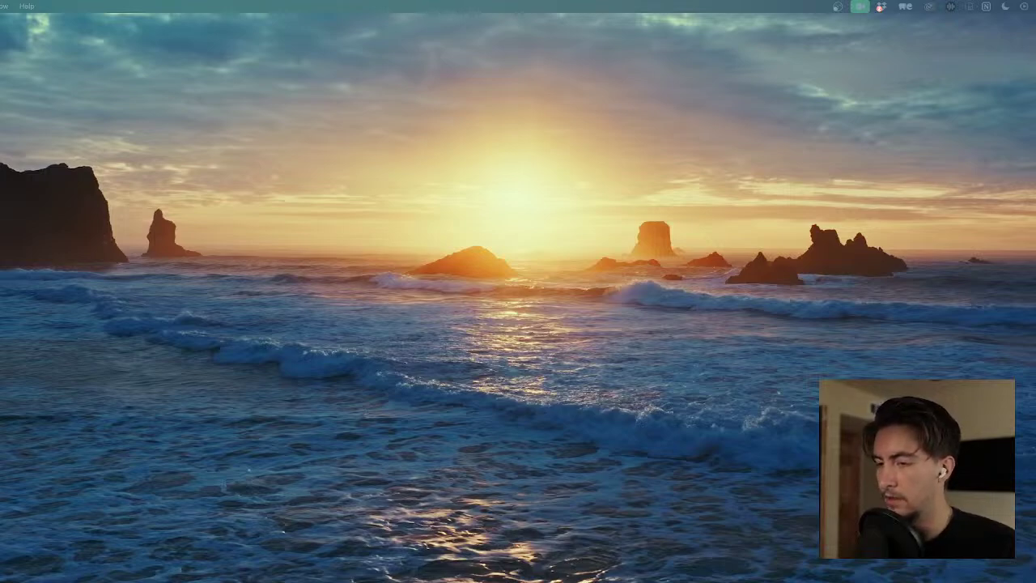
- Narrow the live chat pop-out window and move it to the edge of the desktop, out of the working area
drag(579, 578, 867, 69)
drag(676, 219, 785, 218)
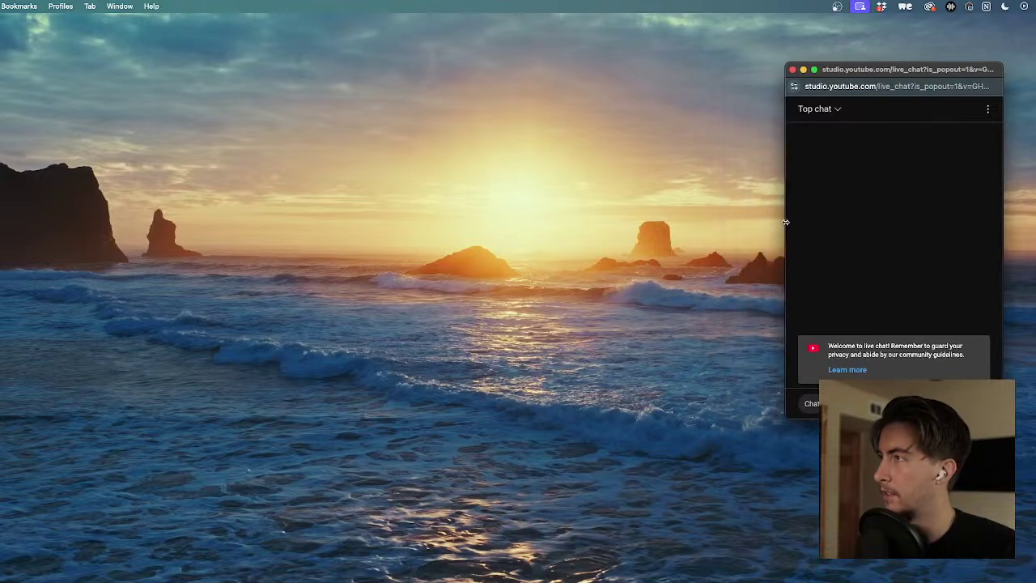
drag(934, 71, 1035, 53)
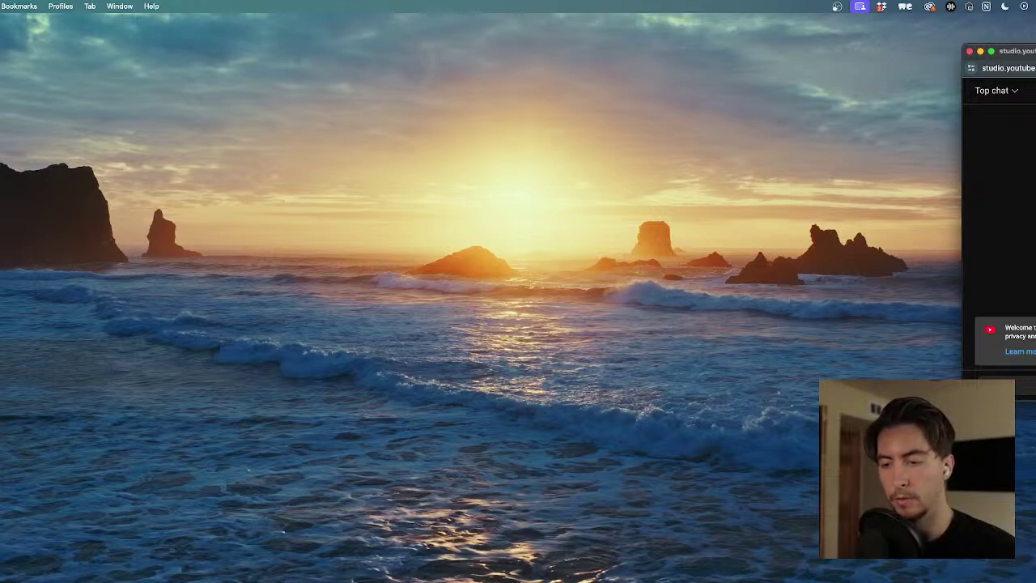
key(super+Tab)
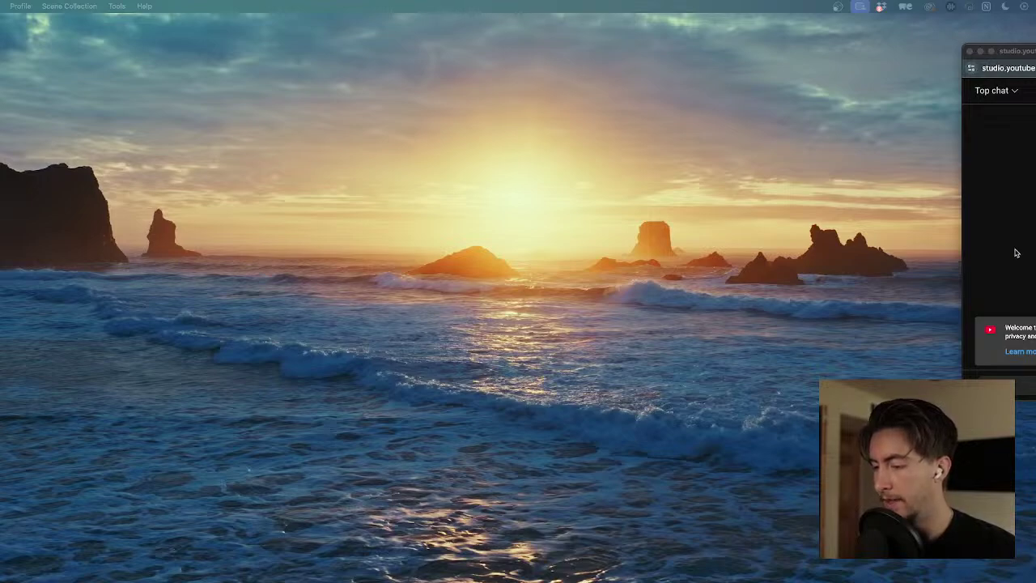
drag(963, 218, 1034, 214)
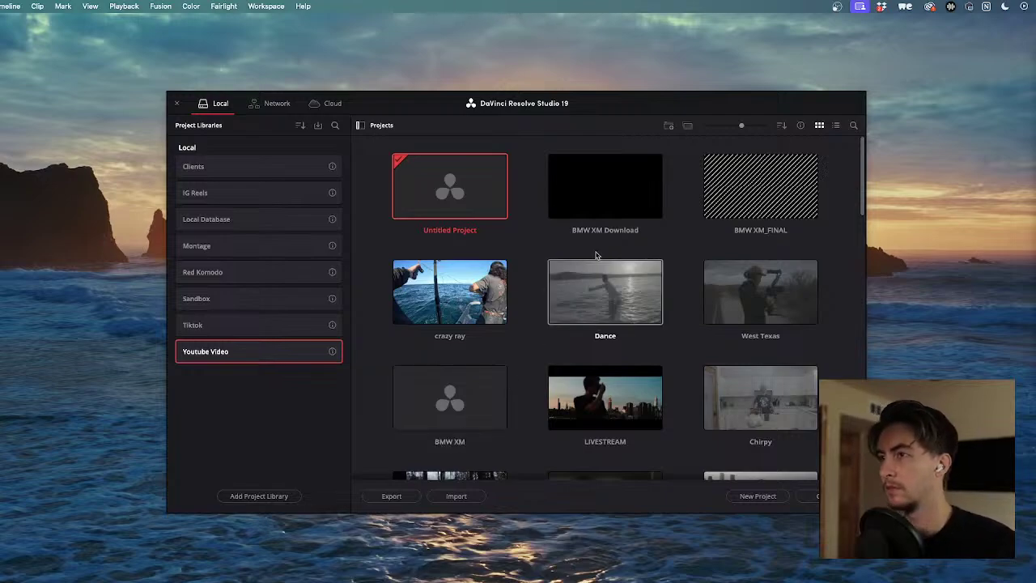
- Open the BMW XM Download project in DaVinci Resolve, switch to the Edit page and fit its window to the screen
double_click(599, 193)
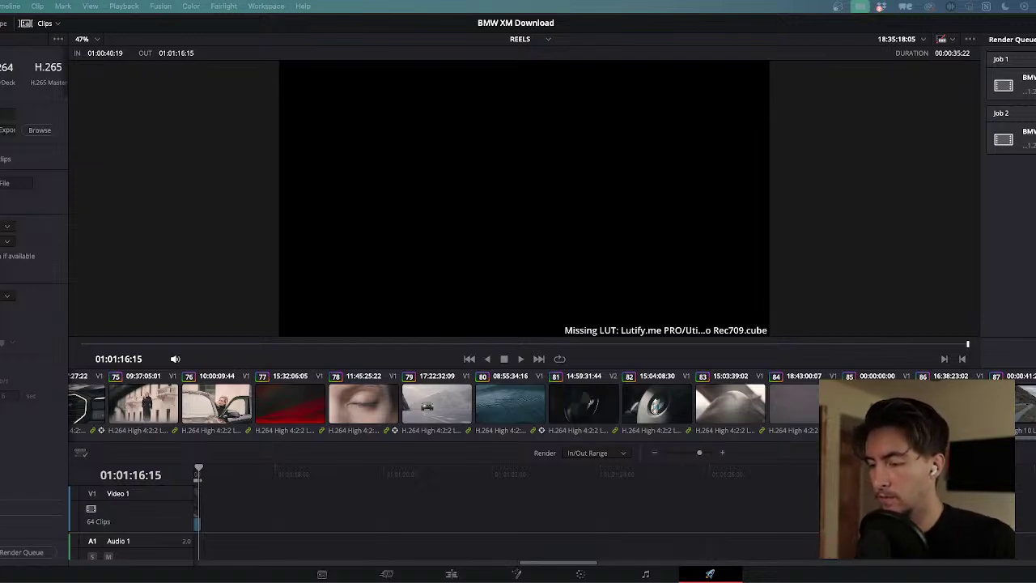
click(452, 574)
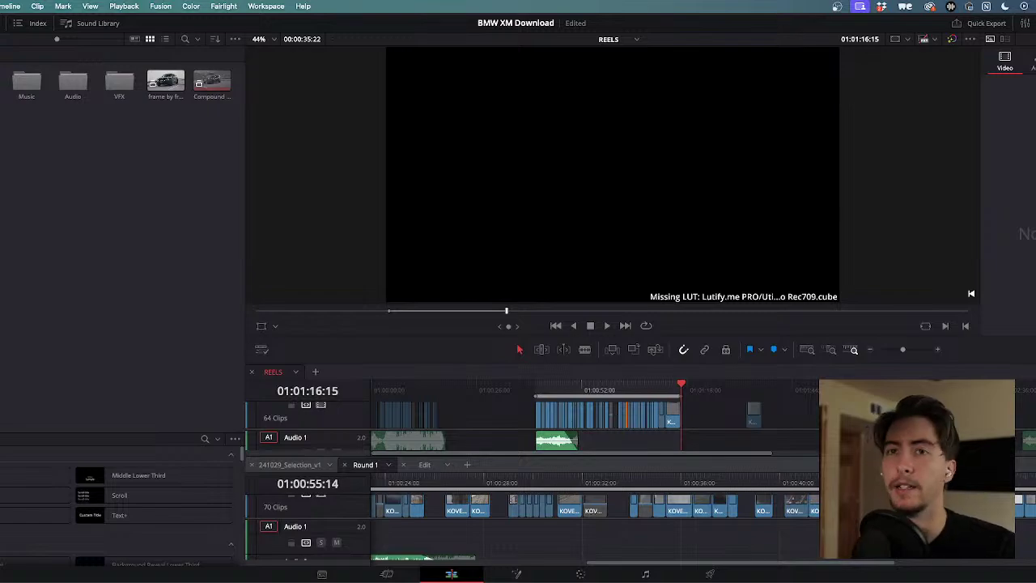
mouse_move(0, 177)
mouse_down()
mouse_move(17, 176)
mouse_move(2, 177)
mouse_up()
mouse_move(1035, 131)
mouse_down()
mouse_move(932, 131)
mouse_move(1034, 135)
mouse_up()
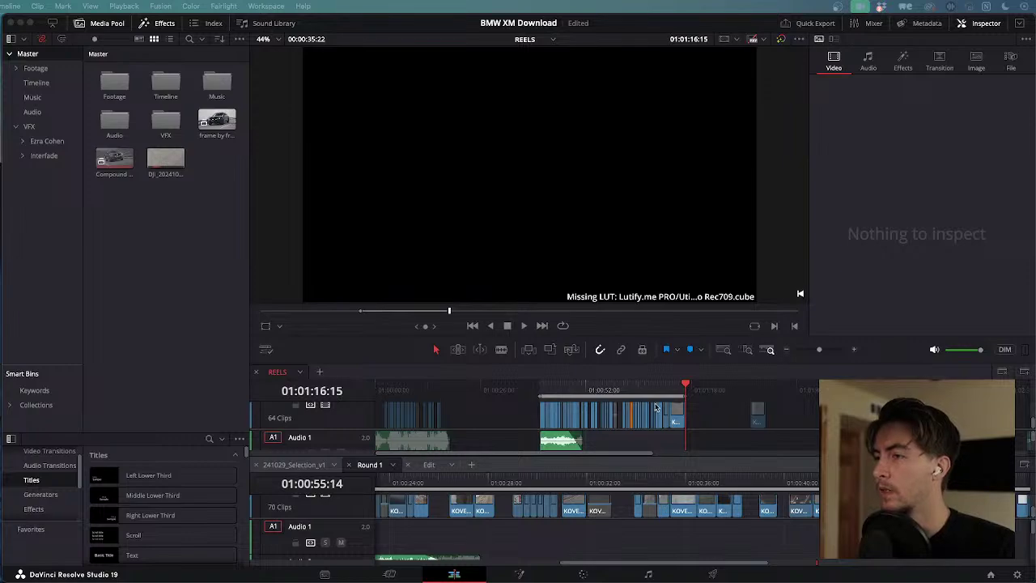
- Scrub through the REELS timeline to review its clips of the woman and the car
drag(595, 389, 550, 389)
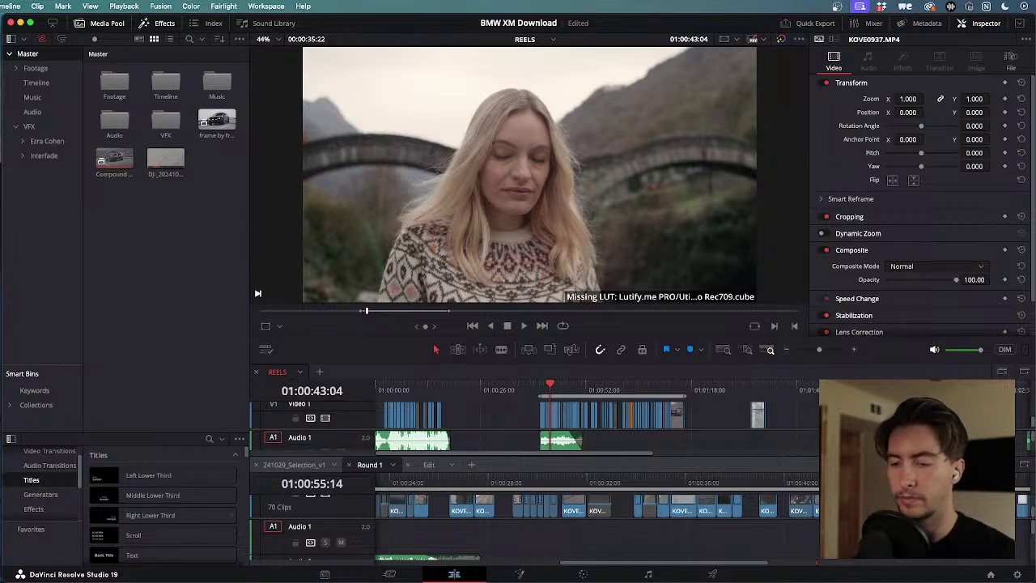
key(super+Tab)
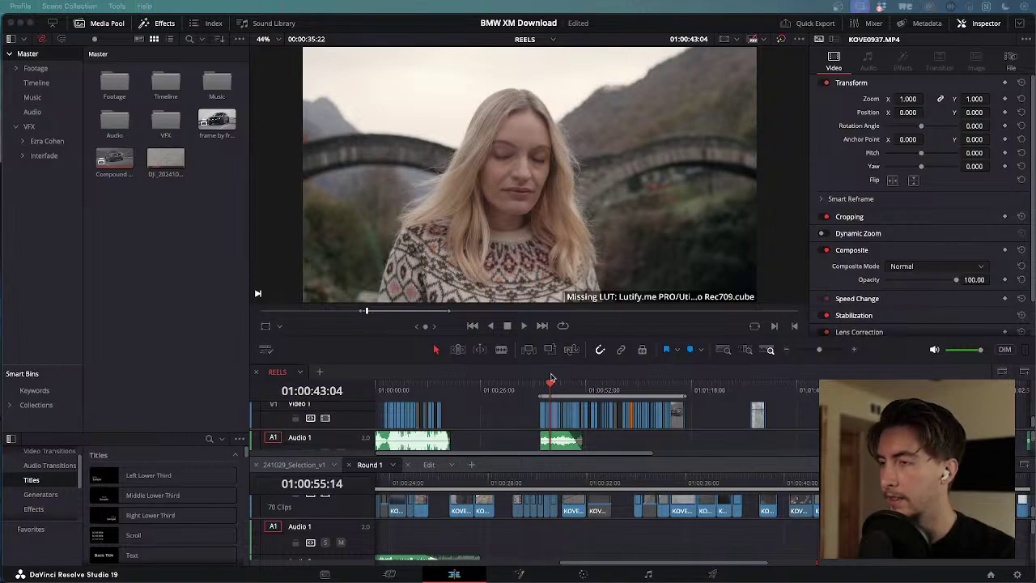
drag(550, 385, 573, 390)
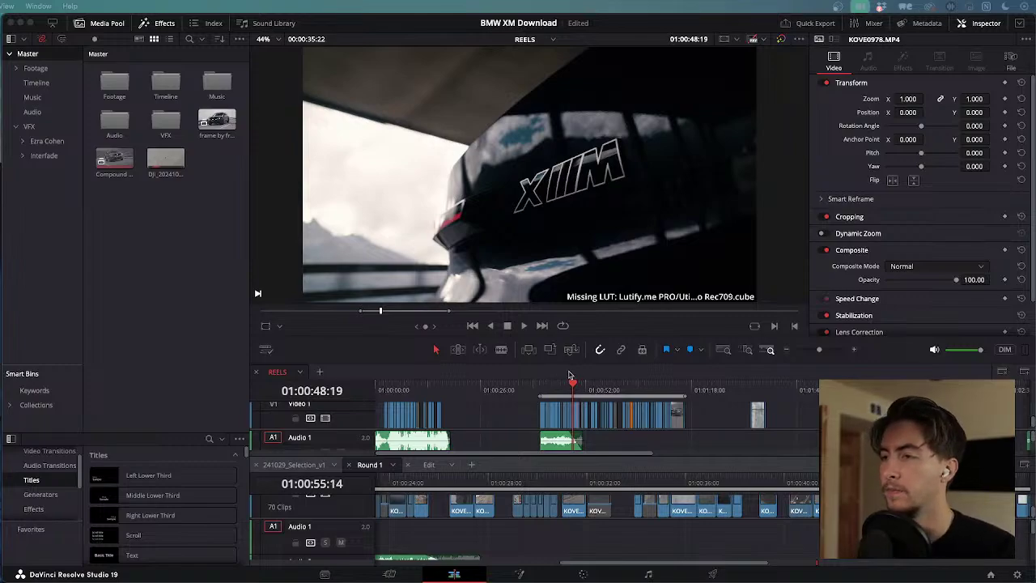
drag(571, 385, 555, 386)
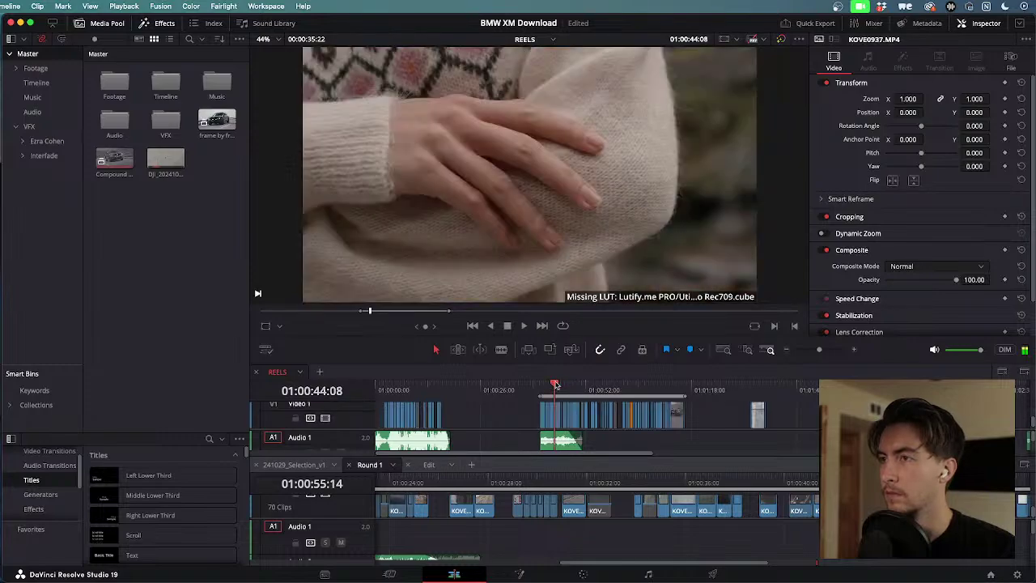
scroll(650, 417, up, 5)
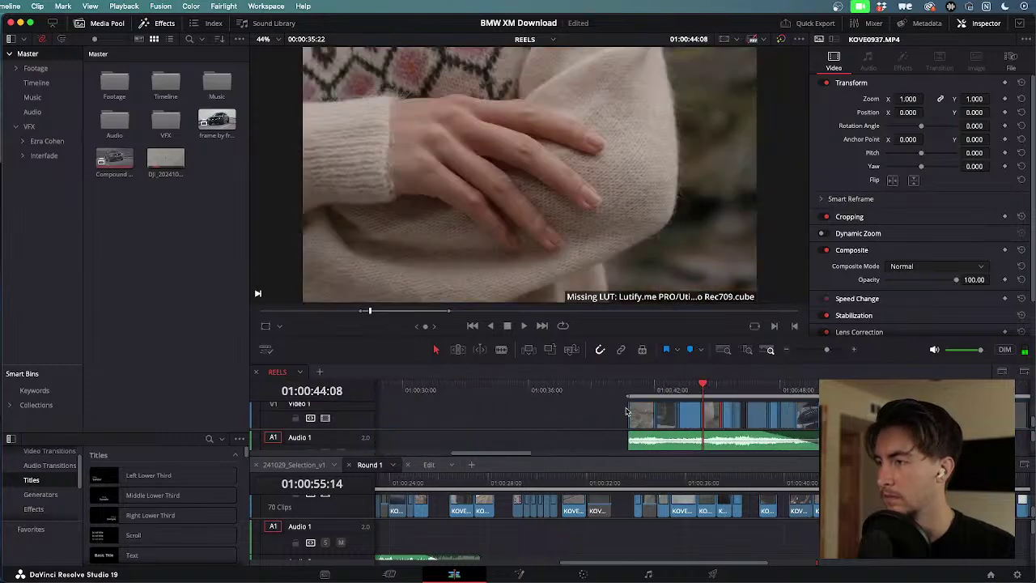
scroll(649, 417, down, 4)
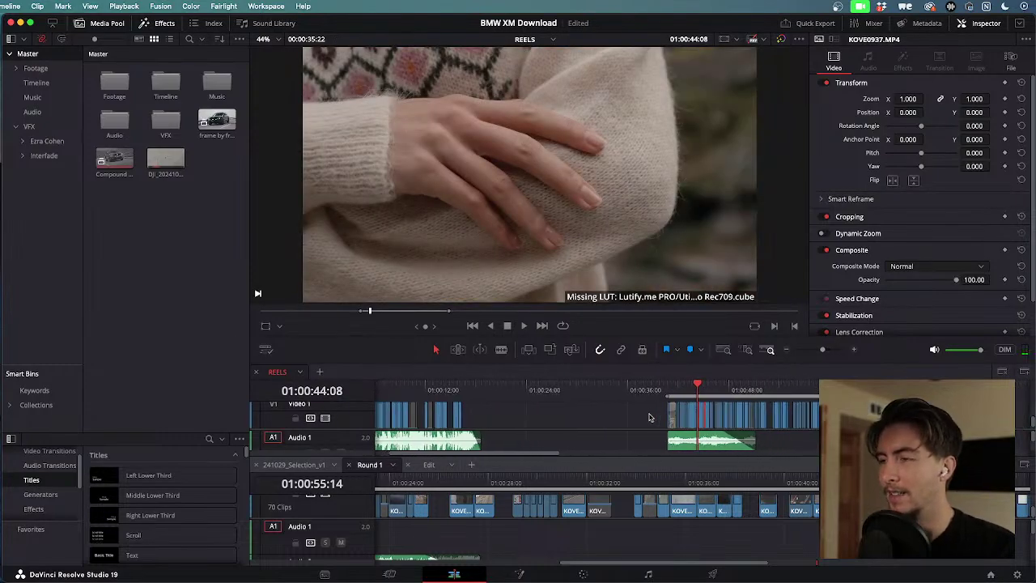
drag(688, 387, 420, 386)
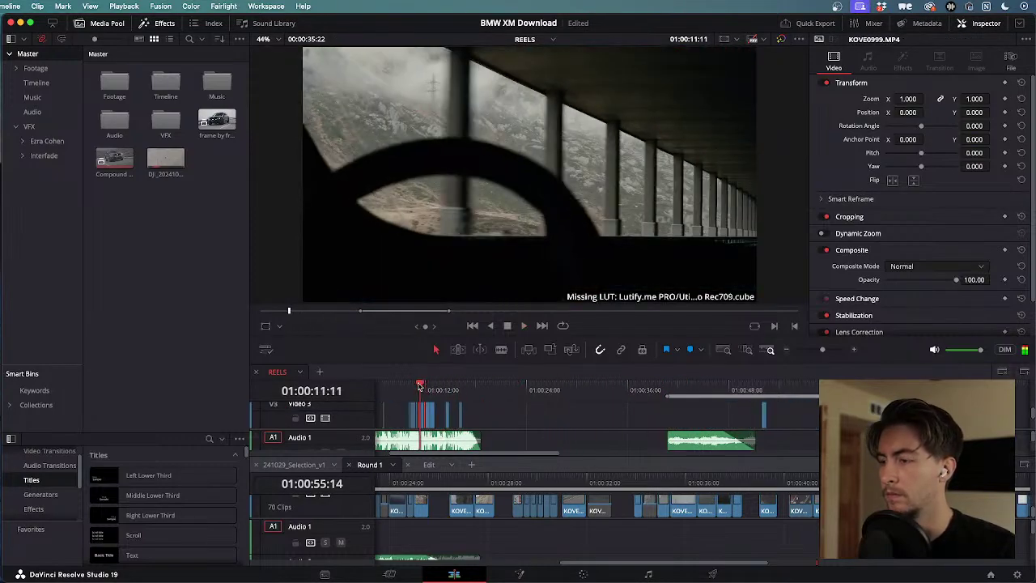
- Mute the Audio 1 music track of the REELS timeline and scrub on through the first group of clips
scroll(446, 450, up, 4)
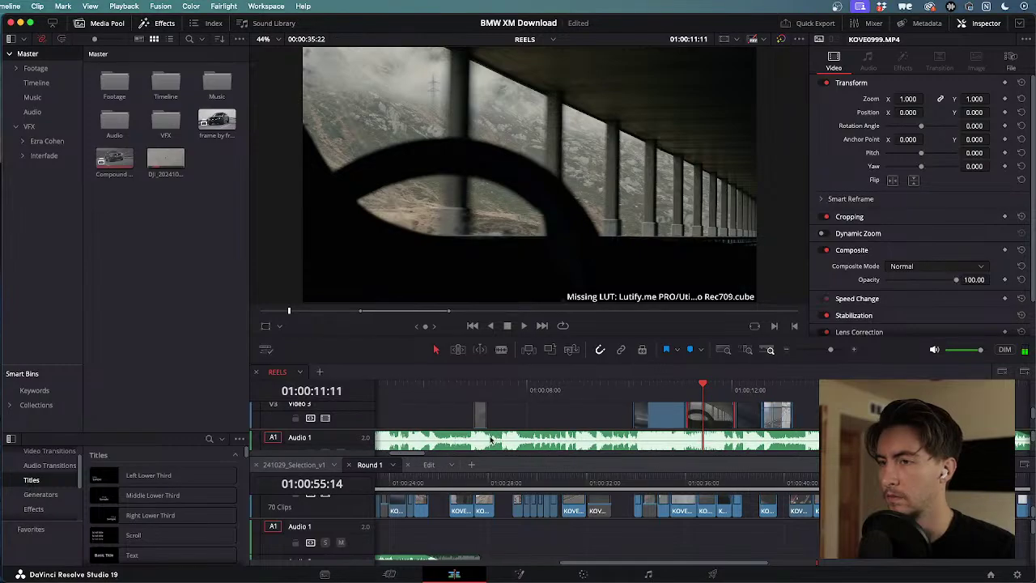
scroll(321, 449, down, 1)
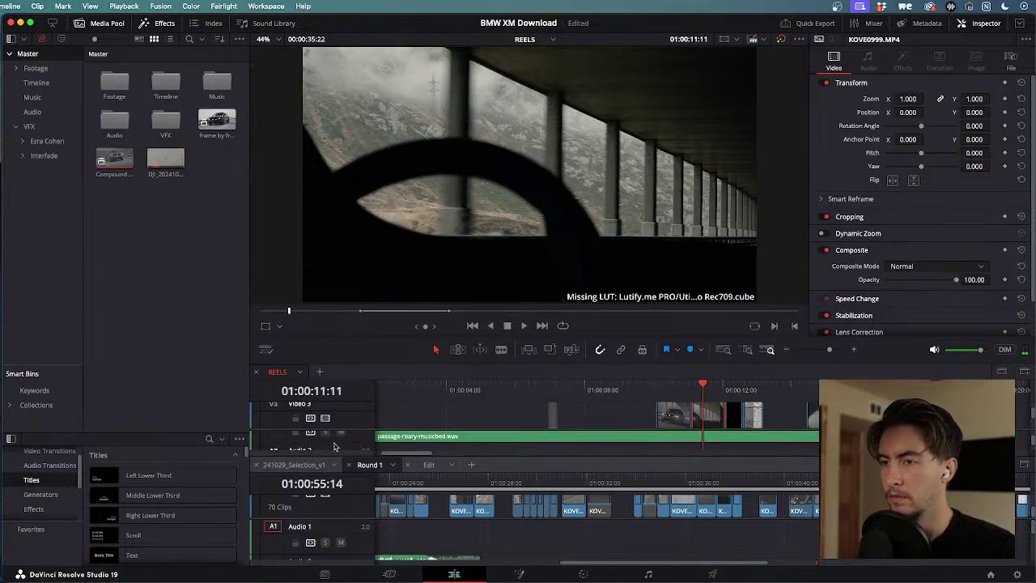
click(341, 432)
scroll(459, 441, down, 5)
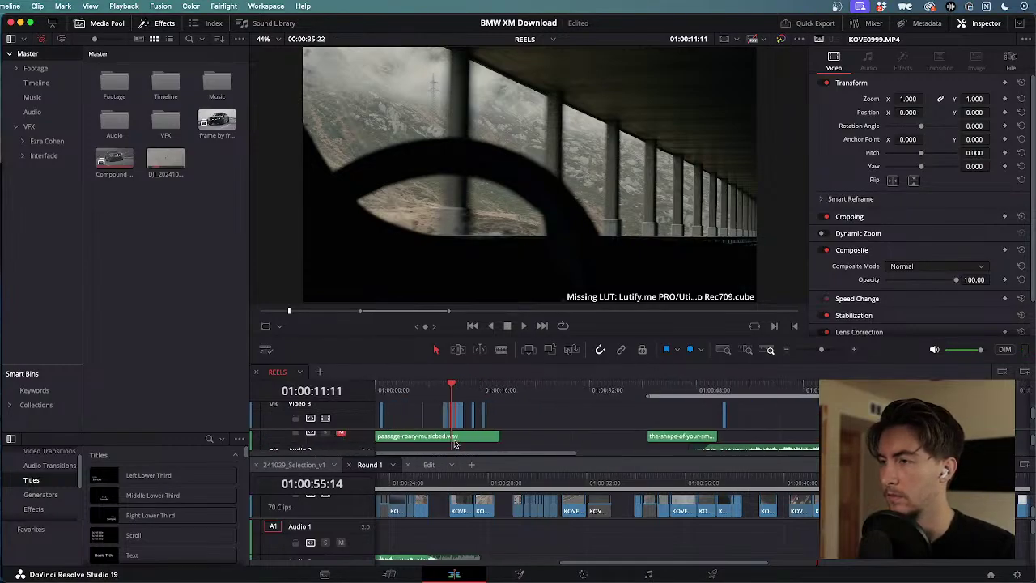
mouse_move(448, 387)
mouse_down()
mouse_move(436, 386)
mouse_move(468, 385)
mouse_up()
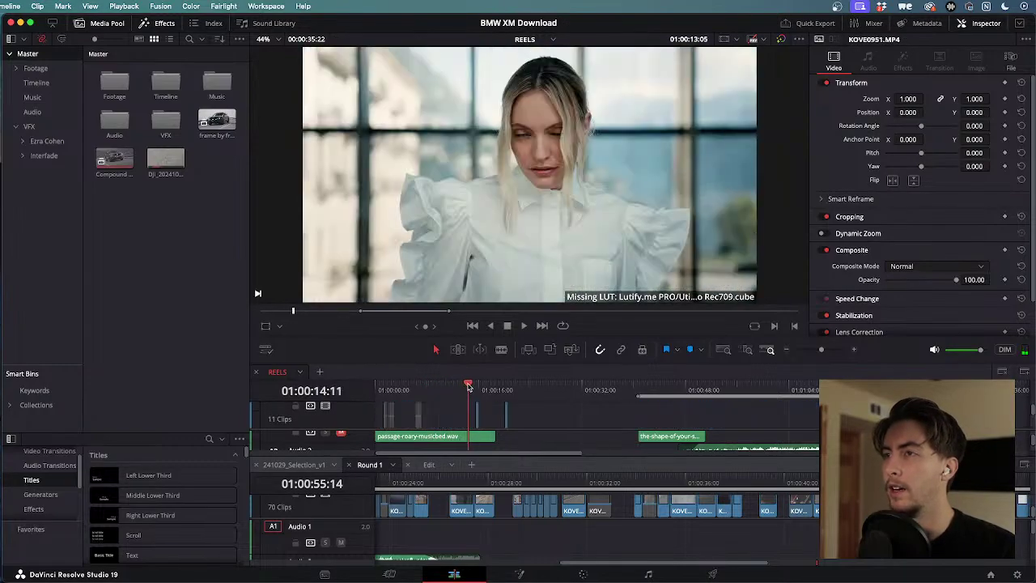
- Open the Timeline bin in the media pool
double_click(165, 81)
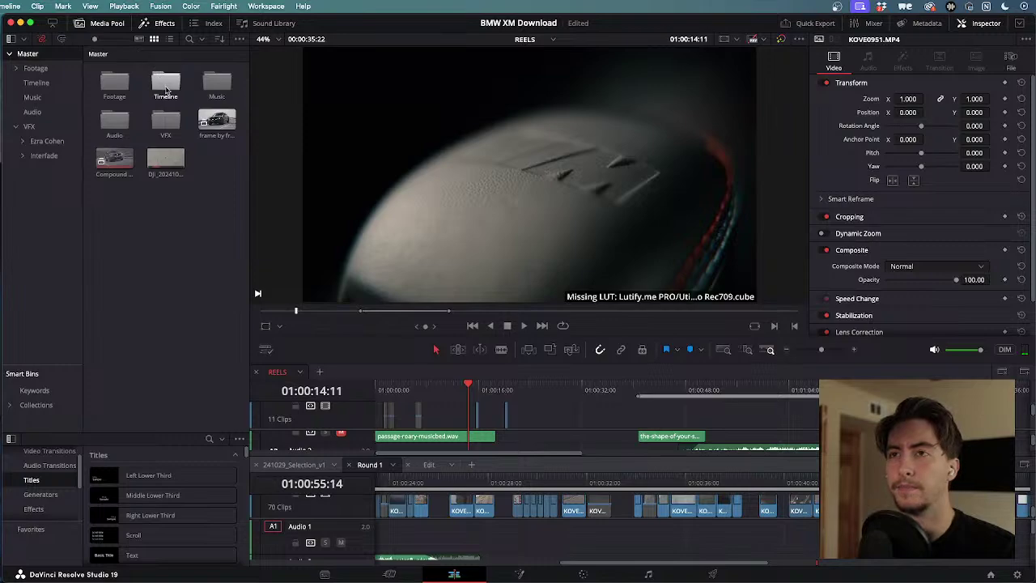
key(super+shift+n)
click(207, 218)
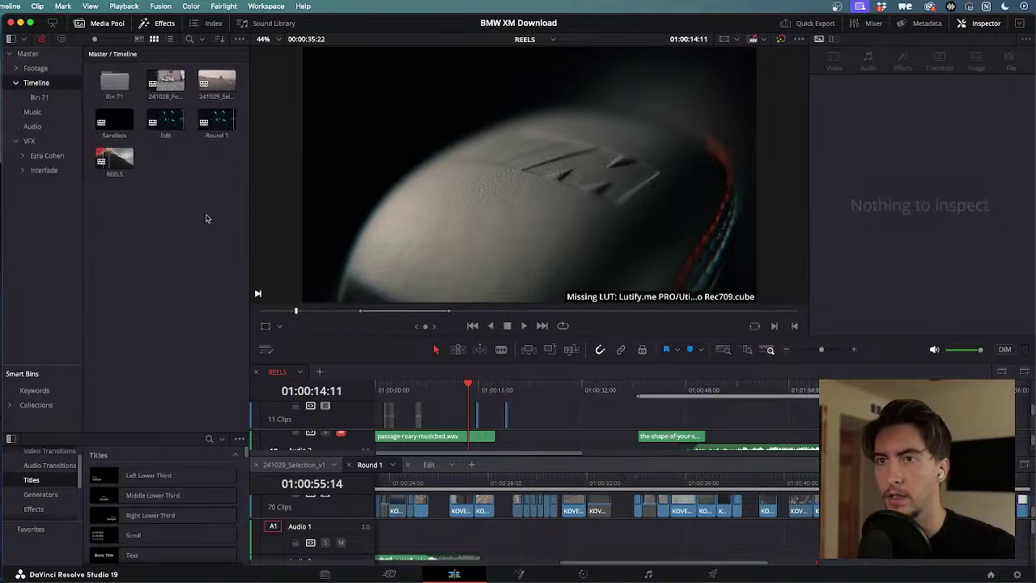
click(111, 86)
key(BackSpace)
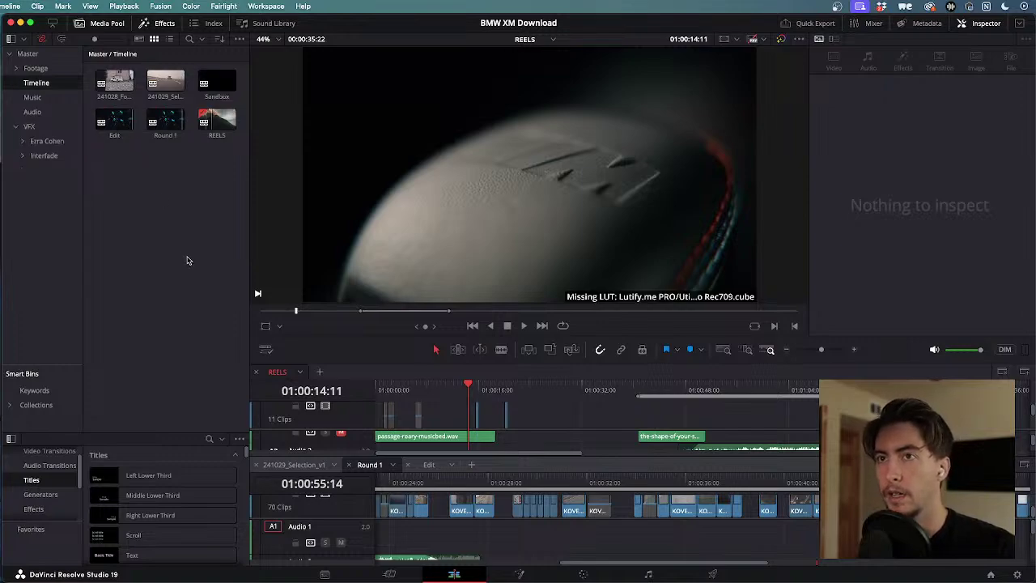
- Create an empty timeline named Dehancer with the project settings in the Timeline bin
key(super+n)
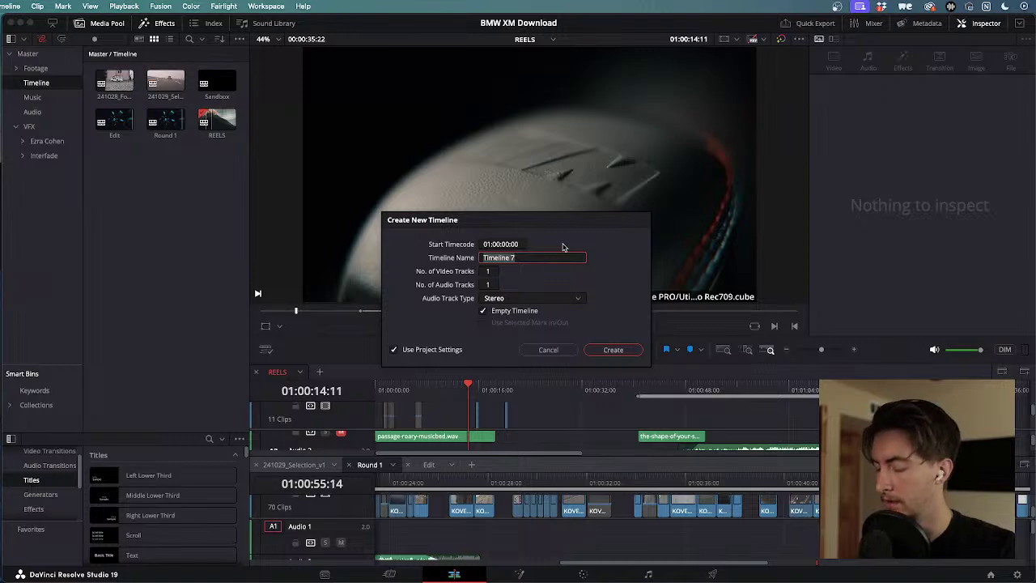
text(Dehancer)
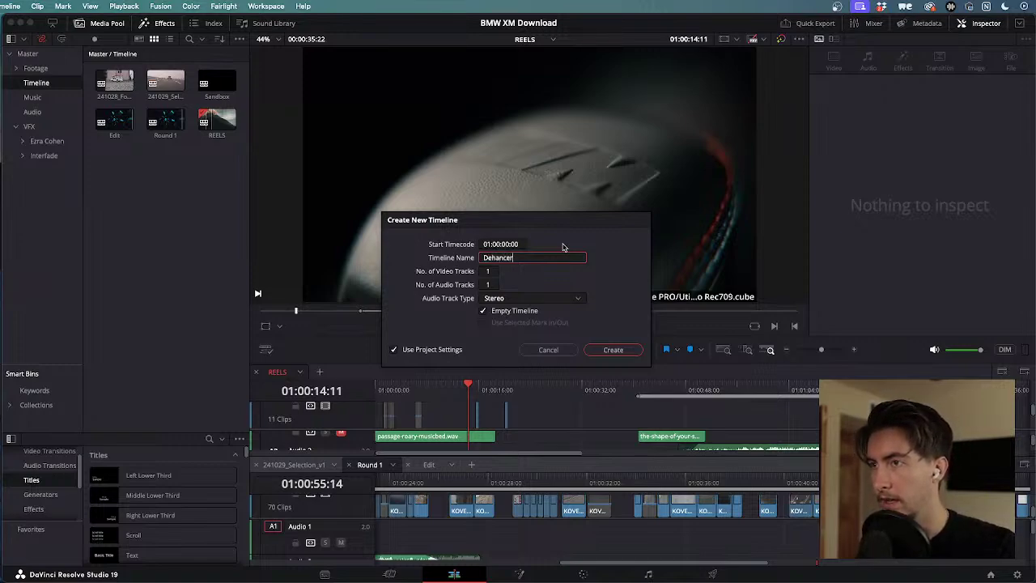
key(Return)
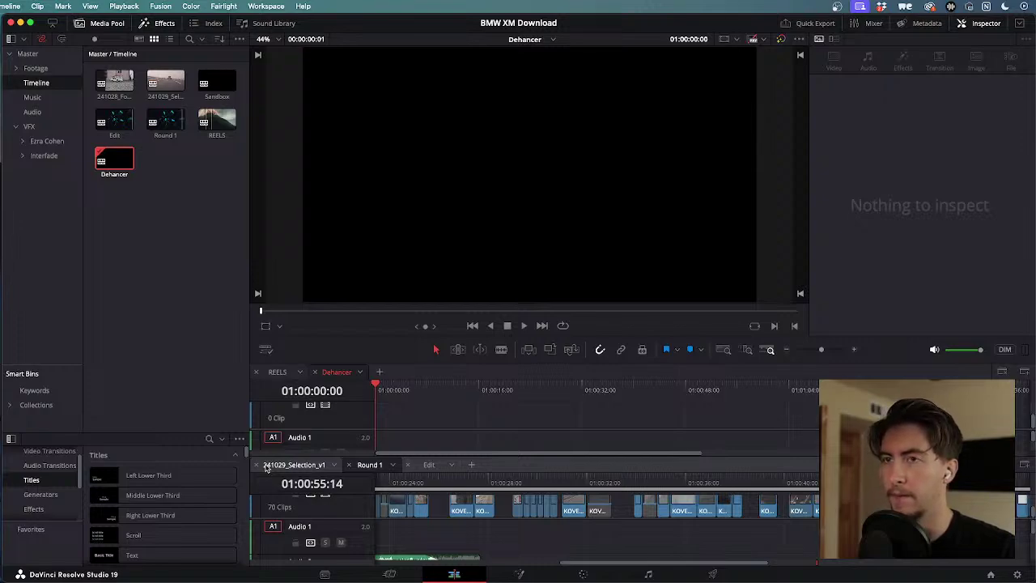
- Copy the KOVE0864.MP4 clip of the woman in the white ruffled blouse from the REELS timeline into the Dehancer timeline
click(277, 371)
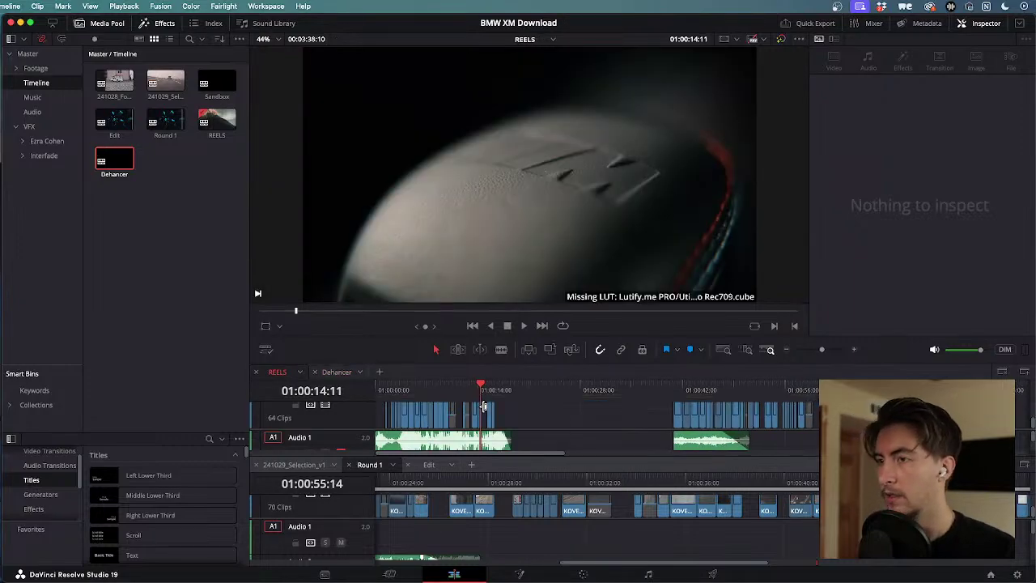
drag(481, 383, 433, 382)
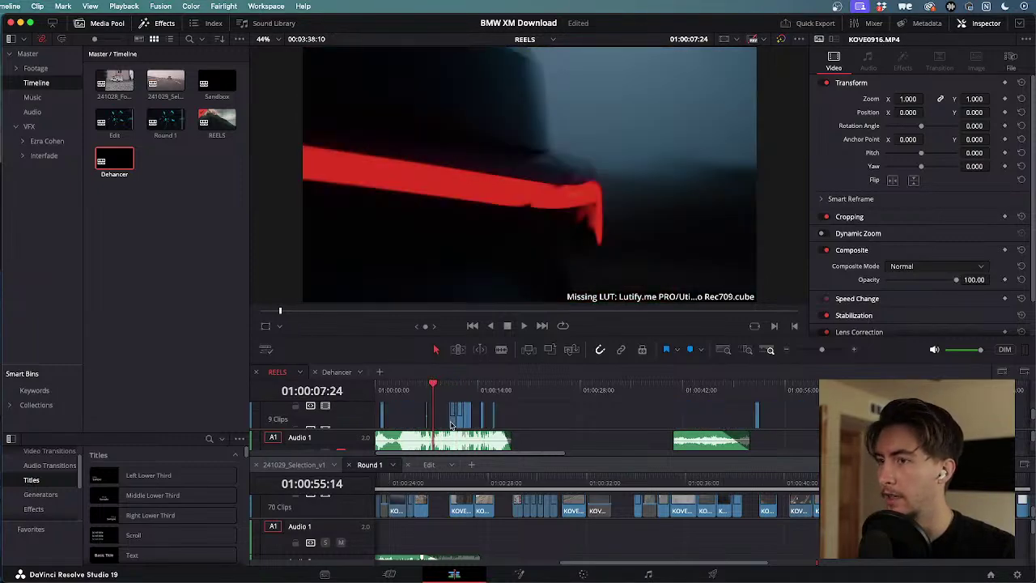
scroll(451, 425, up, 5)
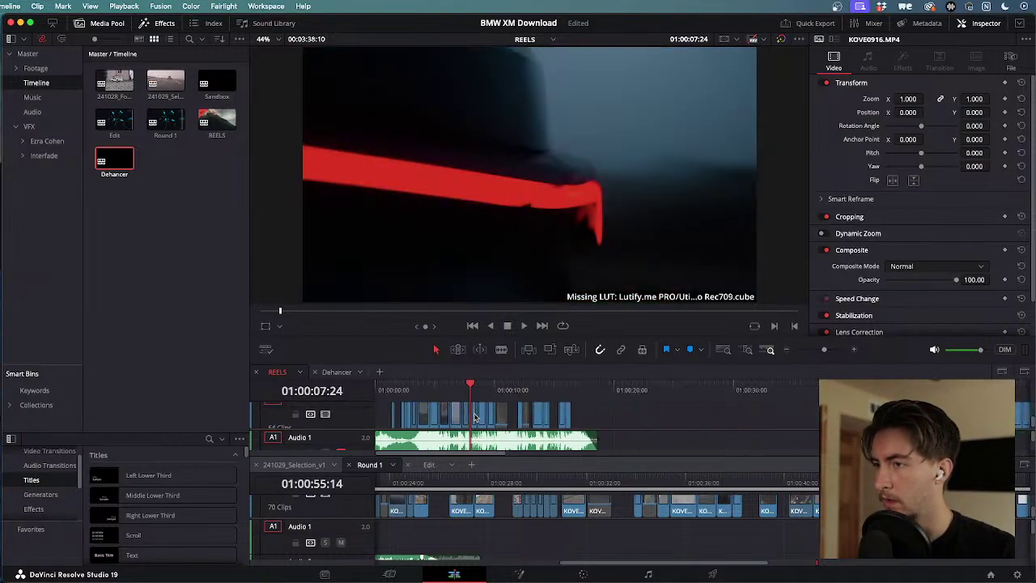
scroll(475, 417, down, 1)
click(489, 387)
drag(494, 391, 557, 394)
scroll(725, 419, up, 5)
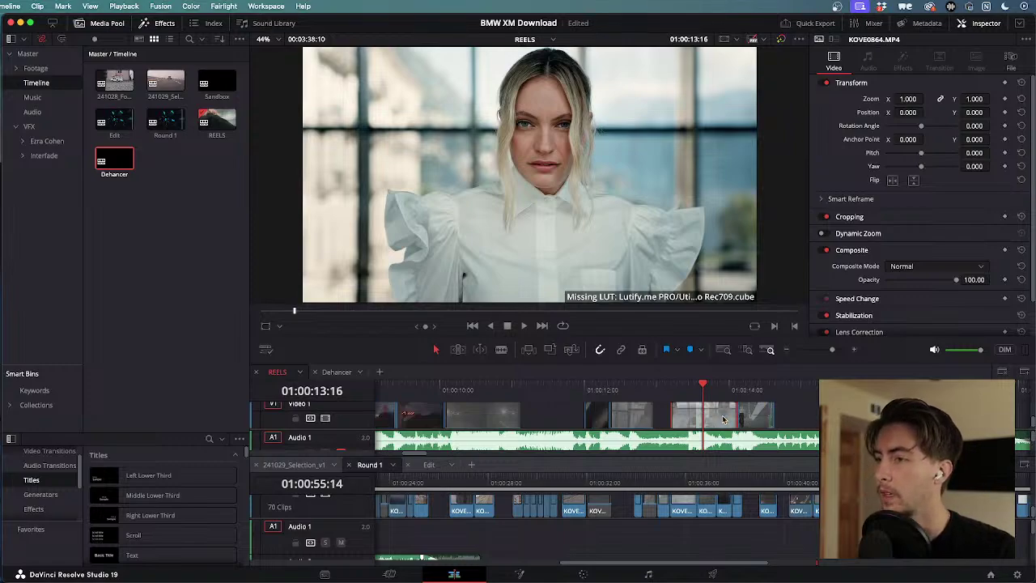
click(355, 374)
scroll(461, 409, down, 3)
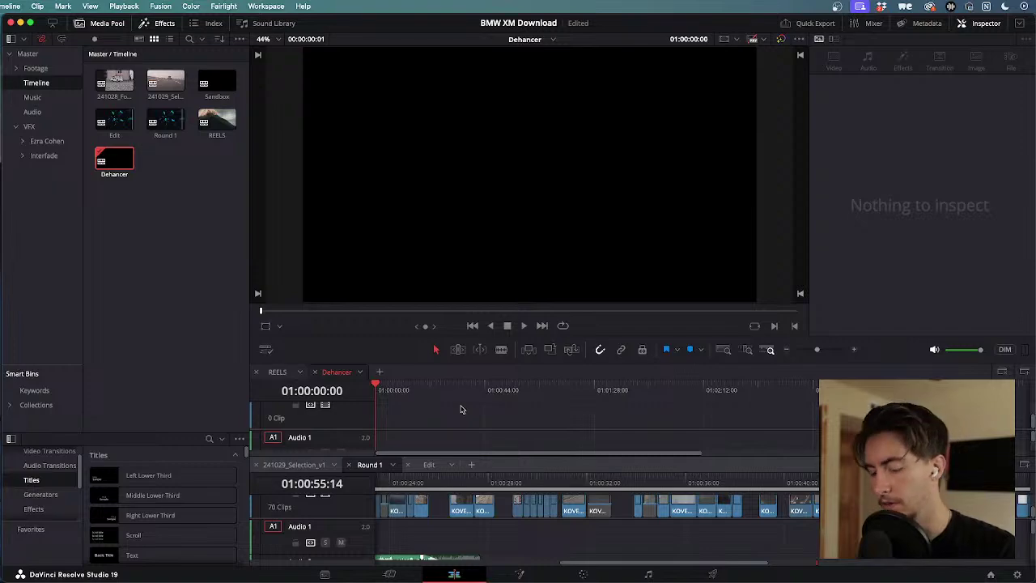
key(super+v)
scroll(425, 417, up, 5)
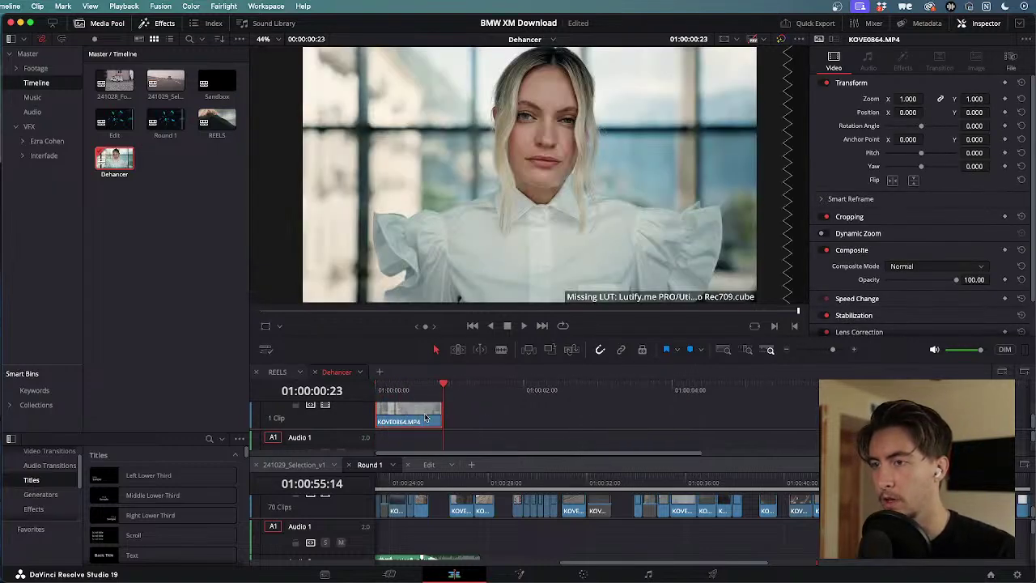
- Extend KOVE0864.MP4 at both its end and its start to a length of 00:00:04:21, beginning at the timeline start
scroll(426, 416, up, 3)
mouse_move(504, 414)
mouse_down()
mouse_move(782, 426)
mouse_move(826, 416)
mouse_move(776, 405)
mouse_move(820, 409)
mouse_move(804, 409)
mouse_up()
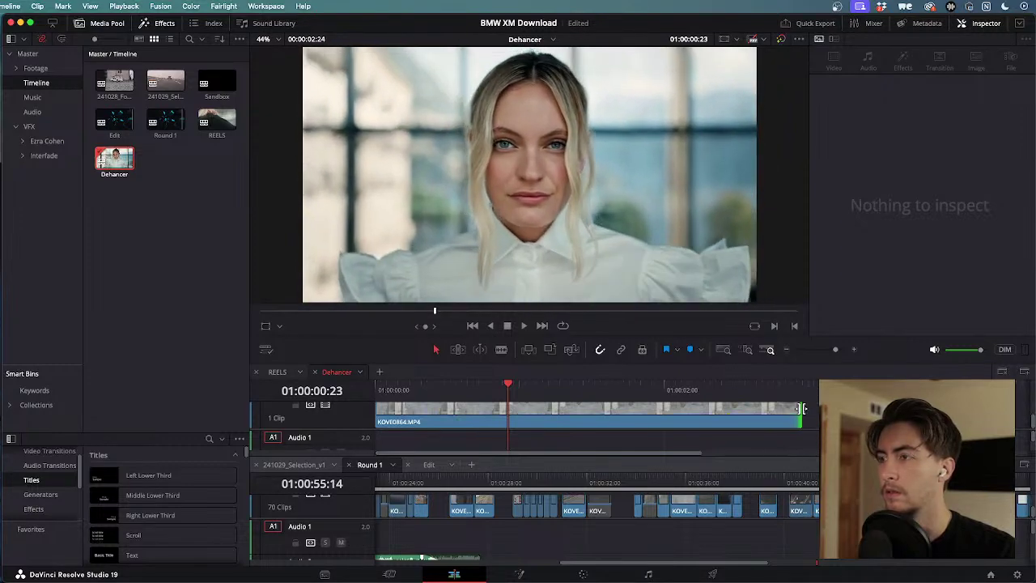
drag(668, 408, 755, 409)
drag(467, 411, 377, 411)
drag(453, 418, 641, 418)
drag(560, 410, 372, 415)
- Play back the extended clip, trim 01:05 off its beginning, move it back to the timeline start and replay it
drag(465, 387, 330, 382)
key(space)
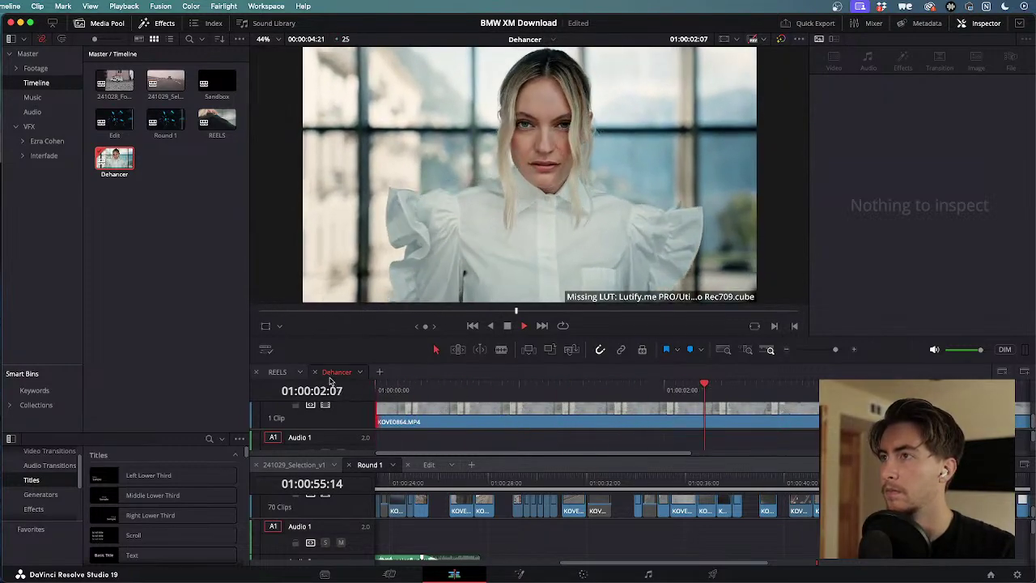
key(j)
key(k)
drag(377, 421, 551, 422)
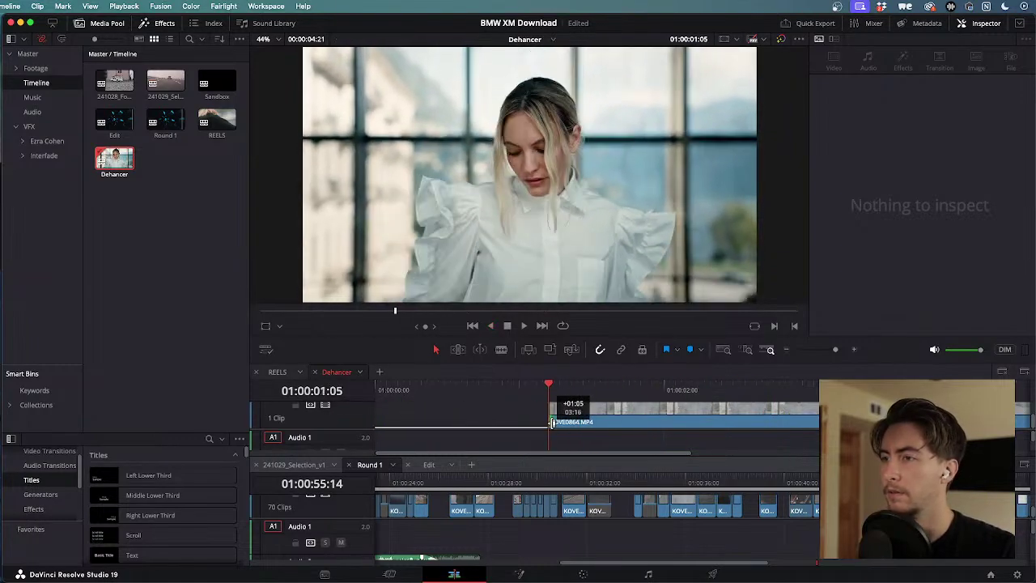
drag(631, 409, 463, 403)
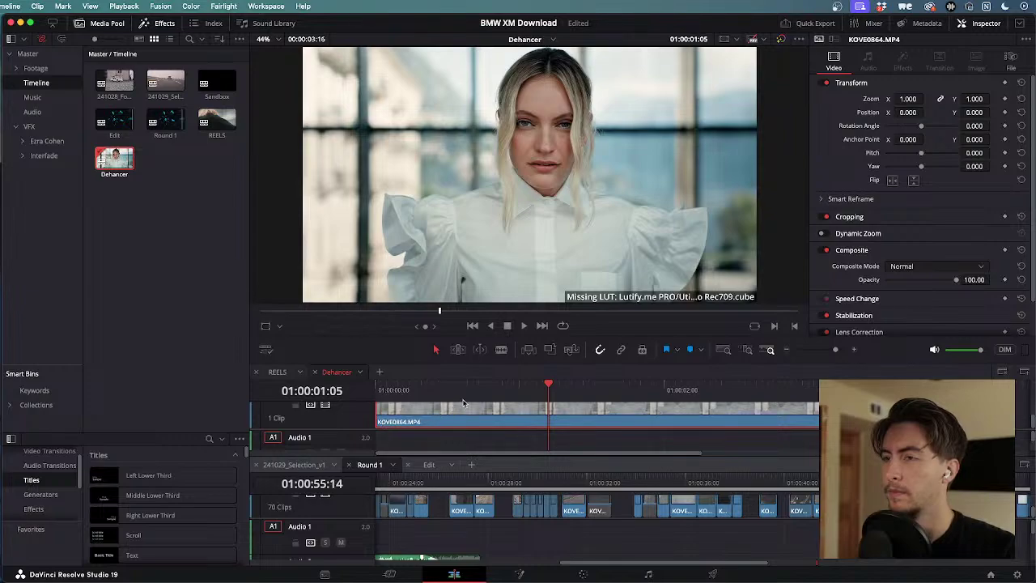
key(Up)
key(space)
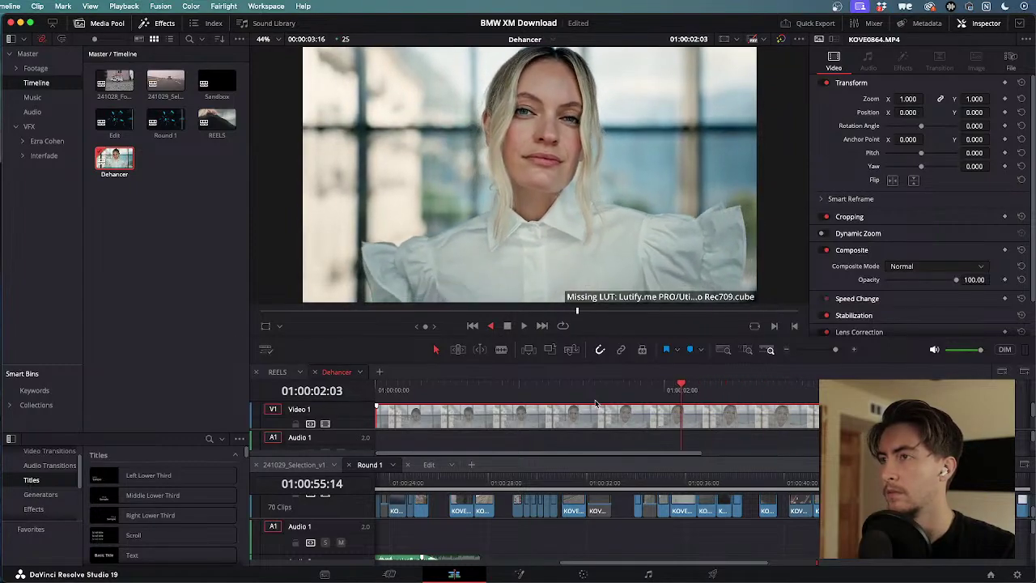
- Play the KOVE0864.MP4 clip in the Dehancer timeline backward and forward to review its movement
key(l)
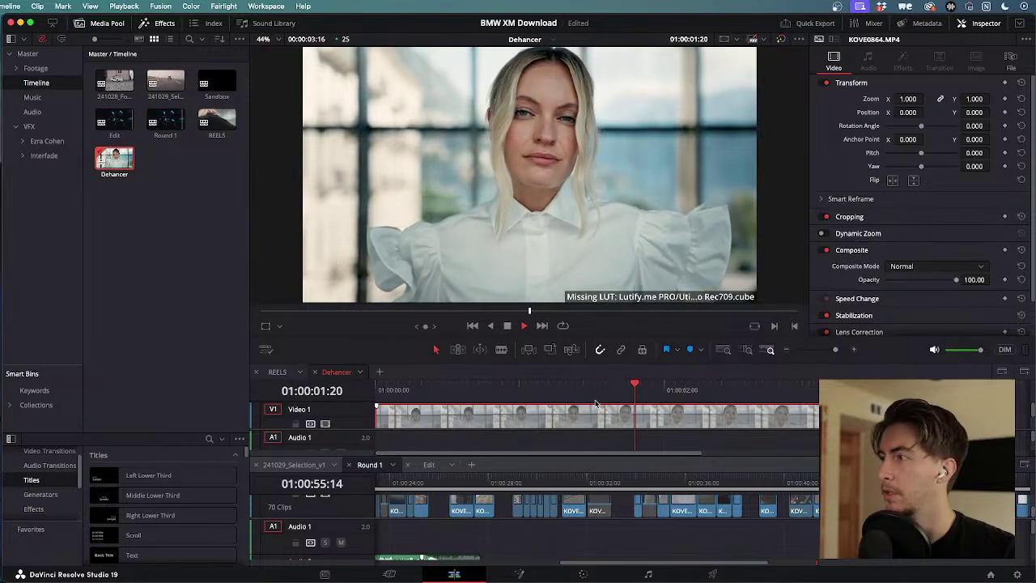
key(j)
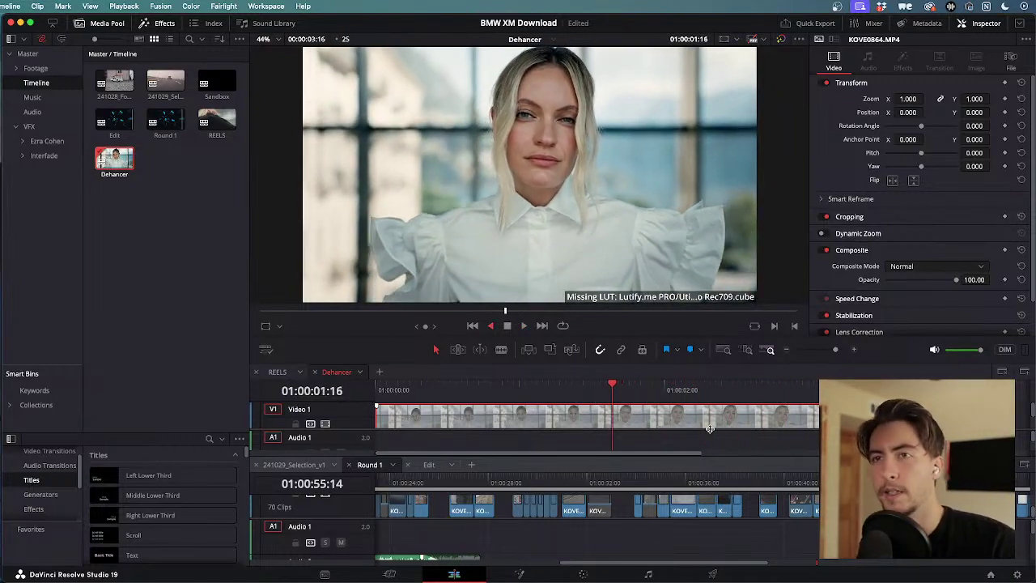
key(l)
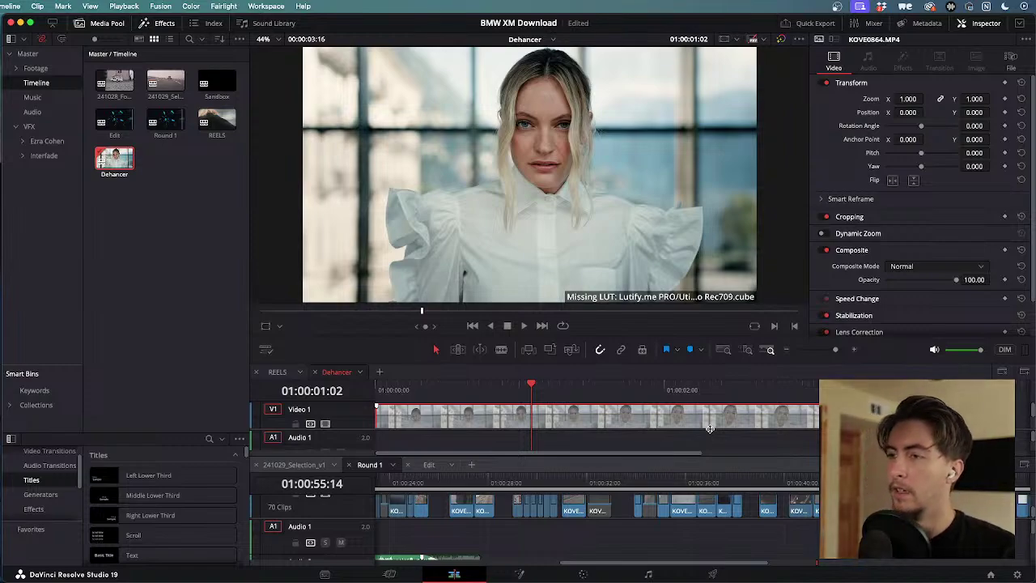
key(space)
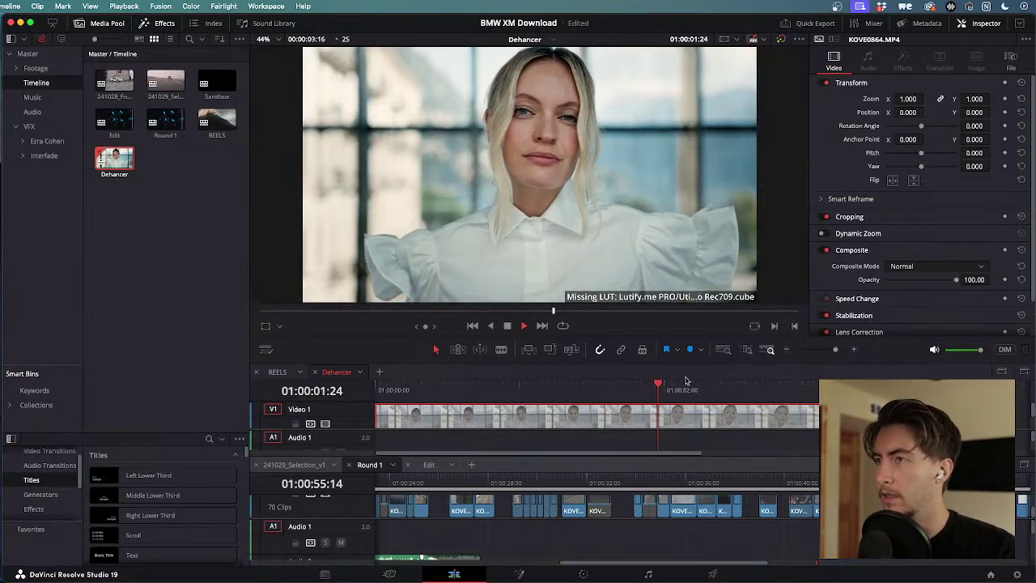
drag(834, 385, 276, 424)
key(space)
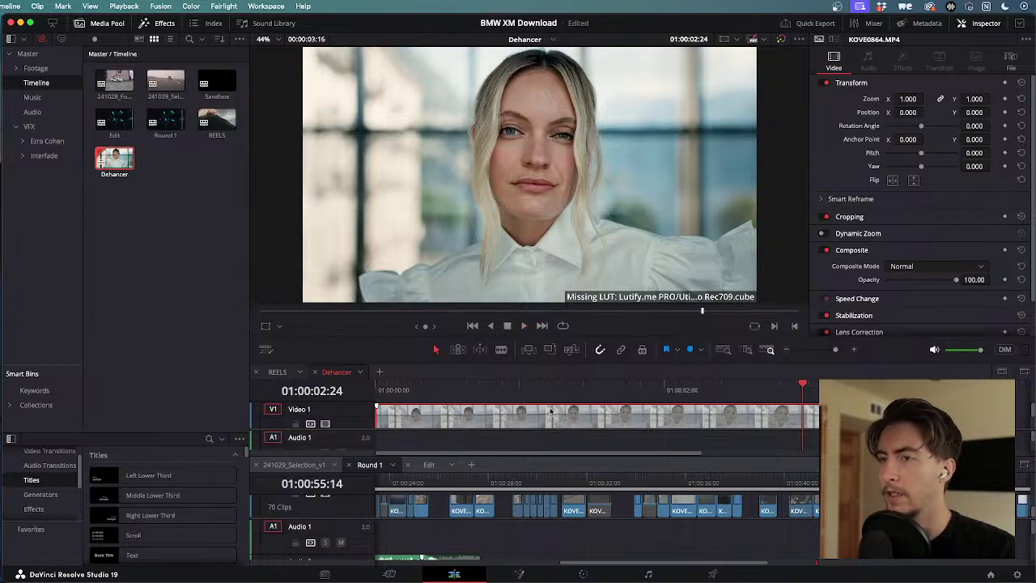
- Switch to the REELS timeline and find the side-profile close-up of the woman in the dark high collar at about 01:00:05:23
click(277, 372)
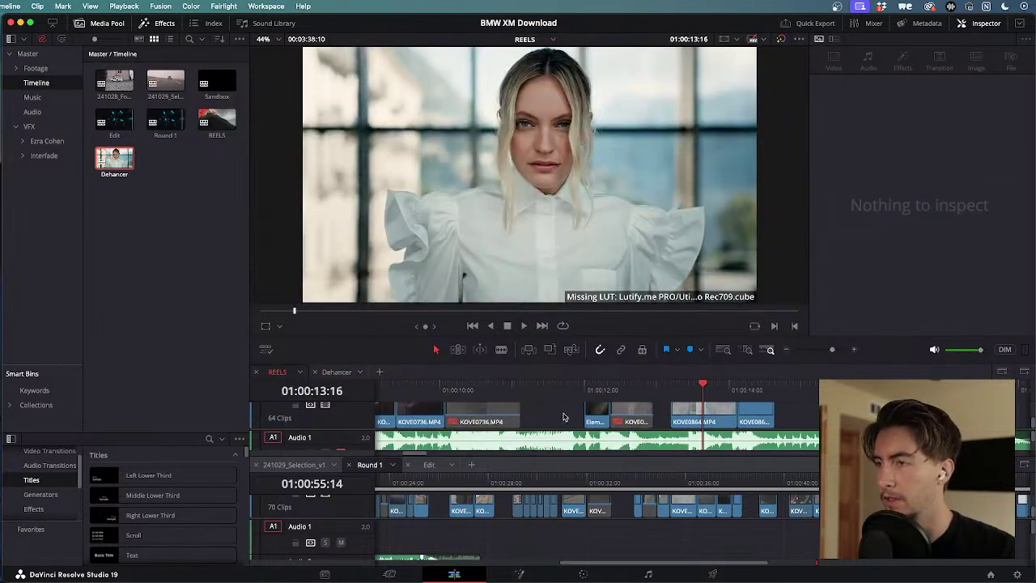
key(super+minus)
key(super+minus)
key(super+minus)
key(super+minus)
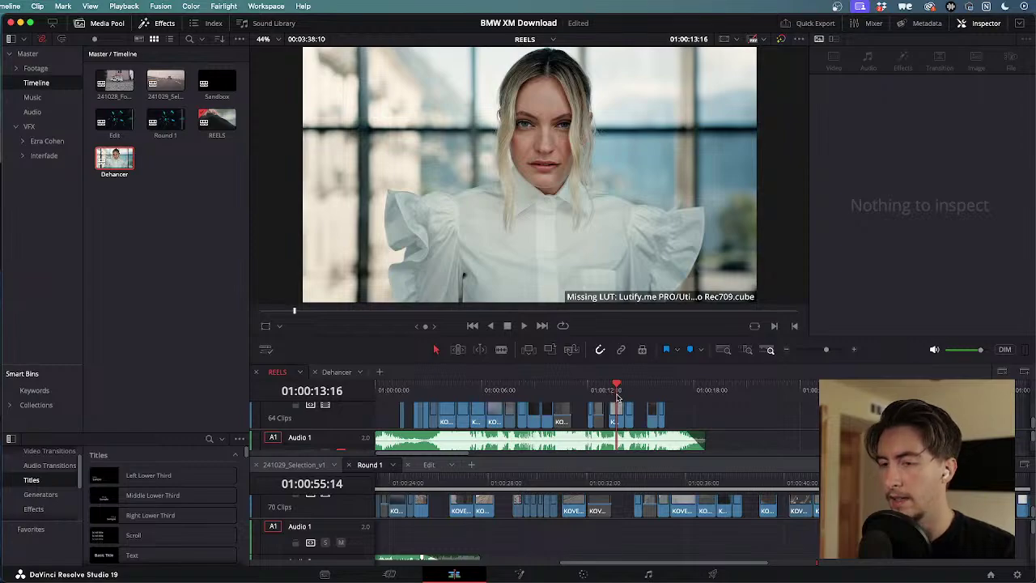
drag(617, 388, 458, 390)
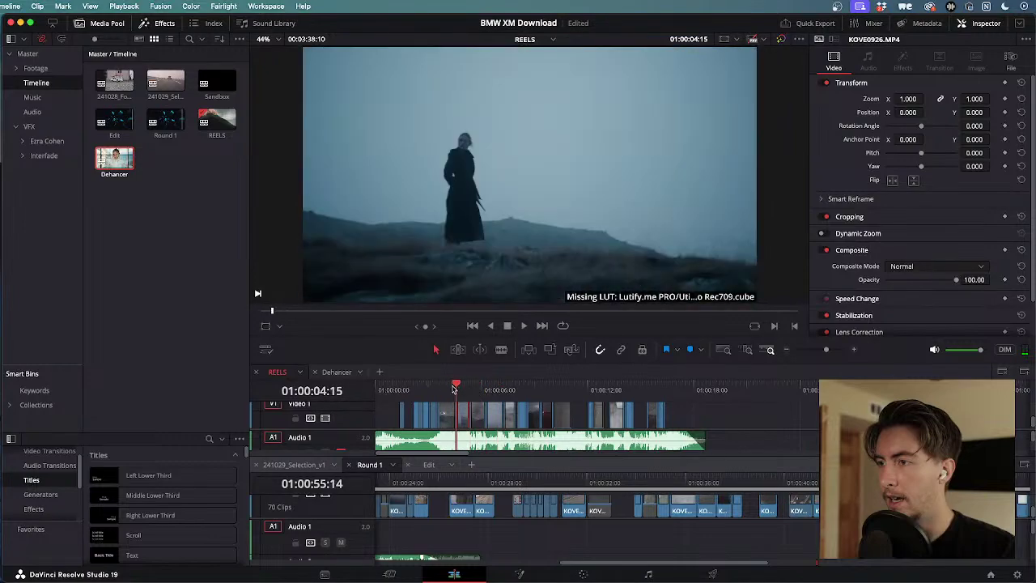
click(469, 390)
key(space)
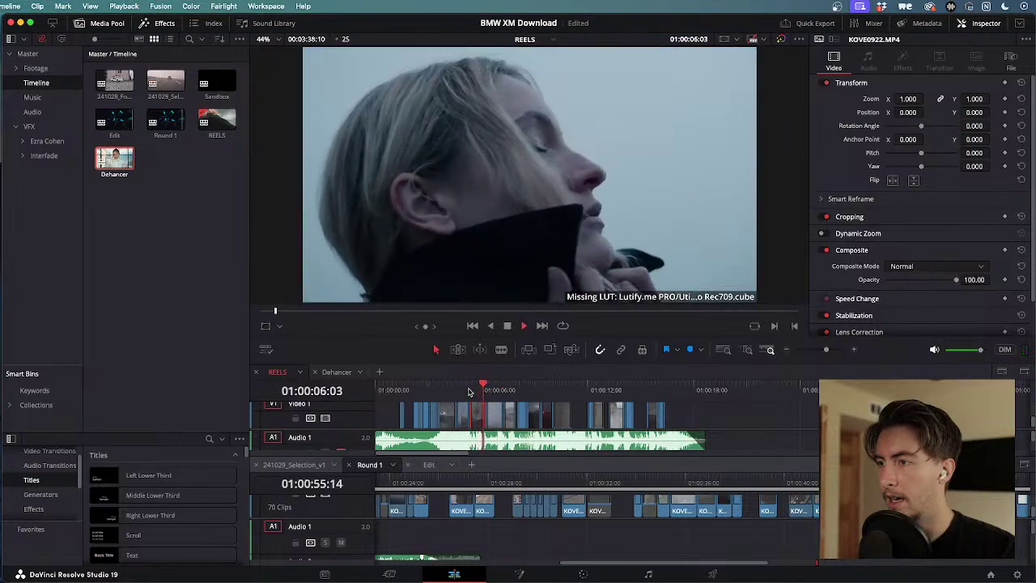
key(j)
key(k)
- Copy the KOVE0922.MP4 profile close-up from REELS into the Dehancer timeline, leaving a gap after KOVE0864.MP4
scroll(650, 418, up, 5)
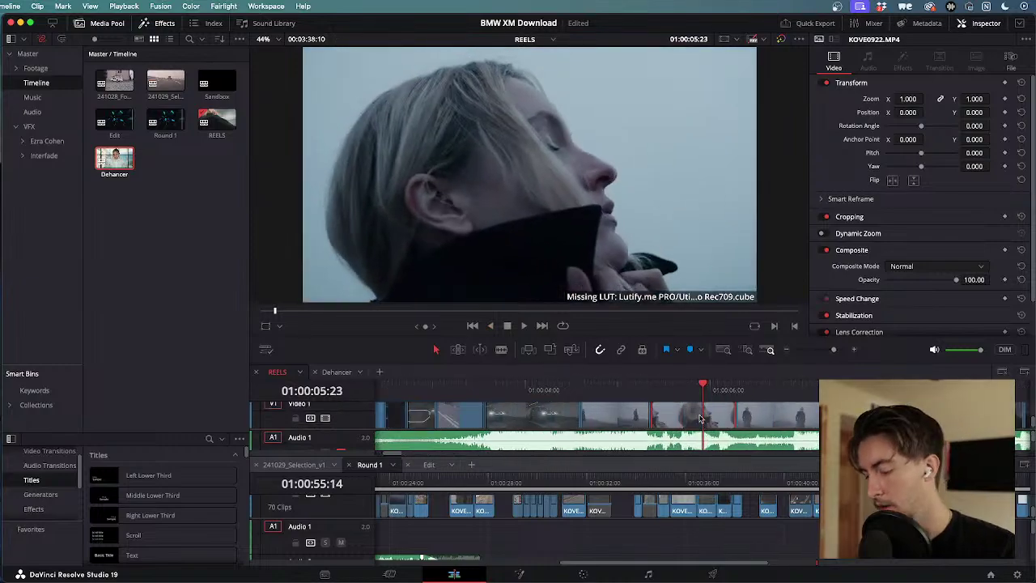
click(349, 375)
click(644, 406)
drag(760, 390, 890, 390)
scroll(890, 397, down, 5)
scroll(534, 413, down, 3)
key(ctrl+v)
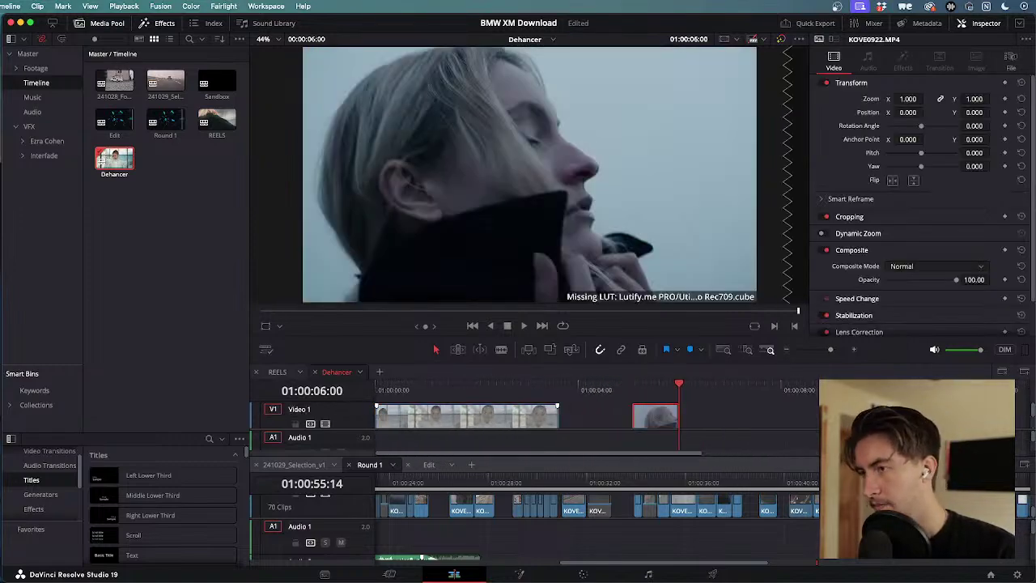
- Extend KOVE0922.MP4 at its end to 01:00:07:19 and at its start to about 01:00:04:00, and check the added footage
drag(680, 425, 766, 420)
drag(631, 412, 578, 409)
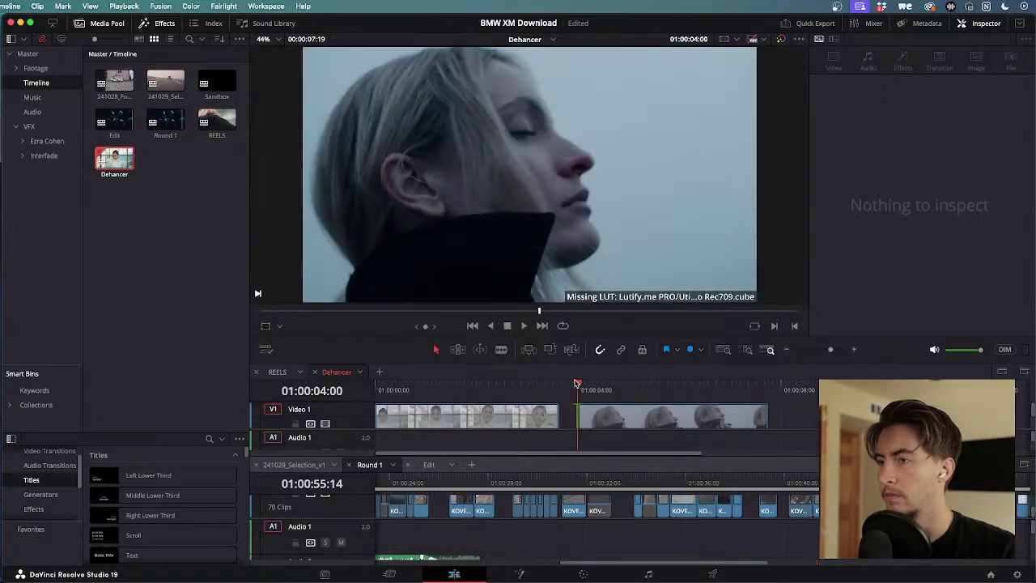
scroll(632, 400, down, 3)
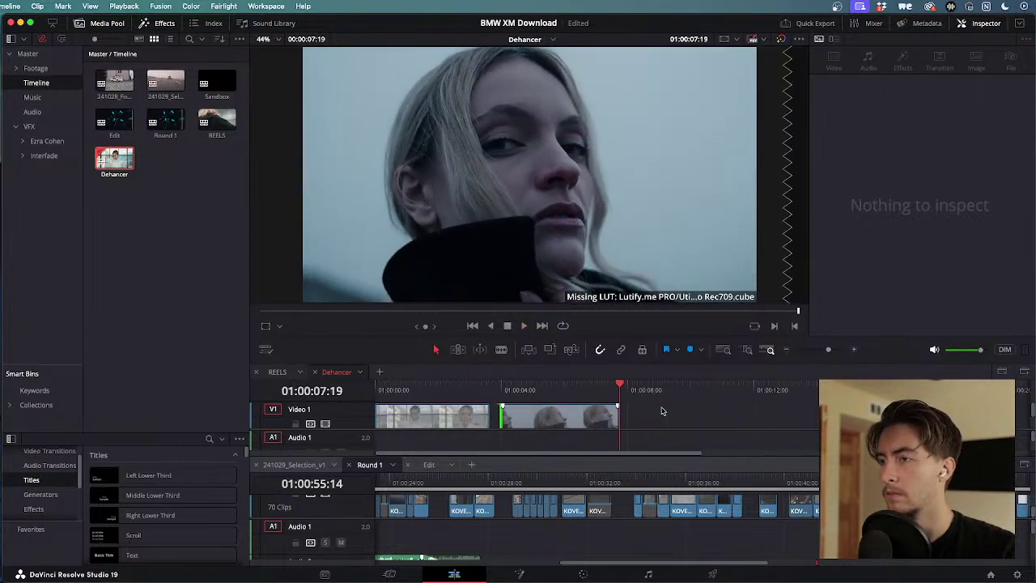
scroll(619, 412, down, 4)
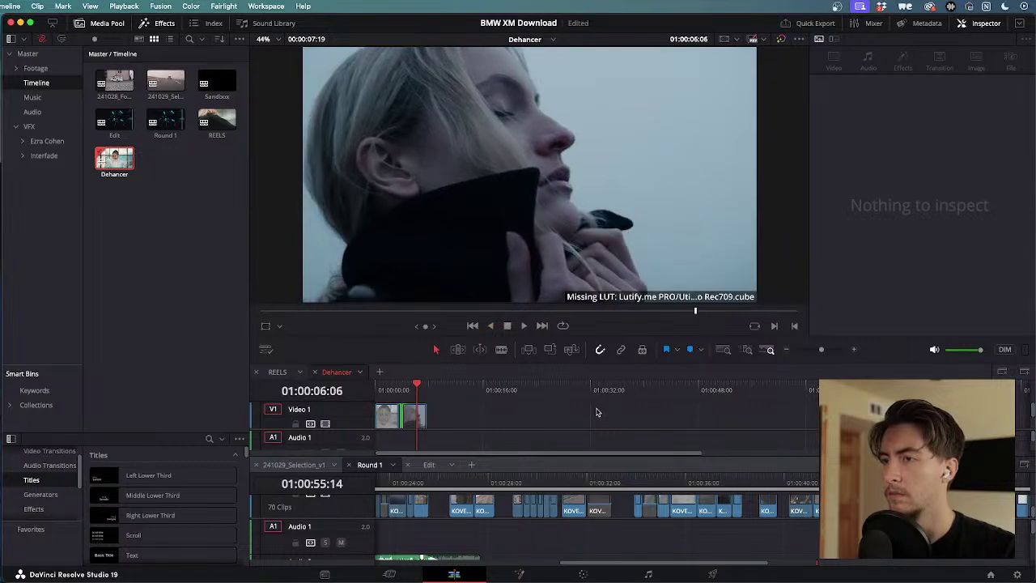
- Play back the Dehancer timeline from its start and move KOVE0922.MP4 to begin at about 01:00:07:10
drag(417, 385, 337, 389)
key(space)
scroll(446, 433, up, 4)
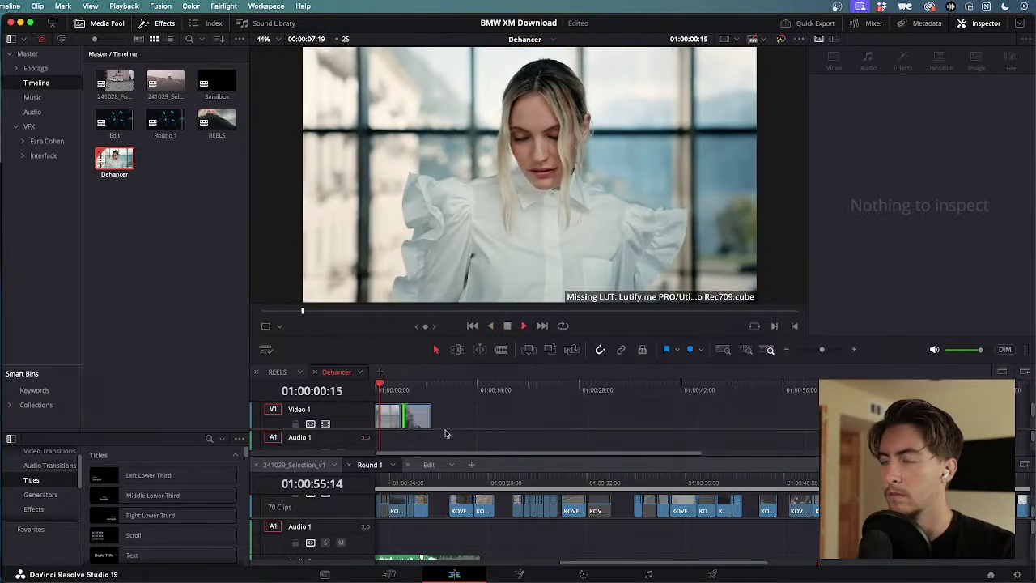
scroll(447, 434, up, 1)
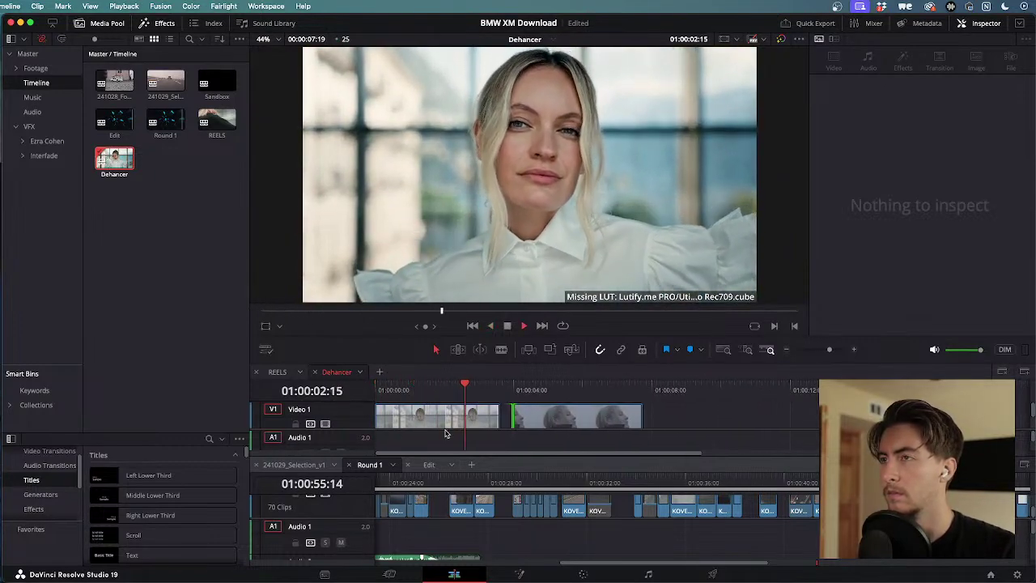
drag(514, 387, 412, 397)
key(space)
drag(598, 418, 716, 417)
- Copy the KOVE0924.MP4 clip of the woman standing in the dark coat from REELS into the Dehancer timeline after KOVE0922.MP4
click(277, 373)
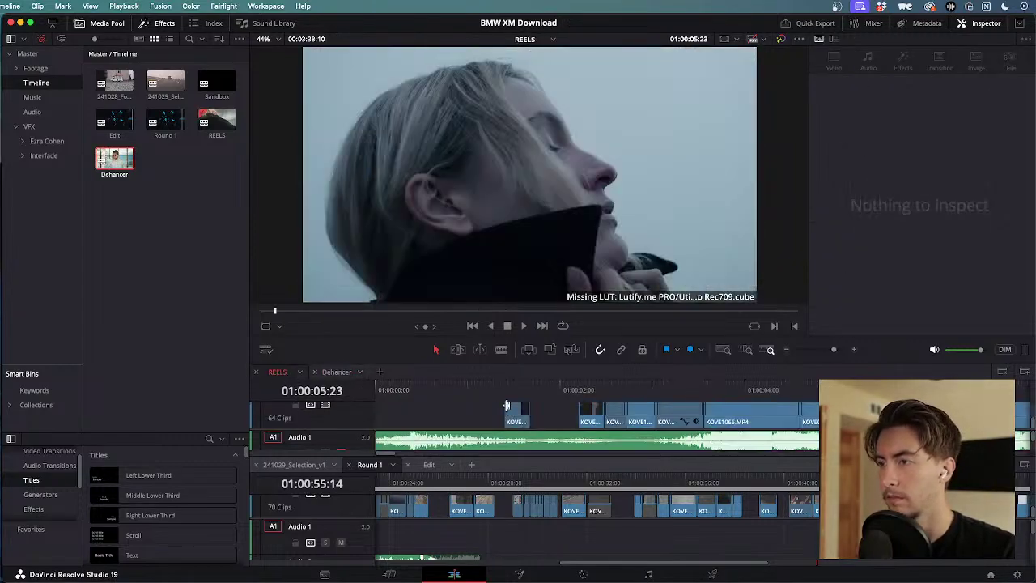
key(super+minus)
drag(611, 388, 627, 387)
key(super+equal)
scroll(650, 419, down, 3)
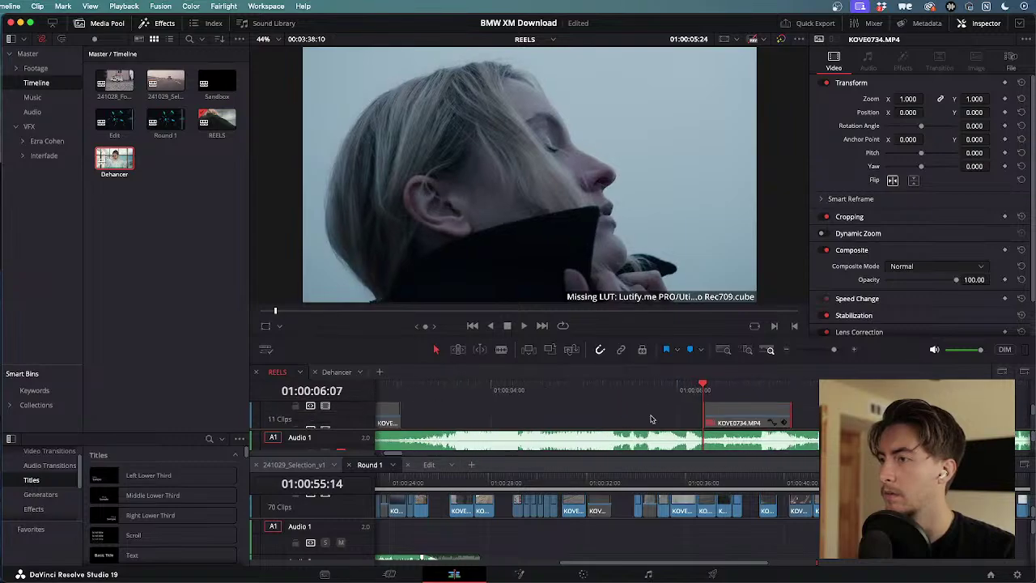
click(336, 372)
click(689, 407)
mouse_move(683, 386)
mouse_down()
mouse_move(784, 389)
mouse_move(767, 392)
mouse_move(793, 417)
mouse_move(911, 417)
mouse_move(818, 418)
mouse_move(693, 391)
mouse_up()
key(super+v)
- Extend KOVE0924.MP4 to end at 01:00:14:12, place it in front of KOVE0922.MP4 and play back the new order
key(space)
scroll(719, 417, down, 4)
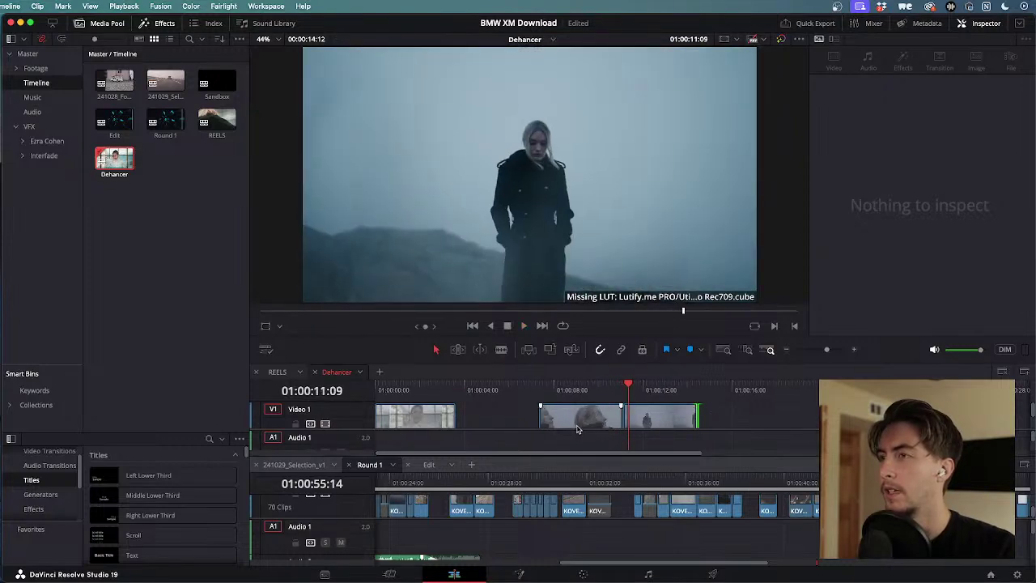
drag(580, 426, 658, 417)
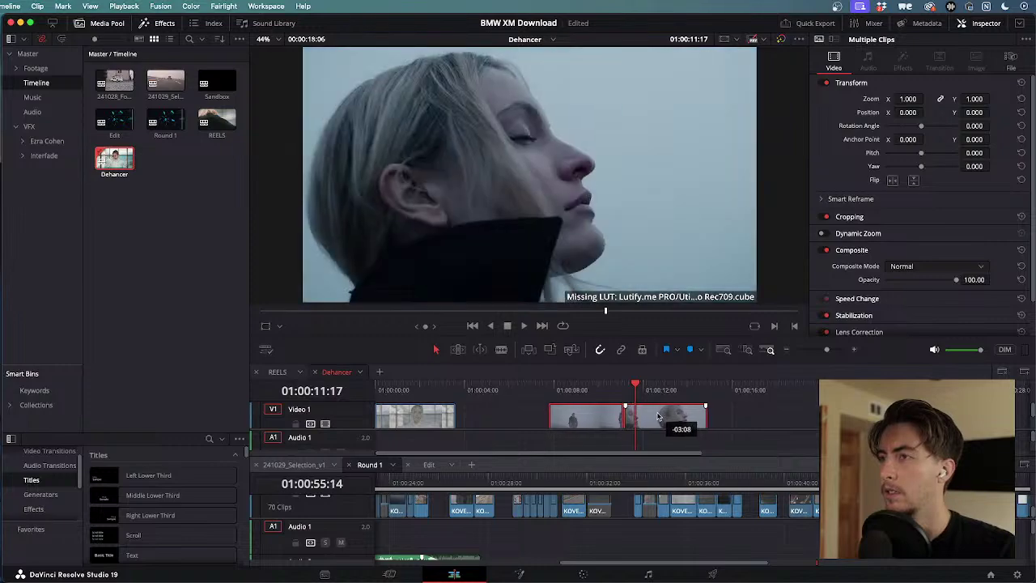
key(space)
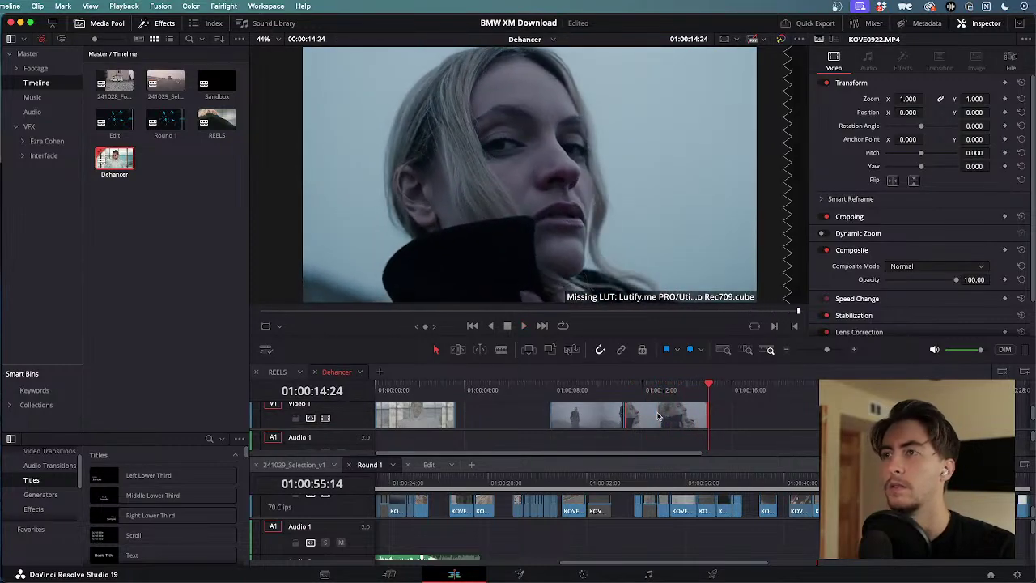
- Extend the end of KOVE0922.MP4 to 01:00:26:05 and play through the added footage
mouse_move(706, 421)
mouse_down()
mouse_move(854, 420)
mouse_move(724, 413)
mouse_up()
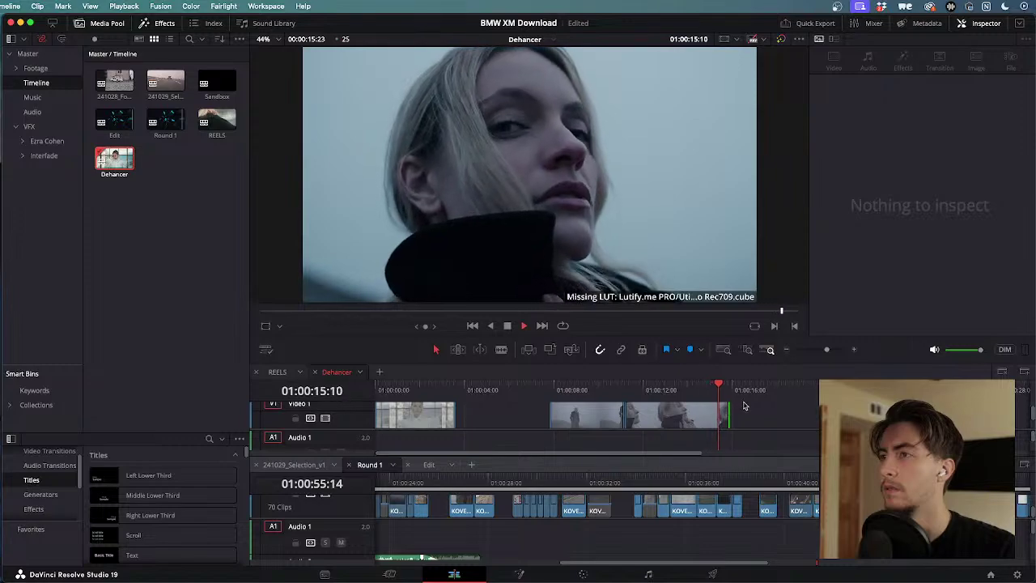
drag(725, 416, 826, 417)
key(space)
key(super+minus)
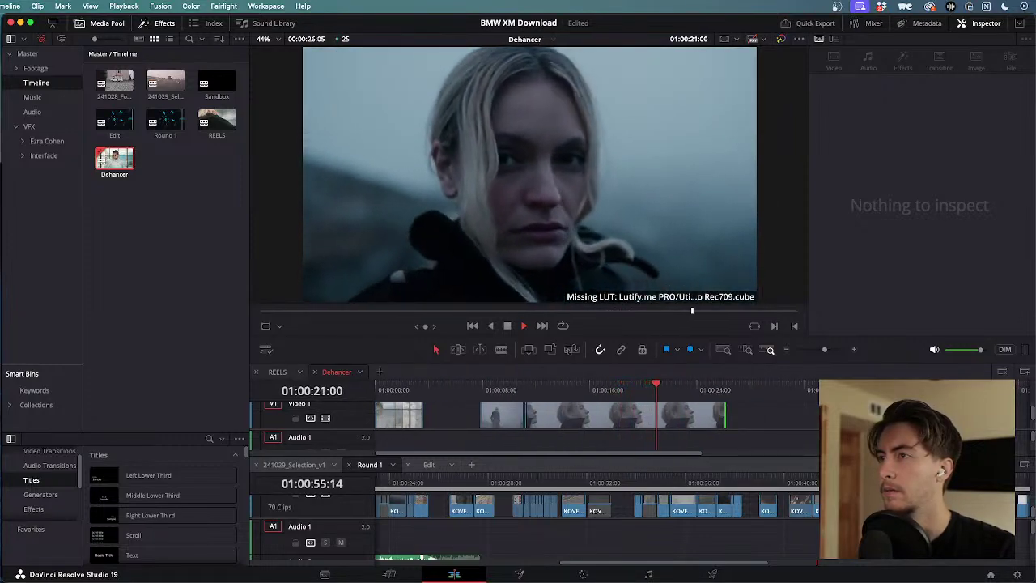
- Replay the start of KOVE0922.MP4, split it at 01:00:13:08 and delete the part after the cut
click(536, 387)
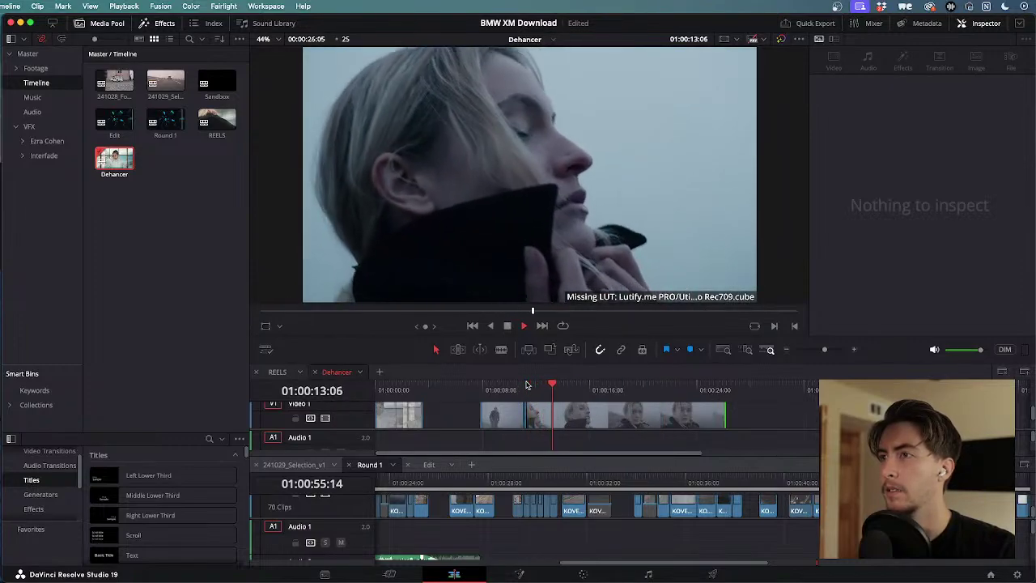
key(j)
key(j)
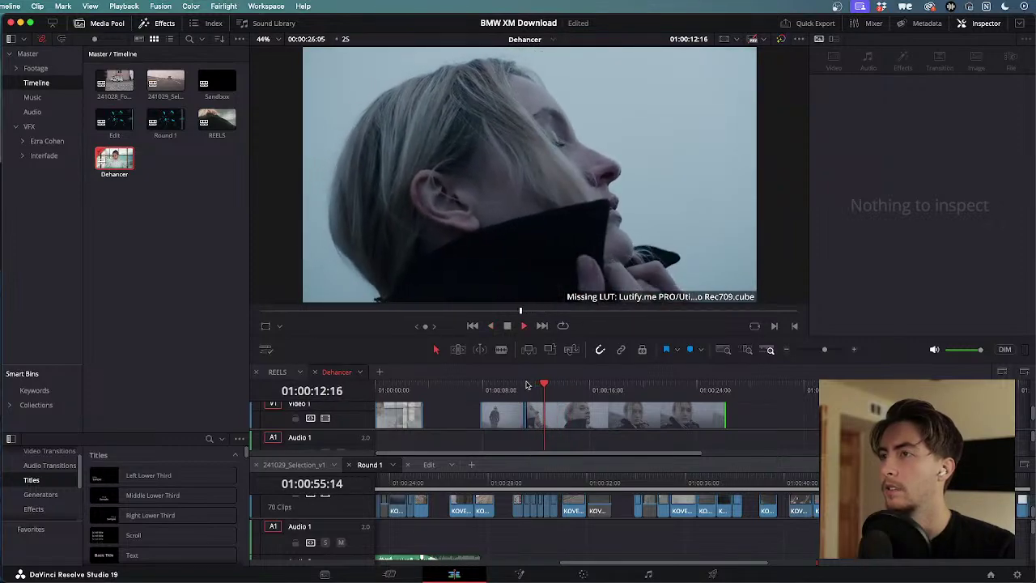
click(583, 417)
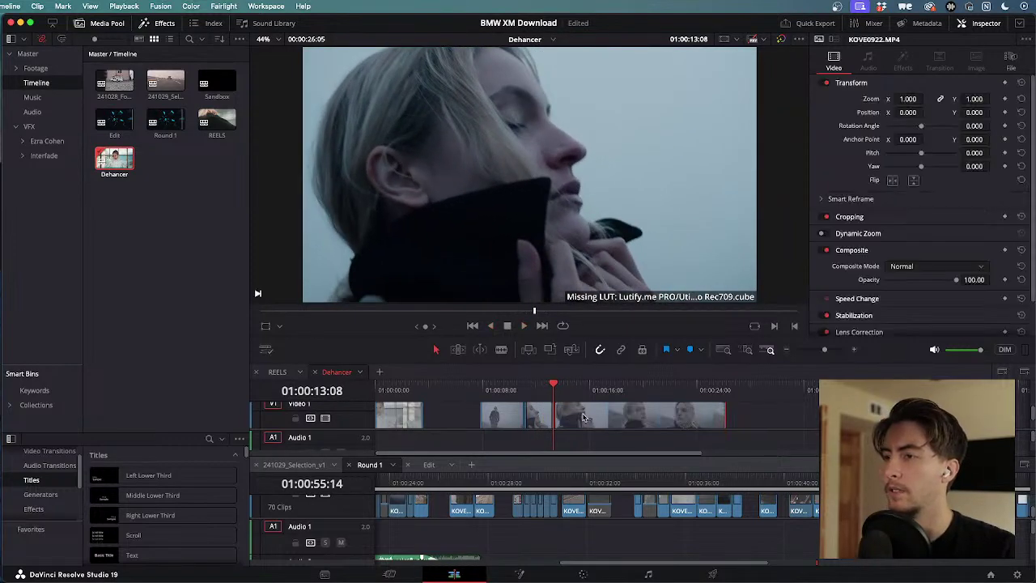
key(Delete)
- Extend the end of the shortened KOVE0922.MP4 to 01:00:15:14 and replay the Dehancer clips, including from the timeline start
click(479, 394)
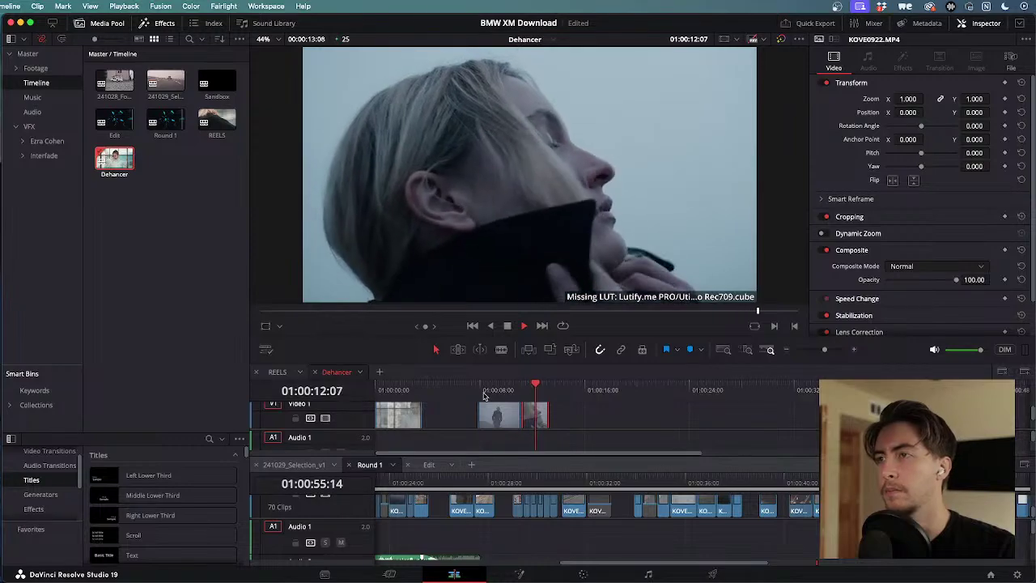
drag(549, 418, 586, 419)
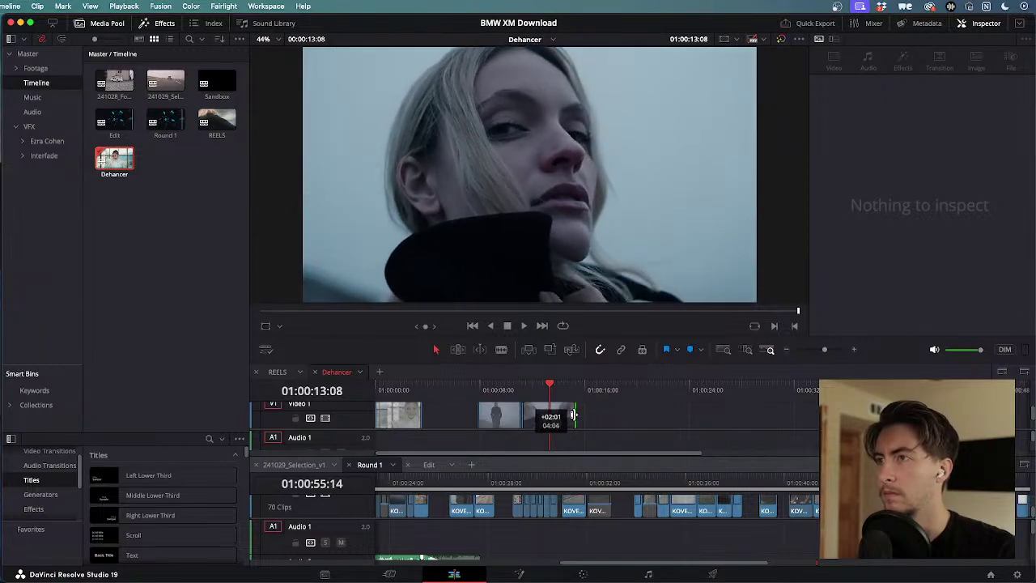
drag(574, 415, 575, 415)
key(space)
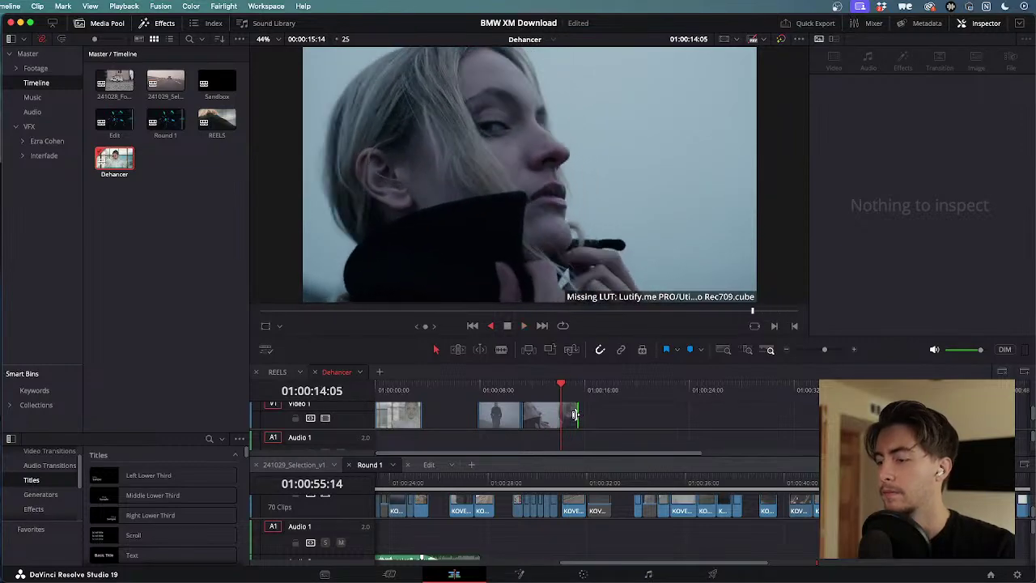
drag(554, 386, 470, 387)
key(space)
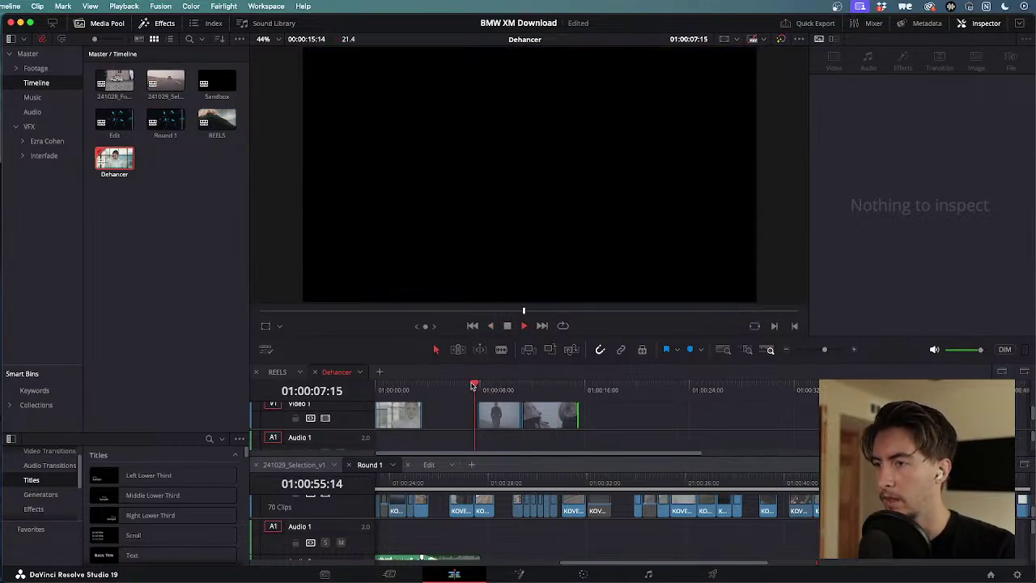
scroll(518, 395, down, 1)
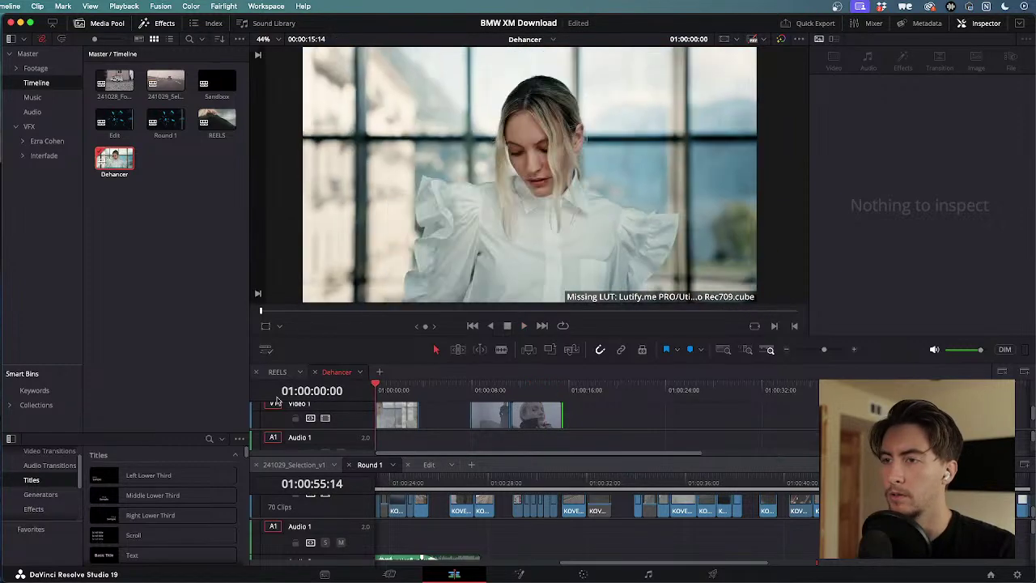
key(super+equal)
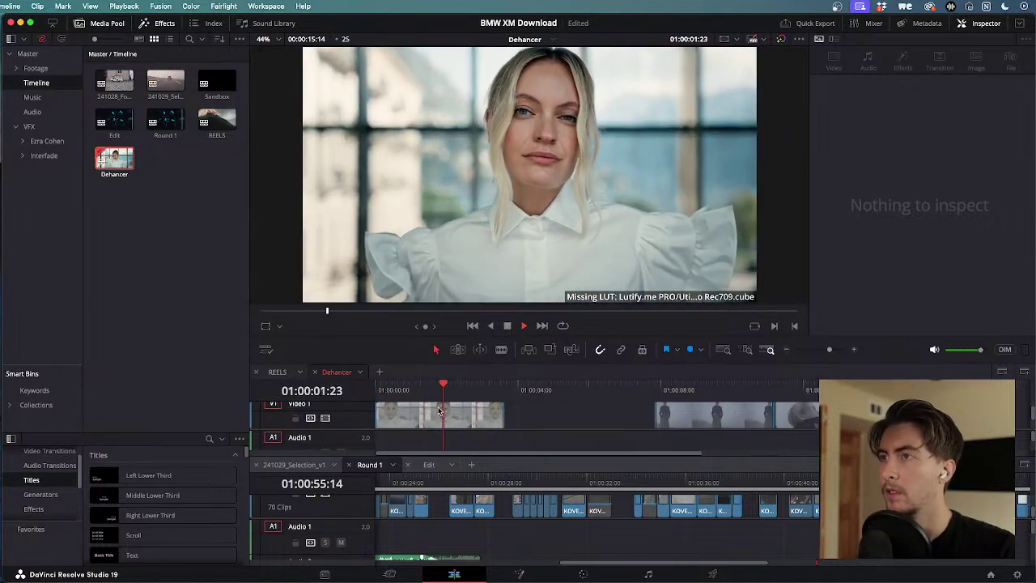
- Switch to the REELS timeline and skim the shots from KOVE0924.MP4 to KOVE0736.MP4 for further footage
click(277, 371)
key(super+minus)
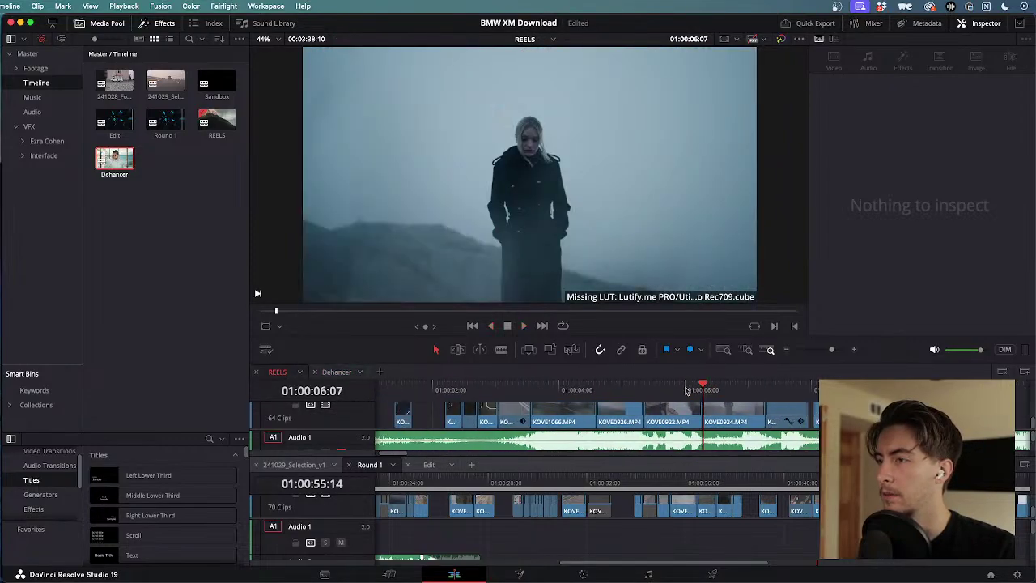
drag(702, 383, 808, 403)
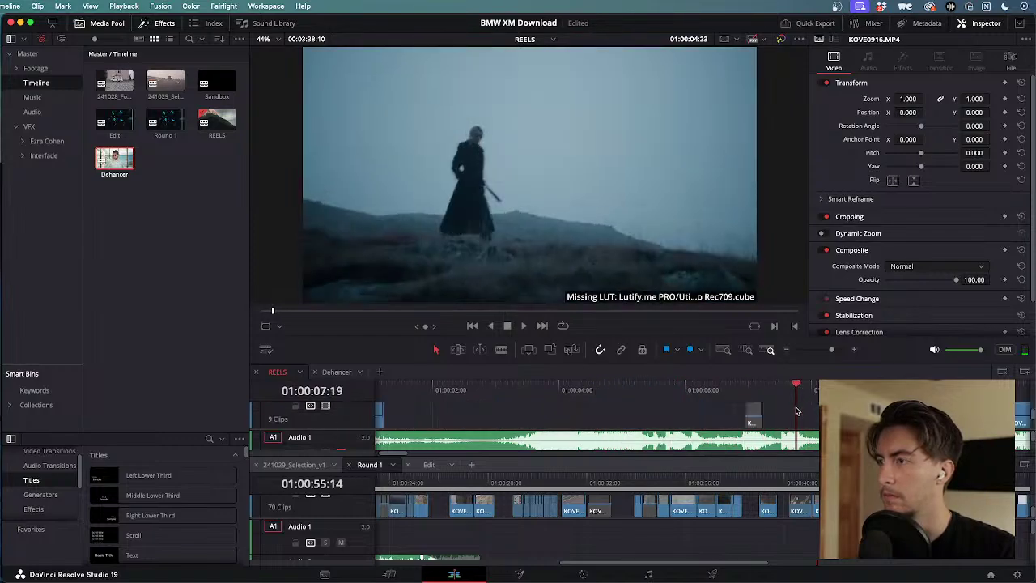
scroll(797, 402, down, 5)
drag(815, 384, 851, 390)
scroll(851, 414, up, 1)
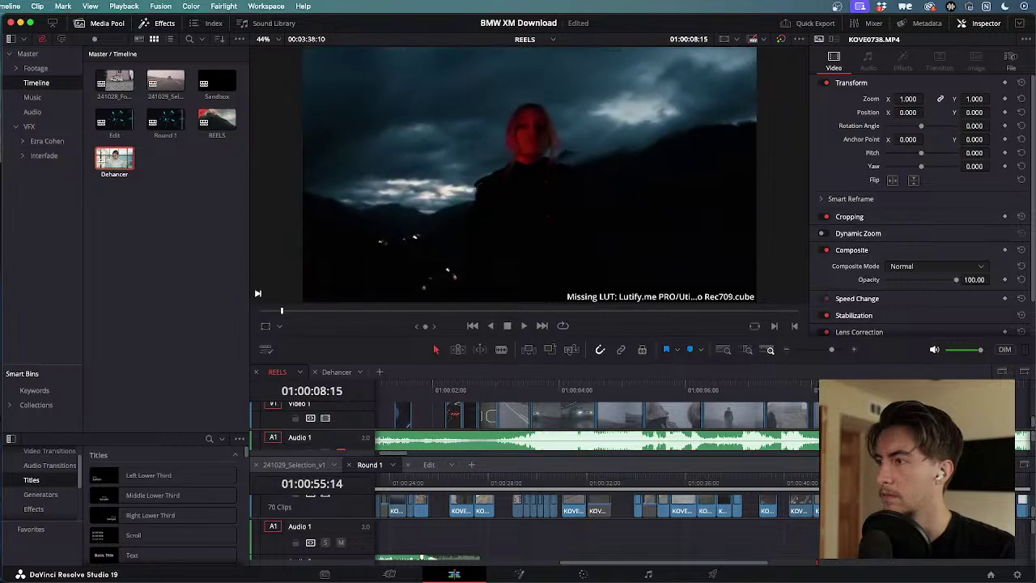
key(space)
scroll(488, 416, down, 3)
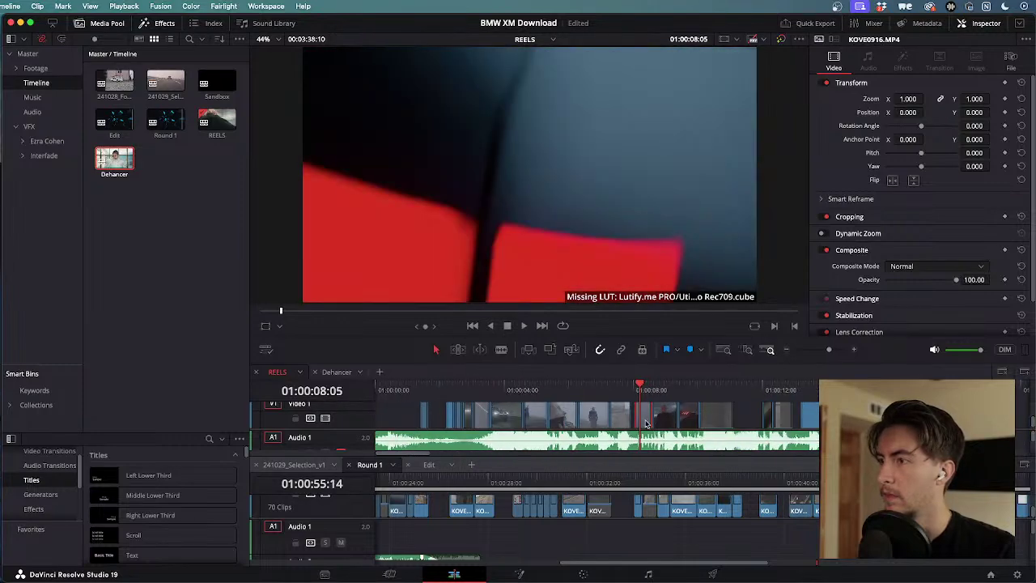
scroll(645, 419, down, 2)
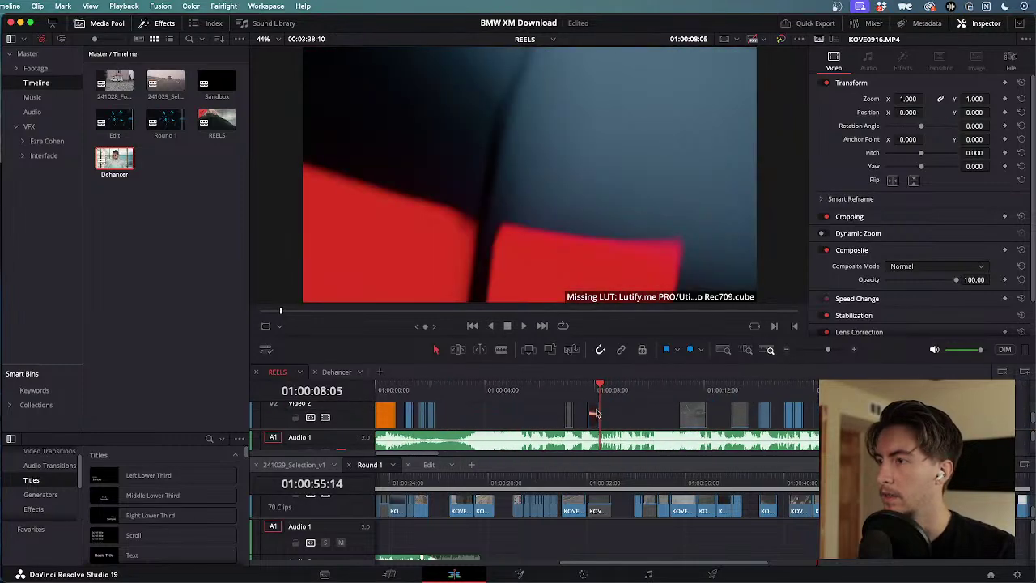
drag(589, 395, 576, 393)
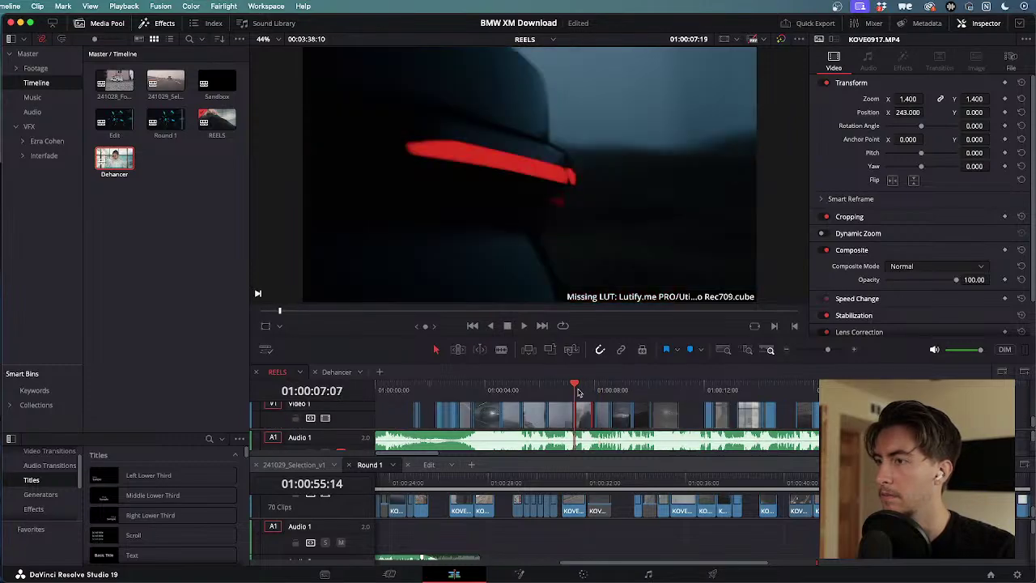
key(space)
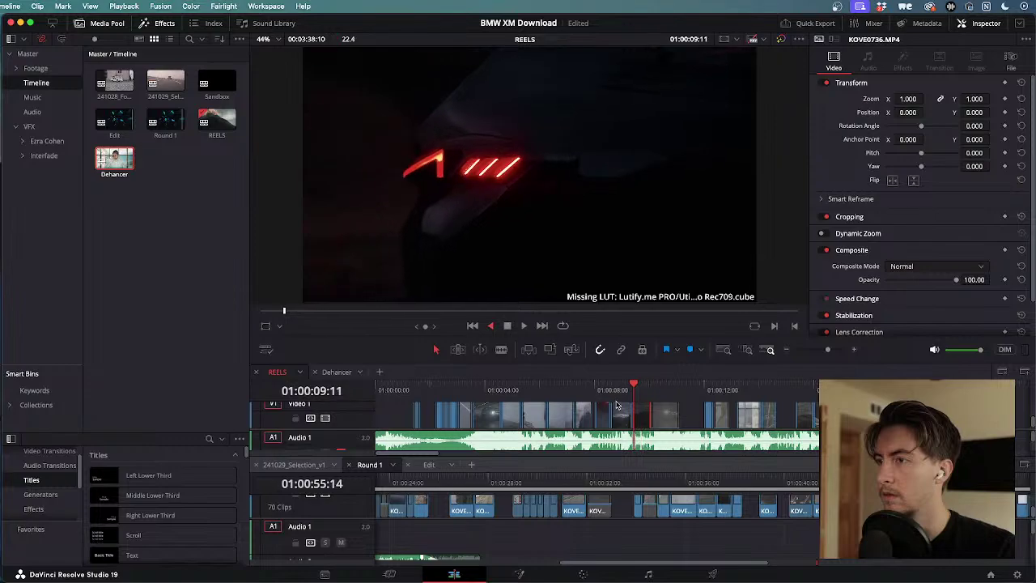
- Replay the REELS shots from KOVE0922.MP4 through KOVE0738.MP4 and go back to the start of KOVE0926.MP4
scroll(624, 405, up, 2)
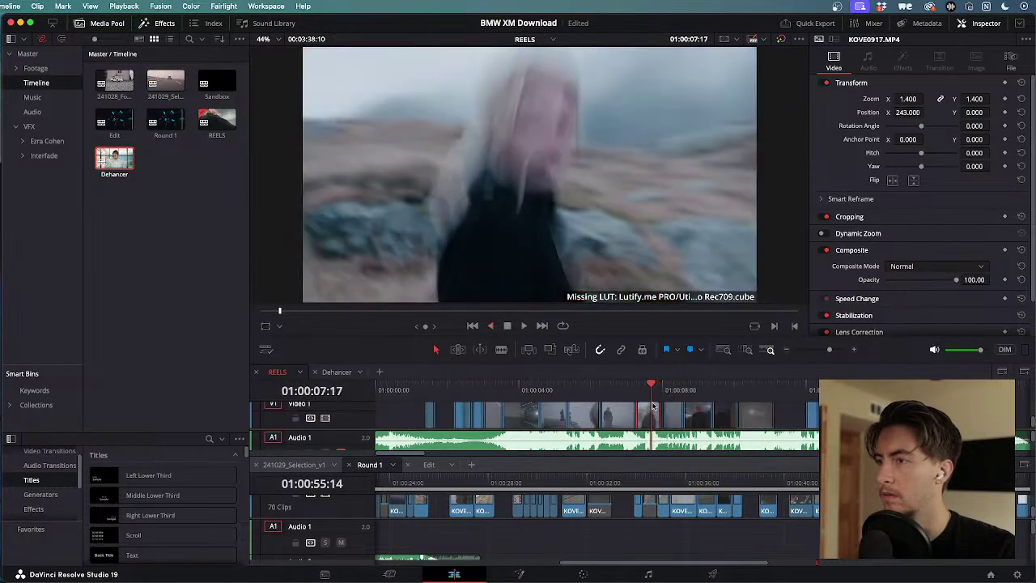
scroll(653, 408, up, 1)
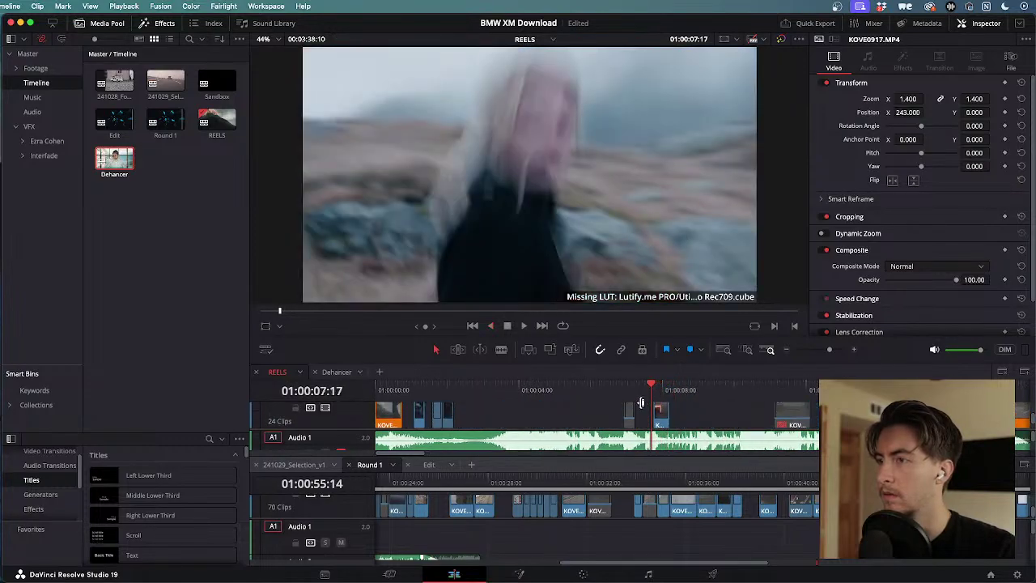
drag(641, 394, 567, 394)
key(space)
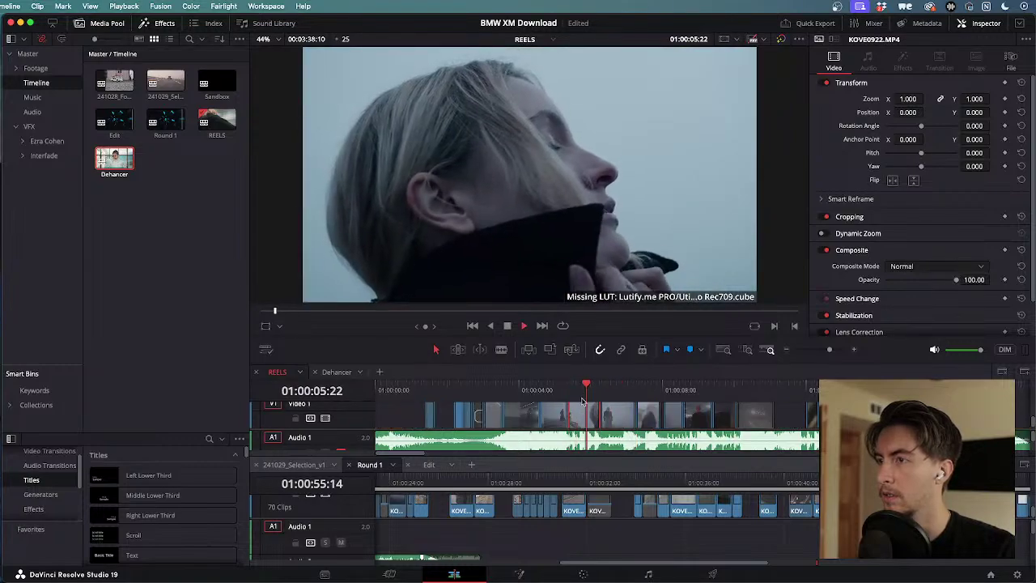
scroll(588, 408, up, 1)
scroll(587, 409, down, 2)
scroll(588, 409, up, 1)
key(j)
scroll(588, 409, down, 1)
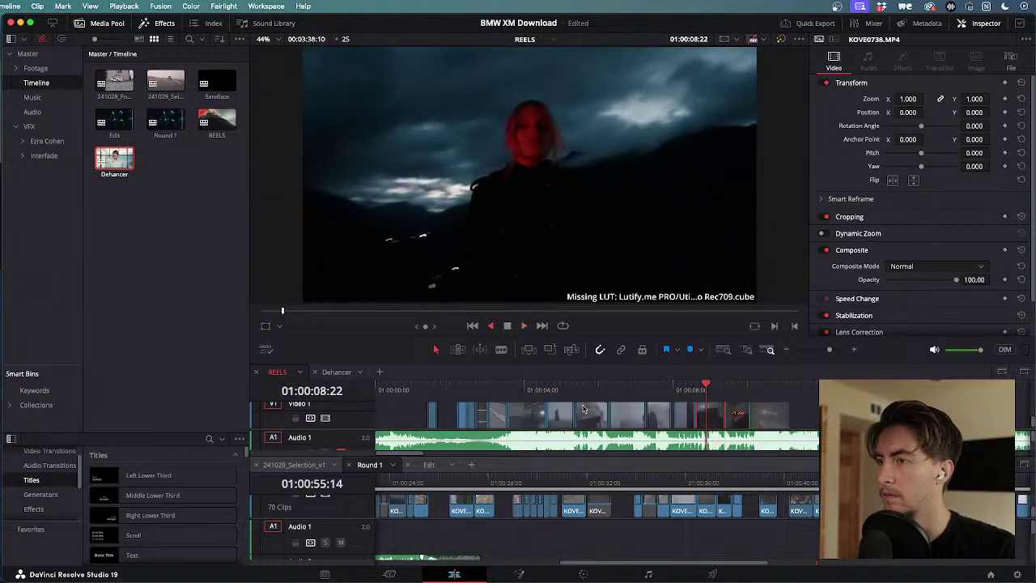
scroll(583, 409, down, 1)
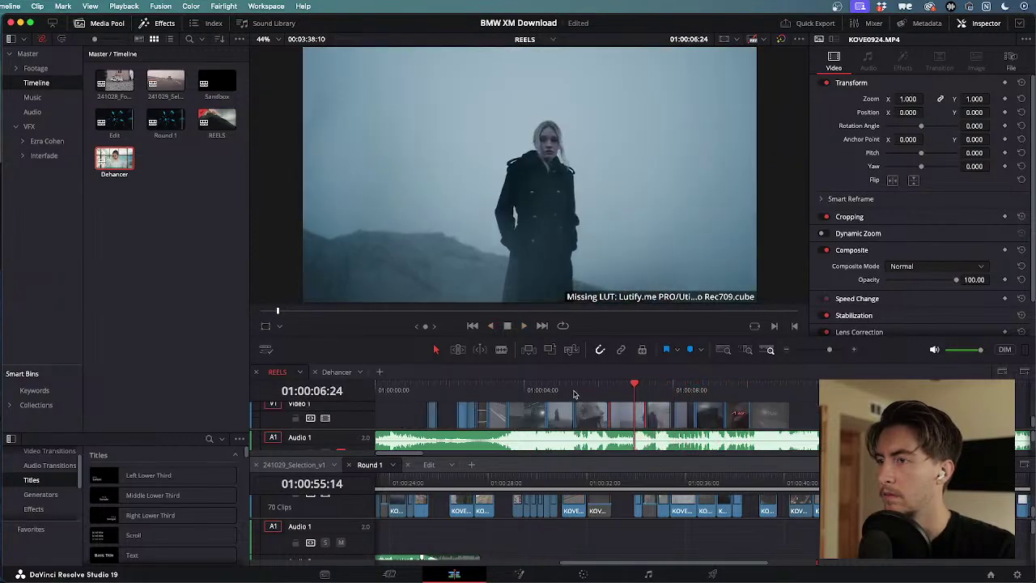
scroll(556, 413, up, 1)
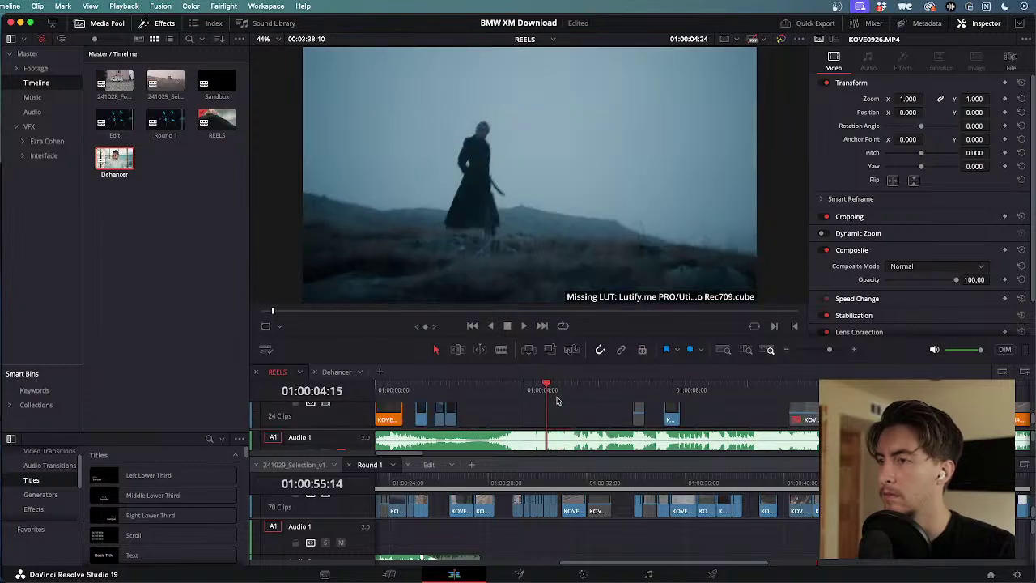
- Copy the REELS clips KOVE0926.MP4 through KOVE0736.MP4 with their two Video 2 overlays and paste them after the clips on the Dehancer timeline
drag(574, 414, 734, 426)
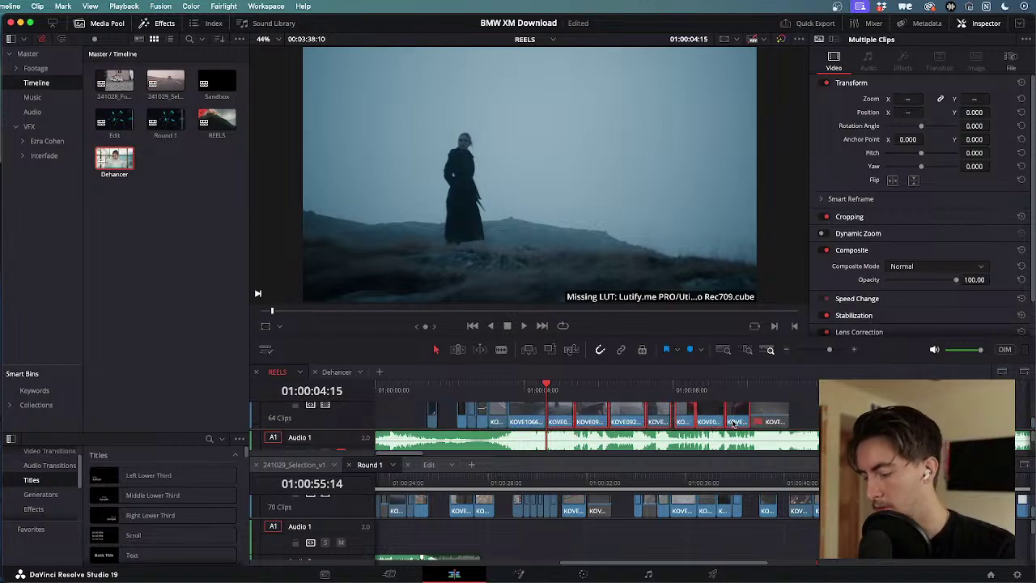
click(325, 374)
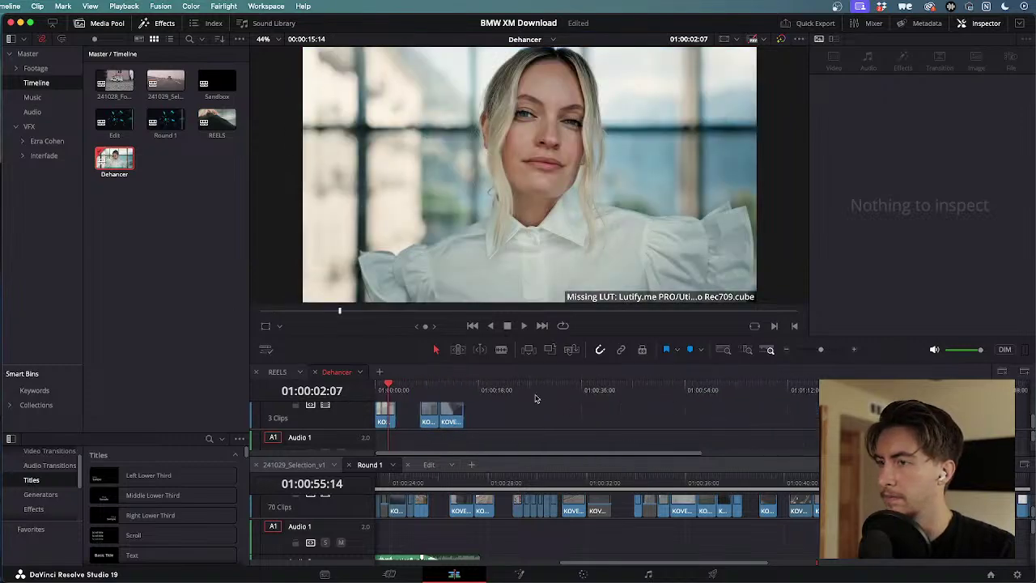
click(534, 398)
key(ctrl+v)
scroll(507, 409, up, 5)
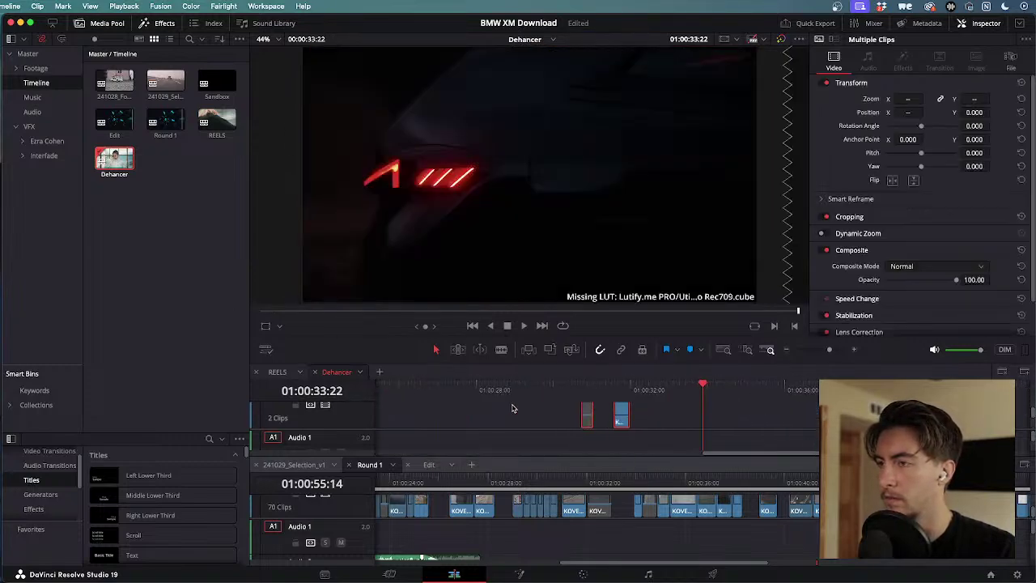
scroll(543, 413, down, 2)
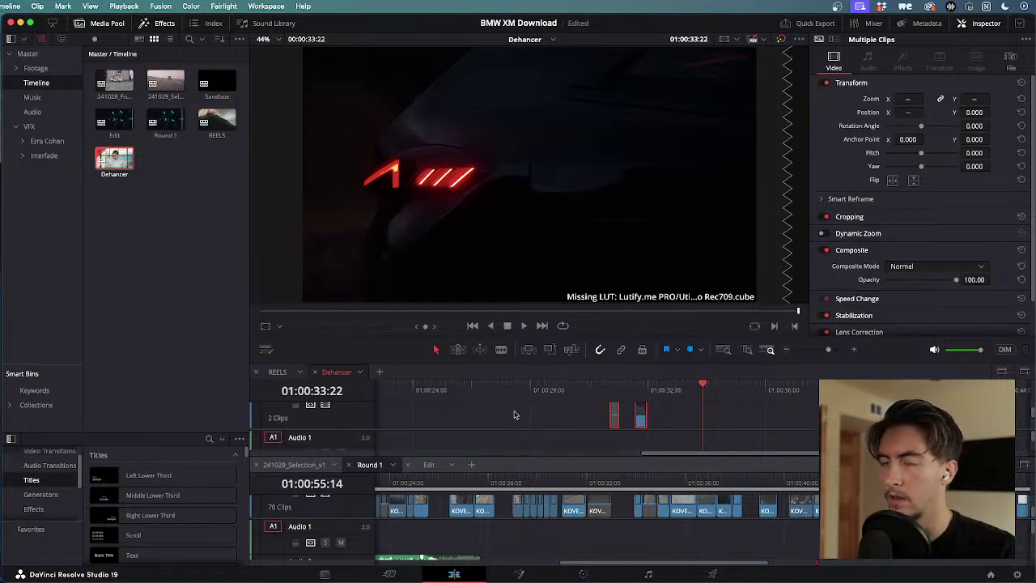
- Close the REELS timeline and enlarge the Dehancer timeline area by shrinking the viewer and the Round 1 timeline
click(256, 371)
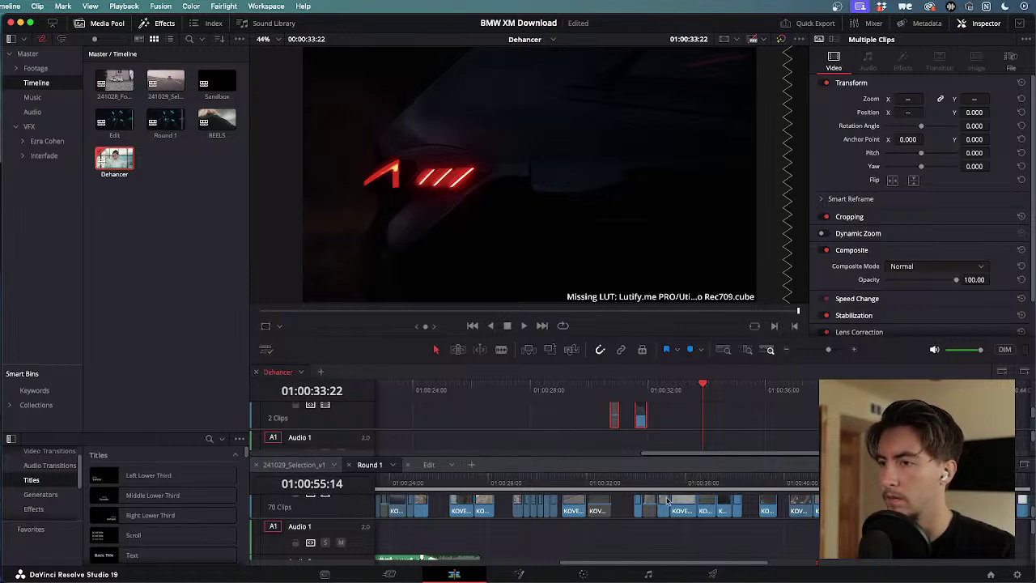
scroll(556, 400, down, 2)
click(564, 392)
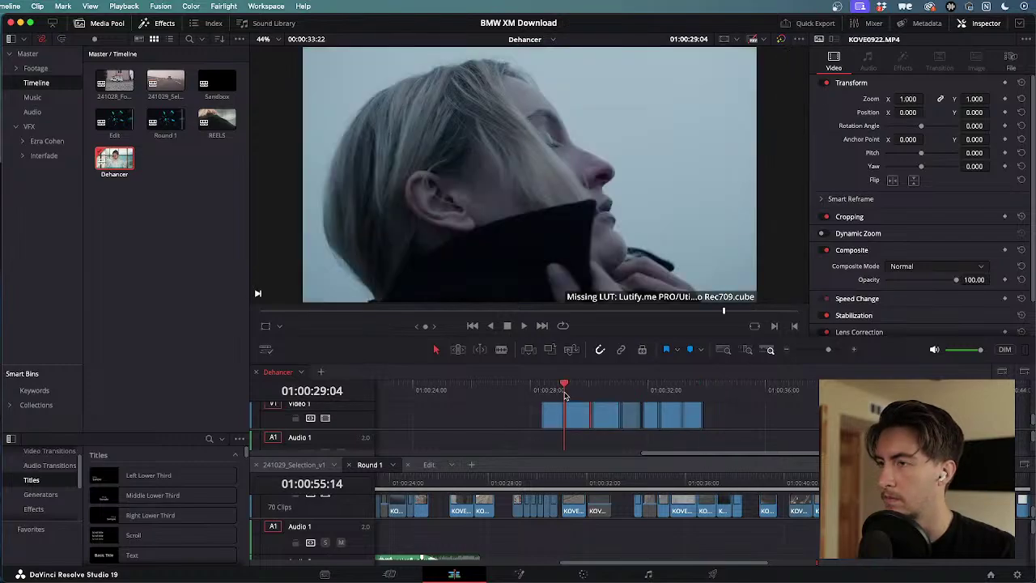
drag(590, 362, 591, 288)
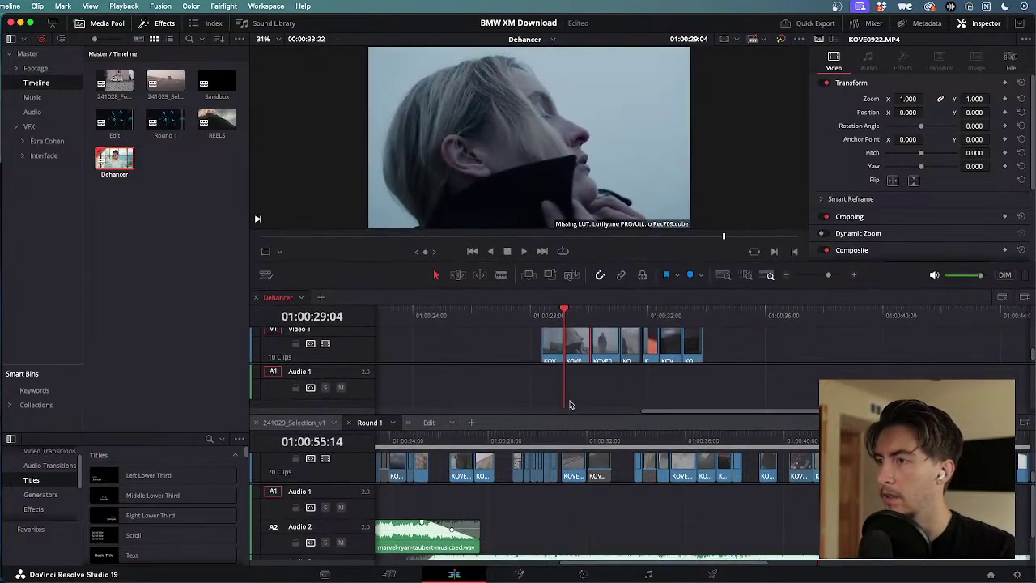
drag(539, 413, 538, 476)
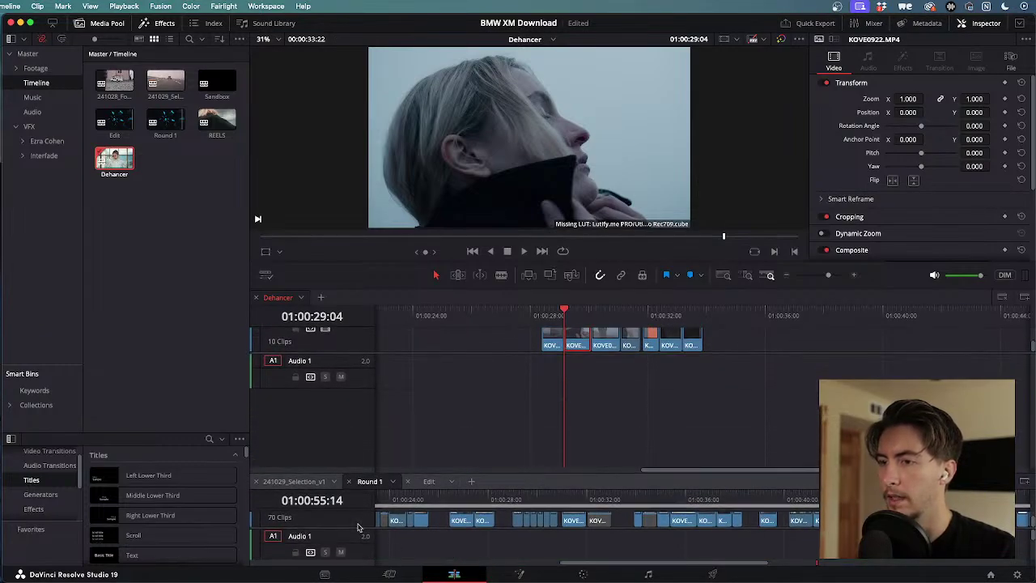
drag(353, 528, 363, 542)
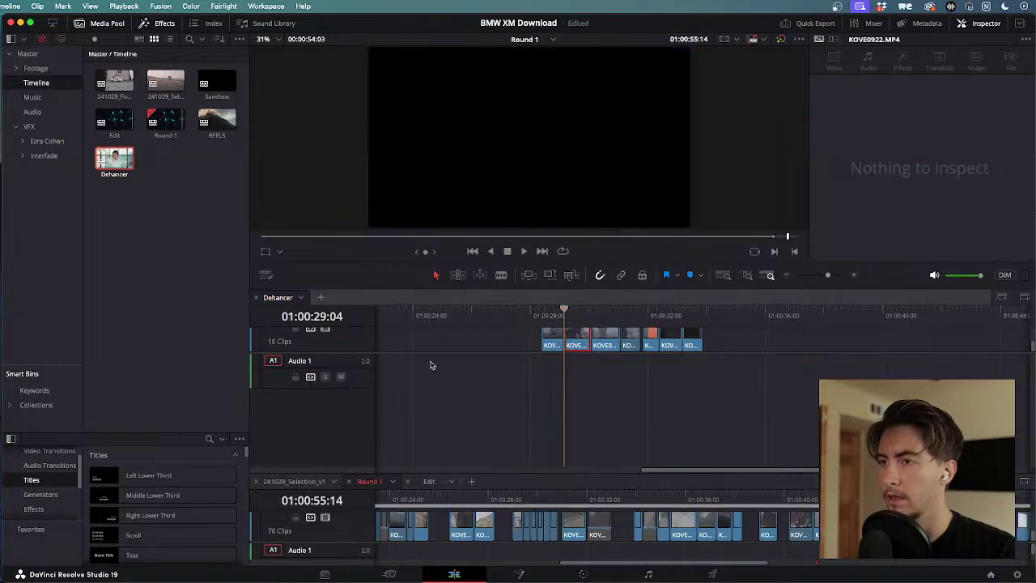
- Move all the pasted clips on both video tracks of the Dehancer timeline earlier, starting at 01:00:18:05
click(423, 351)
scroll(423, 351, up, 2)
drag(542, 312, 835, 354)
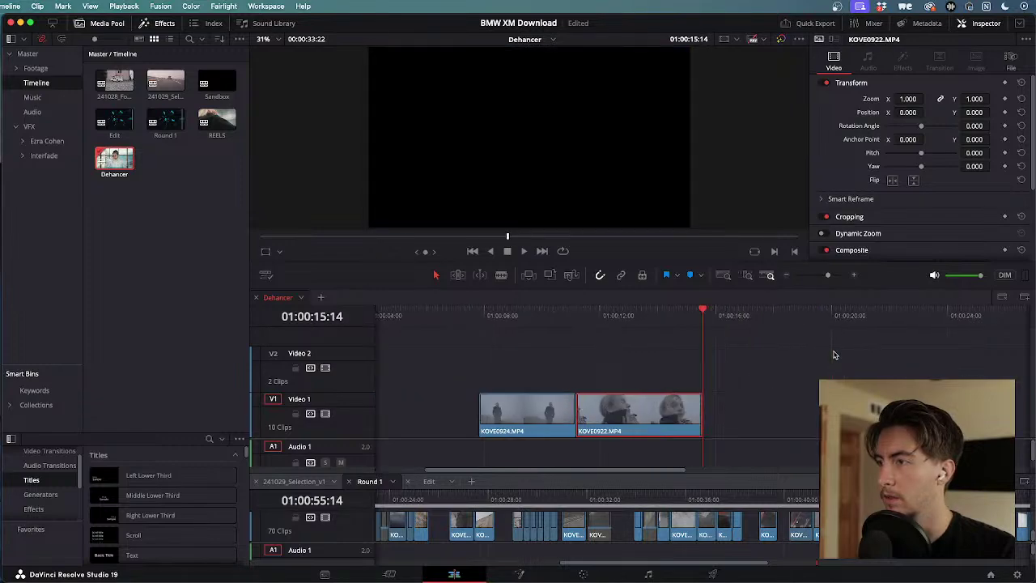
scroll(835, 355, down, 6)
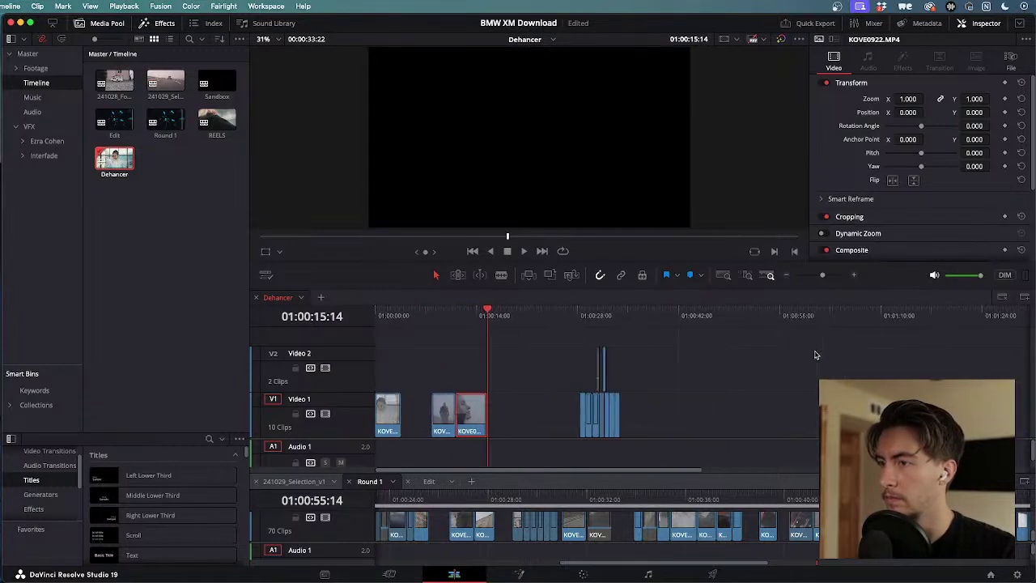
scroll(815, 355, up, 3)
drag(799, 347, 950, 442)
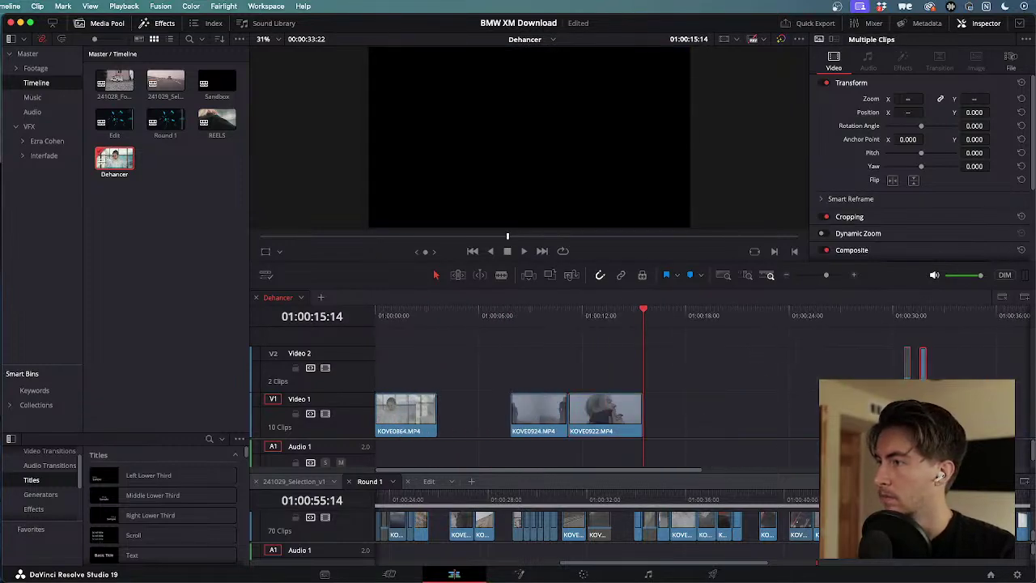
drag(877, 416, 711, 417)
- Play back the moved clips and delete the last one, KOVE0736.MP4
click(689, 318)
key(space)
scroll(761, 381, up, 1)
scroll(762, 381, up, 2)
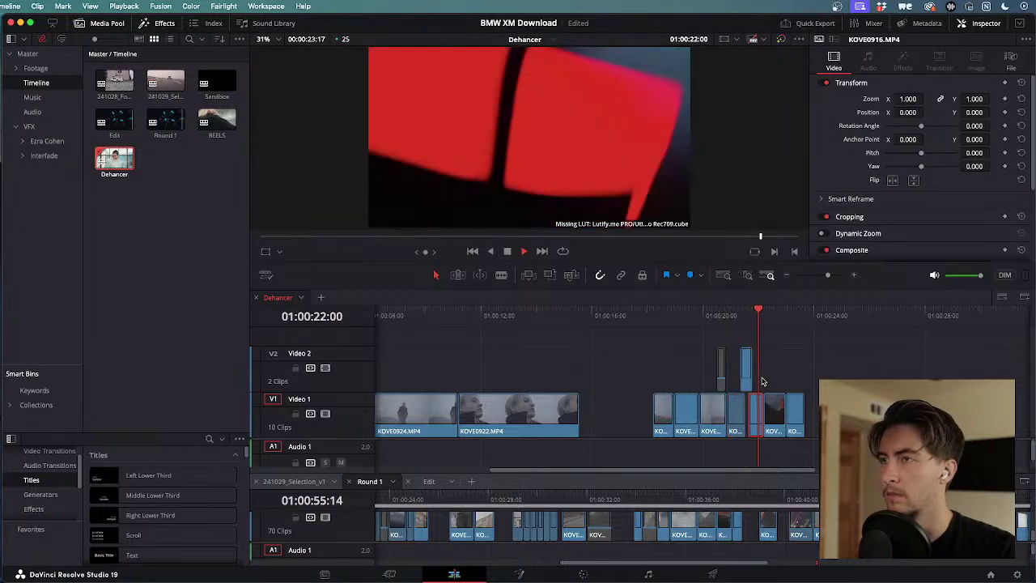
key(j)
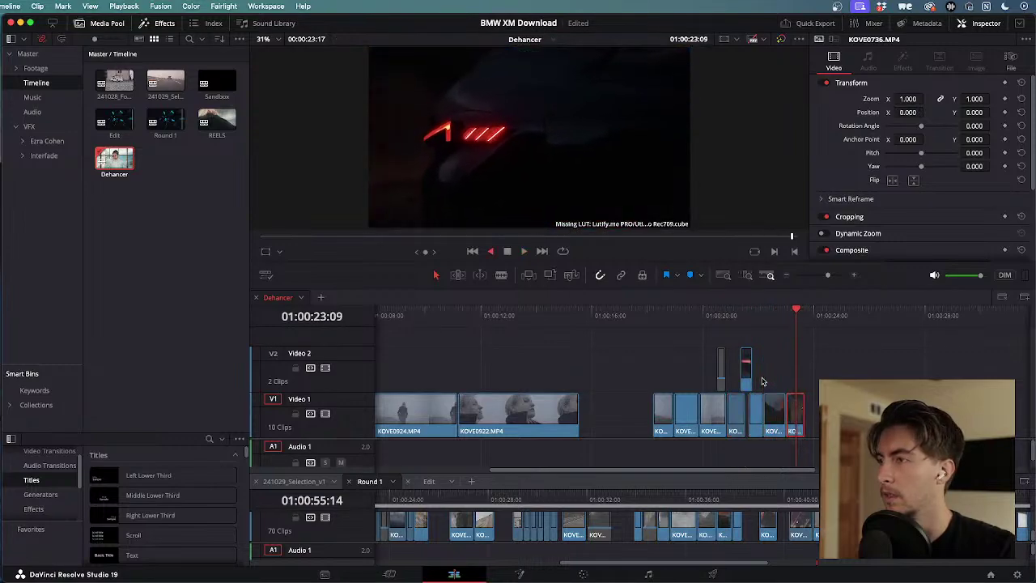
key(j)
key(j)
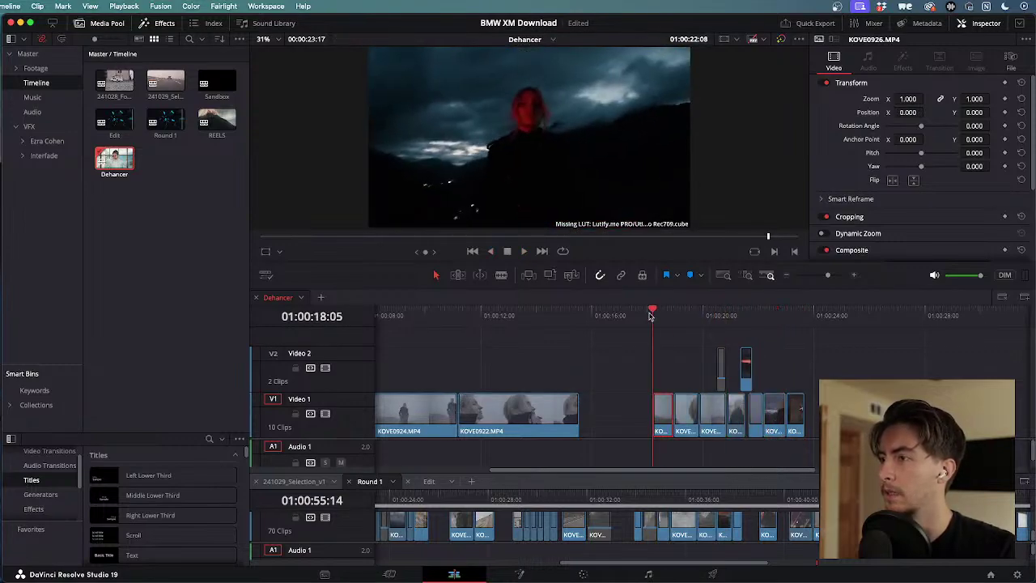
key(l)
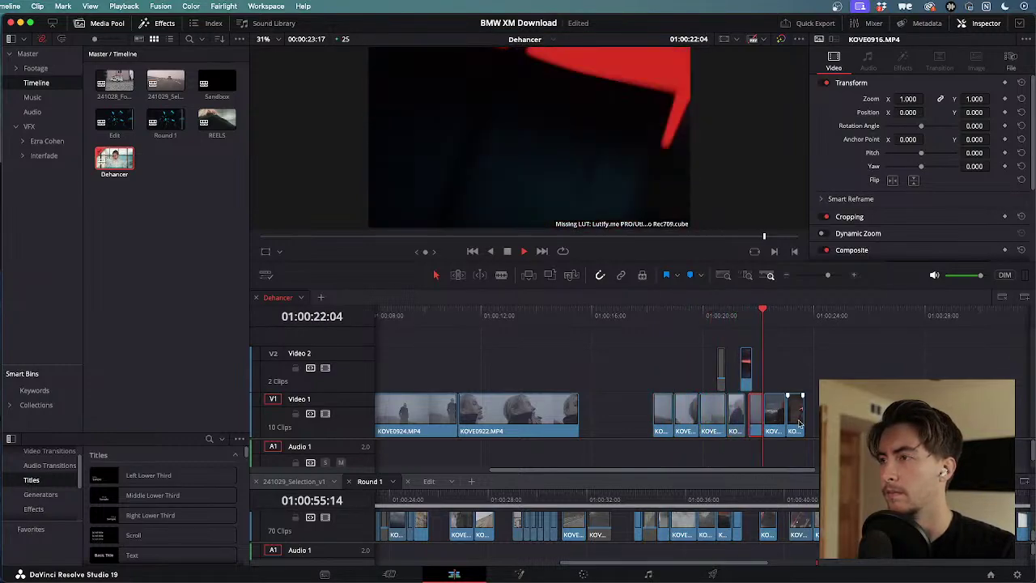
key(BackSpace)
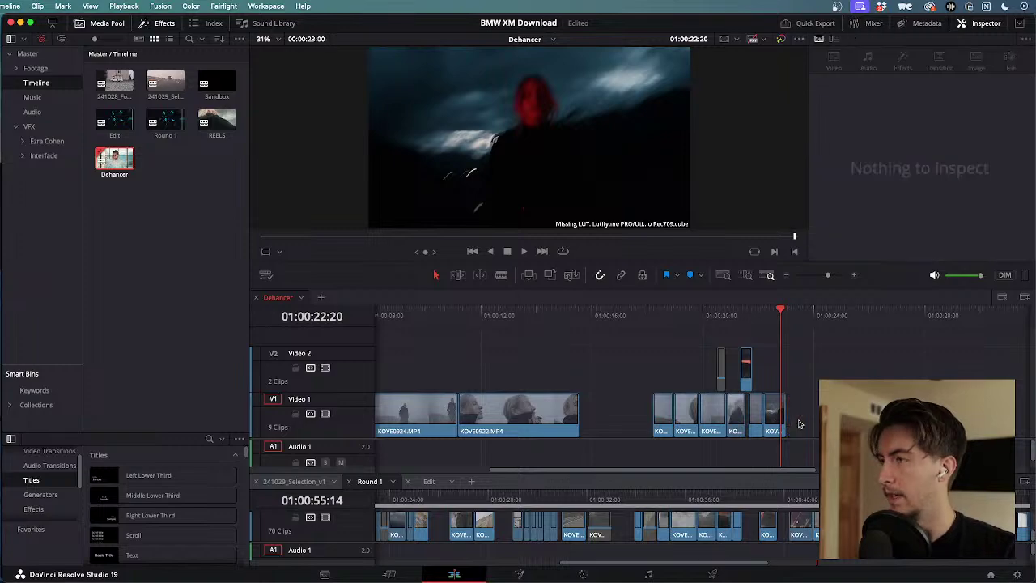
- Replay the remaining pasted clips up to KOVE0916.MP4, and play the Dehancer timeline from its start
drag(782, 312, 629, 313)
key(space)
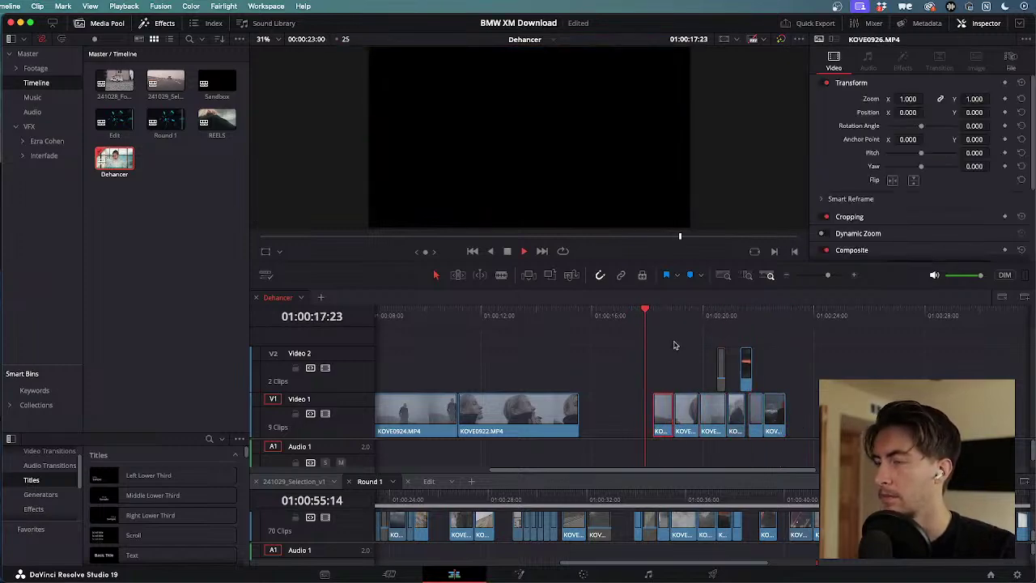
scroll(686, 359, down, 5)
scroll(686, 359, up, 4)
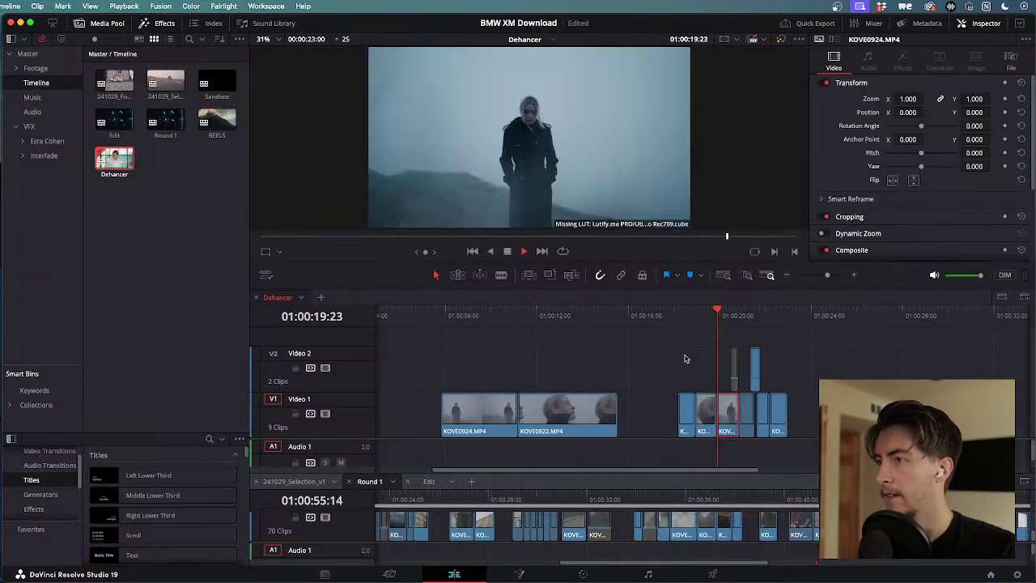
scroll(686, 359, up, 1)
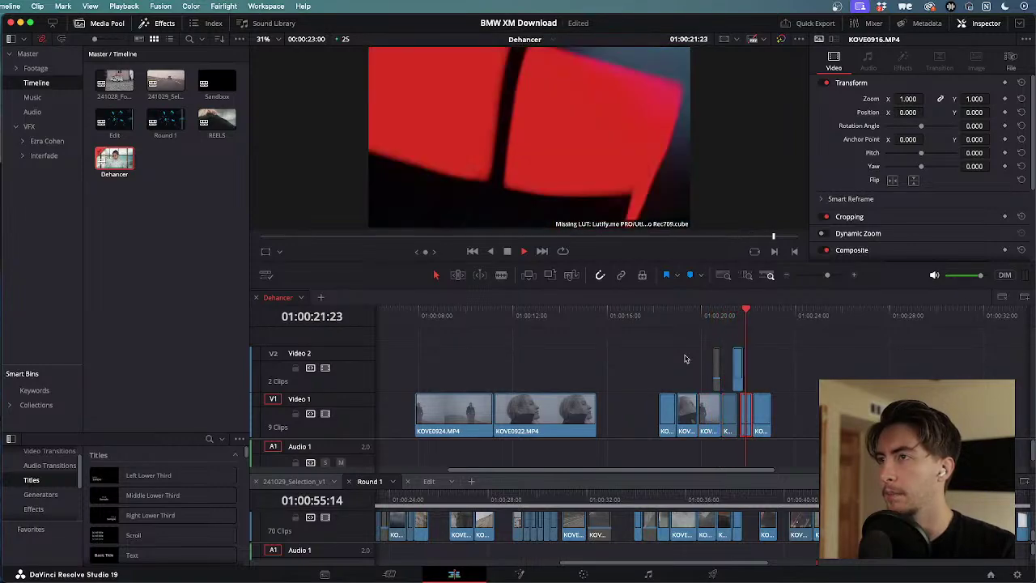
key(space)
key(j)
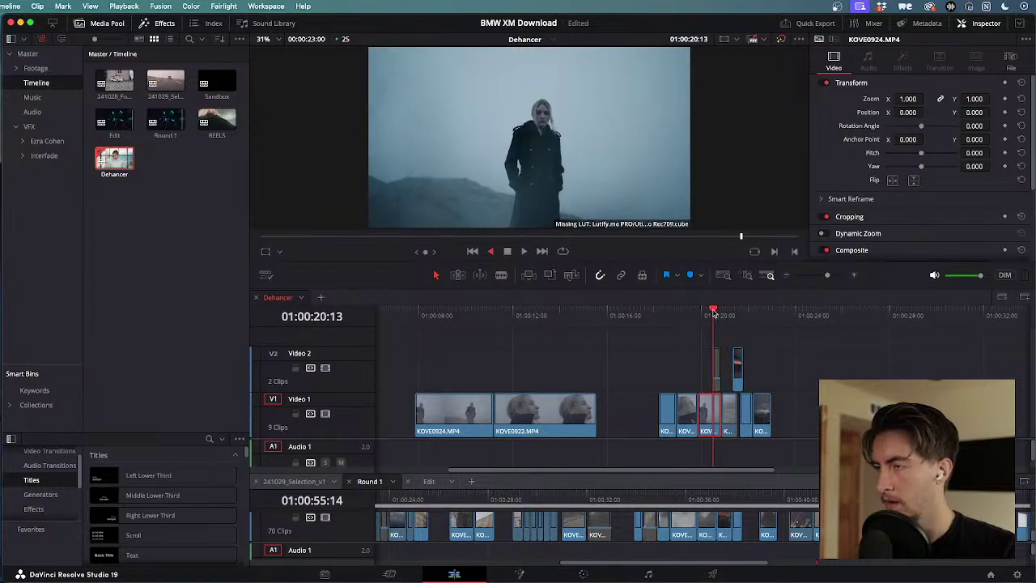
key(Home)
key(space)
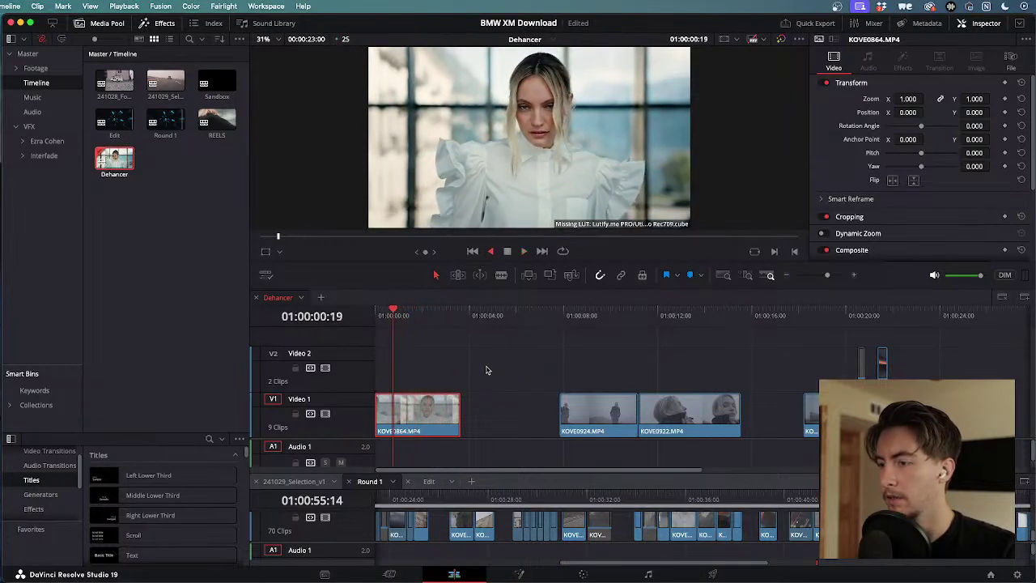
- Replay the opening clip KOVE0864.MP4 from the start of the Dehancer timeline
key(l)
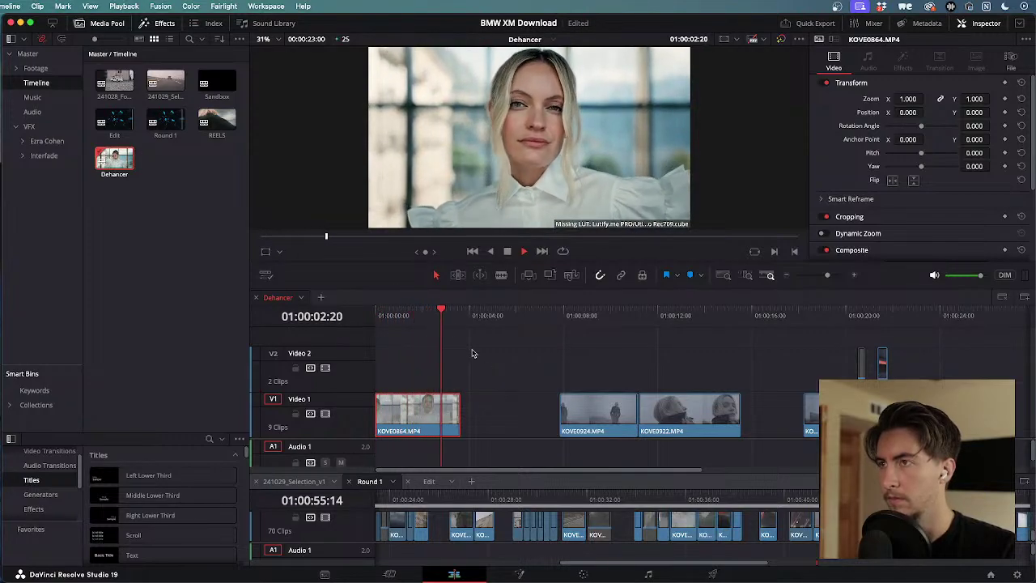
key(Home)
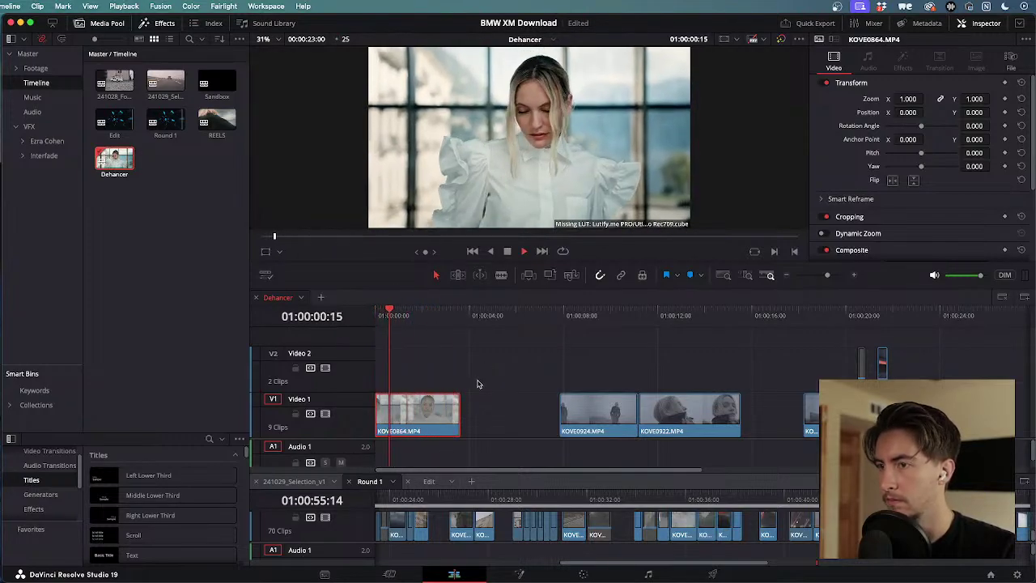
key(space)
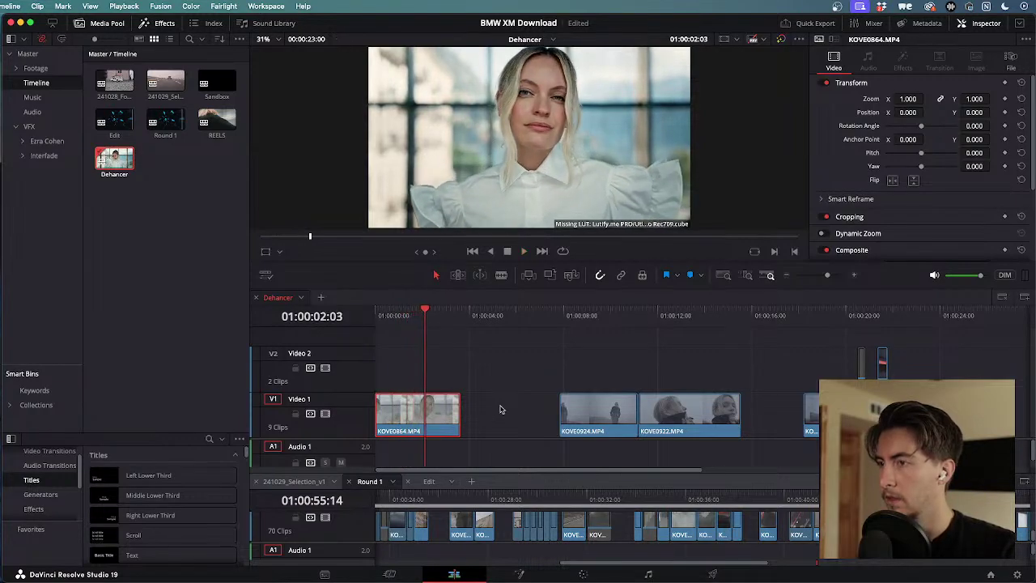
scroll(500, 408, down, 3)
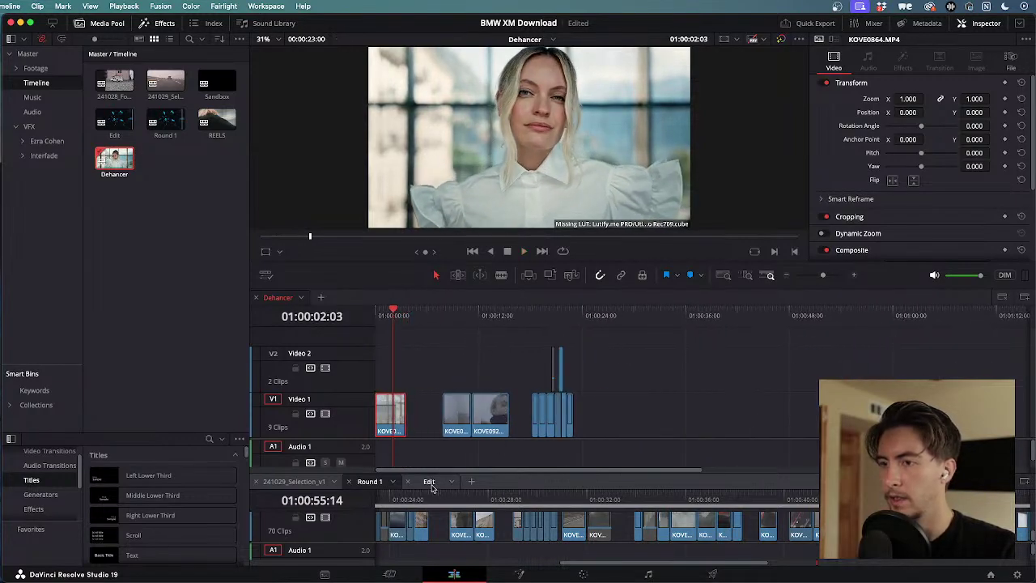
- Open the REELS timeline in a new tab beside the Edit timeline
click(473, 483)
click(527, 482)
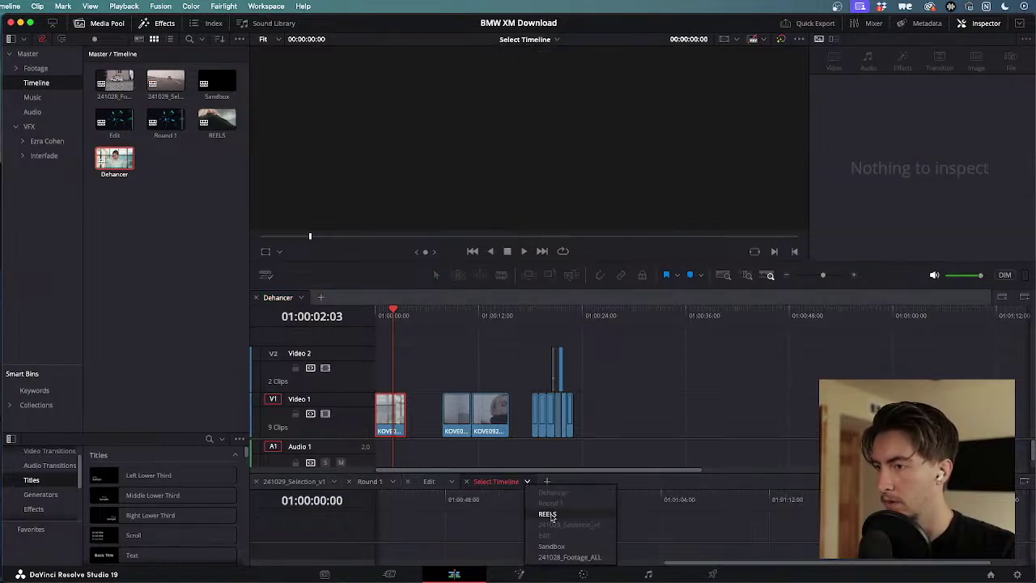
click(548, 515)
scroll(579, 547, down, 3)
scroll(579, 547, up, 3)
- Scrub the REELS timeline from about 01:00:56:24 to 01:01:03:13, examining the driving and car detail shots
drag(615, 498, 648, 499)
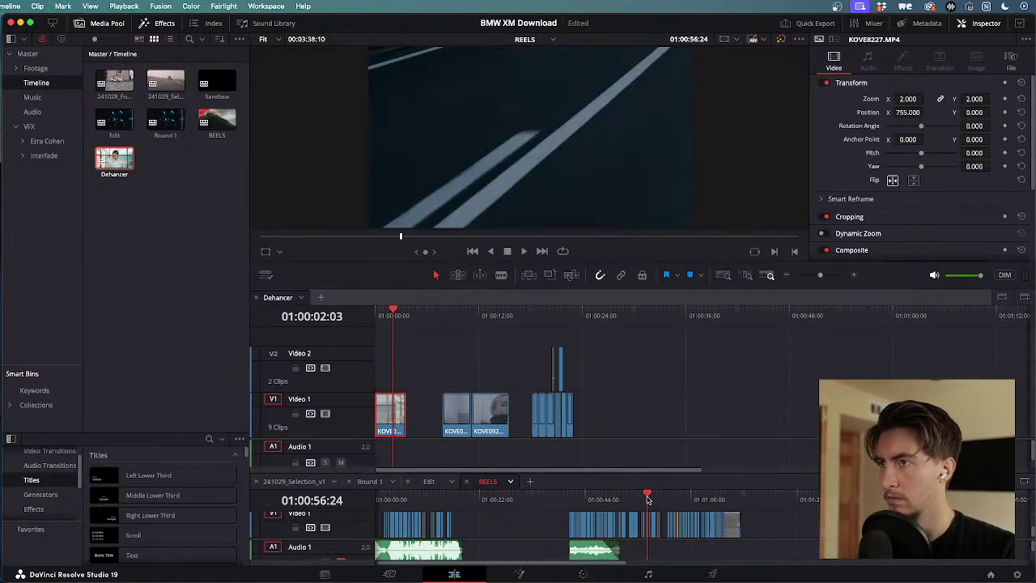
scroll(647, 500, up, 10)
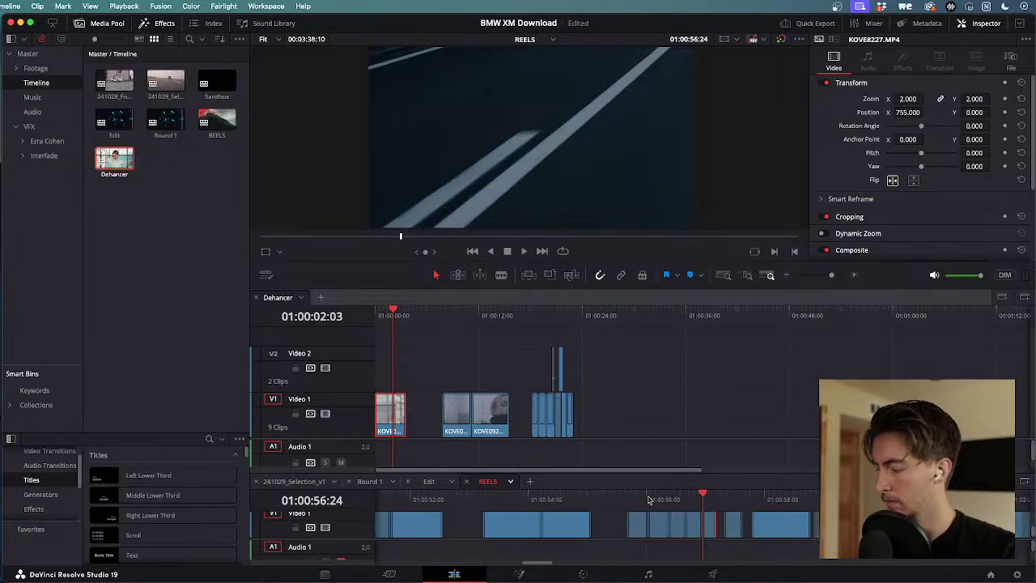
scroll(648, 500, up, 2)
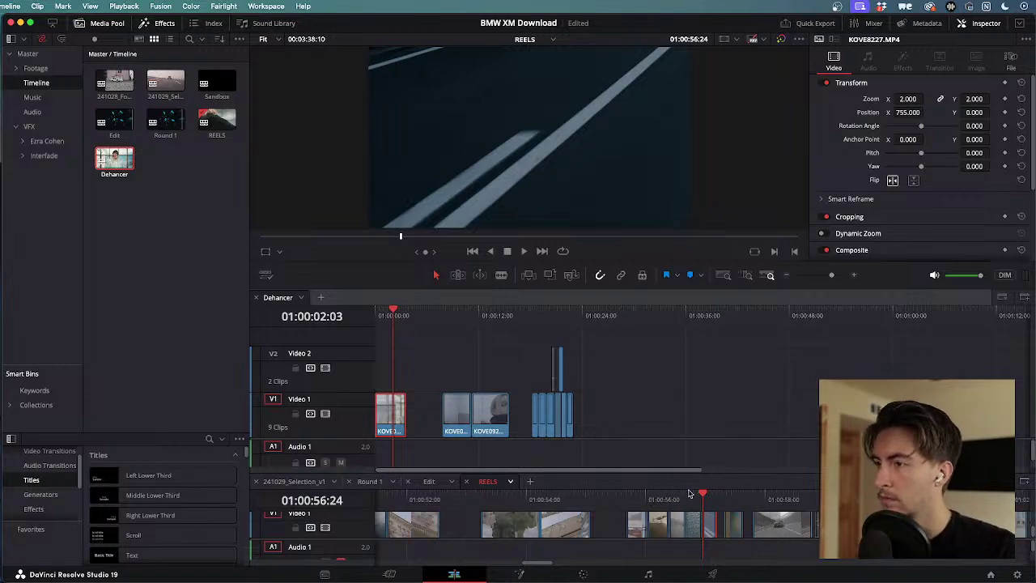
drag(712, 494, 756, 498)
scroll(746, 505, down, 3)
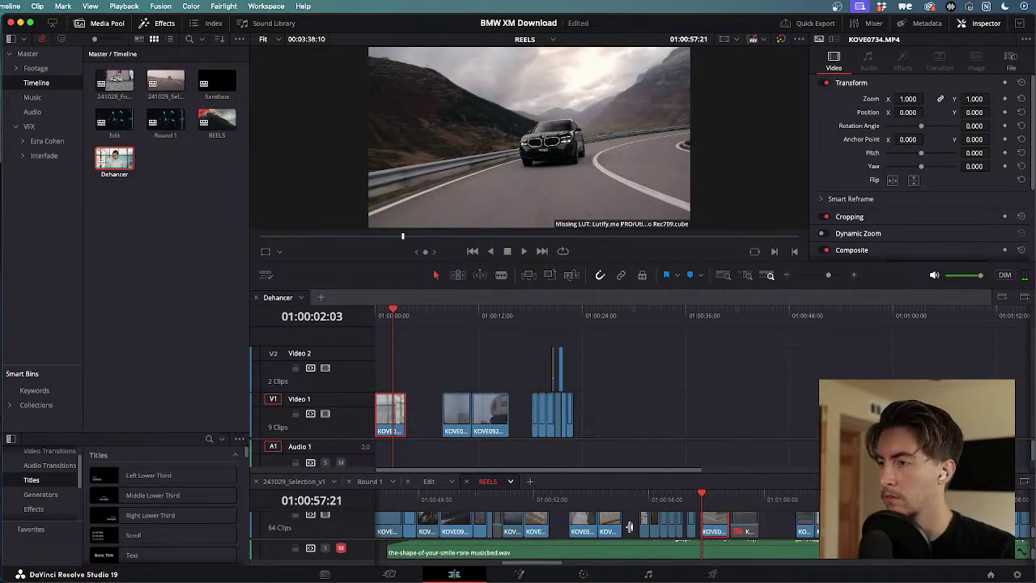
drag(706, 502, 867, 498)
scroll(687, 525, down, 4)
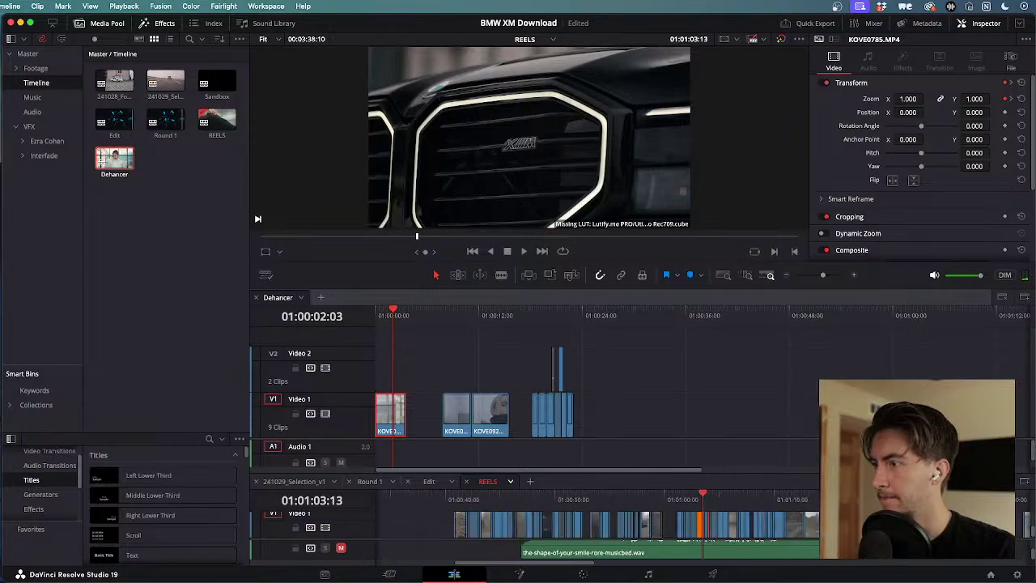
- Examine the REELS shots between about 01:01:03 and 01:01:07, including the street, eye close-up and drifting car clips
scroll(687, 536, up, 2)
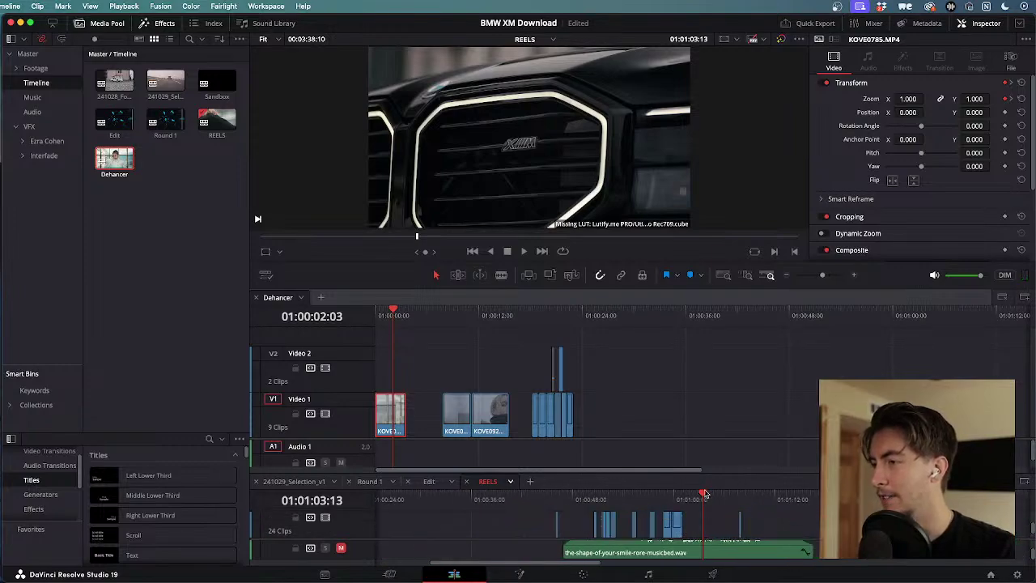
drag(703, 497, 812, 504)
scroll(713, 495, up, 3)
scroll(831, 503, down, 3)
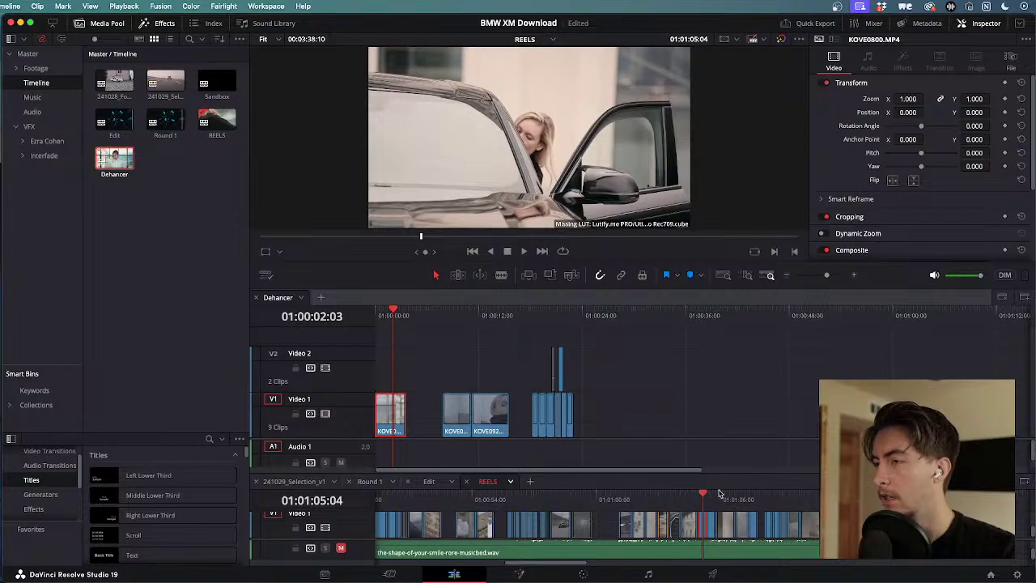
drag(717, 496, 680, 499)
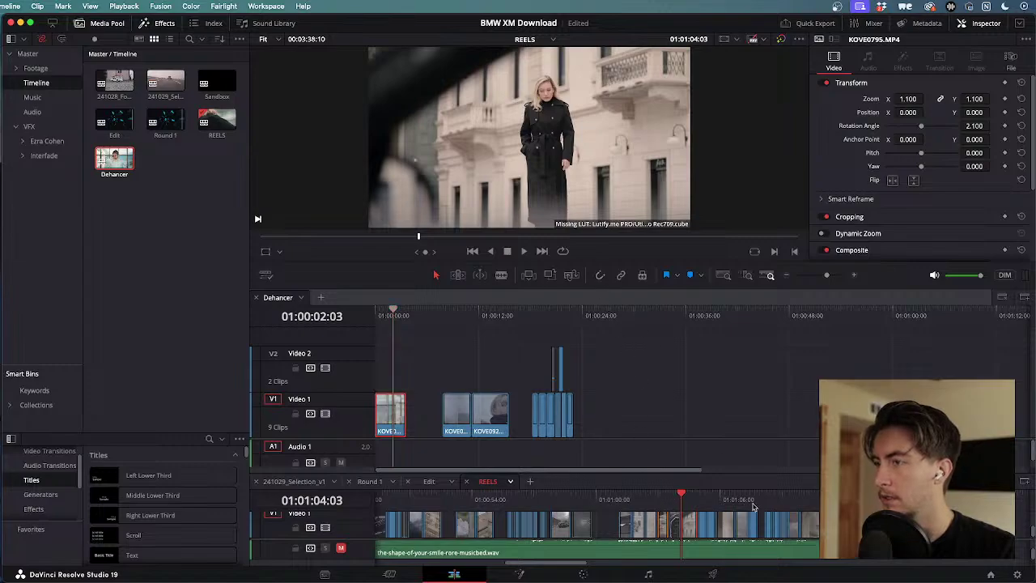
drag(680, 494, 731, 497)
scroll(712, 513, up, 4)
key(l)
key(j)
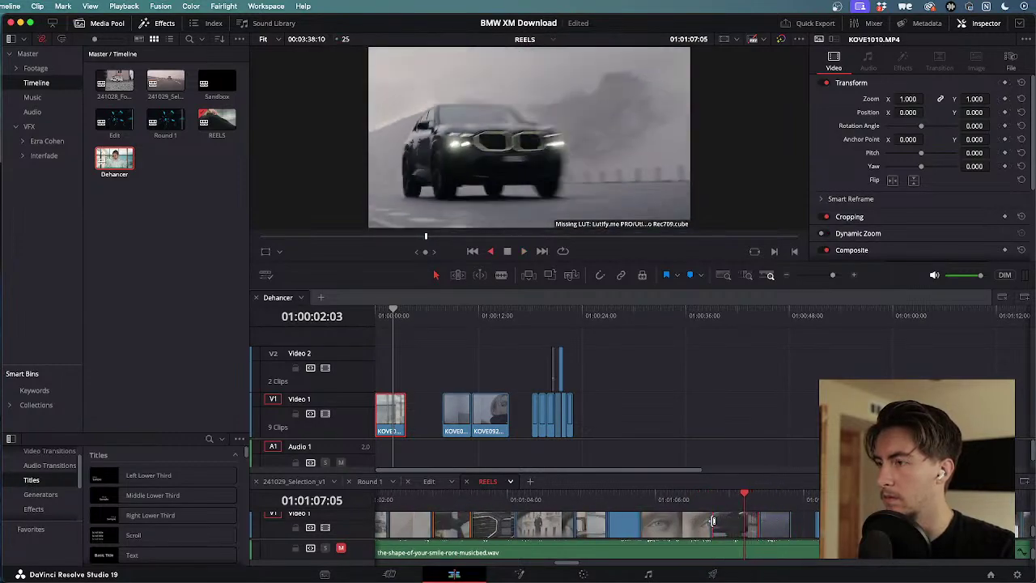
key(k)
scroll(696, 528, down, 1)
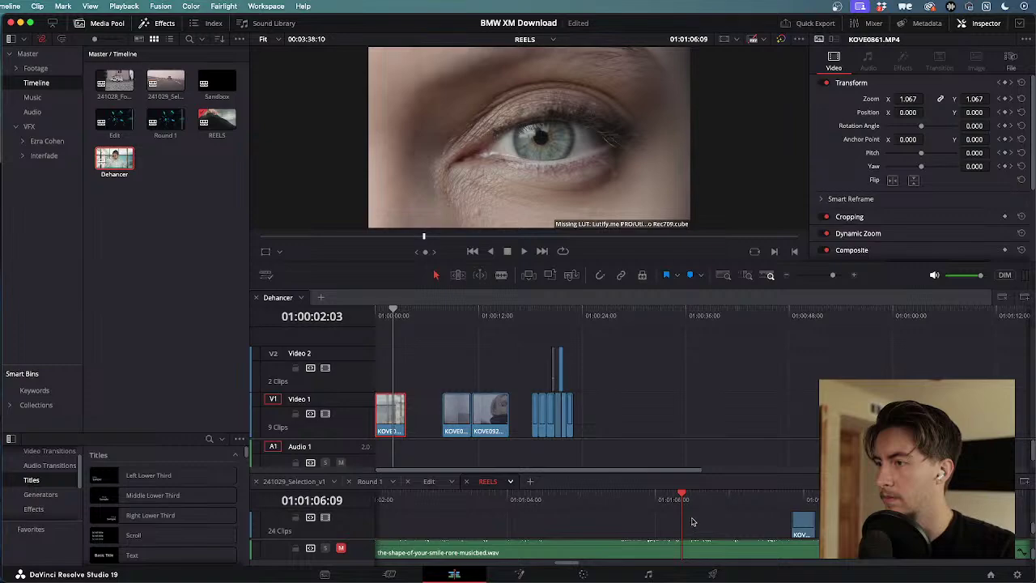
scroll(735, 532, down, 1)
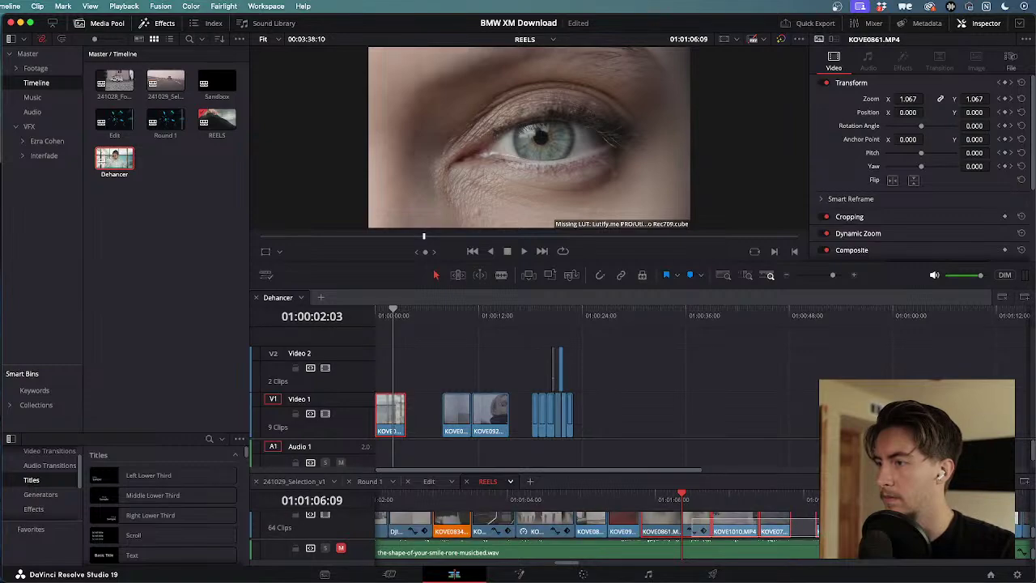
- Copy the REELS clips from the eye close-up KOVE0861.MP4 onward and paste them into the Dehancer timeline at about 01:00:27
drag(817, 533, 689, 518)
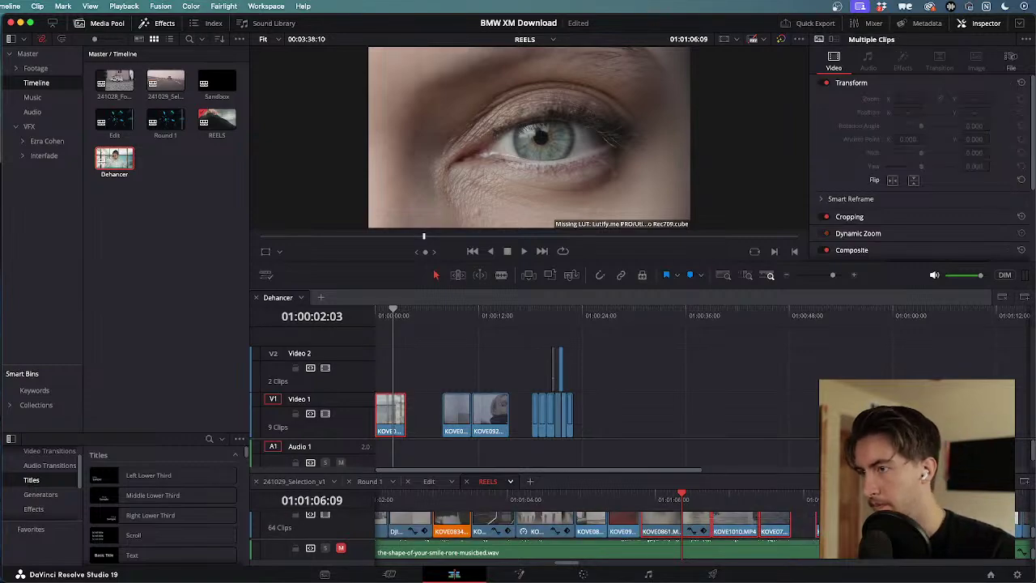
click(614, 315)
key(super+v)
- Play back the newly pasted clips in the Dehancer timeline, forwards and in reverse
click(613, 316)
key(space)
scroll(636, 364, up, 5)
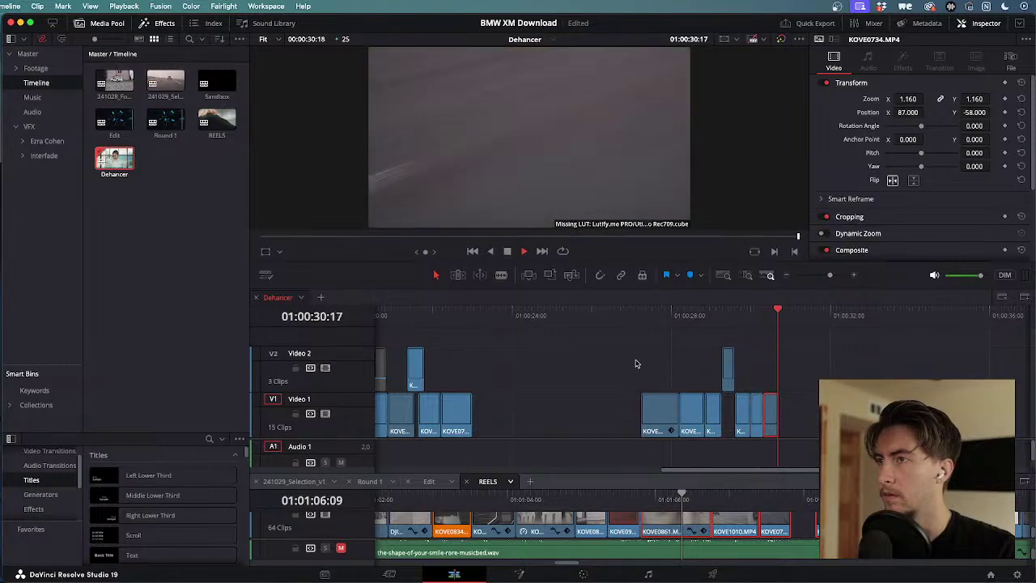
key(j)
key(j)
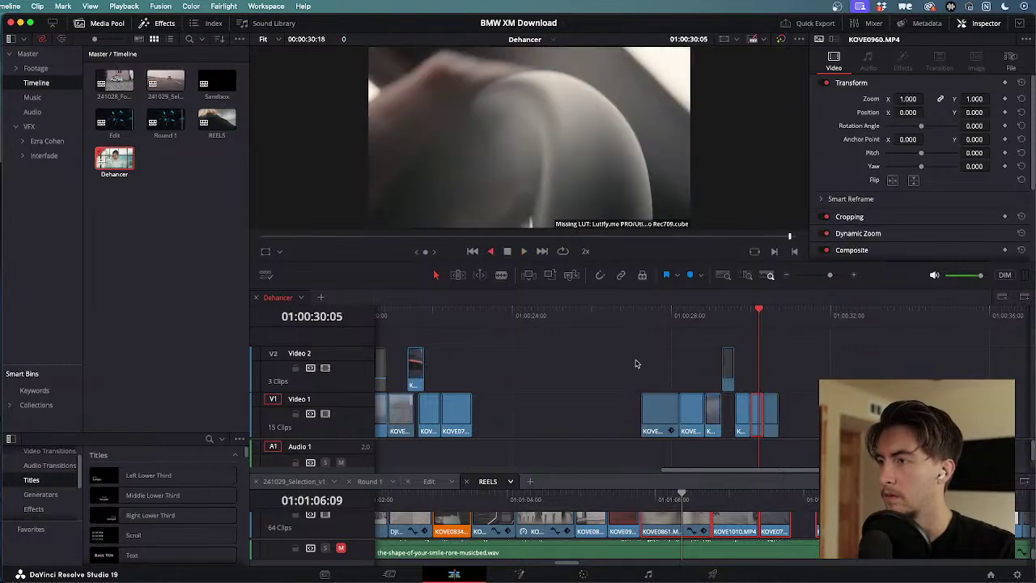
drag(723, 317, 613, 316)
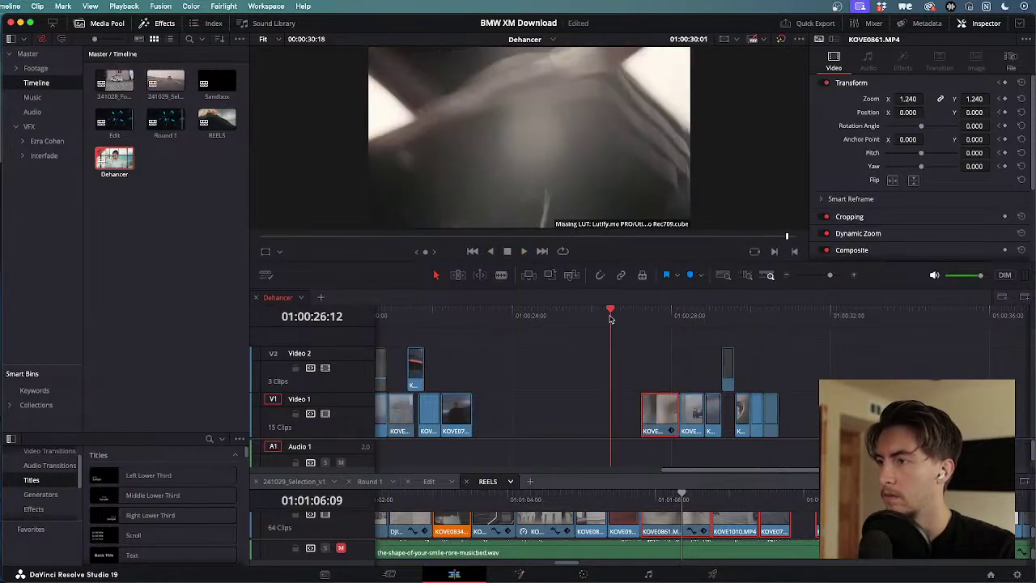
key(space)
key(space)
- Copy the three REELS clips starting with KOVE0795.MP4 into the Dehancer timeline and place them directly before the eye close-up KOVE0861.MP4
drag(621, 495, 534, 494)
scroll(558, 527, down, 1)
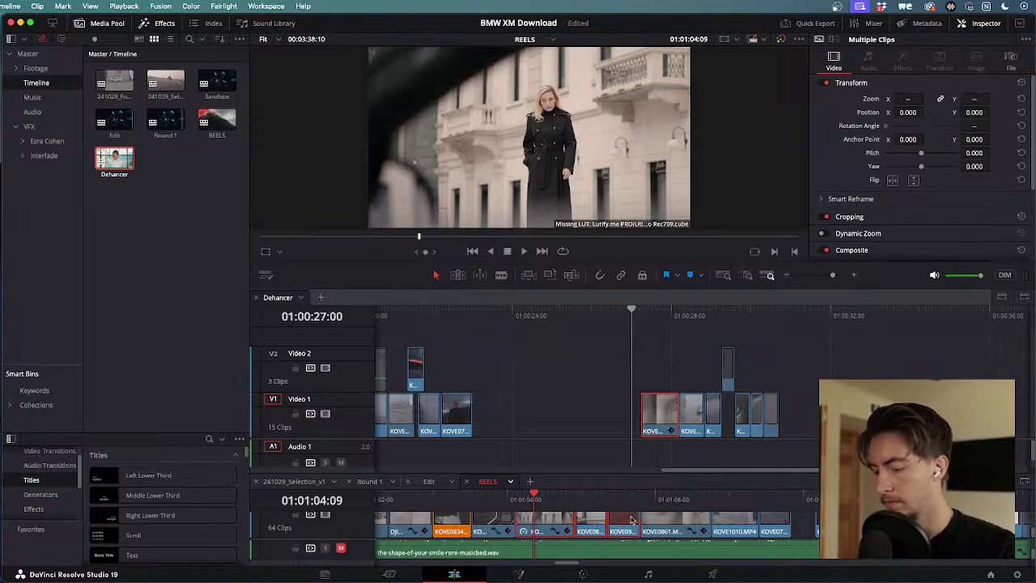
drag(633, 311, 552, 312)
key(ctrl+v)
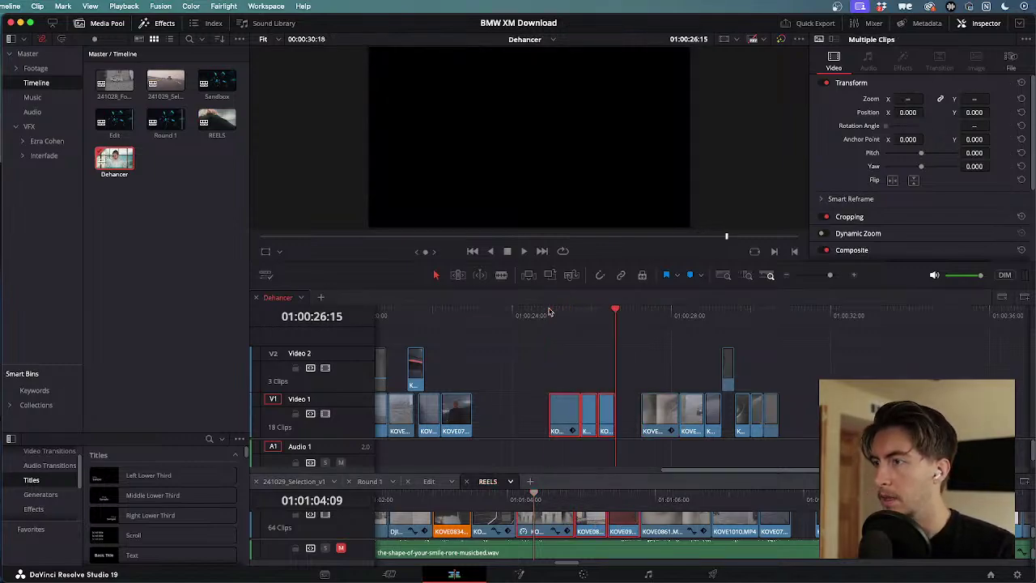
drag(572, 412, 600, 412)
- Play back the Dehancer timeline from KOVE0795.MP4 to its last clip
drag(599, 317, 575, 319)
key(space)
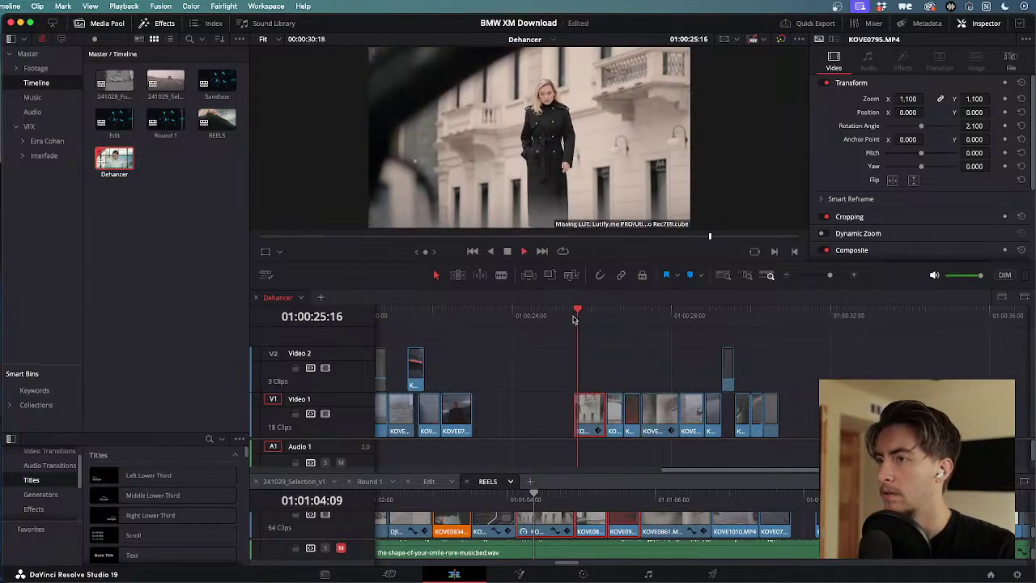
key(super+minus)
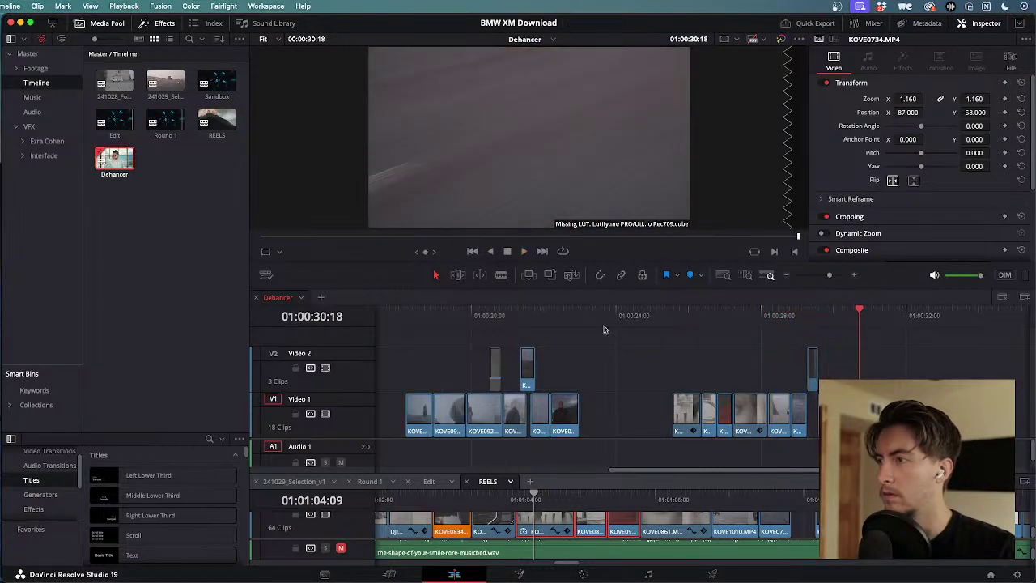
- Copy Compound Clip 1 at 01:01:09:17 in the REELS timeline and paste it after the last clip of the Dehancer timeline
click(637, 503)
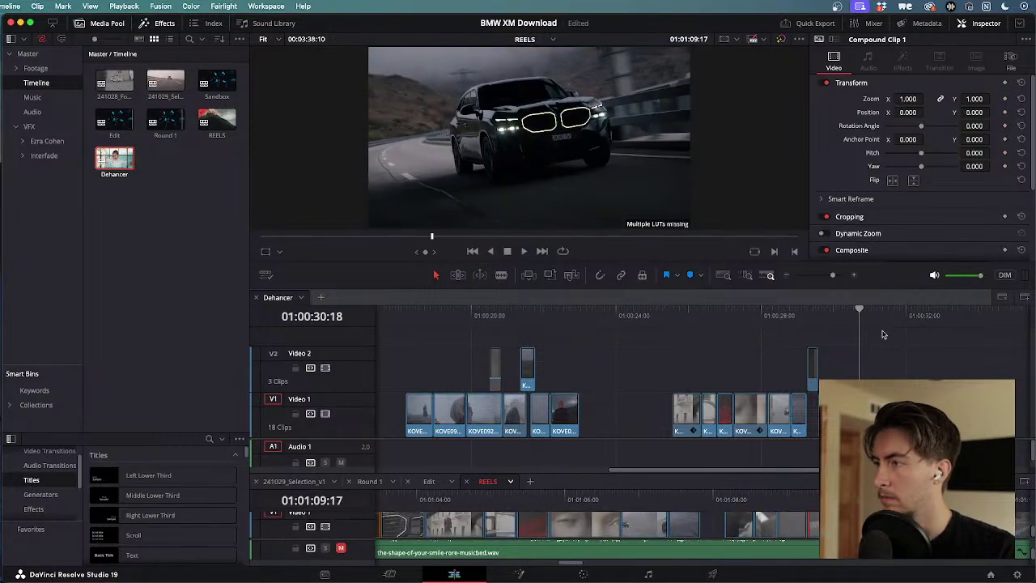
drag(859, 309, 854, 311)
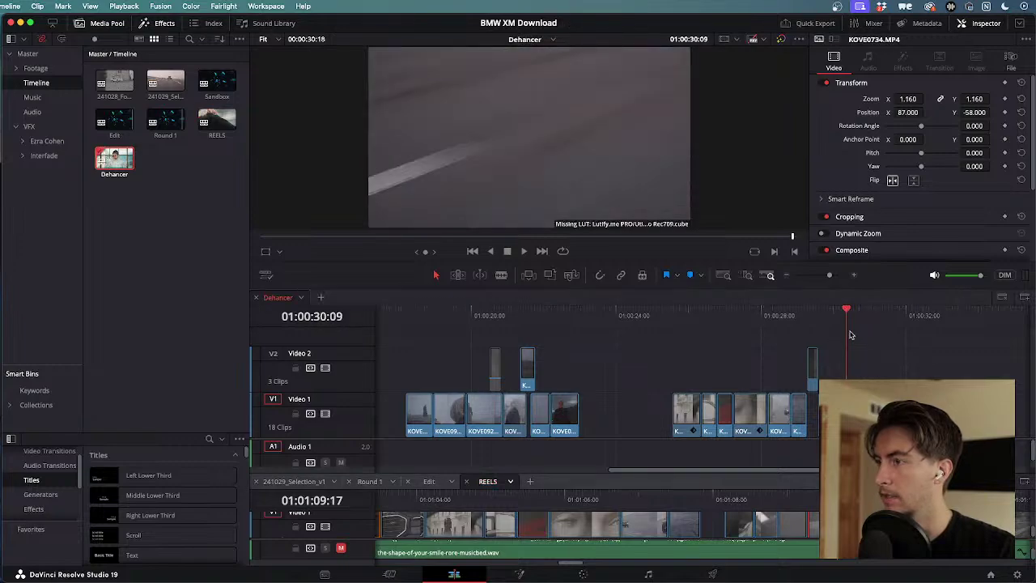
click(846, 500)
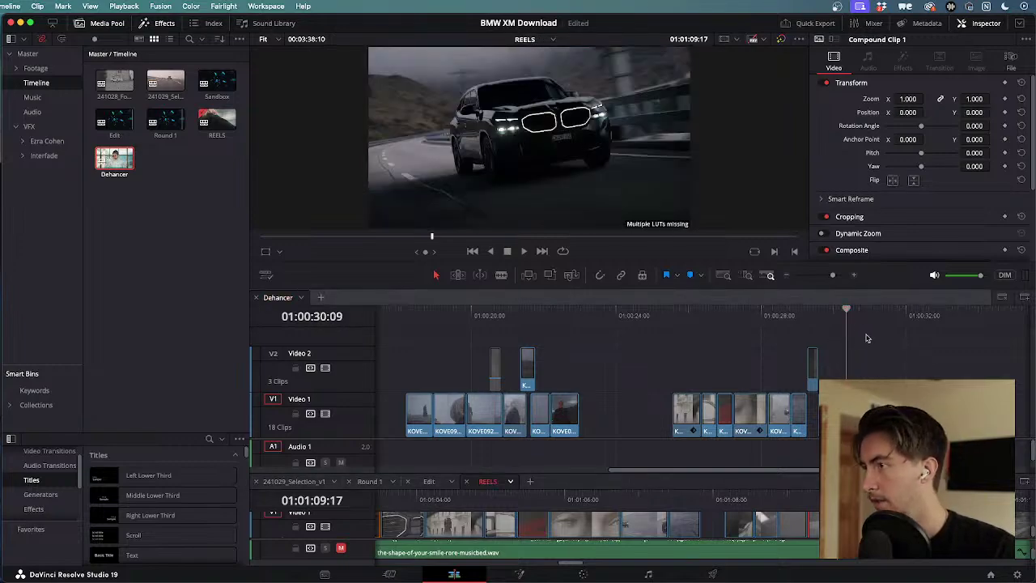
click(859, 321)
key(Right)
key(super+v)
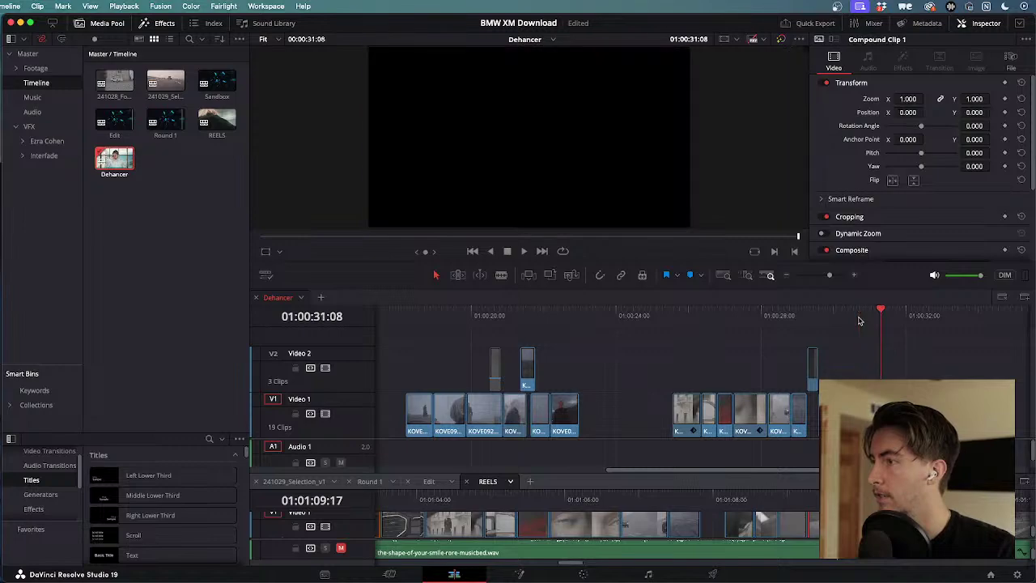
- Review the end of the Dehancer timeline with the added compound clip, playing back as far as the eye close-up
drag(880, 315, 863, 315)
key(j)
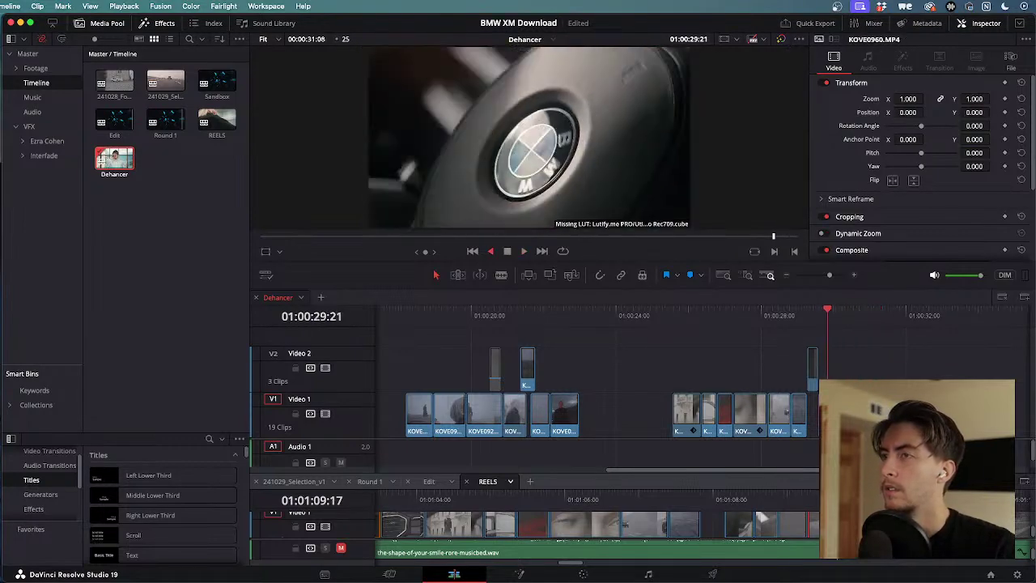
scroll(861, 371, down, 5)
scroll(862, 371, up, 5)
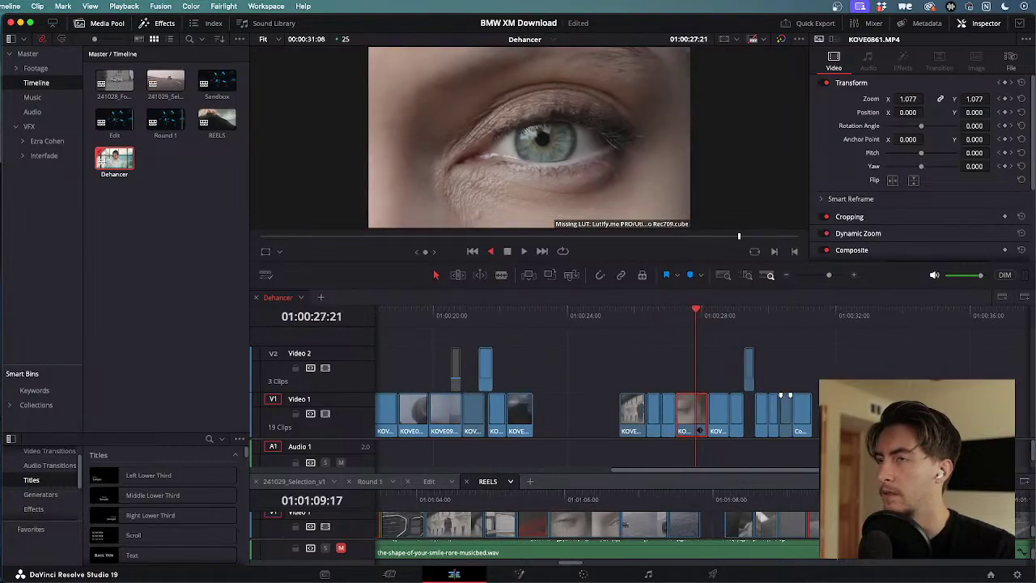
key(k)
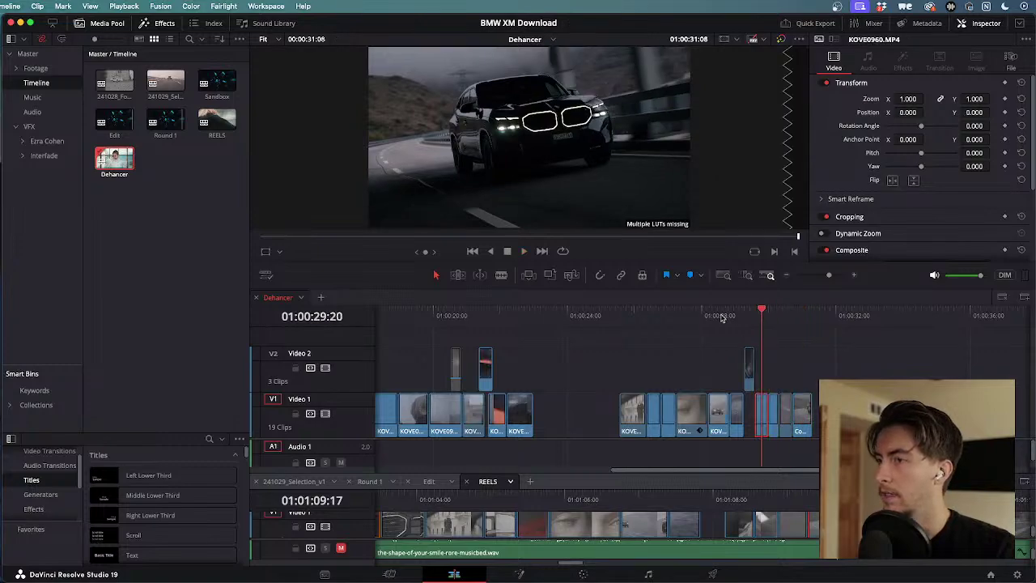
- Replay the Dehancer timeline from its start, skipping the first gap, and rewind over the closing clips
key(Home)
key(space)
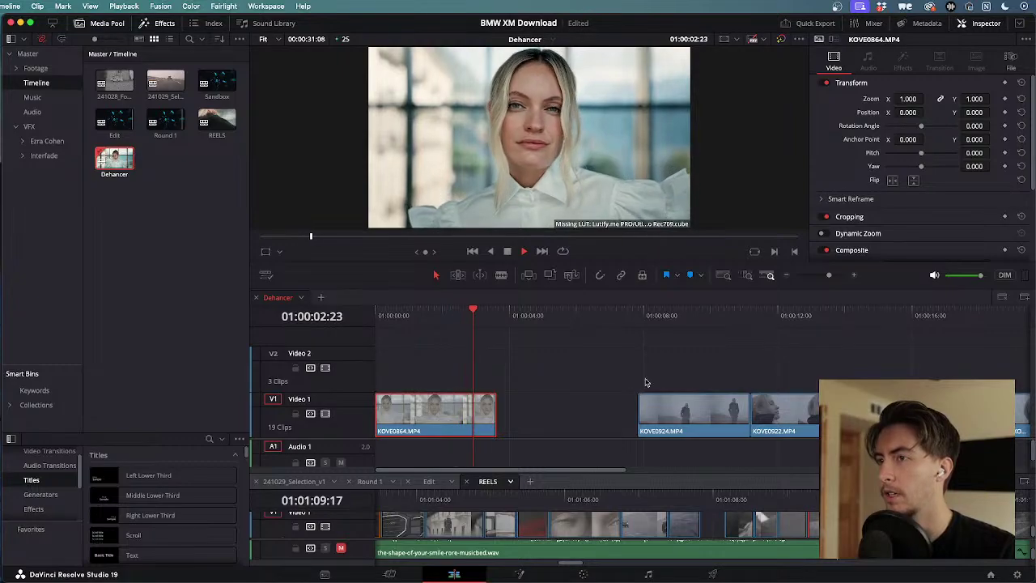
click(645, 315)
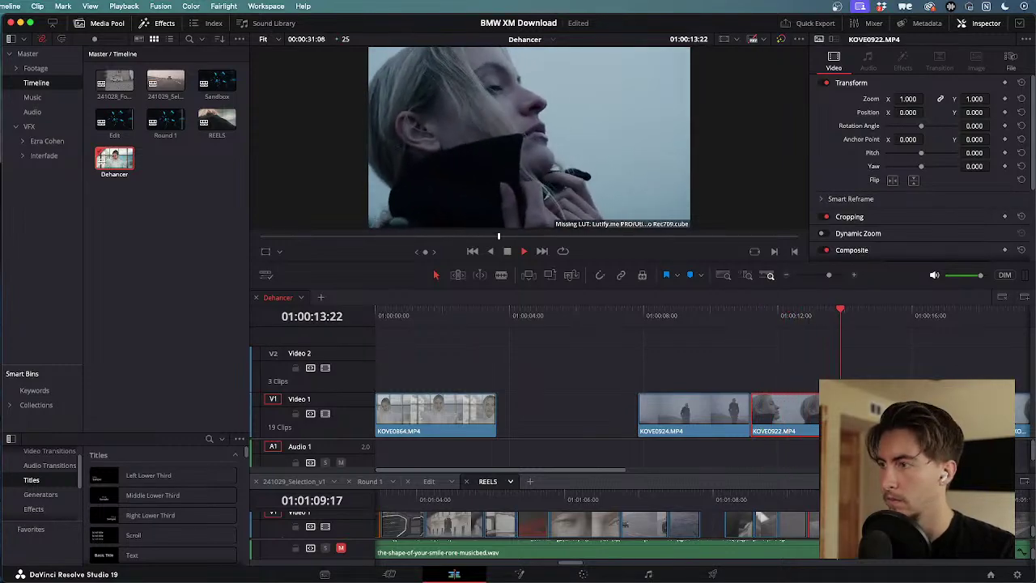
alt+scroll(589, 322, down, 5)
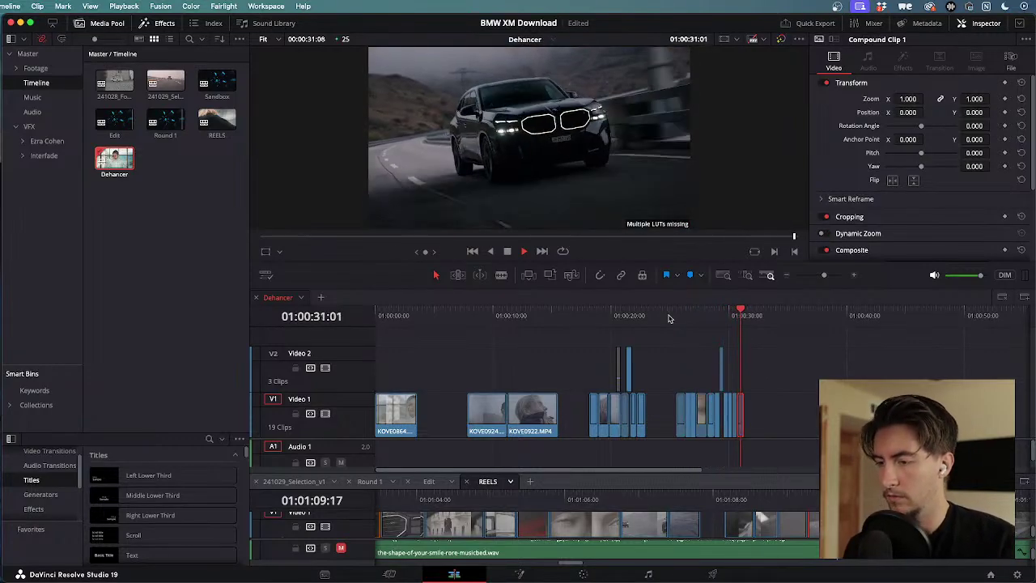
key(j)
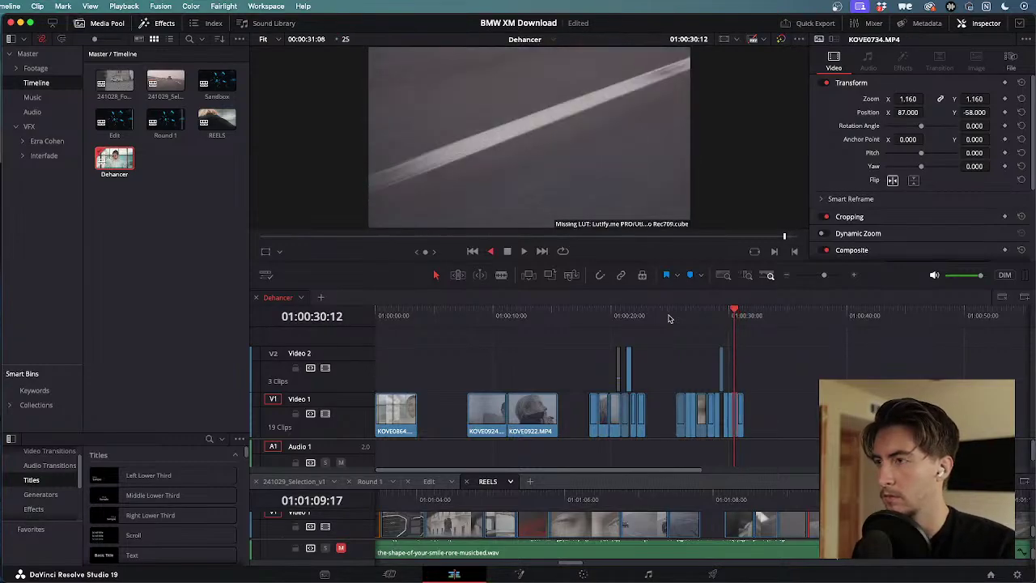
- Play back the last clip group of the Dehancer timeline from its start, stopping at the eye close-up
drag(713, 314, 676, 309)
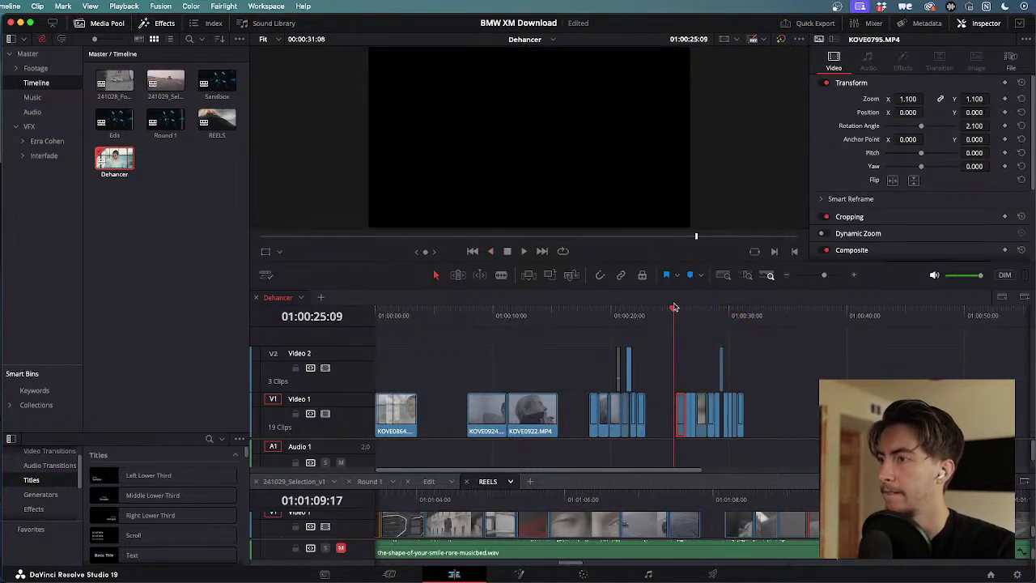
key(space)
scroll(685, 332, down, 2)
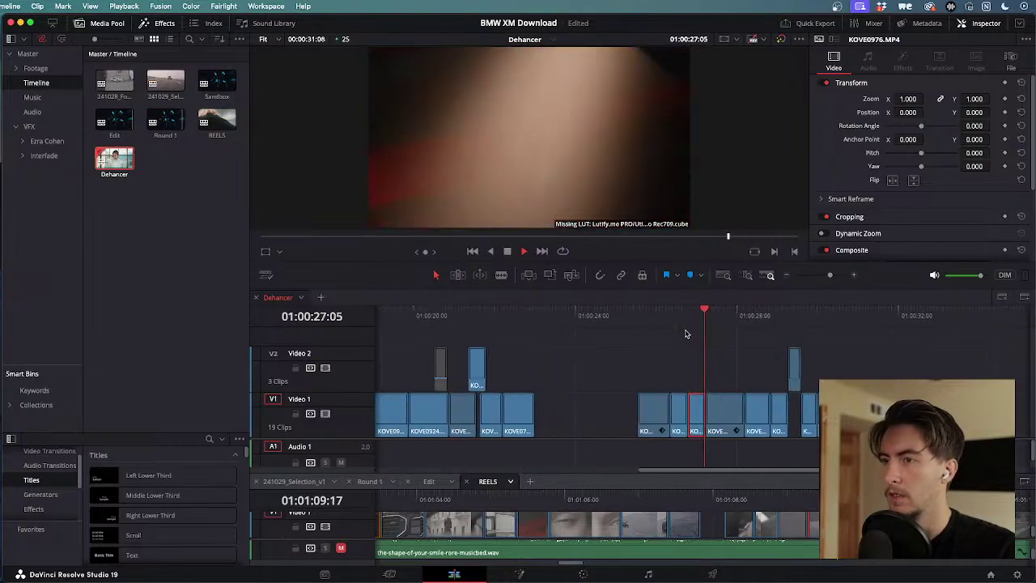
key(space)
scroll(655, 341, down, 3)
scroll(655, 341, up, 2)
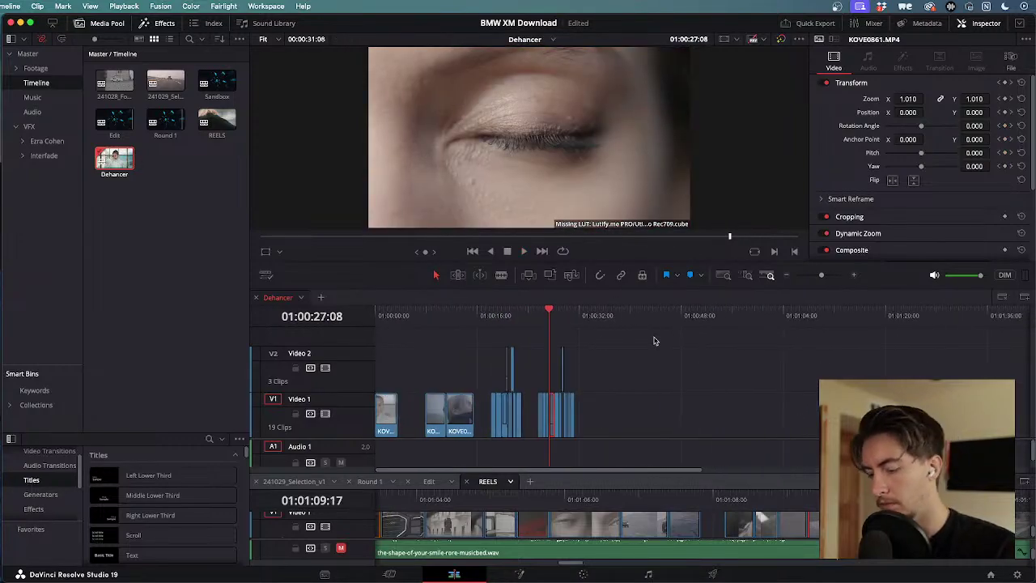
- Duplicate the first clip, KOVE0864.MP4, onto Video 2 directly above the original at the timeline start
drag(541, 317, 240, 313)
click(585, 575)
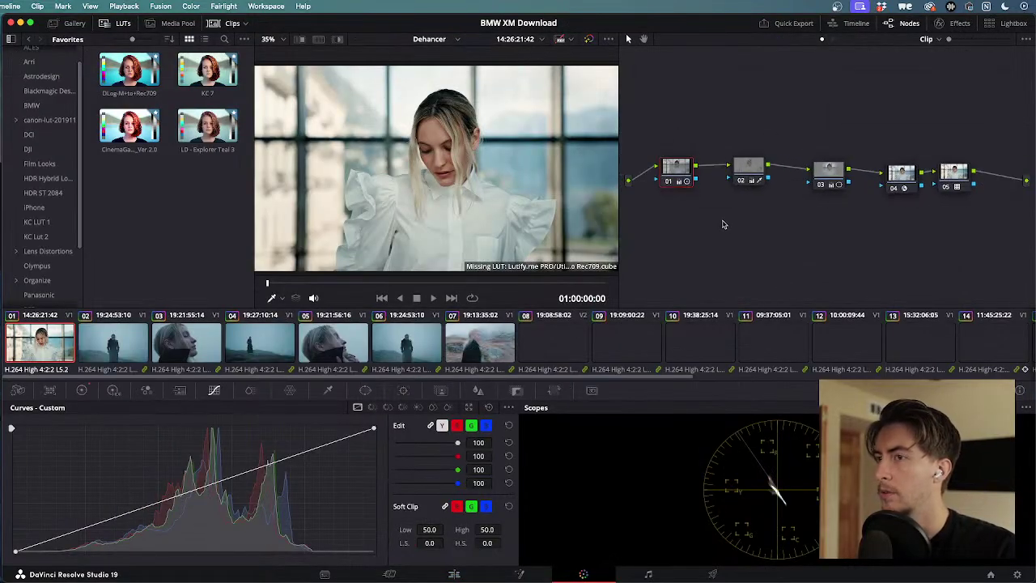
click(452, 574)
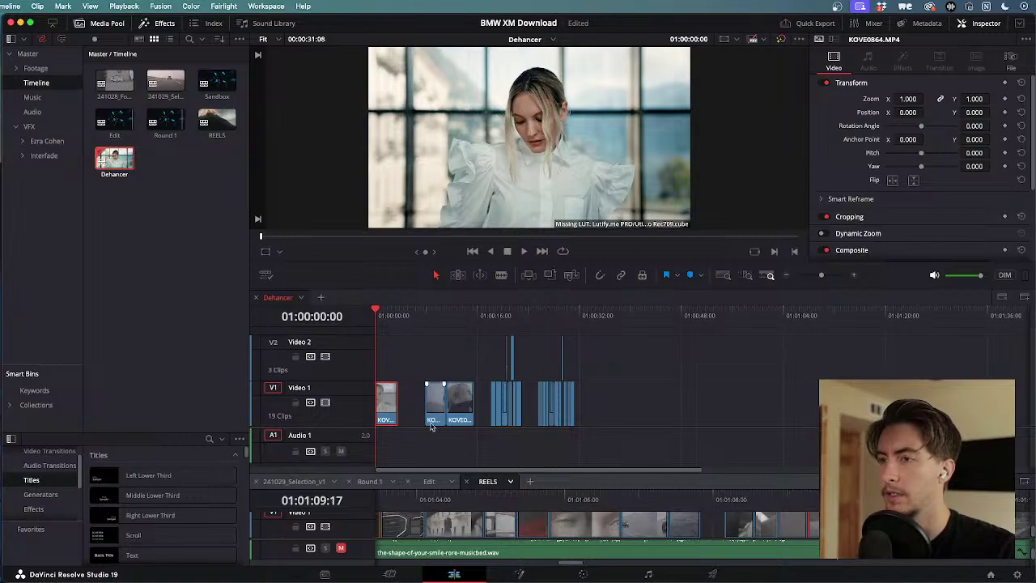
drag(388, 405, 387, 372)
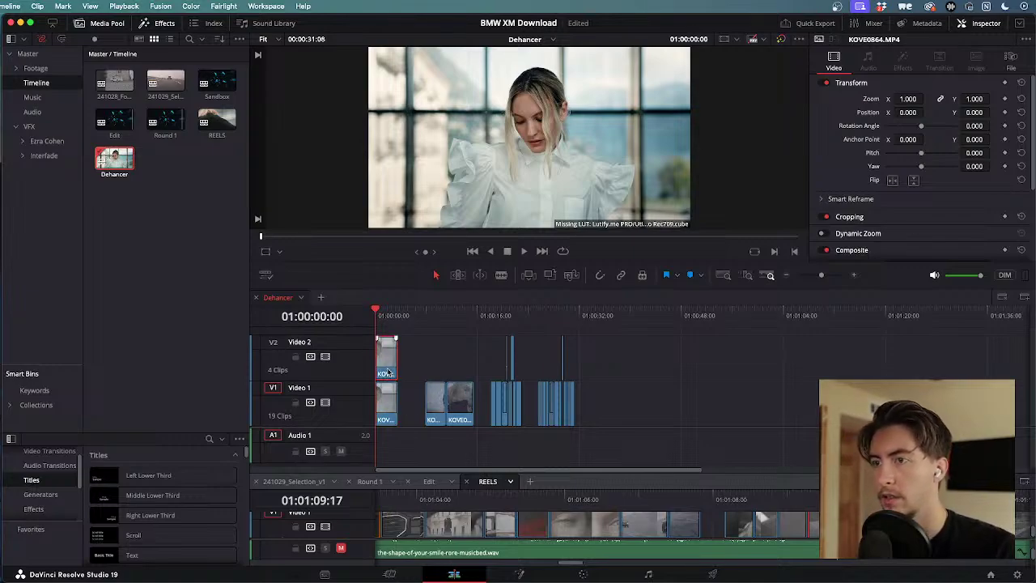
- On the Color page, delete all grading nodes of the duplicated Video 2 clip and add one blank serial node
click(584, 574)
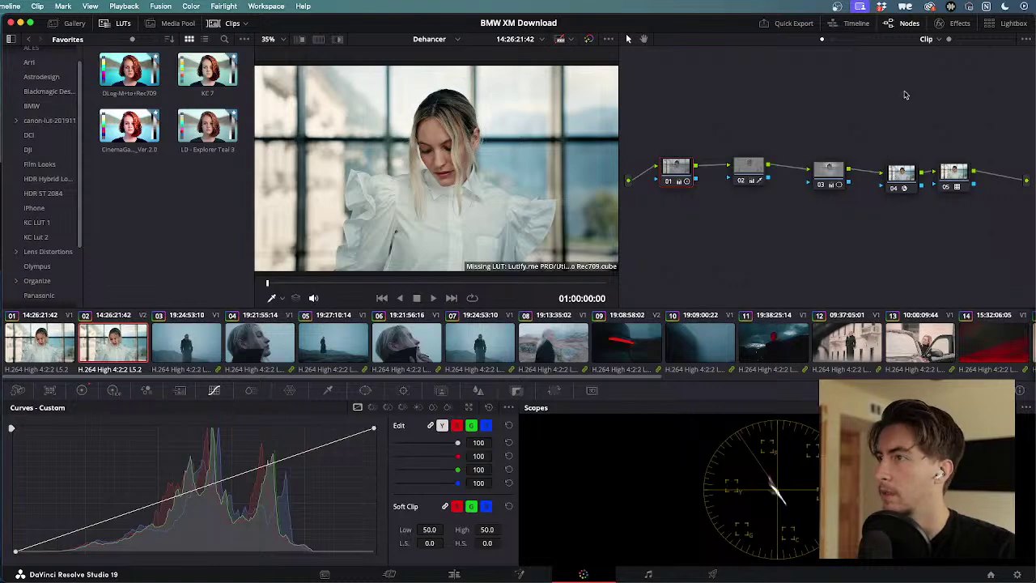
drag(653, 105, 973, 255)
key(Delete)
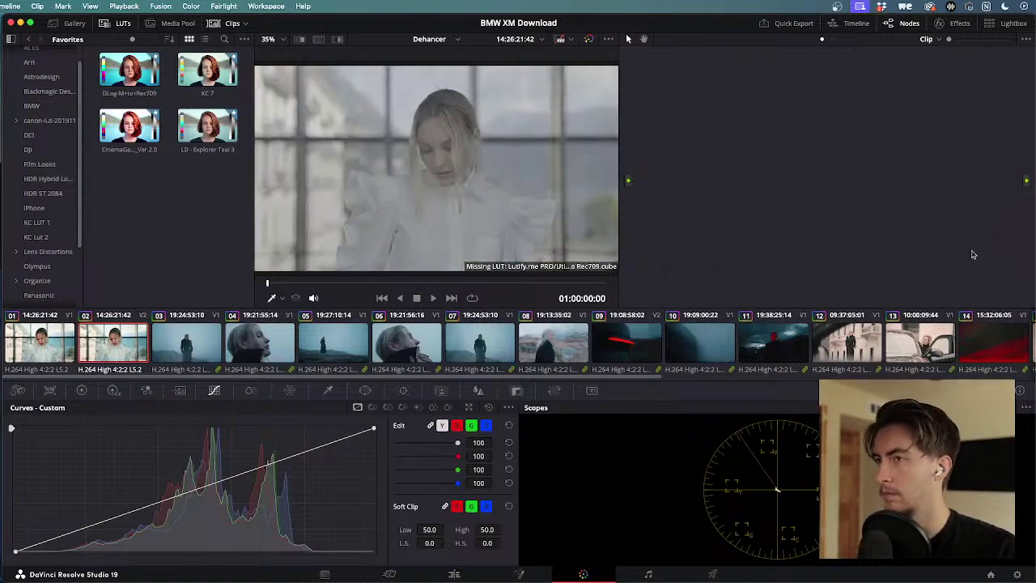
key(alt+s)
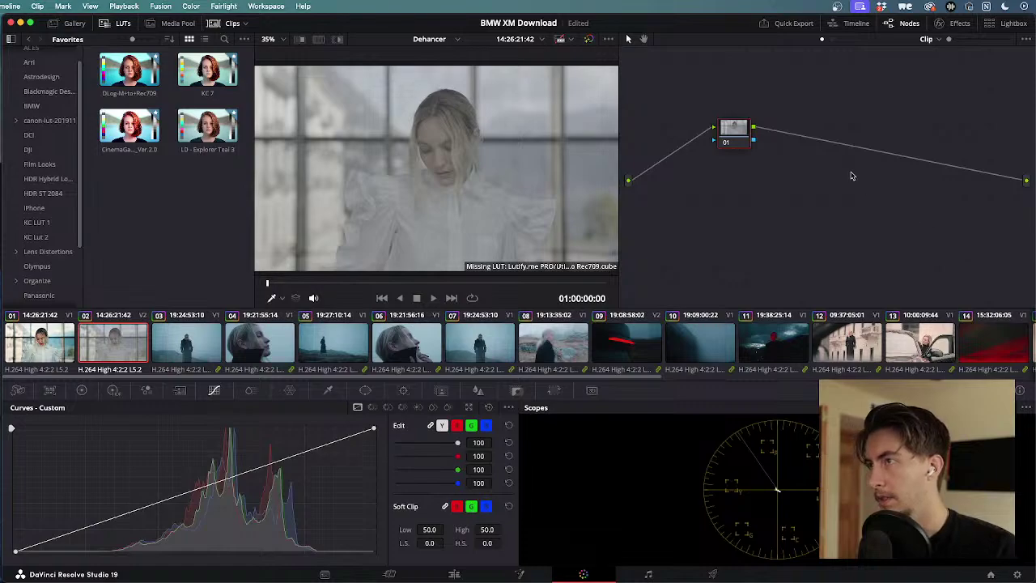
key(alt+s)
key(alt+s)
key(alt+s)
key(alt+s)
key(alt+s)
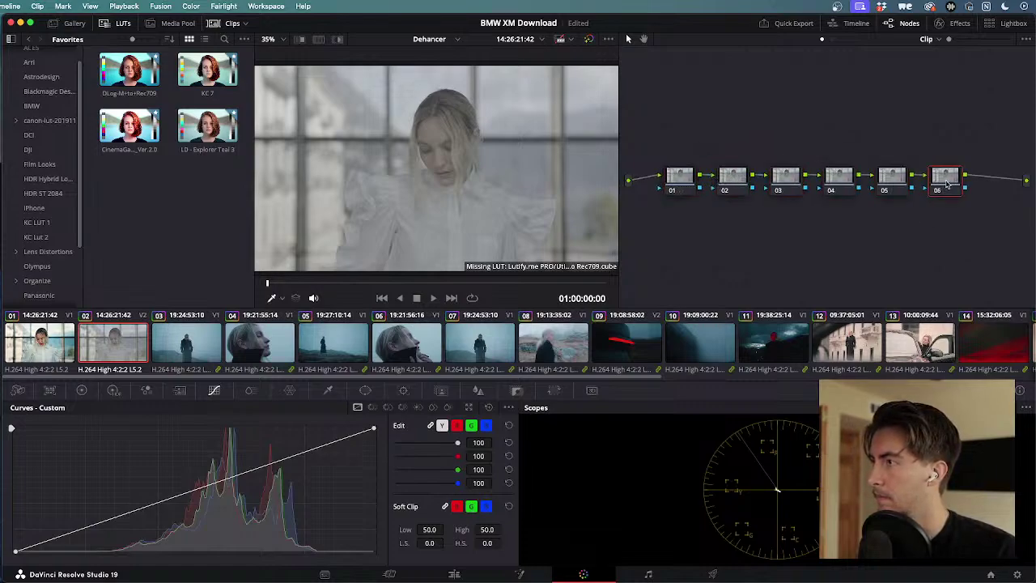
key(Delete)
key(Delete)
key(Delete)
key(Delete)
key(Delete)
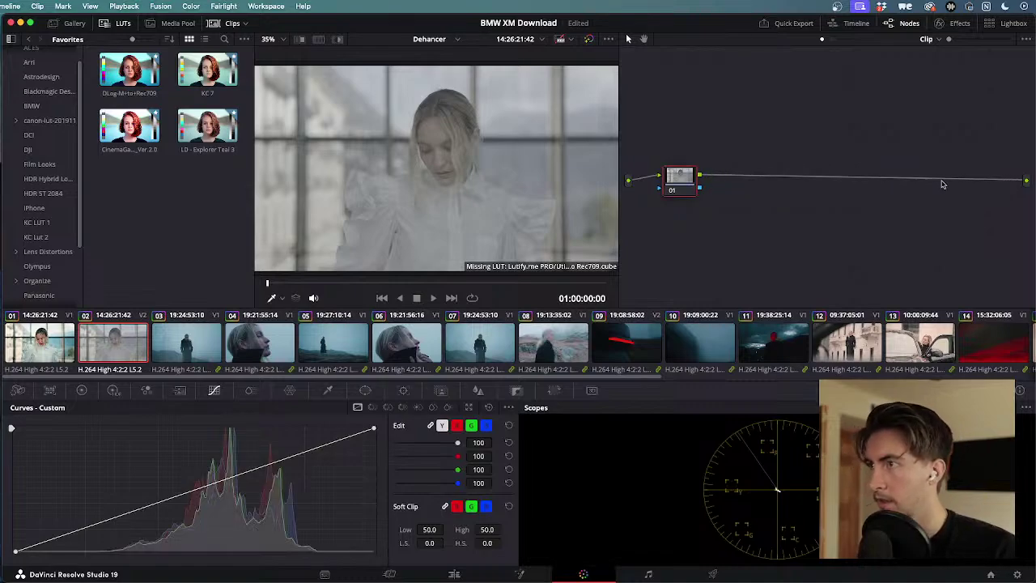
- Append the node tree of the ALL Workflow PowerGrade to the duplicated clip and narrow the gallery to enlarge the viewer
click(69, 22)
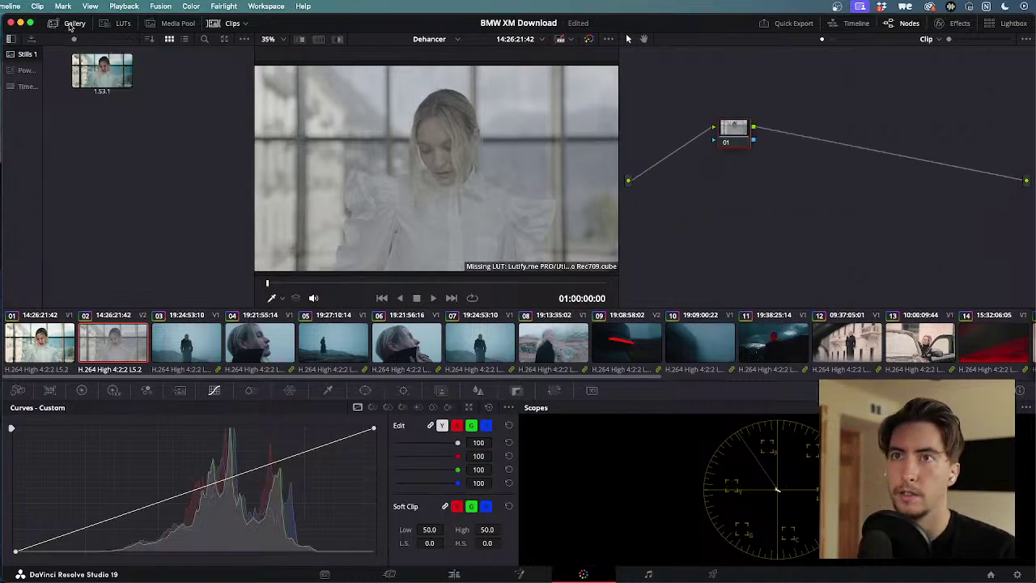
click(22, 70)
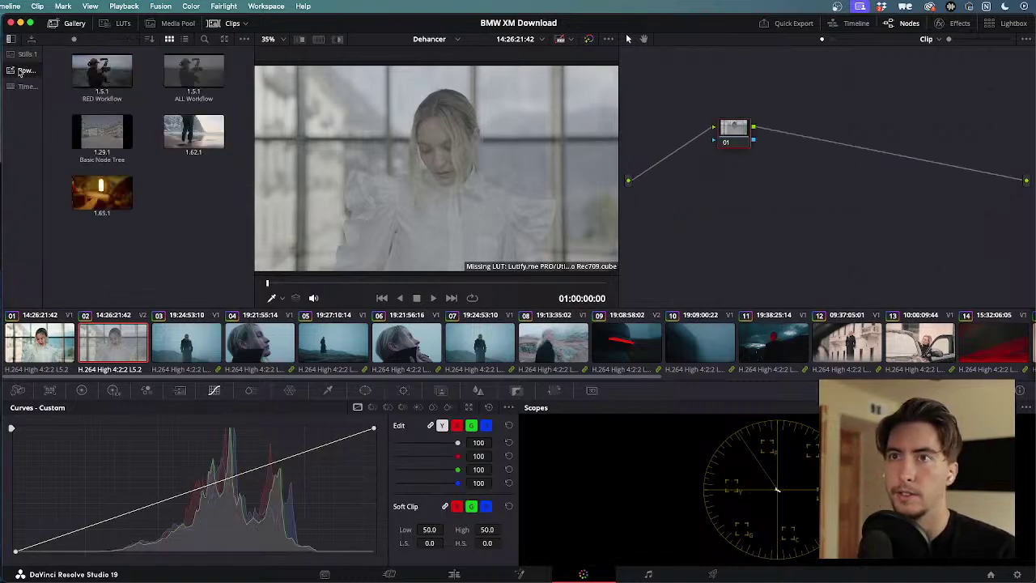
middle_click(202, 70)
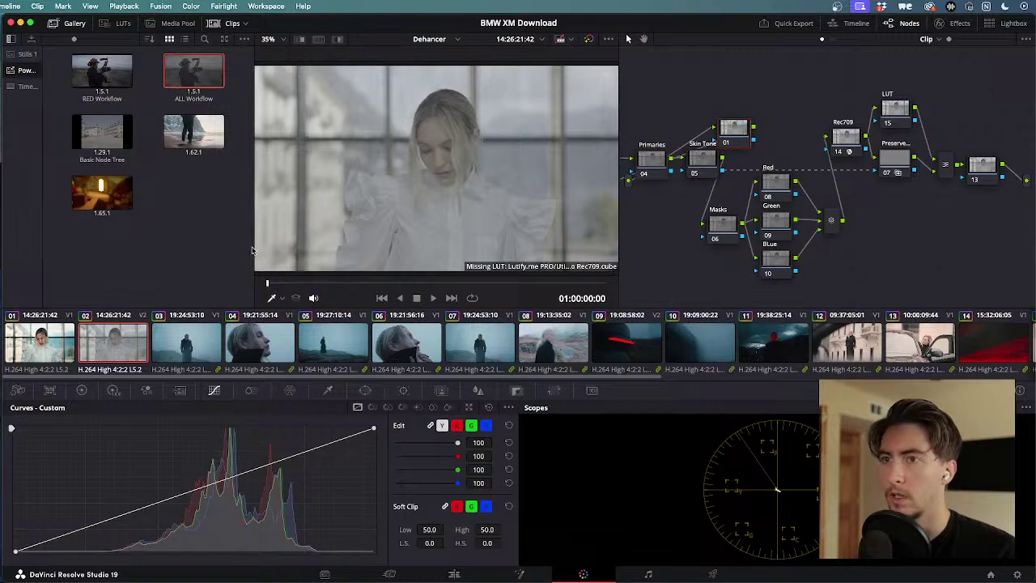
drag(253, 245, 206, 245)
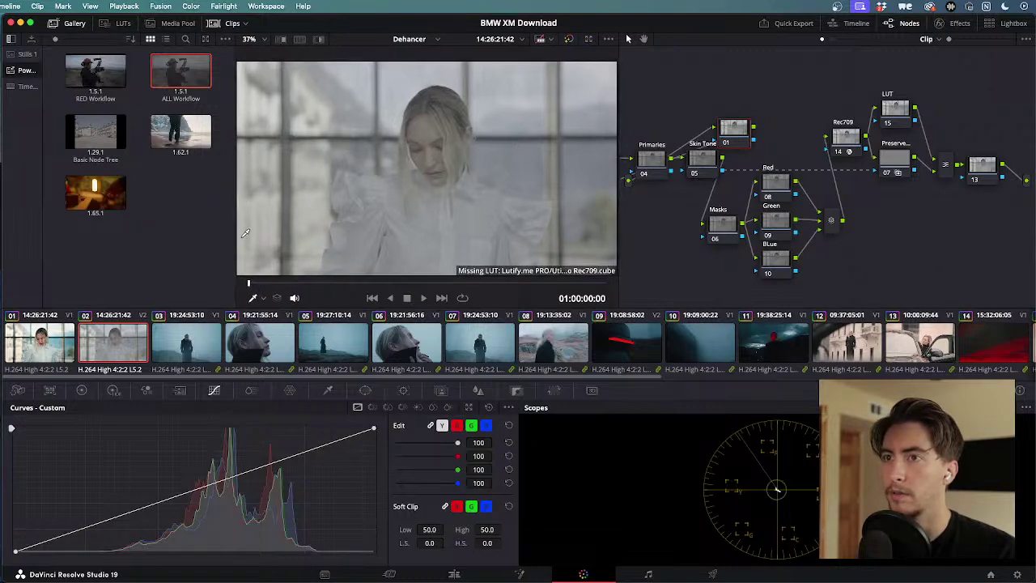
mouse_move(620, 217)
mouse_down()
mouse_move(647, 217)
mouse_move(622, 215)
mouse_up()
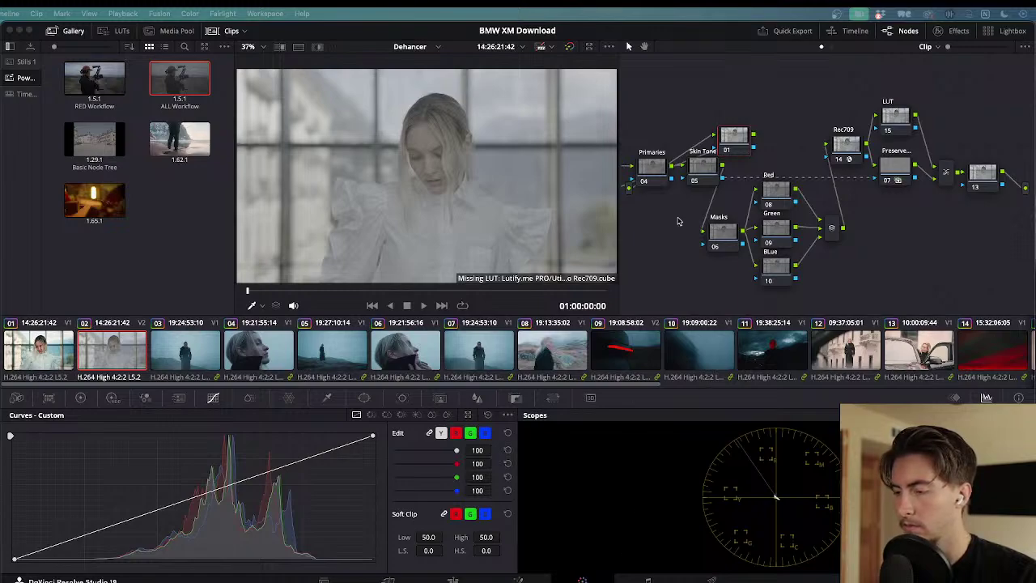
- Set the input color space of node 02's Color Space Transform to Sony S-Gamut3.Cine
scroll(713, 174, left, 5)
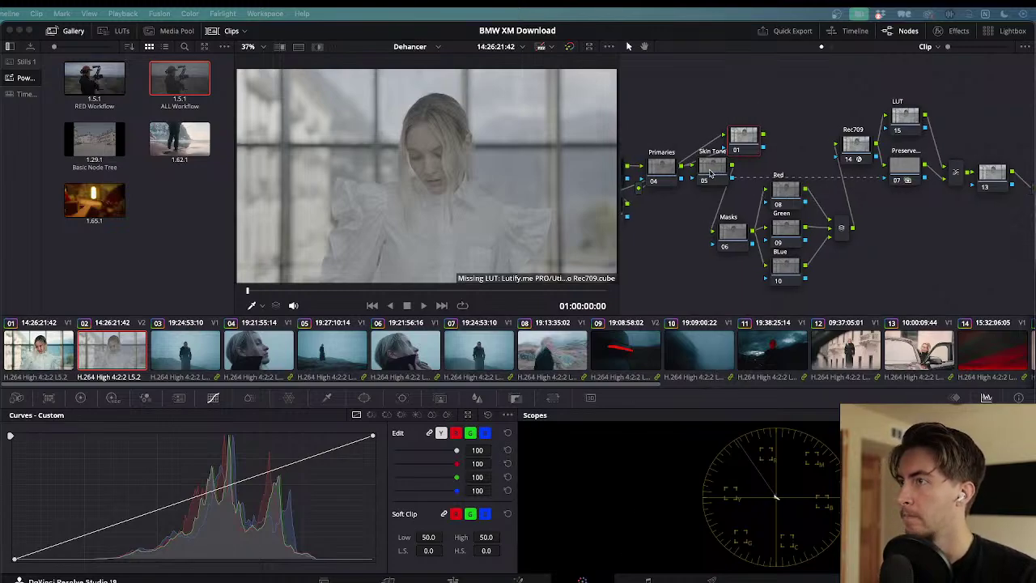
scroll(710, 172, left, 3)
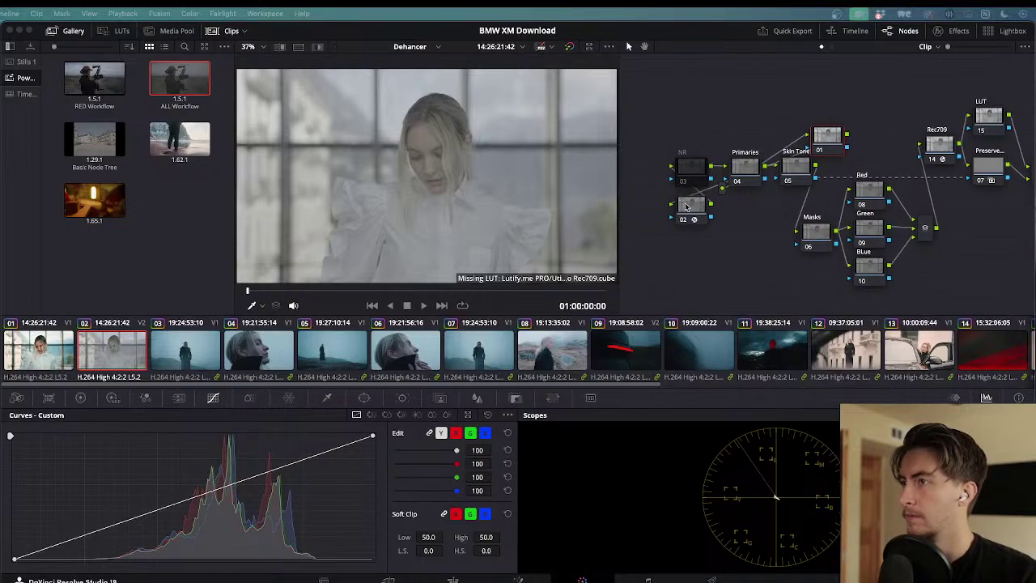
click(686, 207)
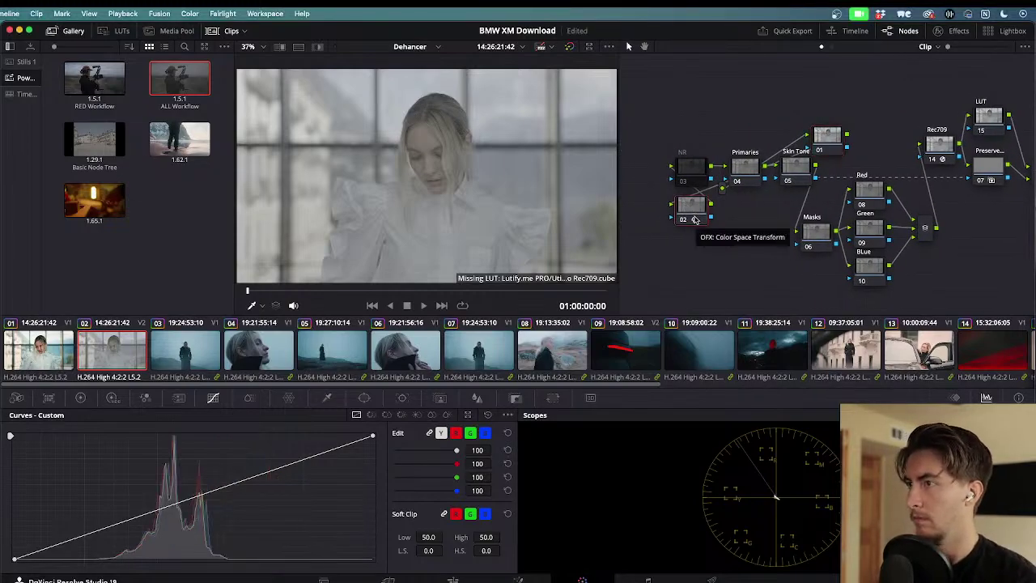
click(959, 30)
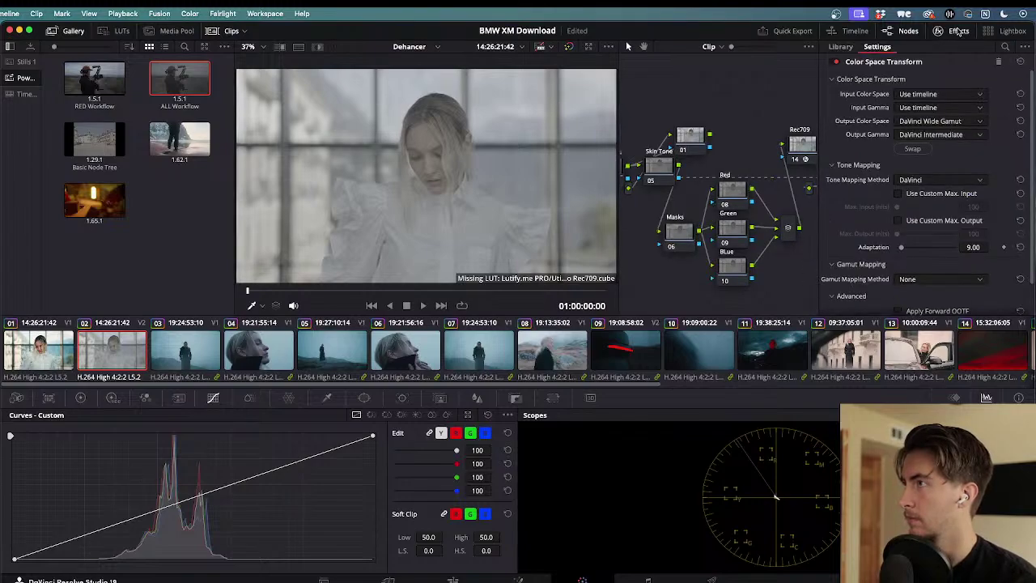
click(928, 94)
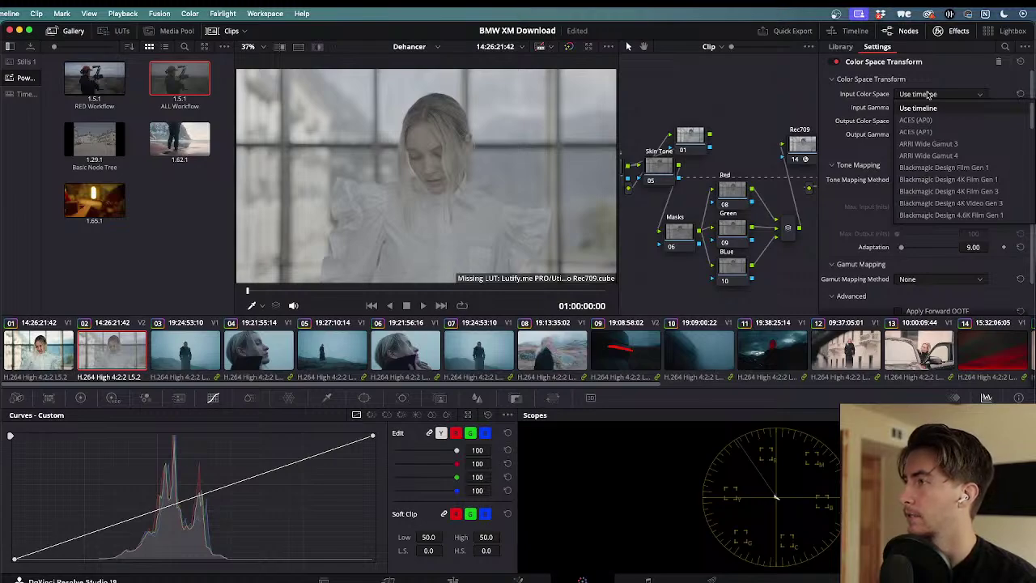
scroll(931, 162, down, 10)
scroll(931, 172, down, 5)
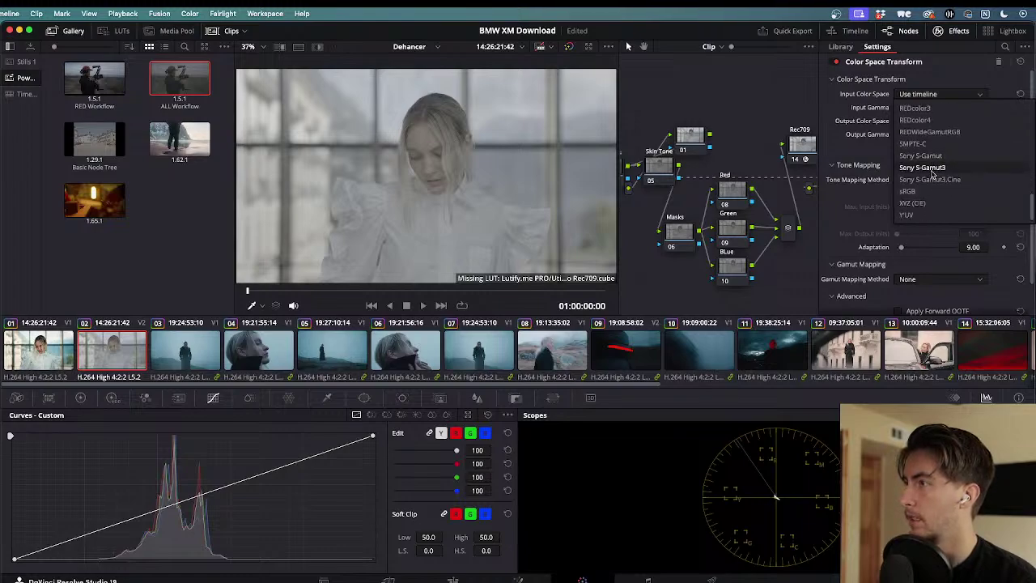
click(931, 179)
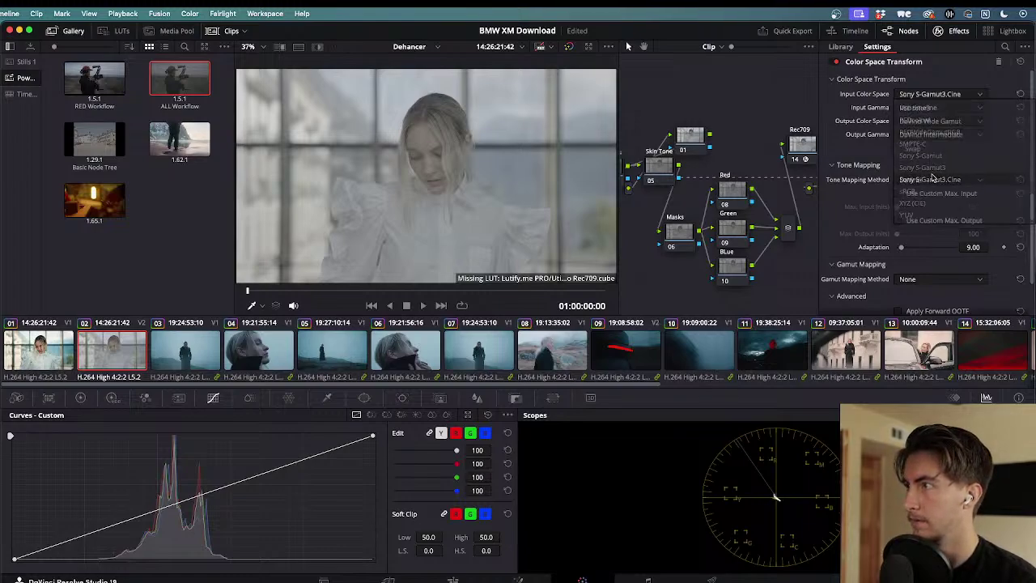
- Set the input gamma of node 02's Color Space Transform to Sony S-Log3
click(930, 107)
scroll(943, 217, down, 8)
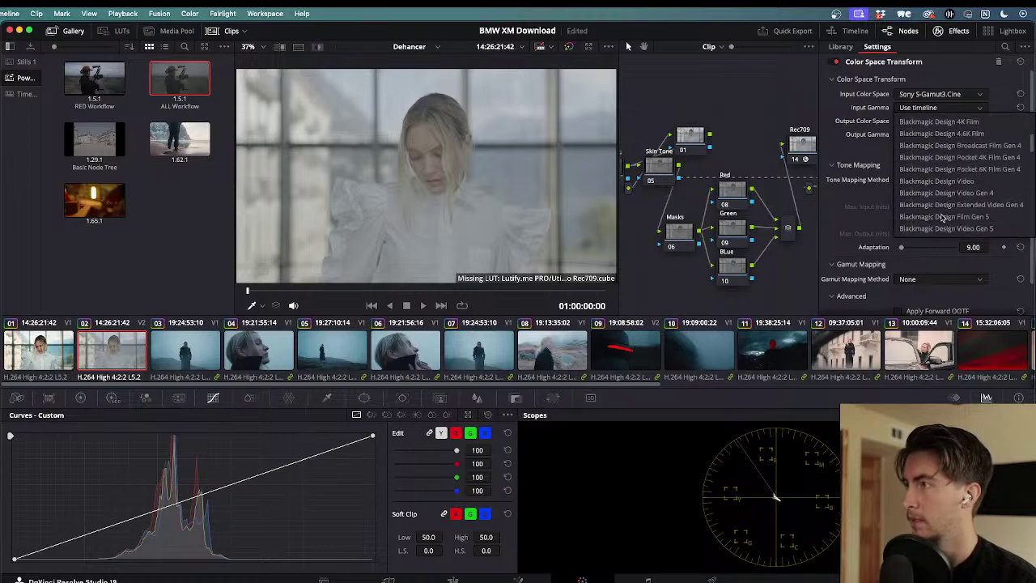
scroll(941, 217, down, 10)
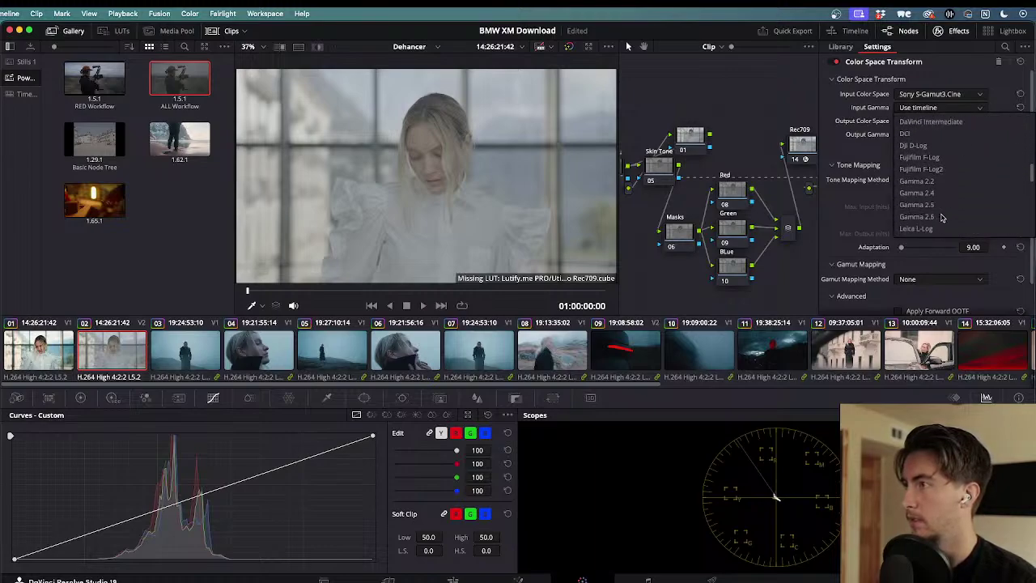
scroll(941, 210, up, 3)
click(934, 188)
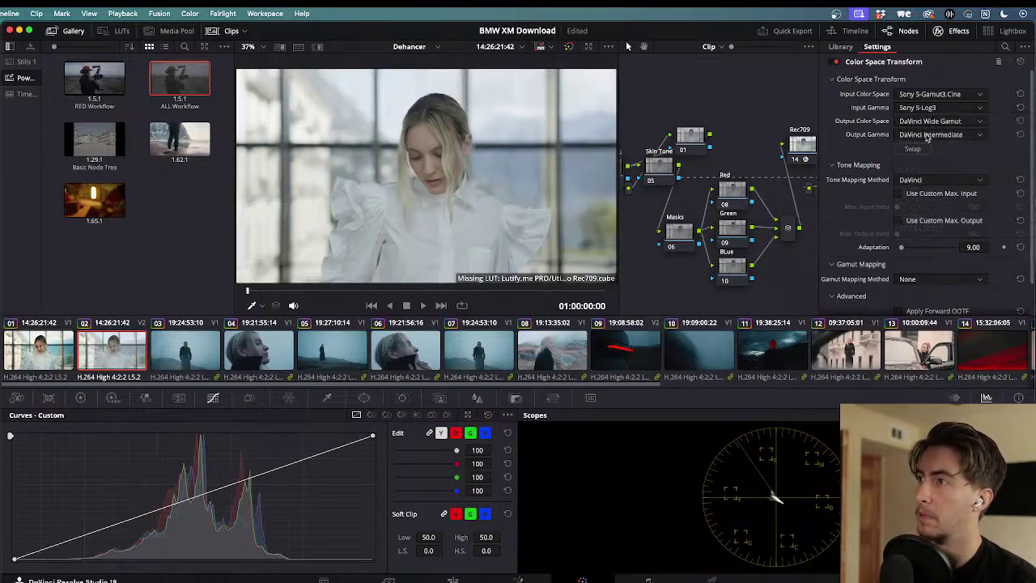
- Set the Rec709 node's Color Space Transform to output color space Rec.709 and output gamma Gamma 2.4
scroll(766, 121, right, 5)
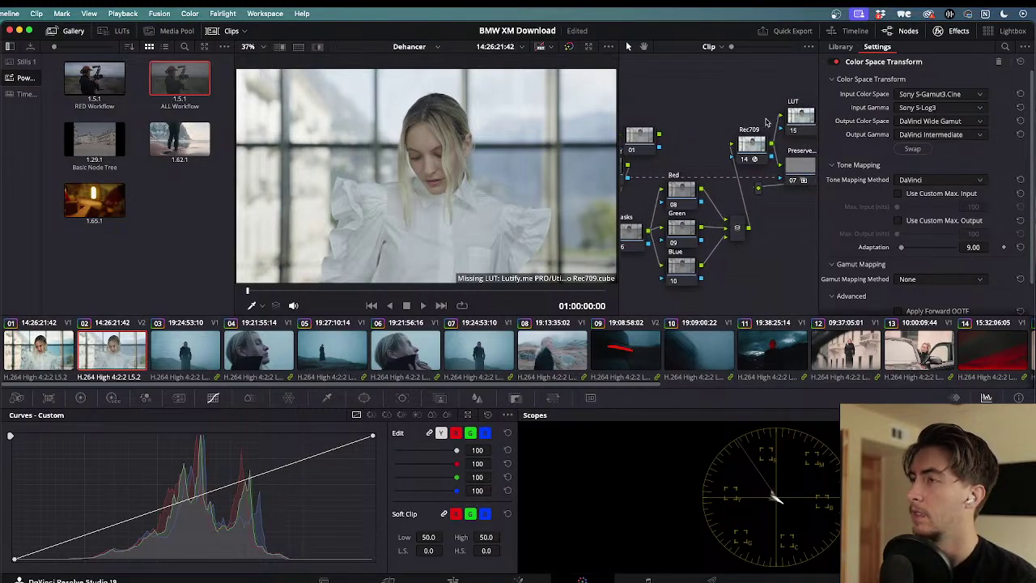
click(752, 148)
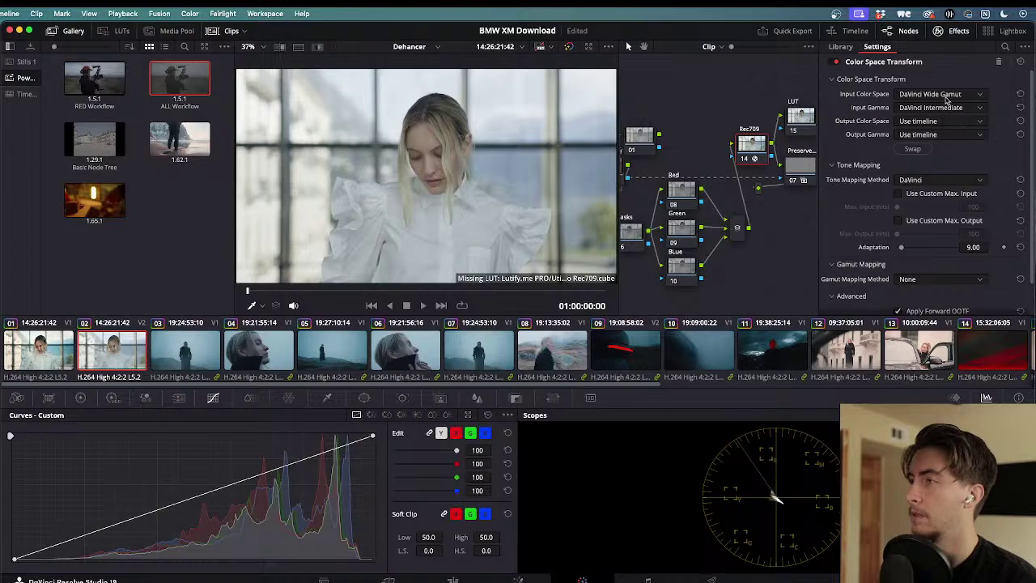
click(927, 120)
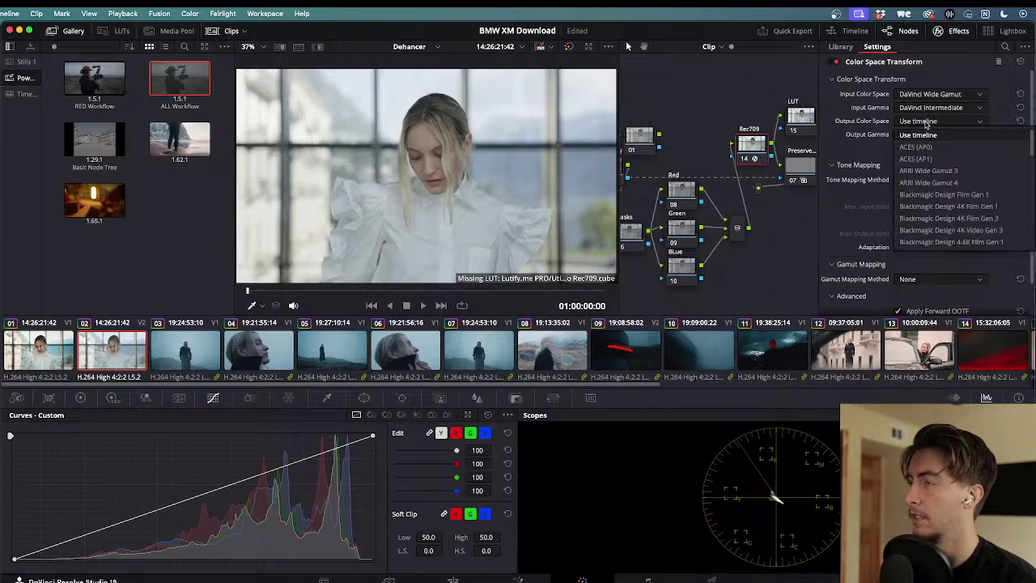
scroll(946, 213, down, 5)
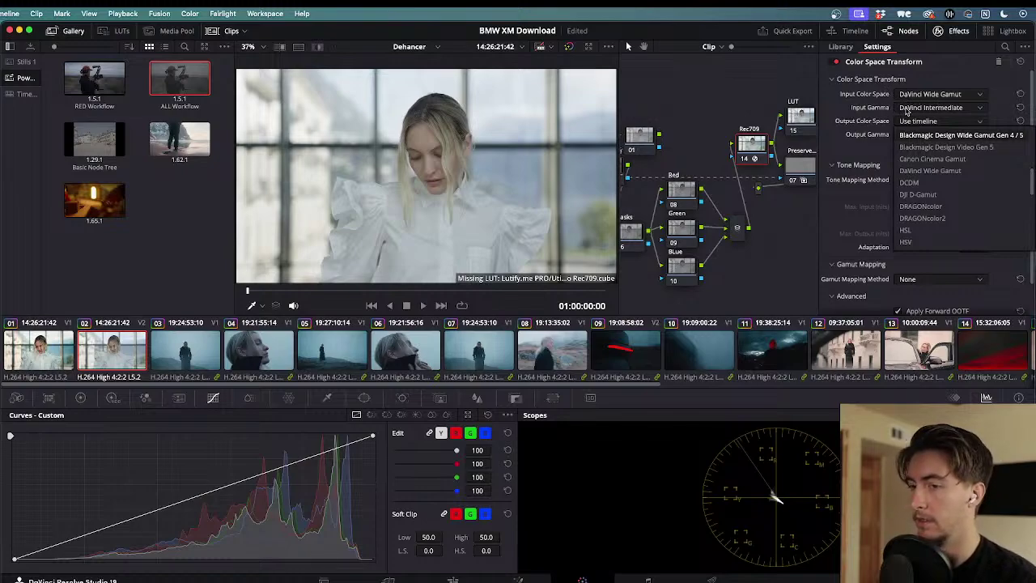
scroll(933, 210, down, 3)
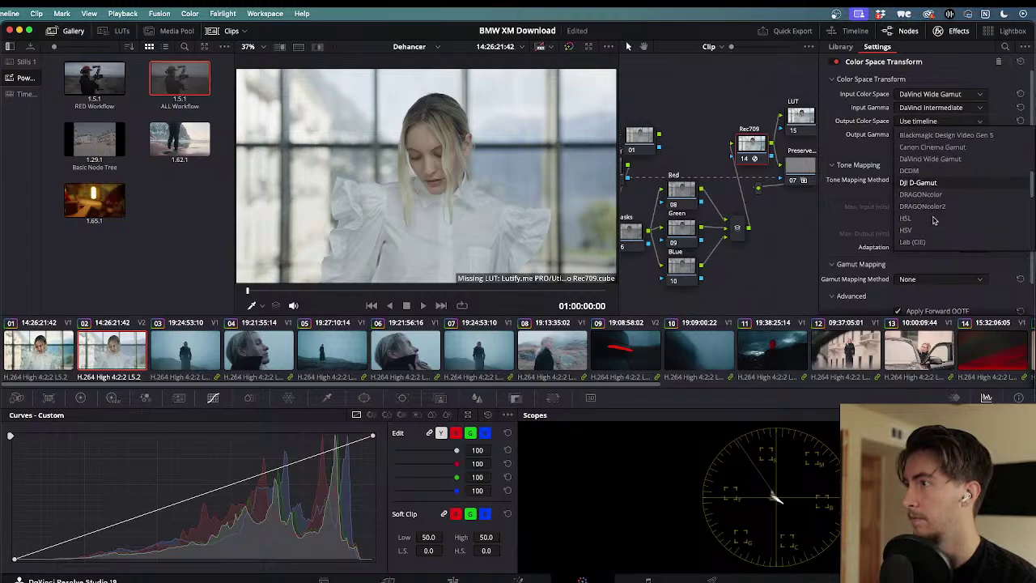
scroll(934, 215, down, 5)
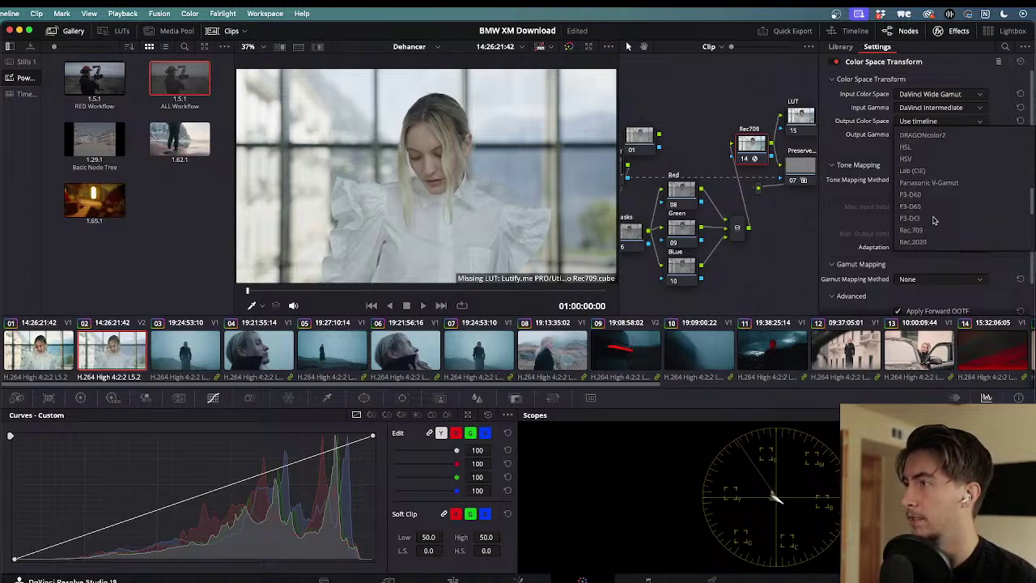
click(928, 172)
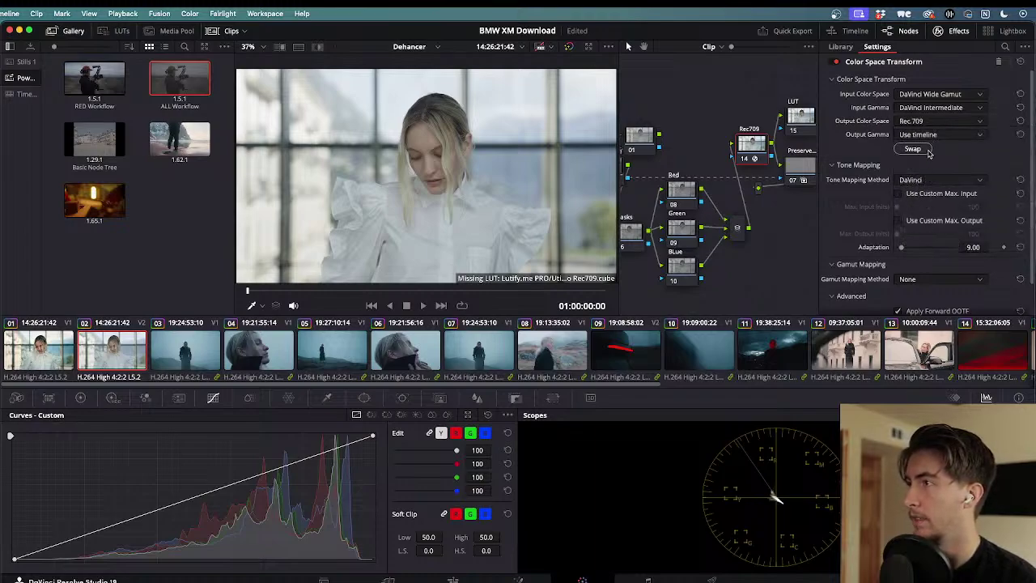
click(930, 136)
scroll(933, 206, down, 10)
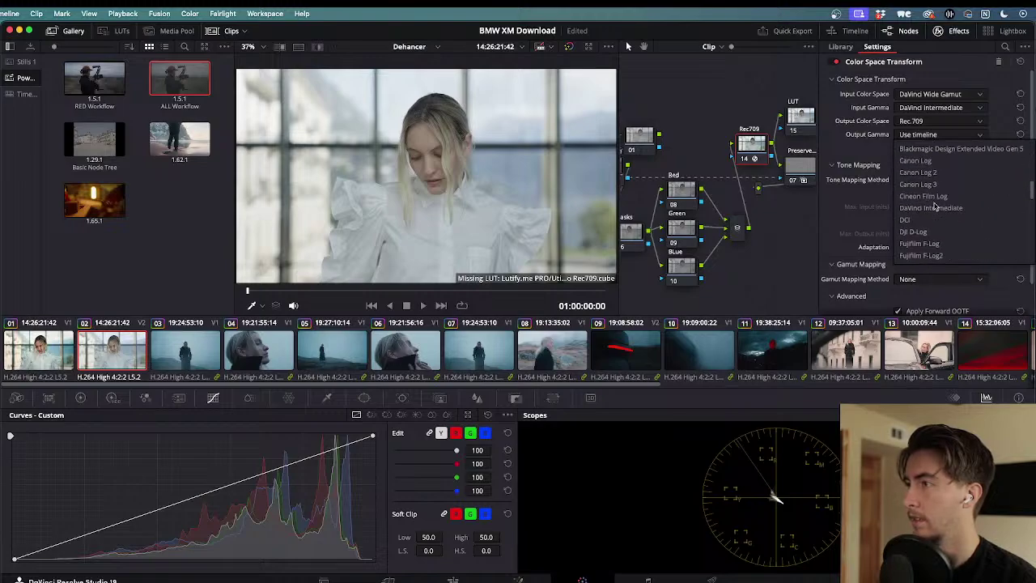
click(927, 196)
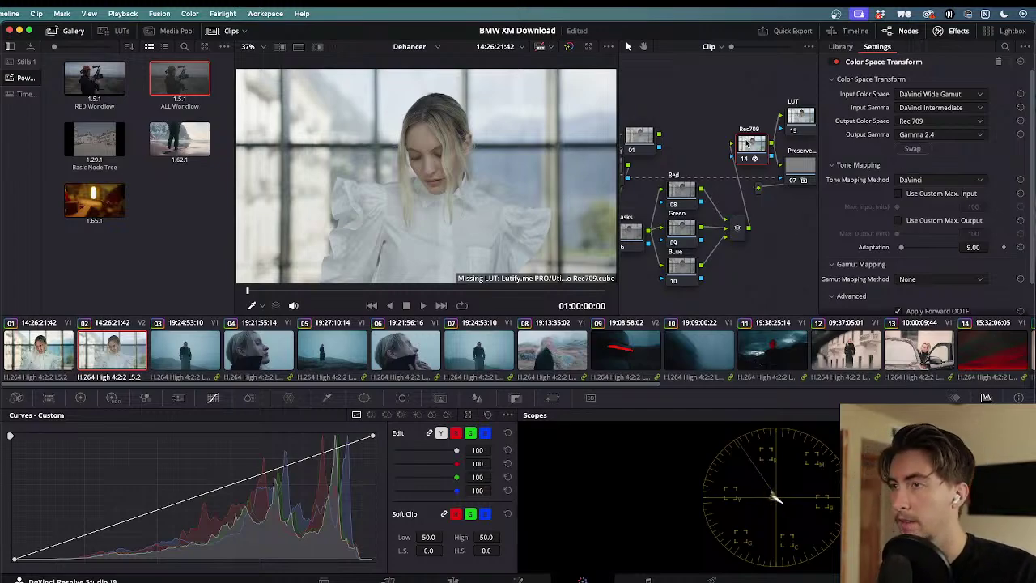
- Toggle the Rec709 node off and on several times to compare the image with and without its color space conversion
key(ctrl+d)
key(ctrl+d)
key(ctrl+d)
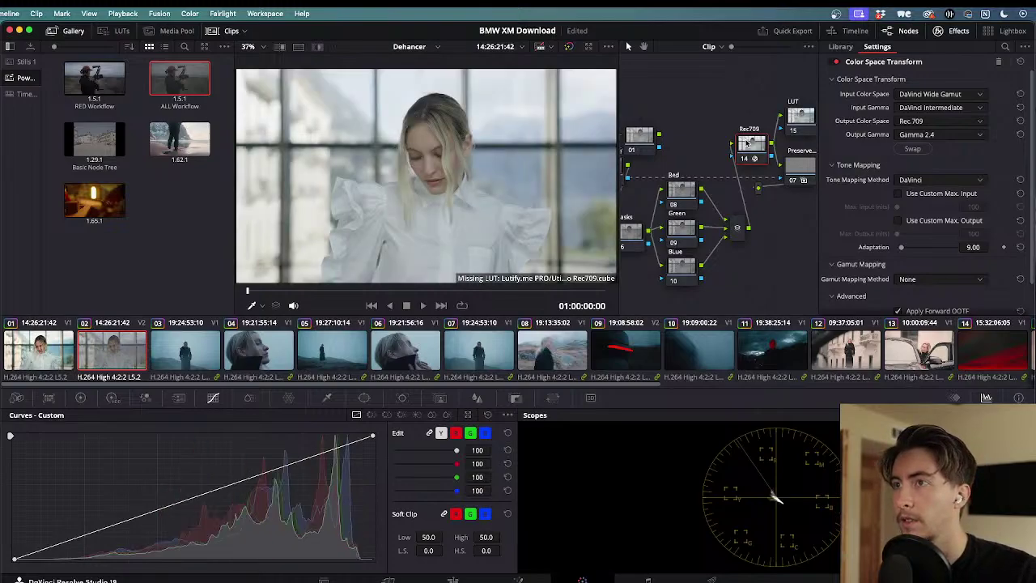
key(ctrl+d)
key(ctrl+d)
key(ctrl+d)
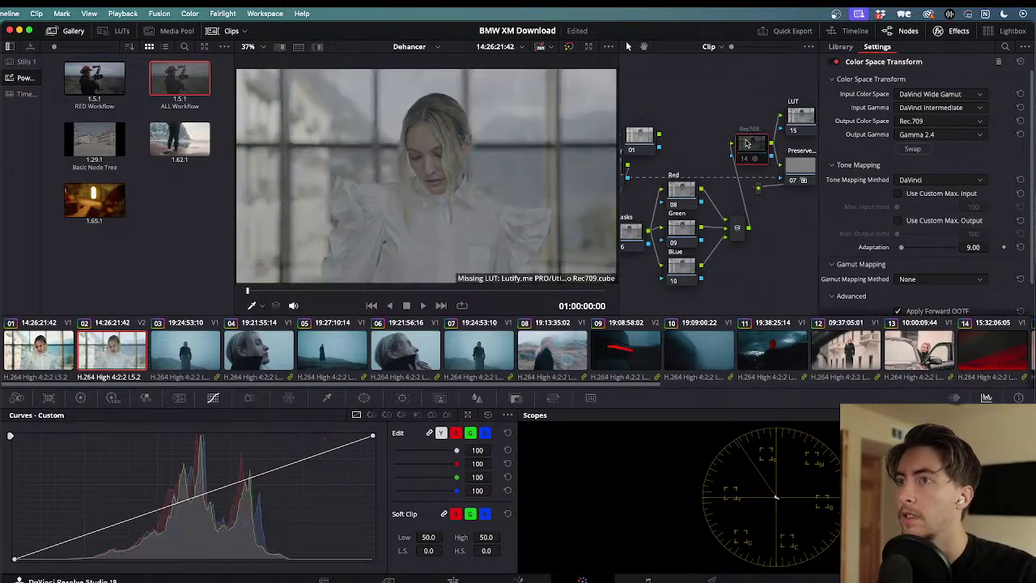
key(ctrl+d)
key(ctrl+d)
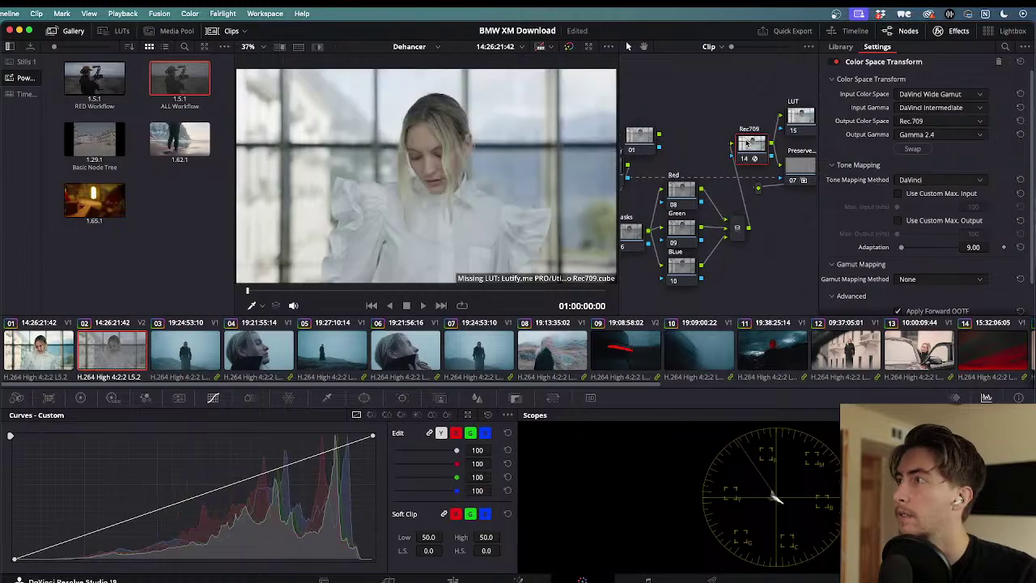
- Hide the effects library and rearrange the node graph, placing node 01 ahead of the NR node and node 13 below the Preserve node
scroll(709, 135, left, 2)
scroll(710, 135, left, 10)
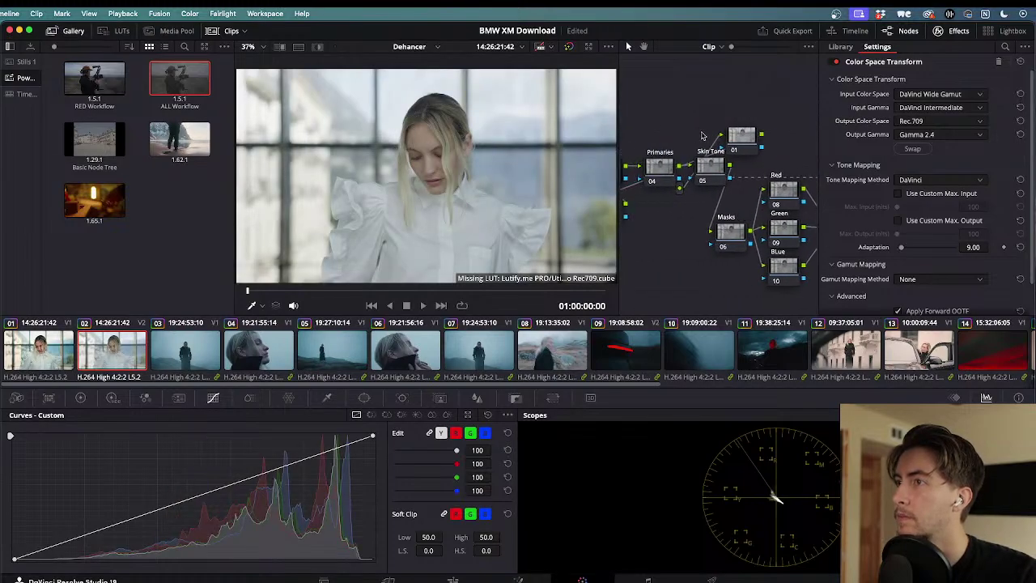
click(953, 32)
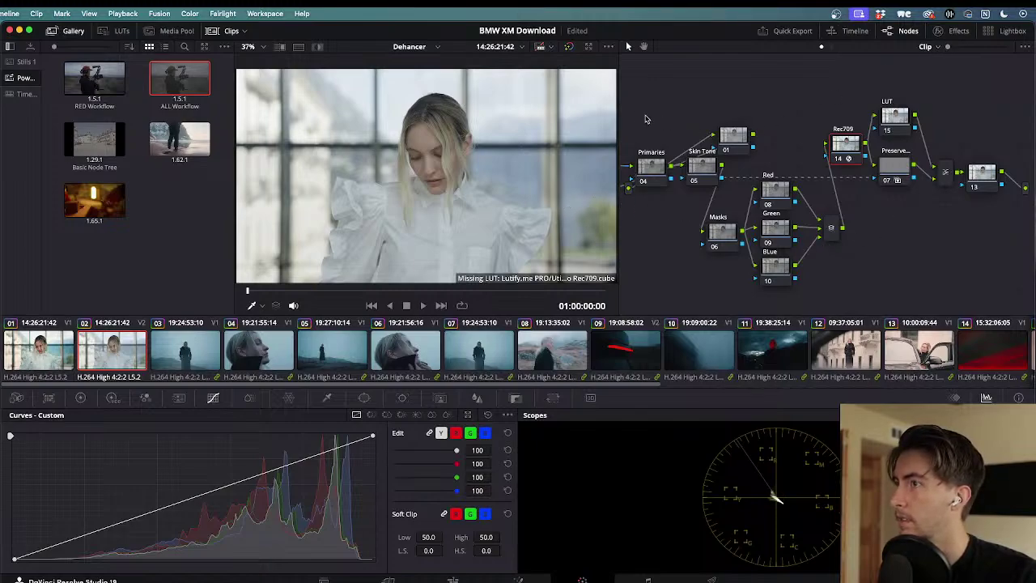
scroll(673, 121, left, 6)
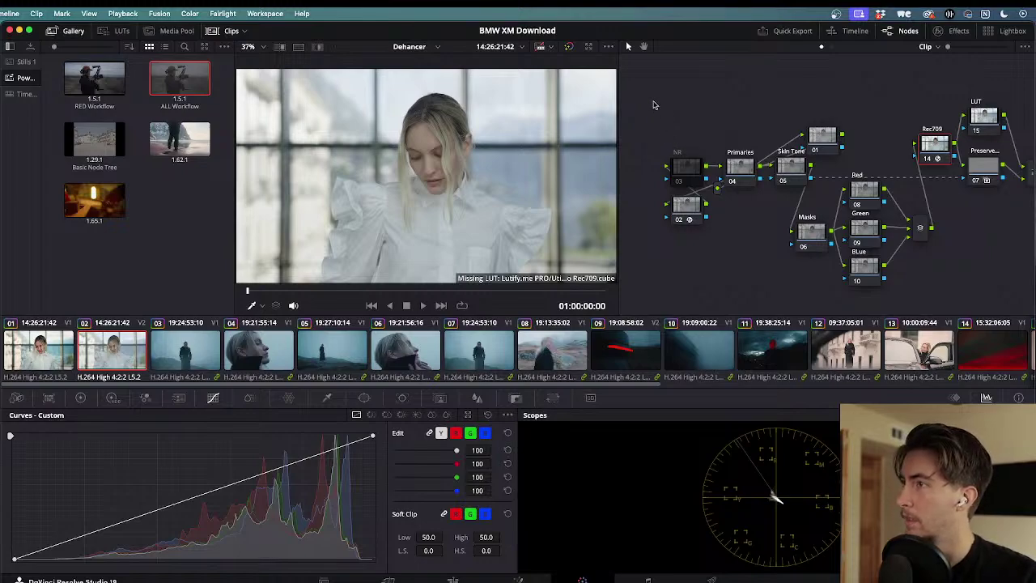
drag(655, 103, 1033, 304)
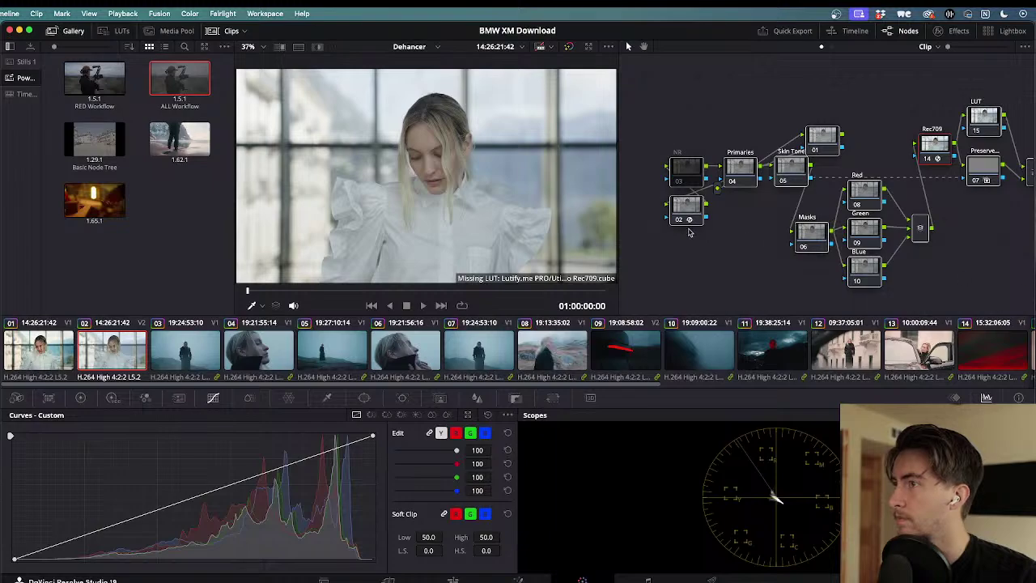
drag(688, 217, 778, 248)
drag(916, 176, 748, 155)
scroll(774, 205, down, 2)
scroll(774, 205, right, 5)
scroll(784, 192, right, 5)
scroll(784, 192, right, 2)
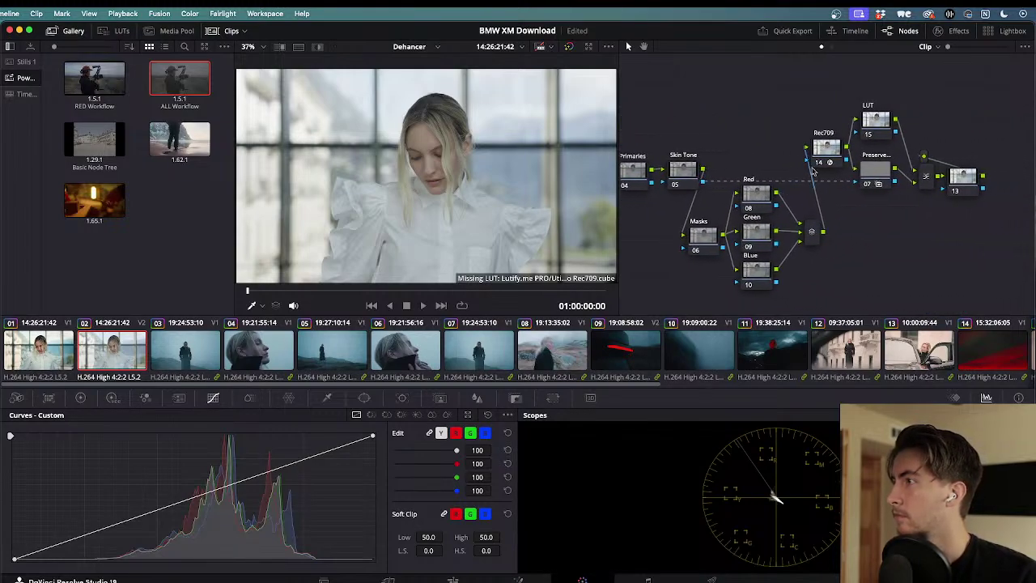
drag(960, 184, 892, 221)
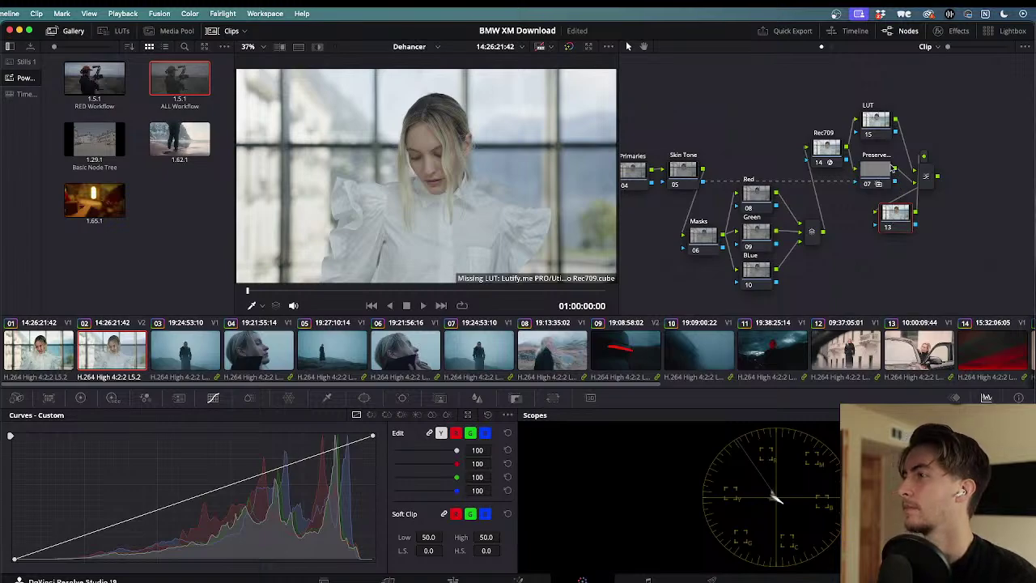
- Bypass and re-enable the Rec709 node again to check its effect in the rearranged node tree
click(821, 147)
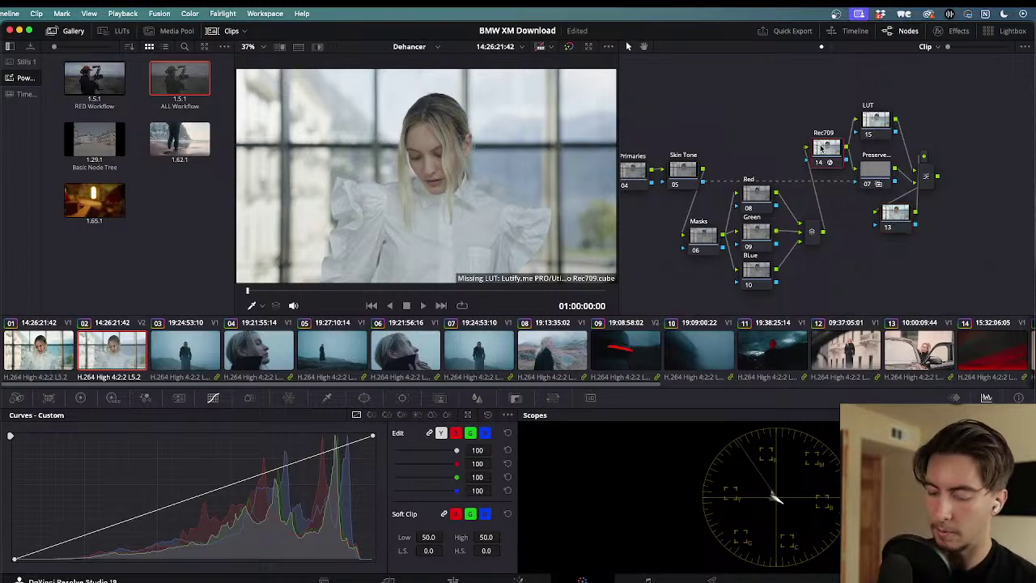
key(ctrl+d)
key(ctrl+d)
key(ctrl+d)
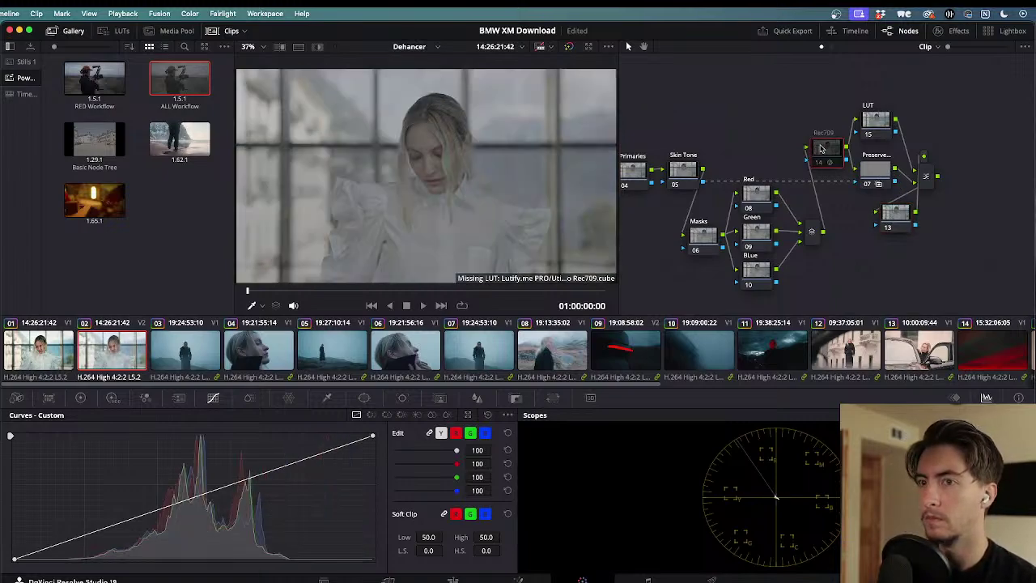
key(ctrl+d)
key(ctrl+d)
key(ctrl+d)
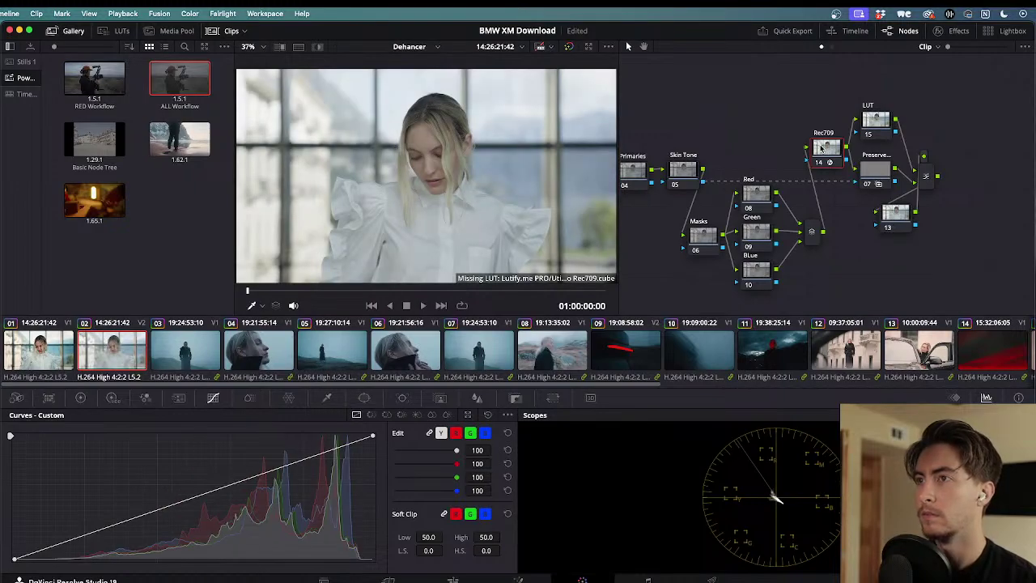
- Move node 13 slightly farther down so it sits beneath the mixer that combines the LUT and Preserve nodes
click(874, 127)
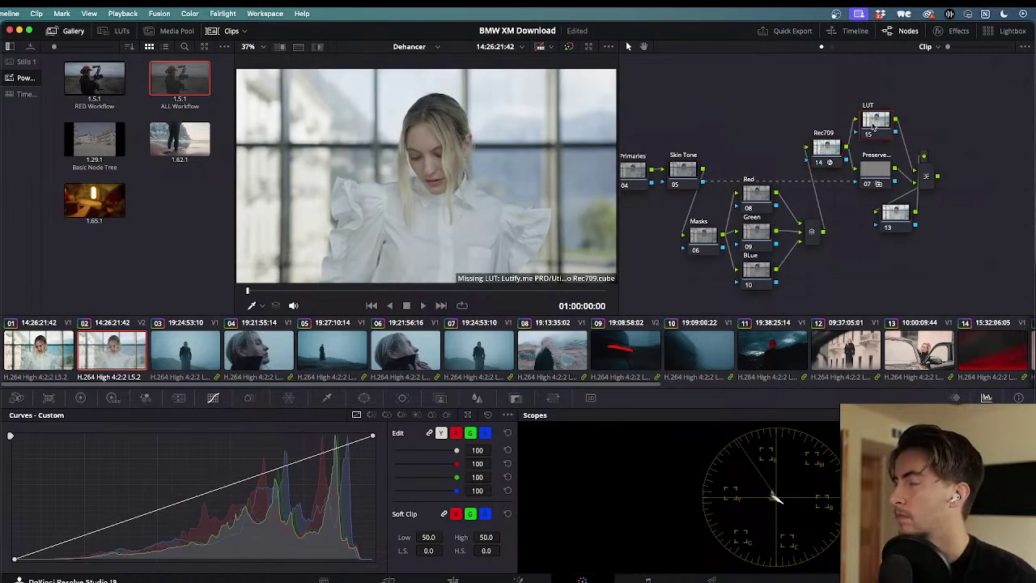
click(901, 226)
drag(902, 227, 916, 237)
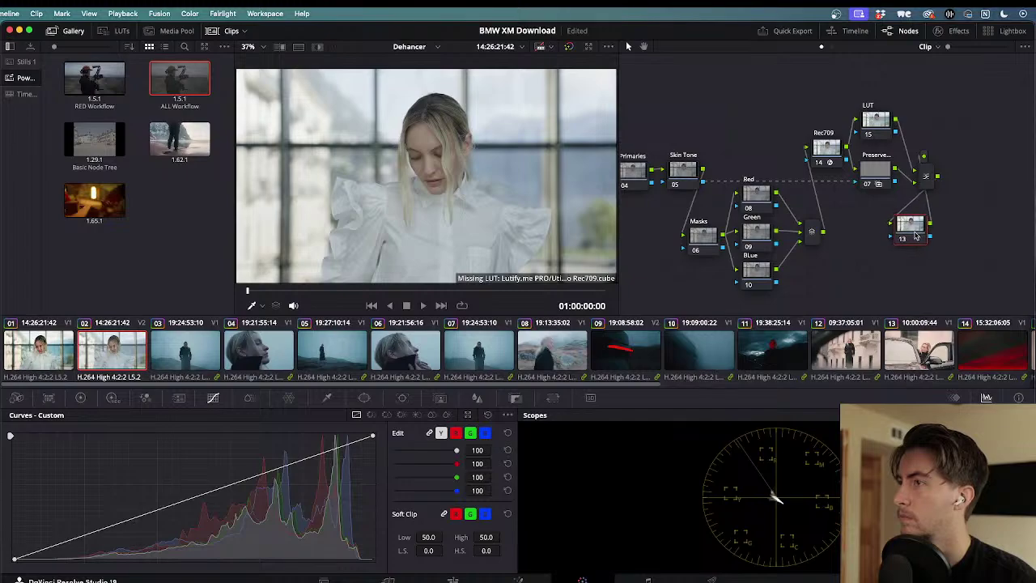
- Select the Primaries node and show its primary color wheels
scroll(679, 102, left, 1)
scroll(679, 102, left, 5)
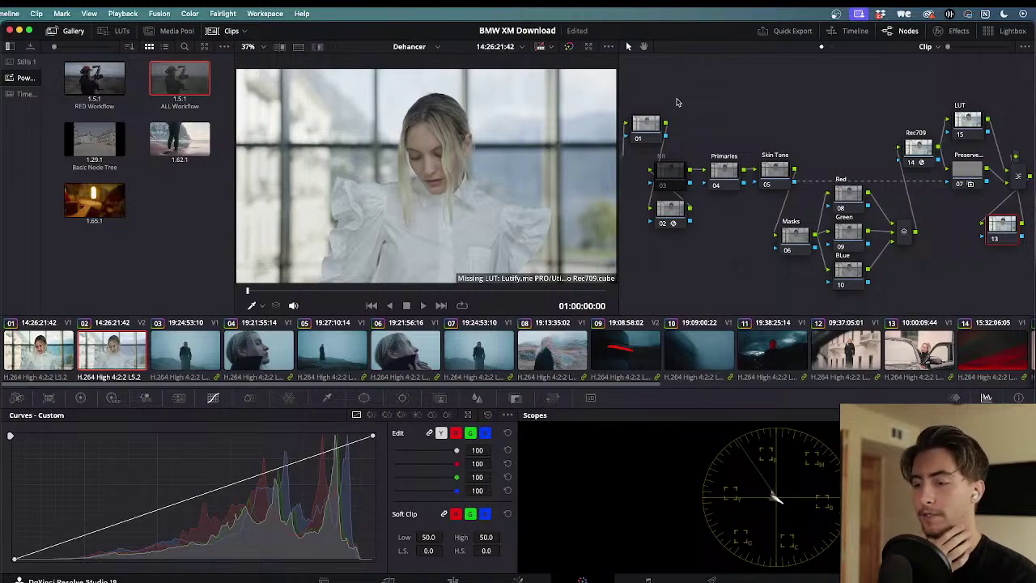
click(722, 177)
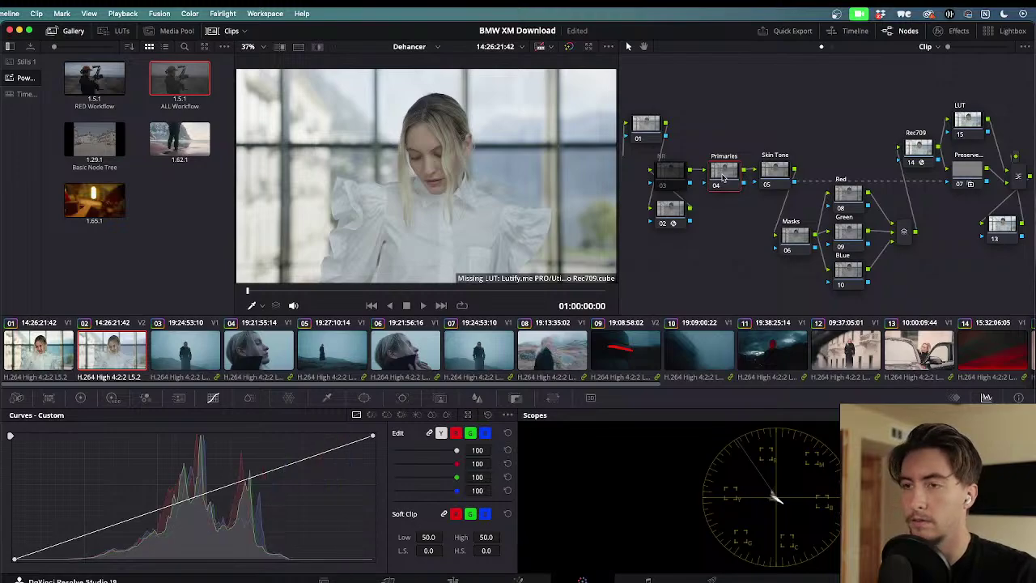
click(80, 398)
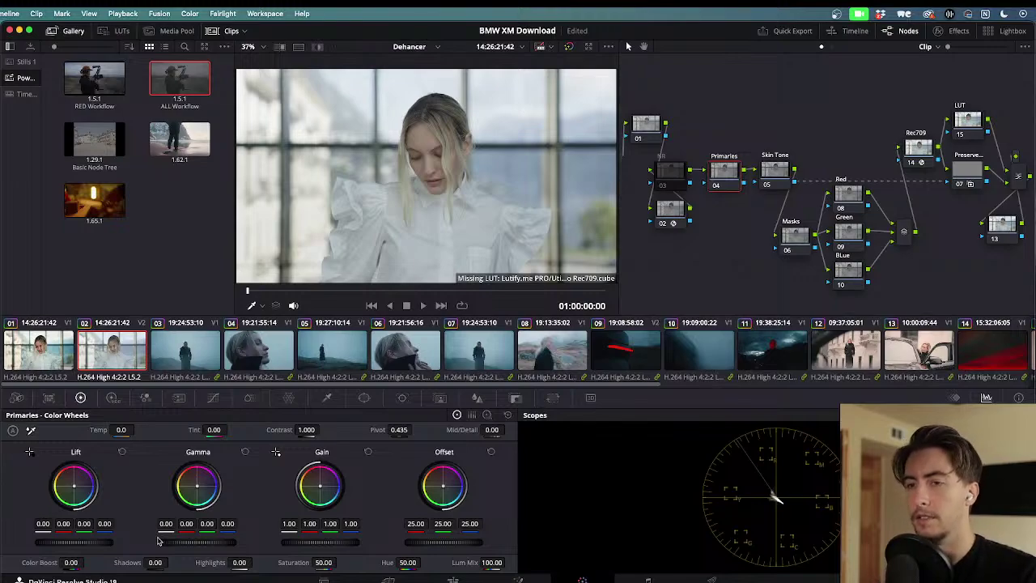
- Try a shadows adjustment on the Primaries node and reset the shadows to 0
drag(155, 562, 171, 561)
double_click(156, 562)
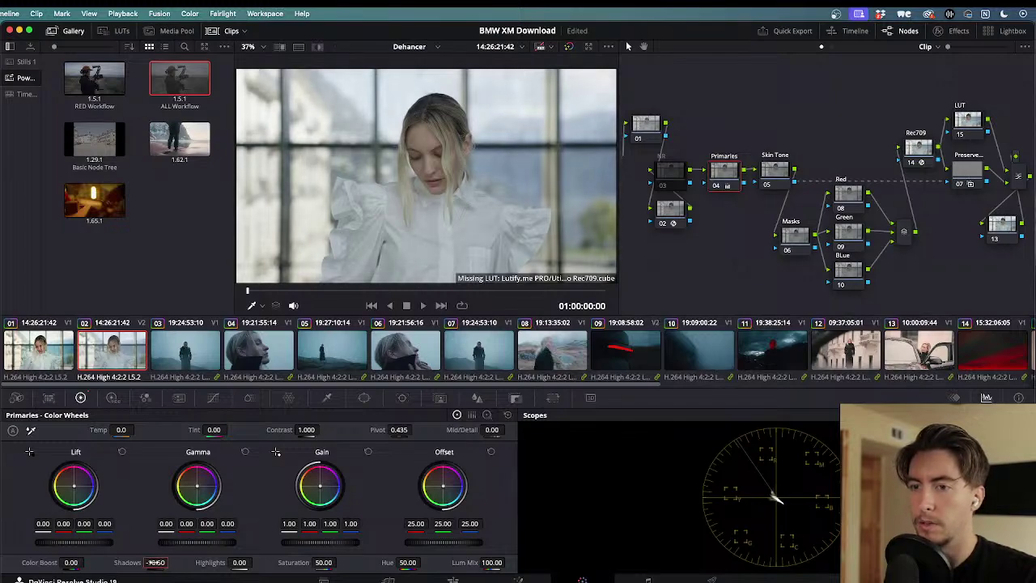
text(0)
key(Return)
- Set the Primaries node's master lift to -0.03 and gain to 1.04, and raise its saturation to about 72.6
drag(73, 542, 59, 542)
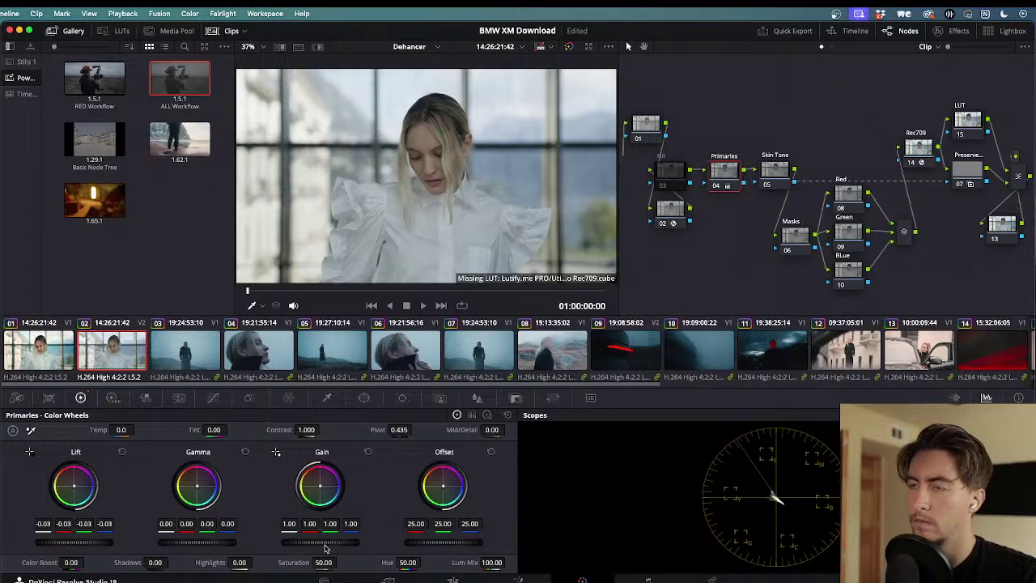
drag(315, 541, 322, 542)
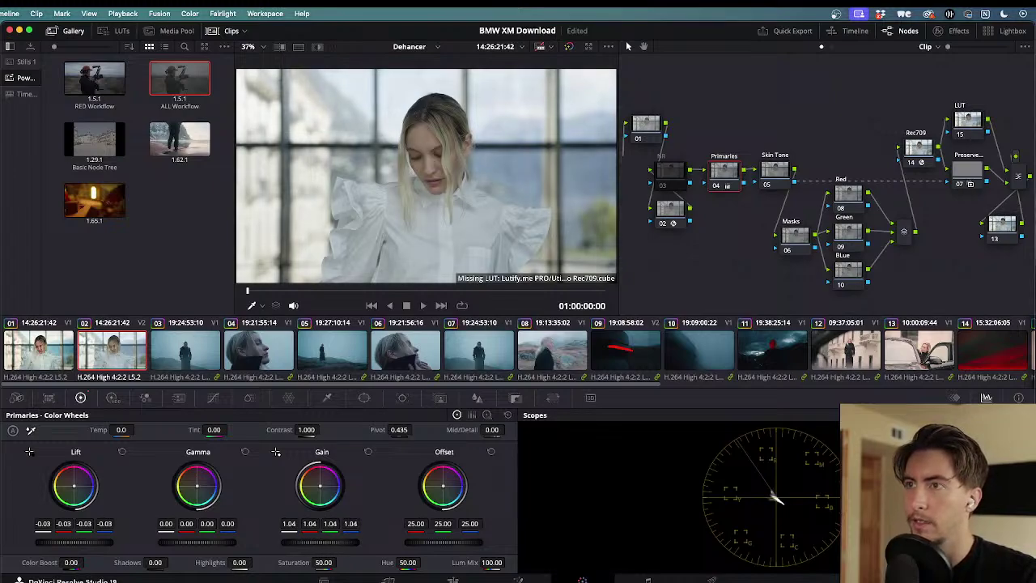
drag(323, 562, 348, 562)
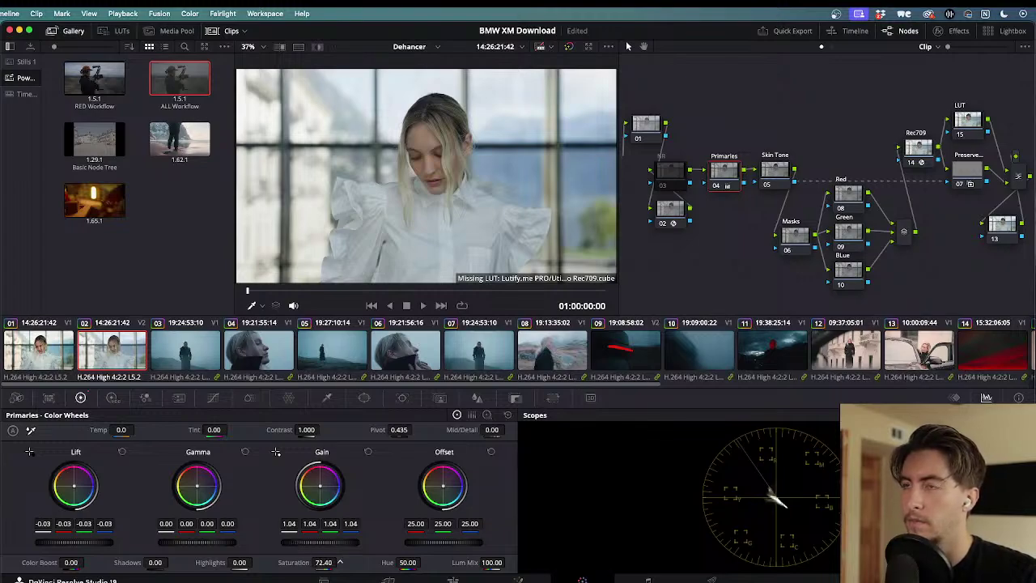
- Set the Primaries node's contrast to 1.056 and reduce its gain to 0.98 and saturation to 60.40
drag(306, 430, 322, 430)
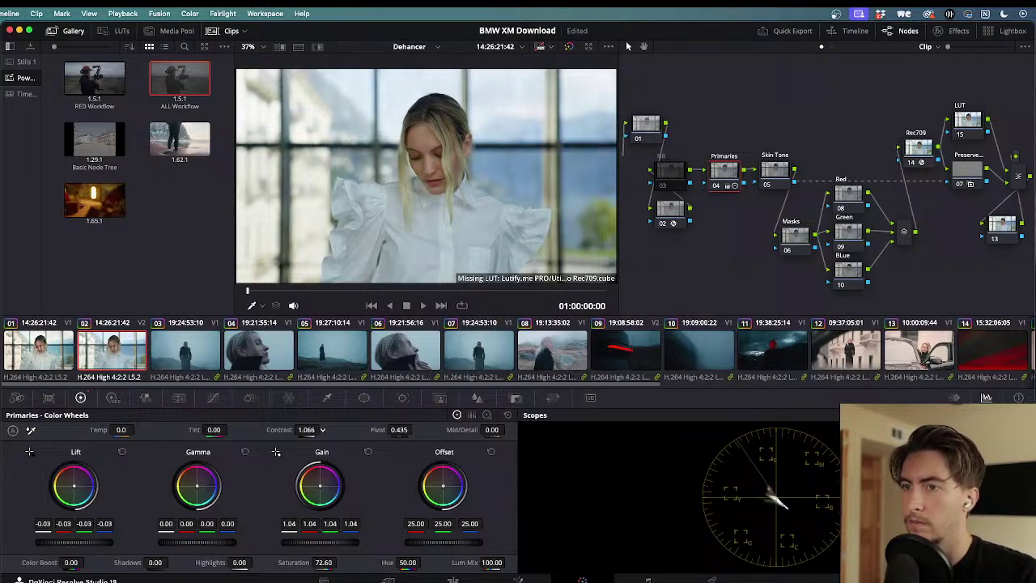
drag(308, 430, 306, 431)
drag(331, 542, 321, 542)
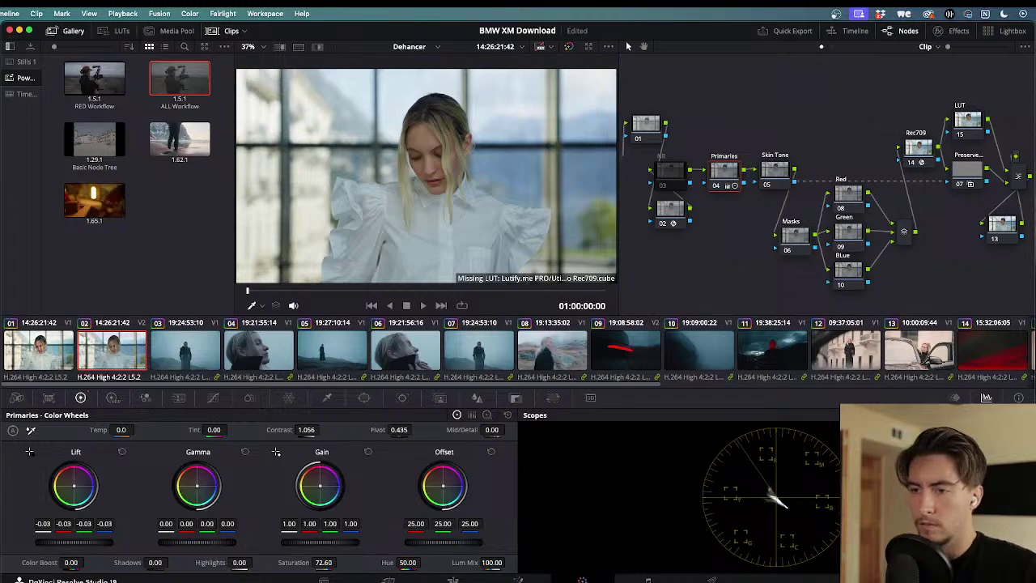
drag(341, 560, 337, 562)
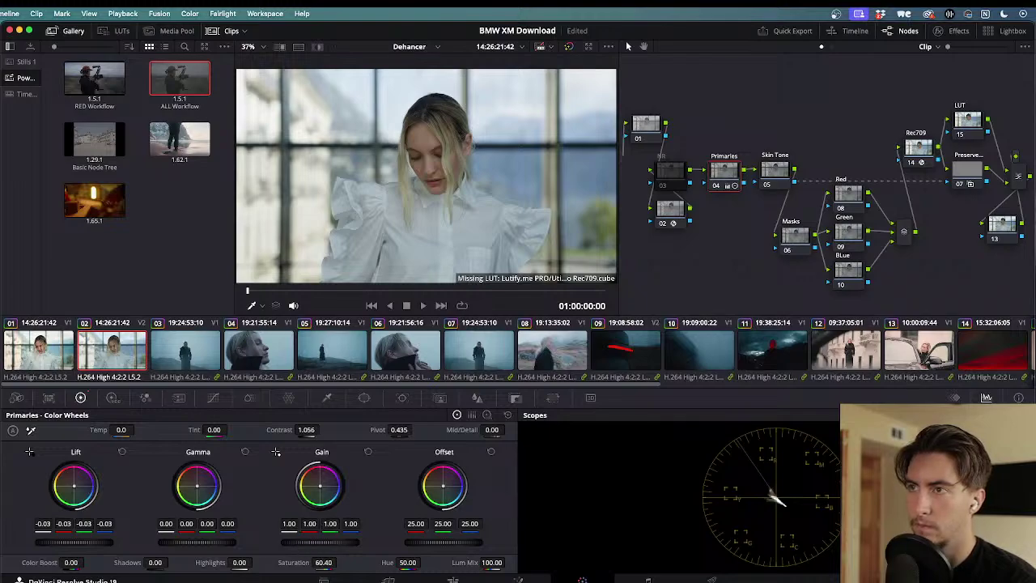
drag(321, 542, 317, 542)
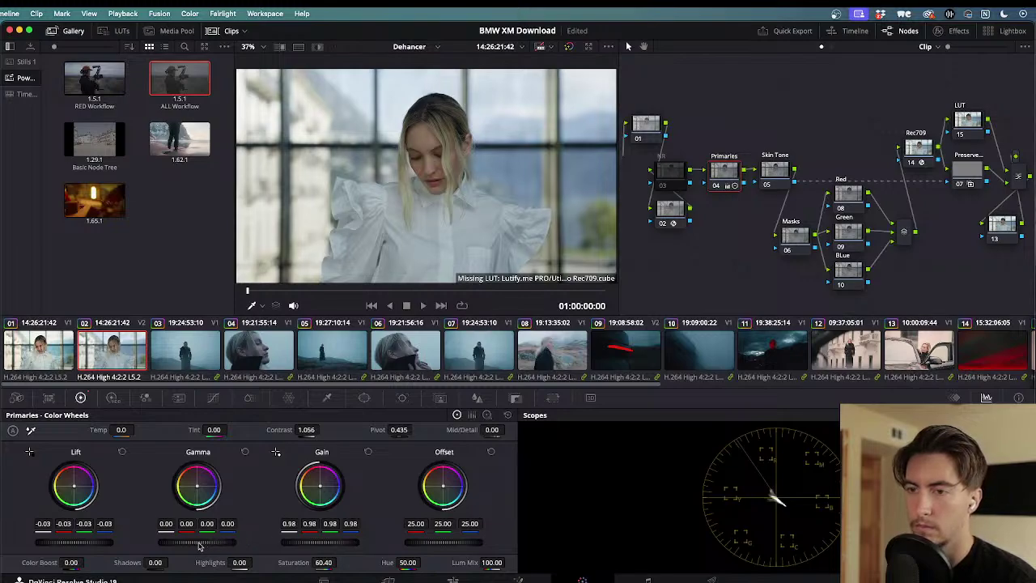
- Refine the Primaries node's tonality with gamma -0.02, shadows -2.50, highlights 30.00 and contrast 1.104
drag(197, 543, 194, 543)
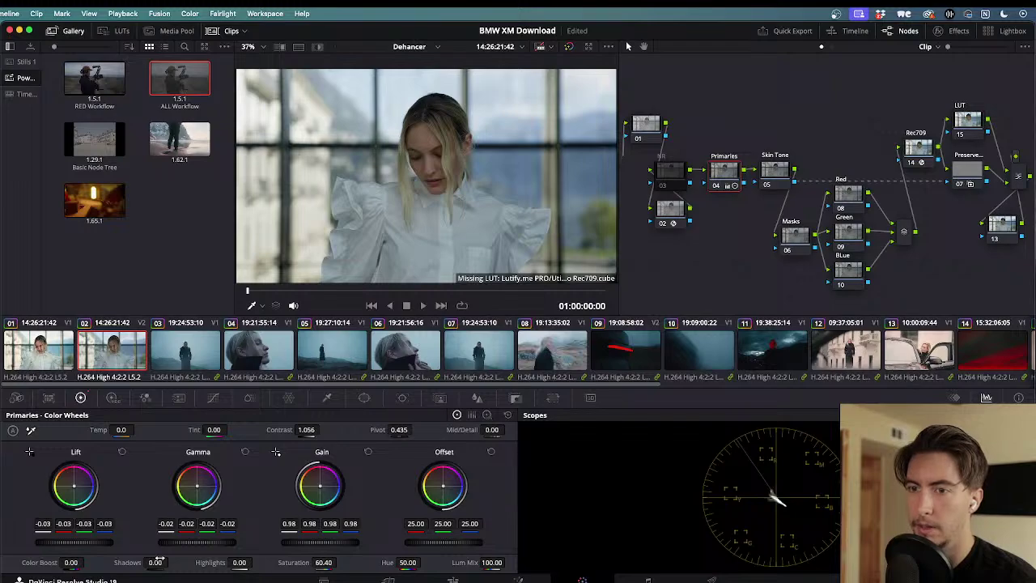
drag(156, 562, 255, 562)
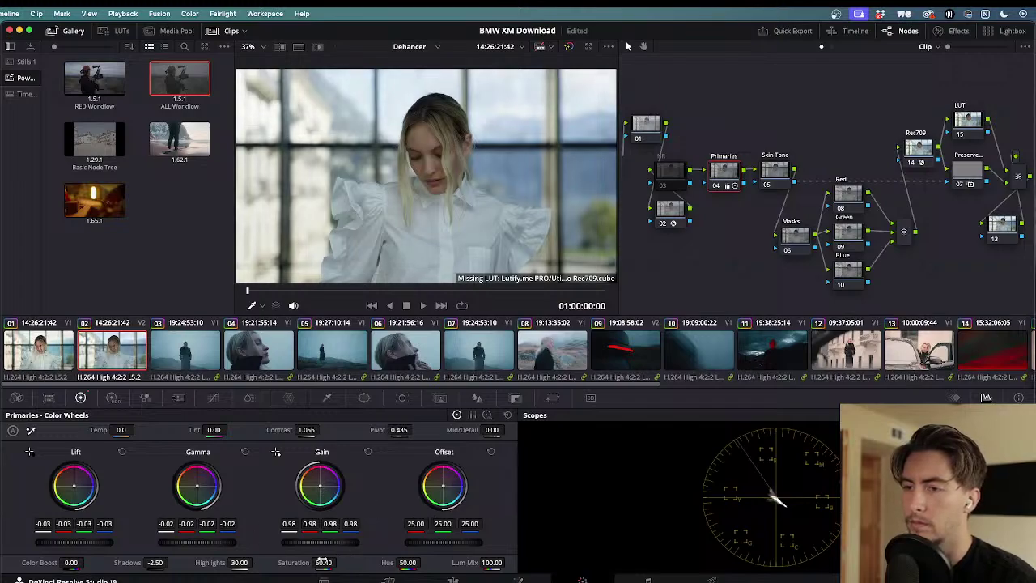
drag(305, 431, 323, 429)
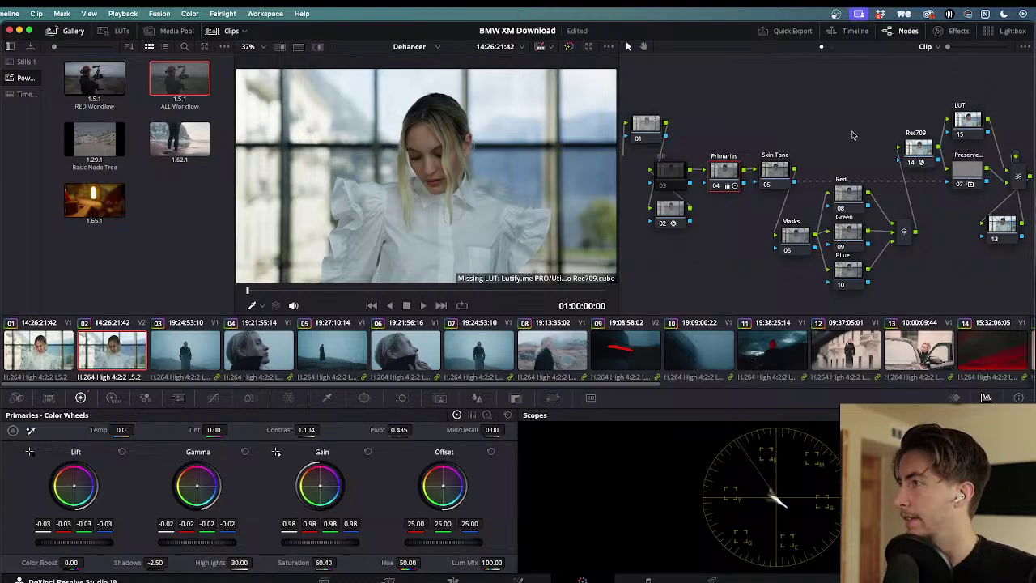
- Apply the Dehancer Pro 7.2.1 film emulation effect to the LUT node
click(973, 120)
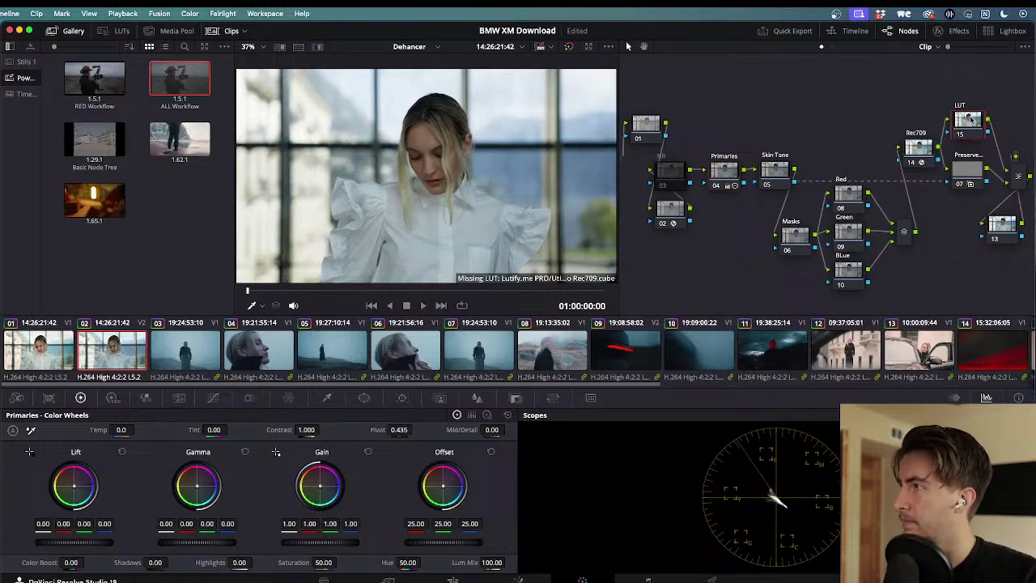
click(963, 34)
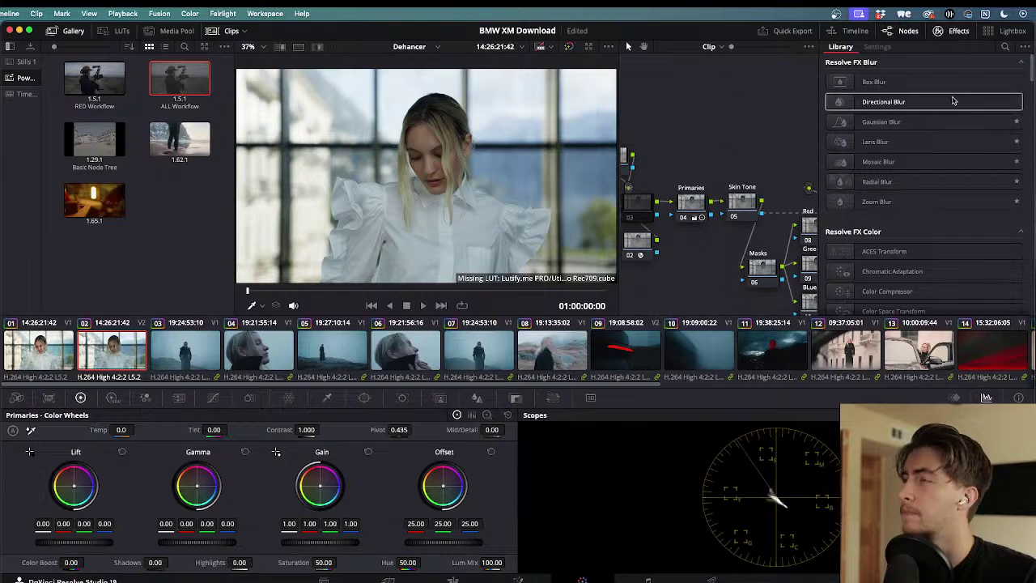
scroll(949, 199, down, 10)
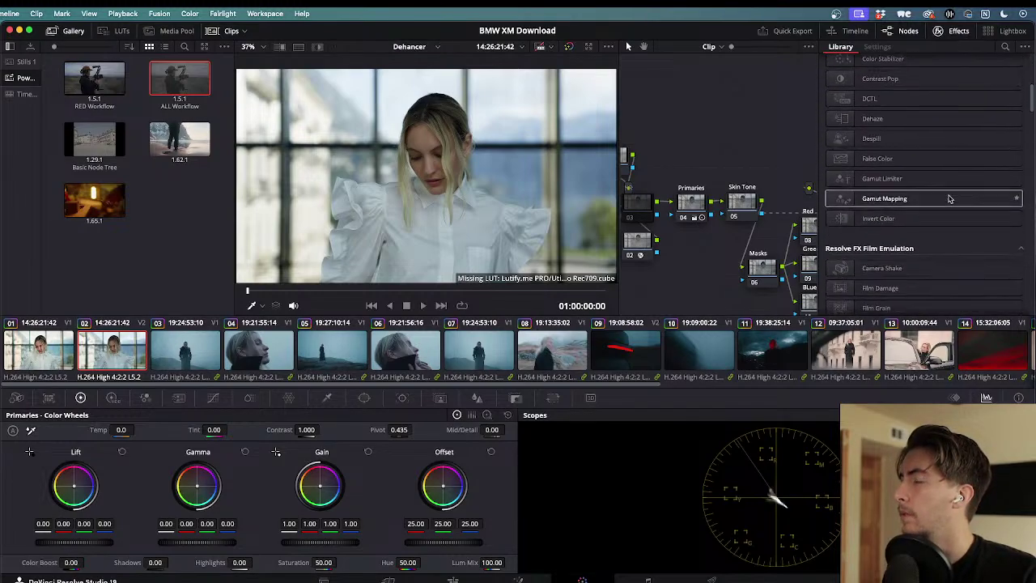
scroll(950, 199, down, 10)
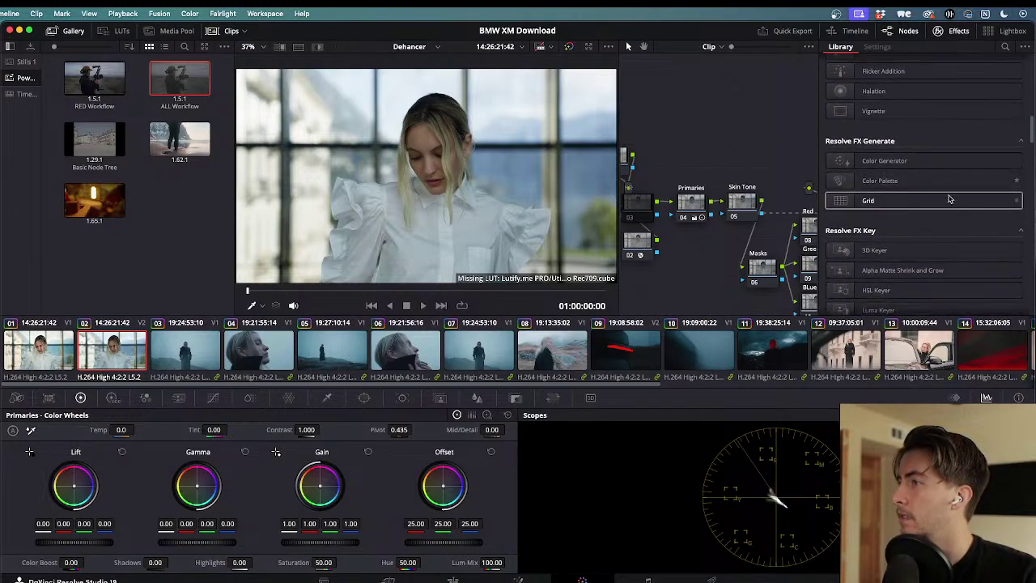
scroll(950, 198, down, 10)
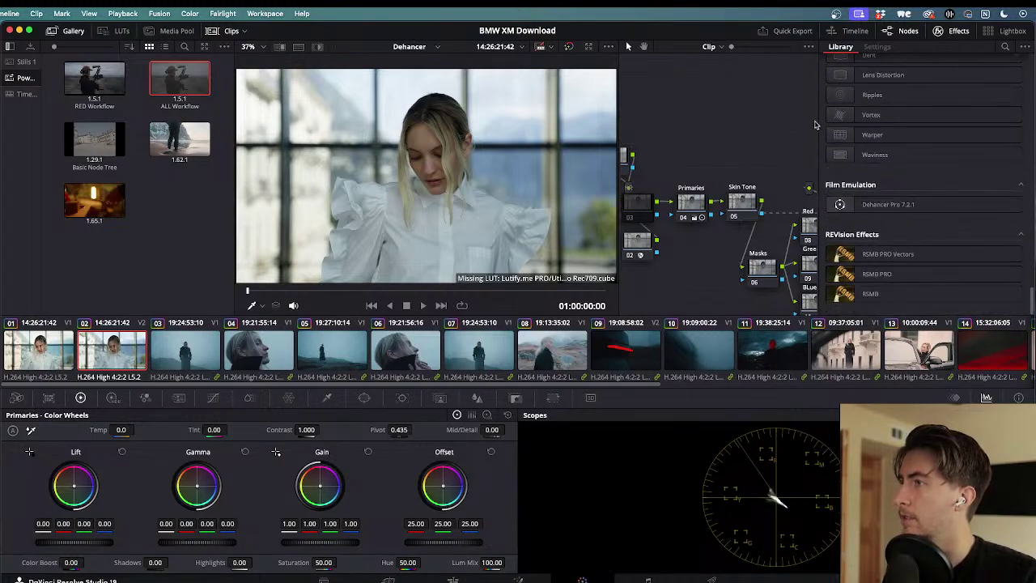
scroll(775, 141, right, 5)
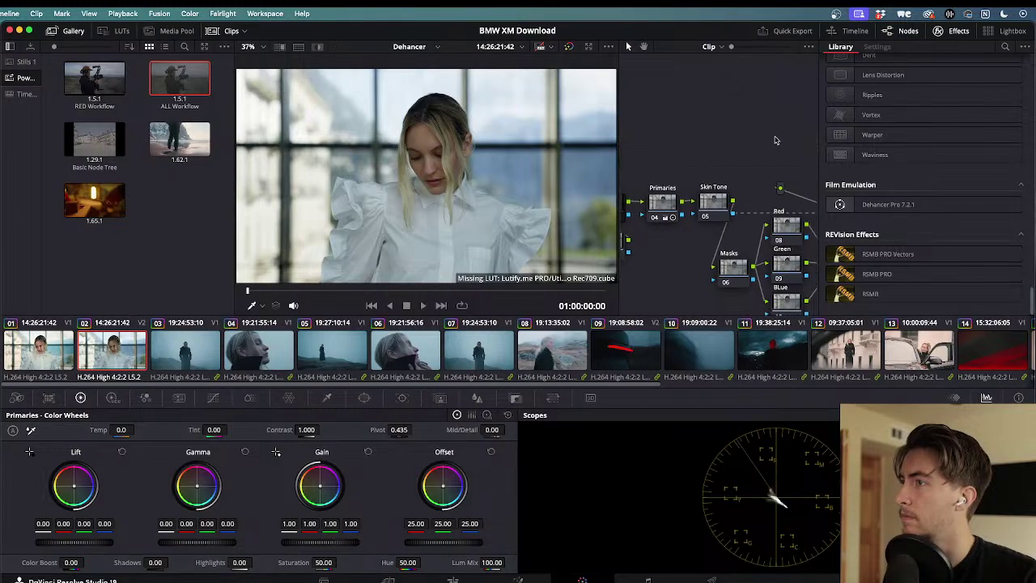
scroll(775, 141, right, 2)
drag(915, 205, 784, 132)
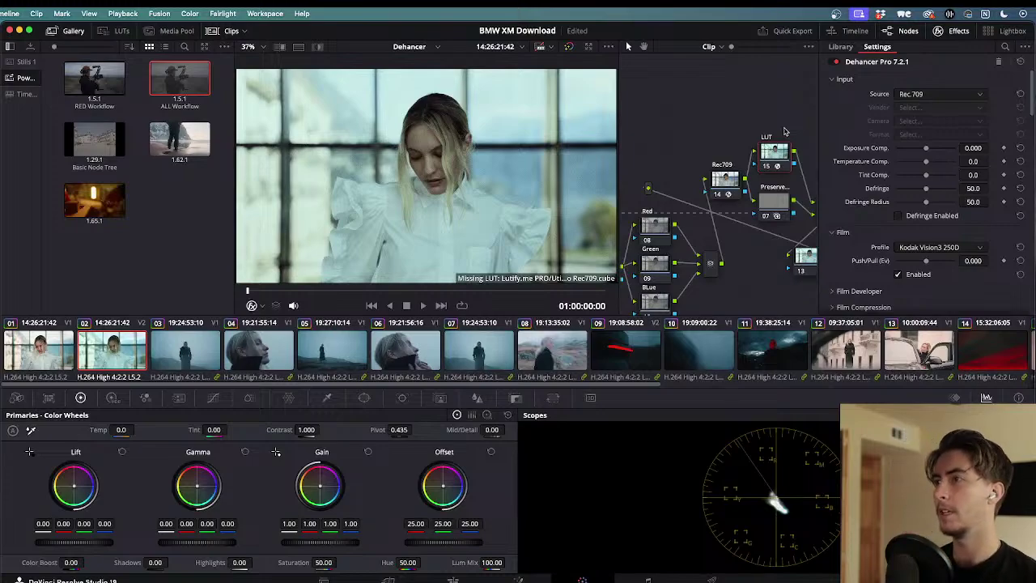
- Disable all tools of the Dehancer Pro effect on the LUT node
scroll(842, 192, down, 10)
scroll(842, 192, down, 10)
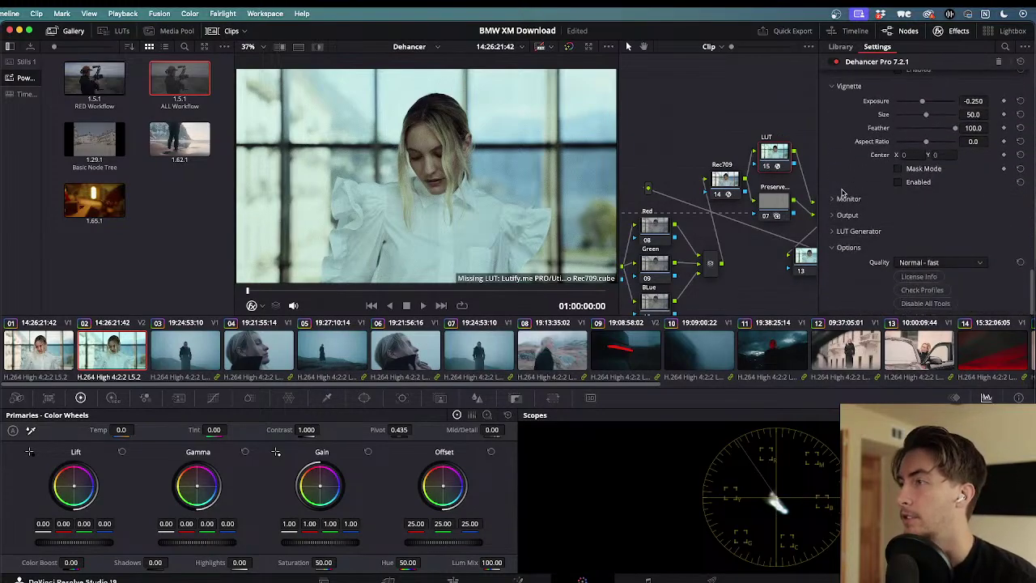
click(927, 306)
scroll(857, 158, up, 5)
scroll(856, 159, up, 3)
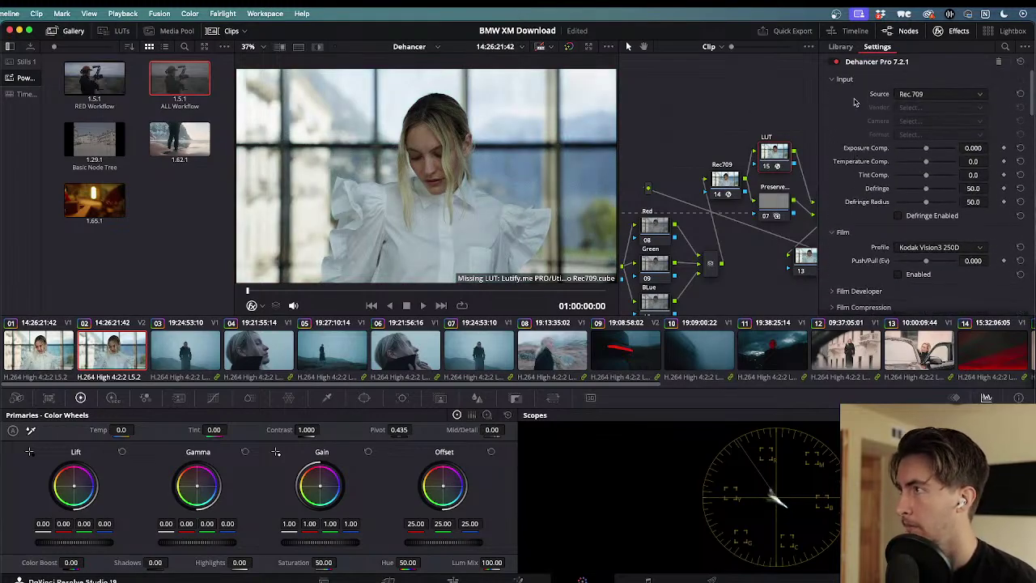
- Enable Dehancer's Film stage with the Kodak Vision3 250D profile
scroll(884, 162, down, 2)
click(923, 177)
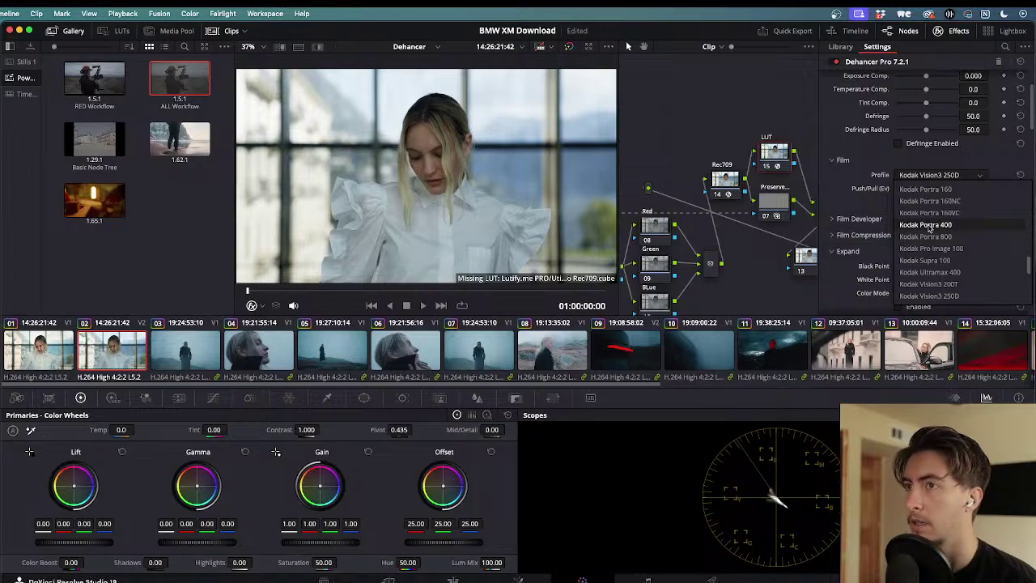
click(926, 176)
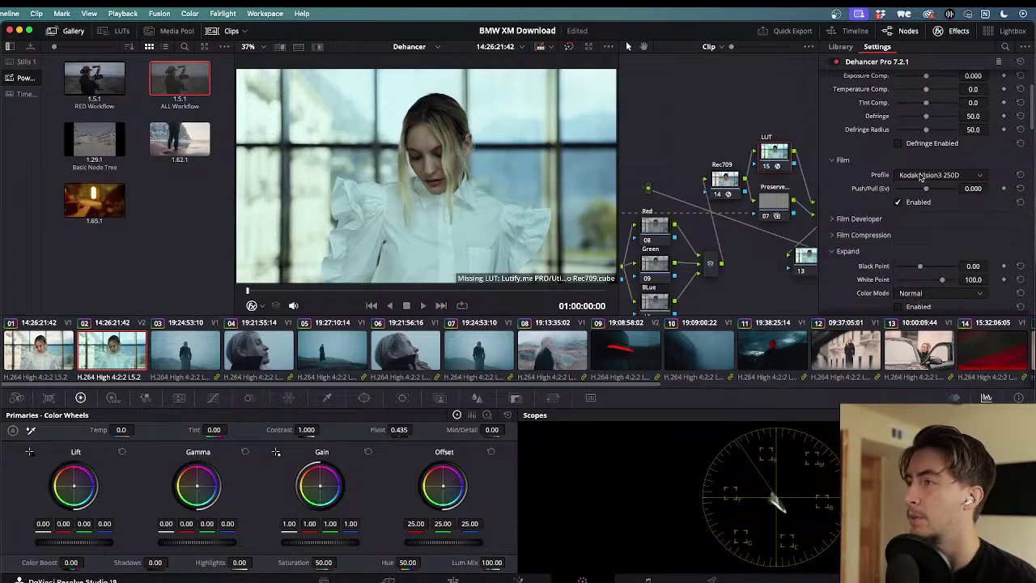
- Try the Kodak Gold 200 film profile on the shot
click(920, 177)
scroll(929, 245, down, 2)
scroll(929, 246, up, 12)
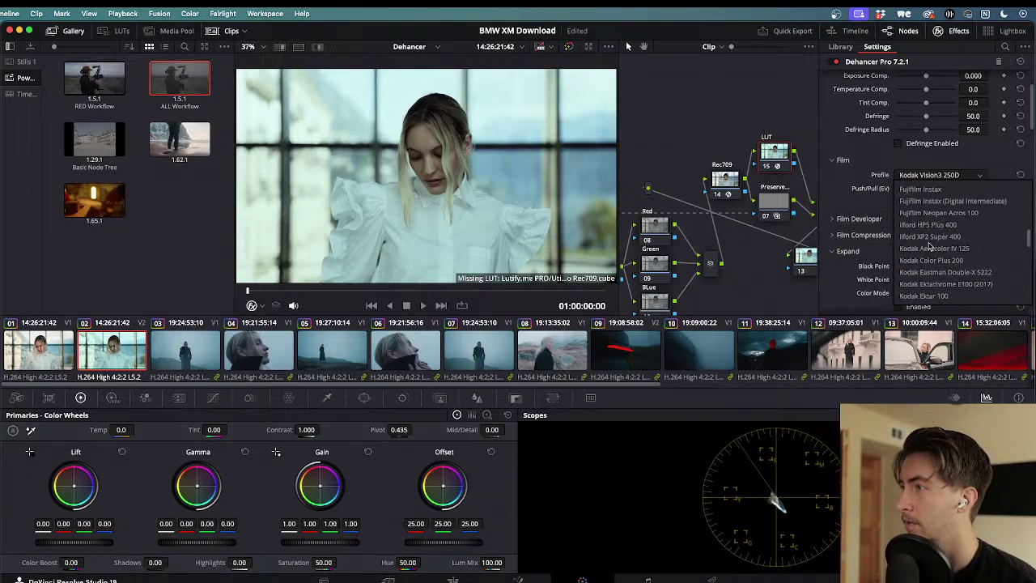
scroll(930, 246, down, 3)
click(923, 261)
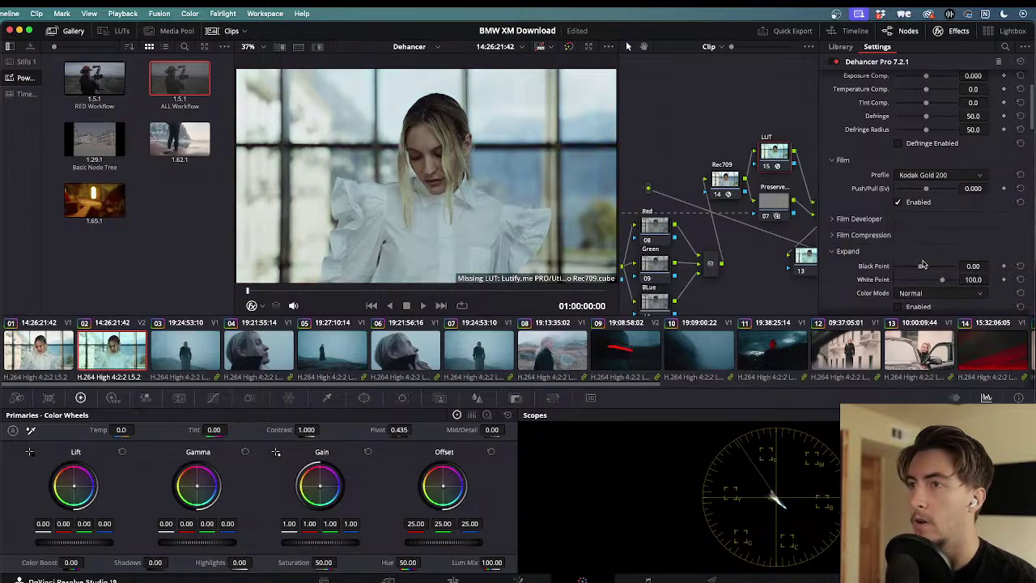
- Try the Kodak Portra 160VC and Kodak Portra 800 film profiles
click(927, 175)
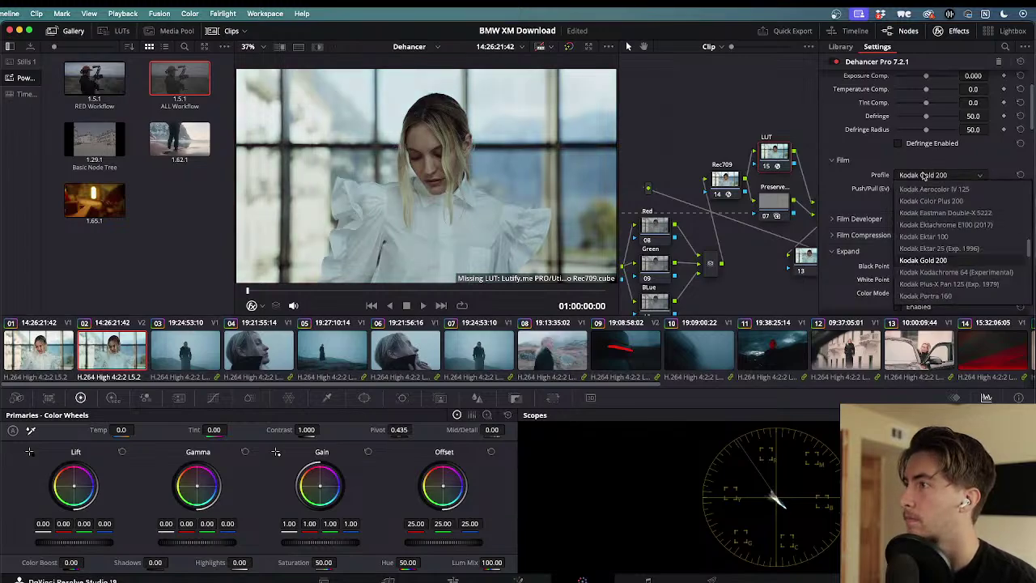
scroll(919, 256, down, 2)
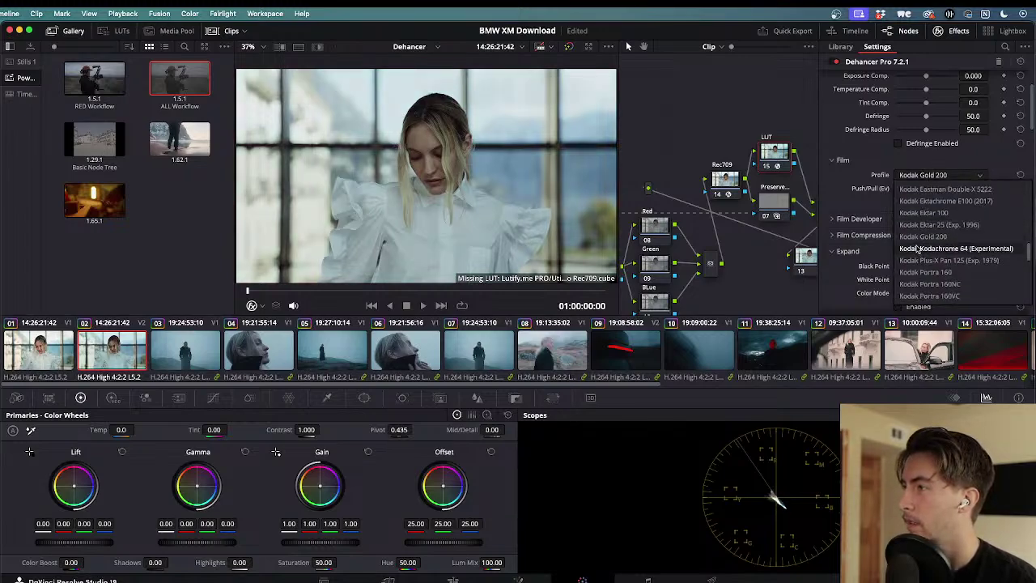
scroll(918, 248, down, 1)
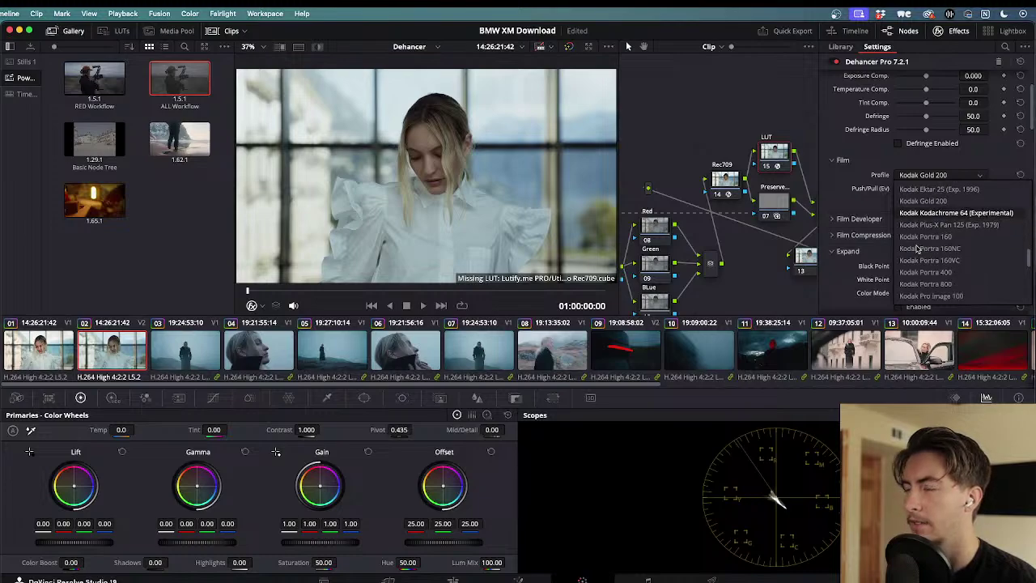
scroll(918, 248, down, 2)
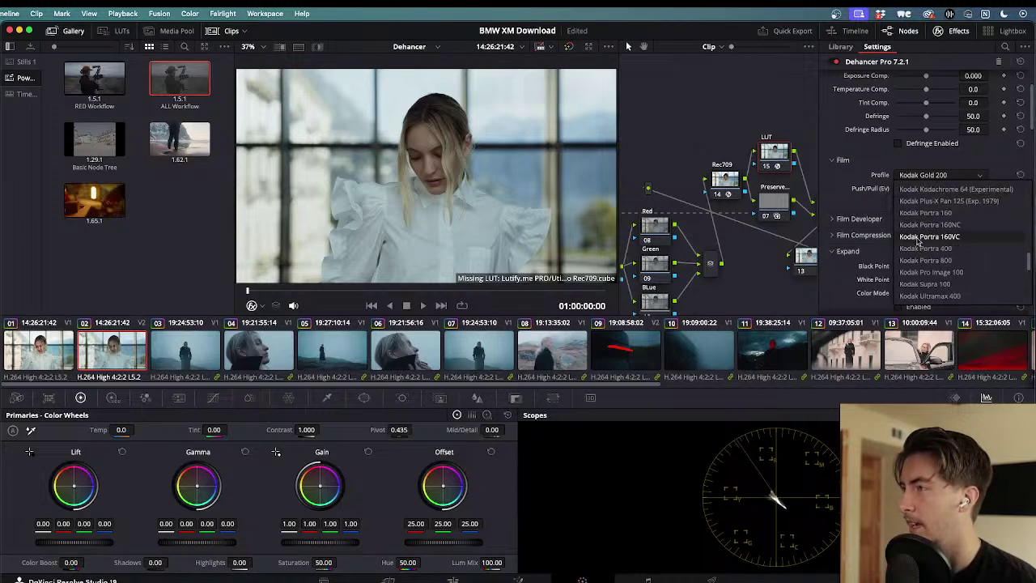
click(919, 239)
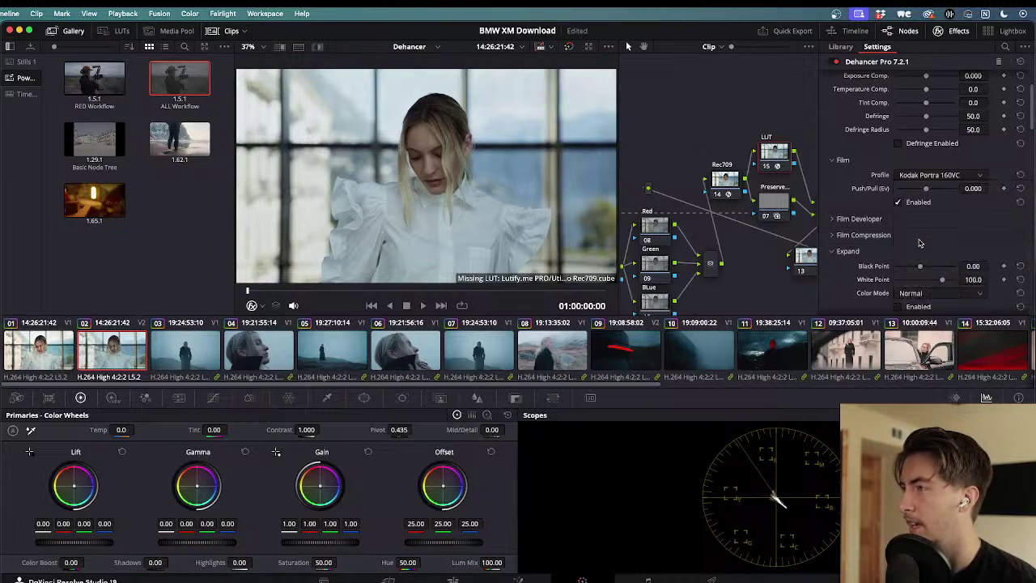
click(937, 177)
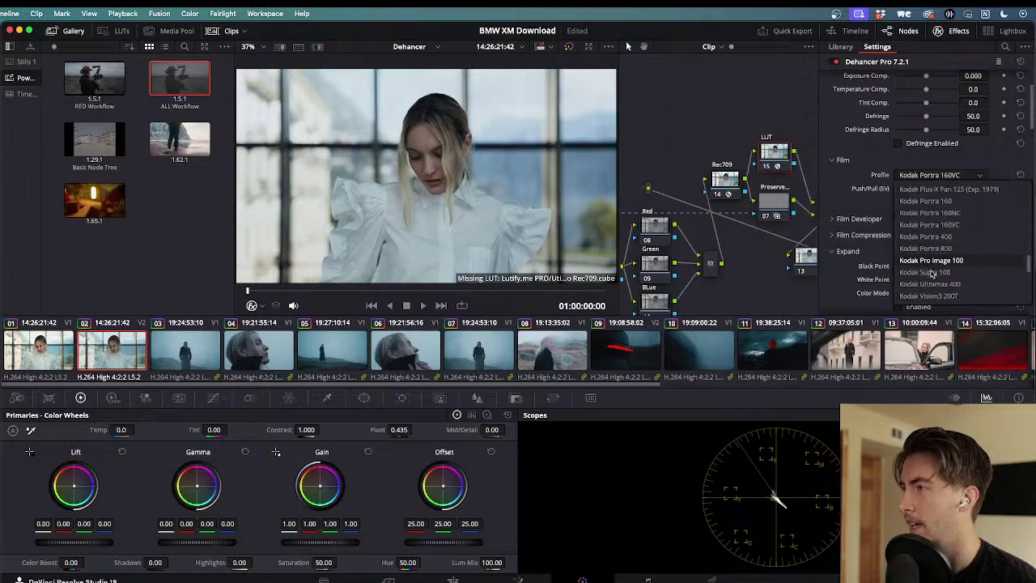
click(929, 249)
- Set Dehancer's film profile to Kodak Supra 100
click(938, 176)
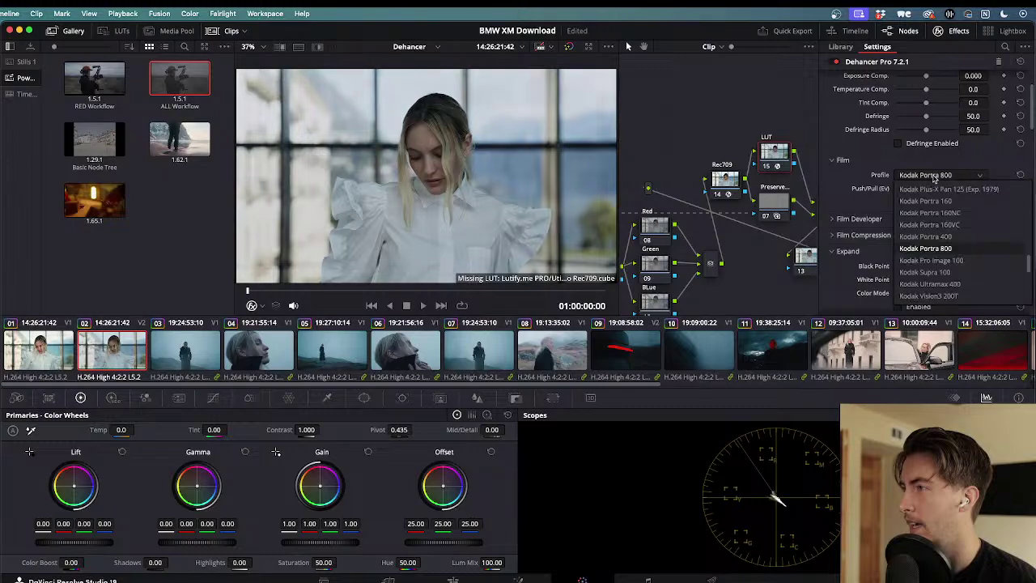
click(932, 273)
click(929, 173)
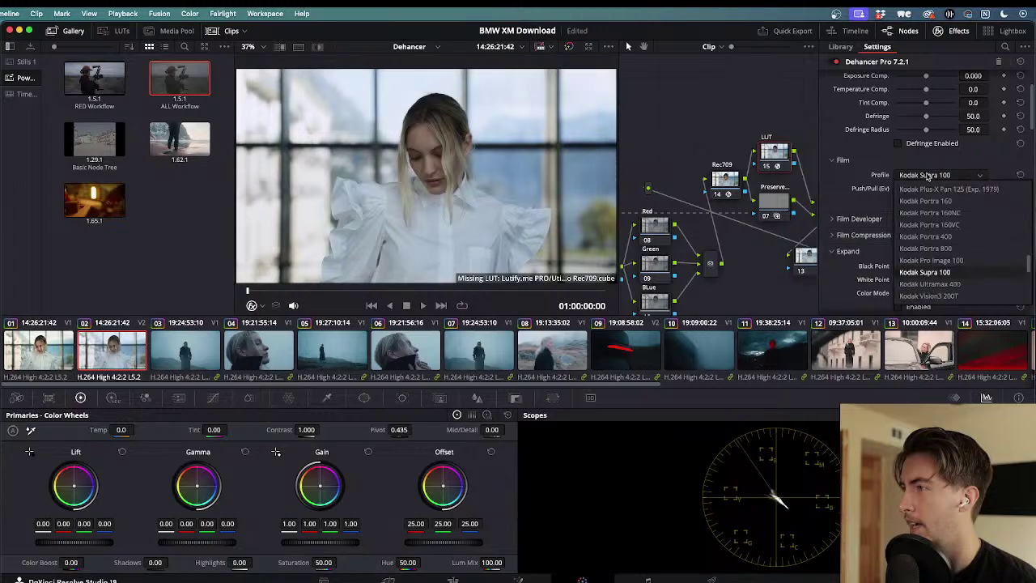
click(932, 273)
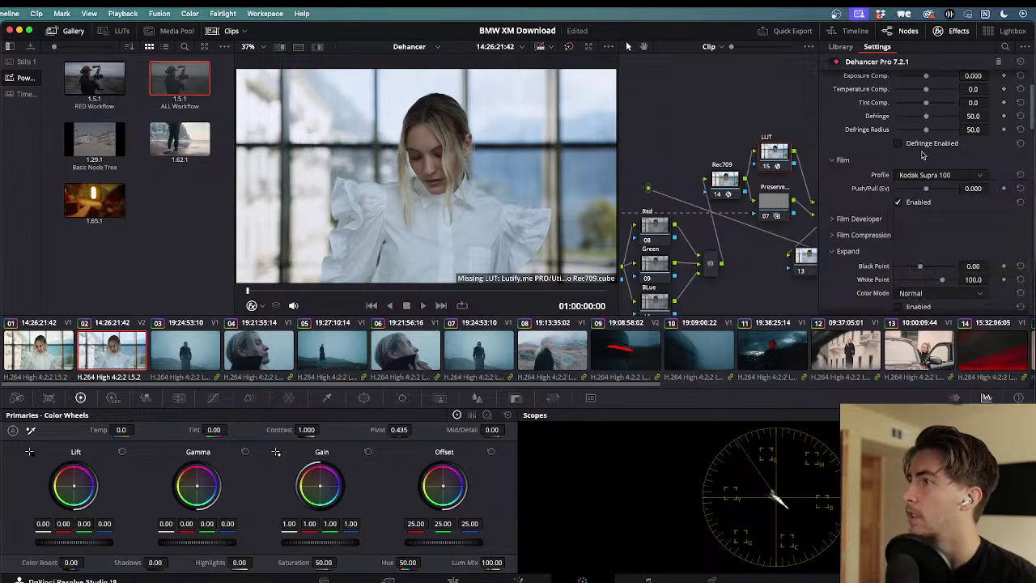
- Set the film Push/Pull to -0.092 and enable Expand with black point 1.10 and white point 98.5
mouse_move(926, 188)
mouse_down()
mouse_move(951, 190)
mouse_move(885, 187)
mouse_move(933, 188)
mouse_up()
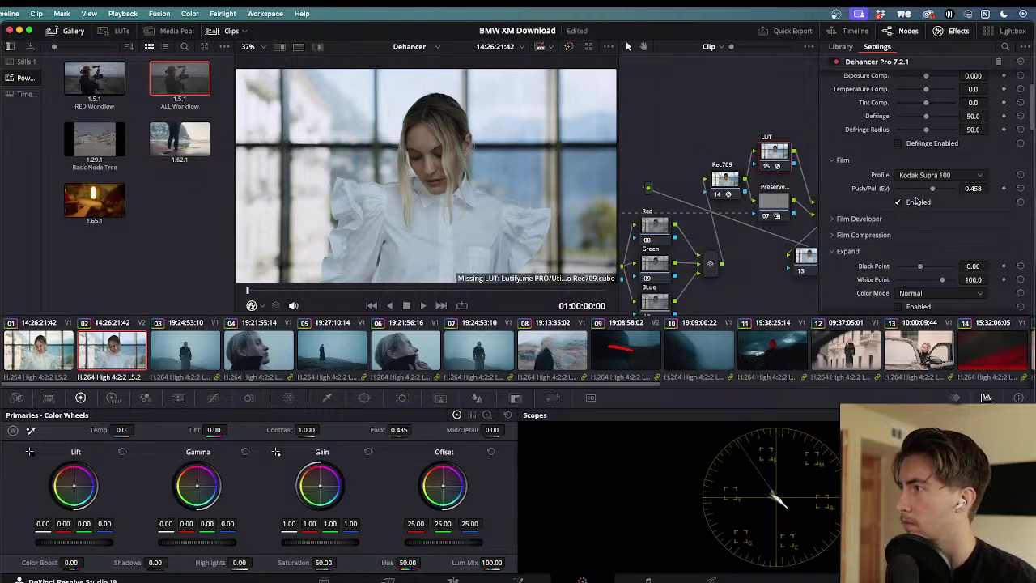
drag(931, 189, 926, 190)
scroll(905, 247, down, 2)
drag(921, 217, 939, 231)
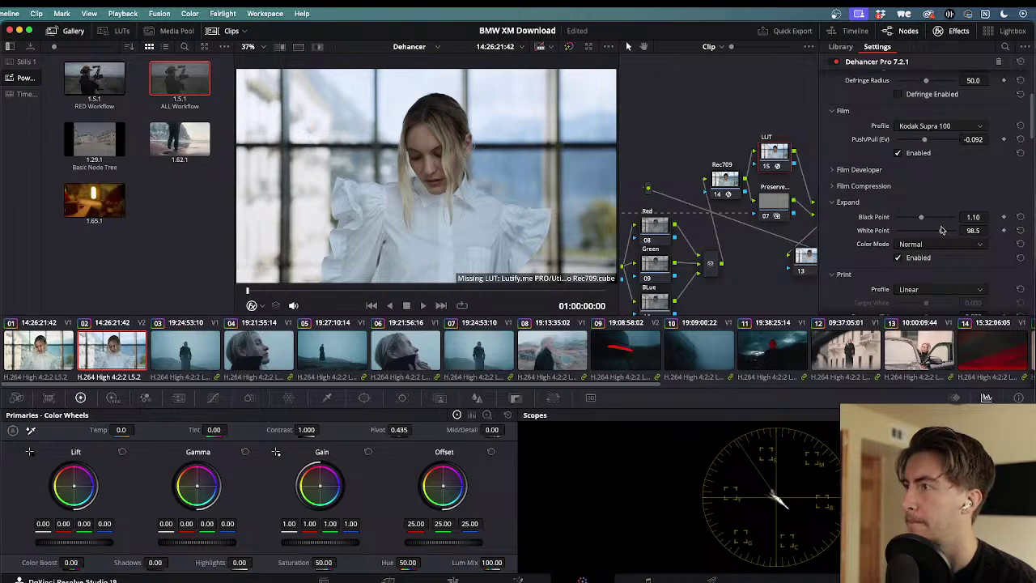
- Enable Dehancer's Print stage with the Kodak Endura Glossy Paper profile
scroll(921, 278, down, 5)
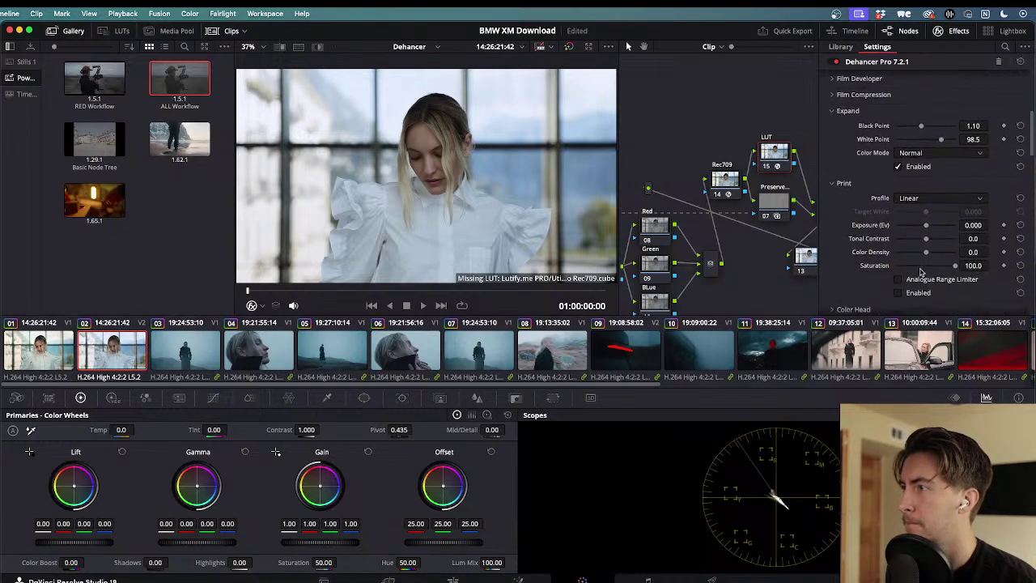
click(922, 202)
click(931, 246)
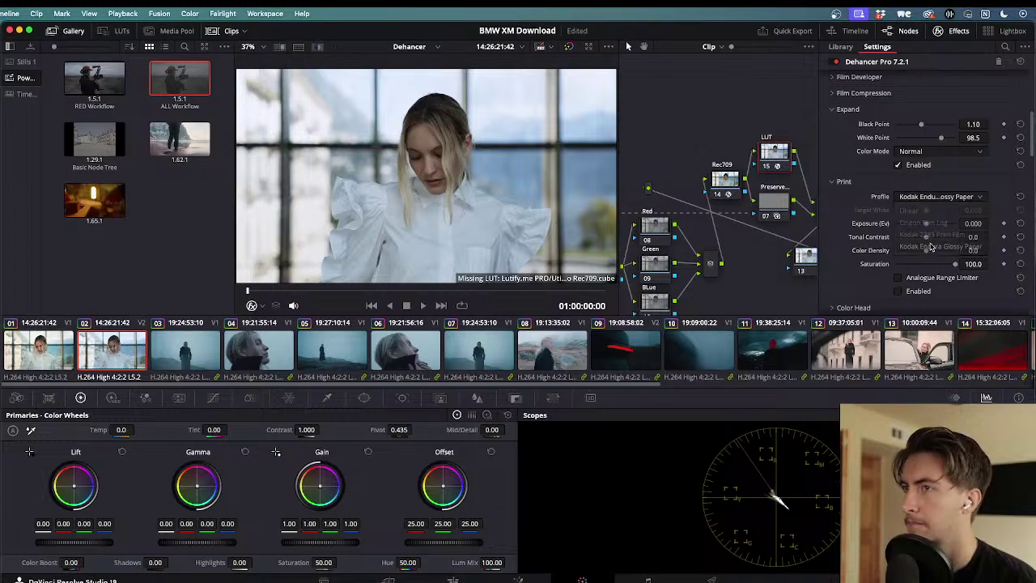
click(899, 292)
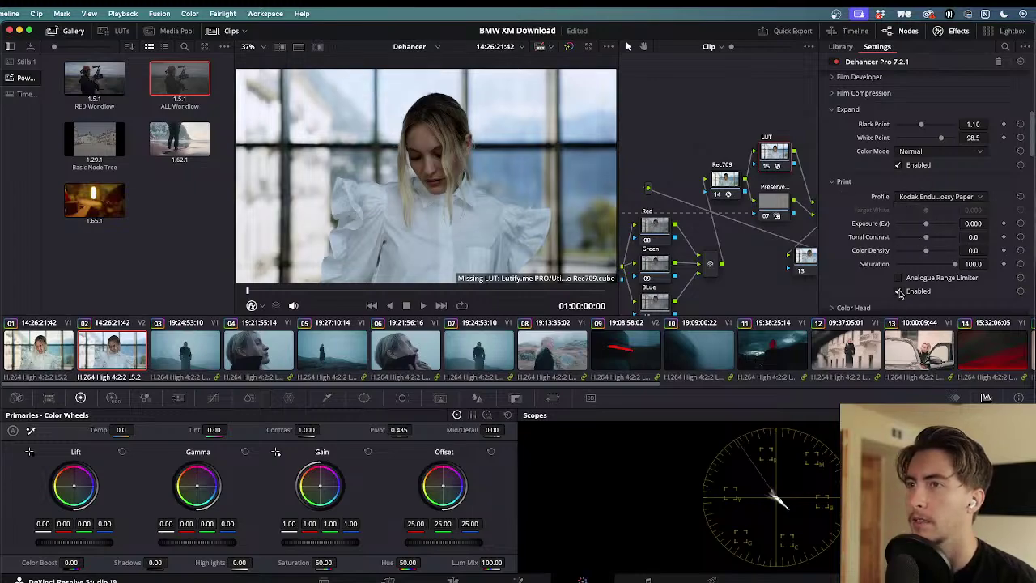
- Switch the Print profile to Kodak 2383 Print Film
click(936, 198)
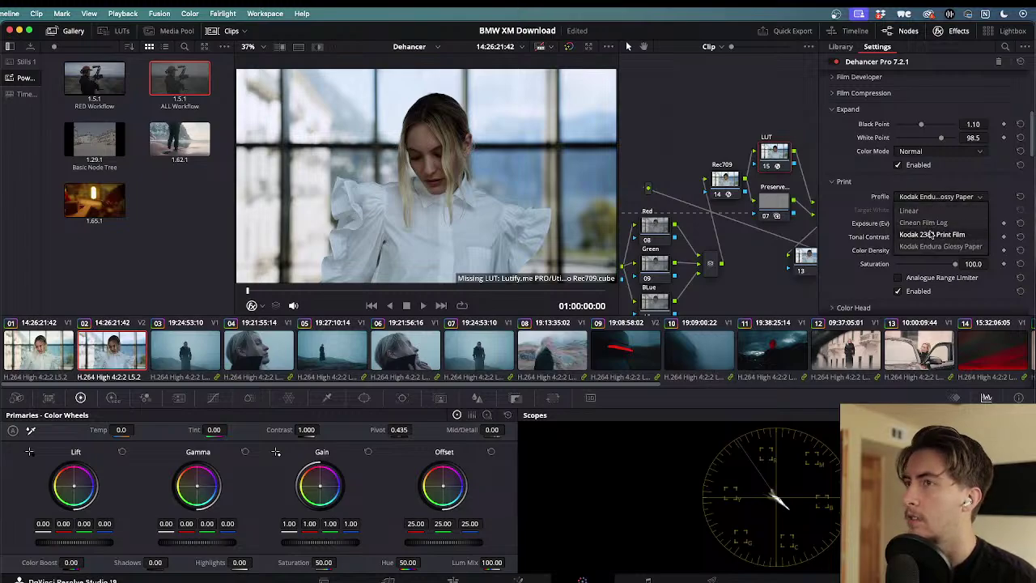
click(933, 234)
click(936, 195)
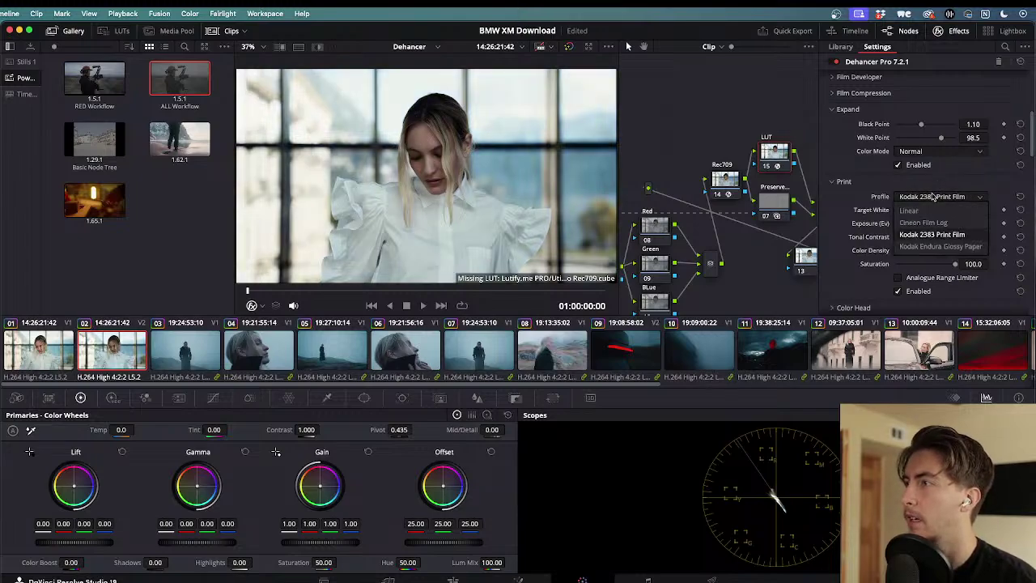
click(932, 234)
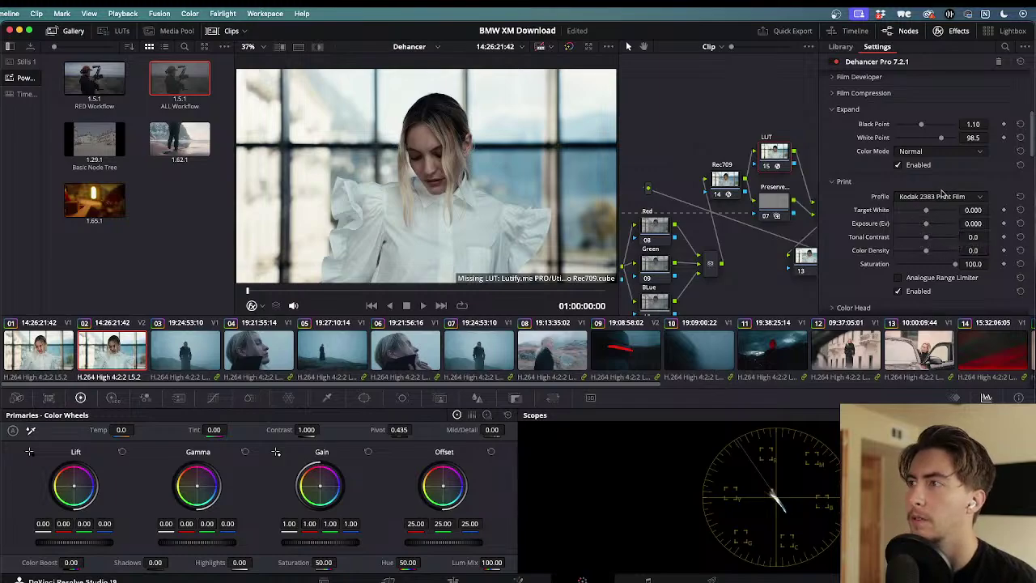
- Review the Dehancer stages and try a slight change to the Expand white point
scroll(870, 193, up, 5)
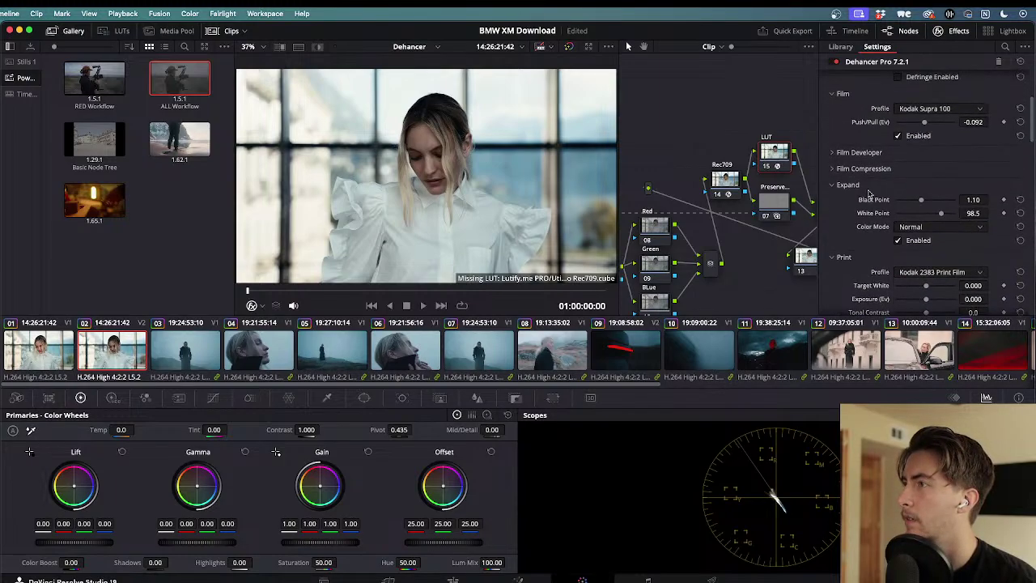
scroll(870, 193, down, 6)
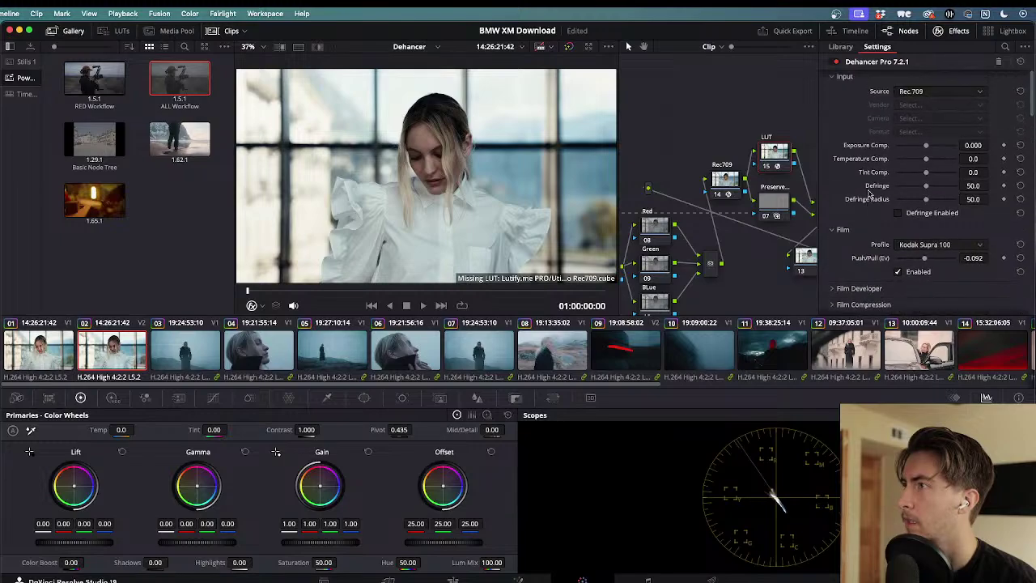
scroll(870, 193, up, 2)
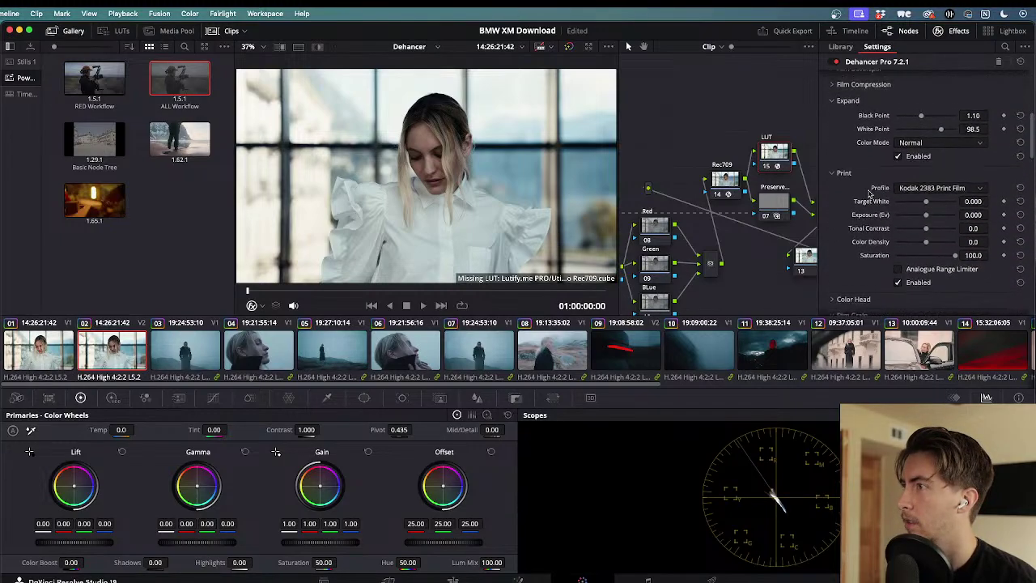
scroll(869, 192, up, 2)
mouse_move(943, 186)
mouse_down()
mouse_move(932, 188)
mouse_move(940, 187)
mouse_up()
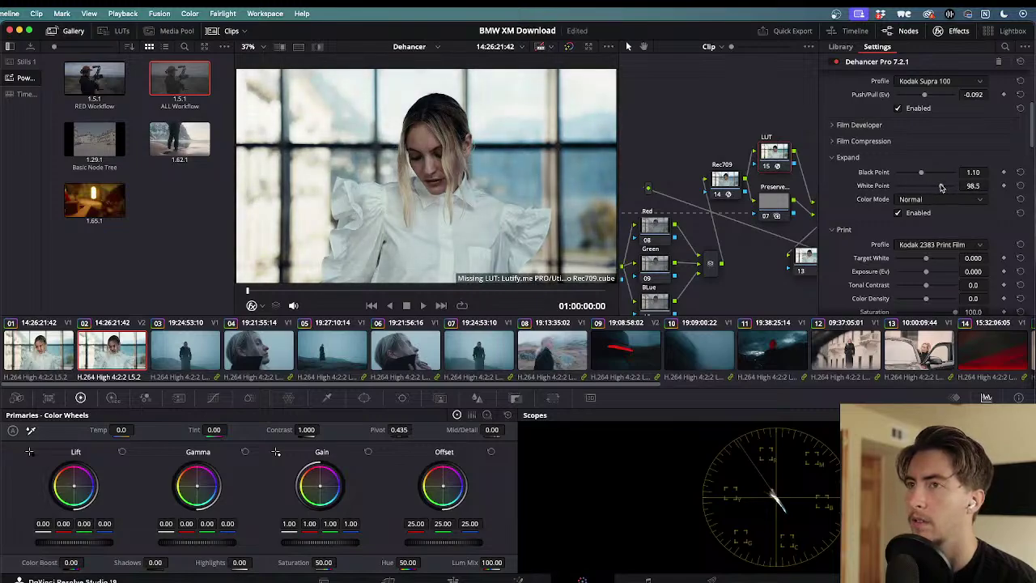
- Raise the Primaries node's Color Boost to 9.00
scroll(668, 129, left, 5)
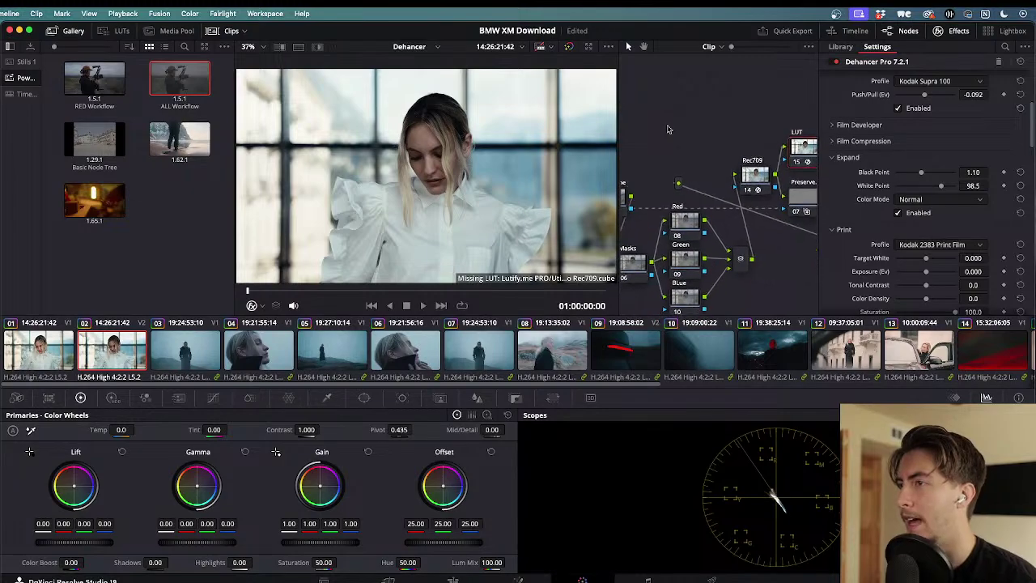
scroll(668, 129, left, 10)
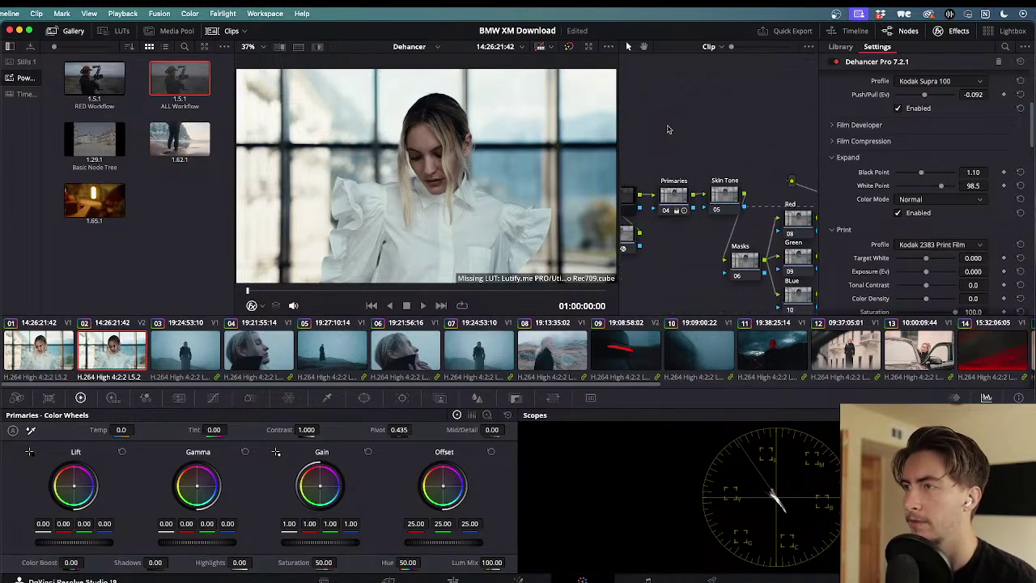
click(689, 200)
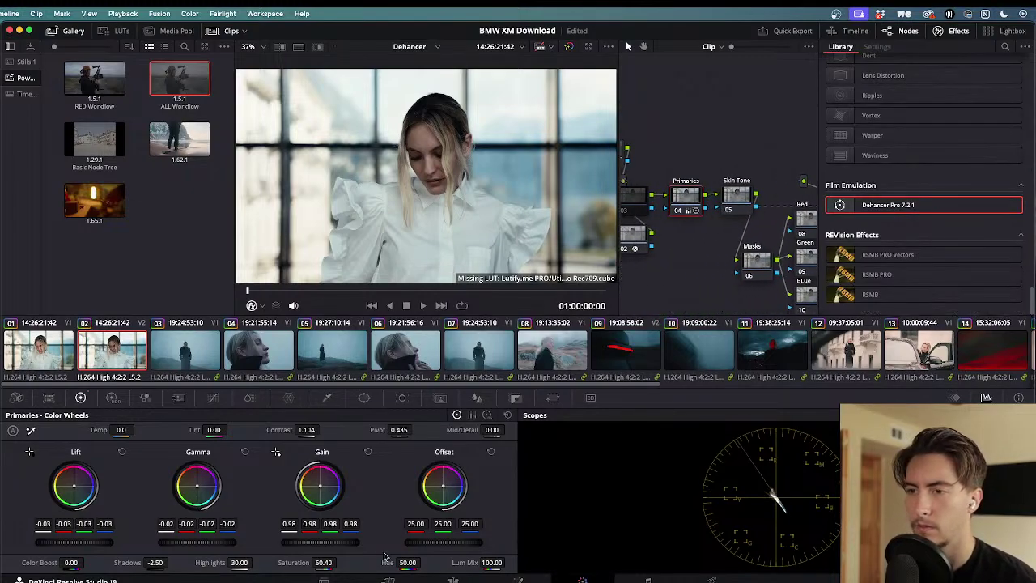
mouse_move(71, 562)
mouse_down()
mouse_move(91, 563)
mouse_move(78, 562)
mouse_up()
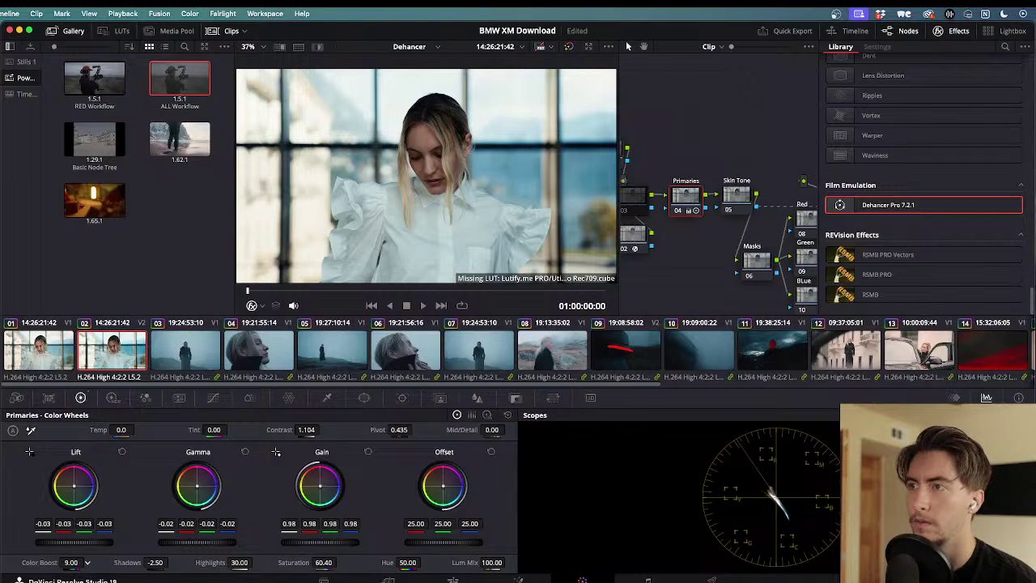
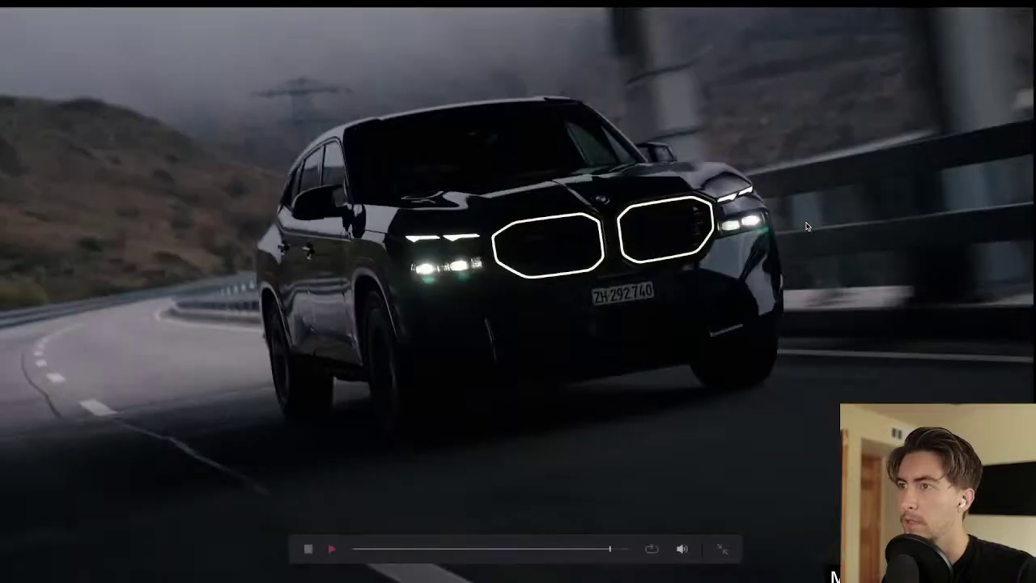
- Exit the full-screen preview and park the woman's clip at timecode 01:00:01:03 where she faces the camera
key(Escape)
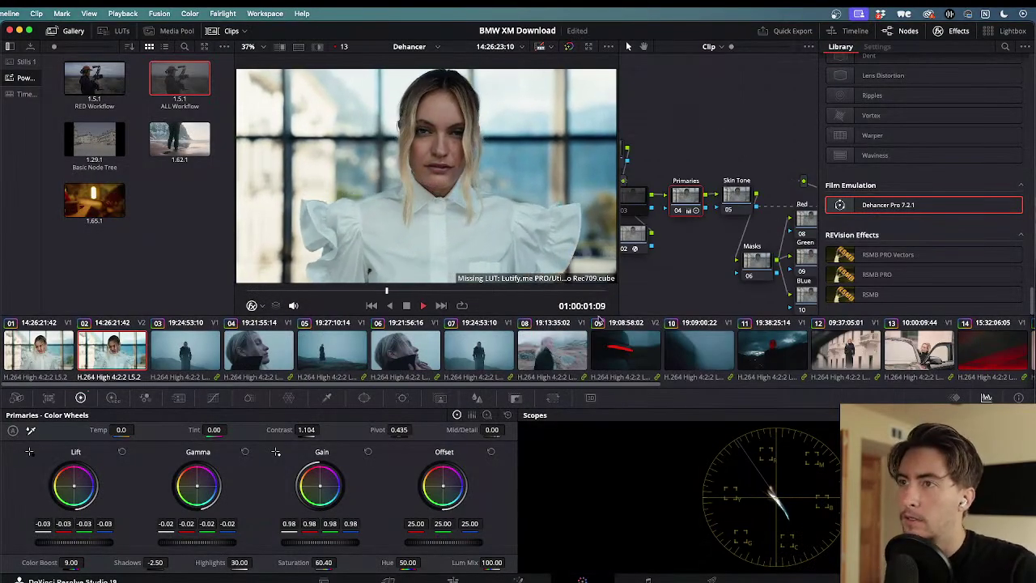
click(420, 299)
key(j)
key(k)
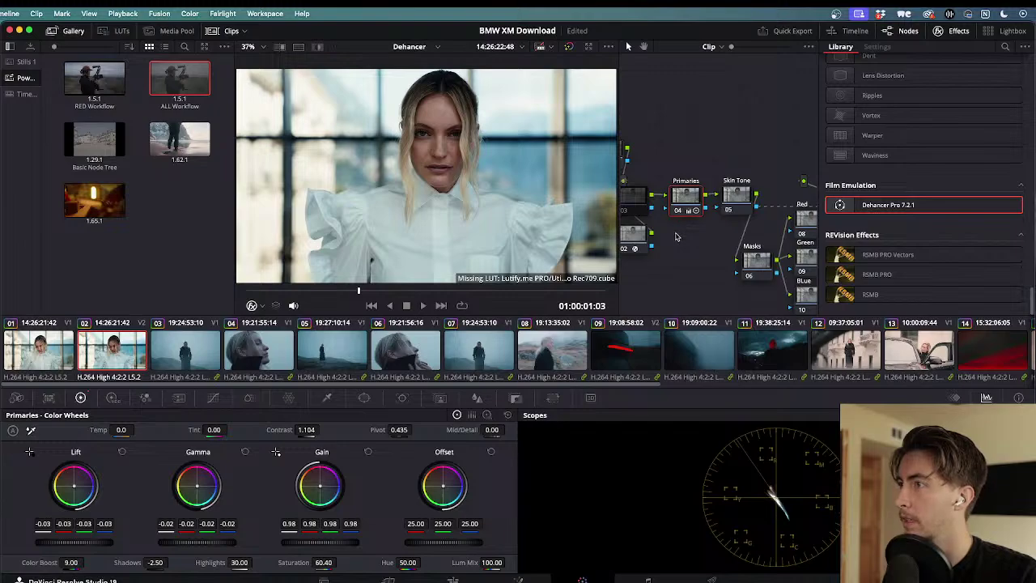
scroll(681, 204, right, 4)
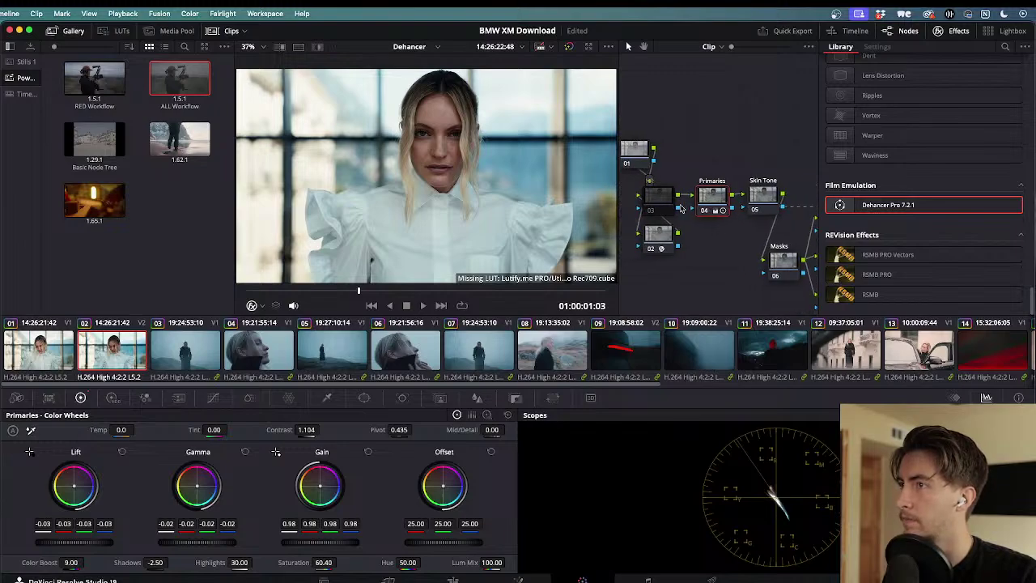
- In the LUT node's Dehancer Pro settings, raise the Expand White Point to 114.2 and the Black Point to 2.03
scroll(681, 208, right, 12)
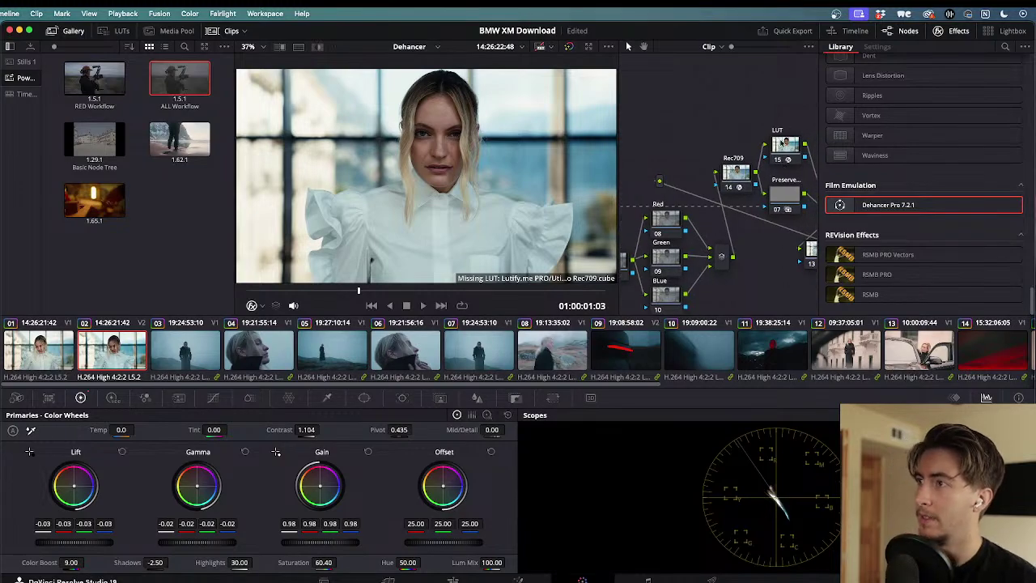
click(782, 143)
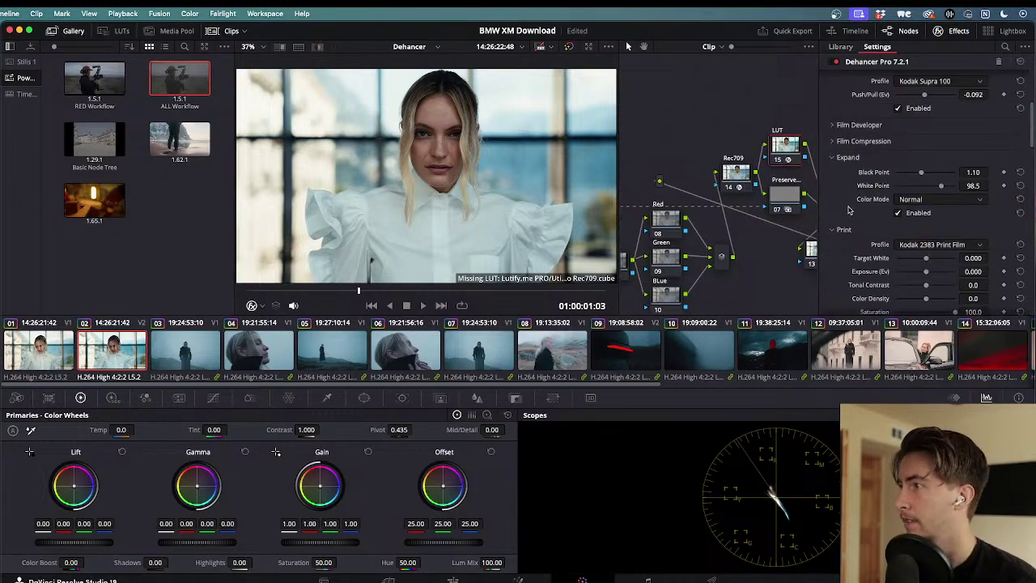
scroll(848, 210, down, 1)
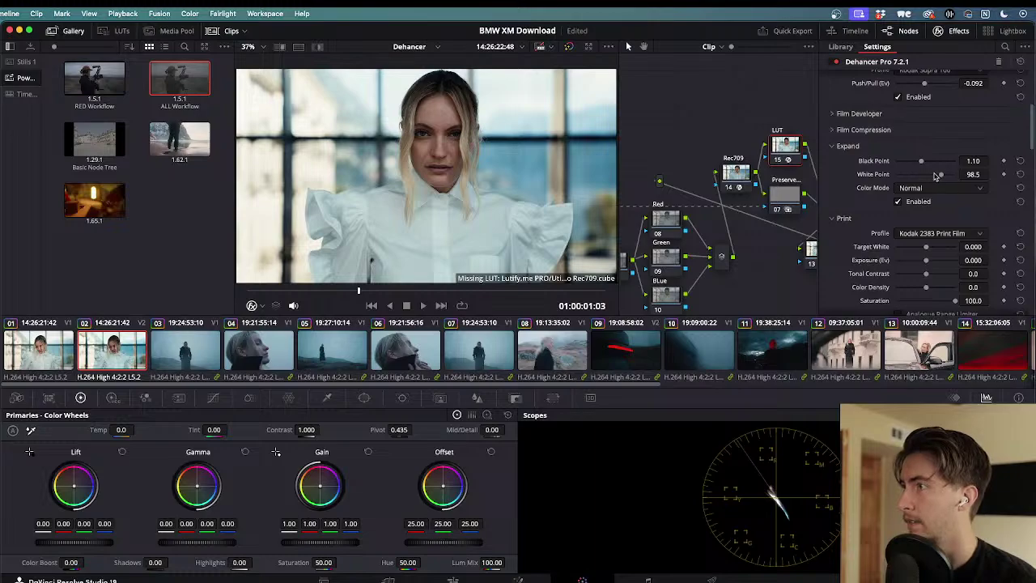
drag(941, 177, 953, 177)
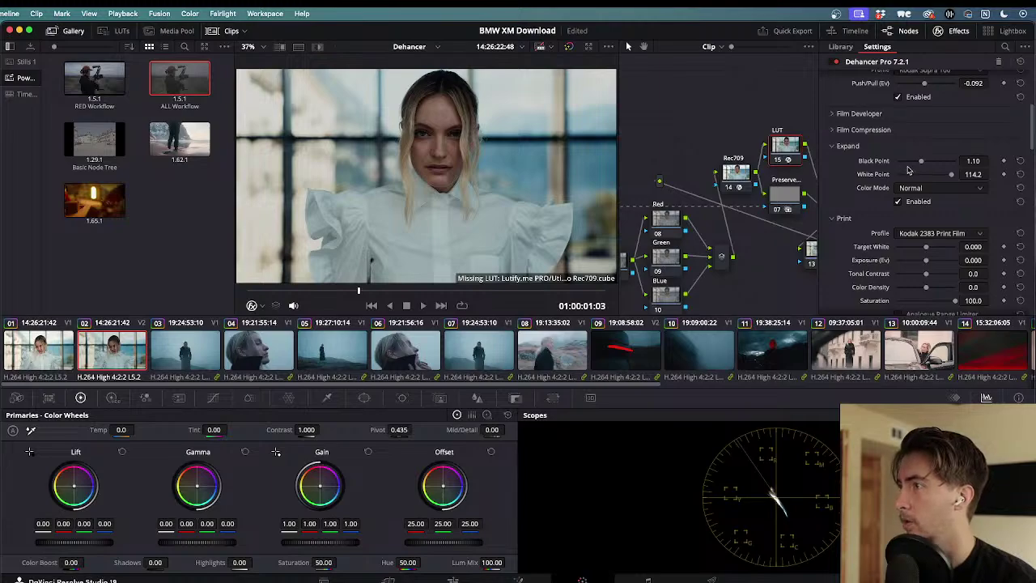
drag(921, 164, 923, 164)
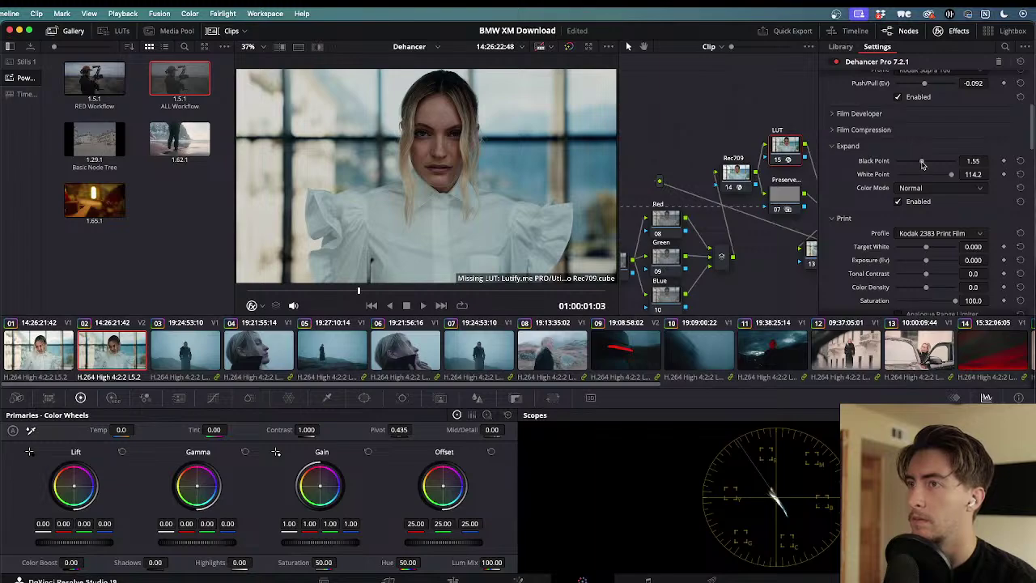
drag(922, 164, 923, 164)
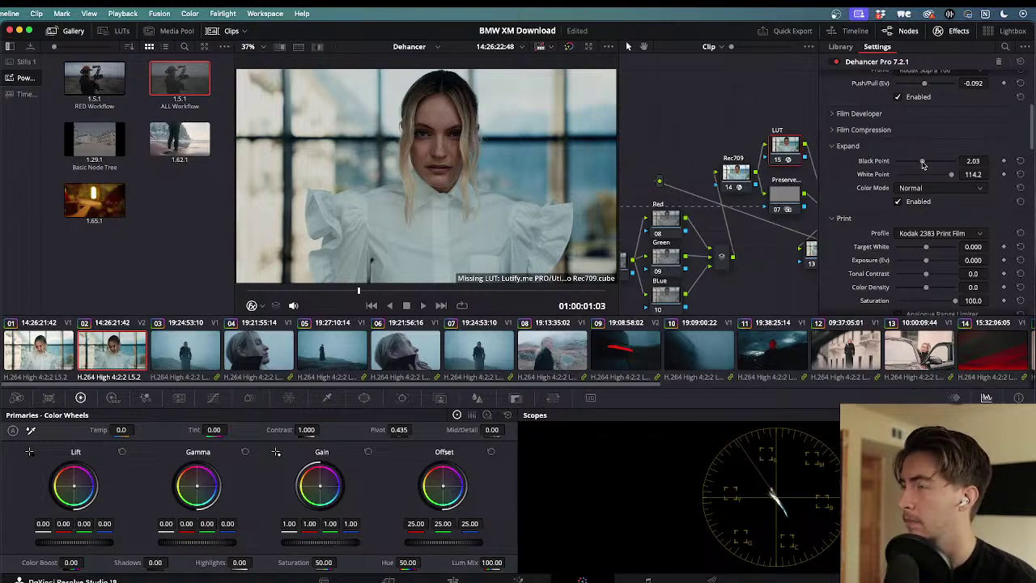
- Set the Dehancer Film Push/Pull to about -0.128 Ev
scroll(842, 174, down, 1)
scroll(842, 174, up, 3)
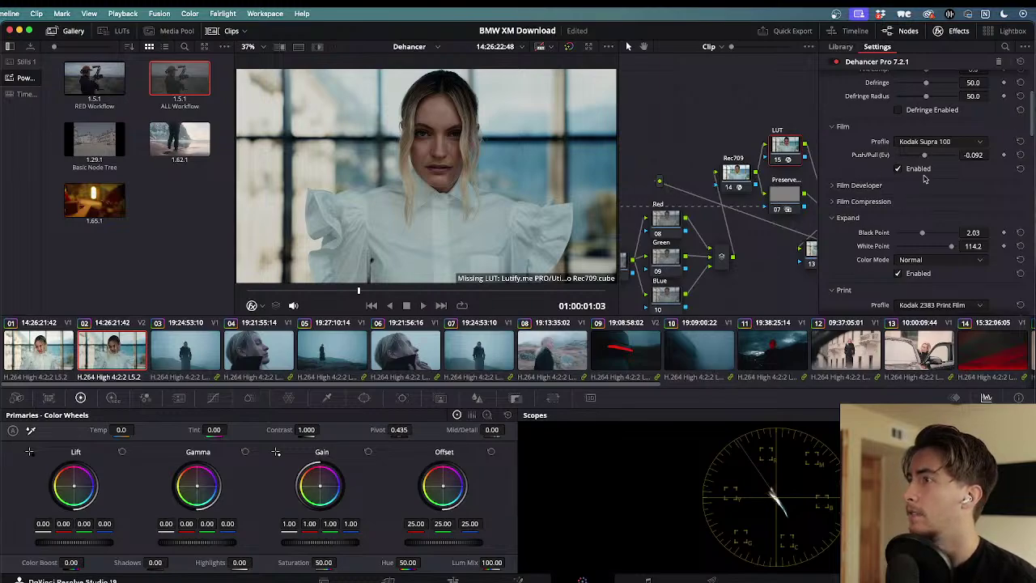
scroll(946, 184, up, 2)
mouse_move(925, 221)
mouse_down()
mouse_move(872, 213)
mouse_move(962, 222)
mouse_move(914, 219)
mouse_up()
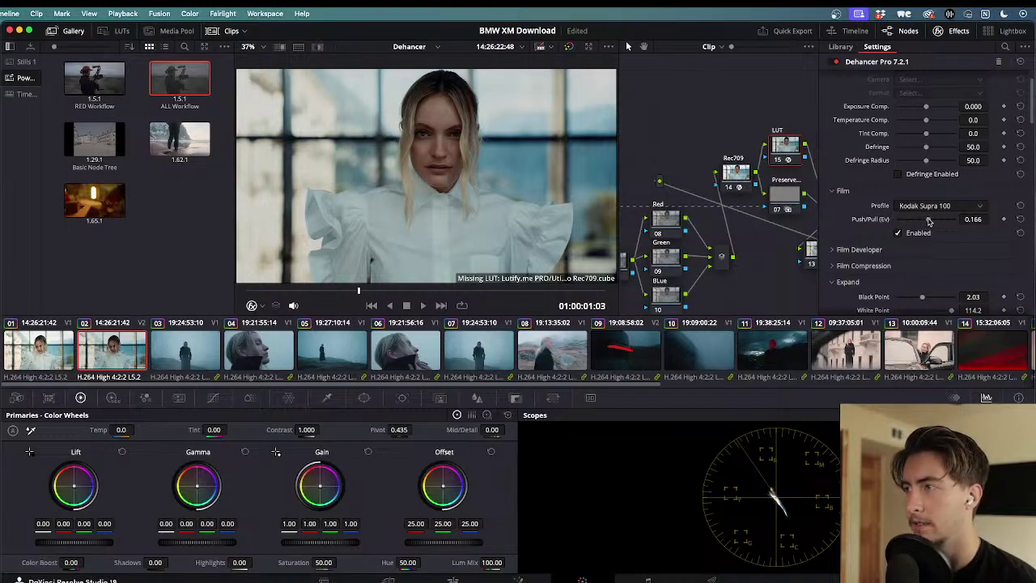
mouse_move(913, 220)
mouse_down()
mouse_move(892, 220)
mouse_move(937, 221)
mouse_move(919, 221)
mouse_up()
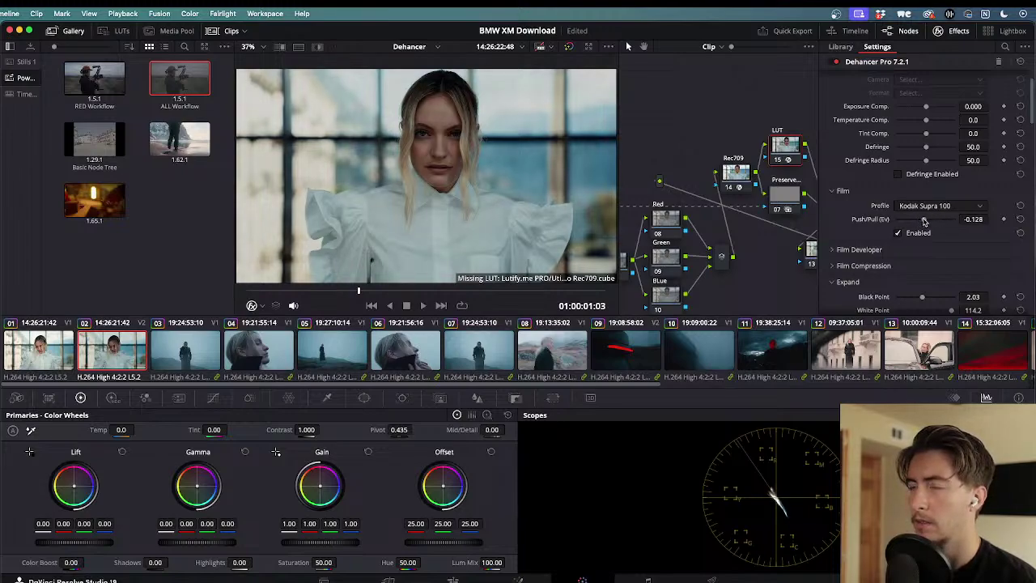
- Compare the woman's shot before and after the film emulation by repeatedly disabling and re-enabling the LUT node, leaving it enabled
scroll(942, 247, down, 3)
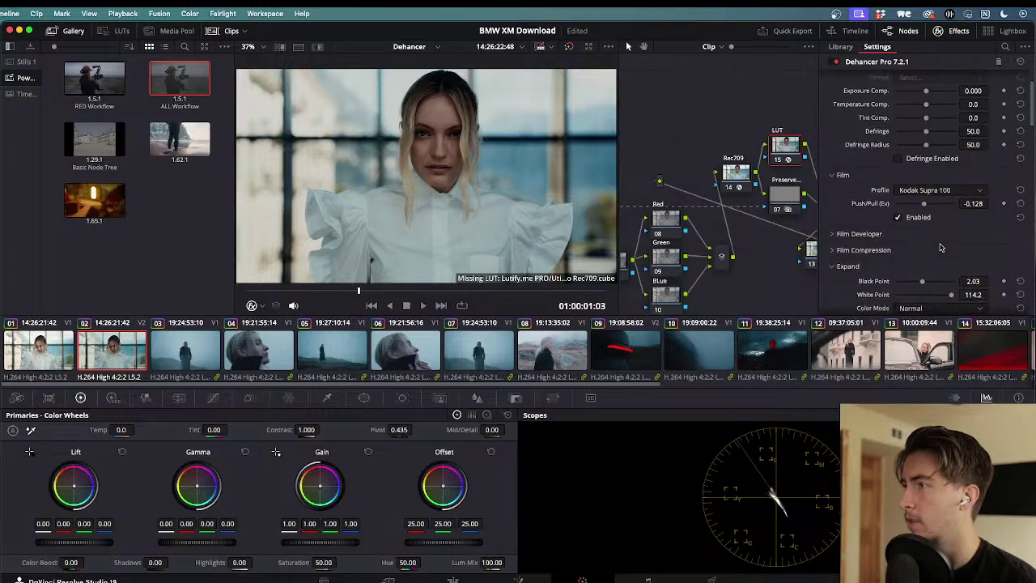
scroll(941, 247, down, 1)
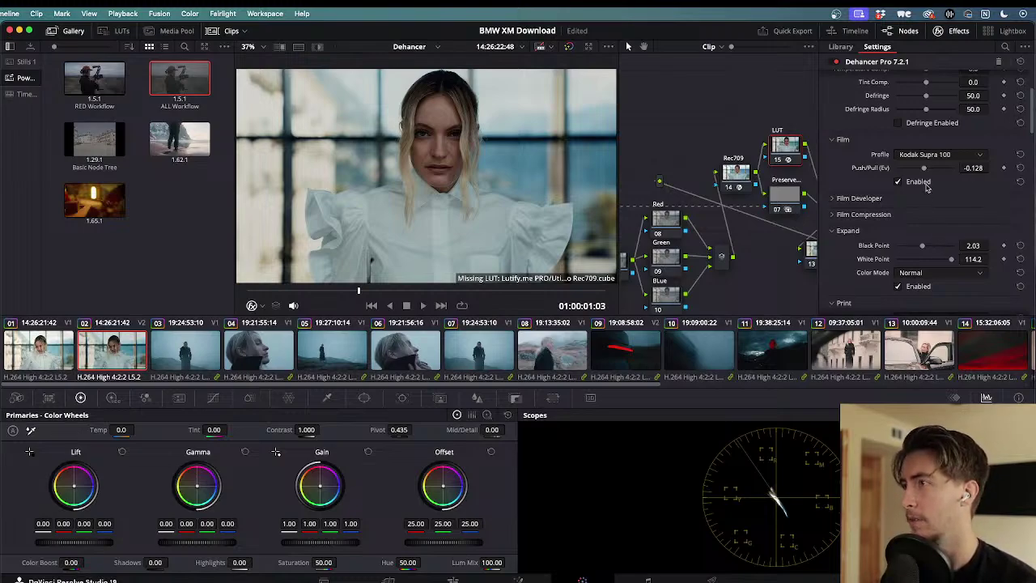
scroll(942, 211, down, 2)
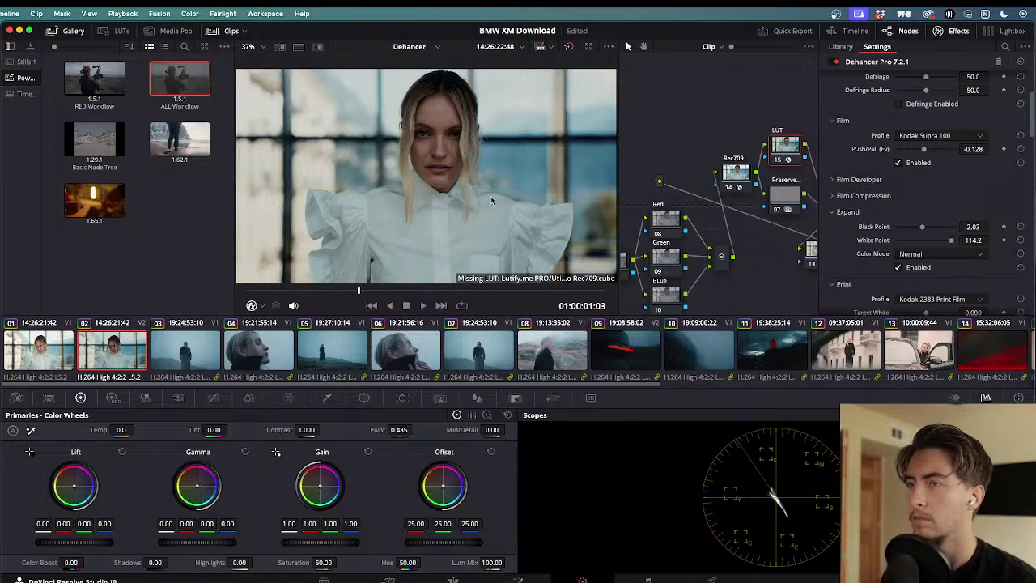
scroll(939, 187, up, 8)
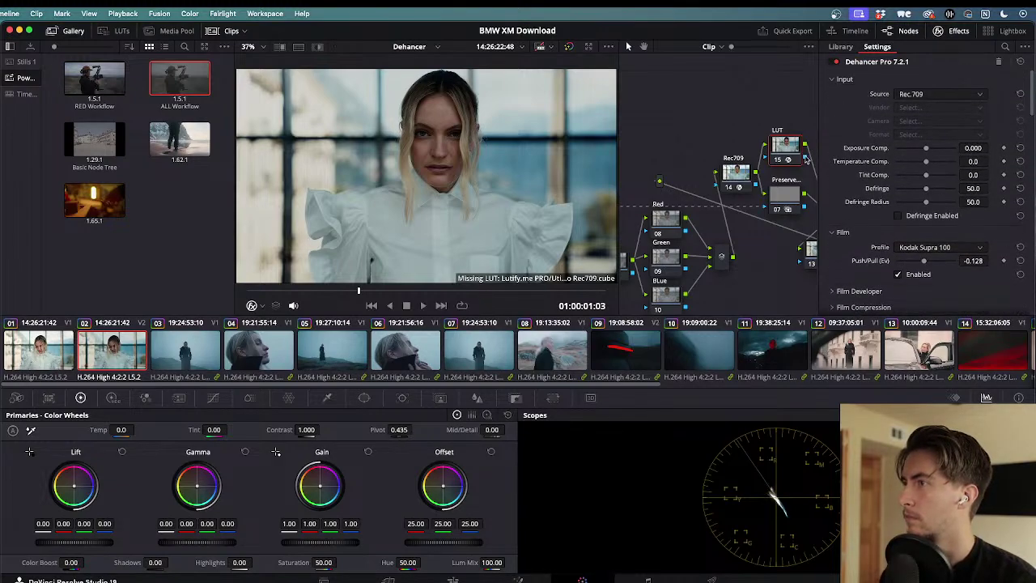
key(ctrl+d)
key(ctrl+d)
key(ctrl+d)
key(ctrl+d)
key(ctrl+d)
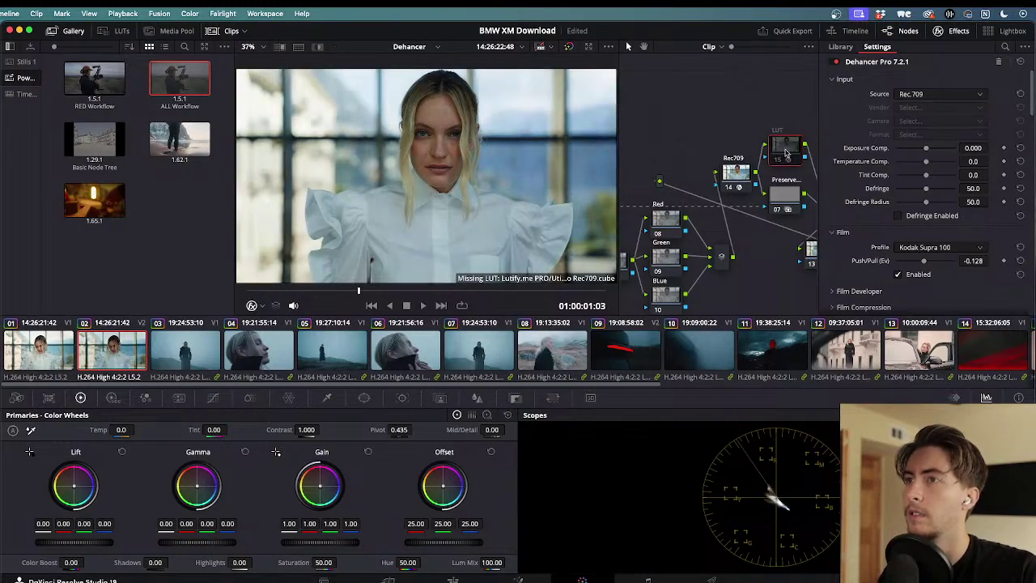
key(ctrl+d)
key(ctrl+d)
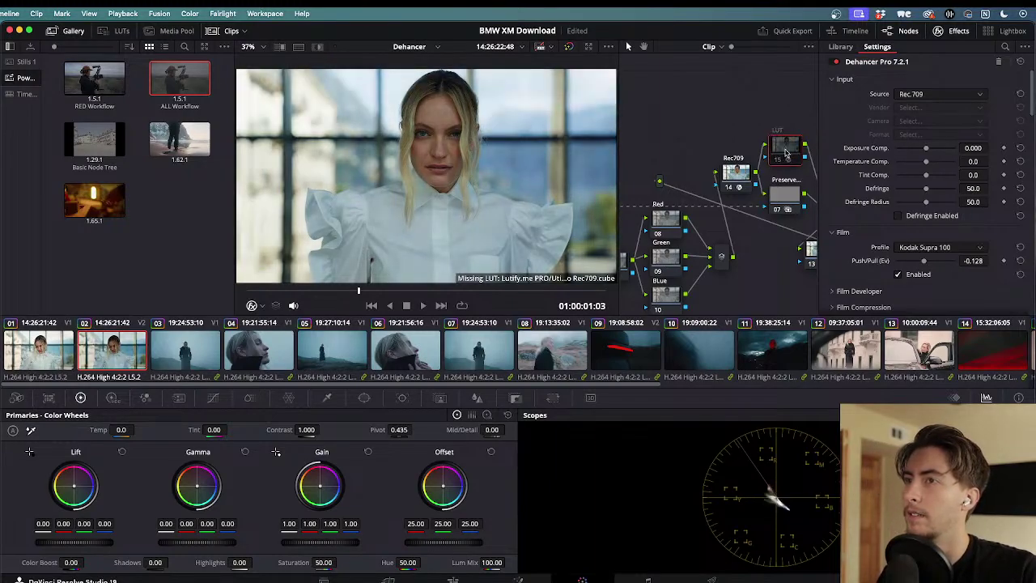
key(ctrl+d)
key(ctrl+d)
key(ctrl+d)
key(ctrl+d)
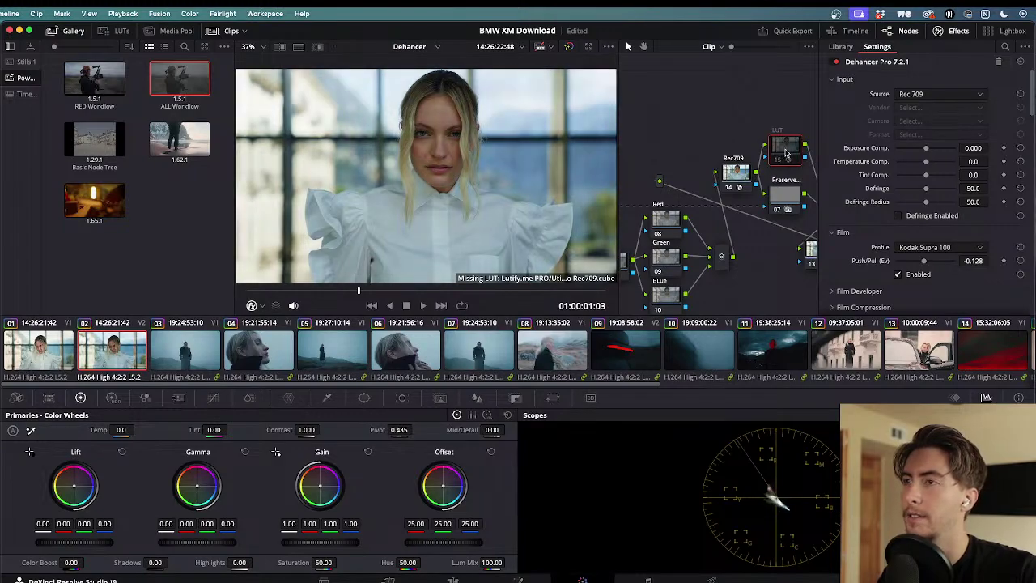
key(ctrl+d)
key(ctrl+d)
key(ctrl+d)
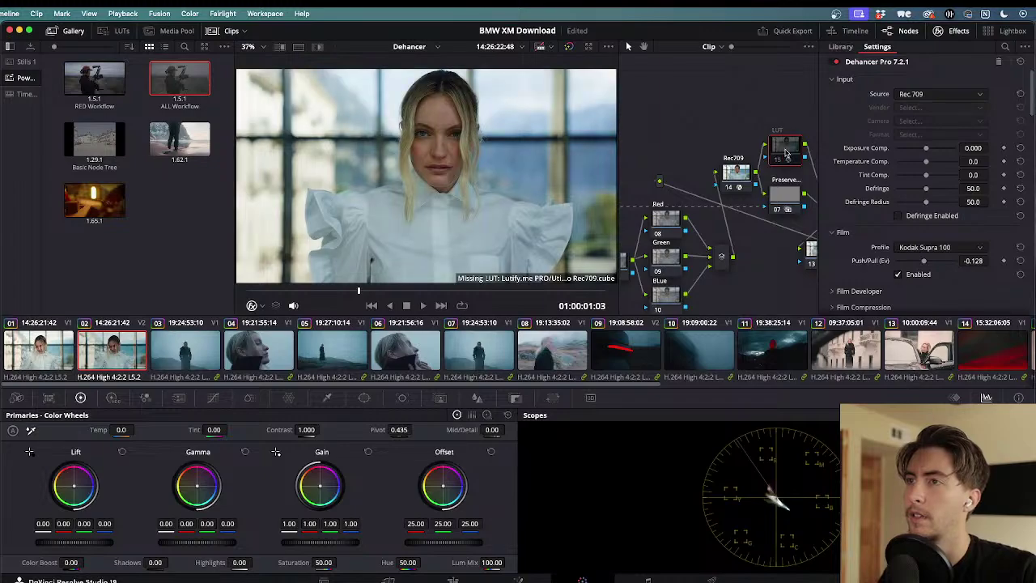
key(ctrl+d)
key(ctrl+d)
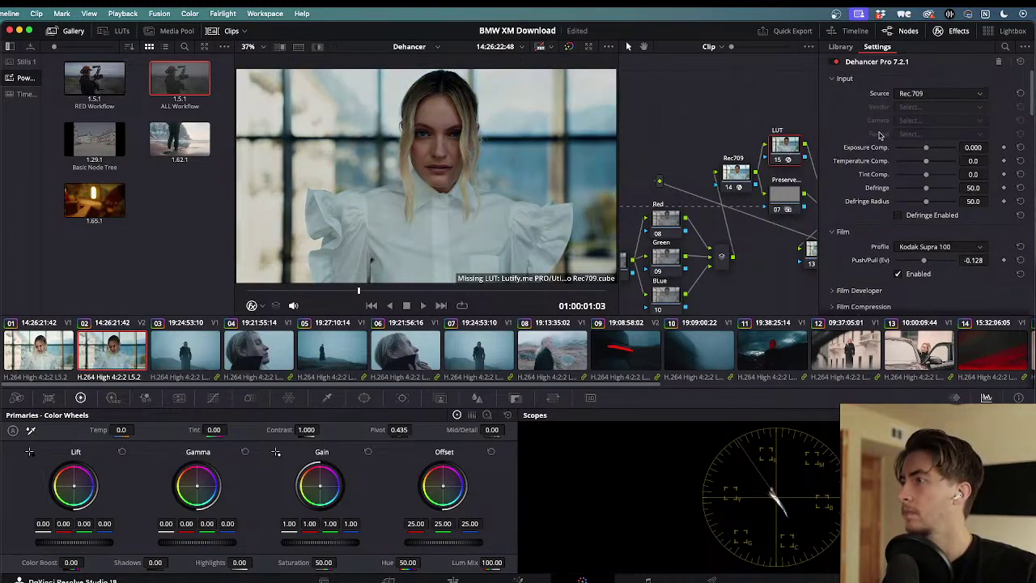
- Try the Kodak Gold 200 and Kodak Ektar 100 film profiles on the shot
scroll(891, 154, down, 3)
click(923, 196)
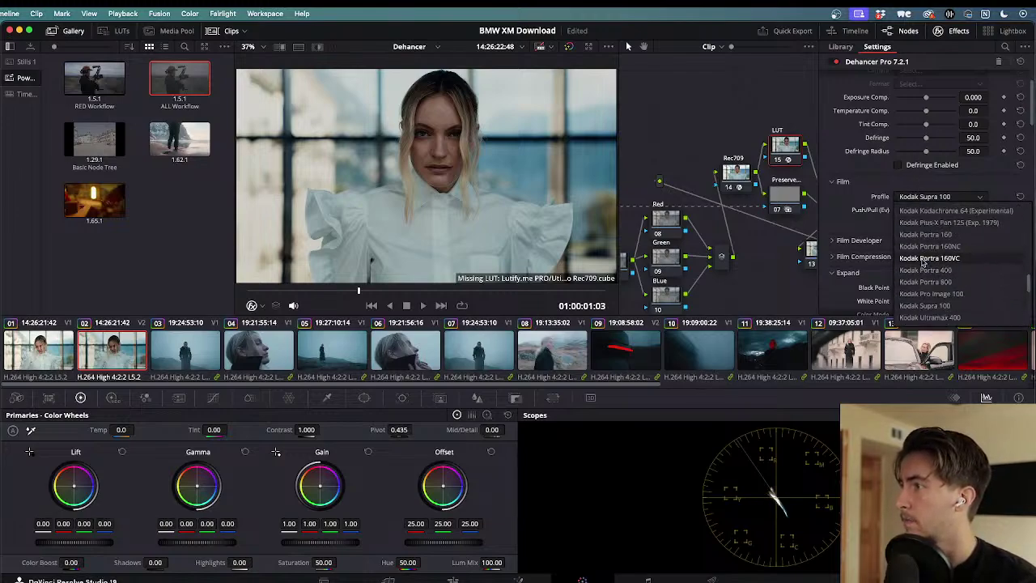
scroll(920, 243, up, 3)
click(919, 225)
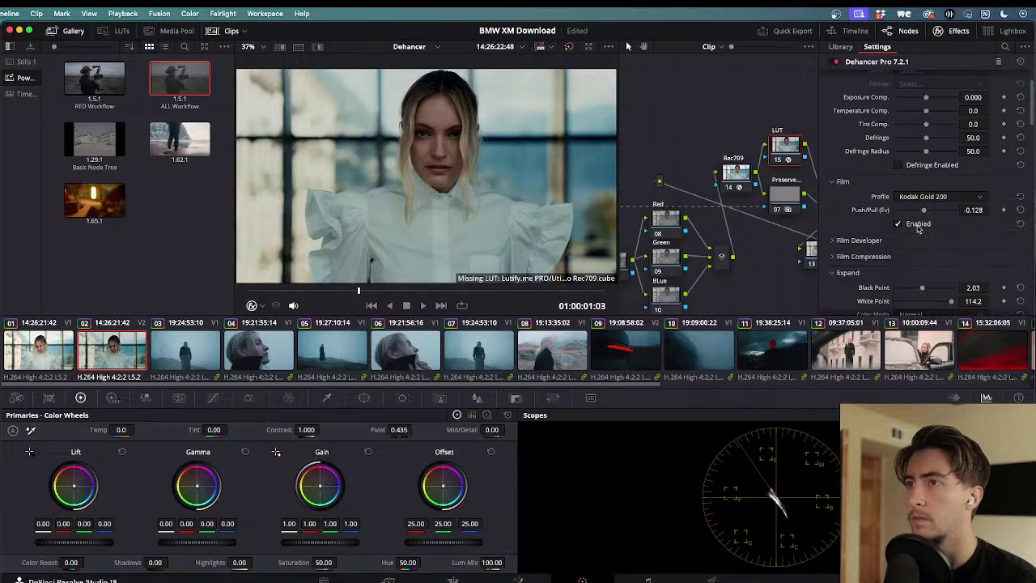
click(919, 197)
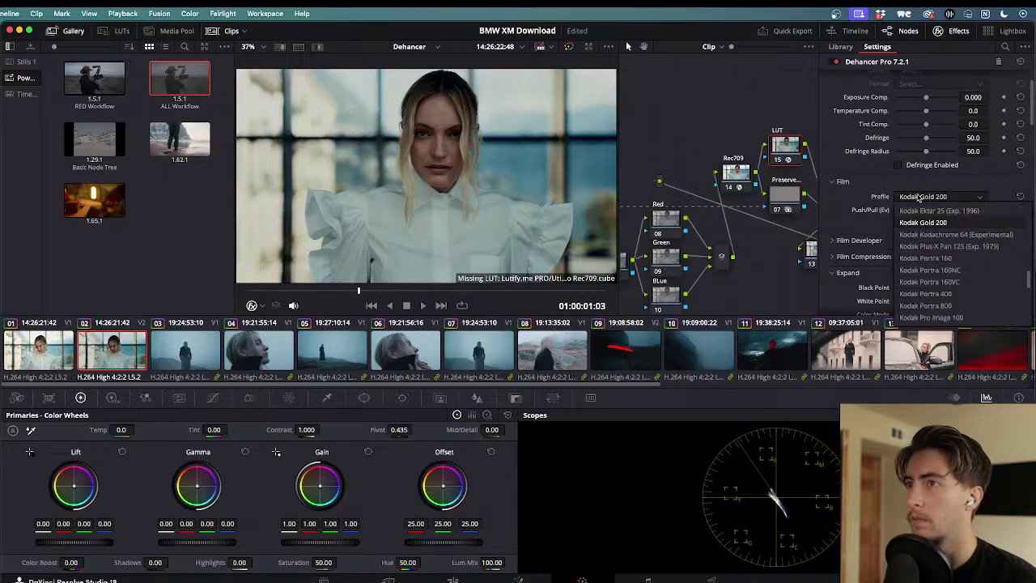
scroll(923, 225, up, 2)
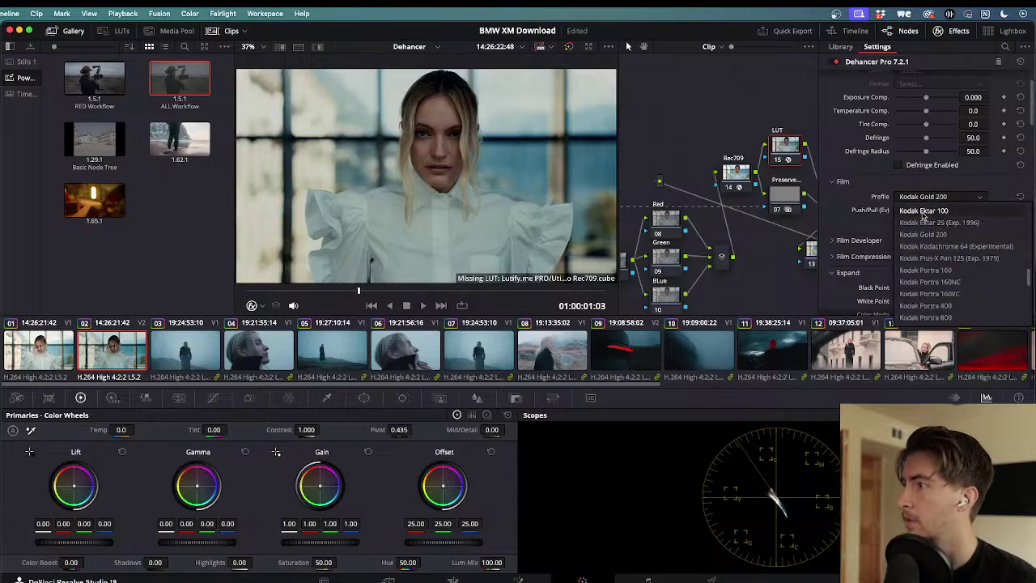
click(923, 224)
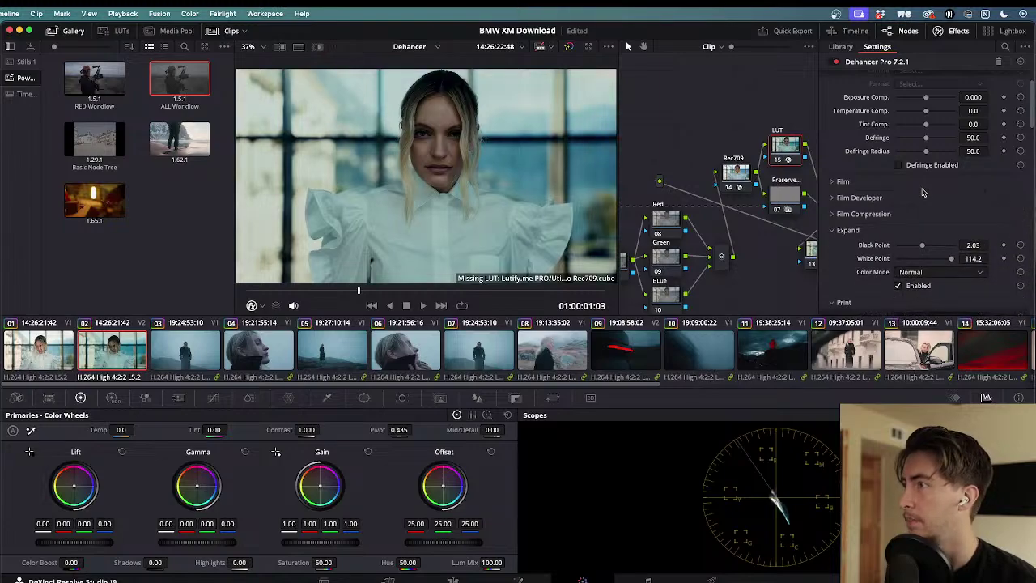
- Try the Kodak Portra 400, Kodak Portra 800 and Kodak Pro Image 100 film profiles
click(923, 196)
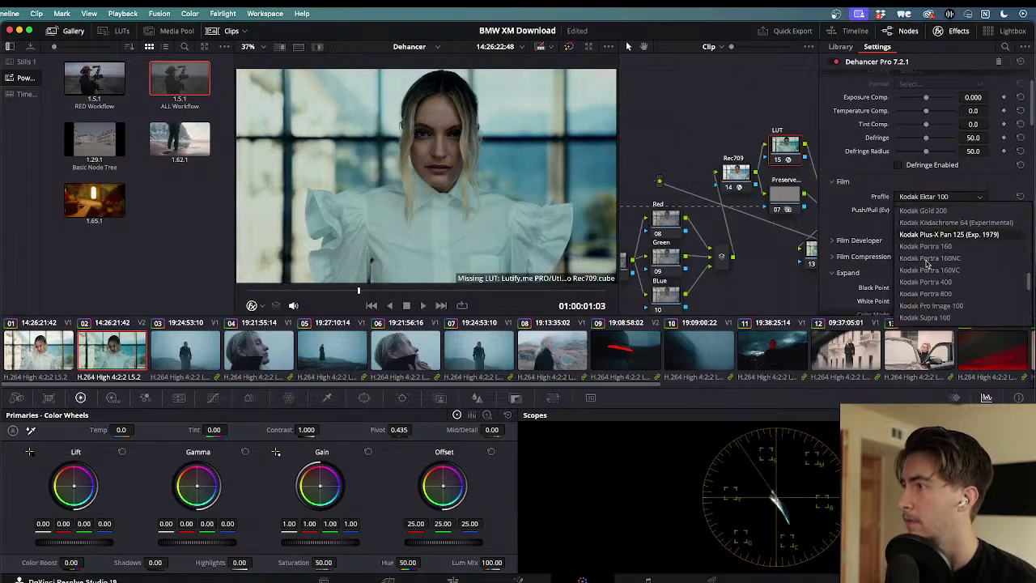
click(927, 305)
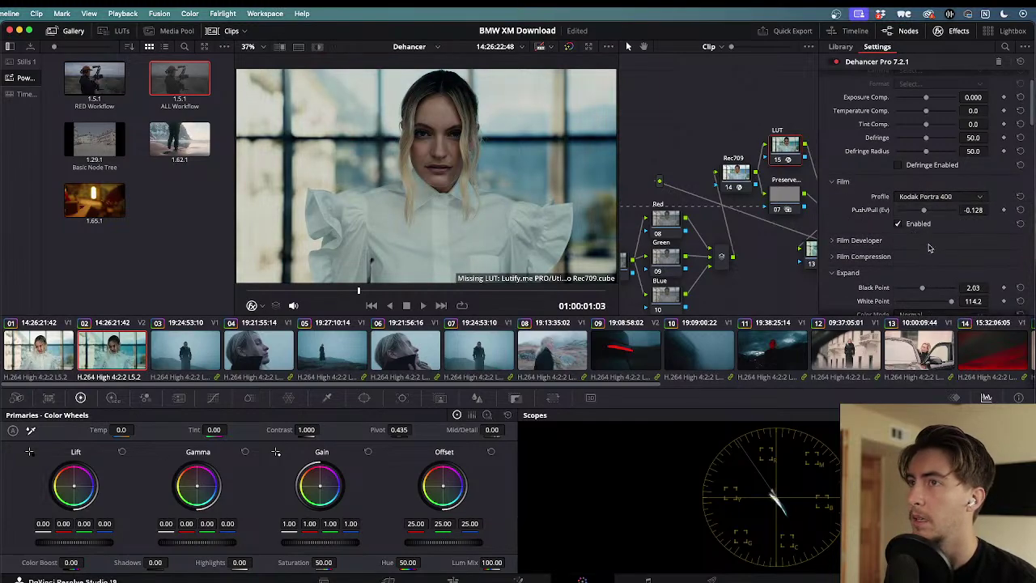
click(930, 198)
click(930, 292)
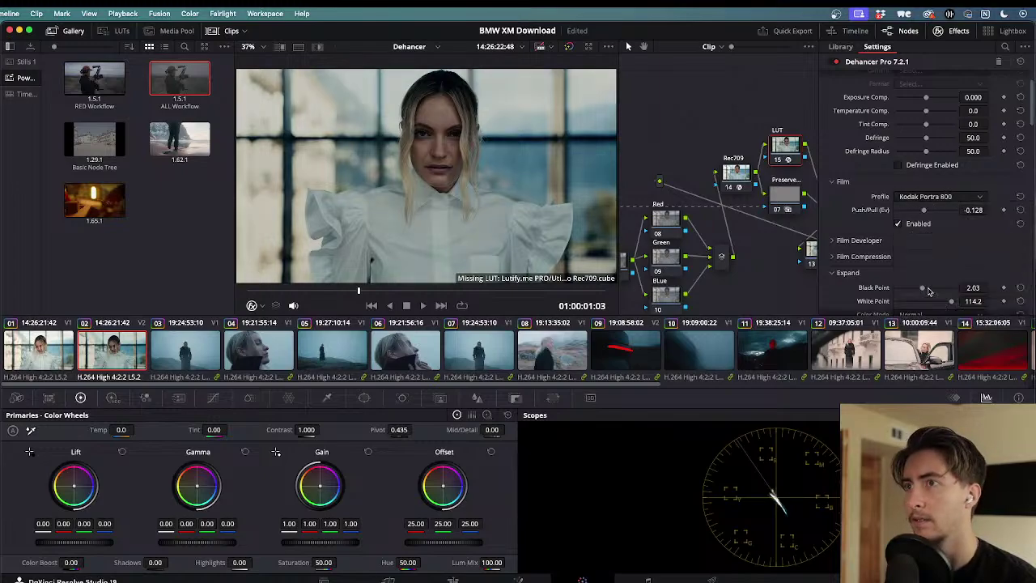
click(937, 198)
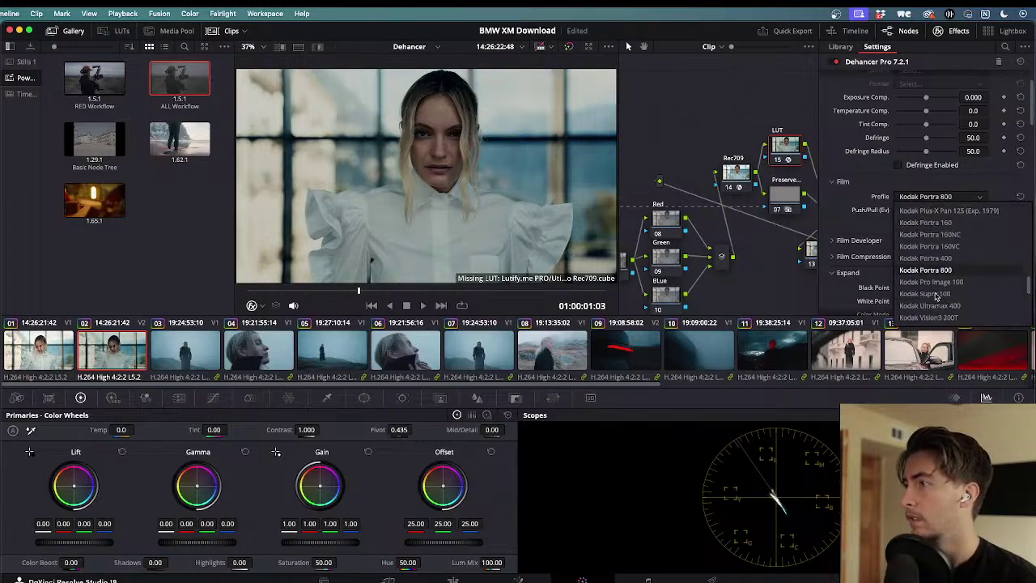
click(935, 281)
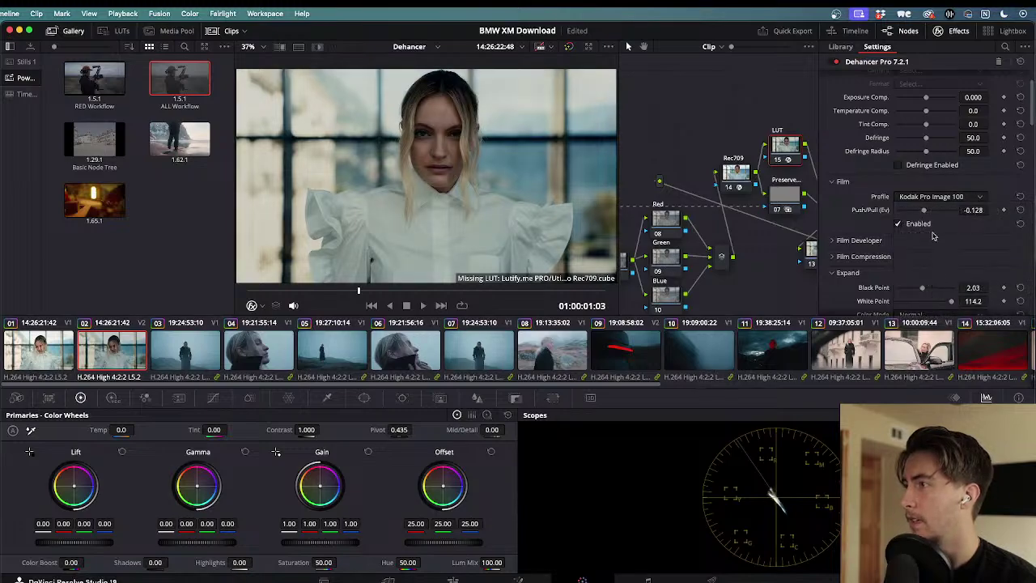
- Return the Dehancer Film profile to Kodak Supra 100
click(929, 194)
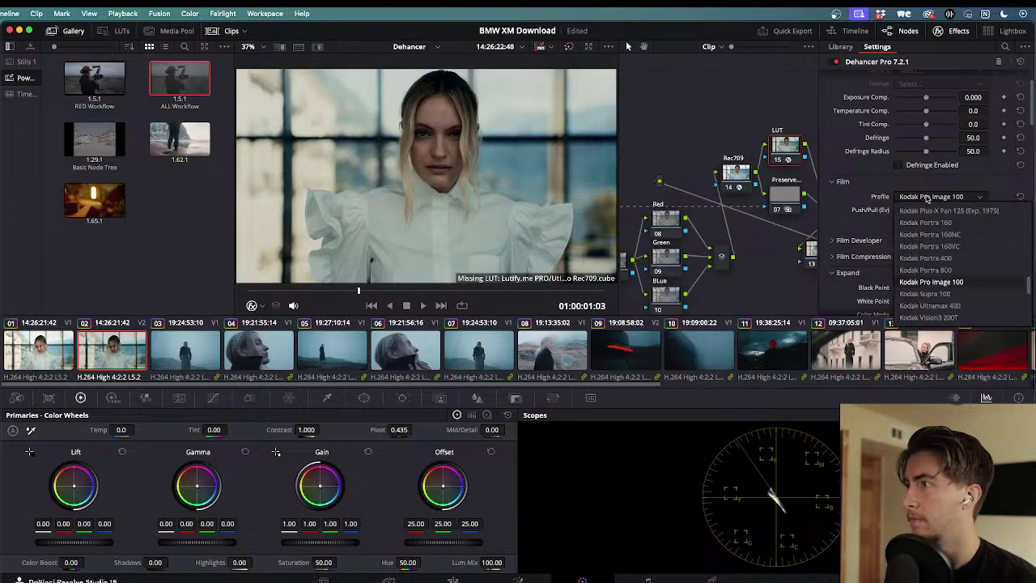
click(927, 294)
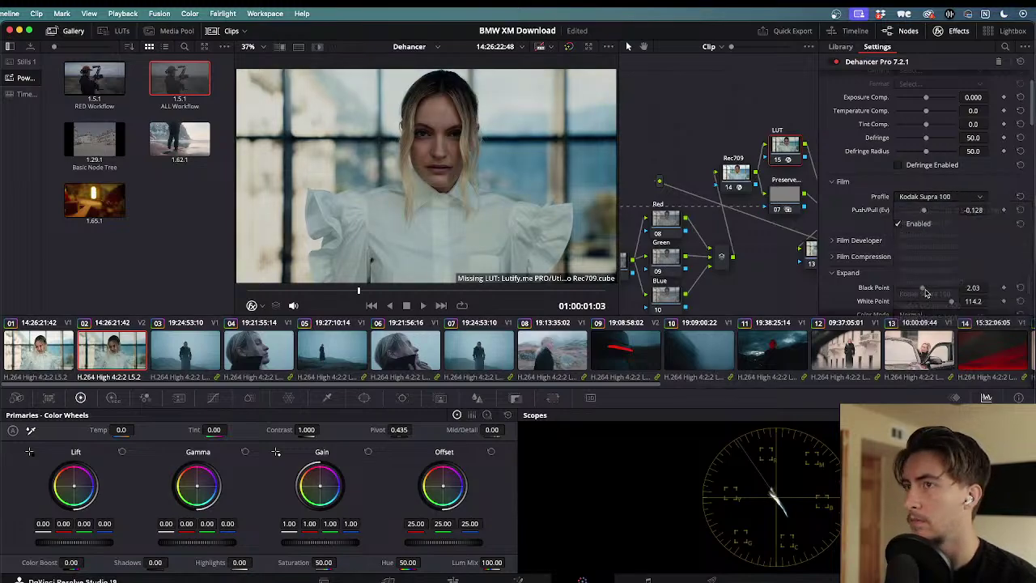
click(931, 197)
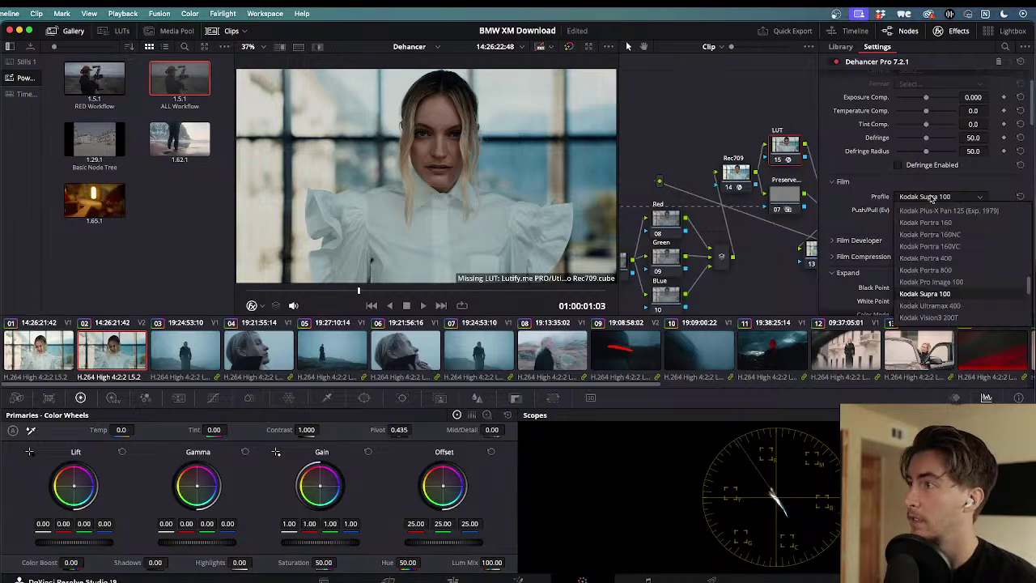
click(927, 293)
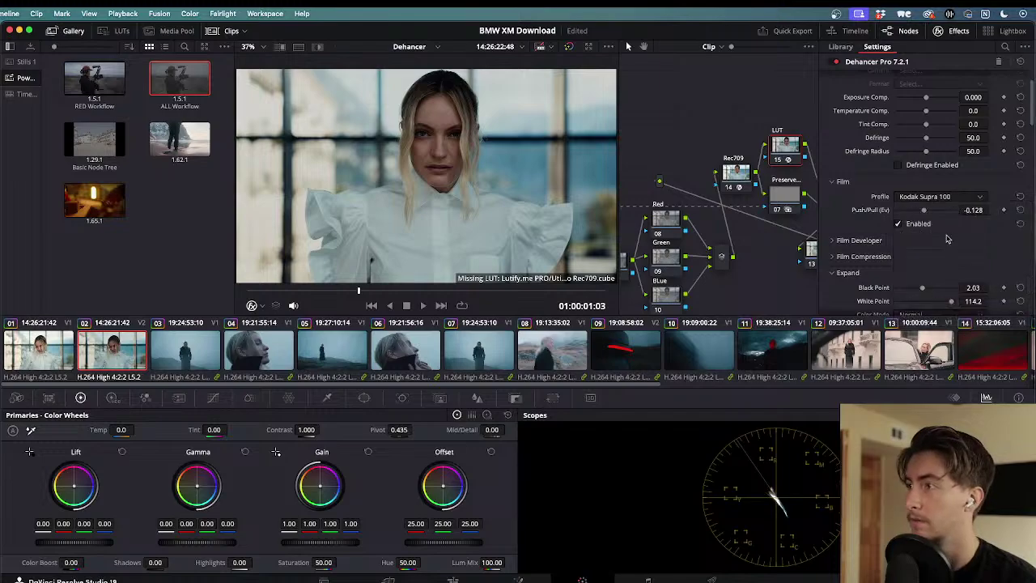
- Try the Kodak Ultramax 400 film profile on the woman's shot
click(945, 198)
click(931, 305)
click(942, 198)
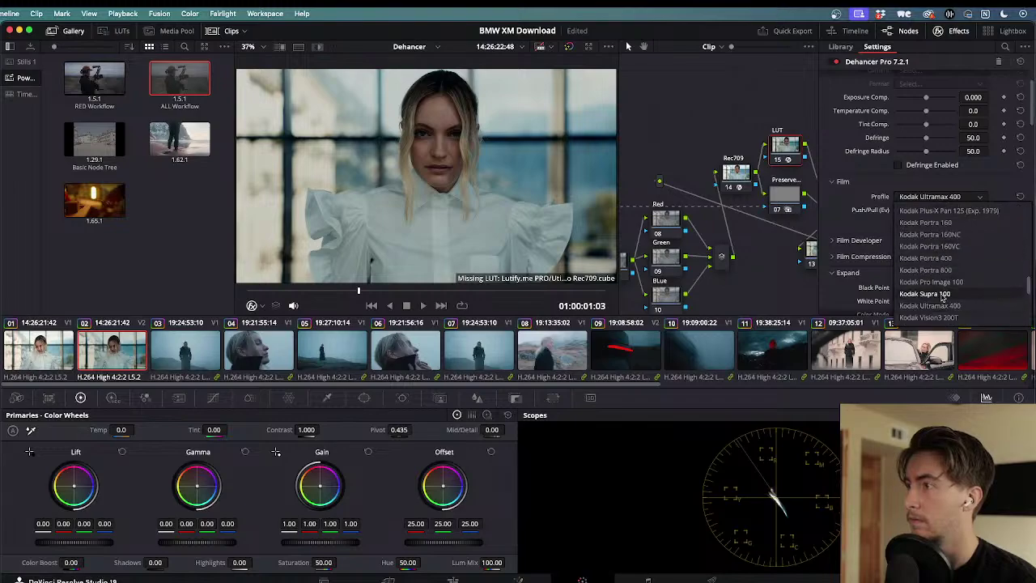
scroll(945, 320, down, 5)
scroll(943, 259, up, 4)
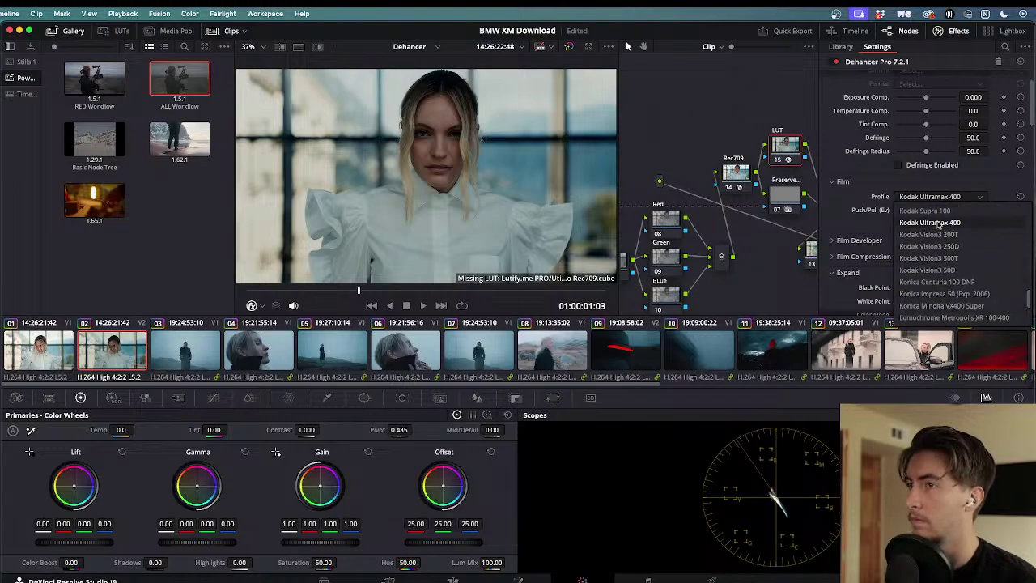
click(939, 224)
- Try the Kodak Vision3 200T, 250D, 500T and 50D film profiles one after another
click(944, 200)
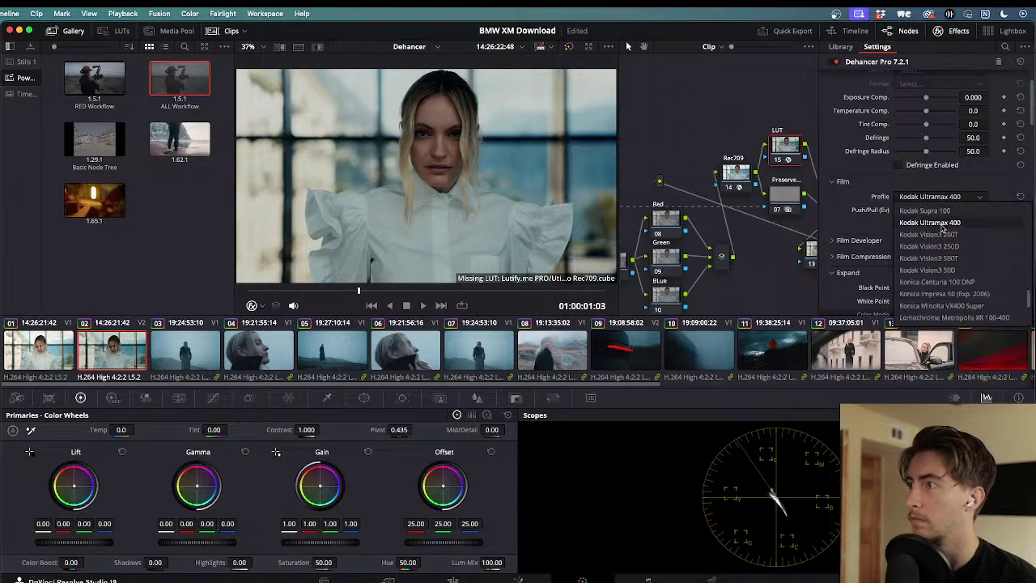
click(941, 235)
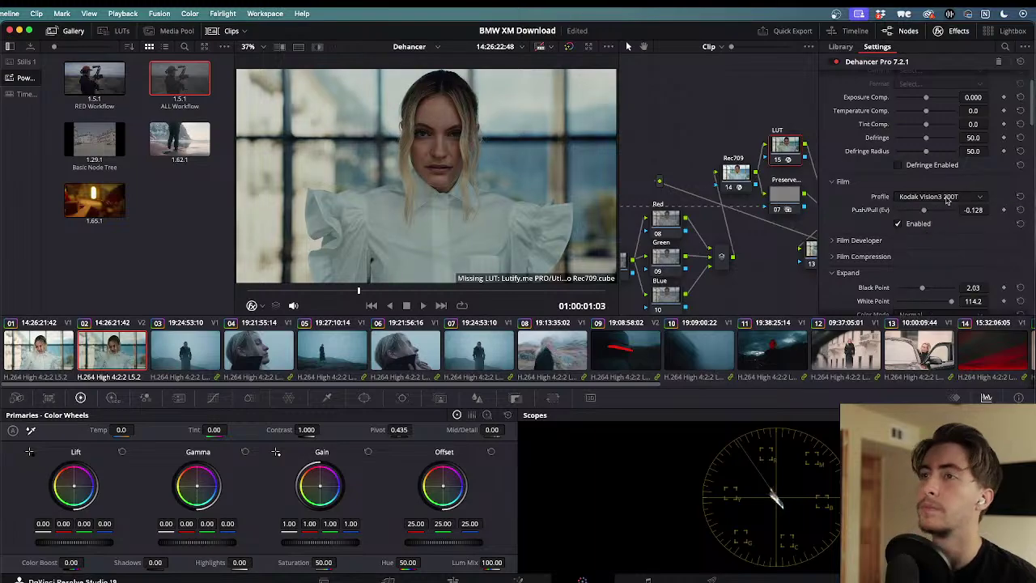
click(947, 199)
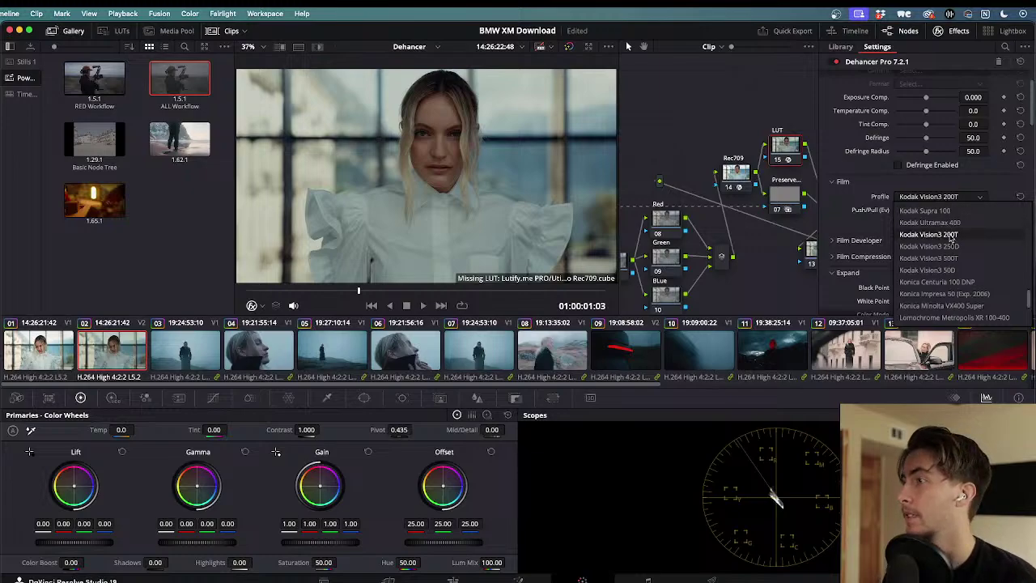
click(948, 245)
click(948, 199)
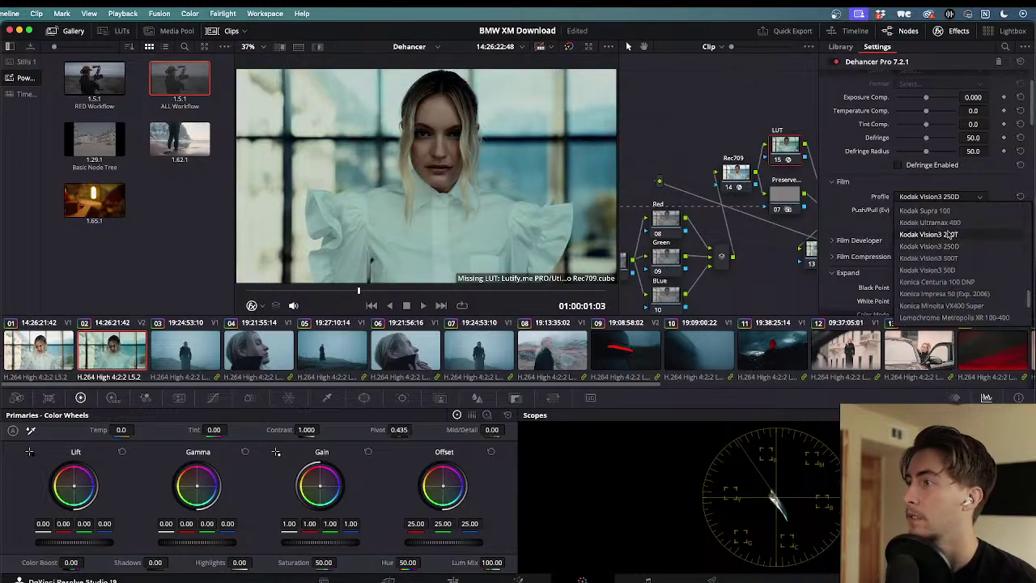
click(944, 256)
click(957, 199)
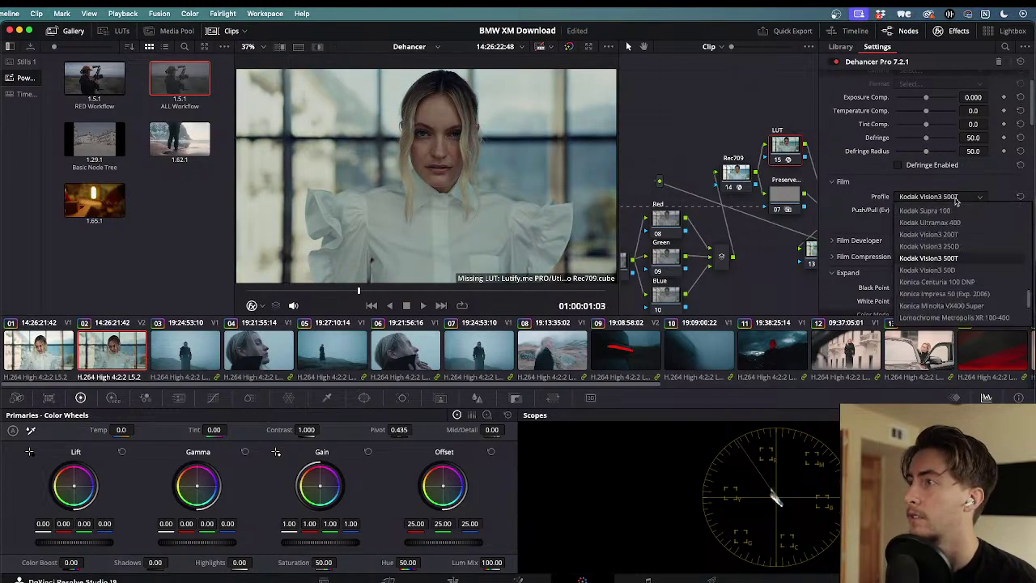
click(955, 270)
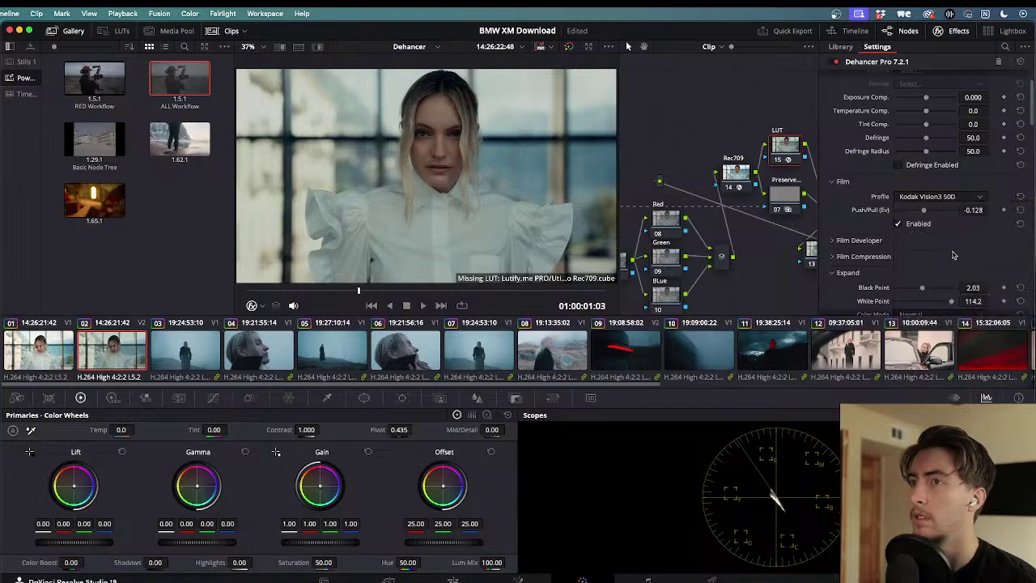
- Try the Konica Centuria 100 DNP and Konica Minolta VX400 Super film profiles
click(955, 199)
click(944, 282)
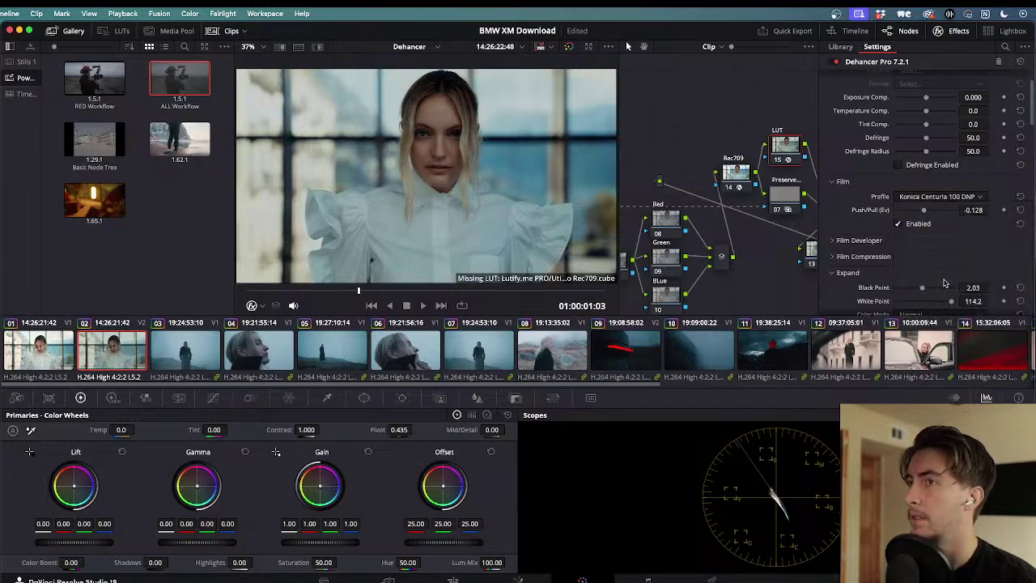
click(943, 201)
scroll(927, 298, down, 1)
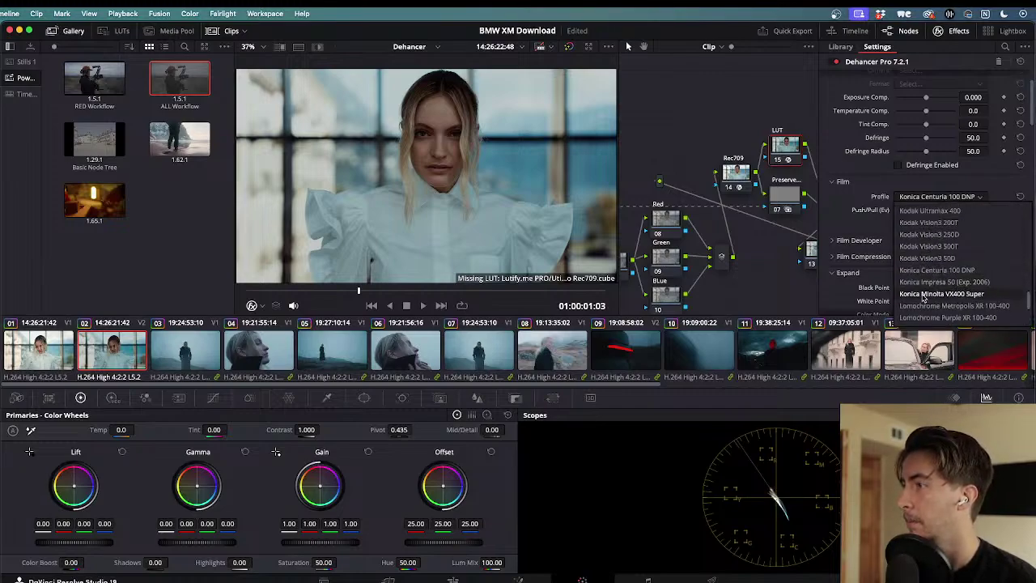
click(923, 295)
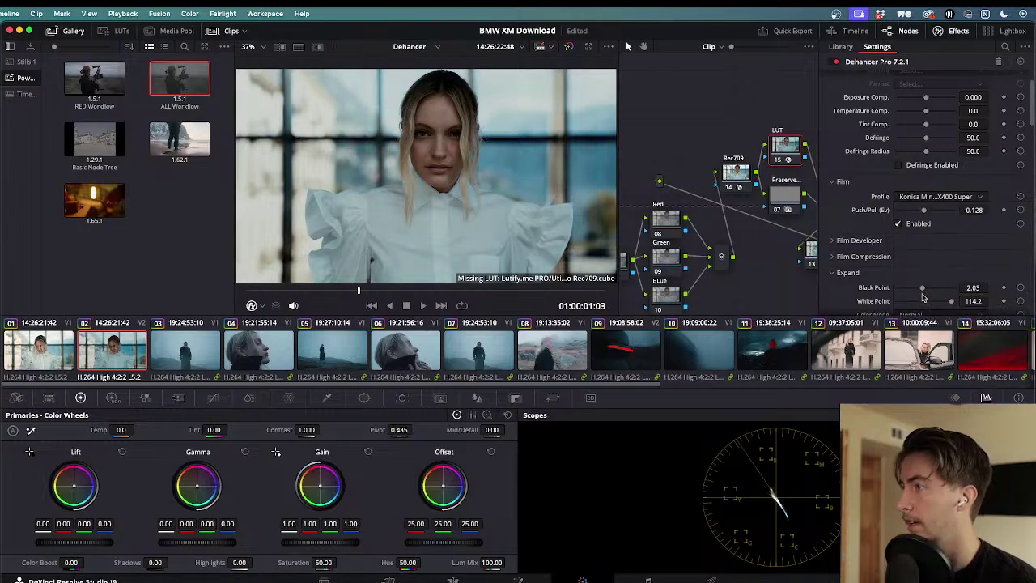
click(921, 199)
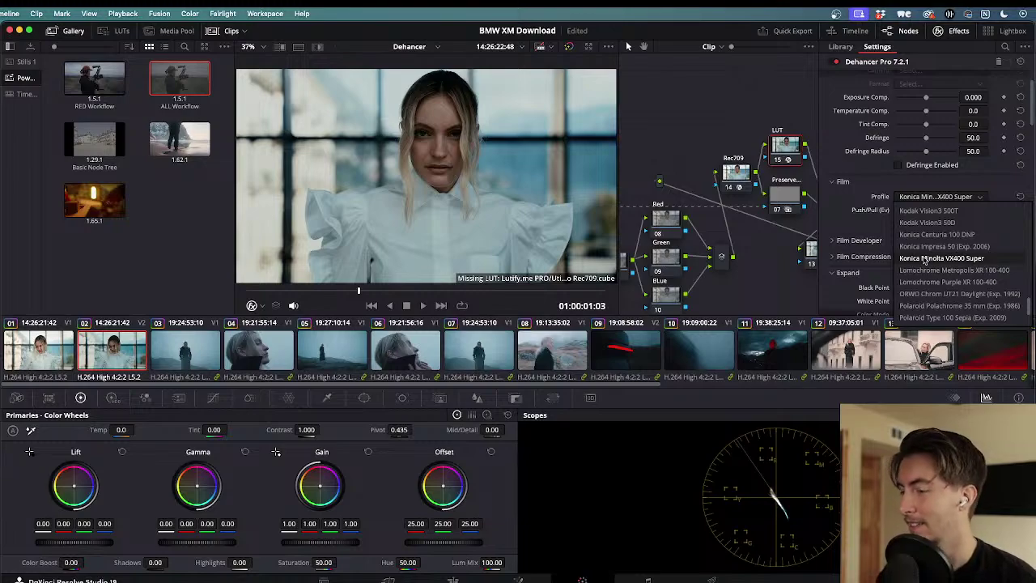
click(925, 259)
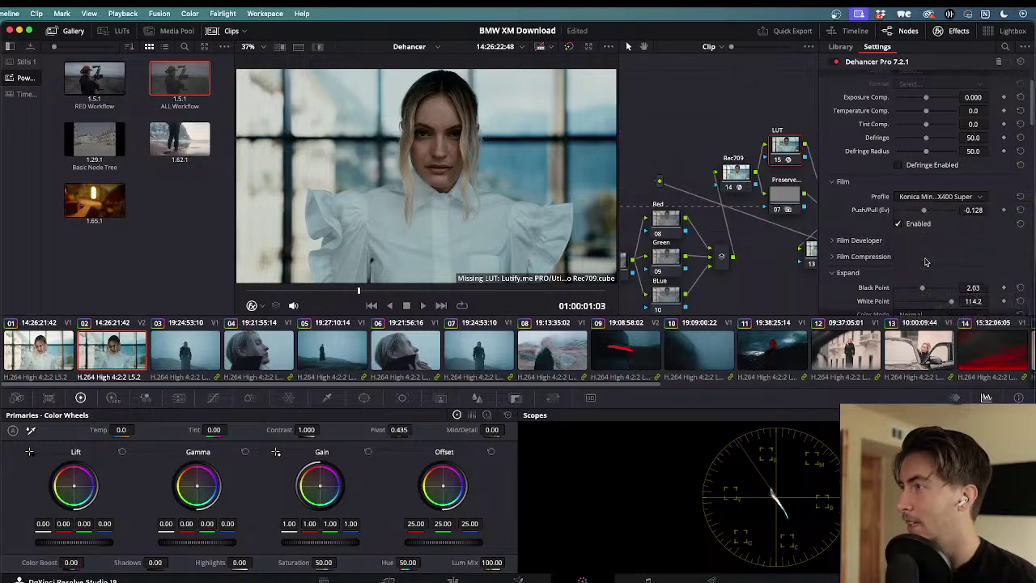
- Try the Lomochrome Metropolis XR 100-400 and Lomochrome Purple XR 100-400 film profiles
click(933, 200)
click(934, 270)
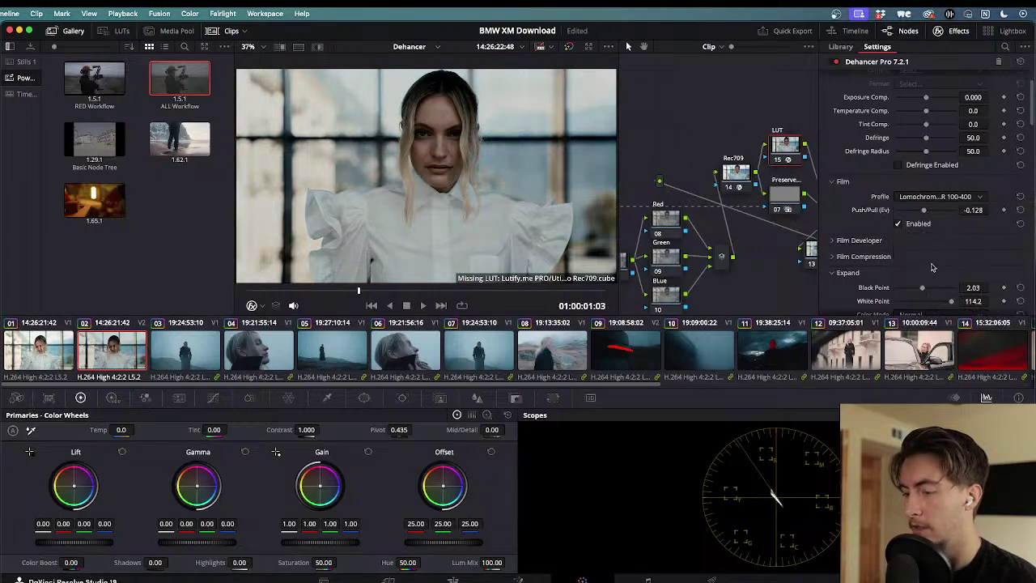
click(940, 200)
scroll(941, 284, down, 1)
click(941, 271)
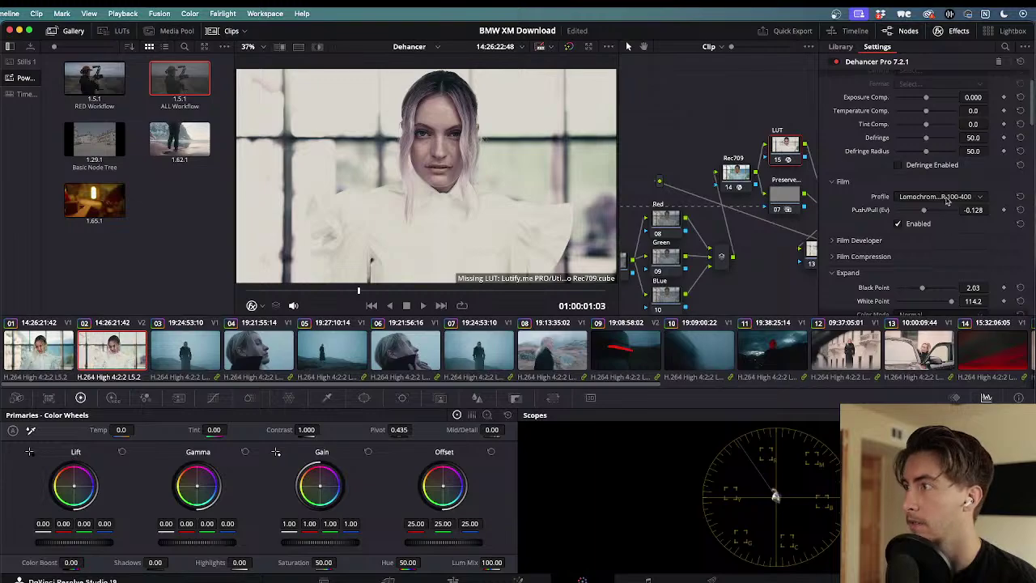
- Try the Rollei CN200, Rollei Ortho 25 and Svema Type-42 (Exp. 1991) film profiles on the shot
click(949, 201)
scroll(943, 264, down, 2)
click(931, 293)
click(942, 197)
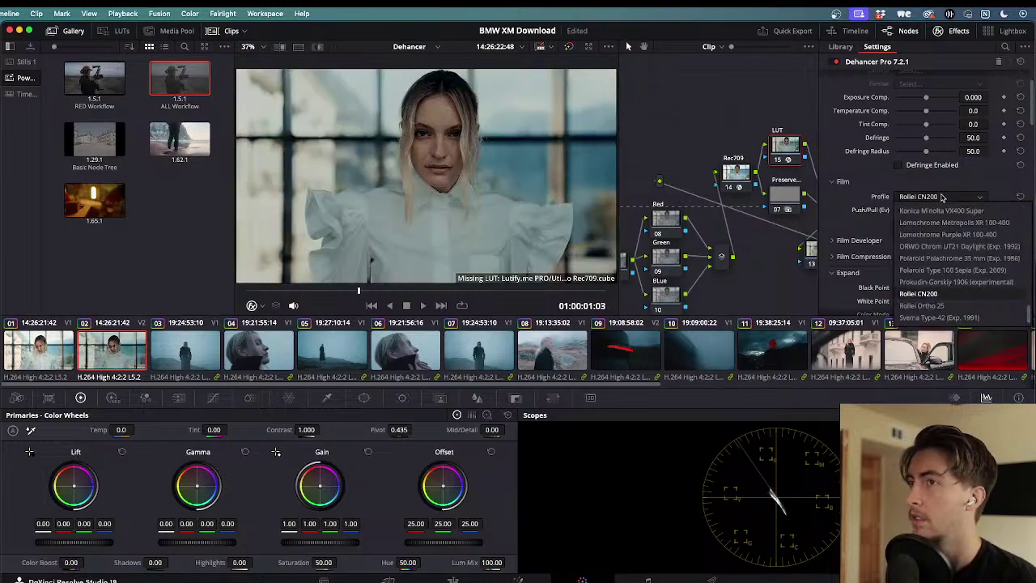
click(927, 306)
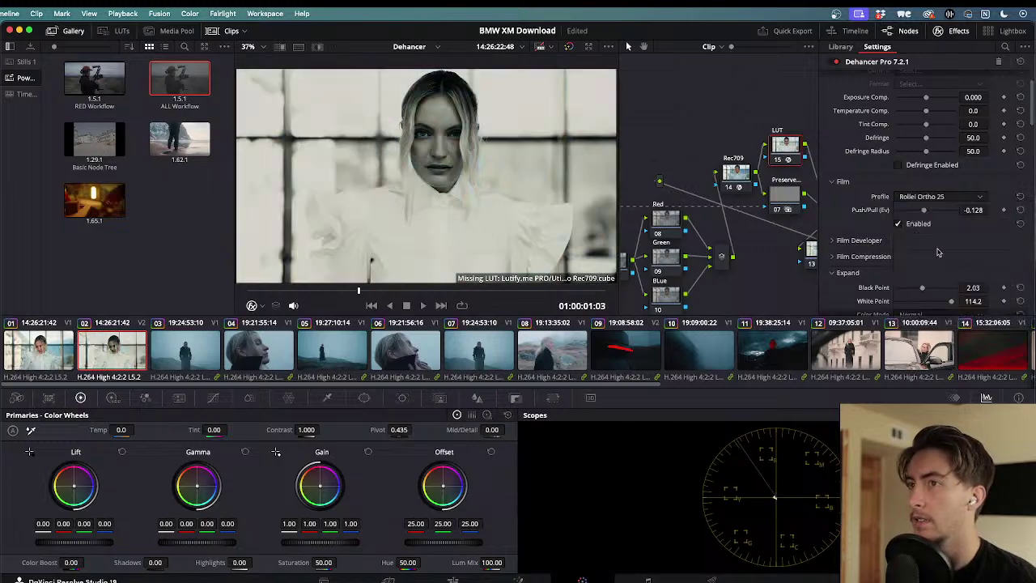
click(943, 199)
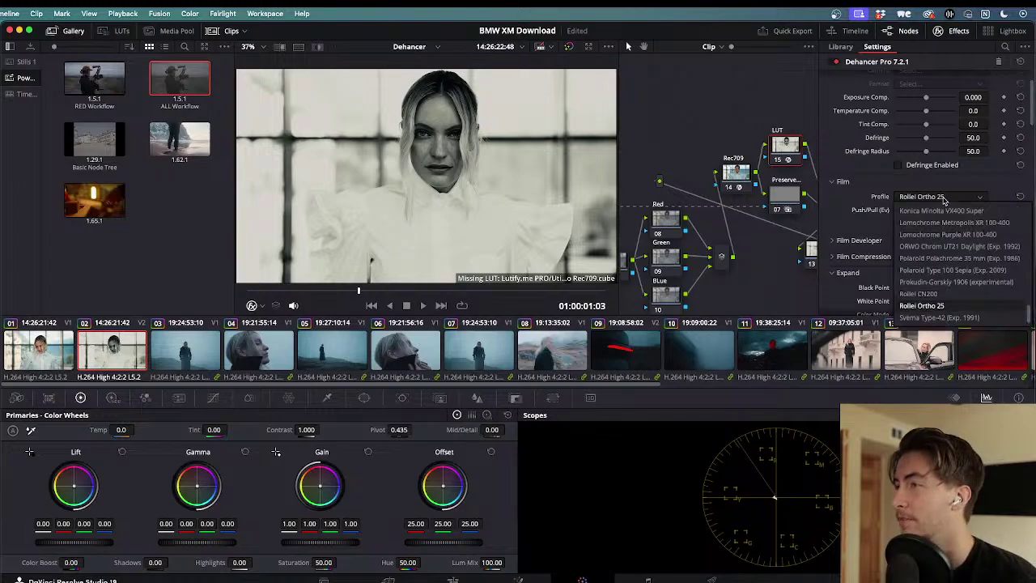
click(943, 305)
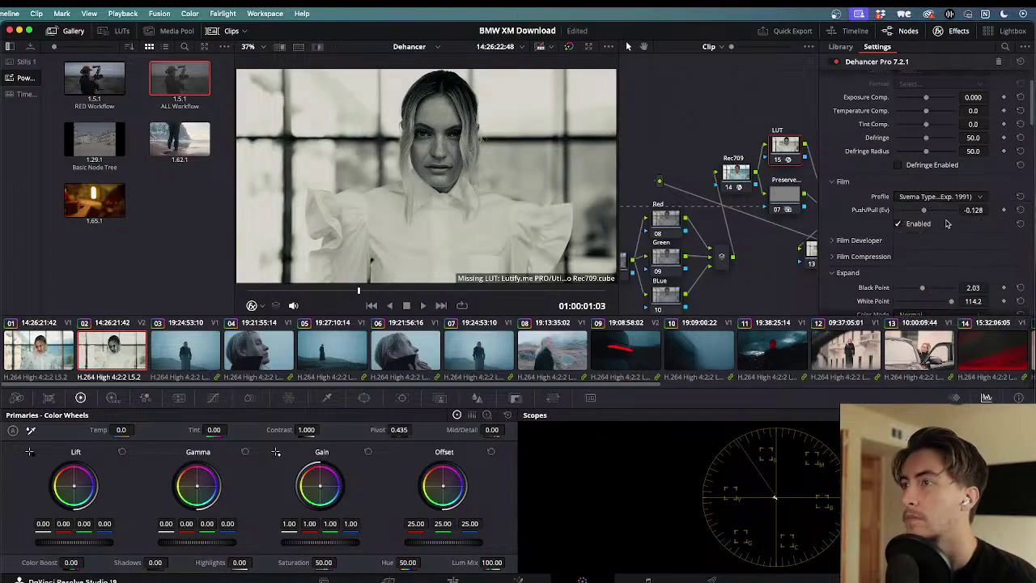
- Compare the Kodak Portra 400 film profile with Kodak Supra 100, ending on Kodak Supra 100
click(941, 196)
scroll(943, 263, up, 5)
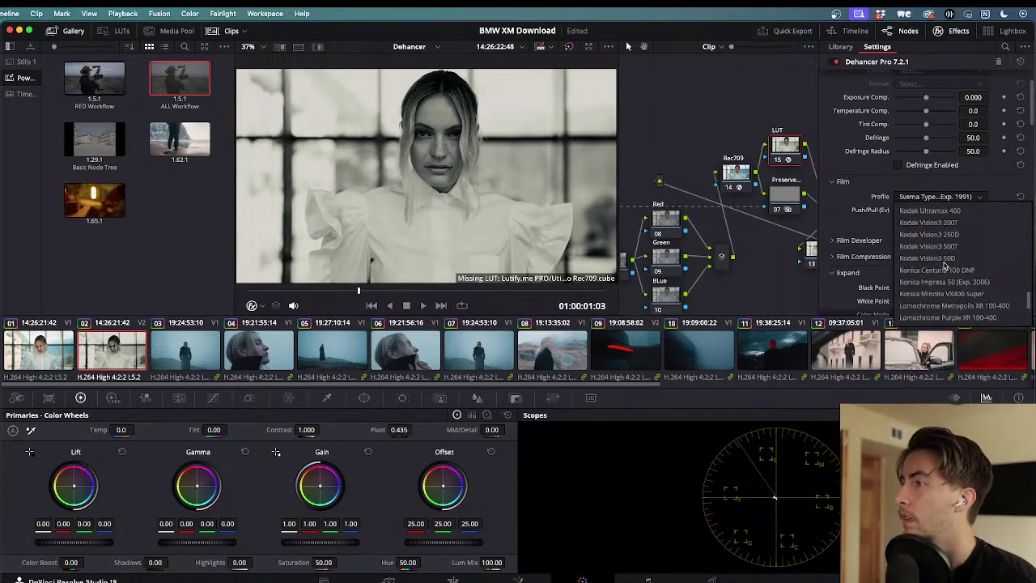
scroll(944, 264, up, 2)
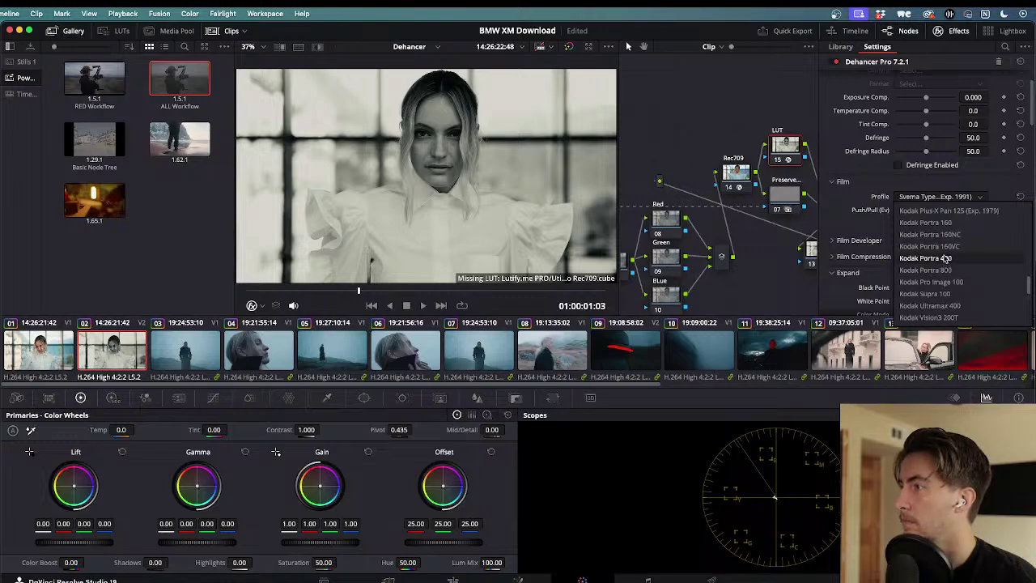
click(940, 258)
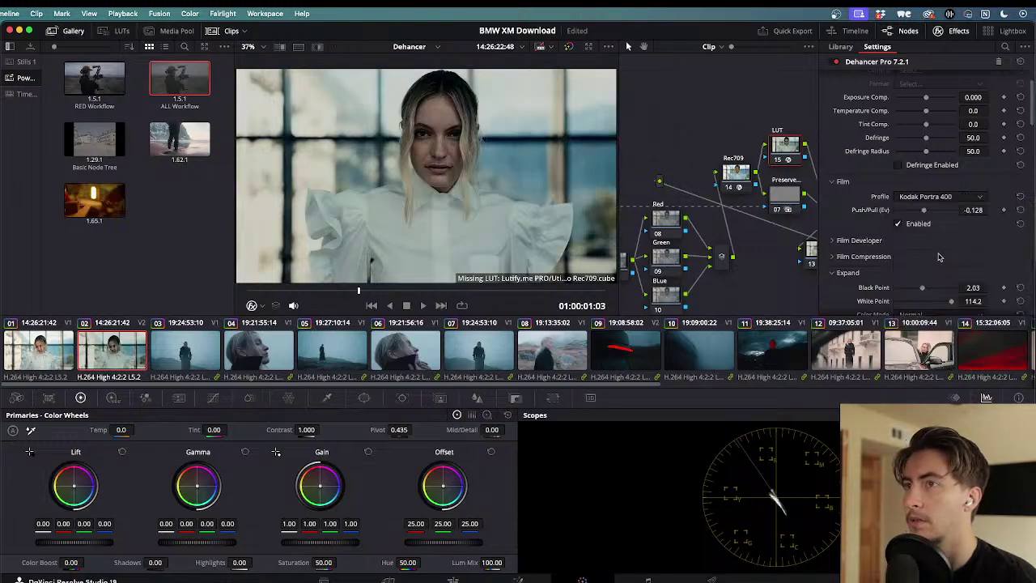
click(953, 196)
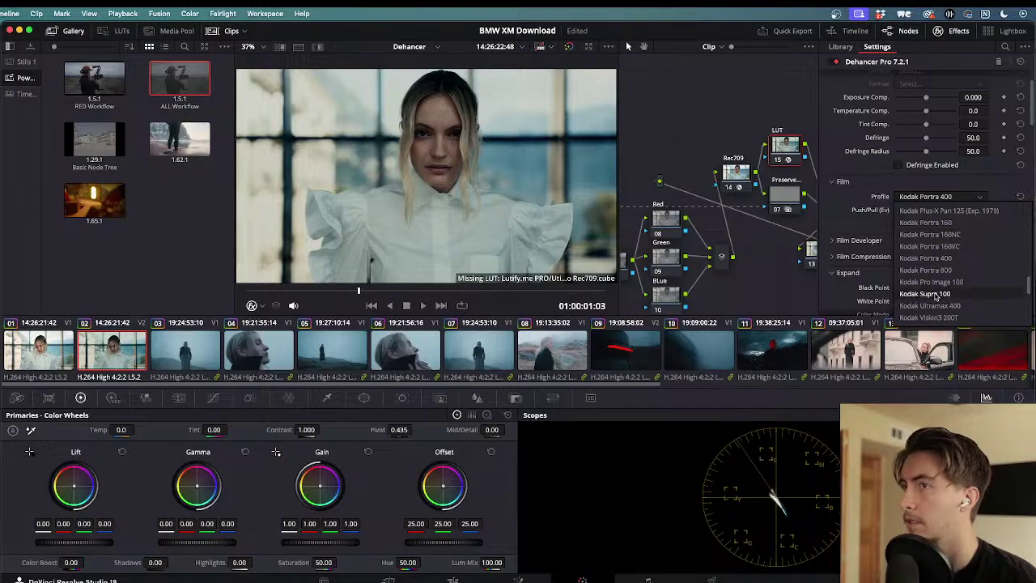
click(933, 294)
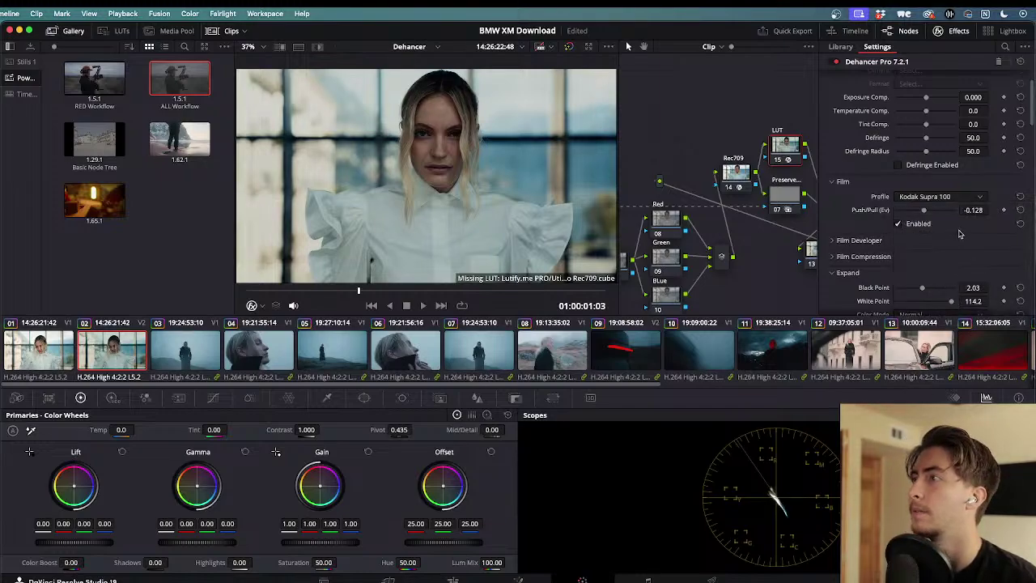
- Try the Agfa Agfacolor 100, Agfacolor Portrait XPS 160 and Agfacolor XRS 200 (Exp. 1991) film profiles
click(956, 198)
scroll(954, 236, up, 5)
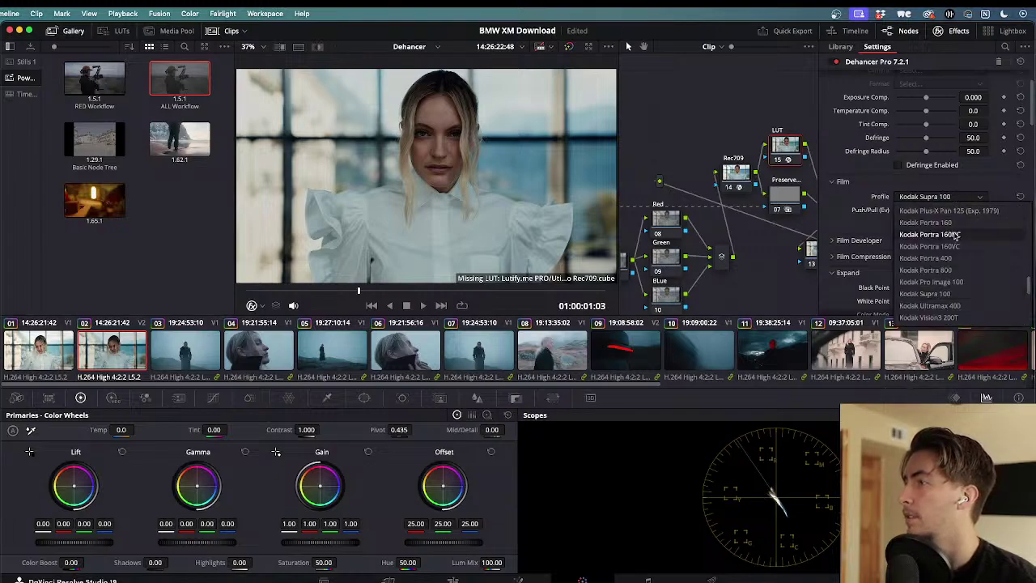
scroll(955, 236, up, 8)
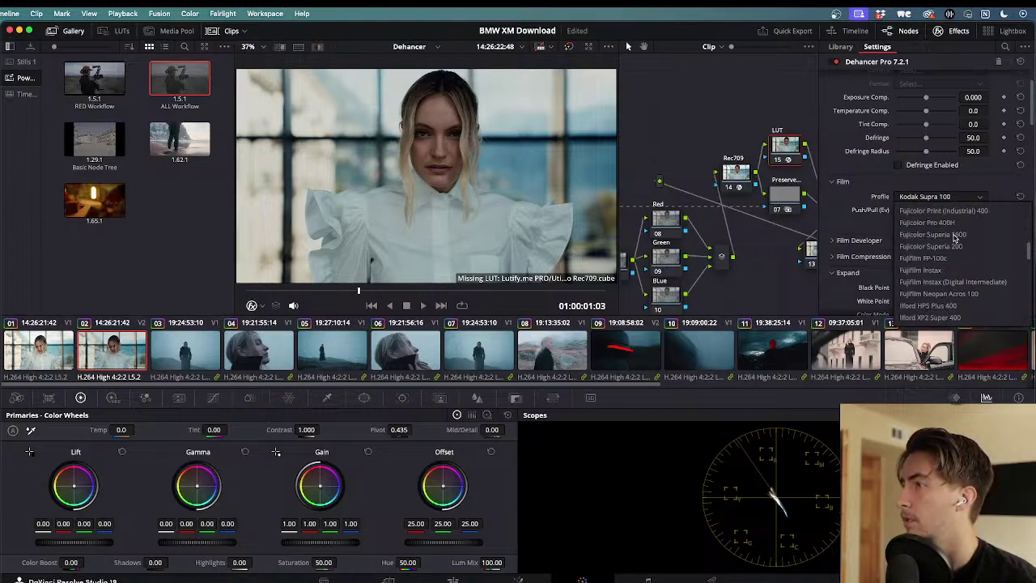
click(946, 212)
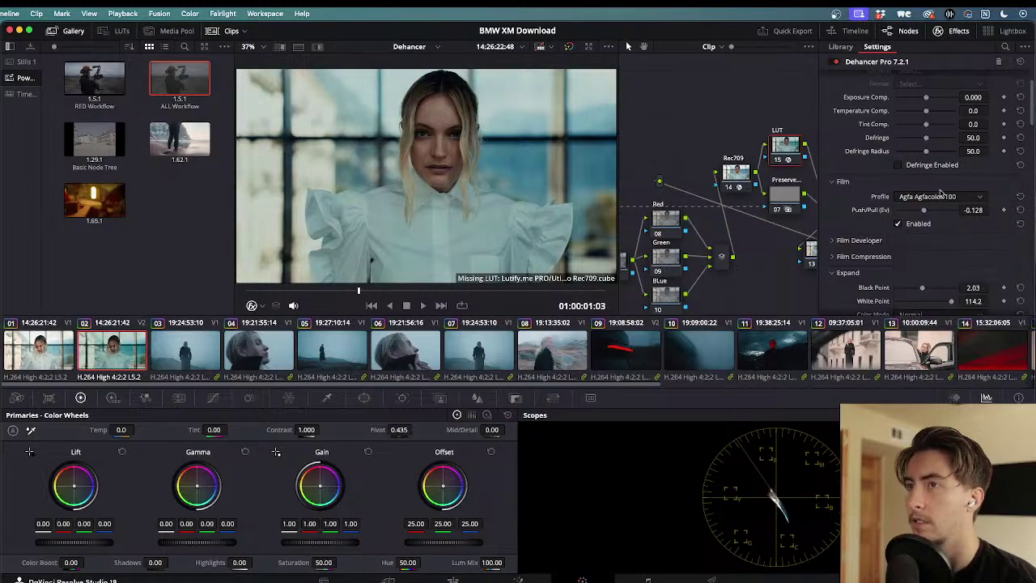
click(937, 197)
click(946, 223)
click(933, 198)
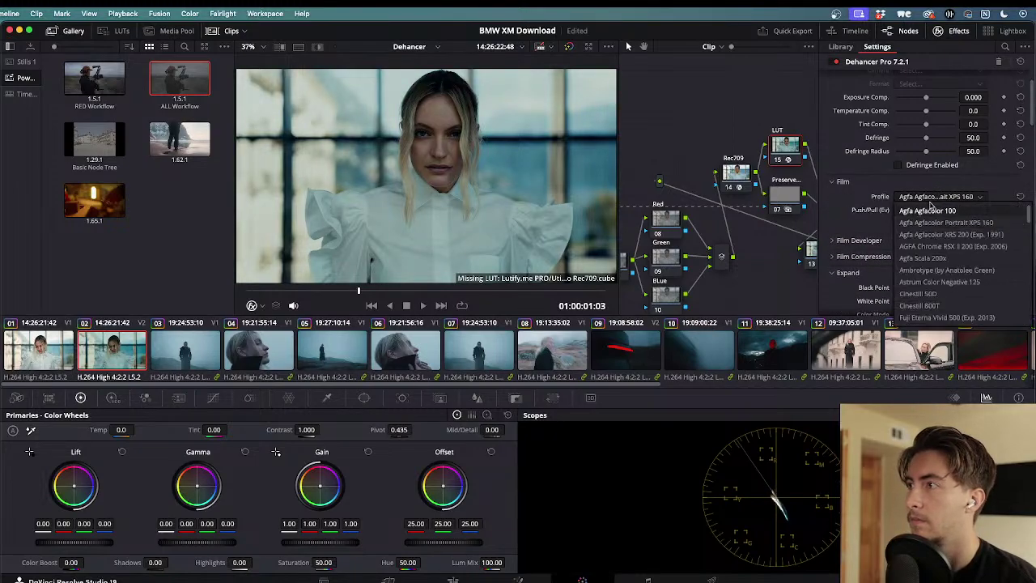
click(929, 234)
- Try the AGFA Chrome RSX II 200 (Exp. 2006), Agfa Scala 200x and Ambrotype film profiles
click(931, 199)
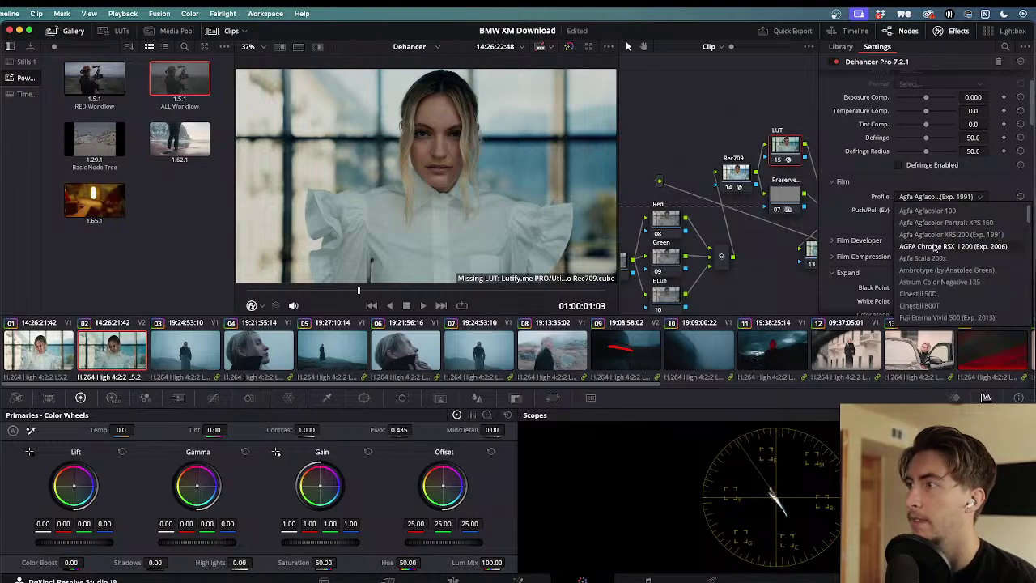
click(932, 246)
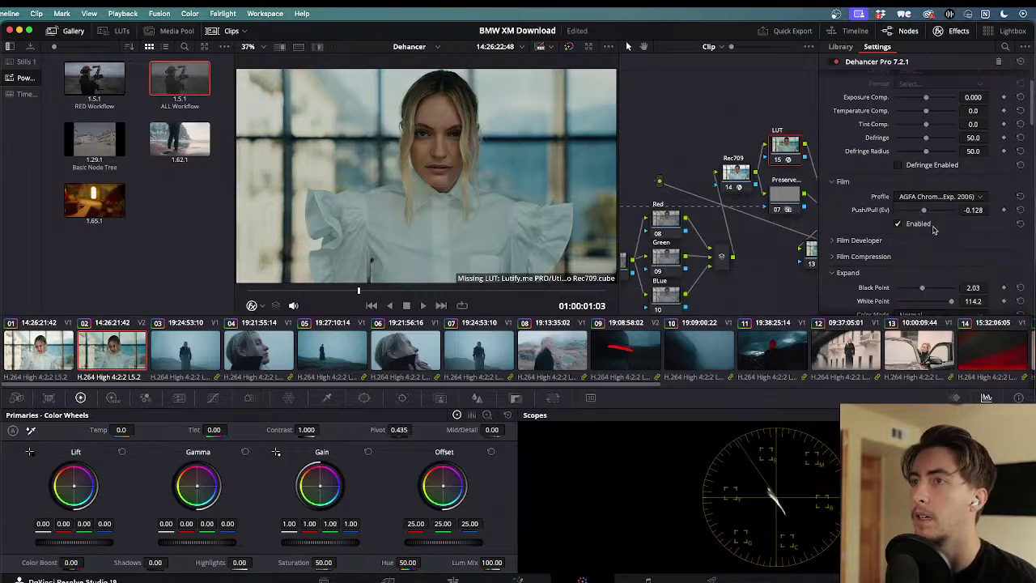
click(932, 201)
click(935, 220)
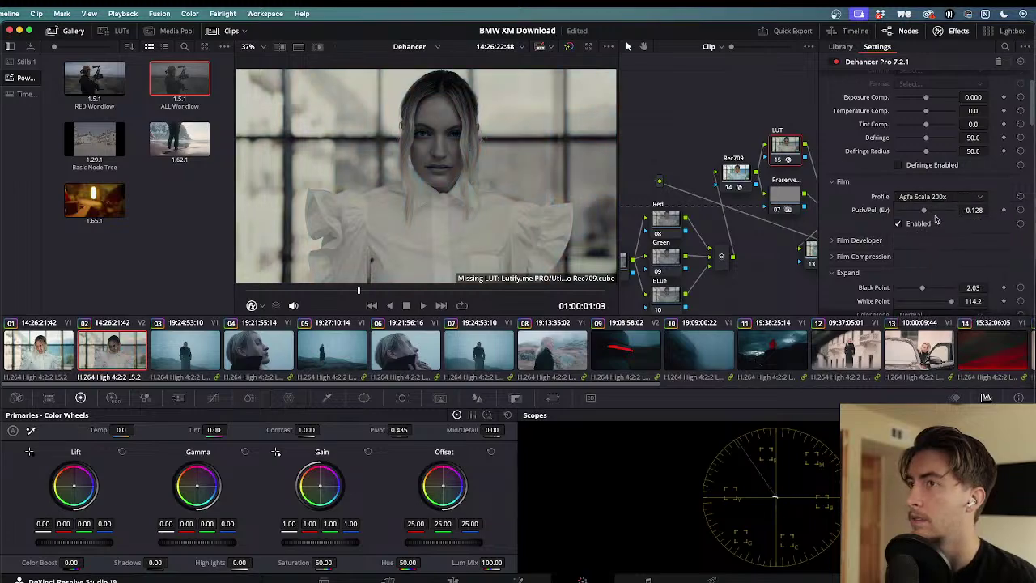
click(937, 202)
click(939, 263)
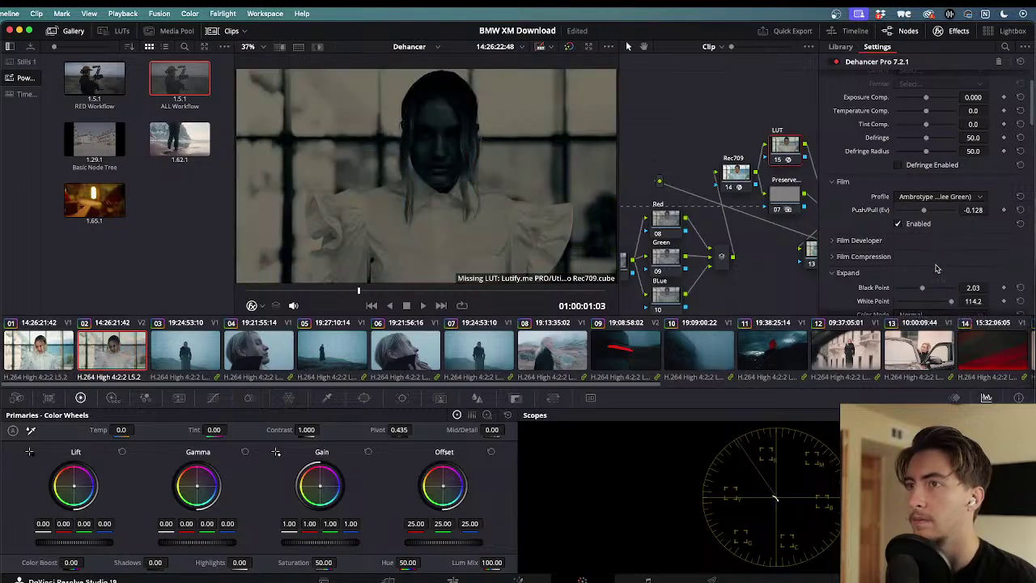
- Try the Astrum Color Negative 125, Cinestill 50D and Cinestill 800T film profiles on the shot
click(937, 196)
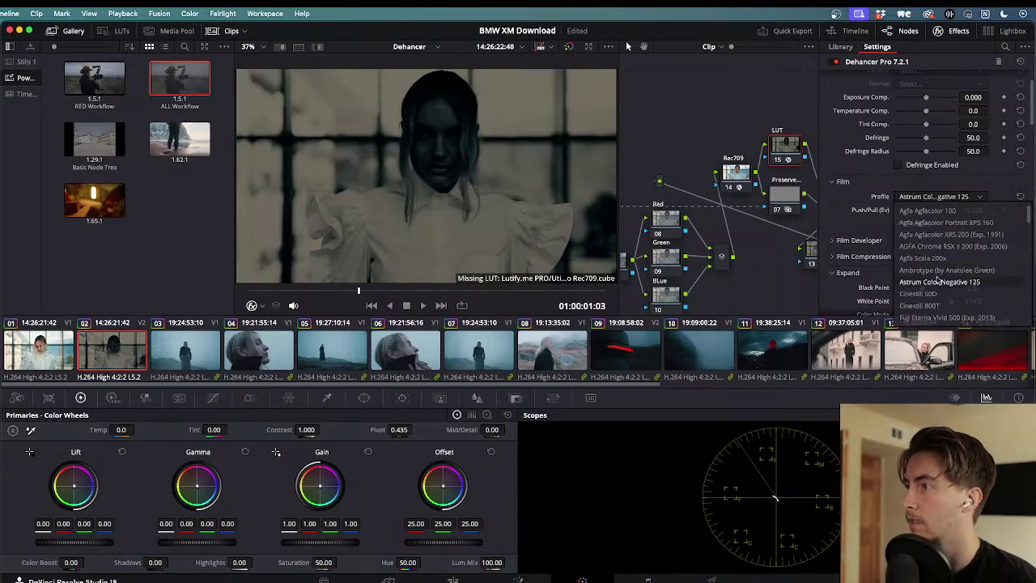
click(937, 281)
click(937, 197)
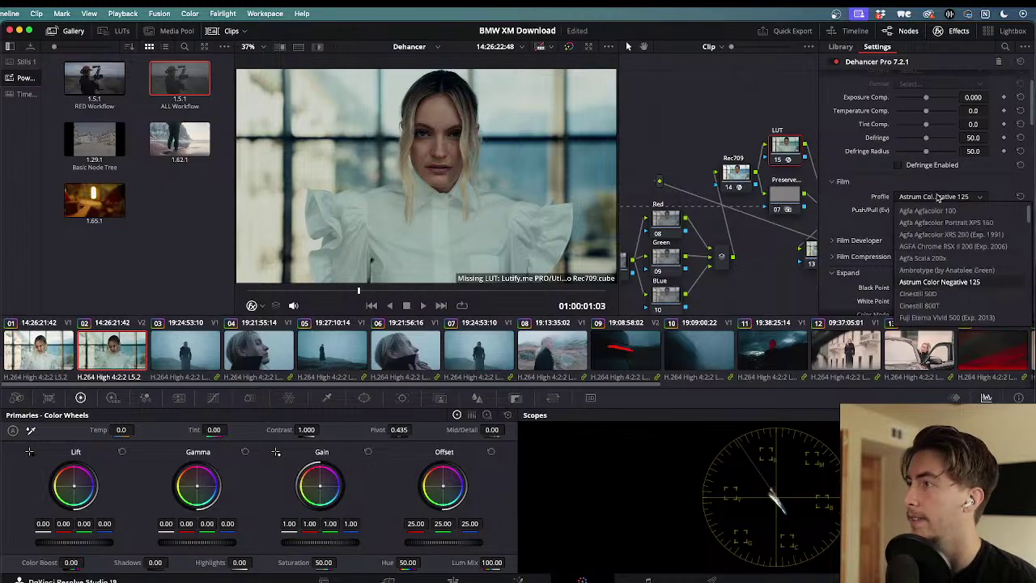
click(928, 295)
click(928, 201)
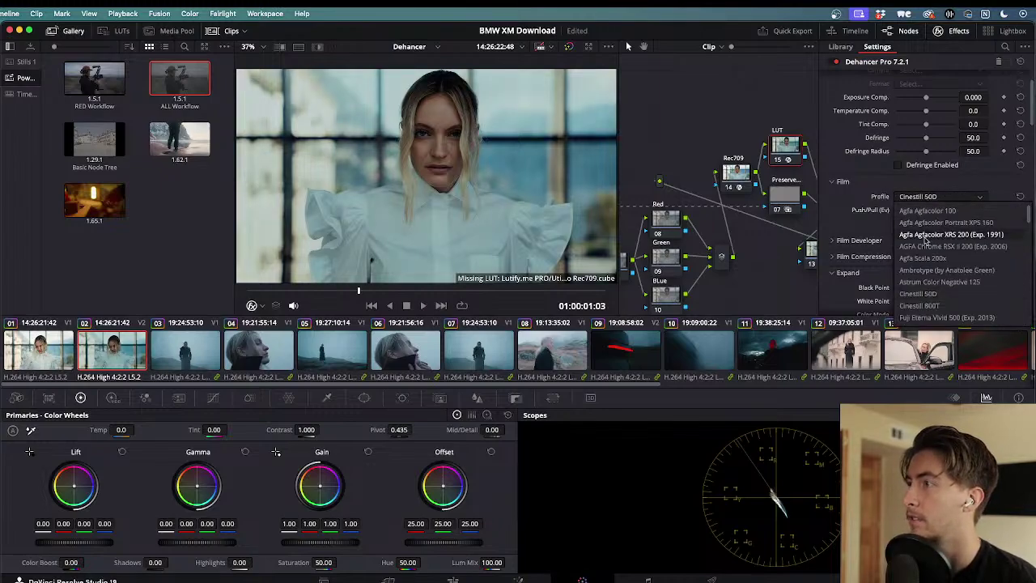
click(925, 293)
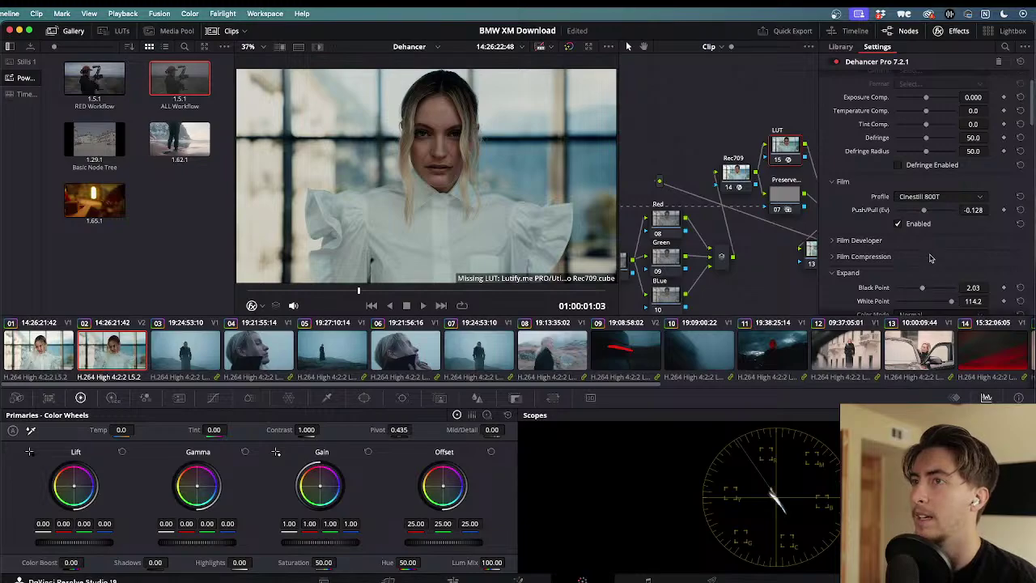
- Try the Fuji Eterna Vivid 500 (Exp. 2013), Fuji Reala 500D (Exp.2013) and Fujichrome CDU-II (cross) film profiles
click(944, 198)
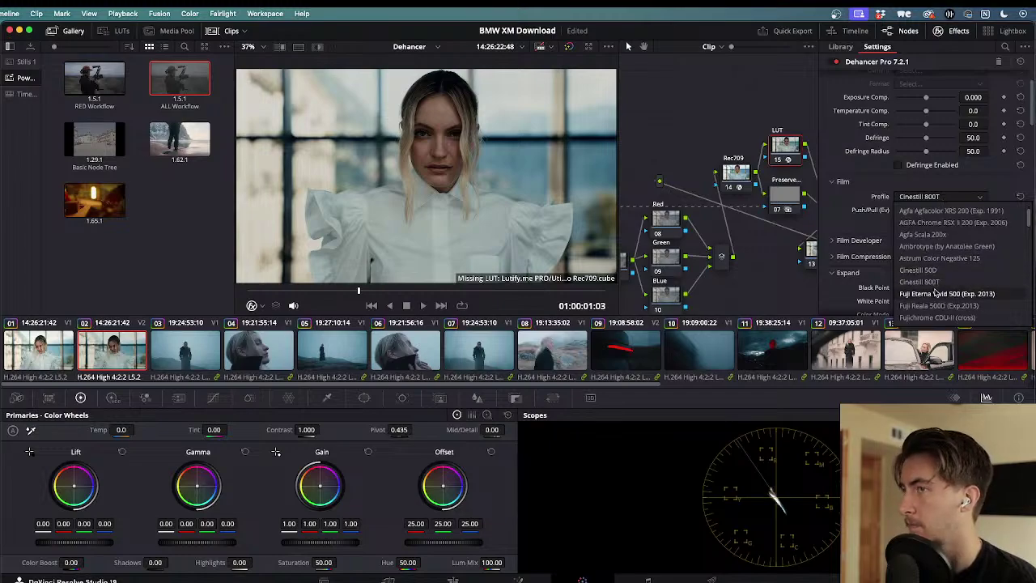
click(937, 293)
click(935, 197)
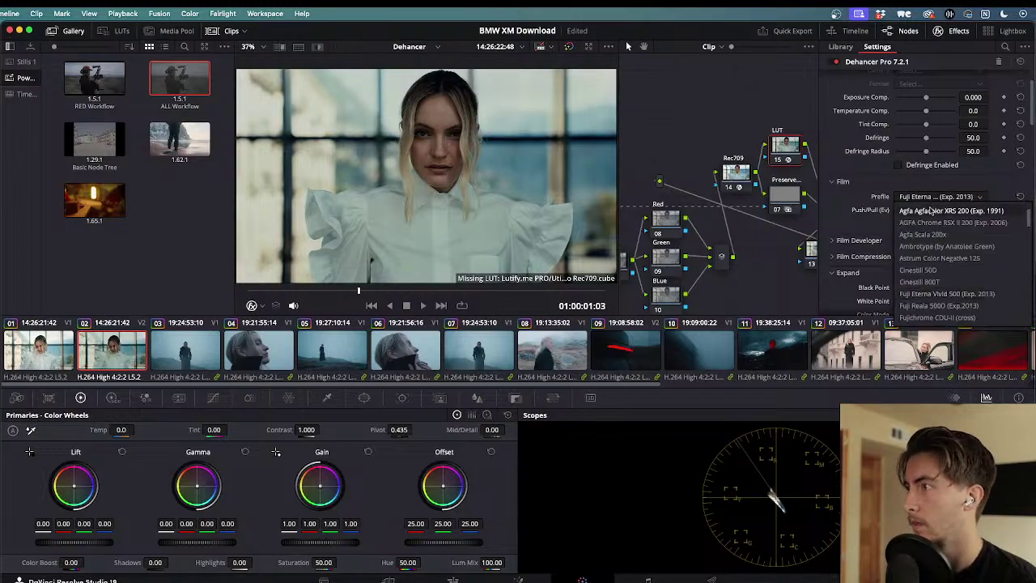
click(929, 287)
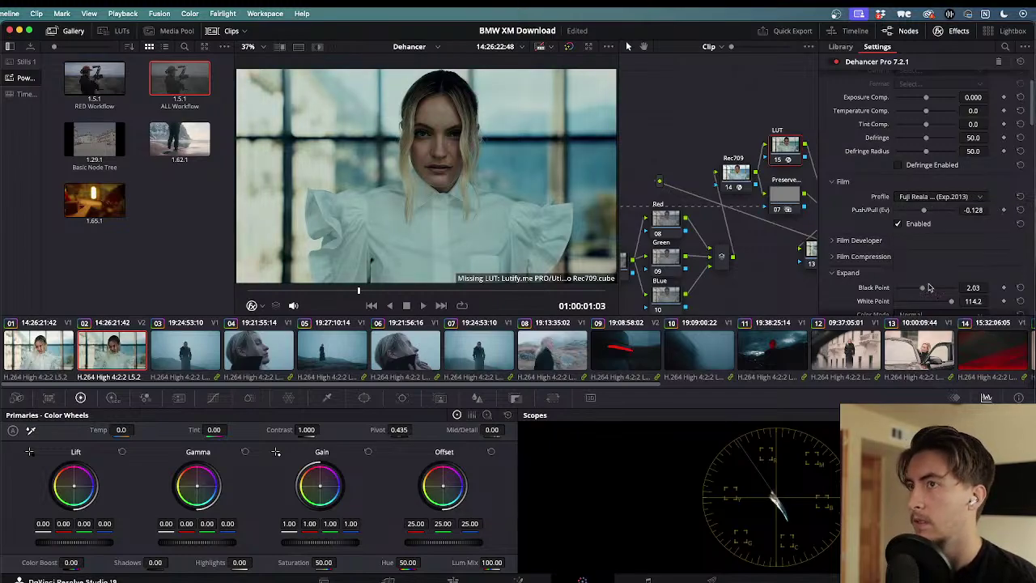
click(929, 201)
click(930, 285)
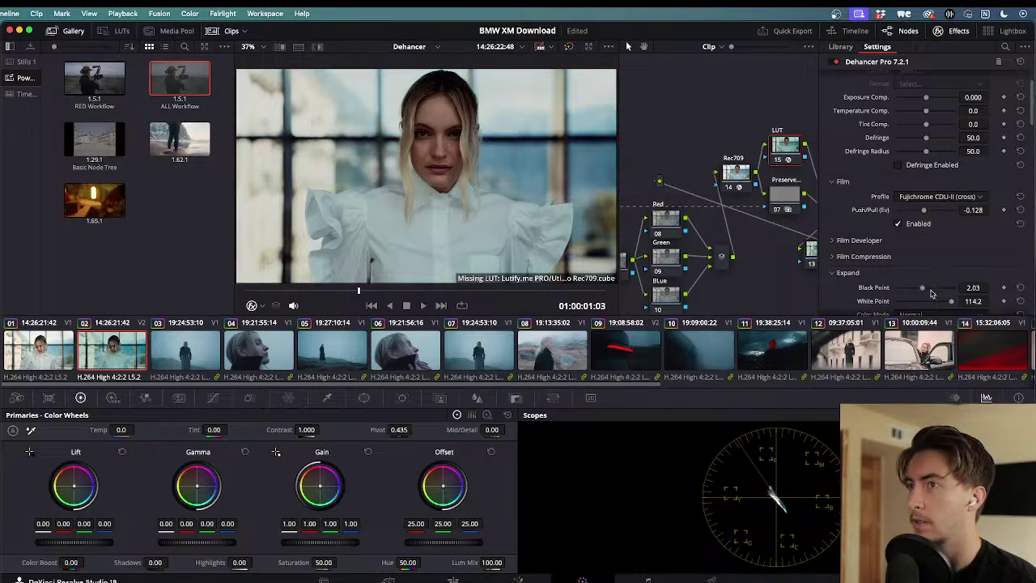
- Try the Fujichrome Velvia 100, Fujicolor 100 and Fujicolor C200 film profiles on the shot
click(935, 202)
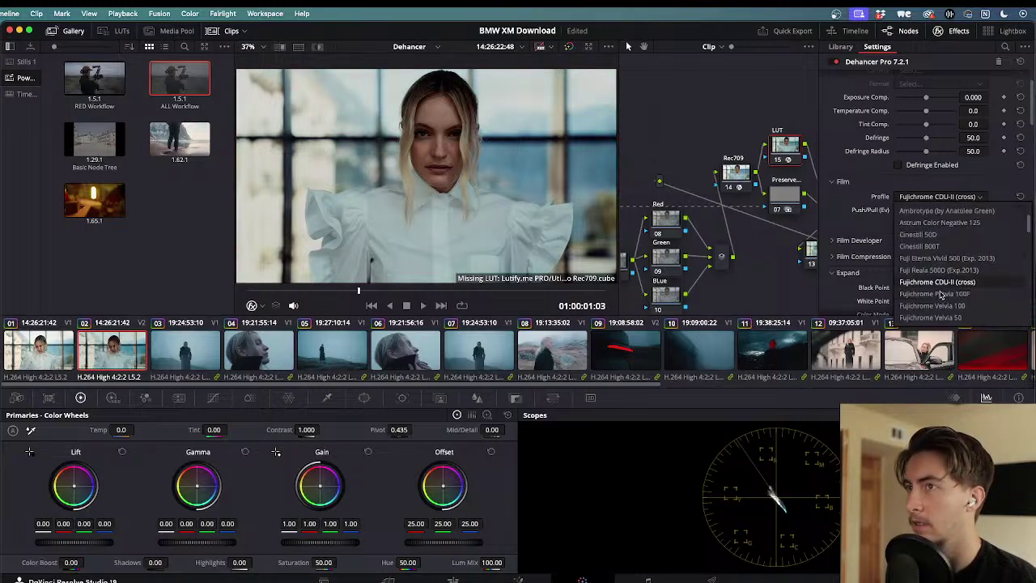
click(940, 285)
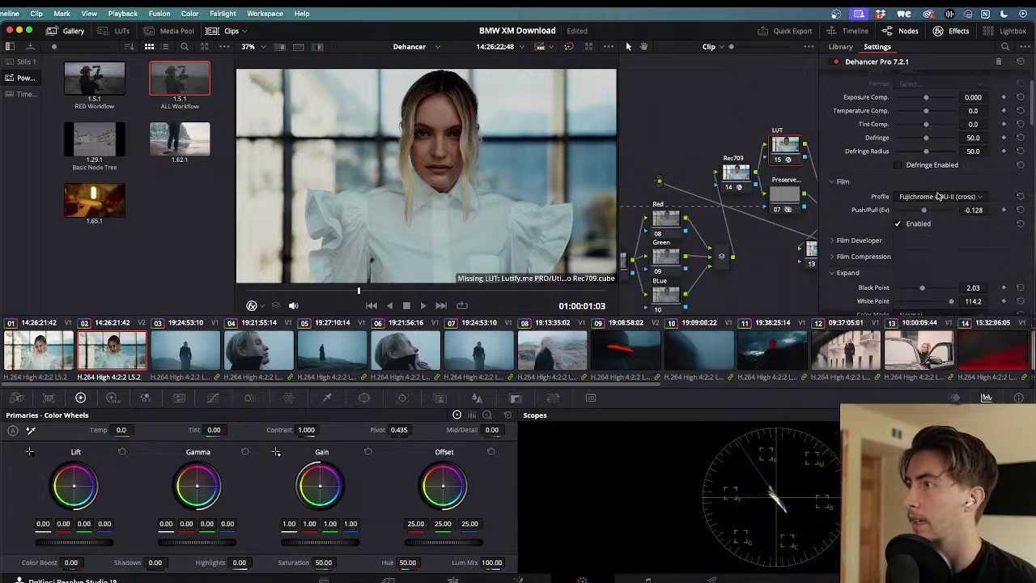
click(940, 198)
click(935, 305)
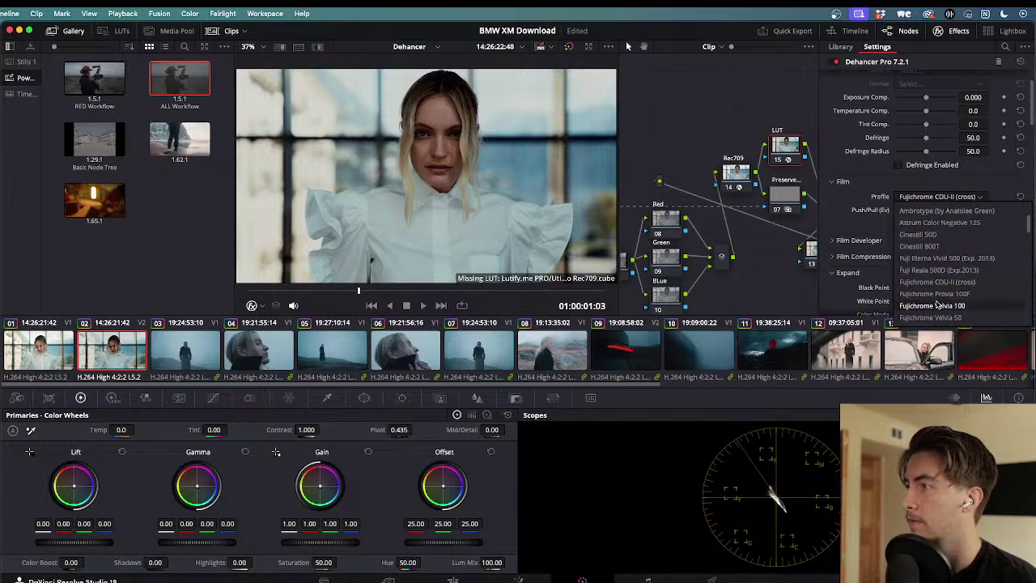
click(937, 198)
click(932, 296)
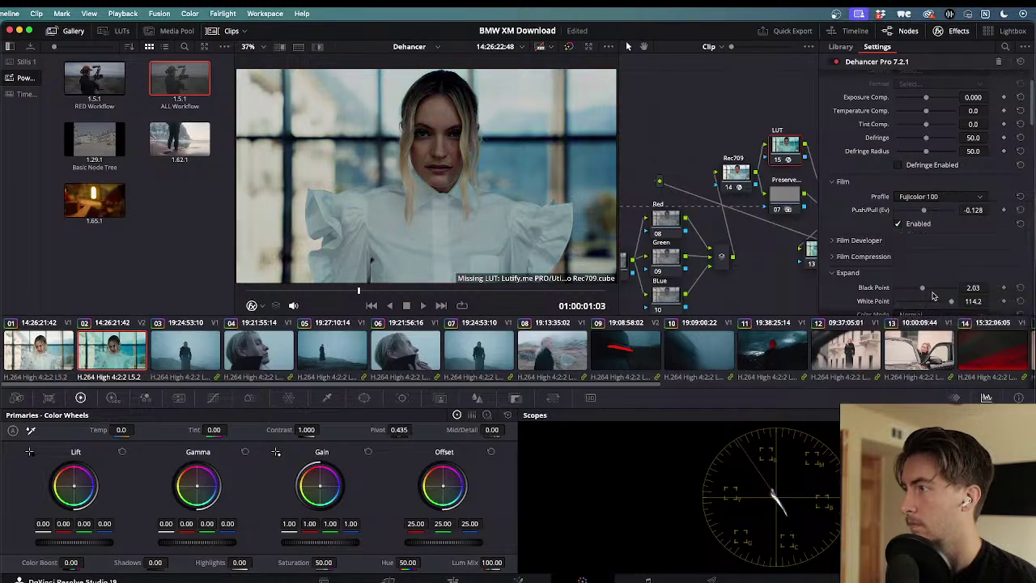
click(936, 198)
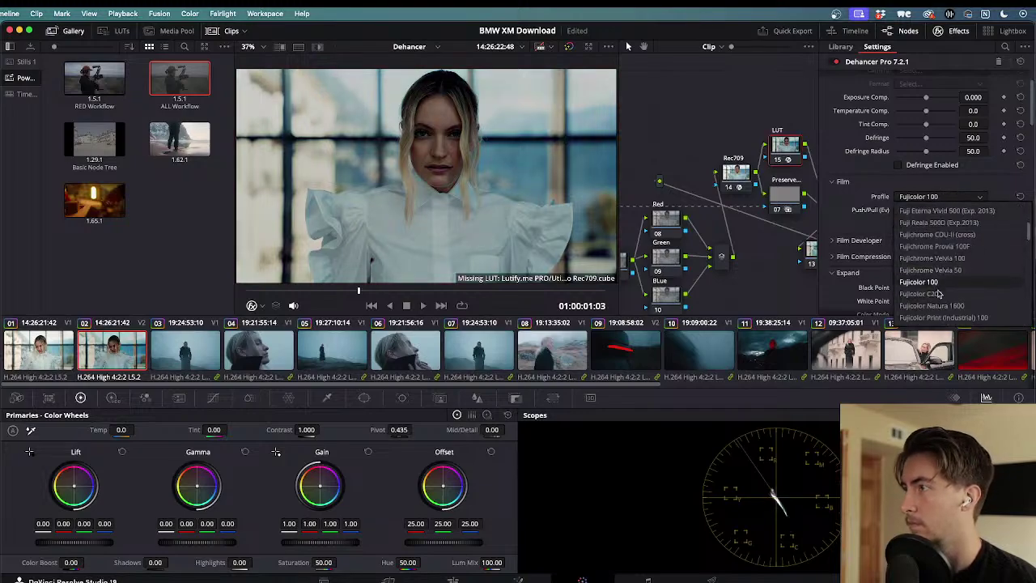
click(935, 283)
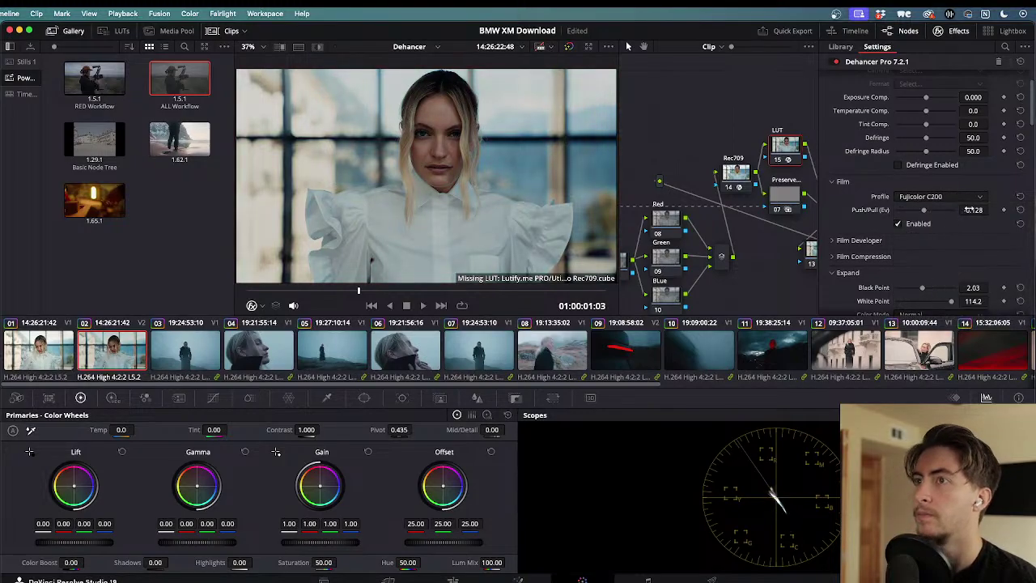
- Compare the Fujicolor Natura 1600 film profile with Fujicolor Pro 400H, ending on Fujicolor Natura 1600
click(947, 199)
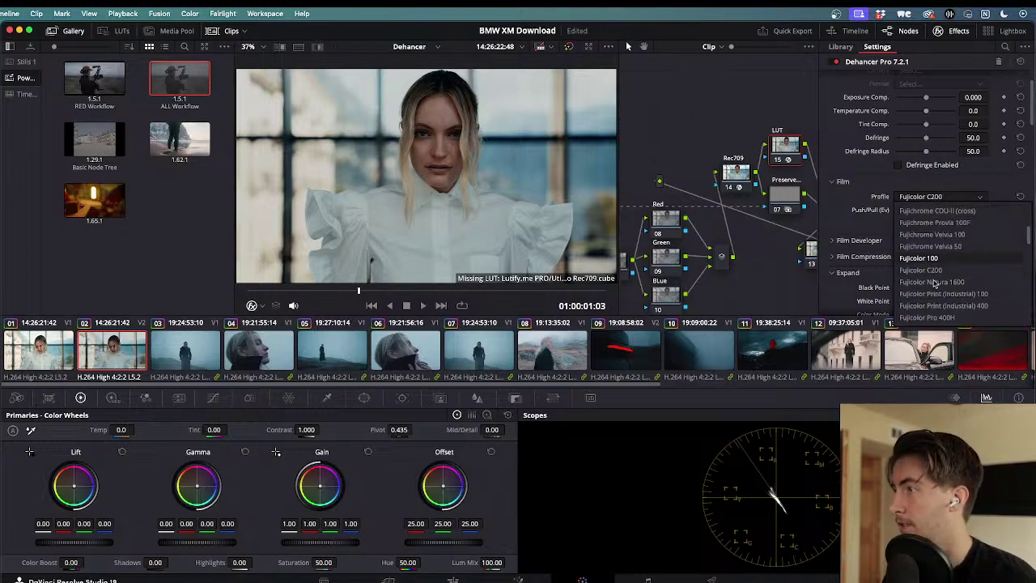
click(933, 282)
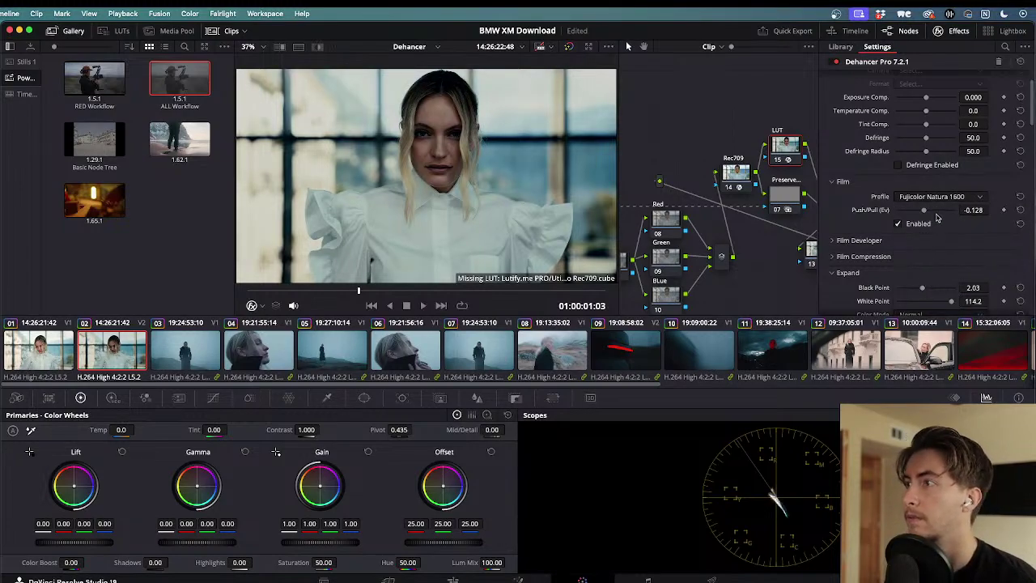
click(936, 198)
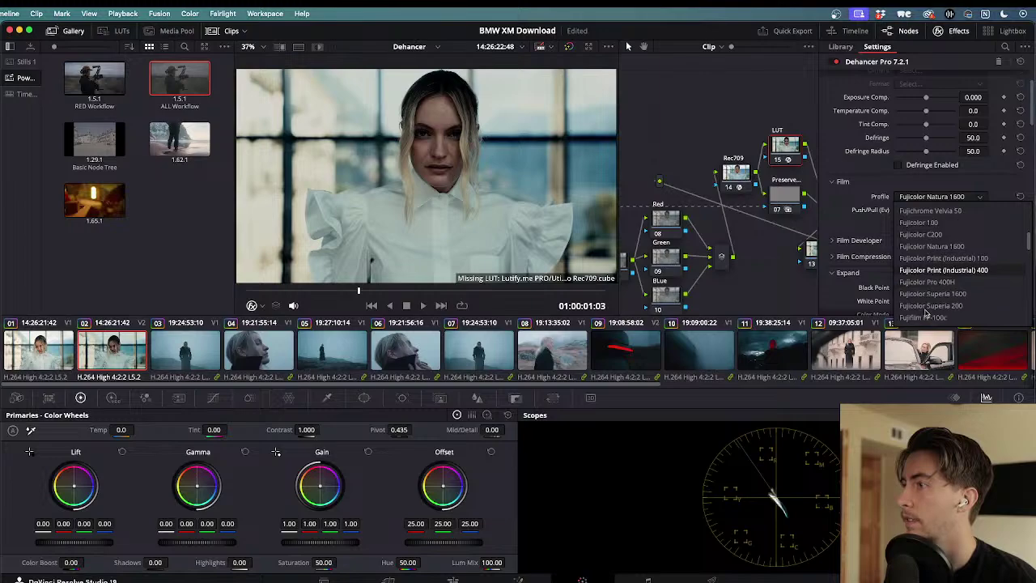
click(927, 237)
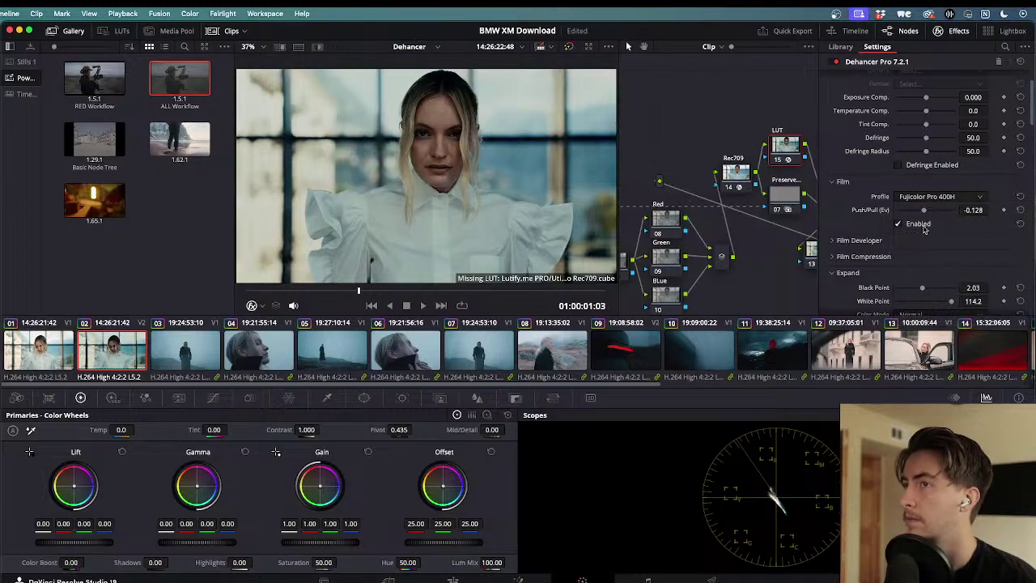
click(923, 196)
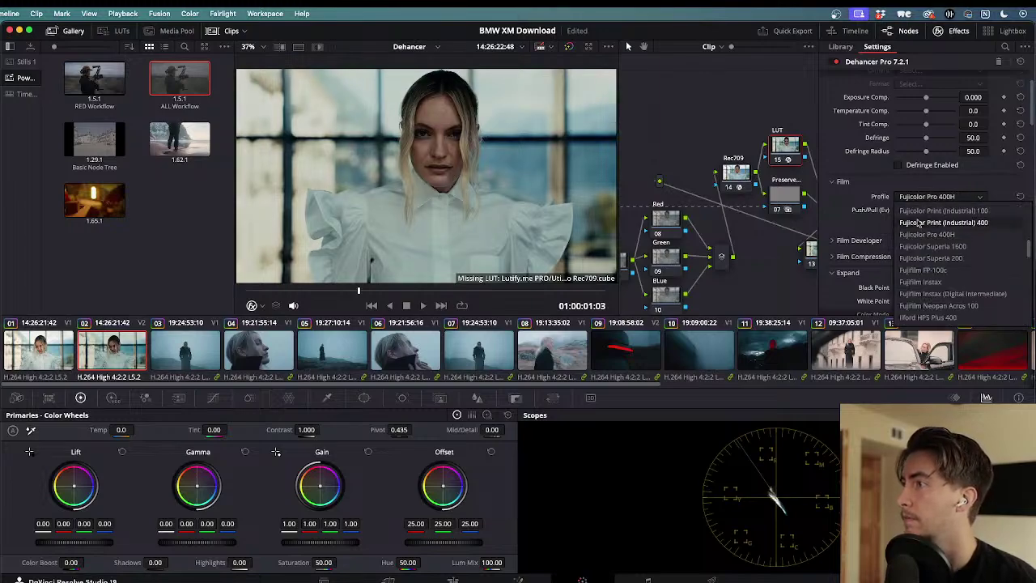
click(921, 235)
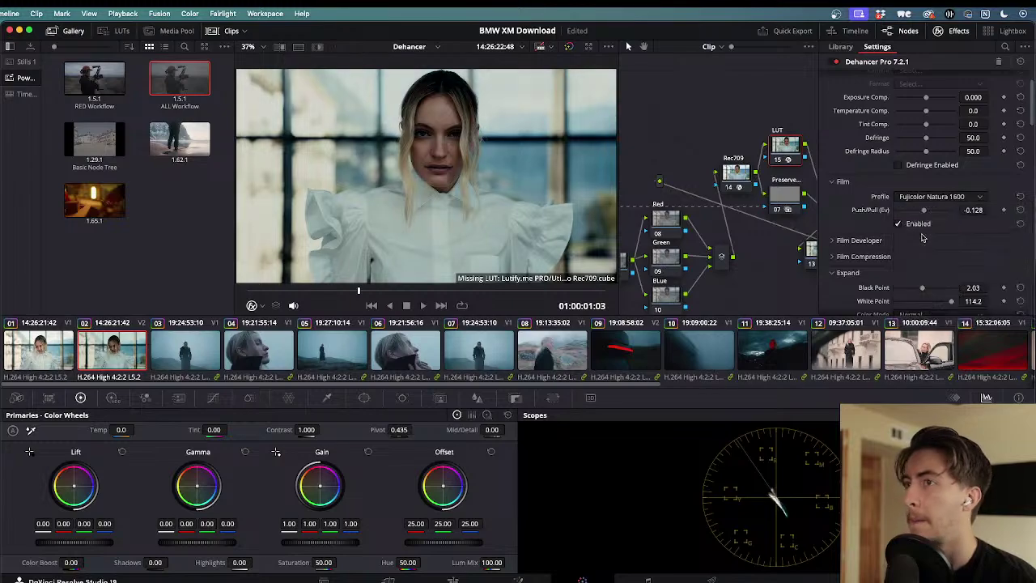
- Try the Fujicolor Print (Industrial) 100 film profile, ending on Fujicolor Print (Industrial) 400
click(933, 196)
click(933, 241)
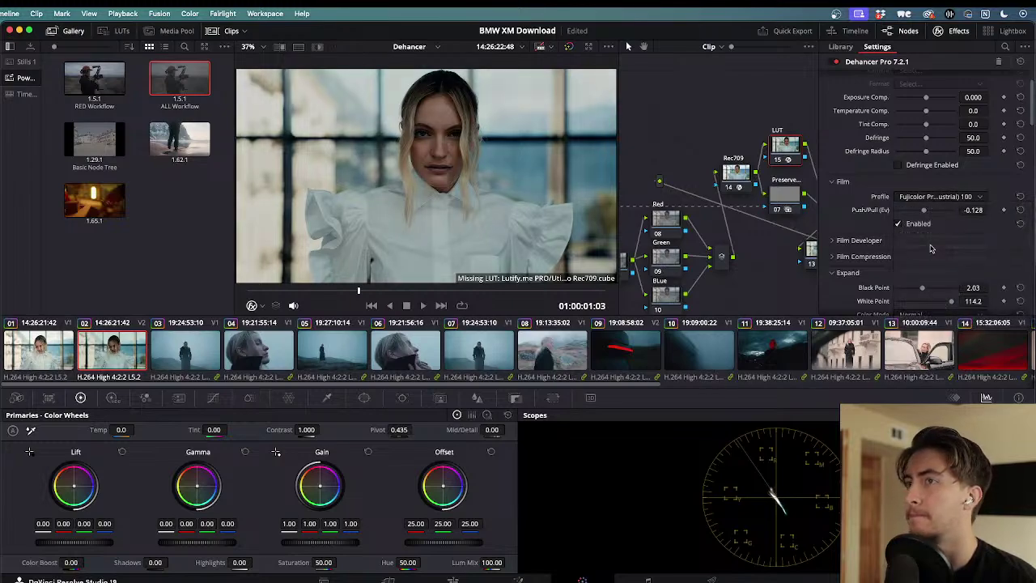
click(933, 198)
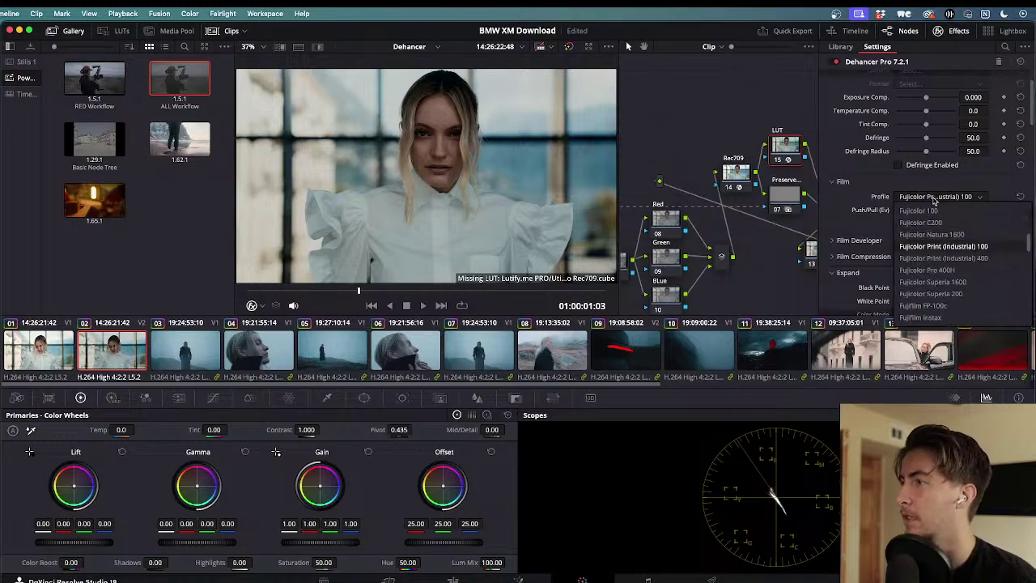
click(933, 264)
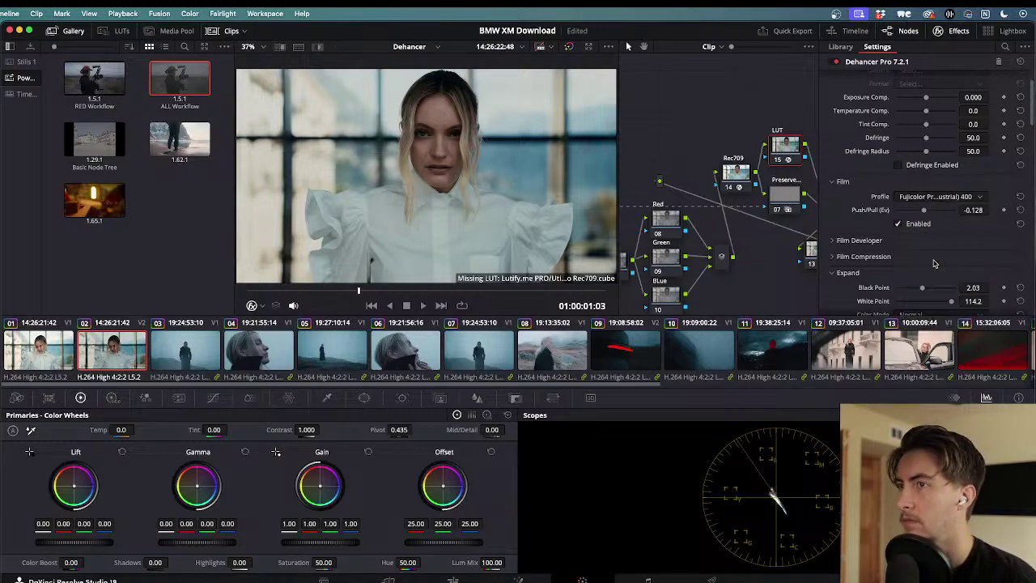
click(947, 198)
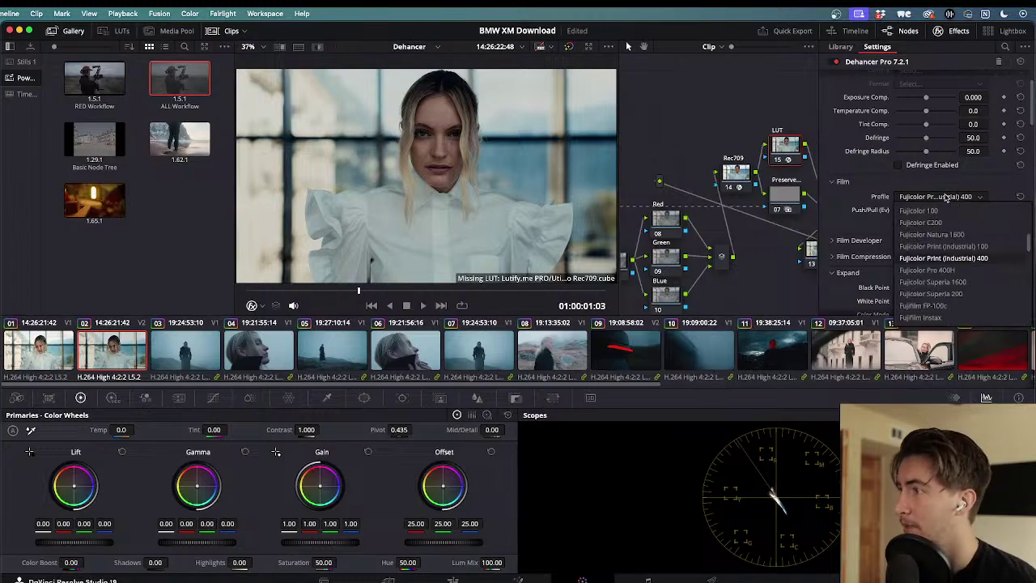
- View the blue silhouette shot in clip 03 for comparison, and return to clip 02
click(947, 198)
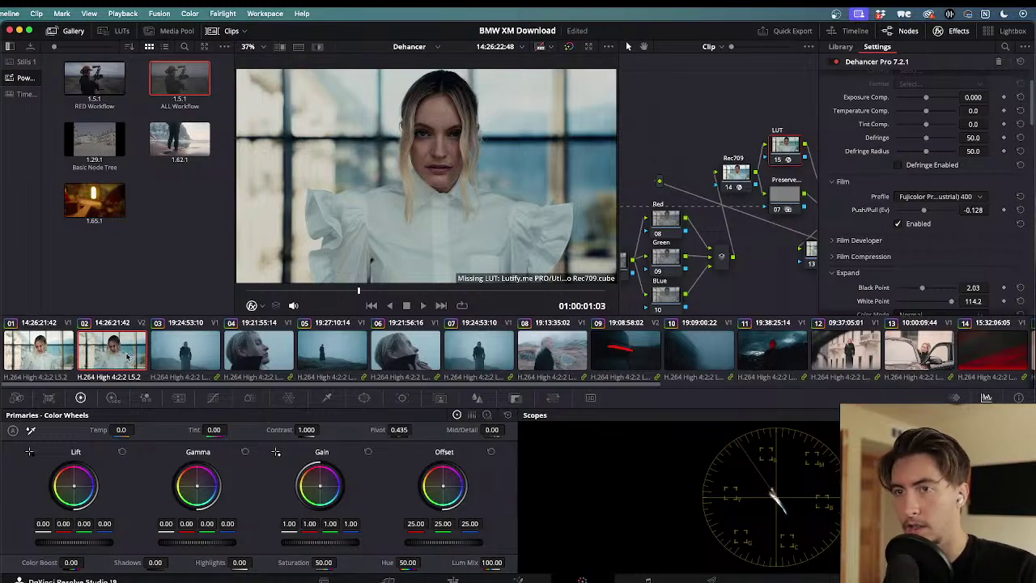
click(183, 354)
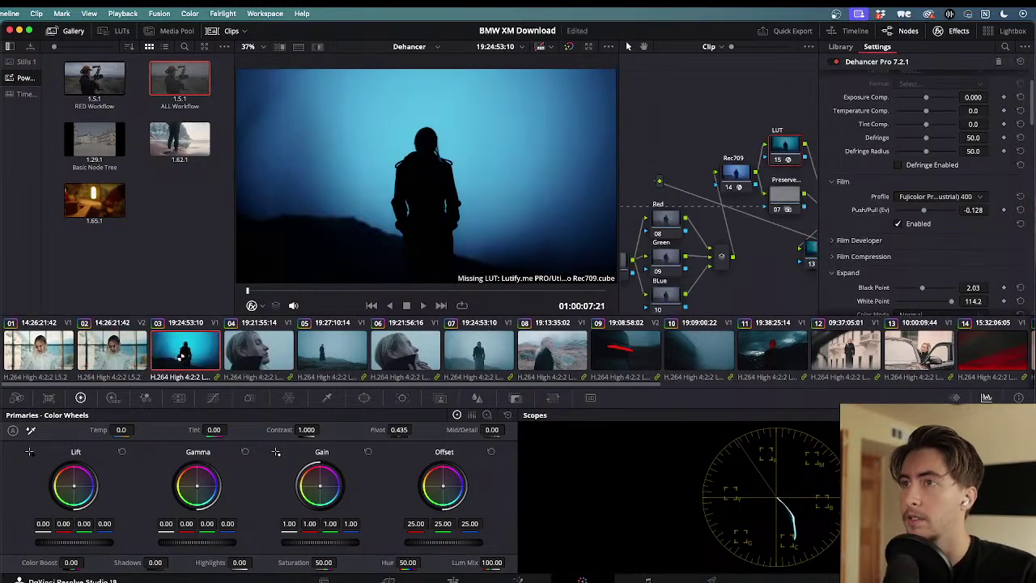
key(Up)
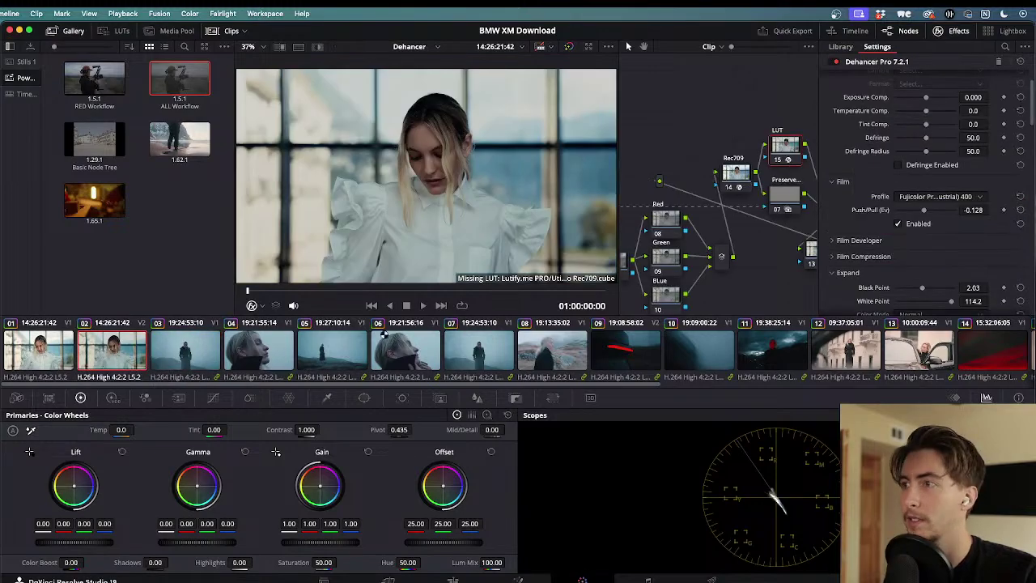
- Try the Fujicolor Pro 400H and Fujicolor Superia 1600 film profiles on clip 02, and set the profile to Fujicolor Superia 200
click(922, 196)
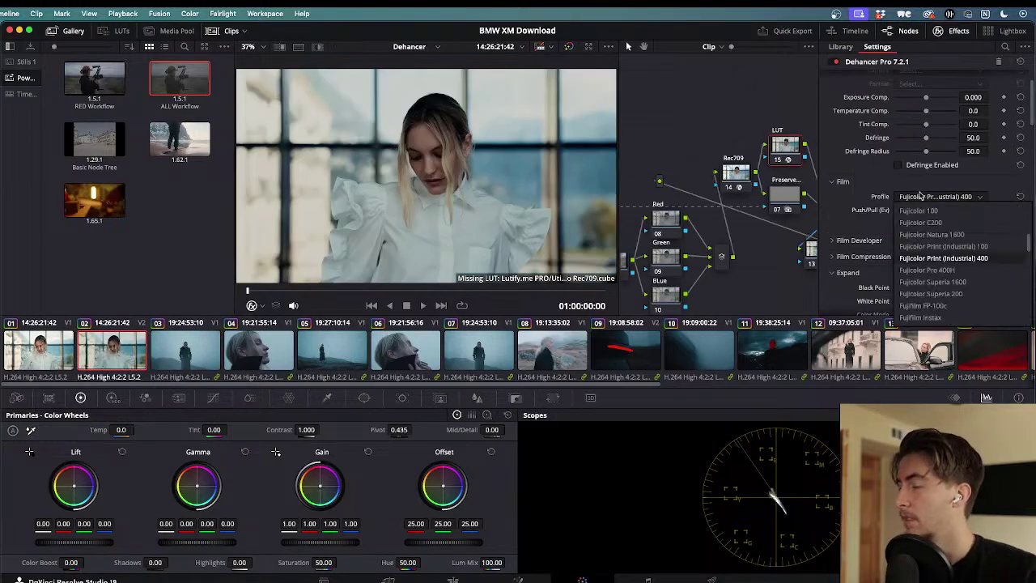
click(926, 273)
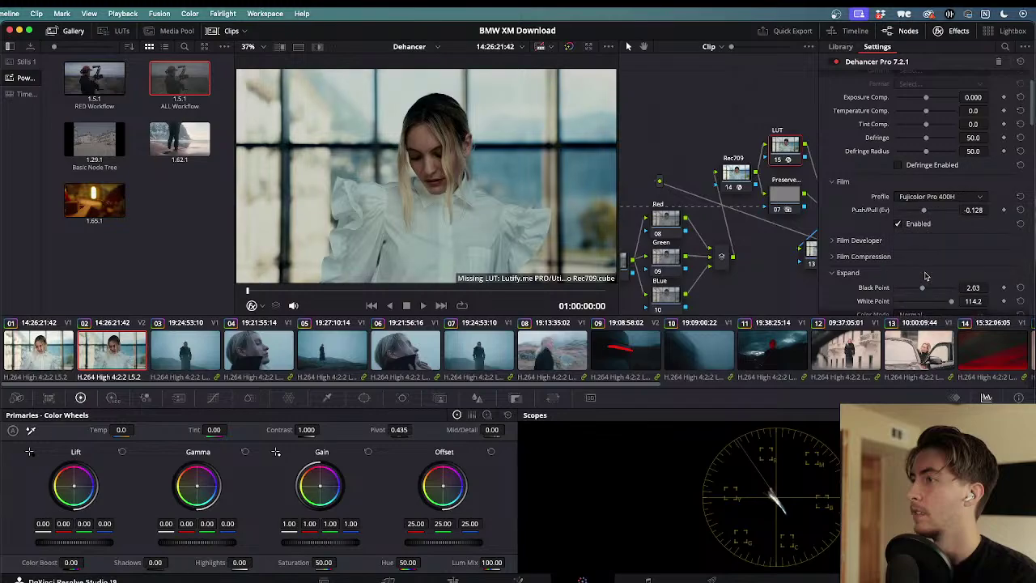
click(946, 197)
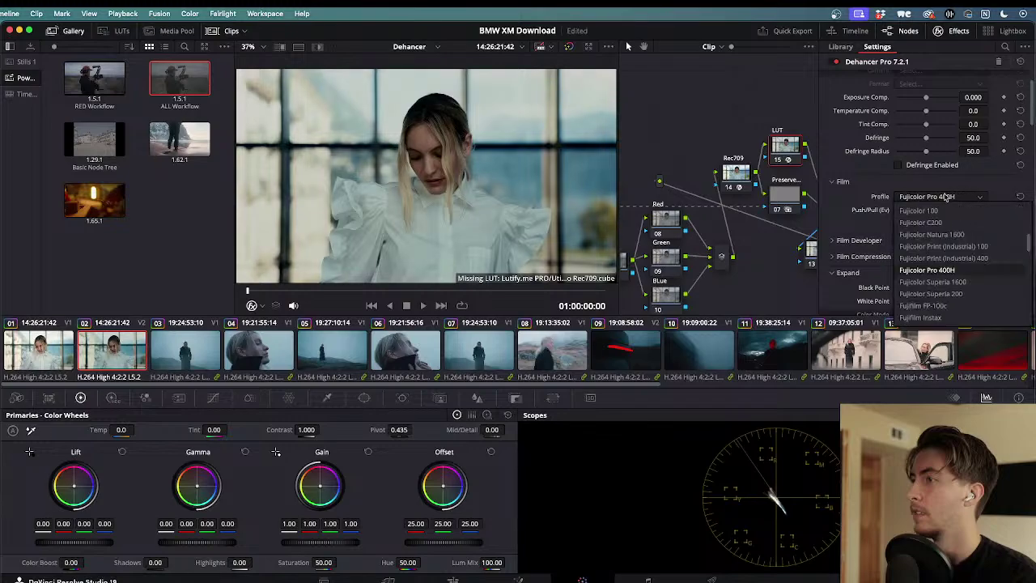
click(944, 283)
click(960, 199)
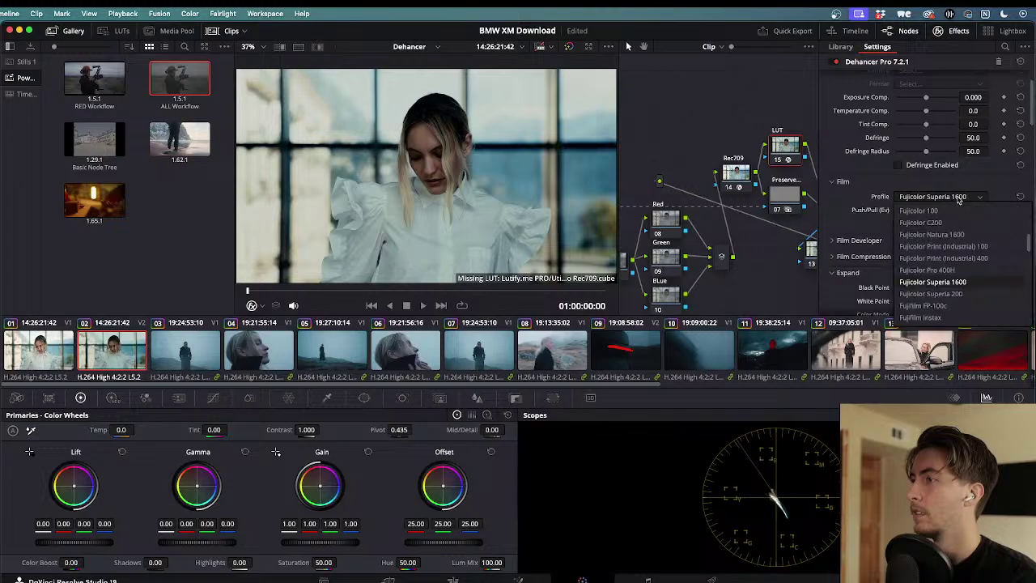
click(957, 294)
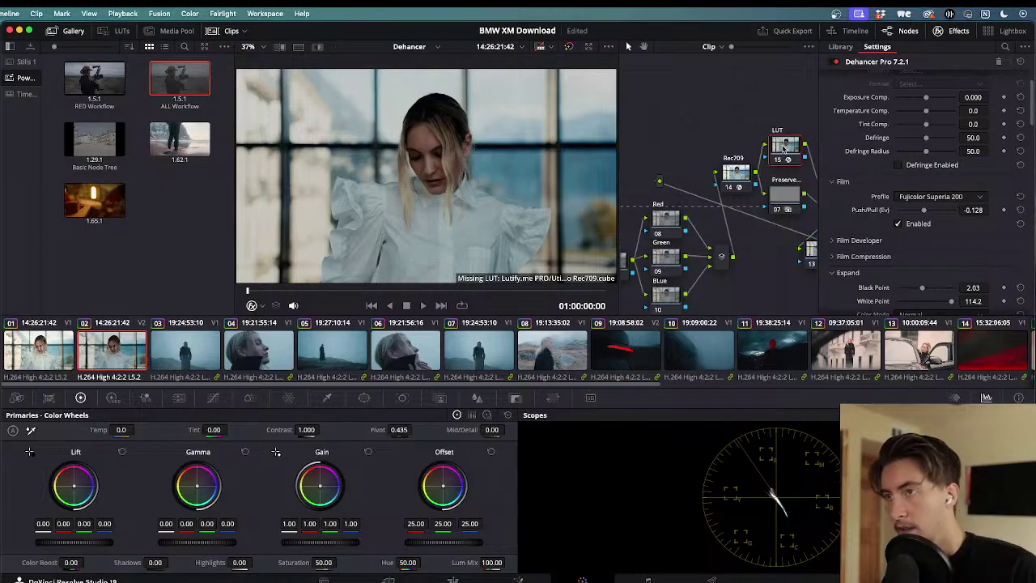
- Toggle the LUT node off and on repeatedly to compare the image with and without the film look
key(ctrl+d)
key(ctrl+d)
key(ctrl+d)
key(ctrl+d)
key(ctrl+d)
key(ctrl+d)
key(ctrl+d)
key(ctrl+d)
key(ctrl+d)
key(ctrl+d)
key(ctrl+d)
key(ctrl+d)
key(ctrl+d)
key(ctrl+d)
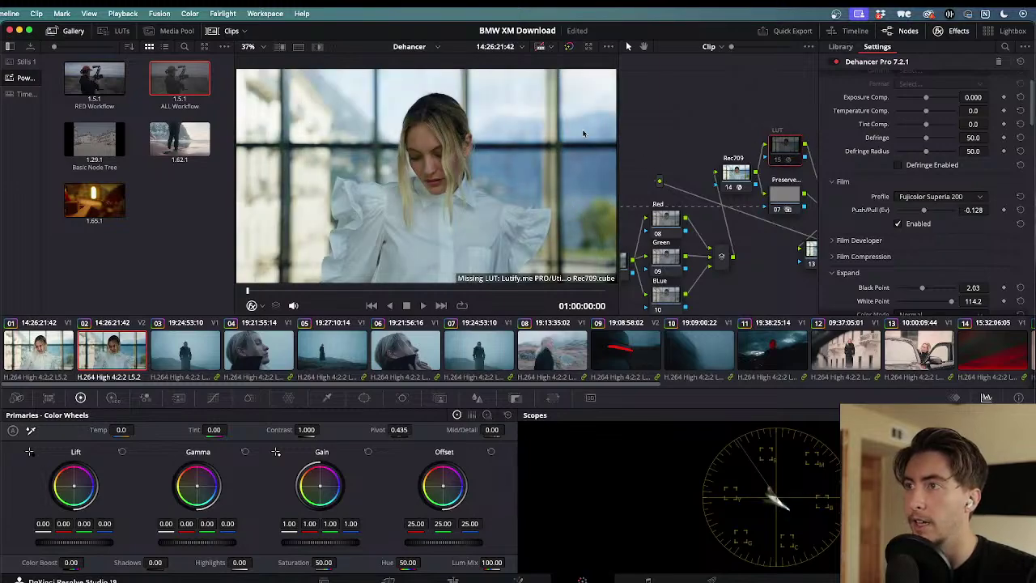
key(ctrl+d)
key(ctrl+d)
key(ctrl+d)
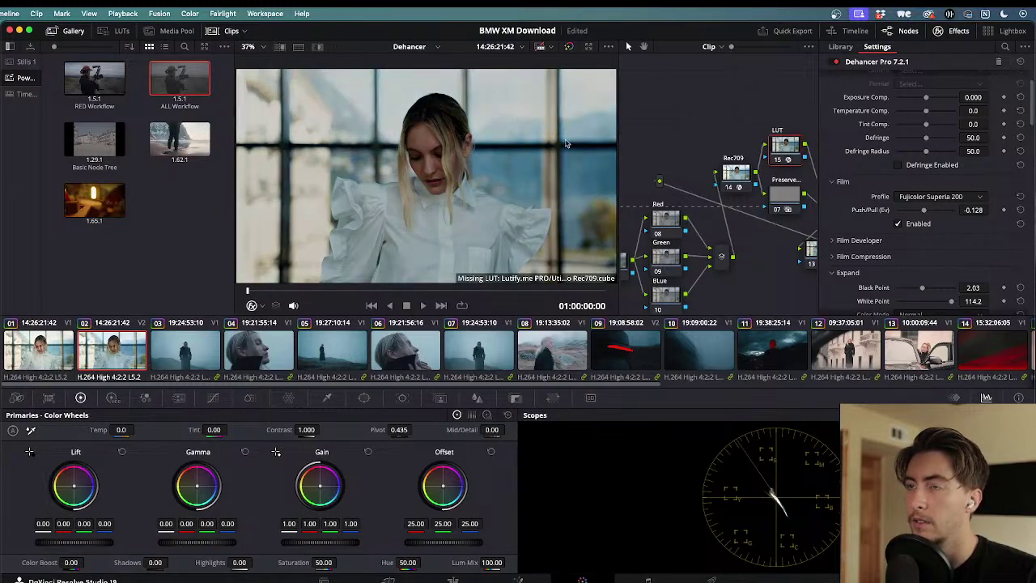
- Play back clip 02 several times from near its start to review the Superia 200 look in motion
key(space)
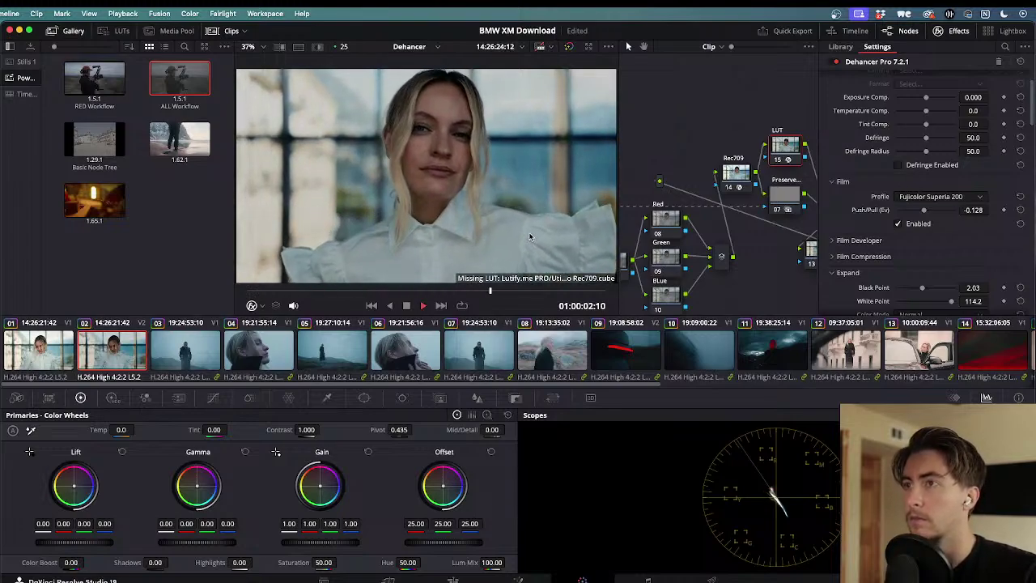
key(space)
drag(508, 289, 276, 289)
key(space)
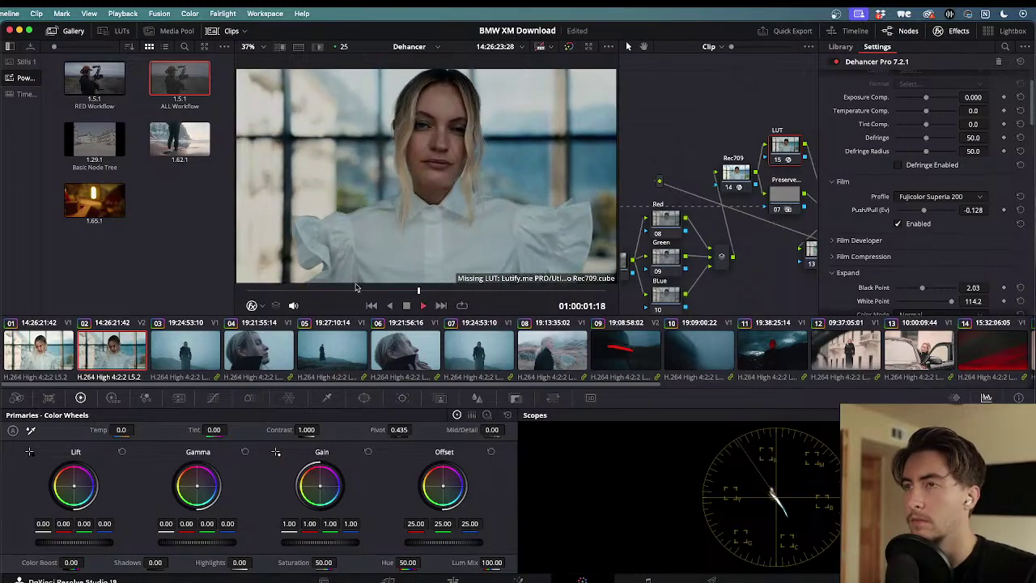
drag(509, 291, 263, 287)
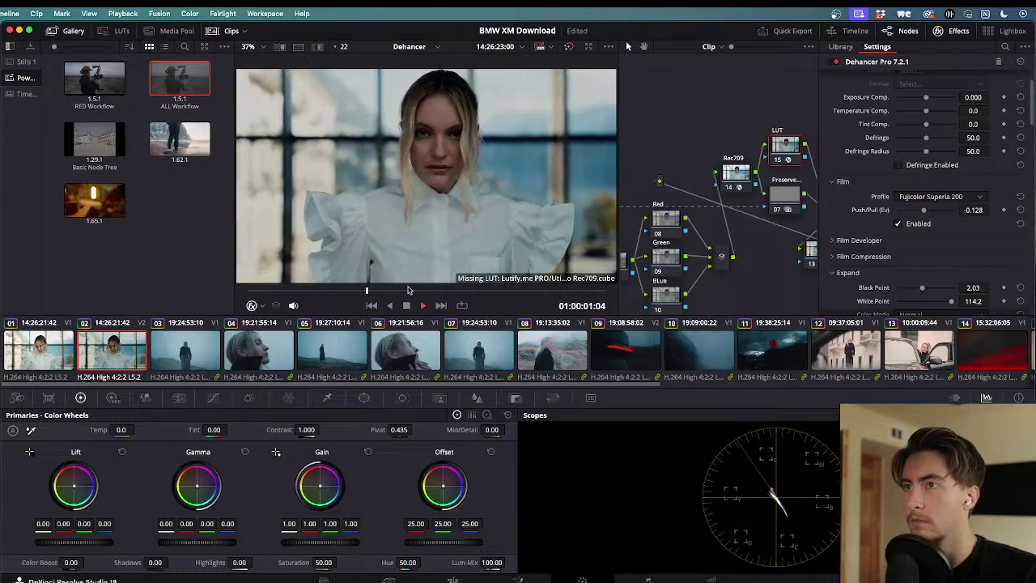
key(space)
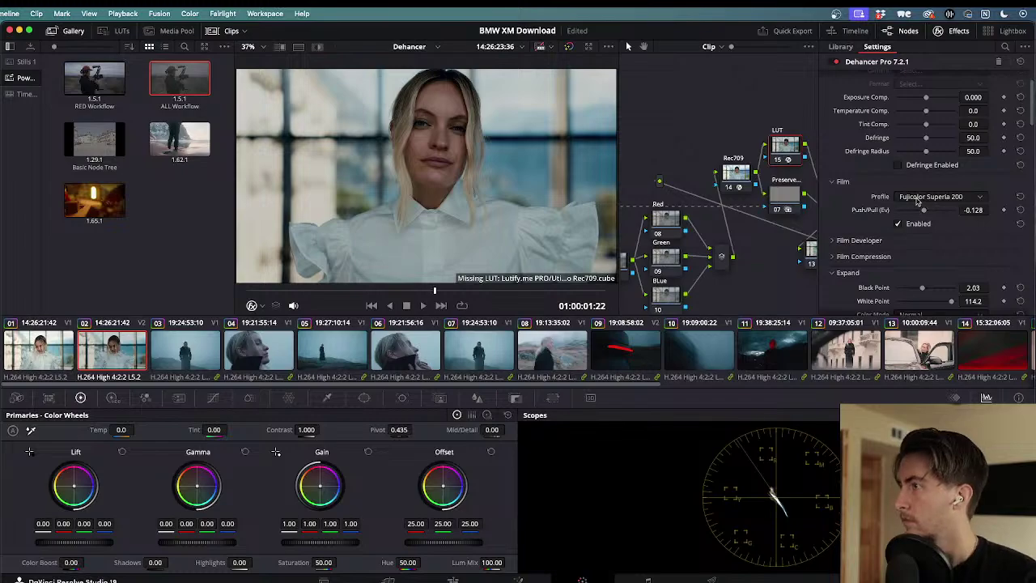
- Try the Fujifilm FP-100c and Fujifilm Instax film profiles, and return the profile to Fujicolor Superia 200
click(919, 198)
click(921, 306)
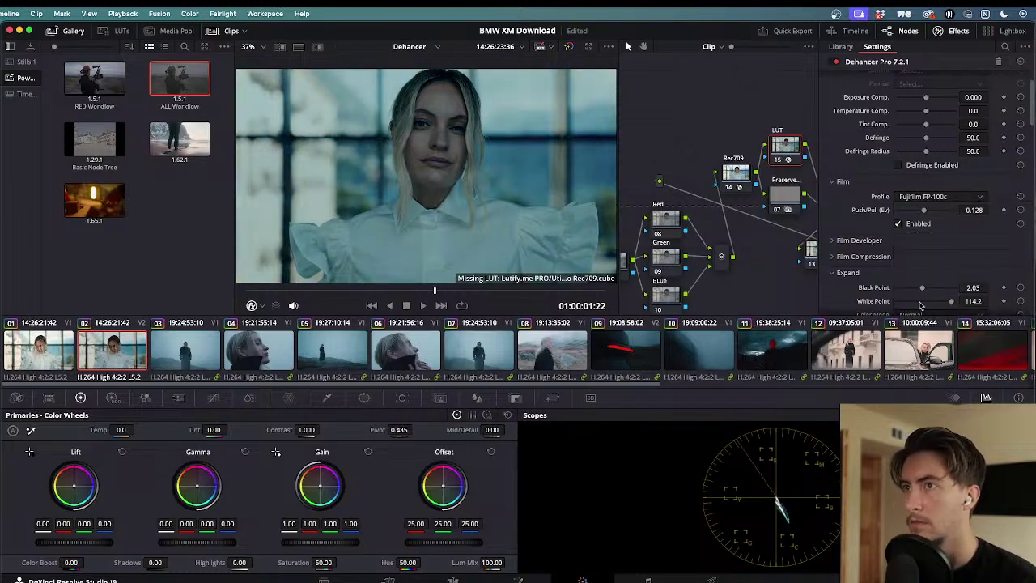
click(939, 197)
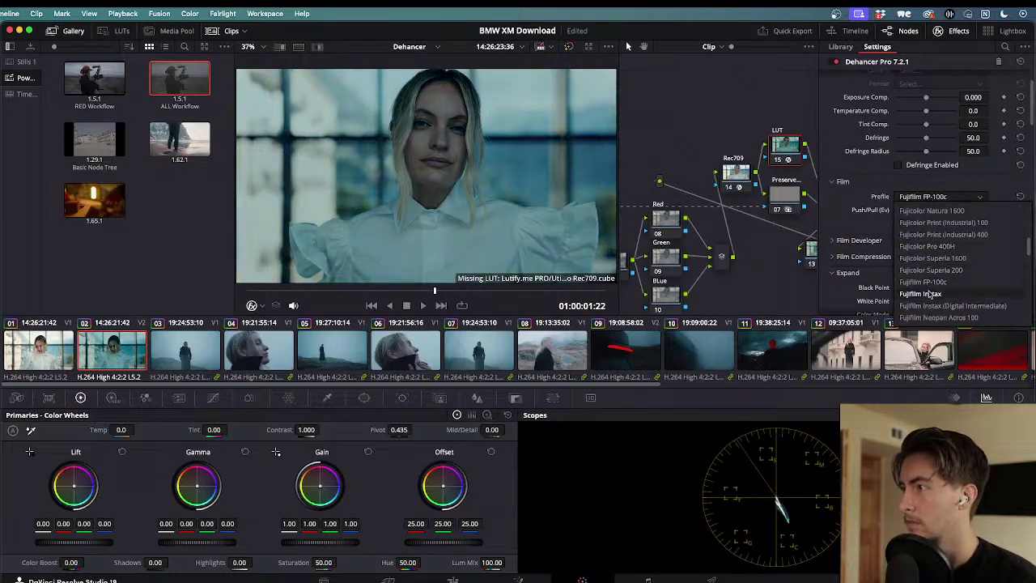
click(929, 296)
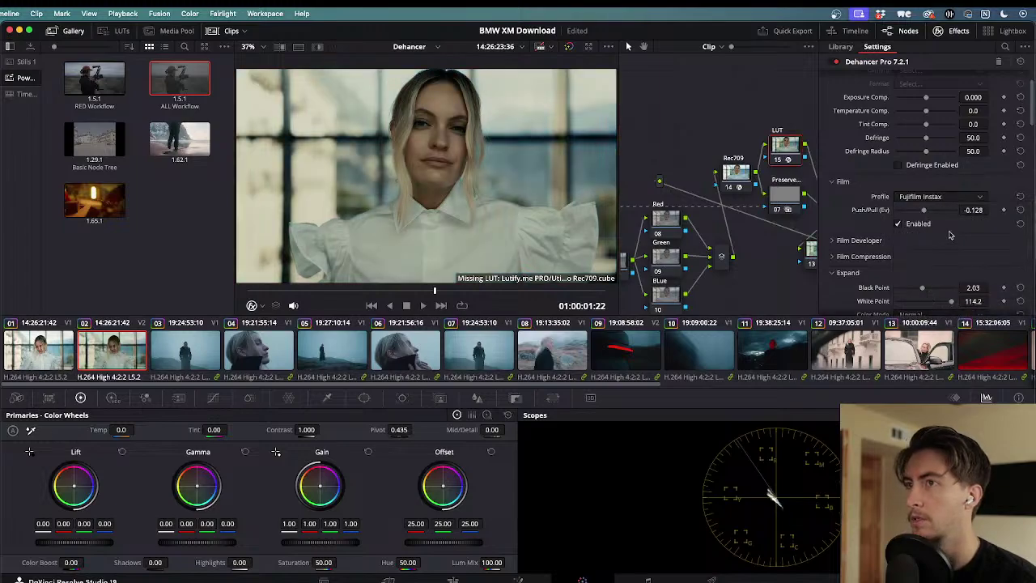
click(945, 199)
click(944, 269)
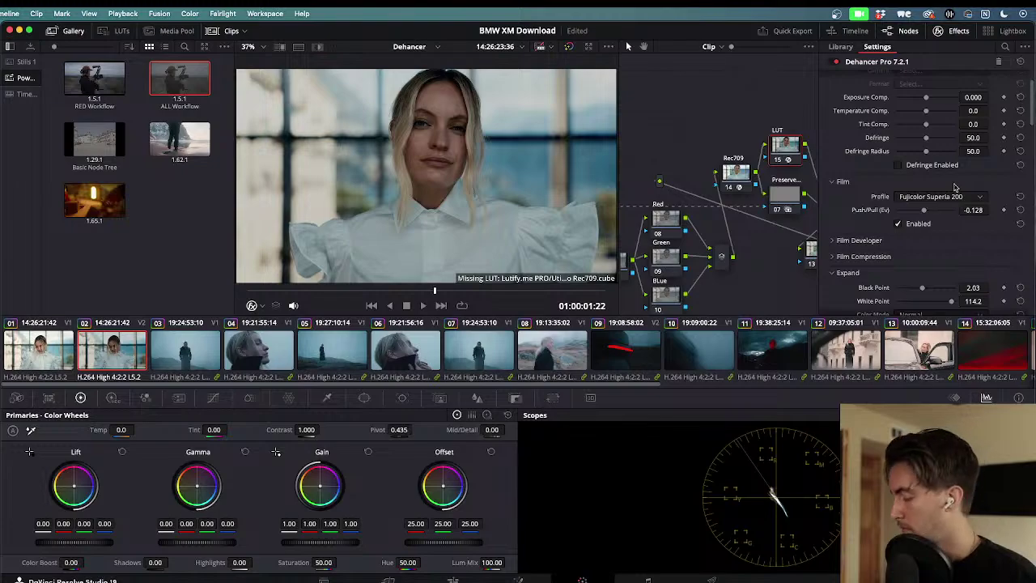
- Compare the Fujifilm Instax and Fujifilm FP-100c film profiles again, ending on Fujifilm Instax
click(946, 197)
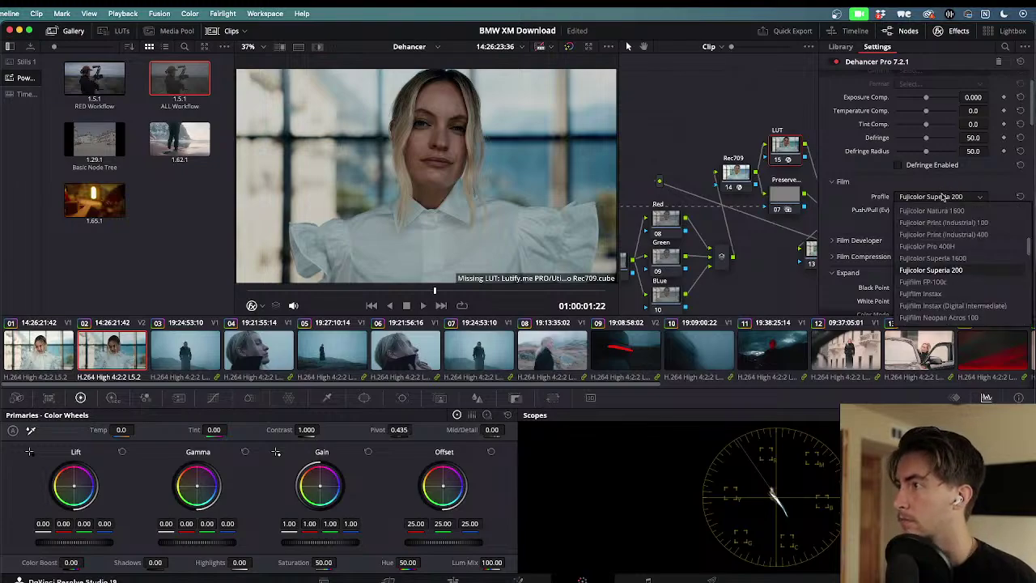
click(920, 293)
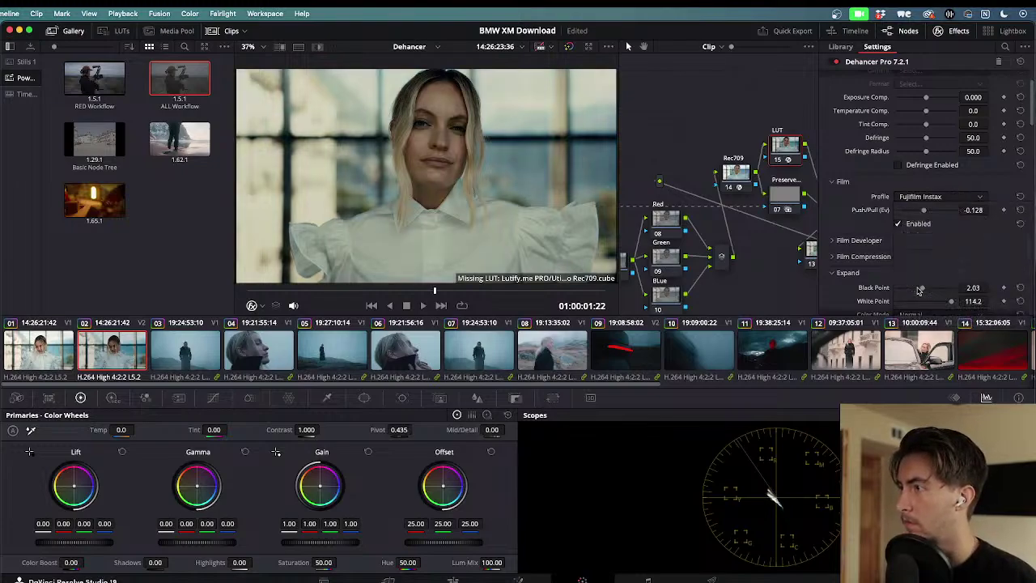
click(931, 198)
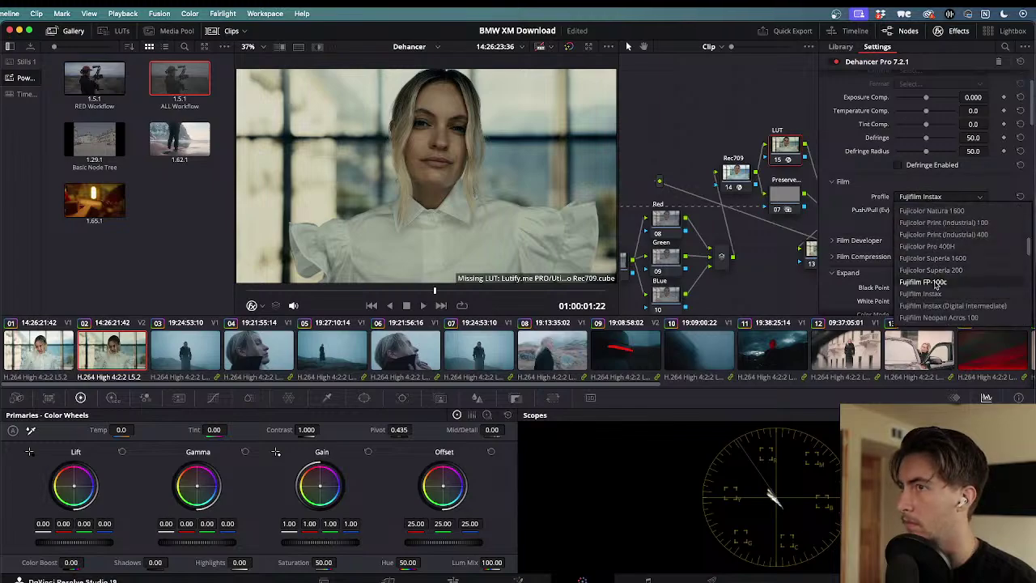
click(923, 282)
click(945, 199)
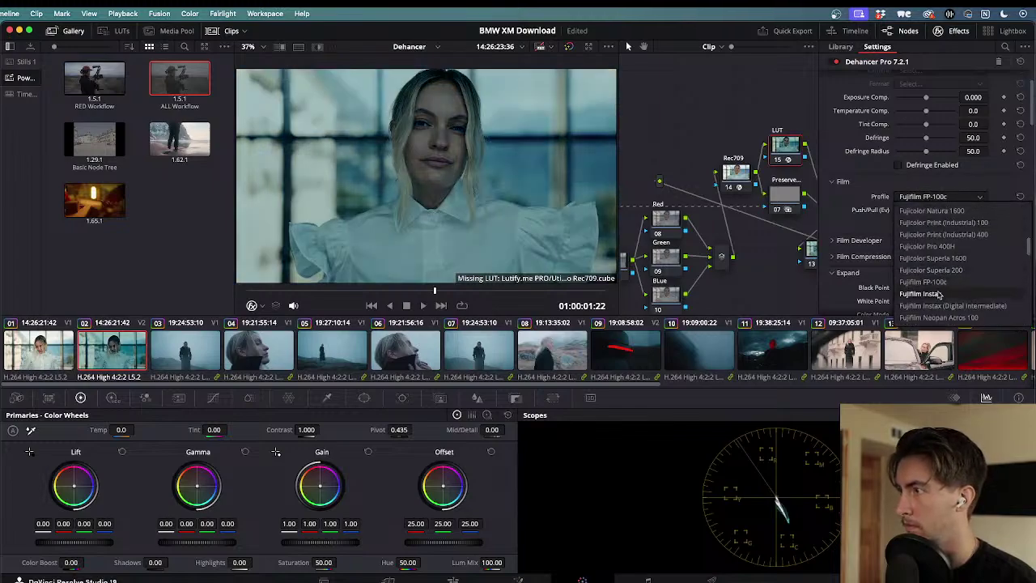
click(923, 294)
- Try the black-and-white film profiles Fujifilm Neopan Acros 100, Ilford HP5 Plus 400 and Ilford XP2 Super 400
click(934, 198)
scroll(931, 283, down, 1)
click(931, 297)
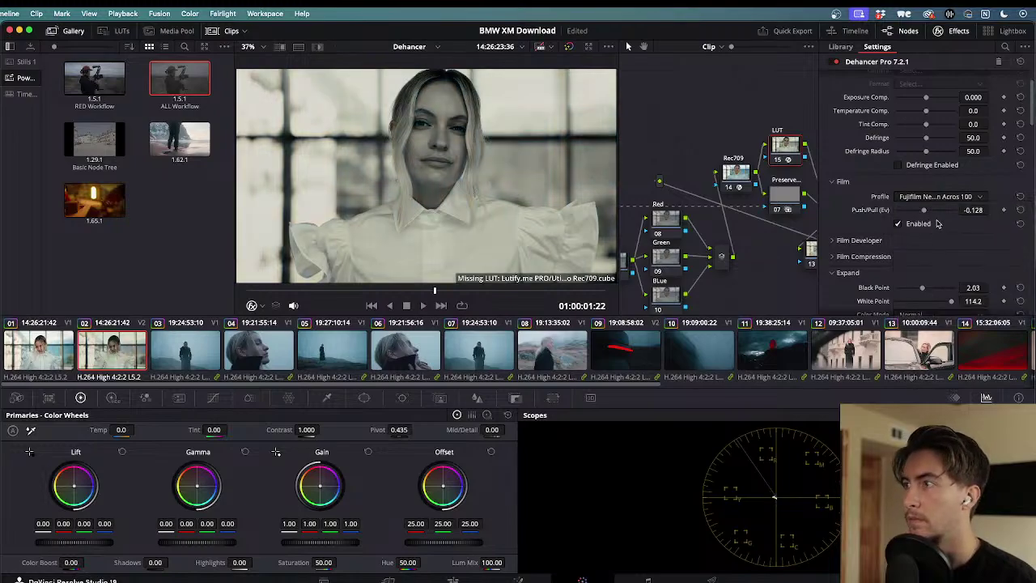
click(937, 198)
click(927, 306)
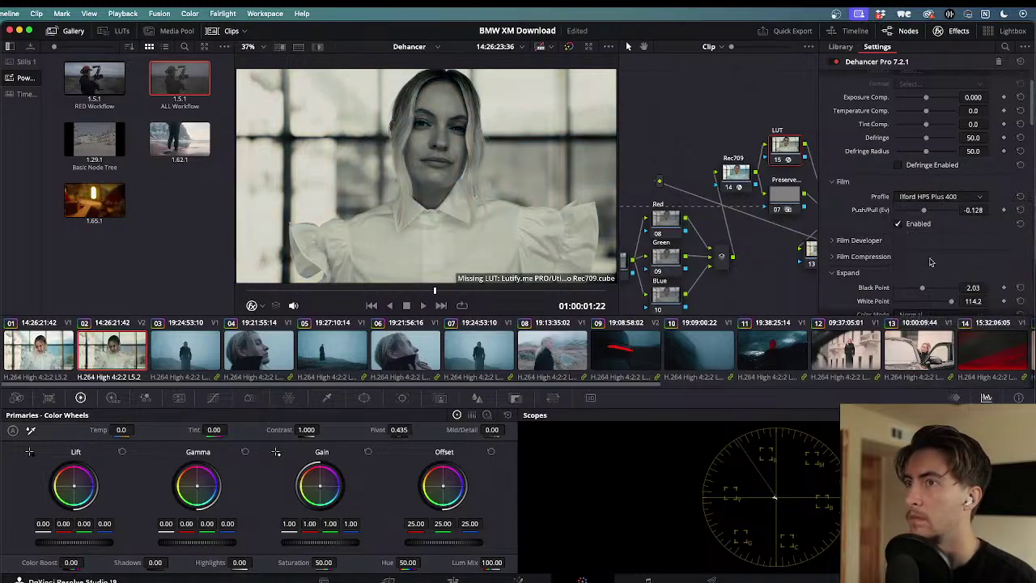
click(937, 200)
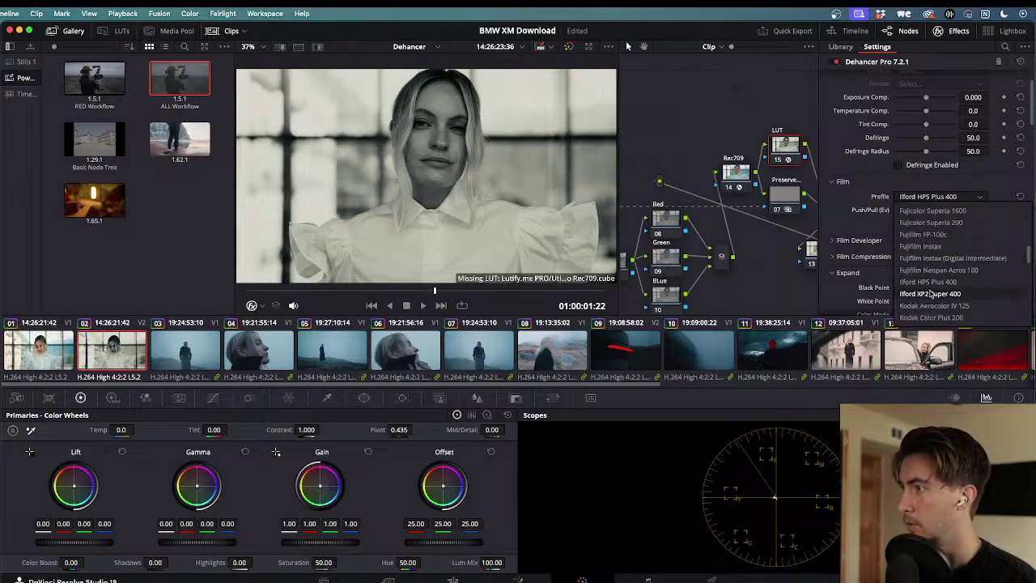
click(929, 293)
- Try the Kodak Aerocolor IV 125 and Kodak Color Plus 200 film profiles
click(933, 197)
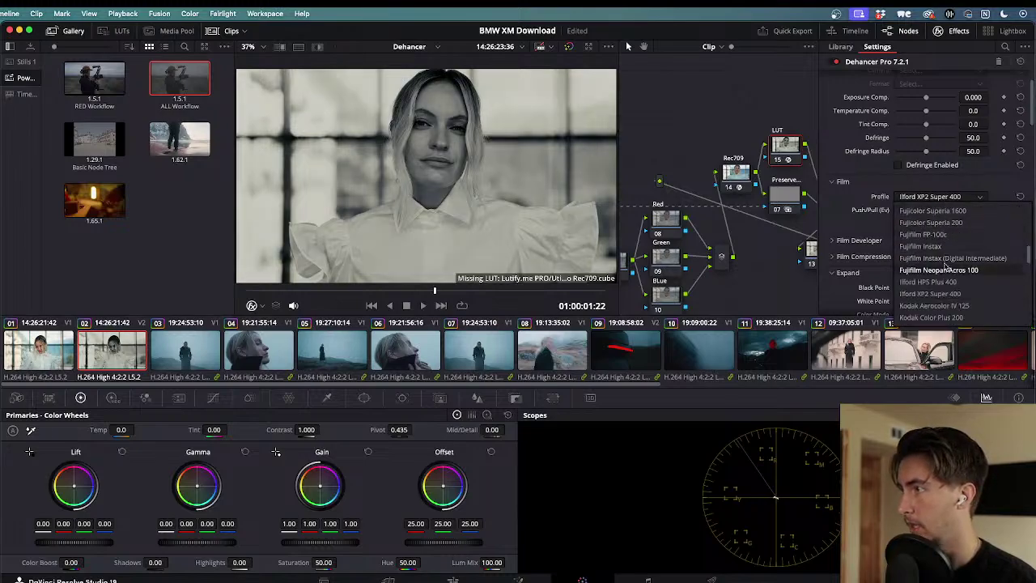
click(944, 281)
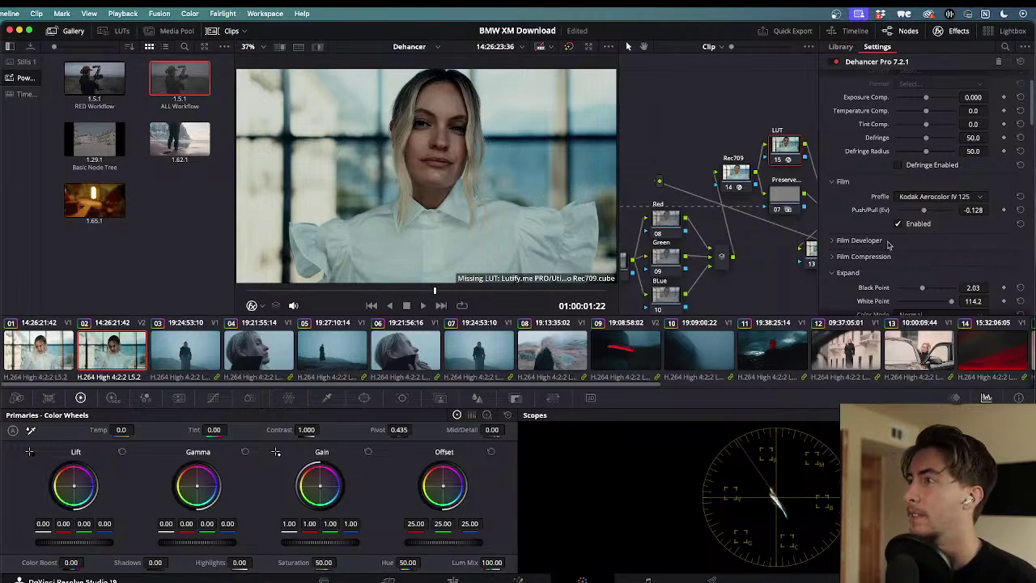
click(931, 197)
click(930, 296)
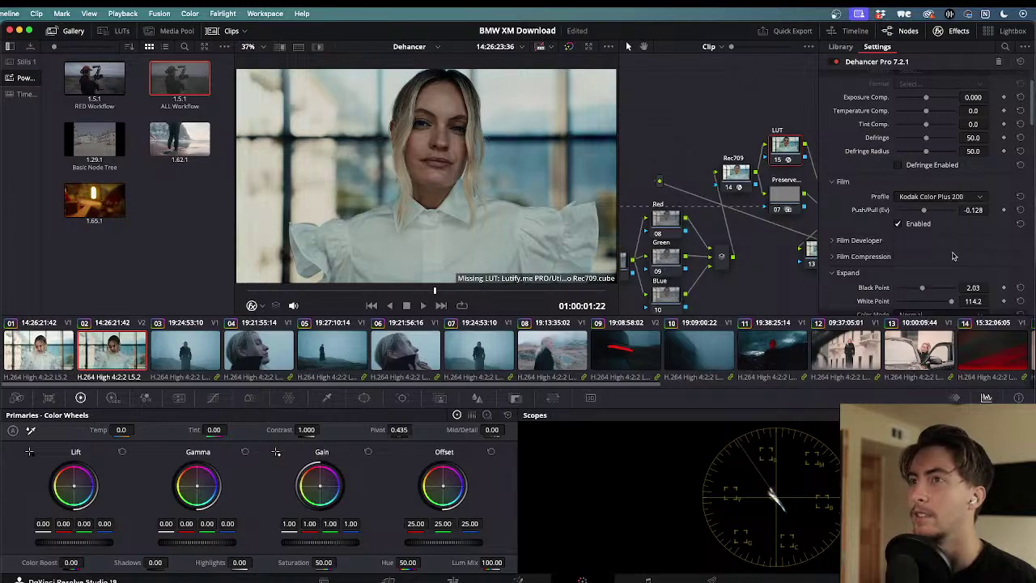
- Try the Kodak Eastman Double-X 5222 film profile
click(947, 197)
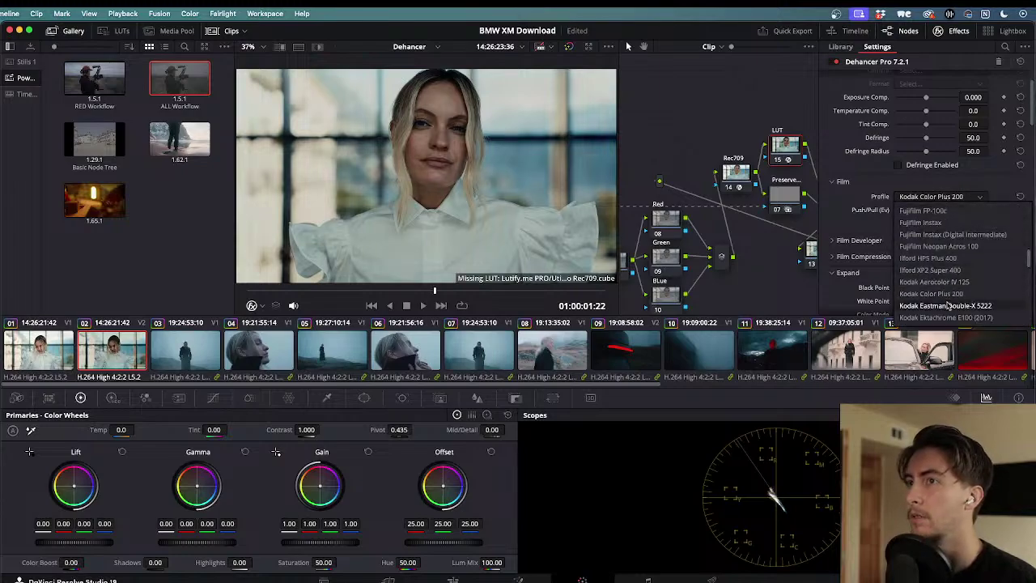
click(948, 305)
click(947, 199)
click(942, 324)
click(944, 198)
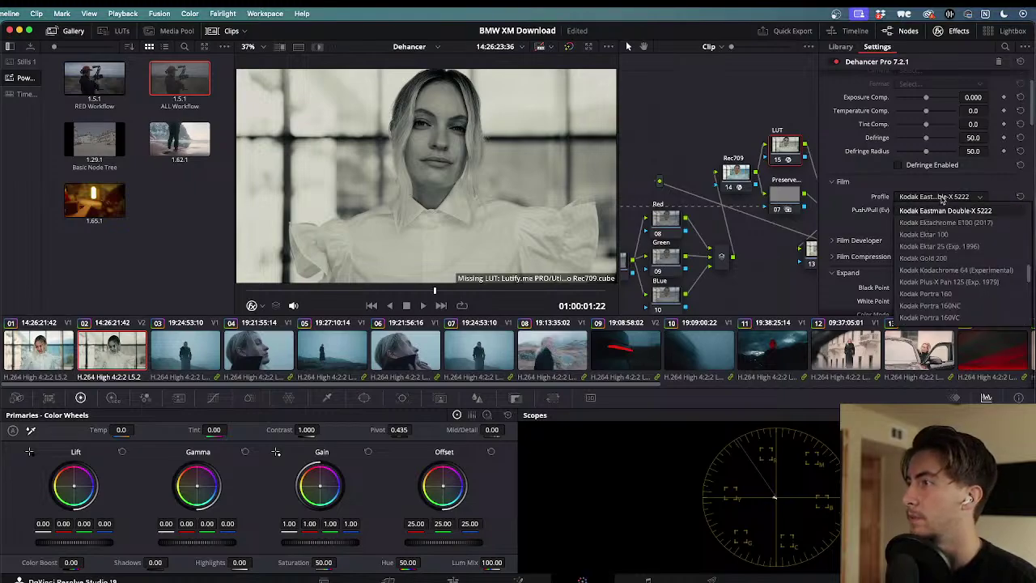
scroll(943, 258, up, 4)
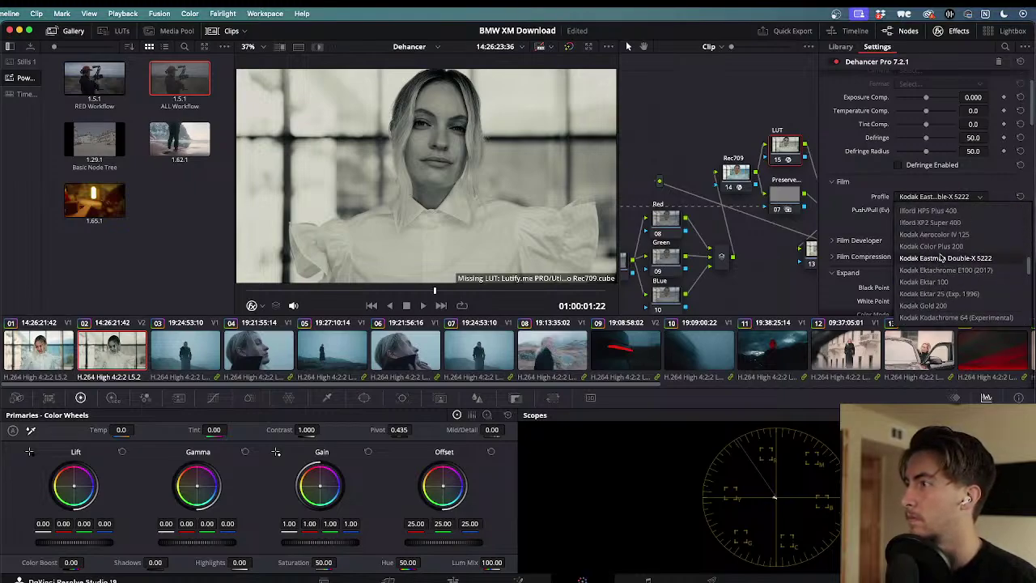
click(943, 259)
- Try the Kodak Ektar 100 film profile, set the profile to Kodak Ektar 25 (Exp. 1996), and check it on an earlier frame
click(947, 195)
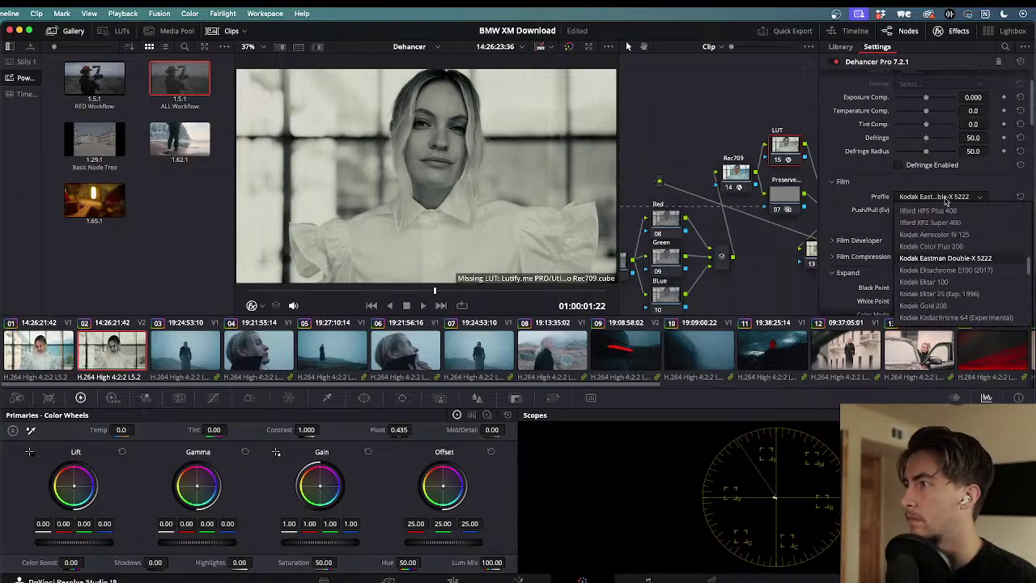
click(935, 281)
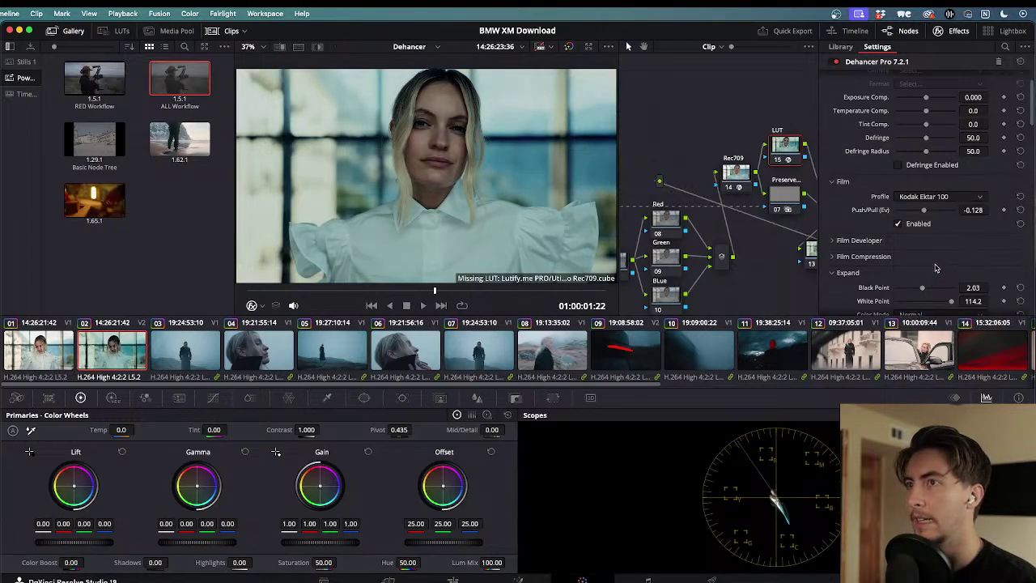
click(954, 198)
click(947, 294)
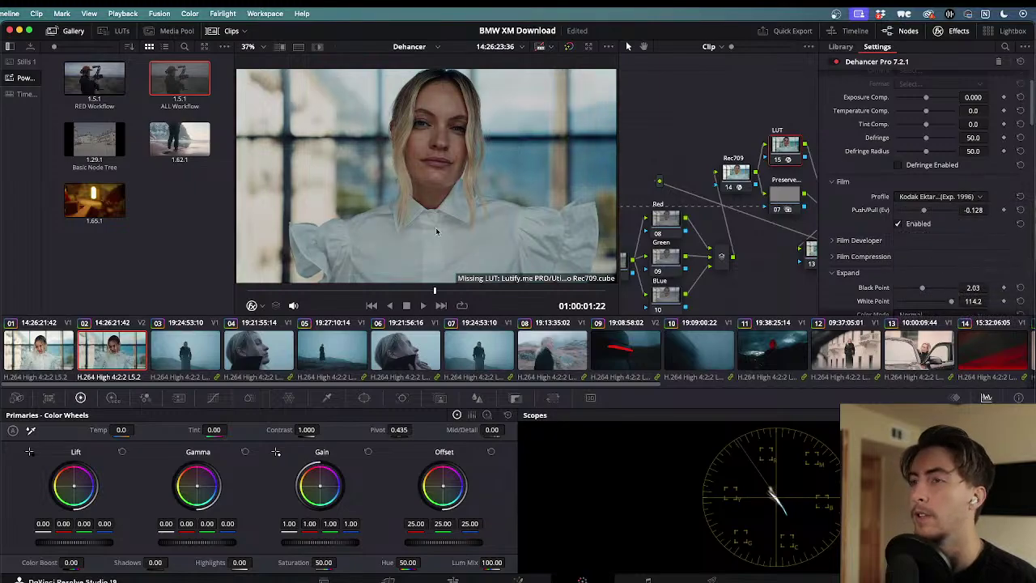
drag(434, 293, 351, 292)
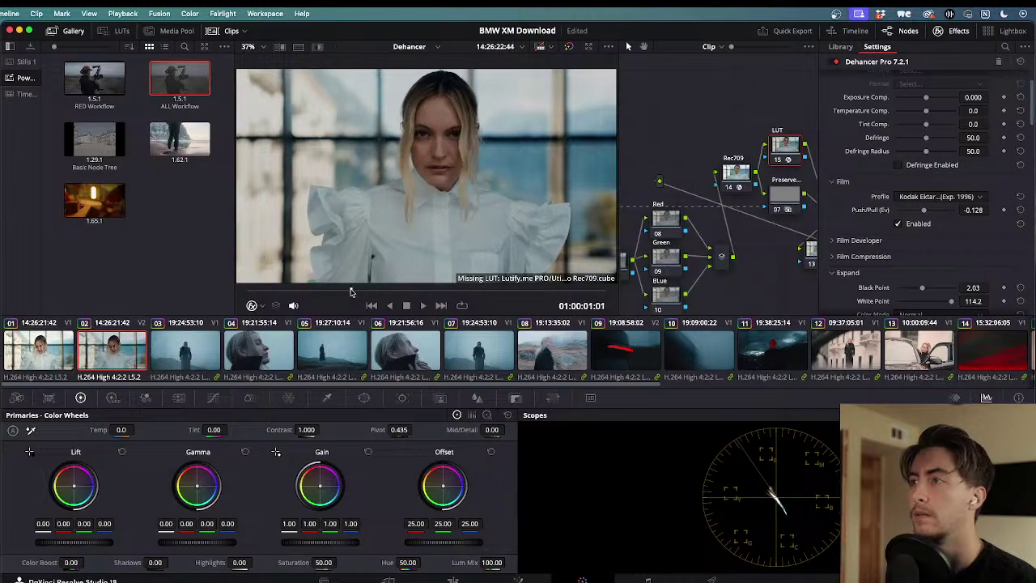
- Try the Kodak Gold 200 film profile with a different Push/Pull value, and undo both changes
click(945, 200)
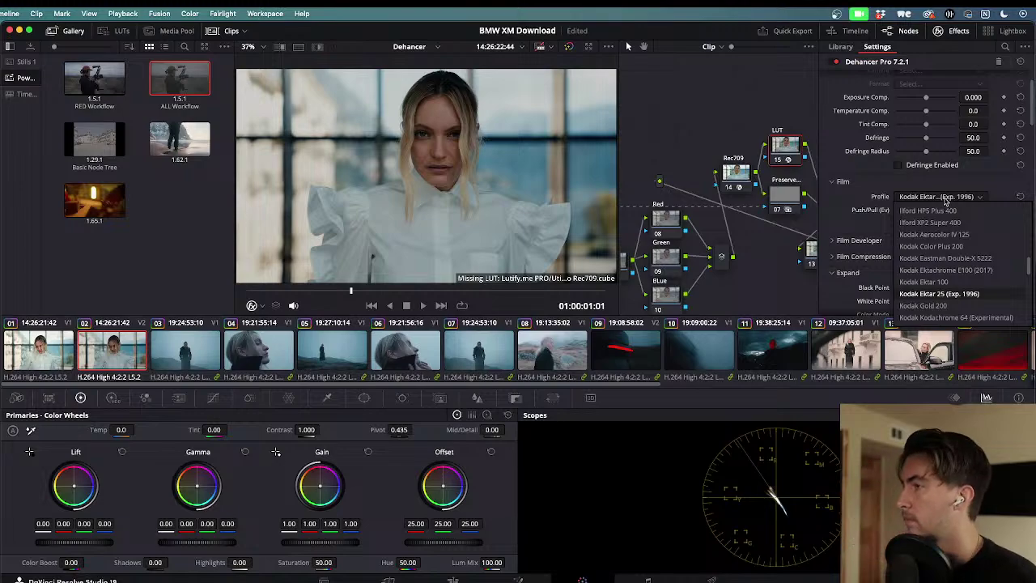
click(944, 305)
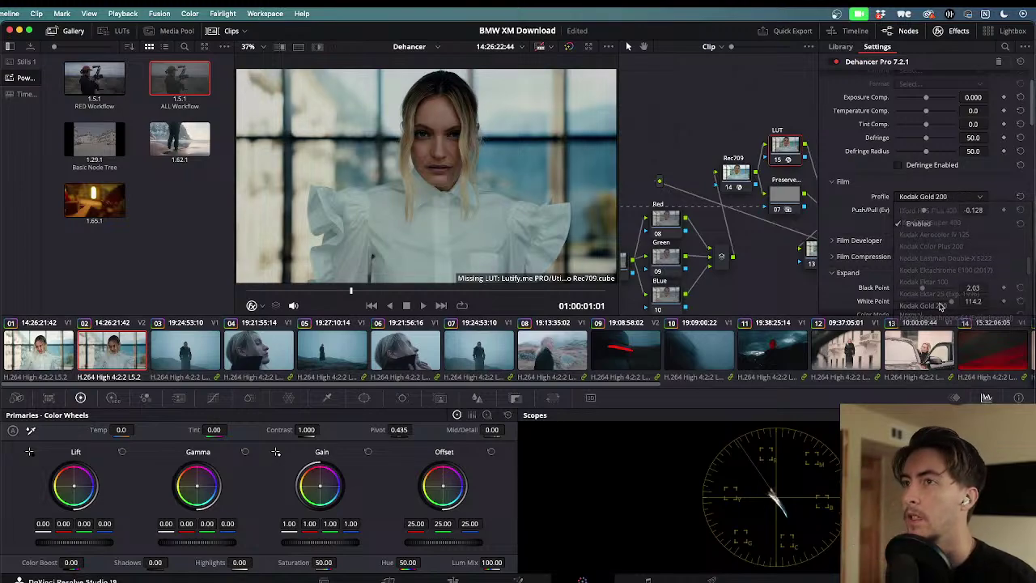
click(955, 201)
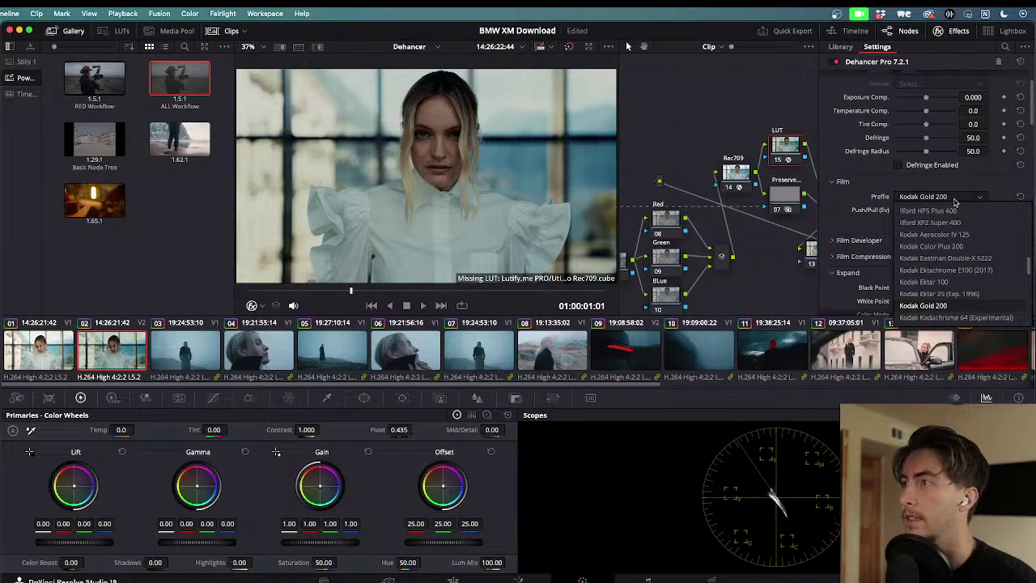
click(955, 201)
mouse_move(926, 214)
mouse_down()
mouse_move(946, 214)
mouse_move(915, 212)
mouse_move(937, 213)
mouse_move(924, 212)
mouse_up()
key(super+z)
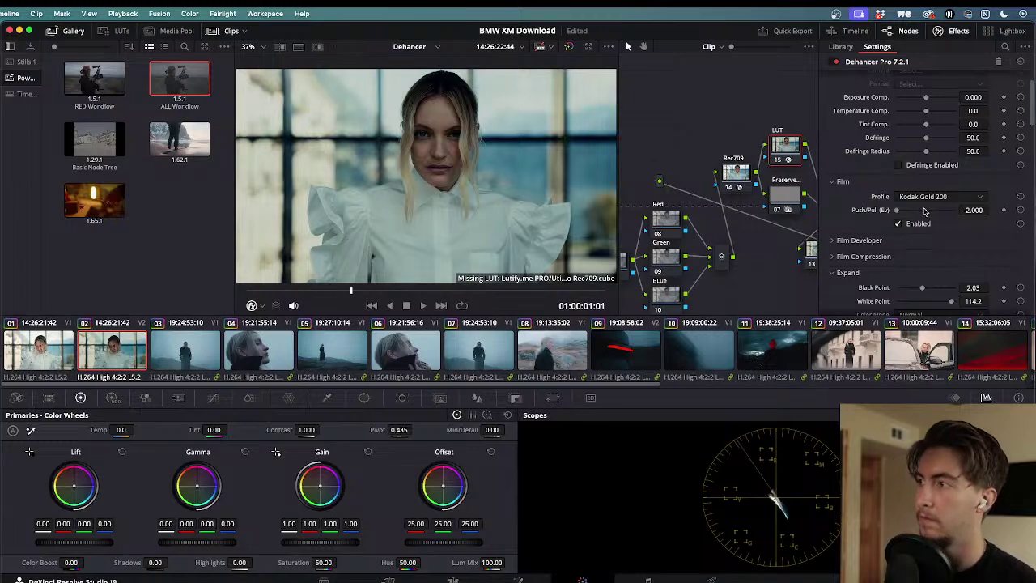
key(super+z)
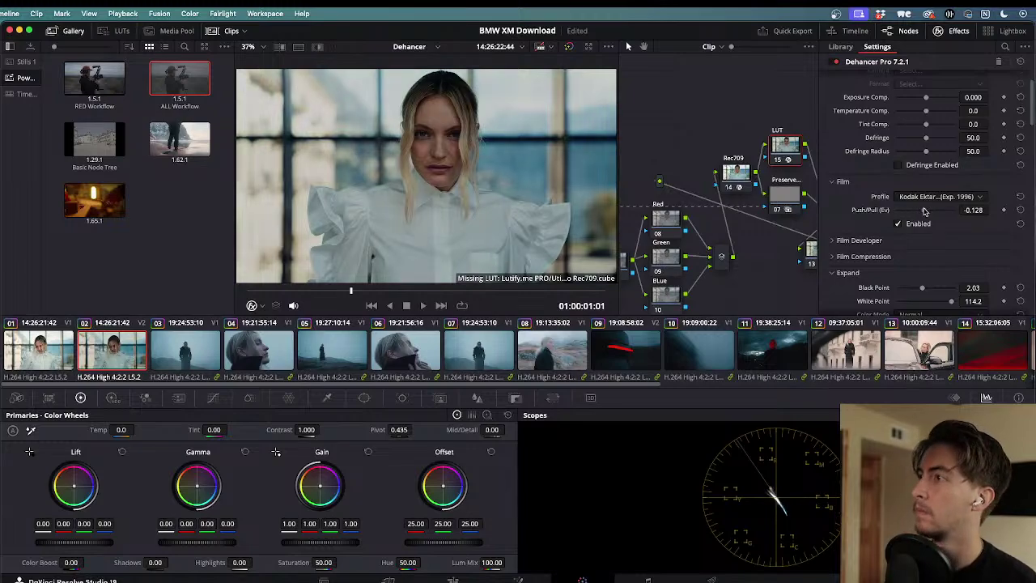
- Try the Kodak Ektar 25 (Exp. 1996), Kodak Kodachrome 64 (Experimental) and Kodak Plus-X Pan 125 (Exp. 1979) film profiles
click(929, 196)
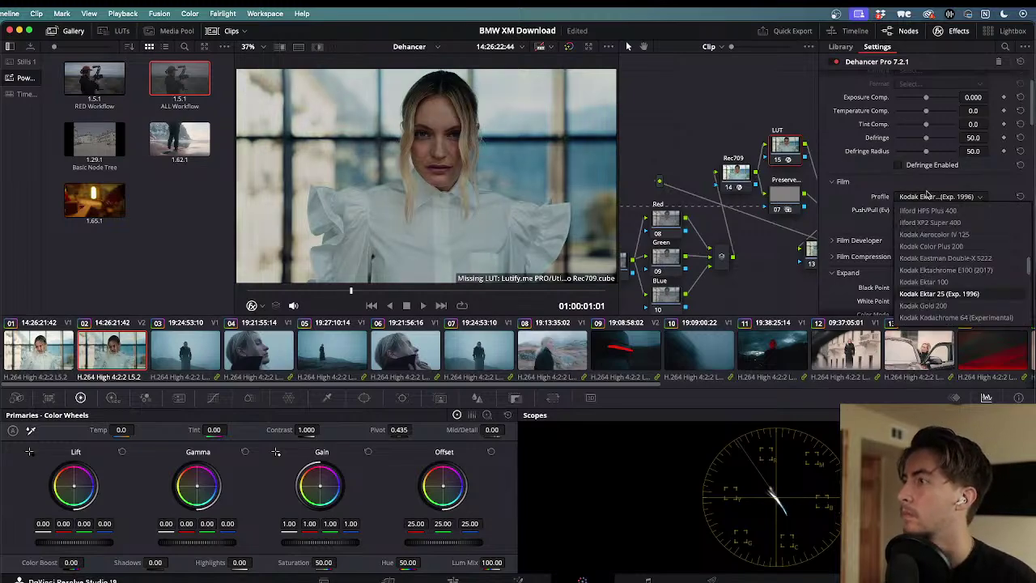
click(938, 295)
click(913, 196)
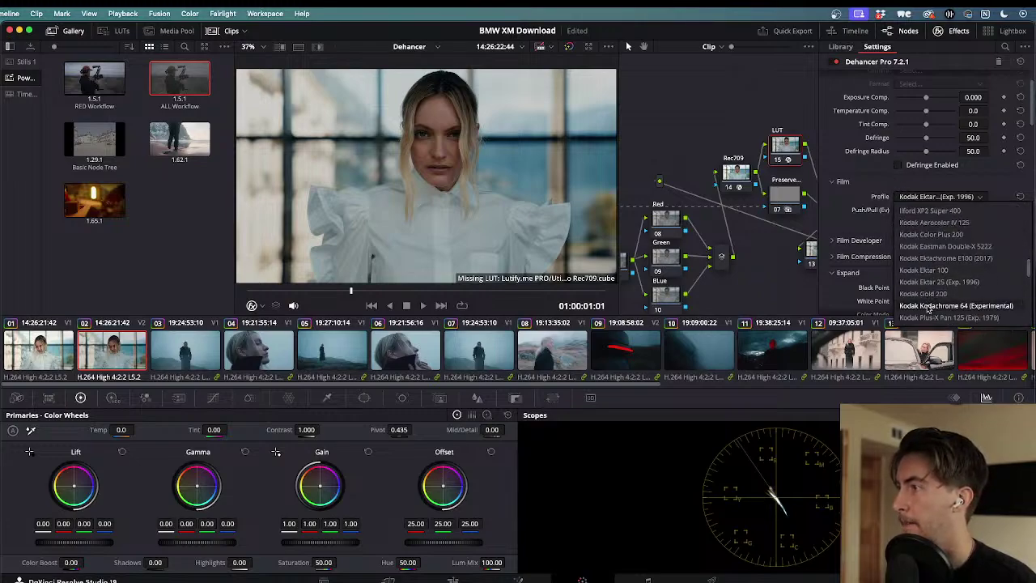
click(931, 306)
click(946, 196)
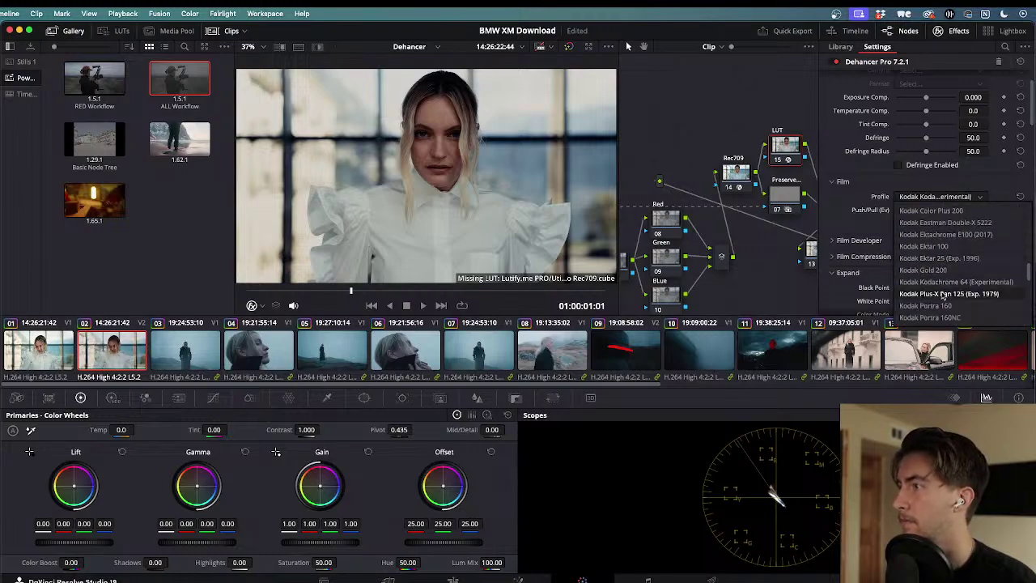
click(943, 295)
- Try the Kodak Portra 160, Portra 160VC, Portra 400 and Portra 800 film profiles
click(952, 199)
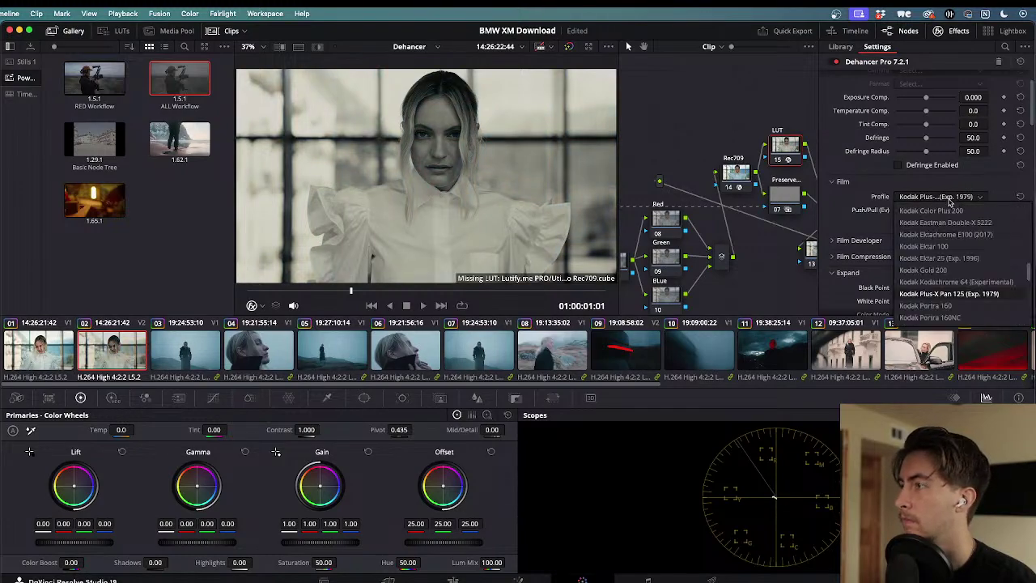
click(931, 306)
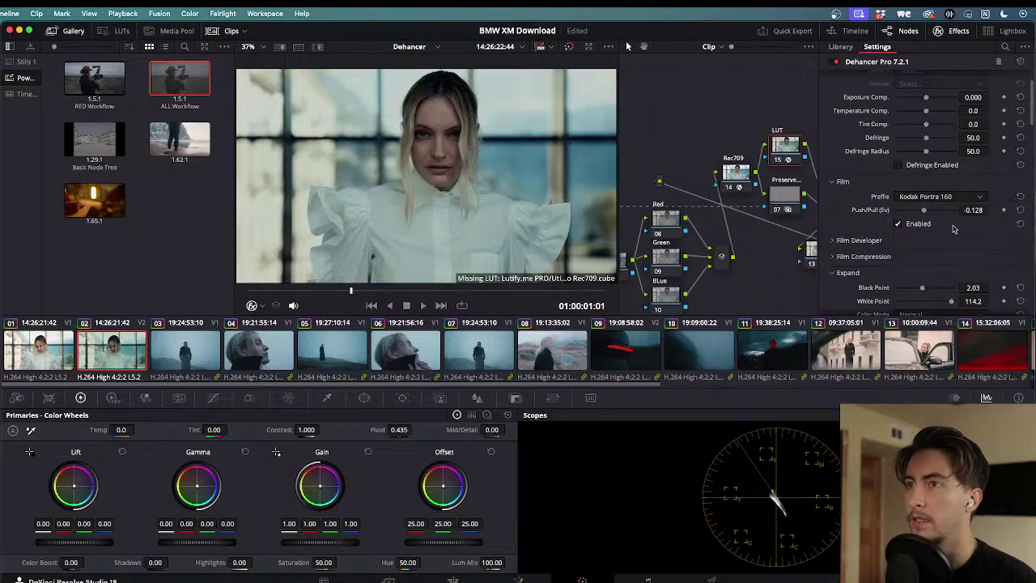
click(944, 199)
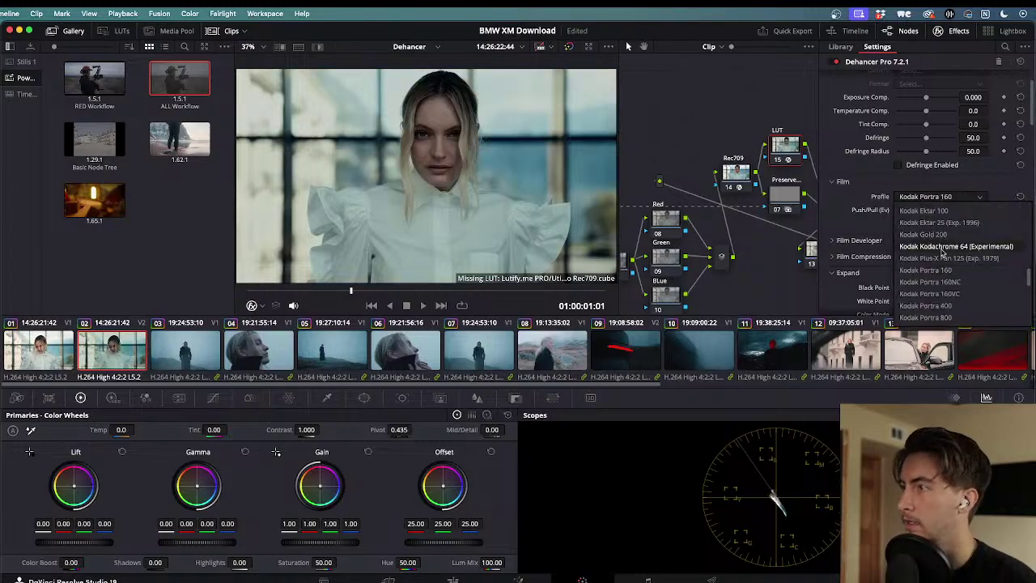
click(933, 292)
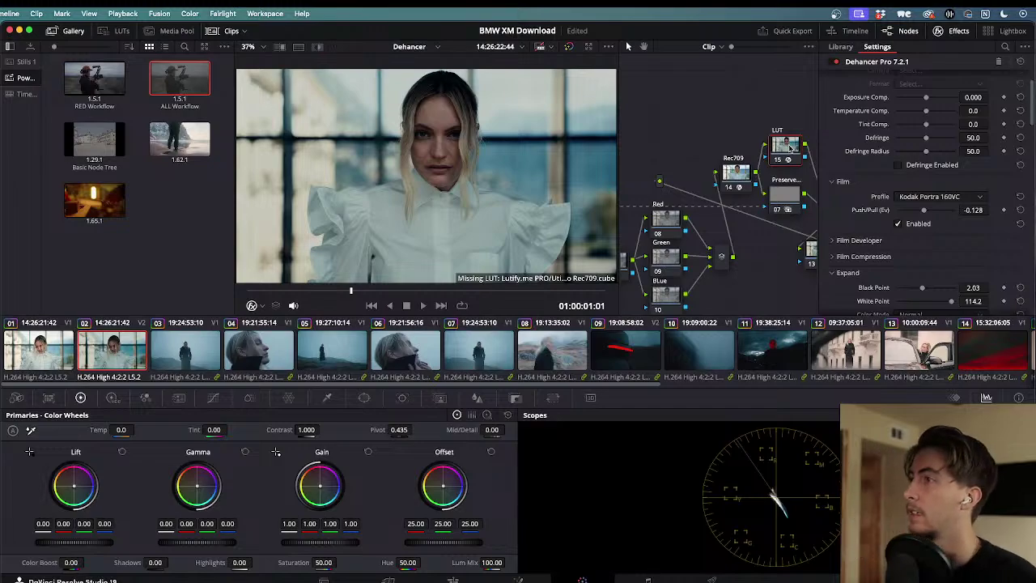
click(951, 198)
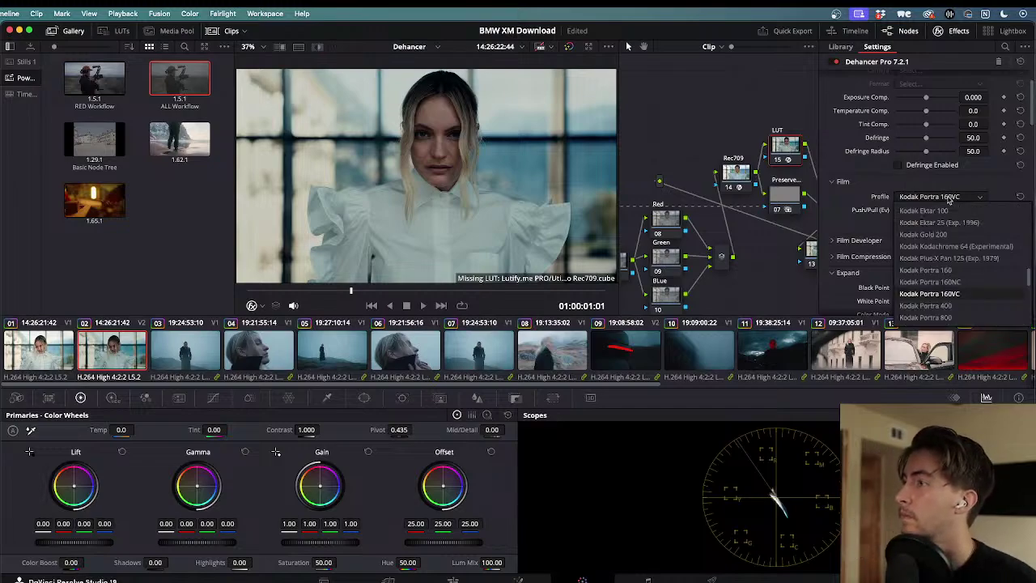
click(941, 306)
click(943, 200)
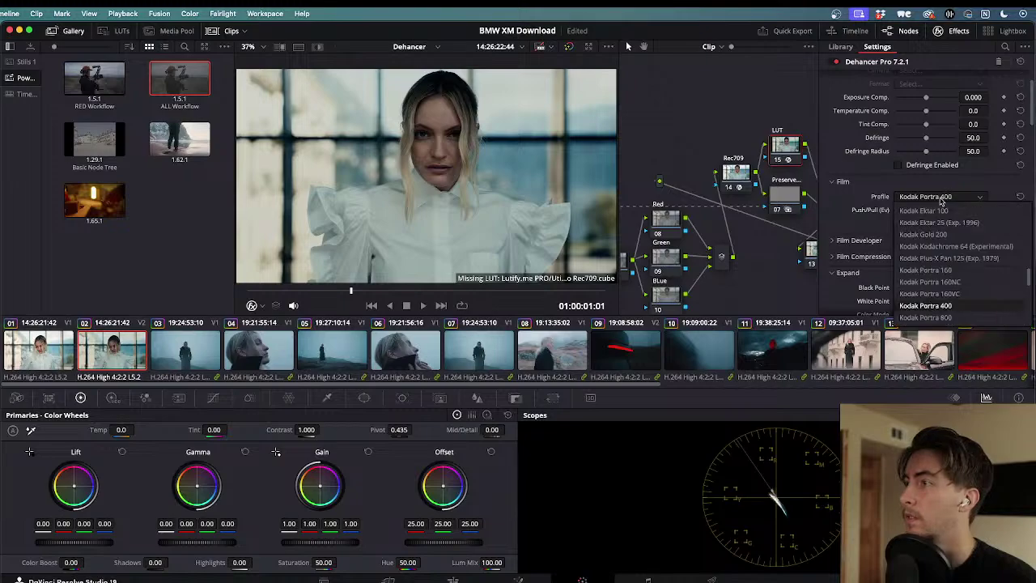
scroll(944, 288, down, 1)
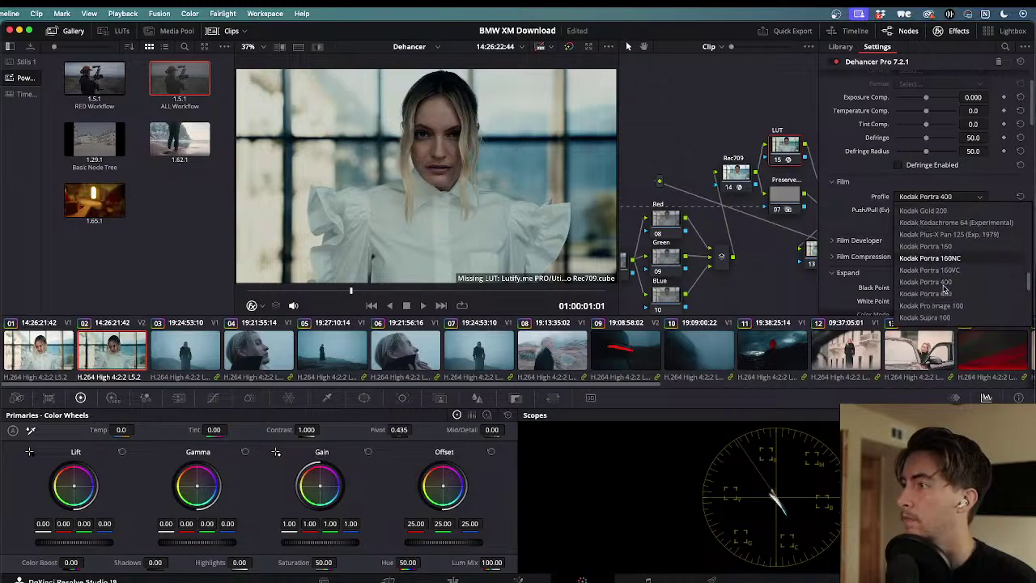
click(937, 293)
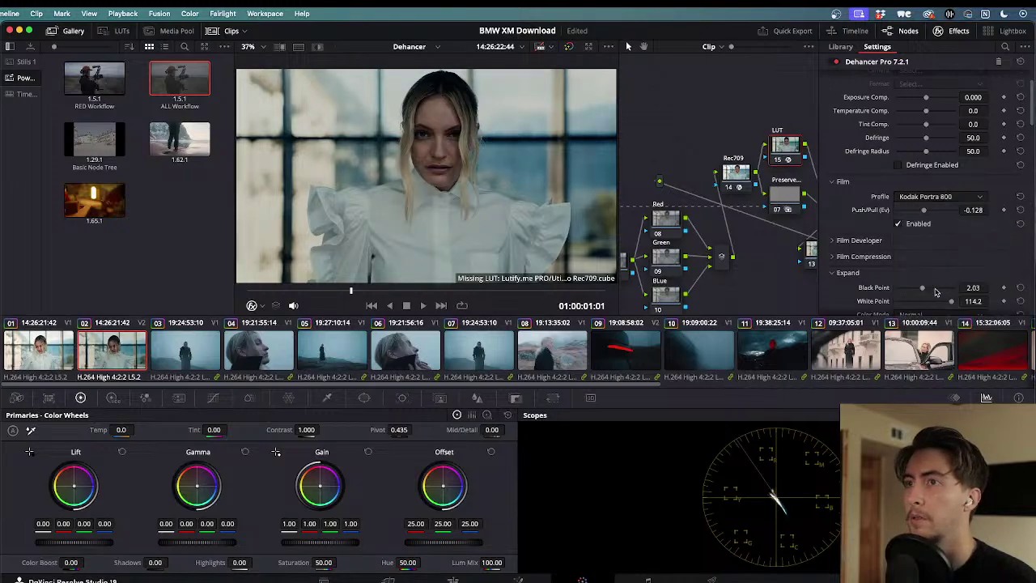
- Try the Kodak Pro Image 100, Kodak Supra 100 and Kodak Ultramax 400 film profiles
click(953, 200)
click(954, 304)
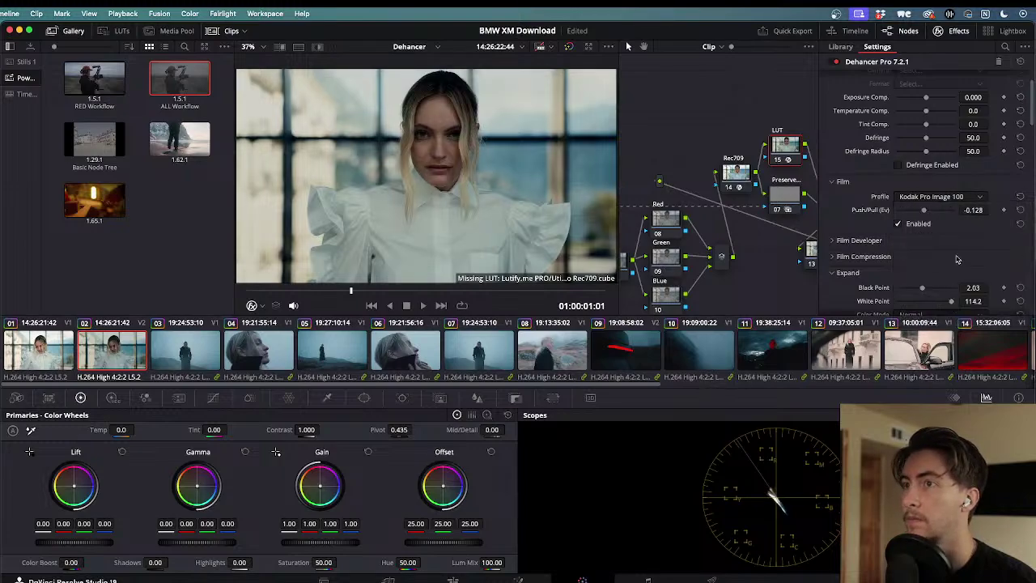
click(955, 196)
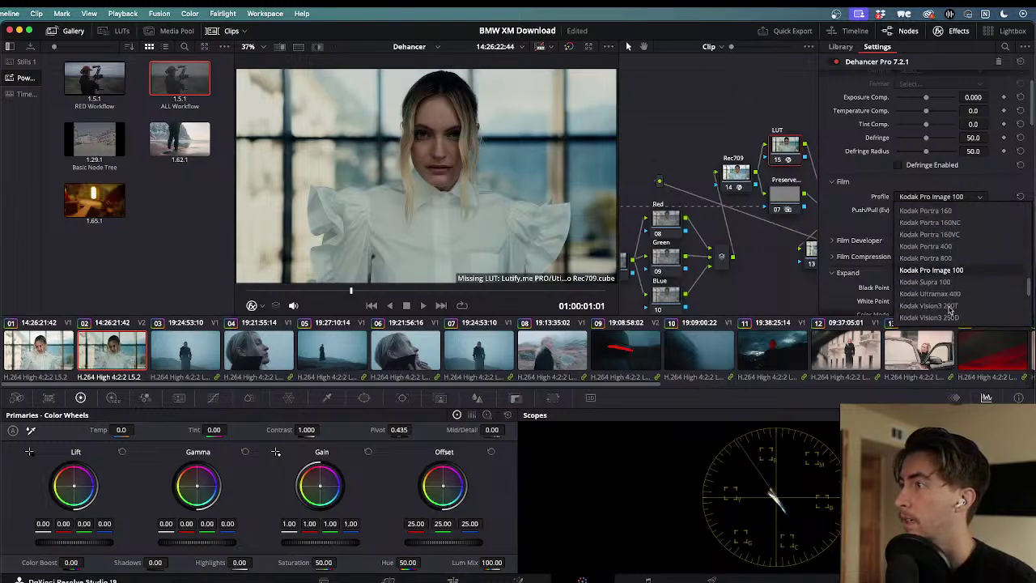
click(941, 284)
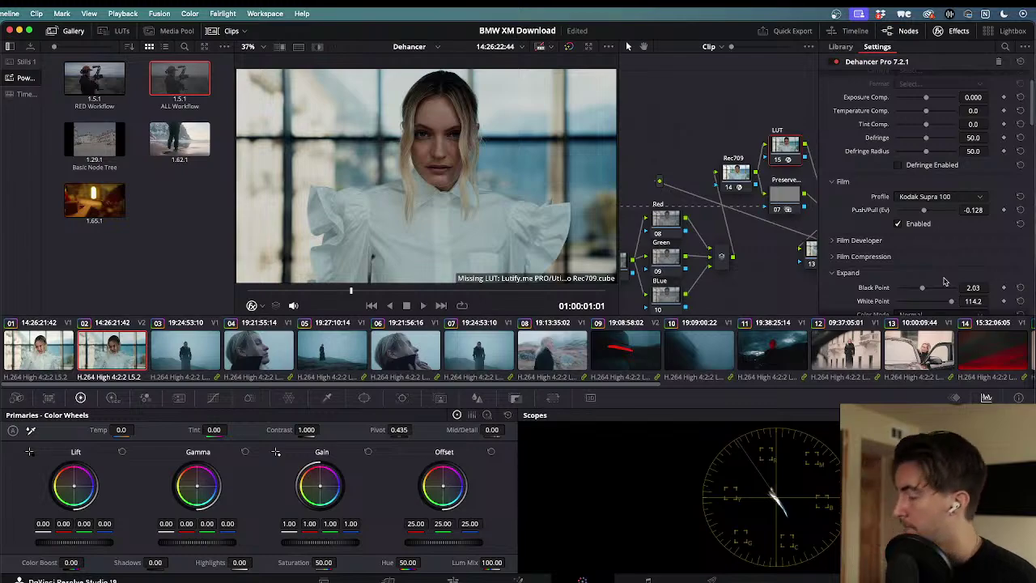
click(945, 200)
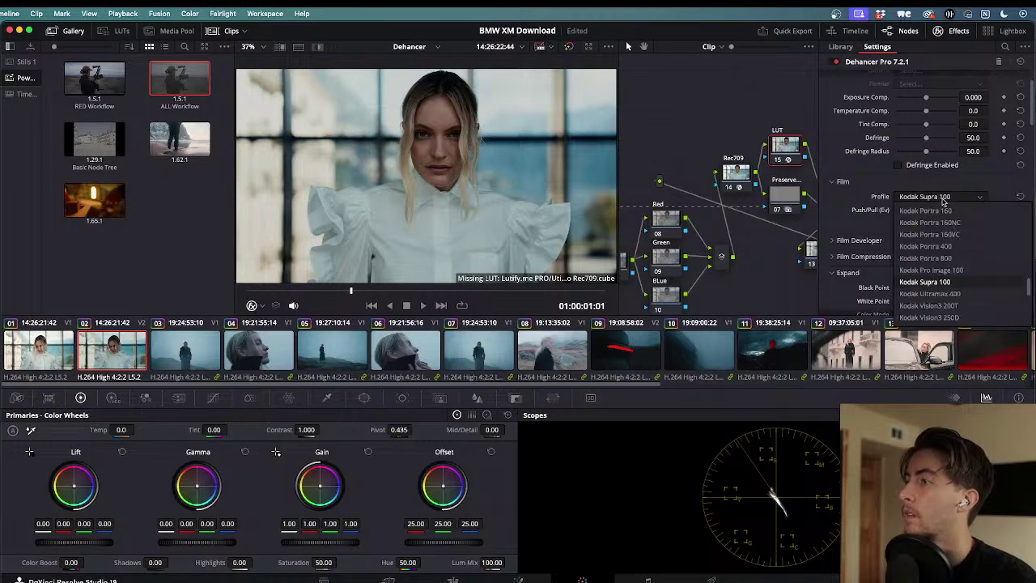
click(953, 293)
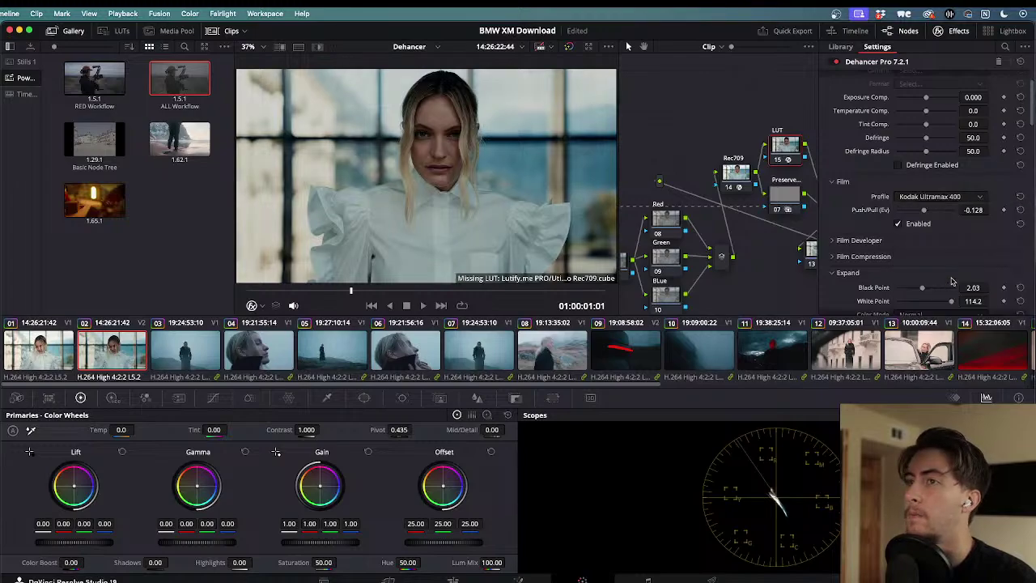
- Try the Kodak Vision3 200T film profile with Push/Pull set to -0.092
click(959, 198)
click(952, 305)
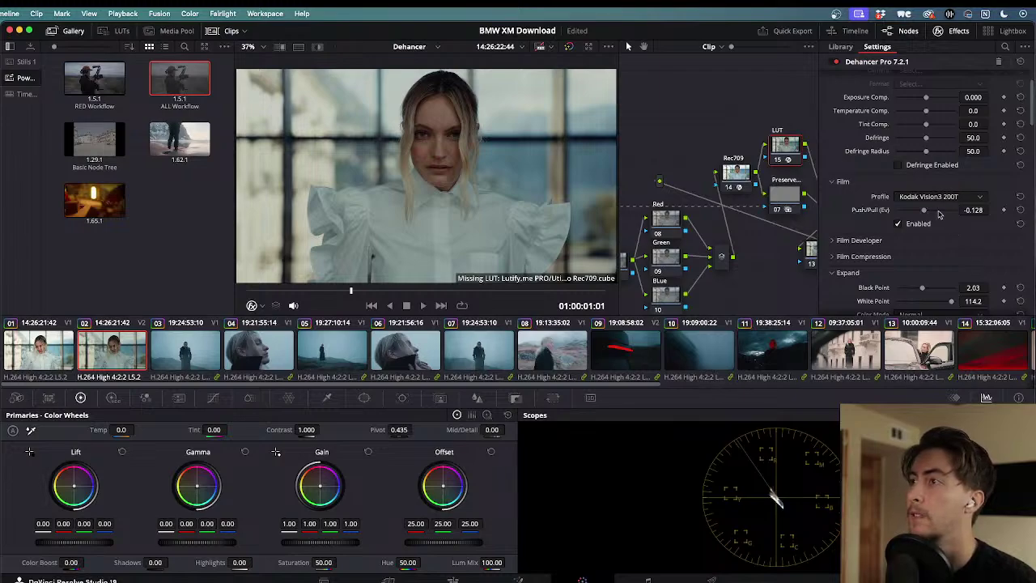
mouse_move(926, 210)
mouse_down()
mouse_move(945, 212)
mouse_move(896, 211)
mouse_move(925, 212)
mouse_up()
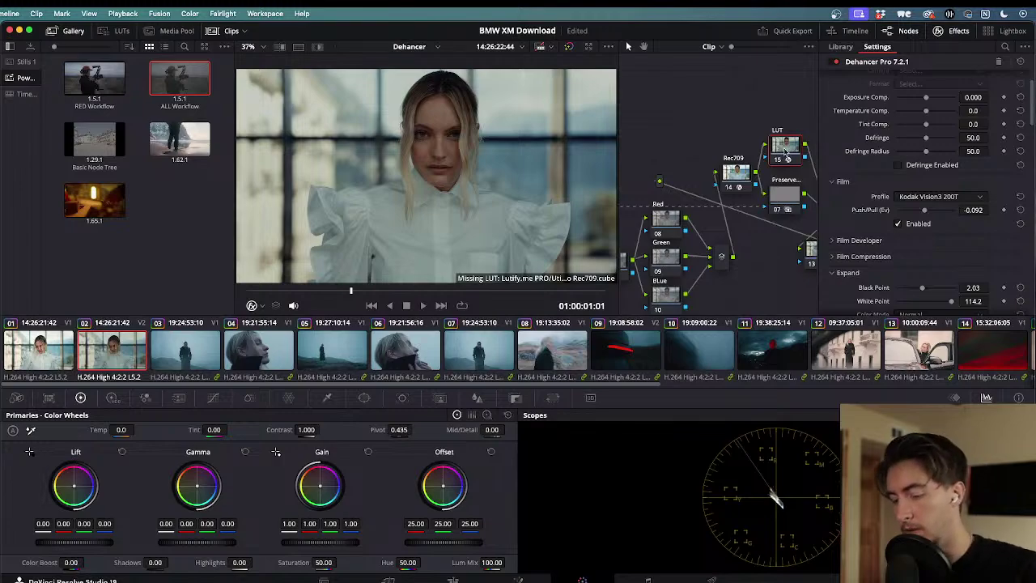
- Compare clip 02 with the LUT node disabled and enabled to judge the Kodak Vision3 200T look
key(ctrl+d)
key(ctrl+d)
key(ctrl+d)
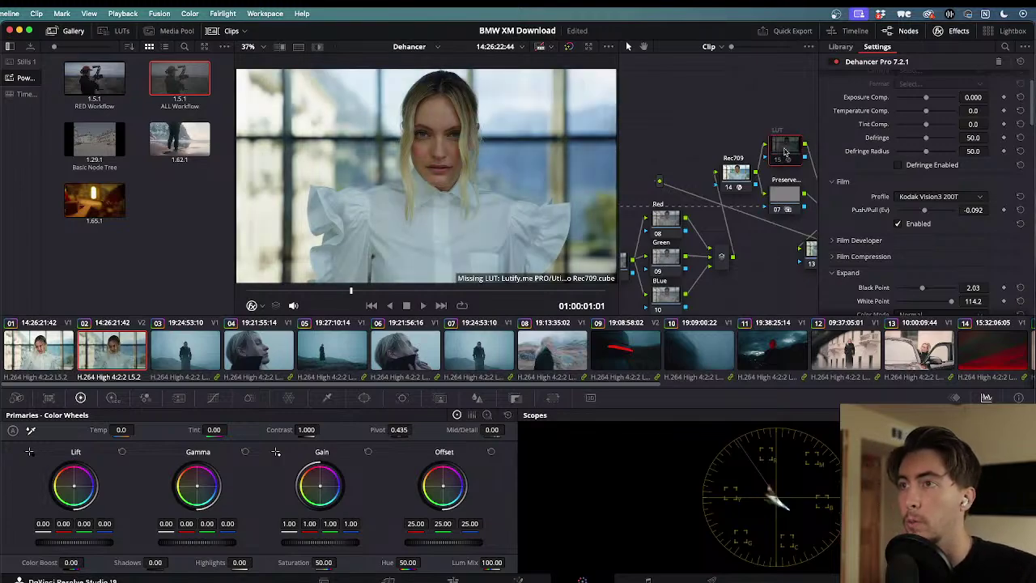
key(ctrl+d)
key(ctrl+d)
key(ctrl+d)
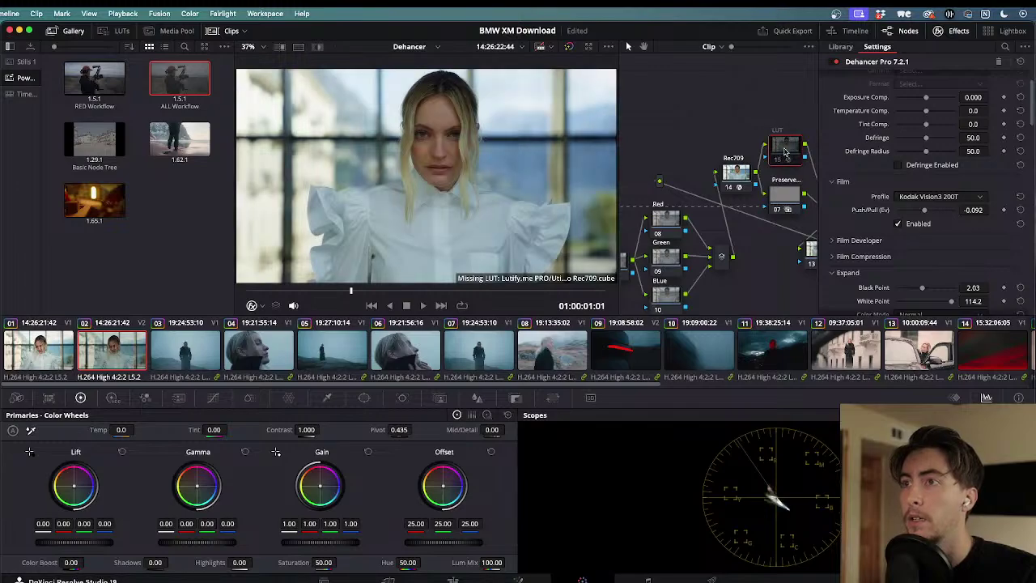
key(ctrl+d)
key(ctrl+d)
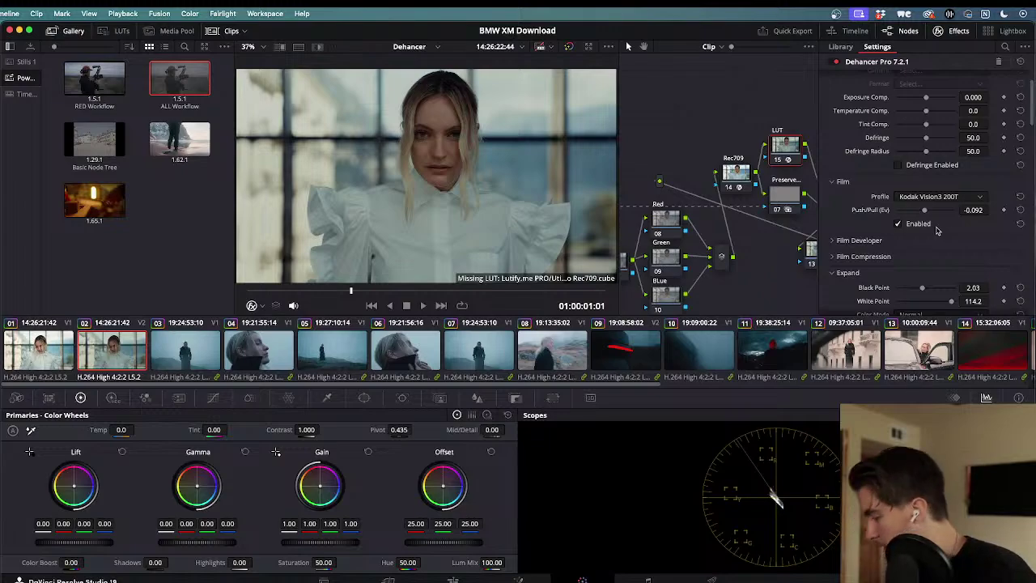
- Try the Kodak Vision3 250D film profile, and Kodak Vision3 500T with Push/Pull set to 0.496
click(929, 197)
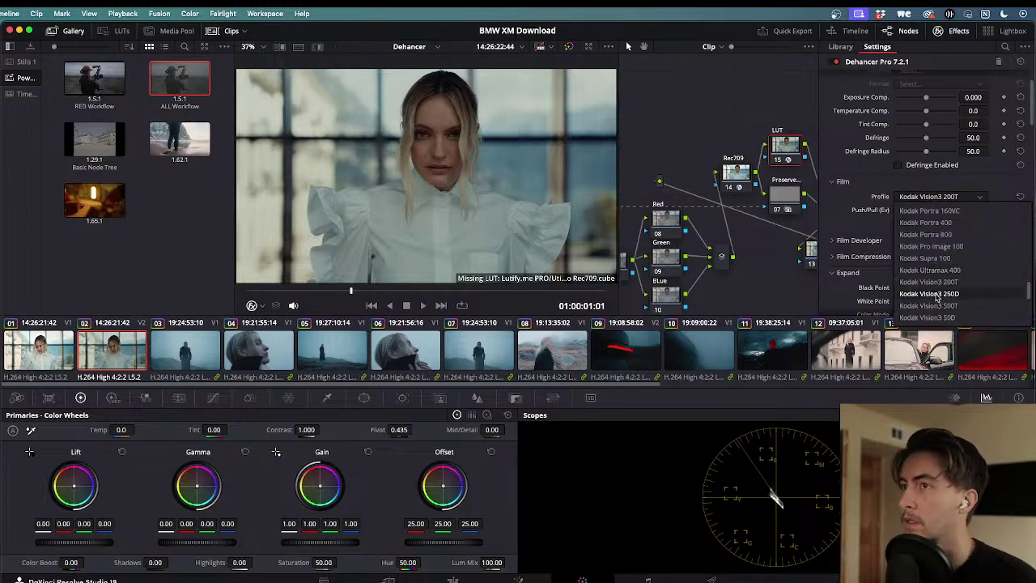
click(939, 304)
click(944, 199)
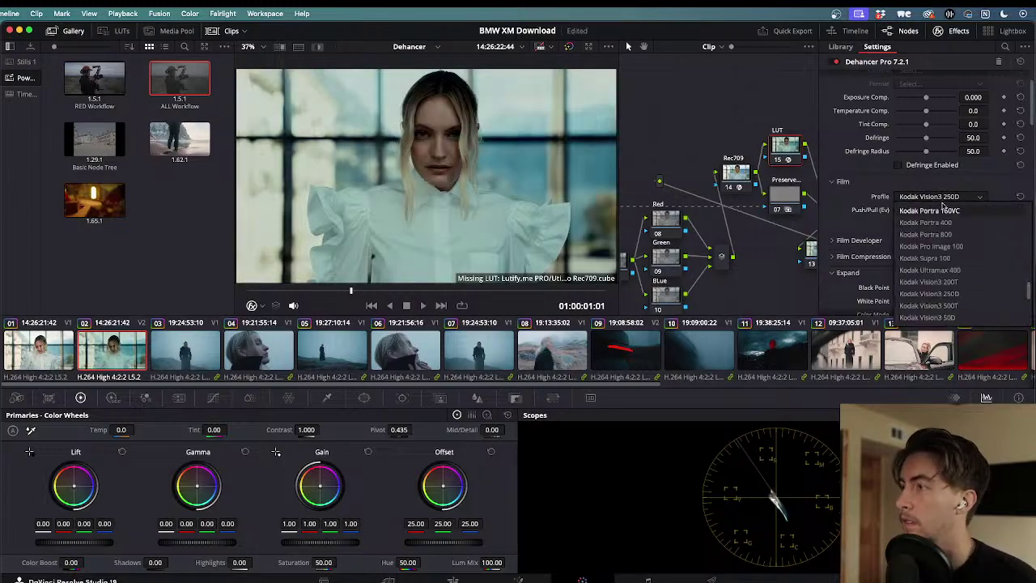
click(944, 305)
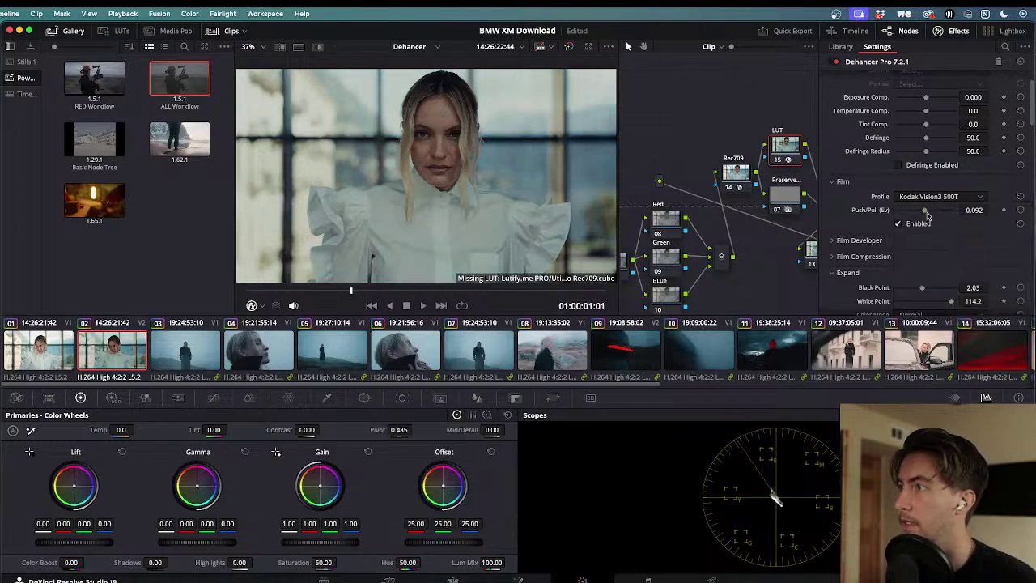
mouse_move(926, 212)
mouse_down()
mouse_move(905, 212)
mouse_move(934, 211)
mouse_up()
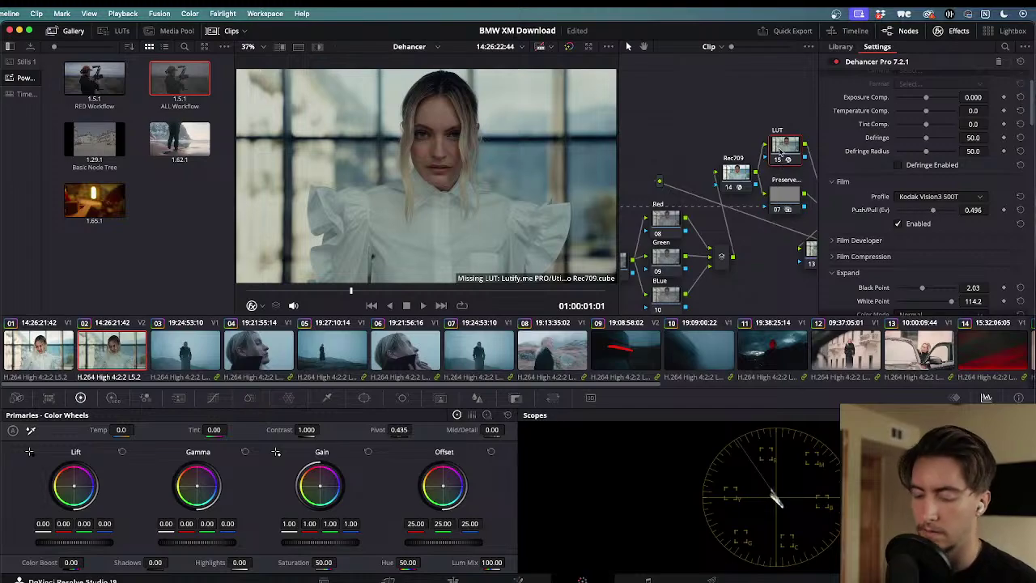
- Compare clip 02 with the LUT node disabled and enabled to judge the Kodak Vision3 500T look
key(ctrl+d)
key(ctrl+d)
key(ctrl+d)
key(ctrl+d)
key(ctrl+d)
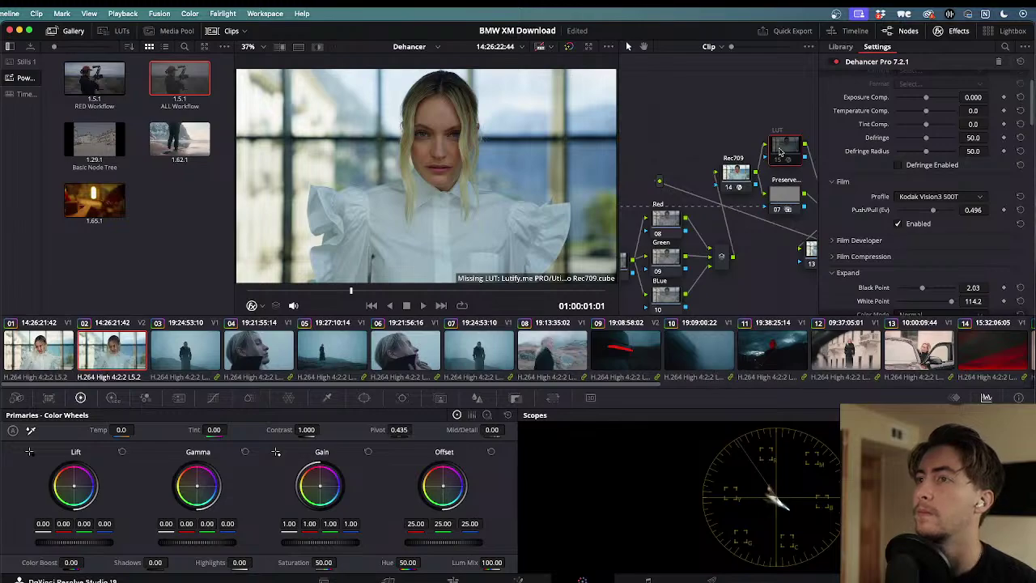
key(ctrl+d)
key(ctrl+d)
key(ctrl+d)
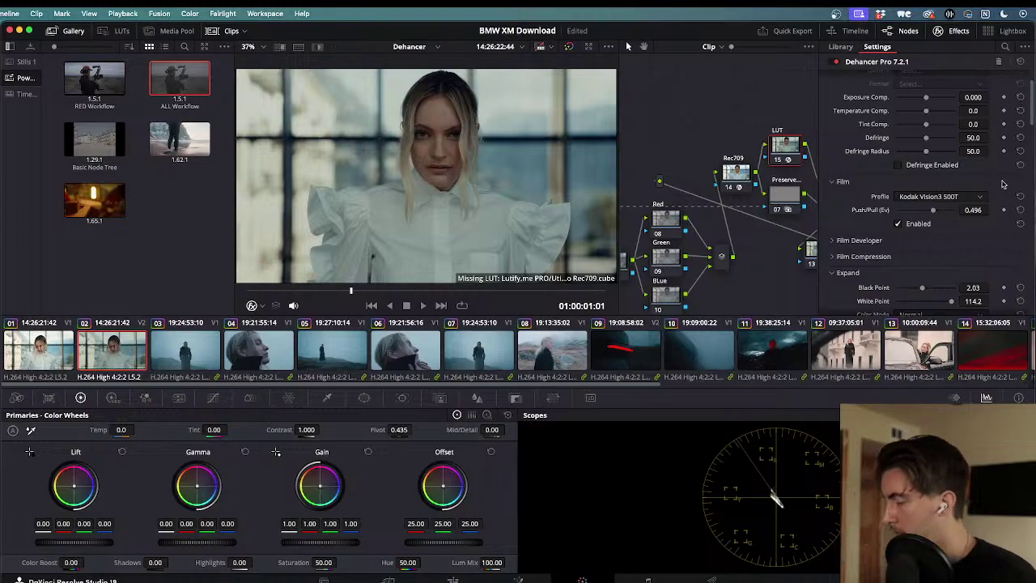
- Set the film profile to Kodak Vision3 50D and Push/Pull to -0.128
click(957, 198)
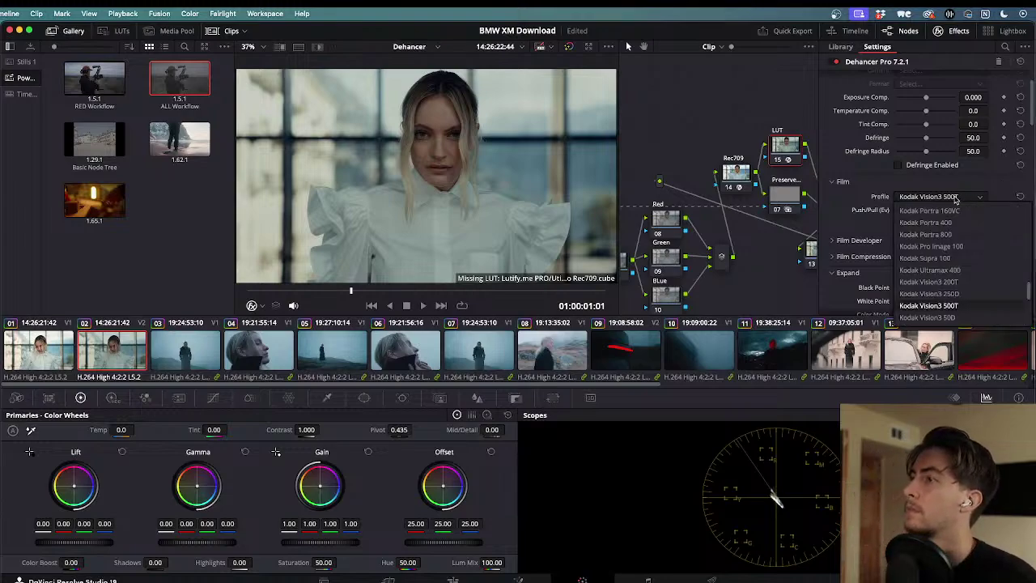
click(955, 318)
drag(940, 212, 925, 215)
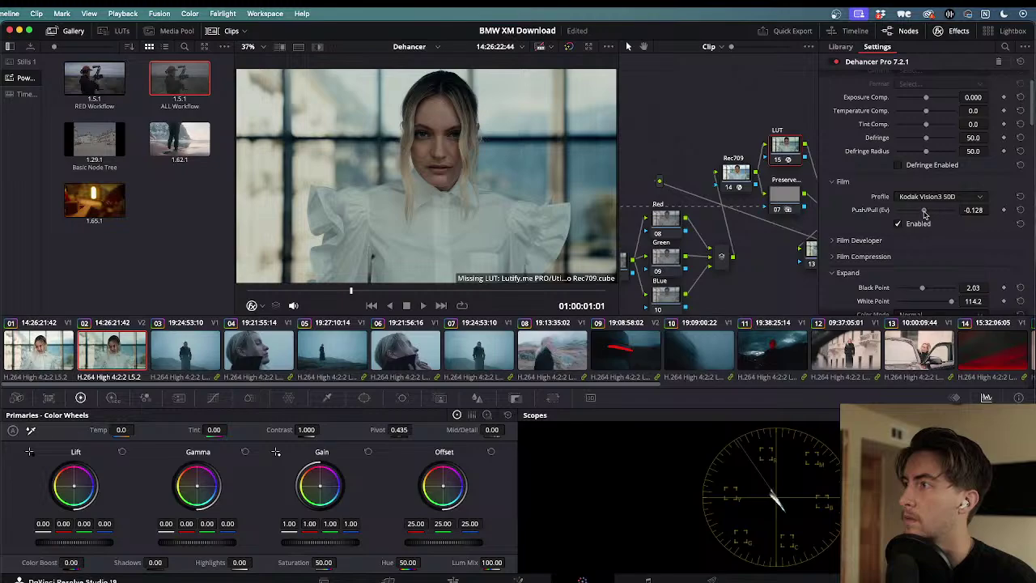
- Try the Konica Centuria 100 DNP, Konica Impresa 50 (Exp. 2006) and Konica Minolta VX400 Super film profiles on the LUT node
click(930, 198)
scroll(937, 289, down, 4)
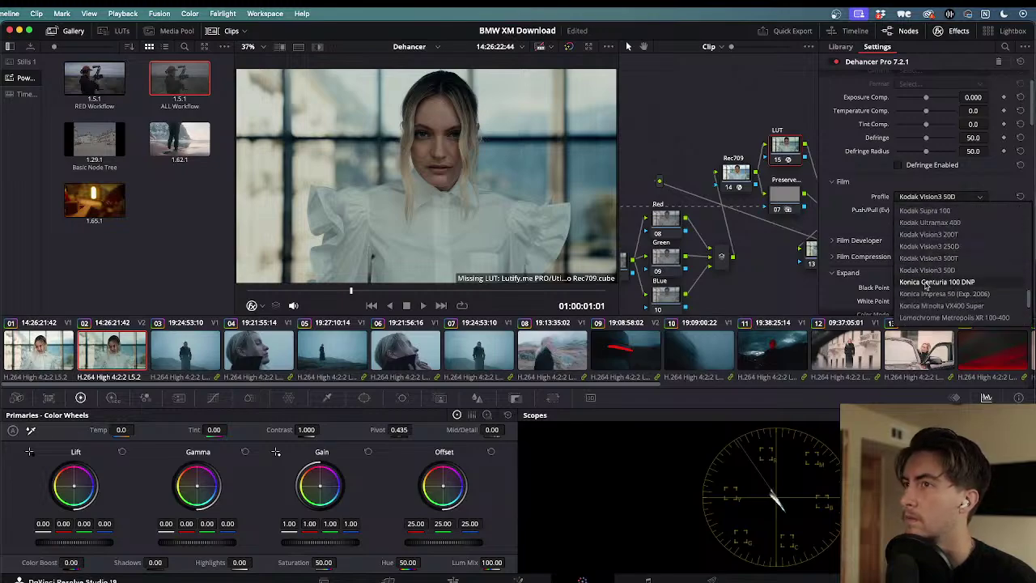
click(926, 284)
click(929, 199)
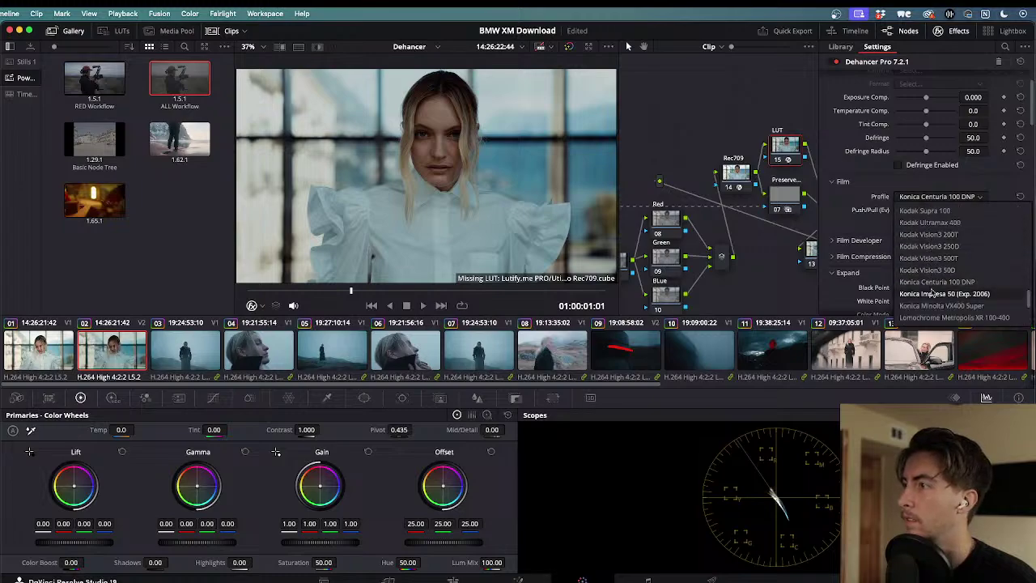
click(933, 294)
click(935, 197)
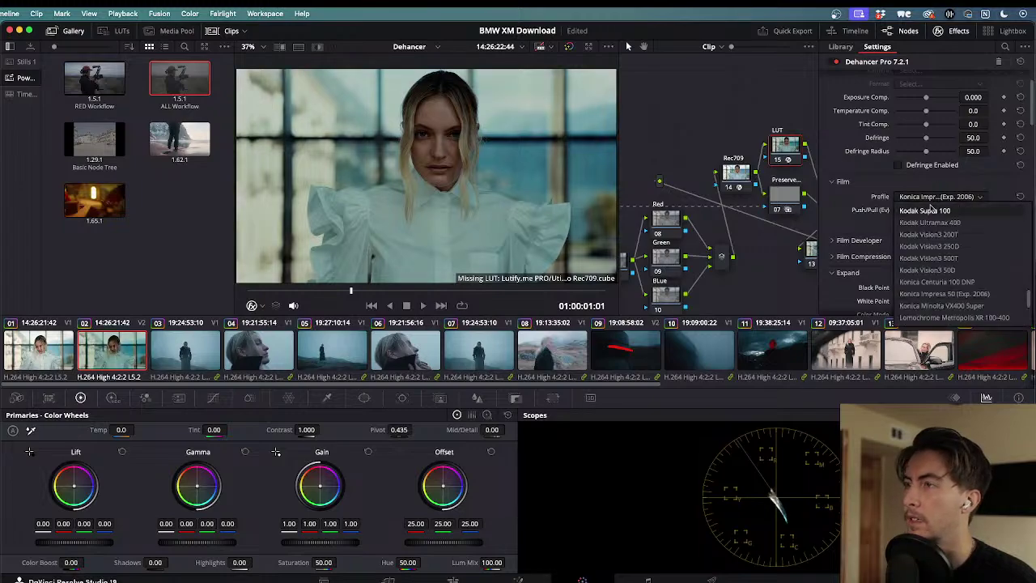
click(928, 306)
- Try the Kodak Ektar 25 (Exp. 1996) film profile on the LUT node
click(939, 197)
scroll(942, 267, down, 5)
scroll(938, 282, up, 6)
scroll(938, 282, up, 1)
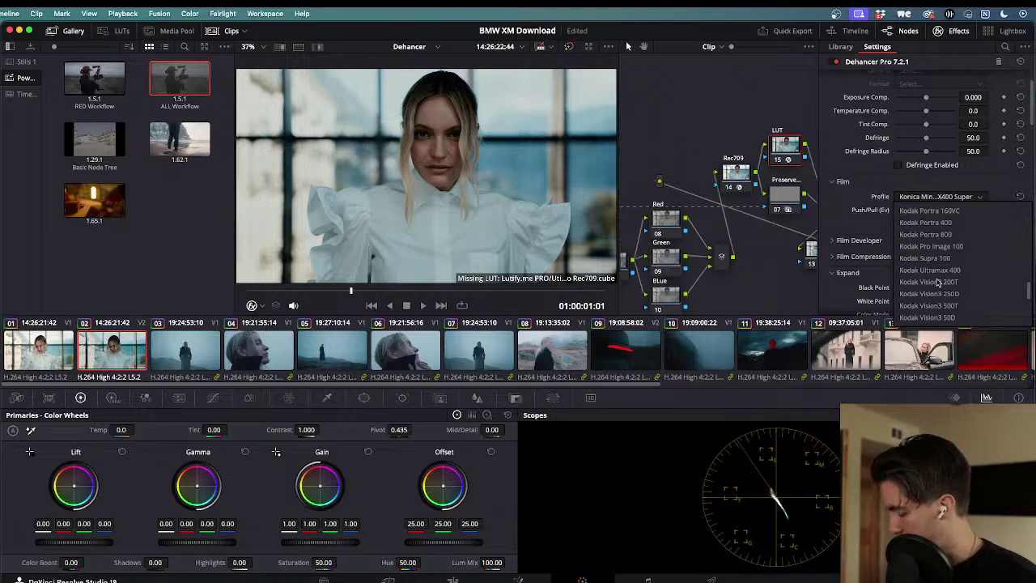
scroll(934, 267, up, 4)
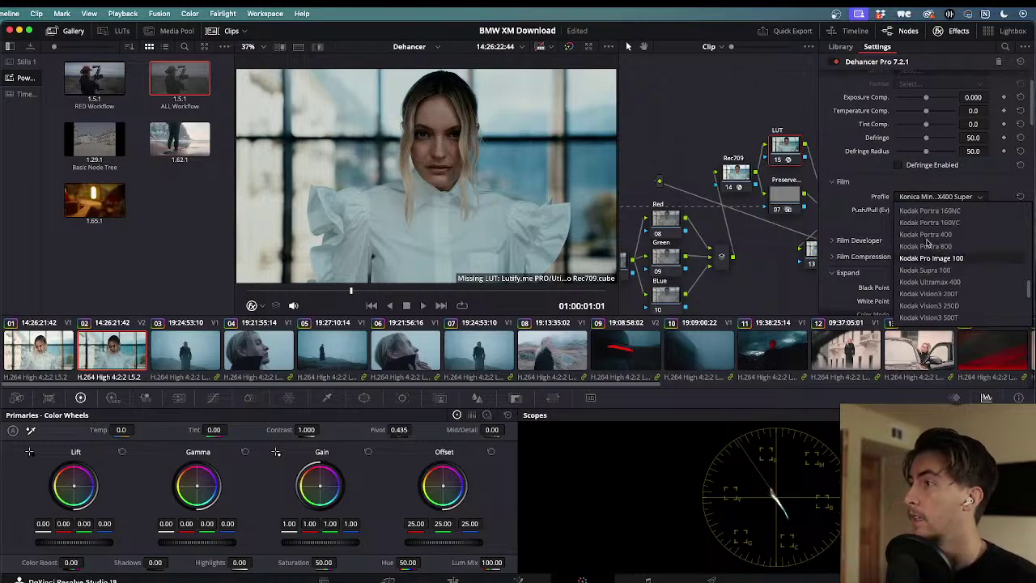
scroll(929, 239, up, 1)
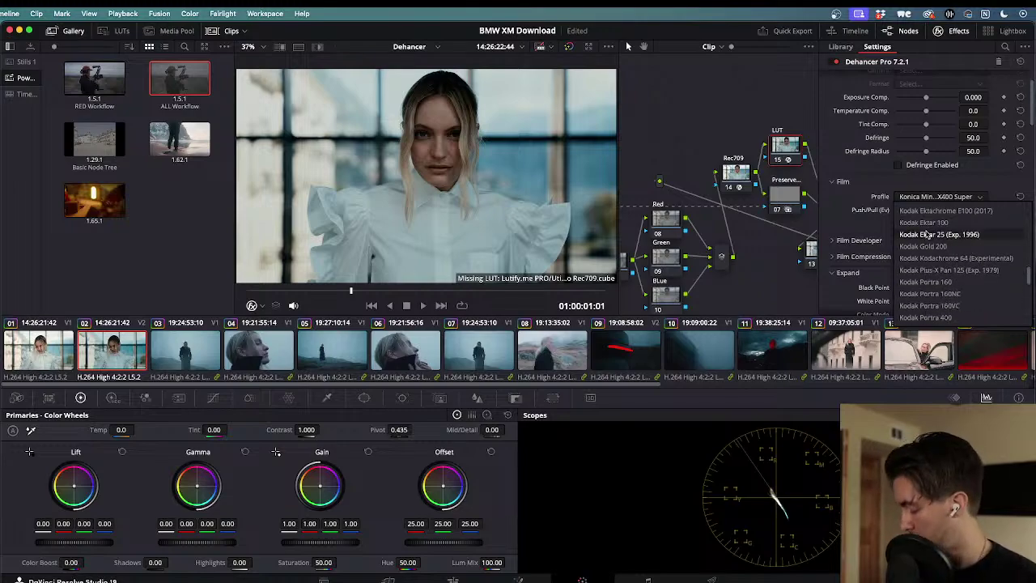
click(925, 235)
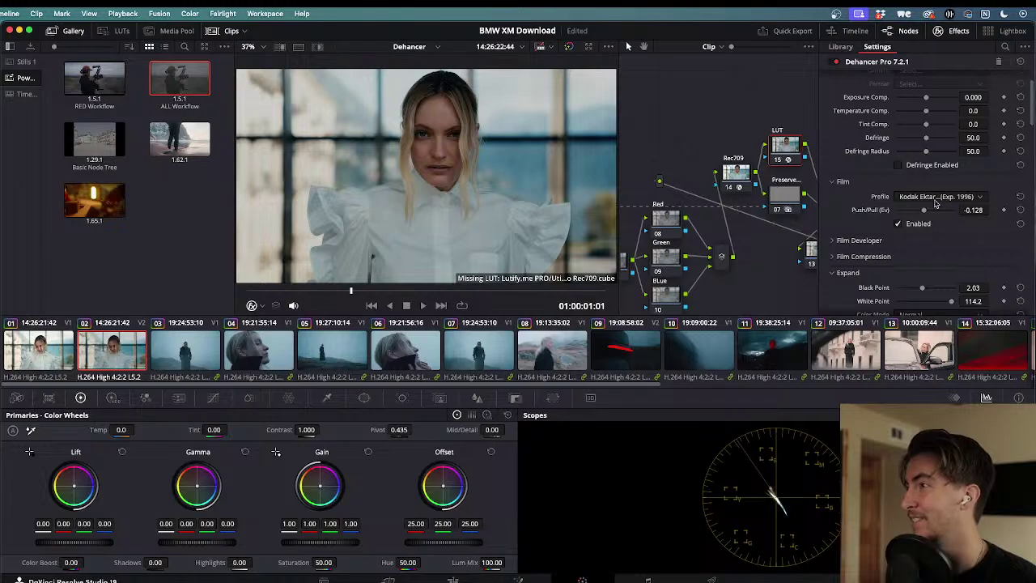
- Try the Kodak Portra 160VC film profile, followed by Kodak Supra 100, on clip 02
click(935, 199)
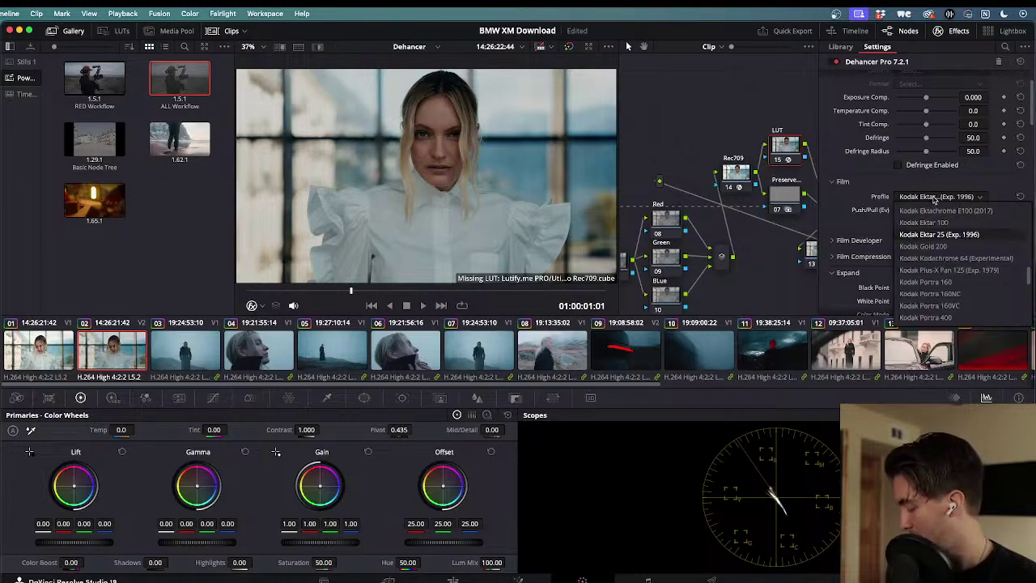
click(939, 305)
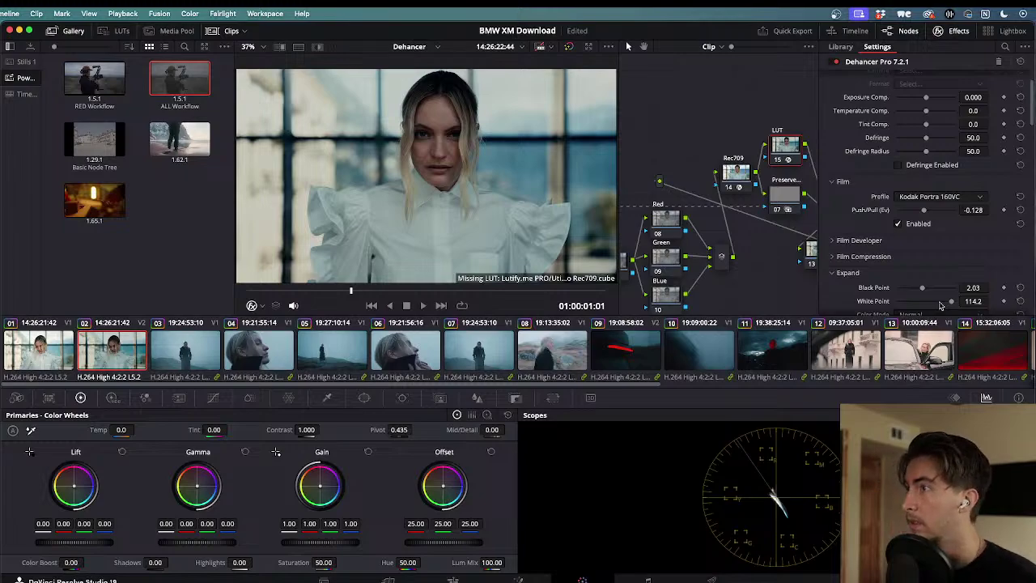
mouse_move(924, 209)
mouse_down()
mouse_move(943, 212)
mouse_move(895, 210)
mouse_move(924, 211)
mouse_up()
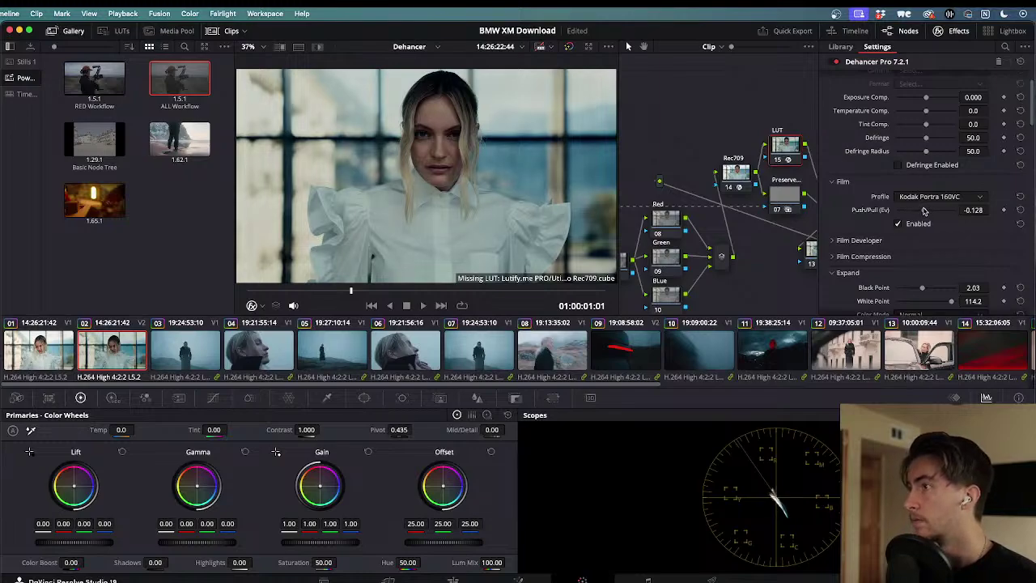
click(935, 197)
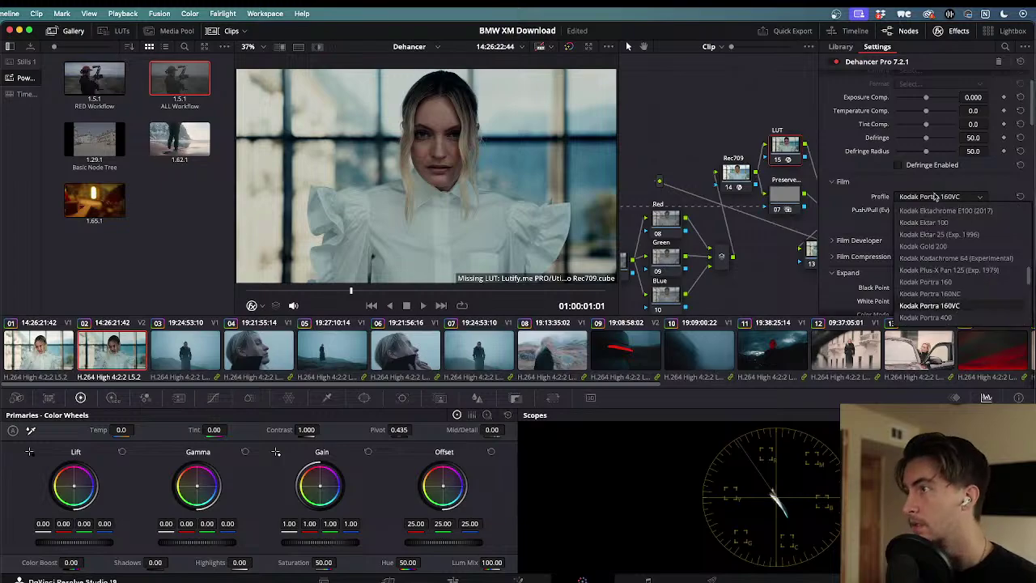
scroll(933, 316, down, 3)
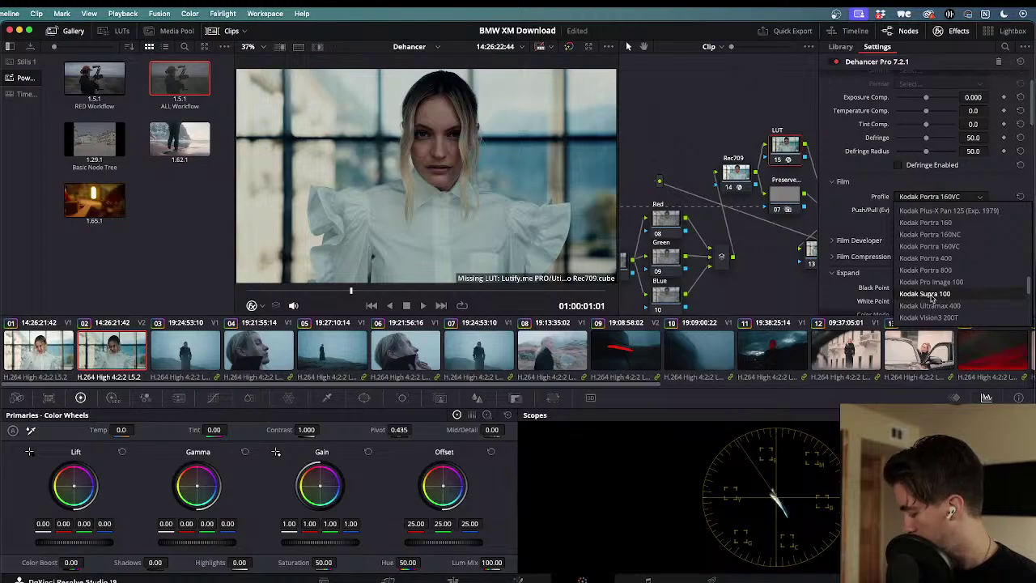
click(932, 294)
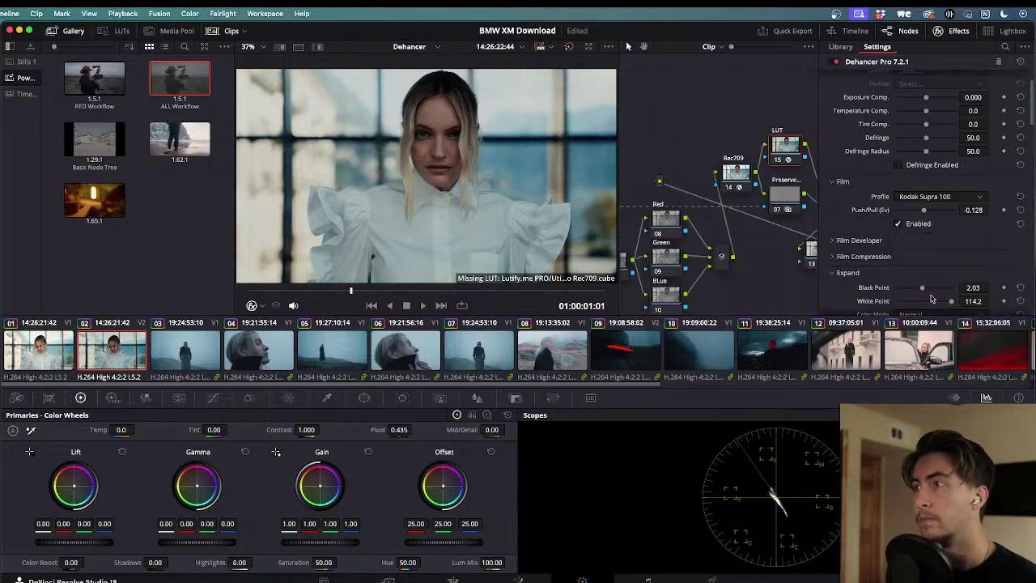
- Cycle the film profile through Kodak Ektar 25 (Exp. 1996), Kodak Portra 160VC and Kodak Supra 100 to compare their looks
click(937, 199)
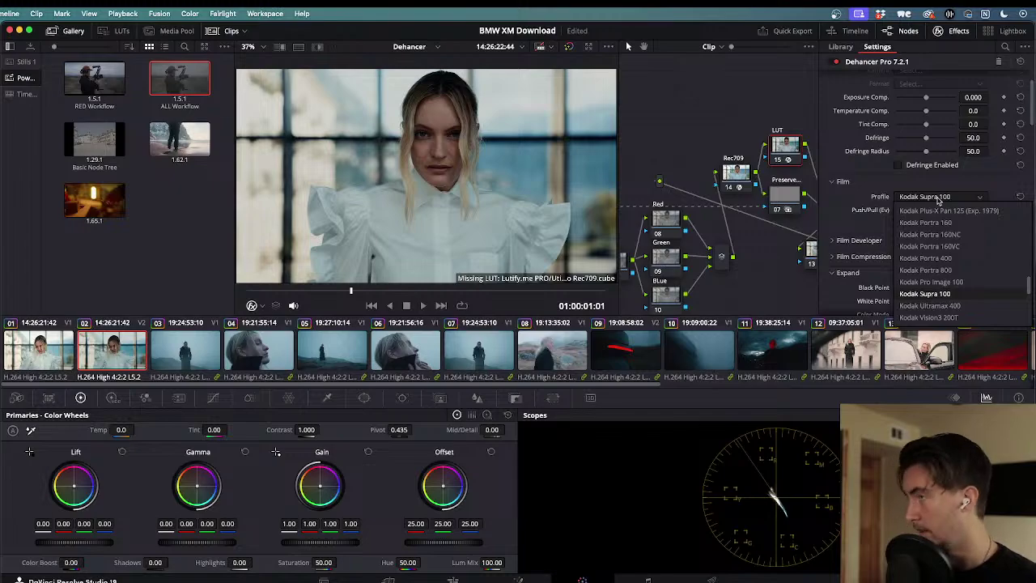
scroll(938, 235, up, 3)
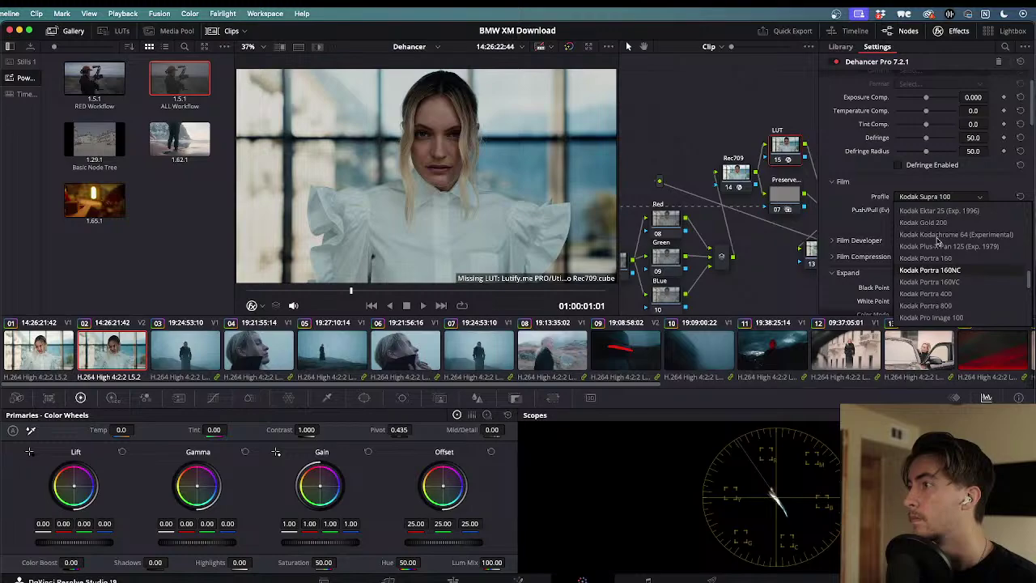
scroll(937, 239, up, 2)
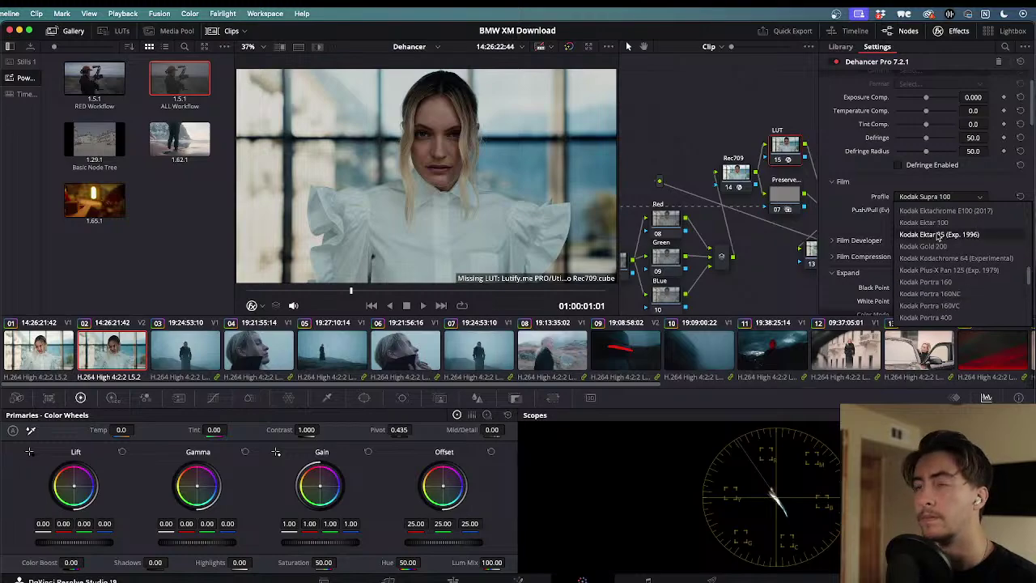
click(937, 235)
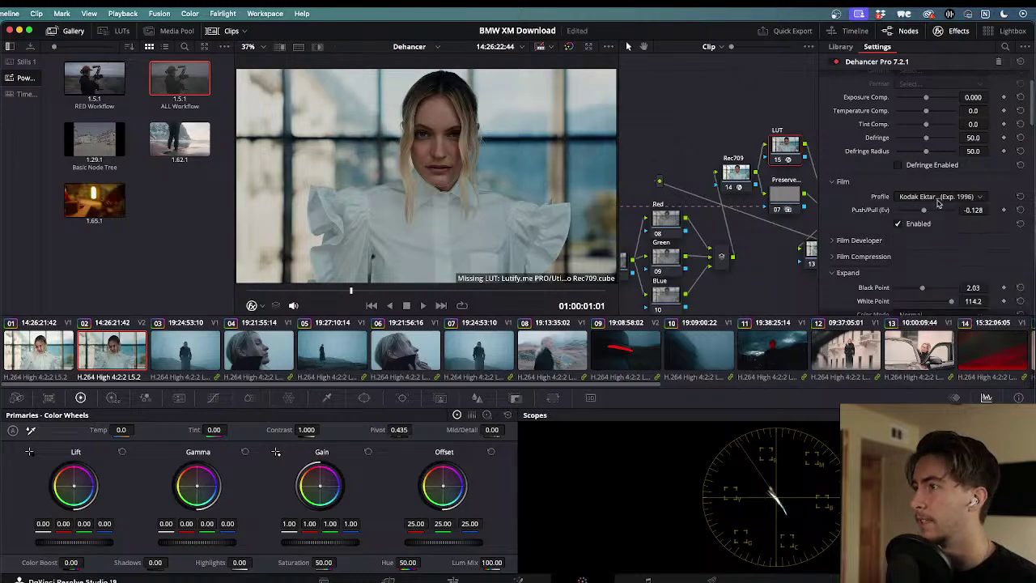
click(937, 201)
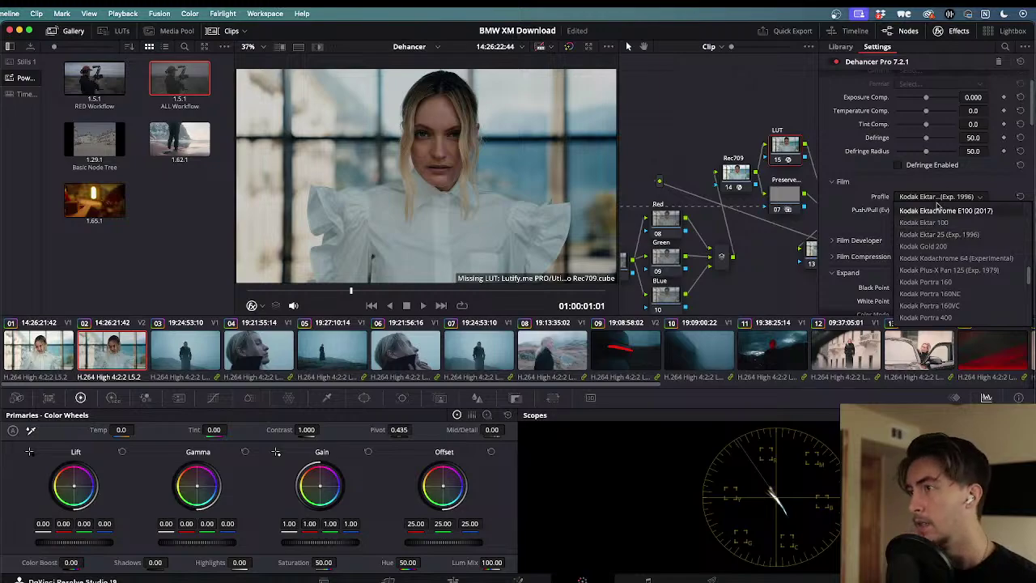
click(939, 306)
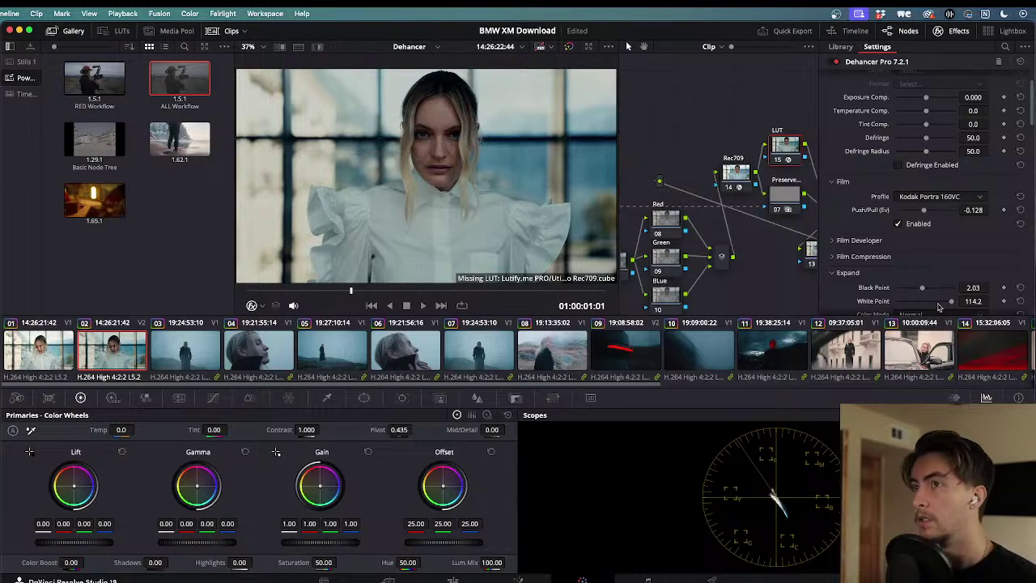
scroll(951, 308, down, 4)
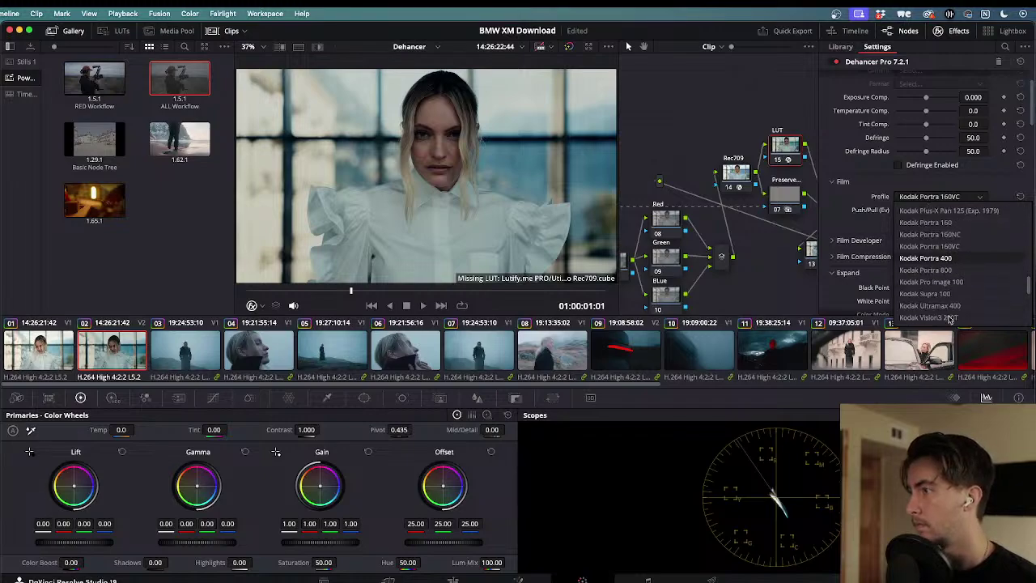
click(941, 301)
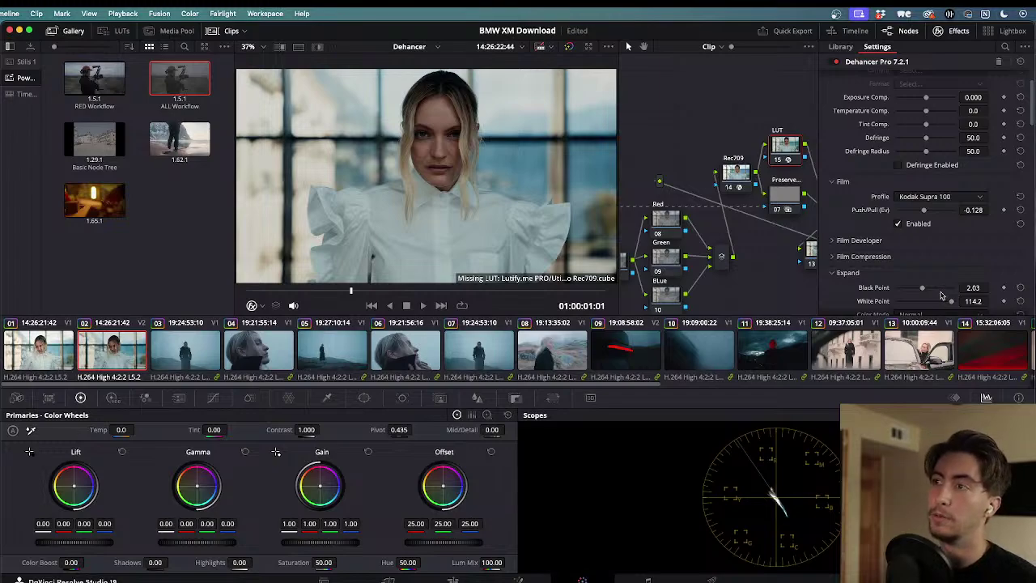
- Switch the film profile to Kodak Ektar 25 (Exp. 1996) and back to Kodak Supra 100 to compare the two
click(943, 199)
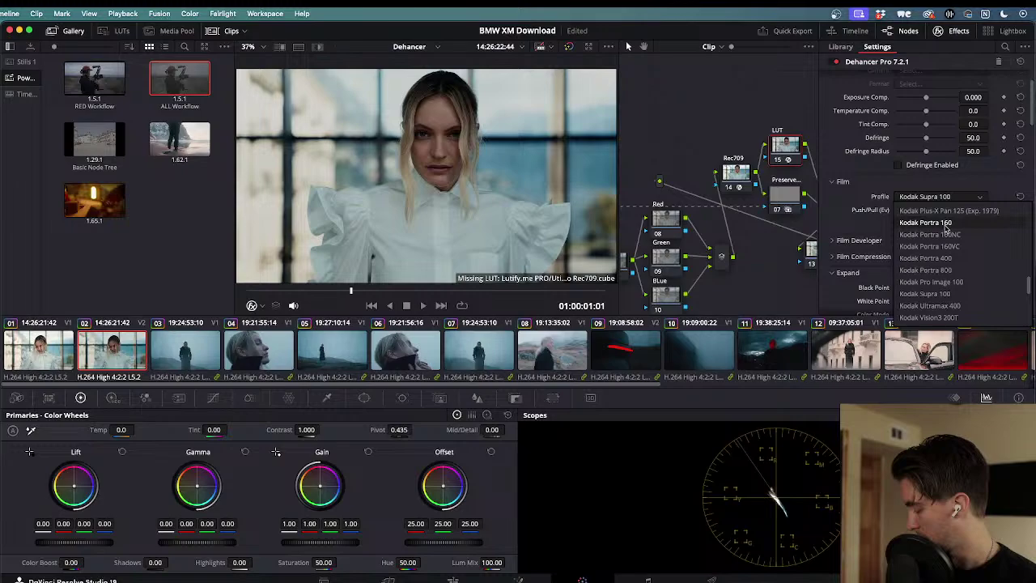
scroll(946, 226, up, 4)
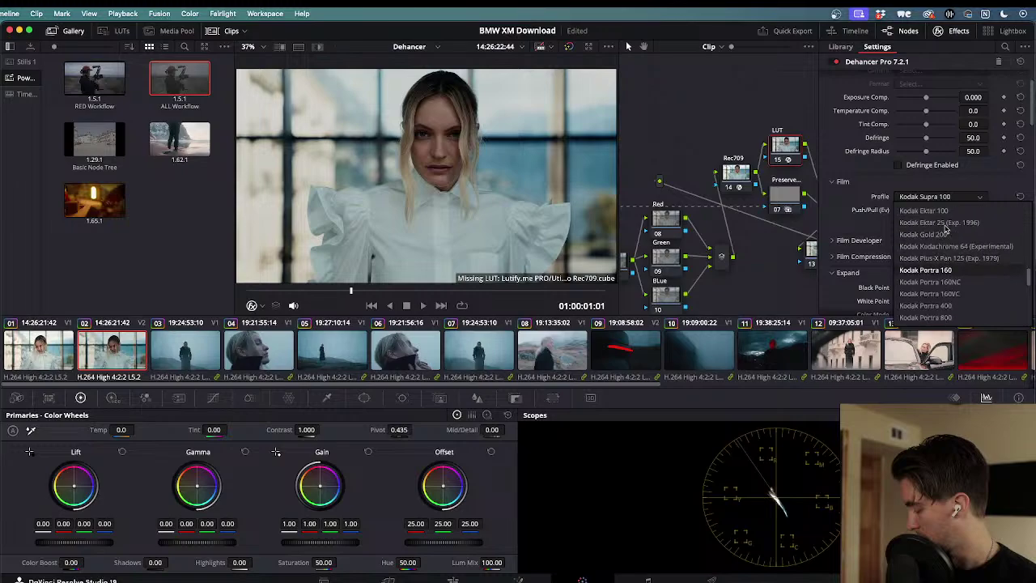
click(944, 224)
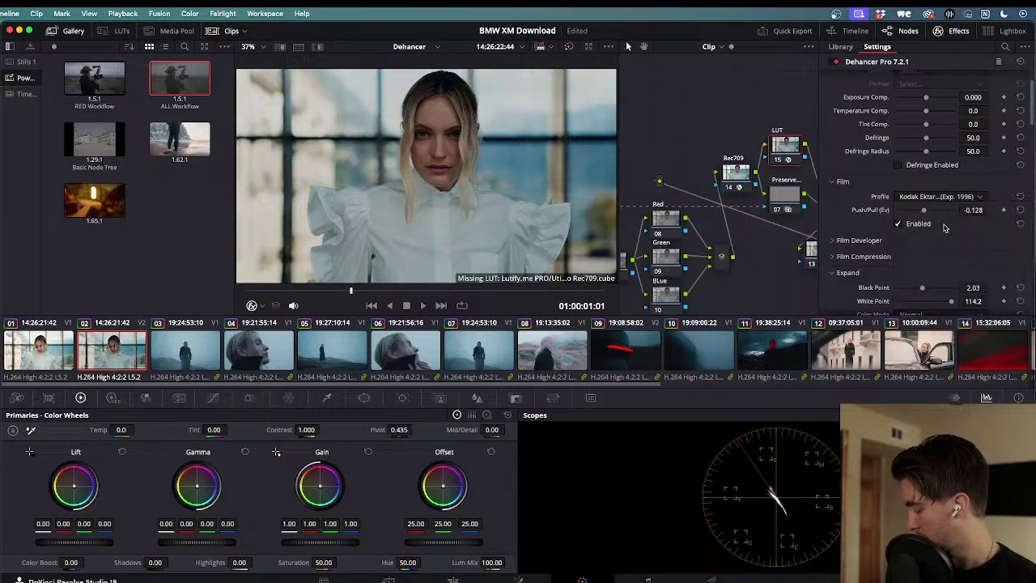
click(944, 198)
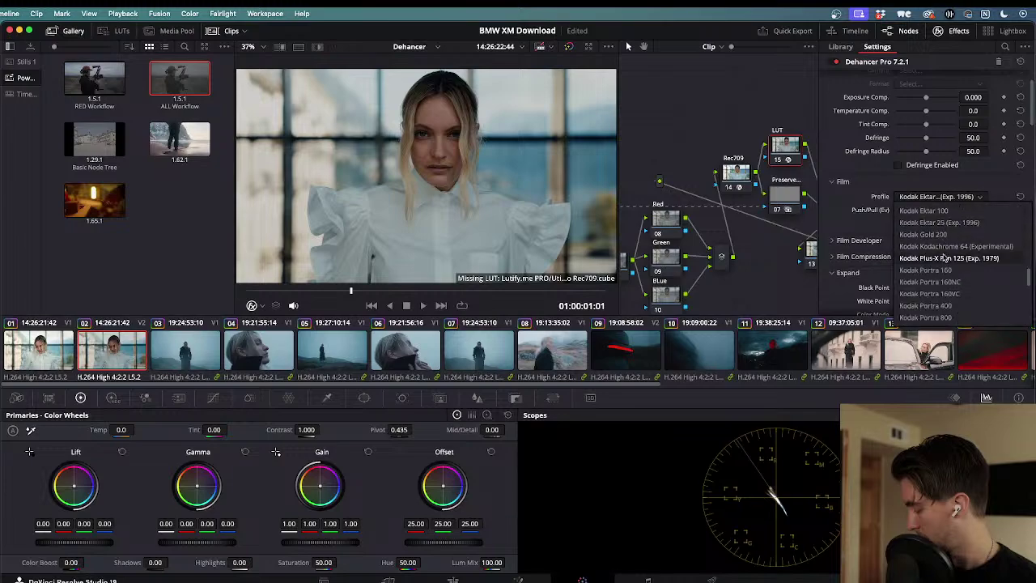
scroll(946, 270, down, 3)
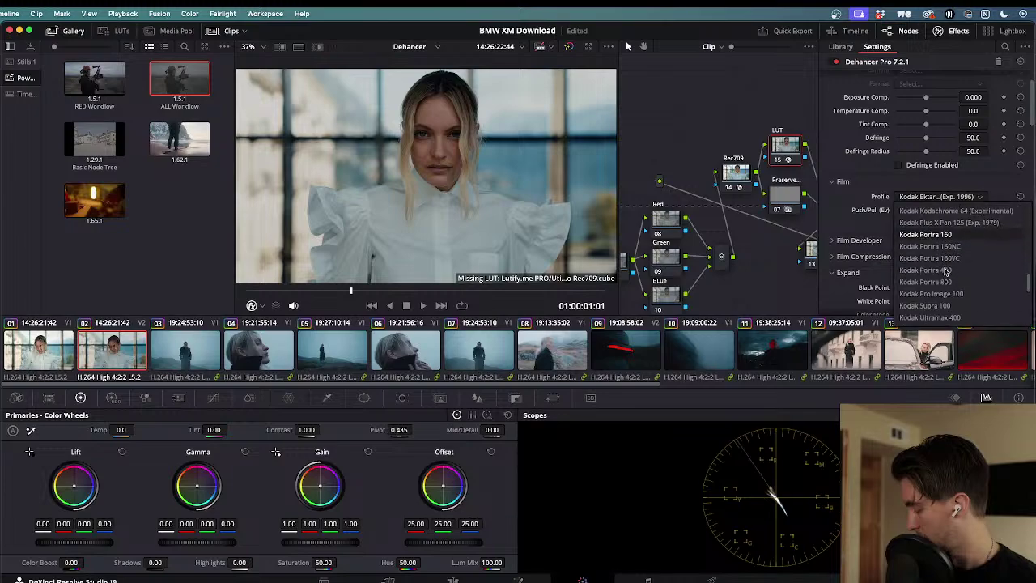
click(935, 304)
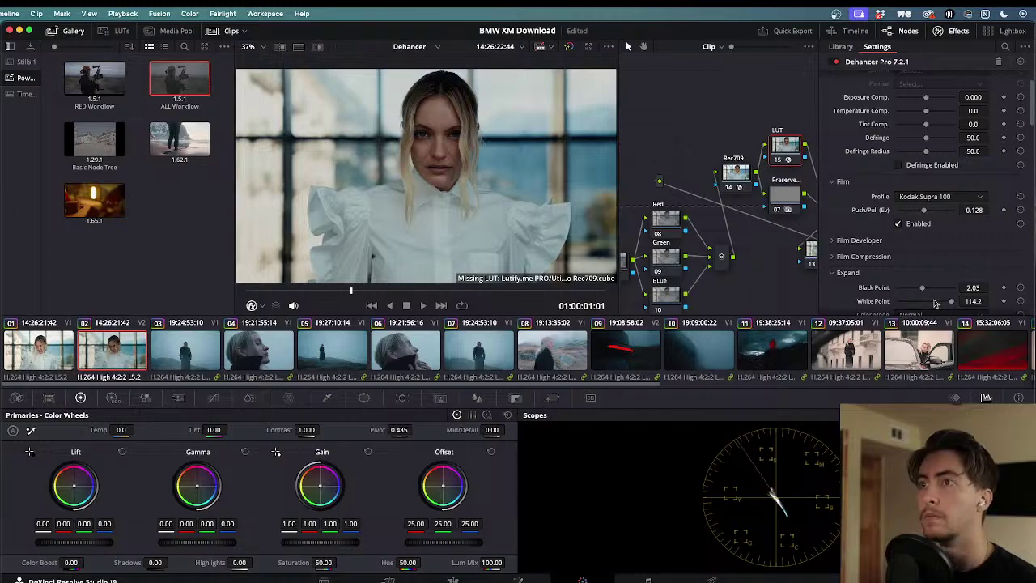
- Try the Kodak Kodachrome 64 (Experimental) film profile, and return to Kodak Ektar 25 (Exp. 1996)
click(939, 197)
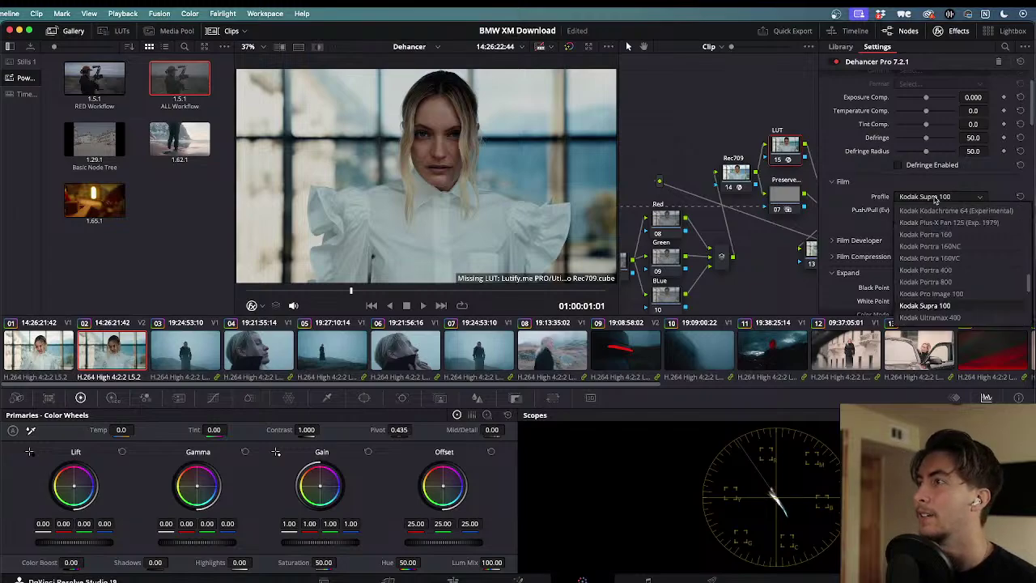
click(939, 212)
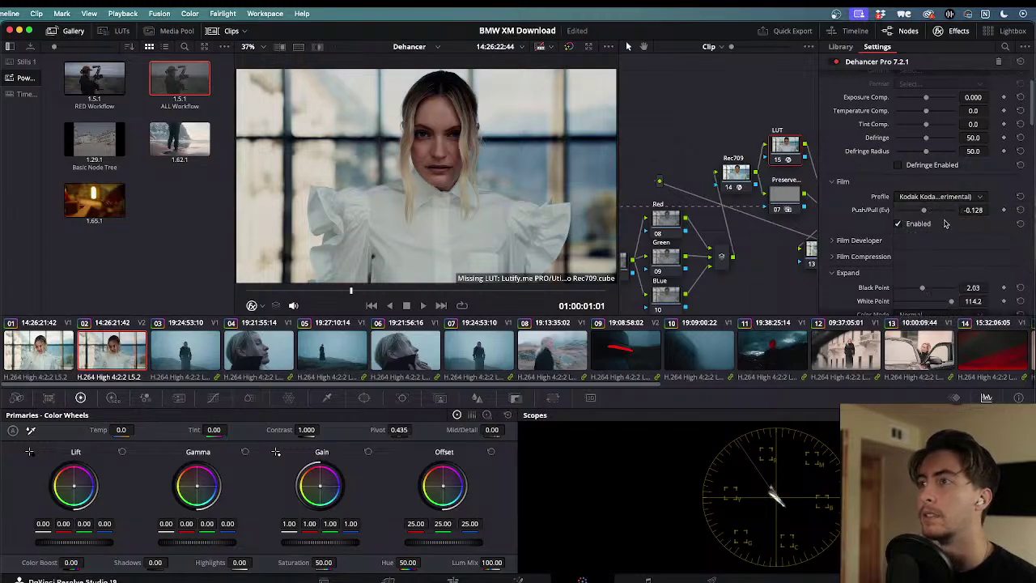
click(943, 198)
scroll(941, 251, up, 5)
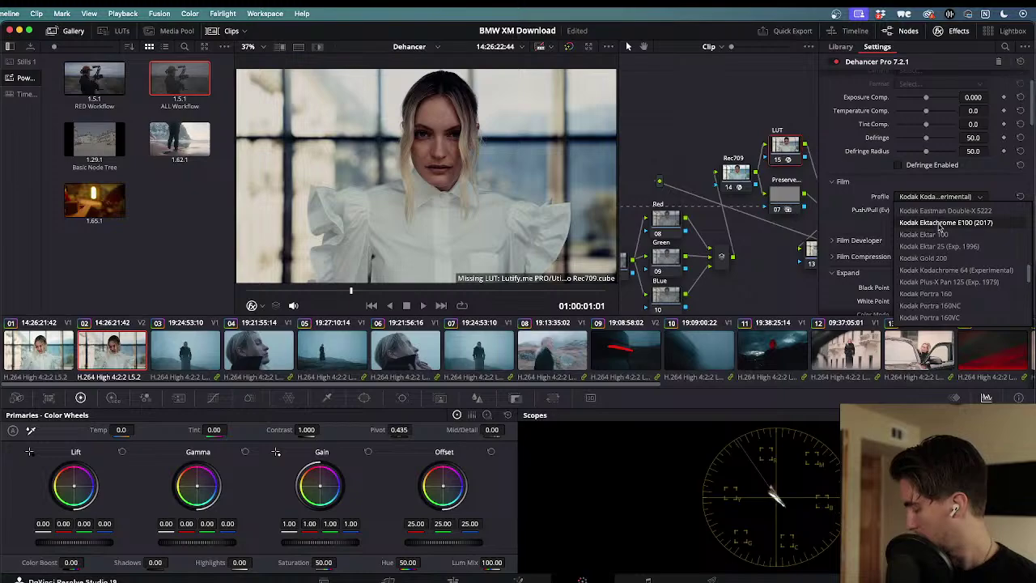
click(941, 246)
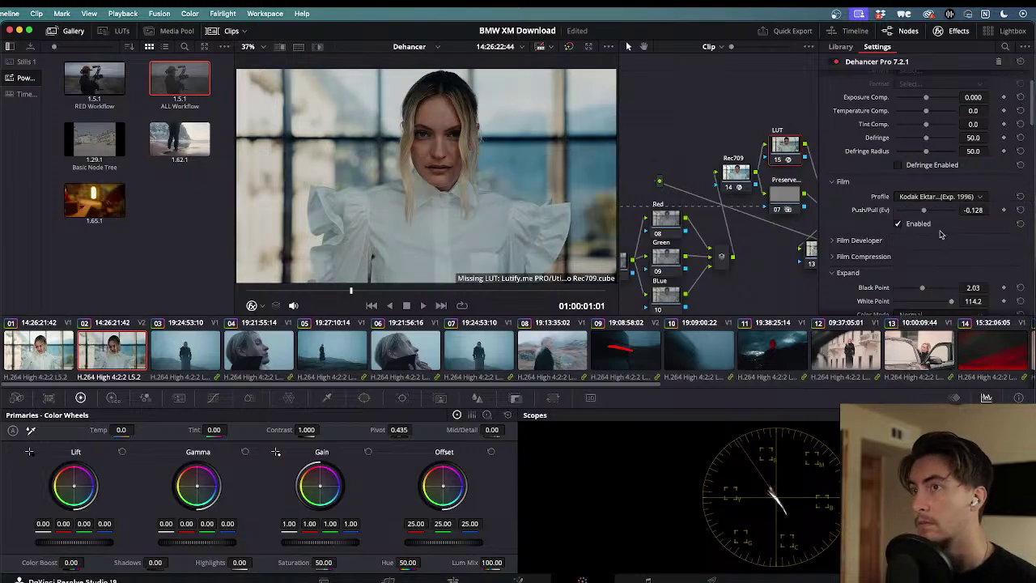
- Try the Kodak Vision3 200T film profile on clip 02, followed by Kodak Vision3 500T
click(942, 199)
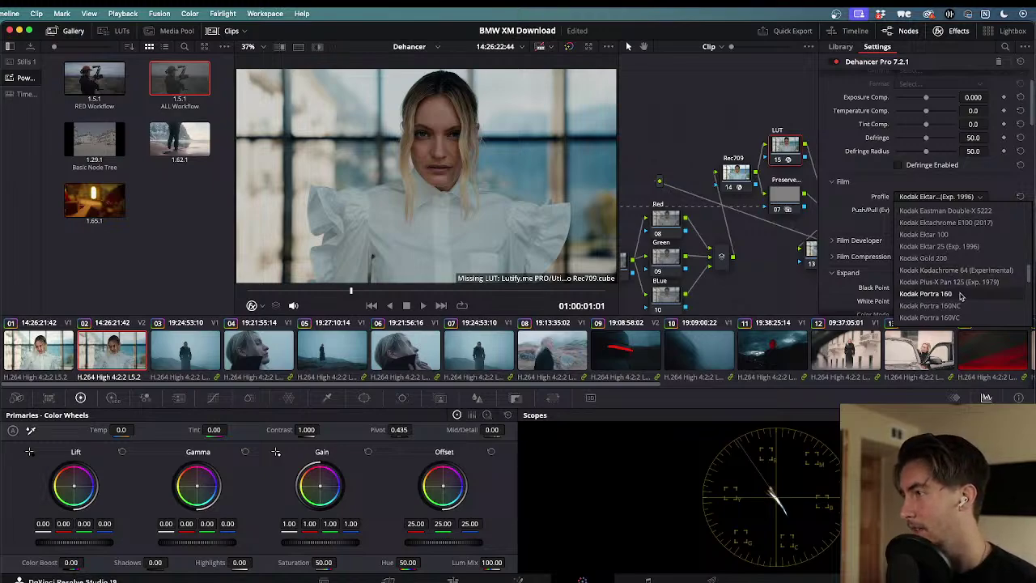
scroll(962, 301, down, 3)
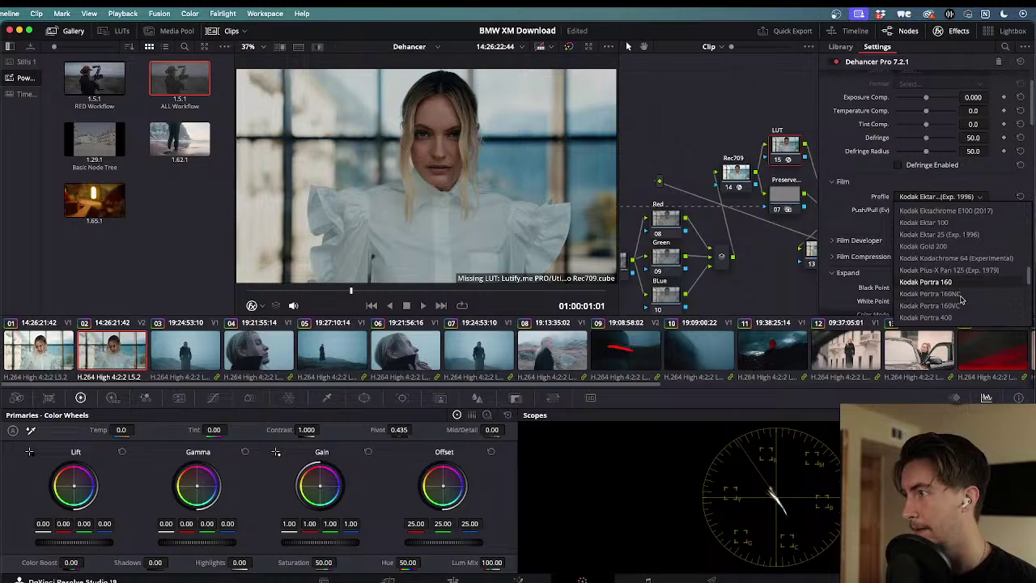
scroll(961, 301, down, 5)
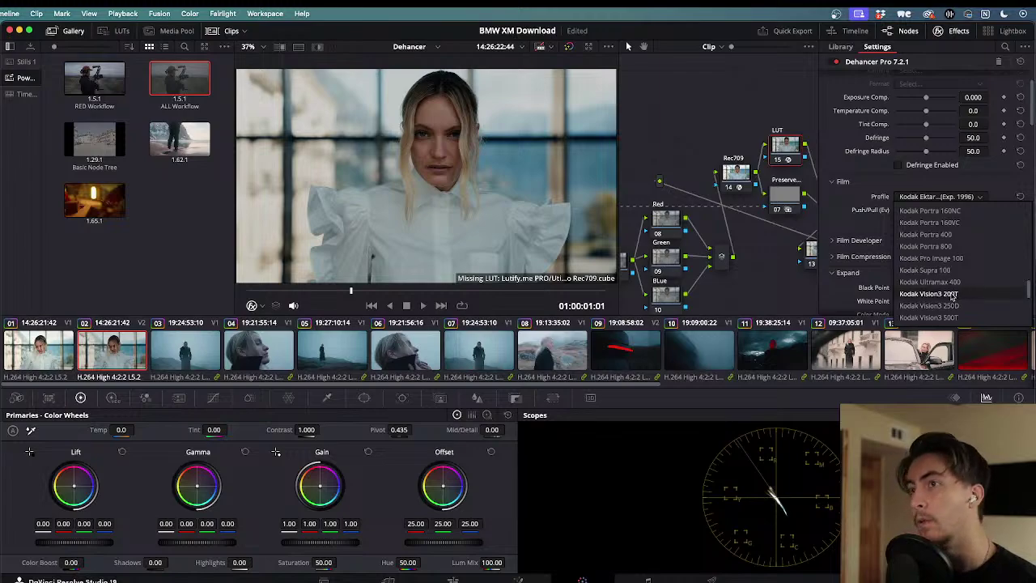
click(952, 295)
click(963, 197)
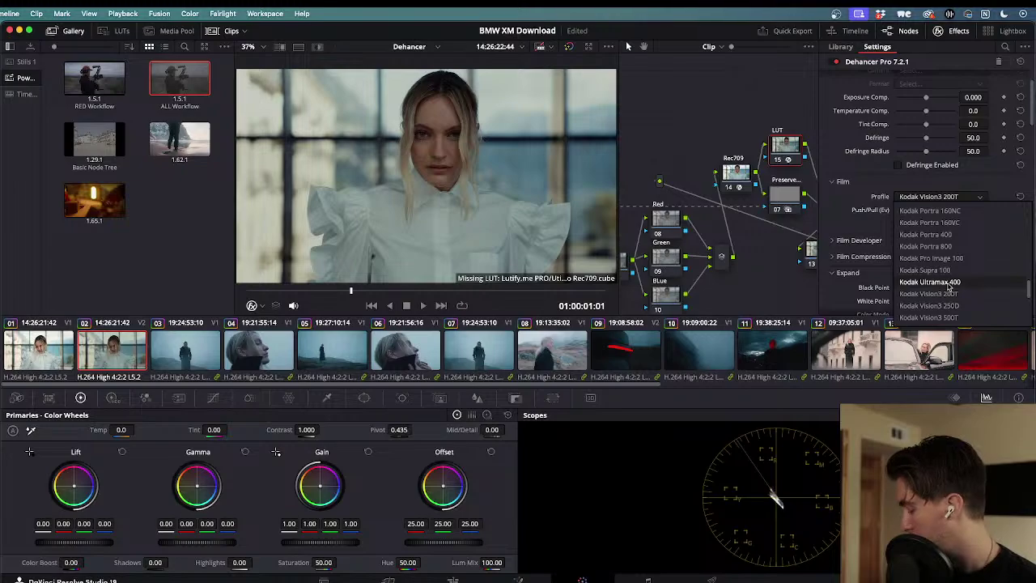
click(953, 318)
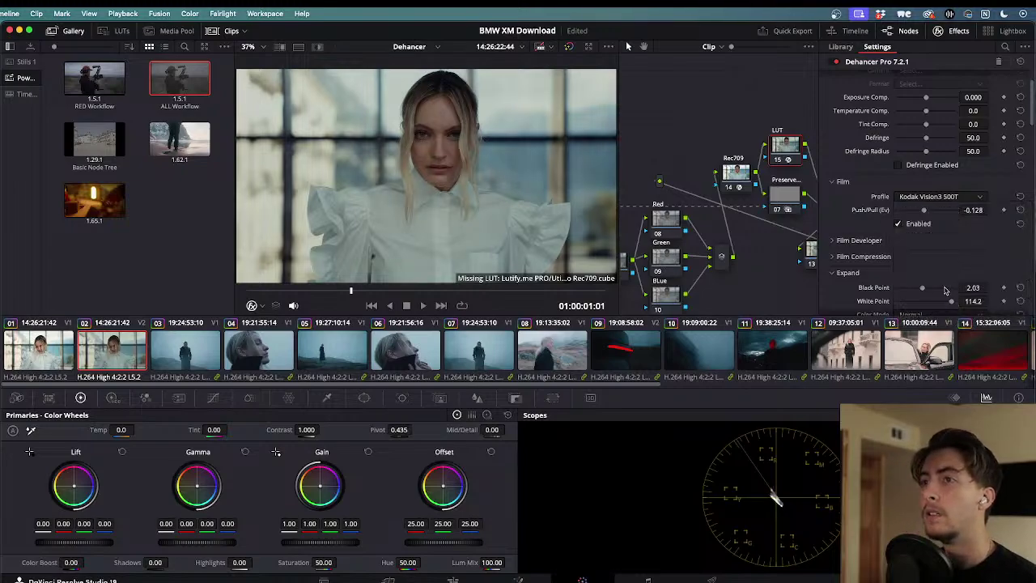
- Look through the whole list of Dehancer film profiles for another stock to test
click(931, 197)
scroll(932, 230, up, 1)
scroll(933, 230, up, 11)
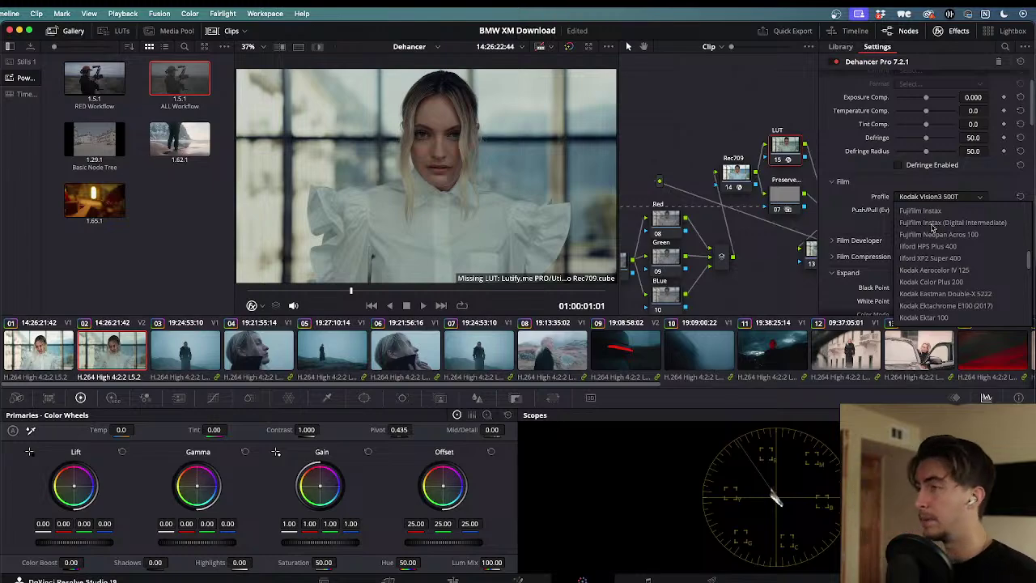
scroll(933, 229, up, 5)
scroll(933, 229, down, 6)
scroll(932, 230, down, 3)
scroll(933, 229, down, 12)
scroll(933, 229, down, 10)
scroll(932, 229, up, 11)
scroll(933, 229, up, 10)
scroll(933, 230, up, 1)
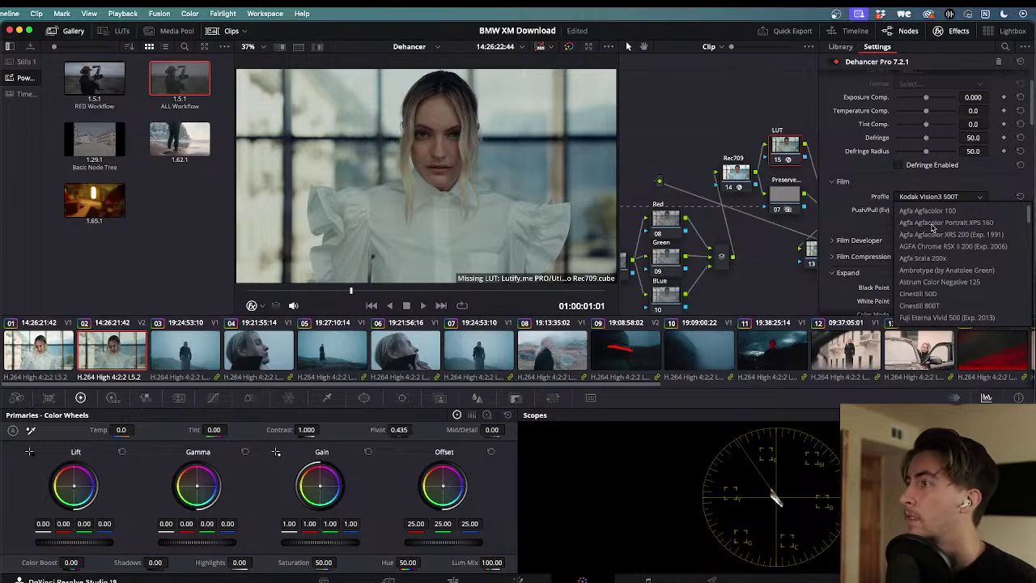
- Try the Fujicolor Superia 200 film profile on clip 02
scroll(932, 229, down, 4)
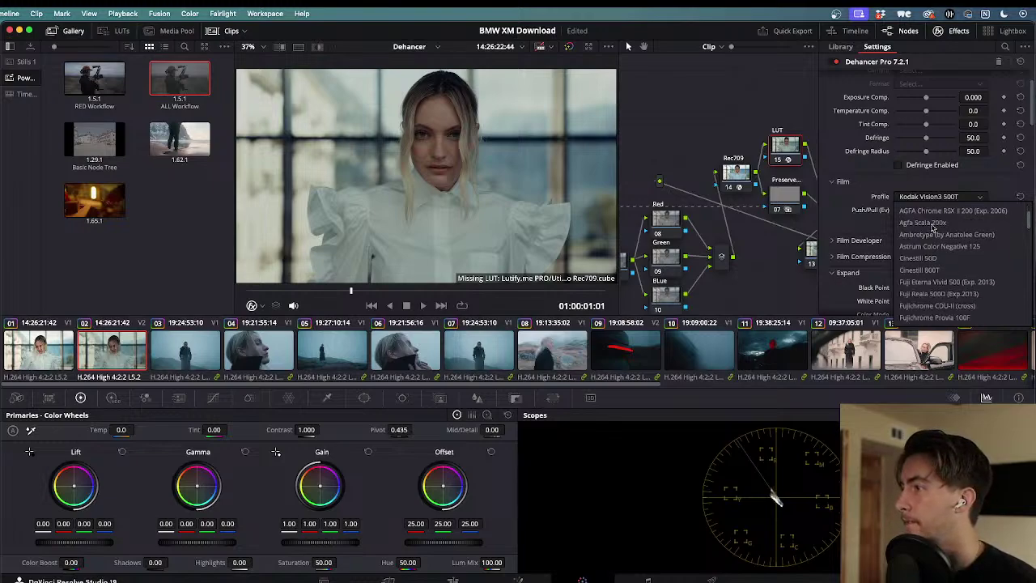
scroll(932, 229, down, 1)
scroll(933, 229, down, 2)
scroll(932, 229, down, 2)
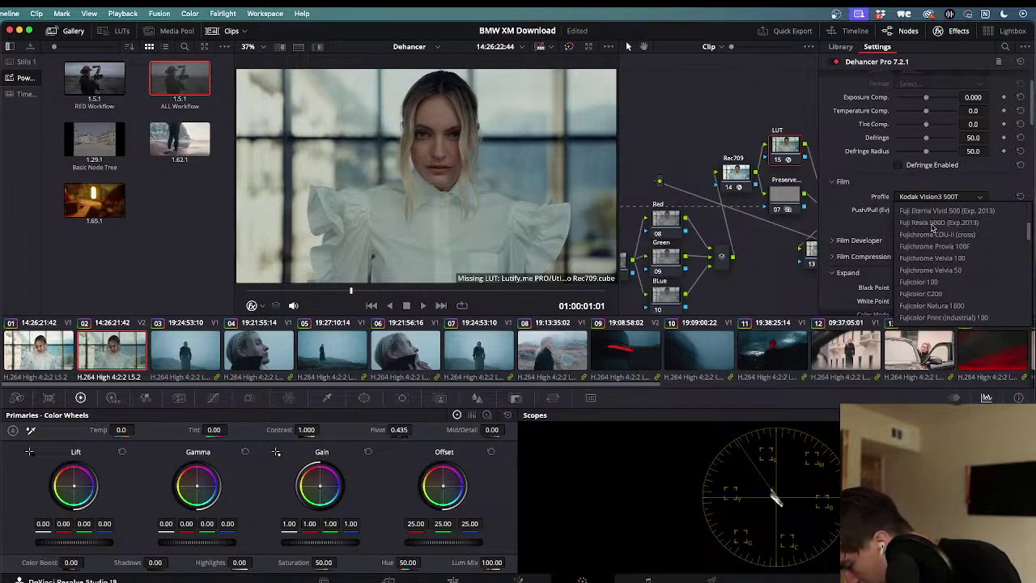
scroll(933, 229, down, 6)
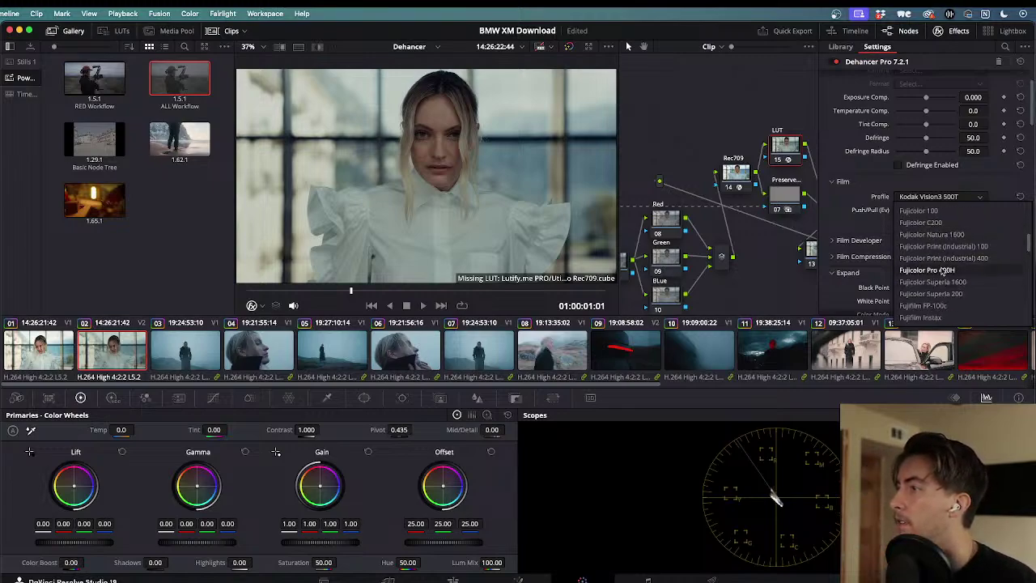
click(943, 293)
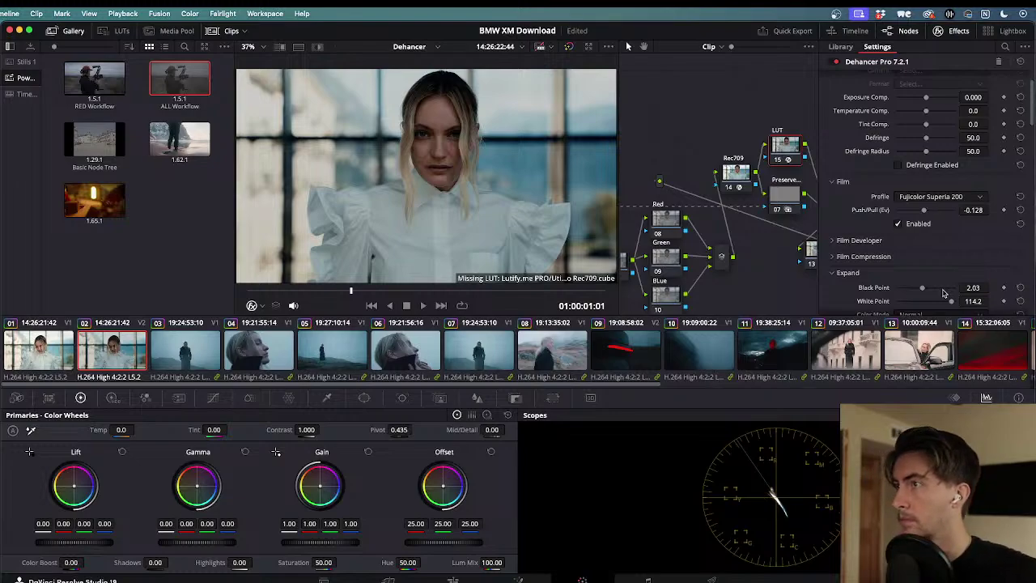
- Set the film profile back to Kodak Ektar 25 (Exp. 1996)
click(933, 196)
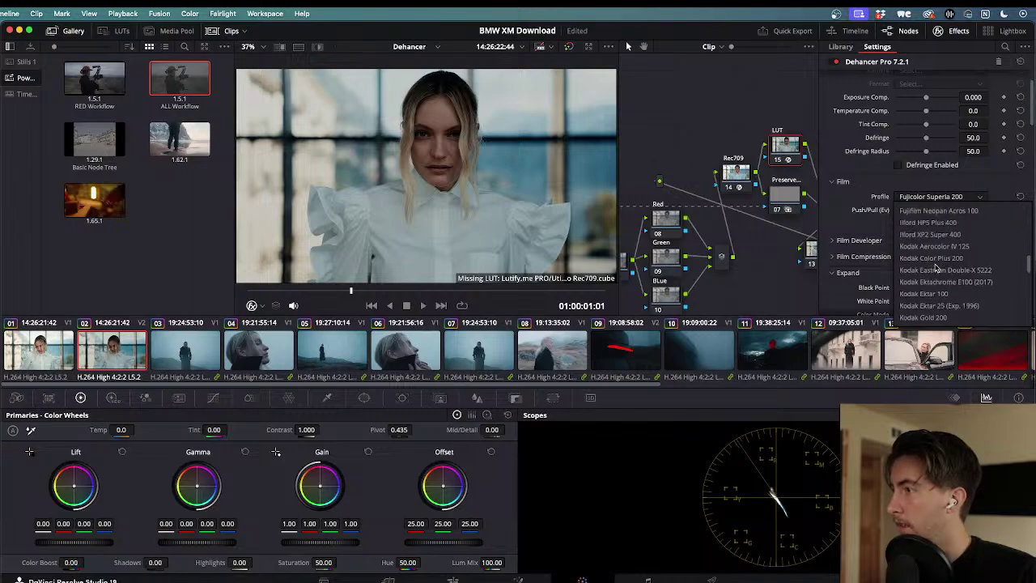
scroll(931, 279, down, 3)
scroll(922, 305, down, 1)
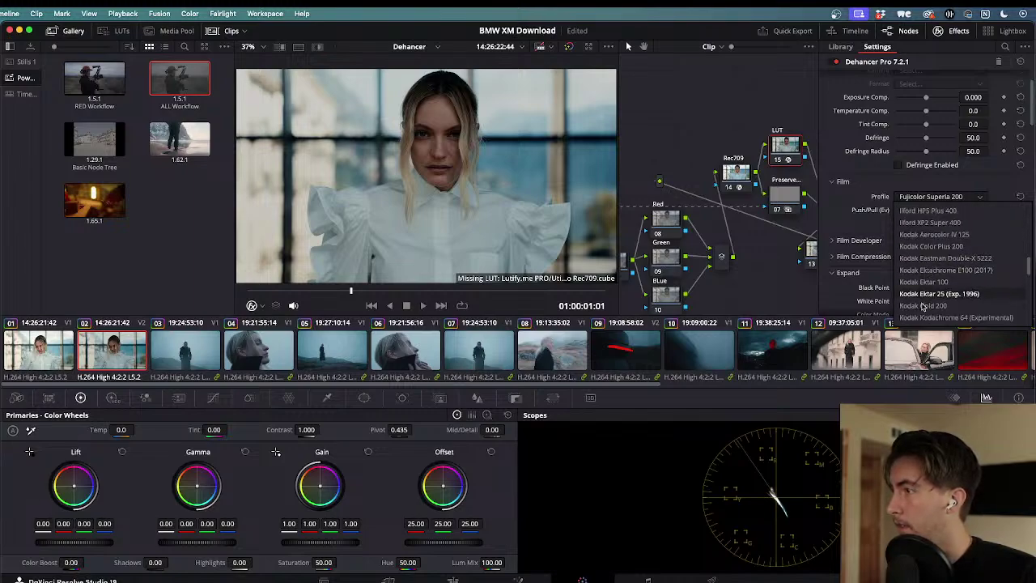
click(923, 297)
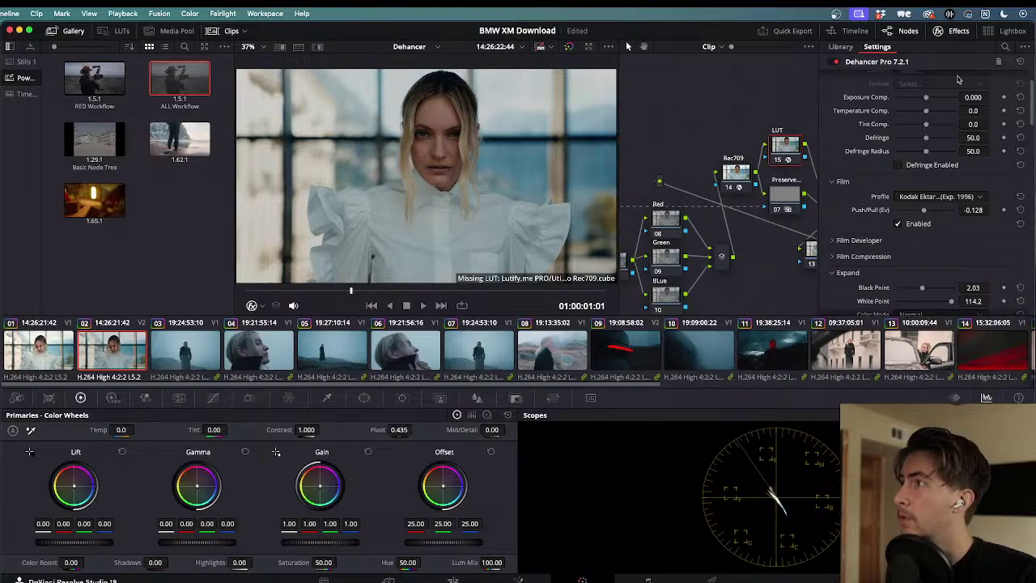
- Close the effect settings to reveal the full node graph, and move the Skin Tone node above the main row beside Primaries
click(908, 30)
click(908, 30)
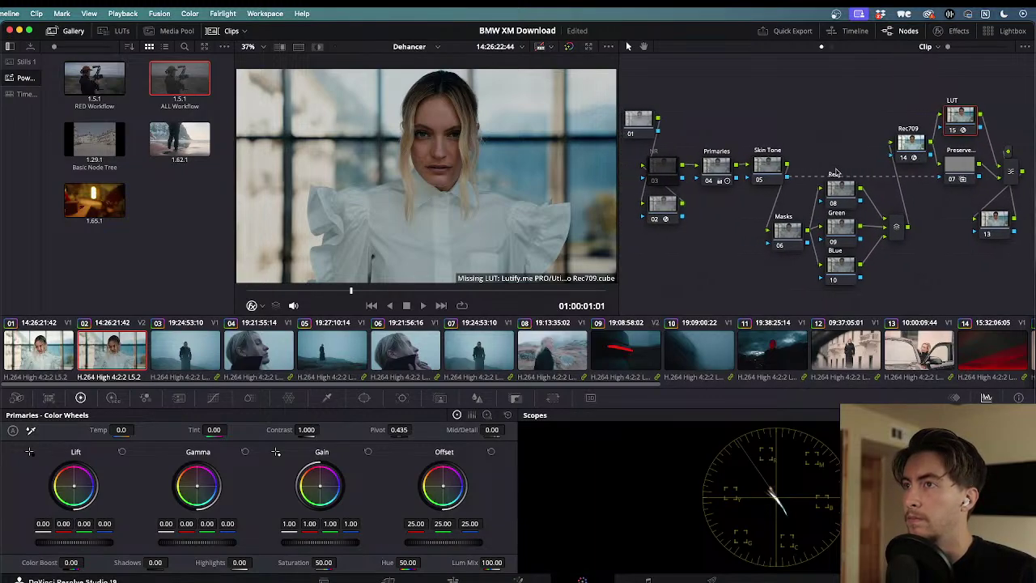
click(772, 167)
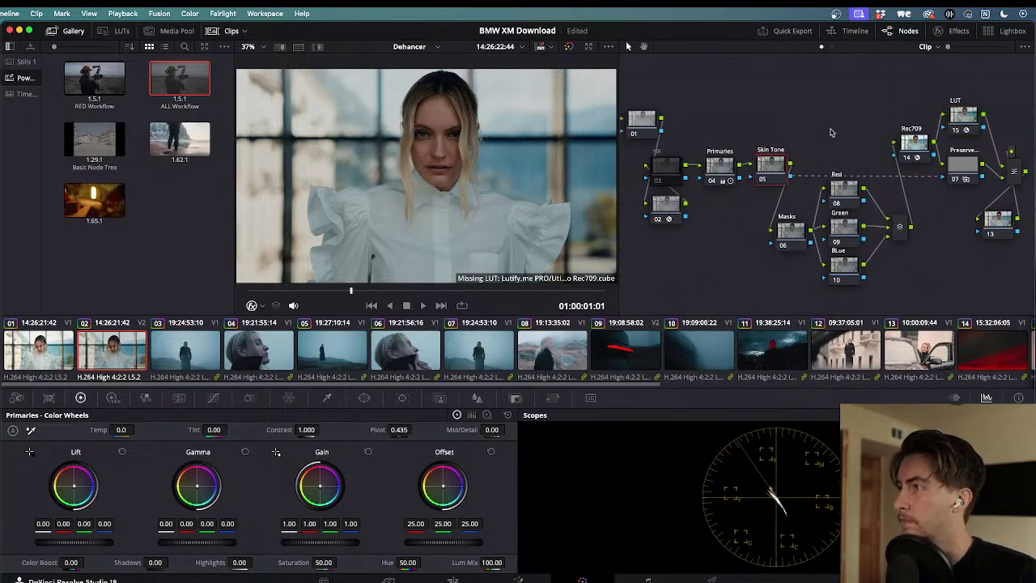
drag(774, 168, 774, 129)
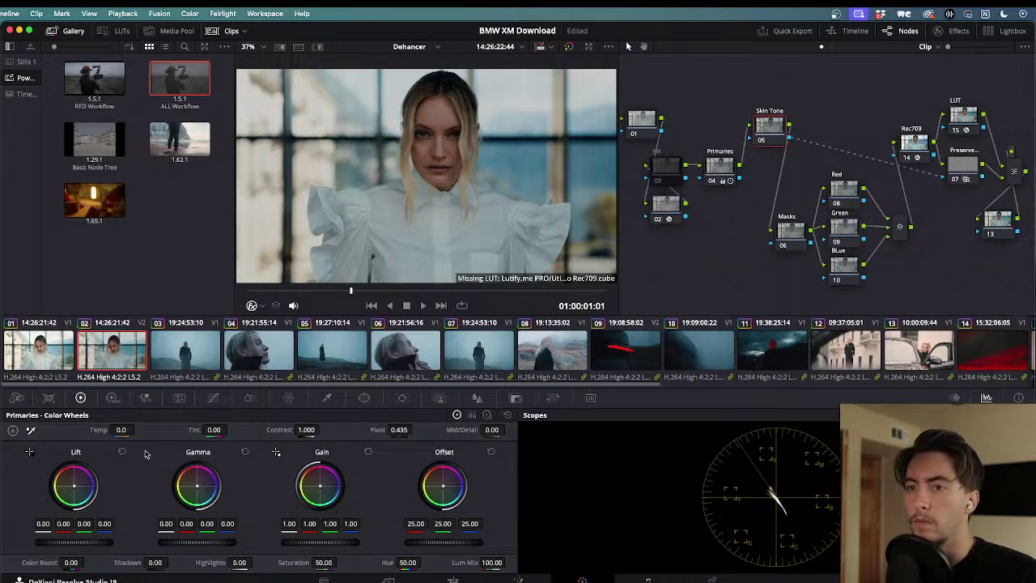
- Sample the skin on the woman's forehead with the HSL Qualifier on the Skin Tone node, and show the selection in Highlight view
click(326, 397)
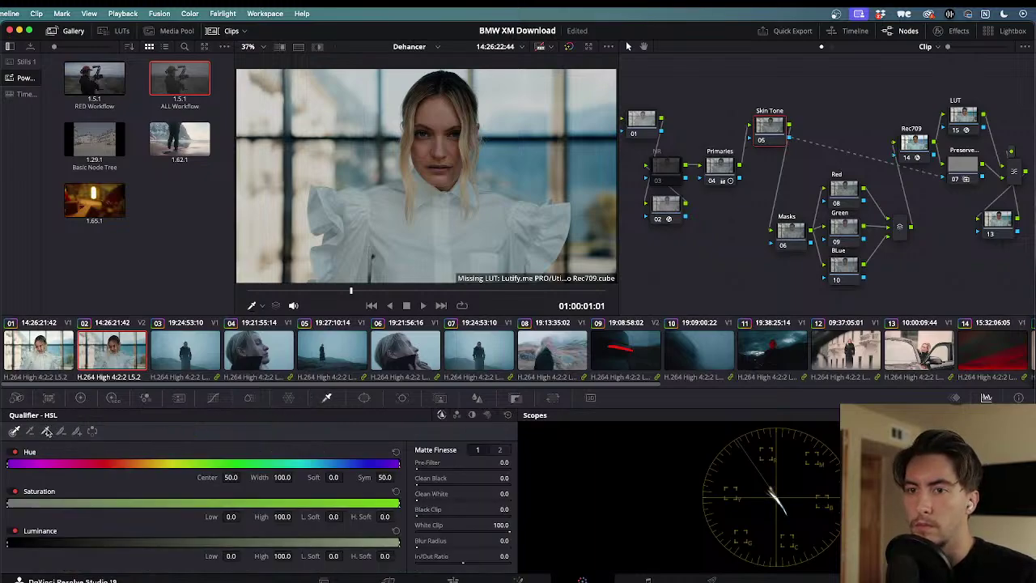
click(438, 122)
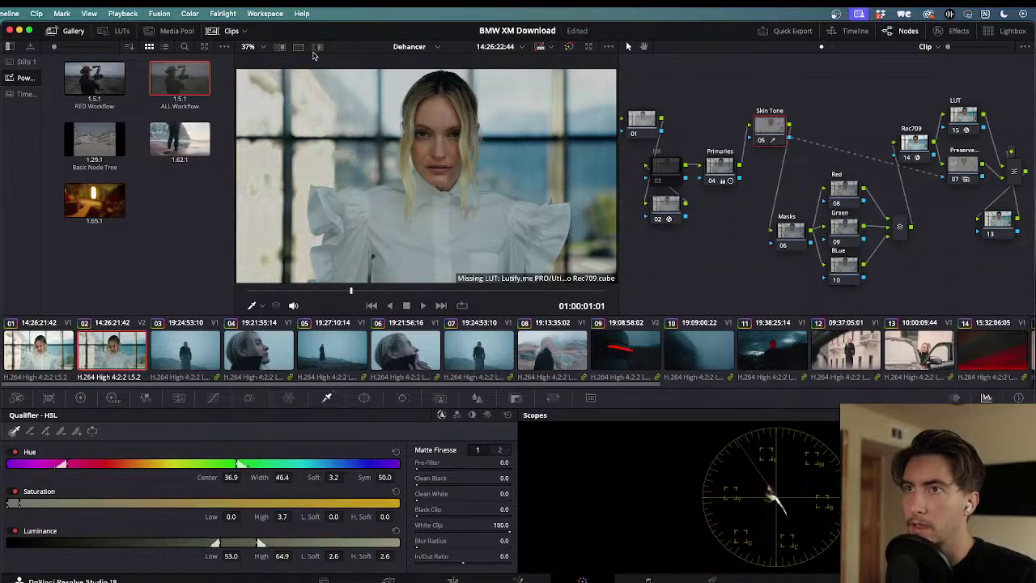
click(319, 47)
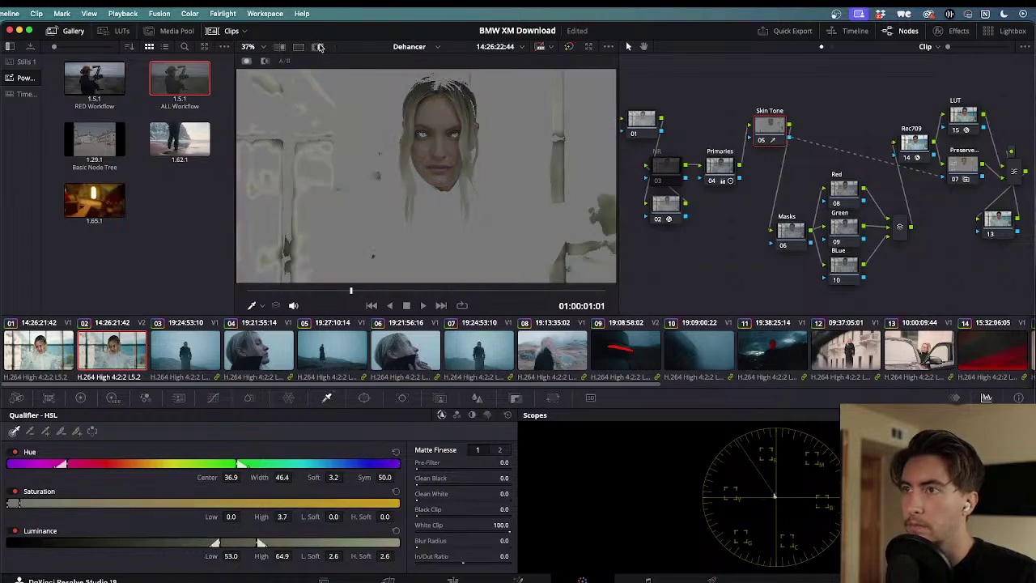
click(319, 47)
click(319, 47)
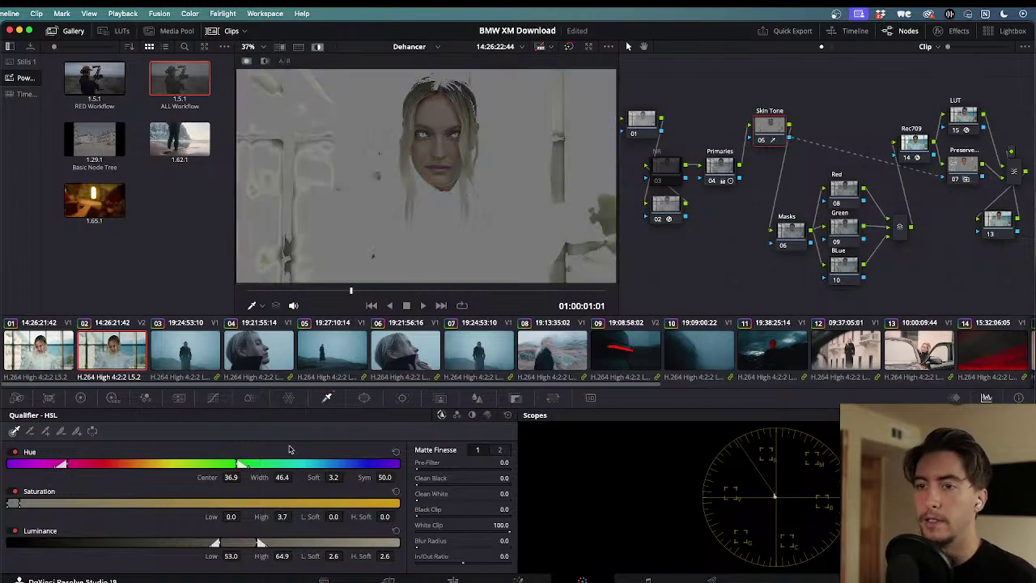
- Narrow the skin key to luminance 55.6–60.4 and hue width 7.6, and raise the saturation high limit to 5.9
drag(216, 543, 242, 543)
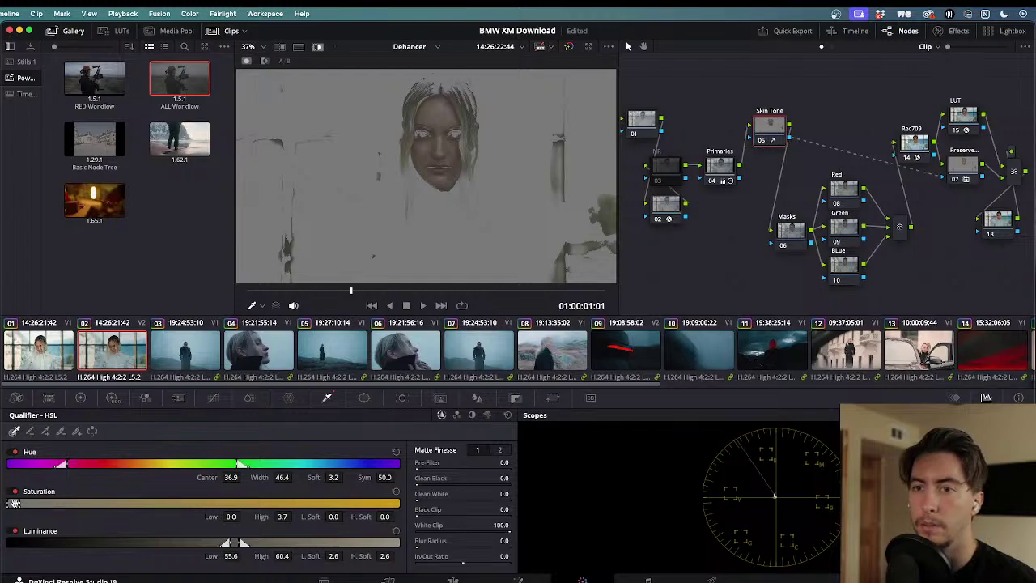
mouse_move(18, 503)
mouse_down()
mouse_move(53, 503)
mouse_move(26, 503)
mouse_up()
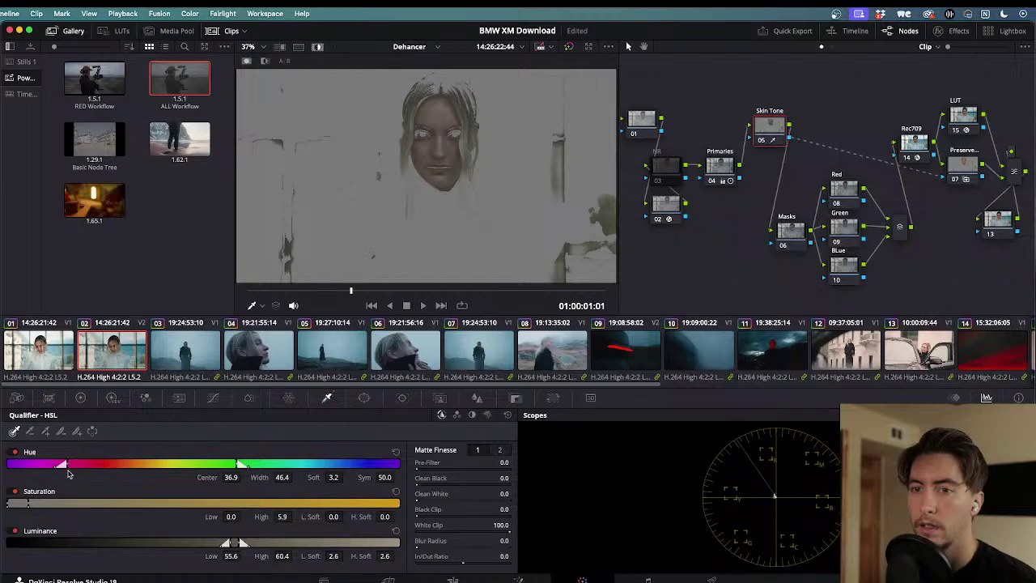
drag(64, 464, 142, 465)
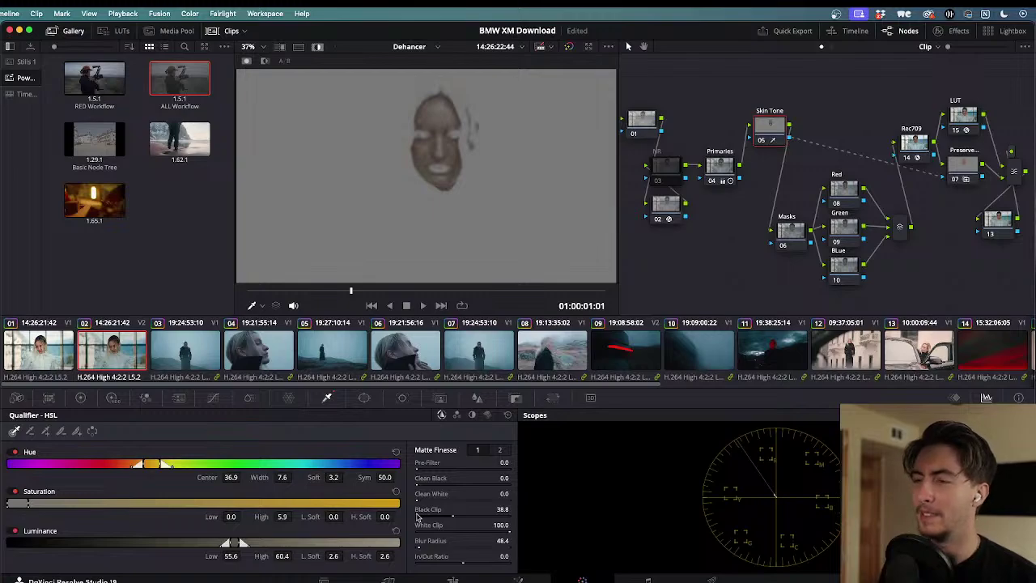
- Refine the skin matte with Clean Black 16.1, Clean White 34.3, Black Clip 38.8 and Blur Radius 48.4, and turn off Highlight view
drag(418, 496, 452, 496)
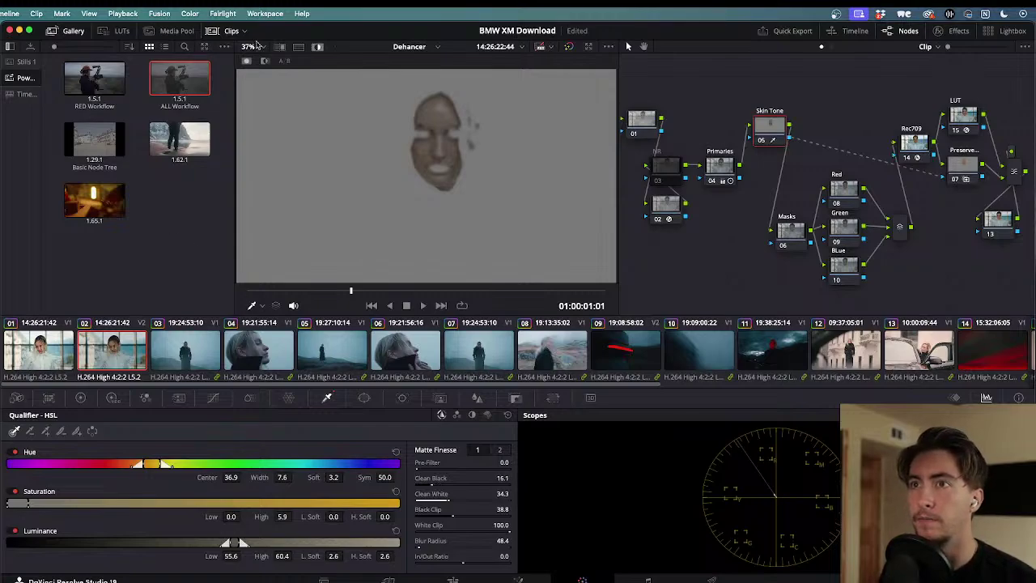
click(317, 47)
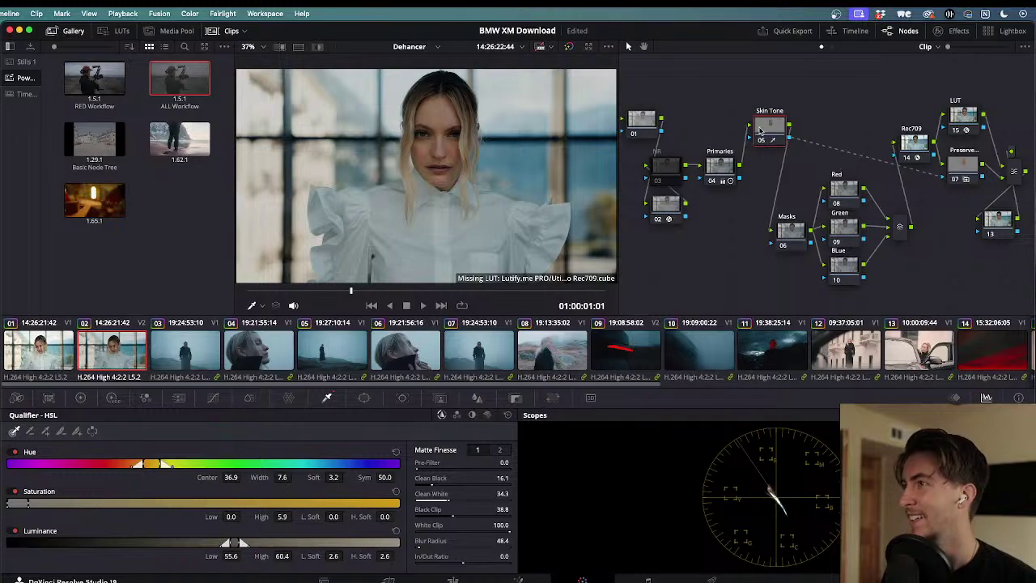
- Adjust the Skin Tone node's primaries to Saturation 46.20, Shadows -9.50, Highlights 0.50 and Color Boost -1.50
click(80, 398)
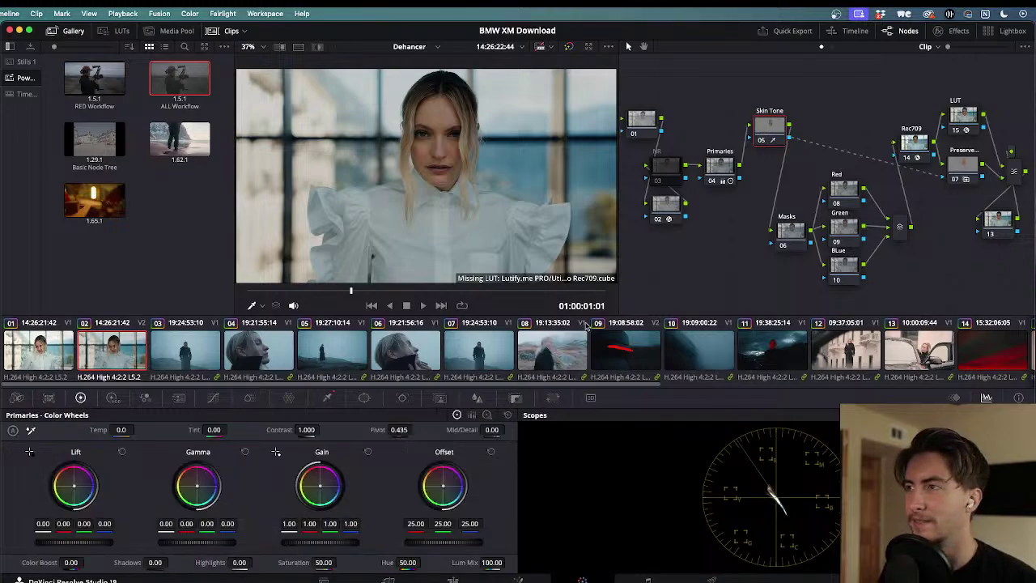
click(726, 165)
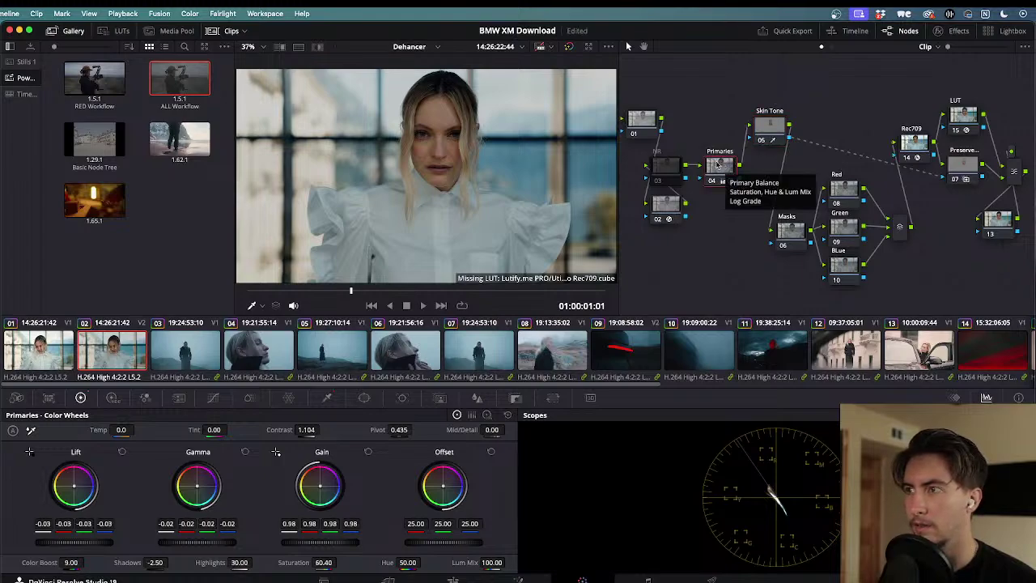
click(769, 124)
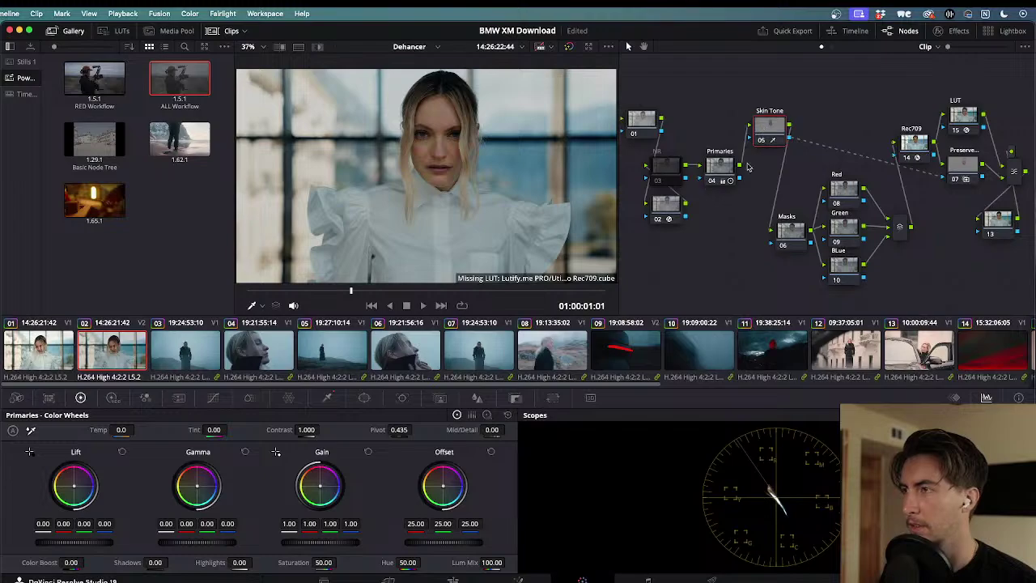
drag(773, 128, 769, 127)
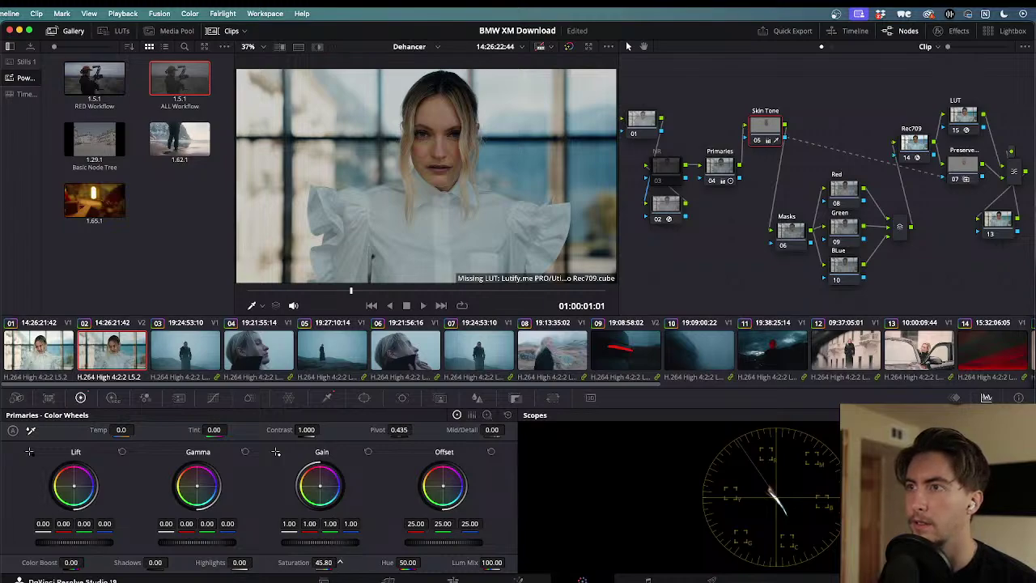
drag(171, 562, 173, 562)
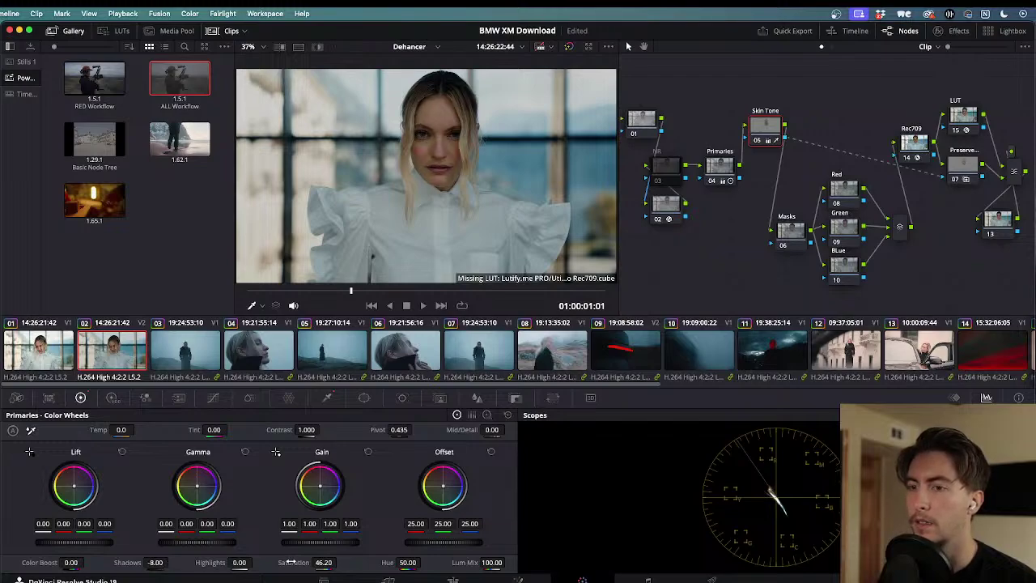
drag(253, 564, 256, 561)
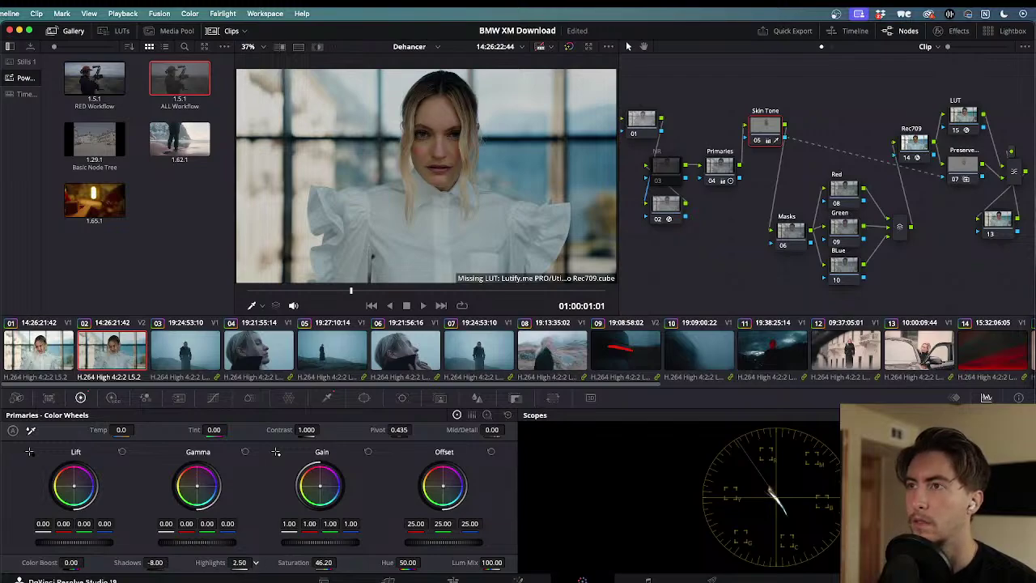
drag(89, 561, 88, 562)
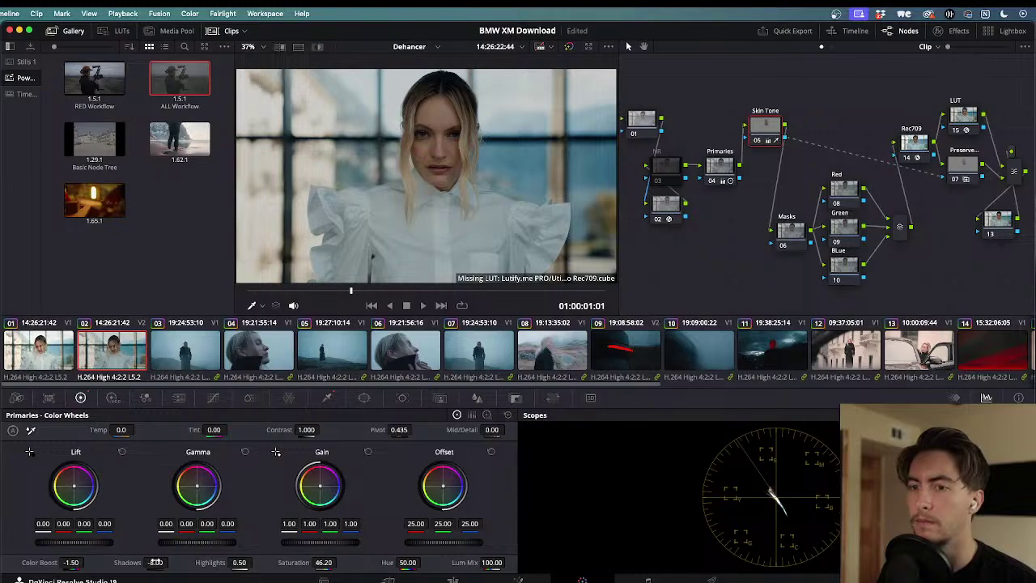
mouse_move(171, 562)
mouse_down()
mouse_move(154, 562)
mouse_move(170, 562)
mouse_up()
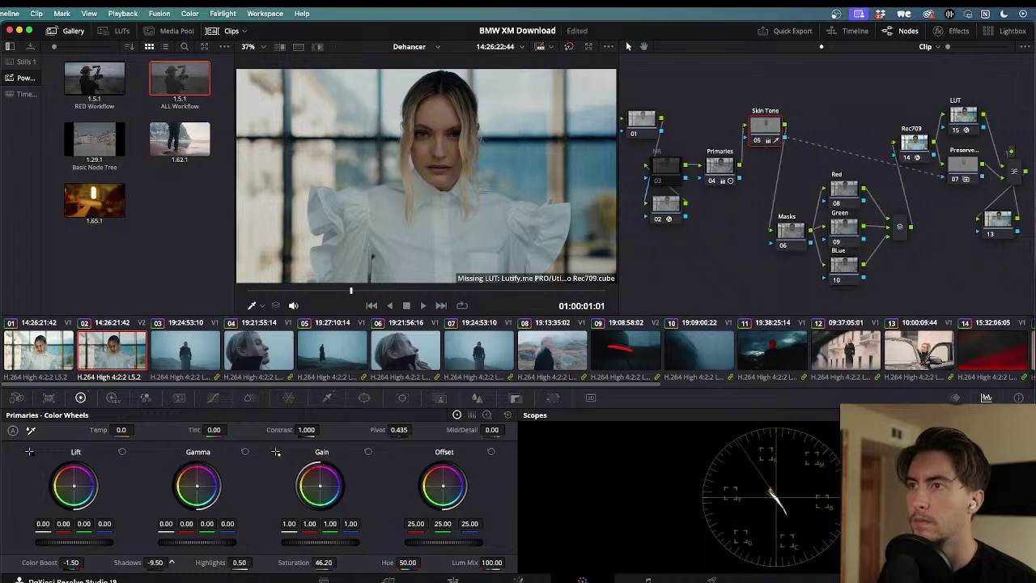
- Adjust the Skin Tone node's primaries further to Contrast 0.976, Shadows -13.00 and Tint 9.00
click(724, 166)
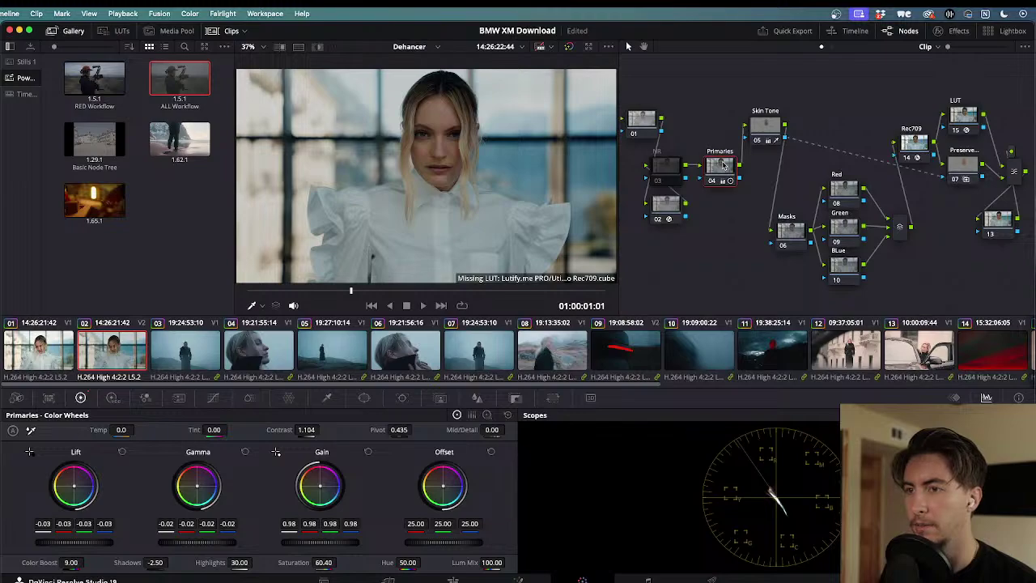
click(766, 126)
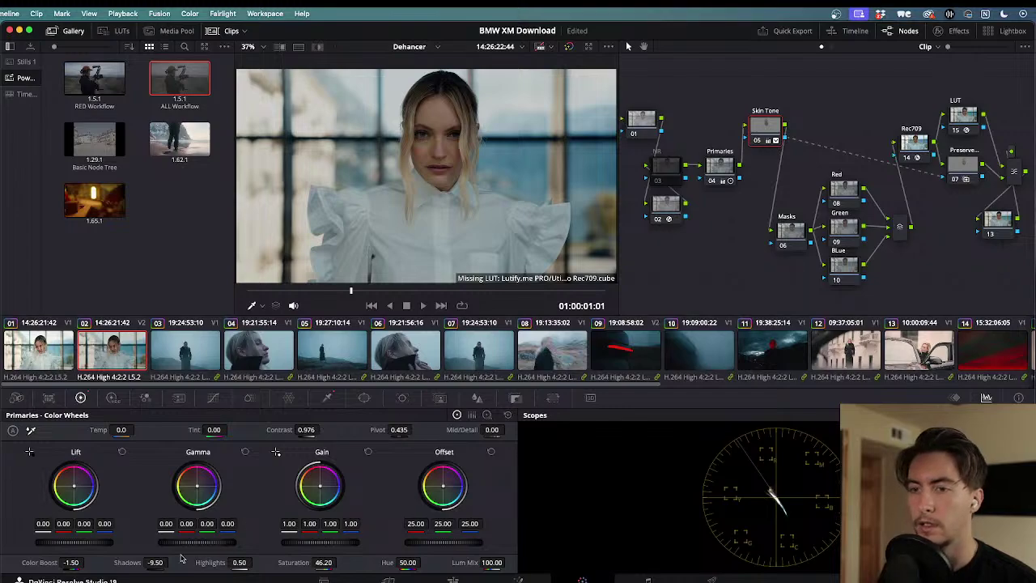
drag(178, 562, 159, 563)
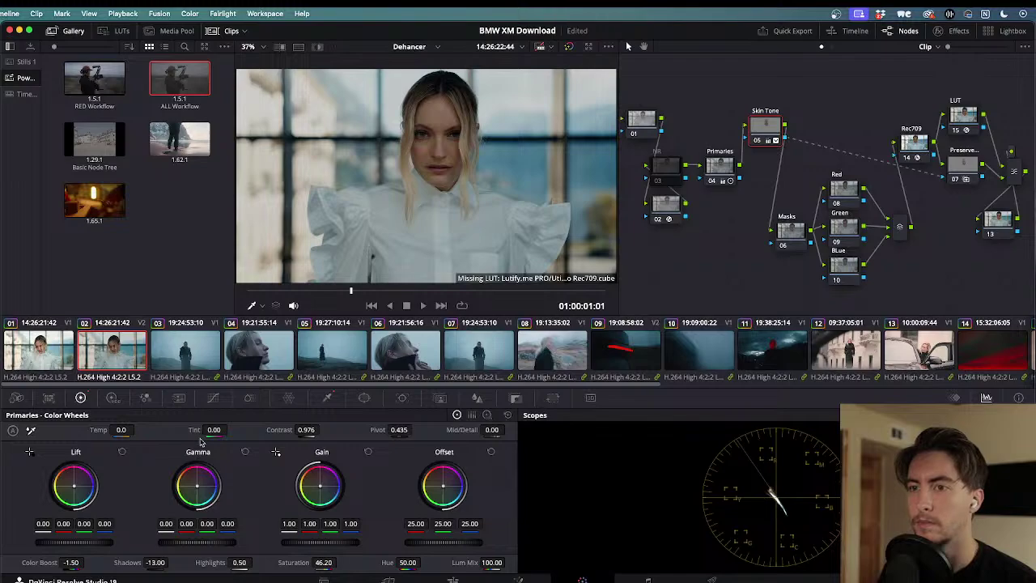
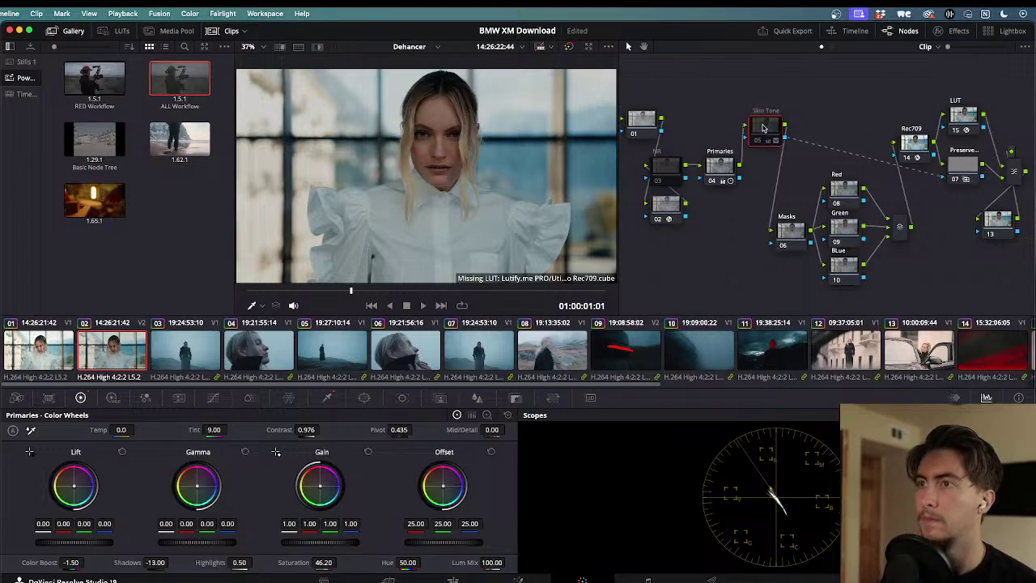
- Compare the image repeatedly with and without the Skin Tone node, and leave the node disabled
key(ctrl+d)
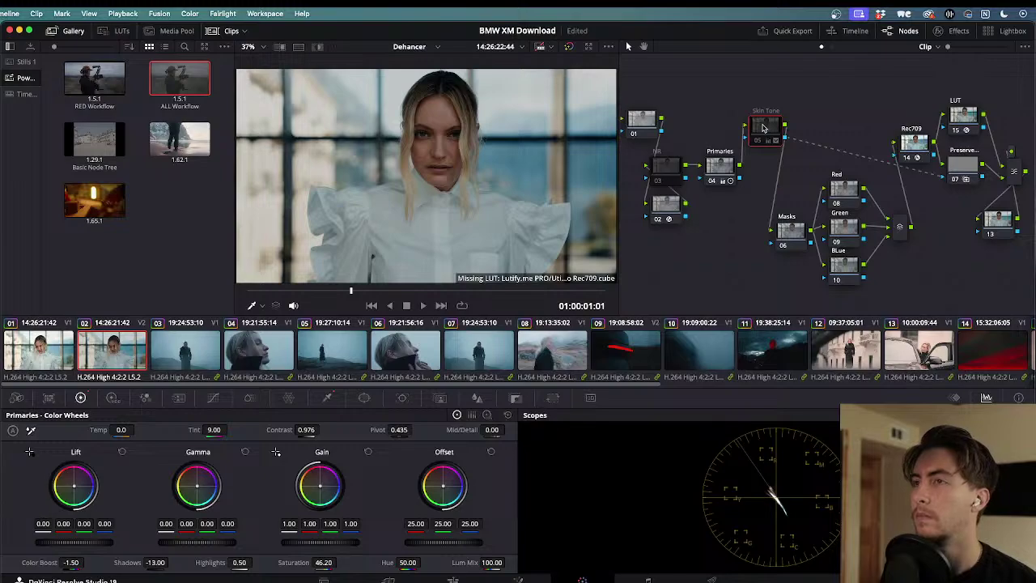
key(ctrl+d)
key(ctrl+d)
key(ctrl+d)
key(ctrl+d)
key(ctrl+d)
key(ctrl+d)
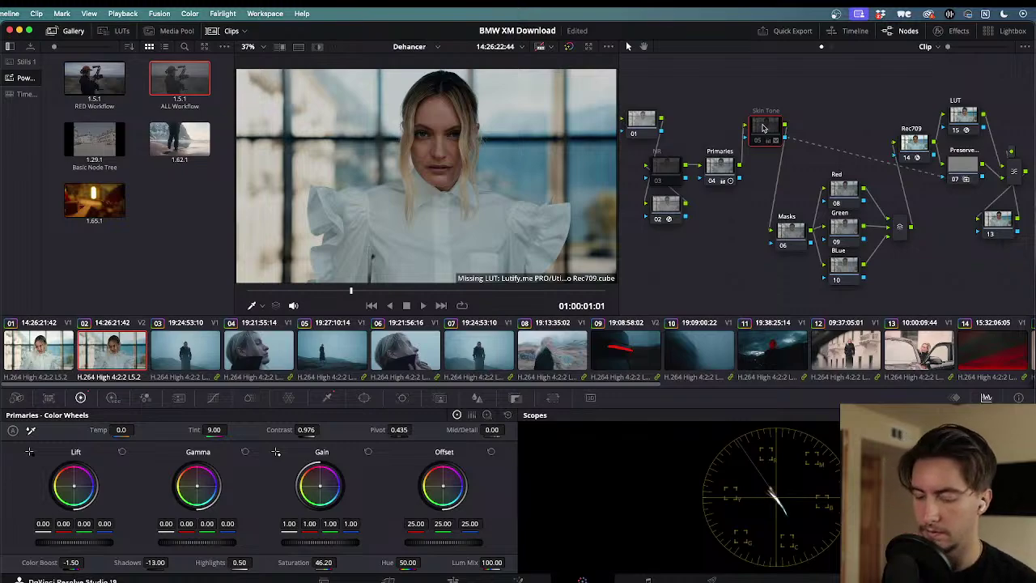
key(ctrl+d)
key(ctrl+d)
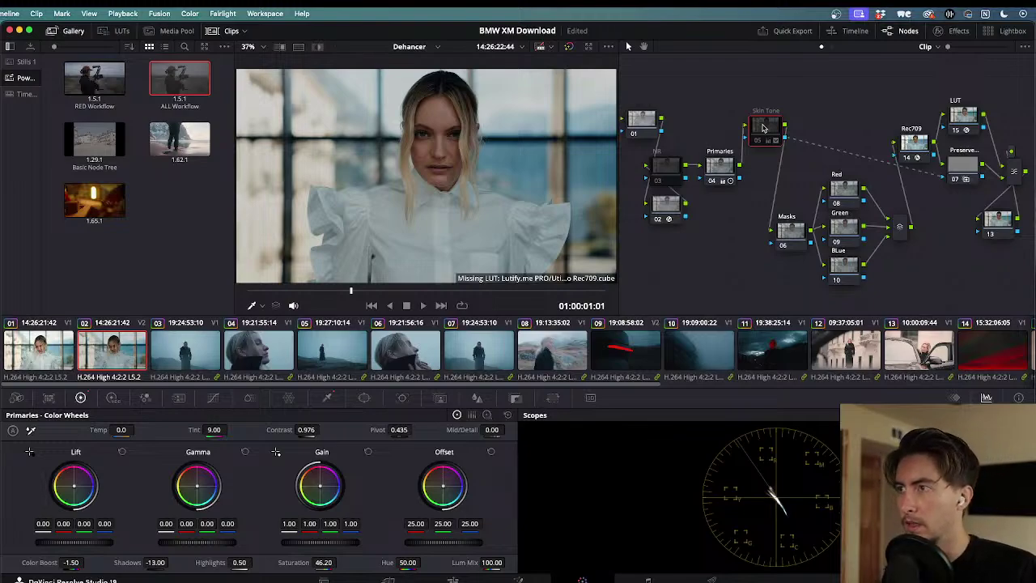
key(ctrl+d)
key(ctrl+d)
key(ctrl+d)
key(ctrl+d)
key(ctrl+d)
key(ctrl+d)
- Disable the Preserve node as well and examine the woman's skin and the overall image at different zoom levels
click(962, 168)
key(ctrl+d)
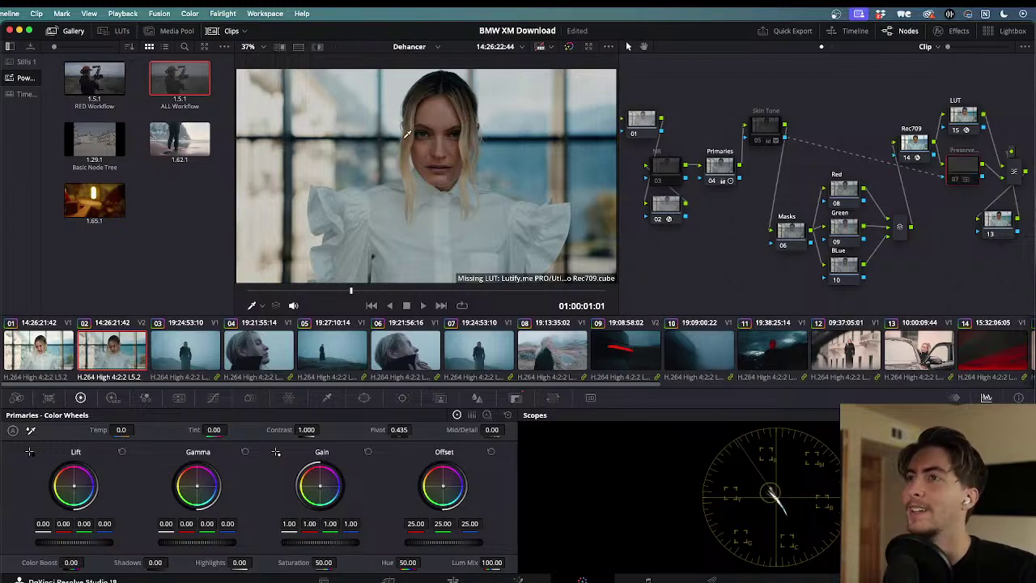
scroll(408, 134, down, 3)
scroll(408, 134, up, 6)
scroll(408, 134, down, 4)
scroll(407, 133, down, 2)
scroll(408, 134, up, 2)
scroll(407, 133, down, 3)
scroll(407, 134, up, 1)
scroll(407, 133, up, 1)
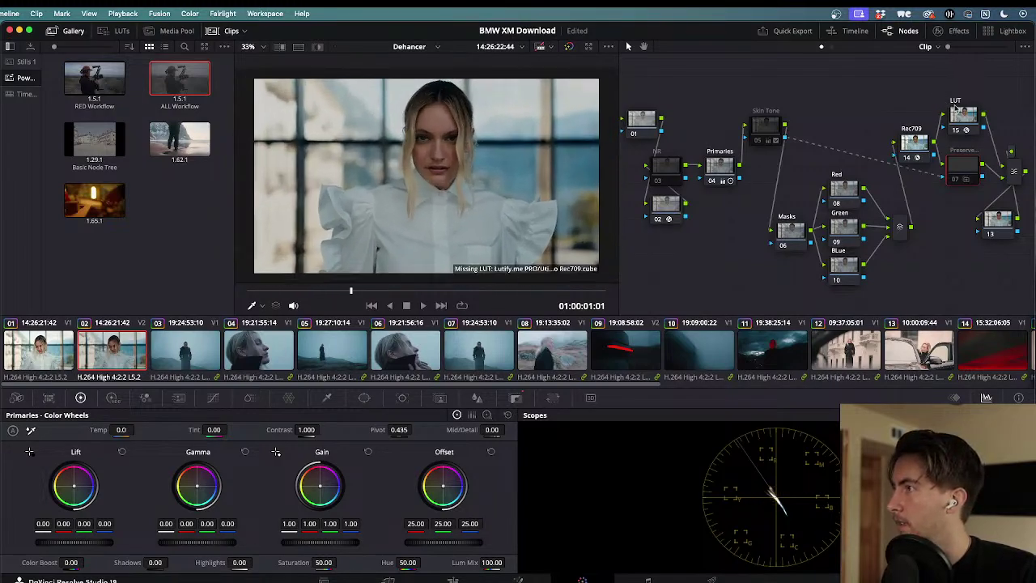
- Enable the Dehancer vignette, reset its center to X 0, Y 0, and set its exposure to -0.716
click(940, 32)
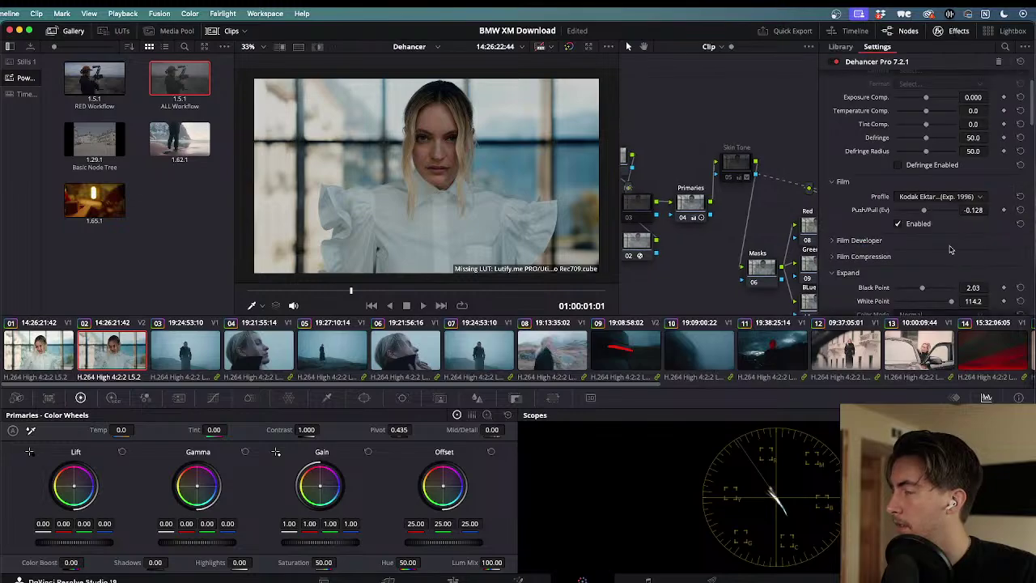
scroll(840, 237, down, 10)
scroll(840, 237, down, 4)
click(897, 216)
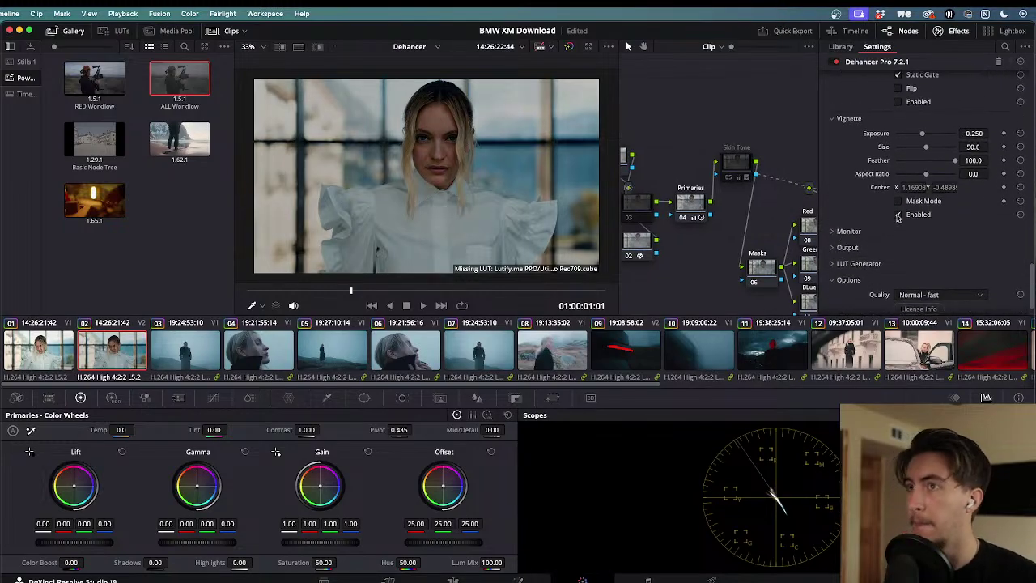
mouse_move(922, 136)
mouse_down()
mouse_move(881, 140)
mouse_move(970, 138)
mouse_move(904, 136)
mouse_up()
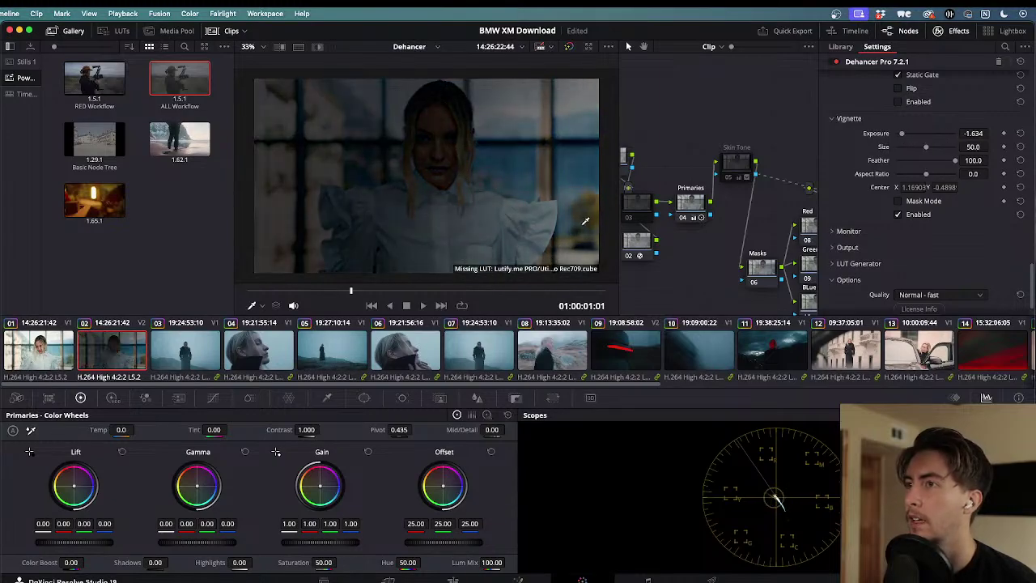
drag(903, 136, 930, 139)
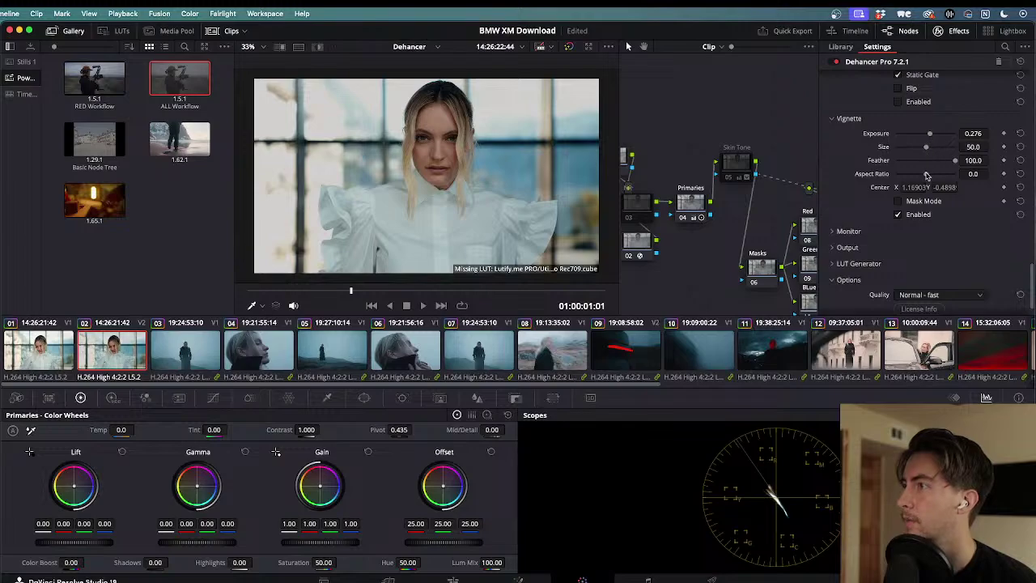
click(1021, 187)
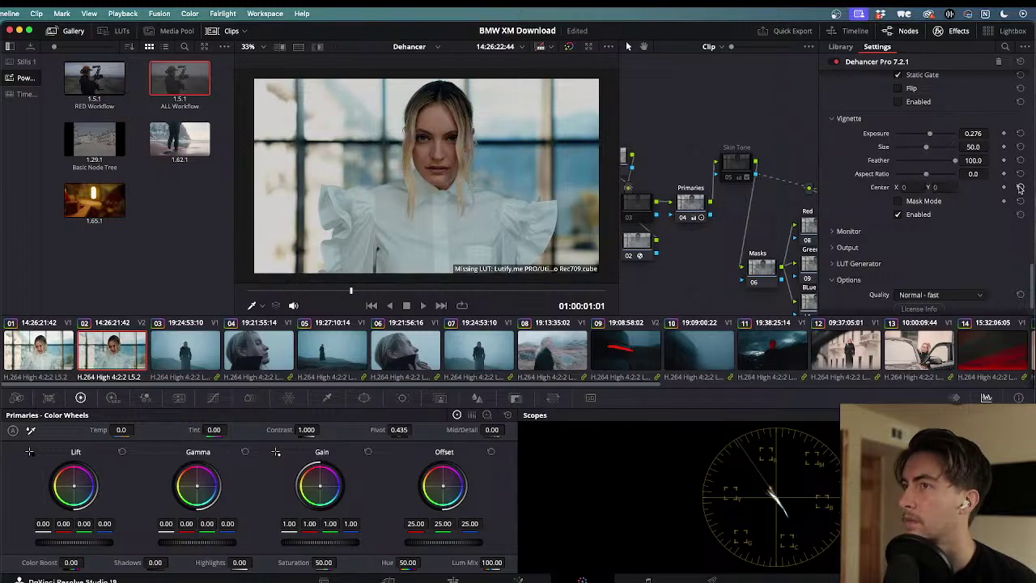
drag(930, 136, 916, 136)
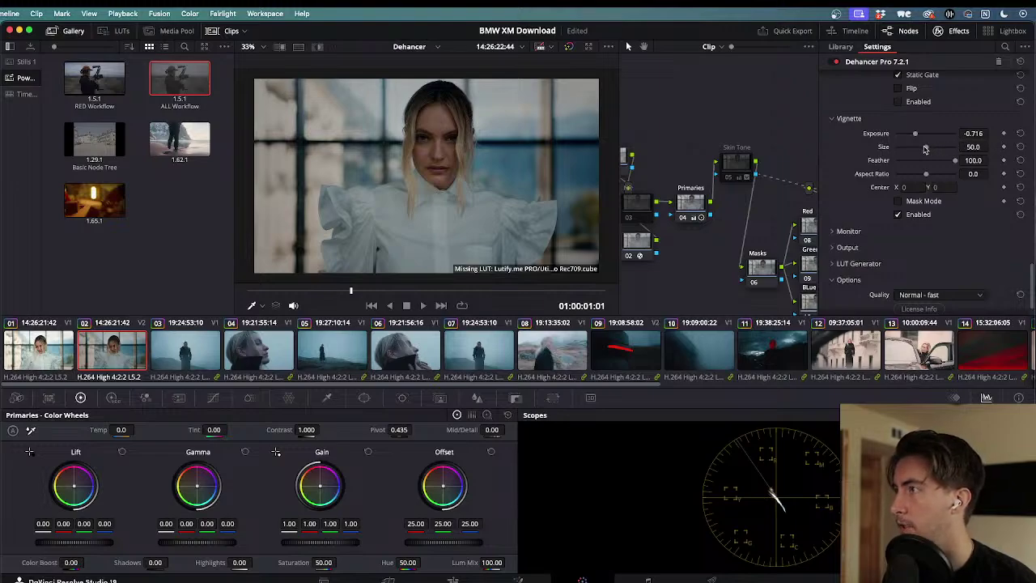
- Add a circular window to node 13 around the woman's face and upper body, about Size 58.58, Aspect 53.19, Pan 50.75 and Tilt 50.55
click(914, 33)
scroll(952, 210, right, 4)
drag(958, 210, 928, 201)
click(947, 260)
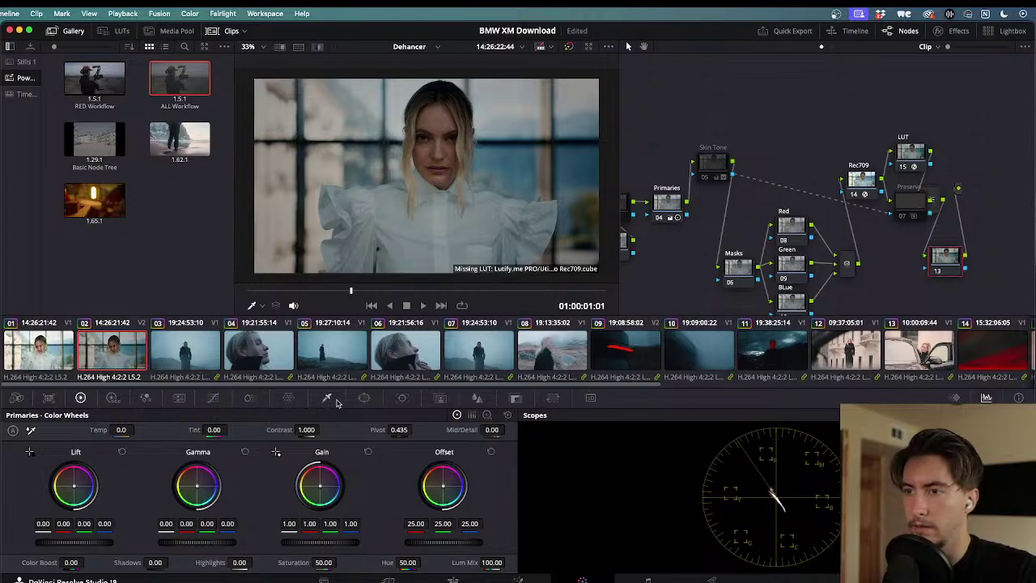
click(364, 398)
click(25, 484)
drag(426, 123, 426, 81)
drag(482, 176, 530, 175)
drag(426, 176, 437, 168)
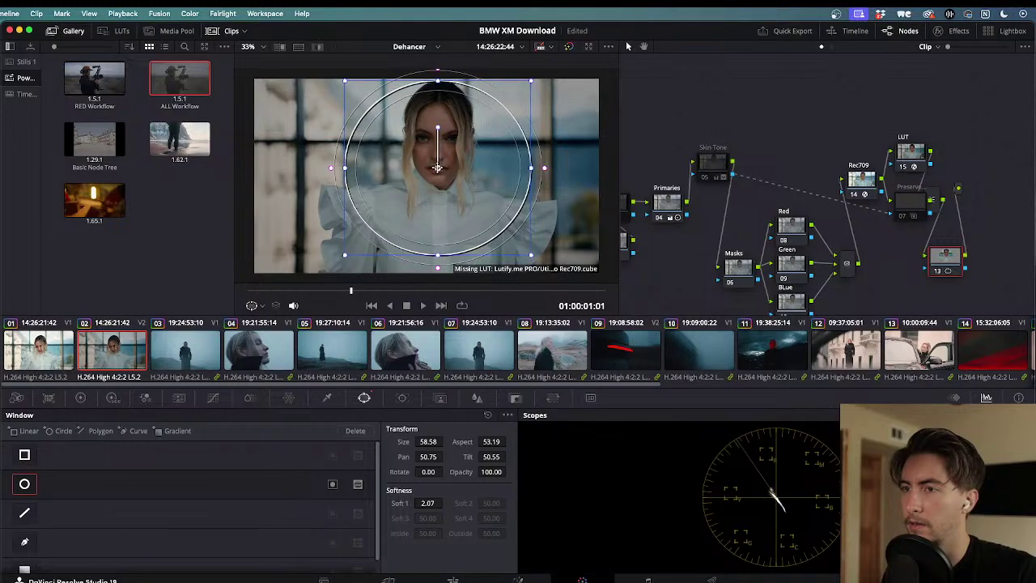
- Brighten the circular window's area with Offset 28.85, Shadows 22.50 and Highlights 1.50, and set the window's Soft 1 to 8.33
click(80, 398)
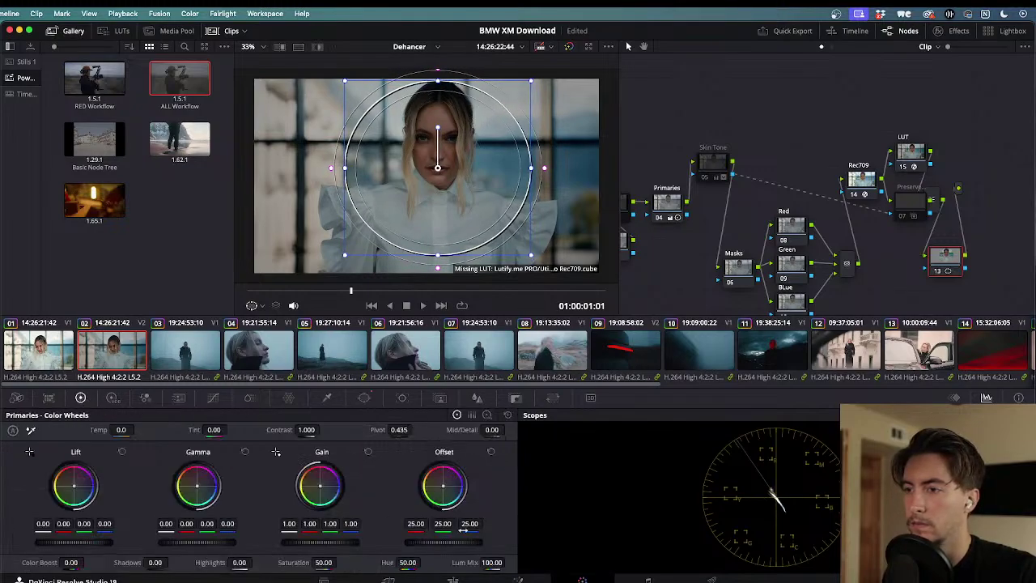
drag(443, 543, 475, 542)
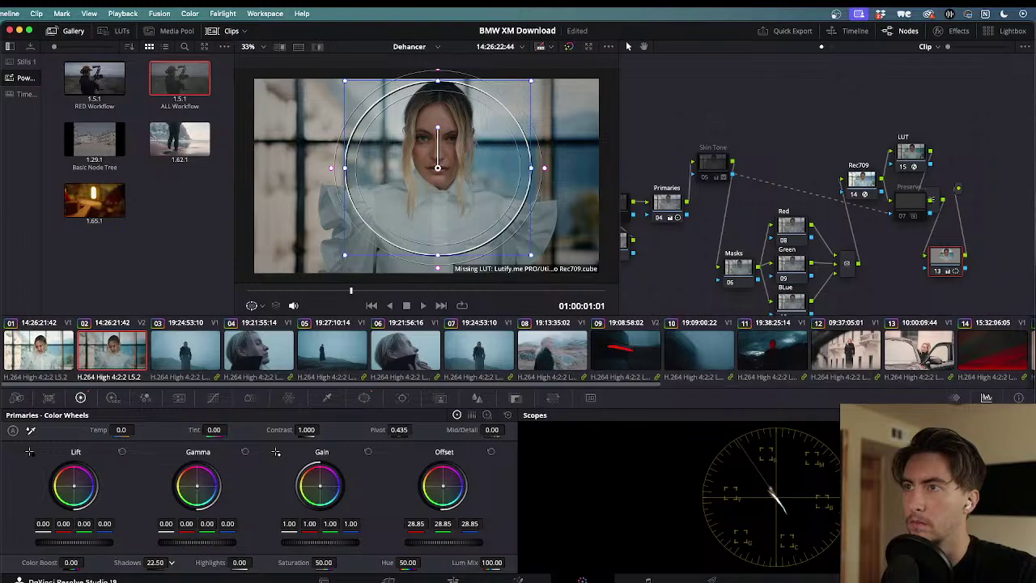
mouse_move(240, 563)
mouse_down()
mouse_move(274, 562)
mouse_move(227, 563)
mouse_up()
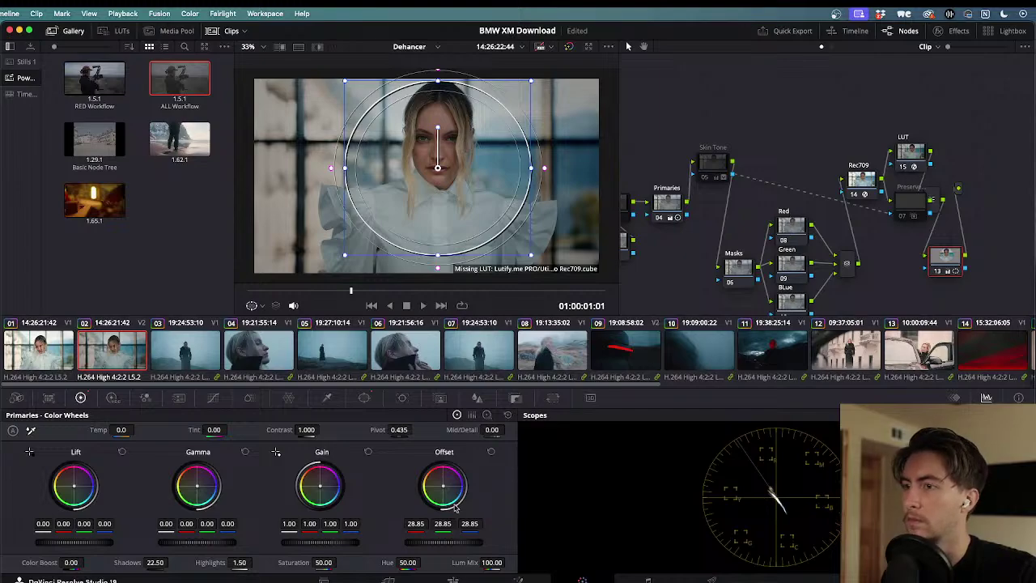
click(364, 398)
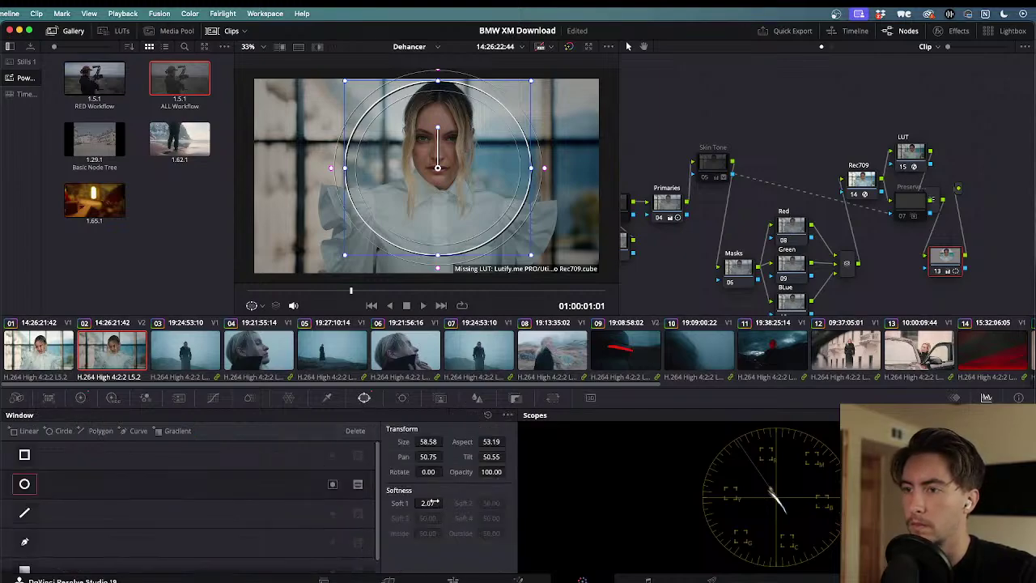
drag(429, 503, 446, 503)
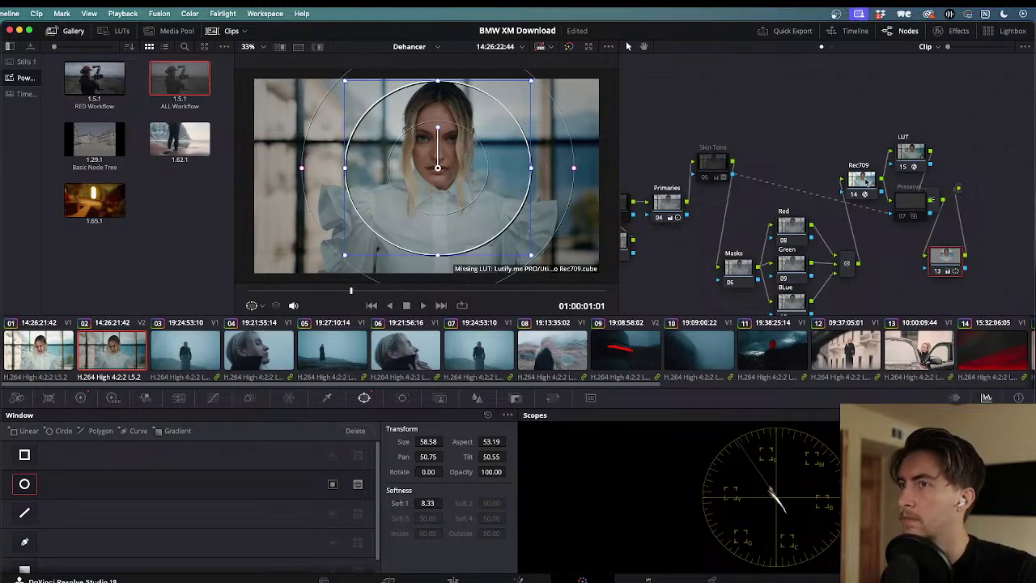
- Select the Red node to hide the window outline, and play and scrub through clip 02 to review the grade
click(785, 234)
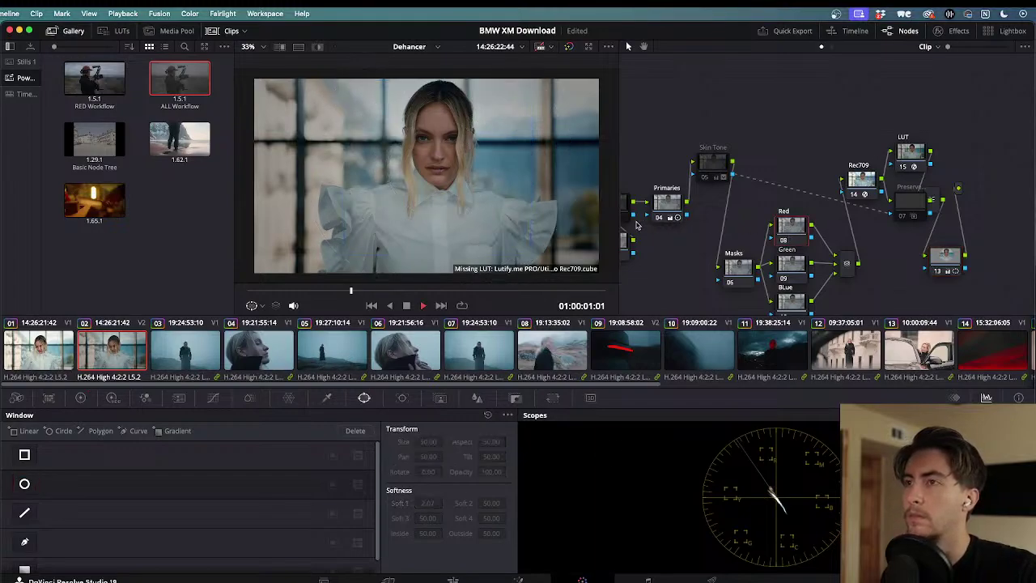
key(space)
key(j)
drag(461, 294, 483, 281)
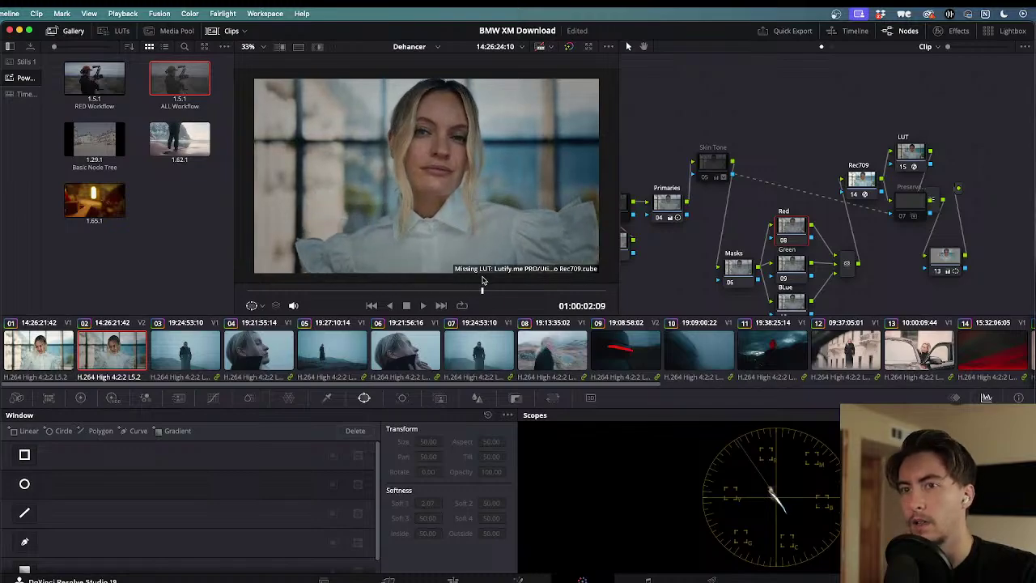
drag(320, 292, 238, 293)
key(space)
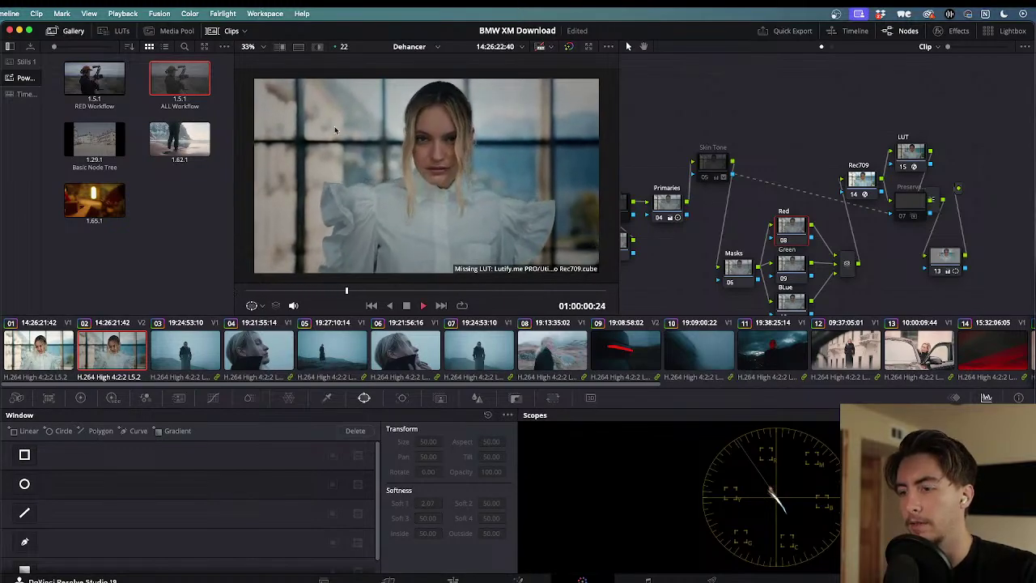
key(j)
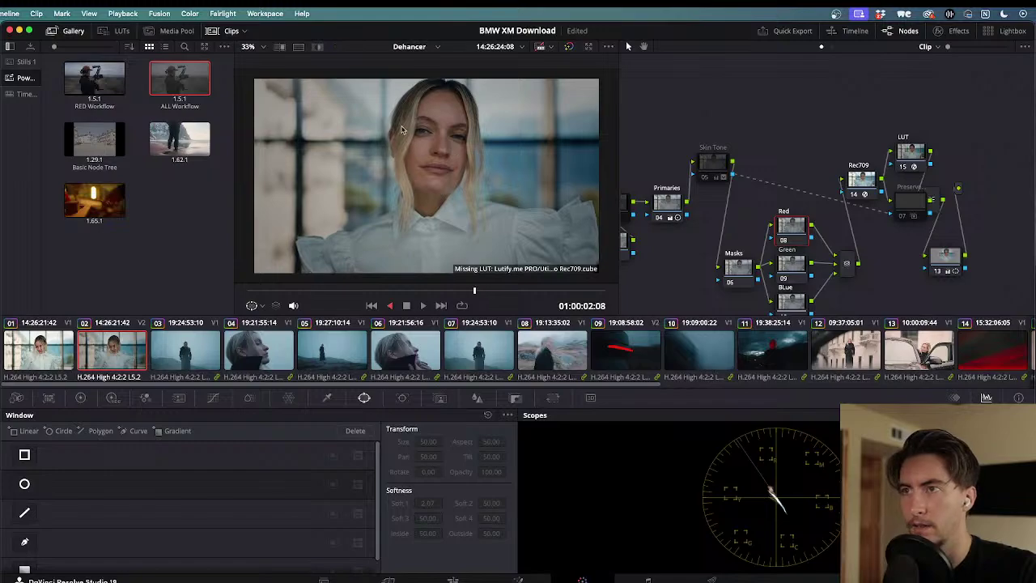
- Move the overlapping Video 2 clip in the Dehancer timeline so it directly follows the first Video 1 clip, and return to color grading
click(44, 350)
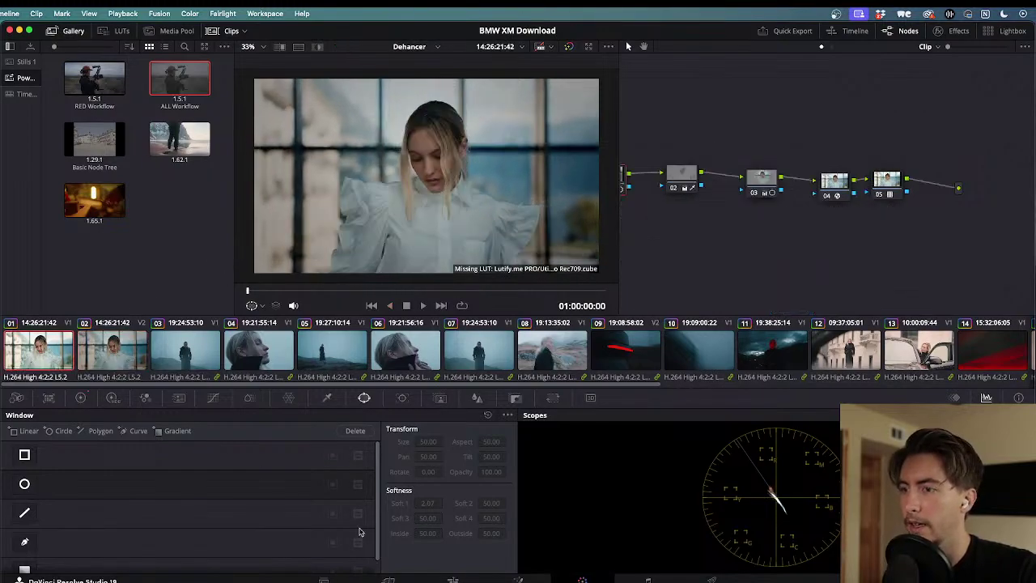
click(453, 579)
scroll(428, 366, up, 8)
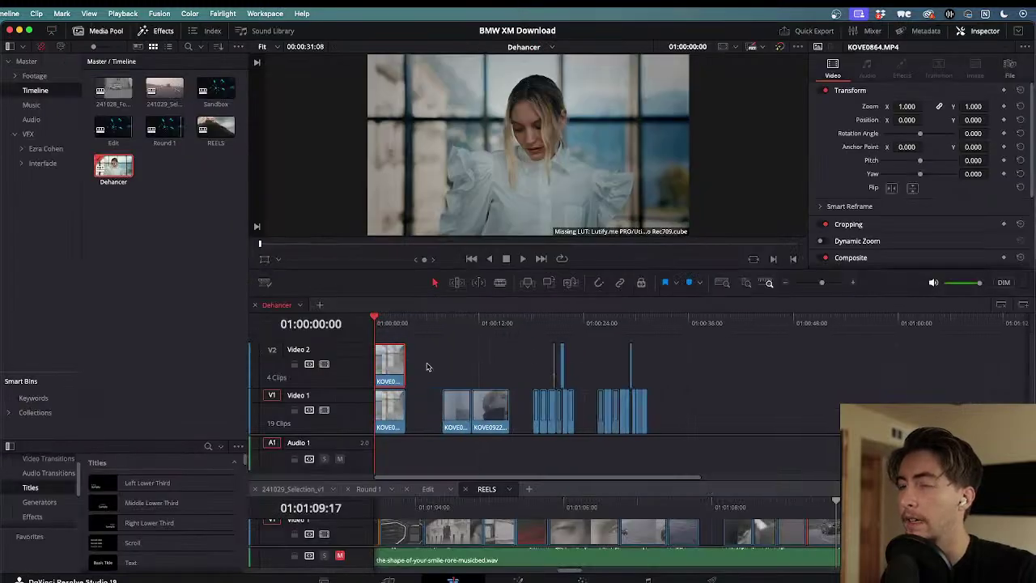
drag(427, 366, 648, 366)
click(582, 579)
- Play clip 01 and clip 02 one after the other to compare the two grades
key(space)
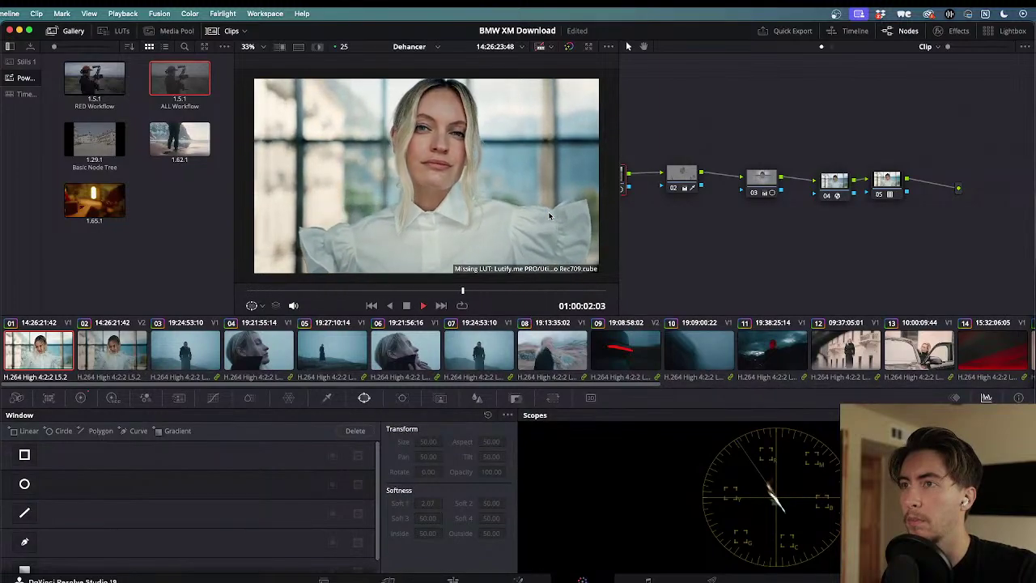
key(j)
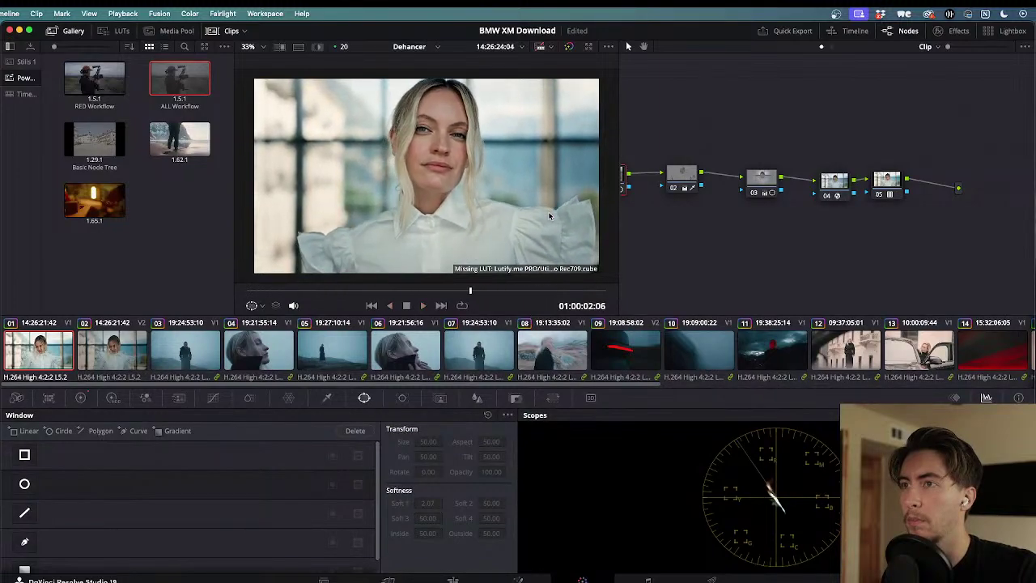
click(105, 350)
key(l)
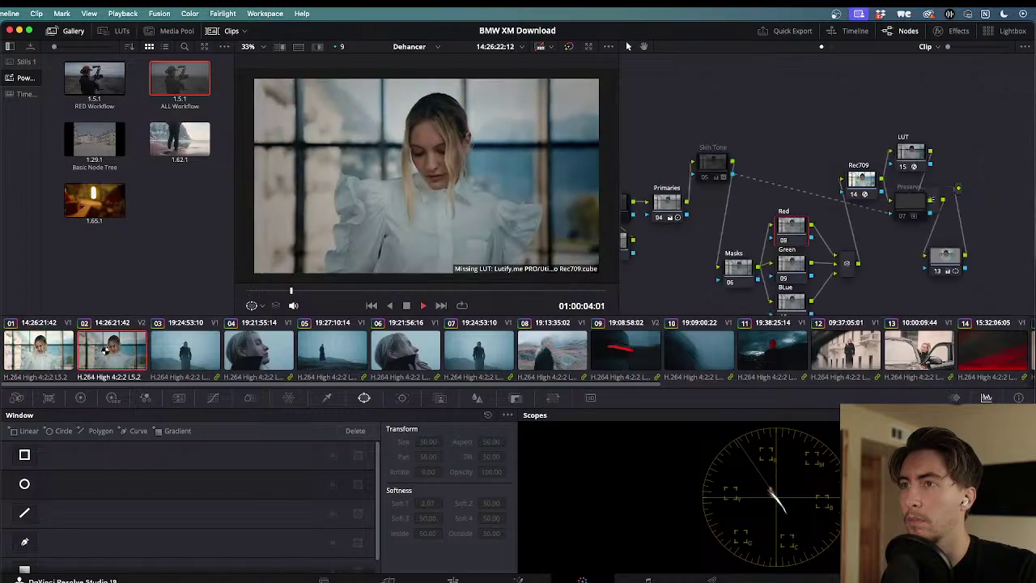
key(k)
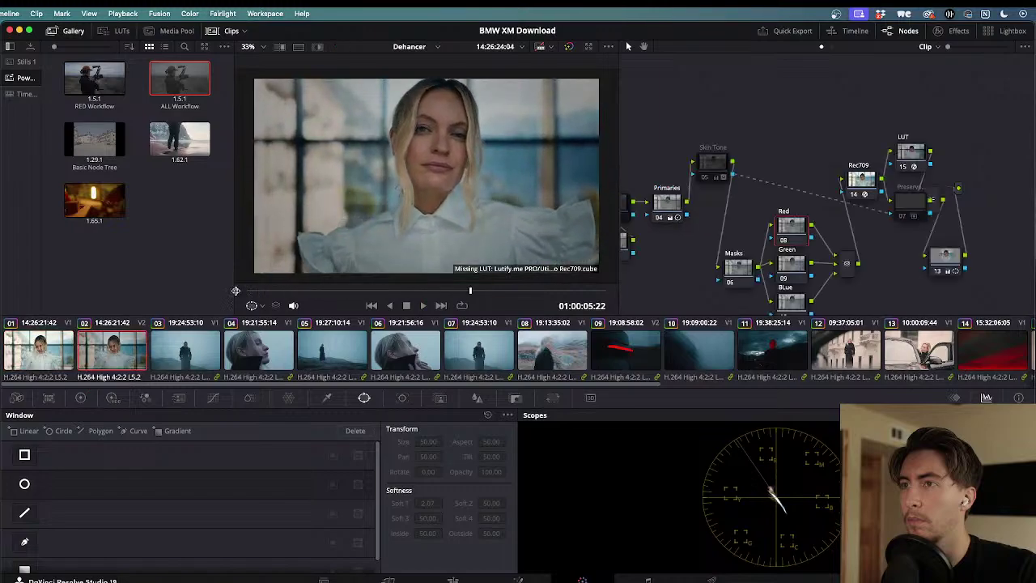
- Set the Primaries node's Shadows to 3.50, adjust its Highlights, and play clip 02 to check the change
click(668, 204)
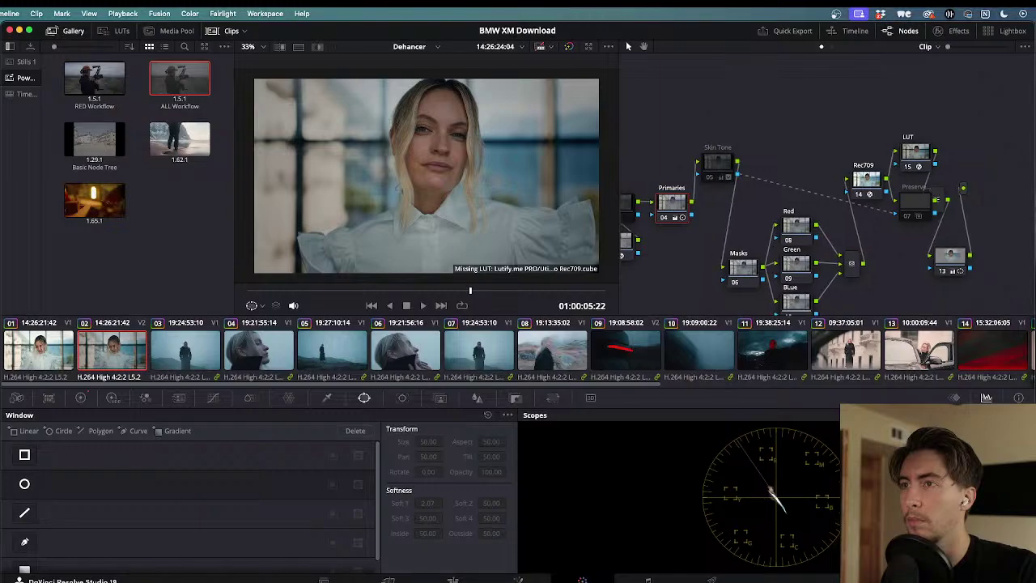
click(80, 398)
drag(141, 562, 168, 562)
drag(239, 564, 254, 561)
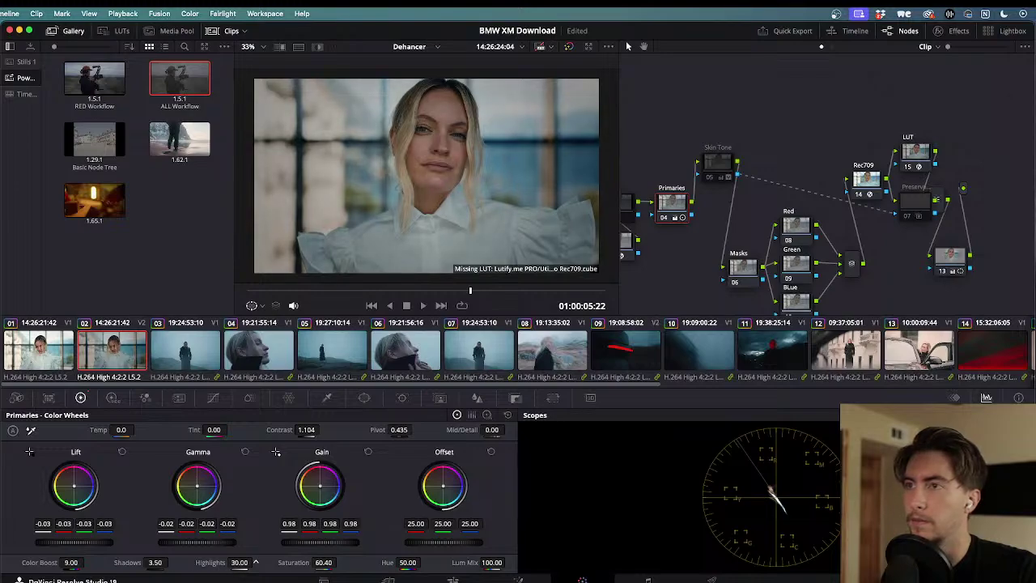
key(space)
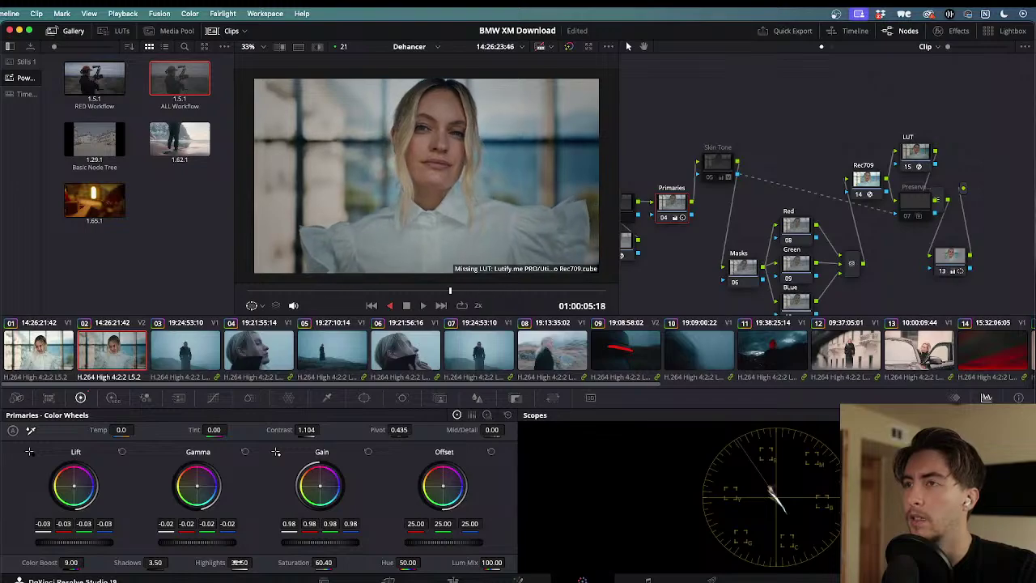
- Switch the scope from the vectorscope to the RGB parade and play clip 02 to review its levels
key(space)
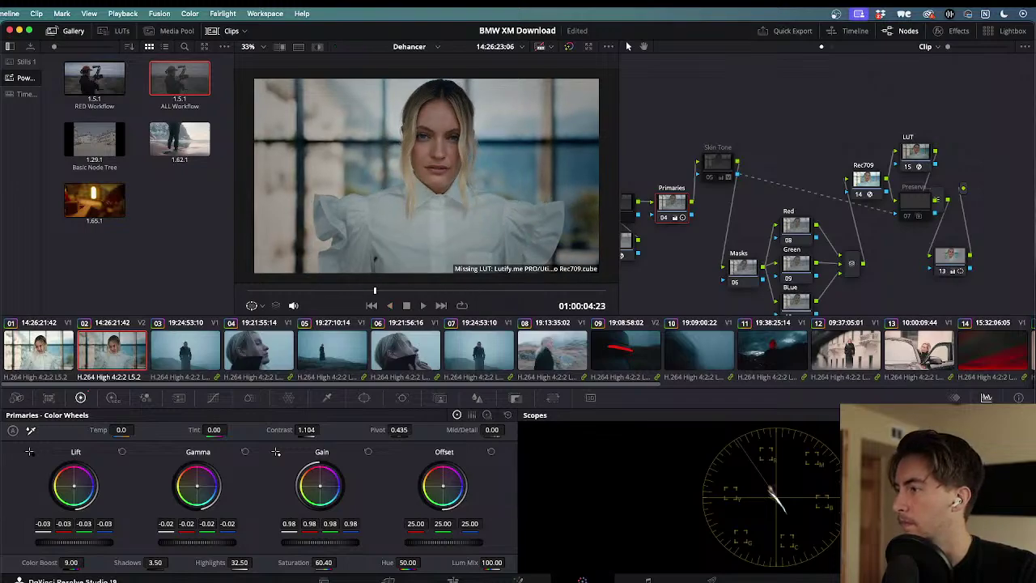
click(947, 442)
click(948, 430)
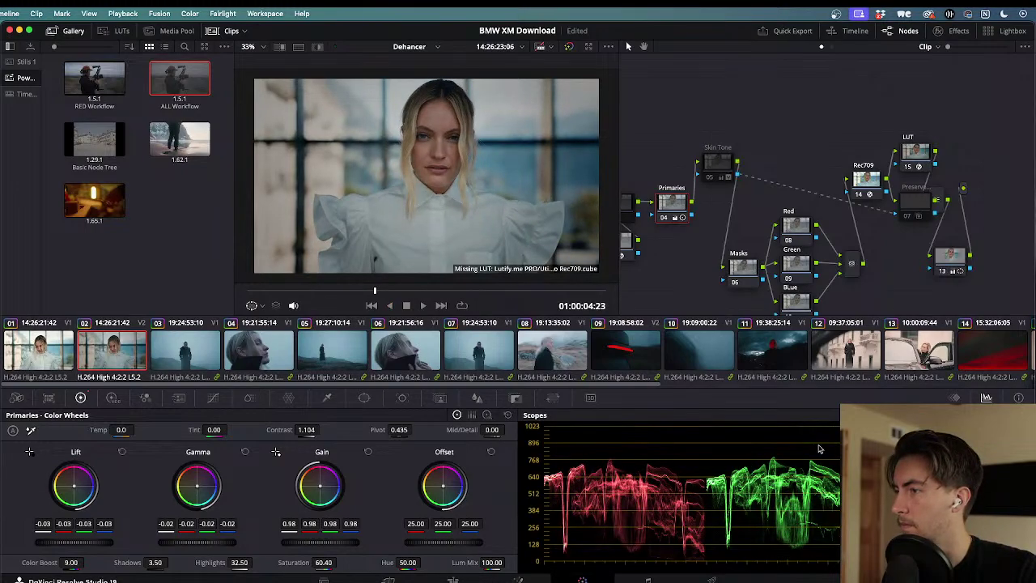
key(space)
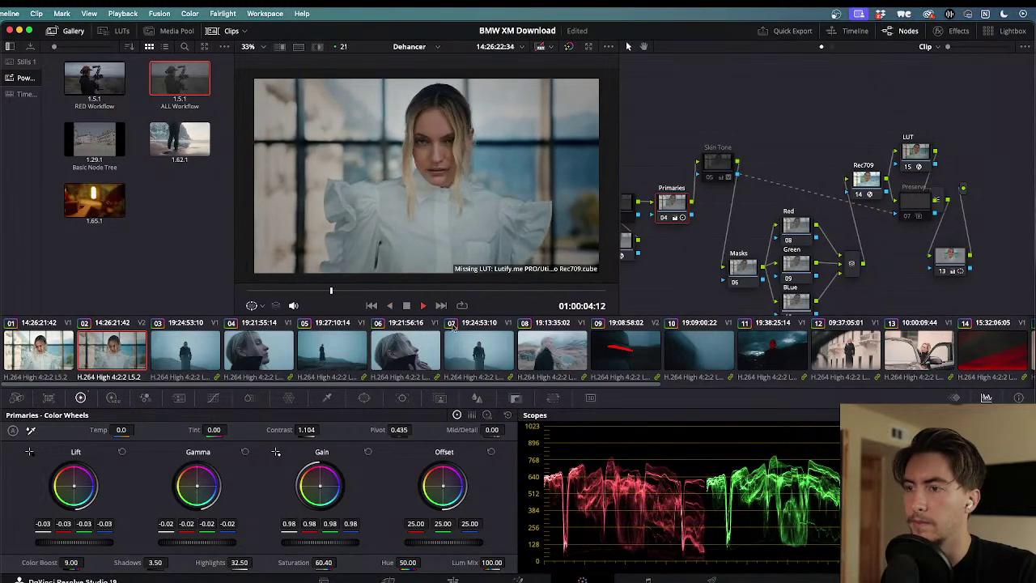
key(space)
- Set the Primaries node's Offset to 29.75 and play clip 02 backward and forward to check the brightness
mouse_move(433, 544)
mouse_down()
mouse_move(461, 544)
mouse_move(446, 544)
mouse_up()
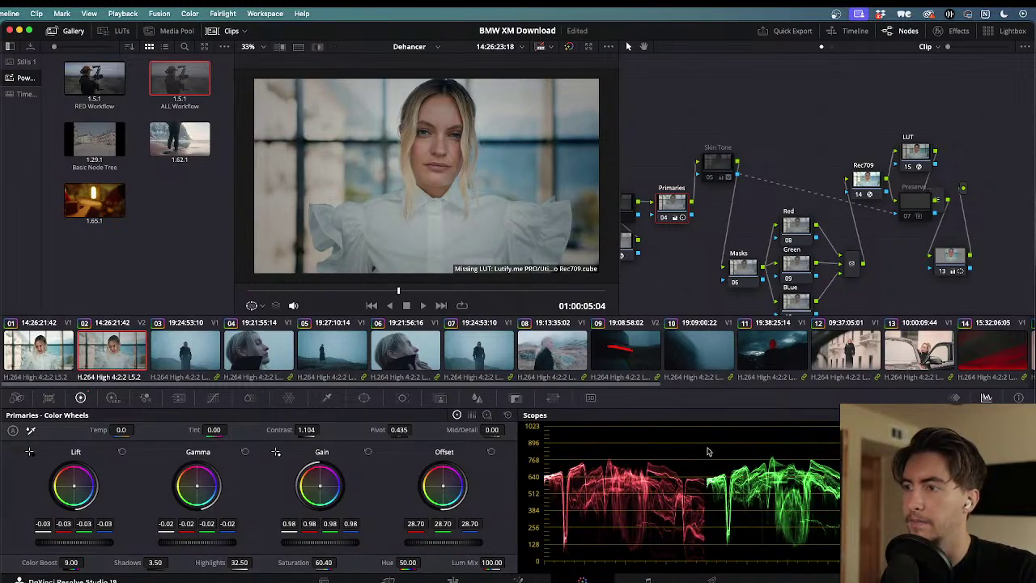
key(space)
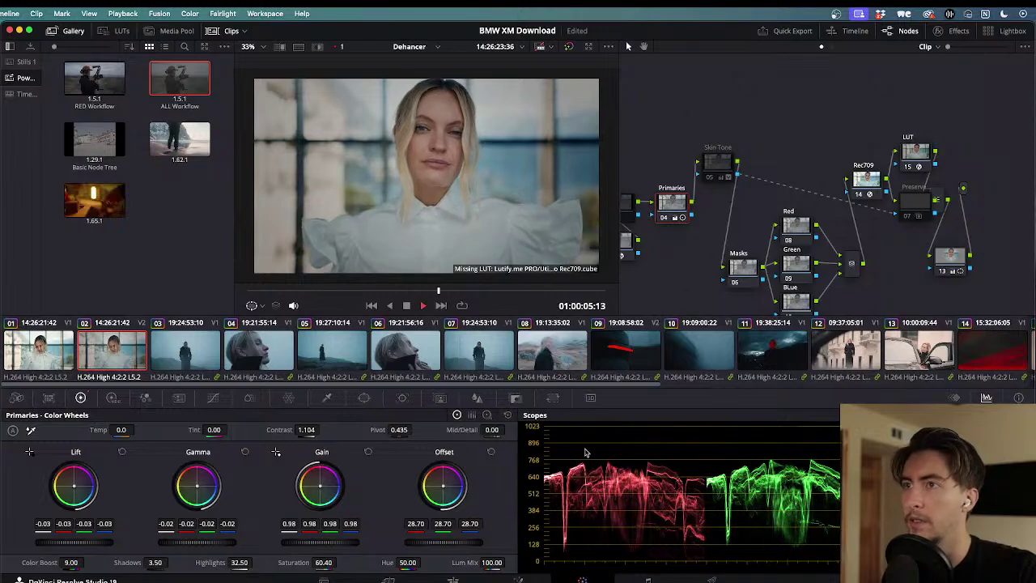
drag(458, 534, 441, 542)
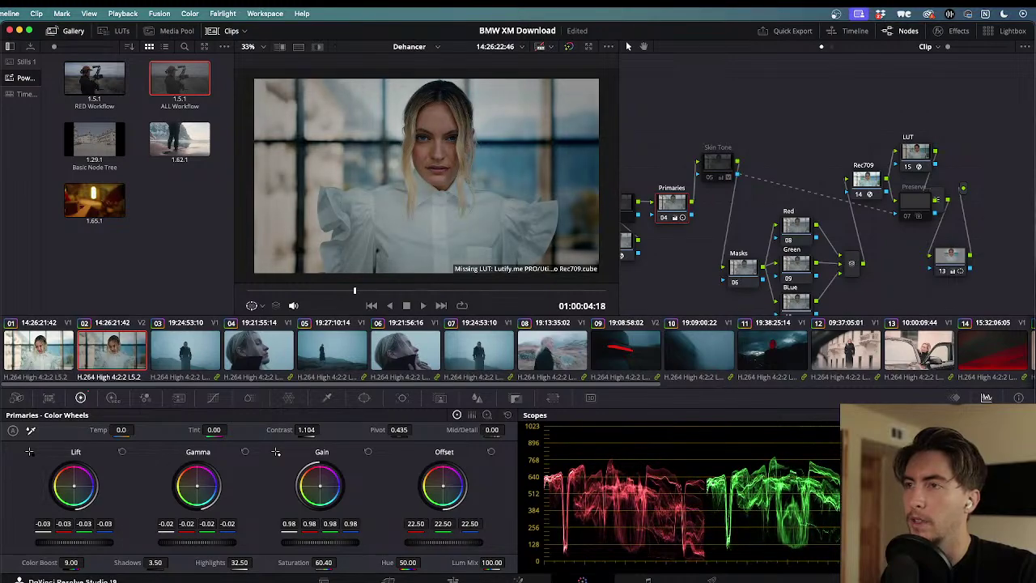
mouse_move(443, 541)
mouse_down()
mouse_move(502, 541)
mouse_move(408, 548)
mouse_move(455, 549)
mouse_up()
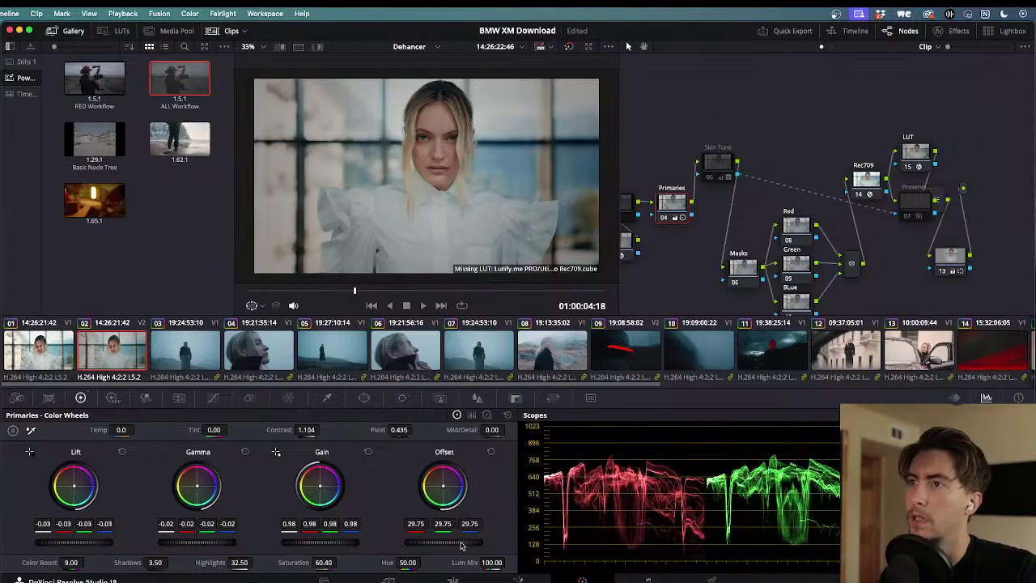
key(l)
key(j)
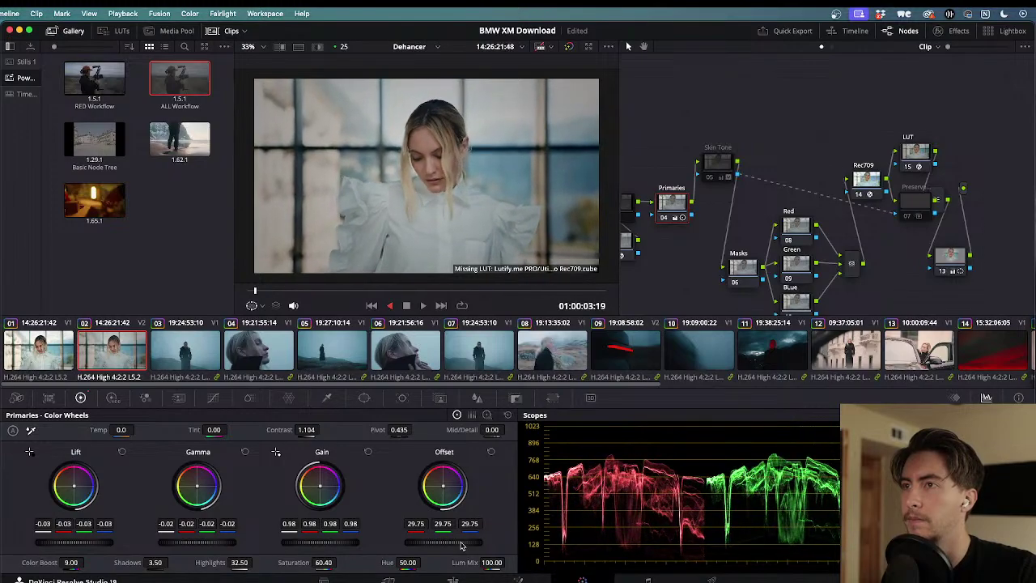
key(l)
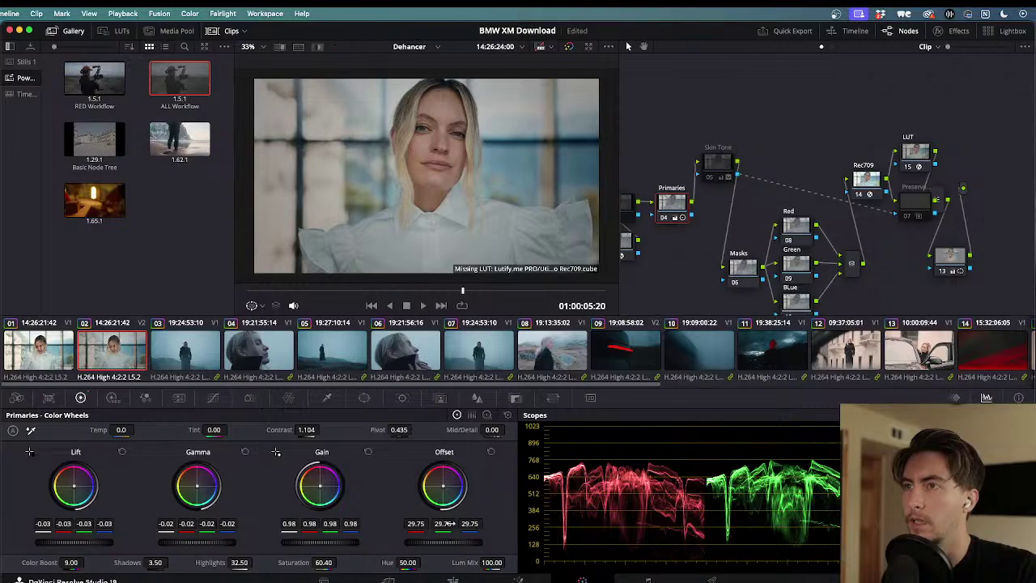
- Play and scrub through clip 01, and alternate between clips 01 and 02 to compare their grades
click(75, 361)
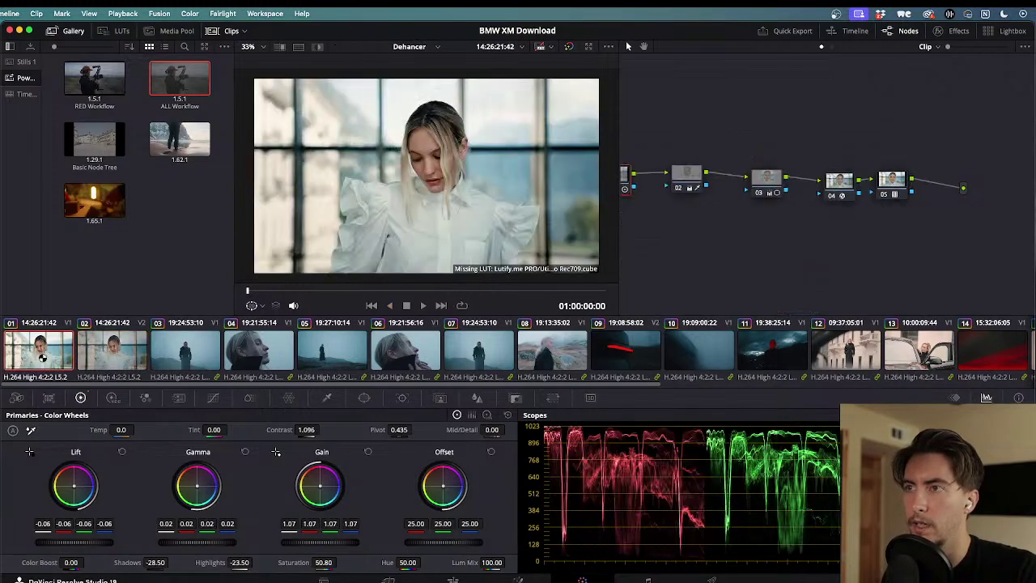
key(l)
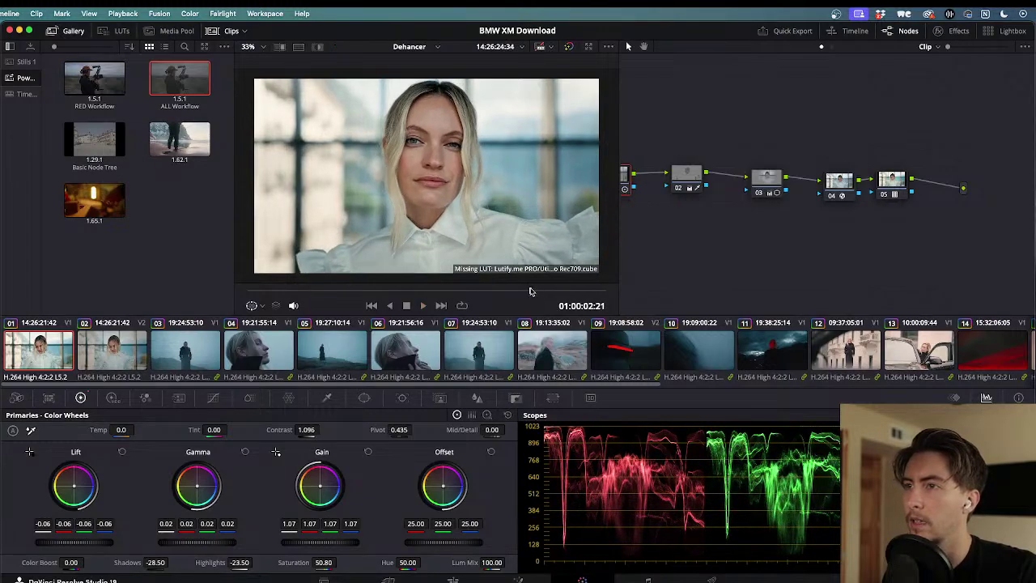
drag(423, 298, 505, 292)
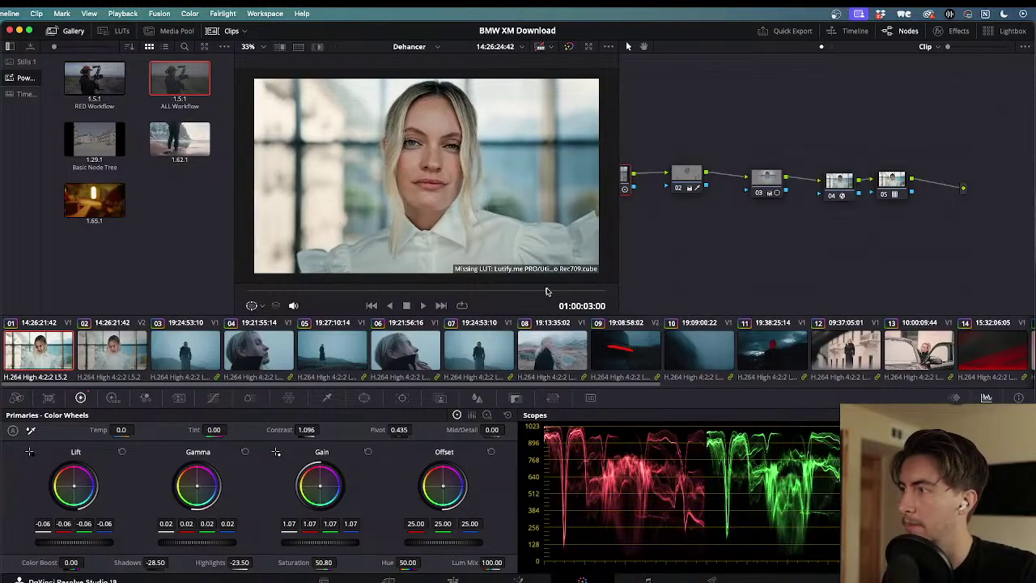
drag(579, 292, 188, 295)
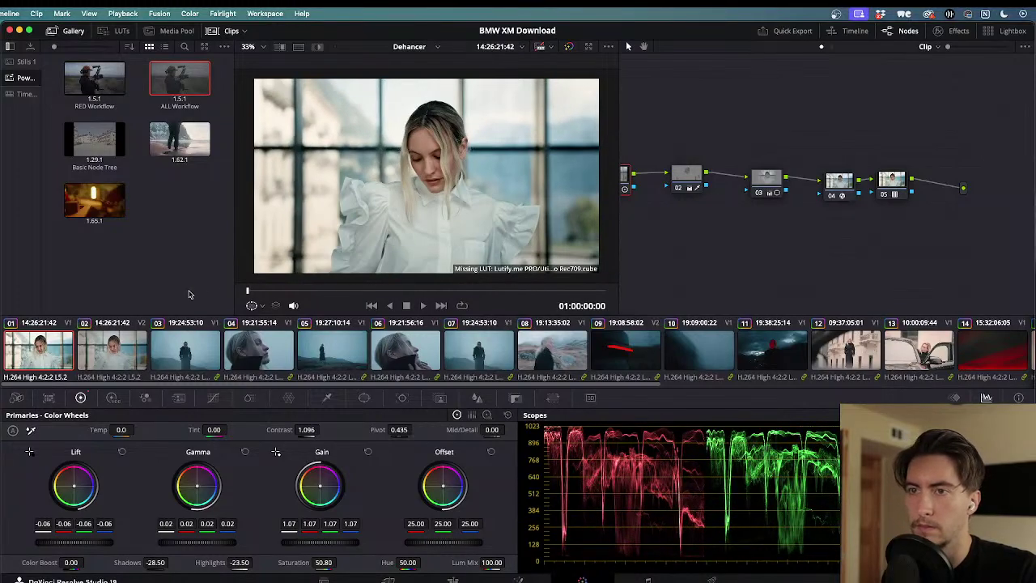
click(108, 345)
click(29, 340)
click(93, 349)
click(32, 346)
click(97, 348)
click(23, 344)
click(117, 344)
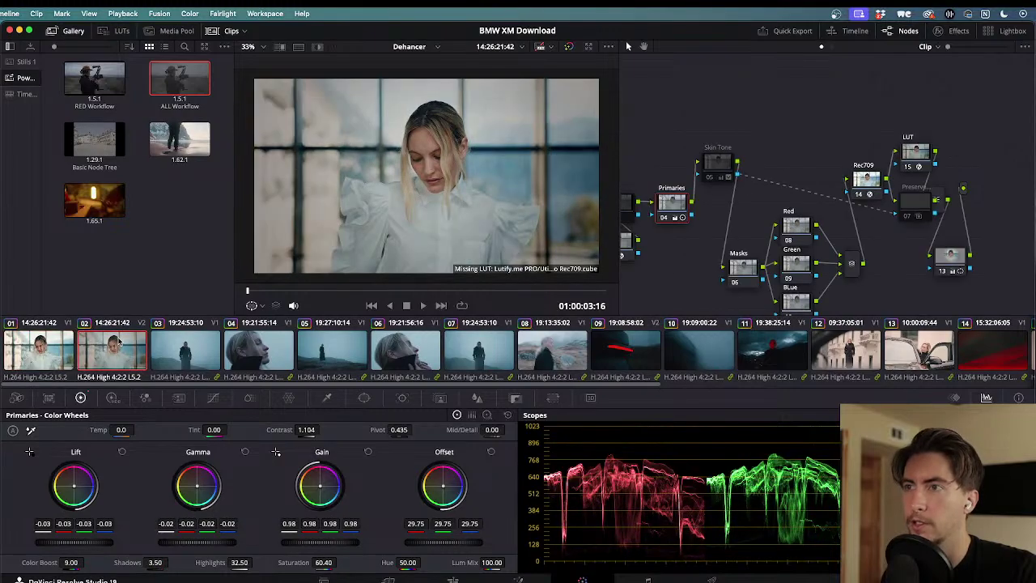
- Toggle the LUT node of clip 02 off and on to compare the image with and without it
click(915, 152)
key(ctrl+d)
key(ctrl+d)
key(ctrl+d)
key(ctrl+d)
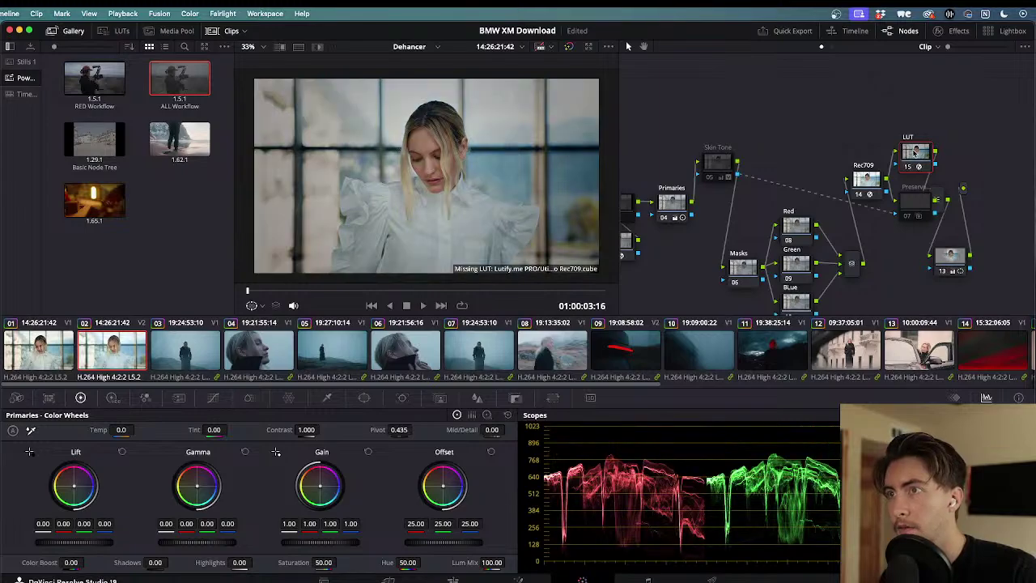
- Return to the Dehancer timeline and duplicate the portrait clip on Video 2 at about 01:00:09
click(447, 580)
click(599, 365)
scroll(600, 369, down, 5)
drag(764, 348, 653, 415)
click(518, 372)
click(424, 371)
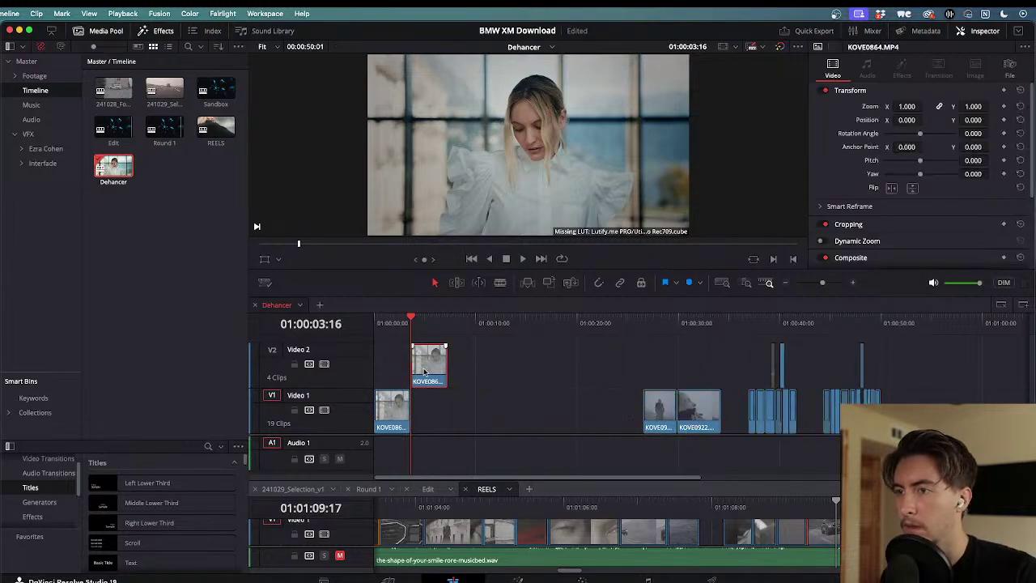
key(Down)
key(Up)
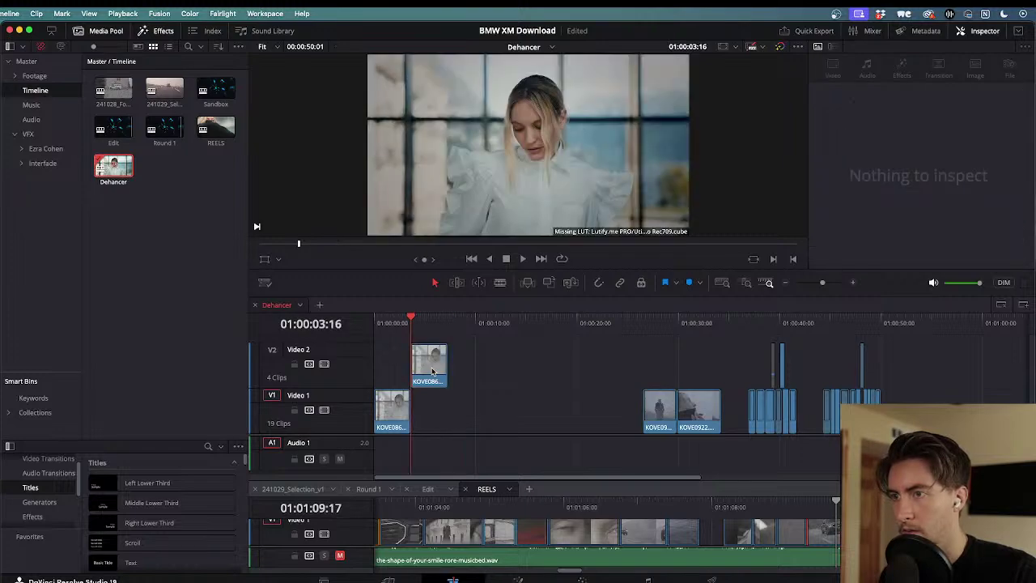
click(470, 323)
key(ctrl+v)
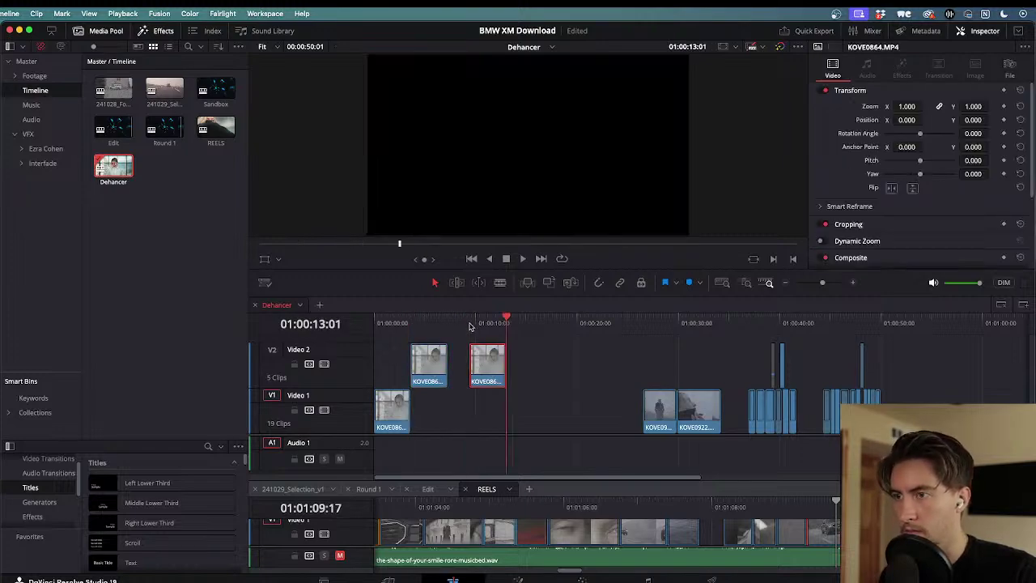
- Move both portrait clips from Video 2 down to Video 1, park the playhead on the duplicate and return to color grading
drag(487, 370, 483, 416)
drag(432, 362, 441, 406)
drag(485, 322, 470, 322)
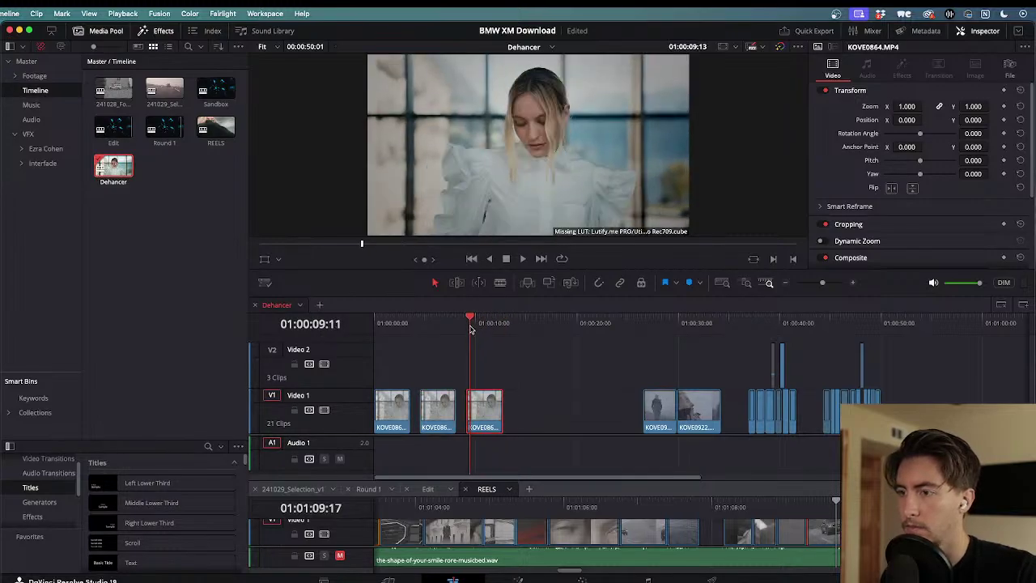
click(582, 580)
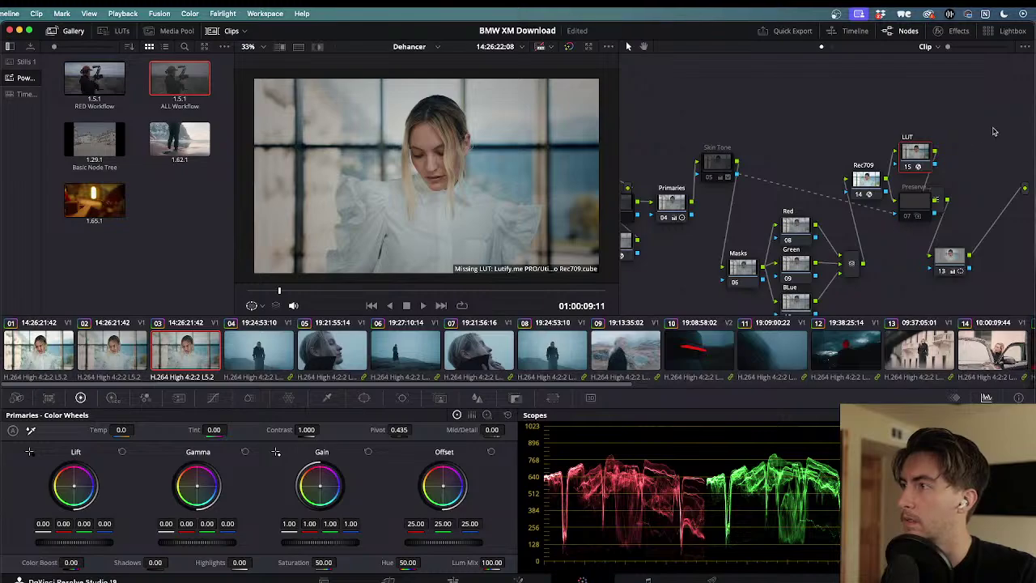
- Delete the node tree of clip 03 so that only a single empty node is left
drag(1008, 139, 621, 315)
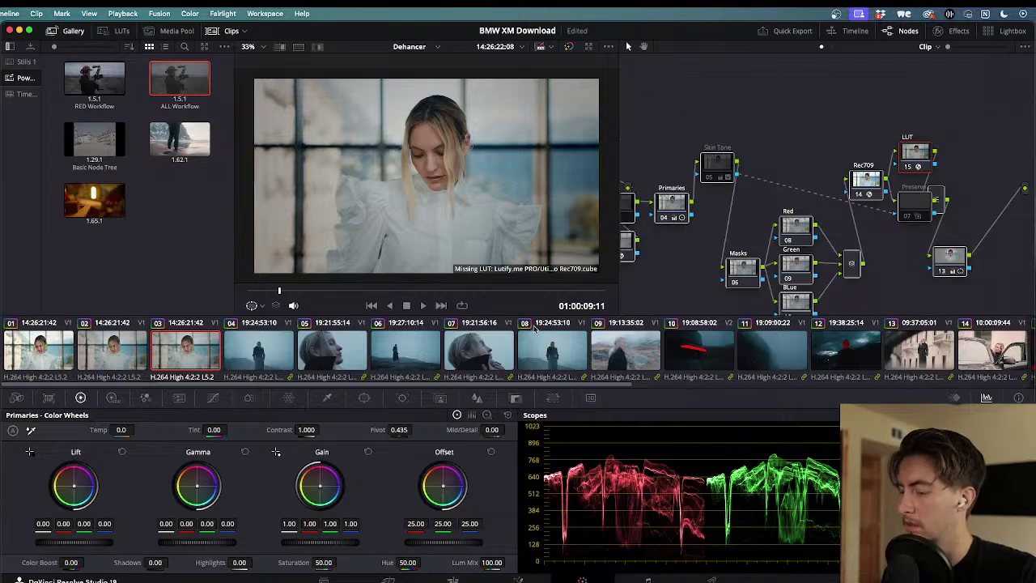
key(Delete)
key(alt+s)
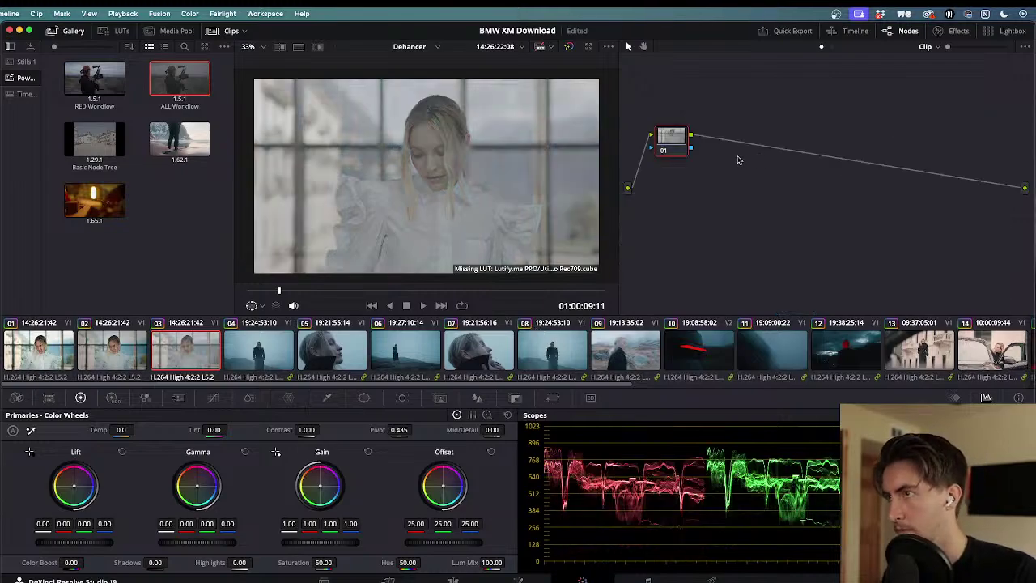
drag(669, 150, 675, 185)
- Examine the Color Space Transform settings on node 04 of clip 01
click(41, 351)
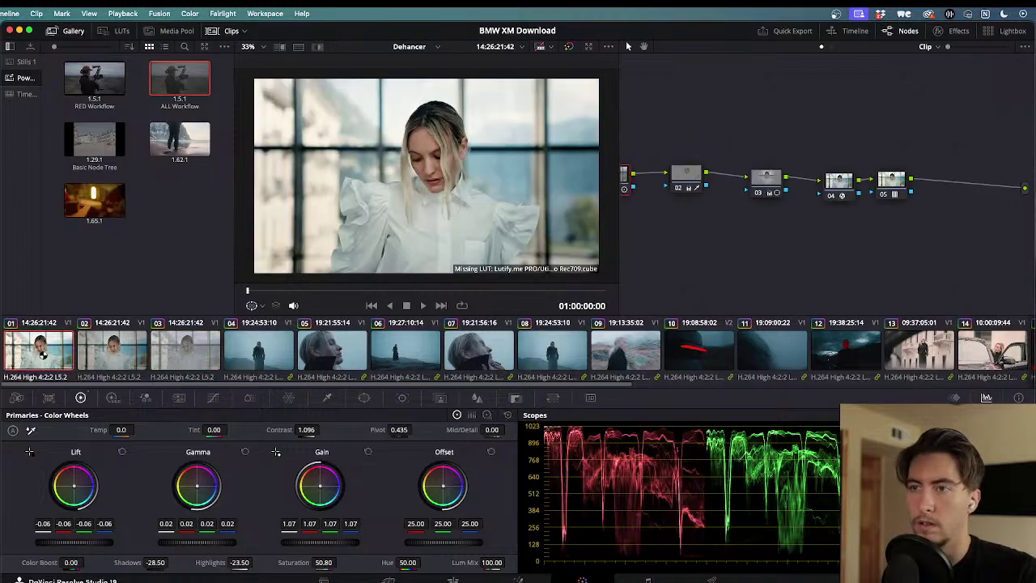
click(834, 182)
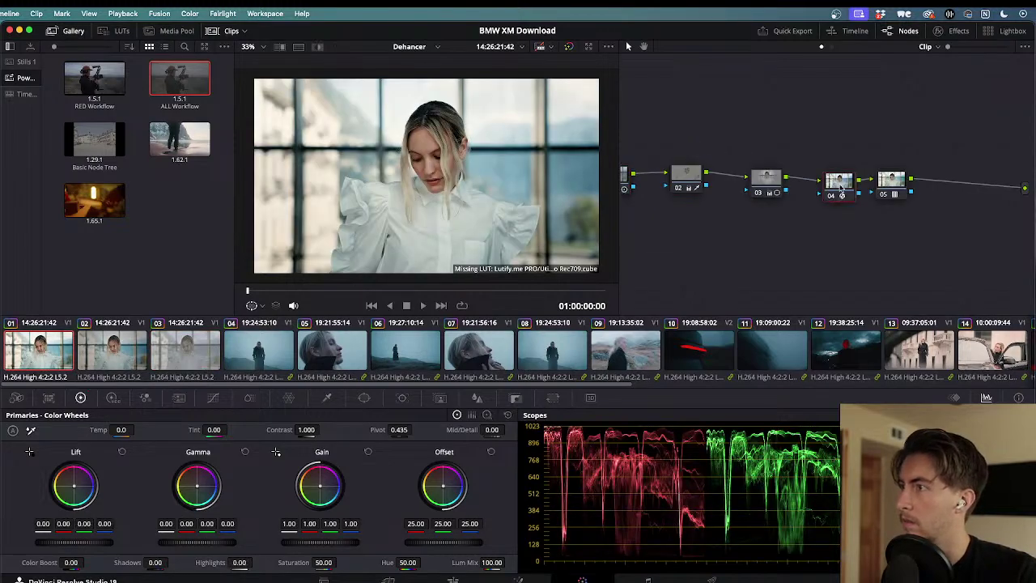
click(947, 30)
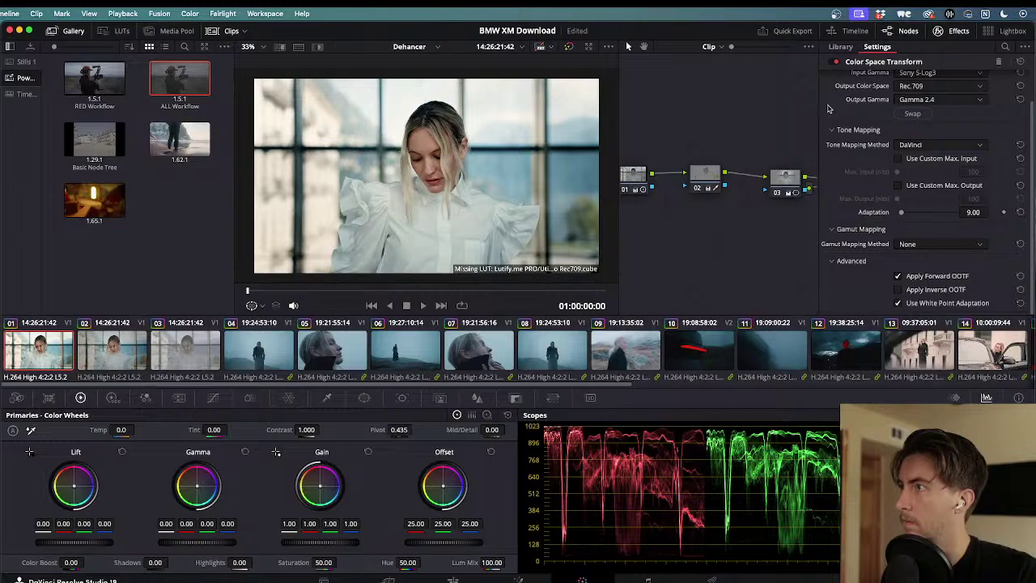
scroll(828, 108, up, 2)
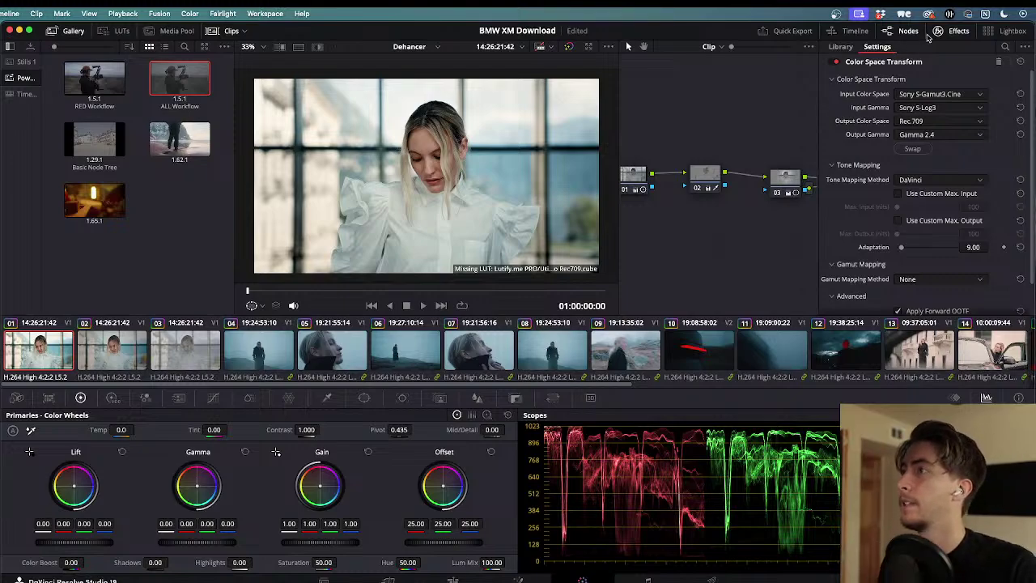
click(955, 31)
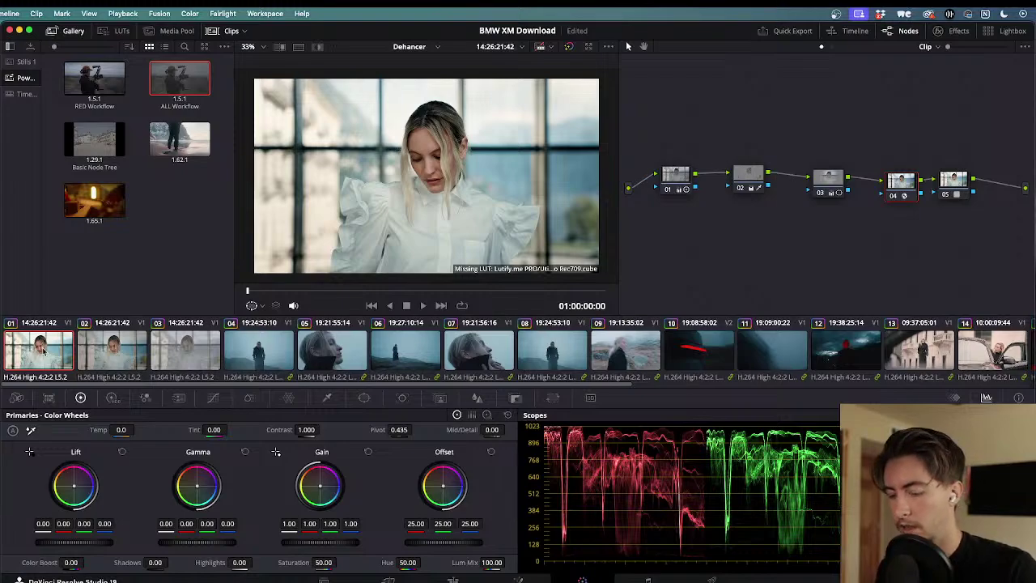
- Copy the clip 01 grade onto clip 03 and replace its last node with an empty serial node
click(178, 354)
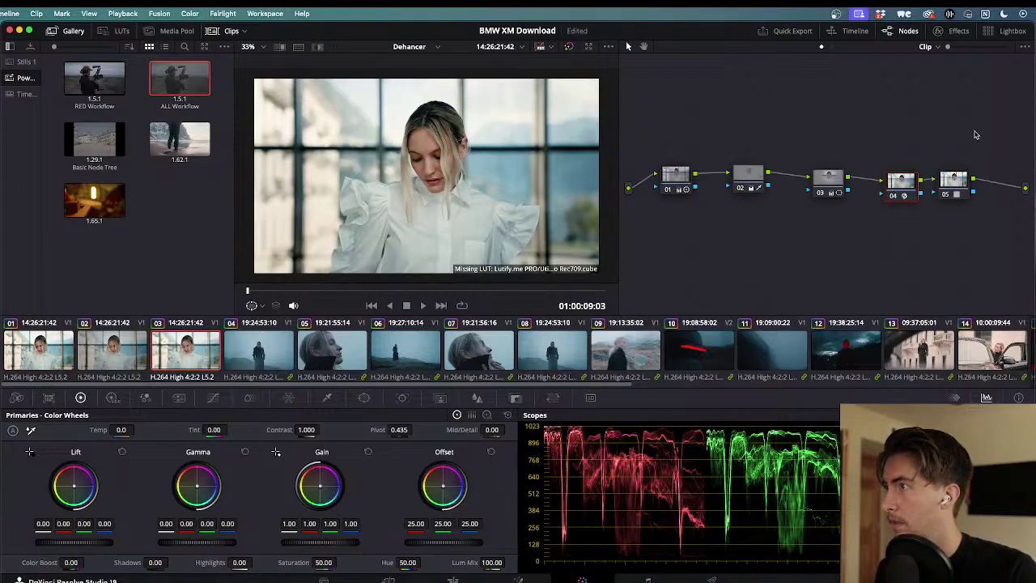
click(951, 184)
key(Delete)
key(alt+s)
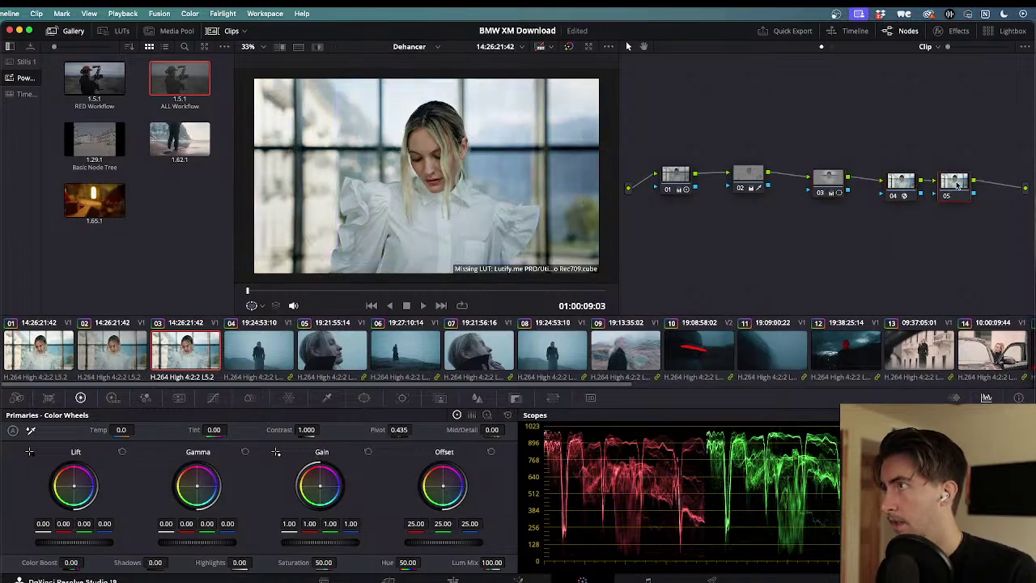
- Apply the Dehancer Pro 7.2.1 effect to node 05 of clip 03 and disable all of its tools
click(956, 31)
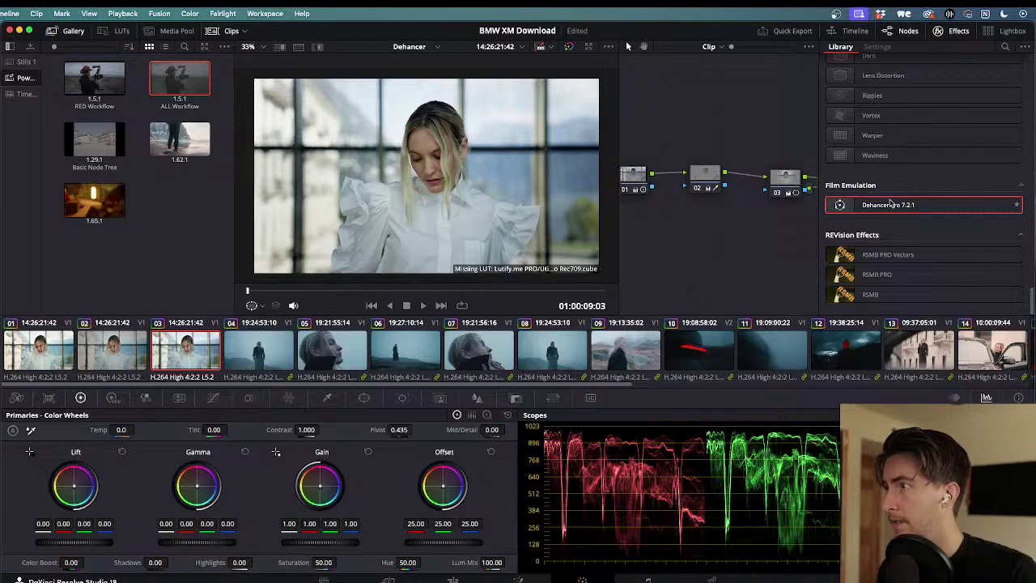
scroll(799, 110, right, 5)
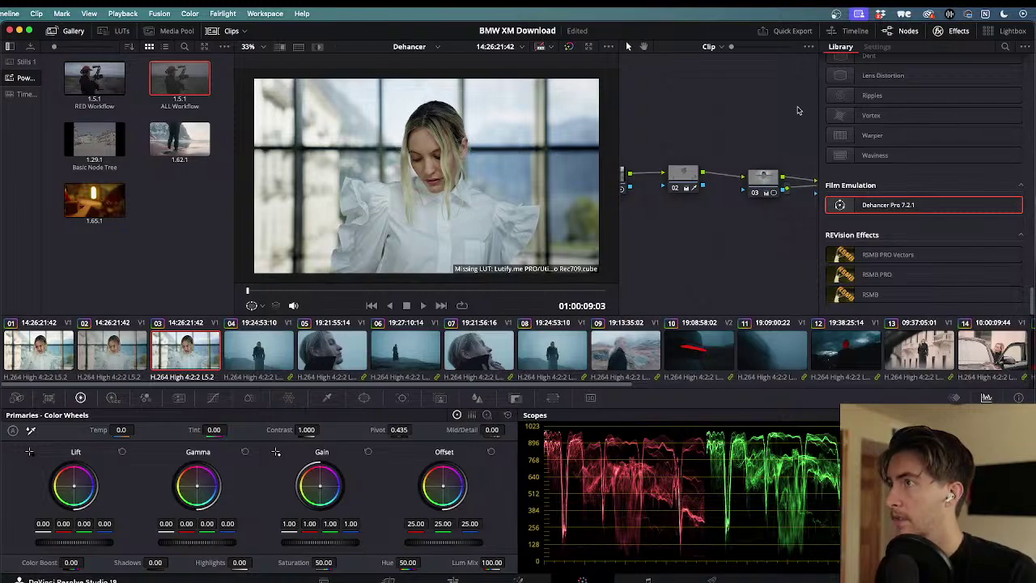
drag(914, 204, 763, 183)
scroll(854, 224, down, 10)
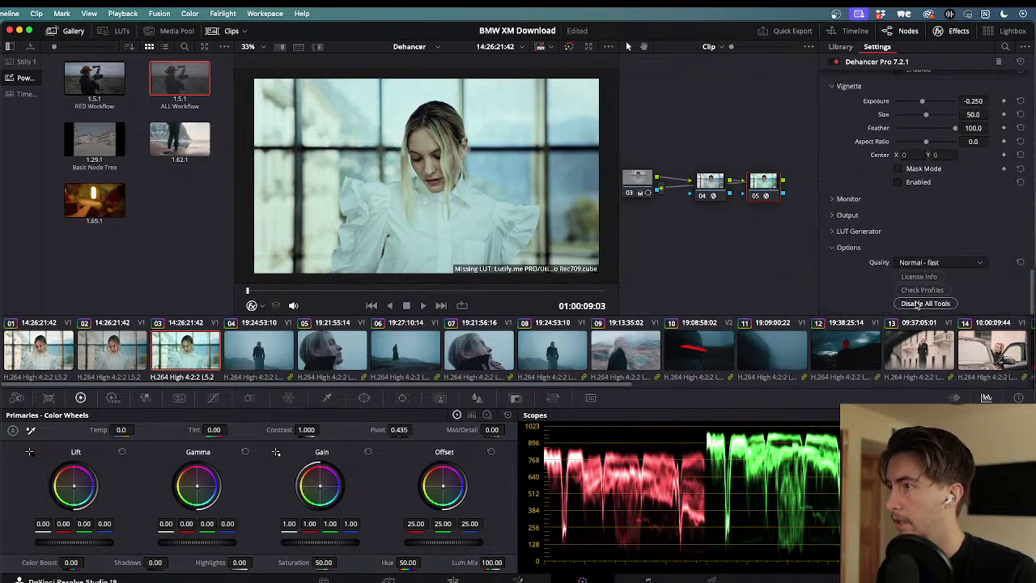
click(923, 304)
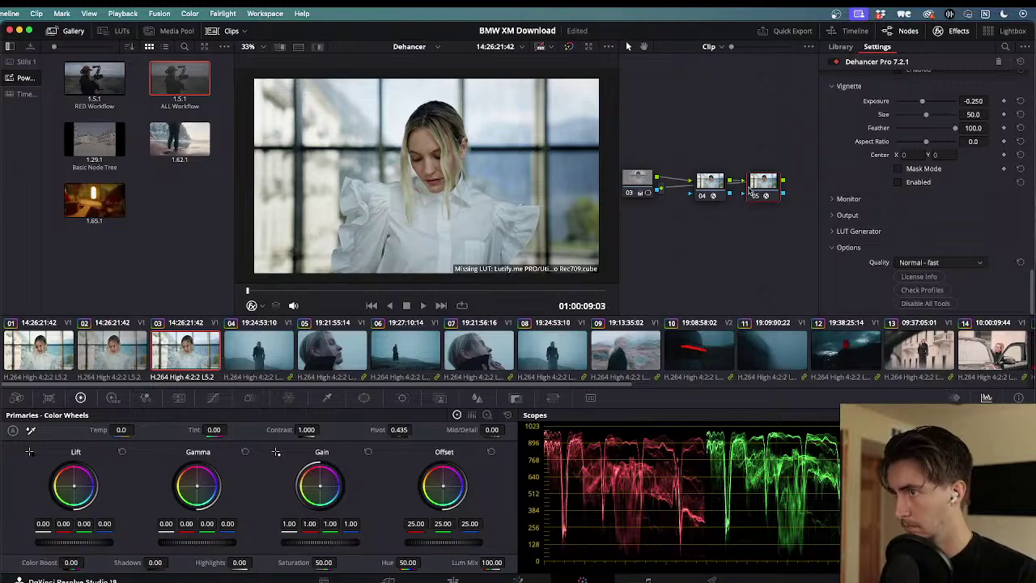
- Enable Dehancer's Film section on node 05 with the Kodak Vision3 250D profile
scroll(858, 149, up, 5)
scroll(858, 149, up, 2)
scroll(858, 150, down, 3)
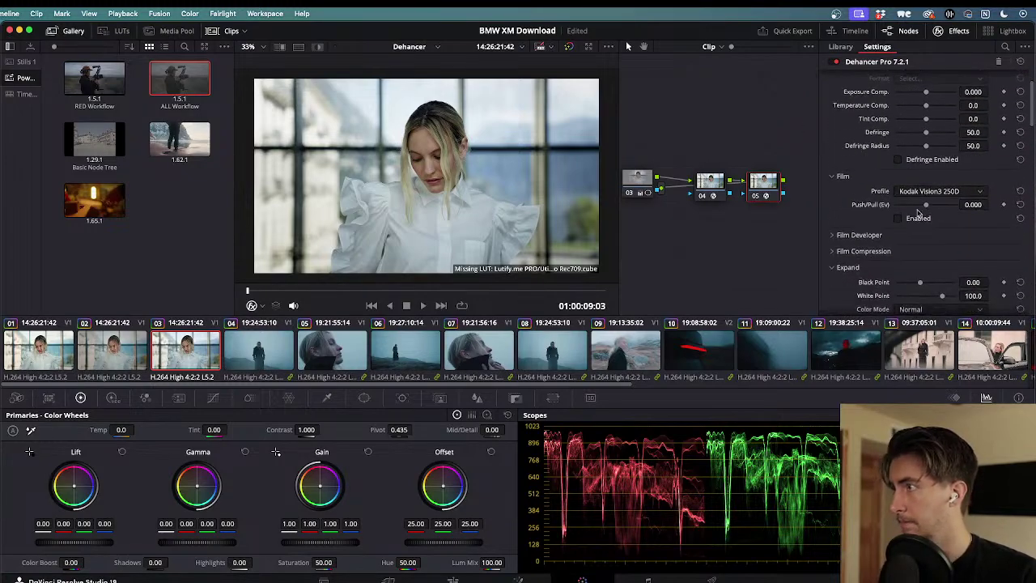
click(898, 219)
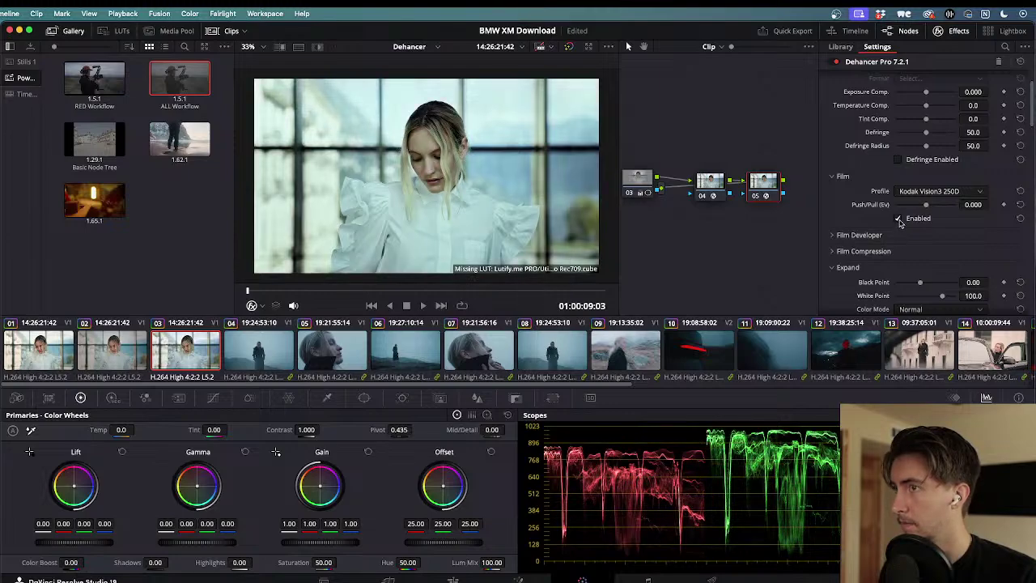
- Change Dehancer's Film profile on node 05 of clip 03 to Kodak Ektar 25 (Exp. 1996)
click(925, 190)
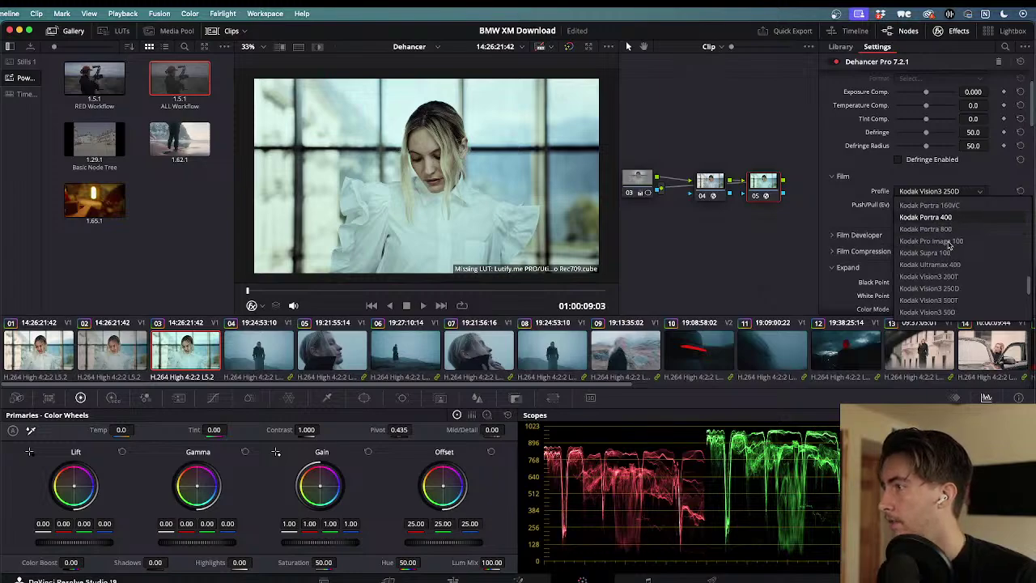
scroll(937, 306, down, 3)
scroll(936, 306, down, 1)
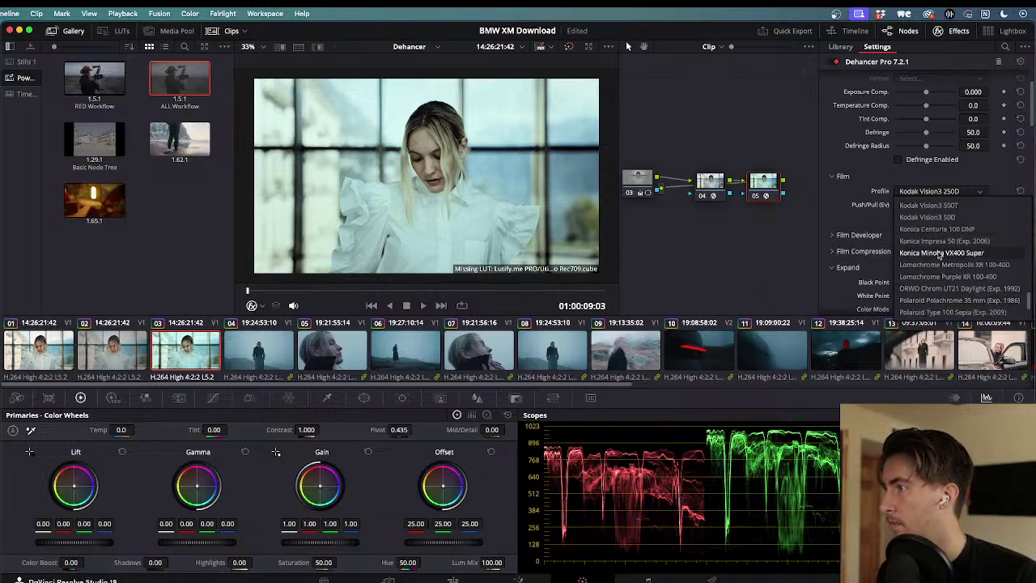
scroll(937, 259, up, 4)
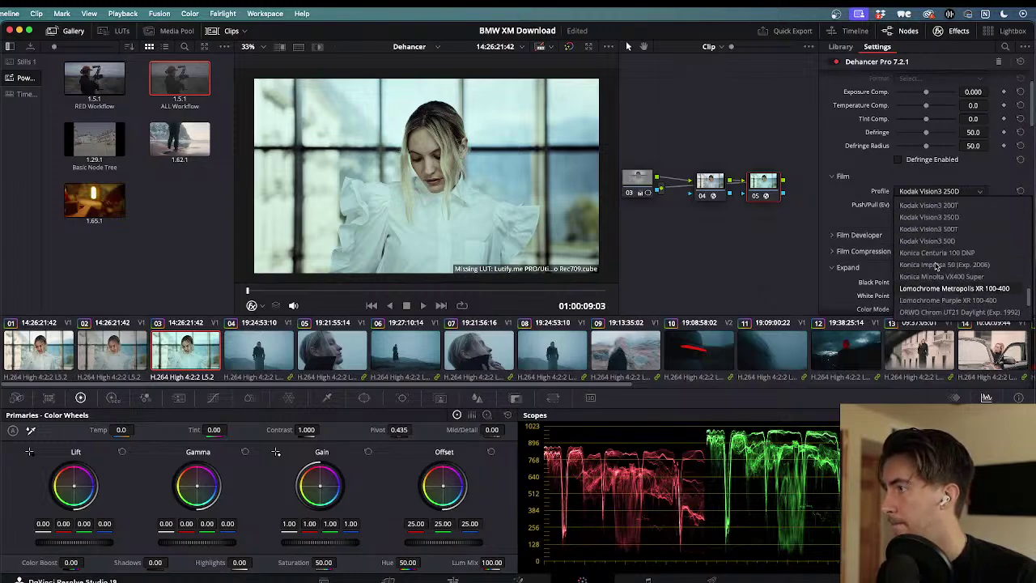
scroll(937, 266, up, 3)
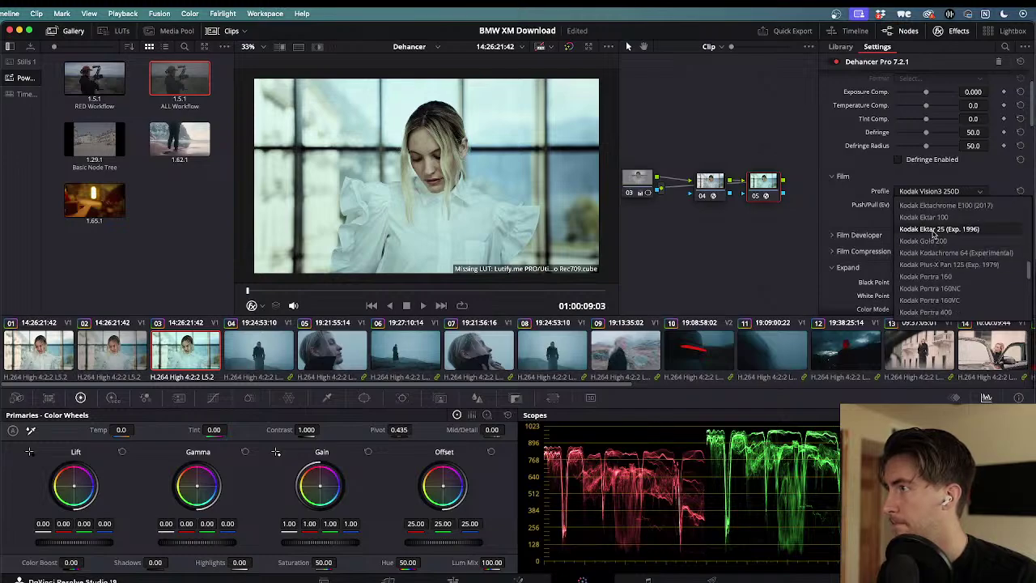
click(935, 231)
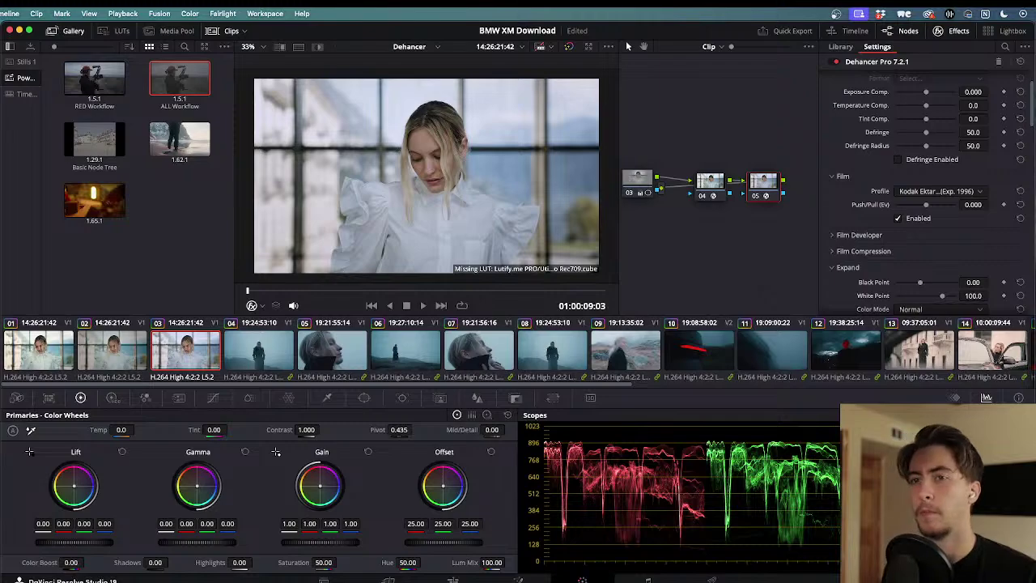
- Compare the clip 03 grade with the clip 01 grade by switching between the two clips
click(41, 350)
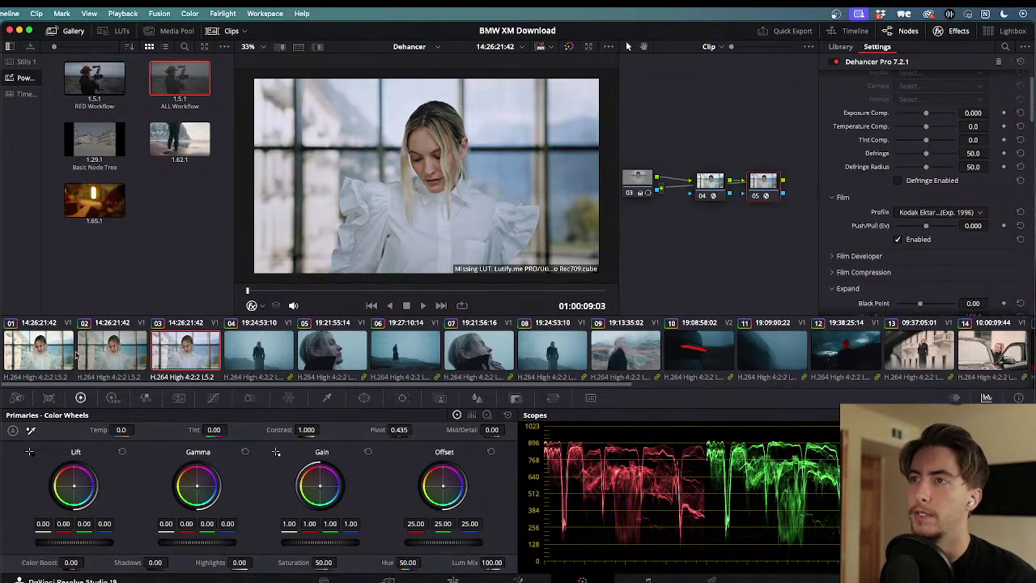
click(174, 356)
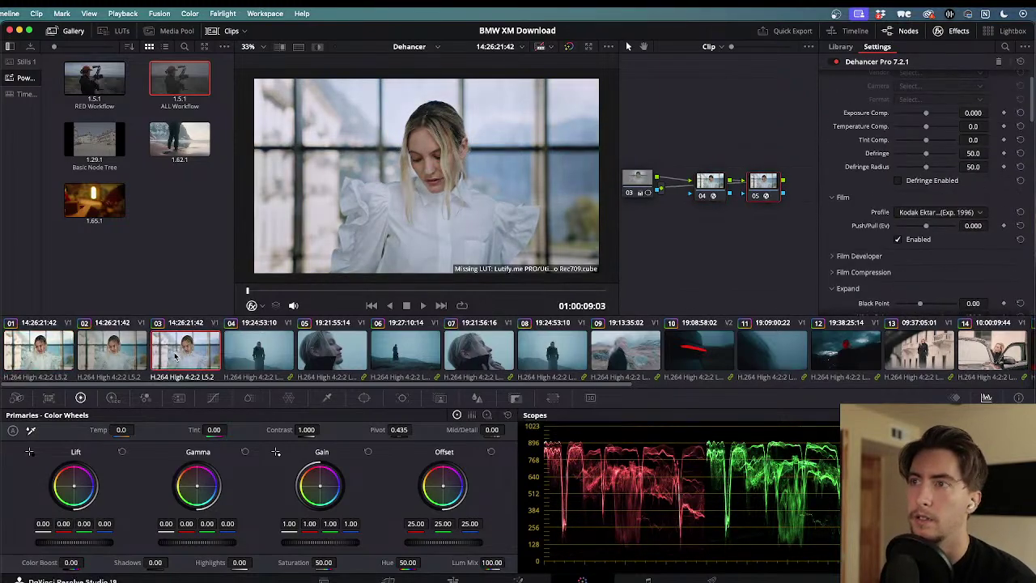
click(35, 355)
click(186, 354)
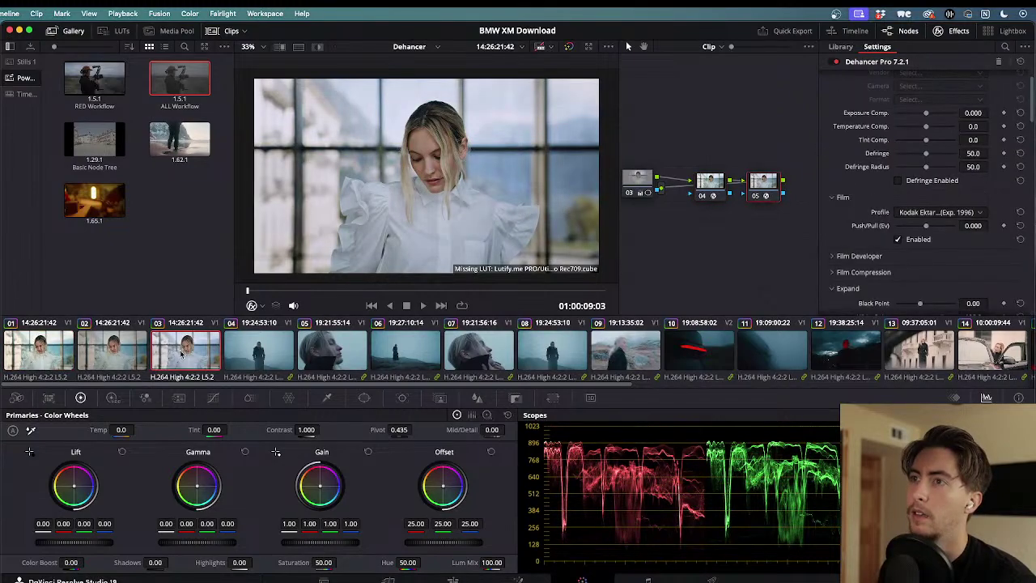
click(36, 354)
click(191, 355)
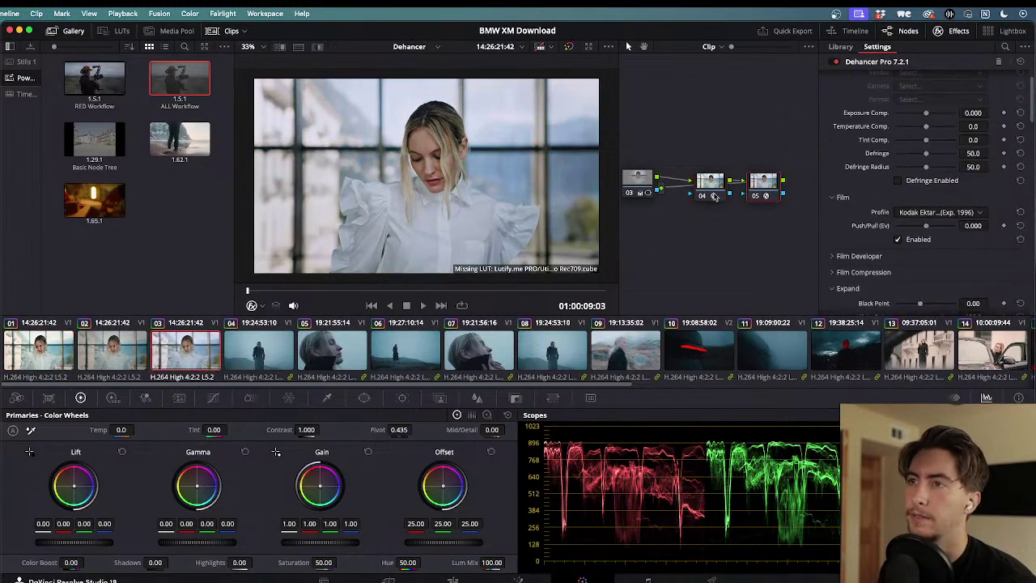
- Try Kodak Endura Glossy Paper as Dehancer's Print profile, then settle on Kodak 2383 Print Film
scroll(844, 232, down, 6)
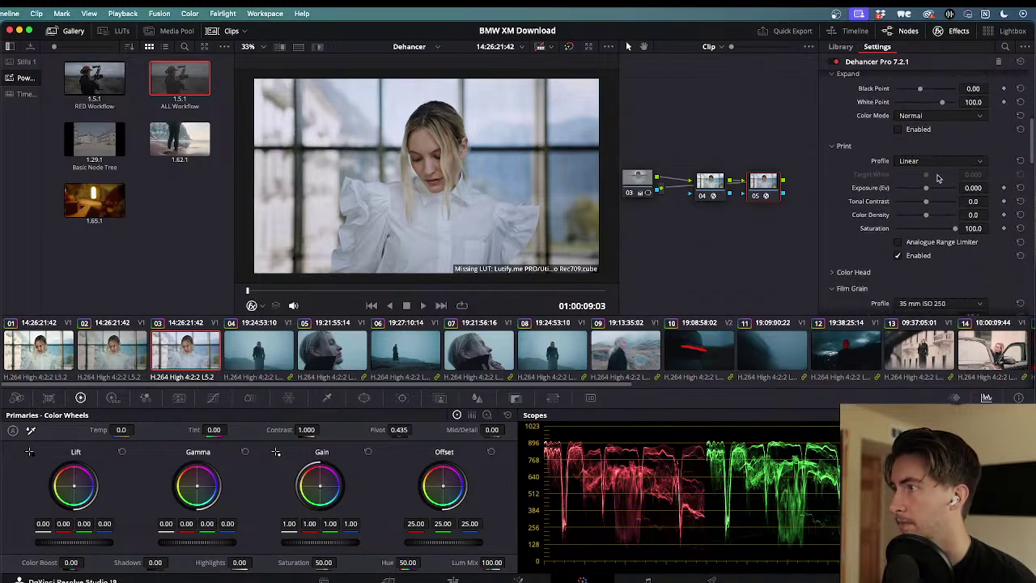
click(928, 161)
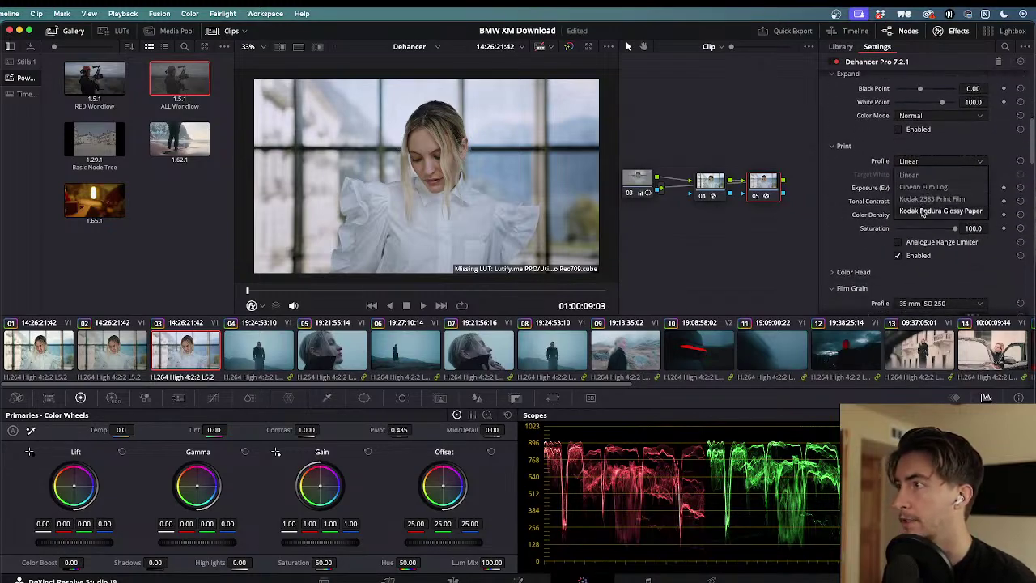
click(922, 212)
click(912, 161)
click(917, 198)
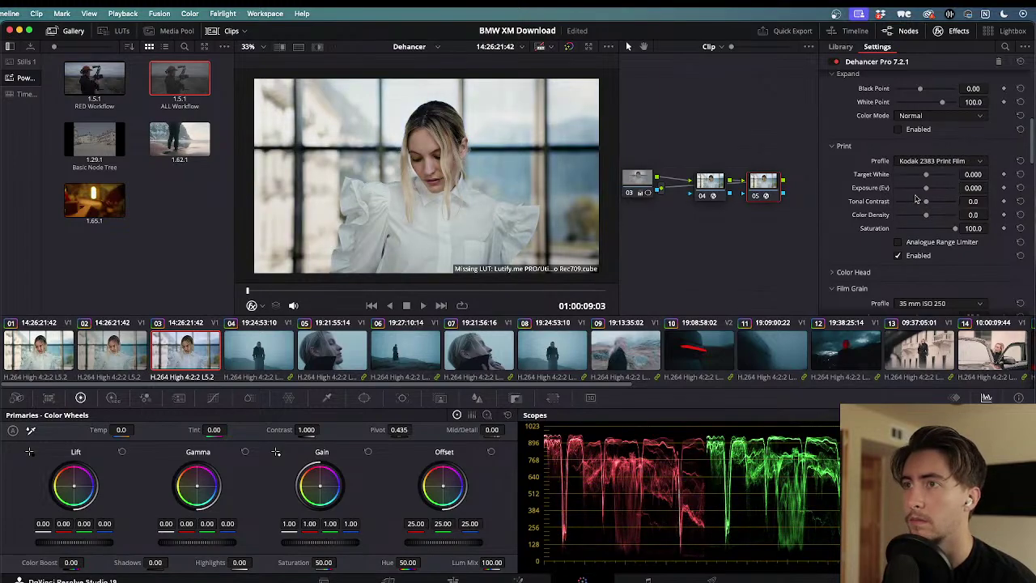
click(925, 162)
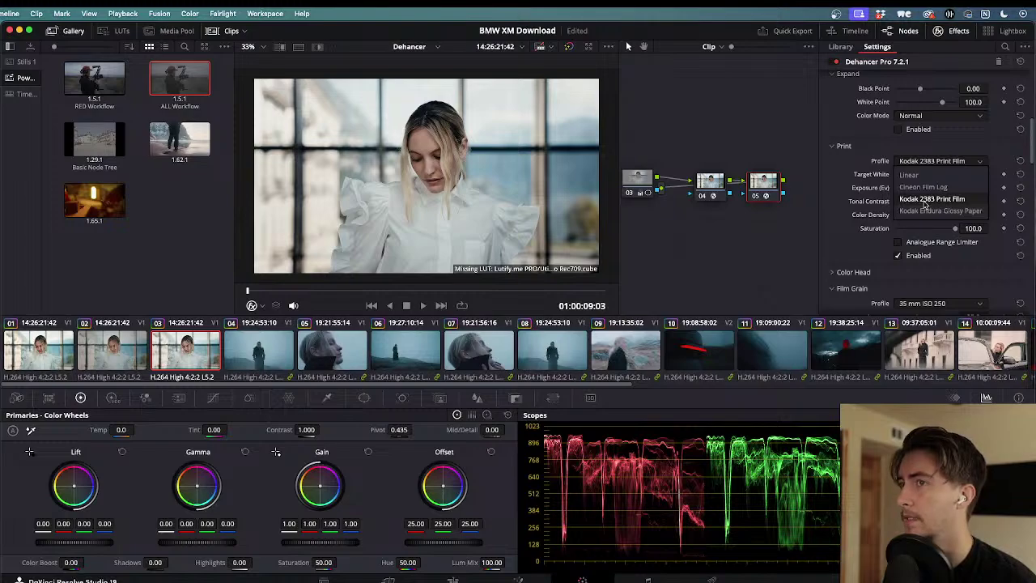
click(925, 199)
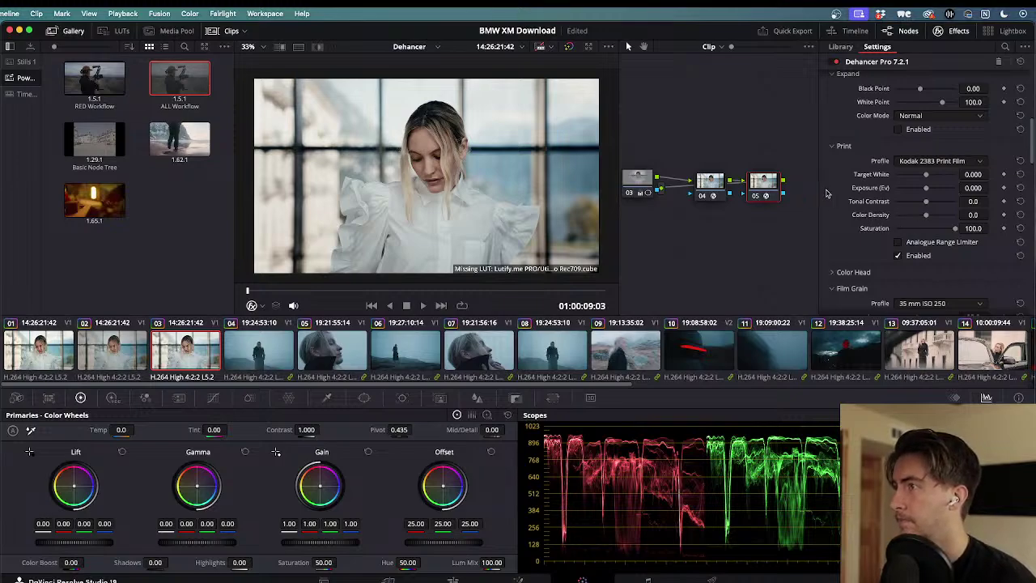
- Enable Dehancer's Expand section with the black point at 3.40 and the white point at 100.2
scroll(841, 193, up, 4)
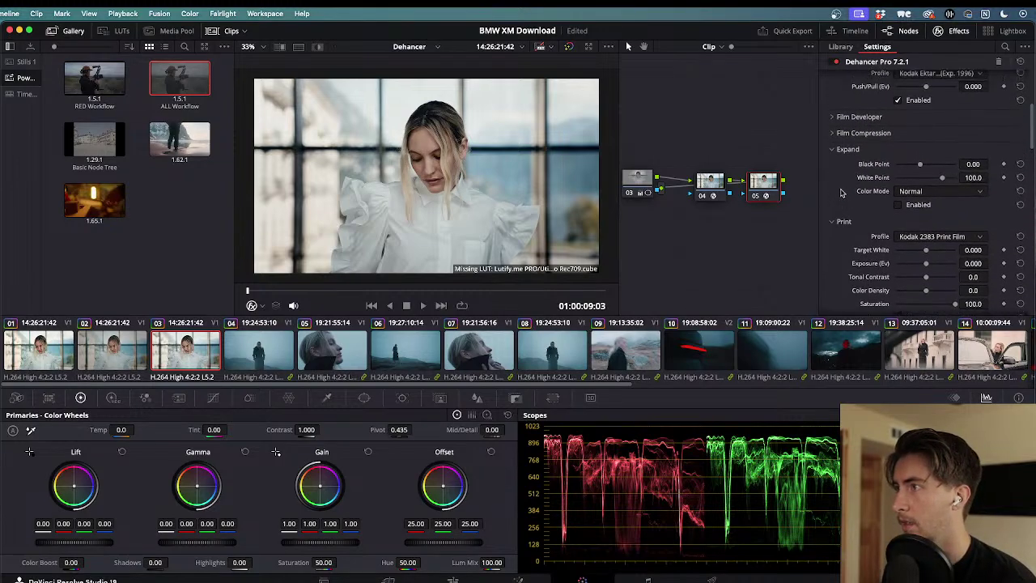
scroll(835, 176, up, 3)
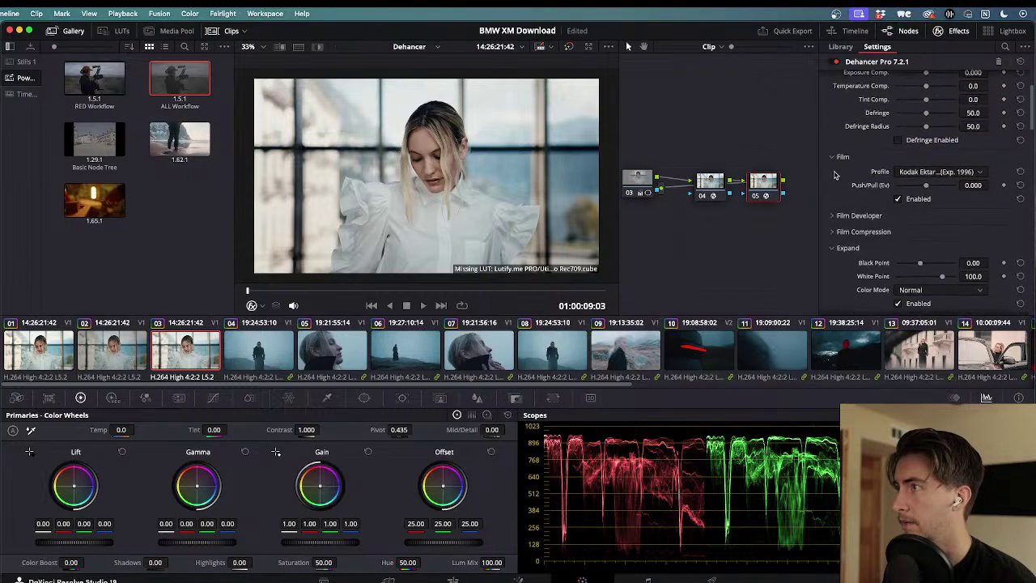
scroll(834, 176, down, 2)
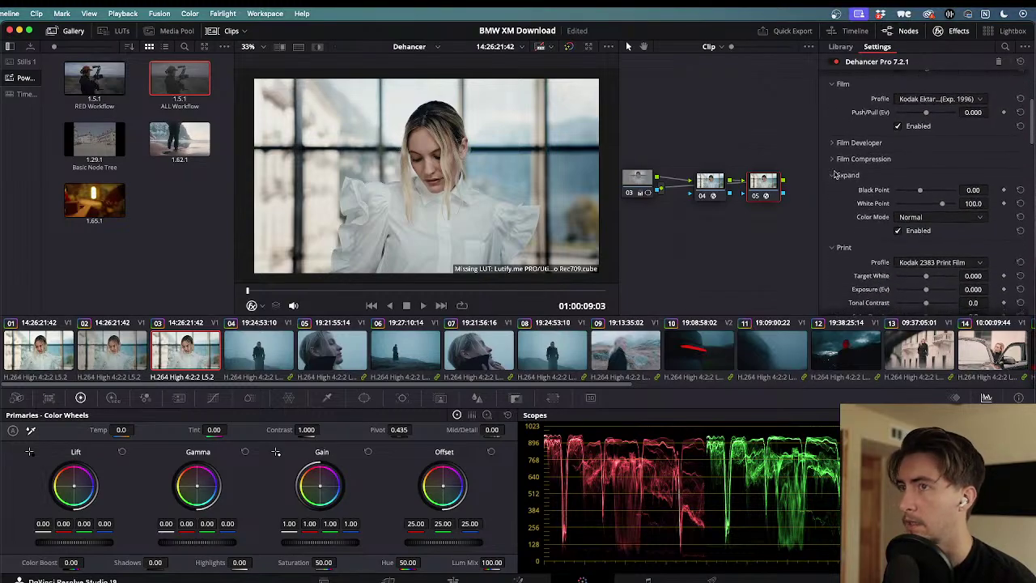
drag(920, 190, 925, 191)
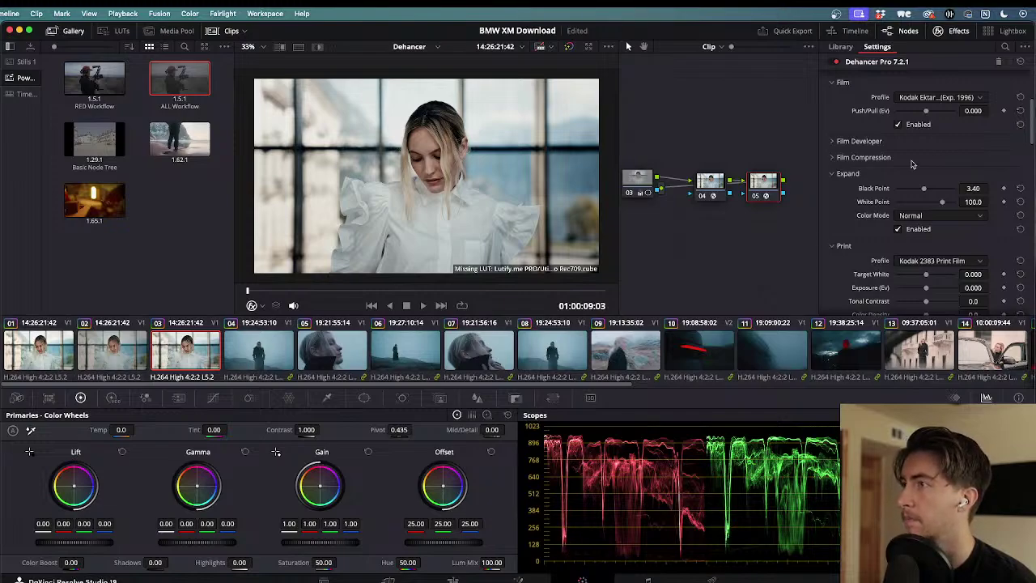
drag(925, 188, 974, 187)
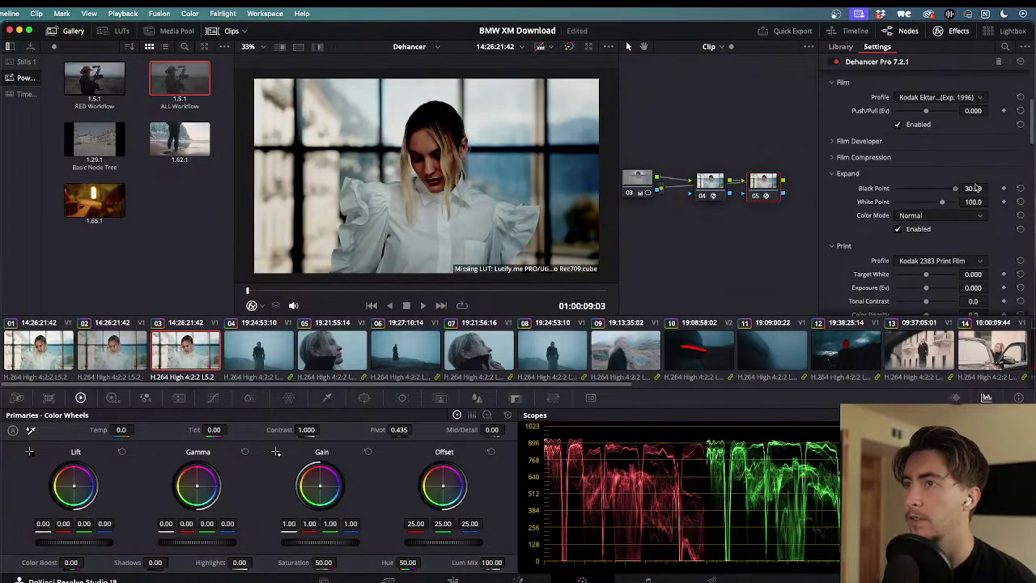
drag(957, 187, 924, 189)
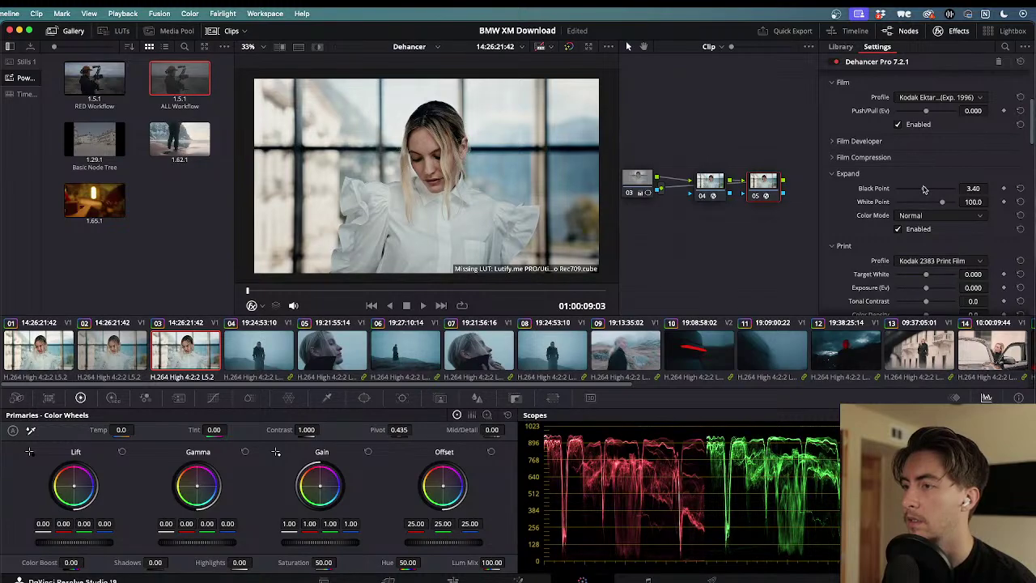
drag(942, 201, 943, 202)
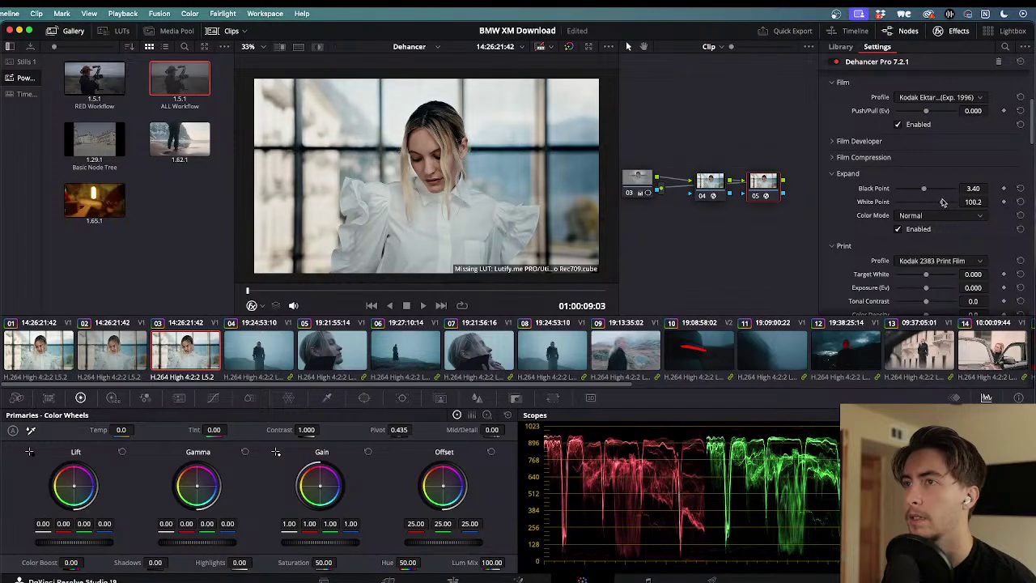
- Compare the clip 02 grade with the clip 03 grade by alternating between the two clips
click(121, 361)
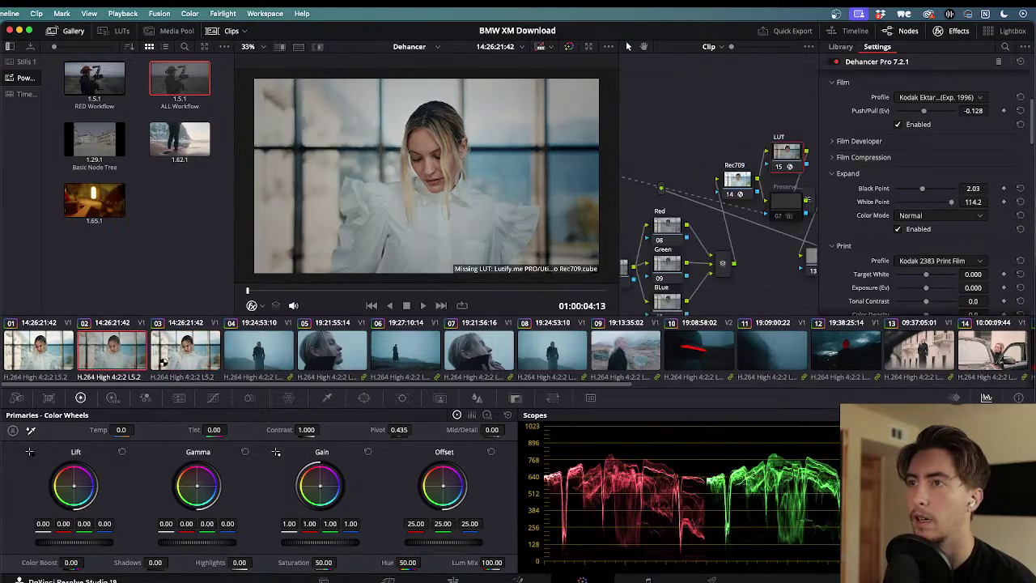
click(188, 361)
click(111, 344)
click(180, 348)
click(115, 345)
click(199, 351)
click(136, 348)
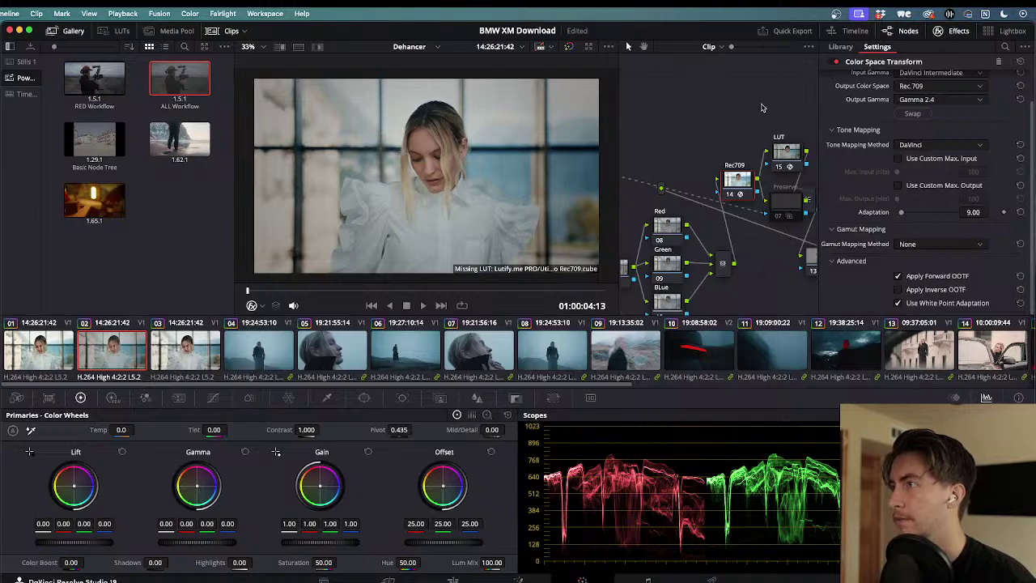
- Examine the Color Space Transform settings on clip 02's Rec709 node and on its input conversion node
scroll(887, 113, up, 2)
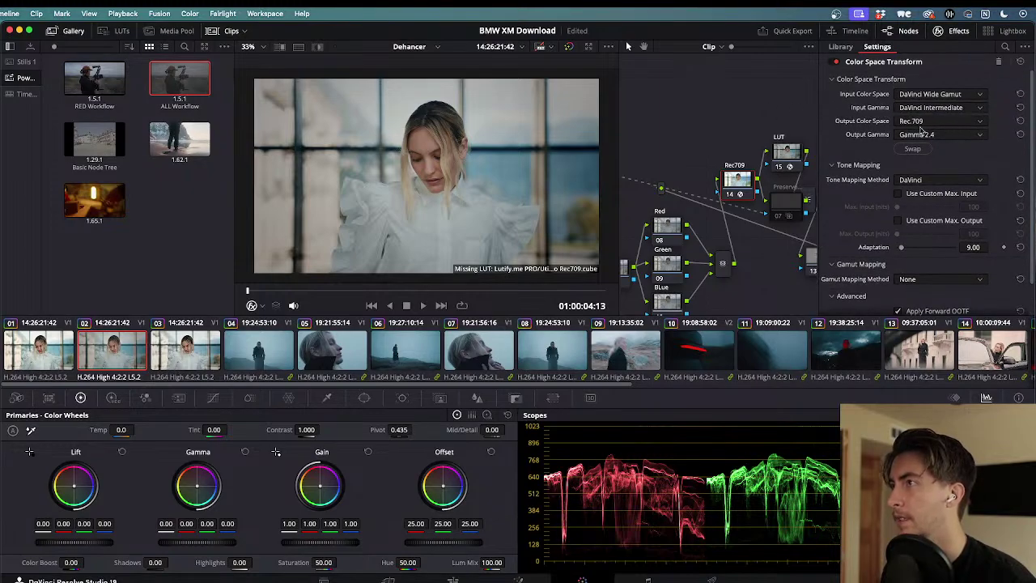
scroll(694, 142, left, 3)
scroll(694, 143, left, 10)
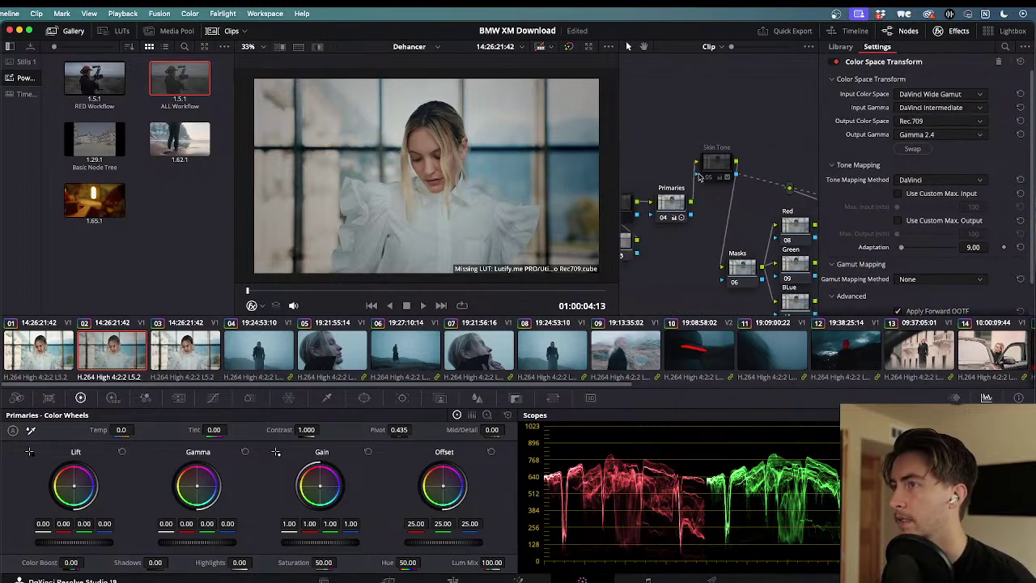
scroll(658, 201, left, 2)
click(687, 242)
scroll(692, 242, right, 3)
scroll(692, 242, right, 9)
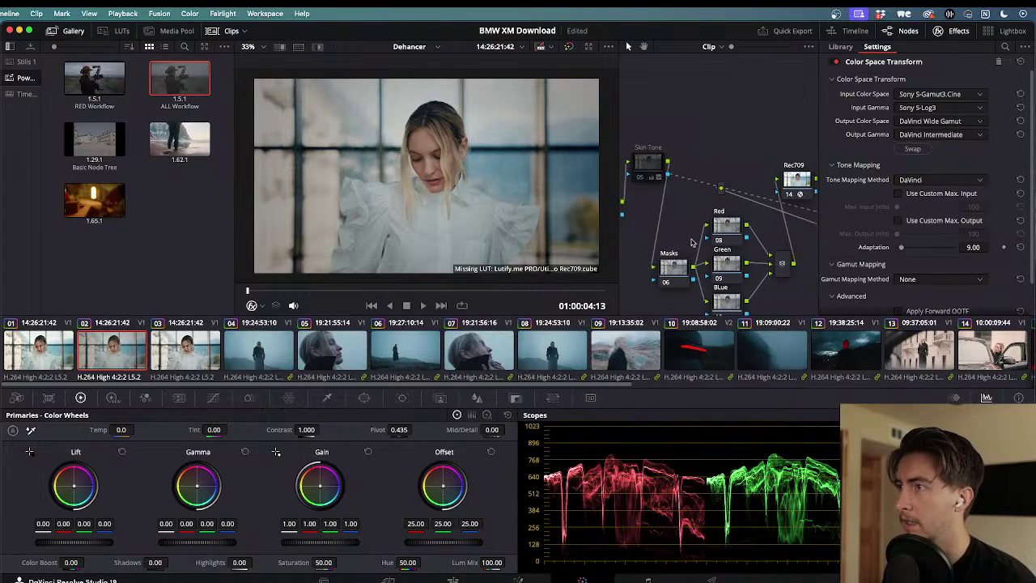
- Check clip 03 against clip 02 briefly, and alternate repeatedly between clips 01 and 03 to compare their contrast and colour
click(184, 352)
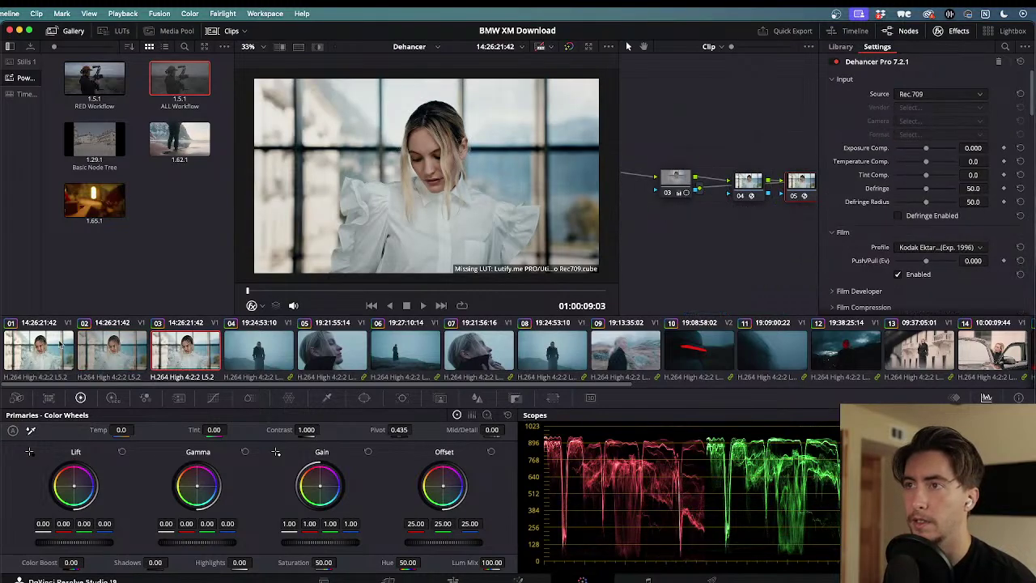
click(120, 356)
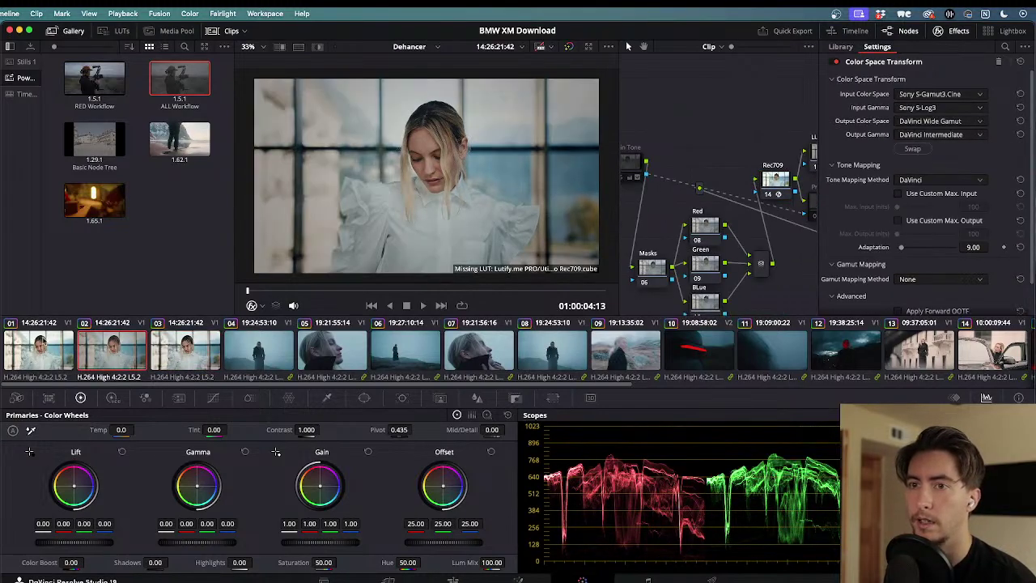
click(45, 341)
click(187, 354)
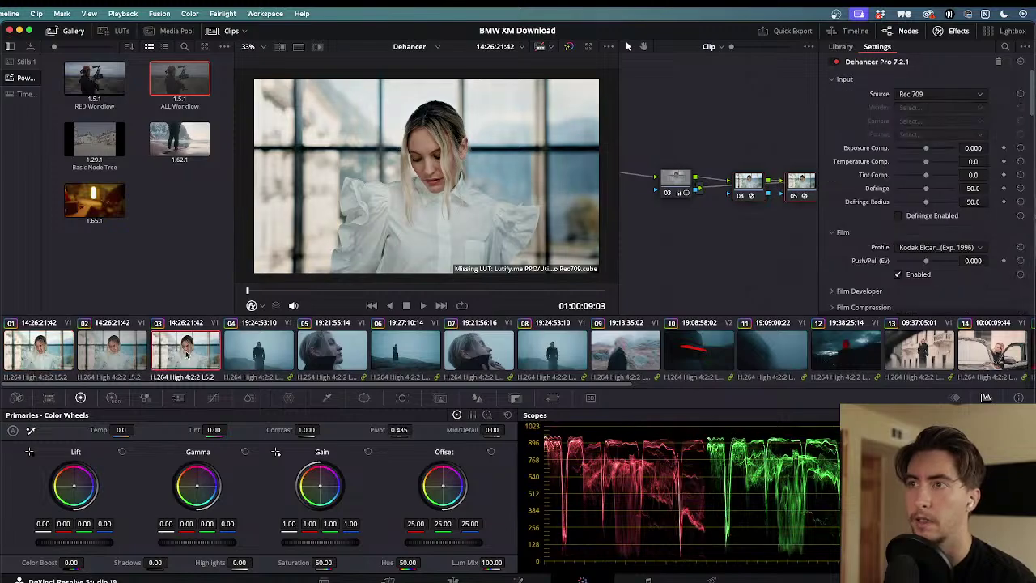
click(59, 344)
click(178, 344)
click(35, 349)
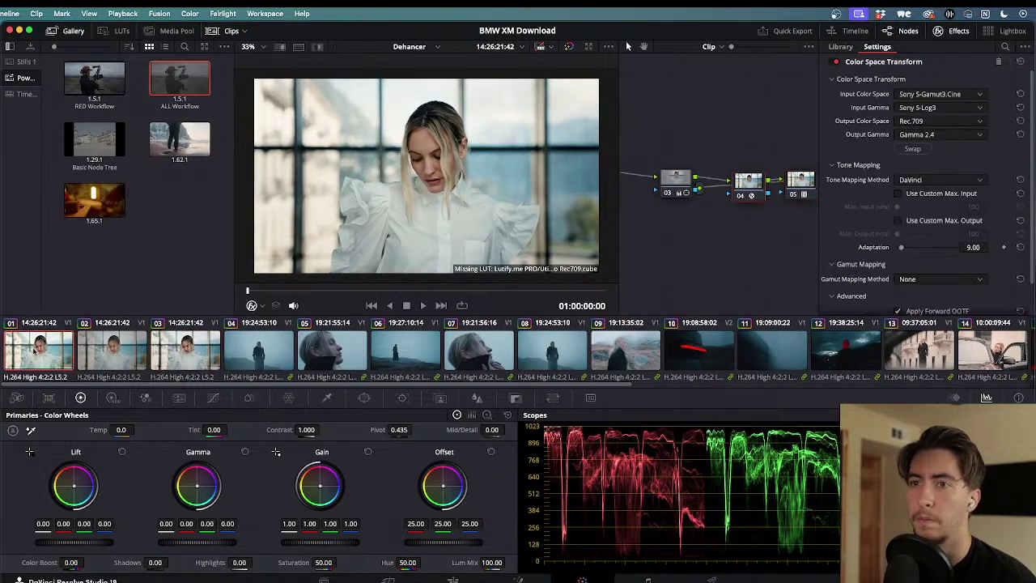
click(192, 348)
click(46, 340)
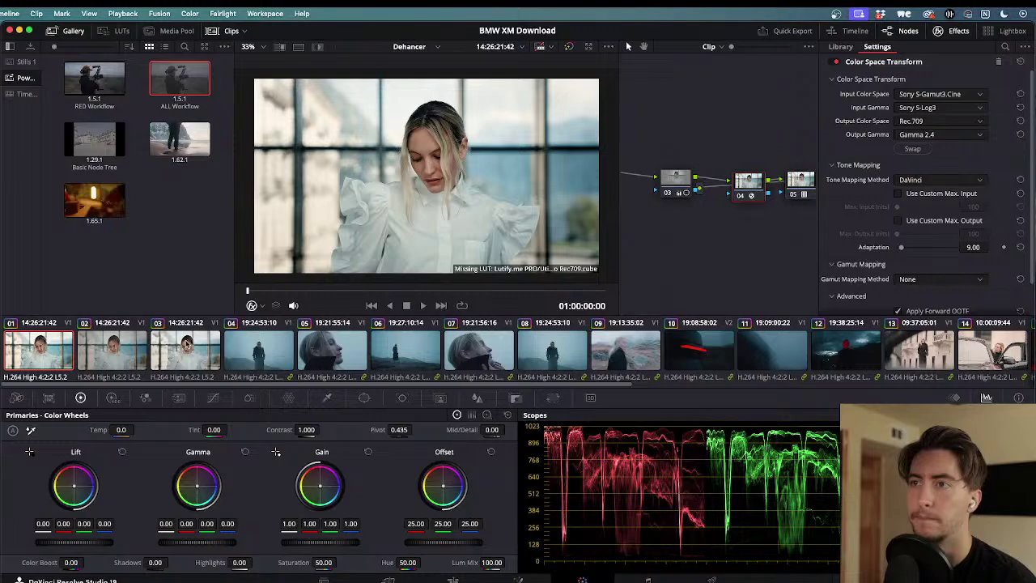
click(185, 344)
click(48, 347)
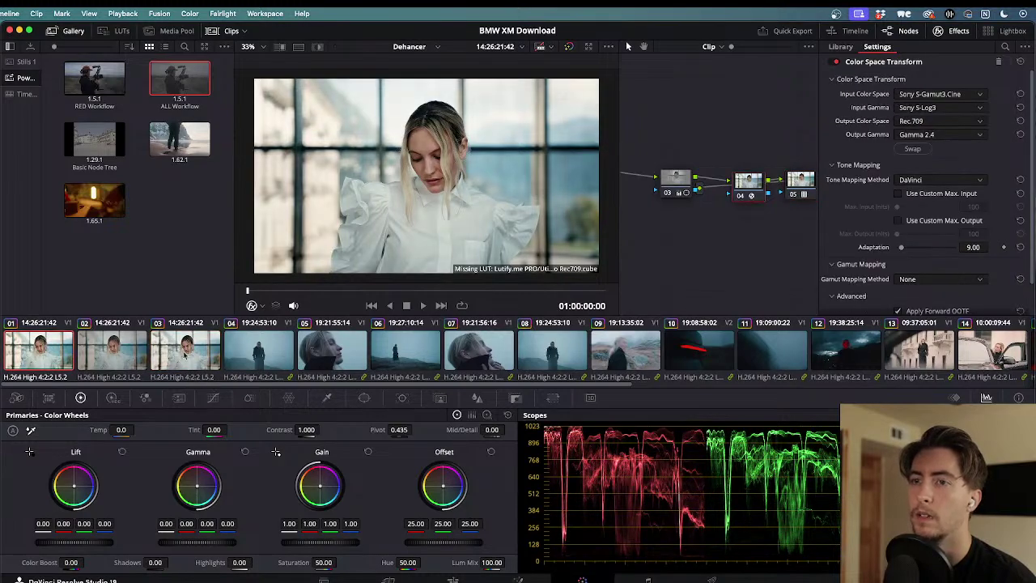
click(185, 353)
click(47, 351)
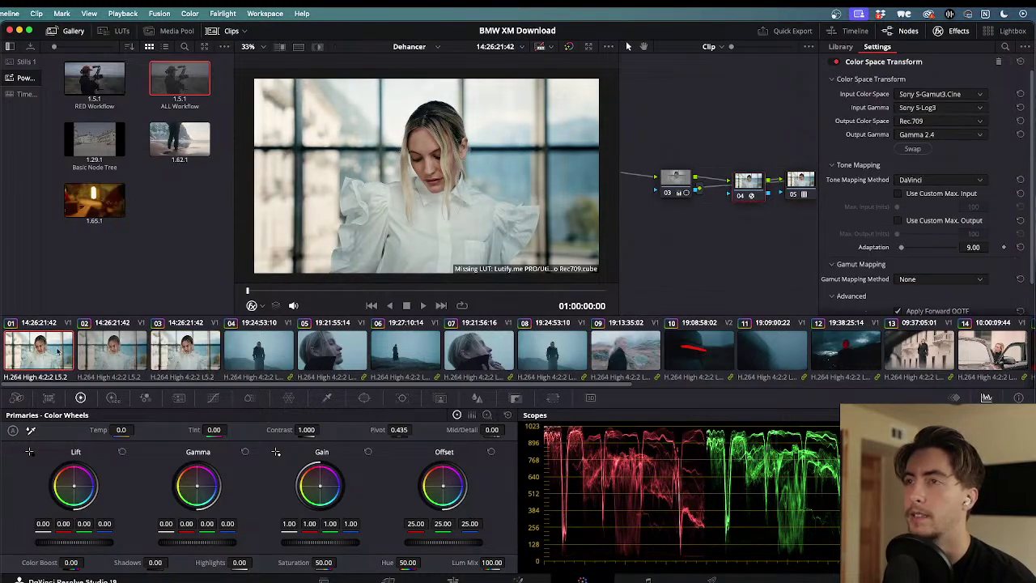
click(173, 353)
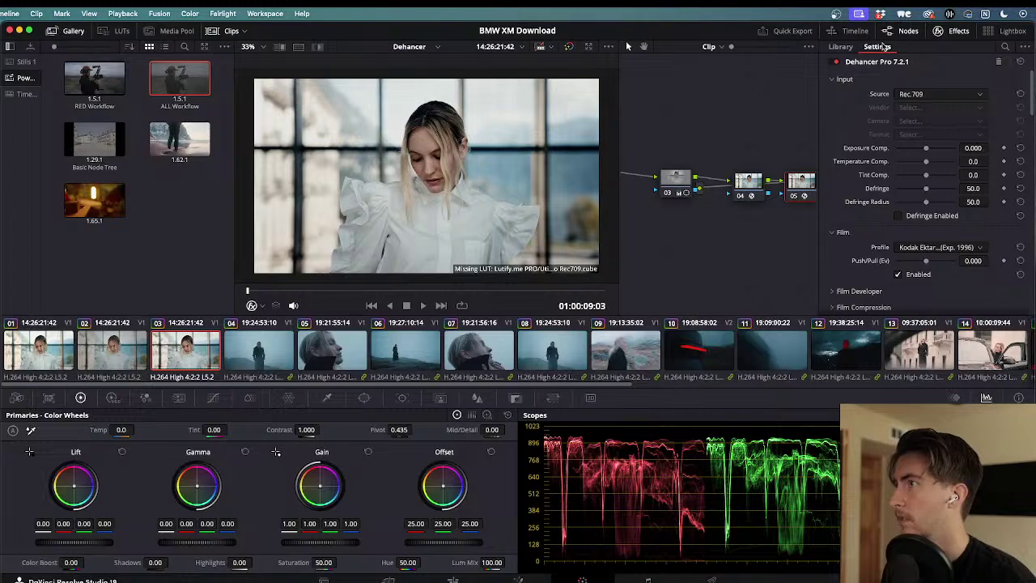
- Hide the effect settings, raise node 04 of clip 03 slightly and add an empty parallel node beneath it
click(939, 32)
drag(901, 178, 893, 165)
key(alt+p)
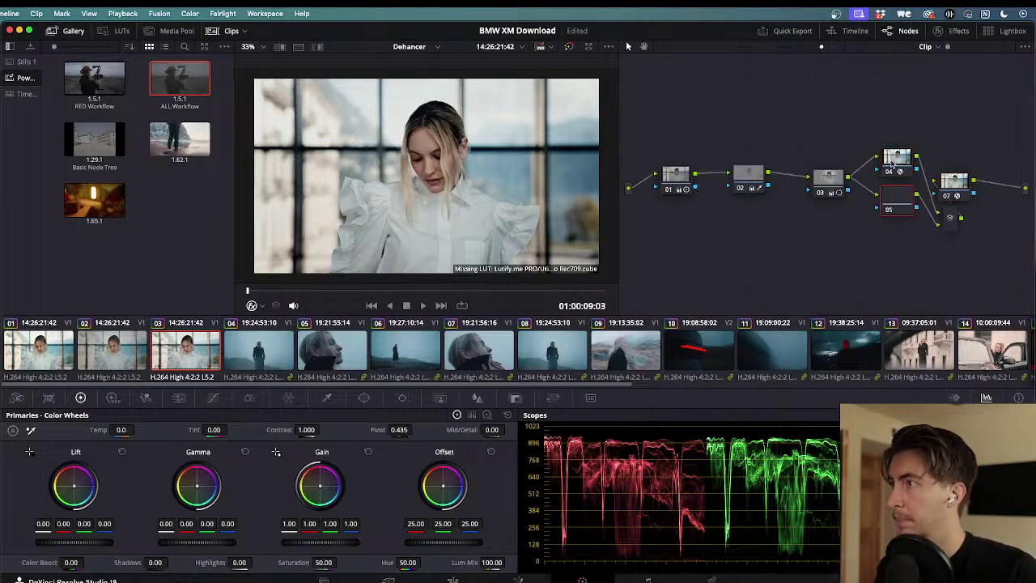
- Insert a serial node after node 03 so that it feeds both branches, and line it up with node 03
drag(836, 178, 857, 227)
key(alt+s)
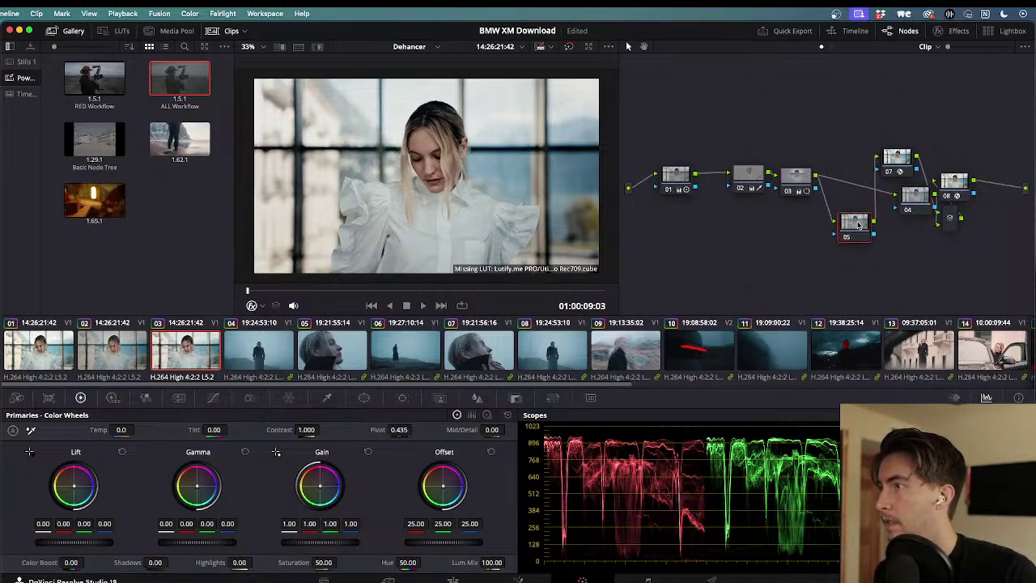
click(888, 194)
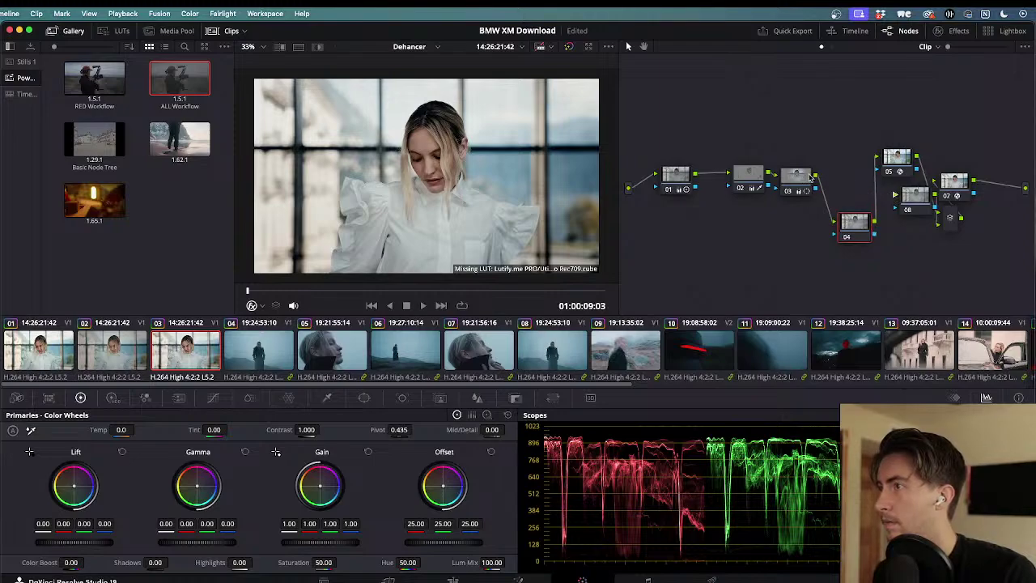
drag(850, 222, 844, 182)
right_click(846, 176)
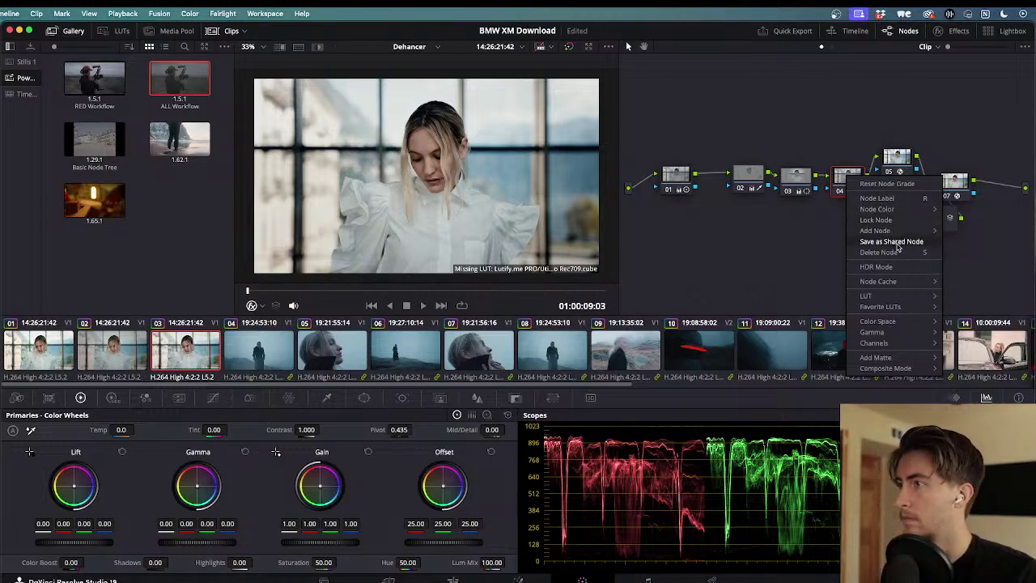
click(845, 178)
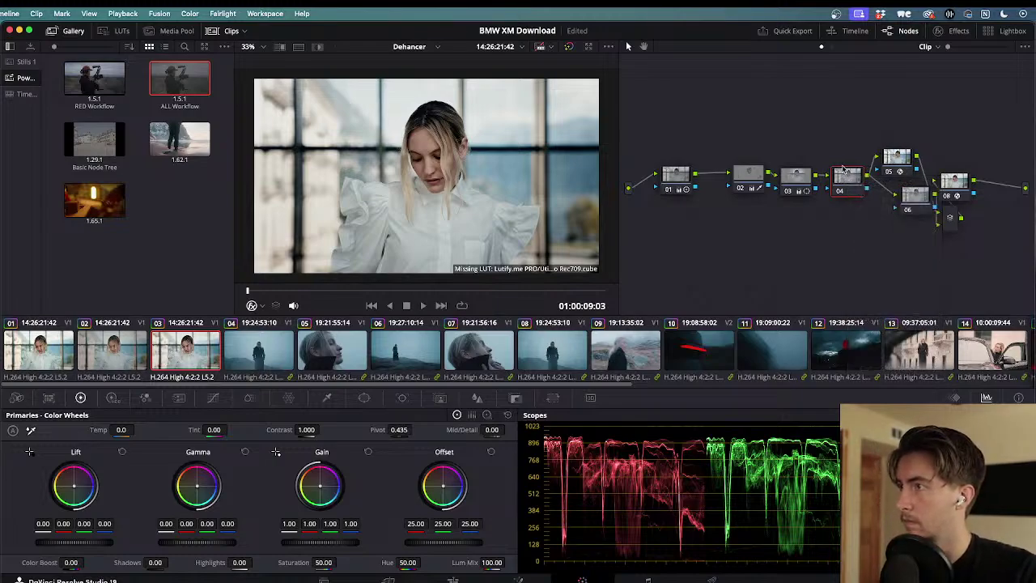
key(Delete)
key(super+z)
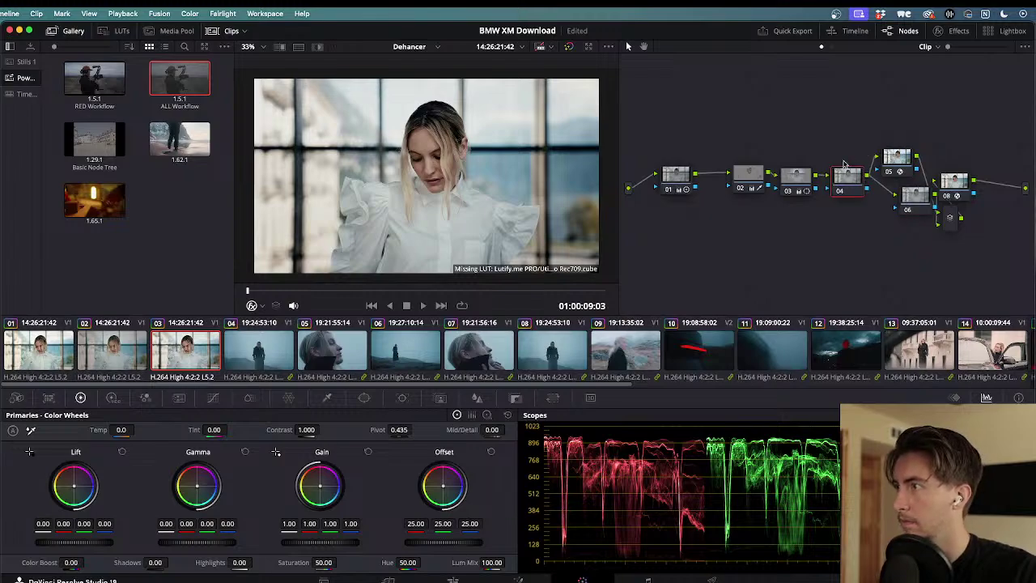
- Label node 04 as Skin tone and spread out node 06, the parallel mixer and the final node
right_click(850, 175)
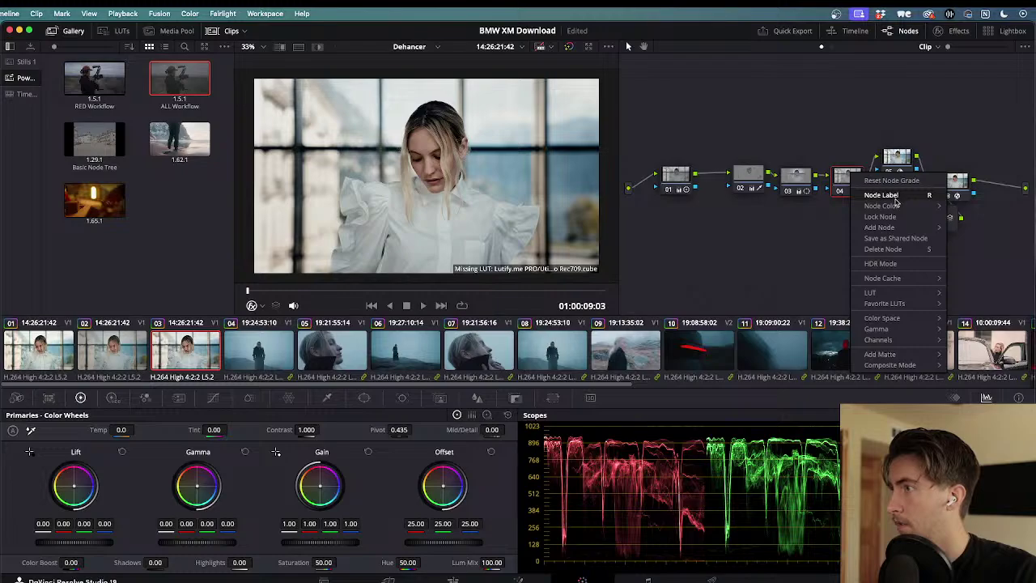
mouse_move(897, 233)
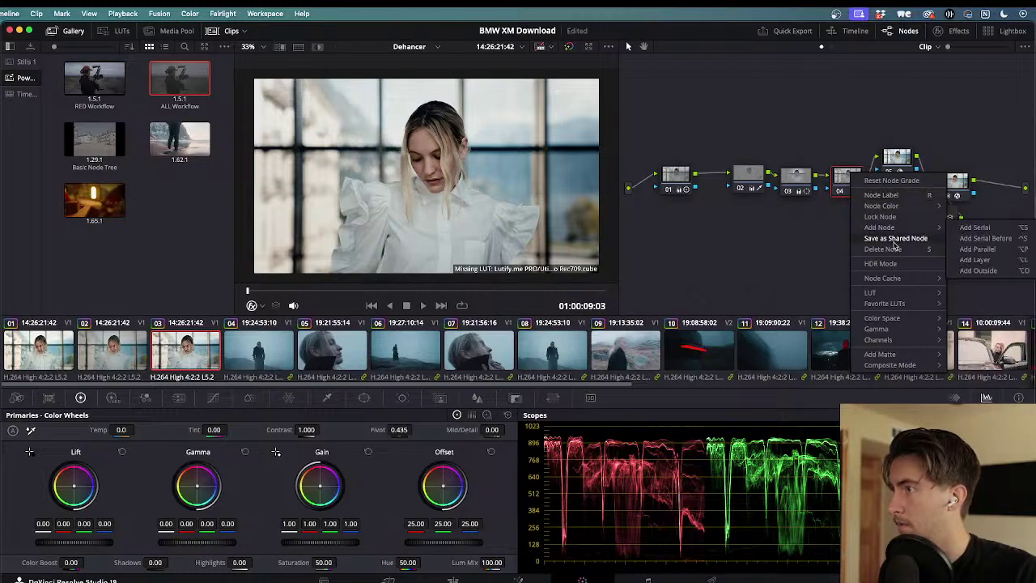
click(892, 196)
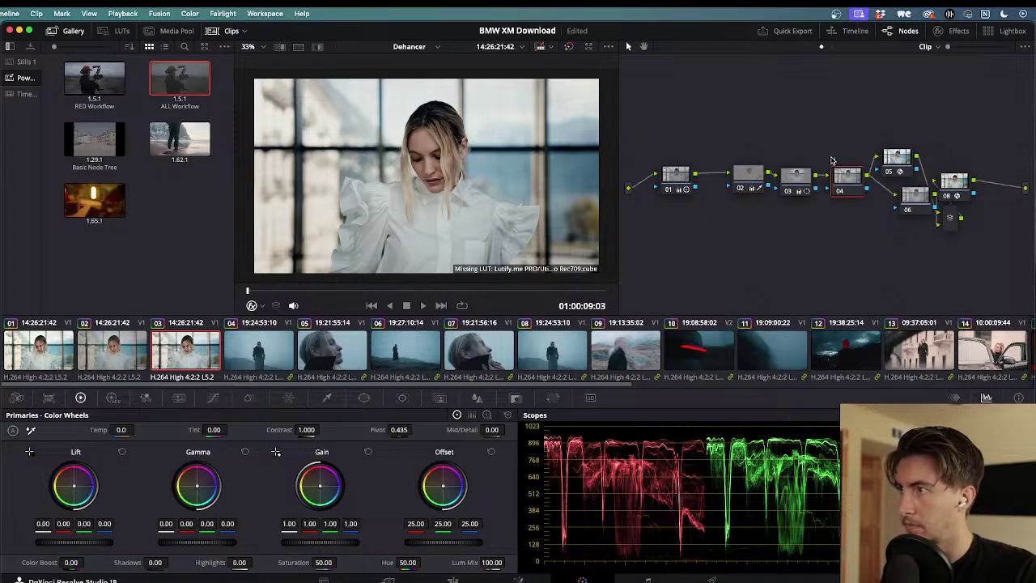
text(Skin to)
drag(847, 179, 849, 176)
drag(915, 194, 946, 193)
click(951, 217)
drag(894, 157, 893, 153)
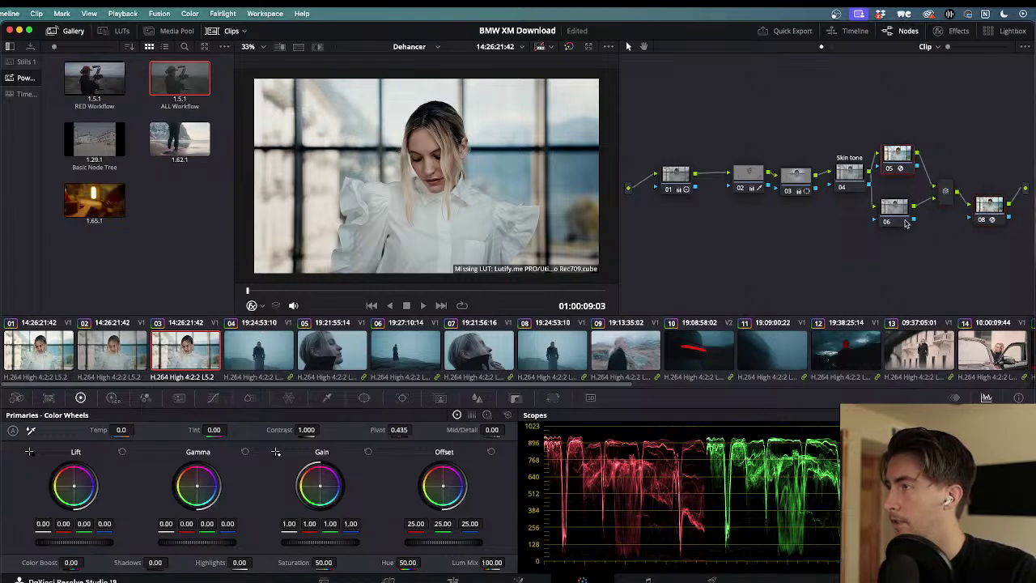
- Undo the rearrangement of the parallel nodes and the label on node 04
key(super+z)
key(super+z)
key(super+z)
key(super+z)
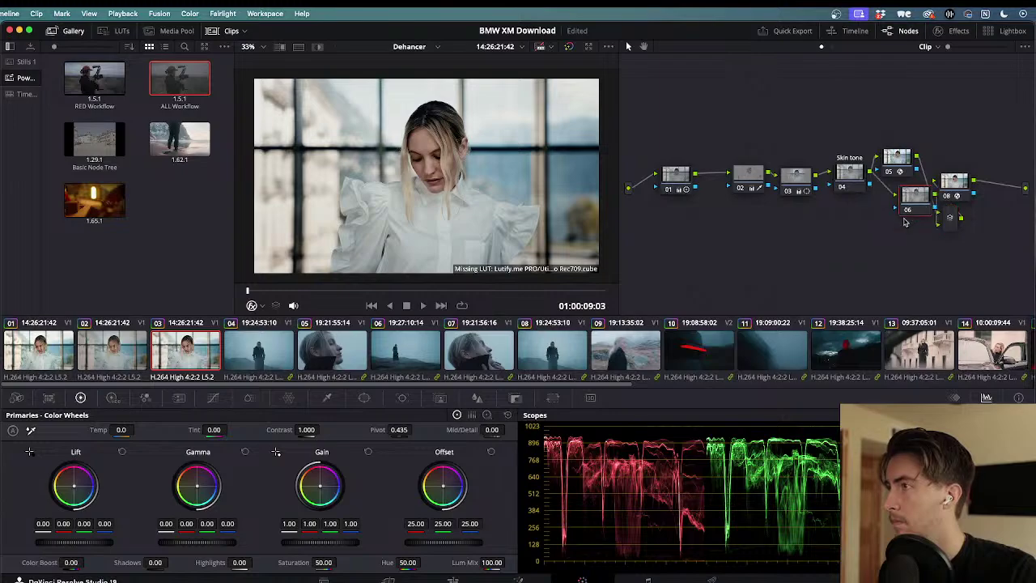
key(super+z)
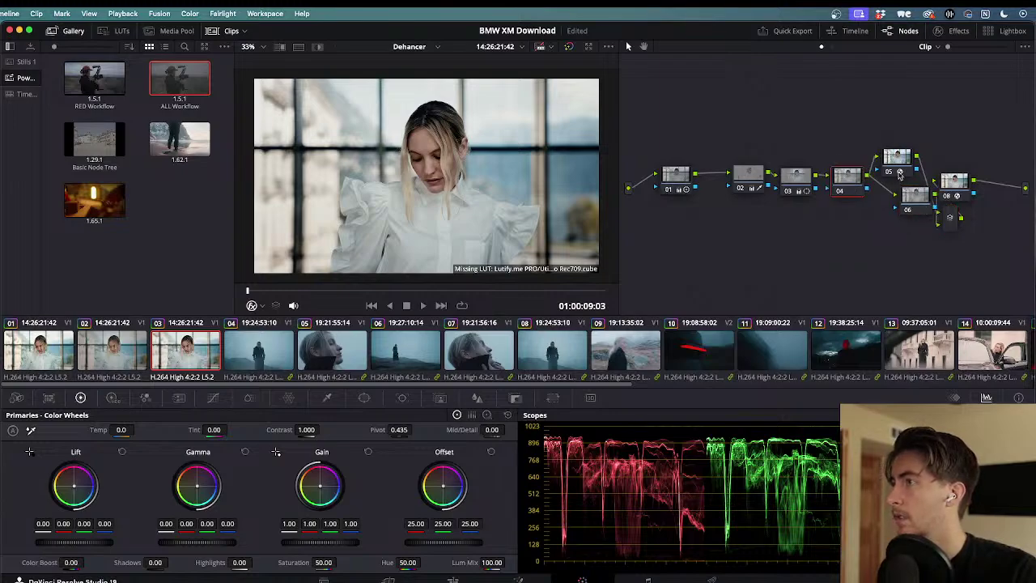
- Label node 05 as Rec 709, node 08 as Look, node 03 as mask and node 02 as skin tone
click(897, 156)
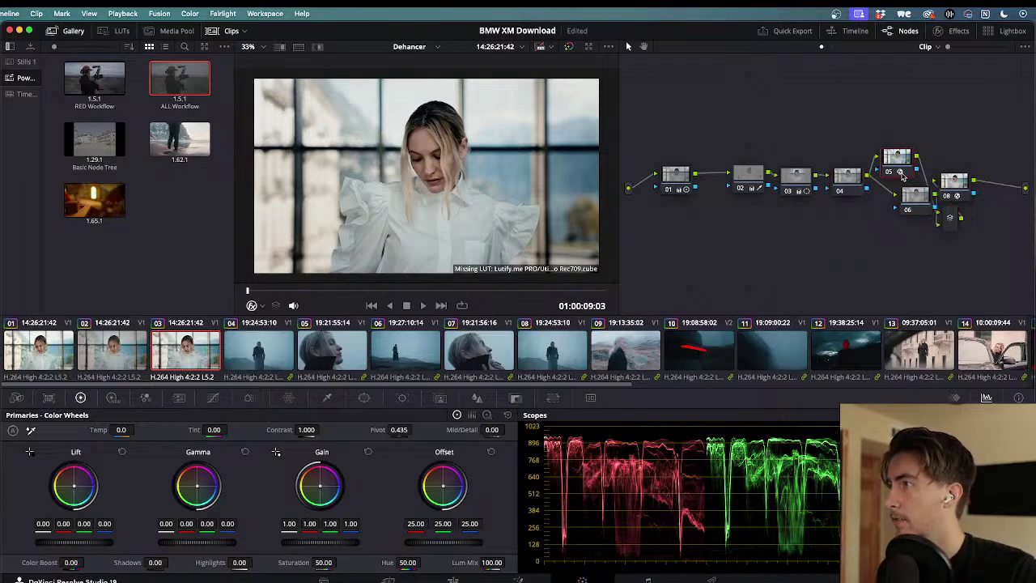
right_click(889, 154)
click(890, 156)
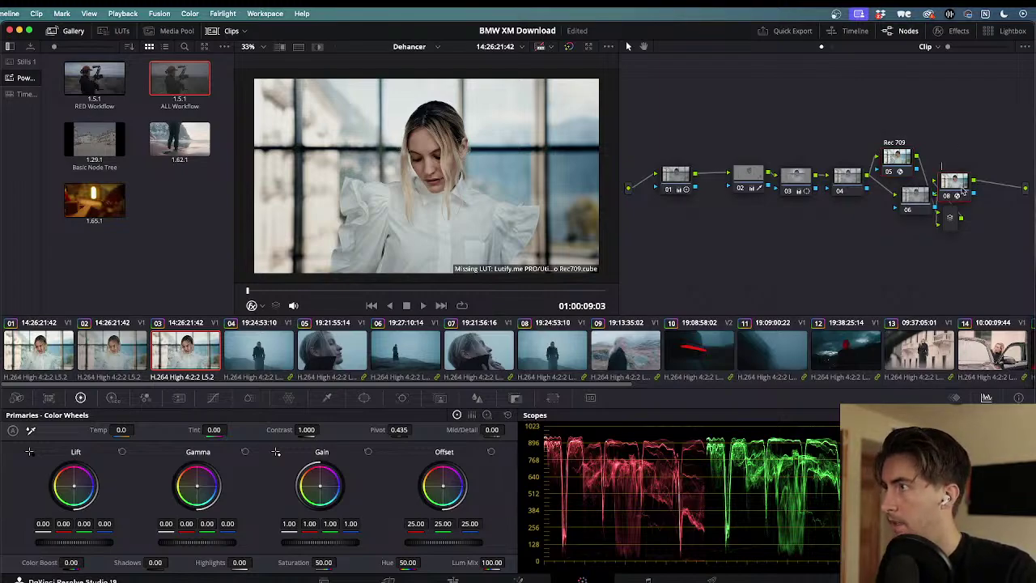
click(795, 176)
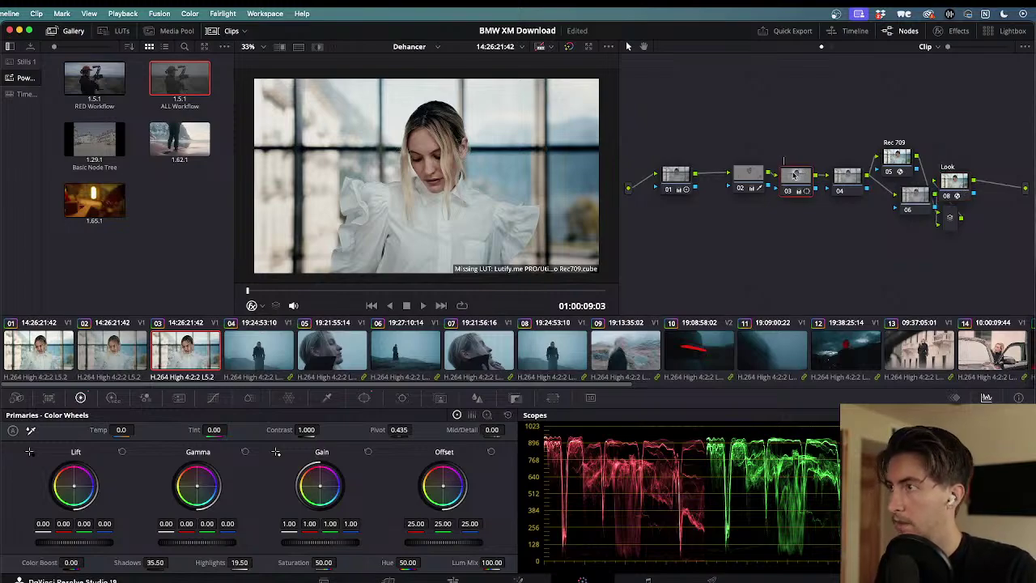
click(745, 176)
text(skin to)
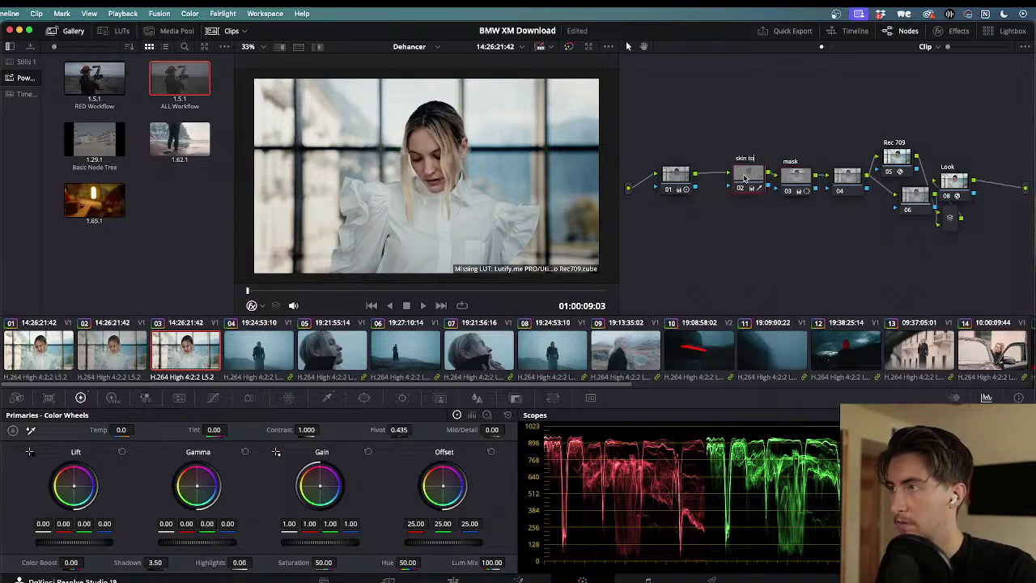
click(857, 177)
- Delete the parallel node beneath Rec 709 and line up the Rec 709 and Look nodes in series
click(925, 200)
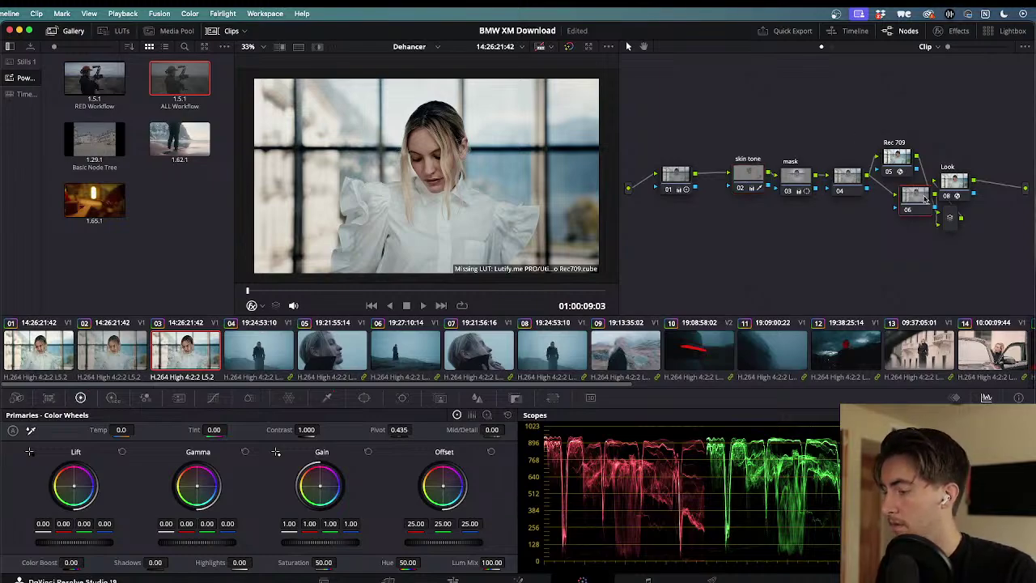
key(Delete)
drag(901, 160, 952, 172)
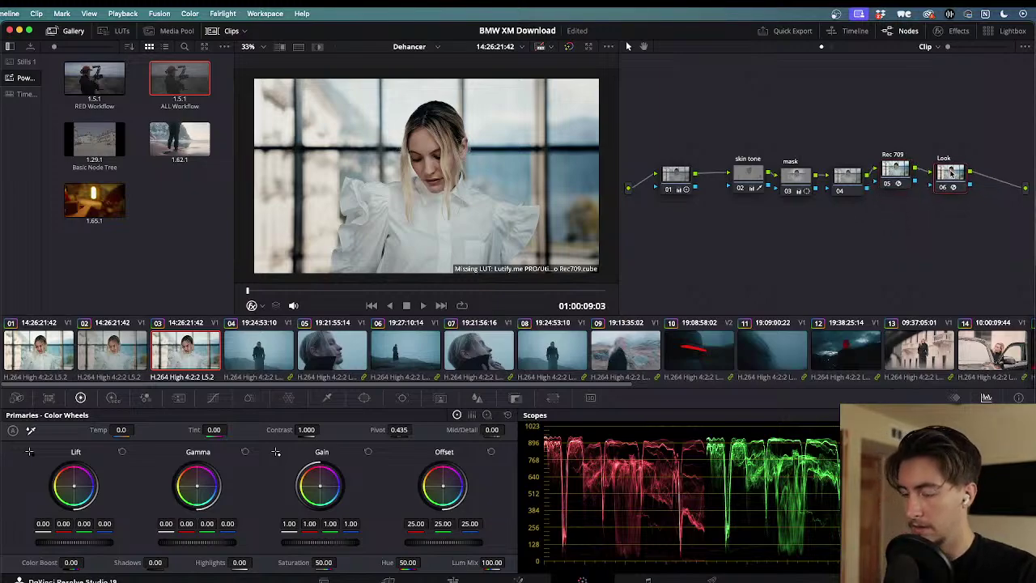
- Add a layer node beneath the Look node and connect the skin tone node's key output to its key input
key(alt+l)
drag(952, 173, 951, 149)
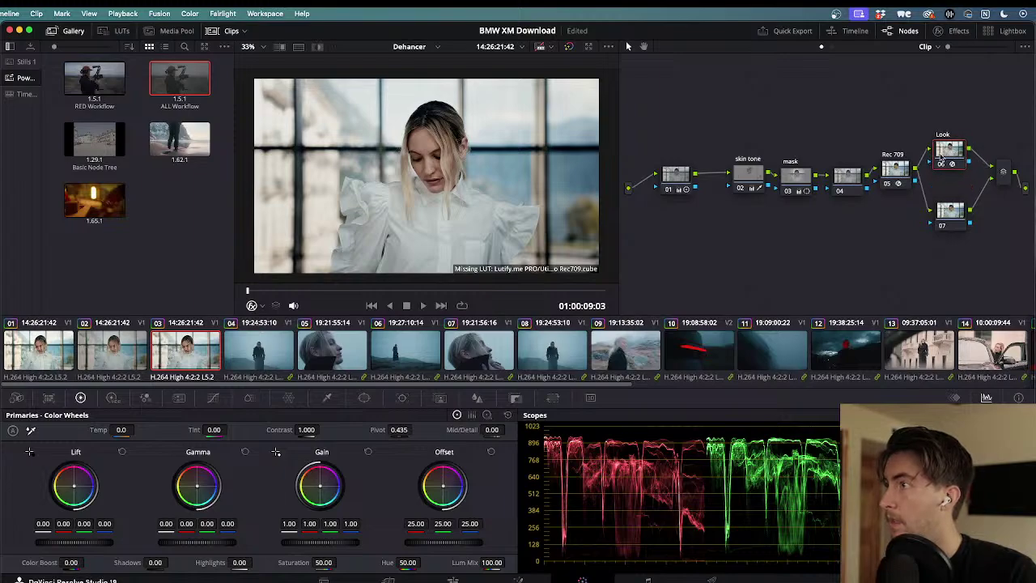
drag(765, 188, 929, 229)
- Examine the skin tone node's selection in highlight view, then return to the normal image
click(749, 177)
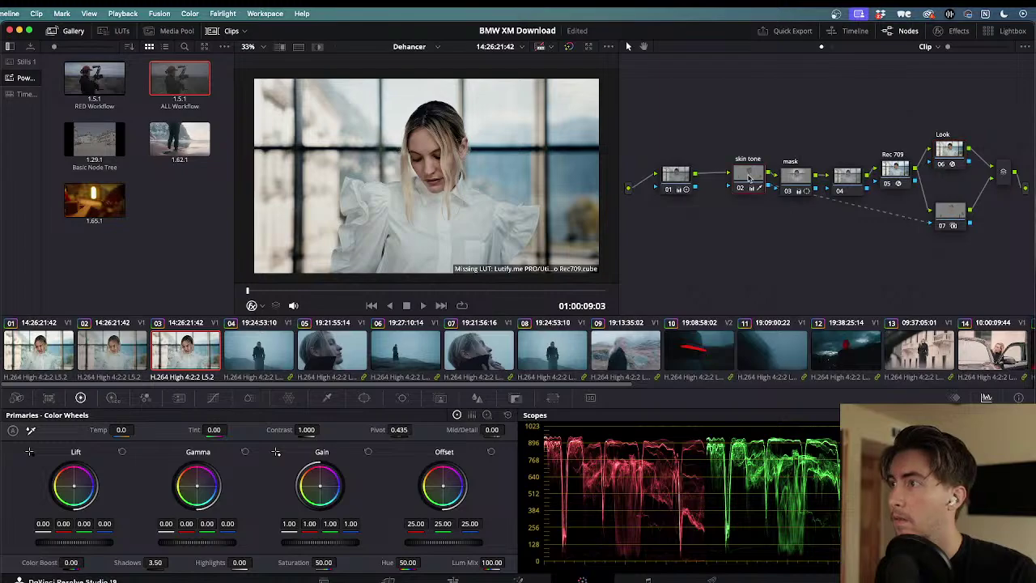
click(318, 47)
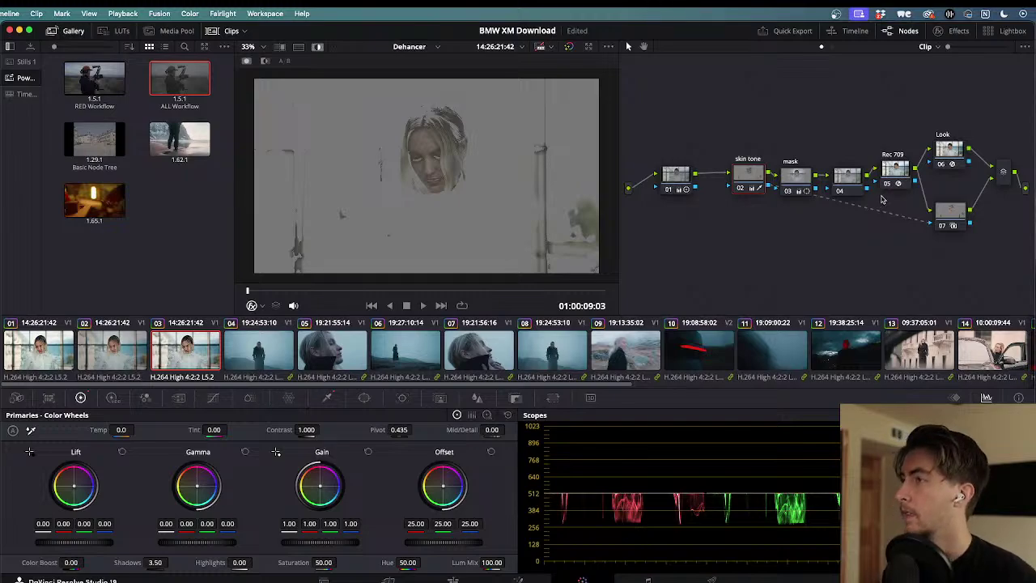
drag(962, 154, 942, 145)
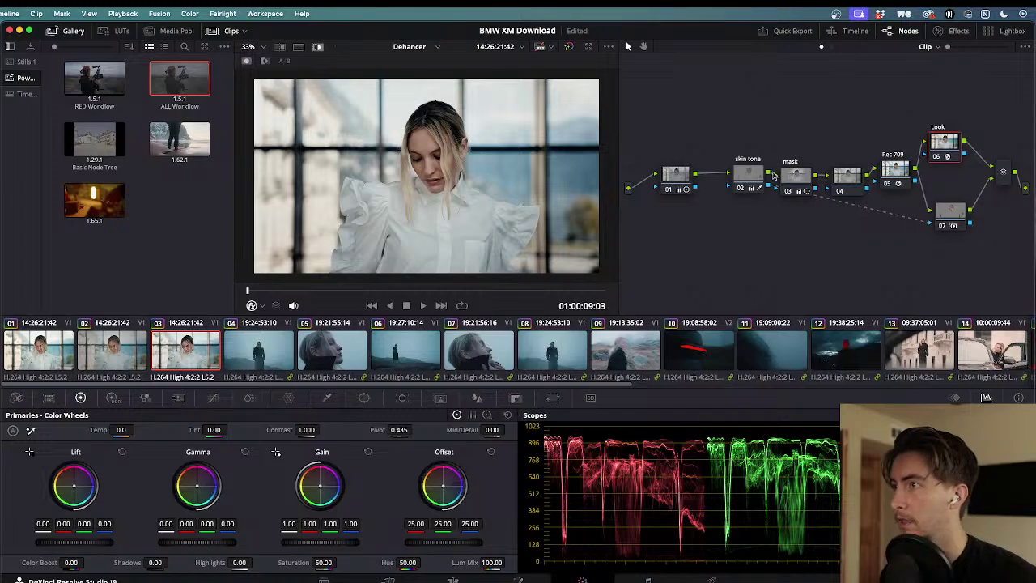
click(746, 174)
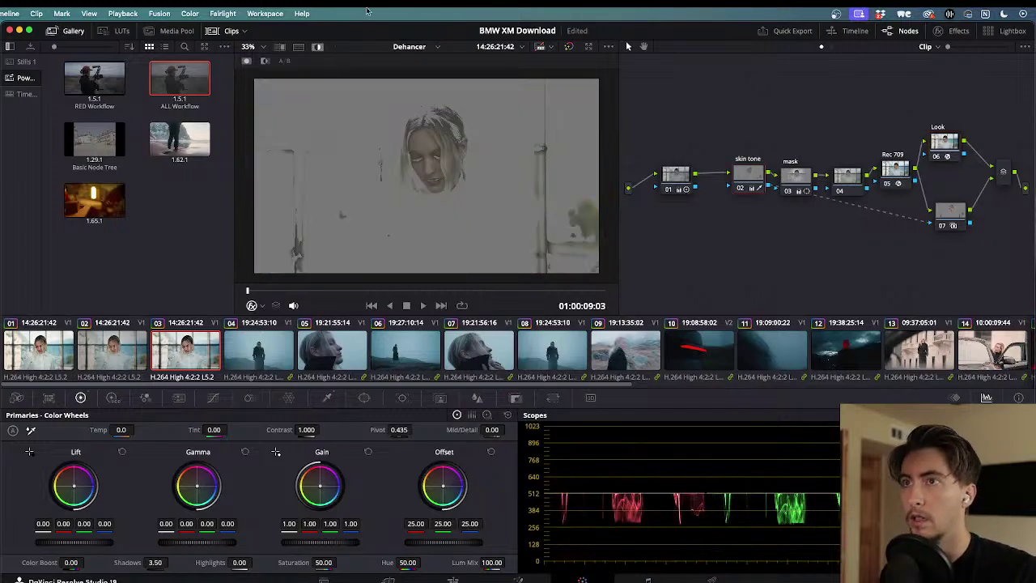
click(317, 46)
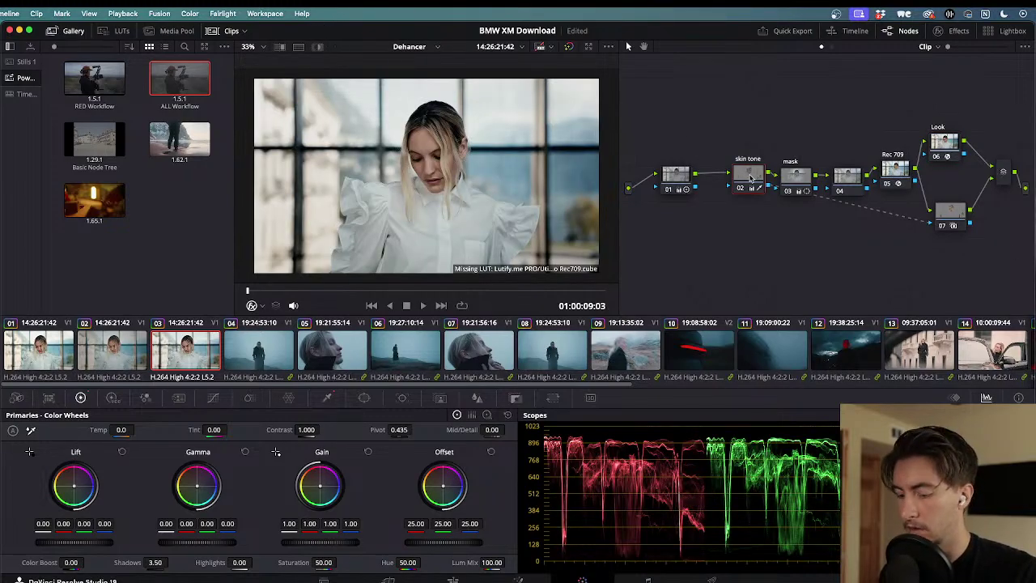
- Switch the skin tone node off and on repeatedly to judge its effect on the image
key(ctrl+d)
key(ctrl+d)
key(ctrl+d)
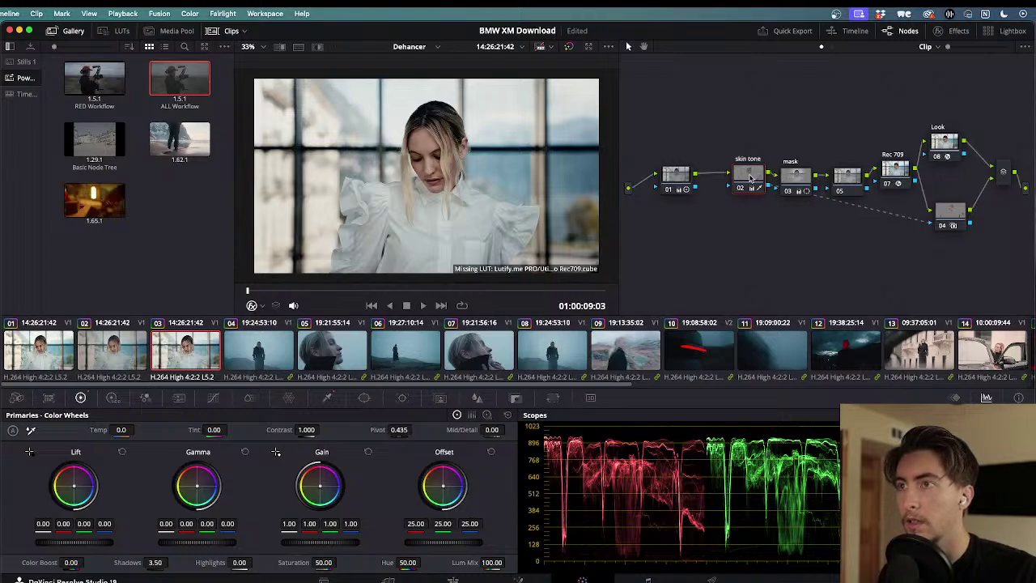
key(ctrl+d)
key(ctrl+d)
key(ctrl+d)
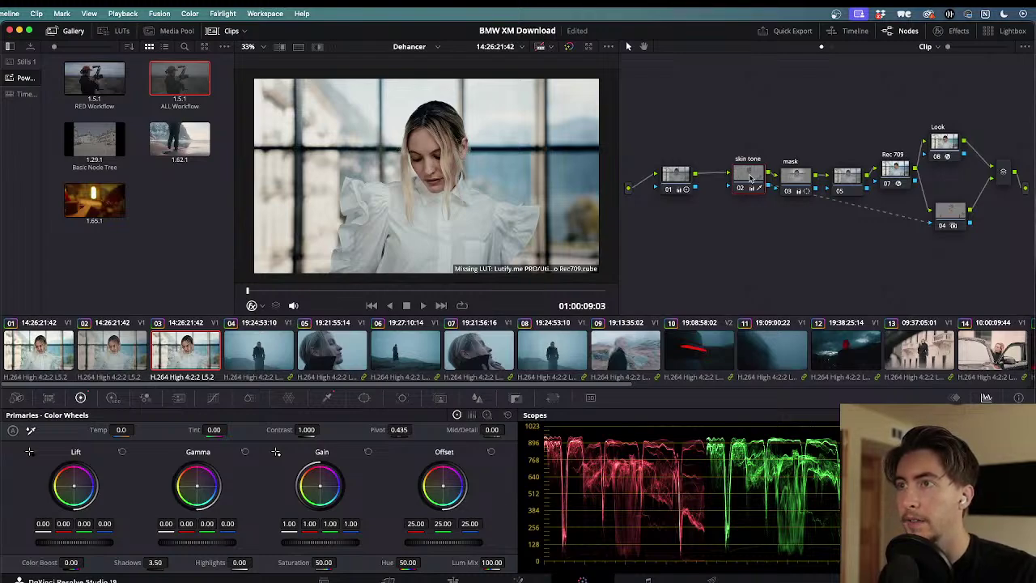
key(ctrl+d)
key(ctrl+d)
key(ctrl+d)
key(ctrl+d)
click(947, 211)
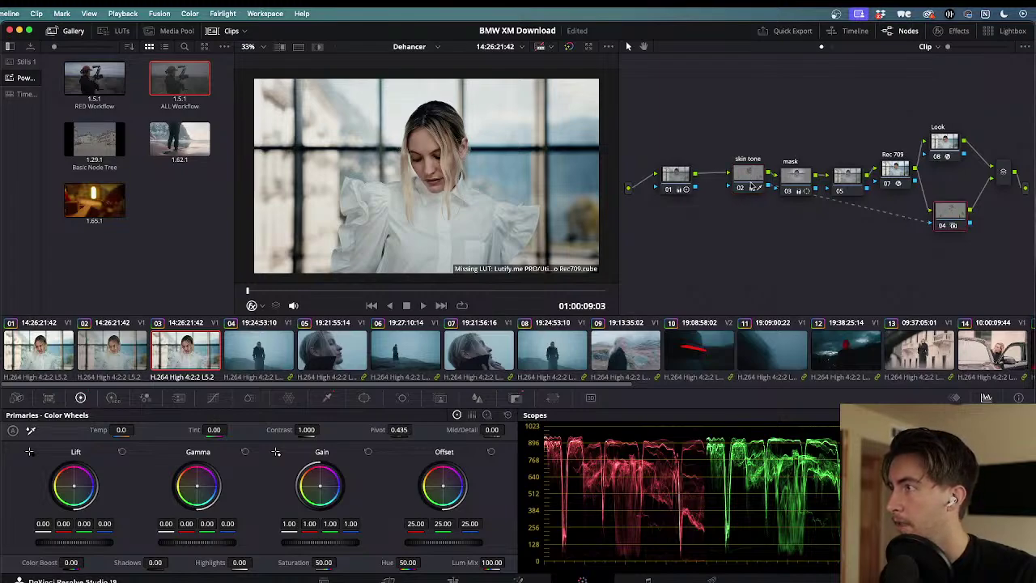
drag(1003, 175, 983, 178)
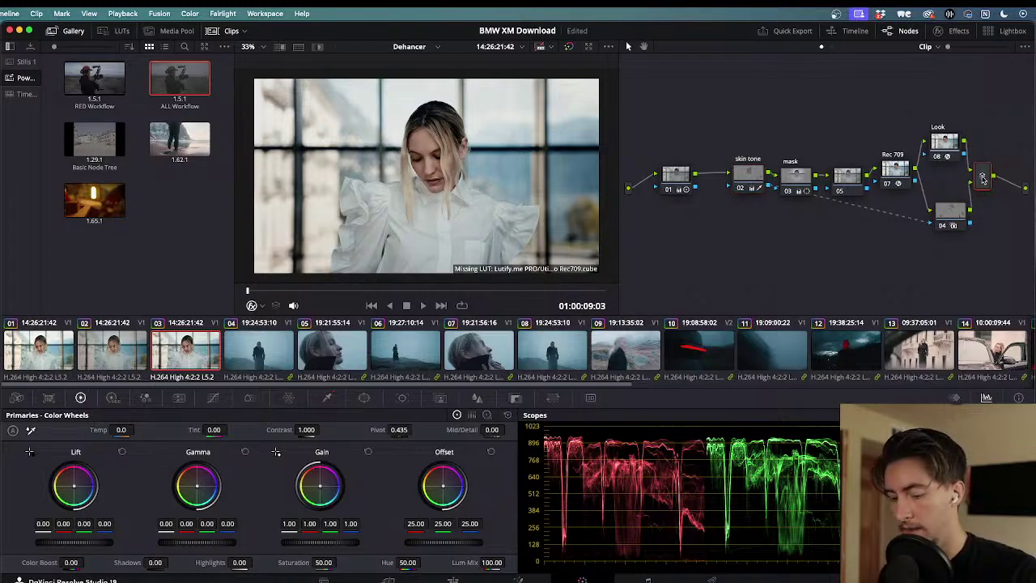
key(alt+s)
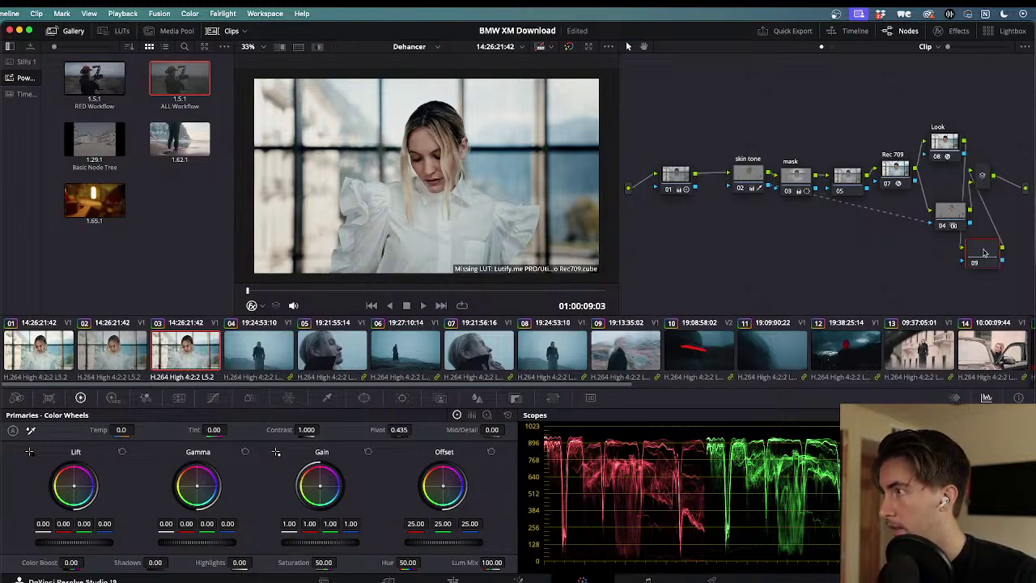
drag(1000, 233, 979, 94)
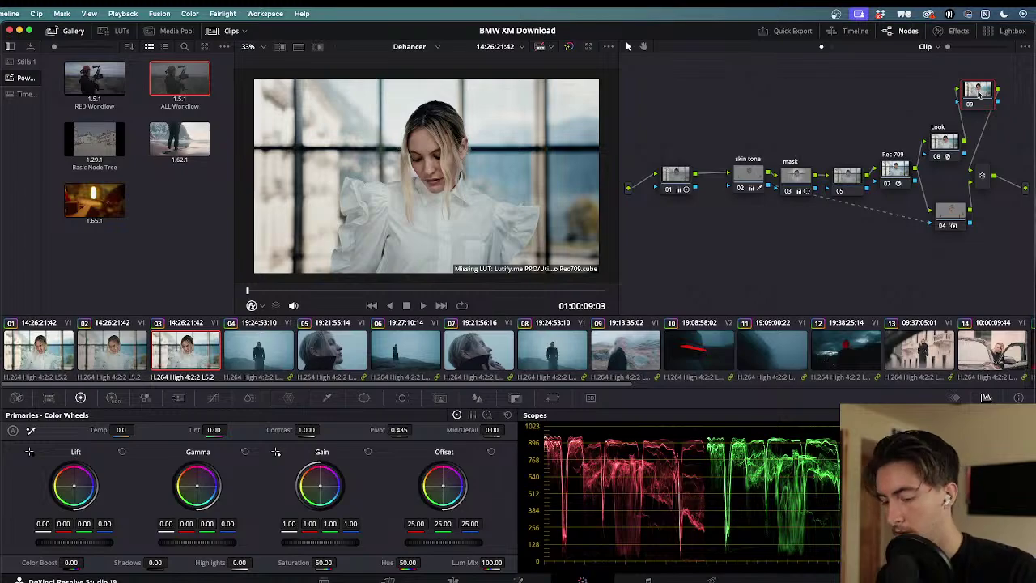
key(Delete)
- Add a serial node after the layer mixer and place a circle window over the woman's face, about pan 50.53, tilt 51.32
click(973, 175)
key(alt+s)
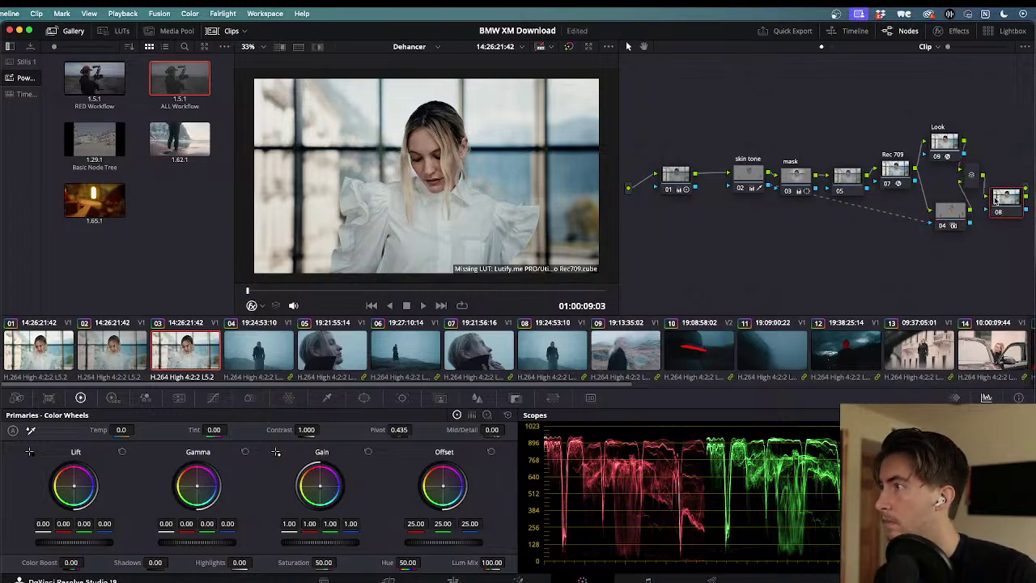
click(364, 398)
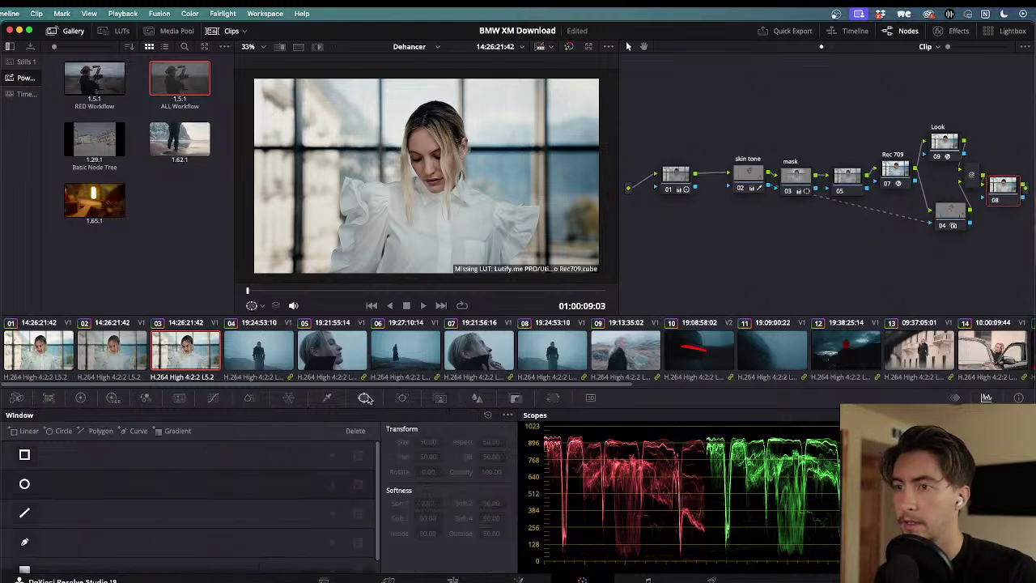
click(24, 484)
drag(427, 175, 437, 154)
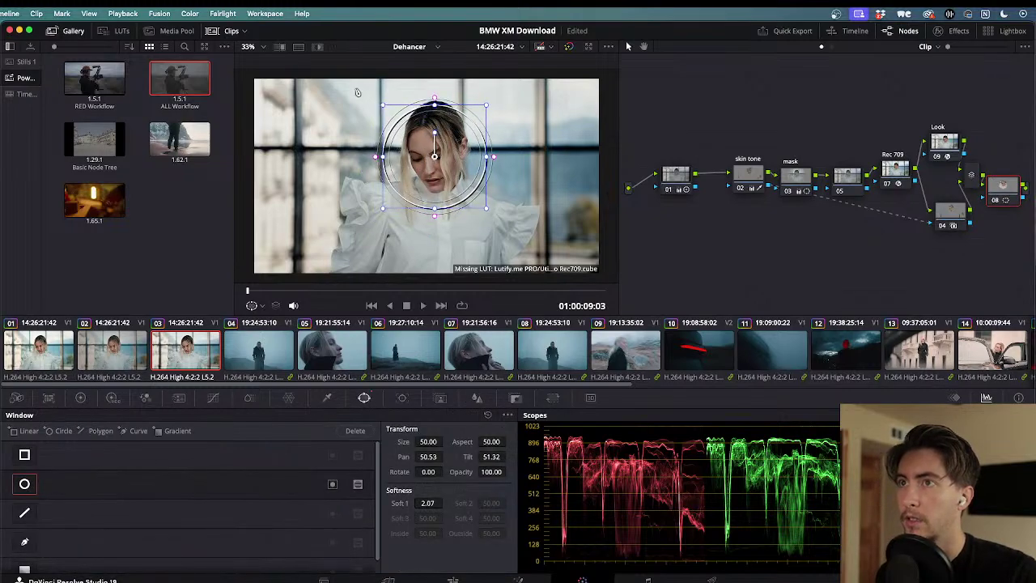
- Isolate the windowed face in highlight view, switch the scopes to the vectorscope and shift the window to about pan 50.20, tilt 51.61
click(317, 46)
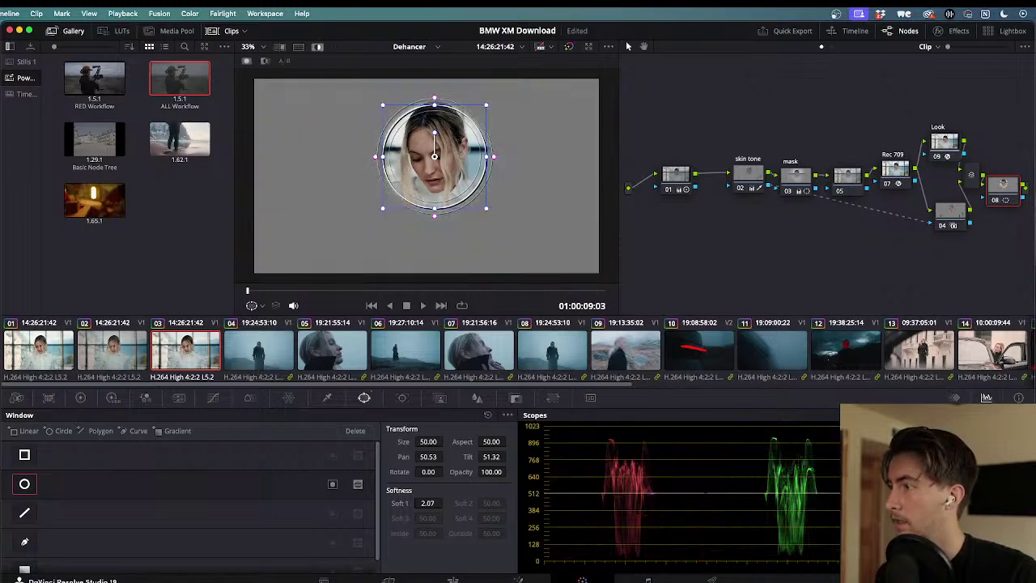
click(955, 455)
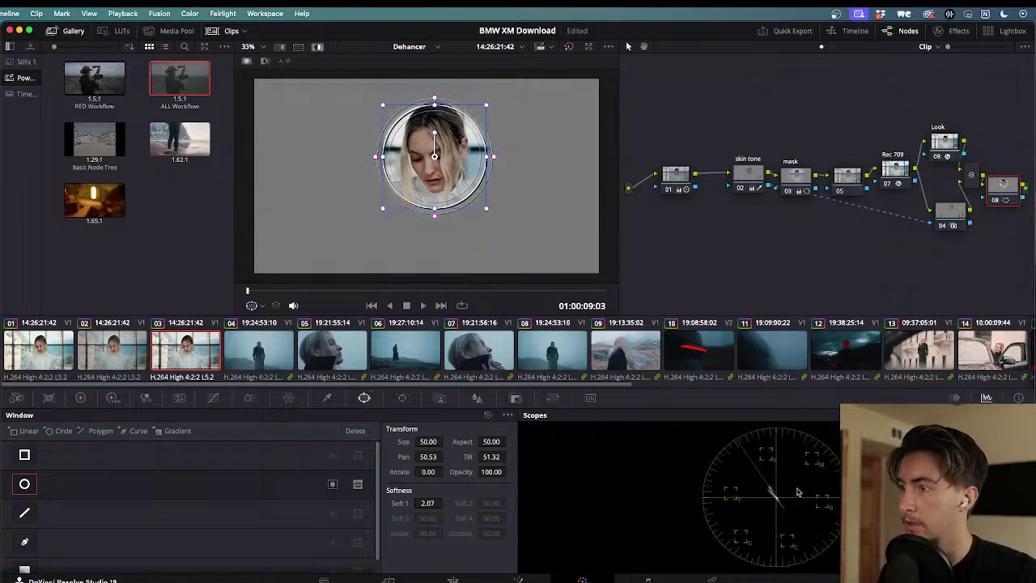
mouse_move(435, 156)
mouse_down()
mouse_move(440, 164)
mouse_move(430, 152)
mouse_up()
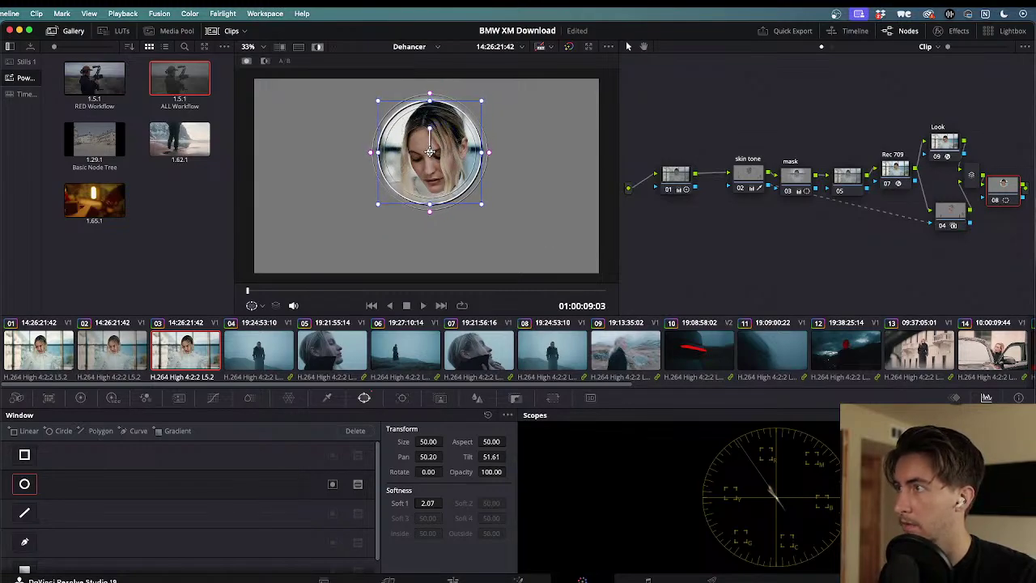
- Isolate the face again in highlight view with the circle window at about pan 50.50, tilt 51.73, then delete the window's node
click(743, 176)
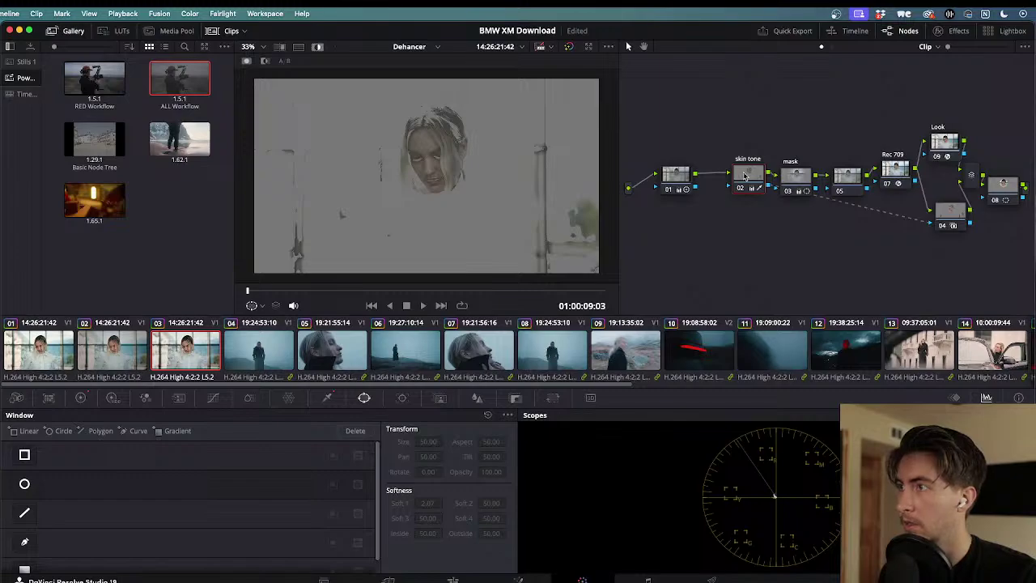
click(318, 47)
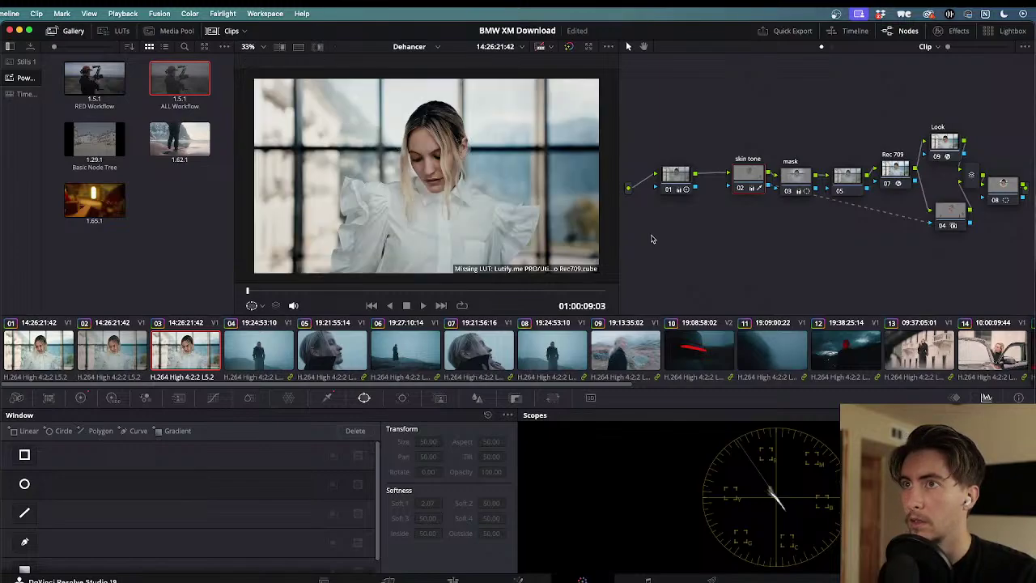
click(1001, 186)
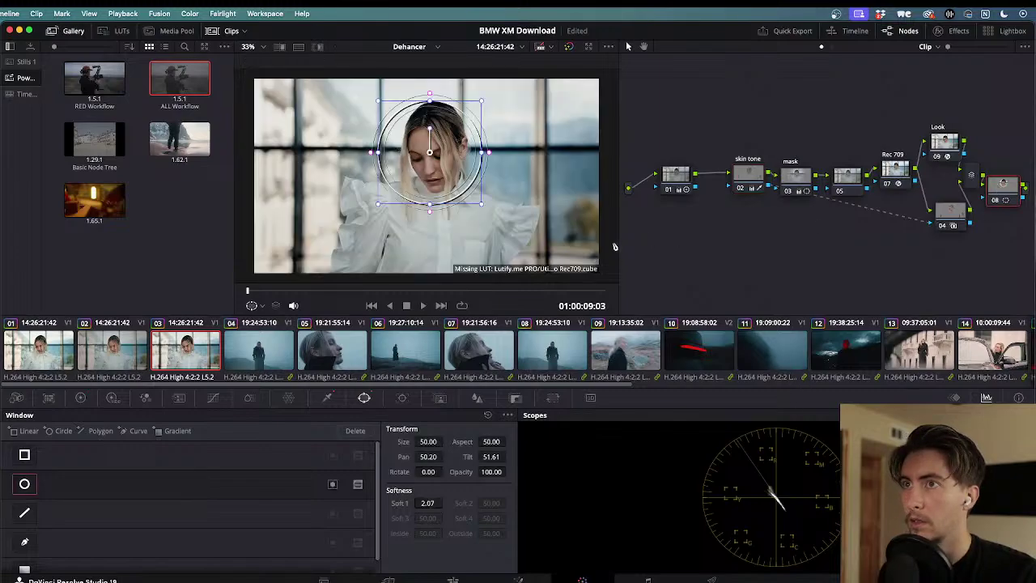
click(317, 46)
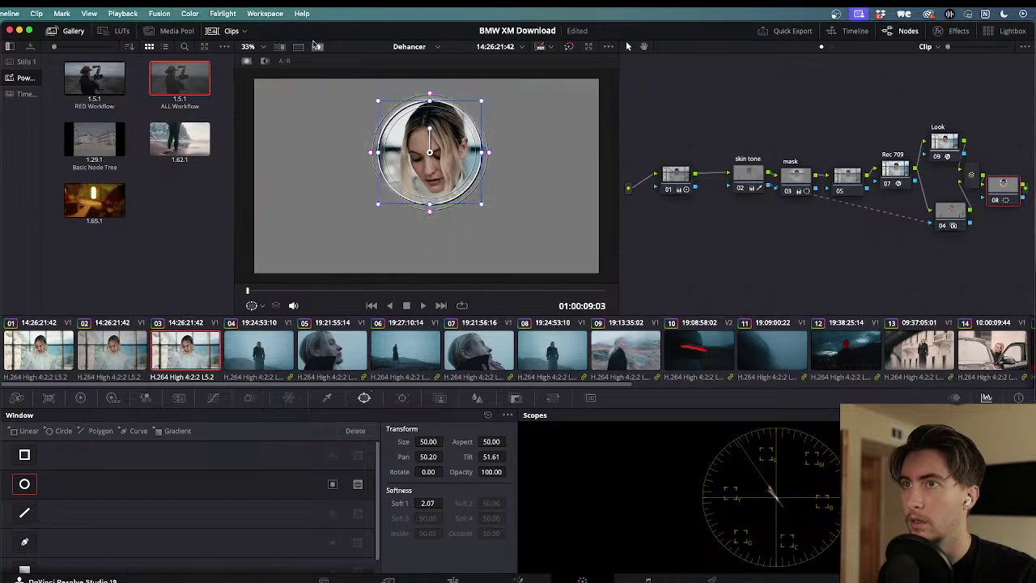
mouse_move(430, 152)
mouse_down()
mouse_move(314, 203)
mouse_move(358, 176)
mouse_move(543, 229)
mouse_move(550, 132)
mouse_move(509, 118)
mouse_move(378, 129)
mouse_move(342, 183)
mouse_move(470, 230)
mouse_move(490, 144)
mouse_move(432, 144)
mouse_move(428, 162)
mouse_move(434, 150)
mouse_up()
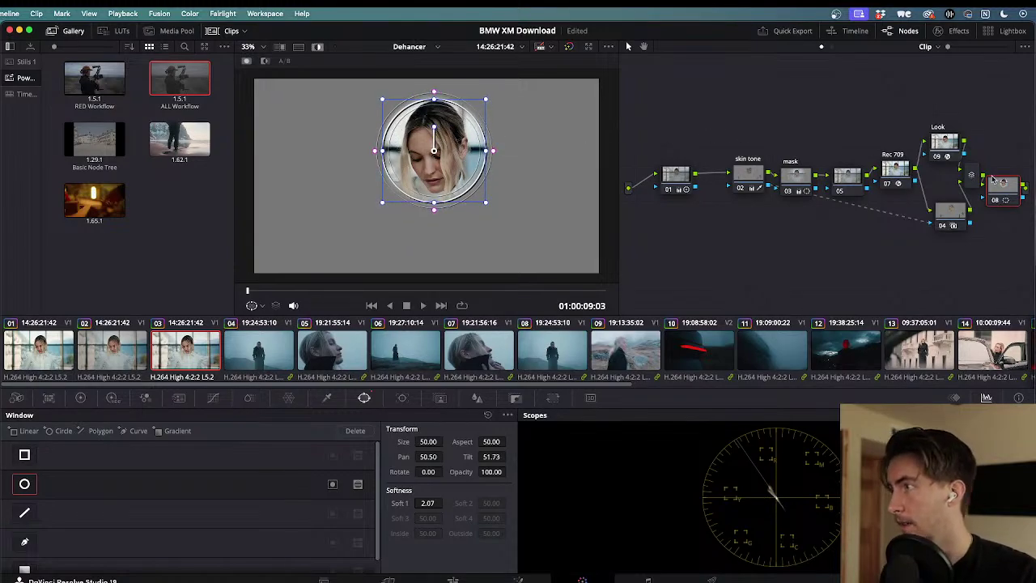
key(Delete)
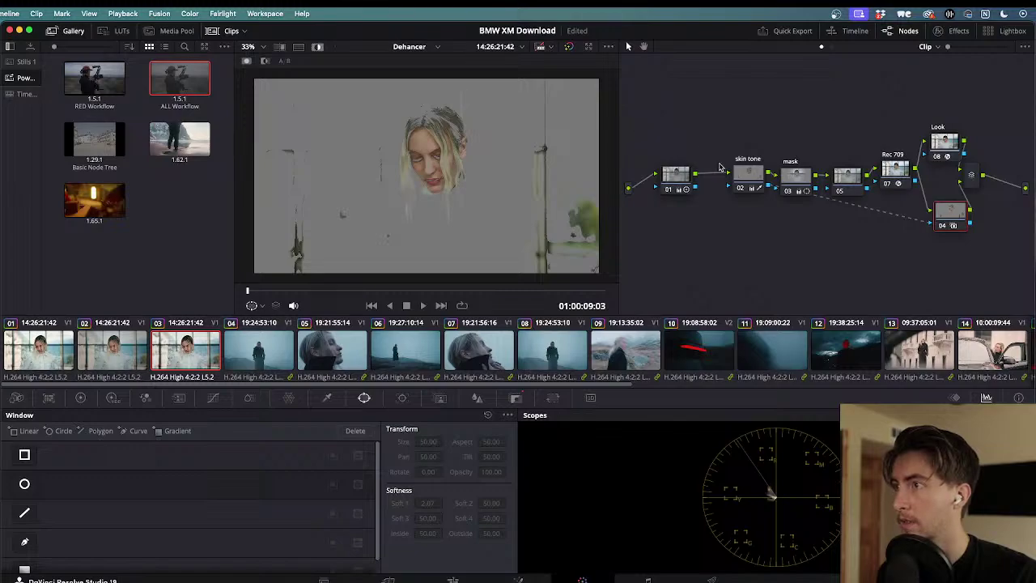
- Tighten the skin tone node's HSL key to a hue width of 7.7 and a luminance low of 54.6
click(746, 177)
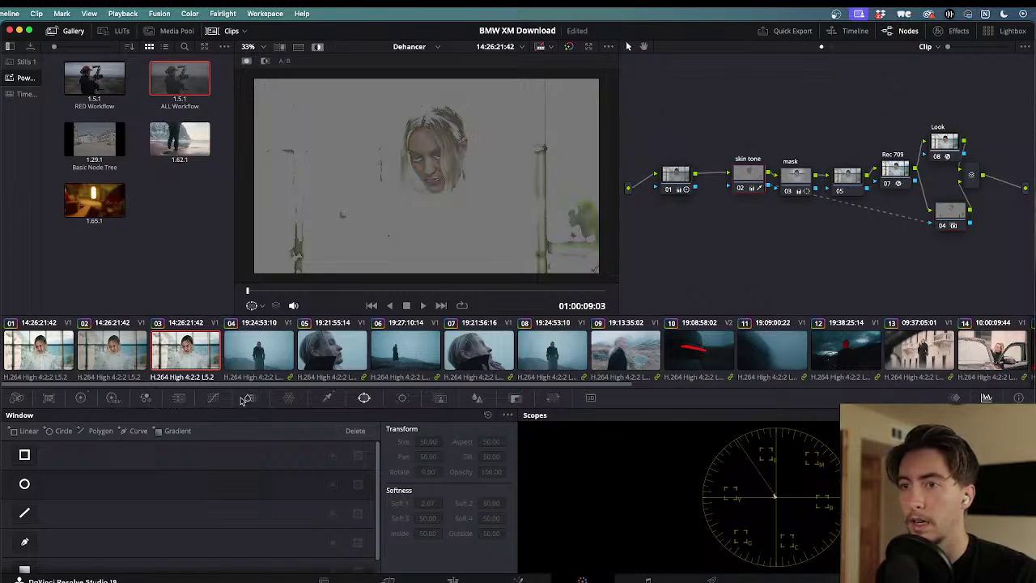
click(327, 398)
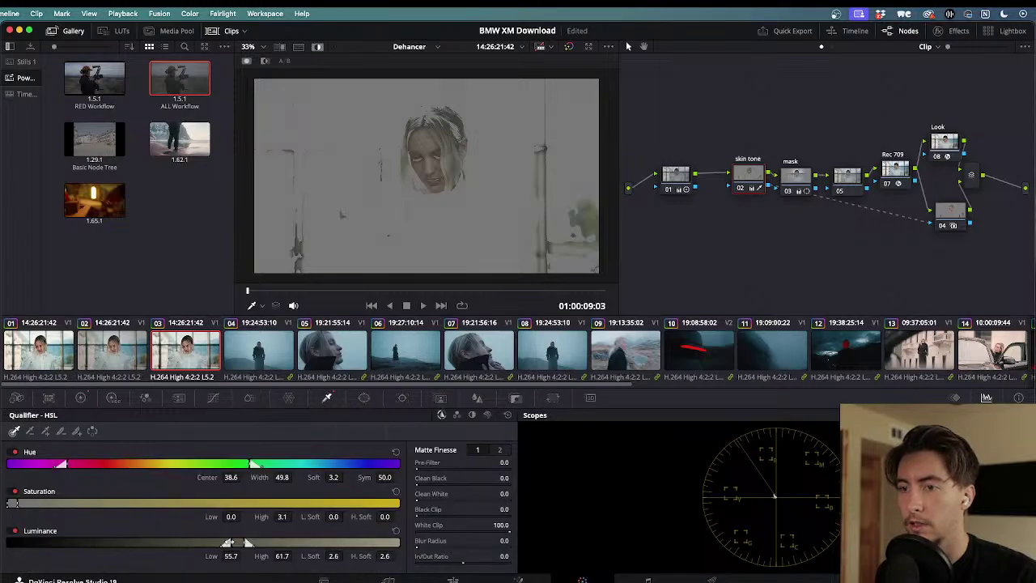
mouse_move(229, 542)
mouse_down()
mouse_move(208, 542)
mouse_move(227, 542)
mouse_up()
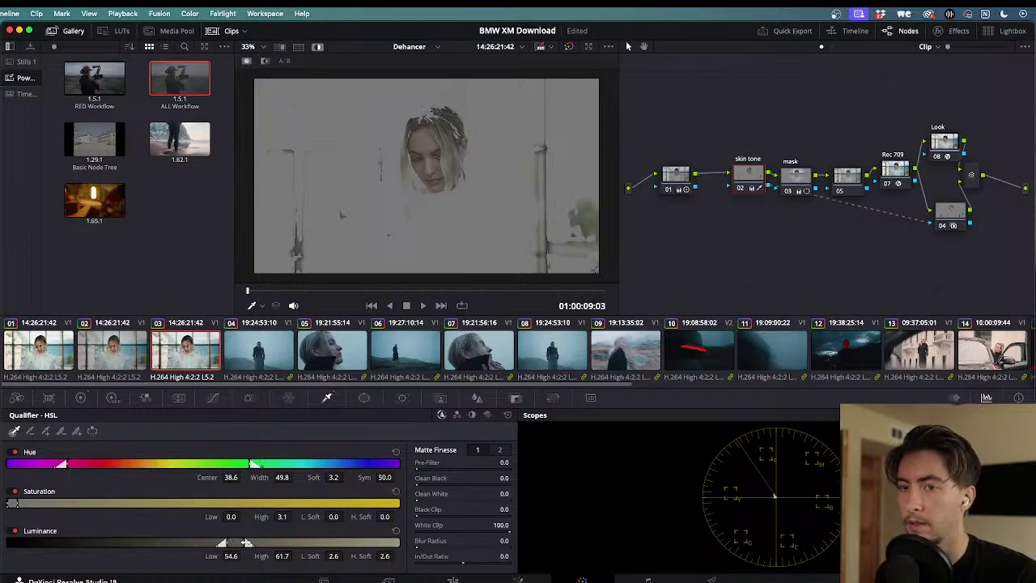
drag(64, 464, 142, 464)
- Refine the skin tone matte with blur radius 43.4, black clip 22.8 and clean black 27.5
drag(501, 541, 519, 541)
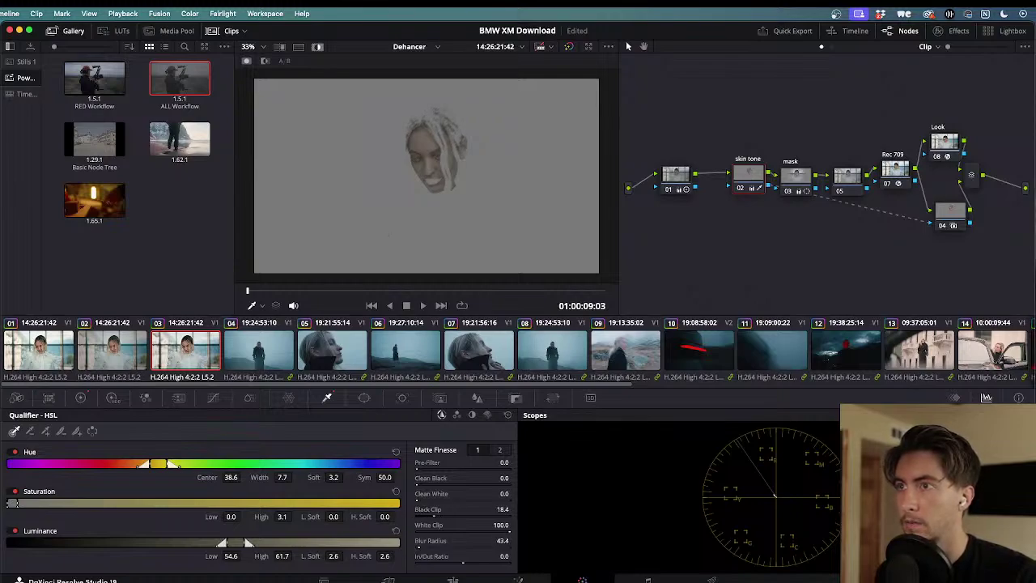
drag(501, 510, 518, 509)
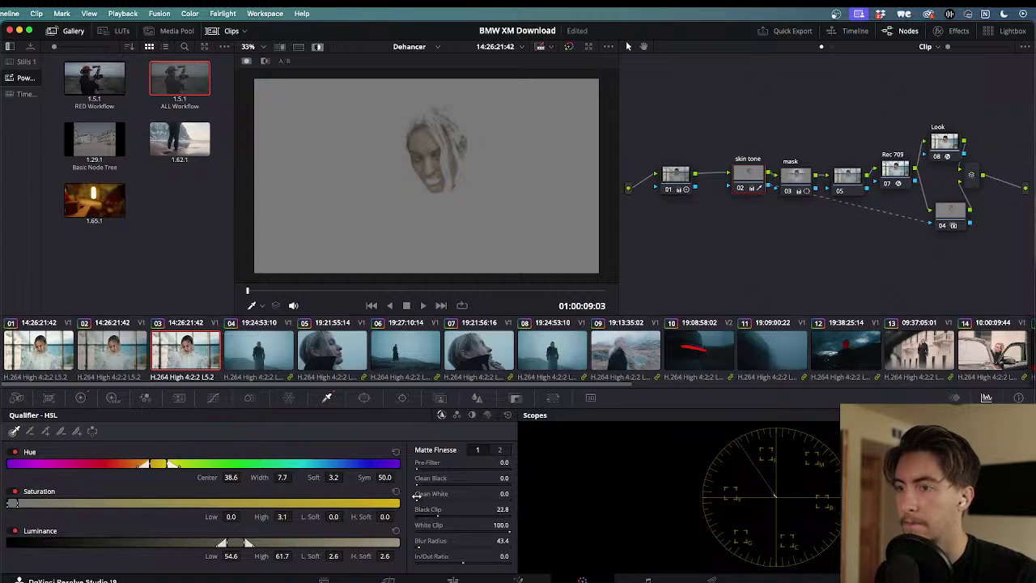
drag(502, 494, 478, 494)
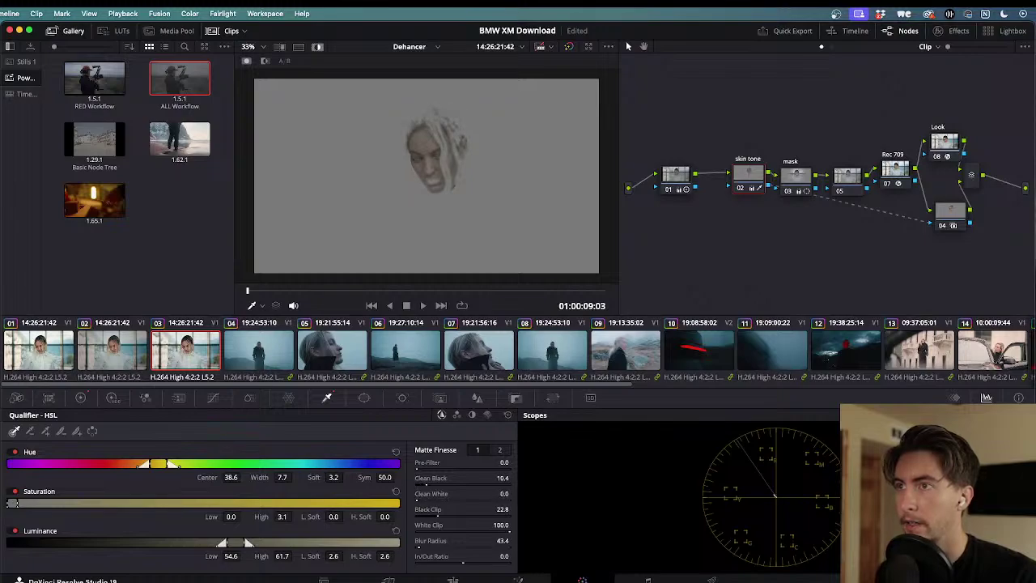
drag(502, 478, 507, 478)
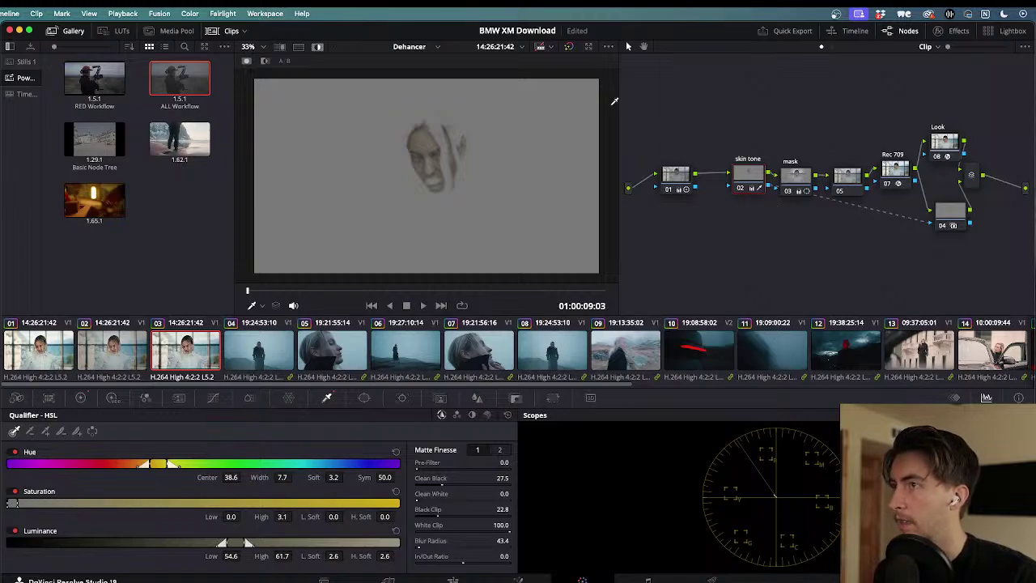
- Return to the normal image and switch the skin tone node off and on repeatedly to judge the refined key
key(shift+h)
drag(740, 188, 728, 188)
key(super+d)
key(super+d)
key(super+d)
key(super+d)
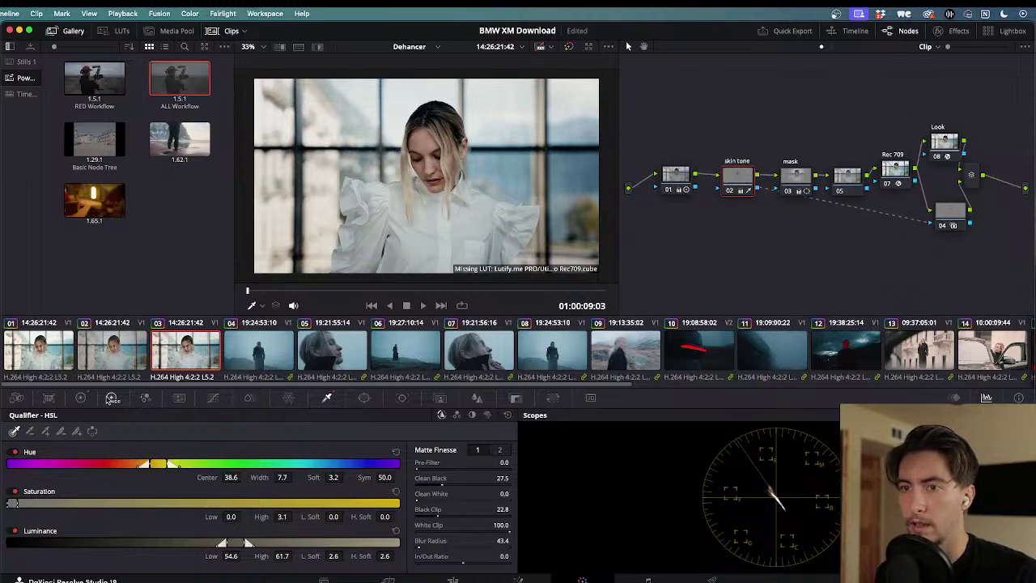
- Warm the skin tone node's midtones with the log wheels to red 0.03, green -0.01 and blue -0.03
click(84, 398)
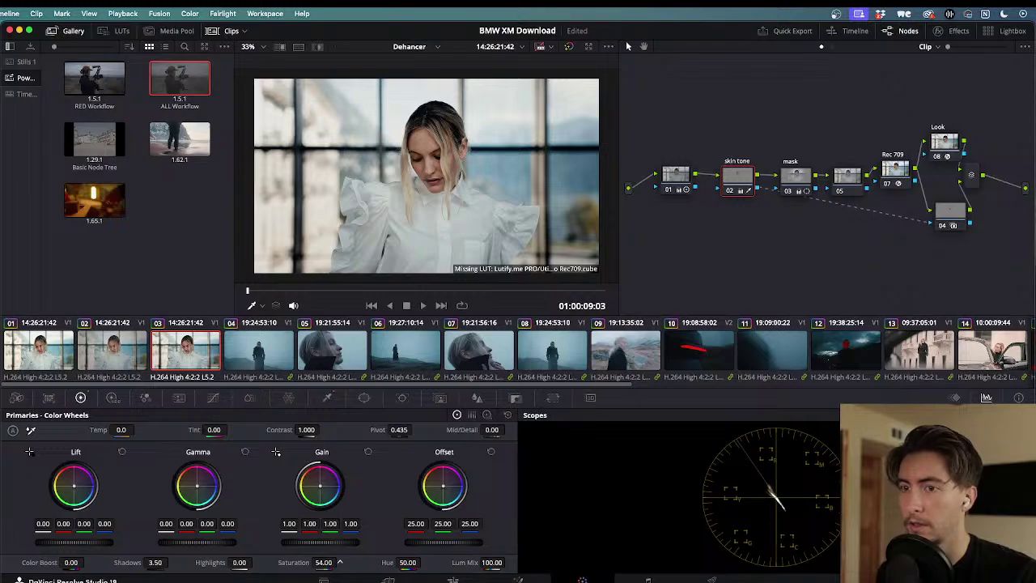
click(486, 415)
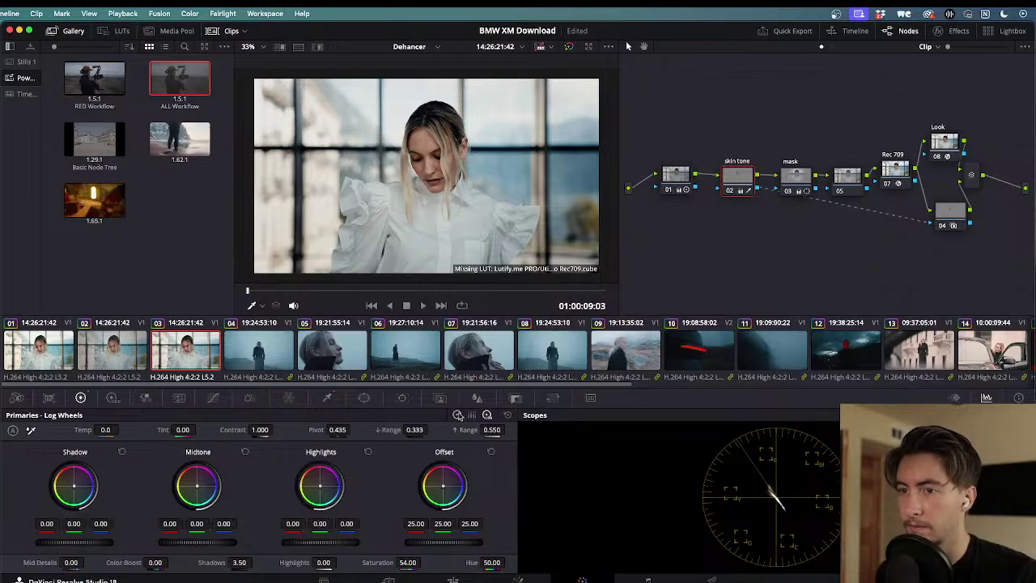
drag(197, 486, 187, 487)
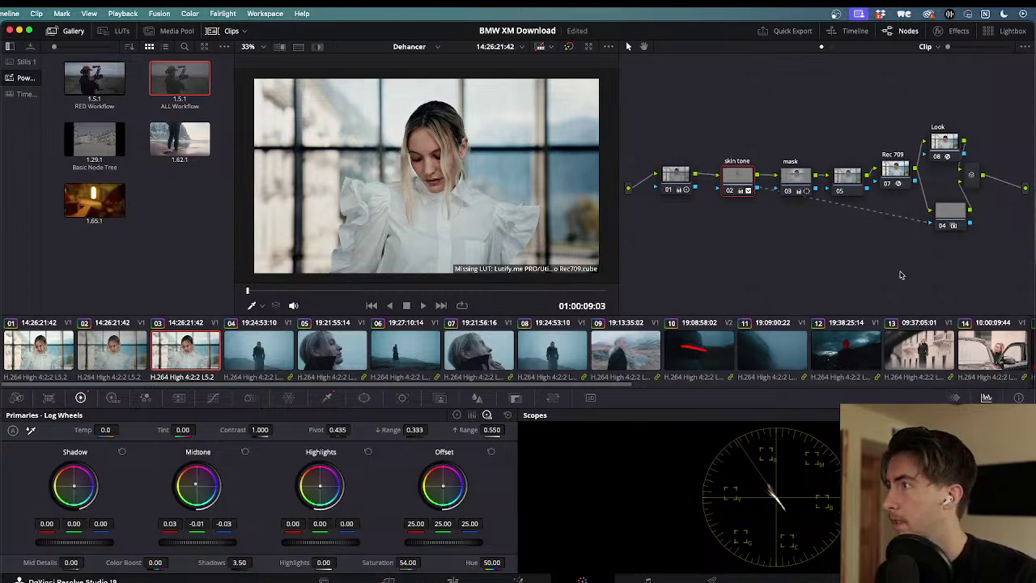
- Turn off the viewer's on-screen control, move to 01:00:12:00 and add a serial node after the layer mixer
click(972, 182)
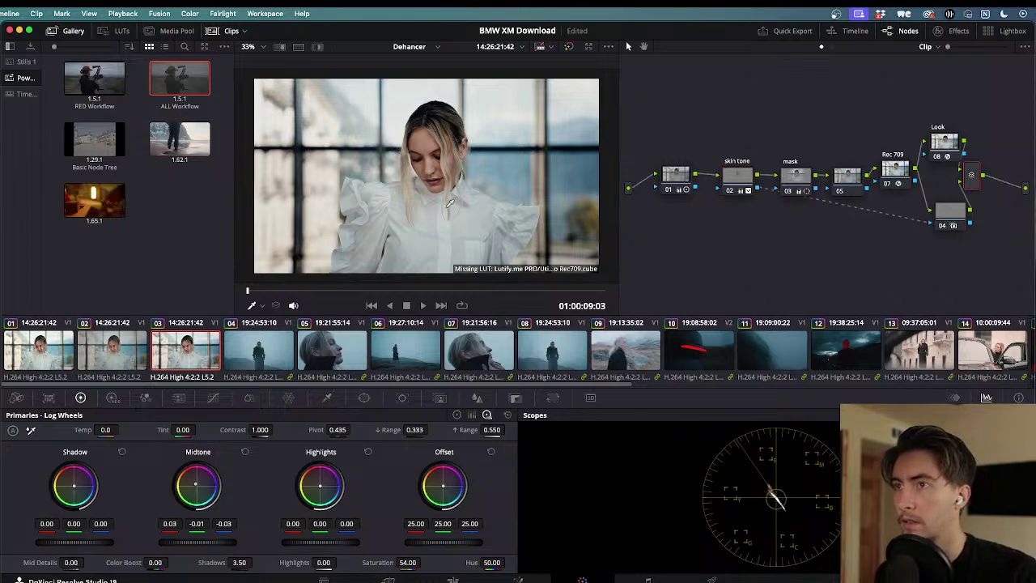
click(262, 306)
click(276, 303)
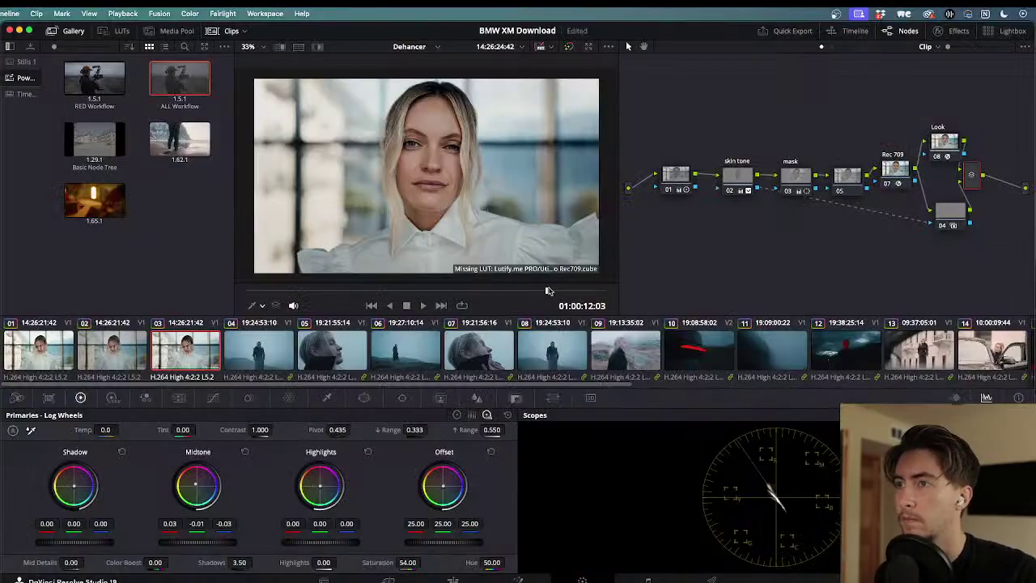
drag(548, 289, 534, 290)
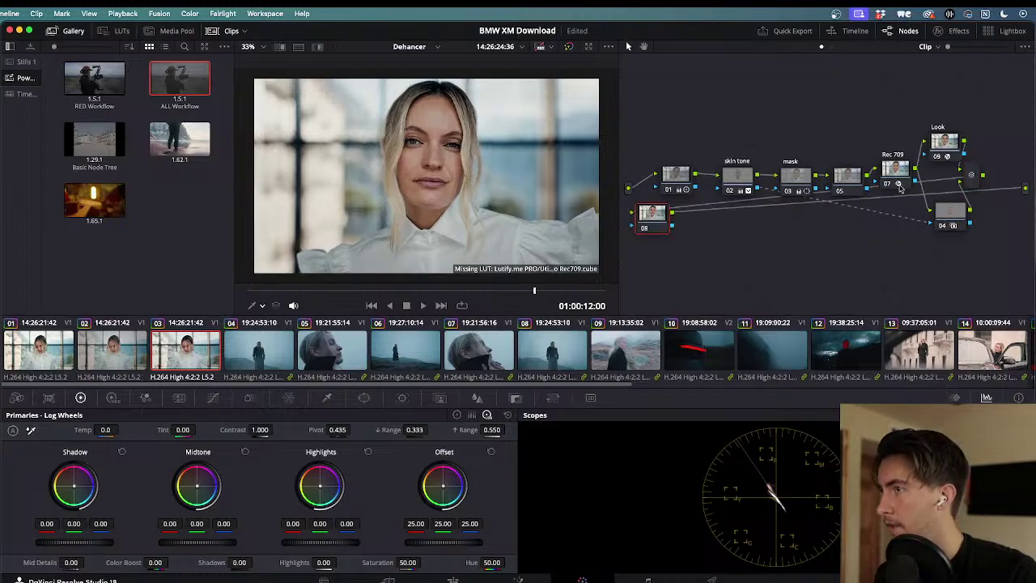
key(alt+s)
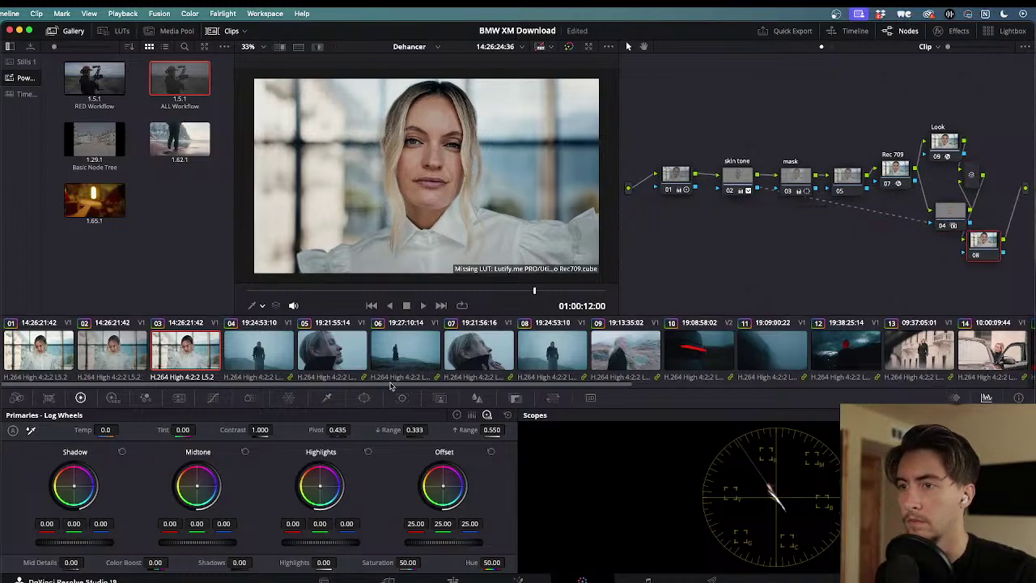
- Place a circle window over the woman's face at about pan 50.75, tilt 51.65 and isolate it in highlight view
click(364, 397)
click(25, 485)
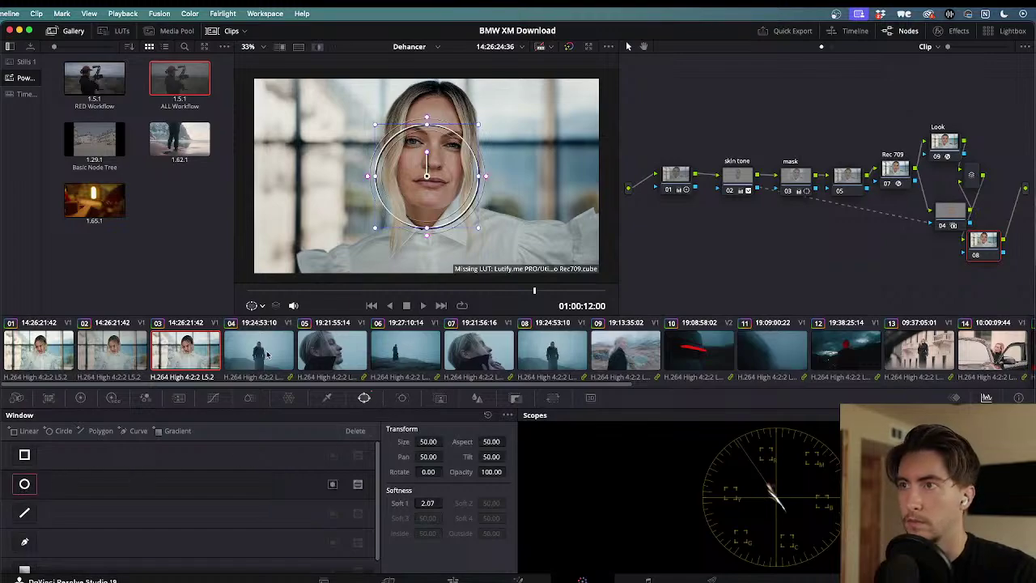
drag(437, 177, 437, 151)
click(317, 46)
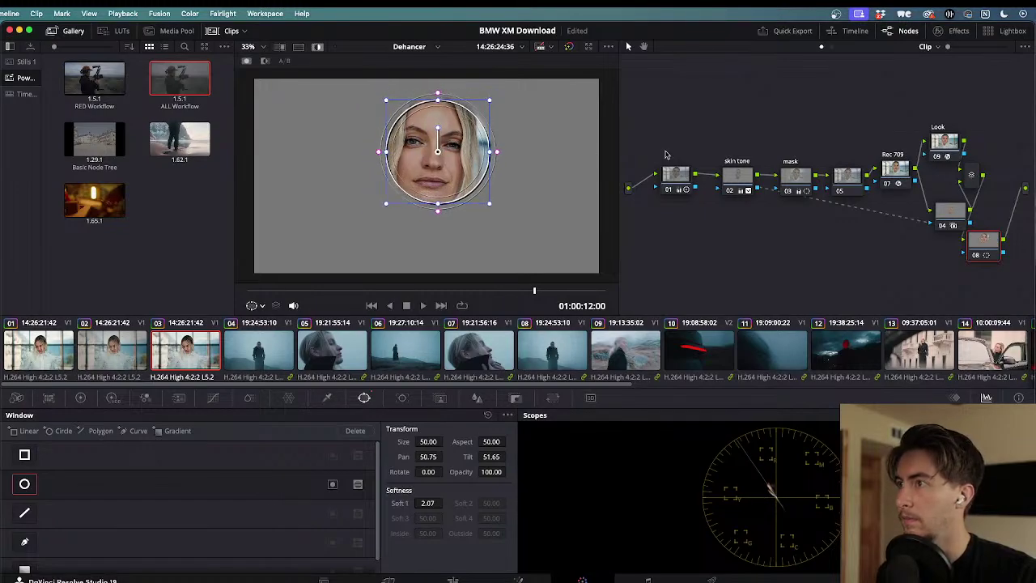
- Return to the full image and set the skin tone node's shadows to 0.50
click(737, 180)
click(318, 48)
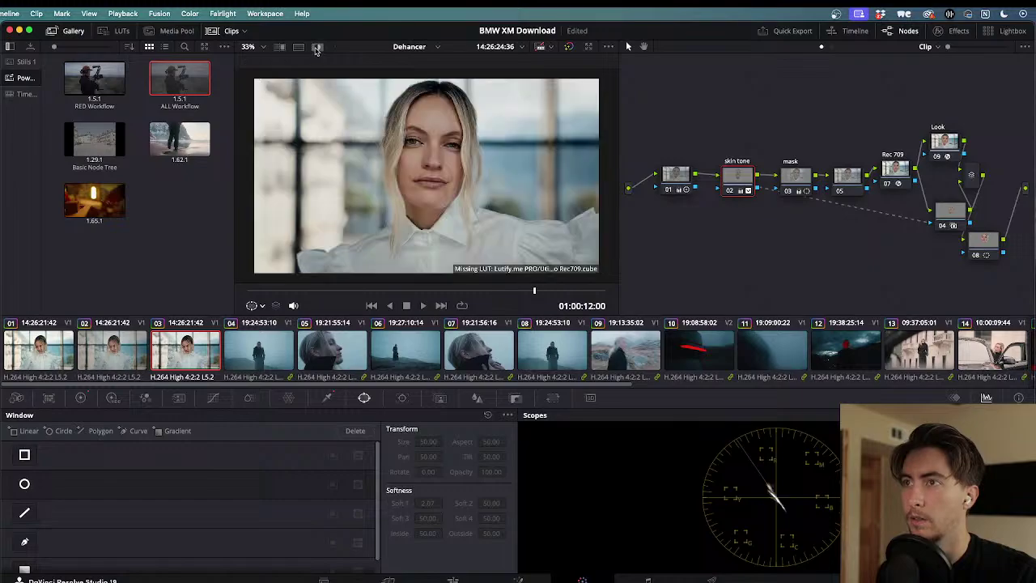
click(81, 399)
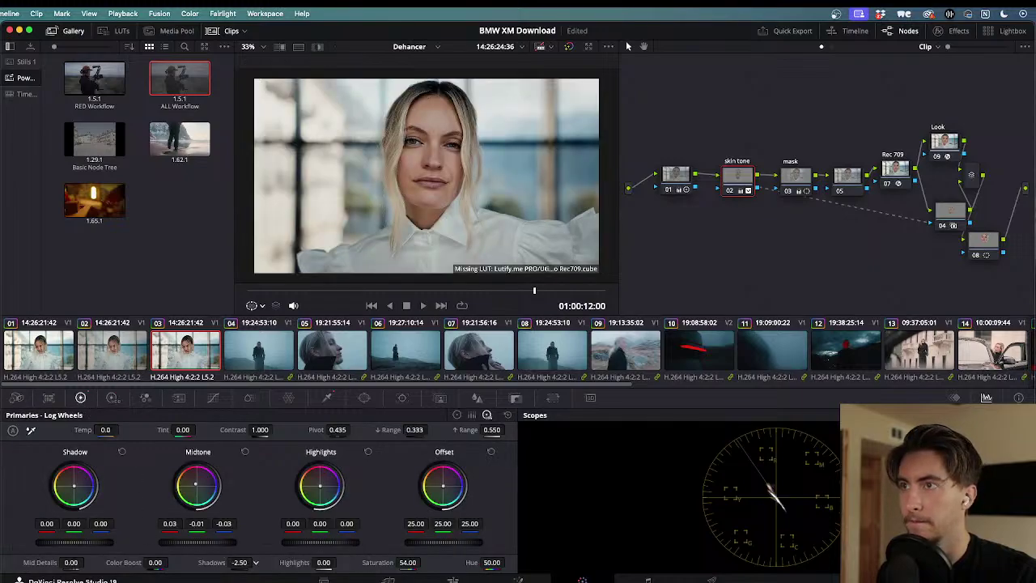
mouse_move(256, 562)
mouse_down()
mouse_move(243, 562)
mouse_move(255, 562)
mouse_up()
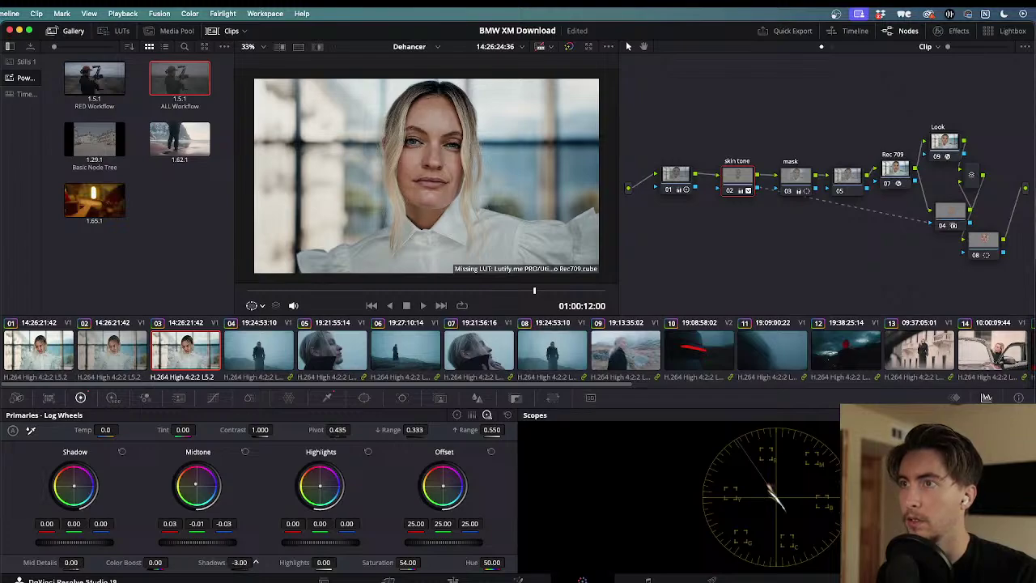
drag(255, 562, 255, 562)
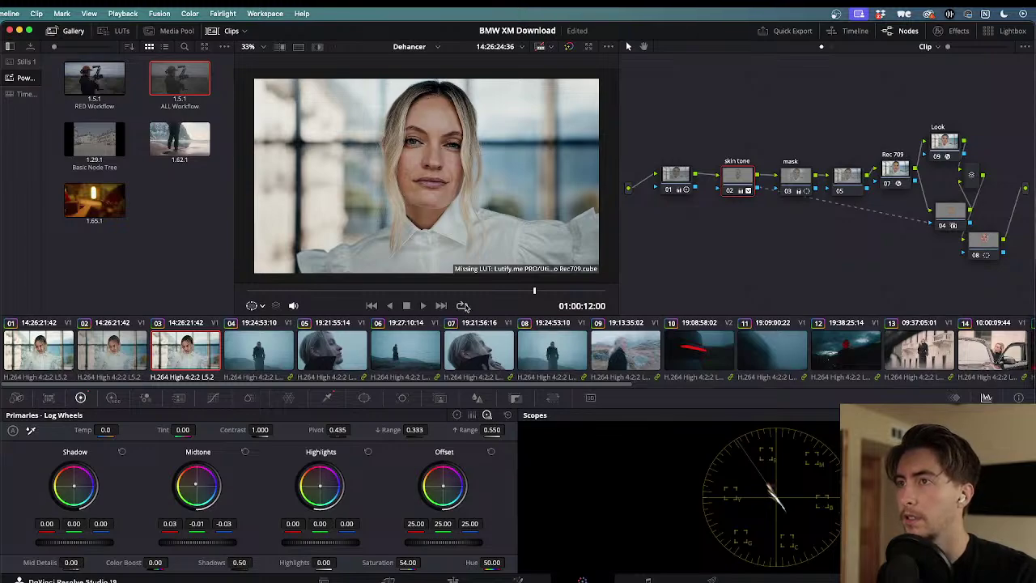
- Play the clip full screen to review the graded skin tones, then return to the grading view and stop around 01:00:10:17
key(super+f)
key(space)
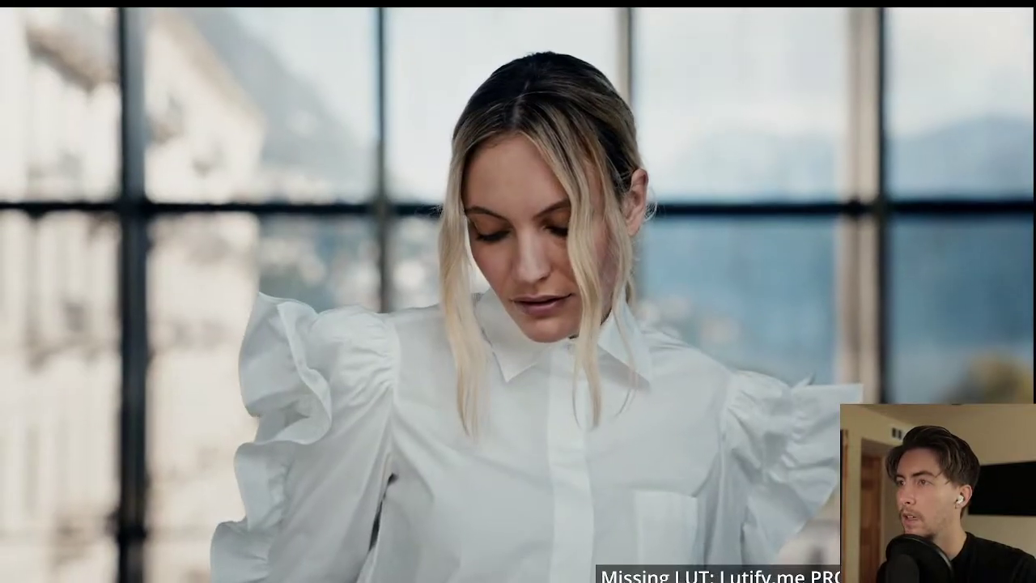
key(space)
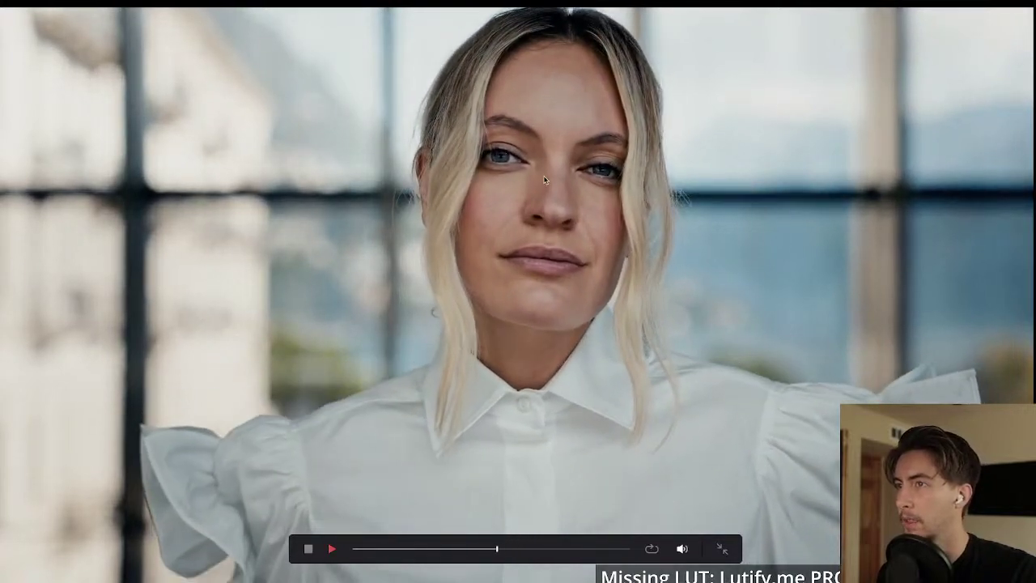
key(Escape)
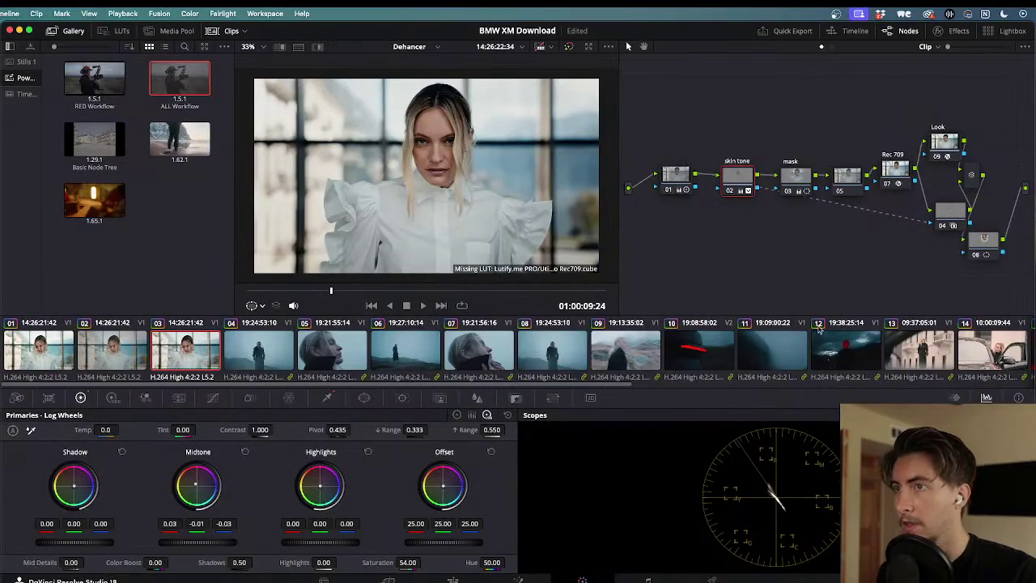
key(space)
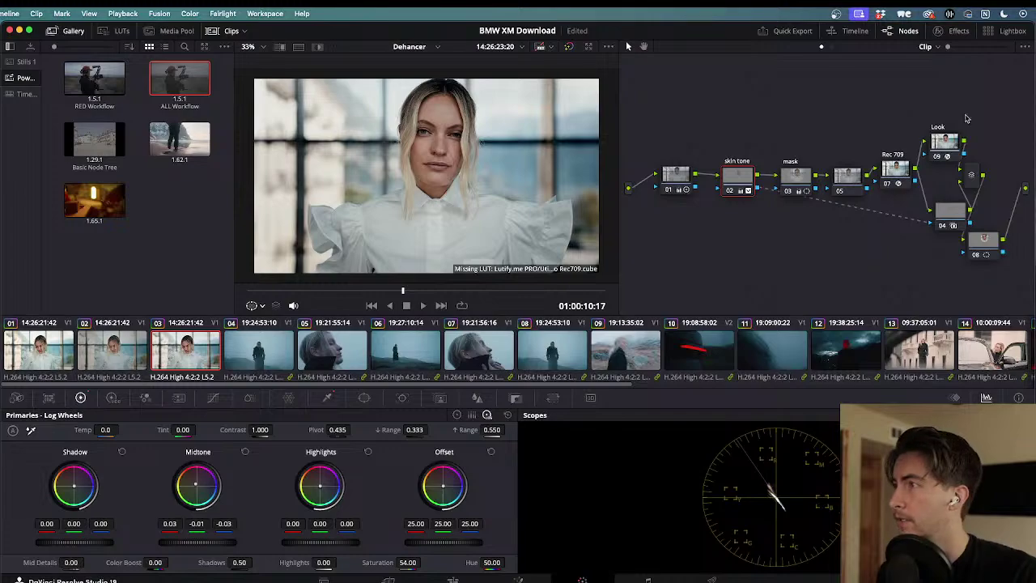
- Enable the vignette in the Look node's Dehancer effect with an exposure of -0.532, then return to the full node graph
click(940, 143)
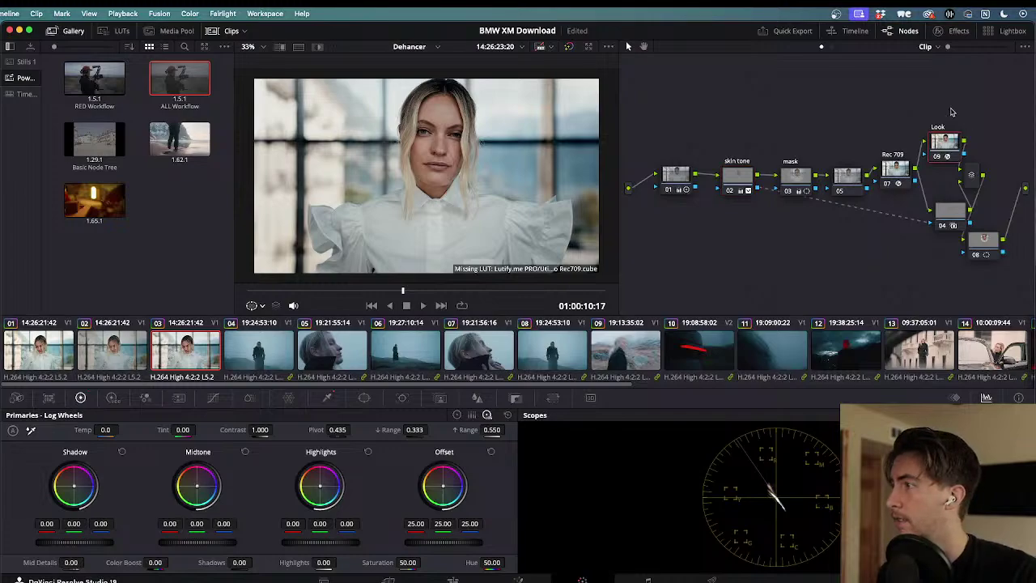
click(945, 32)
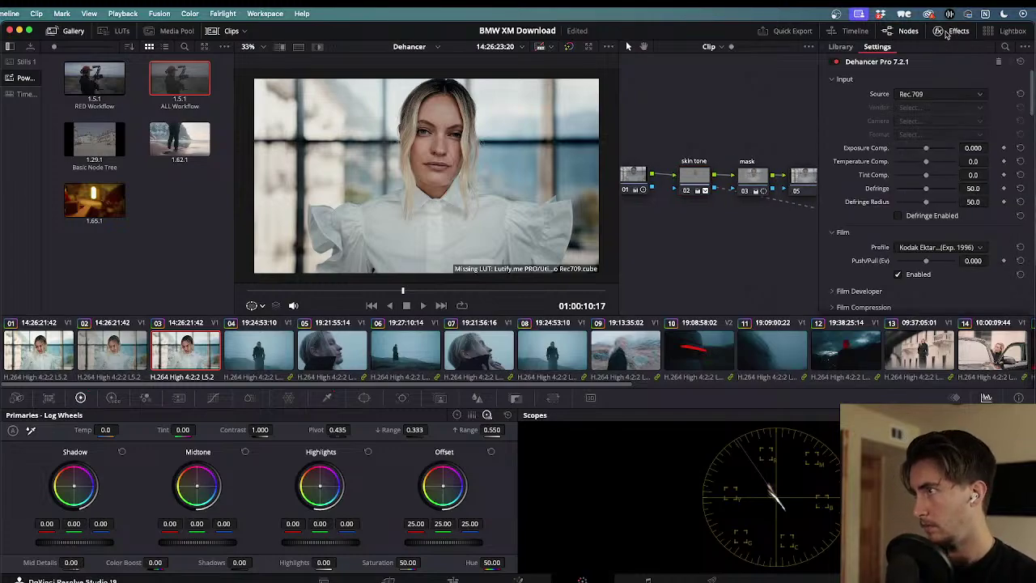
scroll(859, 240, down, 5)
scroll(858, 240, down, 5)
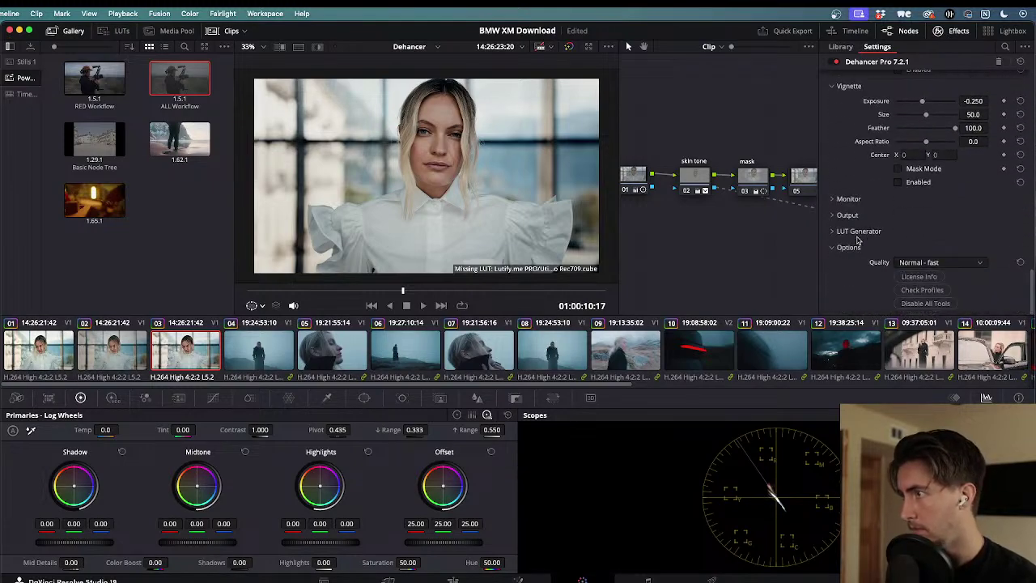
scroll(867, 243, up, 3)
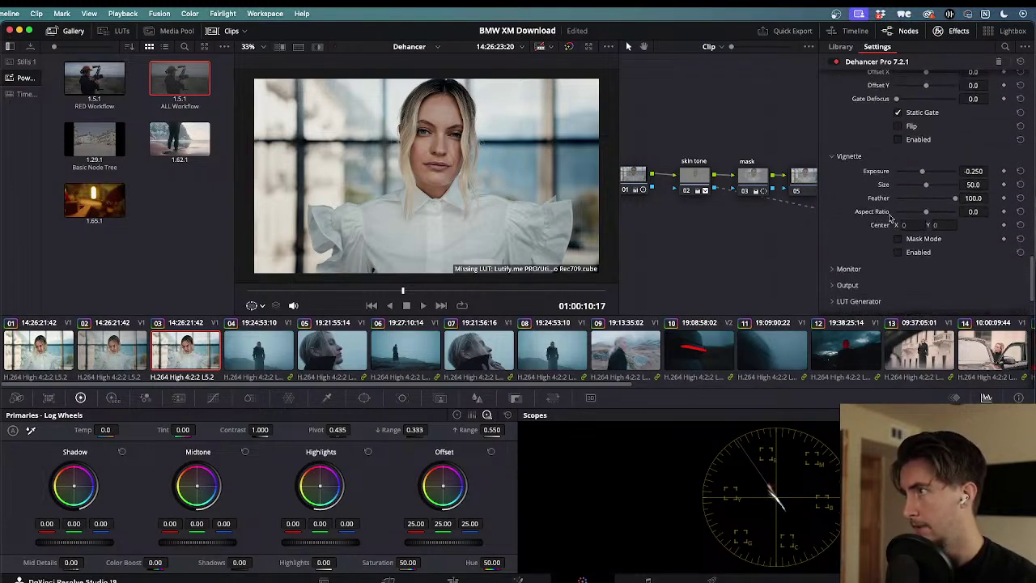
click(897, 252)
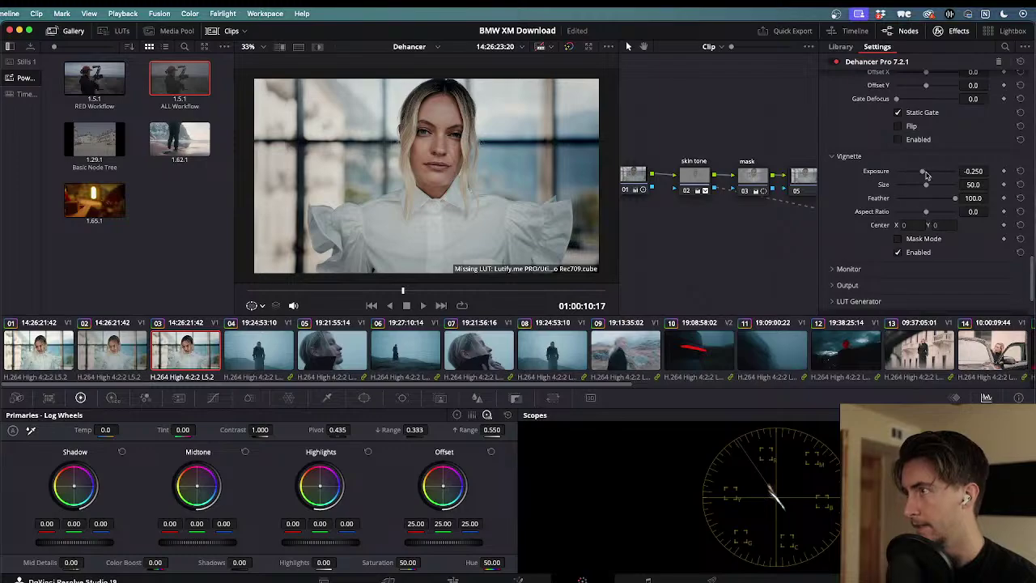
mouse_move(922, 170)
mouse_down()
mouse_move(895, 175)
mouse_move(936, 175)
mouse_move(918, 174)
mouse_up()
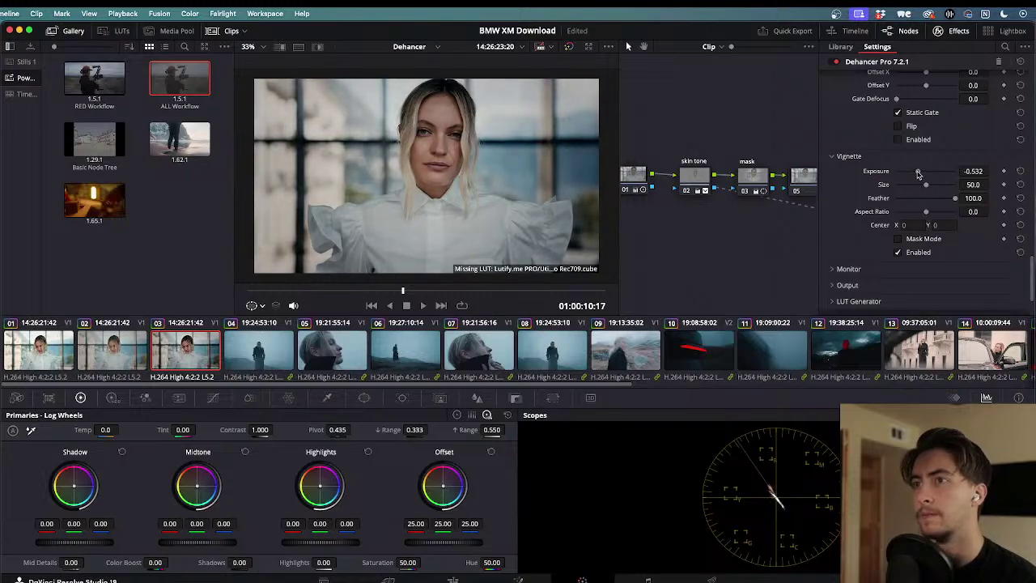
click(910, 31)
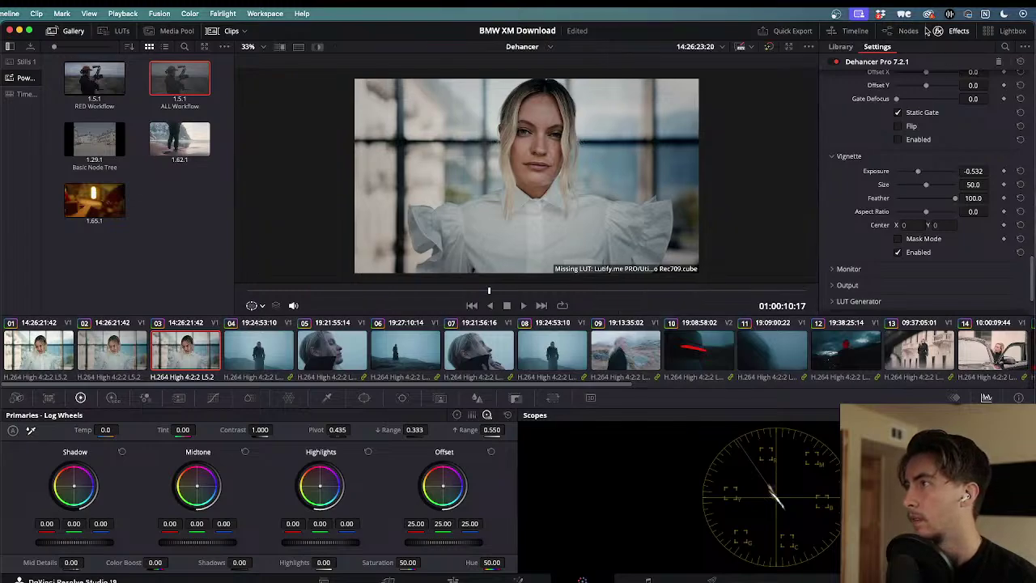
click(951, 30)
click(910, 30)
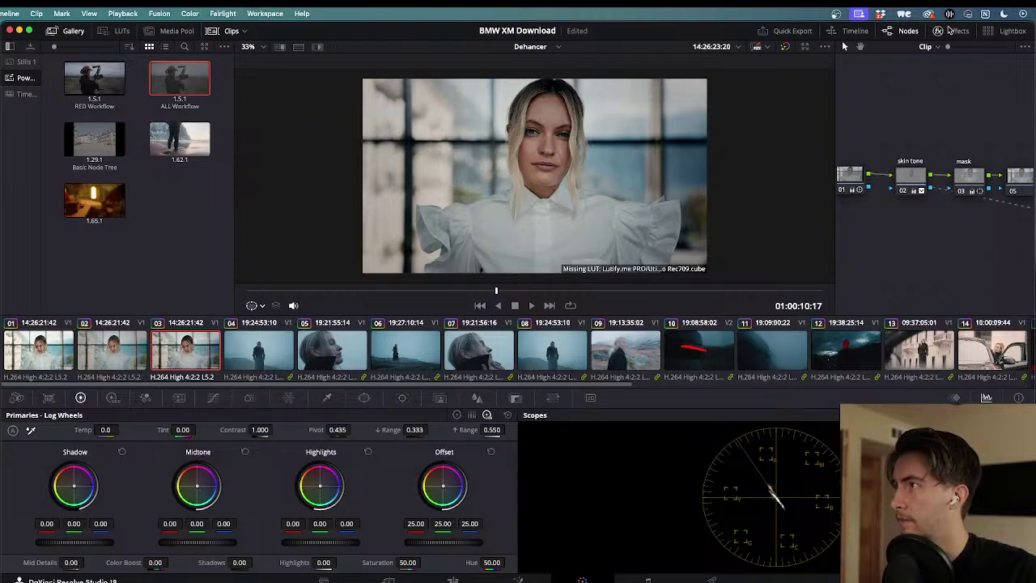
click(943, 31)
click(944, 31)
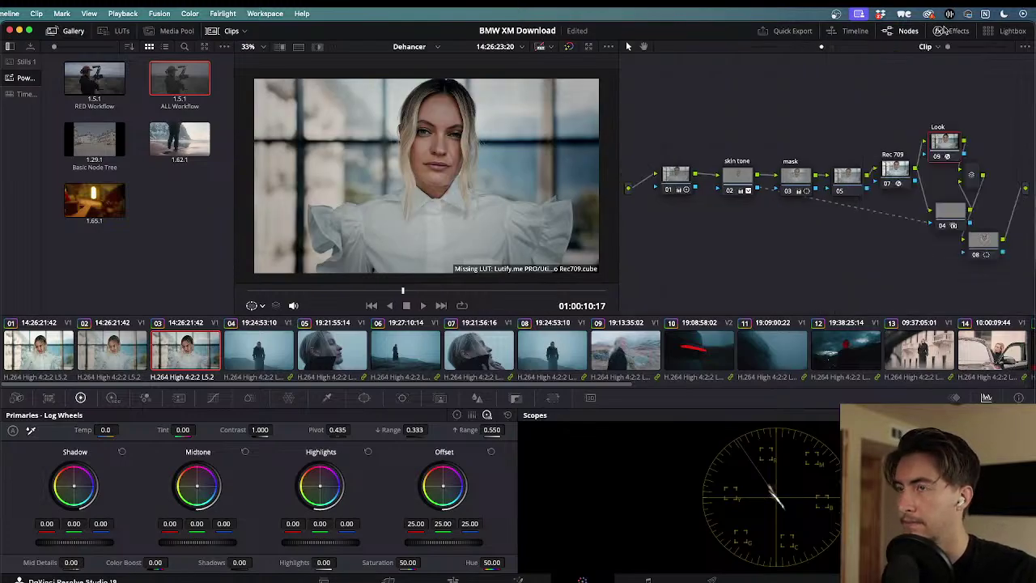
- Reposition the mask node's circle window to pan 50.28, tilt 50.81 and set the node's shadows to 37.50
click(677, 179)
click(802, 182)
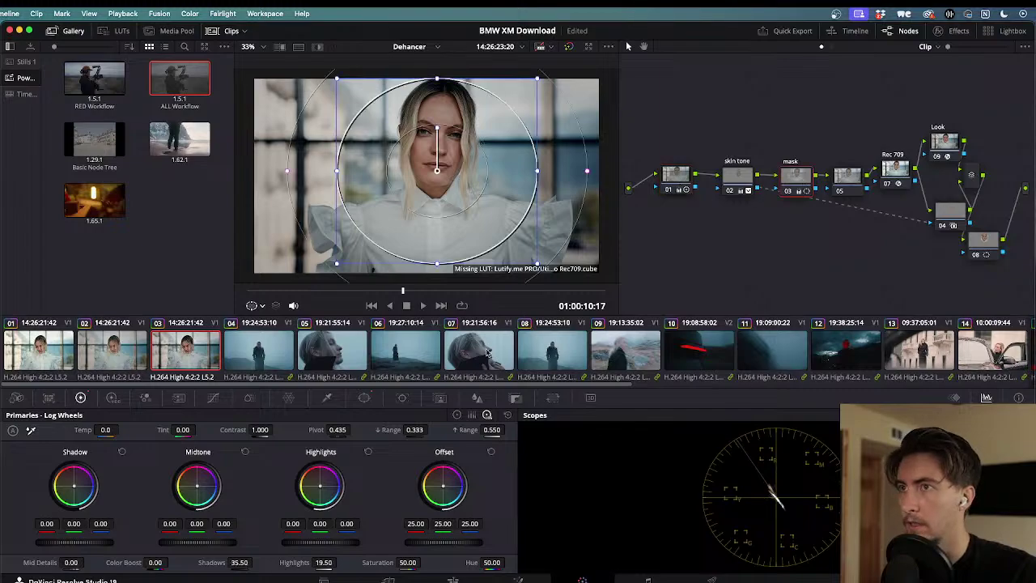
mouse_move(437, 170)
mouse_down()
mouse_move(416, 162)
mouse_move(431, 165)
mouse_up()
click(364, 398)
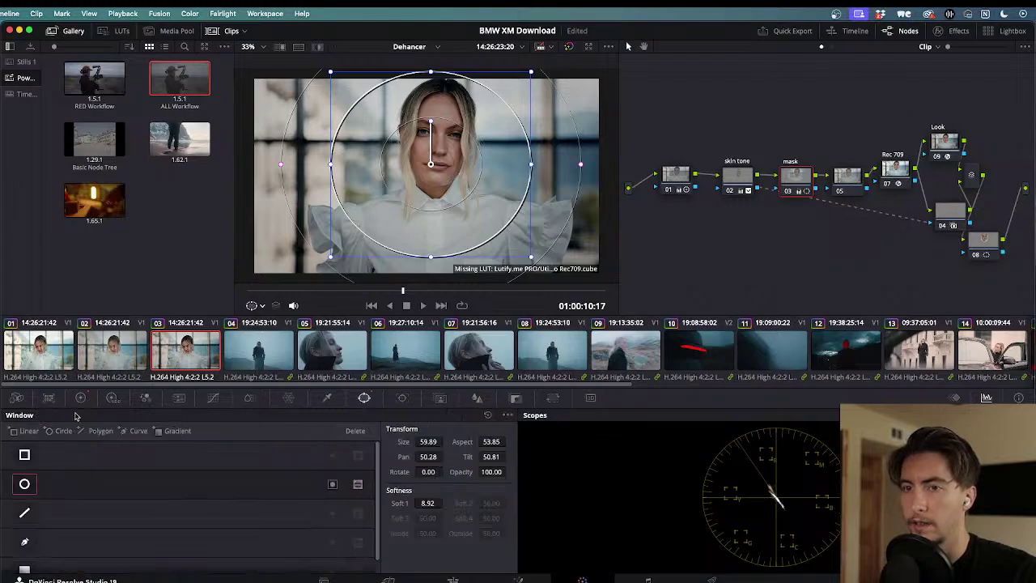
click(80, 398)
drag(239, 562, 246, 562)
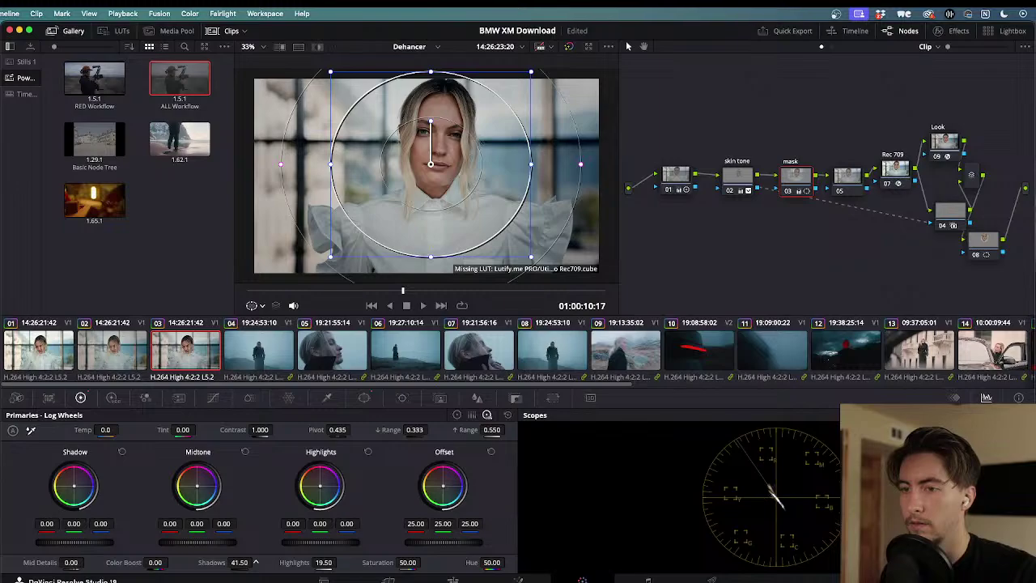
- Move the mask node below the main node chain, add a serial copy of its grade after it and invert the copy's circle window
drag(783, 187, 738, 283)
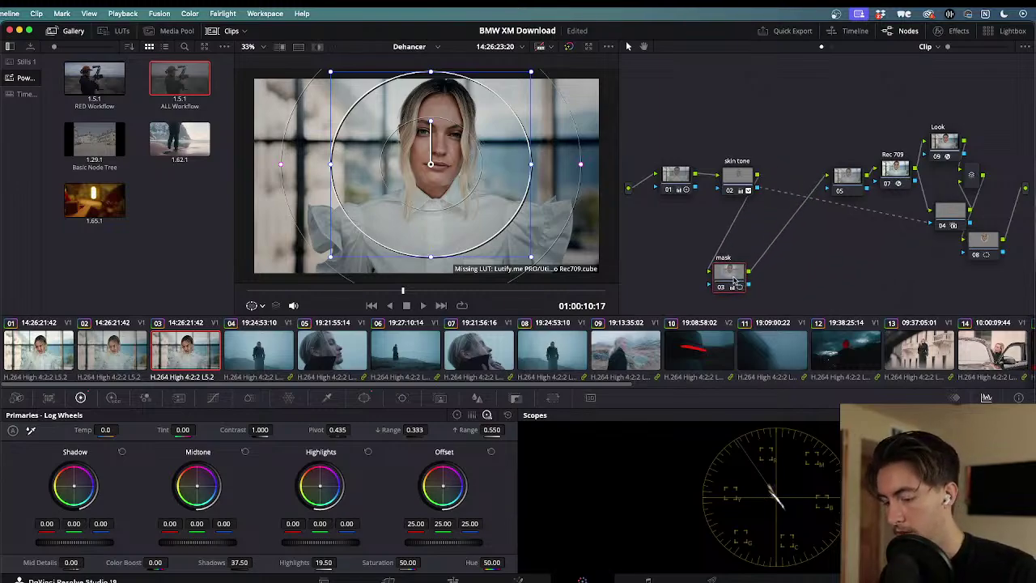
key(alt+s)
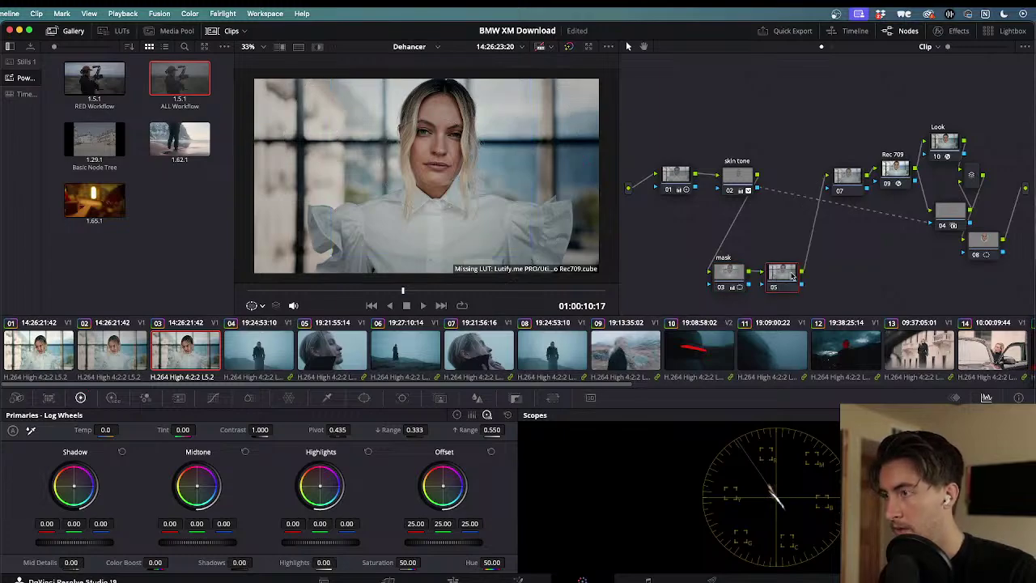
key(super+v)
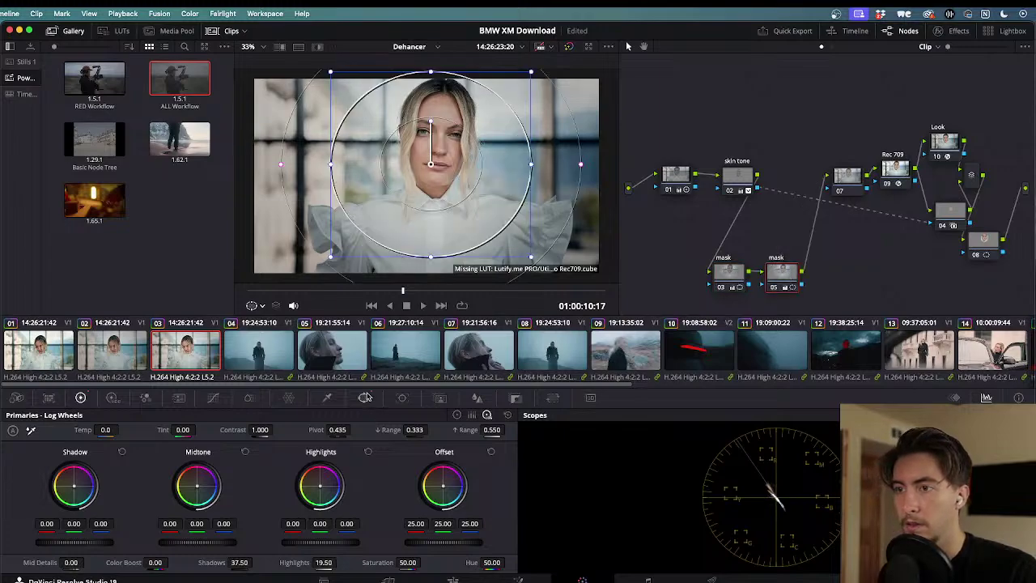
click(364, 399)
click(332, 484)
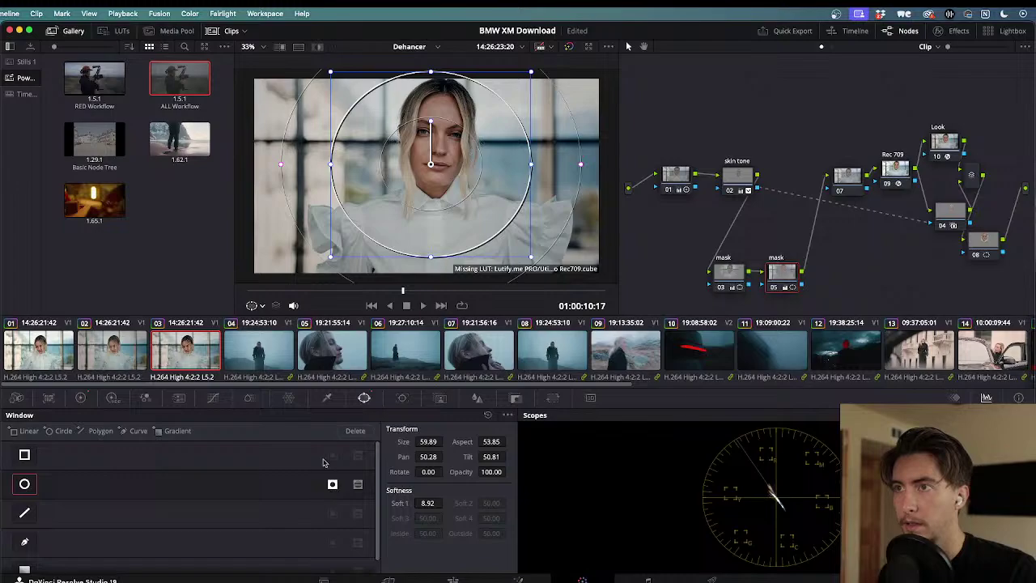
- Set the inverted mask node's shadows to -53.00, with a slightly narrower circle window and a softer edge
click(81, 397)
drag(248, 559, 193, 563)
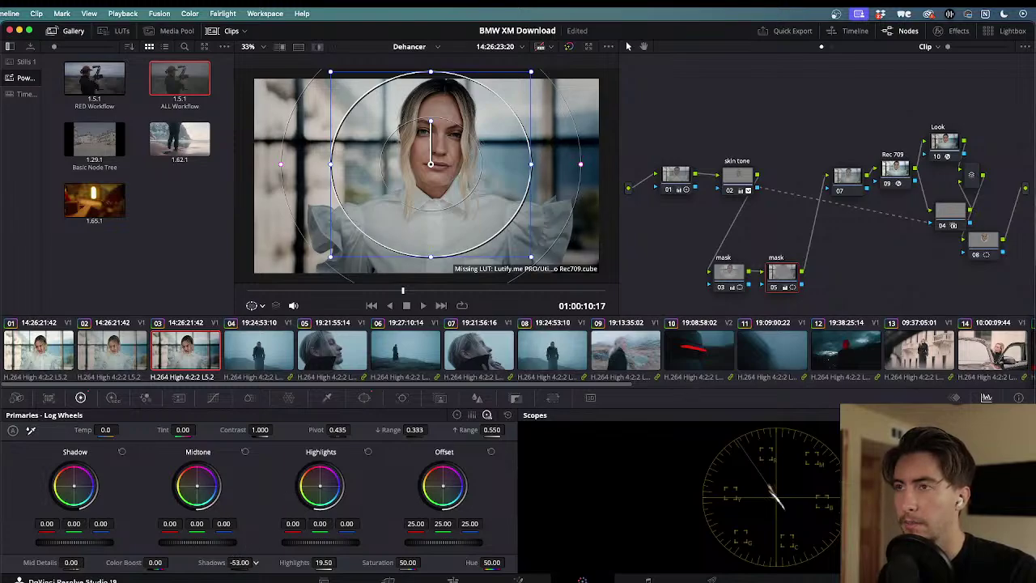
mouse_move(329, 168)
mouse_down()
mouse_move(375, 167)
mouse_move(343, 168)
mouse_up()
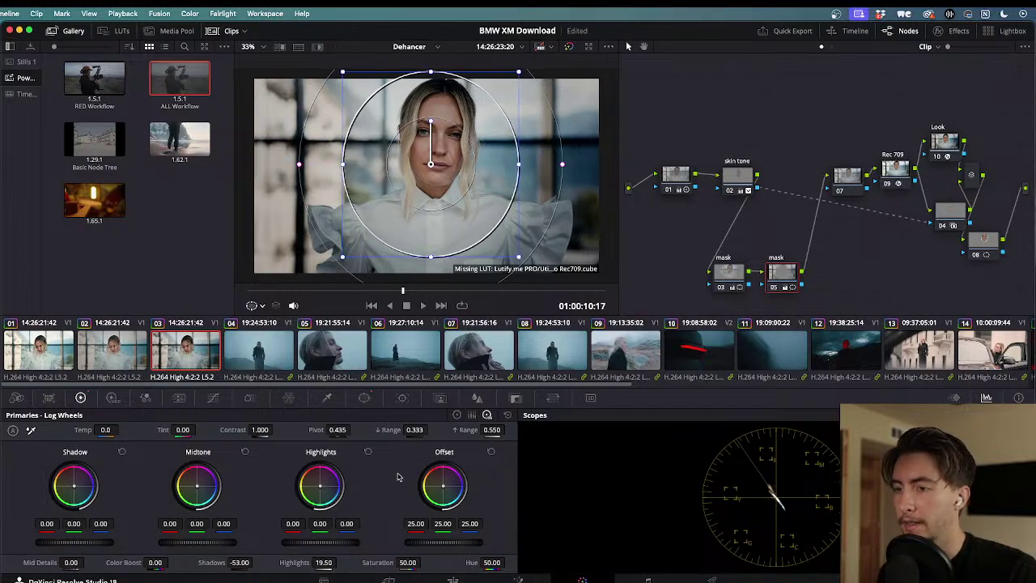
click(364, 398)
drag(421, 501, 445, 502)
- Play the clip in the viewer and full screen to review the vignette and masks, then return to the grading view
click(679, 173)
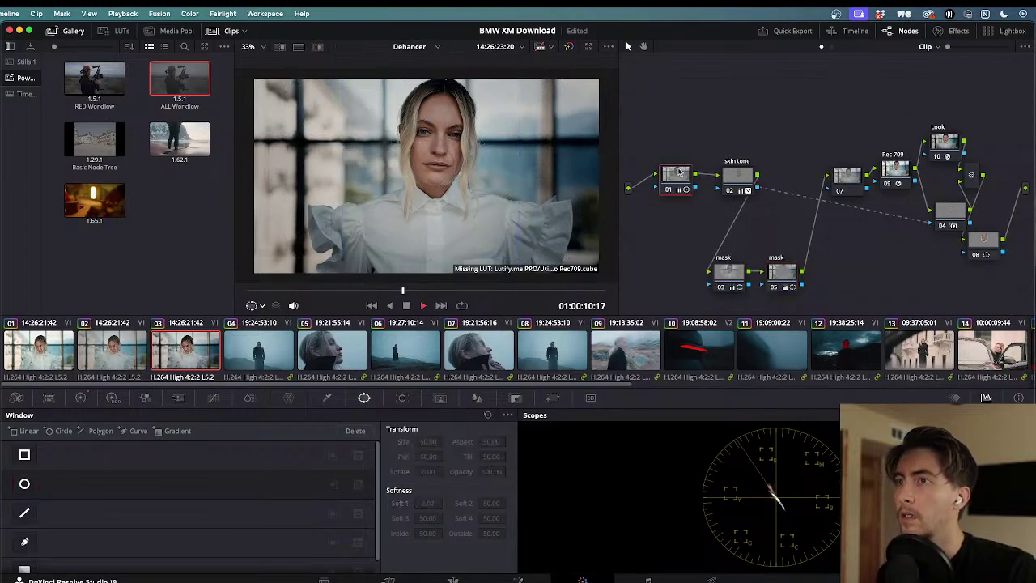
key(space)
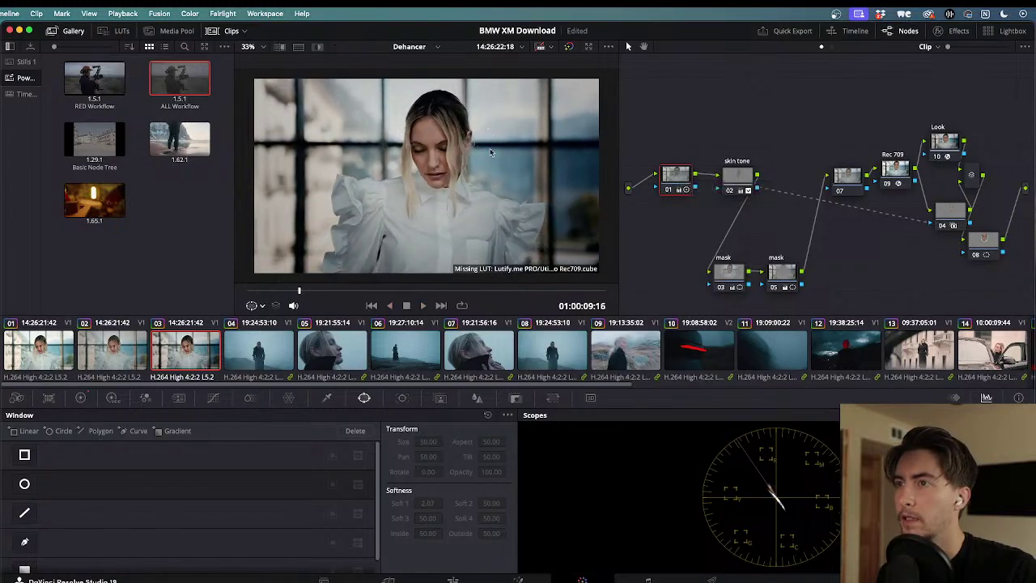
key(l)
key(j)
key(k)
key(super+f)
key(l)
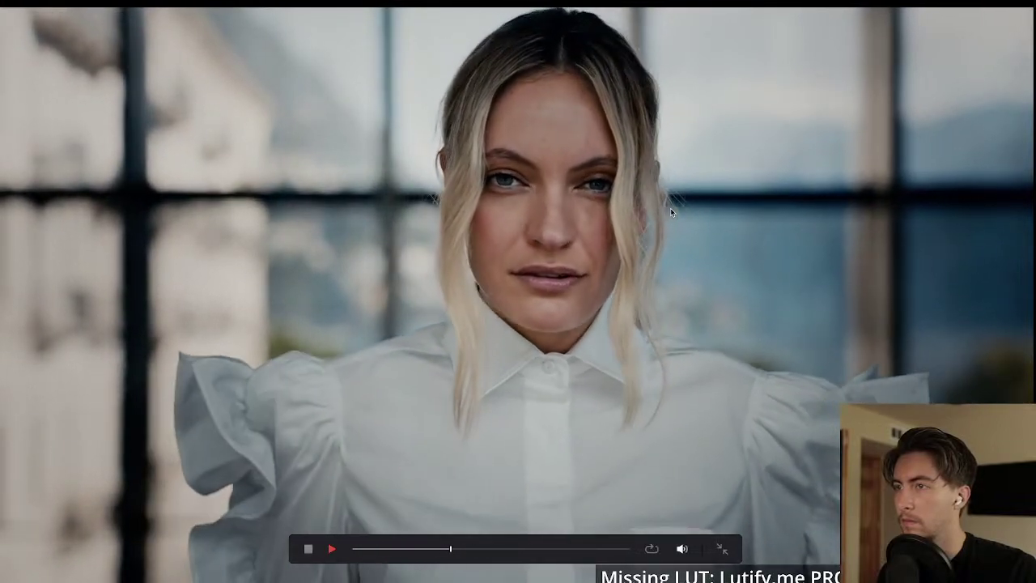
key(k)
key(super+f)
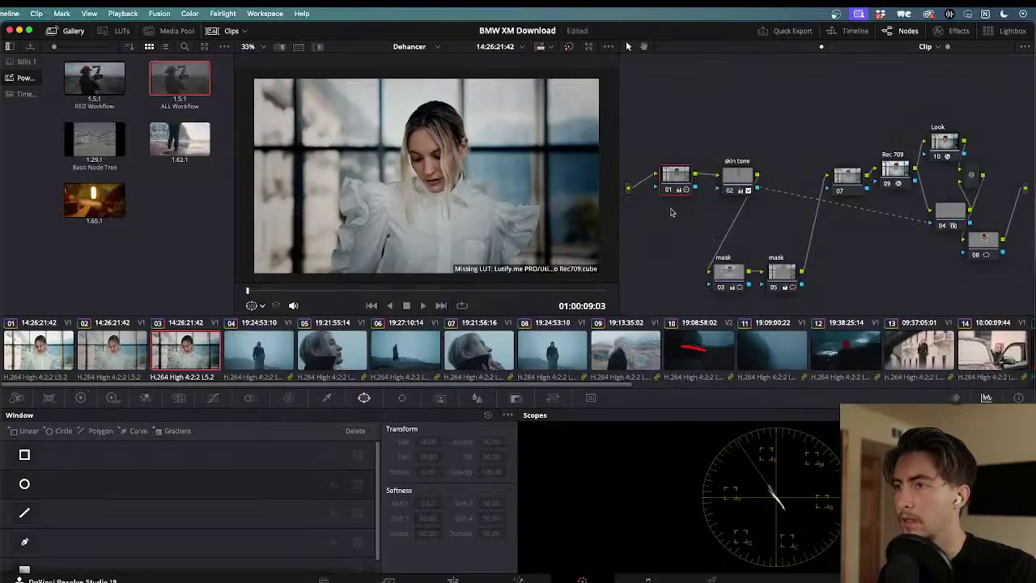
- Open the primary grading controls of the first mask node, the one with the non-inverted circle window
click(733, 272)
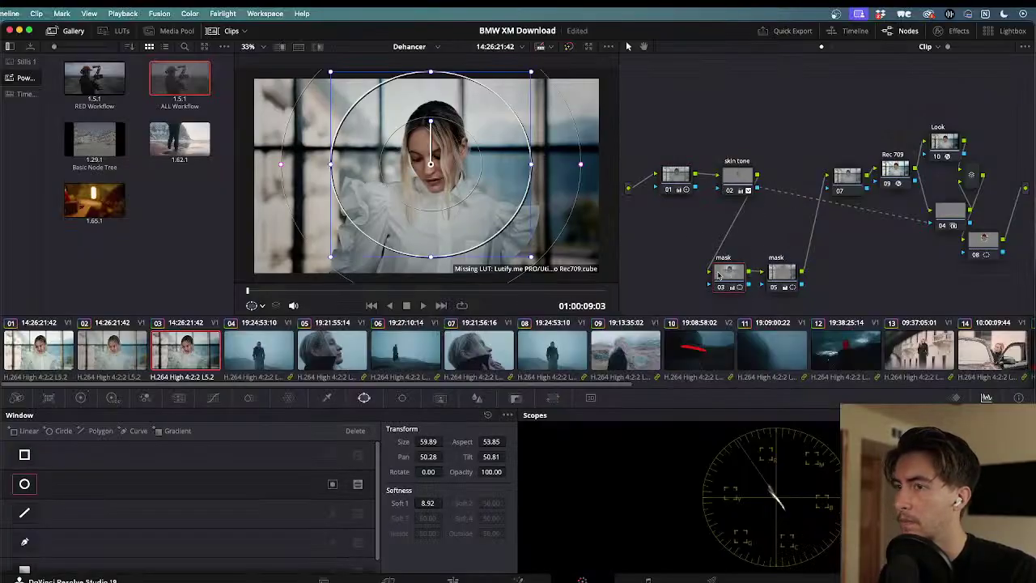
click(112, 398)
click(82, 398)
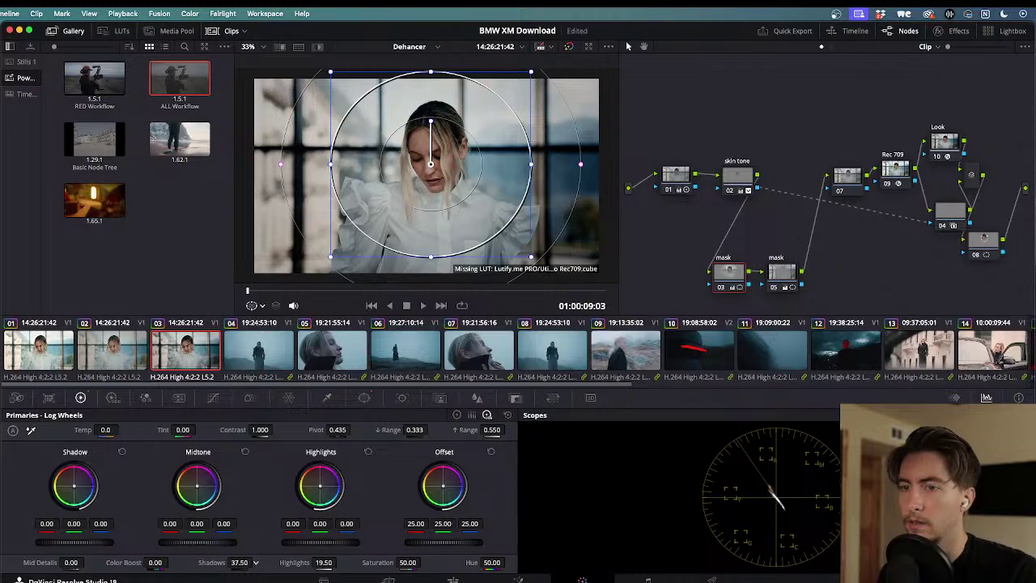
- Set the log-wheel Shadows to 30.50 and Highlights to 55.00 on mask node 03
drag(240, 563, 285, 563)
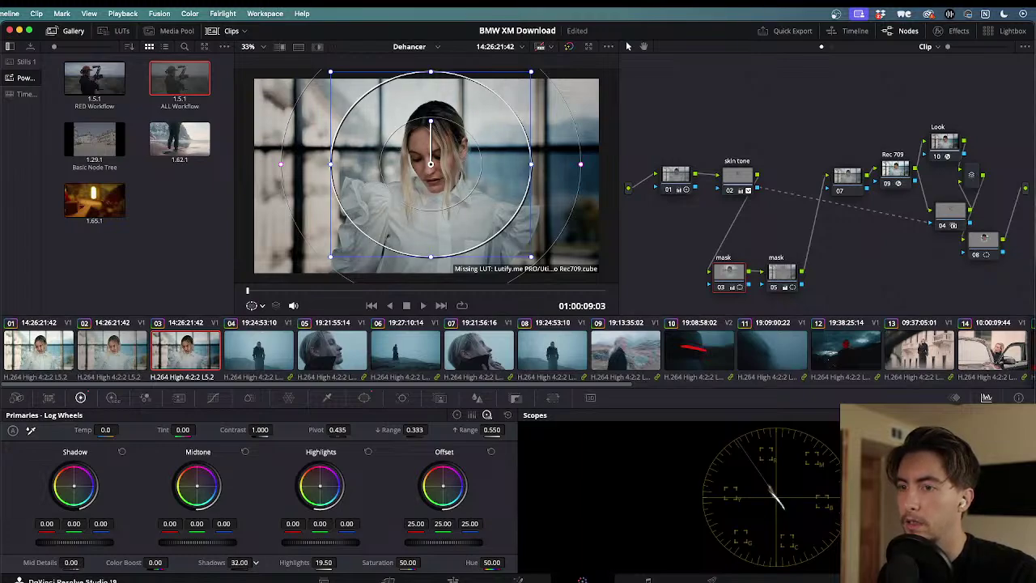
drag(323, 563, 340, 562)
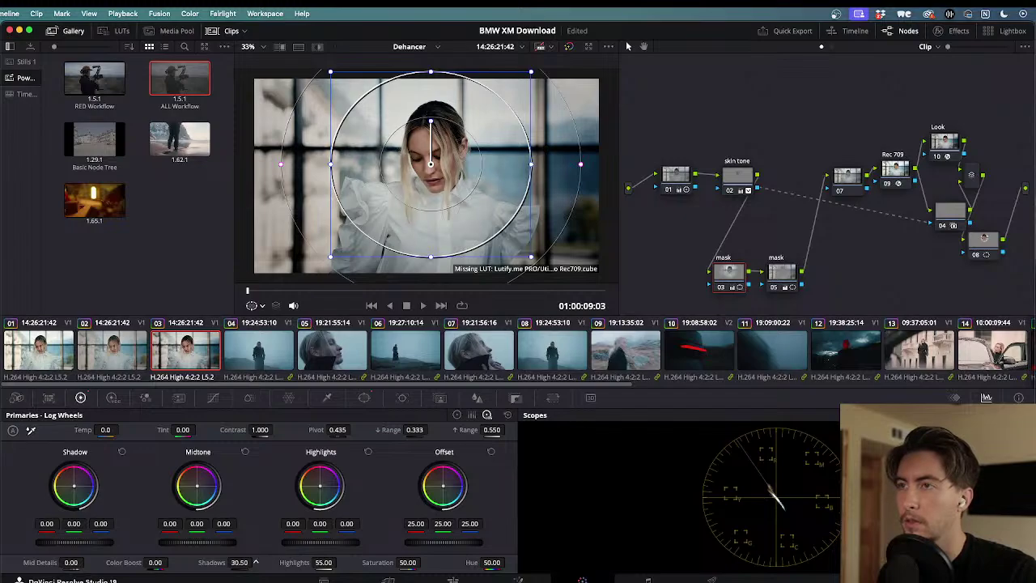
- Play back clip 02 and clip 03 to compare their grades
click(674, 174)
key(j)
key(j)
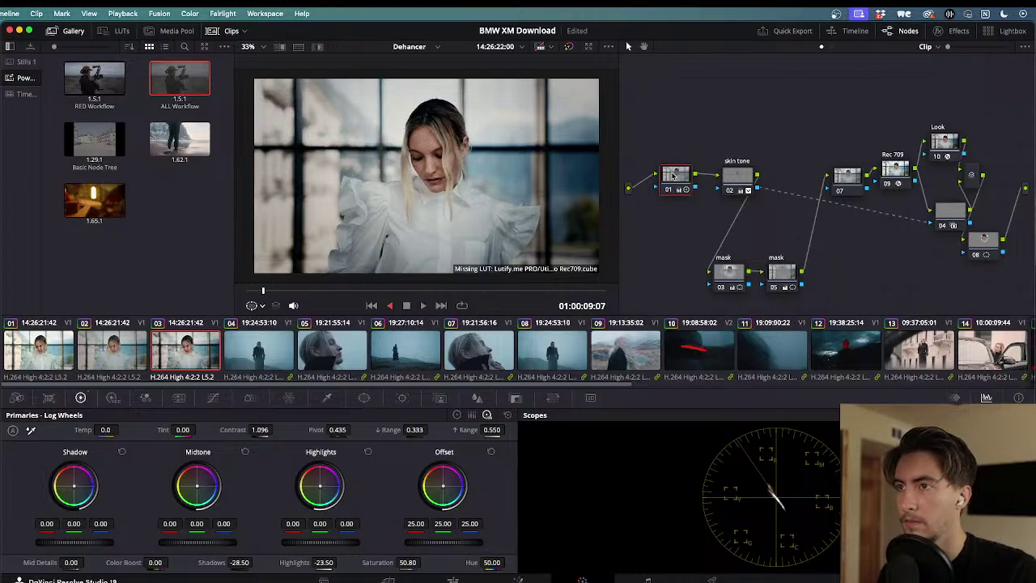
click(81, 365)
key(space)
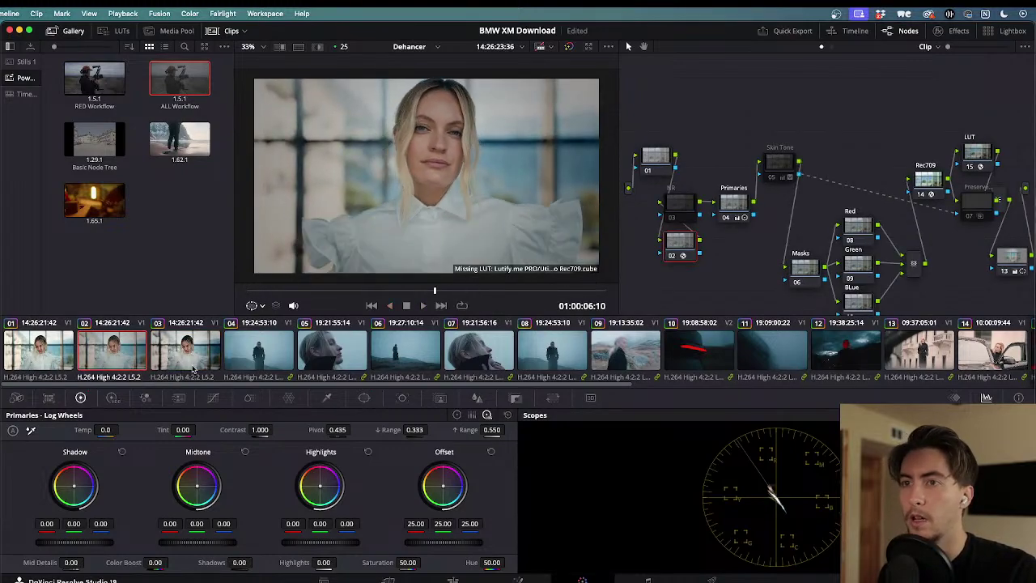
click(192, 366)
key(space)
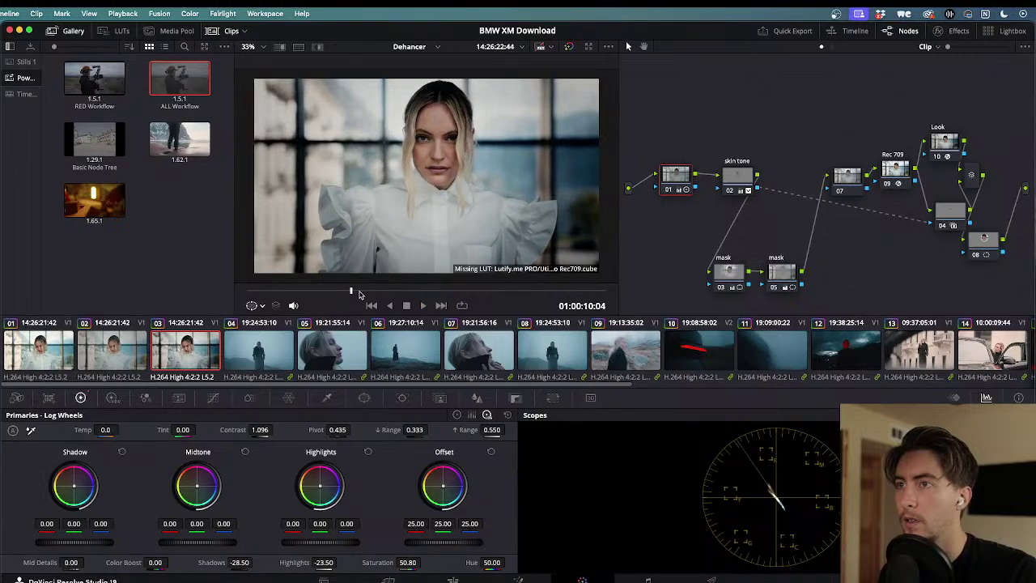
- Review clip 03 full screen, playing it forward and in reverse to examine the woman's skin and the background
key(super+f)
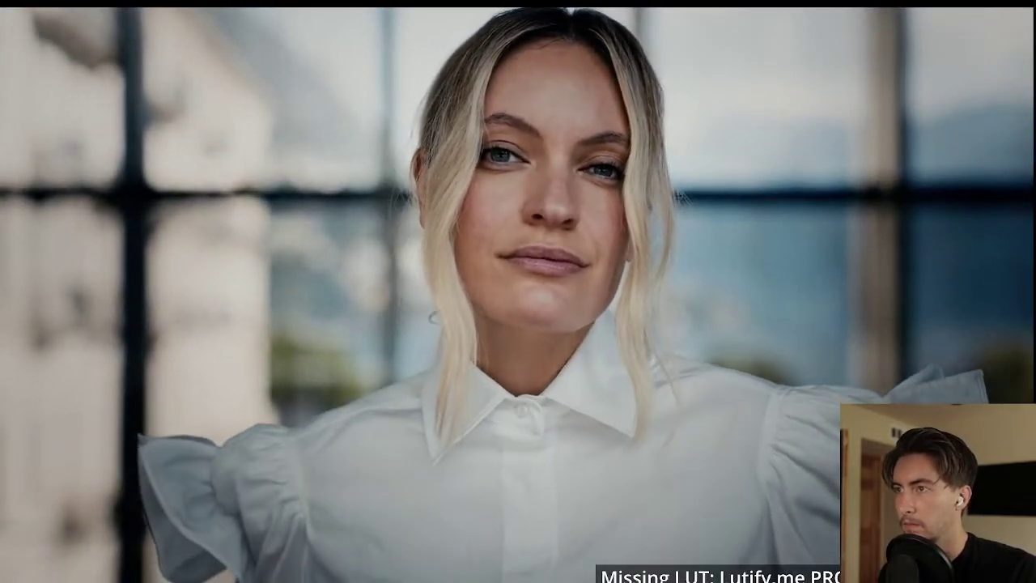
key(End)
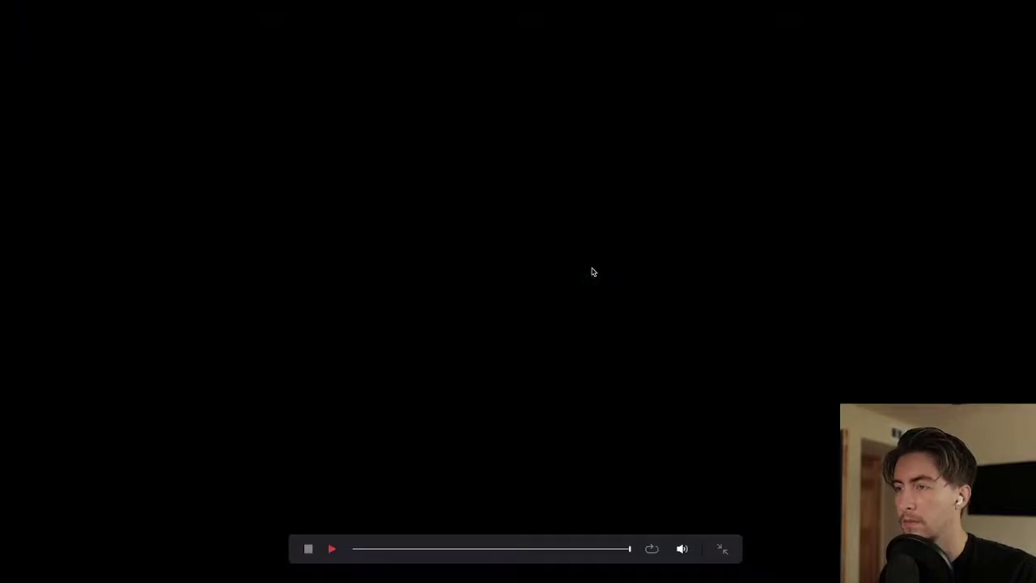
key(Up)
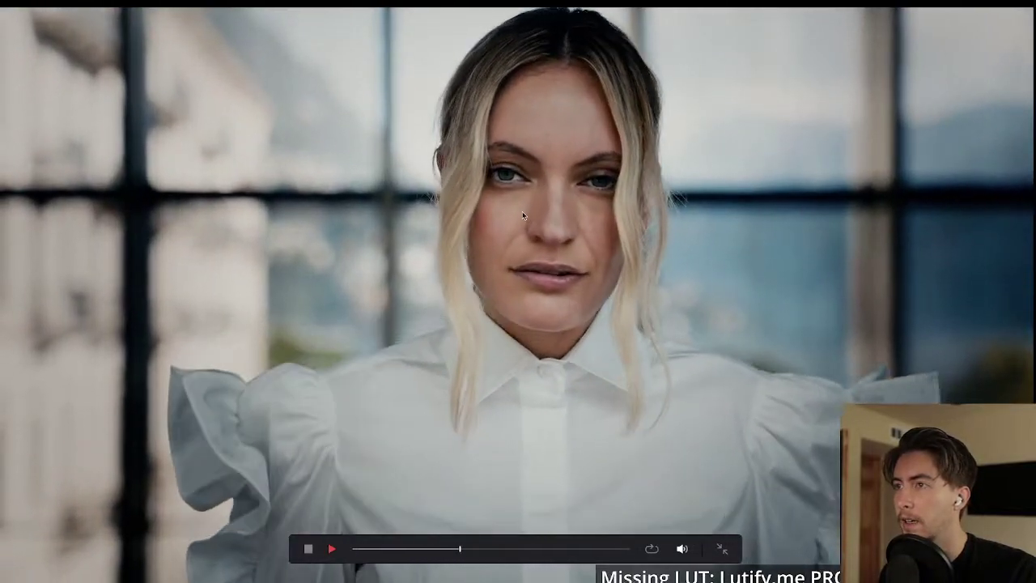
key(space)
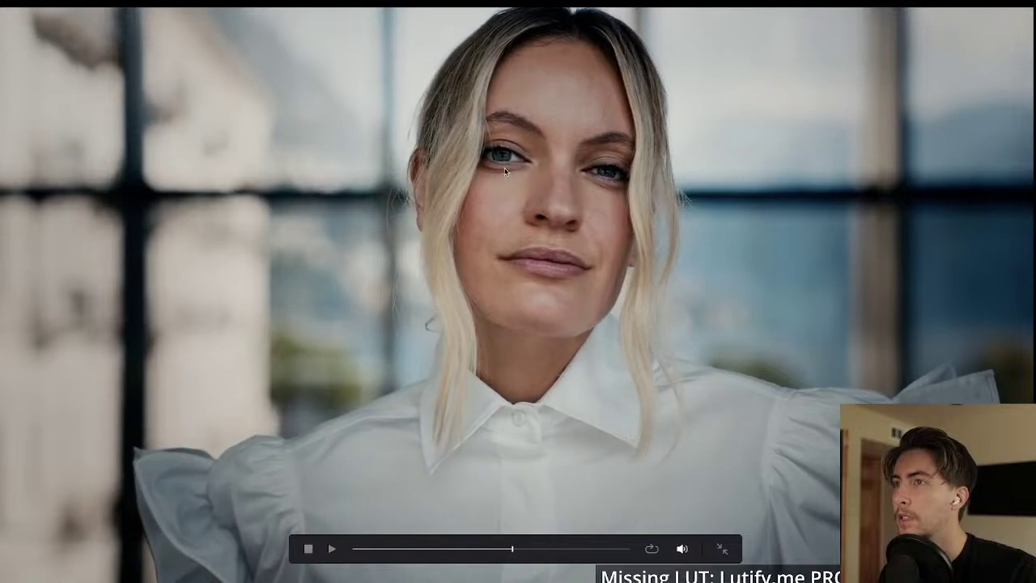
key(j)
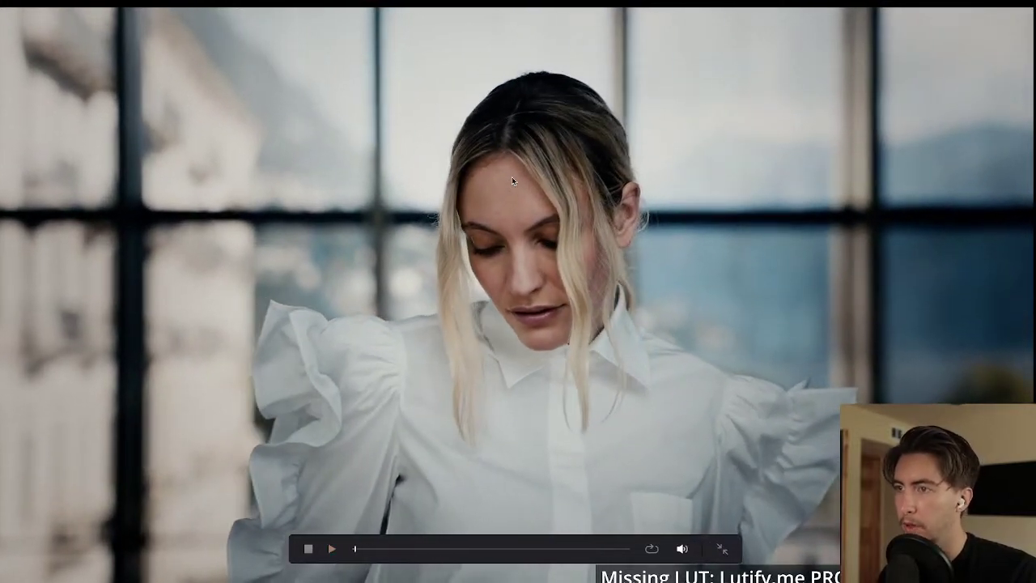
key(Up)
key(l)
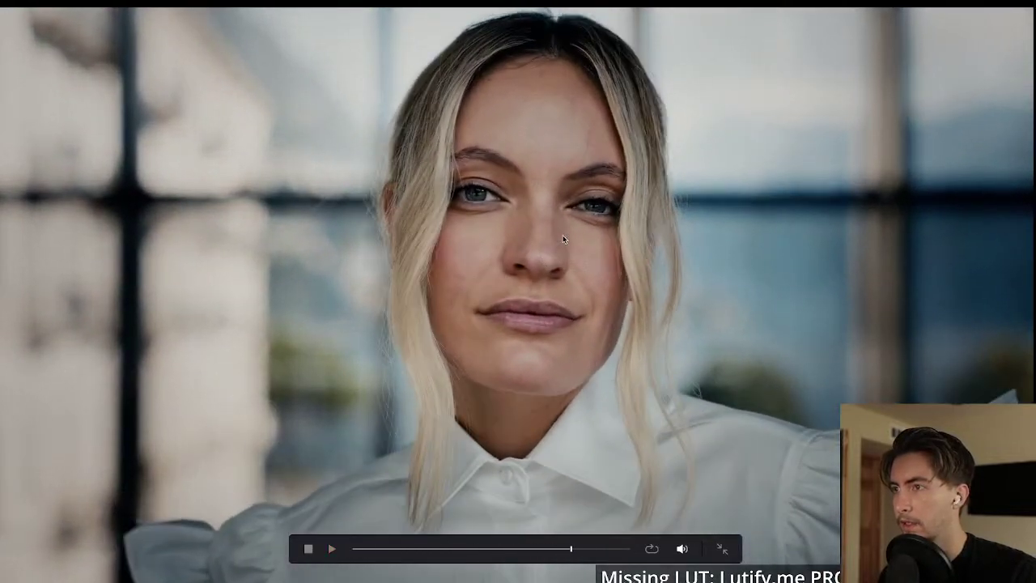
key(Escape)
- Play clip 01 full screen in both directions to examine its grade
click(55, 359)
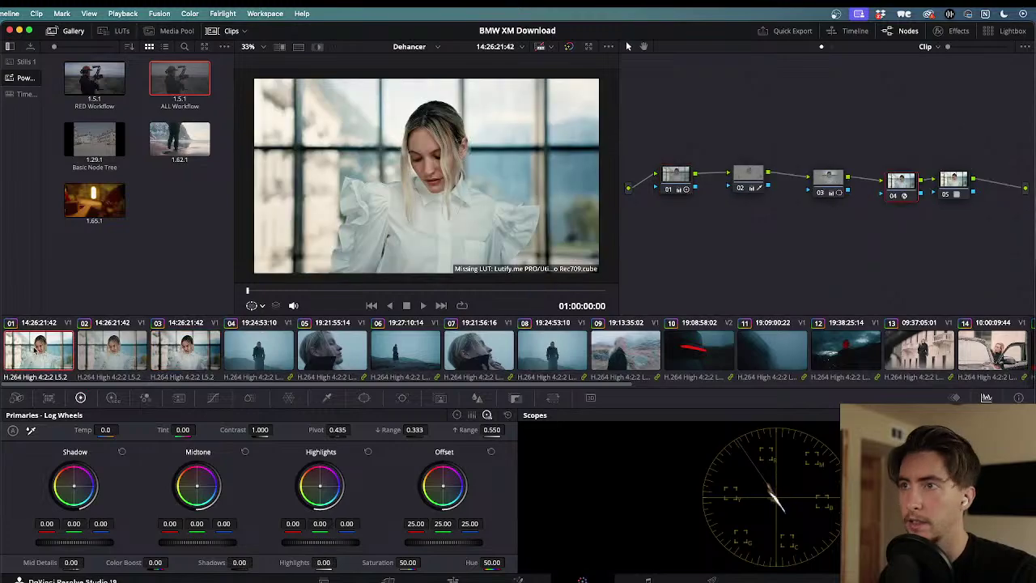
key(super+f)
key(l)
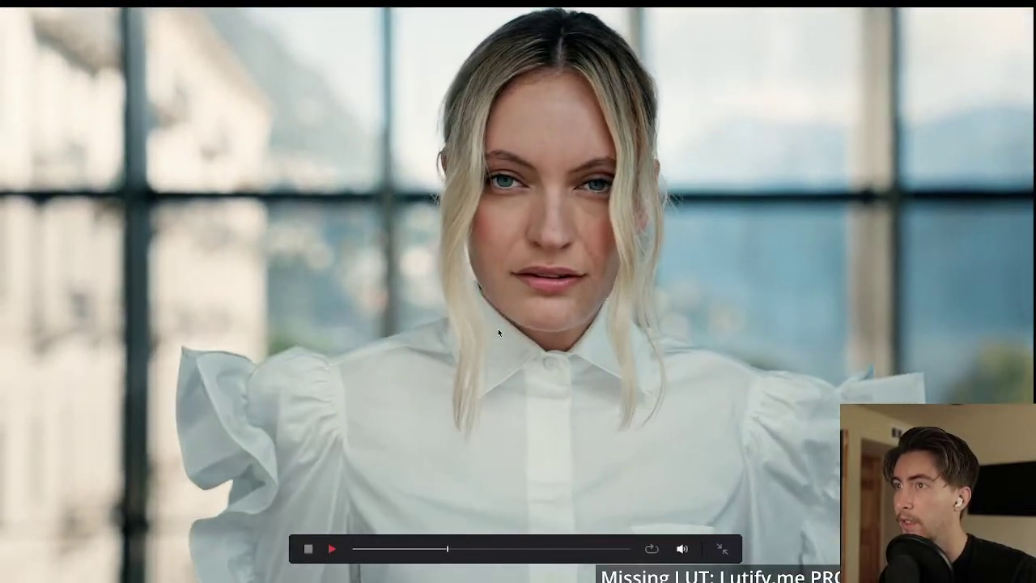
key(k)
key(j)
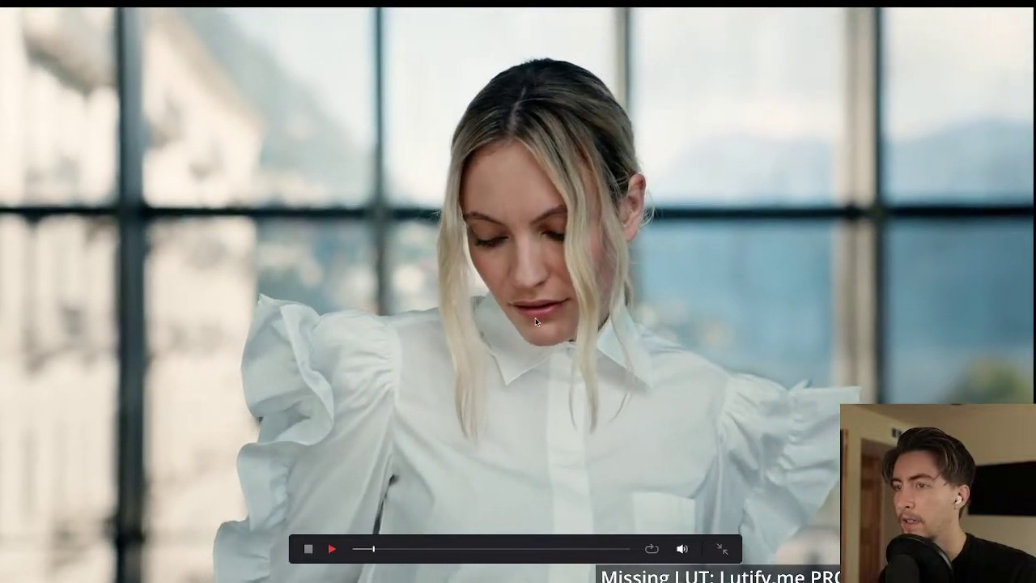
key(Escape)
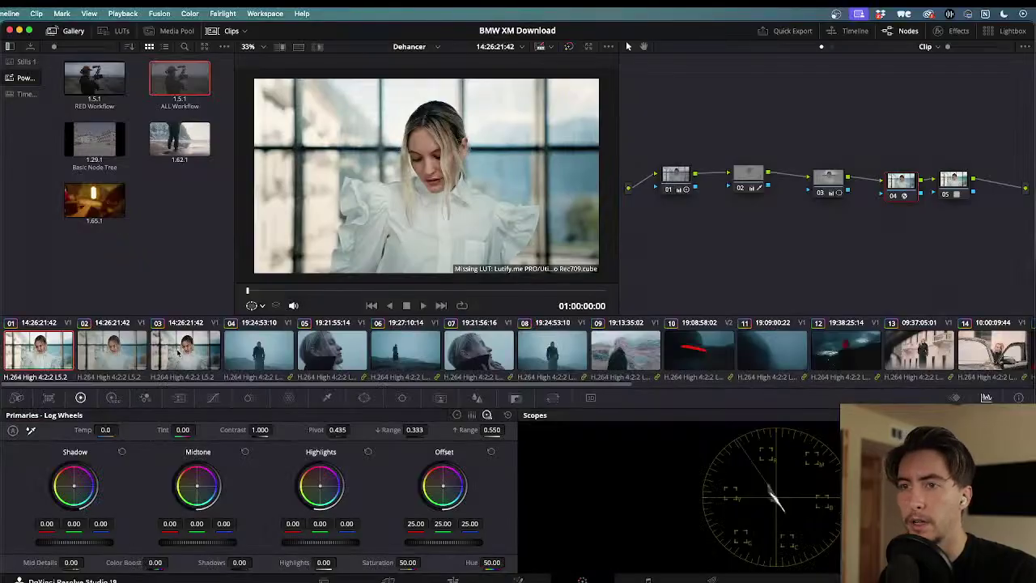
- Switch back and forth between clips 01 and 03 to compare their looks in the viewer
click(177, 352)
click(38, 357)
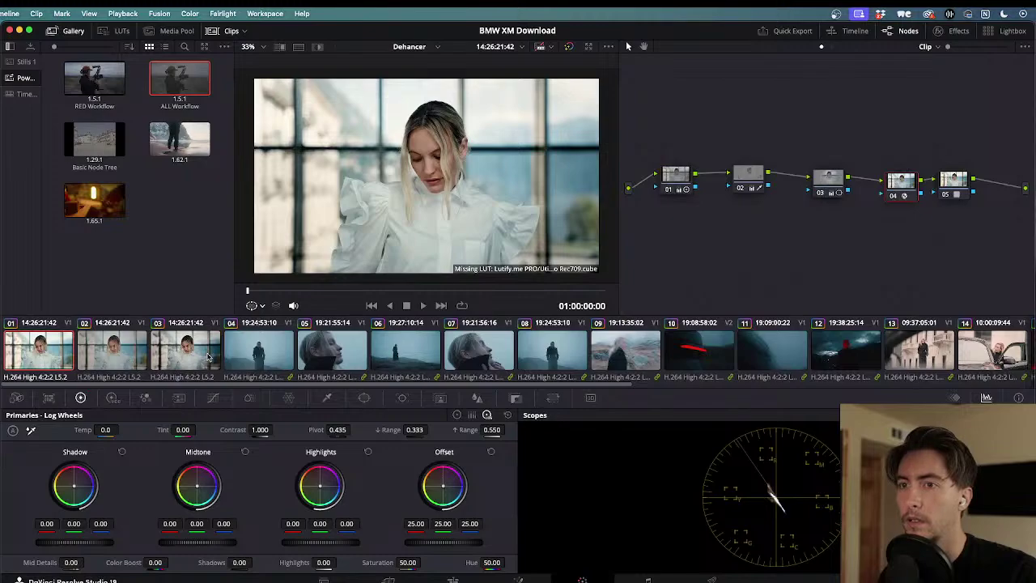
click(208, 357)
click(57, 350)
click(202, 352)
click(58, 349)
click(197, 347)
click(48, 345)
- Play clip 03 full screen once more to examine its finished grade
click(199, 346)
key(super+f)
key(space)
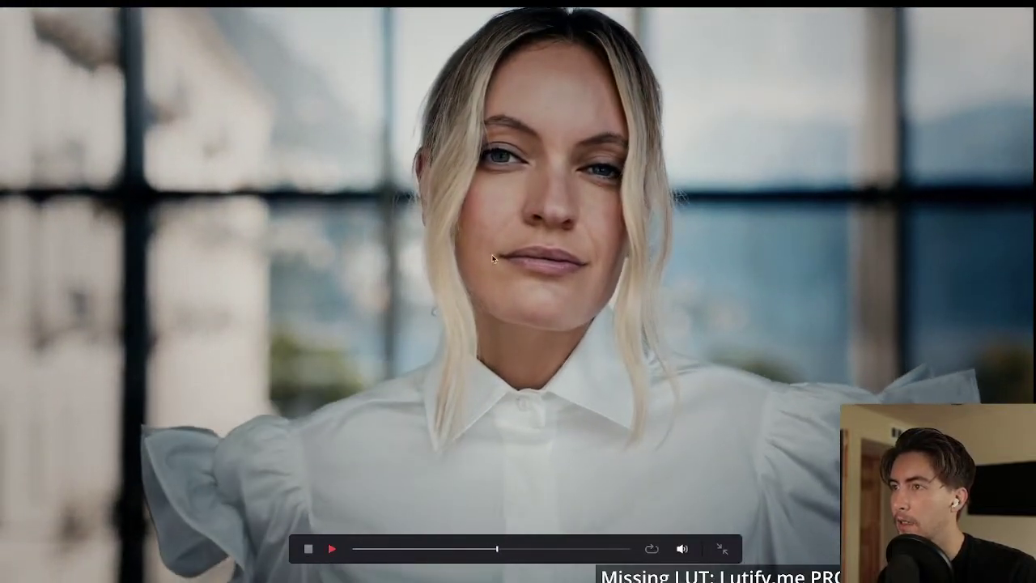
key(space)
key(super+f)
- Widen the skin tone node's HSL qualifier hue range to a width of 20.3 while viewing the highlighted selection
click(743, 178)
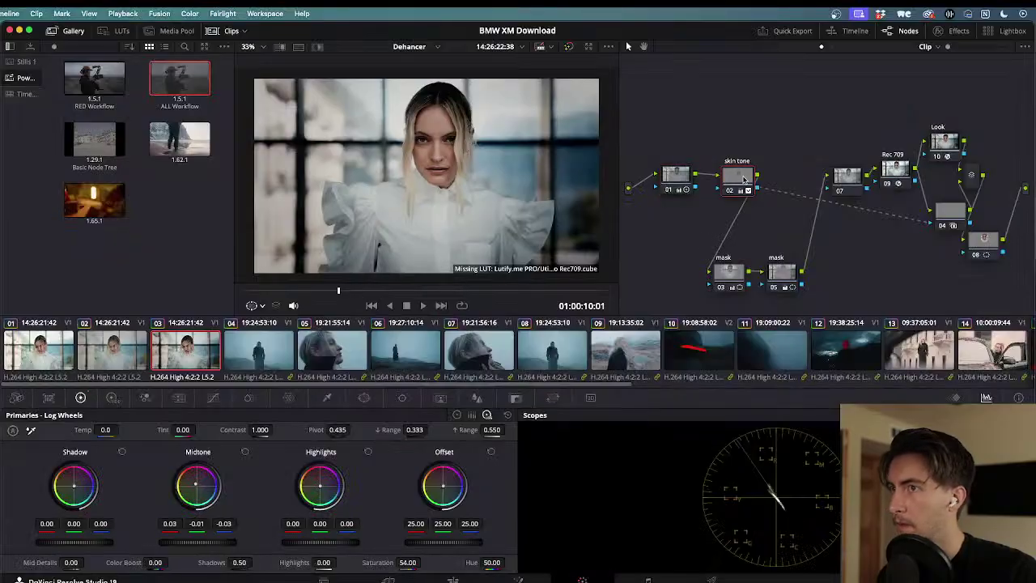
click(318, 47)
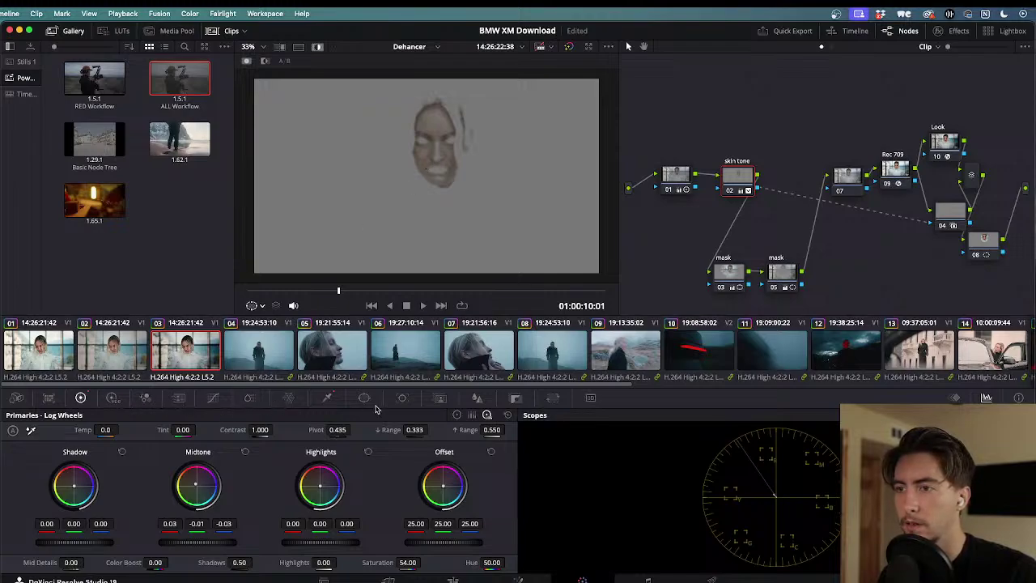
click(314, 407)
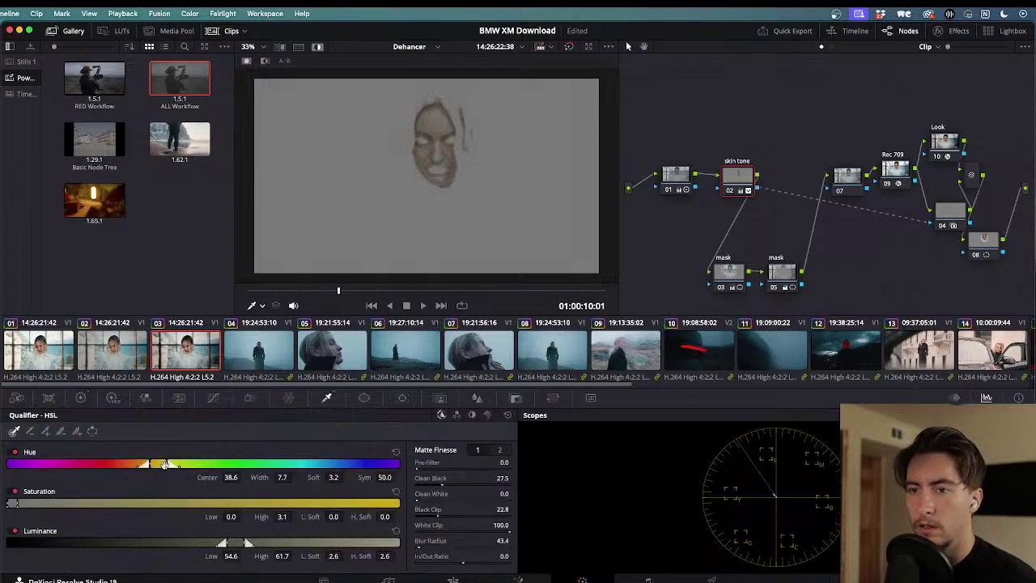
drag(165, 463, 193, 464)
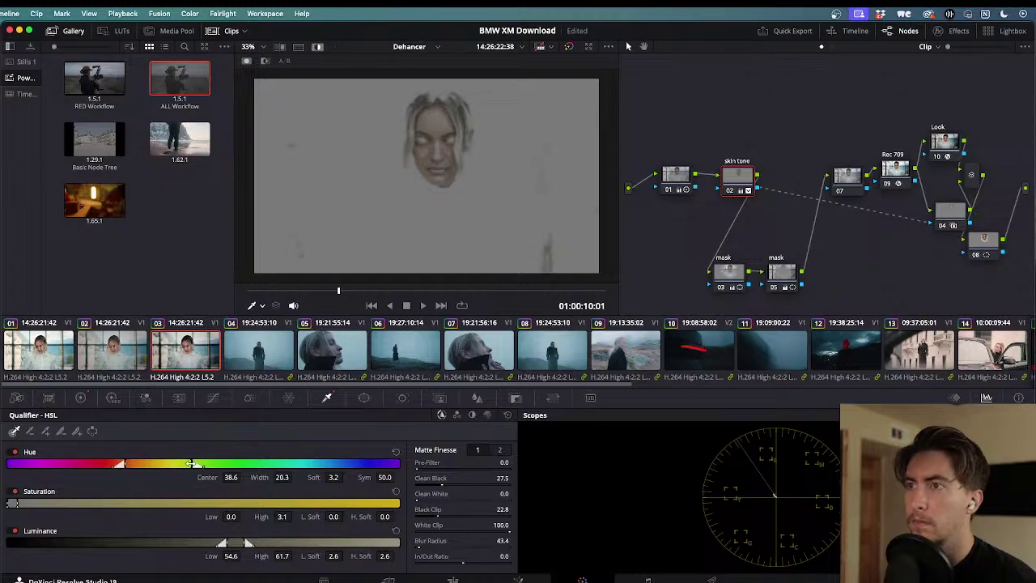
click(315, 48)
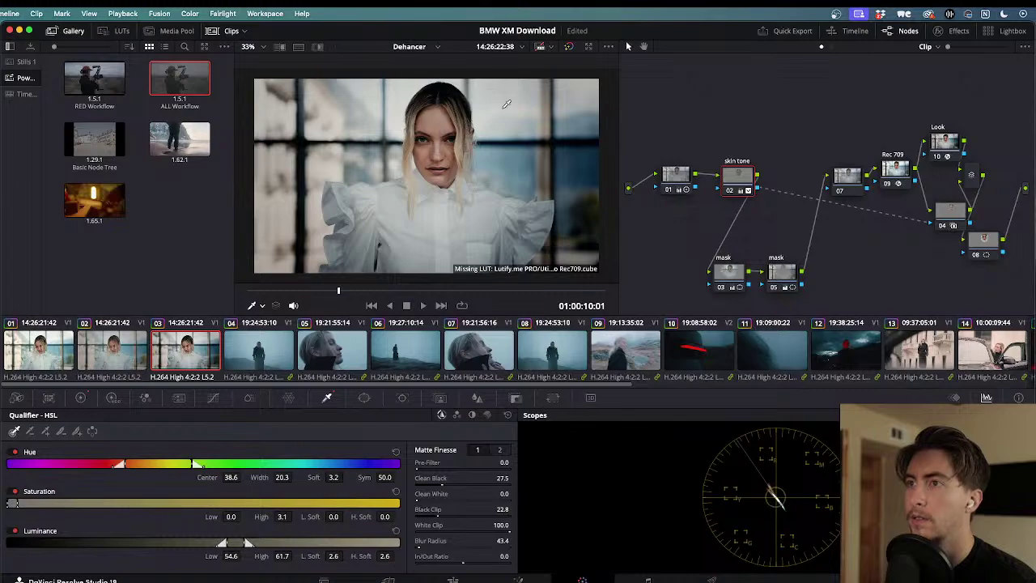
- Toggle the skin tone node off and on repeatedly to compare the image with and without its correction
drag(744, 175, 736, 176)
key(ctrl+d)
key(ctrl+d)
key(ctrl+d)
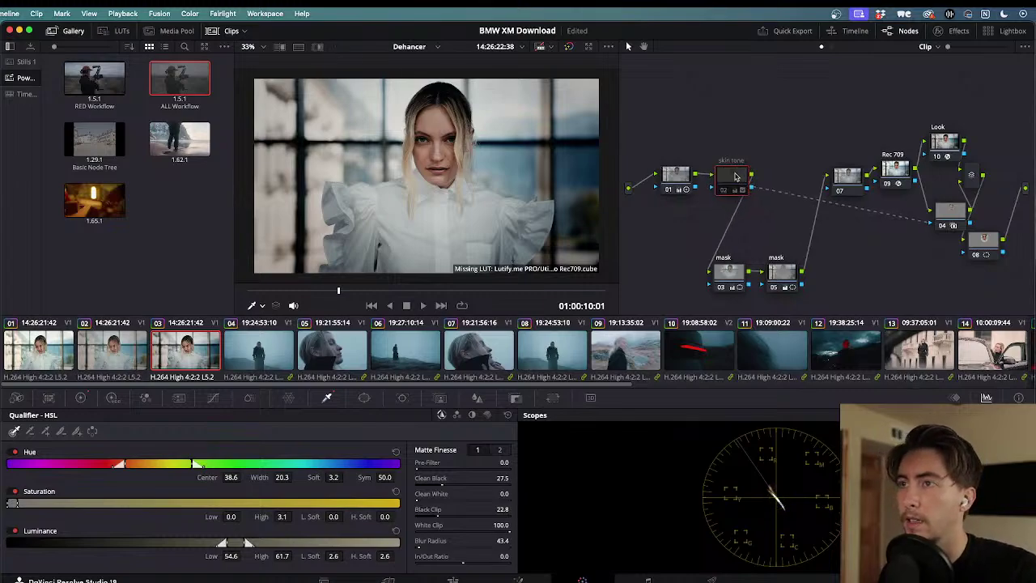
key(ctrl+d)
key(ctrl+d)
key(ctrl+d)
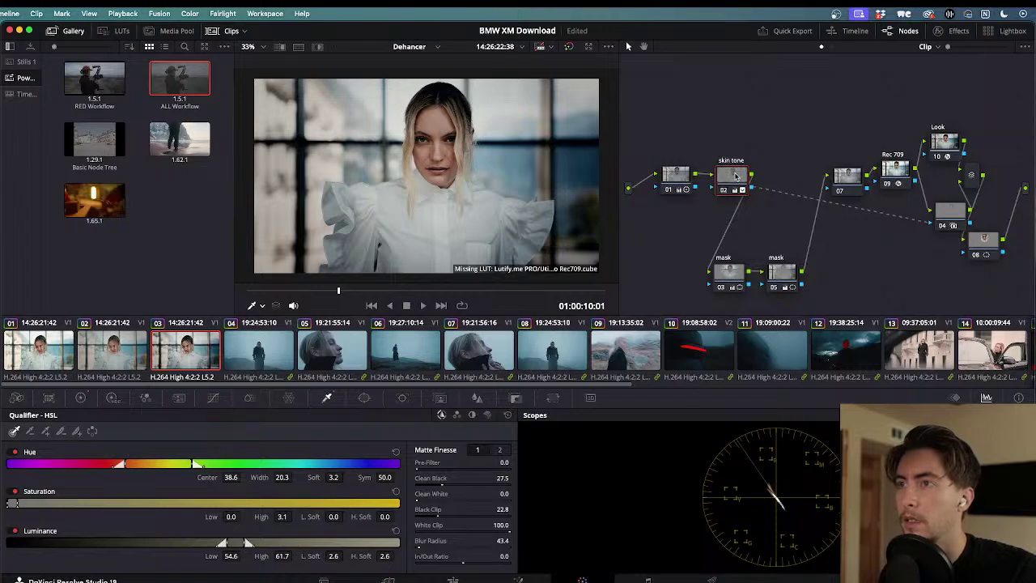
key(ctrl+d)
key(ctrl+d)
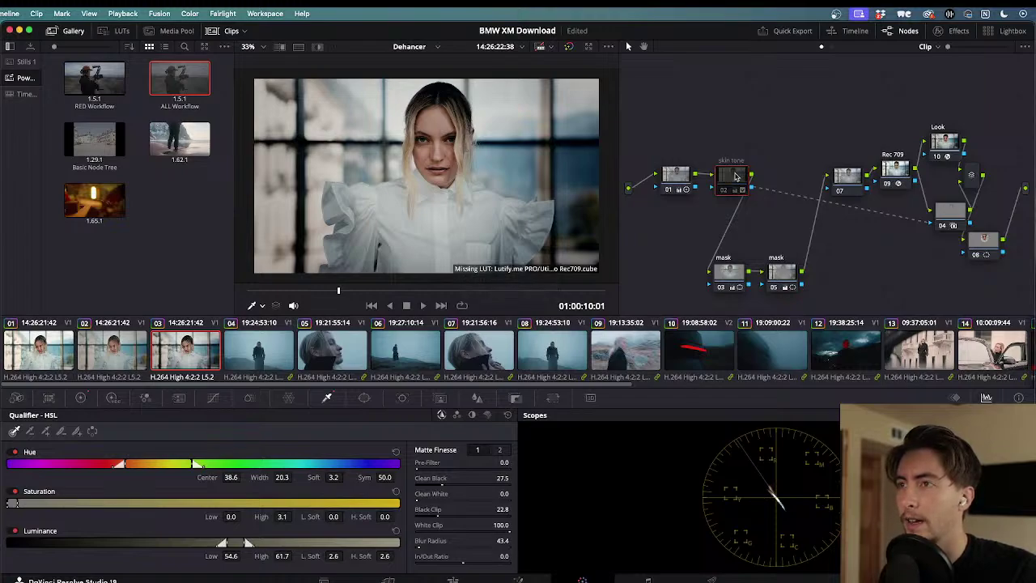
key(ctrl+d)
key(ctrl+d)
key(ctrl+d)
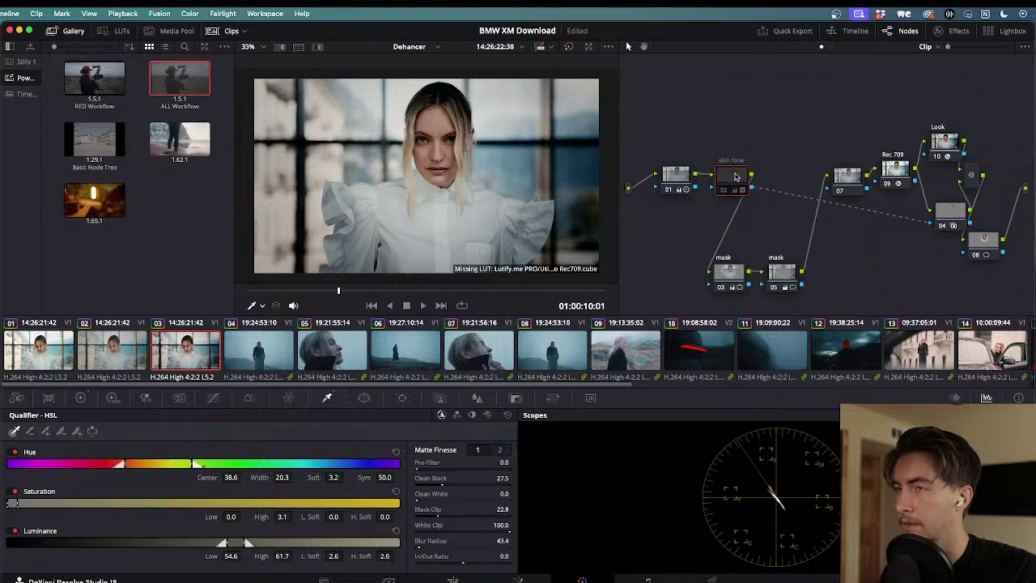
key(ctrl+d)
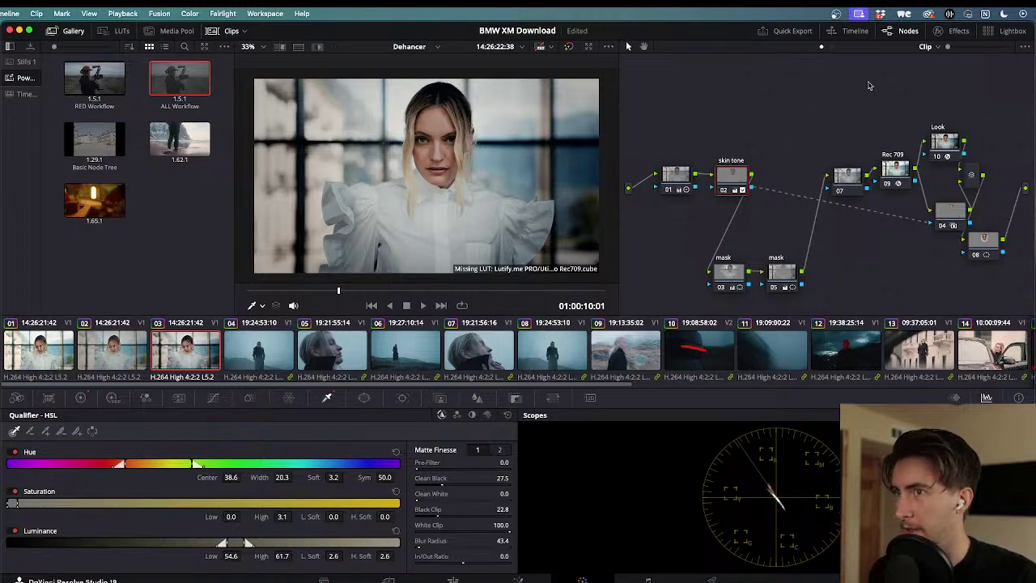
- Disable the Dehancer Pro vignette on the Look node after comparing the image with and without it
click(944, 140)
click(951, 31)
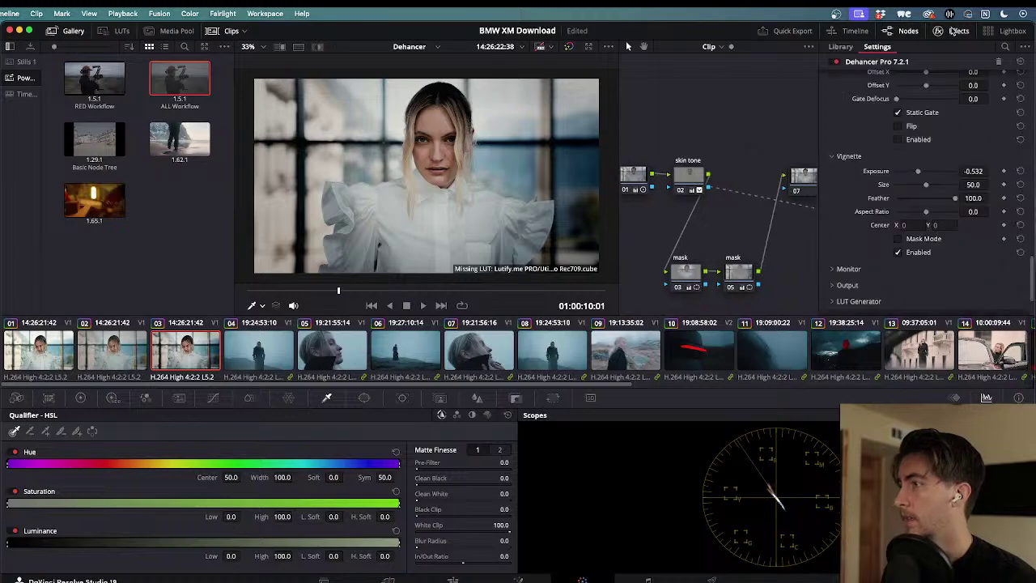
scroll(894, 287, down, 3)
scroll(894, 286, up, 4)
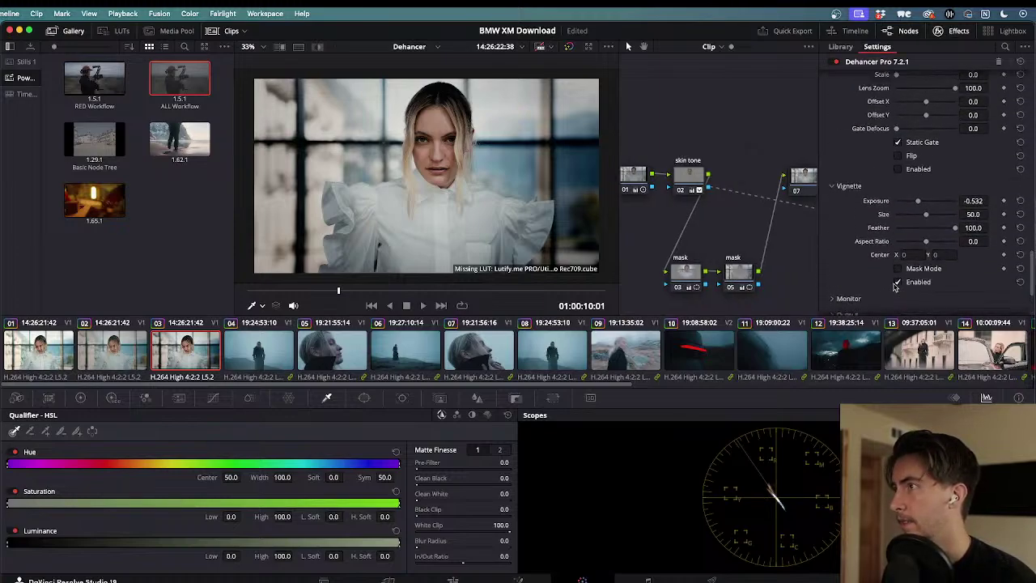
click(898, 283)
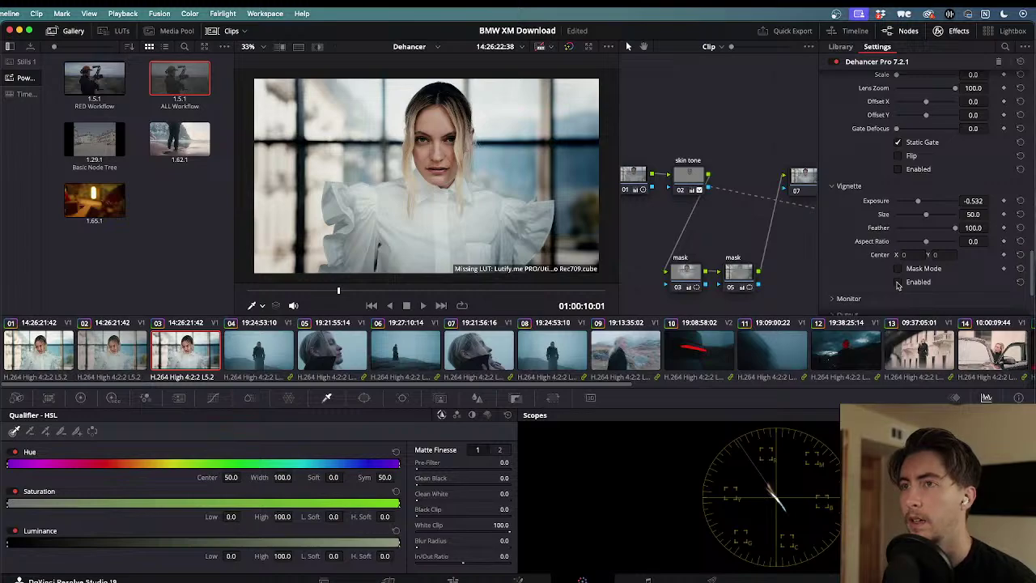
click(898, 283)
click(898, 282)
click(898, 283)
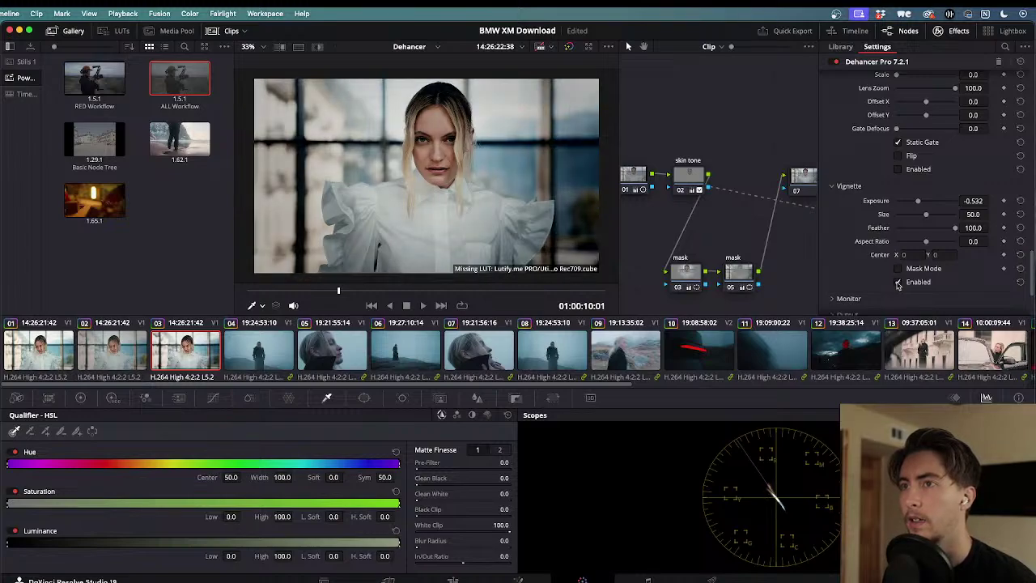
click(897, 282)
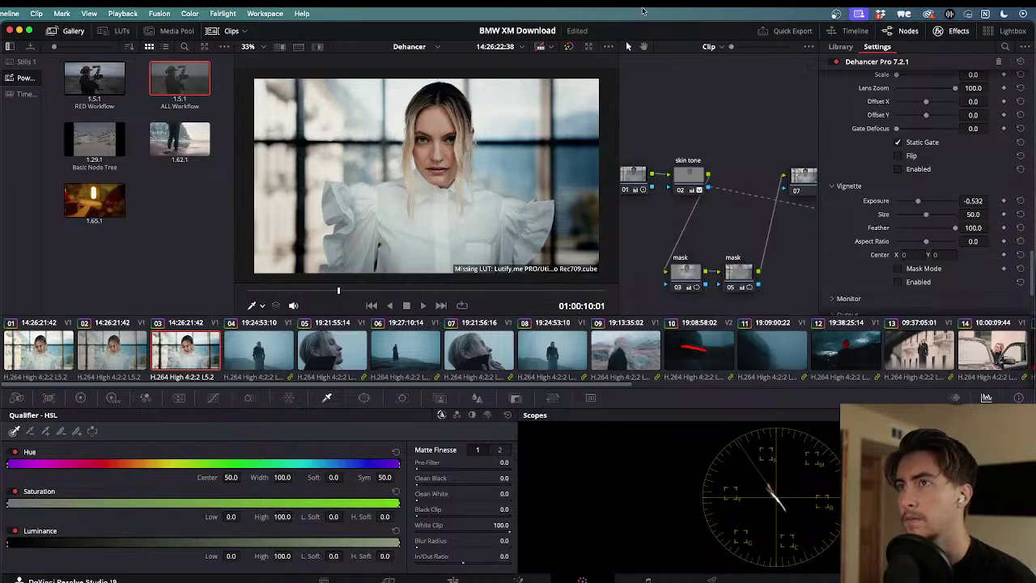
- Send the video clean feed to the Built-in Retina Display
click(265, 14)
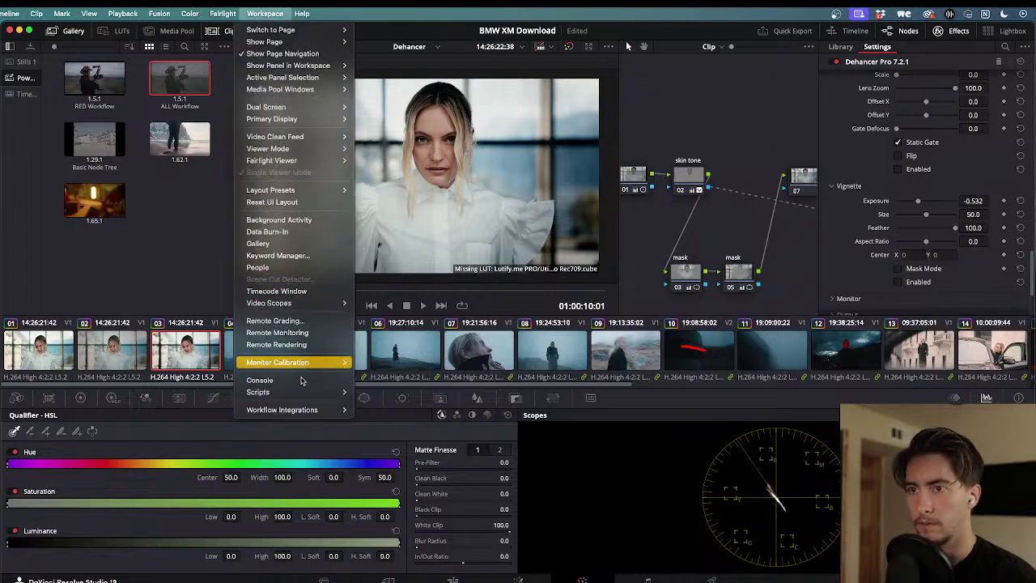
mouse_move(297, 138)
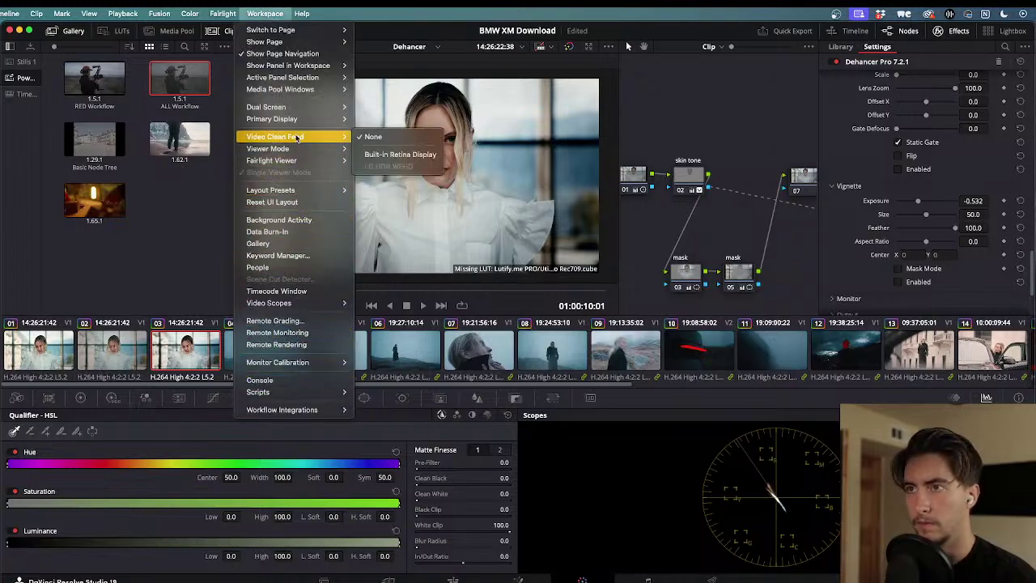
click(416, 155)
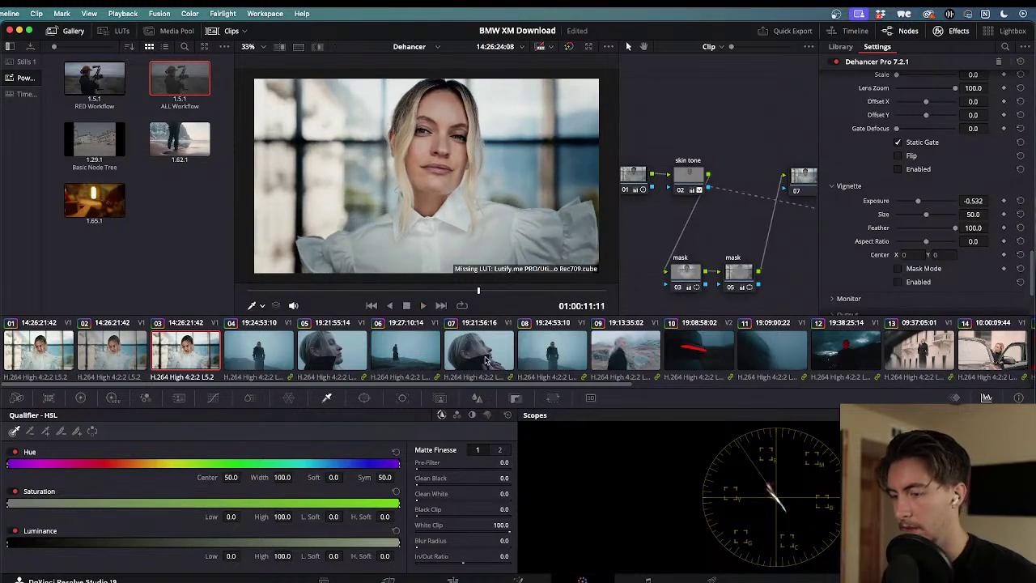
- Play clip 03 backward and forward repeatedly to review its grade in motion
key(j)
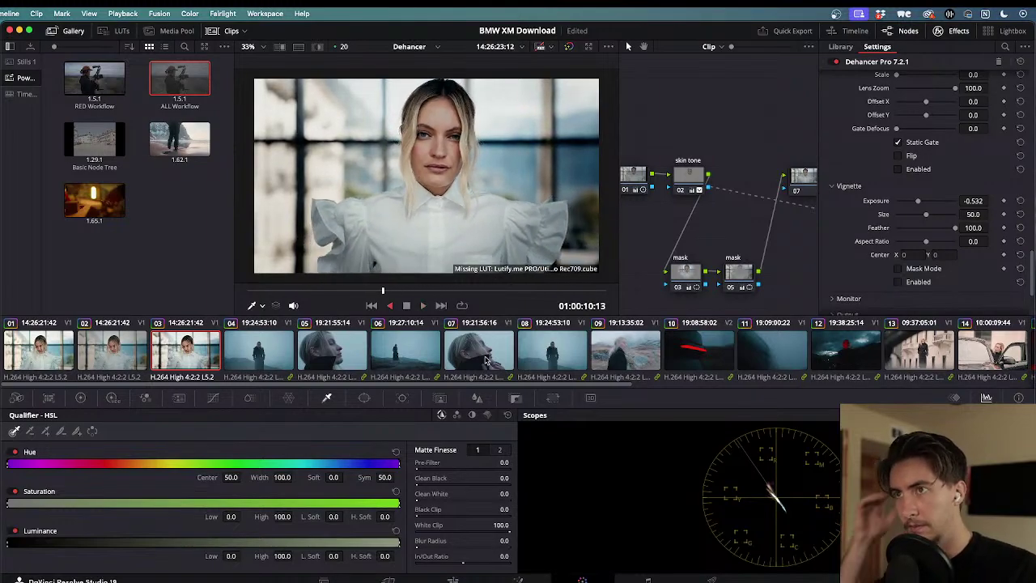
key(l)
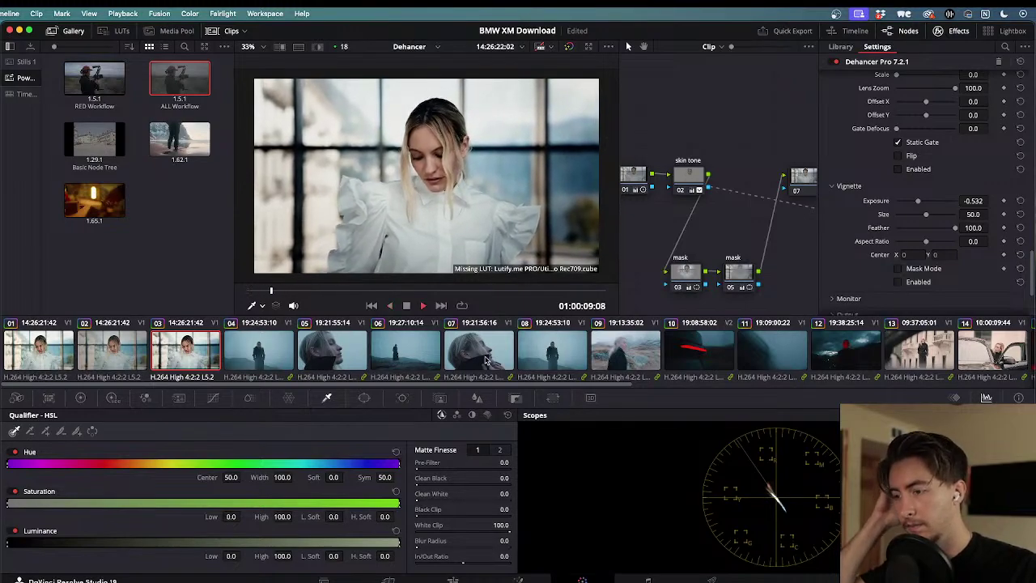
key(j)
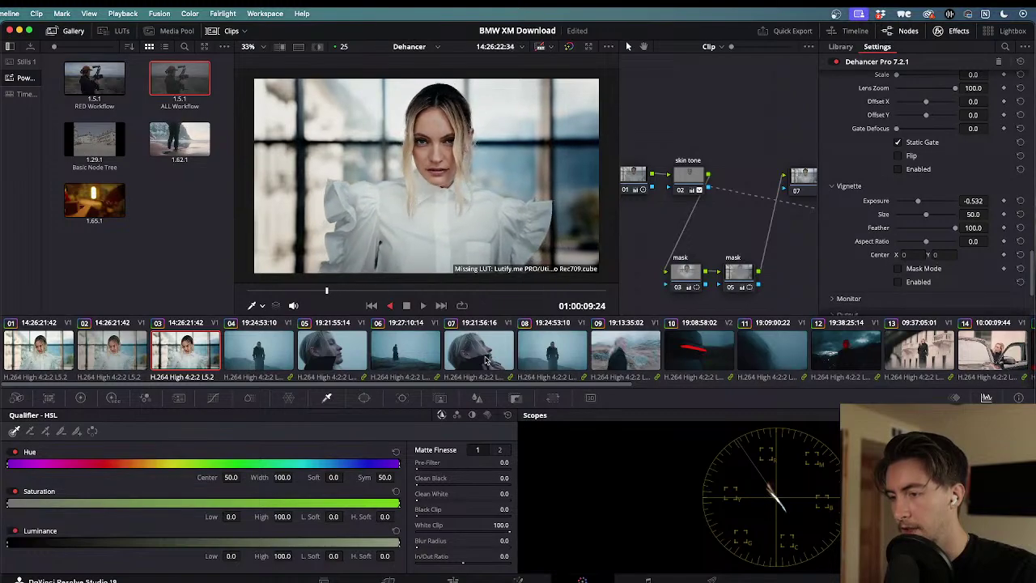
key(l)
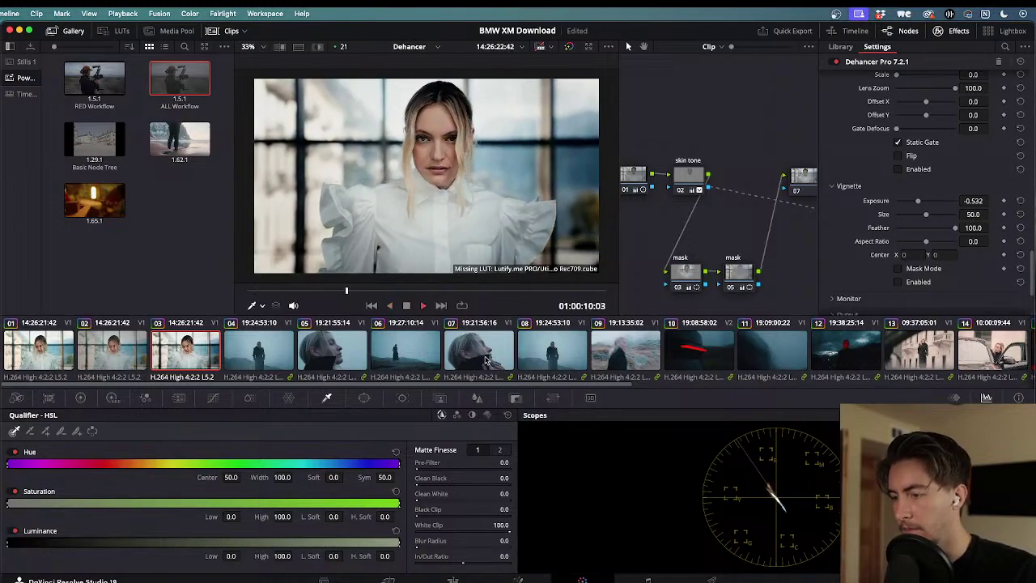
key(j)
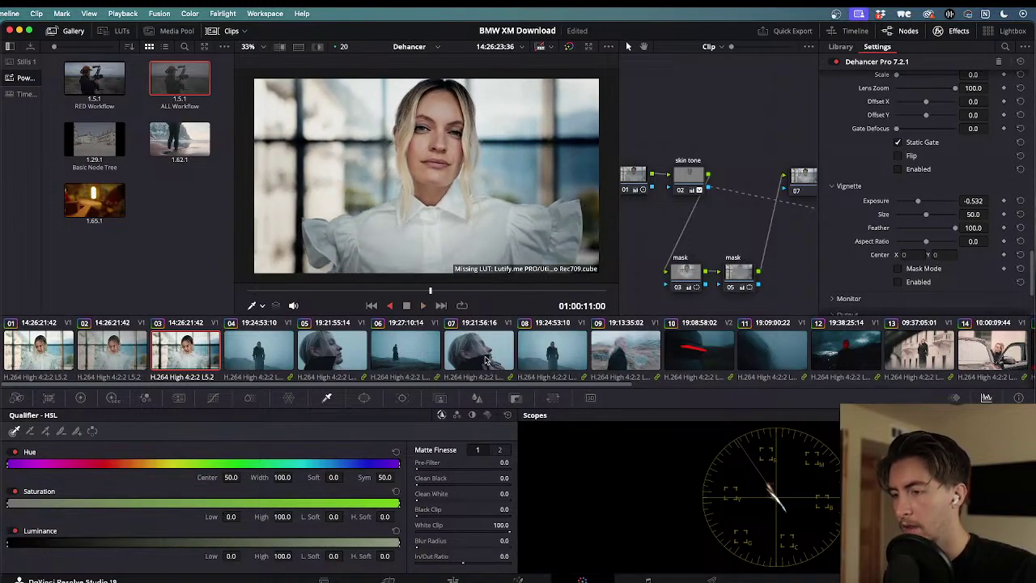
- Hide the effect settings and reposition the Look node and node 04 in the node graph
click(959, 32)
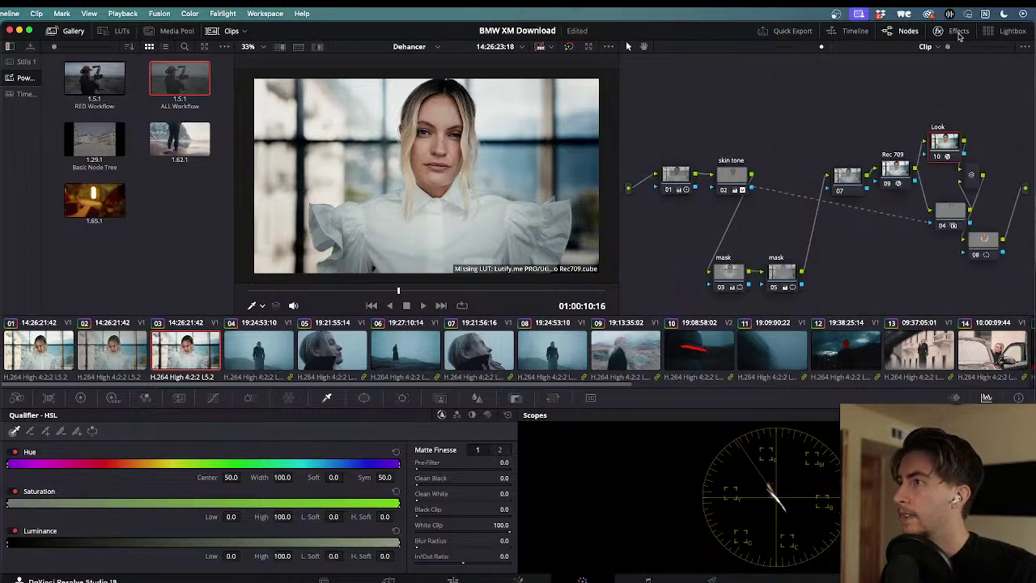
mouse_move(941, 145)
mouse_down()
mouse_move(933, 147)
mouse_move(939, 126)
mouse_move(920, 121)
mouse_move(937, 140)
mouse_up()
drag(949, 209, 935, 207)
click(939, 141)
drag(939, 141, 936, 140)
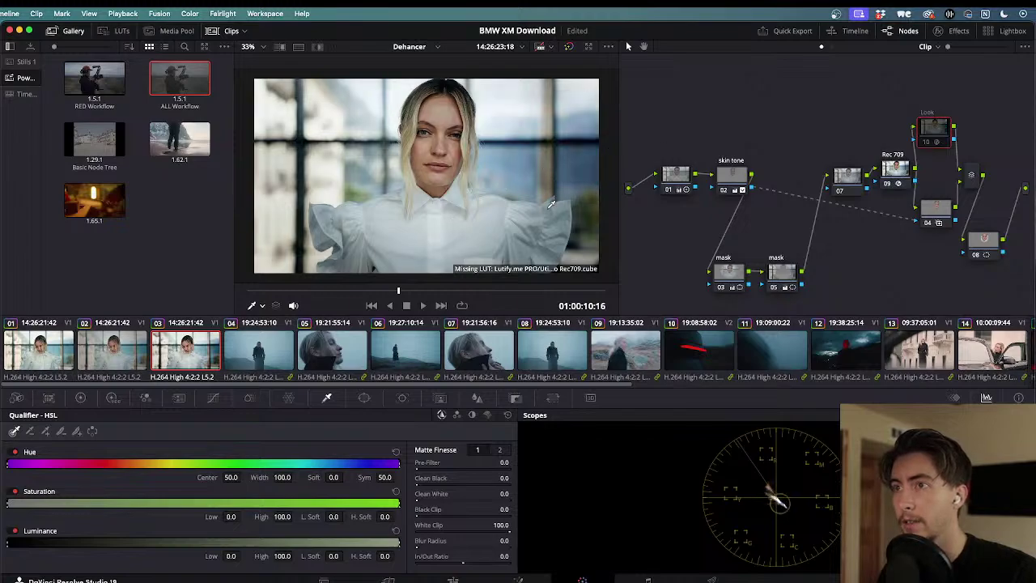
- Toggle the Look node off and on repeatedly to compare the portrait with and without the film look
key(ctrl+d)
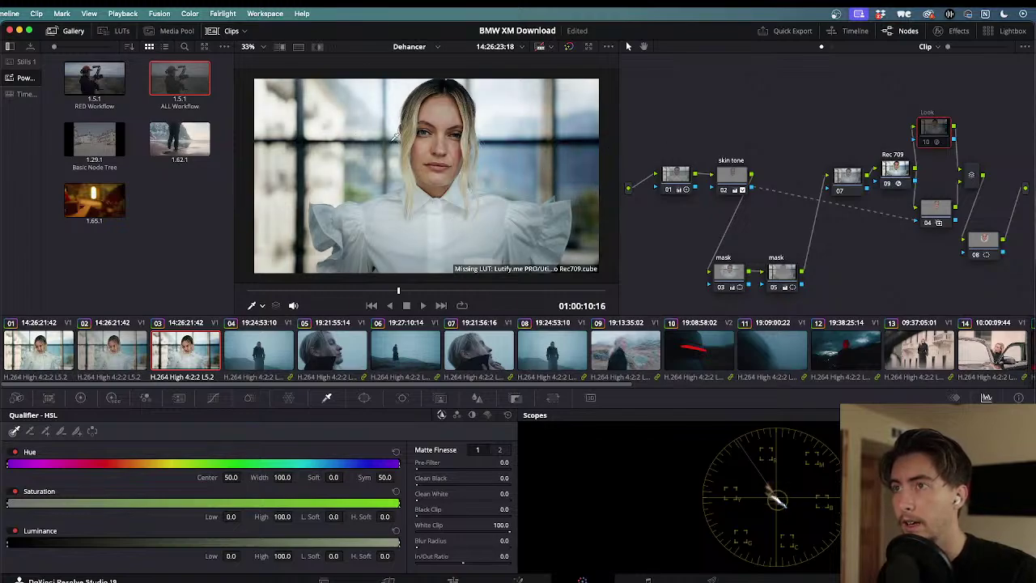
key(ctrl+d)
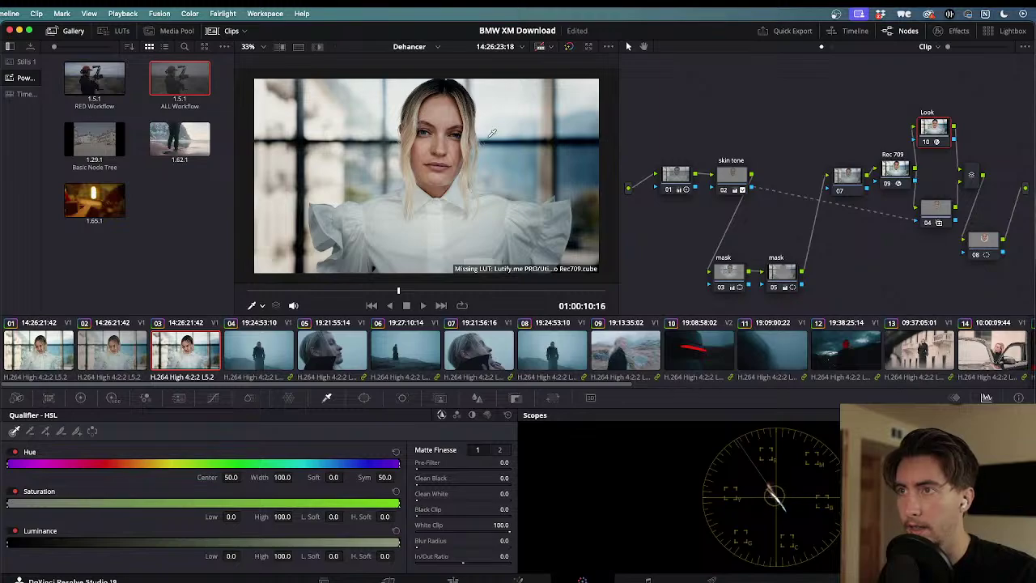
key(ctrl+d)
key(ctrl+d)
key(ctrl+d)
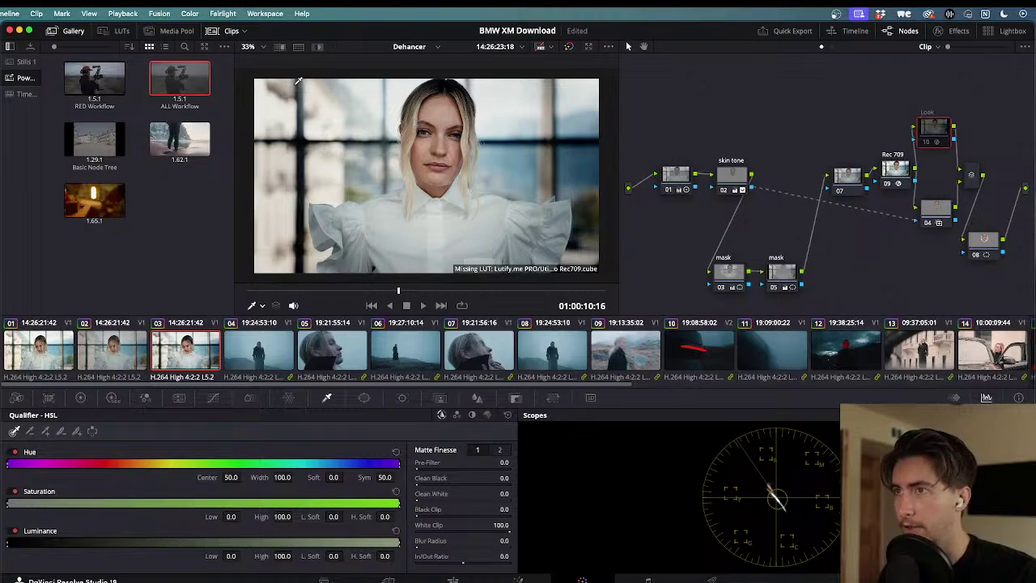
key(ctrl+d)
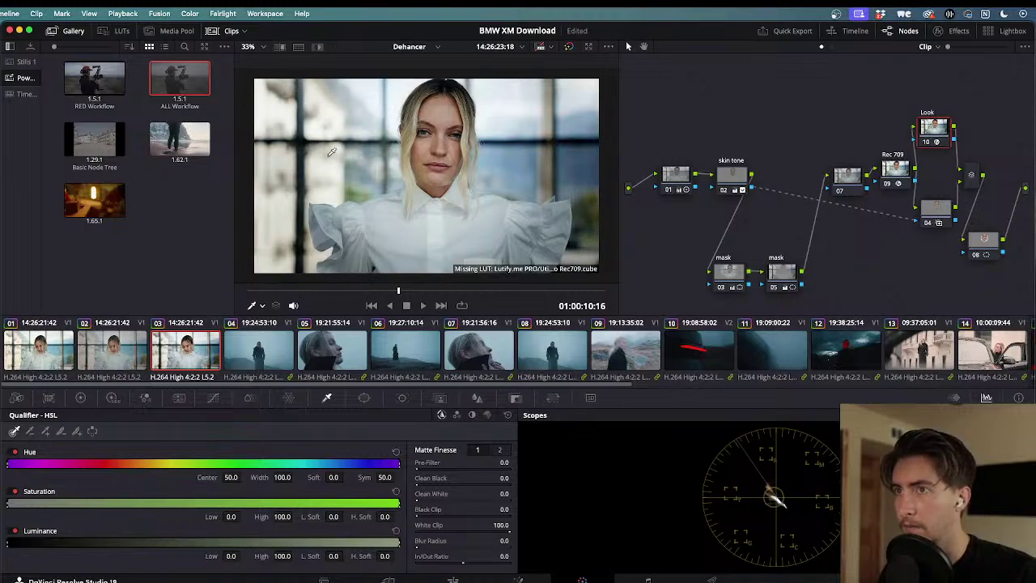
key(ctrl+d)
key(ctrl+d)
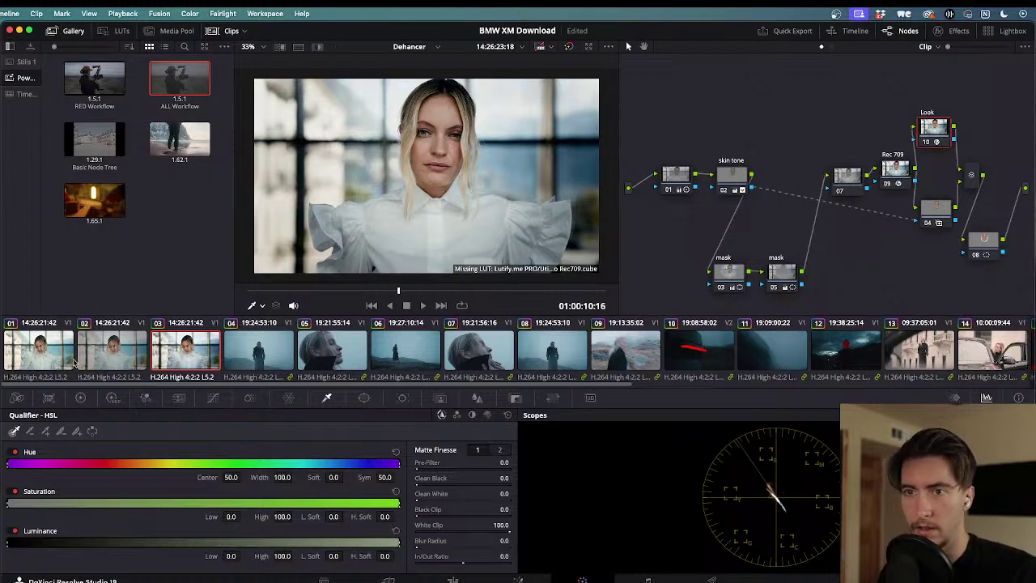
- Play clip 01 and clip 03 in turn, scrubbing clip 03 to the close-up of the face to compare their grades
click(38, 364)
key(space)
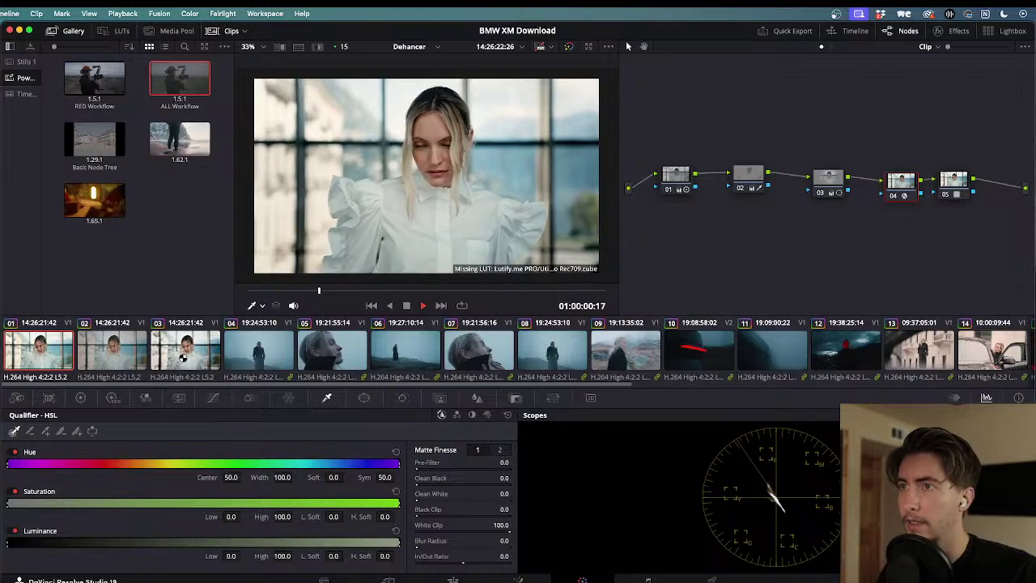
click(196, 354)
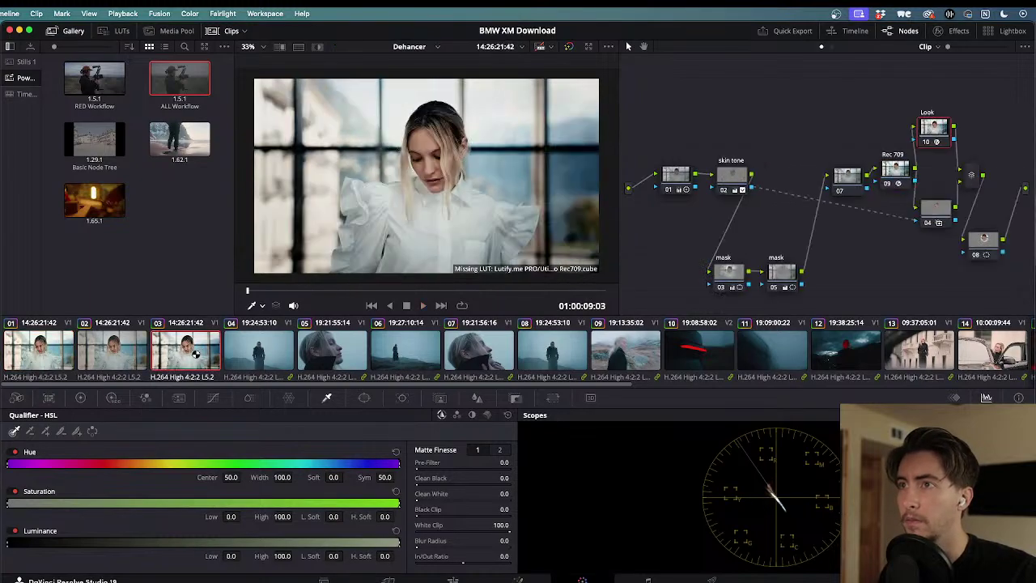
key(space)
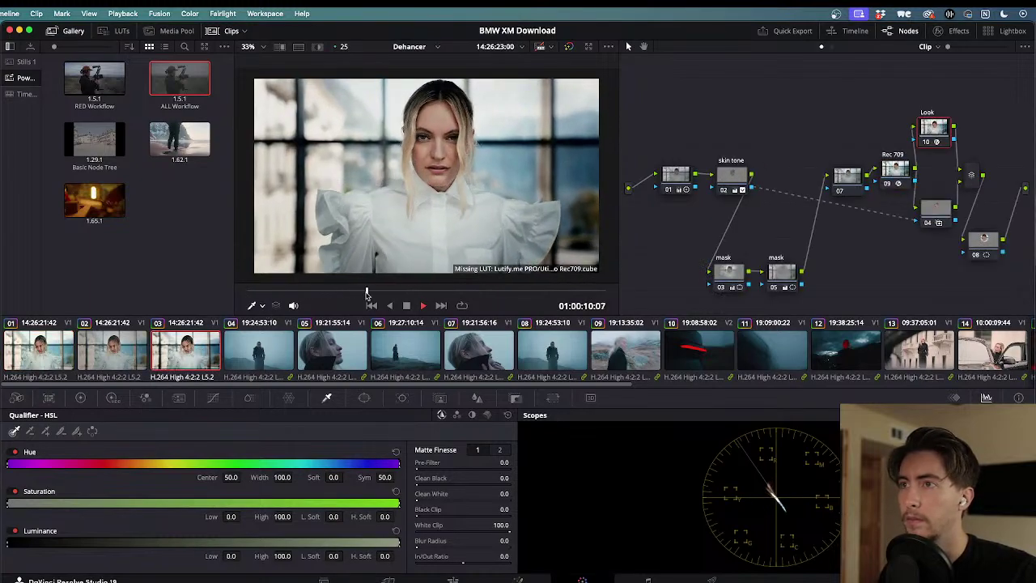
key(space)
mouse_move(458, 292)
mouse_down()
mouse_move(490, 294)
mouse_move(366, 288)
mouse_move(455, 291)
mouse_up()
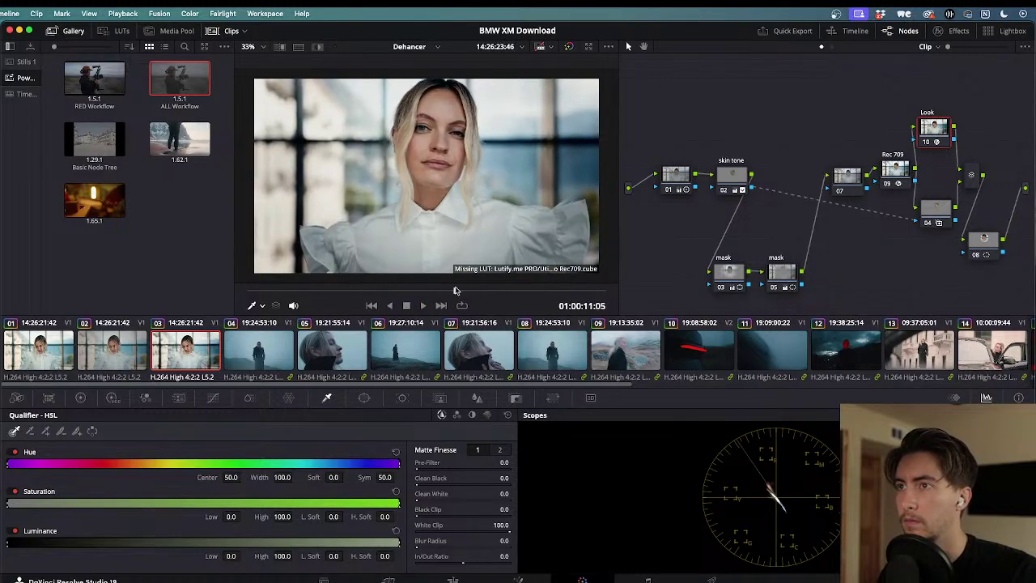
- Alternate playback between clips 01 and 03 again, replaying clip 03 from its start to judge contrast and color
click(54, 350)
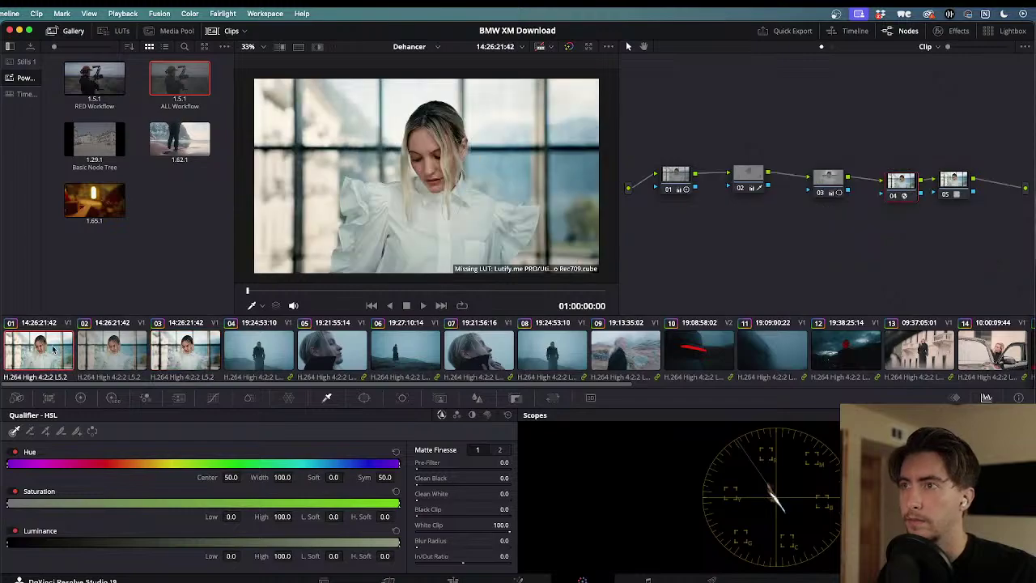
key(space)
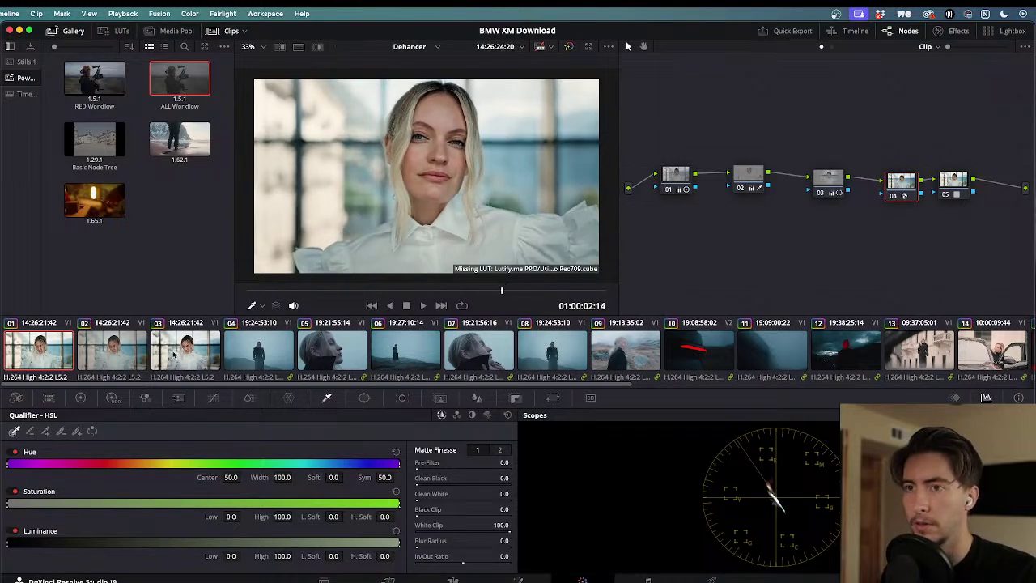
click(175, 355)
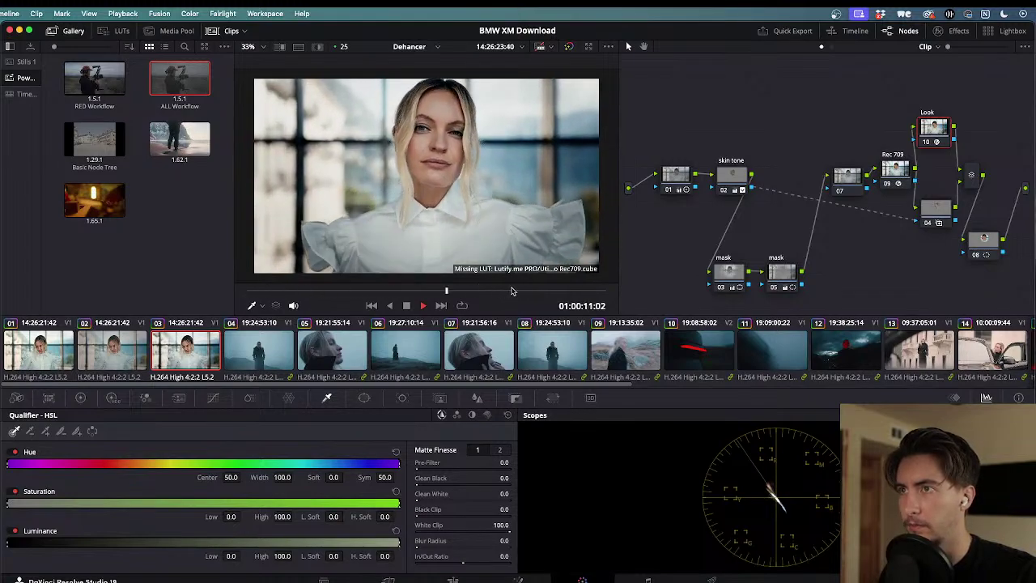
click(42, 371)
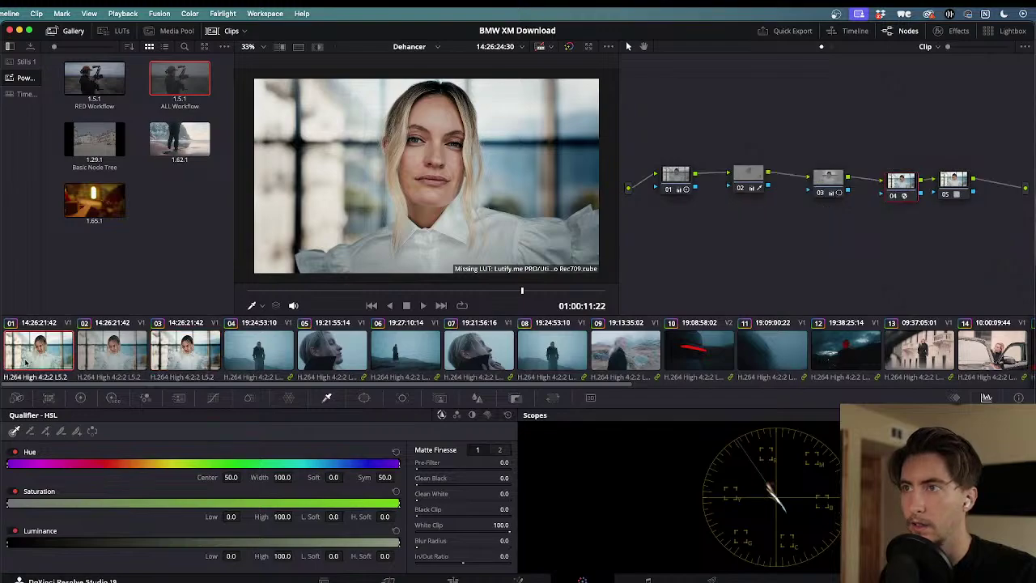
key(space)
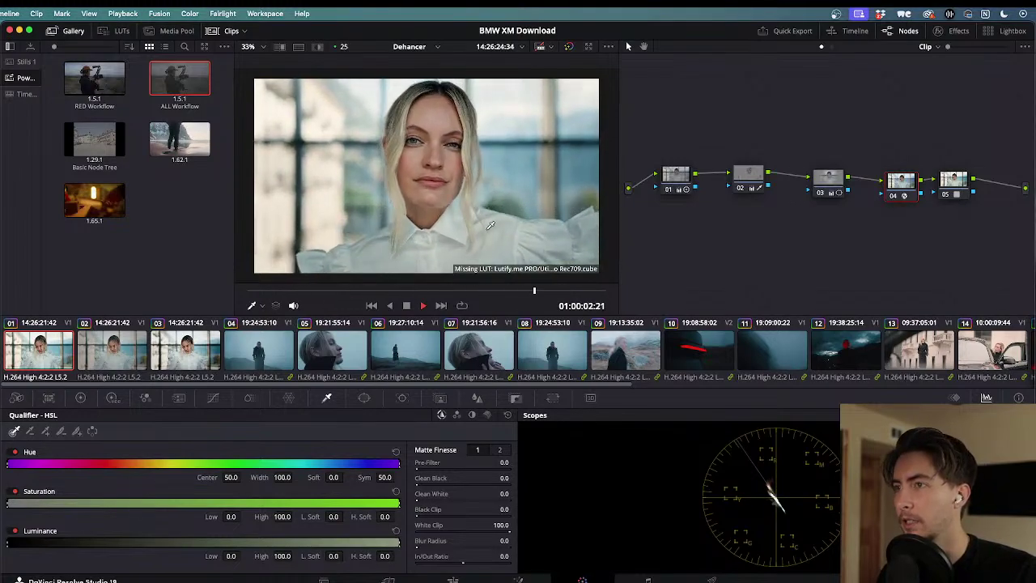
click(191, 340)
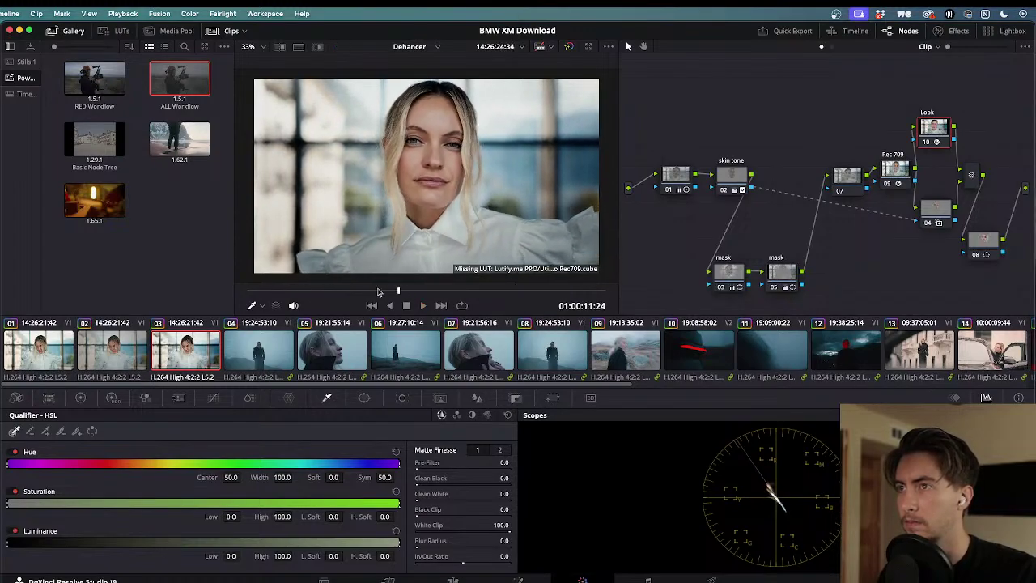
drag(398, 293, 238, 285)
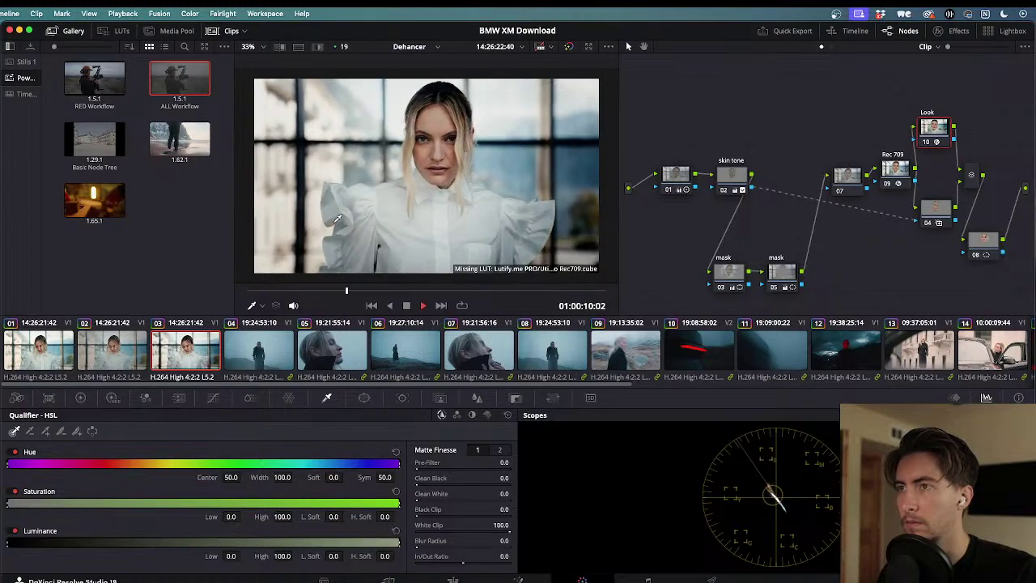
key(j)
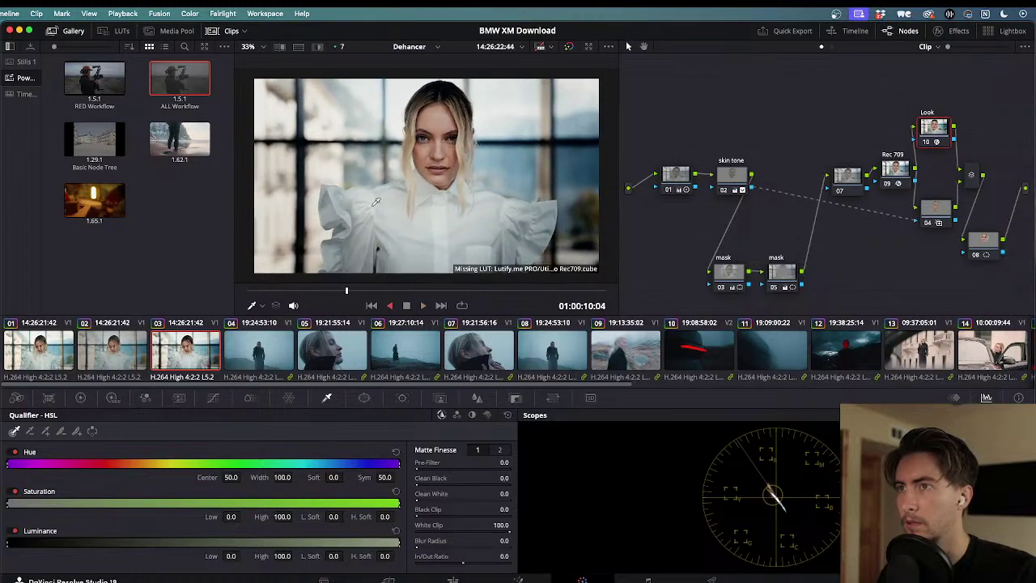
- Set Color Boost to 3.00 on node 01 of clip 03 and play the result full screen
click(677, 175)
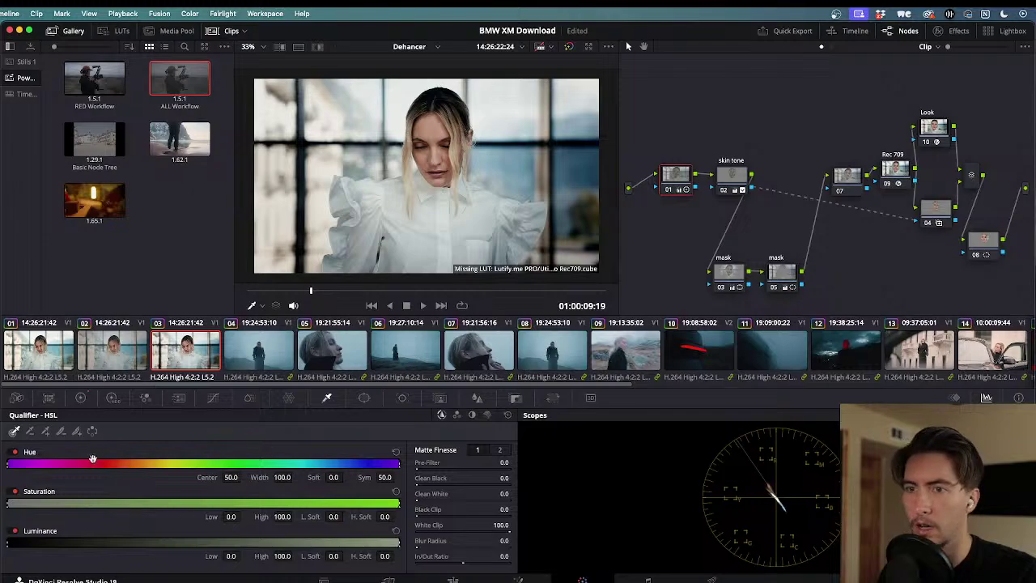
click(81, 397)
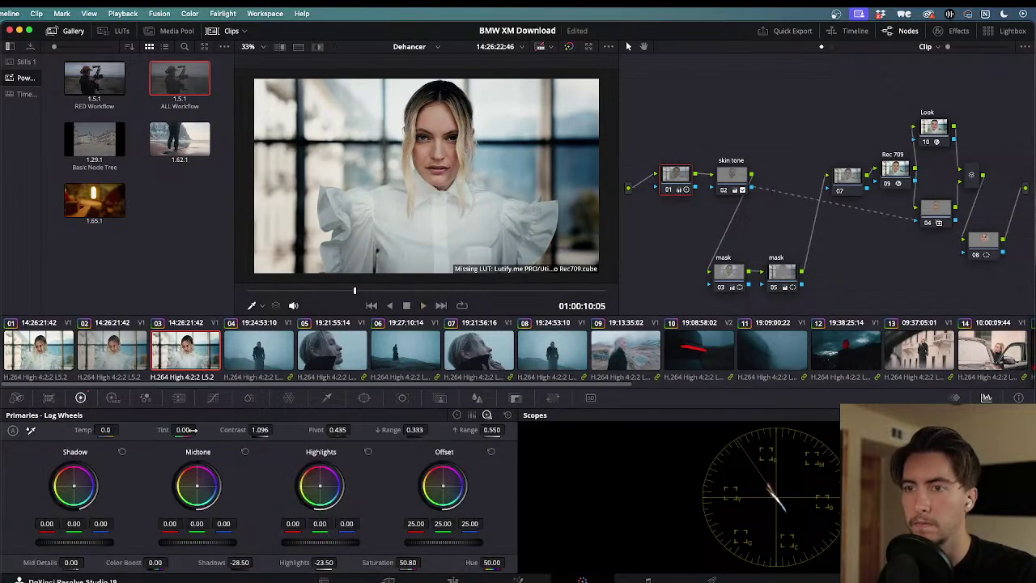
drag(259, 429, 312, 450)
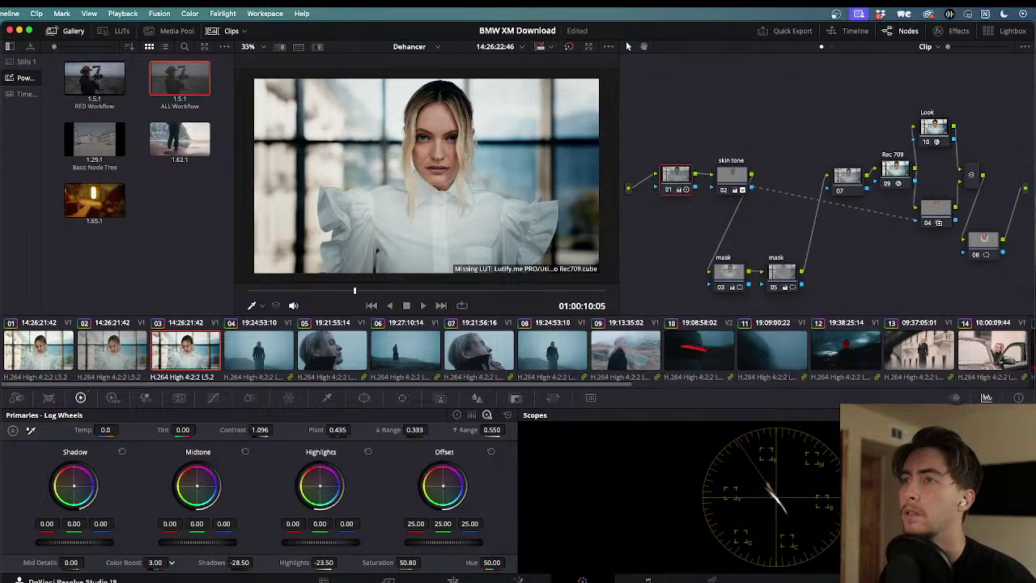
key(space)
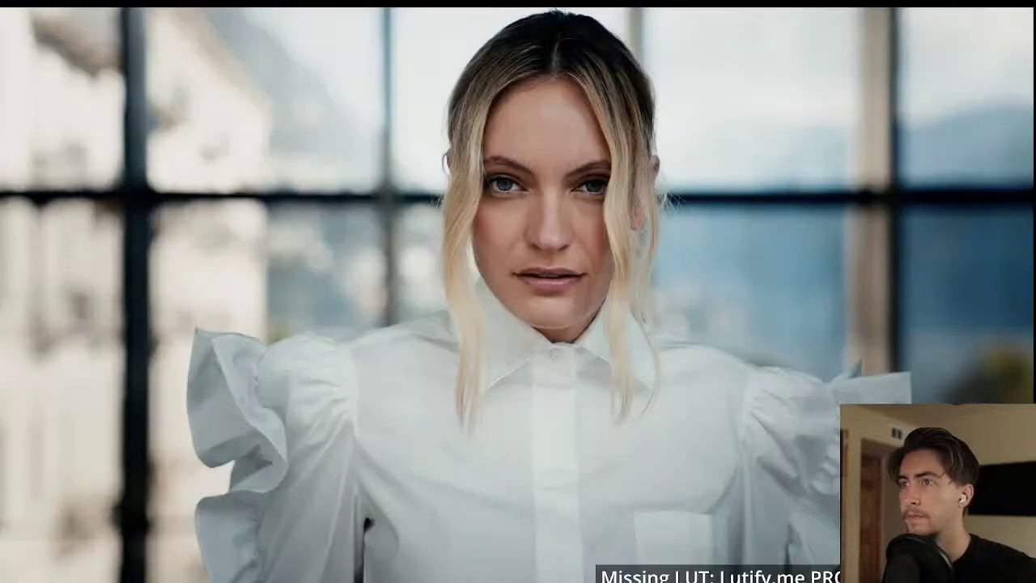
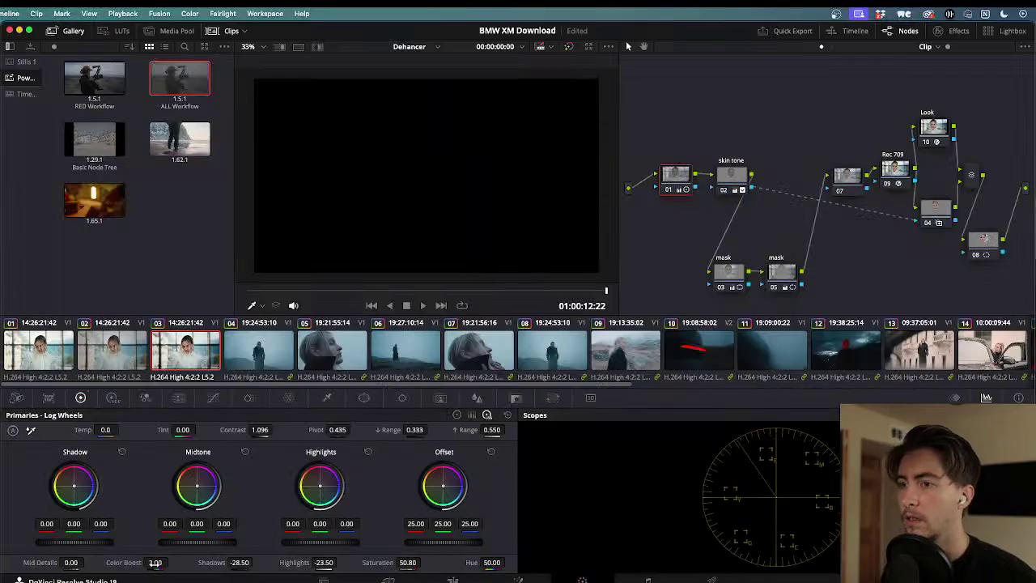
- Play clip 02 full screen to examine its version of the grade, and return to the normal view
click(116, 349)
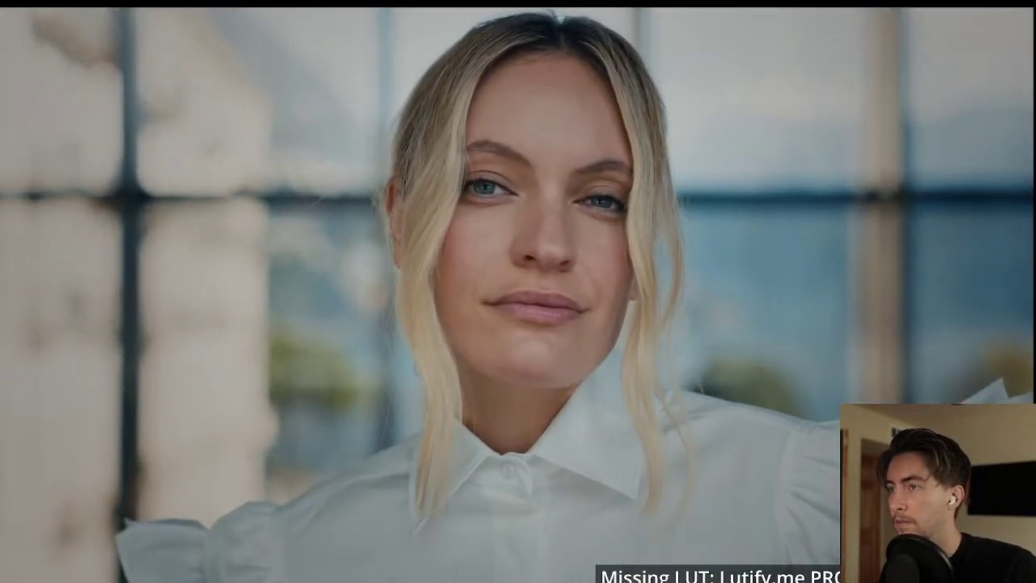
key(super+f)
key(space)
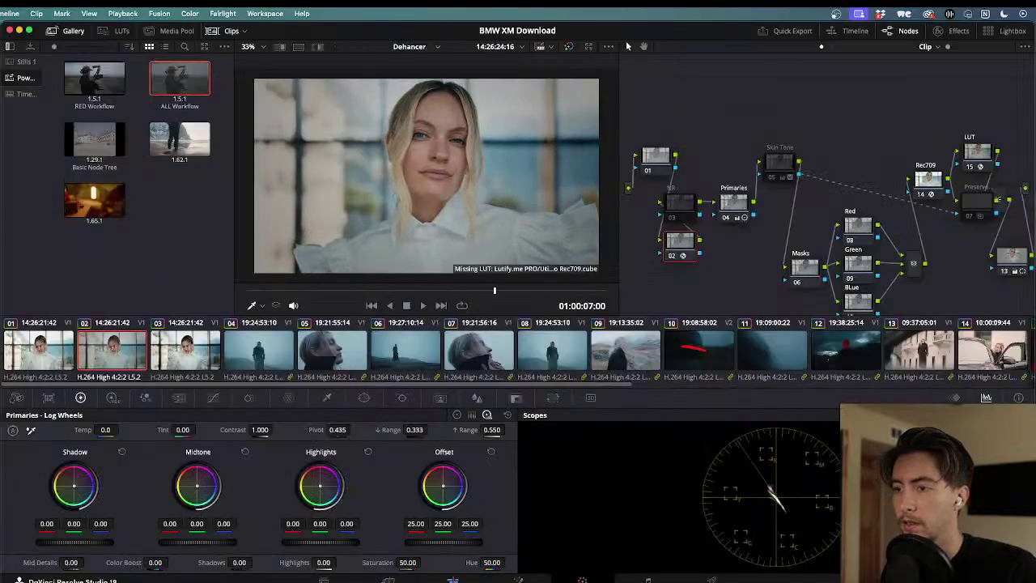
- On the Edit page, delete the middle portrait clip and move the third version directly after the first one
click(453, 580)
key(BackSpace)
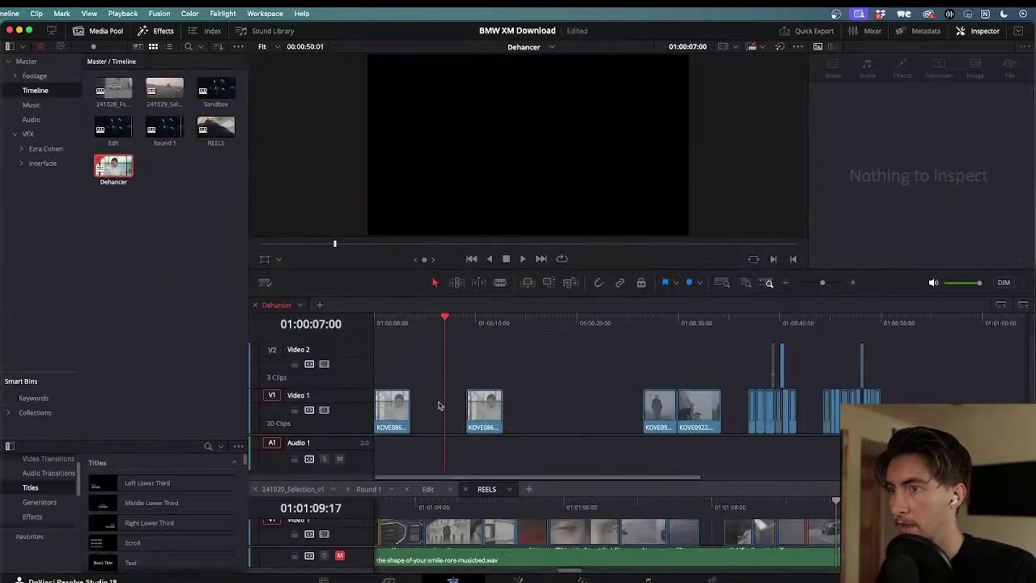
drag(473, 409, 423, 409)
- Play the two adjacent portrait clips forward and backward across their cut to compare the two grades
key(Up)
key(Up)
key(space)
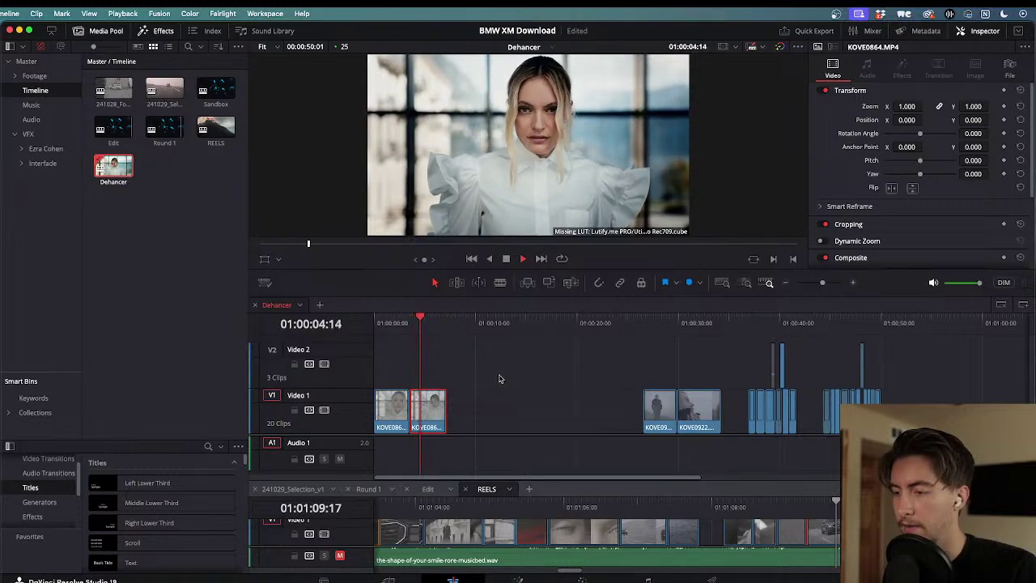
key(j)
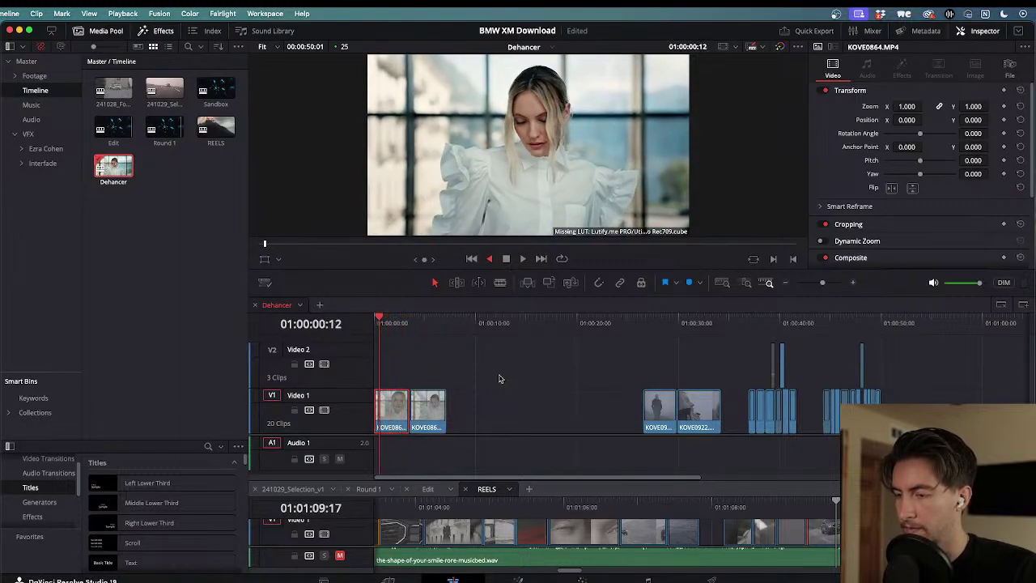
key(l)
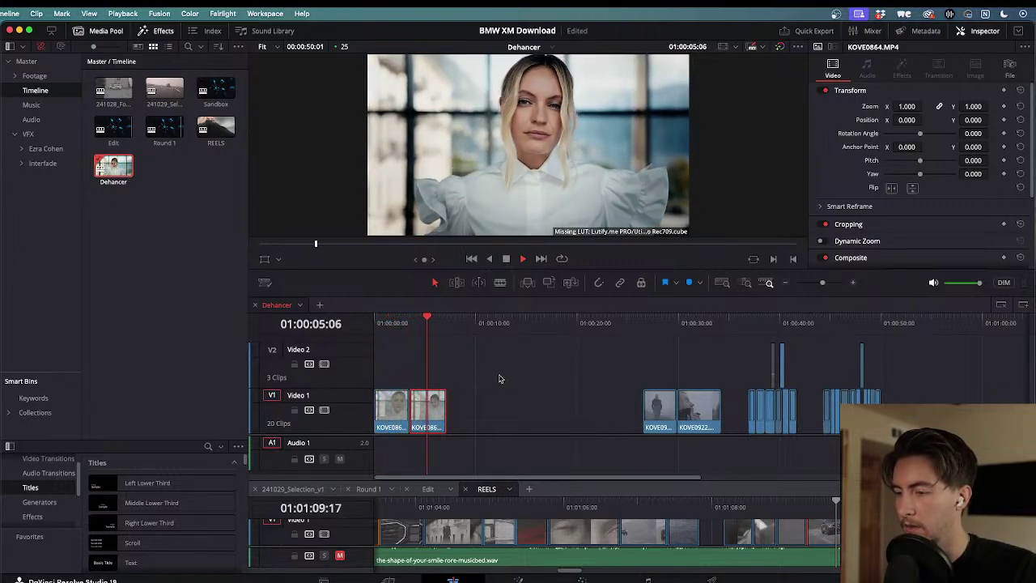
- Enlarge the viewer above the timeline and play the two portrait clips forward and backward to compare them at the bigger size
key(j)
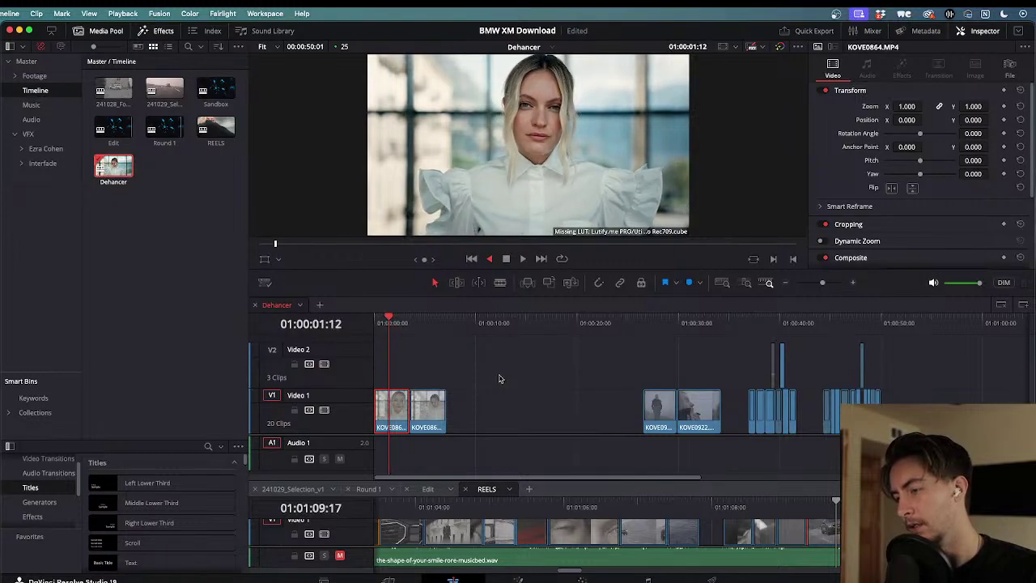
key(l)
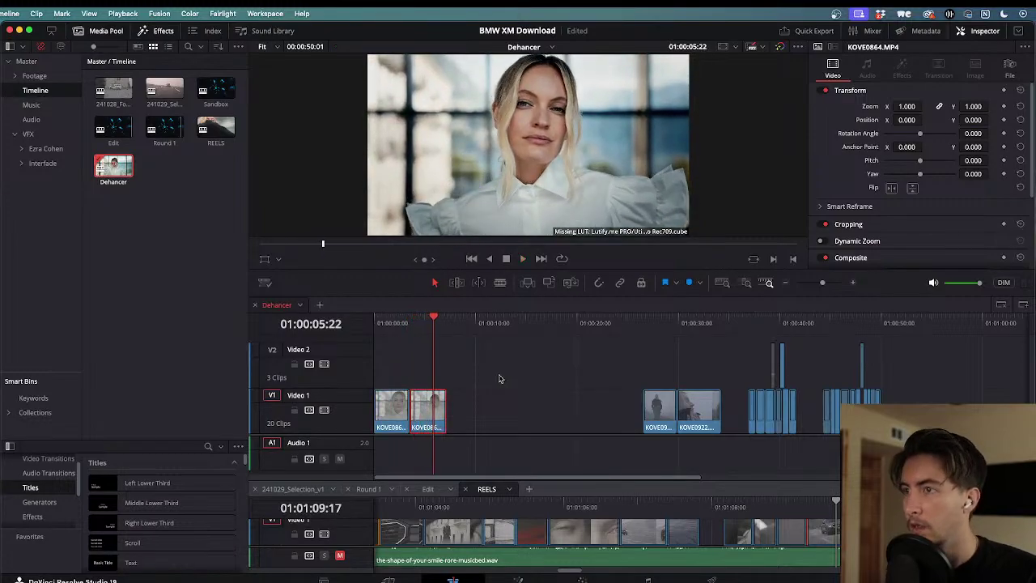
drag(535, 295, 537, 381)
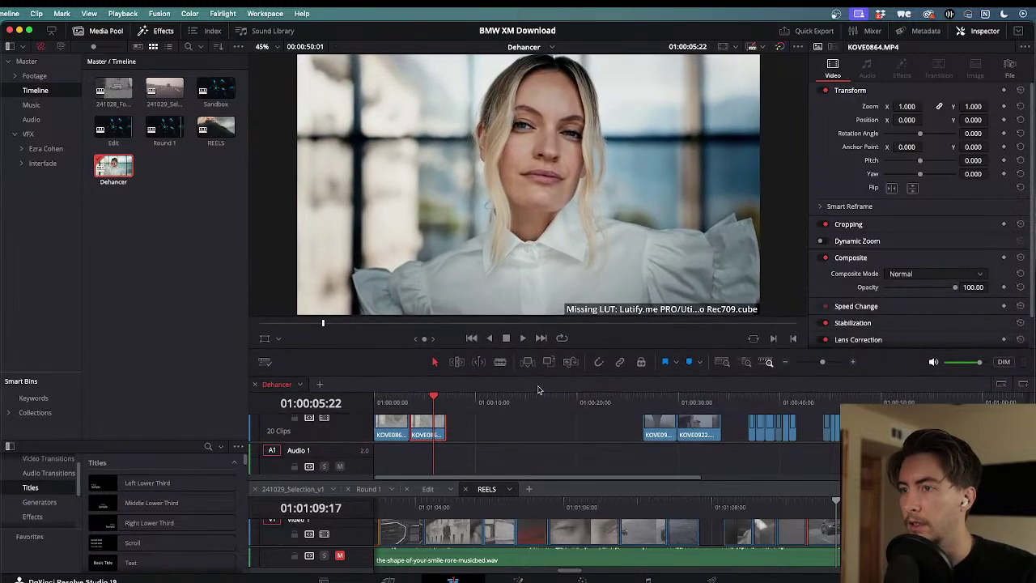
key(Home)
key(space)
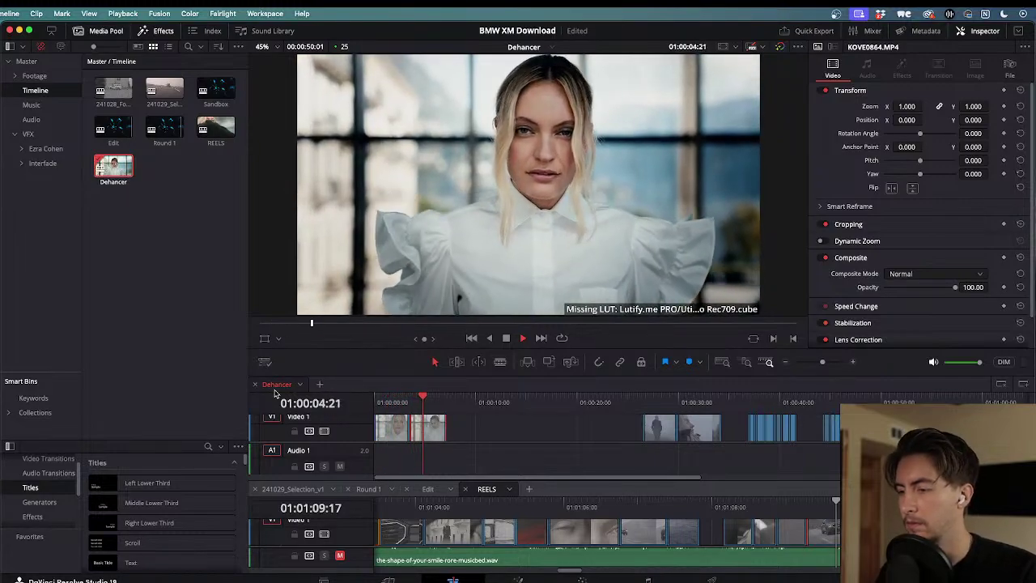
key(j)
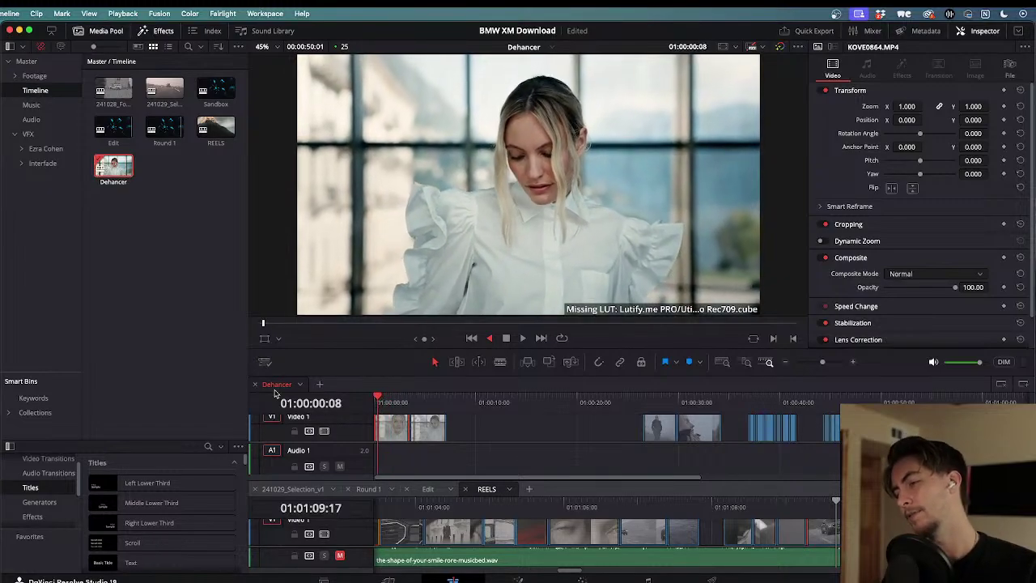
- Replay parts of both portrait clips, stopping within each version to examine the differences between their grades
key(l)
key(k)
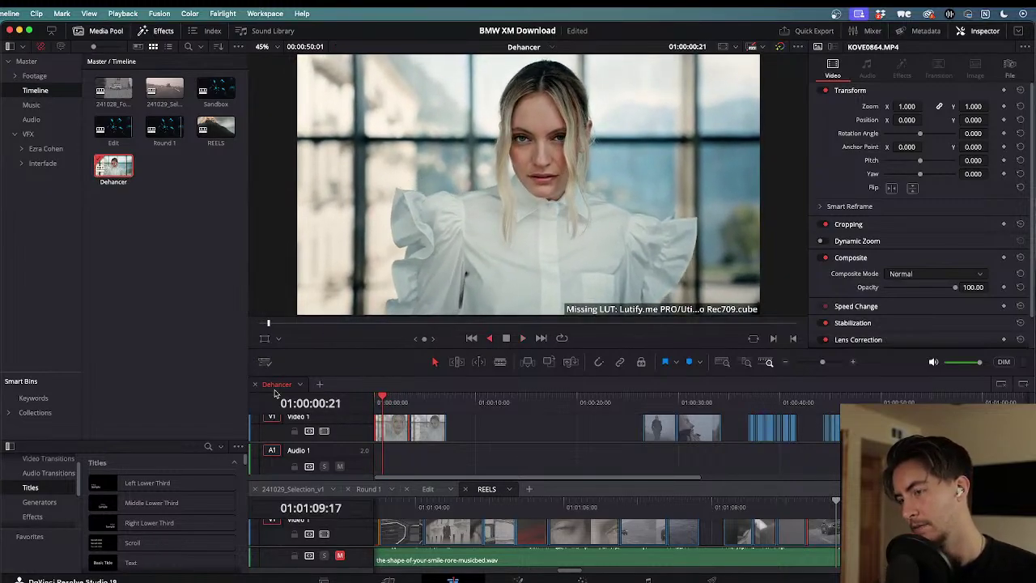
key(j)
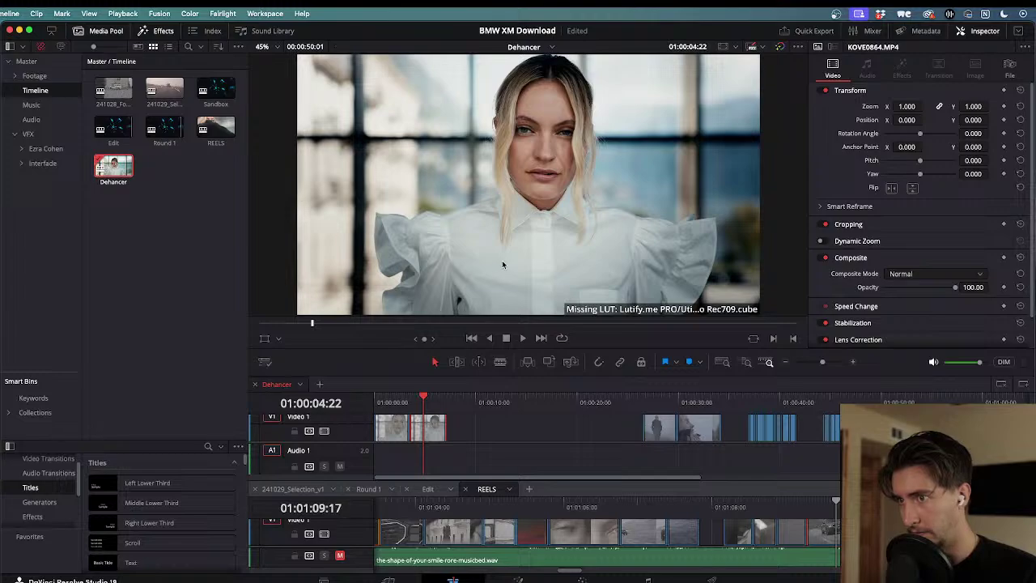
key(j)
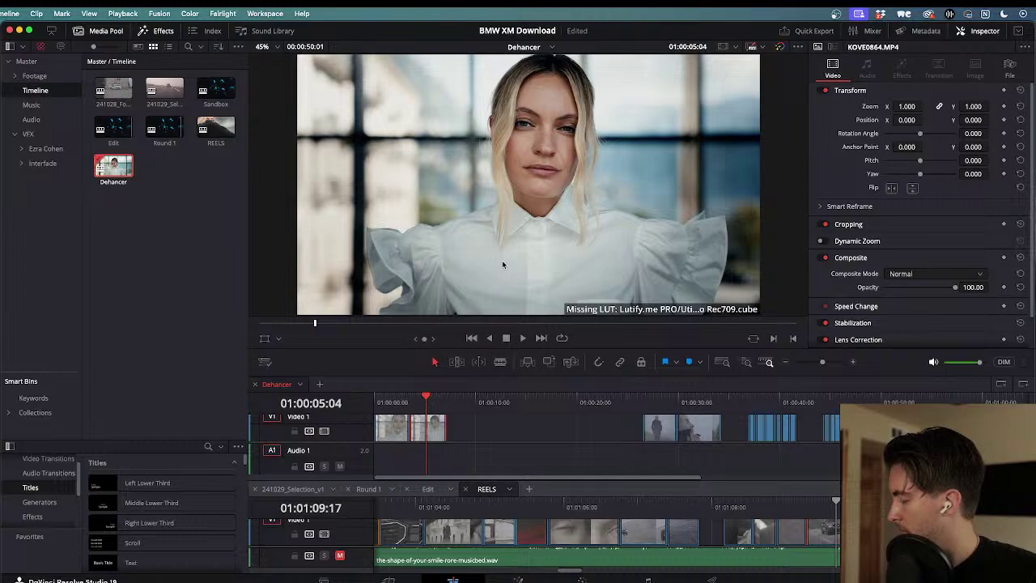
key(space)
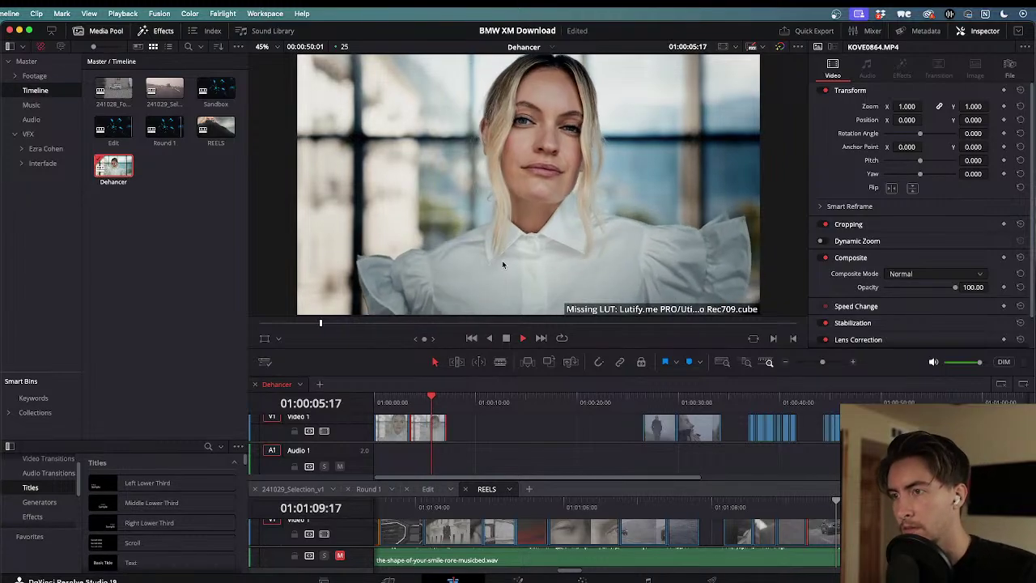
drag(436, 403, 395, 411)
key(space)
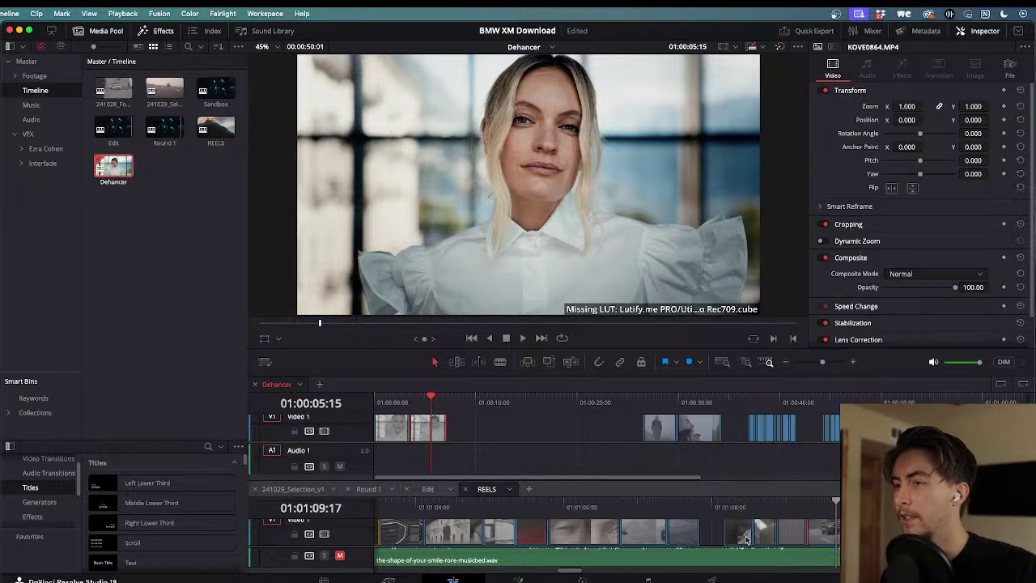
- On the Color page, open the Dehancer Pro settings of clip 02's Look node and find the Halation section
click(585, 580)
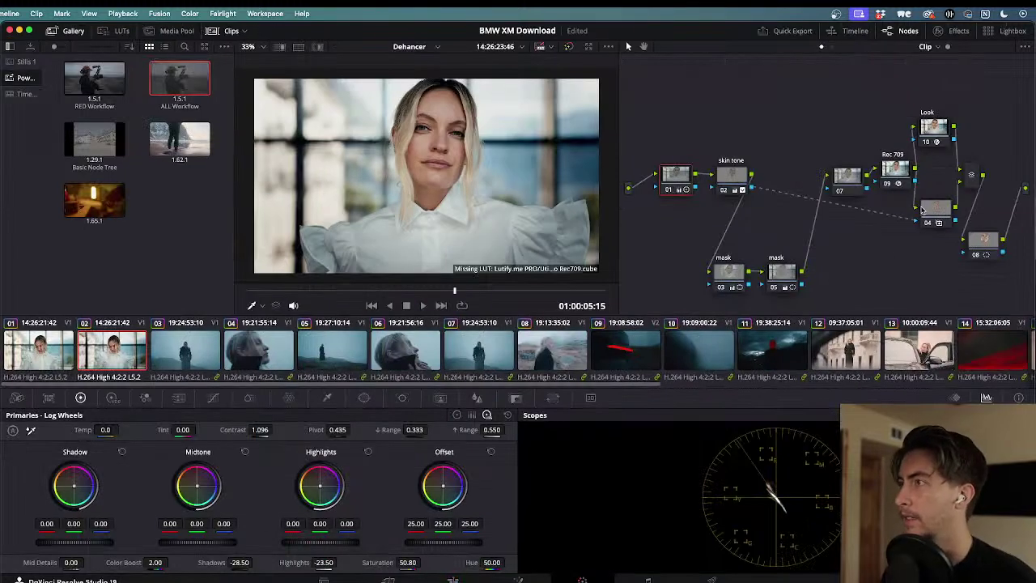
click(934, 127)
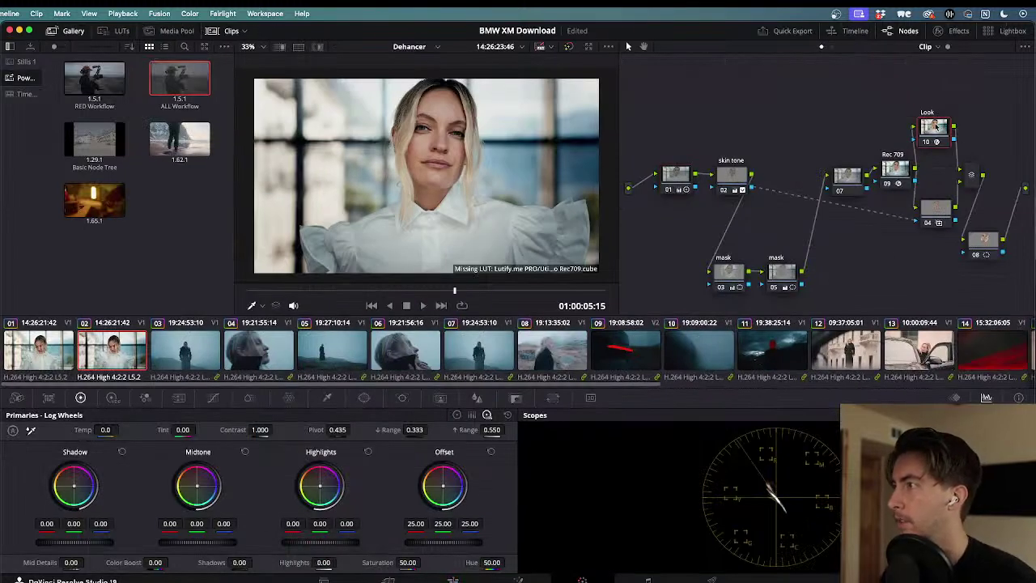
click(954, 31)
scroll(865, 213, down, 1)
scroll(858, 219, up, 4)
scroll(857, 221, down, 10)
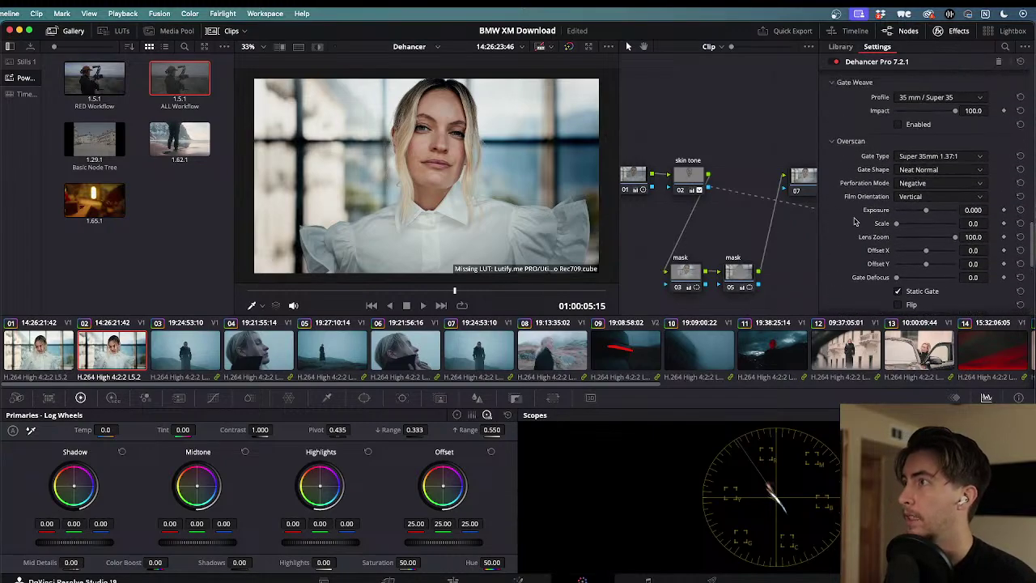
scroll(854, 221, up, 3)
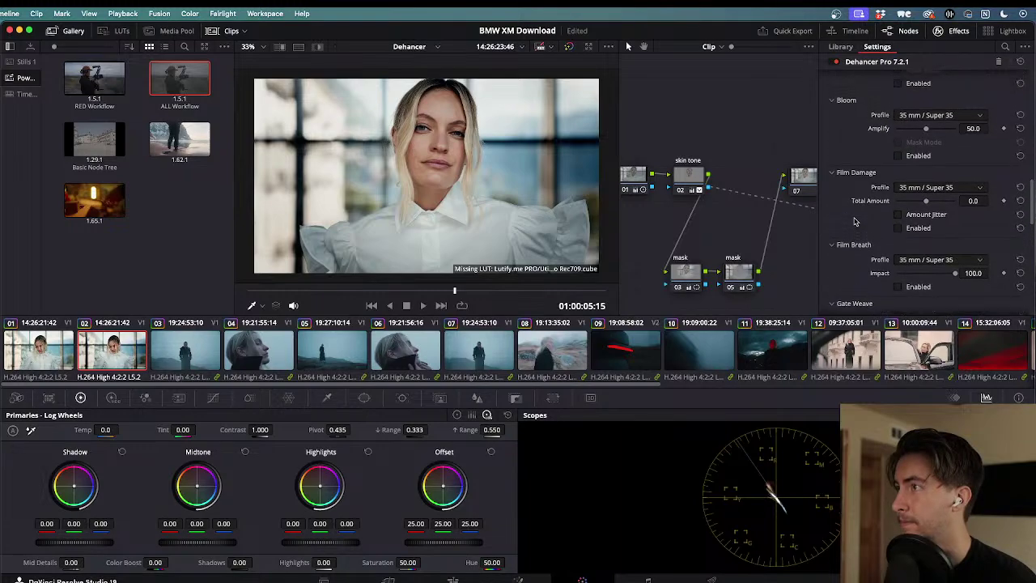
scroll(856, 220, up, 1)
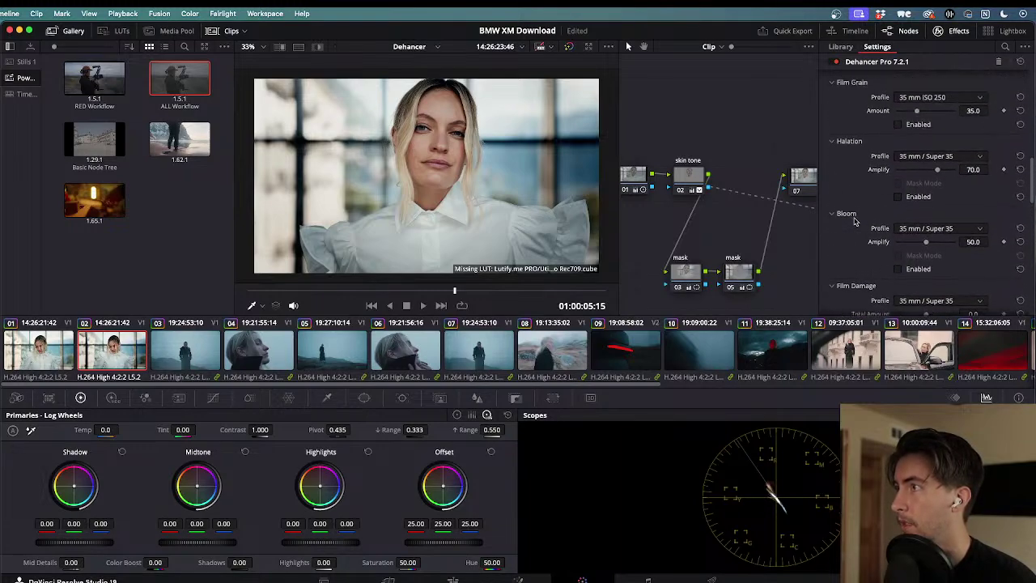
- Try Dehancer's Halation effect on clip 02's Look node and play the clip from its start
click(898, 197)
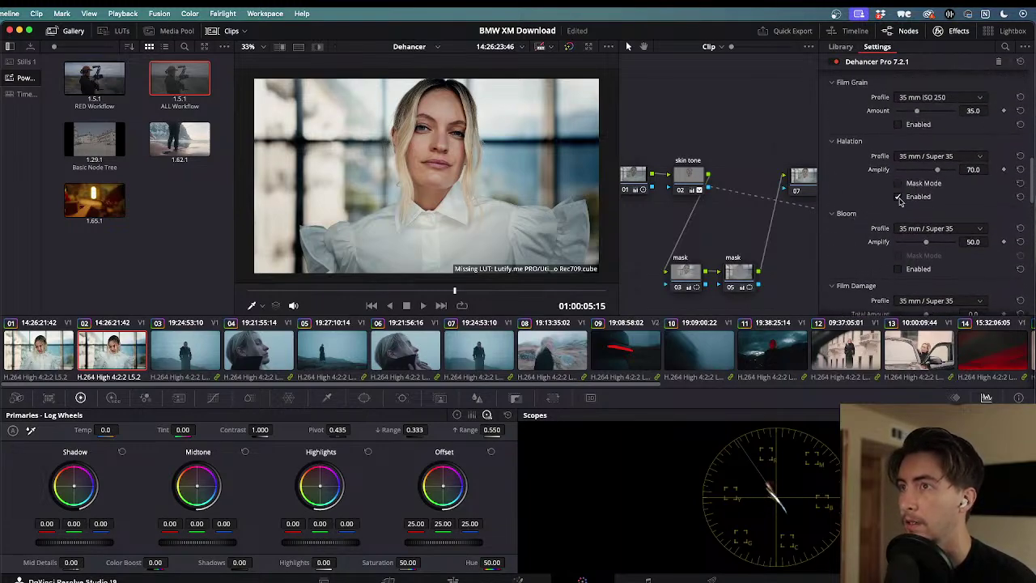
drag(422, 292, 238, 282)
key(space)
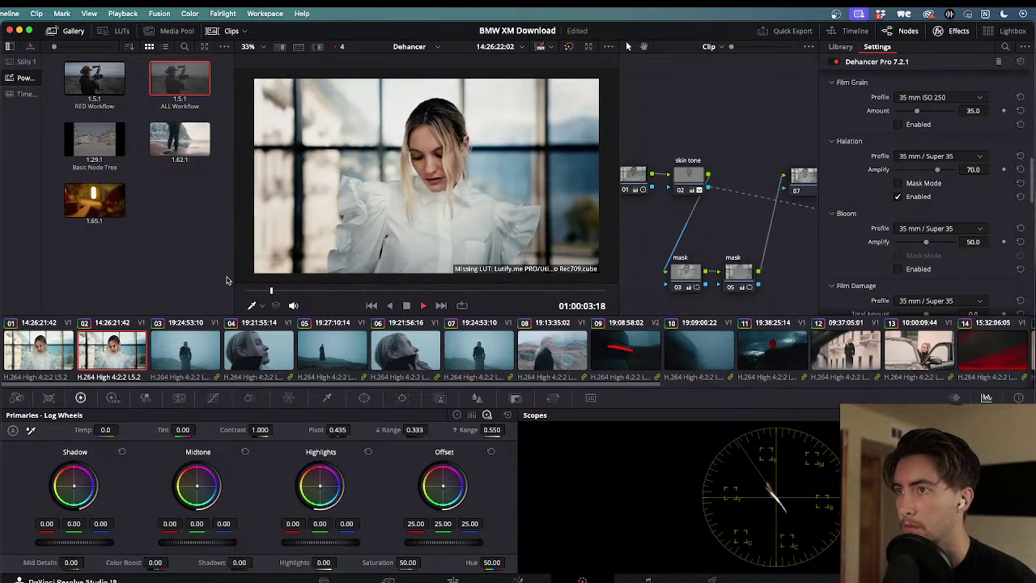
key(space)
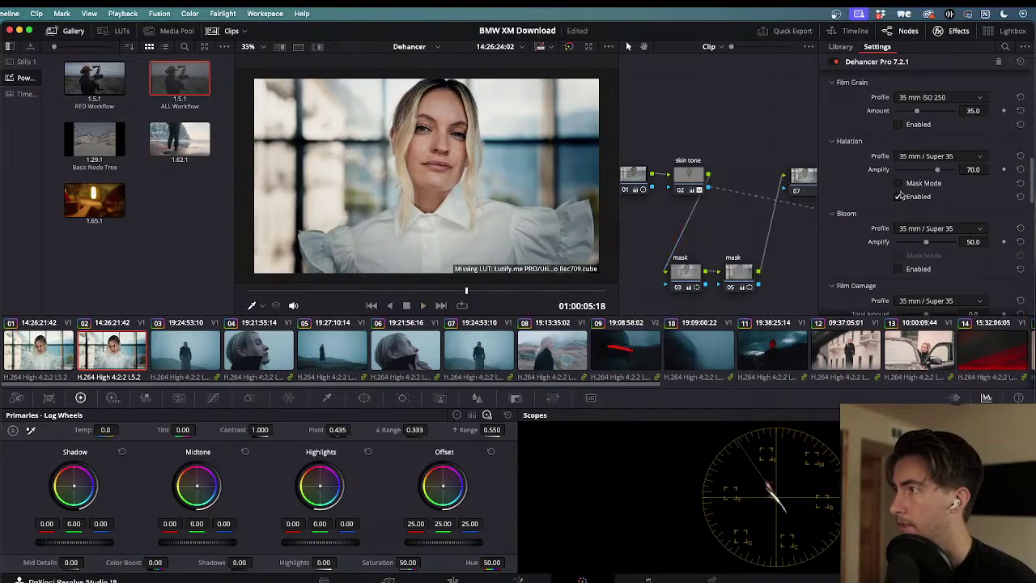
- Toggle Halation off and on repeatedly to compare the picture with and without it, and leave it disabled
click(898, 196)
click(898, 197)
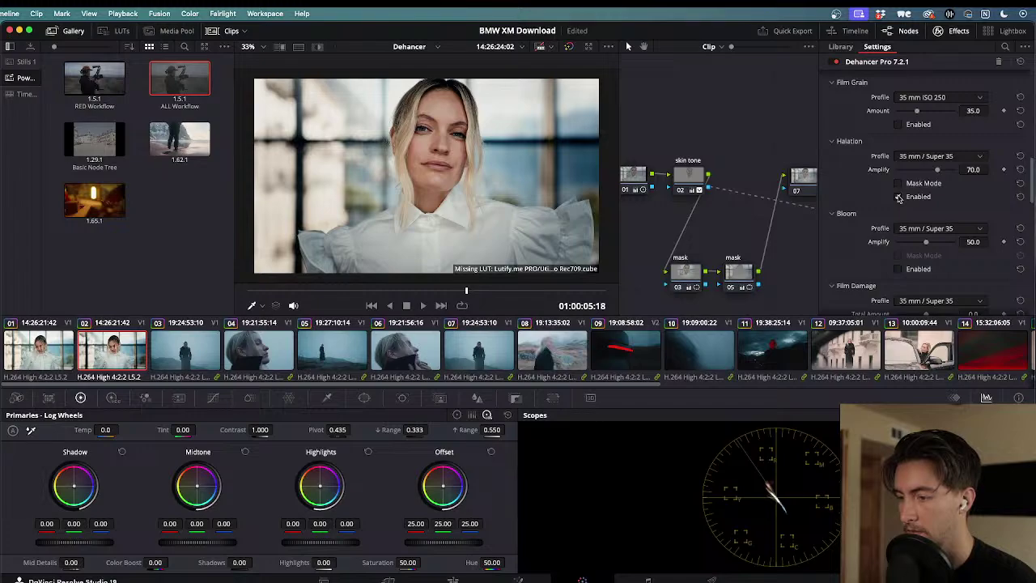
click(898, 197)
click(898, 196)
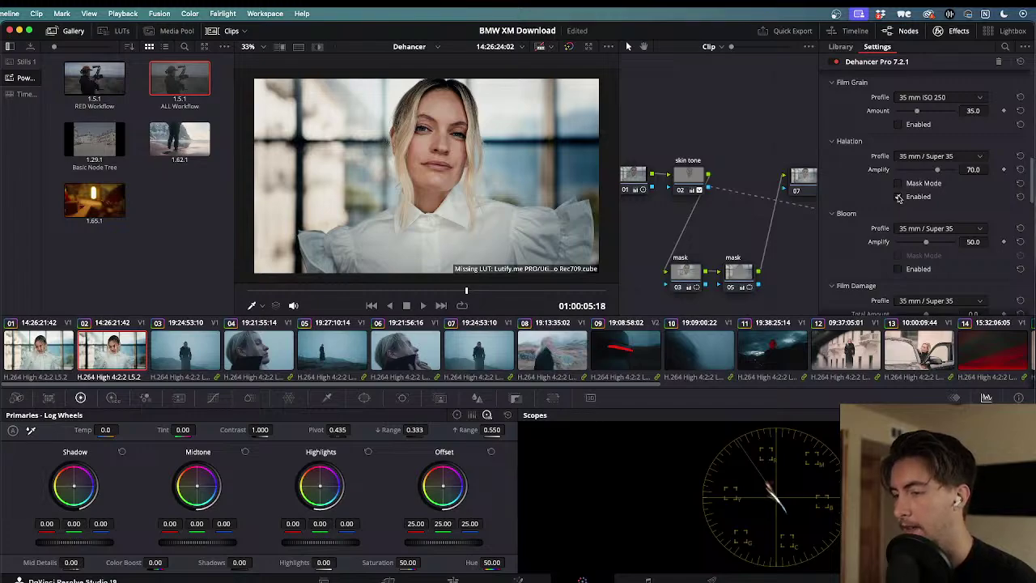
click(897, 196)
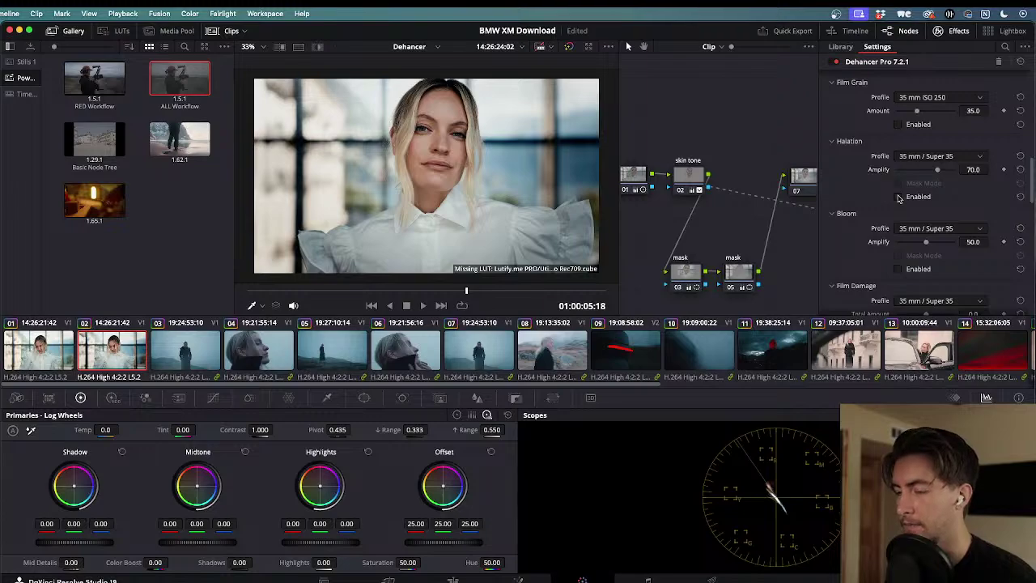
click(898, 197)
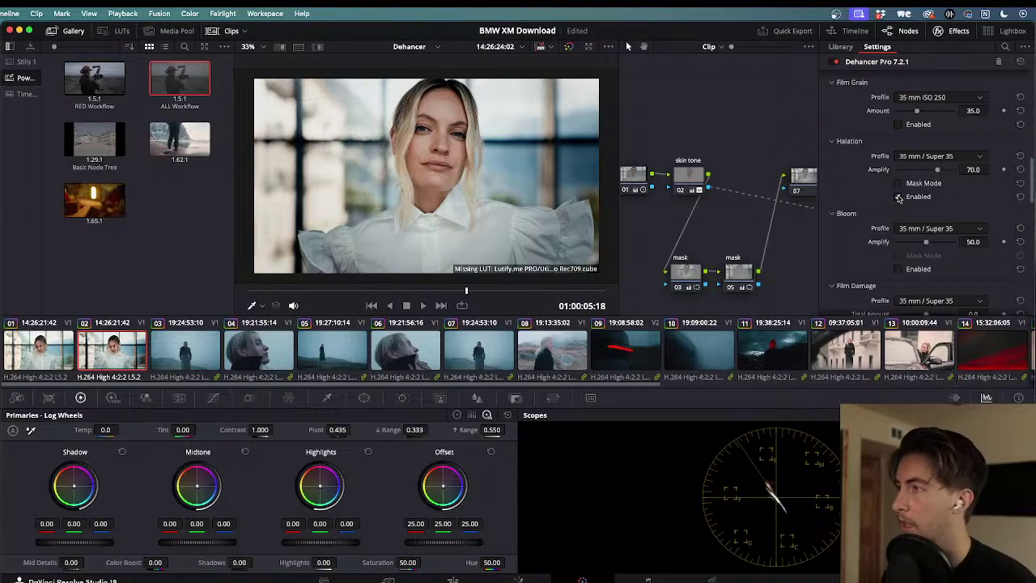
click(898, 197)
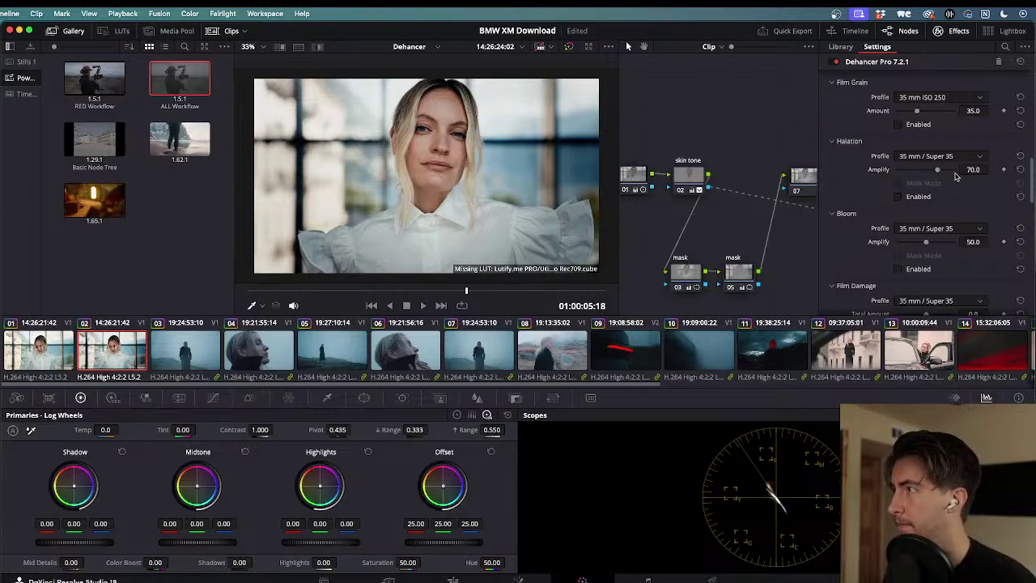
- Enable Dehancer's Film Grain on clip 02's Look node and play the clip from its start to check the grain
scroll(923, 130, up, 2)
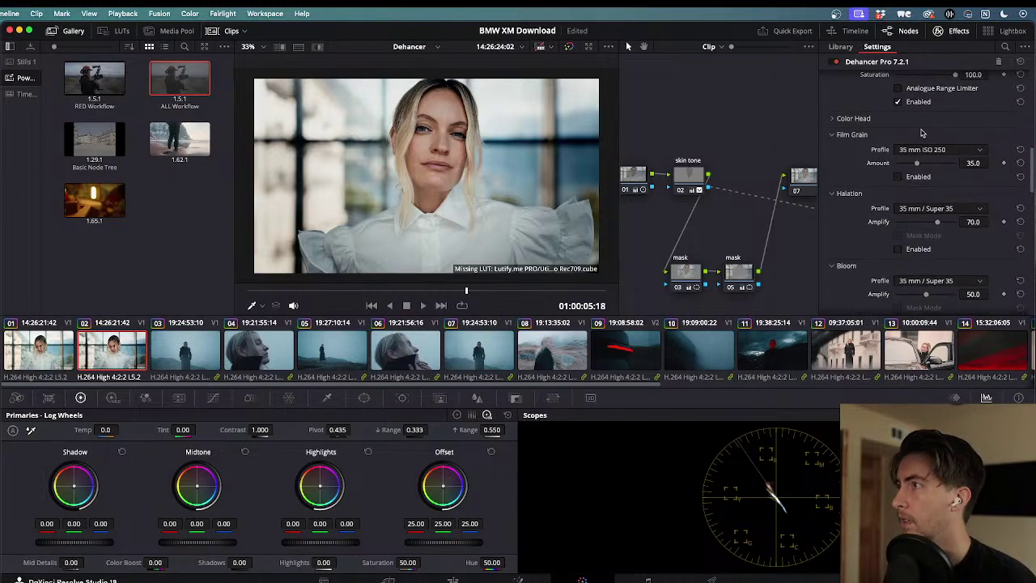
click(898, 177)
drag(448, 290, 180, 278)
key(space)
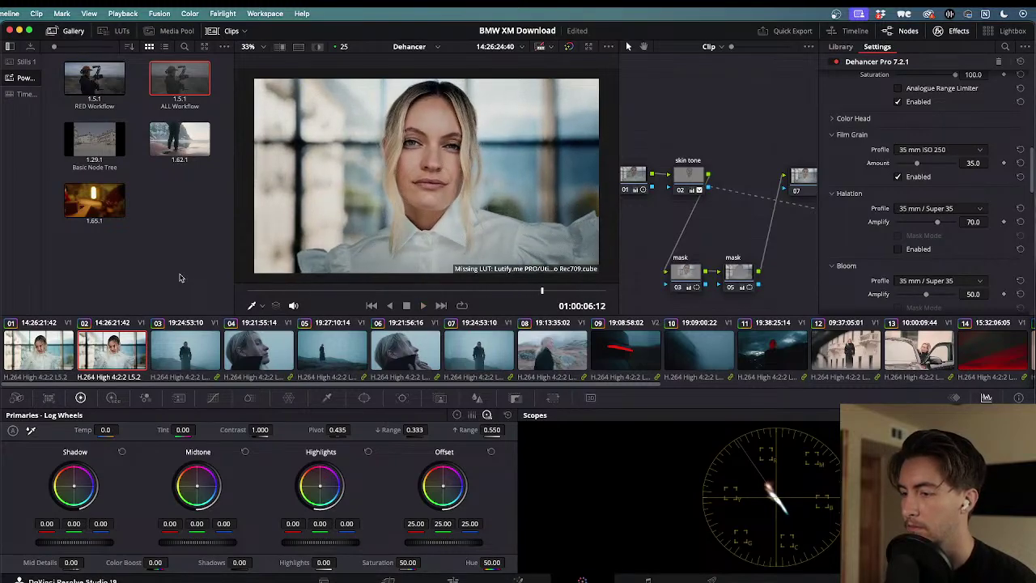
drag(475, 292, 344, 290)
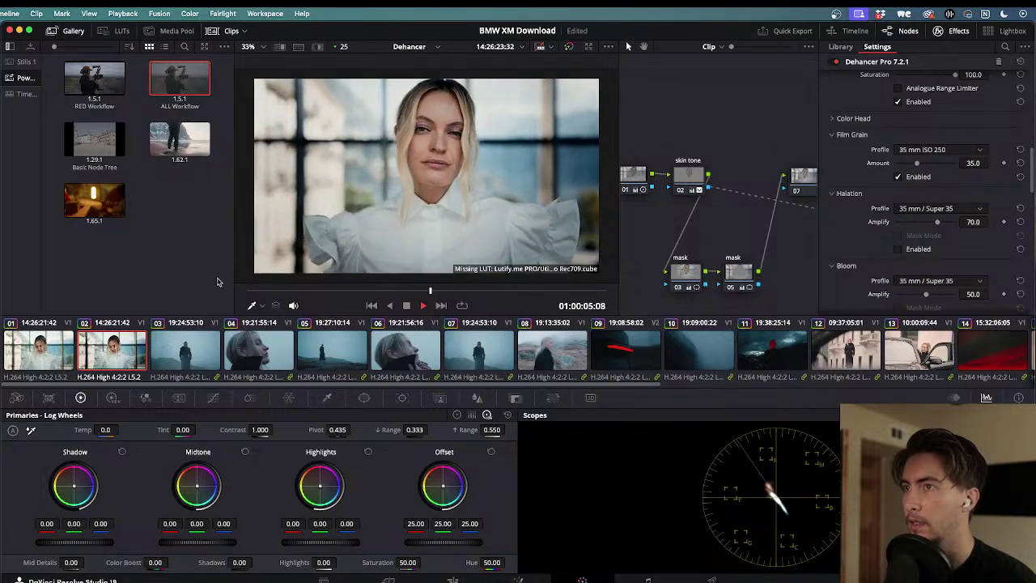
key(space)
- Change the Film Grain profile to 16 mm ISO 50 and play clip 02 from its start to check it
click(920, 149)
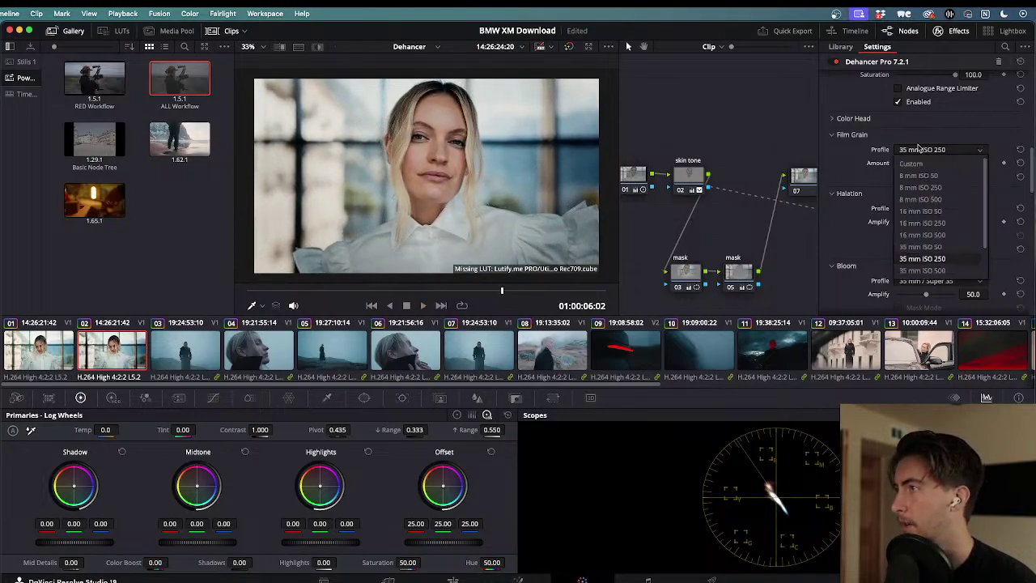
click(919, 212)
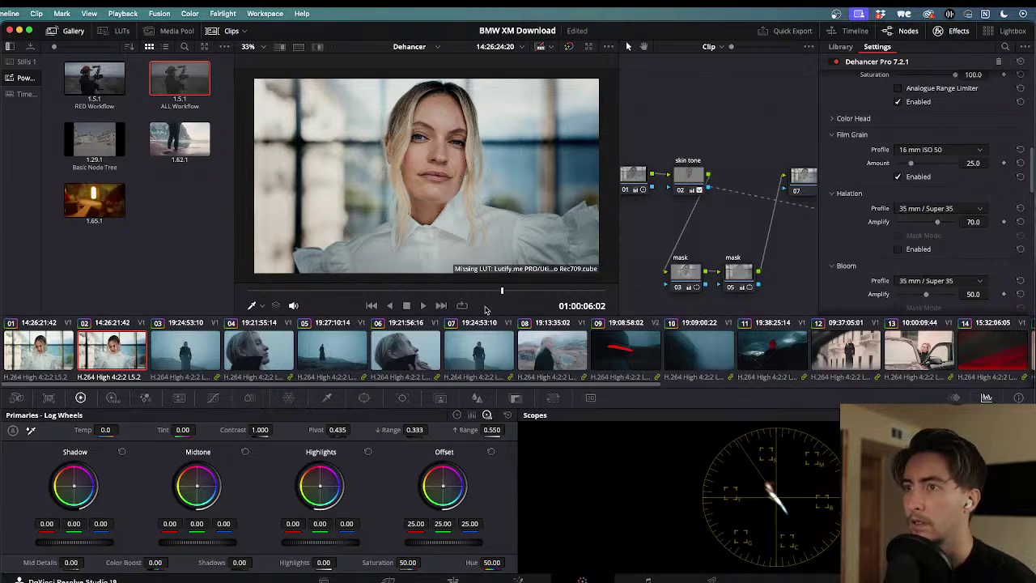
drag(482, 292, 215, 279)
key(space)
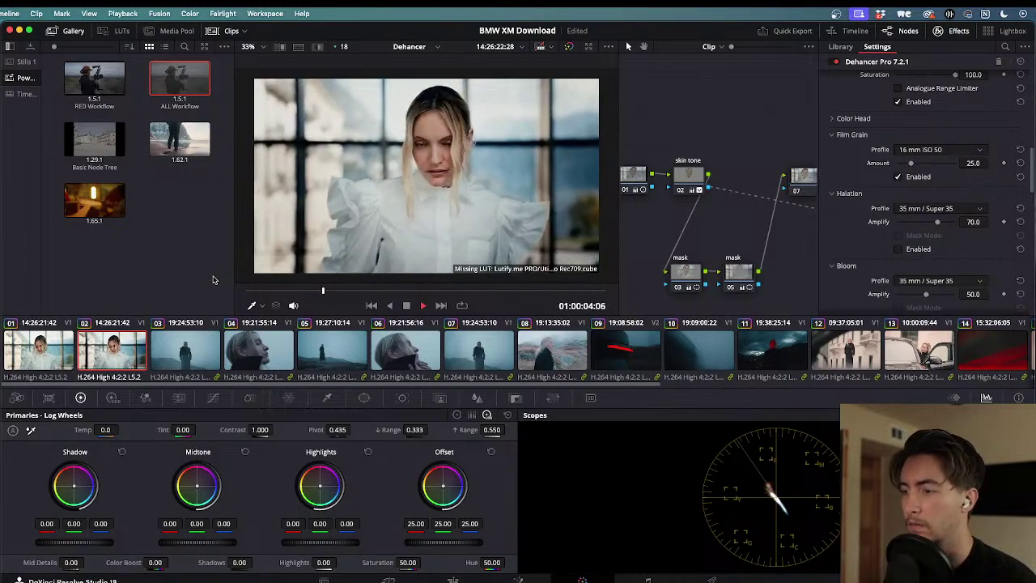
key(space)
- Return to the Edit page and play the second portrait clip forward and backward to examine the added film grain
key(shift+4)
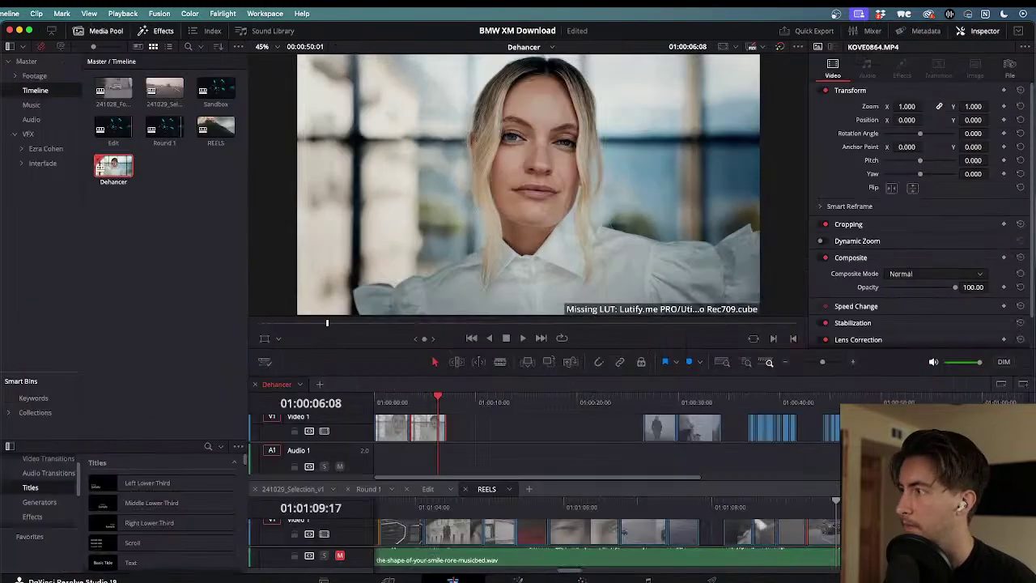
drag(437, 397, 415, 395)
key(space)
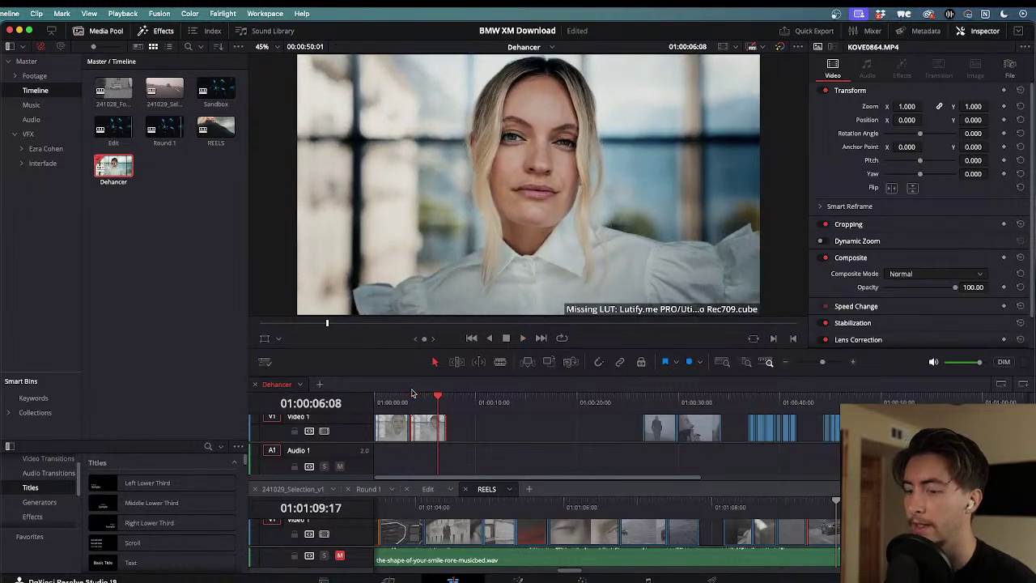
key(j)
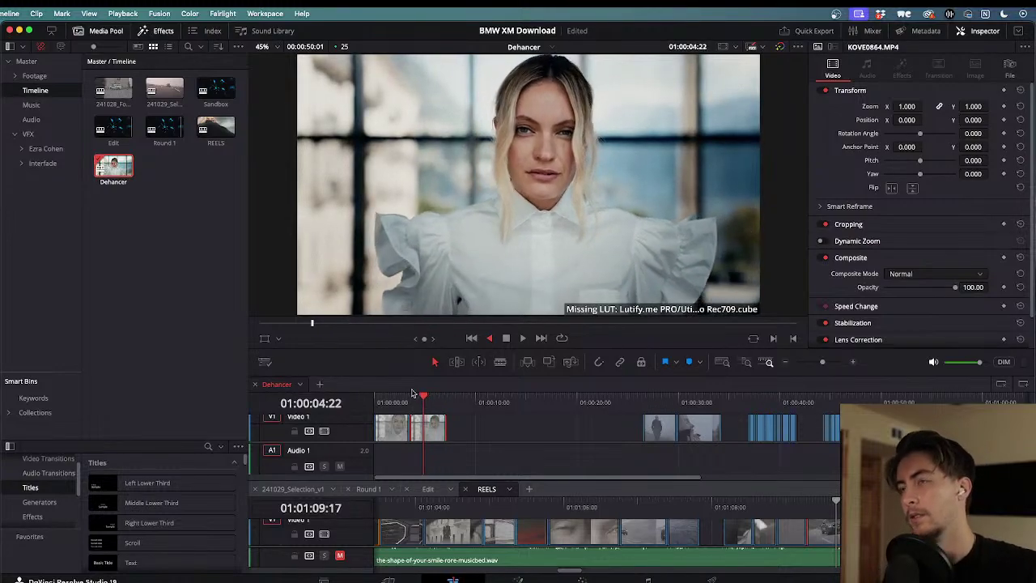
key(l)
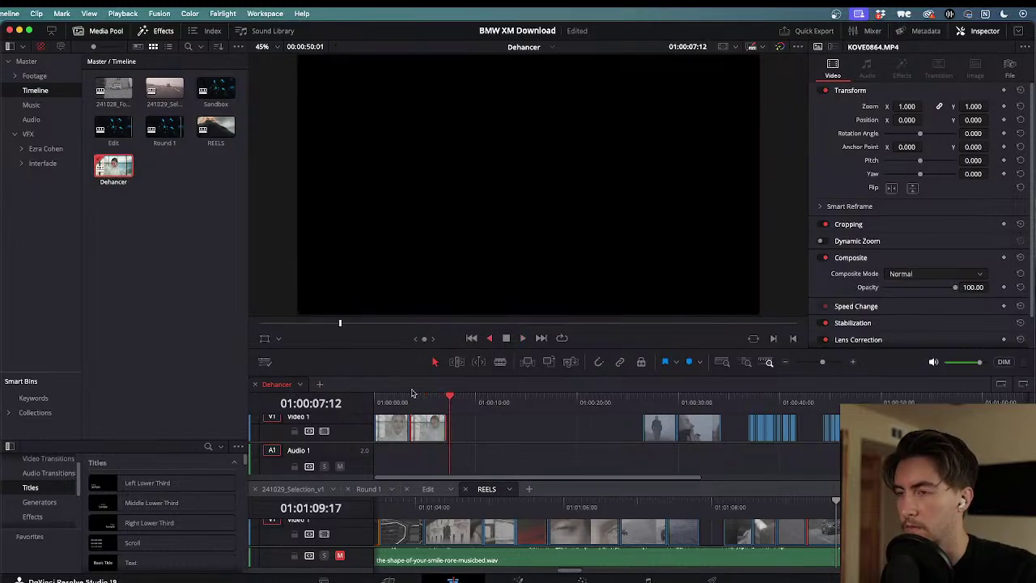
key(j)
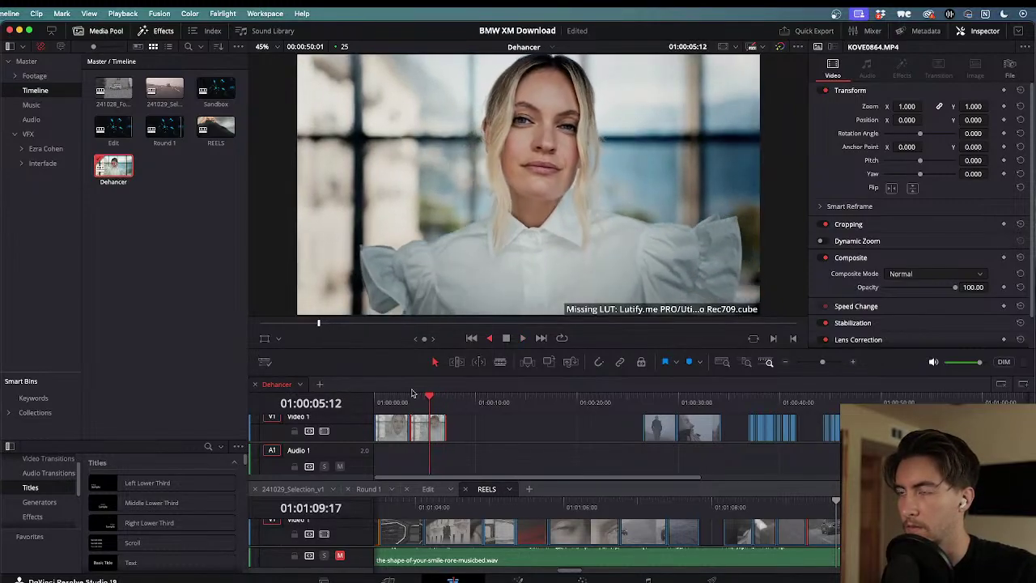
key(k)
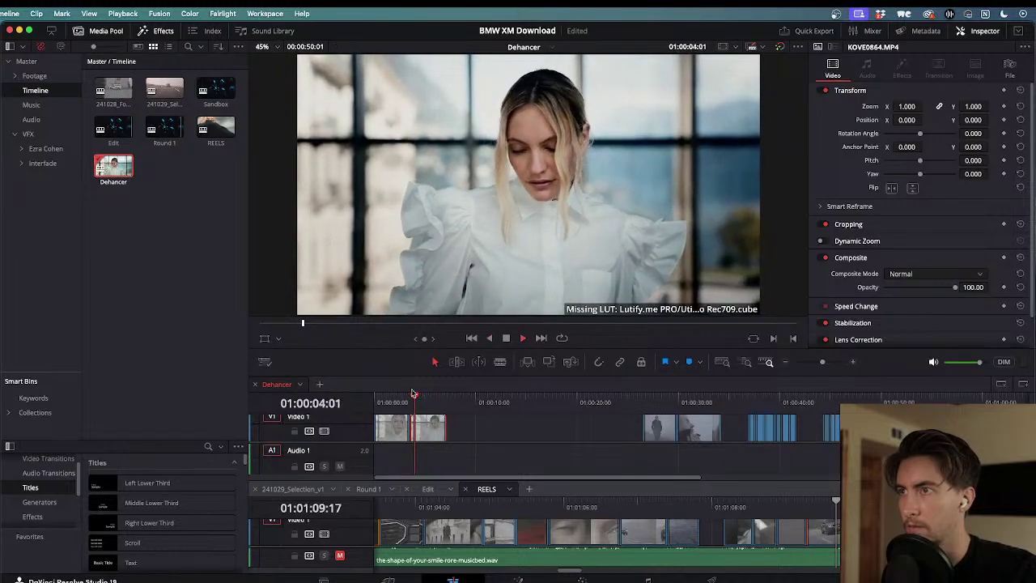
- Replay the second portrait clip forward and backward on the timeline to judge the film grain in motion
key(l)
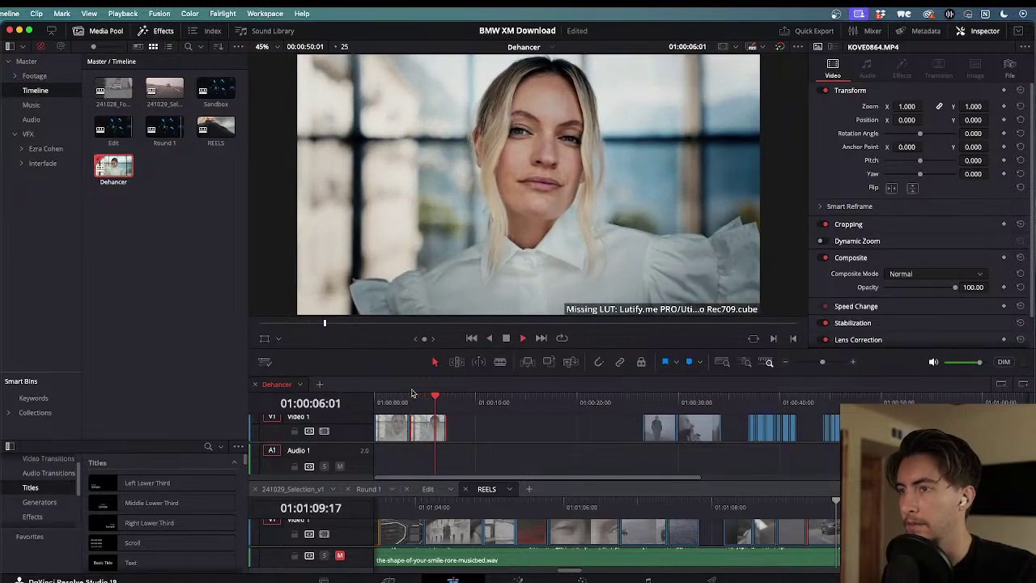
key(k)
key(j)
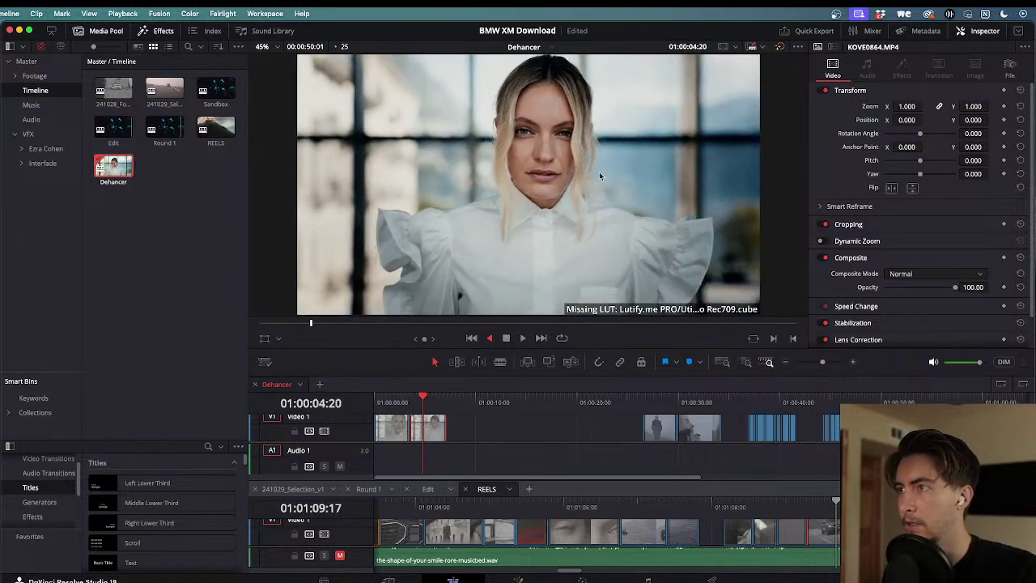
key(l)
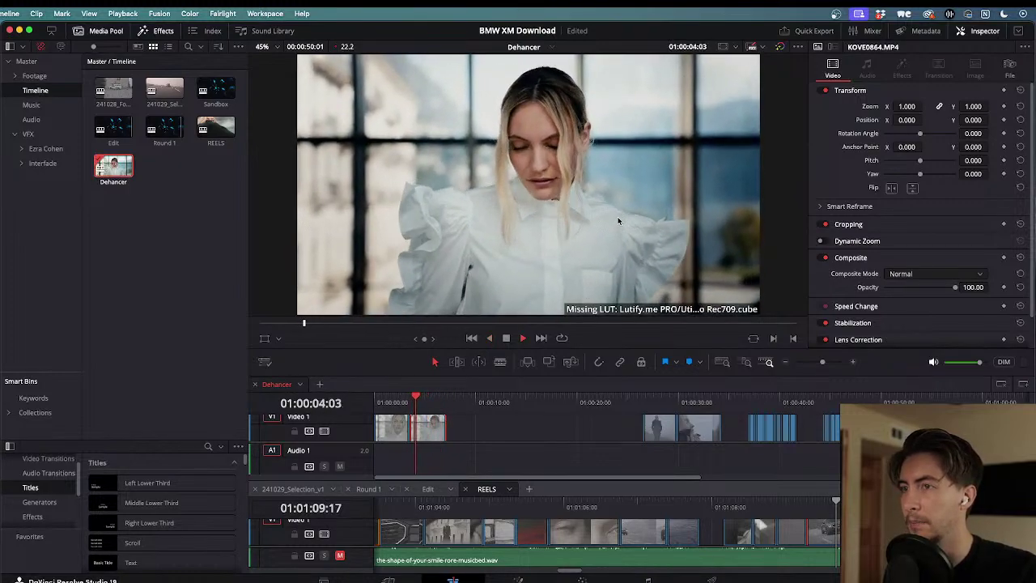
key(j)
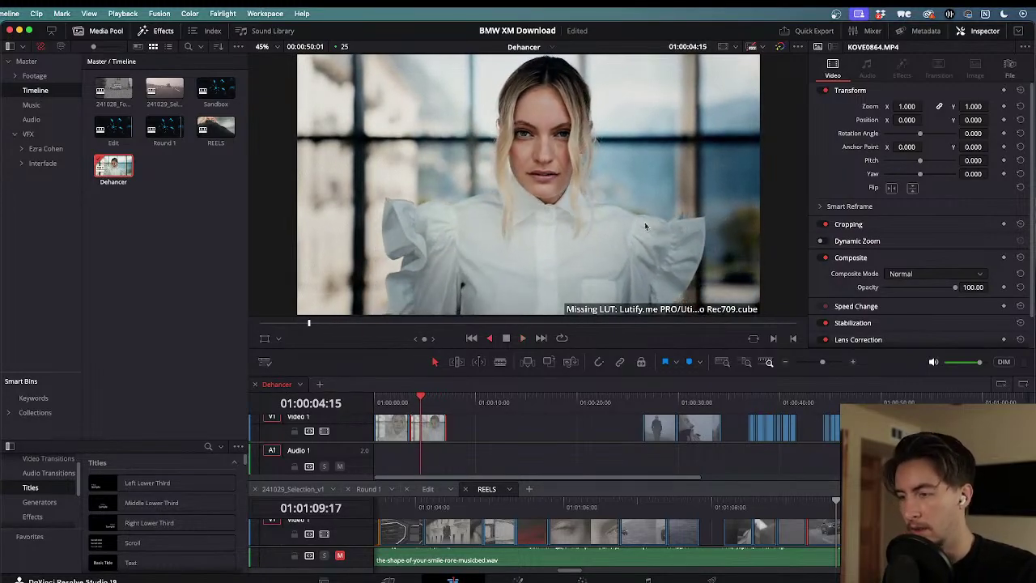
key(l)
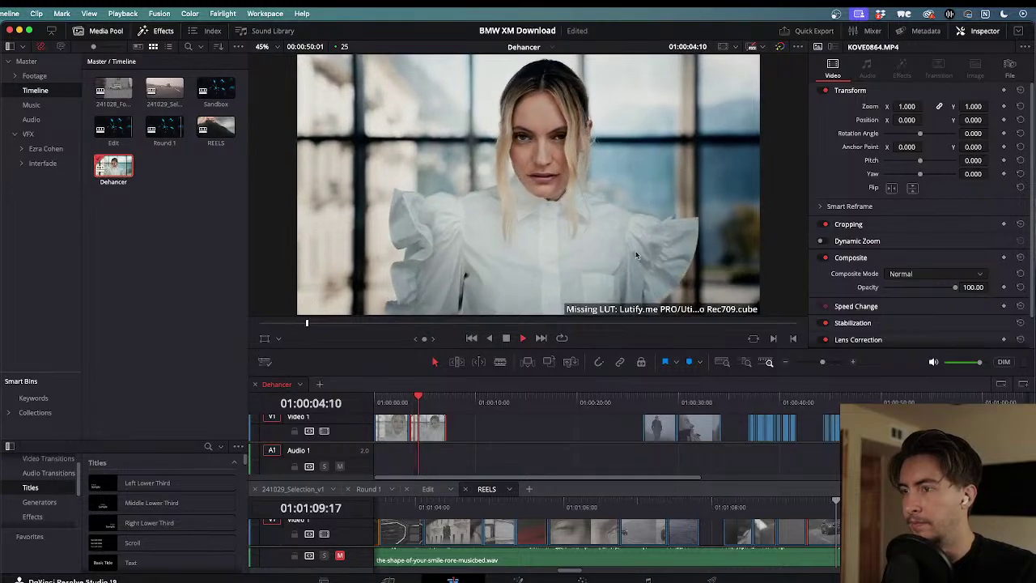
key(k)
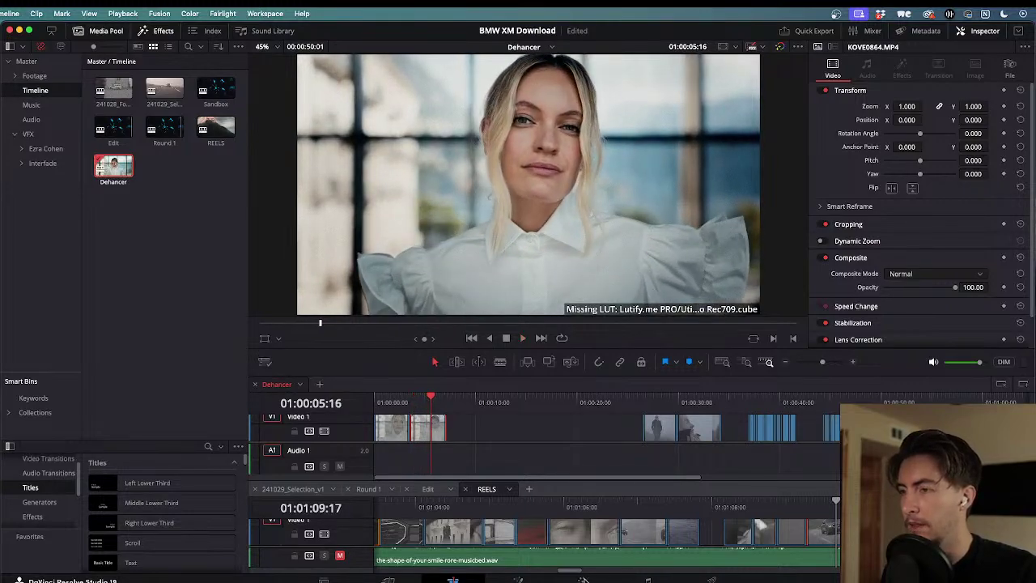
- Return to the Color page, set Dehancer's Halation profile to 16 mm / Super 16, enable Halation and play the clip
click(582, 579)
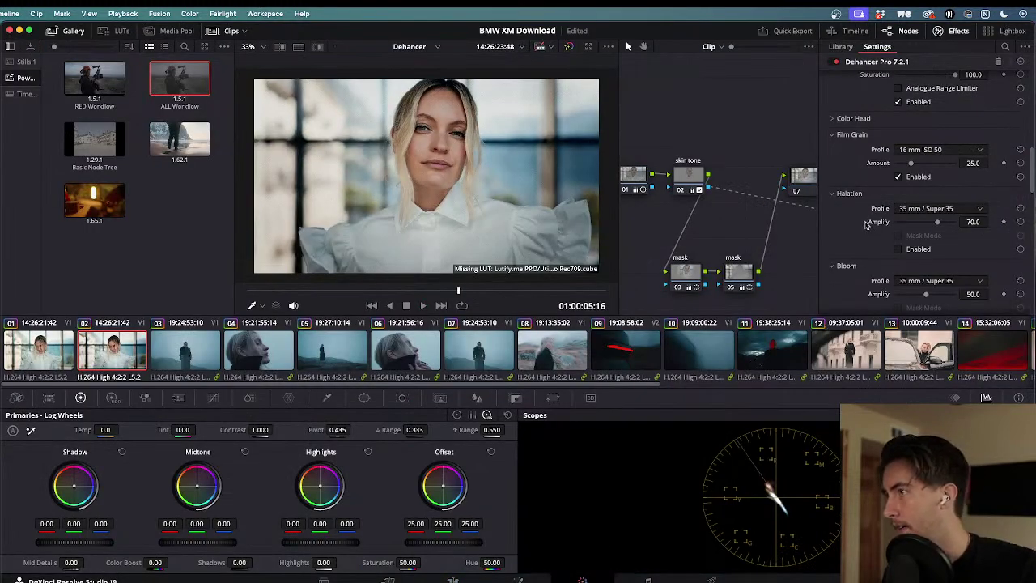
click(912, 211)
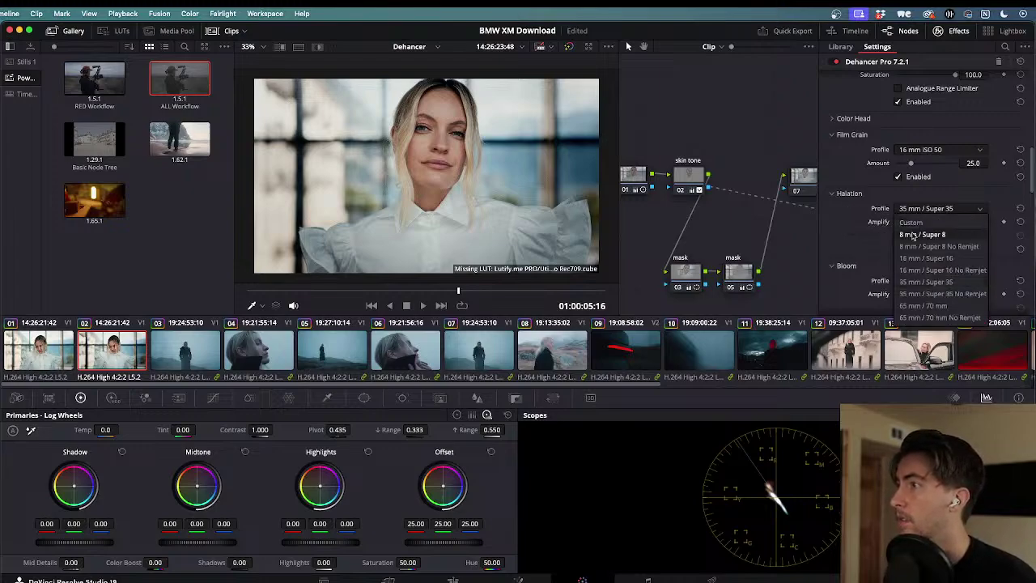
click(913, 257)
click(899, 249)
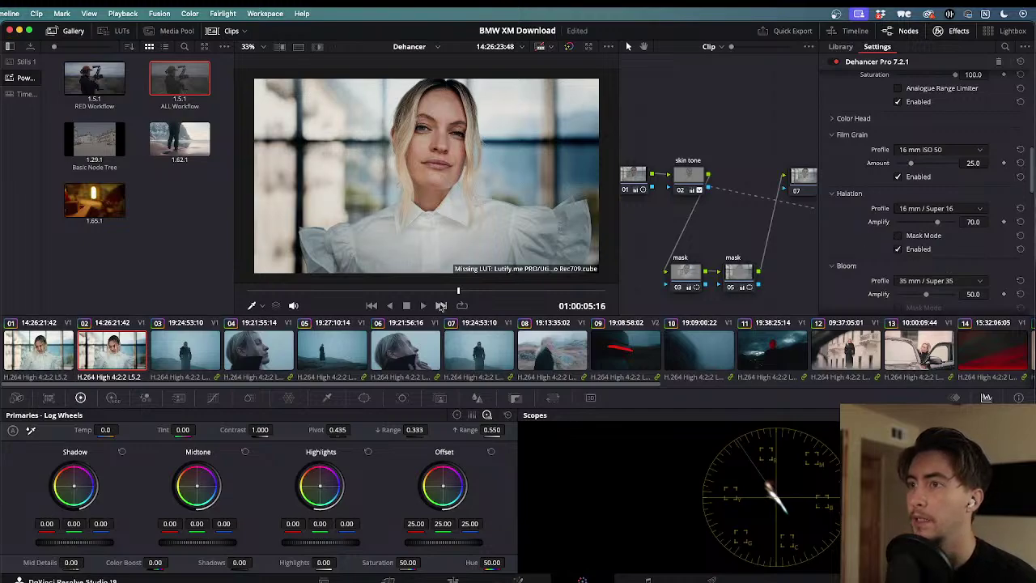
key(space)
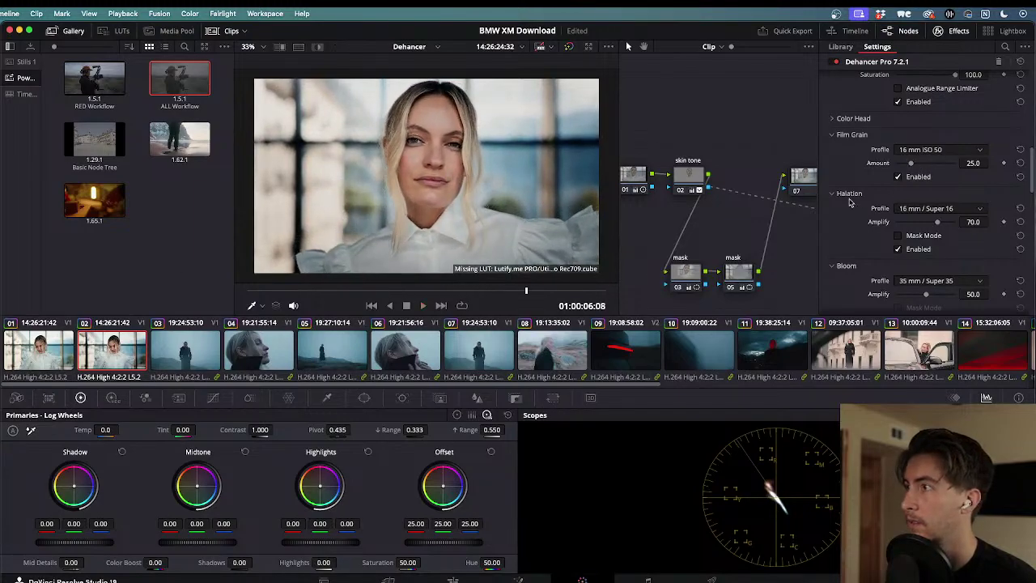
- Toggle Halation off and on repeatedly to compare the 16 mm / Super 16 effect, and leave it enabled
click(898, 249)
click(898, 249)
click(897, 250)
click(898, 249)
click(897, 250)
click(898, 249)
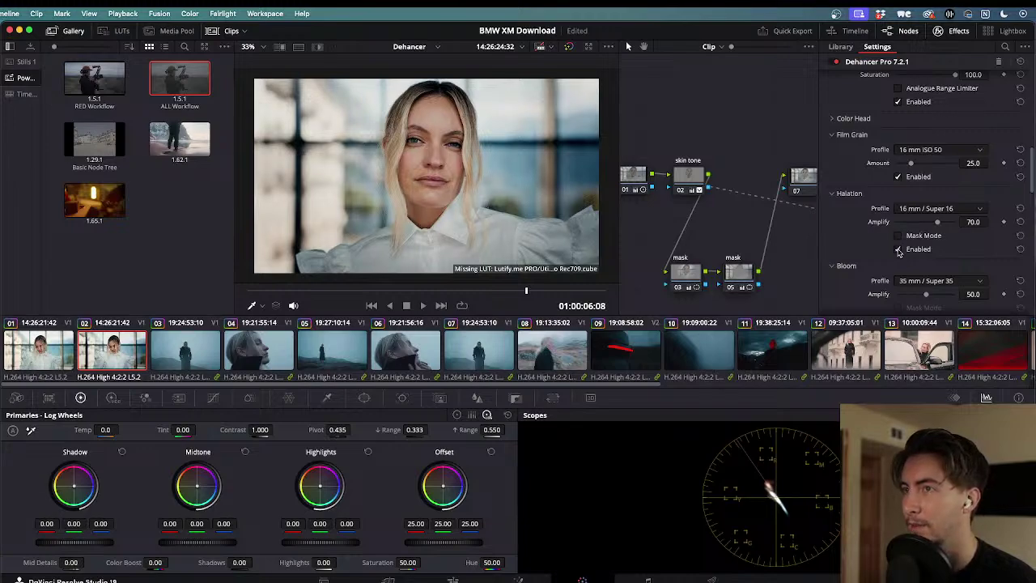
click(898, 250)
click(898, 250)
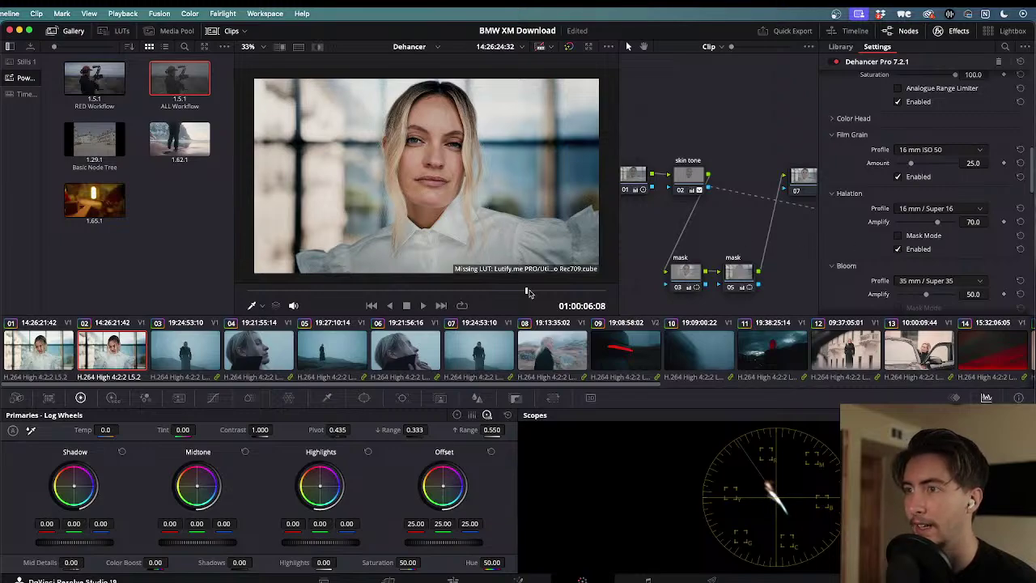
- Scrub and replay clip 02 to examine the picture with 16 mm grain and halation combined
click(322, 291)
key(space)
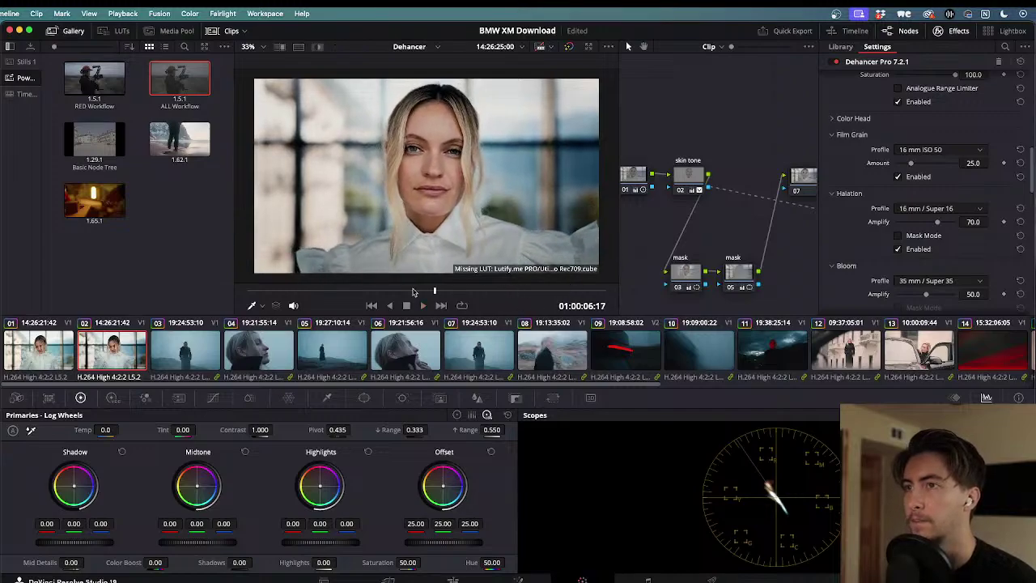
drag(435, 292, 144, 268)
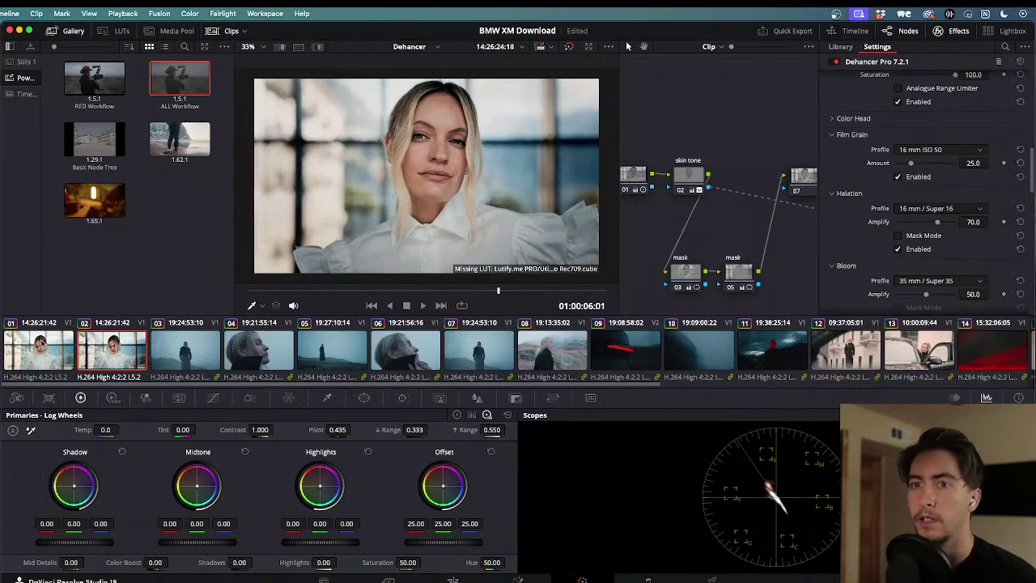
click(42, 346)
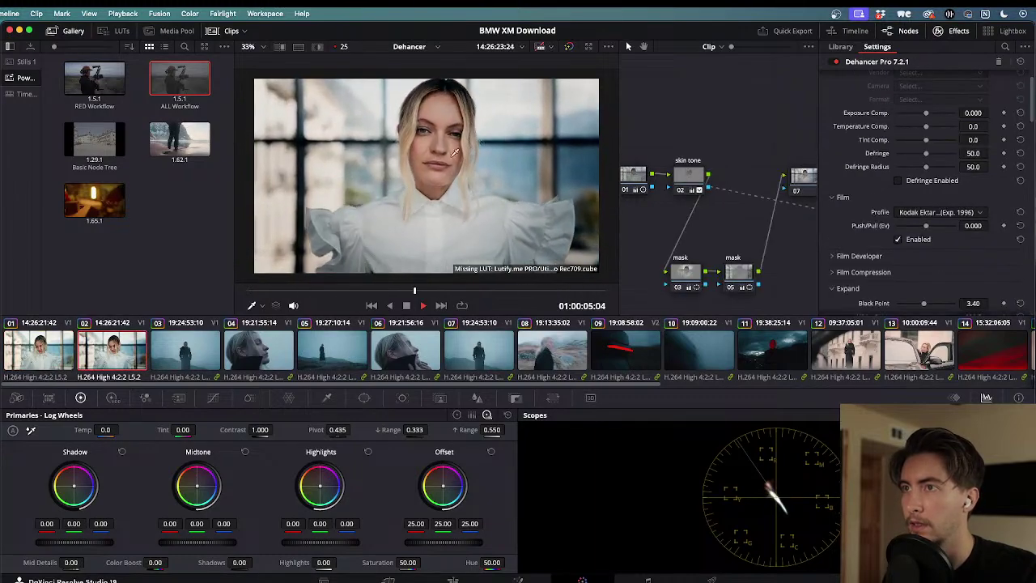
click(49, 354)
key(space)
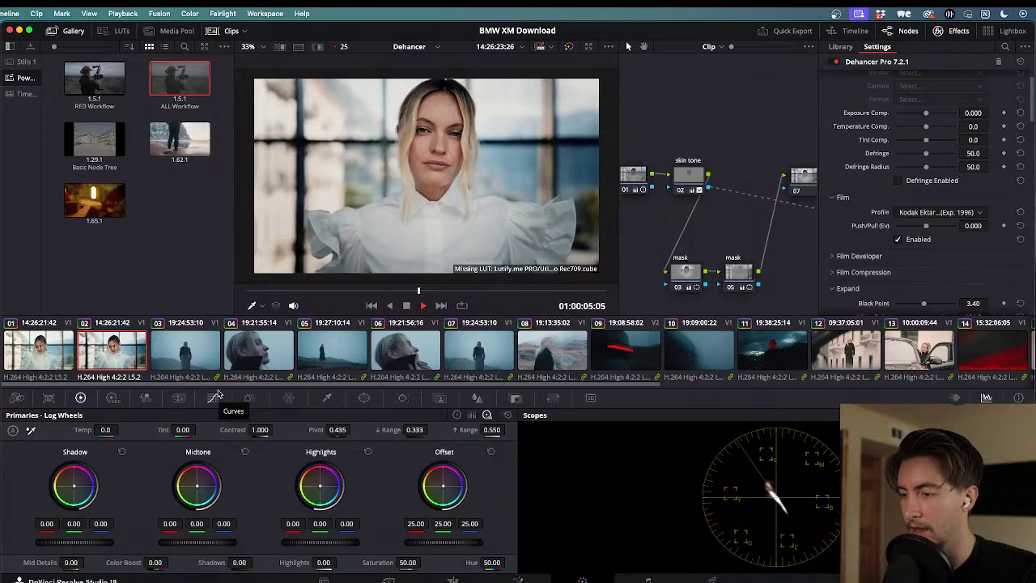
key(j)
key(k)
- Set the Tint of clip 02's node 01 to -4.00 and move to another frame to check the colour
click(635, 182)
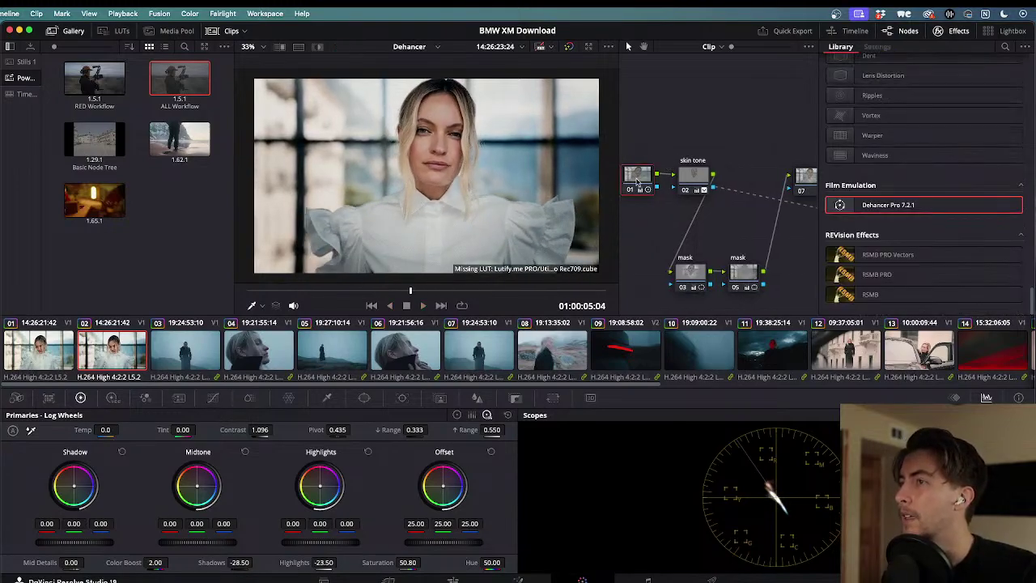
mouse_move(183, 430)
mouse_down()
mouse_move(161, 429)
mouse_move(176, 430)
mouse_up()
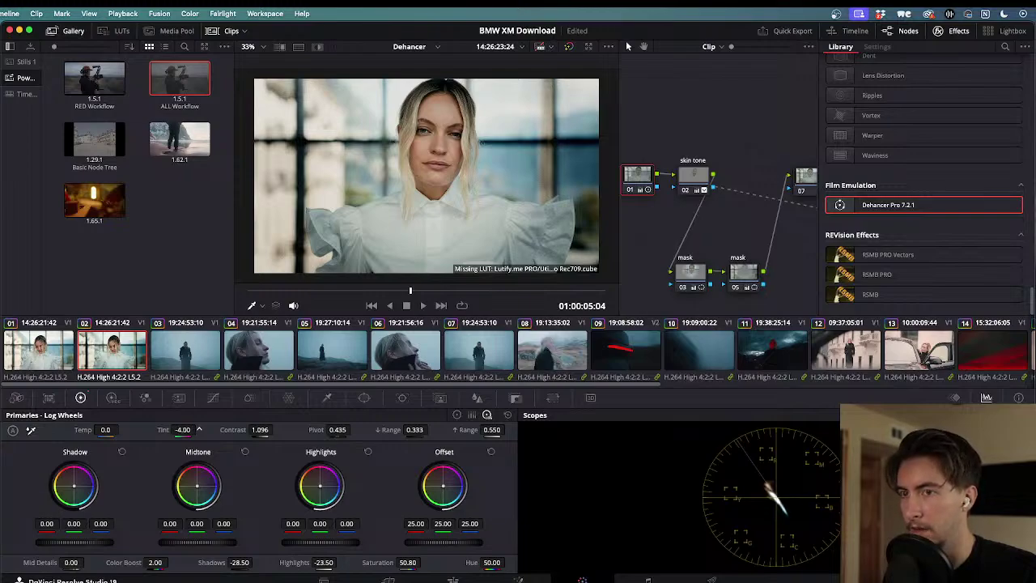
click(420, 299)
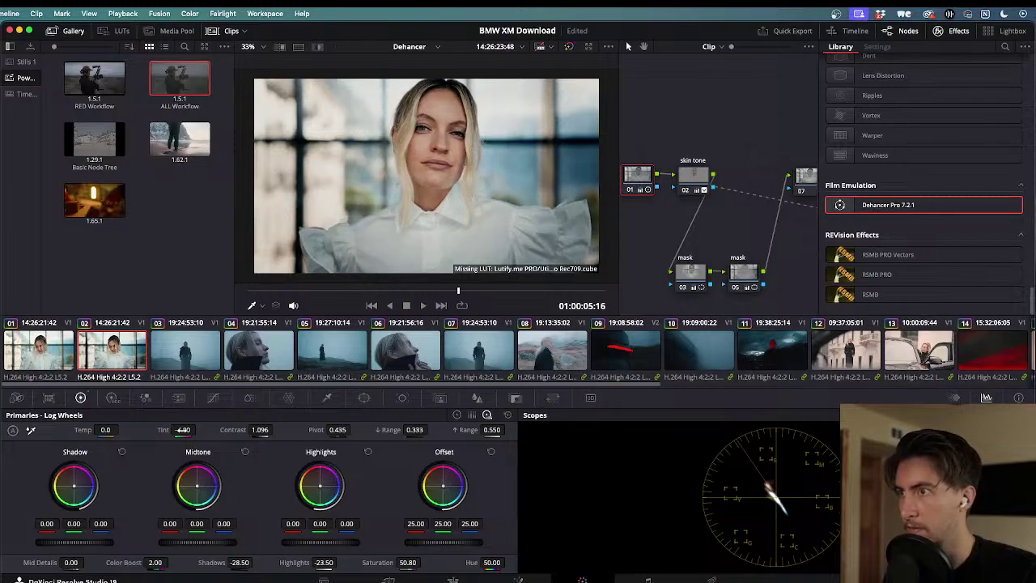
- Move node 01 below the skin tone node and toggle it off and on to compare its correction, leaving it enabled
drag(637, 177, 663, 216)
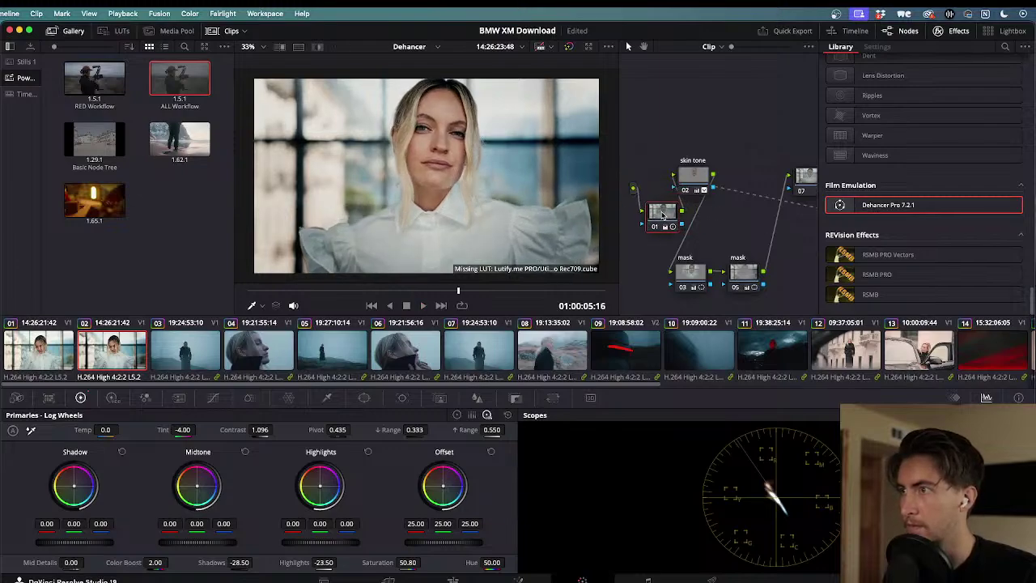
key(ctrl+d)
key(ctrl+d)
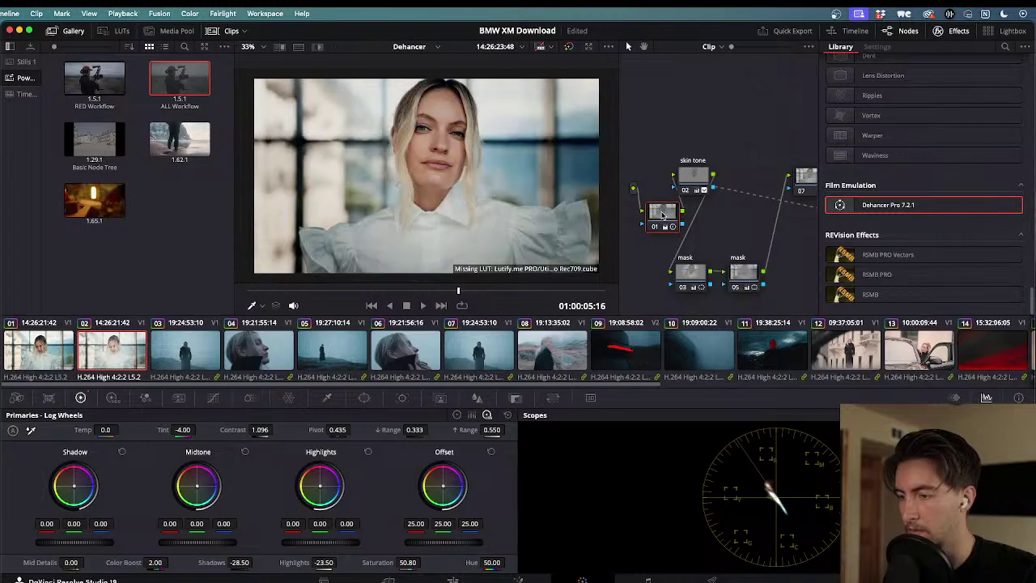
key(ctrl+d)
key(ctrl+d)
key(ctrl+d)
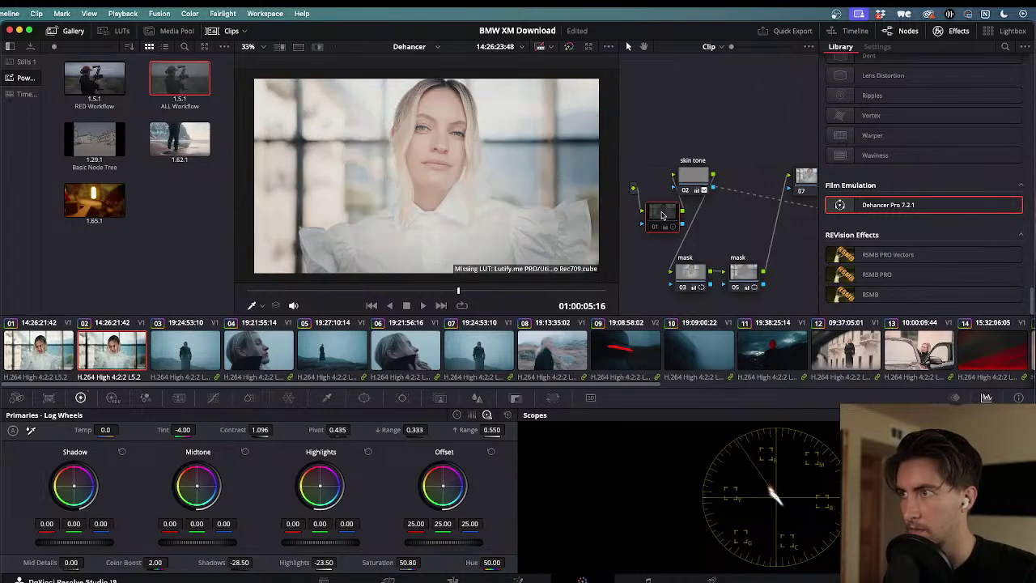
key(ctrl+d)
- Play clip 02 backward and forward on the Color page to review the grade with the adjusted tint
key(space)
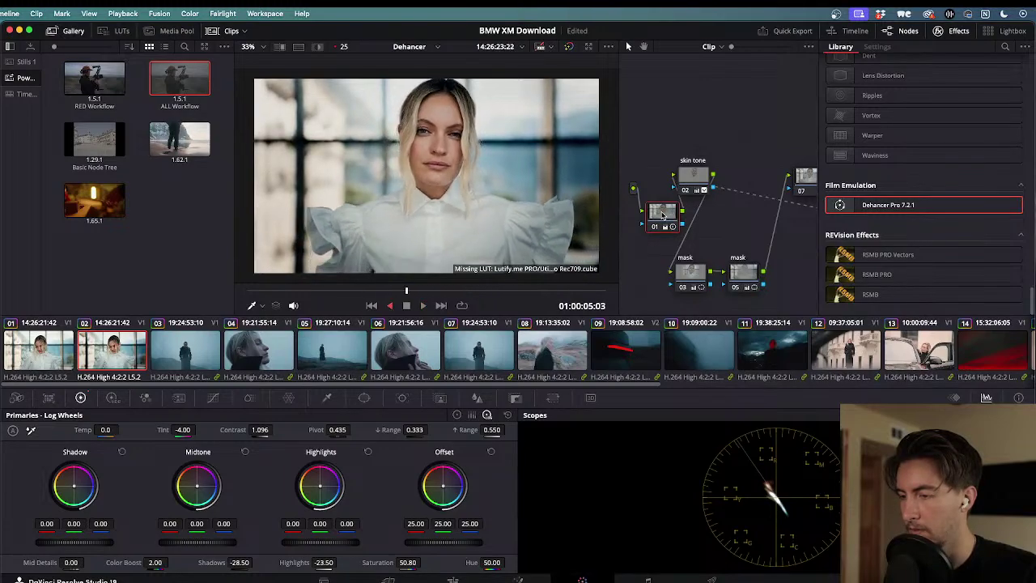
key(l)
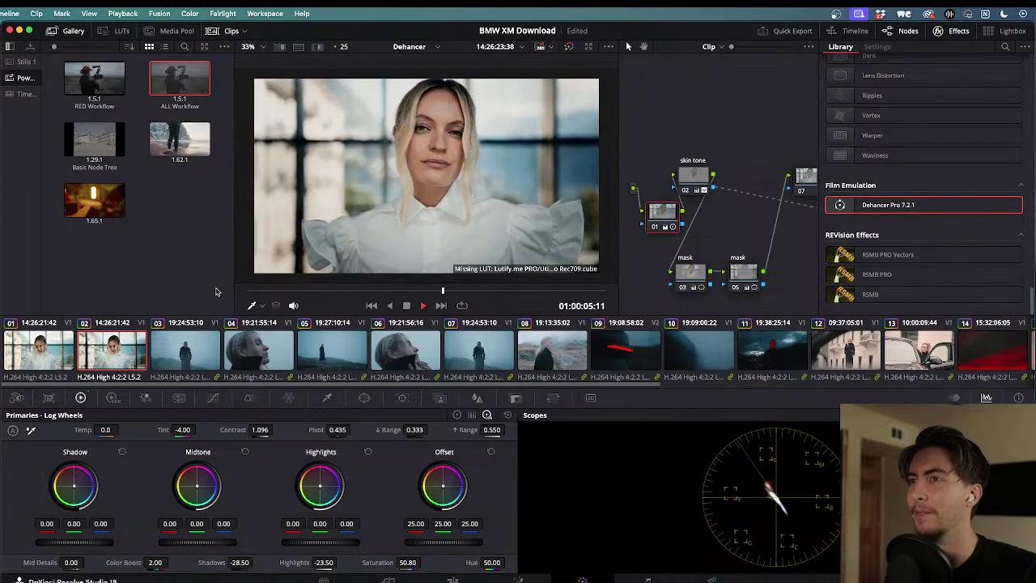
key(j)
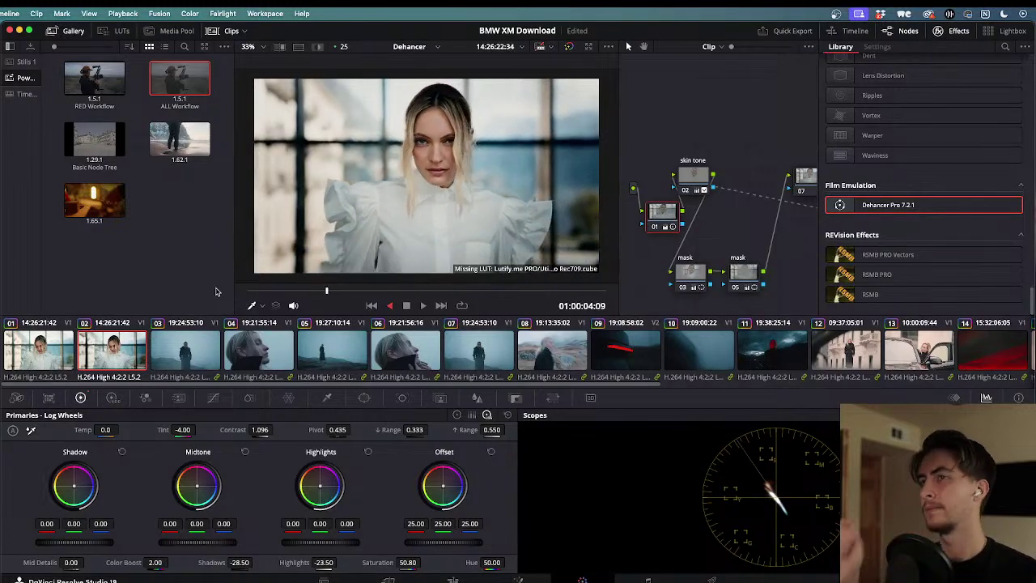
key(k)
- Return to the Edit page and play both portrait clips forward and backward to compare the two graded versions
click(459, 581)
key(l)
key(Home)
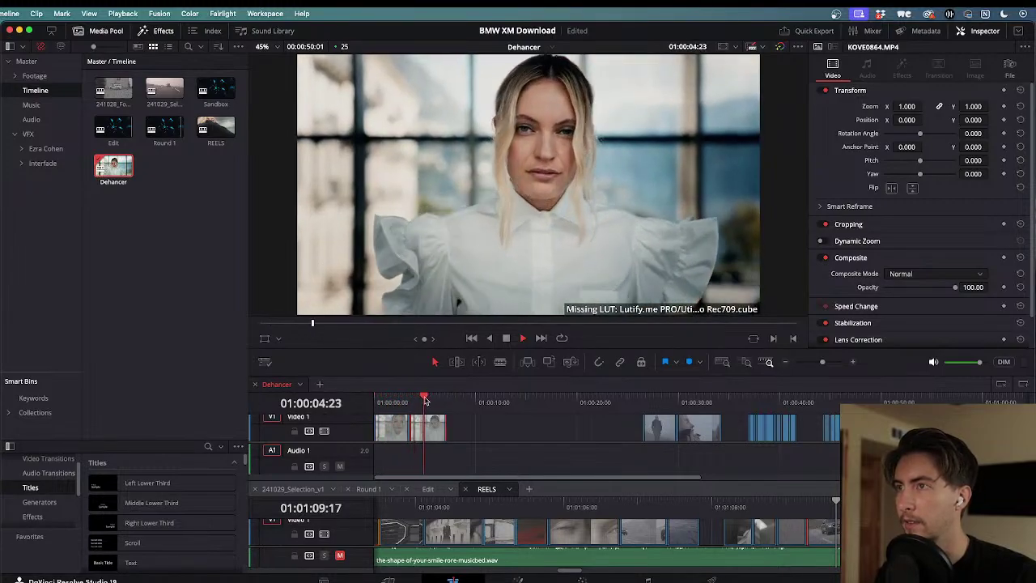
drag(438, 397, 332, 398)
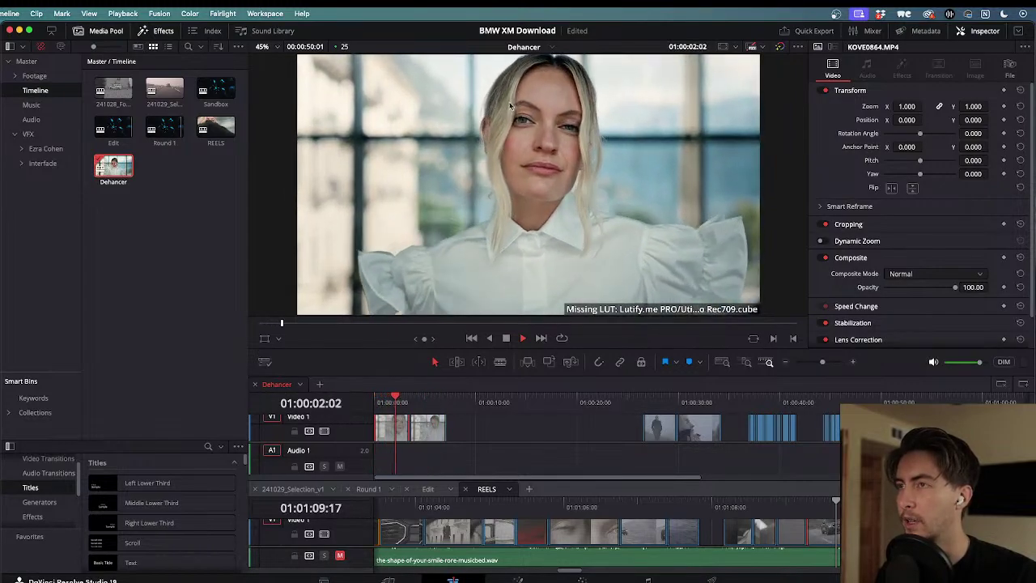
key(j)
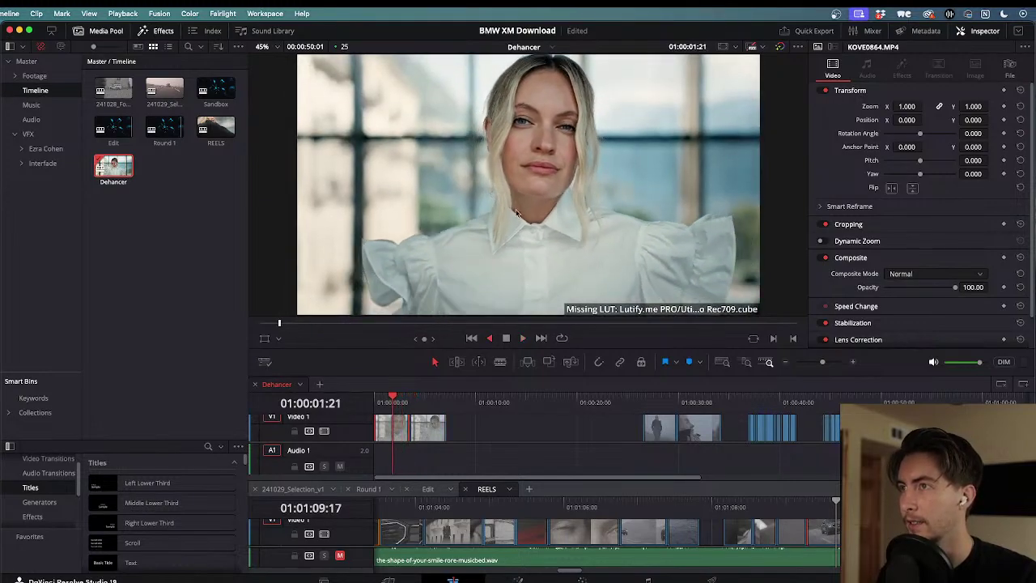
key(l)
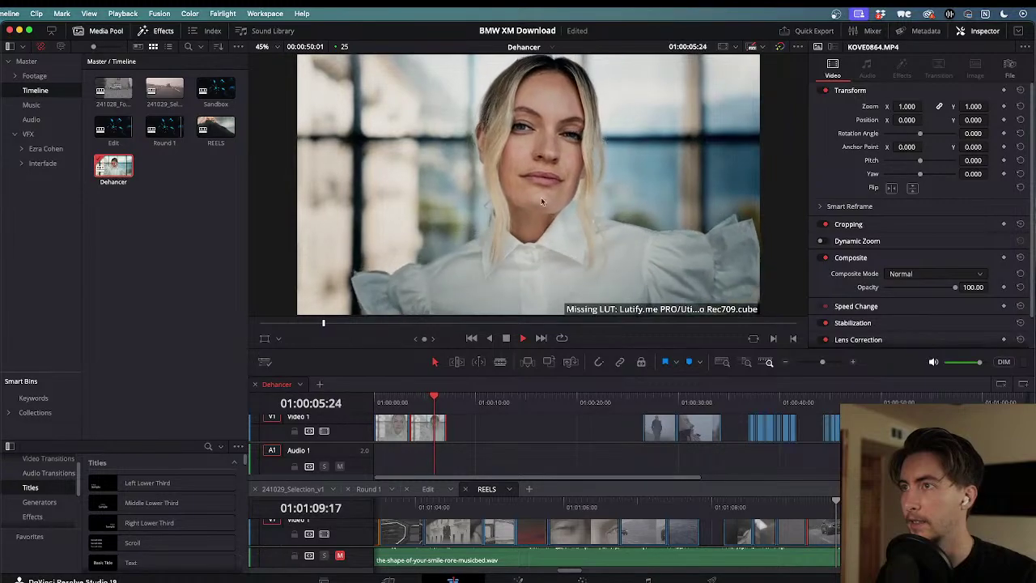
key(j)
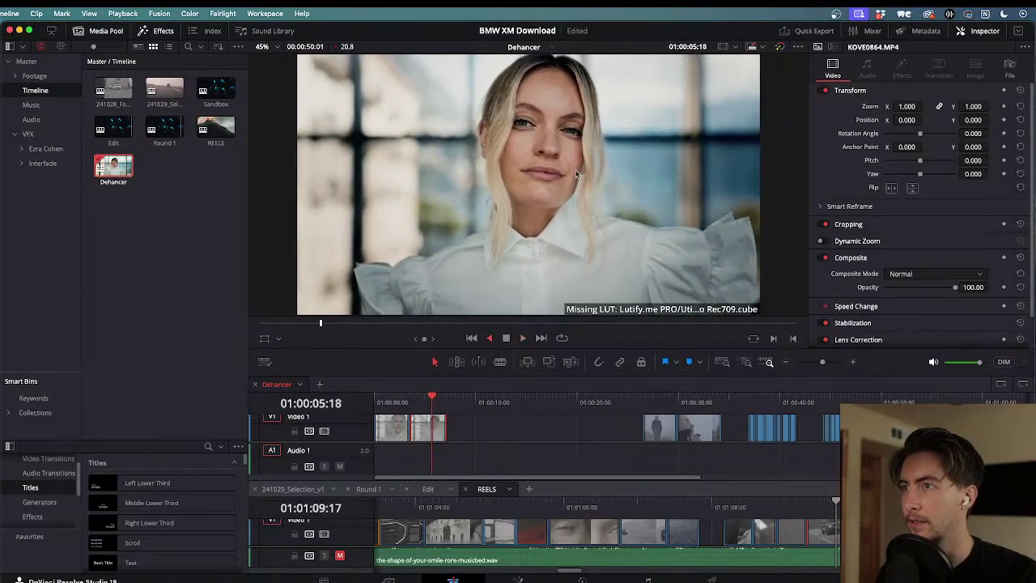
key(l)
key(j)
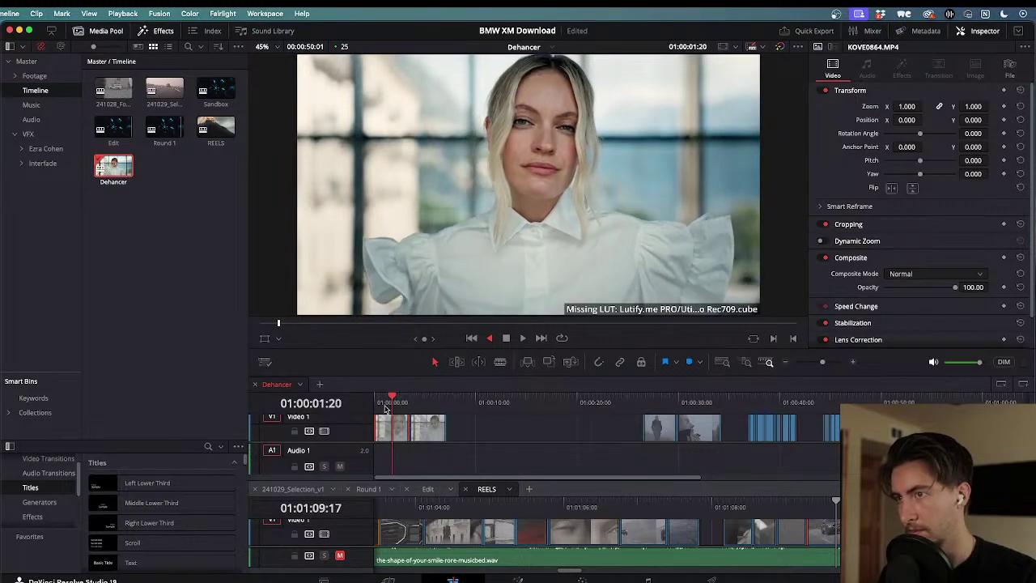
key(l)
drag(376, 402, 430, 394)
key(space)
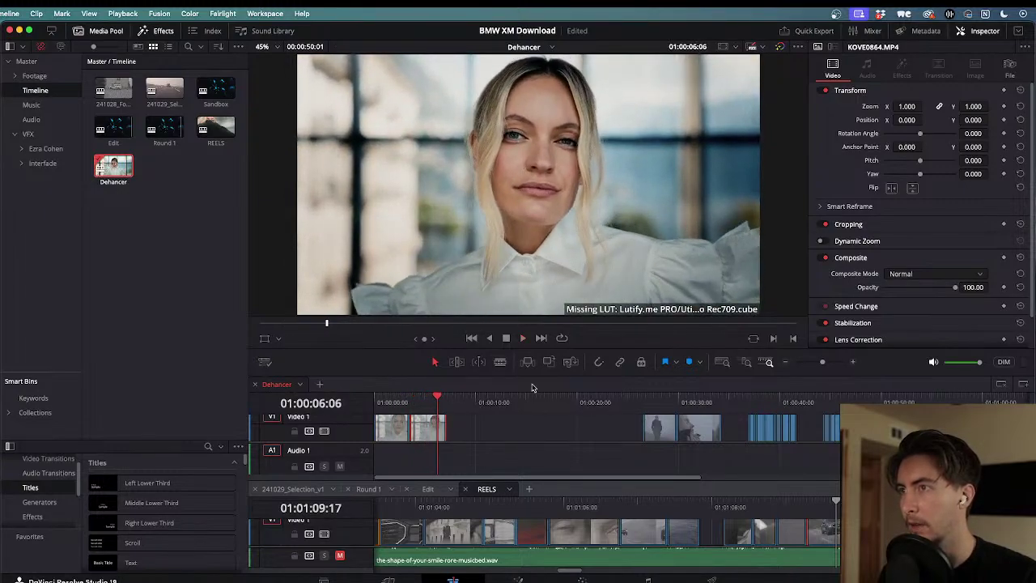
- Switch to the Color page, hide the Effects library and place node 07 beside mask node 05 in the node graph
click(586, 579)
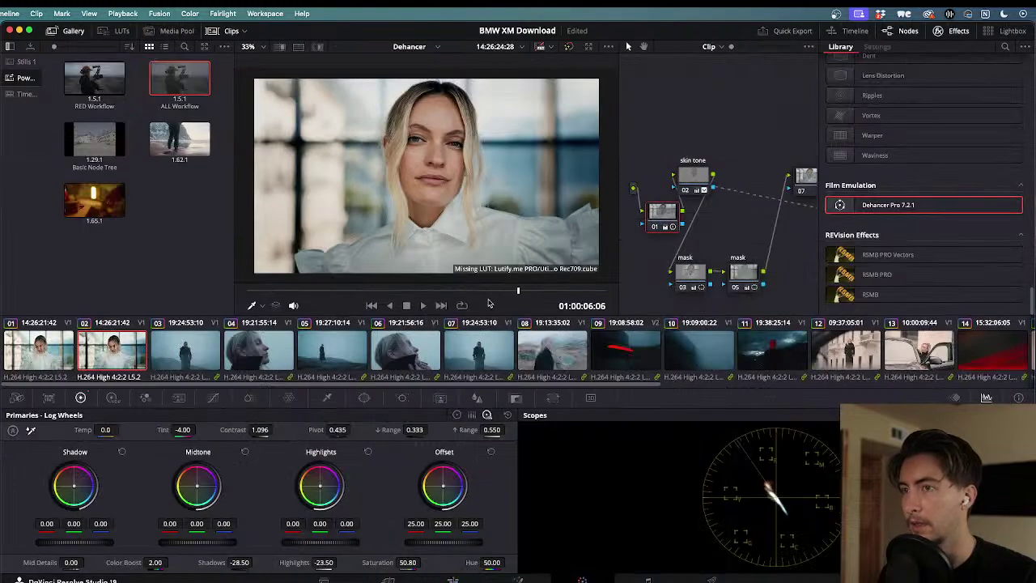
click(955, 31)
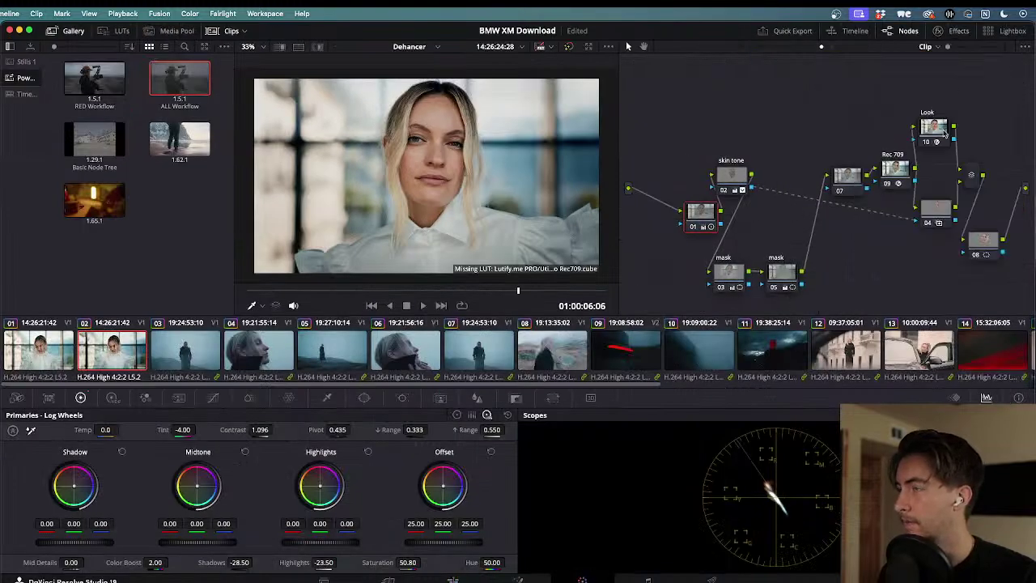
drag(854, 179, 842, 272)
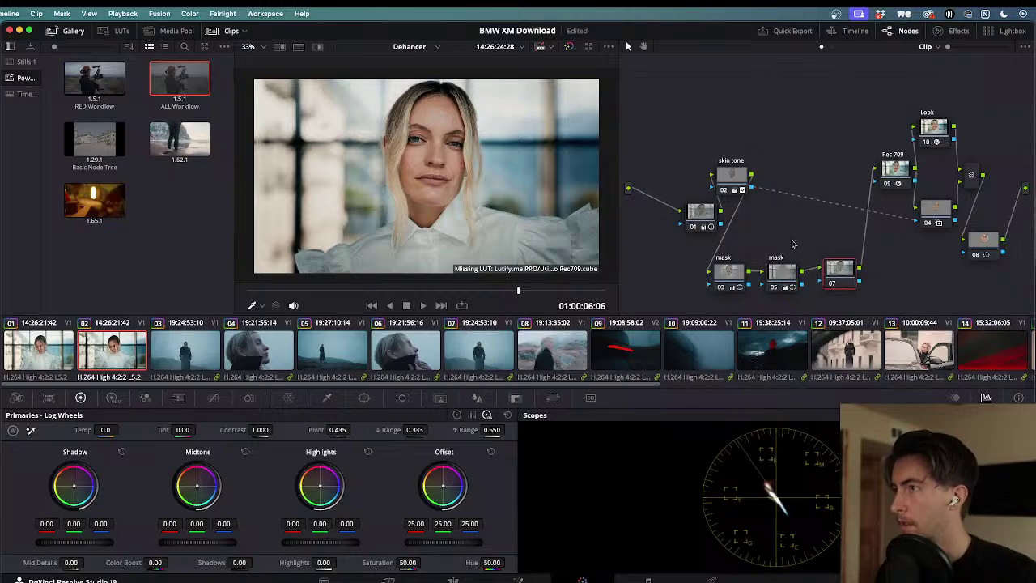
- Rearrange clip 02's node graph into a compact layout, placing the masks, node 07, Rec 709 and Look nodes closer together
mouse_move(668, 150)
mouse_down()
mouse_move(743, 231)
mouse_move(663, 156)
mouse_up()
click(731, 162)
drag(689, 121, 707, 162)
drag(720, 254, 813, 220)
click(856, 237)
drag(853, 87, 941, 280)
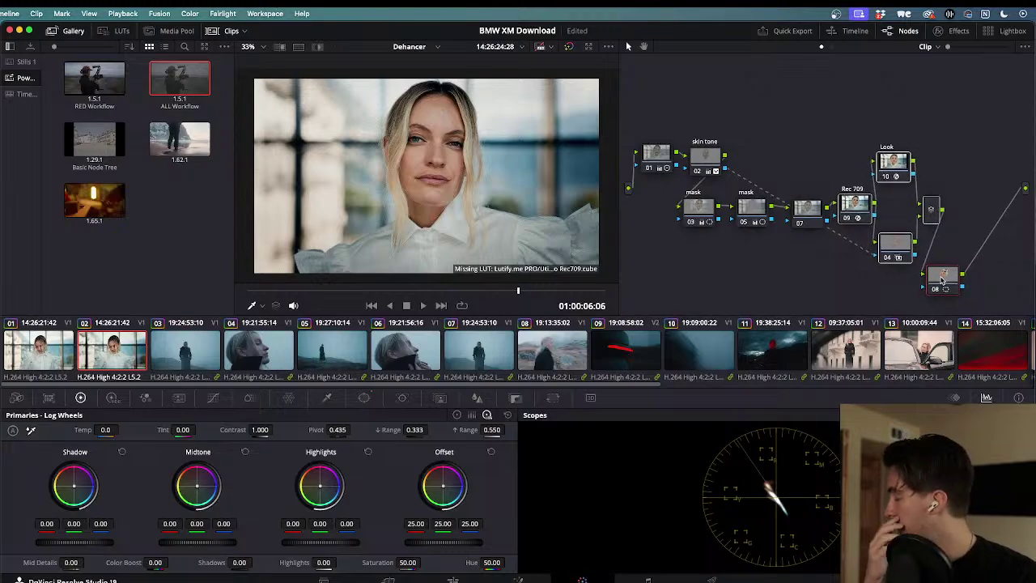
- Shift the outer blue point of node 07's Hue - Saturation Color Warper to hue 0.34 and saturation 1.11
click(806, 206)
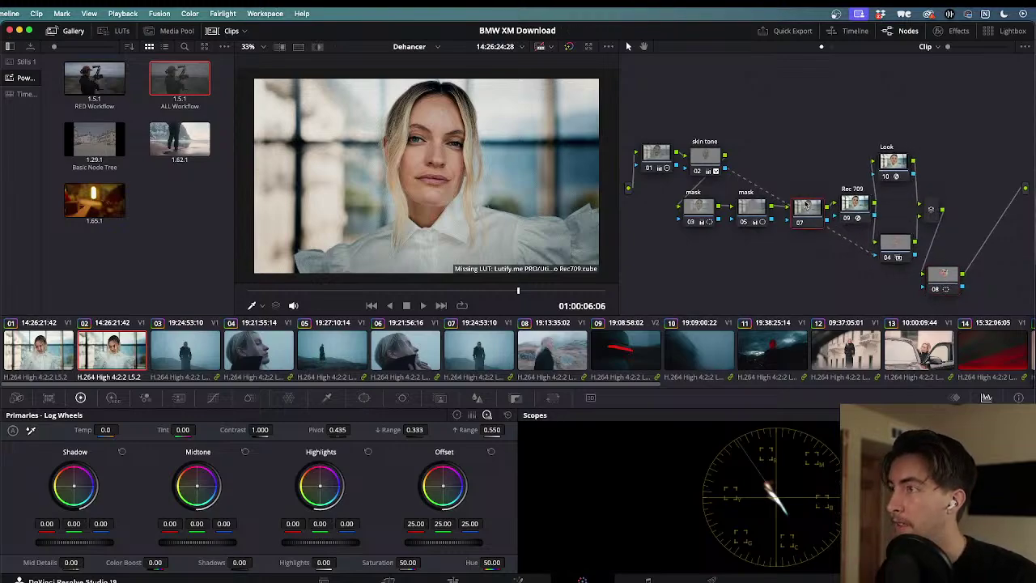
click(287, 398)
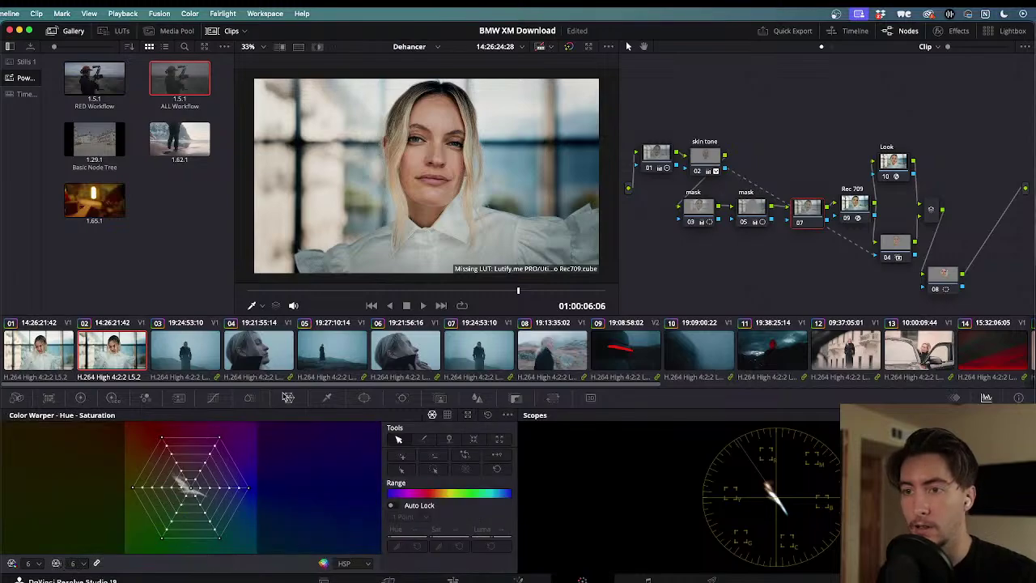
click(249, 488)
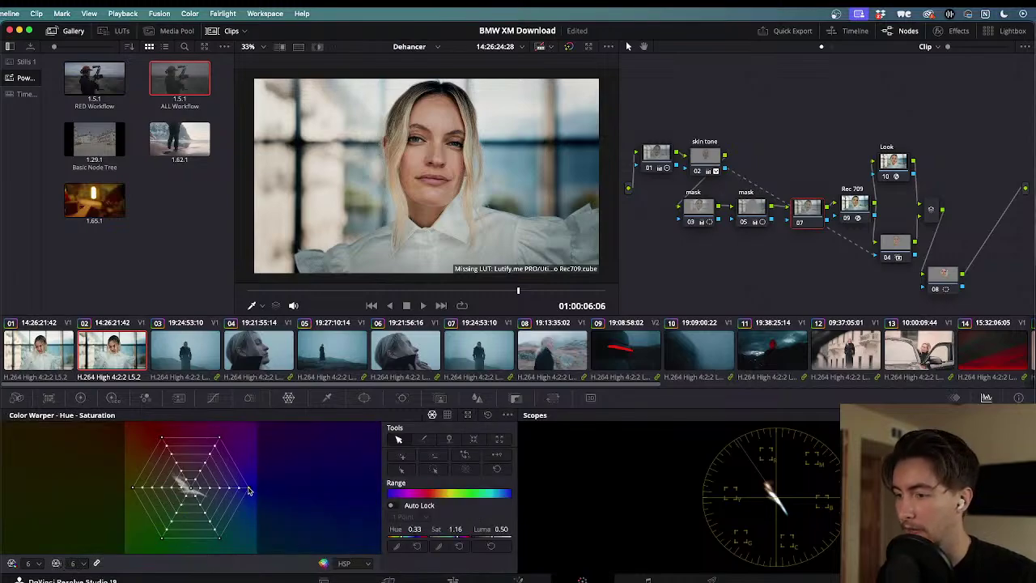
drag(256, 492, 329, 486)
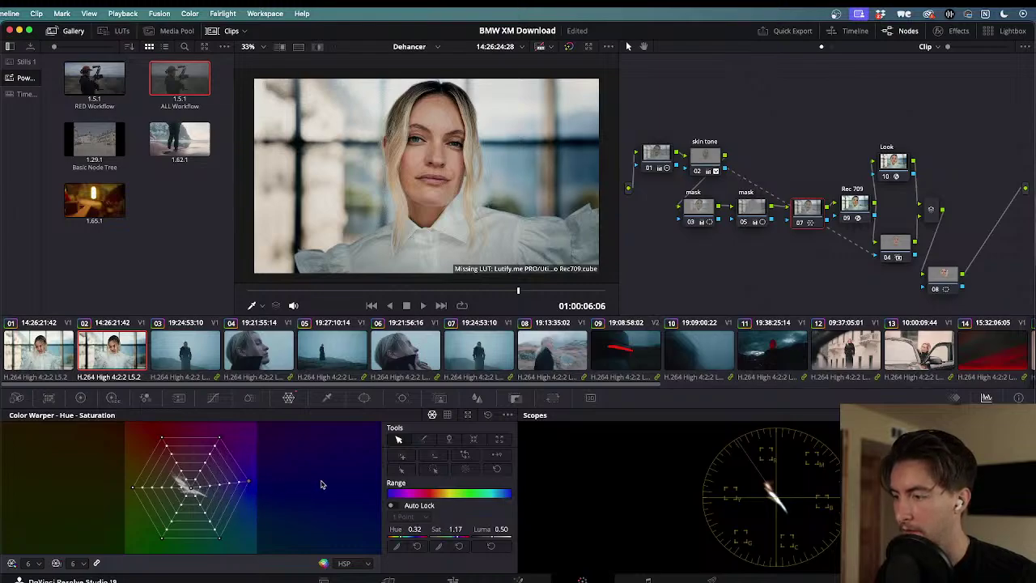
mouse_move(255, 489)
mouse_down()
mouse_move(252, 500)
mouse_move(263, 481)
mouse_move(246, 502)
mouse_up()
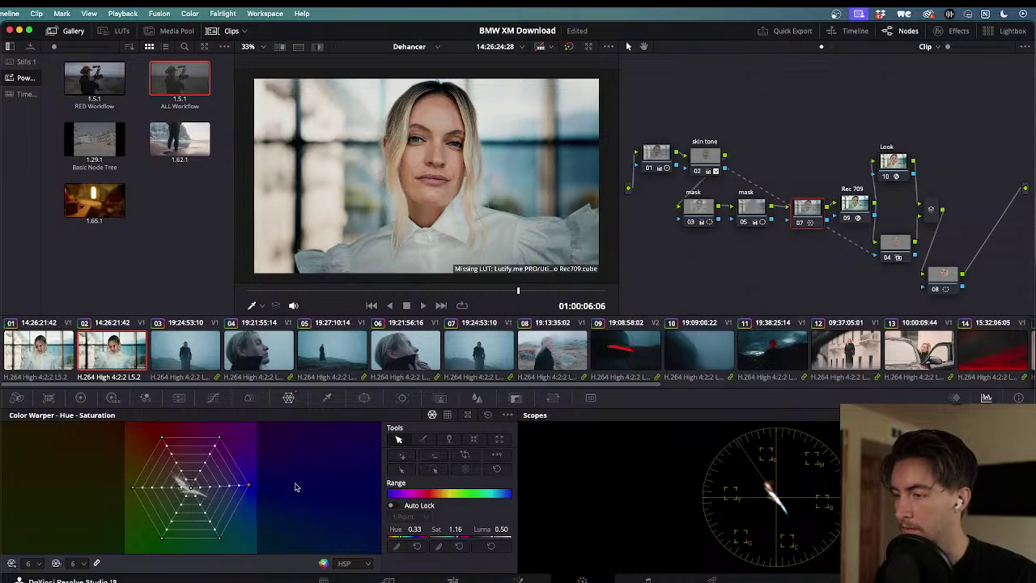
drag(296, 494, 296, 497)
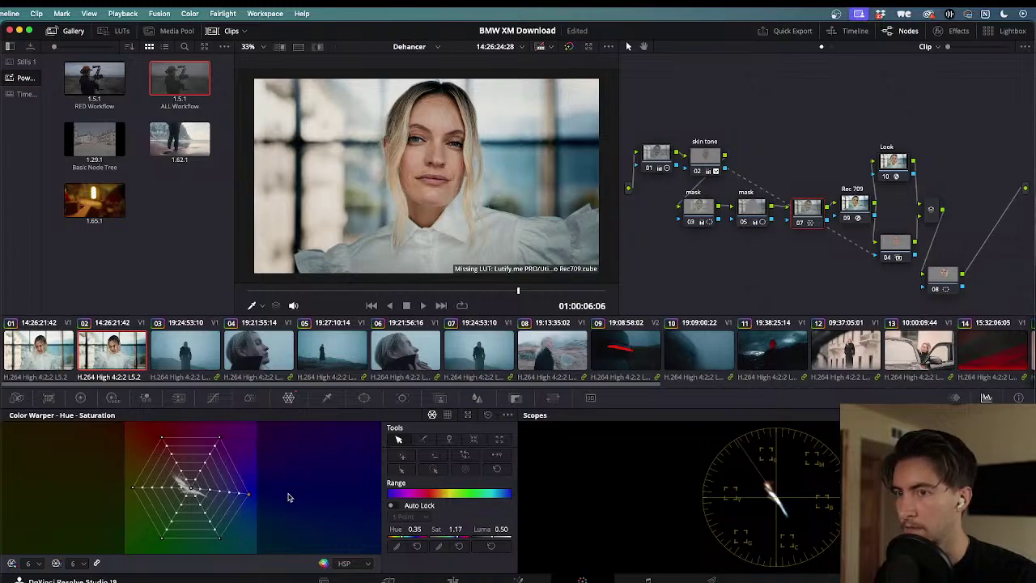
mouse_move(245, 496)
mouse_down()
mouse_move(254, 485)
mouse_move(246, 494)
mouse_up()
- Play clips 01 and 02 forward and backward to compare their grades after the blue adjustment
key(l)
key(j)
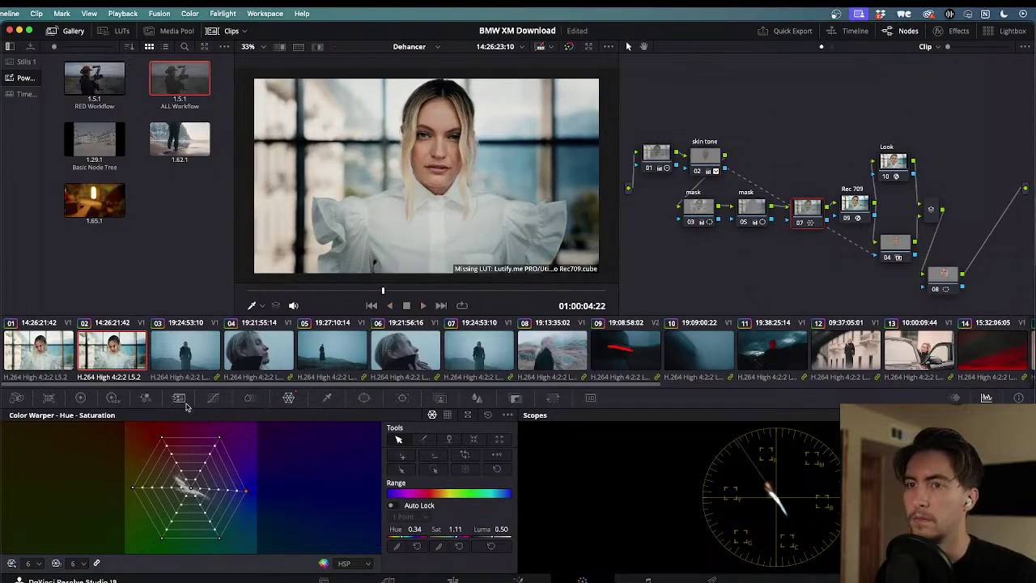
click(62, 360)
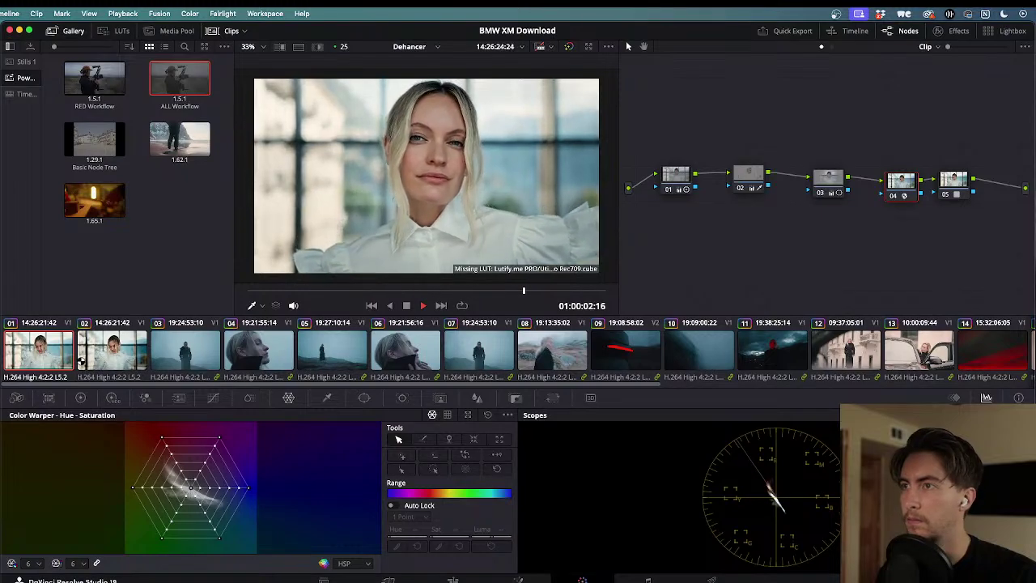
click(81, 362)
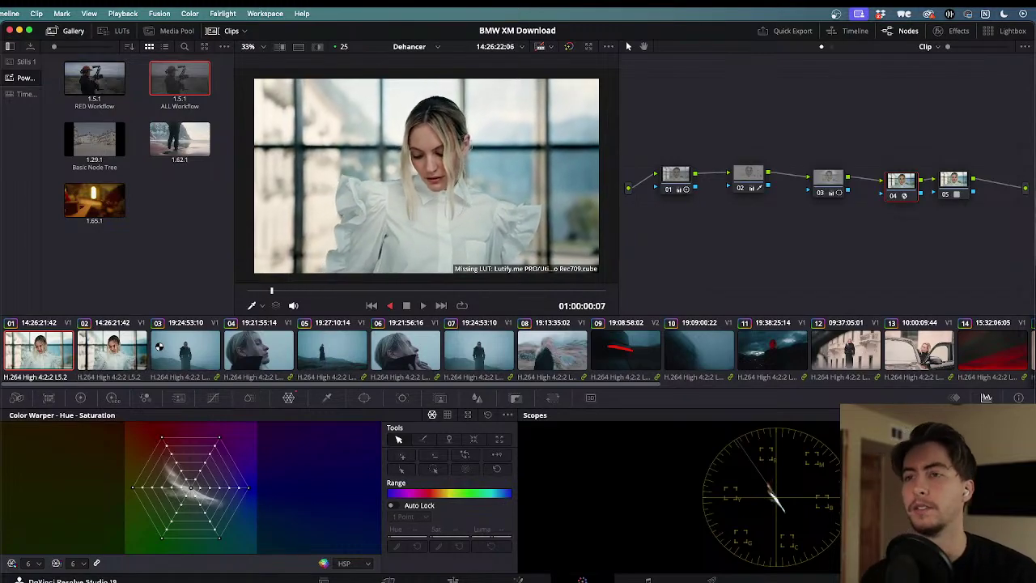
key(space)
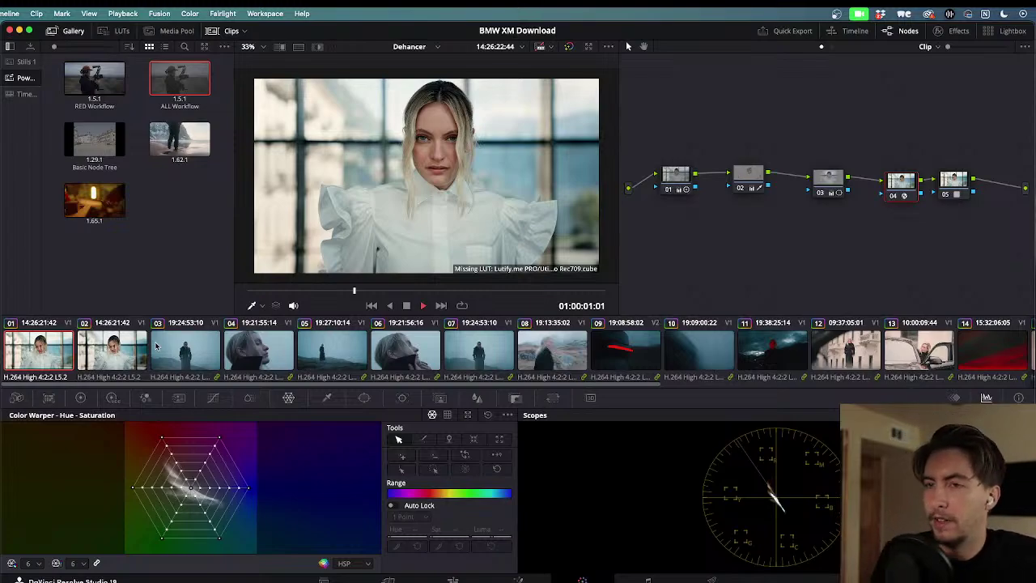
key(space)
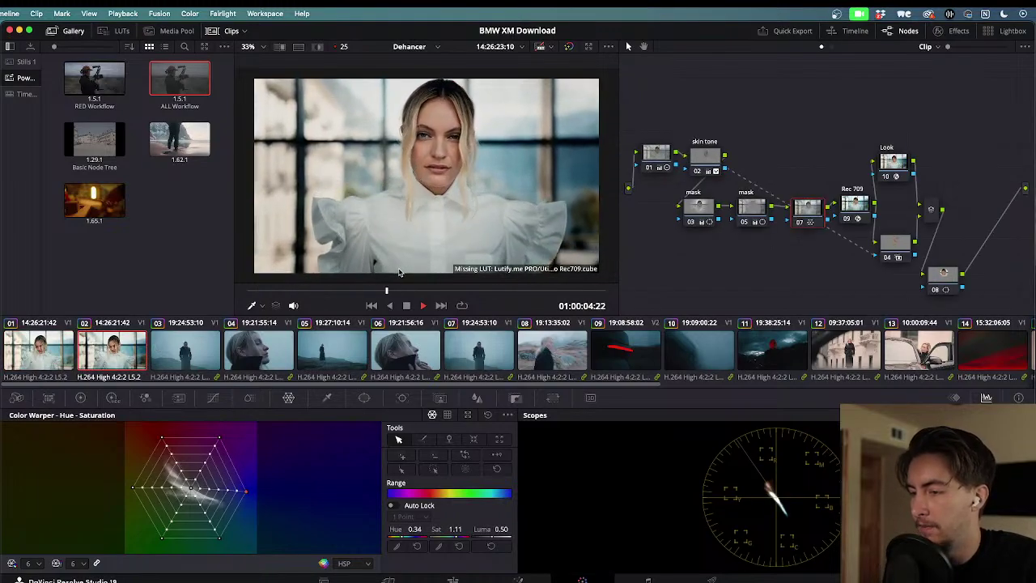
key(space)
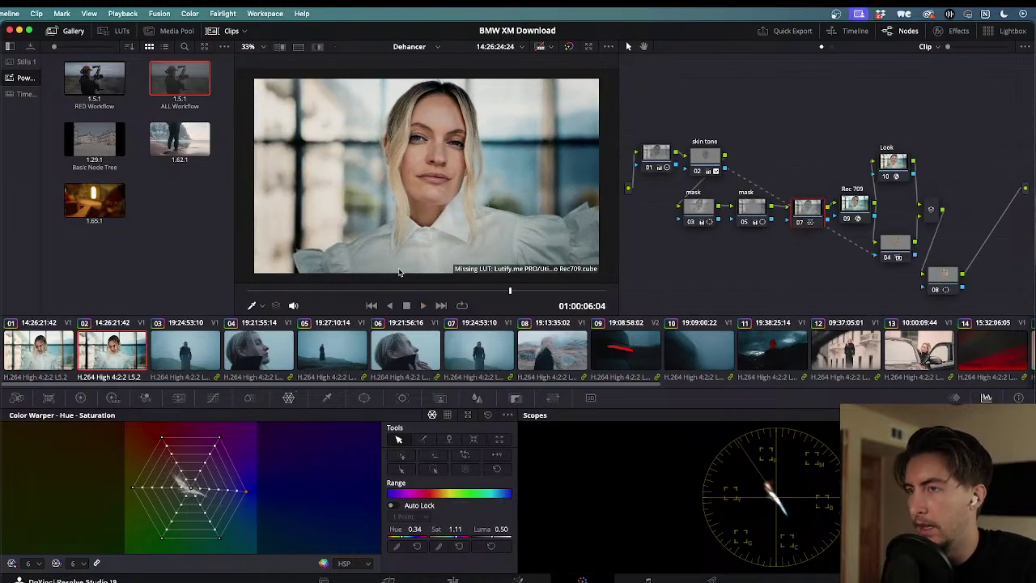
- Scrub back and replay clip 02 several times to check the warped blues in motion
drag(510, 291, 291, 293)
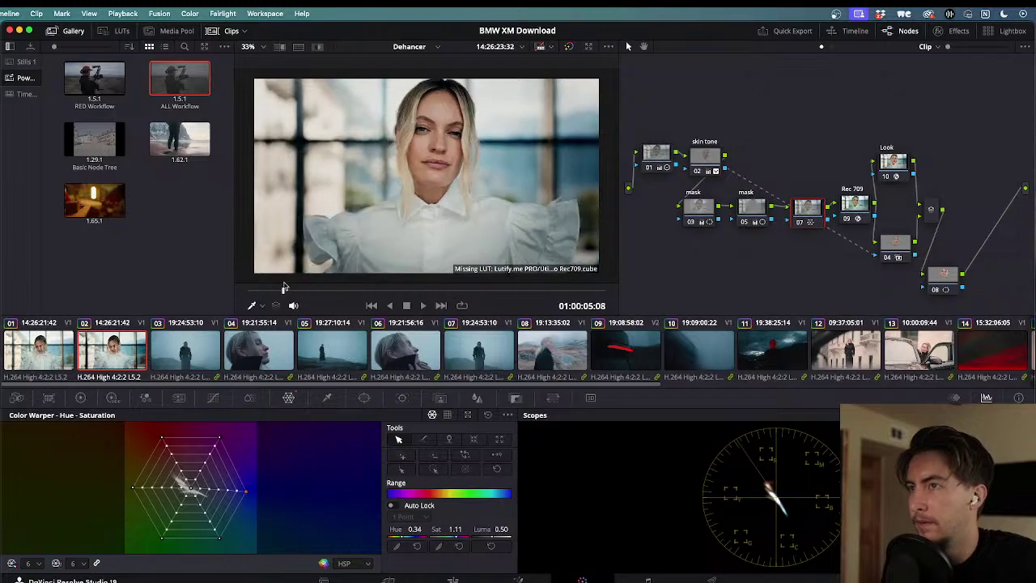
key(space)
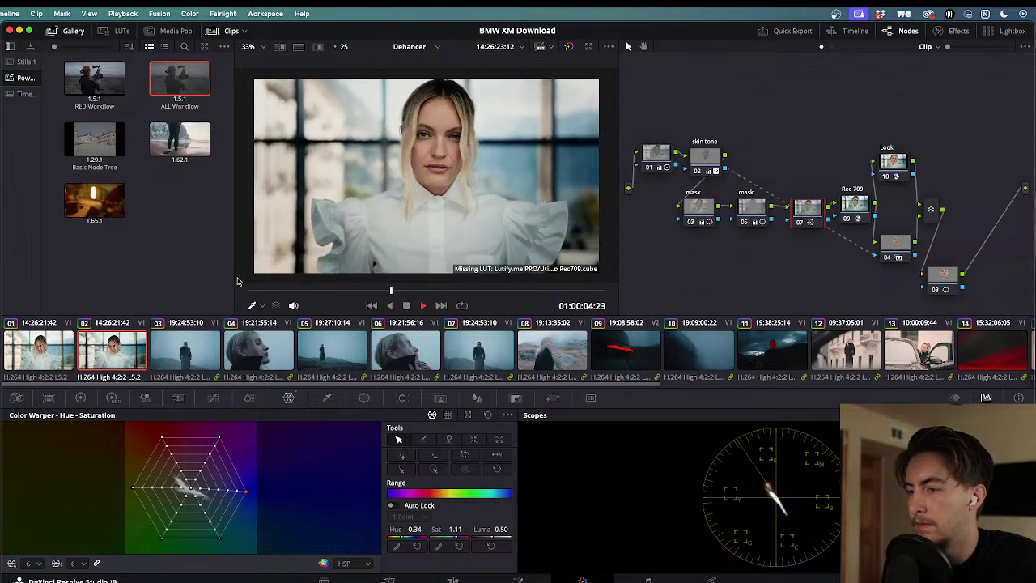
click(307, 292)
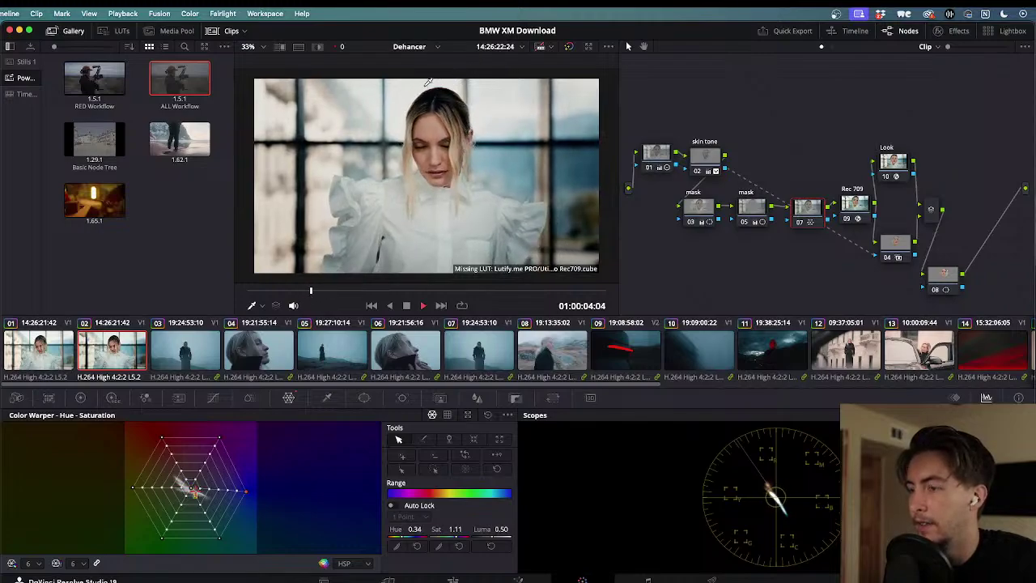
key(space)
key(space)
drag(516, 291, 293, 306)
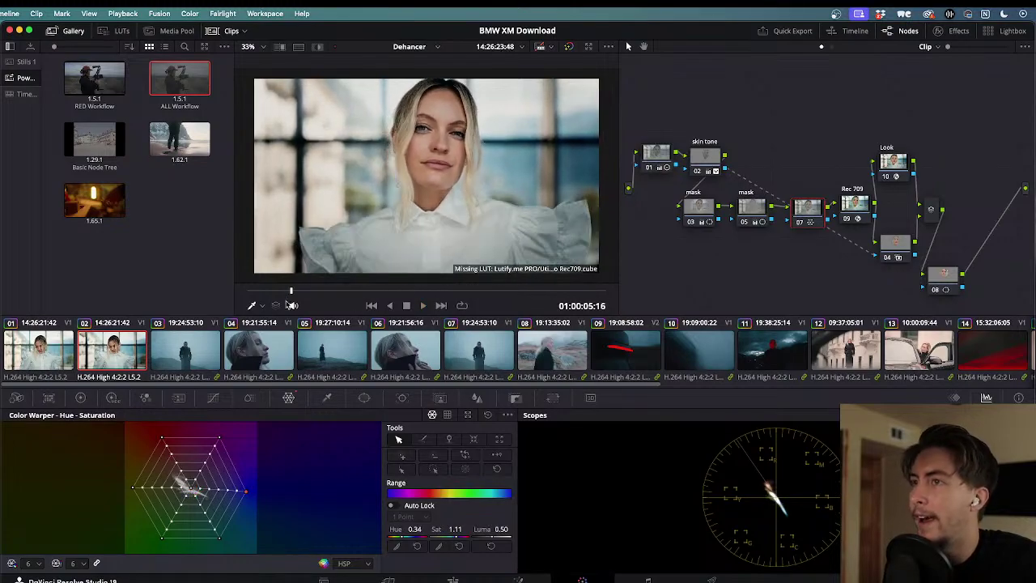
key(space)
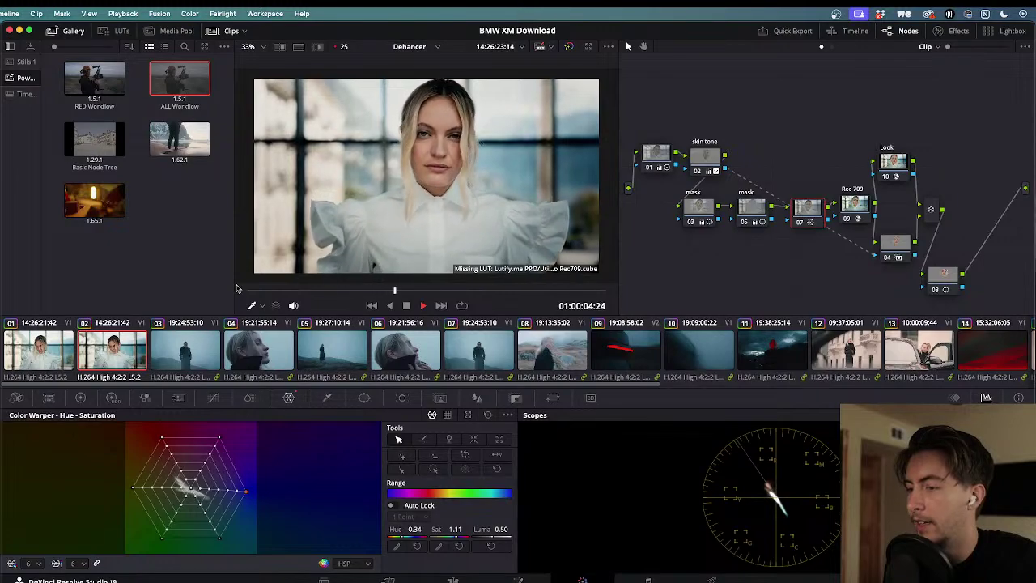
key(space)
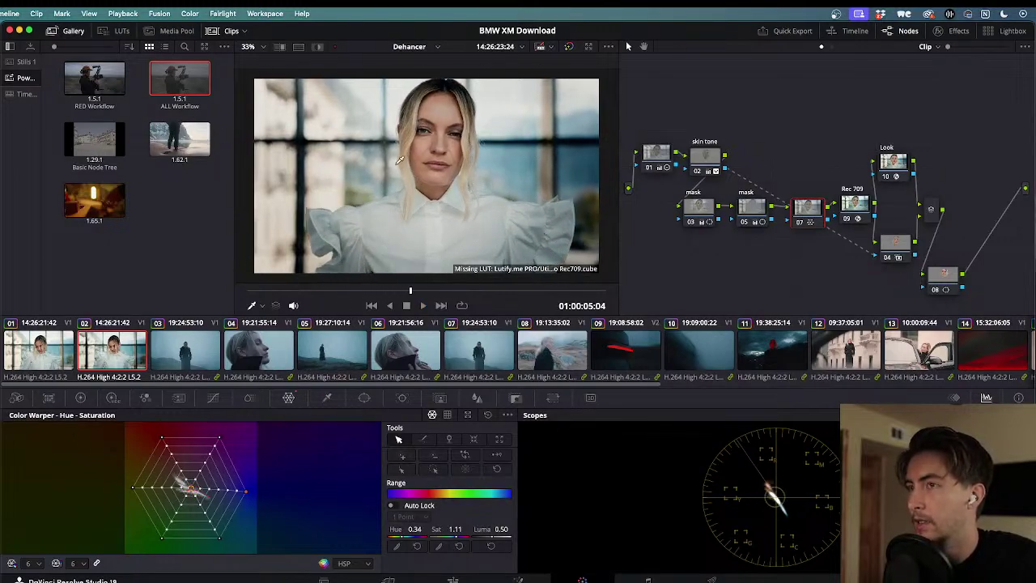
- Switch to clip 01 and shift its nodes 01 to 04 away from node 05 in the node graph
click(895, 168)
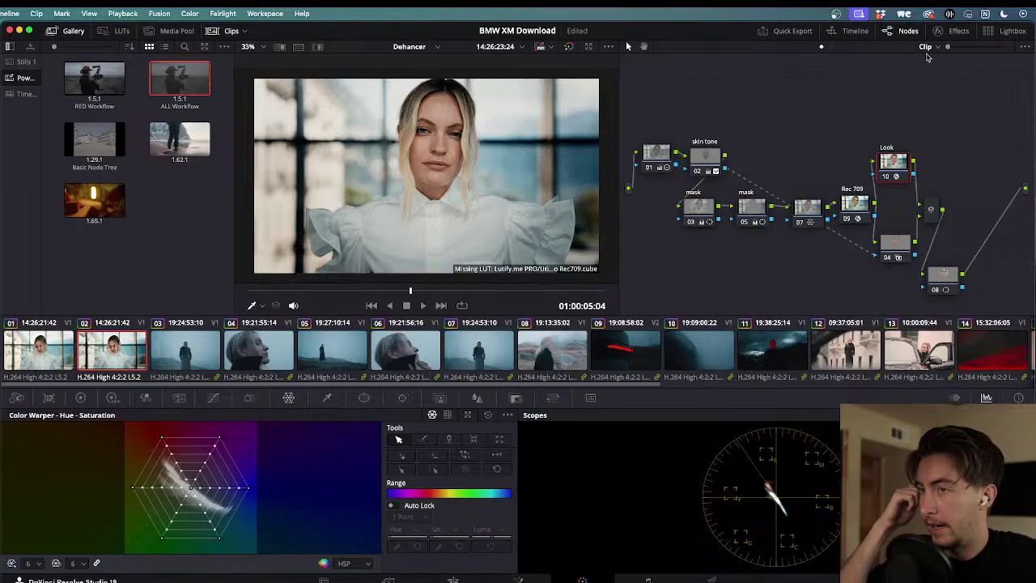
click(41, 352)
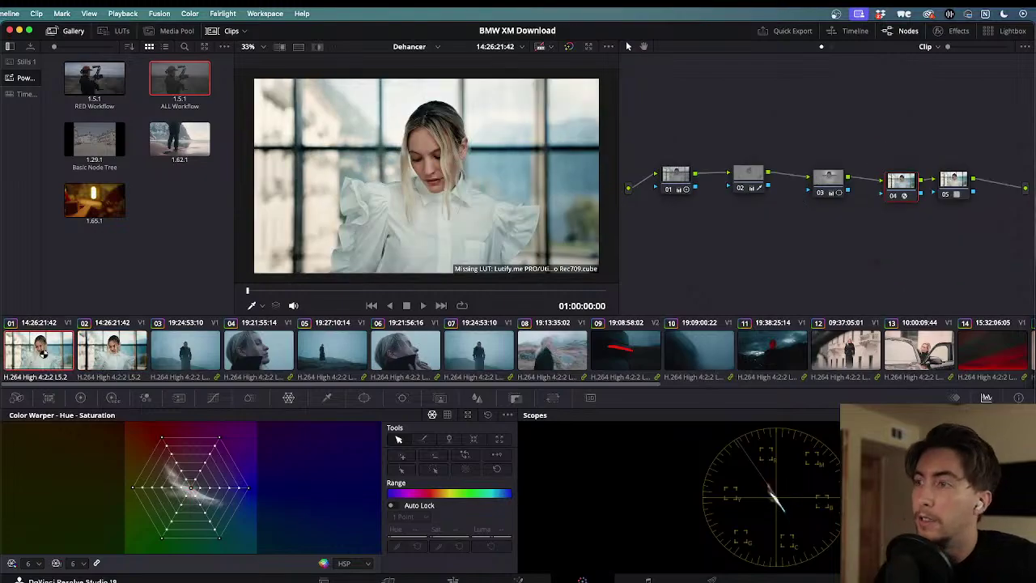
drag(672, 154, 888, 204)
click(710, 166)
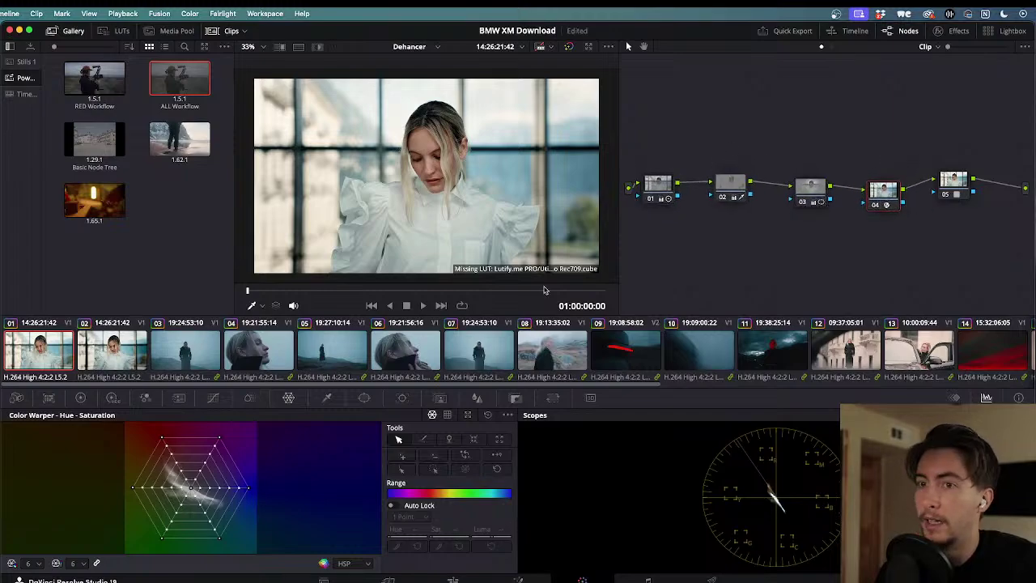
- Enable Bloom with the 35 mm / Super 35 profile in the Dehancer settings of clip 02's Look node
click(106, 362)
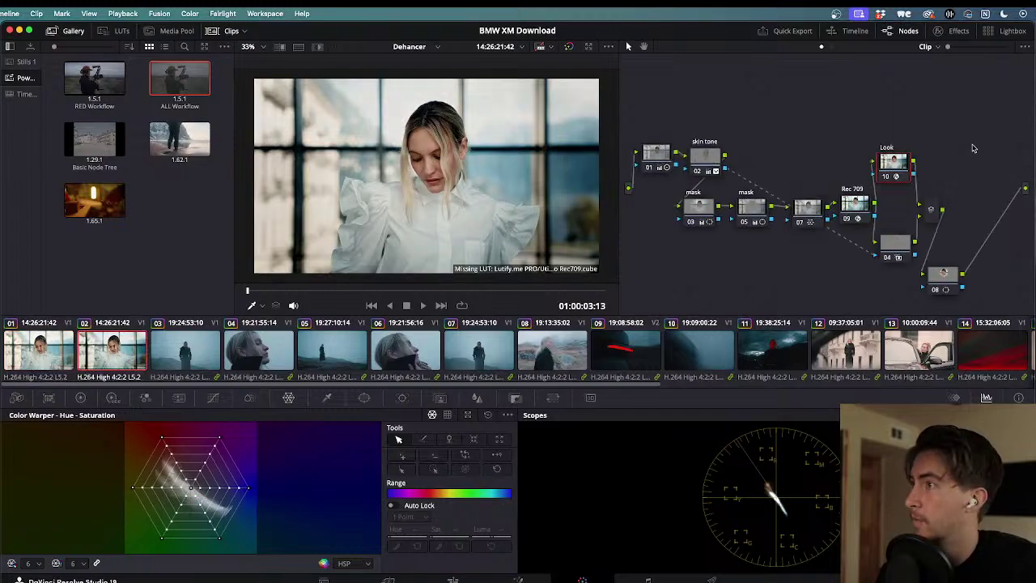
click(955, 31)
scroll(847, 171, up, 2)
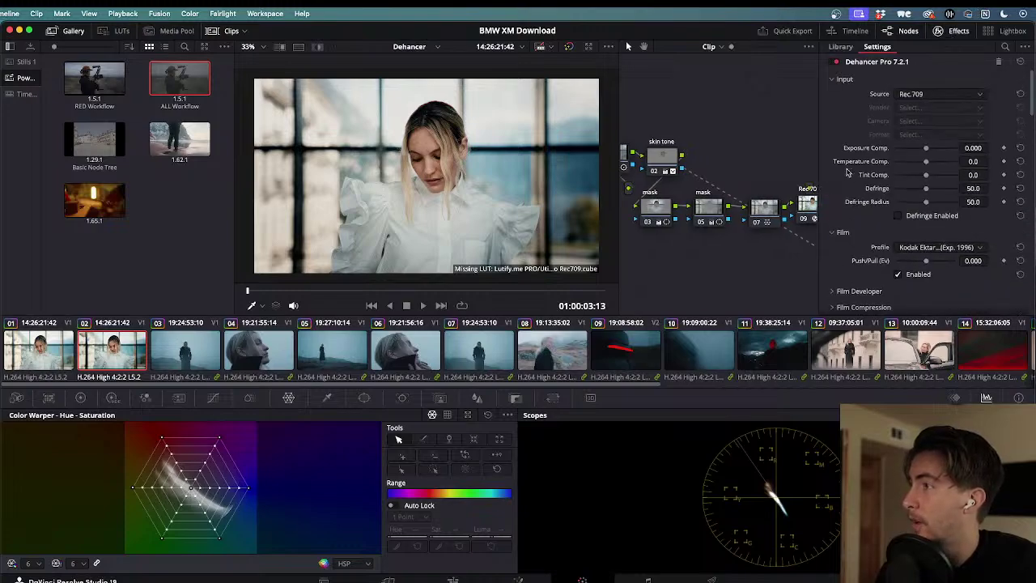
scroll(848, 171, down, 10)
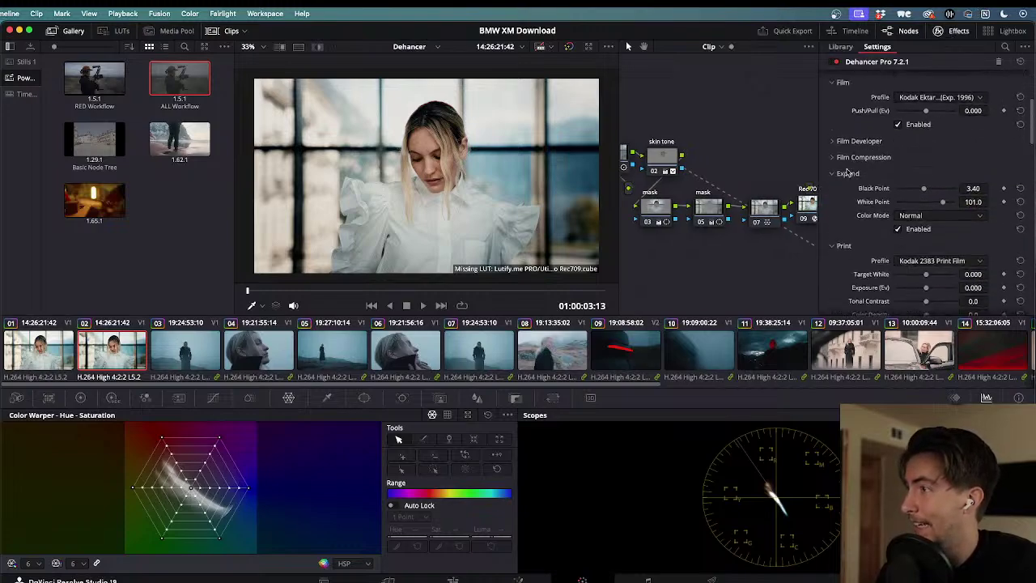
scroll(847, 170, down, 1)
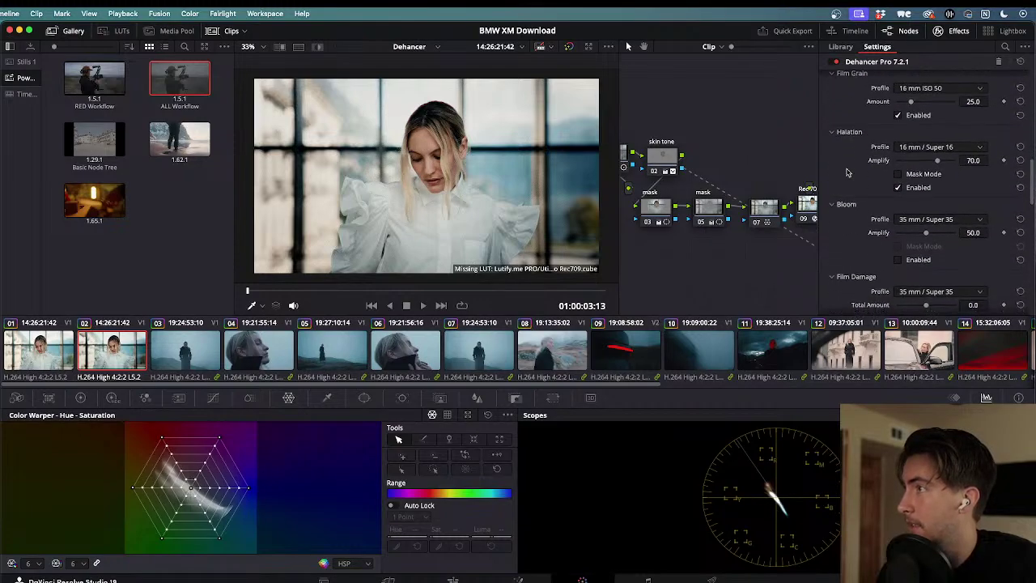
scroll(847, 171, down, 1)
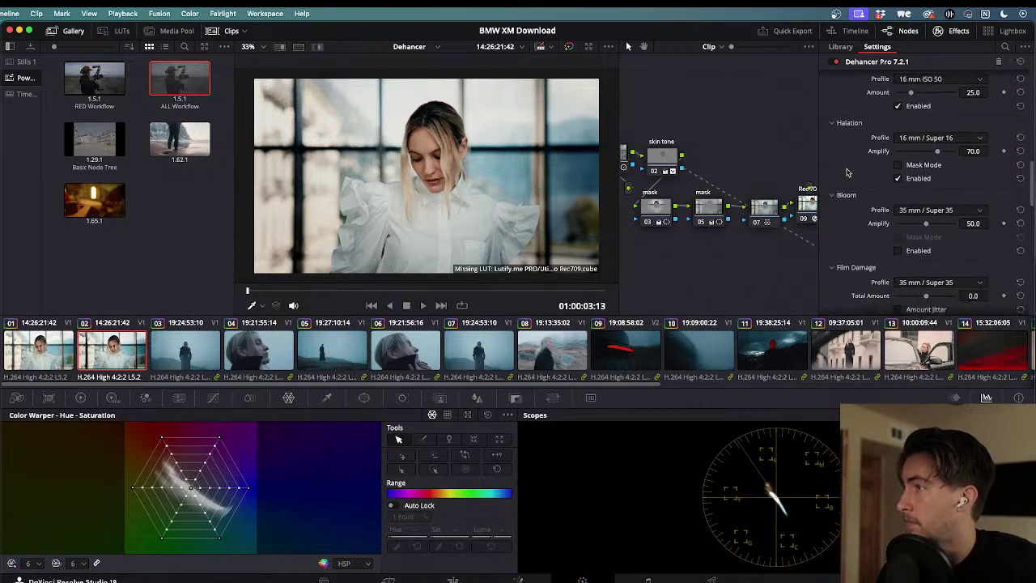
click(897, 241)
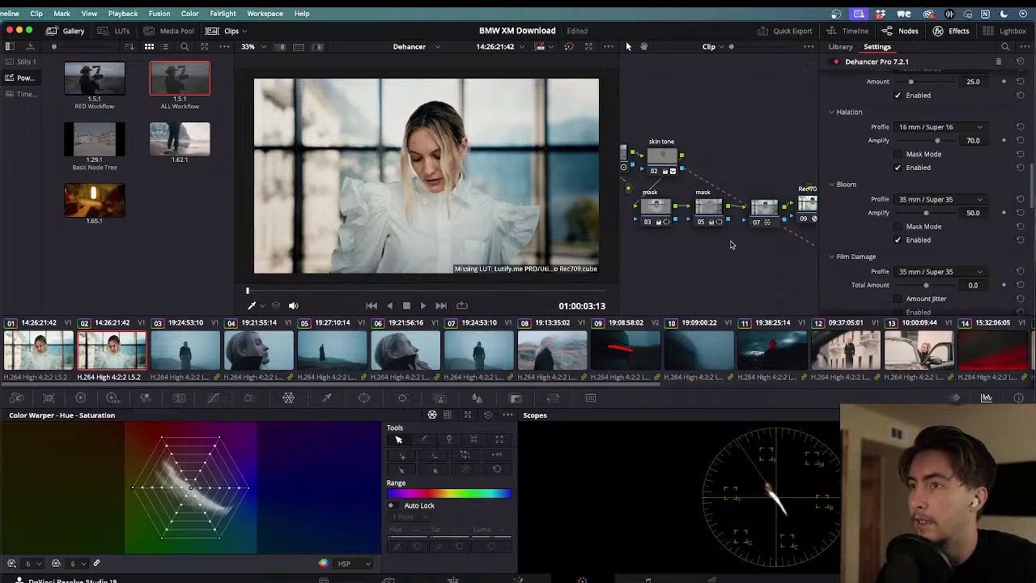
- Play clip 02 forward and backward across the cut with clip 01 to review the look with bloom
key(space)
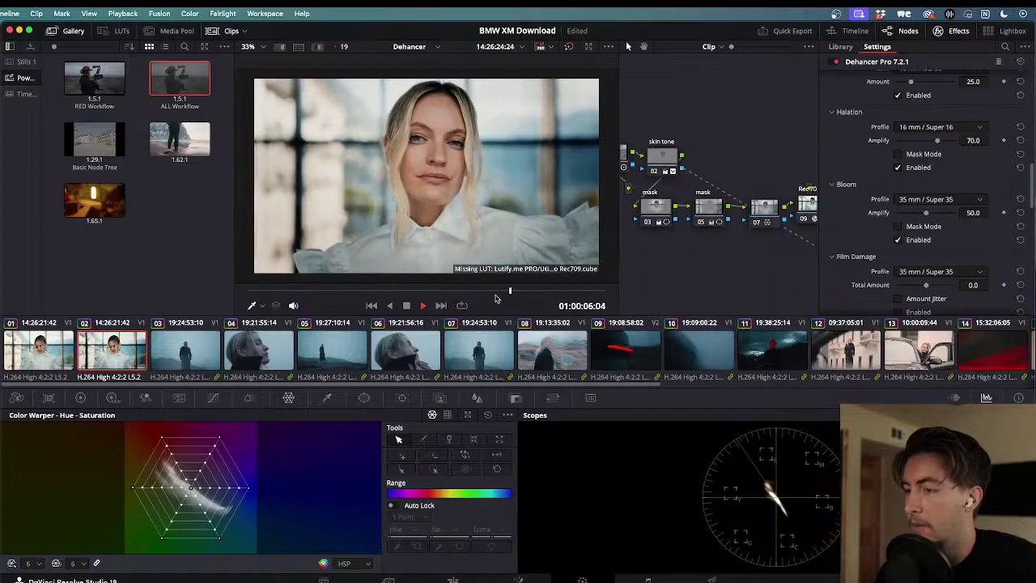
key(space)
key(j)
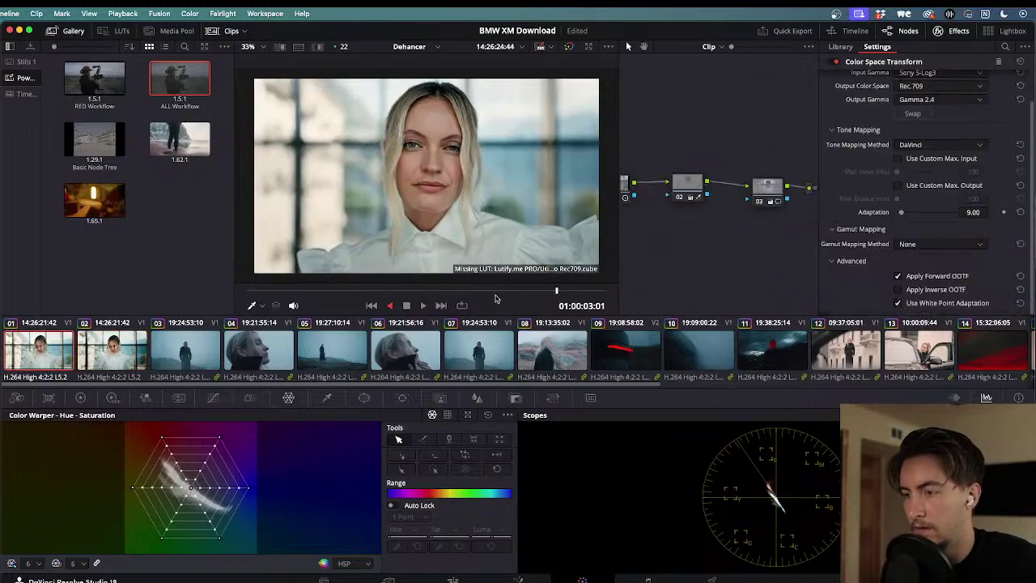
key(l)
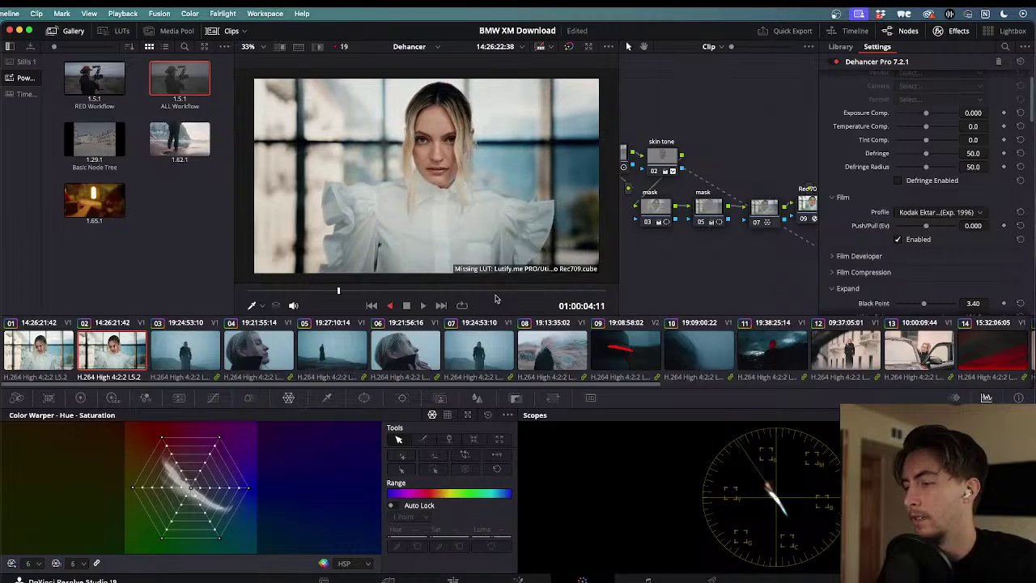
key(j)
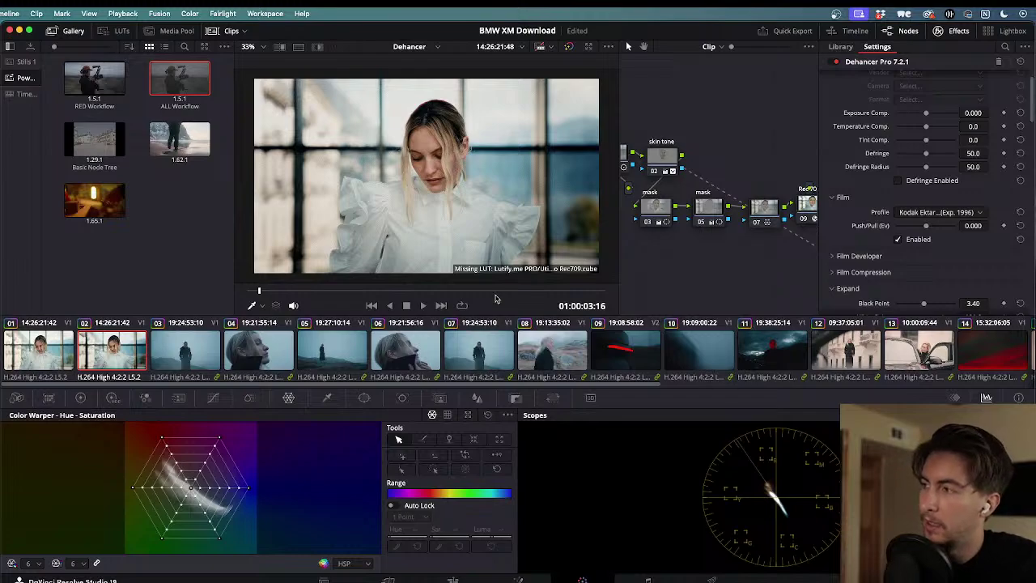
- Select clip 01 and play it from the start twice to compare its simpler grade
click(39, 355)
key(space)
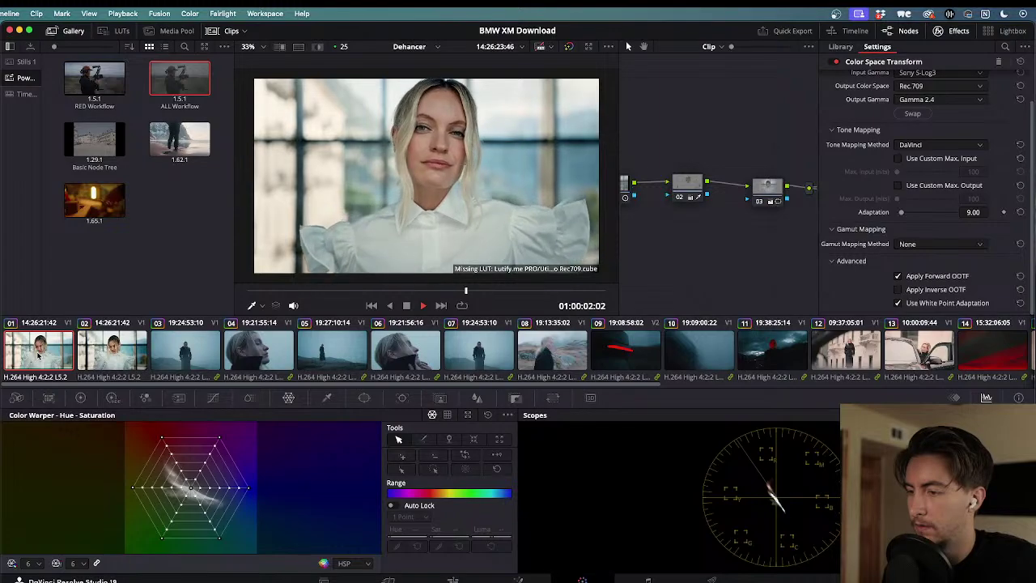
key(space)
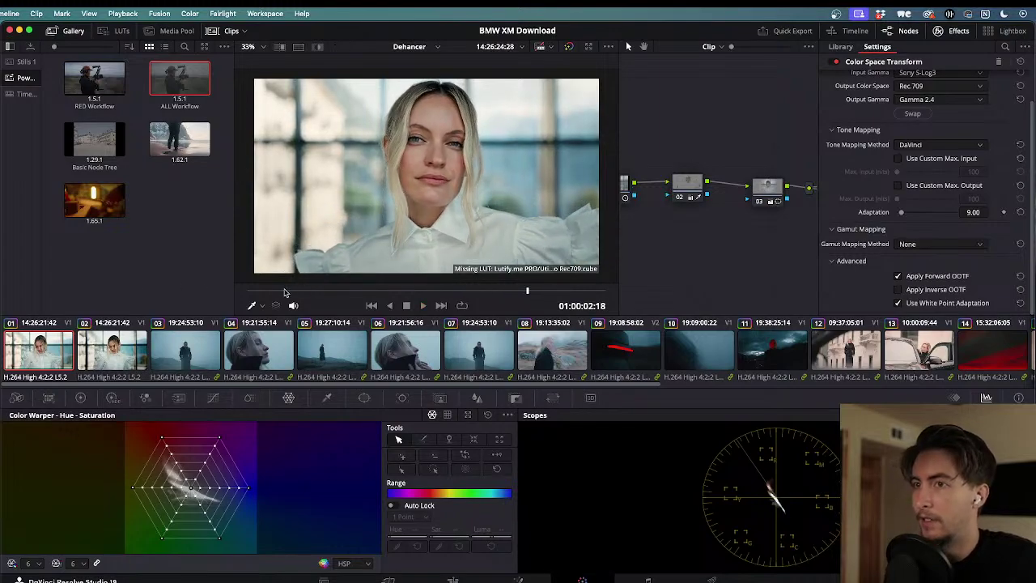
drag(285, 292, 250, 292)
key(space)
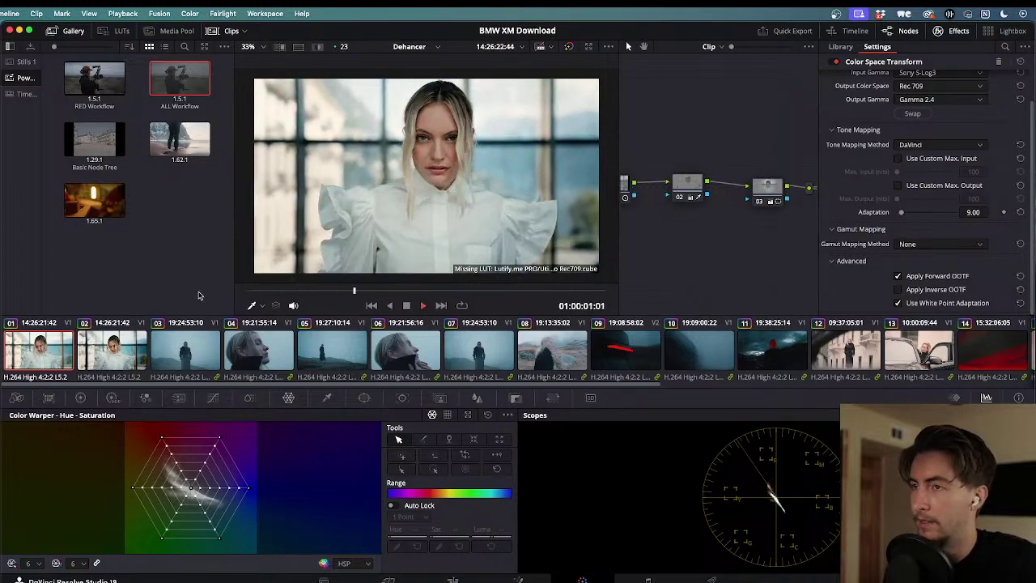
- Stop clip 01 and play clip 02 from its start to compare the two grades
key(space)
click(92, 356)
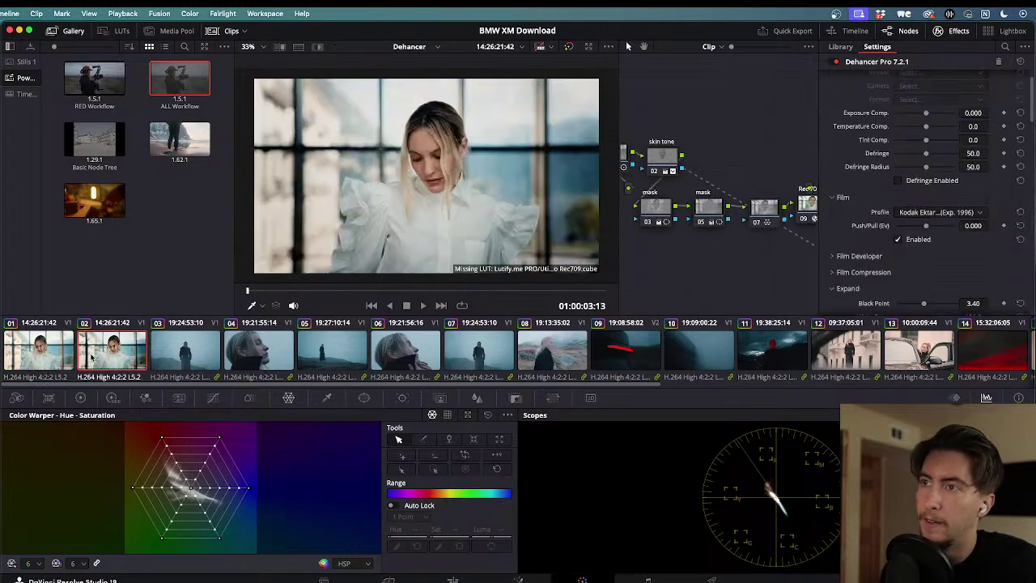
key(space)
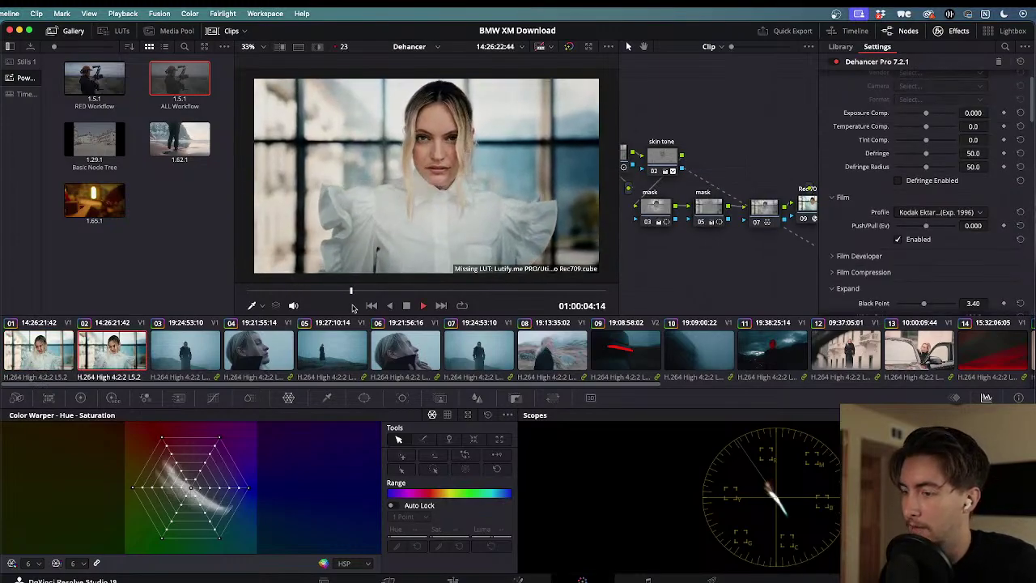
key(space)
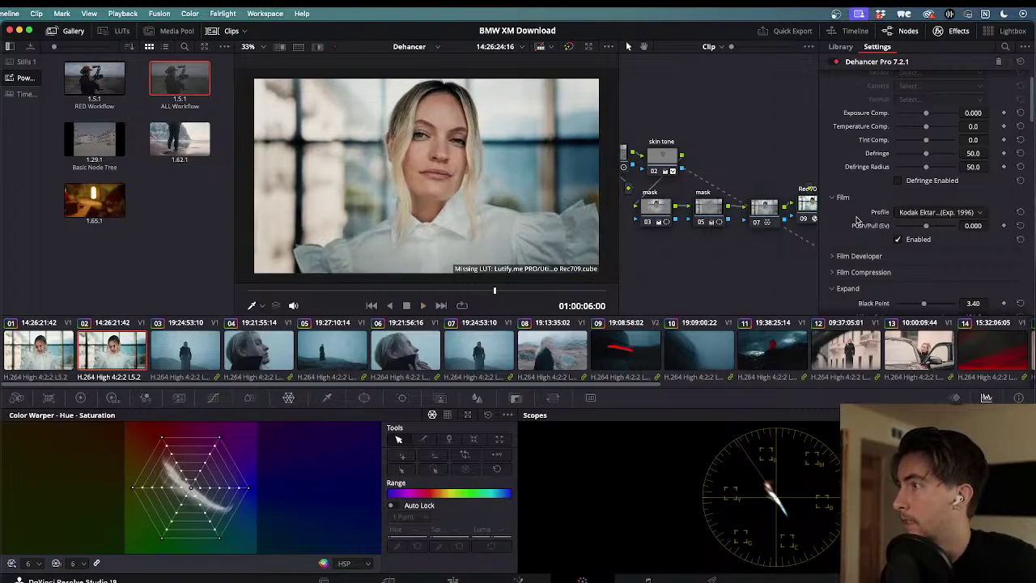
- Set the Bloom profile to 16 mm / Super 16 in the Dehancer settings of clip 02's Look node
scroll(856, 218, down, 5)
scroll(856, 218, down, 2)
scroll(857, 219, up, 3)
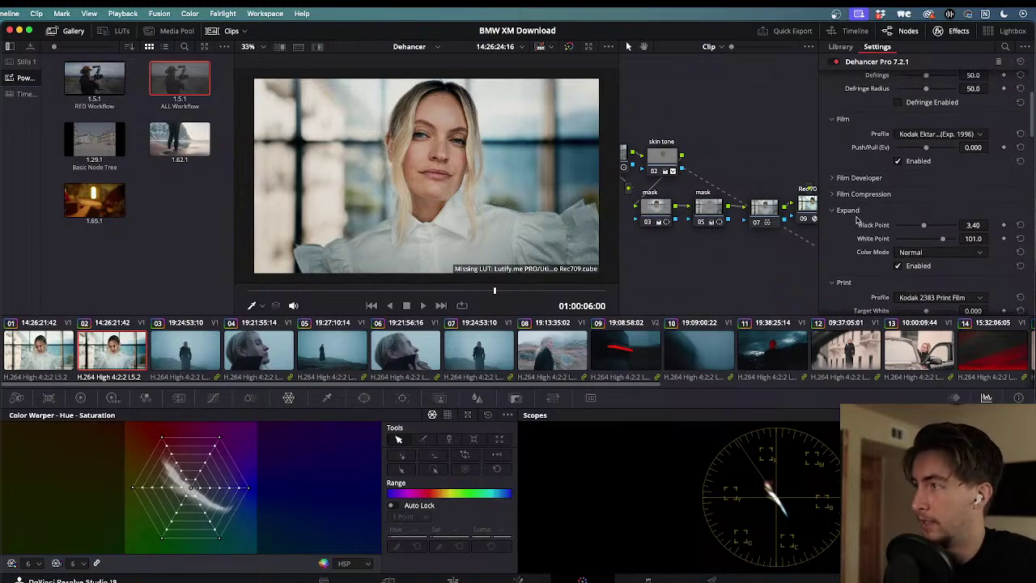
scroll(856, 219, down, 10)
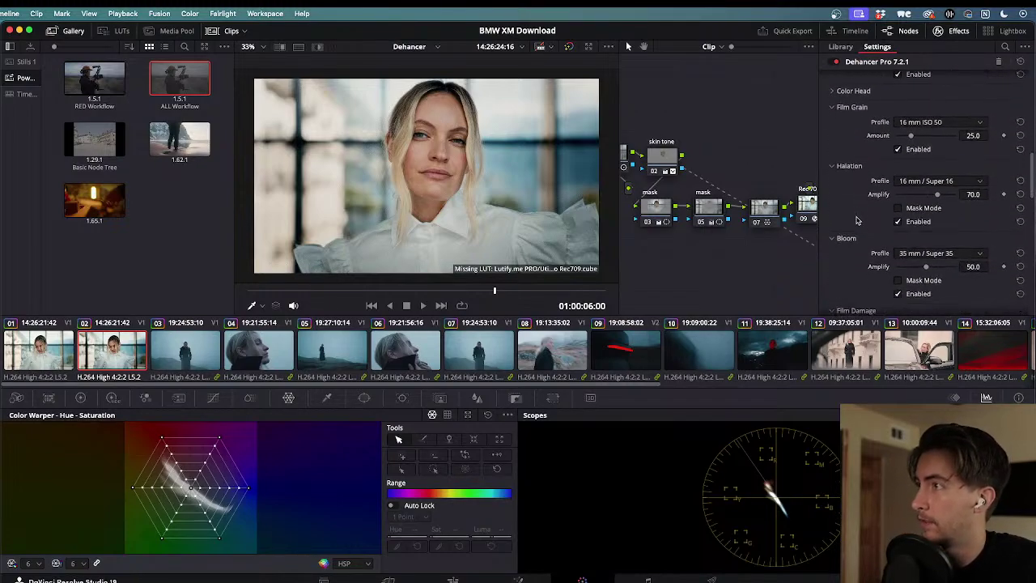
scroll(857, 219, down, 1)
scroll(858, 225, down, 4)
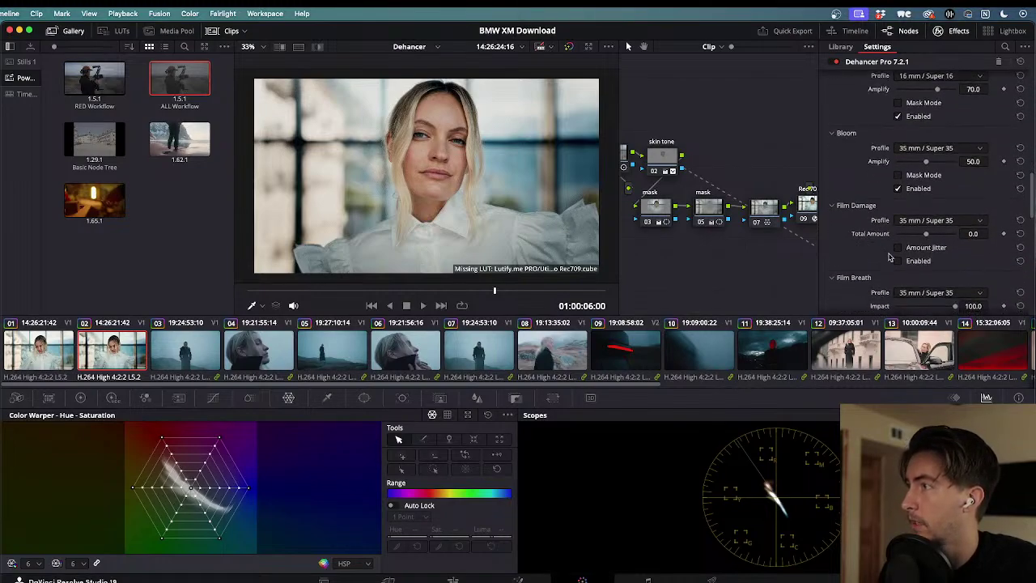
click(921, 149)
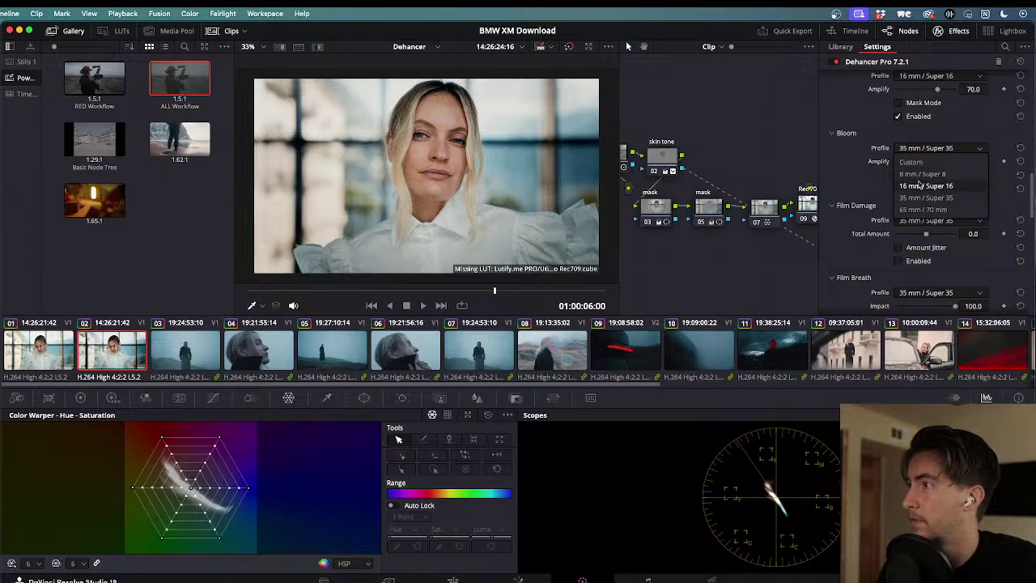
click(921, 186)
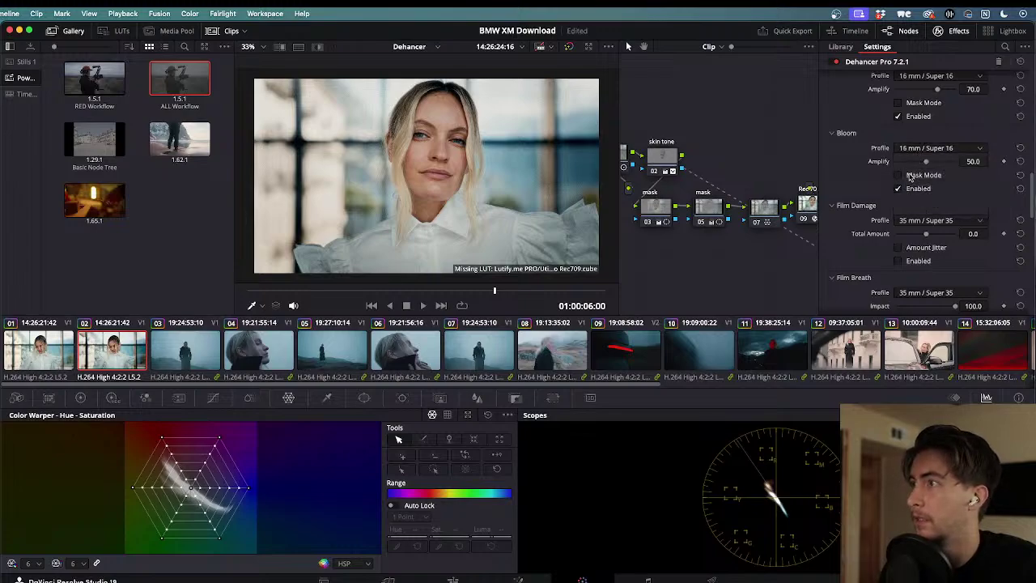
- Toggle the Dehancer Bloom effect off and on repeatedly to compare the frame, leaving it enabled
click(898, 188)
click(898, 188)
click(897, 189)
click(897, 189)
click(898, 189)
click(898, 188)
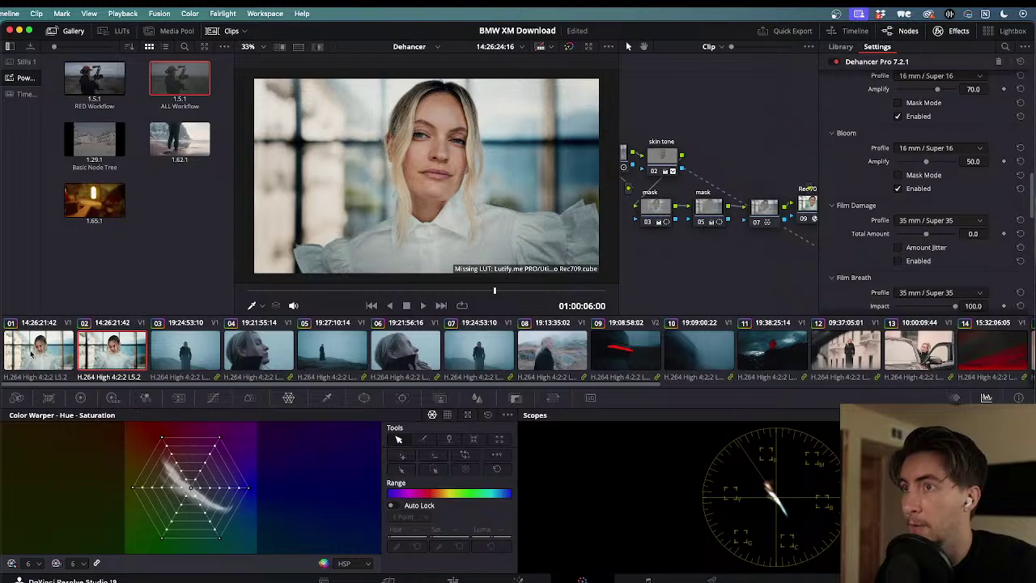
click(898, 188)
click(898, 188)
click(898, 189)
click(898, 188)
click(898, 189)
click(897, 189)
click(898, 188)
click(898, 189)
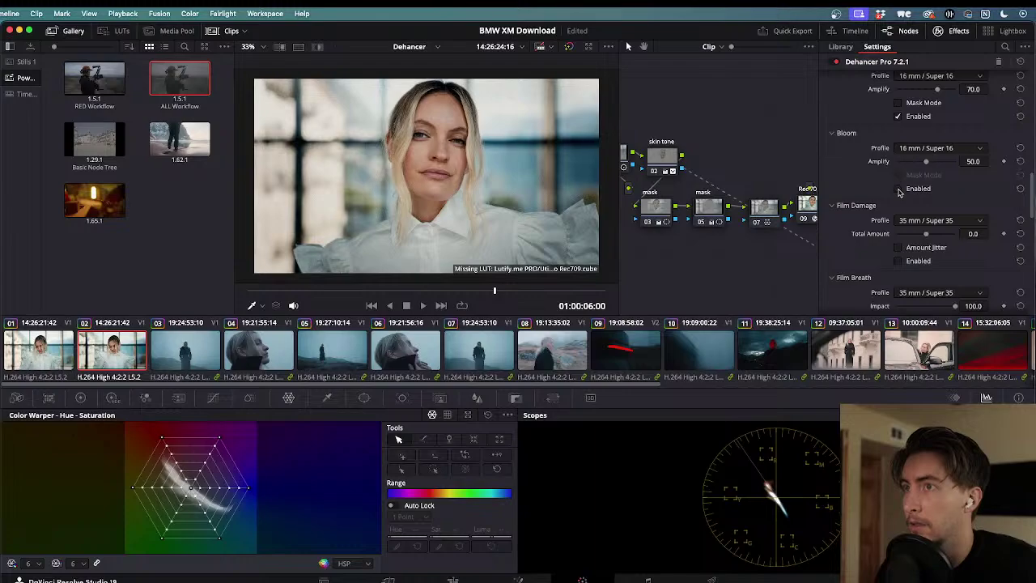
click(897, 189)
- Play clip 01 for comparison and return to clip 02
click(50, 346)
key(space)
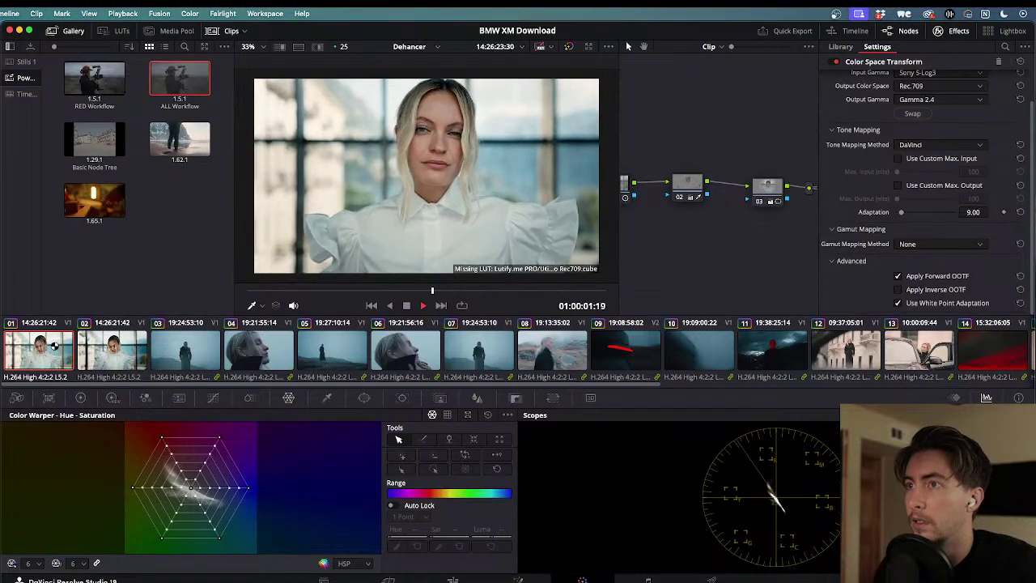
click(122, 346)
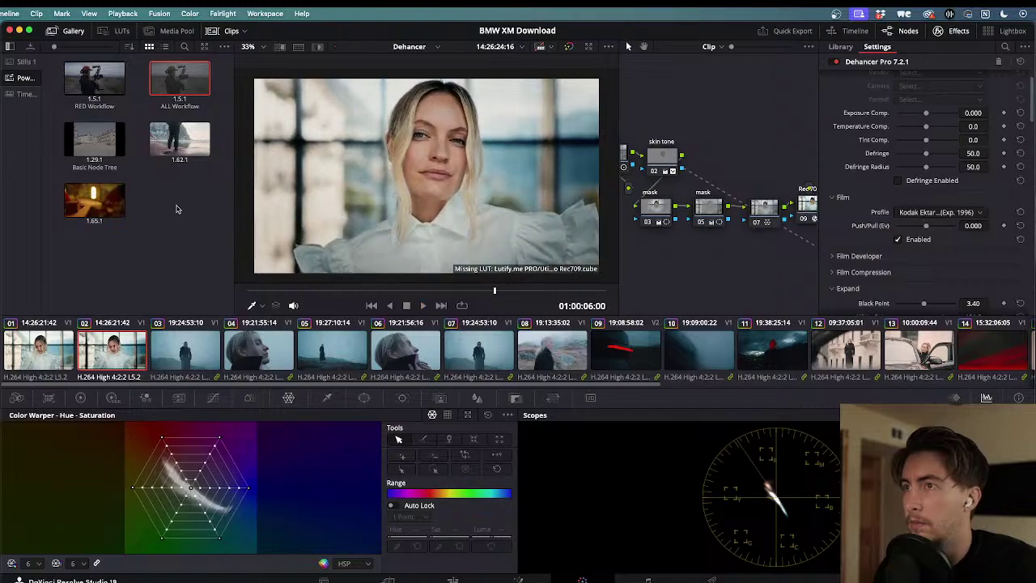
- Hide the effects settings to reveal the full node graph, and toggle the Look node off and on to compare the image
click(952, 34)
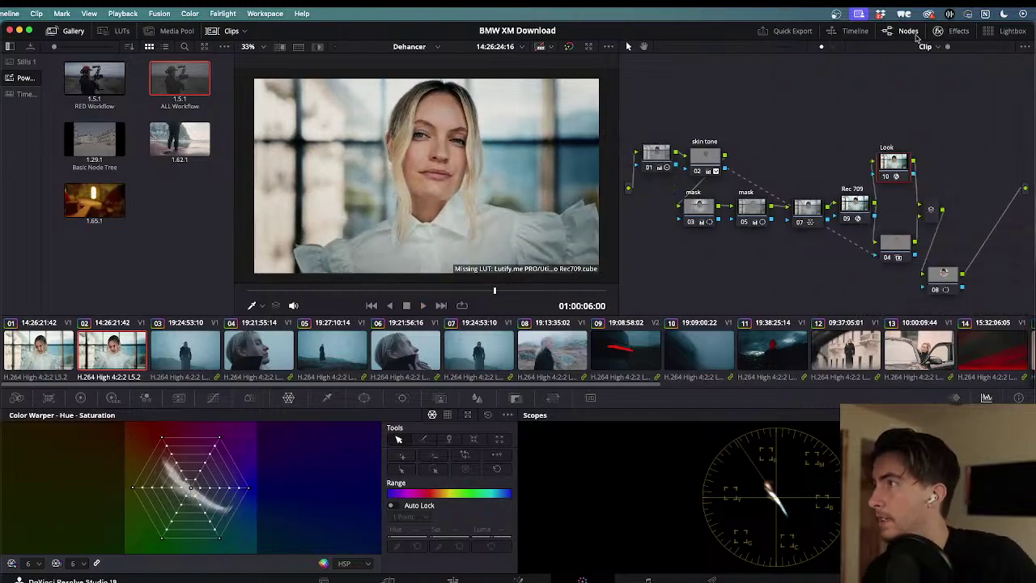
key(ctrl+d)
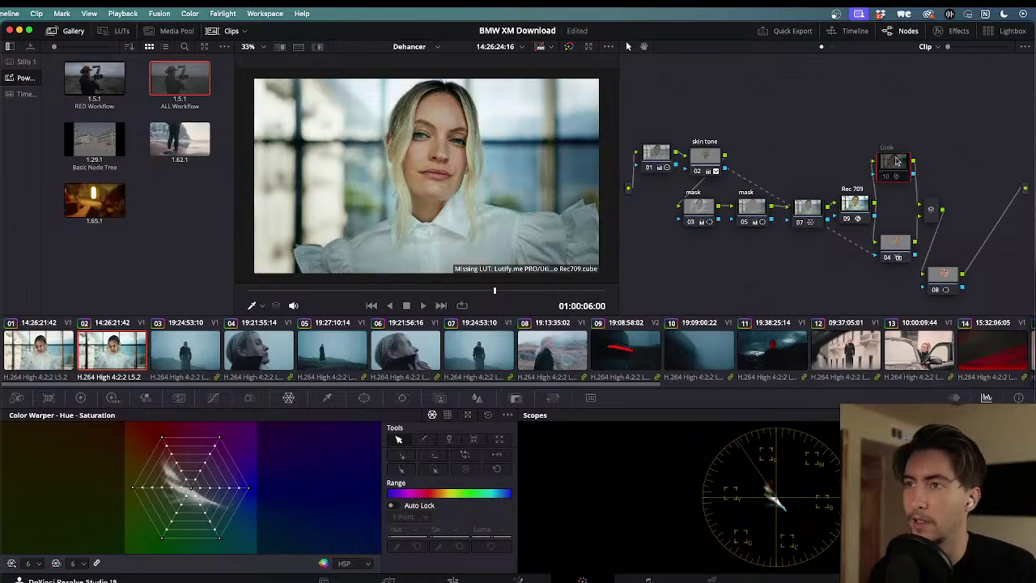
key(ctrl+d)
key(ctrl+d)
key(ctrl+d)
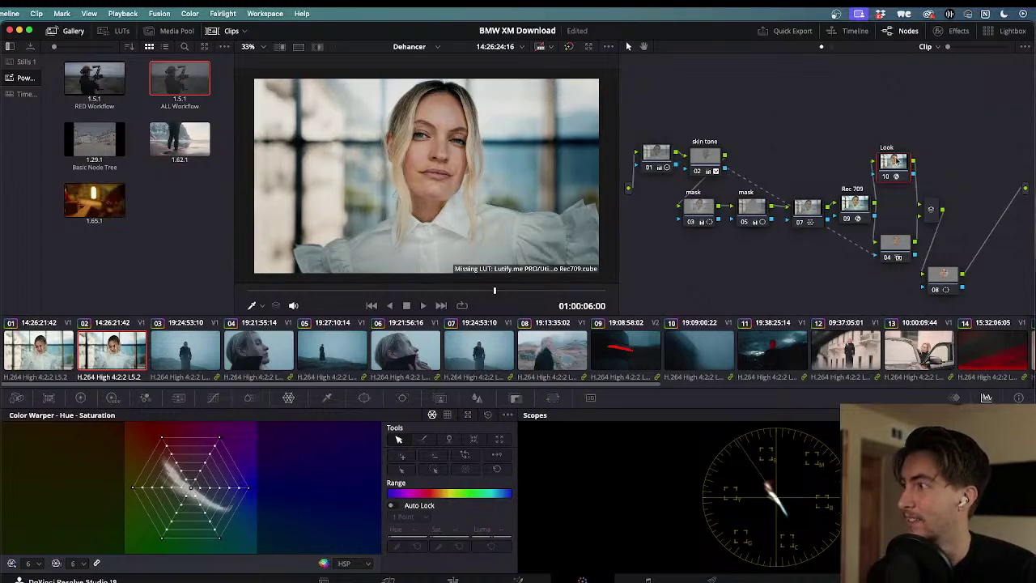
key(ctrl+d)
key(ctrl+d)
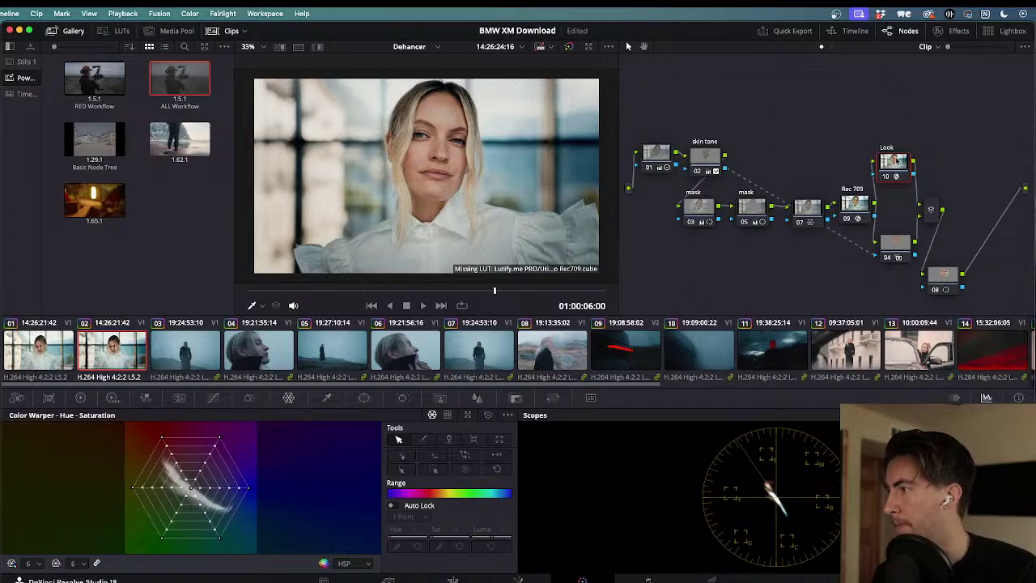
key(super+d)
key(super+d)
- Move the Look node and node 04 closer together in clip 02's node graph
drag(896, 160, 896, 149)
drag(897, 243, 904, 234)
drag(896, 159, 896, 185)
- Disable and re-enable the repositioned Look node twice to judge its effect on the paused frame
key(super+d)
key(super+d)
key(super+d)
key(super+d)
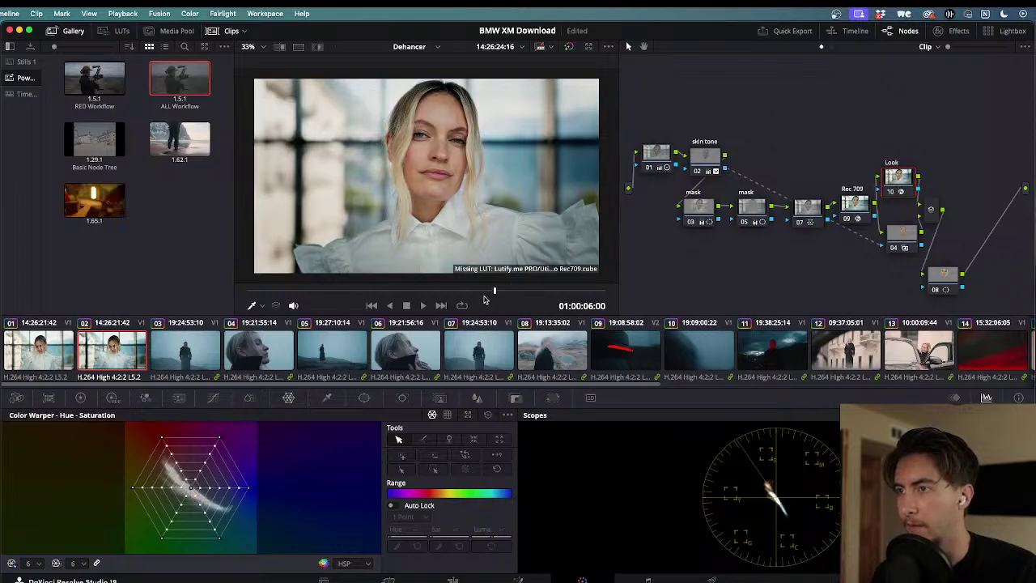
- Rewind and replay clip 02 several times to review the finished film look in motion
drag(496, 294, 339, 293)
key(space)
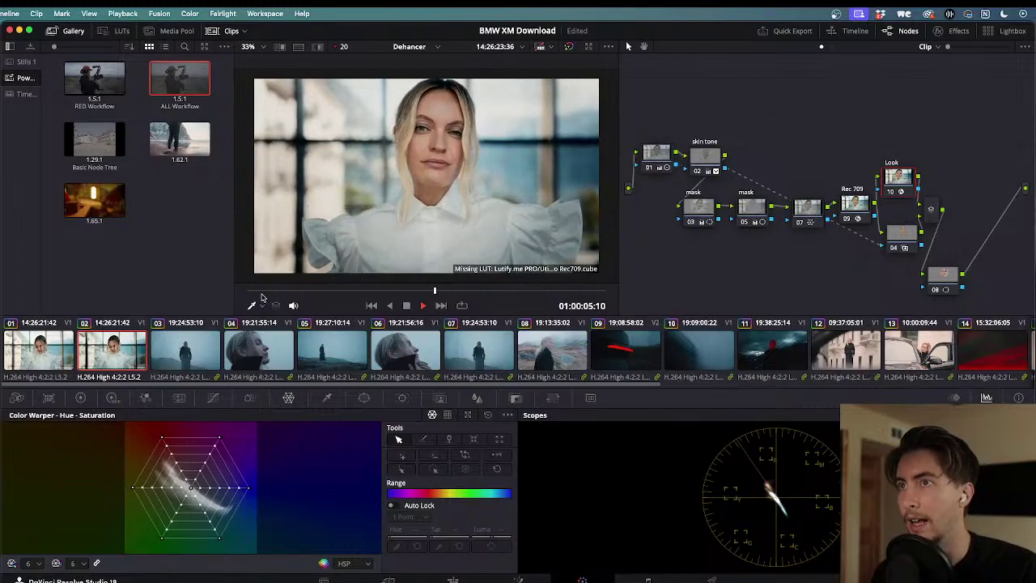
key(space)
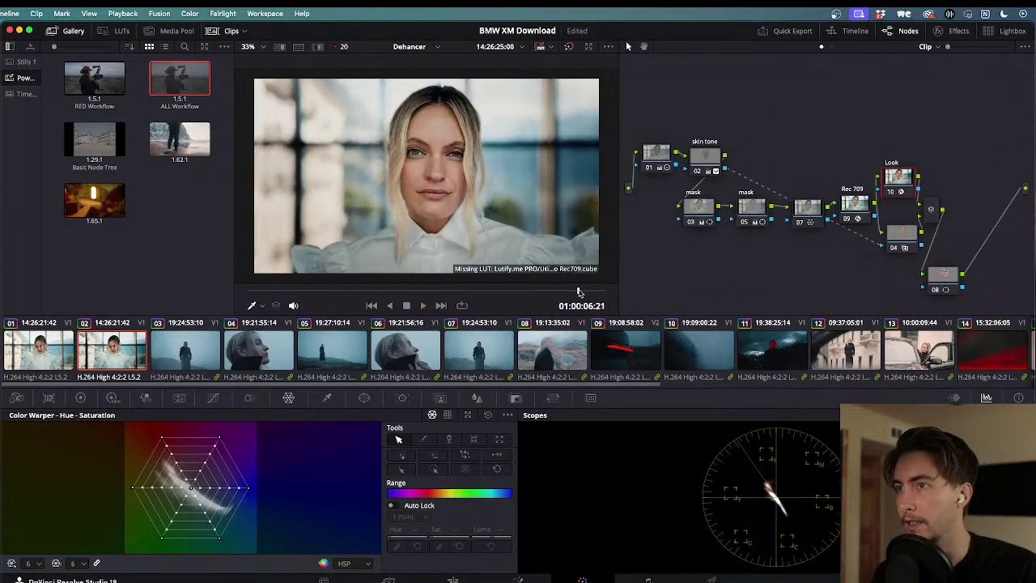
drag(543, 293, 280, 296)
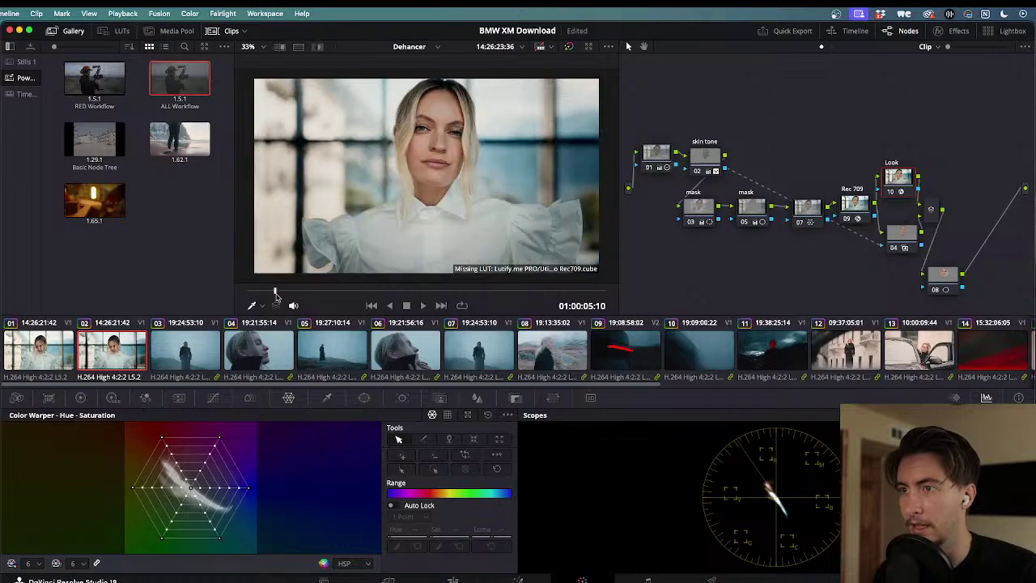
key(space)
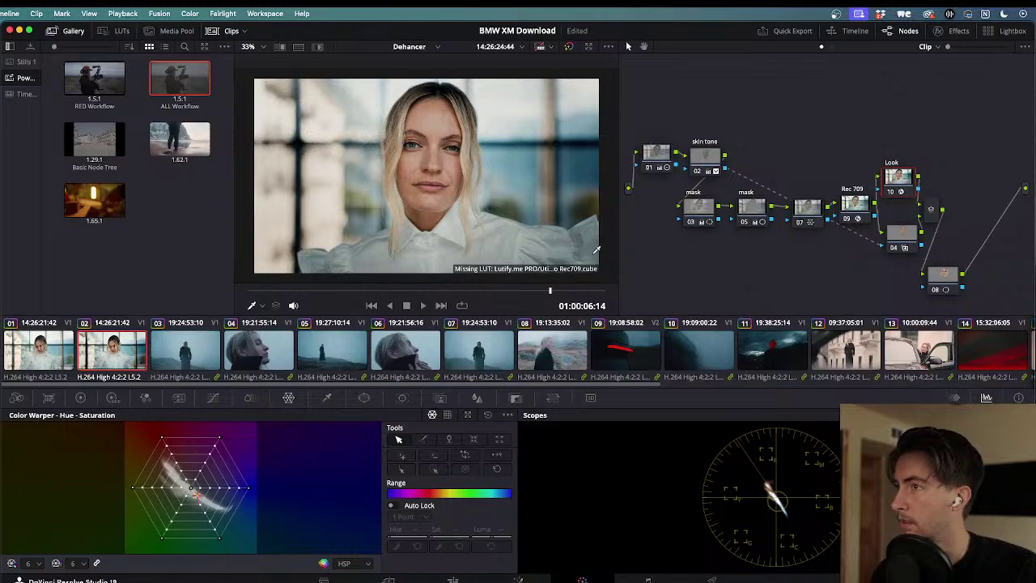
drag(550, 294, 423, 293)
key(space)
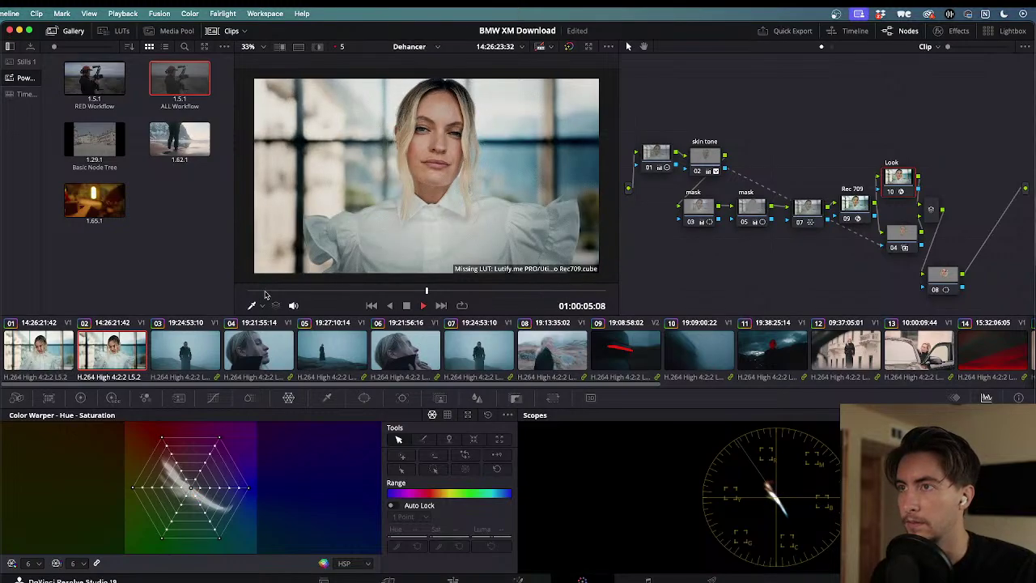
drag(493, 291, 232, 292)
key(space)
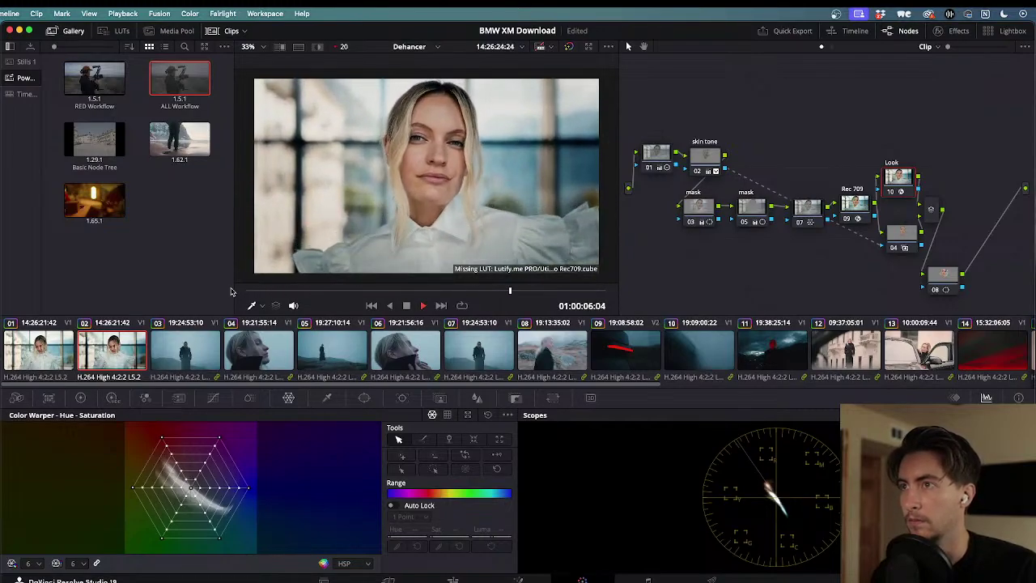
key(space)
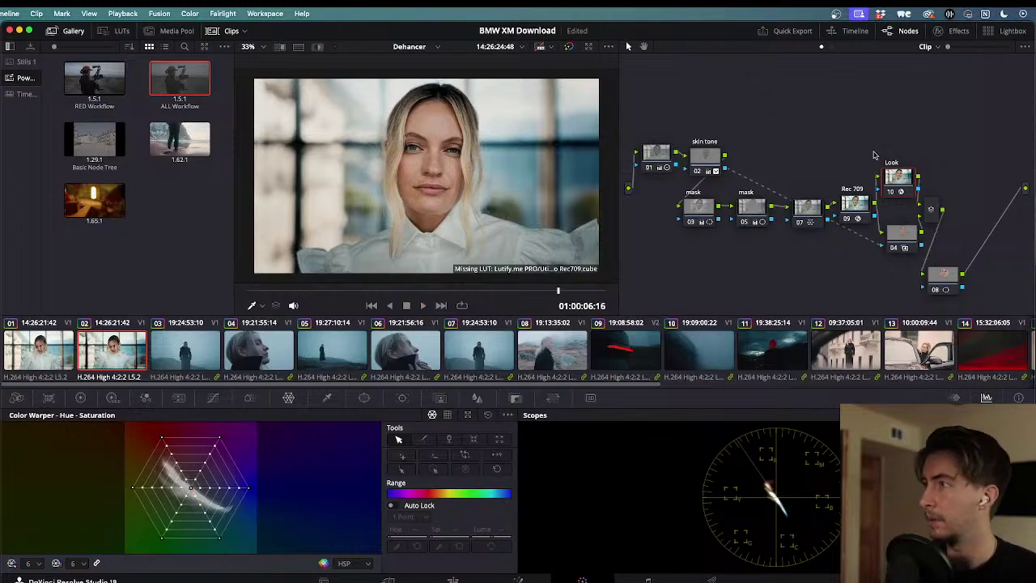
- Move the Look node slightly higher in the node graph and toggle it off and on to compare, leaving it enabled
drag(900, 185, 901, 166)
key(ctrl+d)
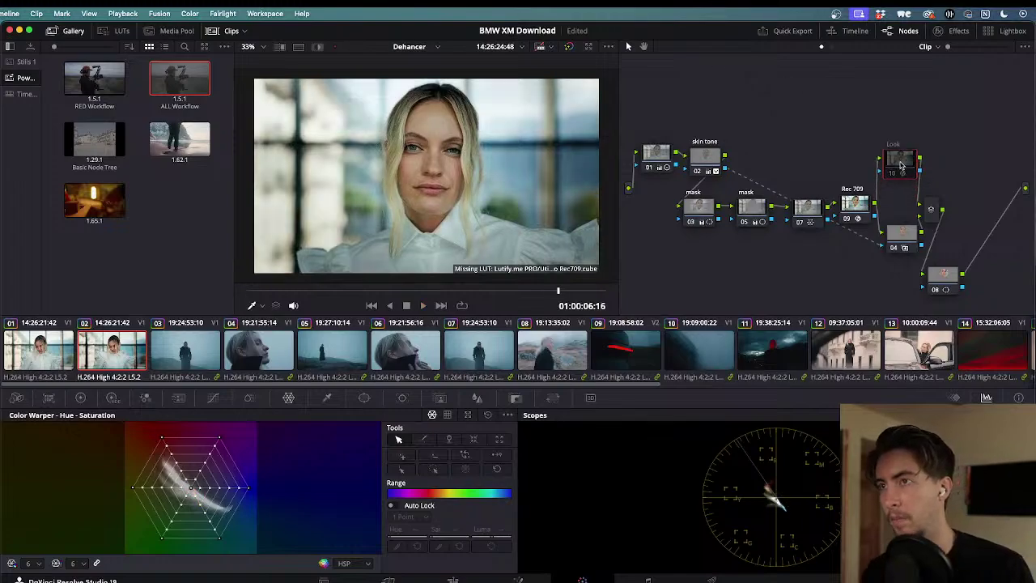
key(ctrl+d)
key(ctrl+d)
key(ctrl+d)
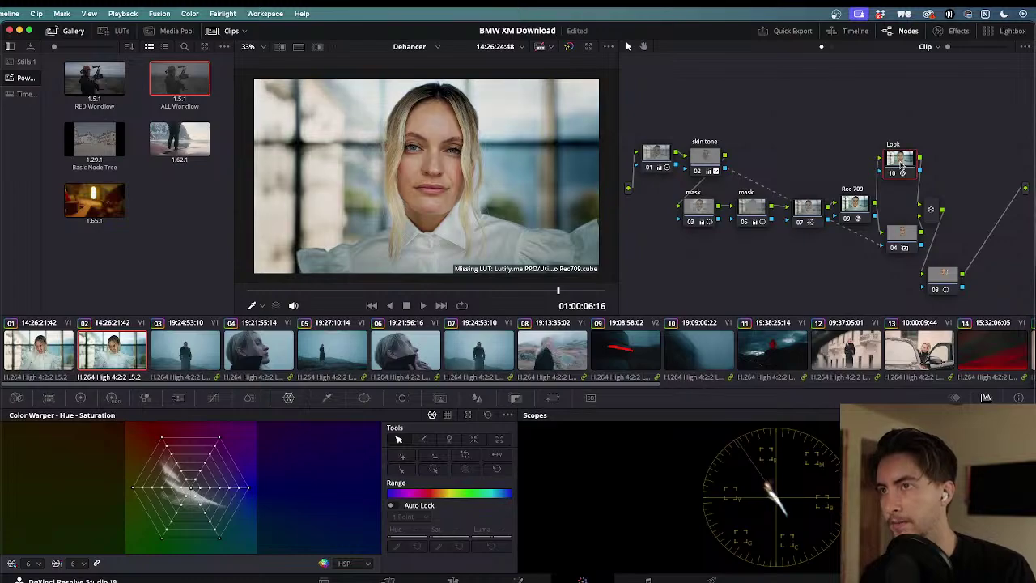
key(ctrl+d)
key(ctrl+d)
- Replay clip 02 from its start, pausing partway to compare the frame with the Look node off and on
key(space)
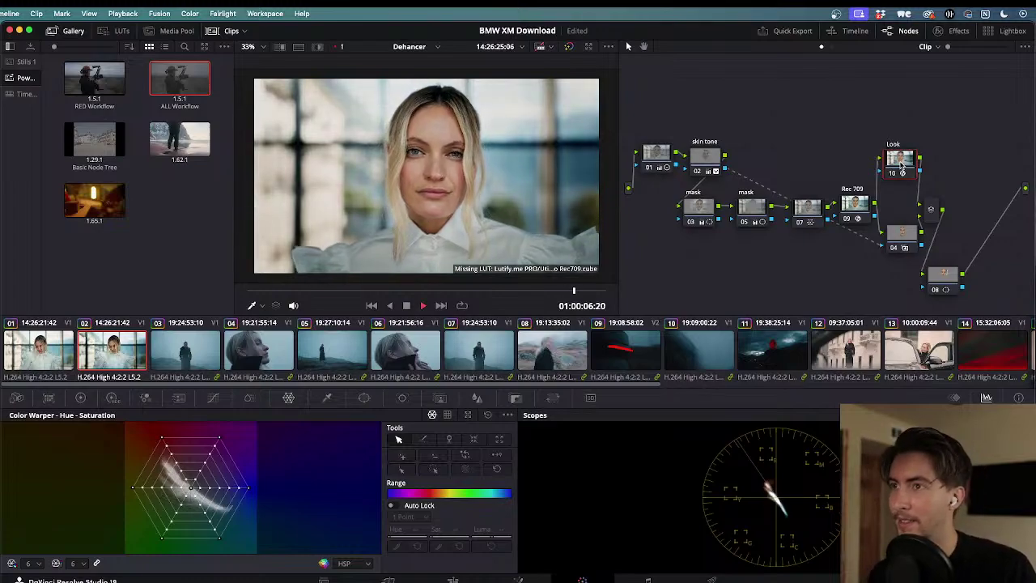
drag(587, 293, 248, 289)
key(space)
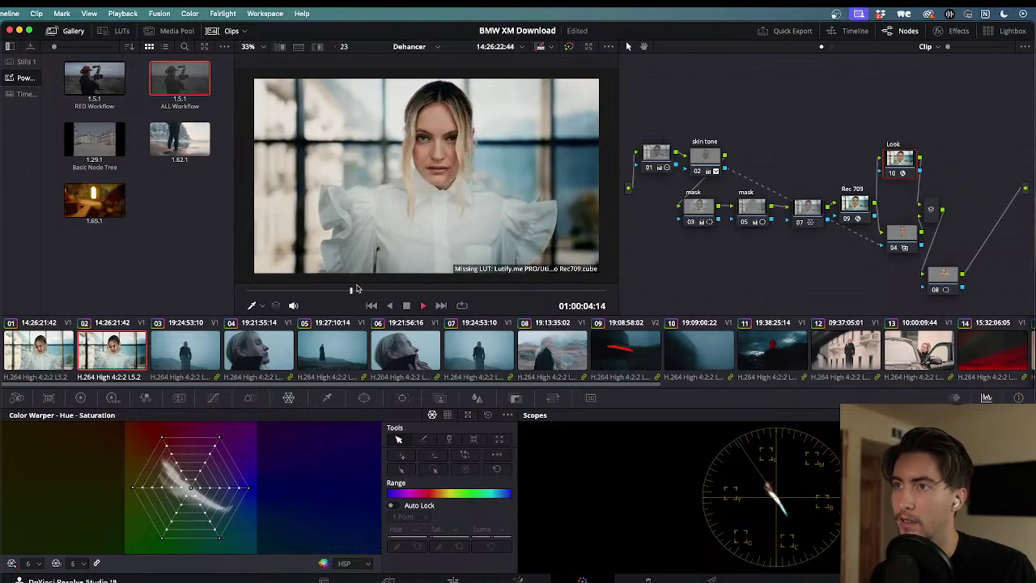
key(space)
key(ctrl+d)
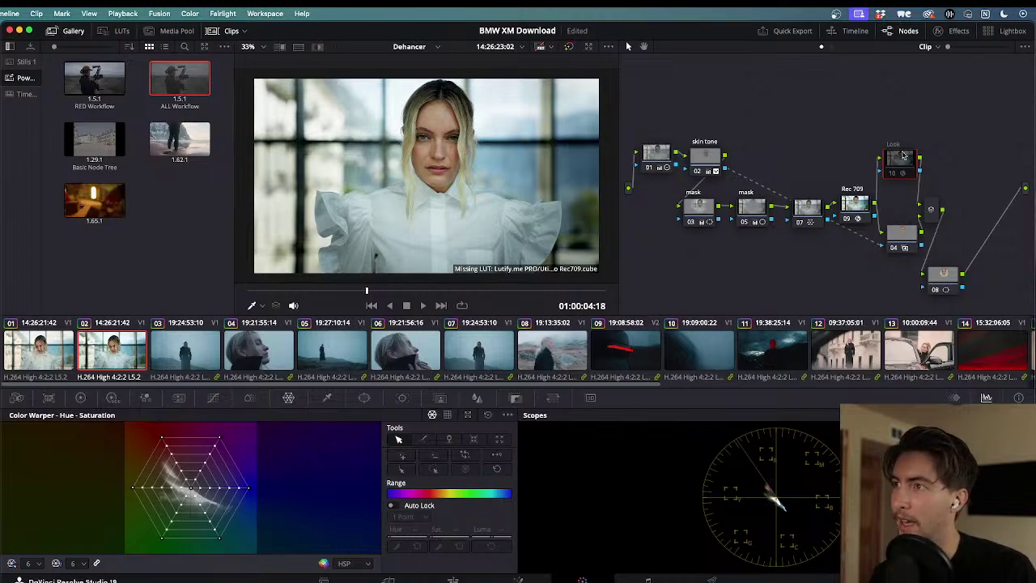
key(ctrl+d)
- Play clip 02 forward and in reverse to review the grade with the Look node enabled
key(space)
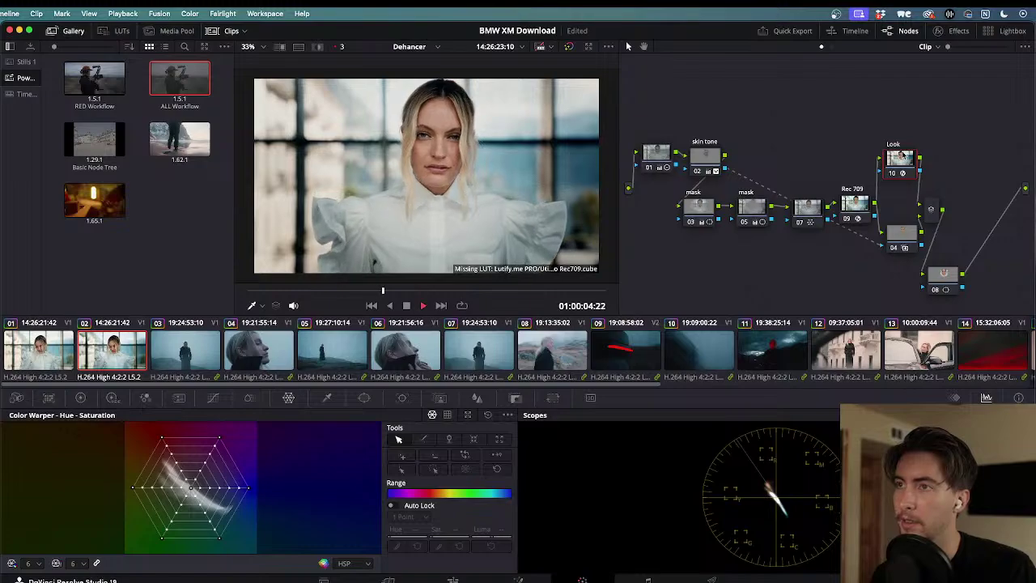
key(space)
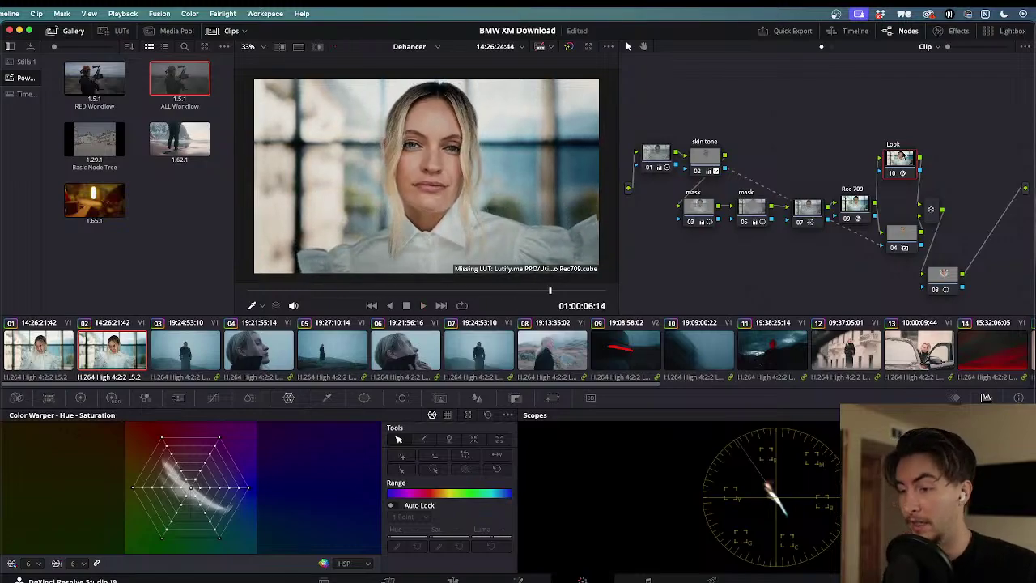
key(j)
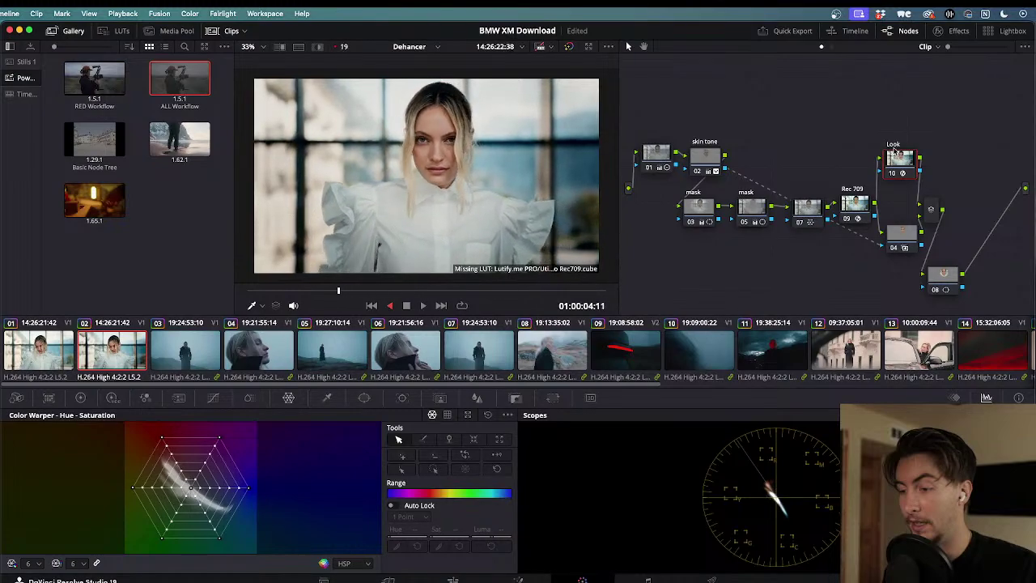
key(space)
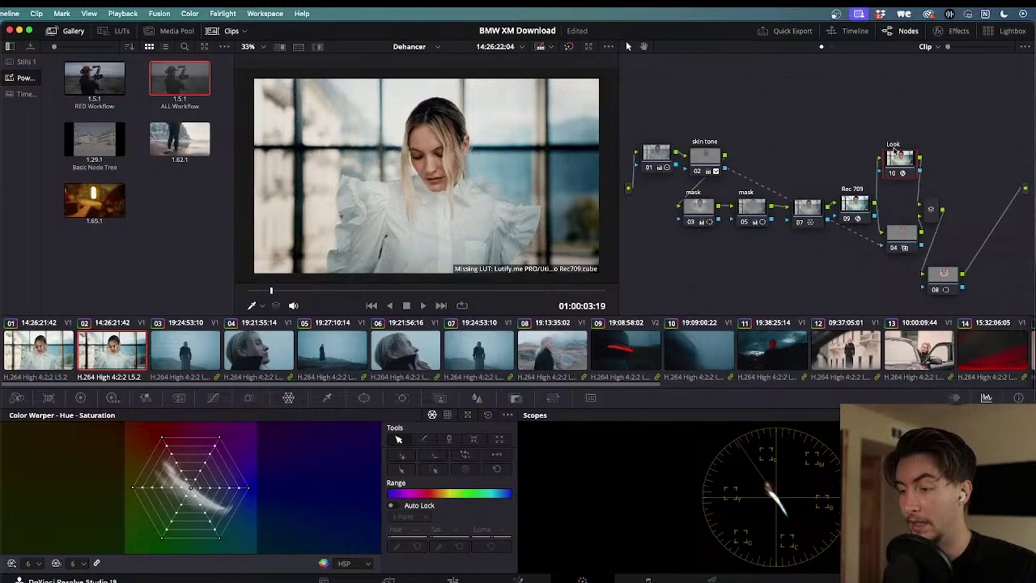
key(space)
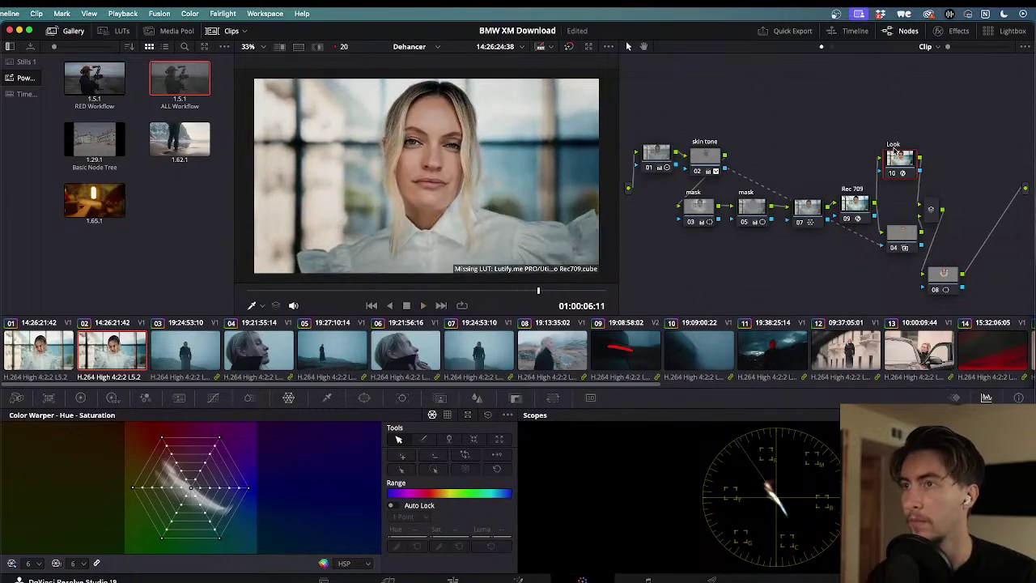
key(j)
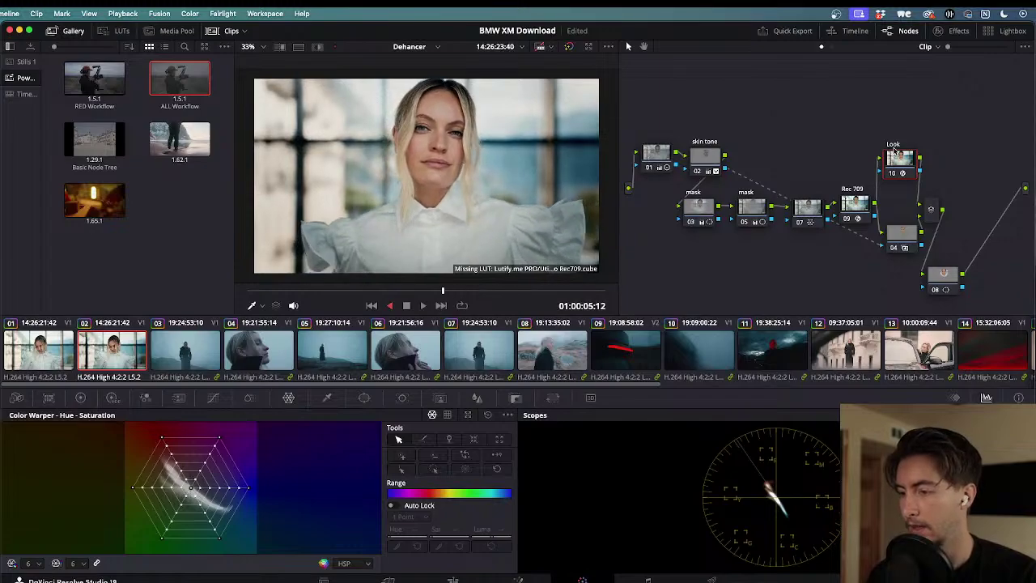
- Open the Look node's Dehancer settings and toggle Bloom off and on repeatedly to compare its effect, leaving it enabled
key(l)
key(k)
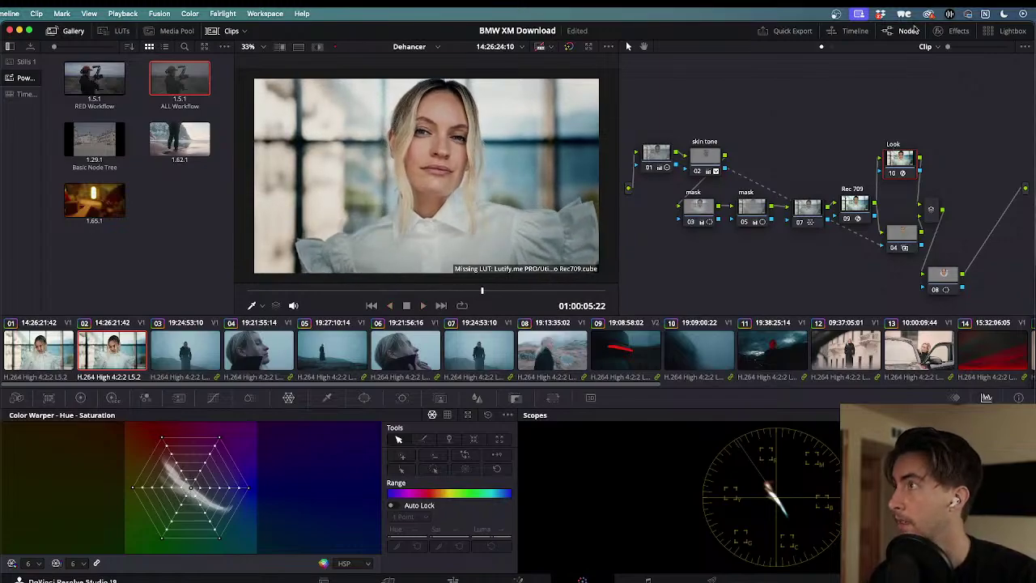
click(959, 32)
scroll(908, 246, down, 10)
scroll(913, 263, up, 3)
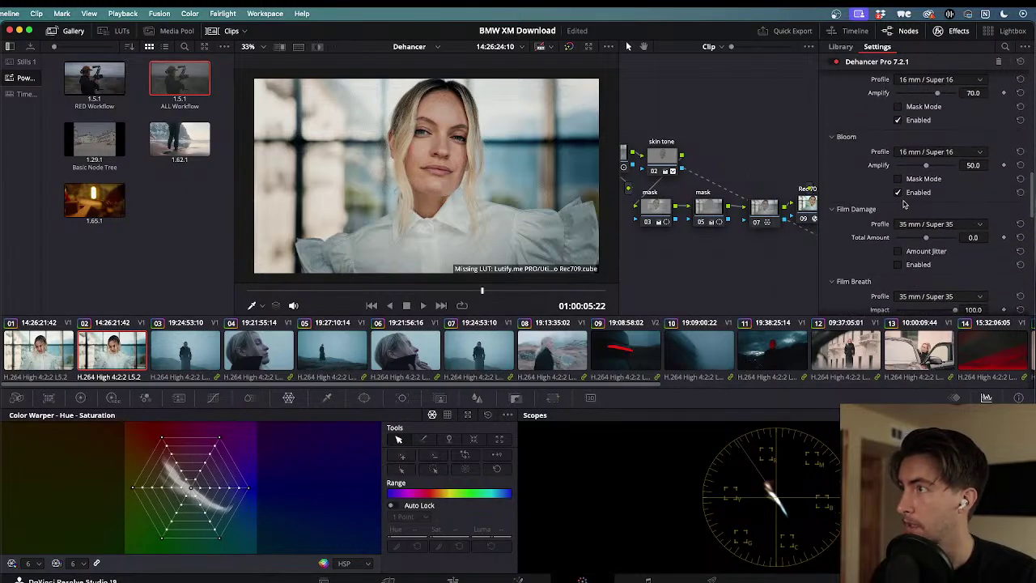
click(898, 193)
click(898, 192)
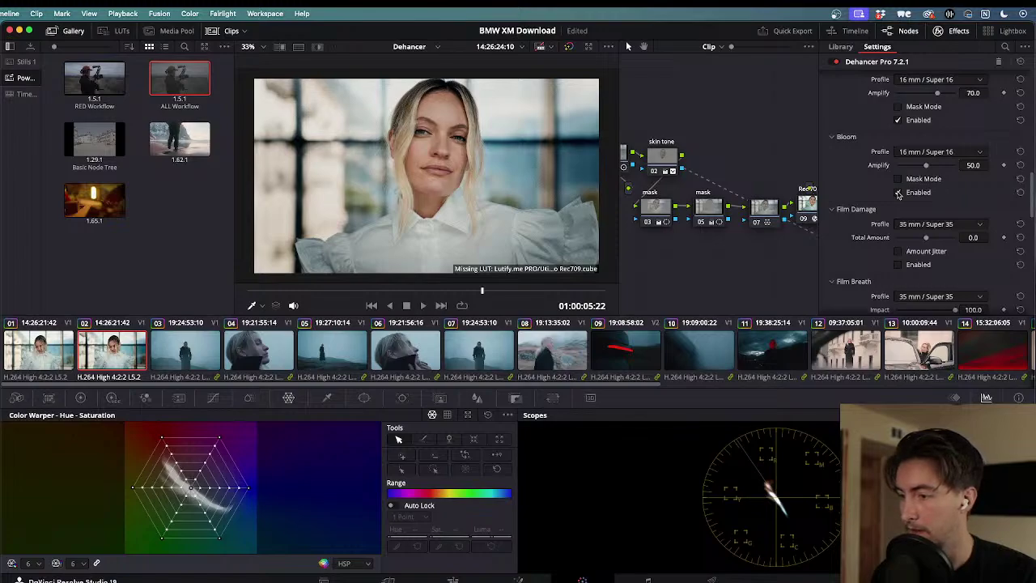
click(897, 193)
click(898, 193)
click(898, 192)
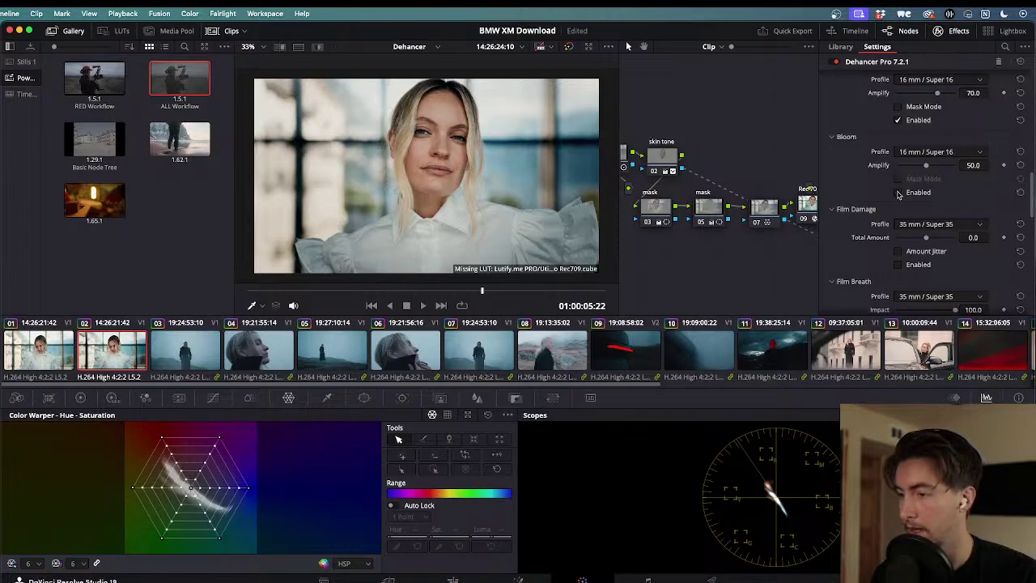
click(898, 192)
click(898, 193)
click(898, 193)
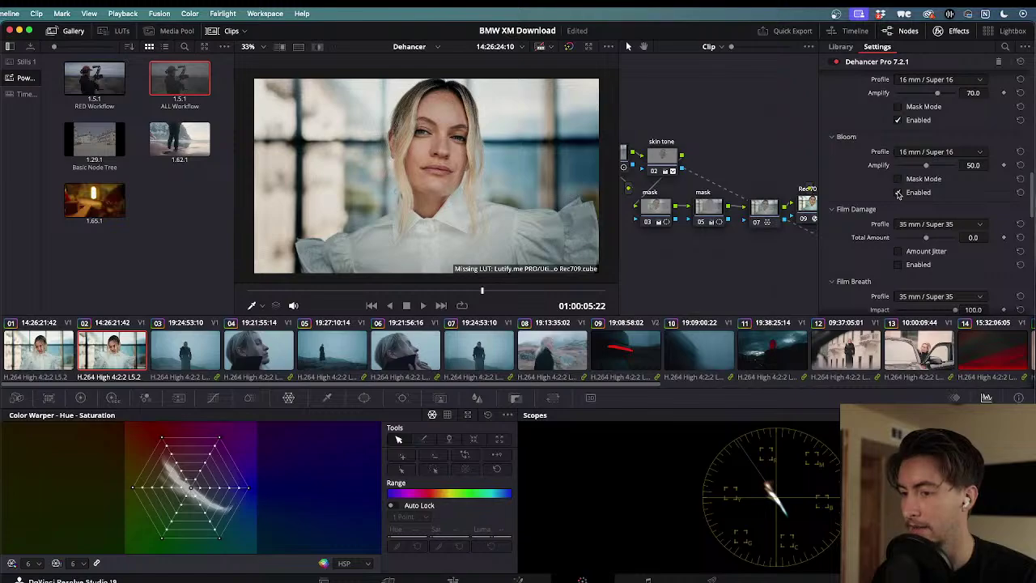
click(898, 192)
click(898, 193)
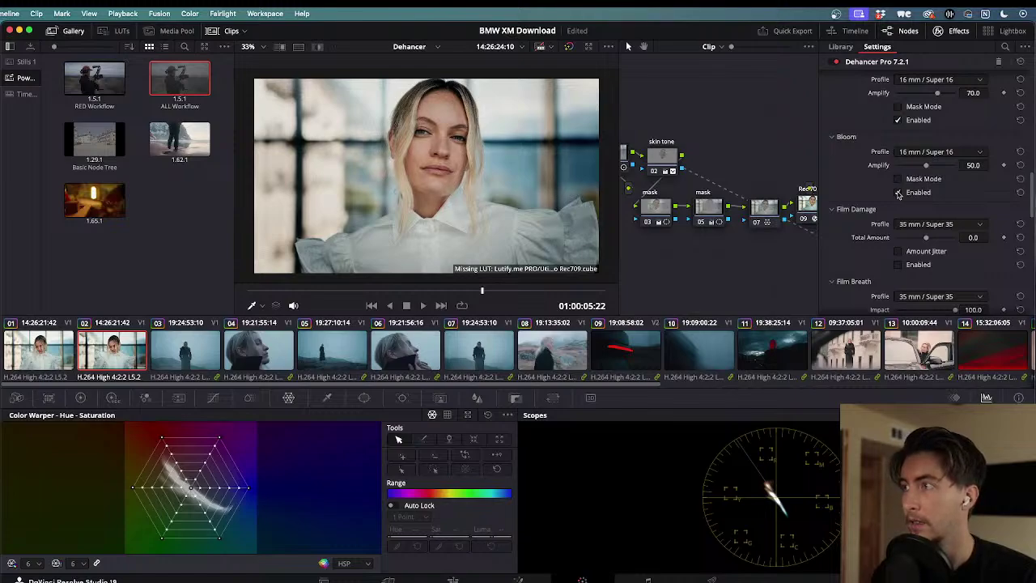
- Fine-tune the Bloom Amplify while the clip plays, setting it to about 57.8
mouse_move(929, 166)
mouse_down()
mouse_move(977, 164)
mouse_move(929, 167)
mouse_up()
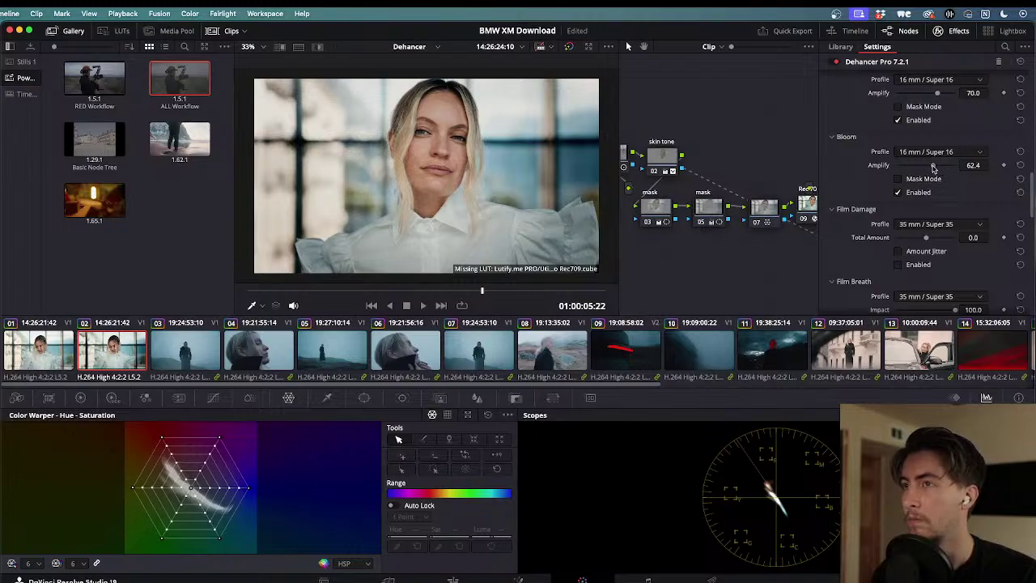
key(space)
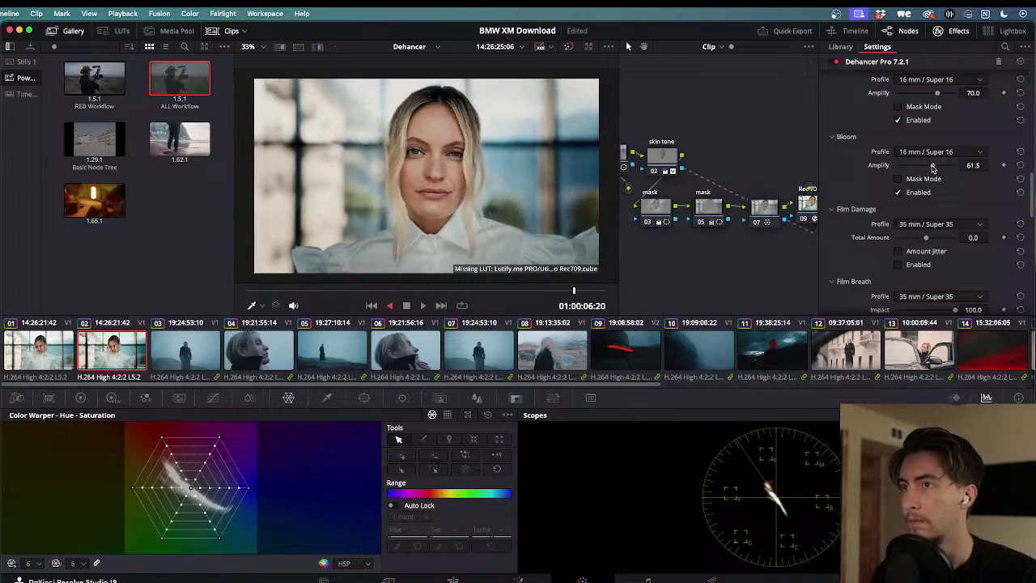
key(space)
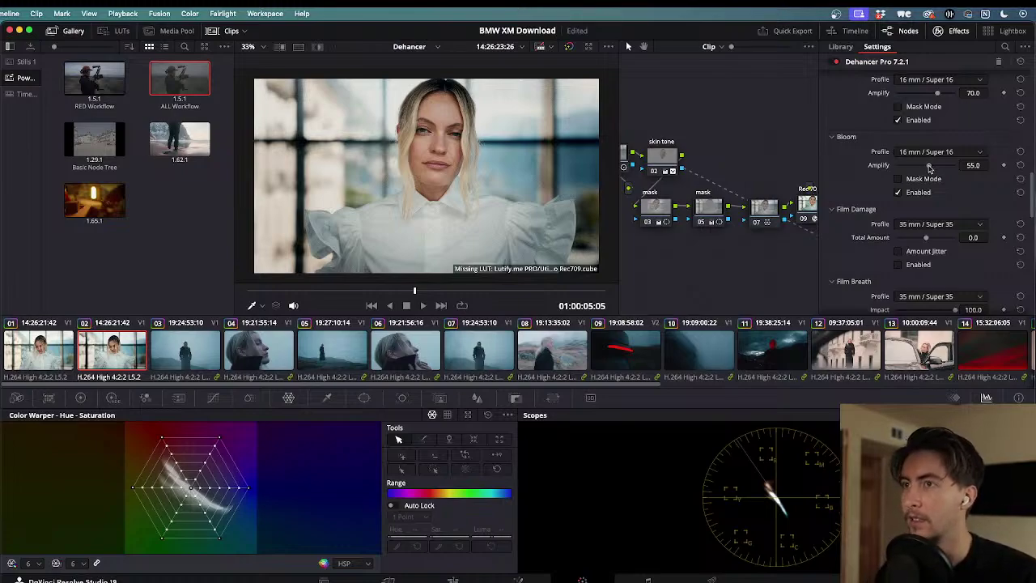
key(j)
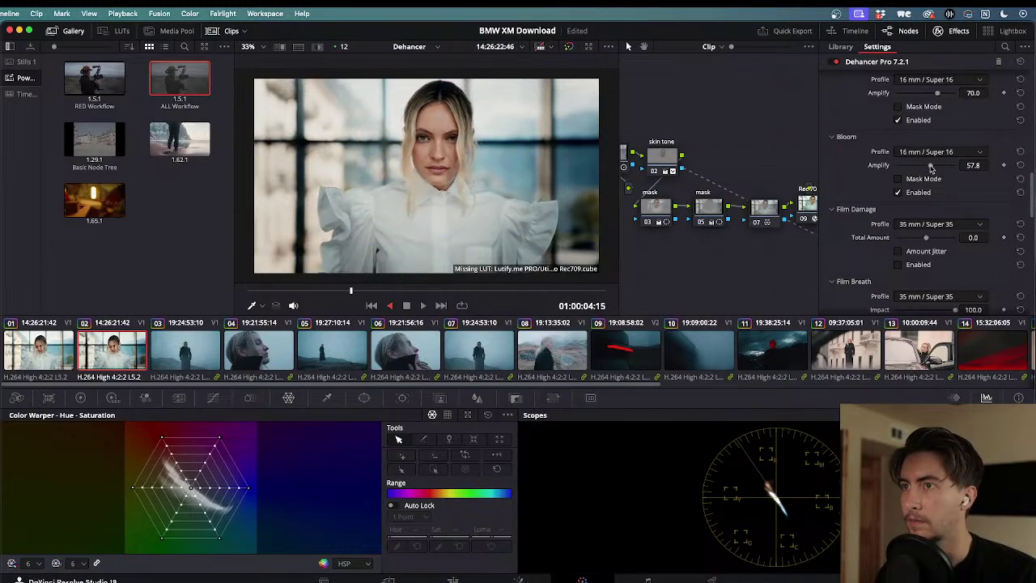
- Play clip 02 forward and in reverse to review the adjusted Bloom, stopping near the clip's beginning
key(l)
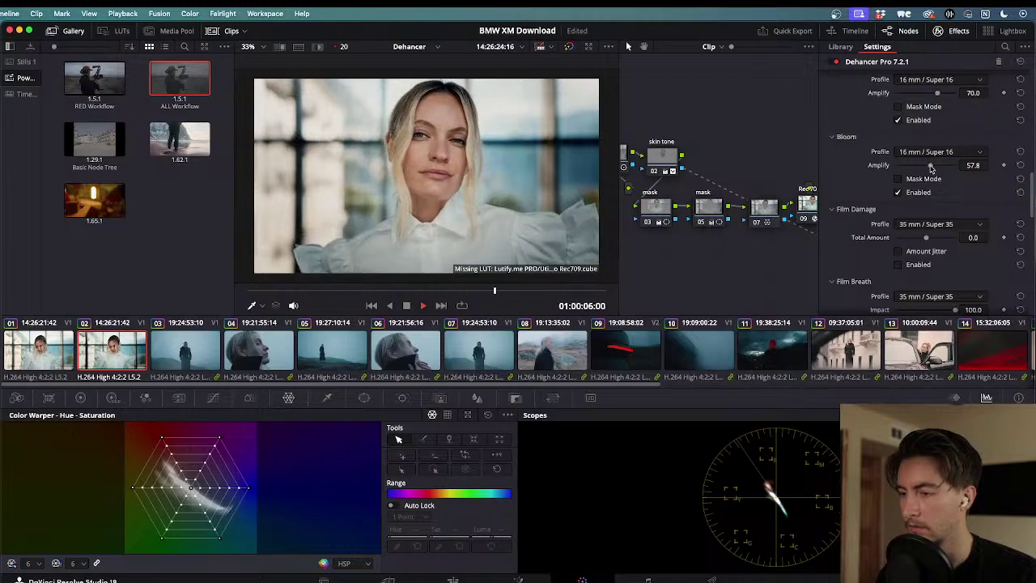
key(k)
key(j)
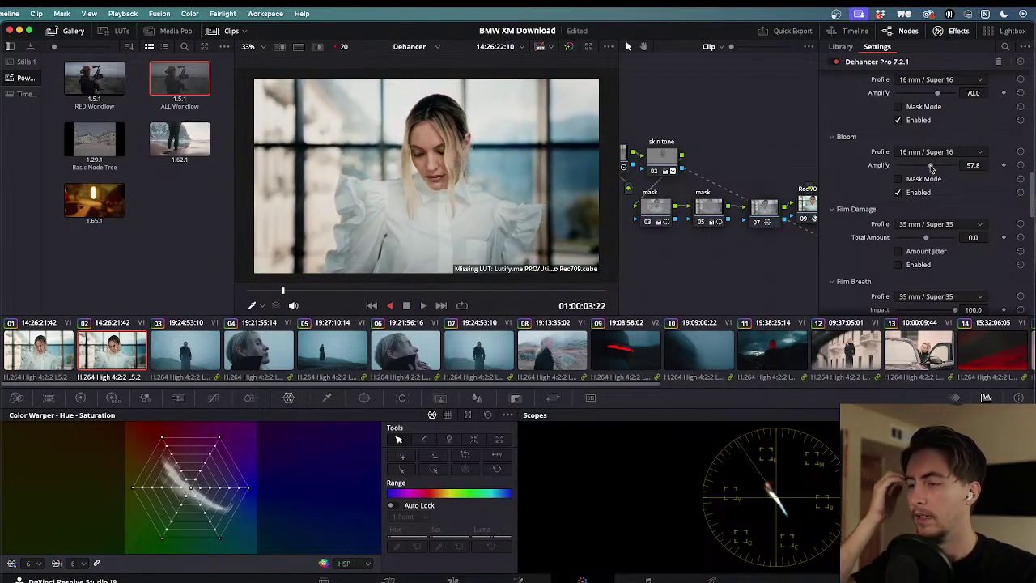
key(l)
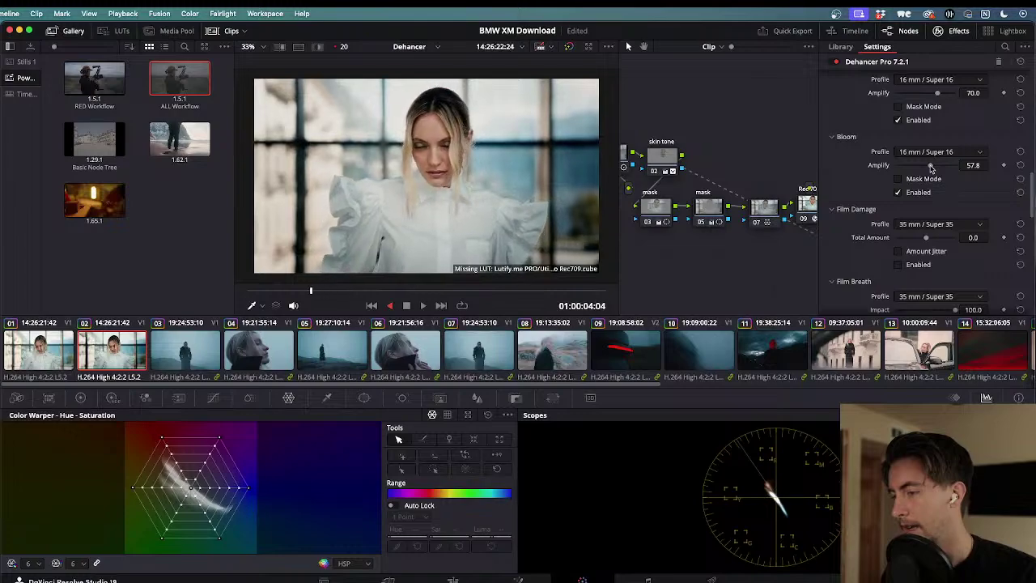
key(k)
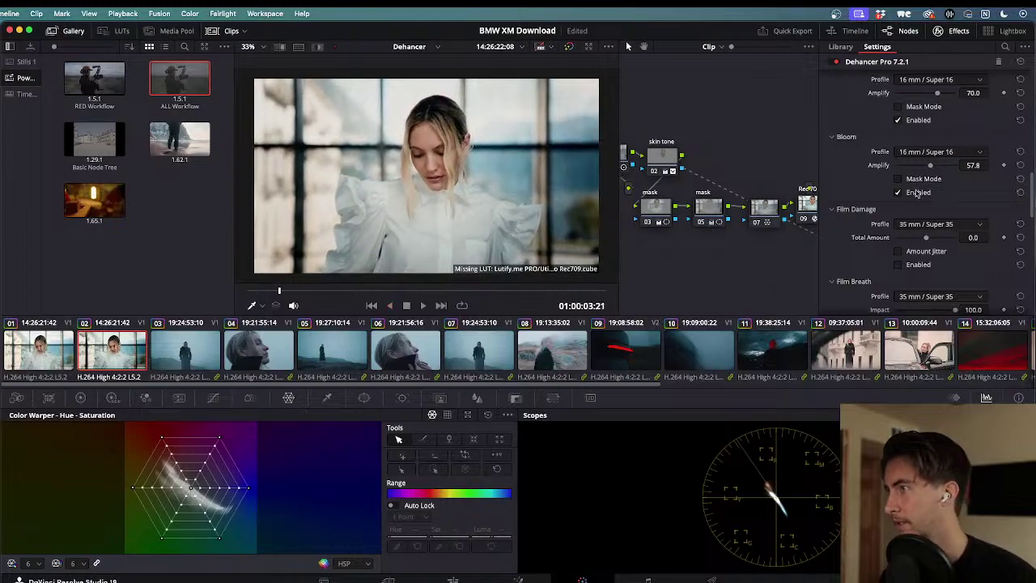
- Enable Film Damage with the 16 mm / Super 16 profile and play the clip to preview it
click(919, 225)
click(922, 262)
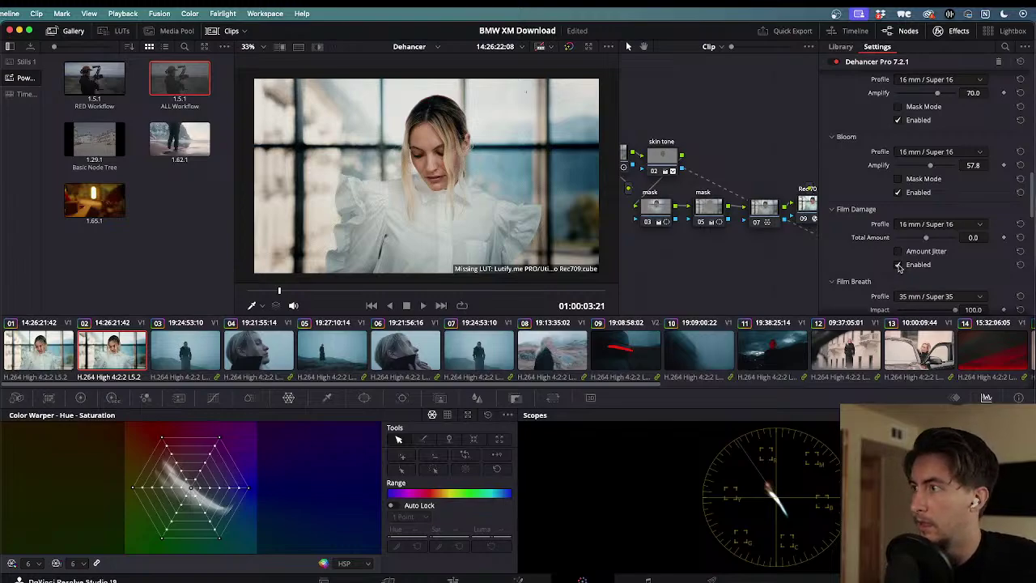
key(space)
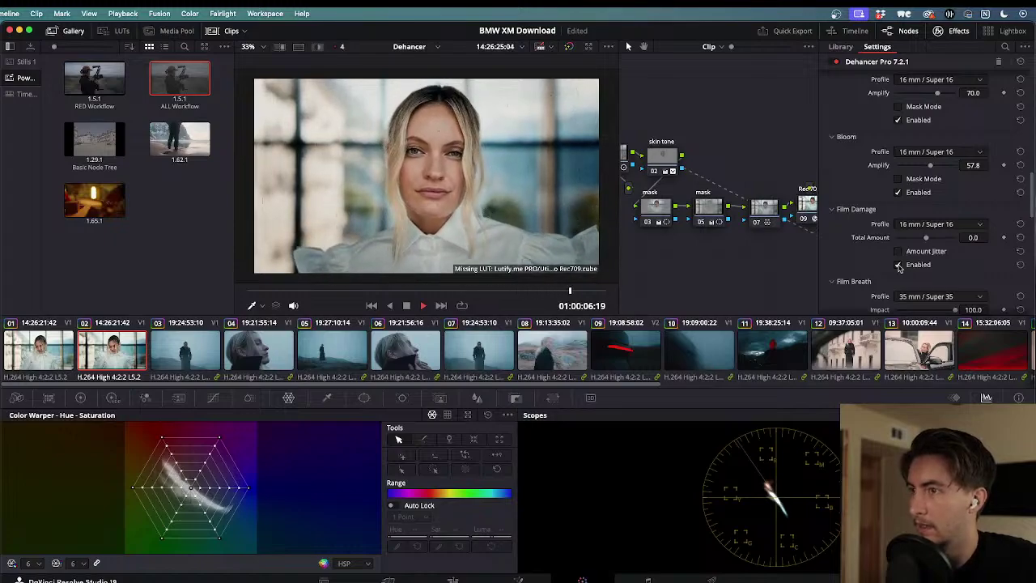
- Lower the Film Damage Total Amount to about -41.8 and replay clip 02 from its start
drag(921, 243, 905, 239)
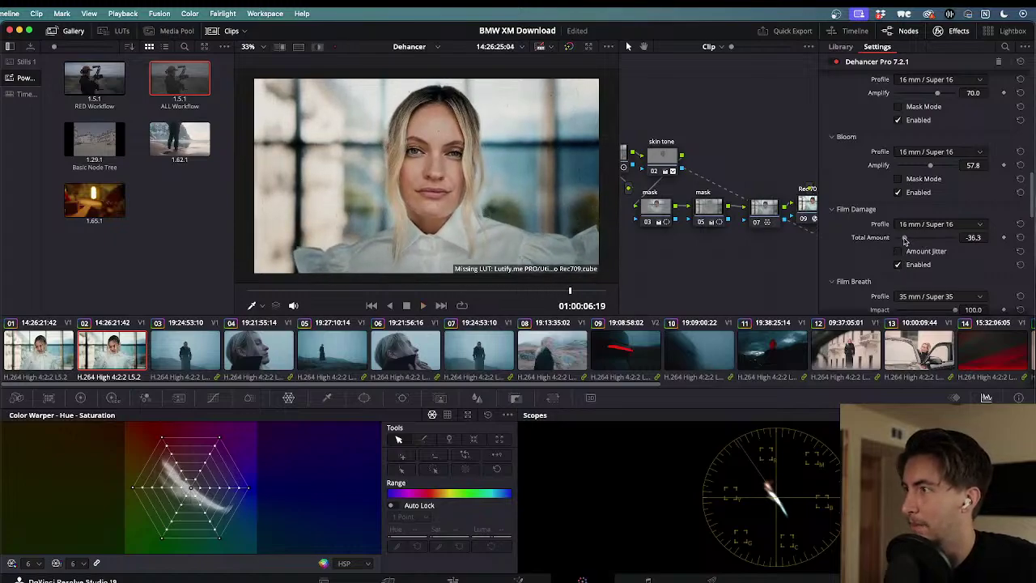
drag(571, 291, 224, 286)
key(space)
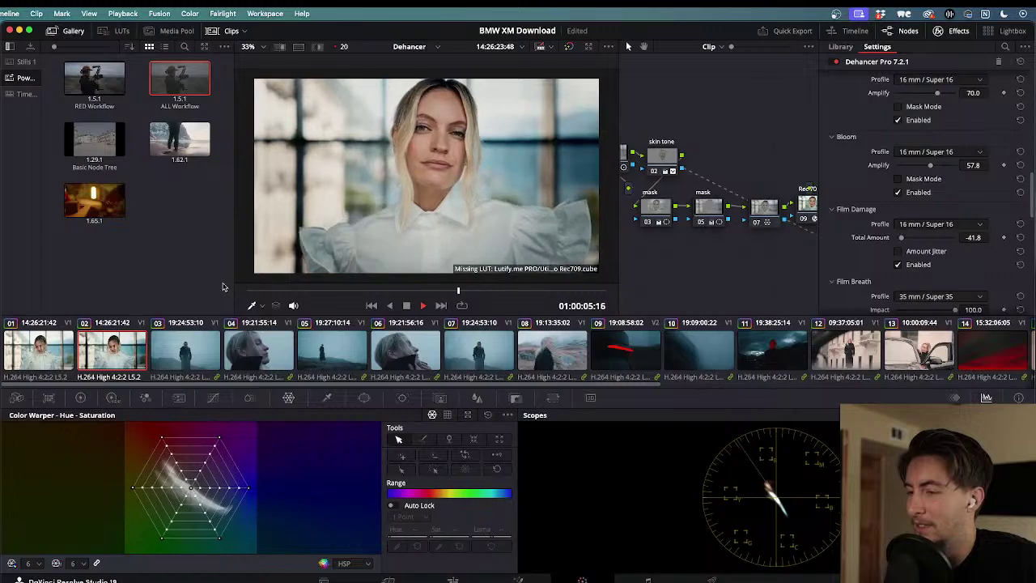
key(space)
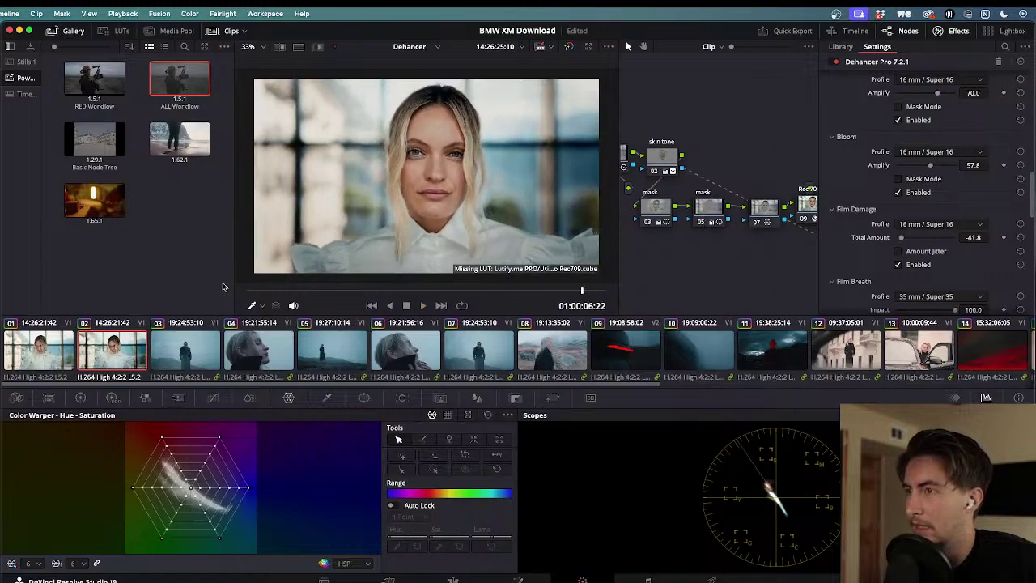
- Turn on Amount Jitter for Film Damage and replay the clip from near its start
drag(543, 293, 267, 294)
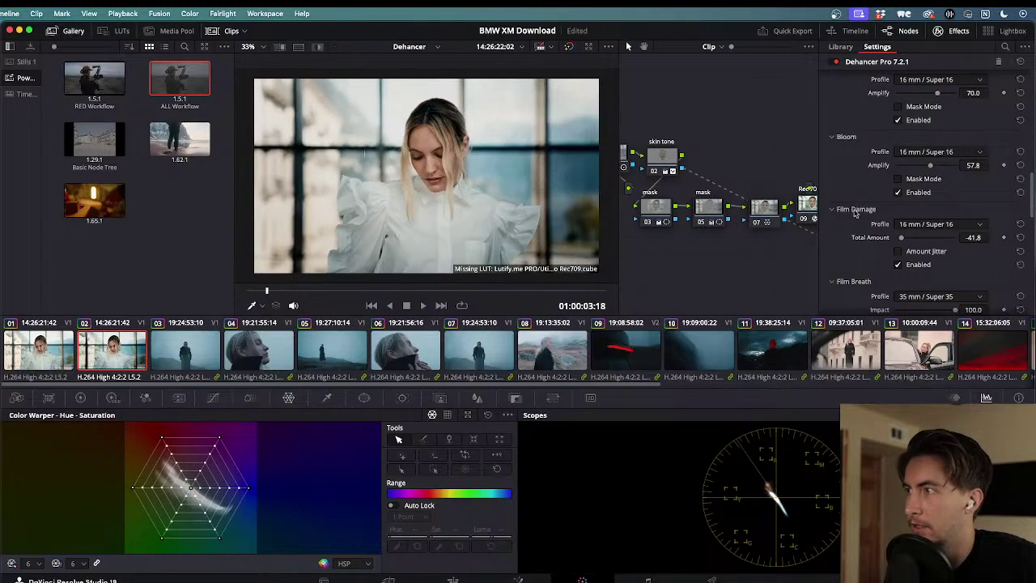
key(space)
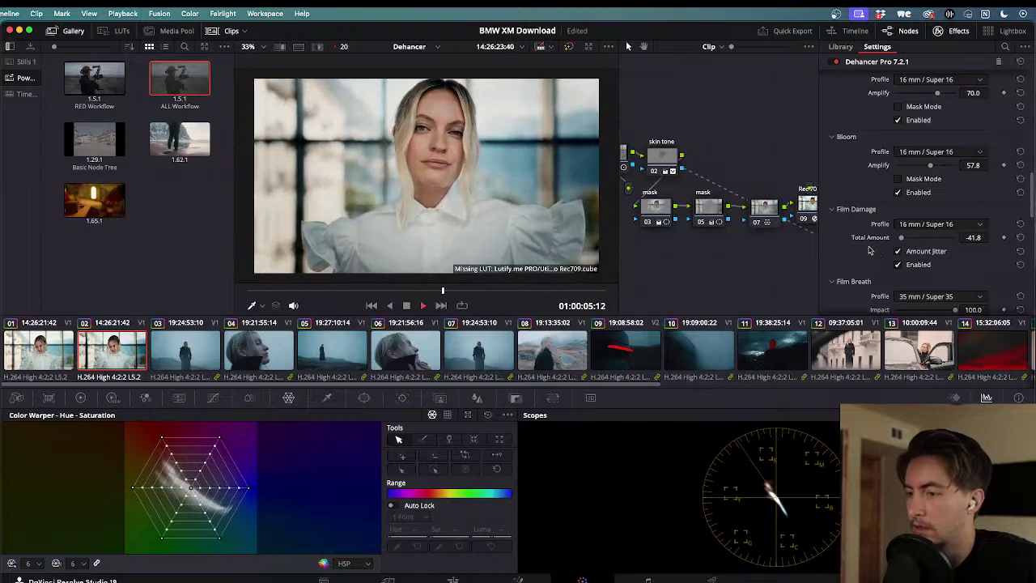
key(space)
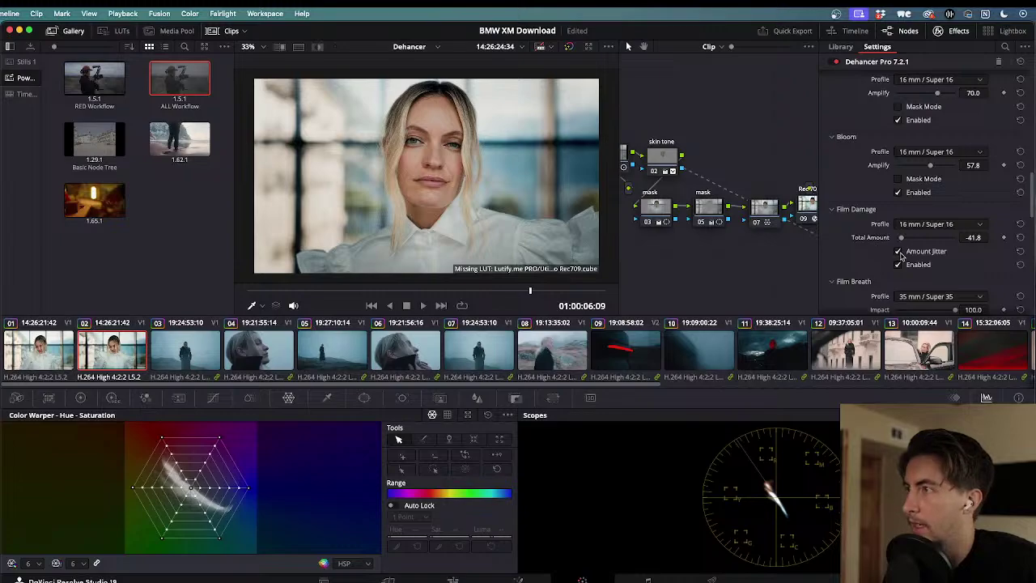
- Reset the Film Damage Total Amount to 0.0 and switch off Amount Jitter and the Film Damage effect
drag(902, 241, 934, 241)
click(1021, 238)
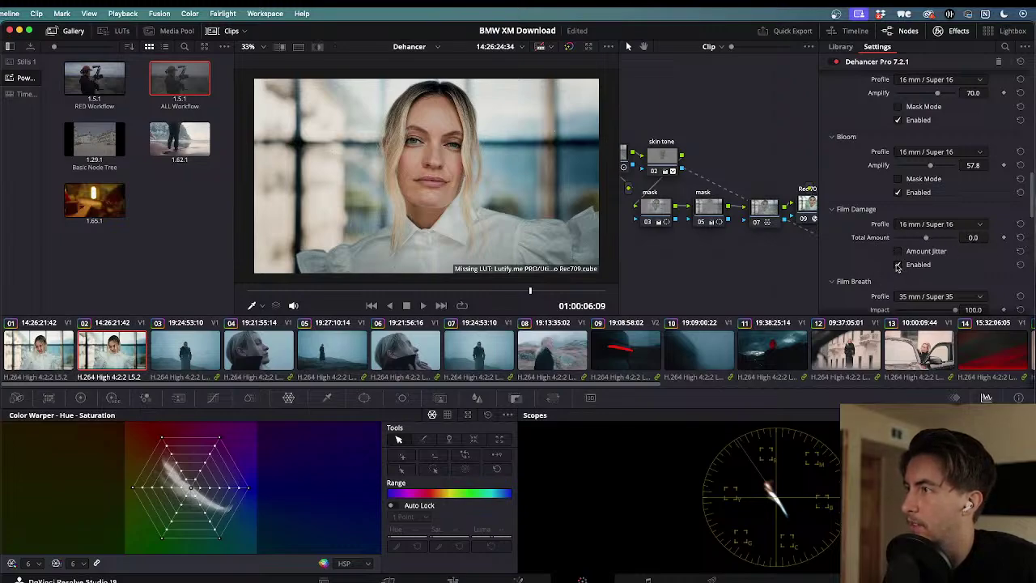
- Set the Film Breath profile to 16 mm / Super 16 and enable the effect
scroll(860, 268, down, 2)
click(927, 237)
click(900, 271)
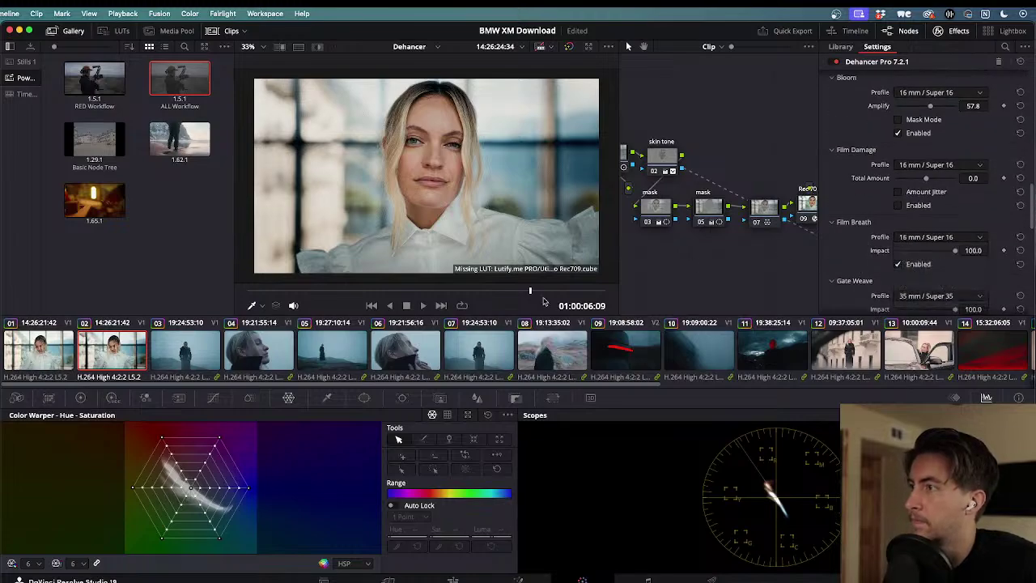
- Rewind and replay clip 02 several times to examine the Film Breath flicker in motion
drag(451, 291, 286, 291)
key(space)
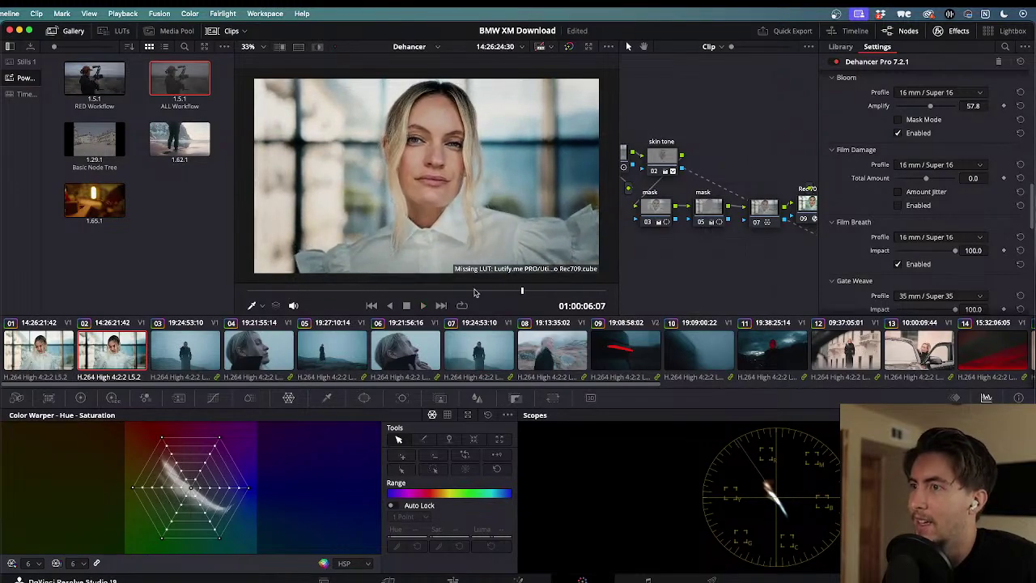
drag(510, 291, 267, 291)
key(space)
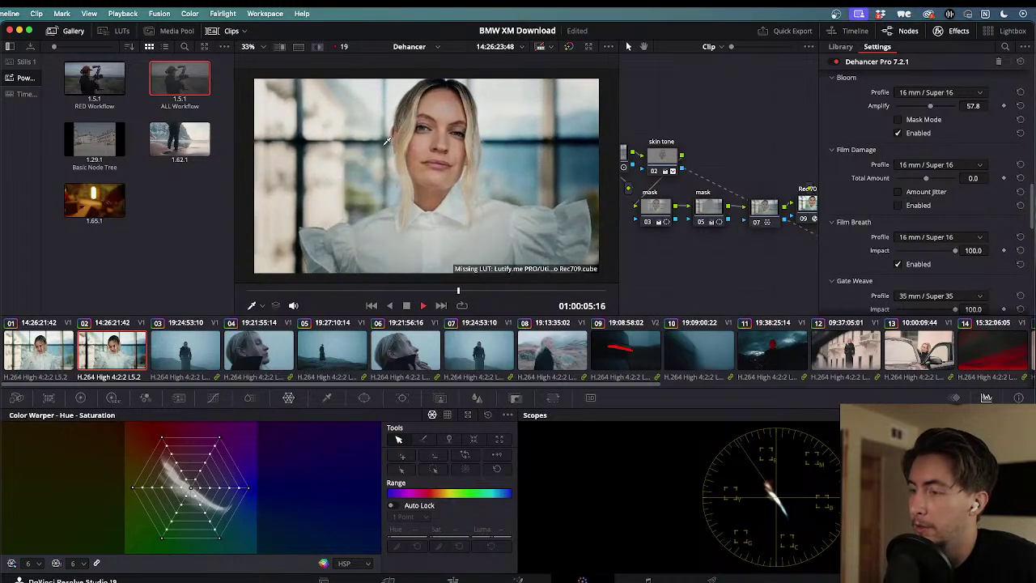
key(space)
click(533, 292)
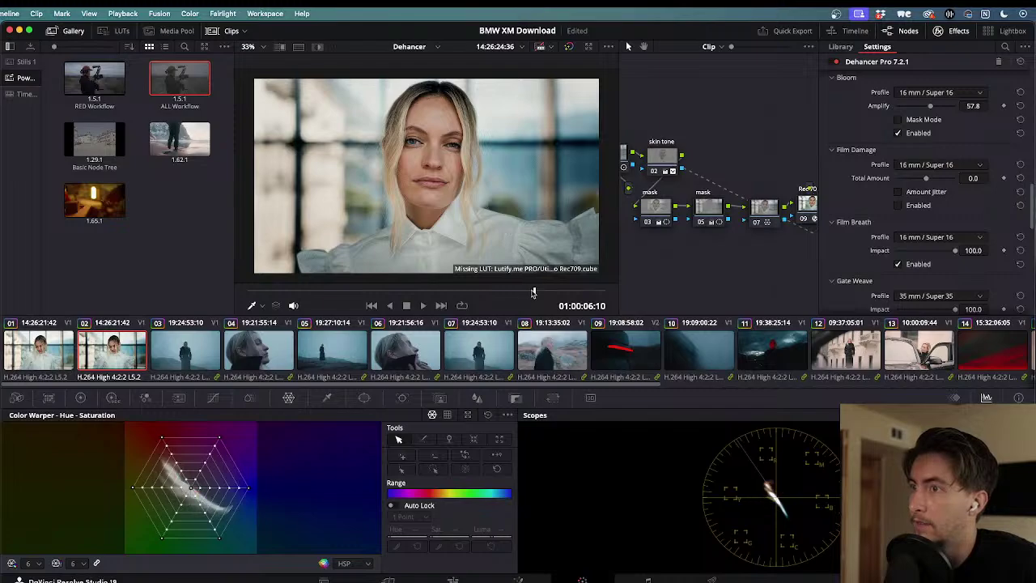
click(254, 288)
key(space)
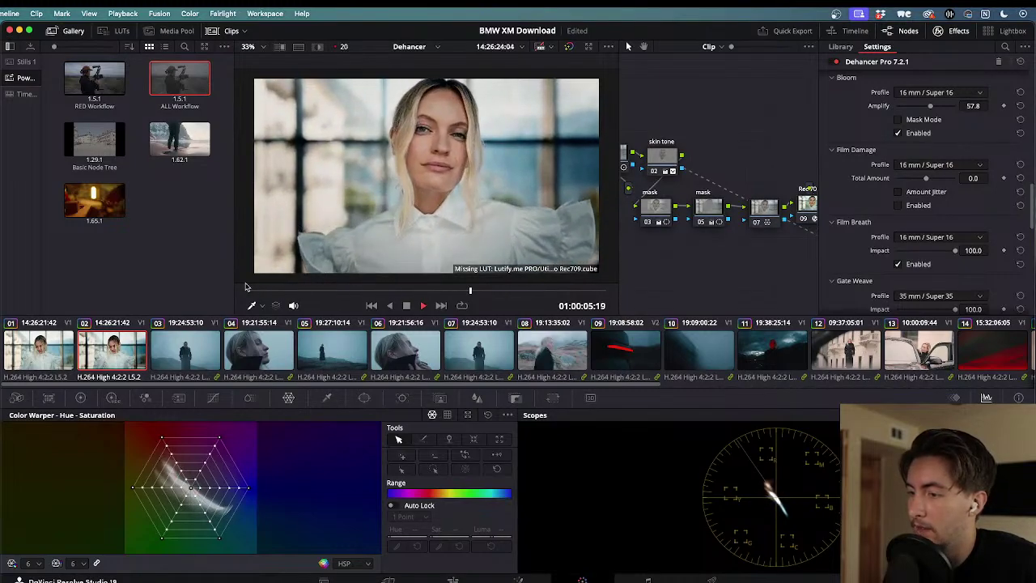
key(space)
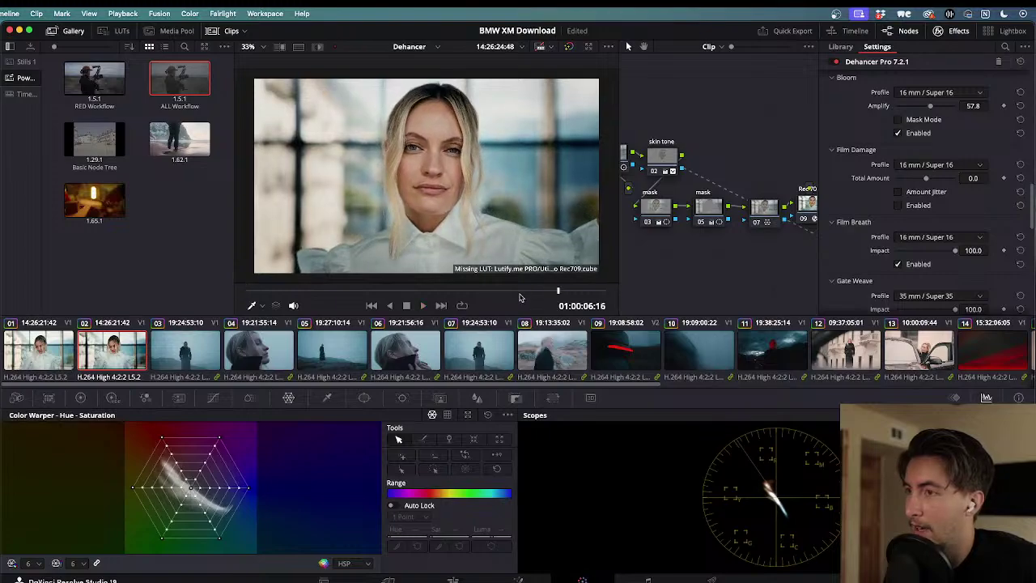
click(254, 289)
key(space)
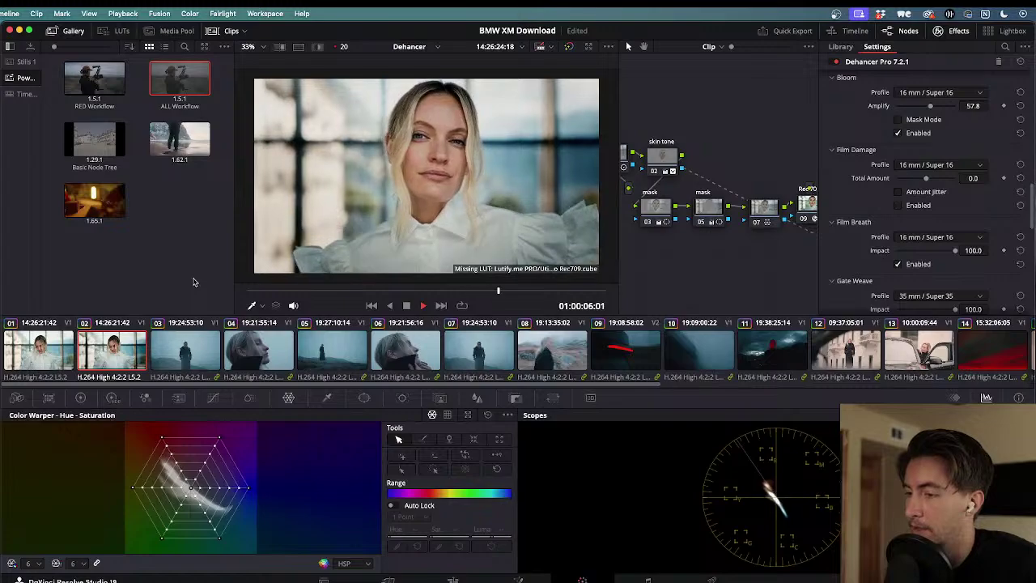
key(space)
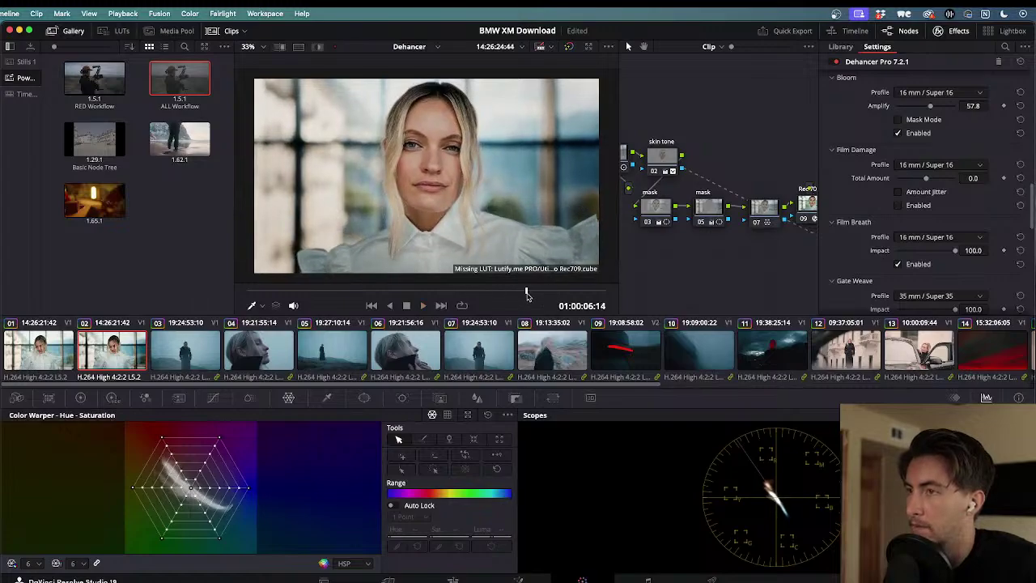
click(253, 289)
key(space)
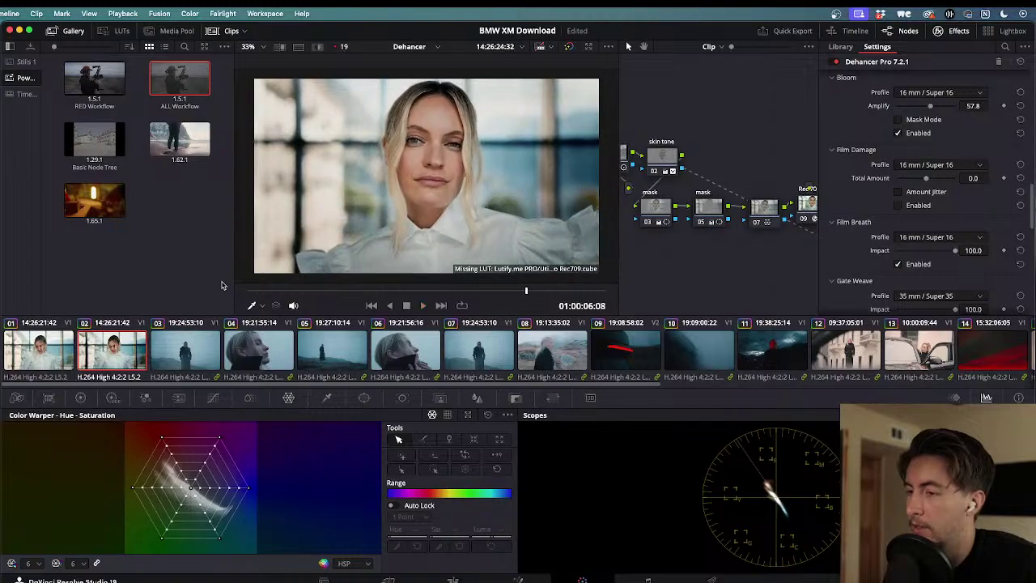
key(space)
- Lower the Film Breath Impact to about 40.3 and replay clip 02 to check it
click(251, 290)
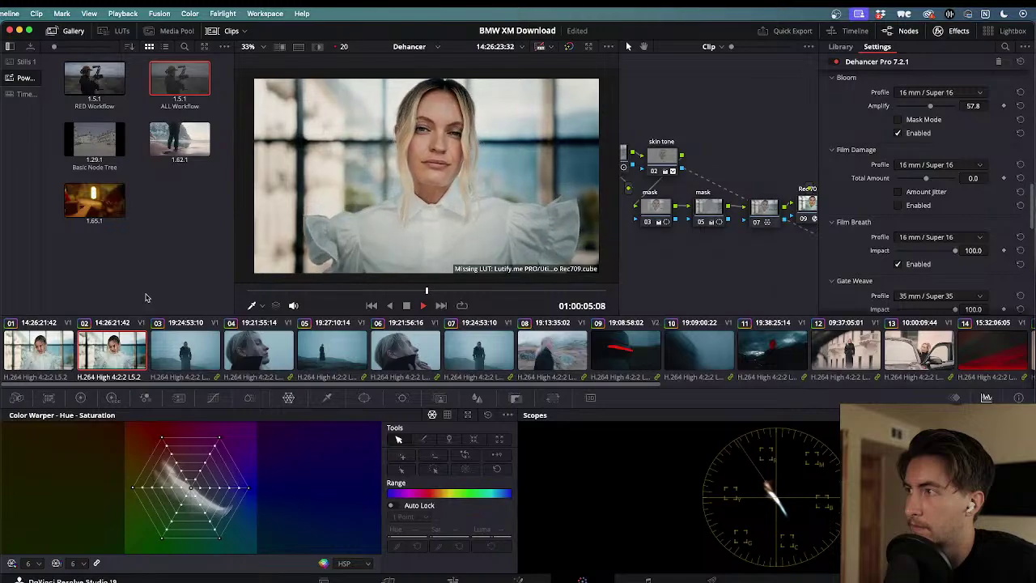
drag(942, 250, 920, 251)
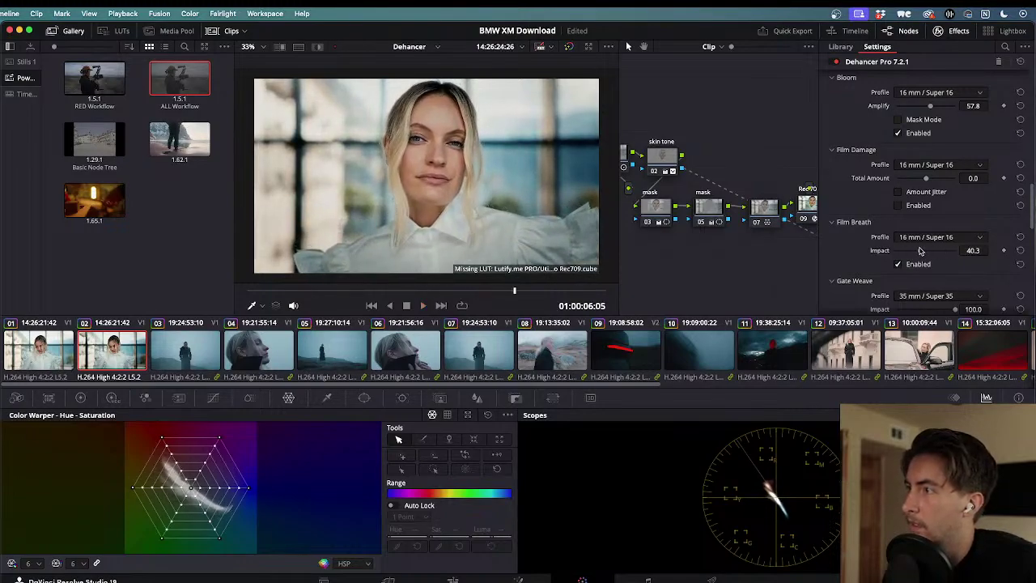
key(space)
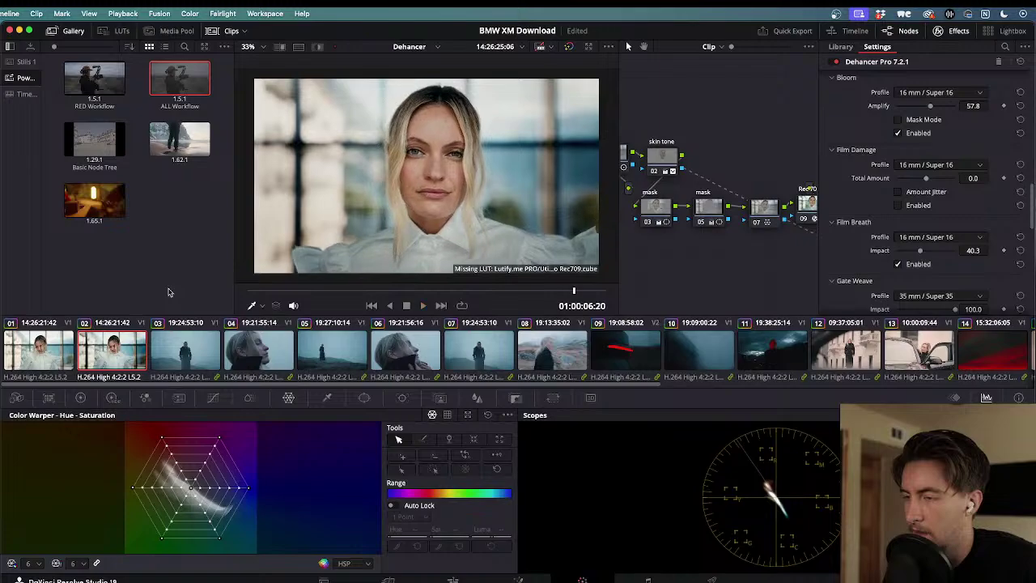
- Replay clip 02 from an earlier point to examine the Film Breath effect in motion
key(space)
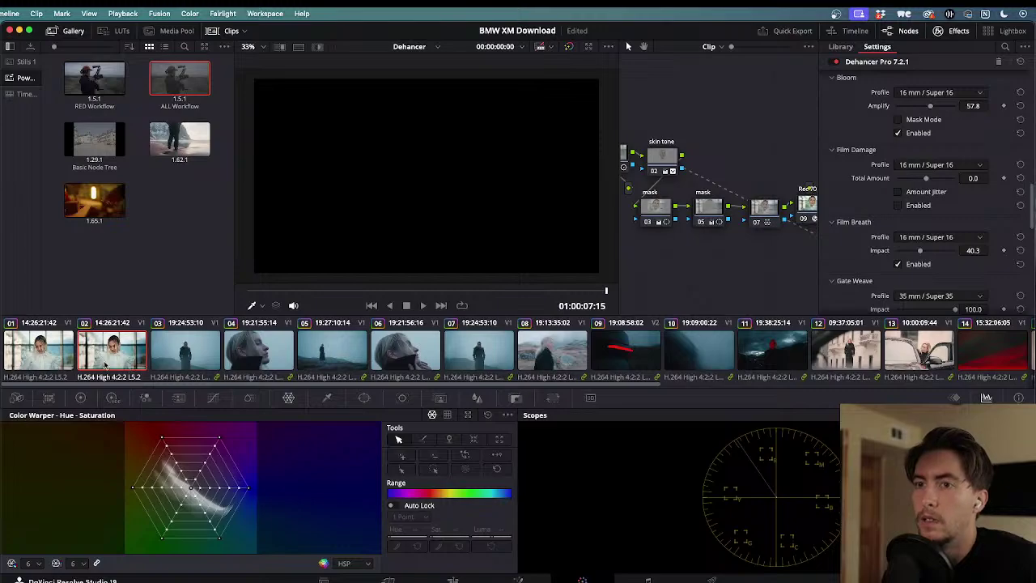
click(342, 292)
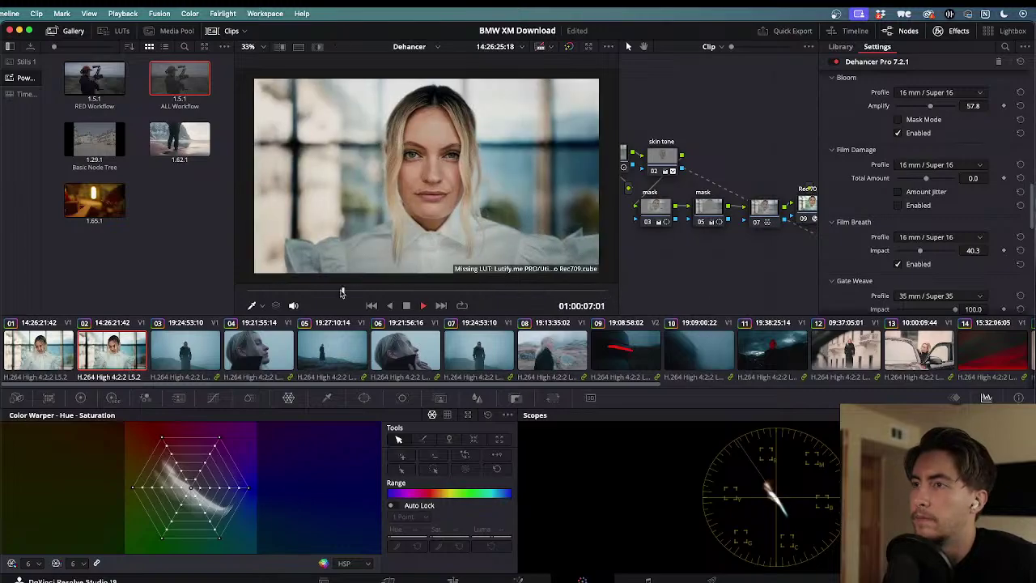
key(space)
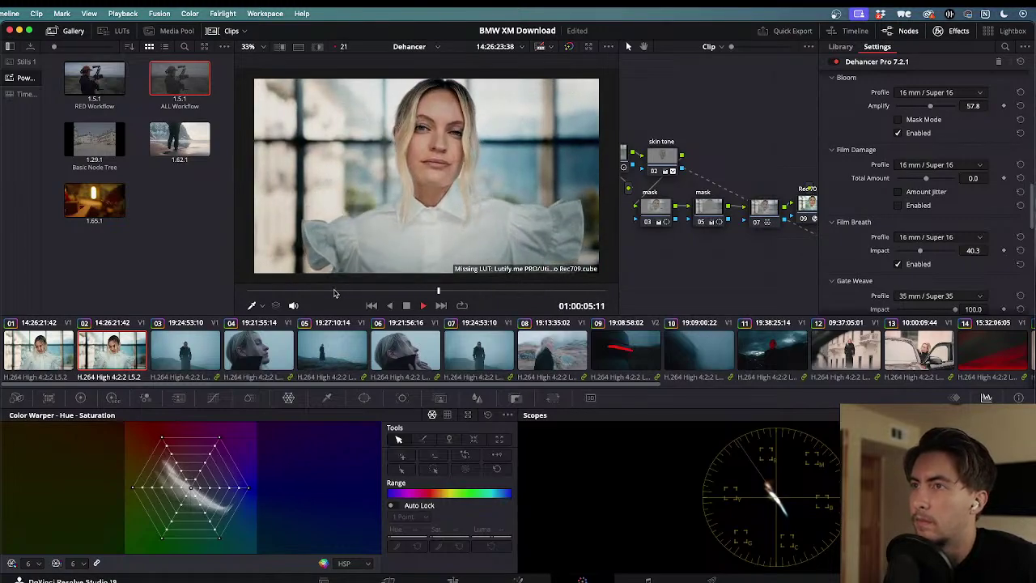
- Switch from Film Breath to Gate Weave by toggling their Enabled states, and replay clip 02 to check the frame movement
click(898, 265)
scroll(899, 267, down, 4)
click(898, 253)
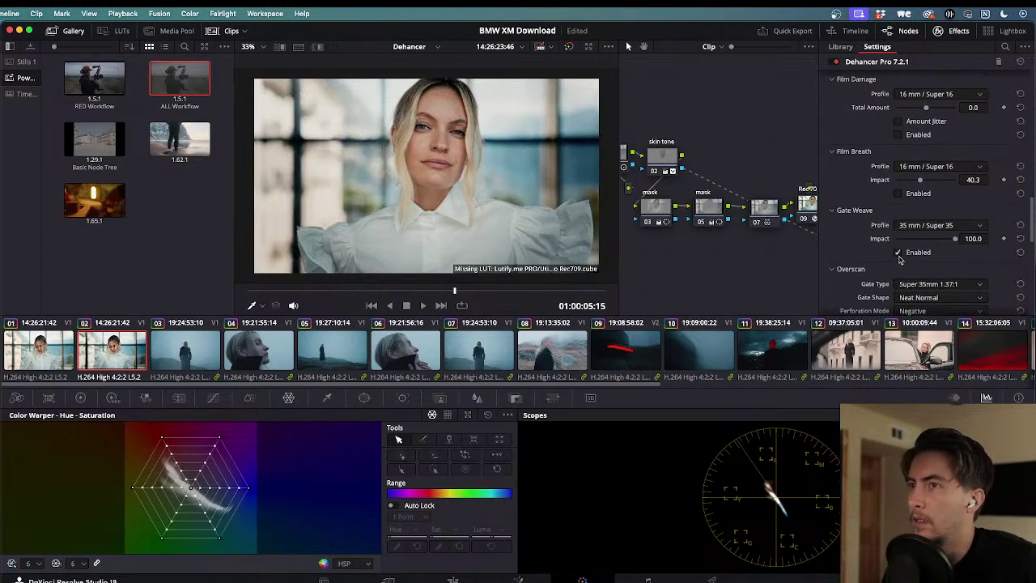
key(space)
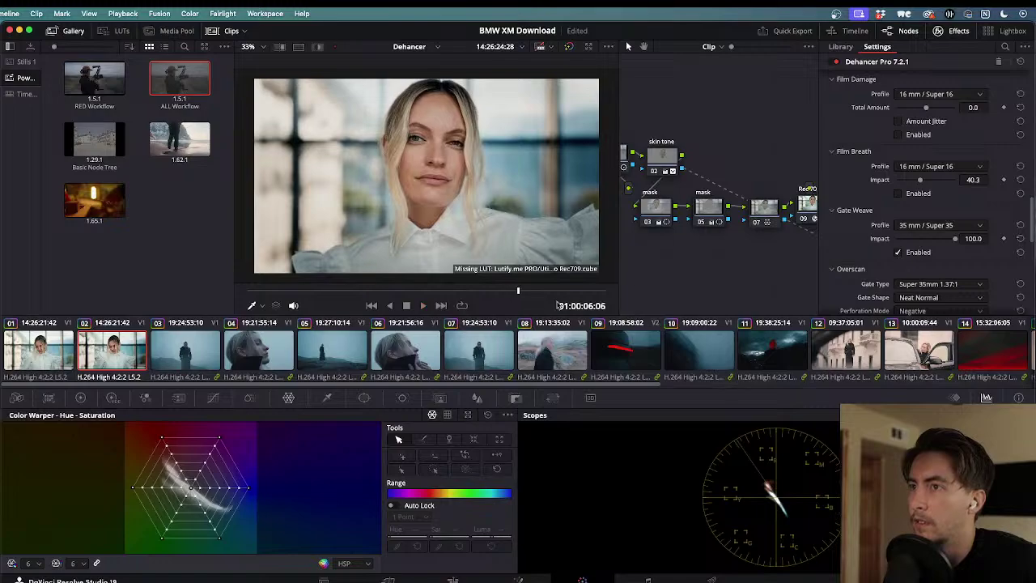
key(space)
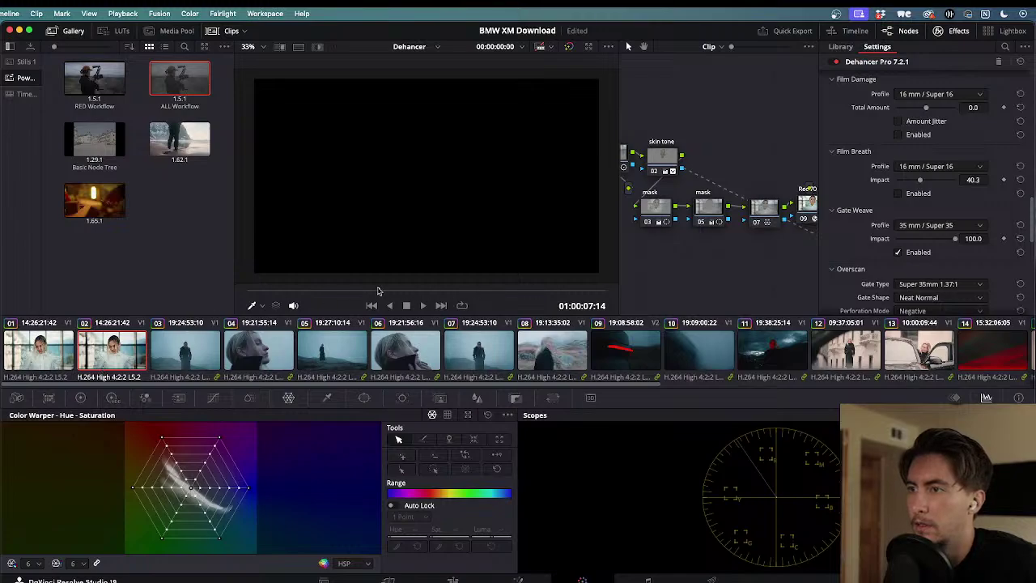
key(space)
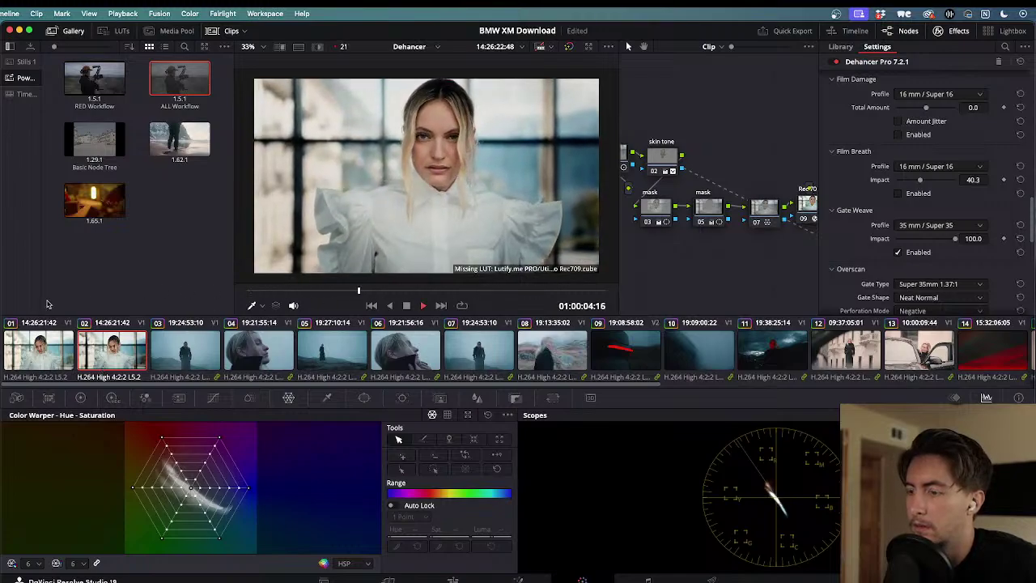
key(space)
- Enable Overscan and choose the Super 16mm 1.66:1 gate type after trying Super 8mm 1.33:1
scroll(863, 237, down, 4)
scroll(871, 243, down, 3)
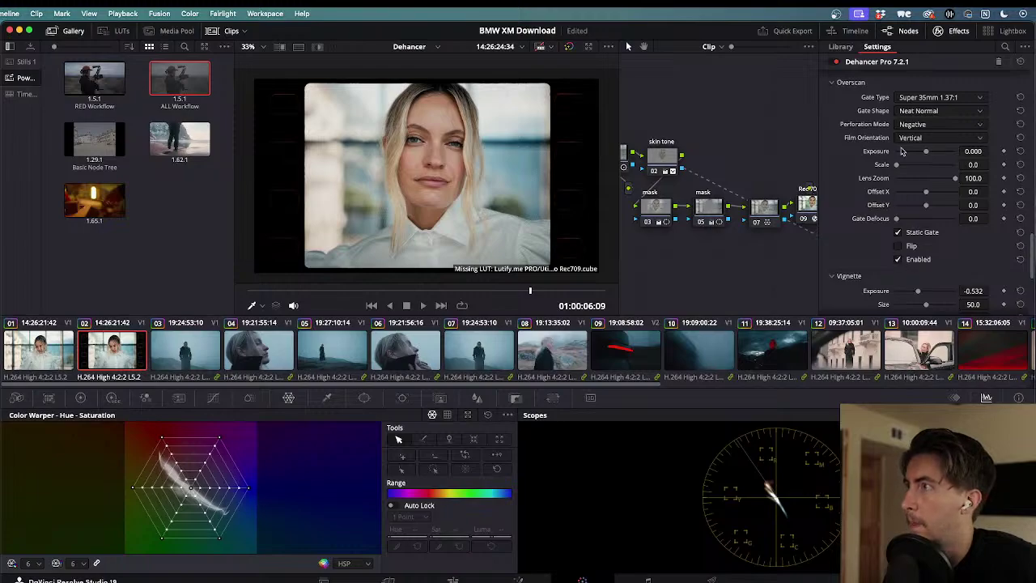
click(919, 97)
click(917, 111)
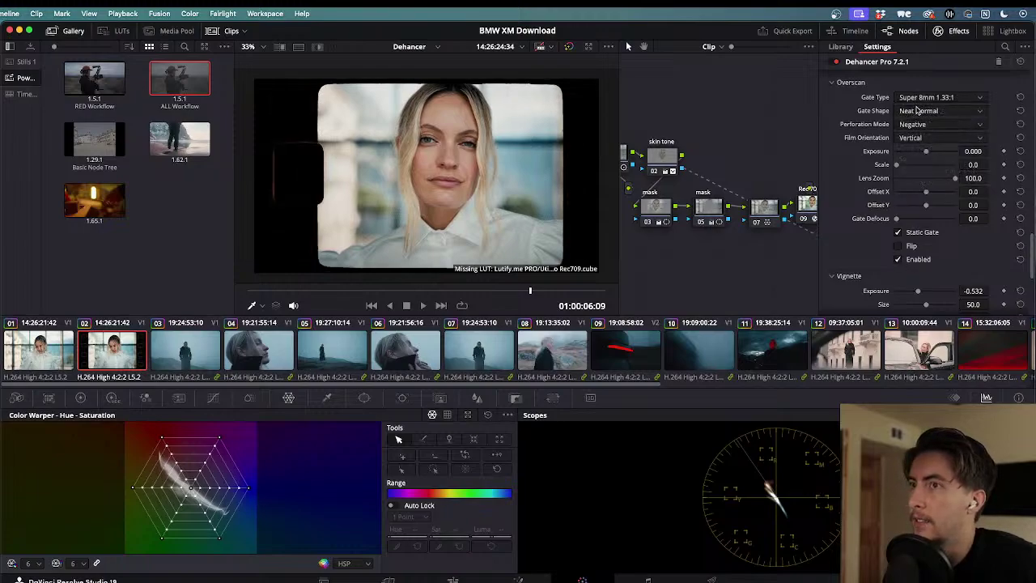
click(921, 99)
click(928, 134)
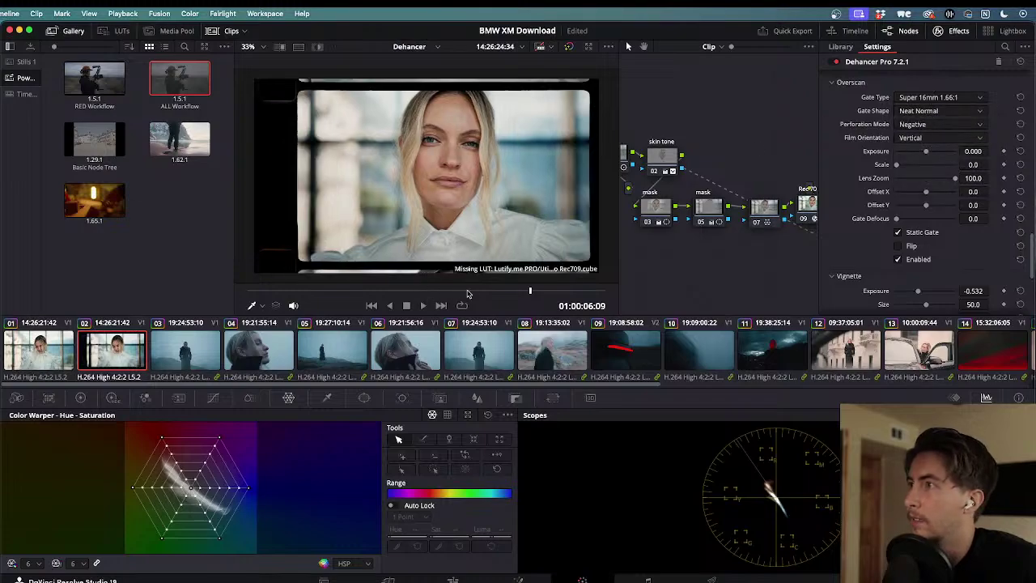
- Replay clip 02 to examine the Super 16mm overscan frame, keeping Overscan Scale at 0.0
drag(510, 293, 260, 282)
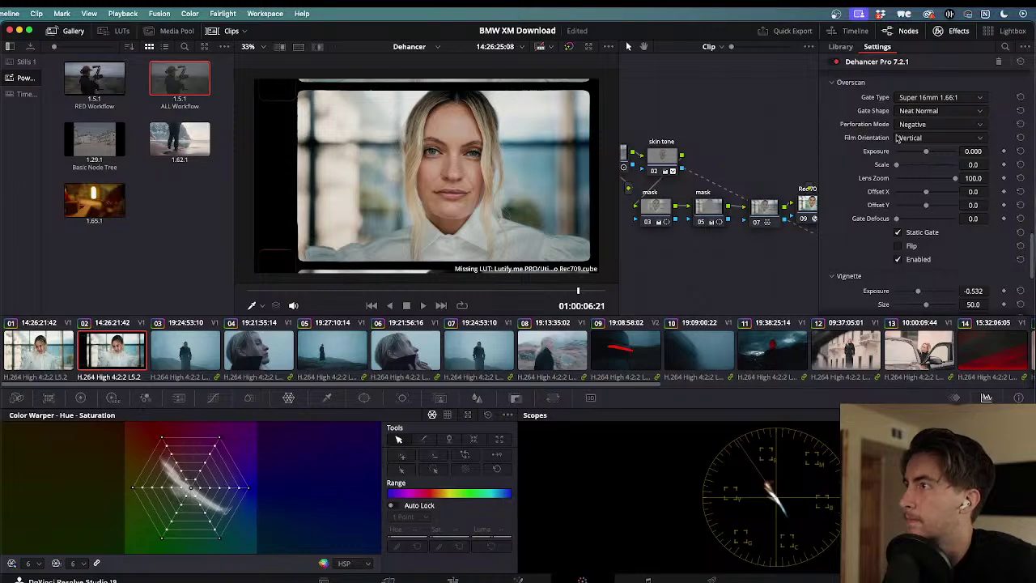
mouse_move(896, 165)
mouse_down()
mouse_move(933, 165)
mouse_move(886, 165)
mouse_up()
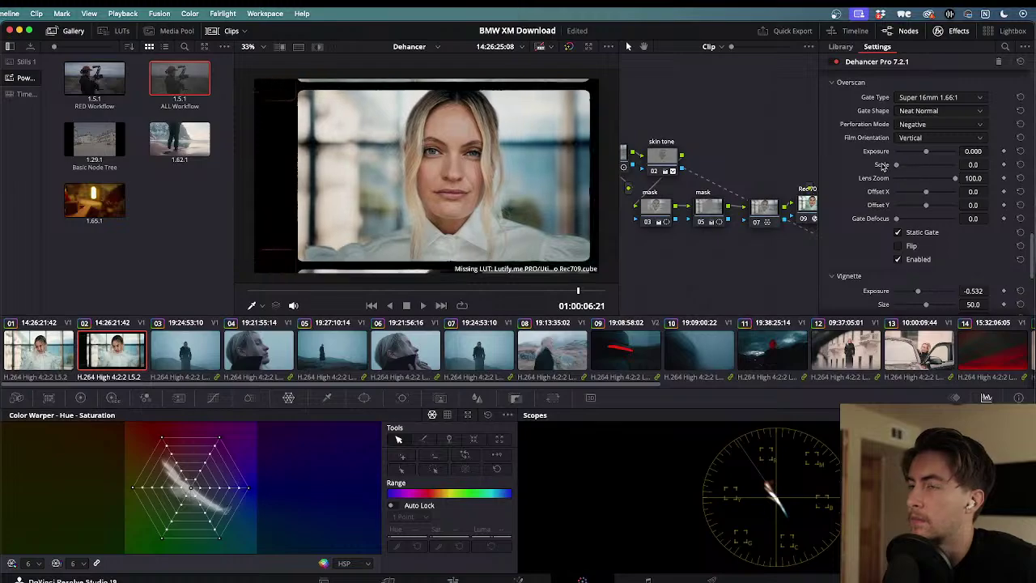
key(space)
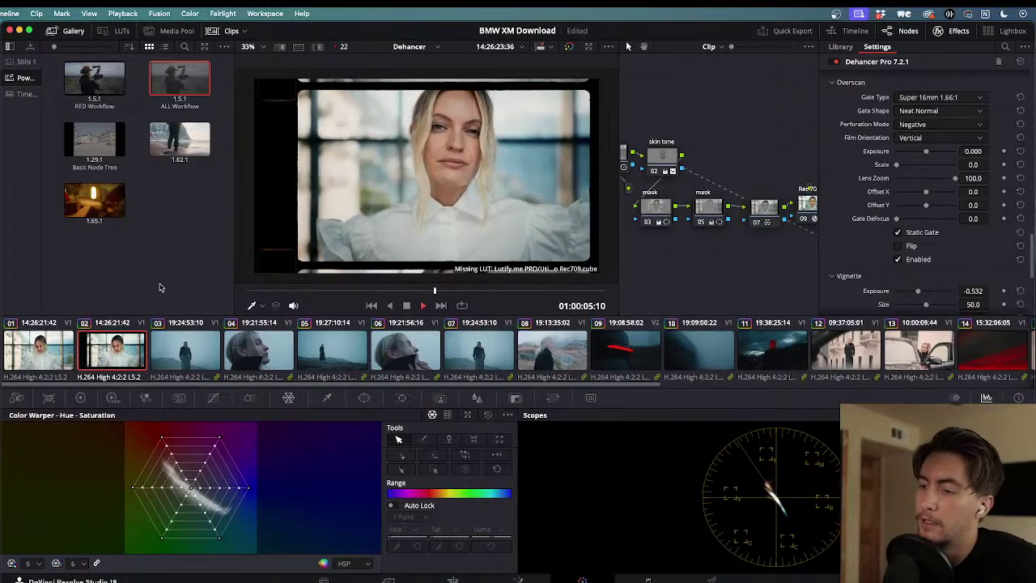
key(space)
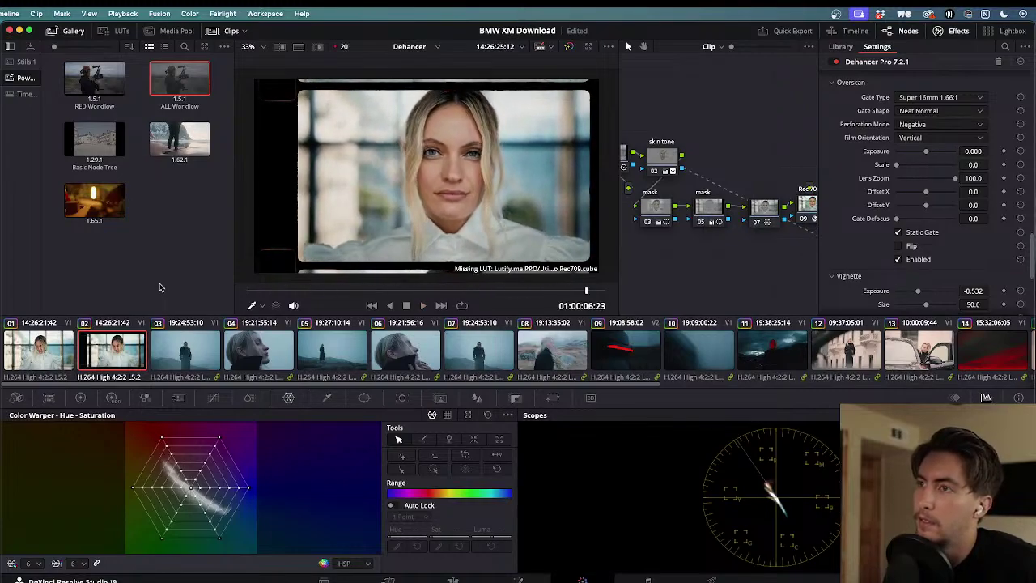
drag(591, 293, 514, 292)
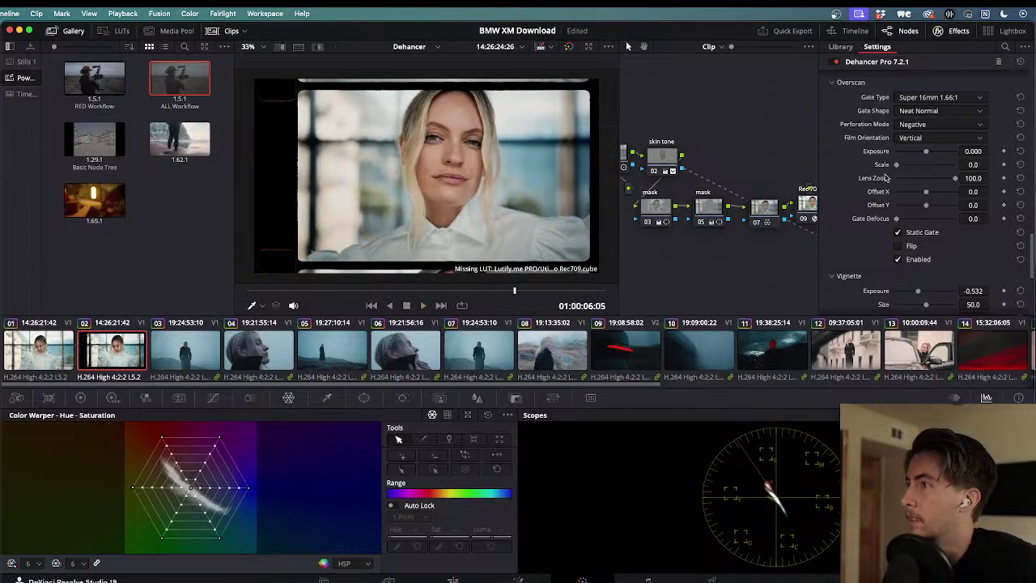
- Try Overscan Offset X at -100.0 and Gate Defocus at 100.0, returning each to 0.0
drag(925, 192, 852, 195)
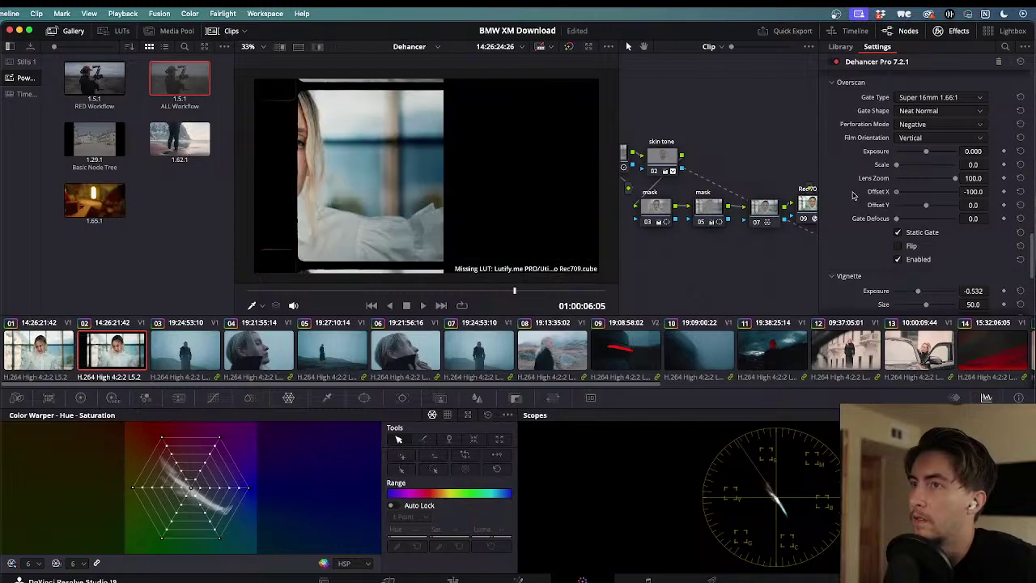
double_click(931, 191)
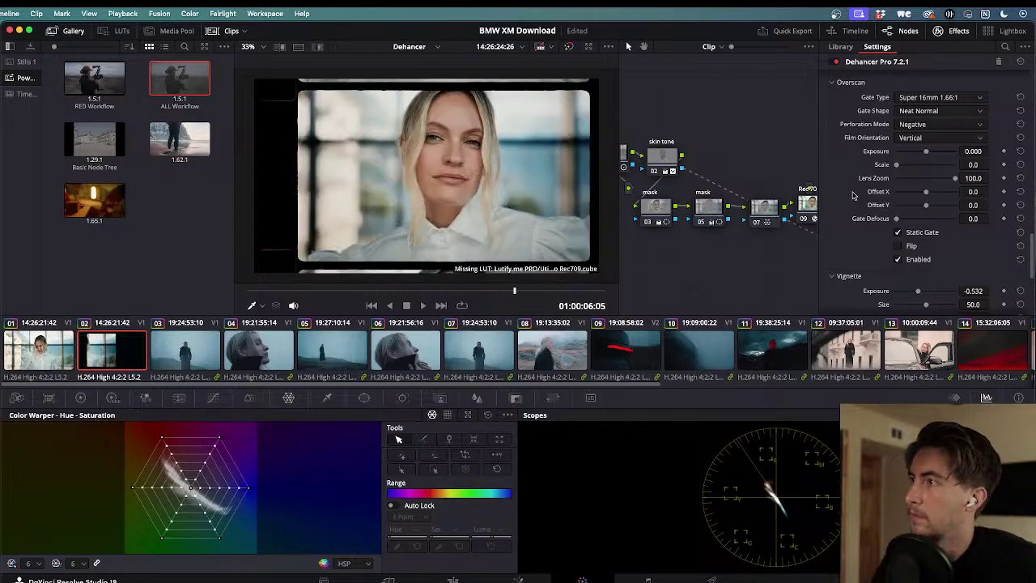
drag(897, 221, 955, 217)
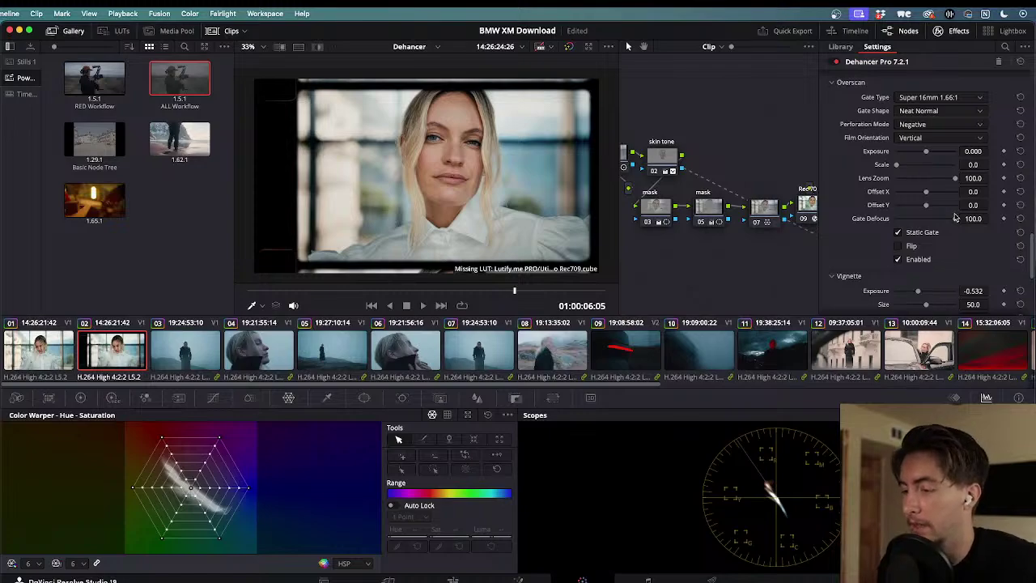
drag(955, 217, 891, 229)
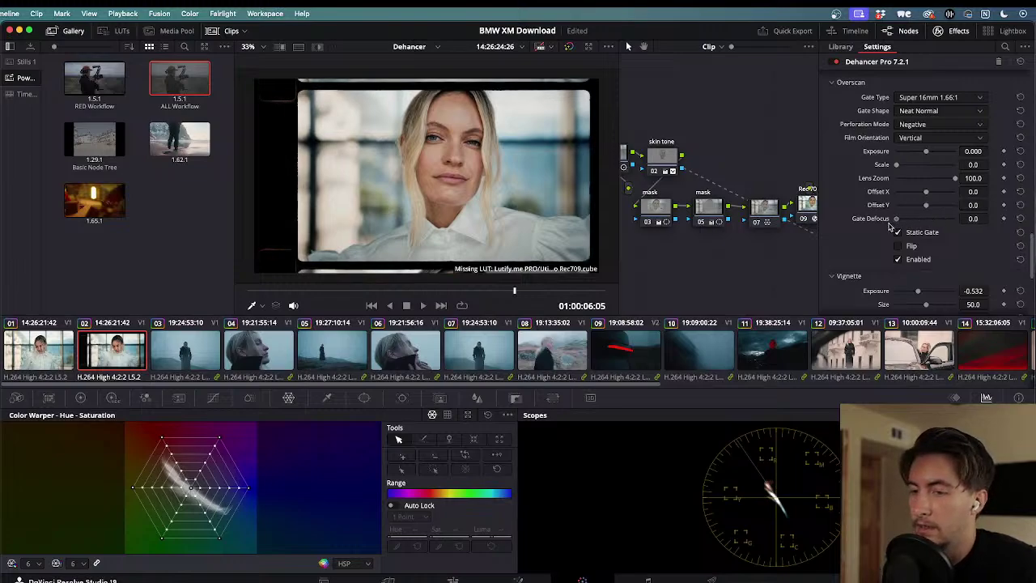
- Preview clip 02 with Gate Defocus at 0.0 and 100.0, and set it to about 56.9
key(space)
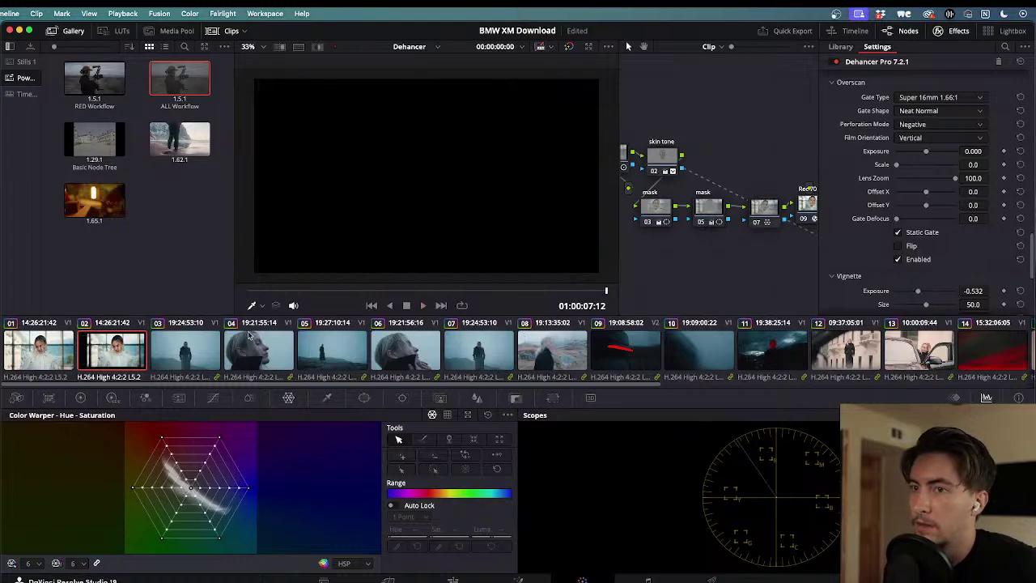
drag(366, 292, 255, 291)
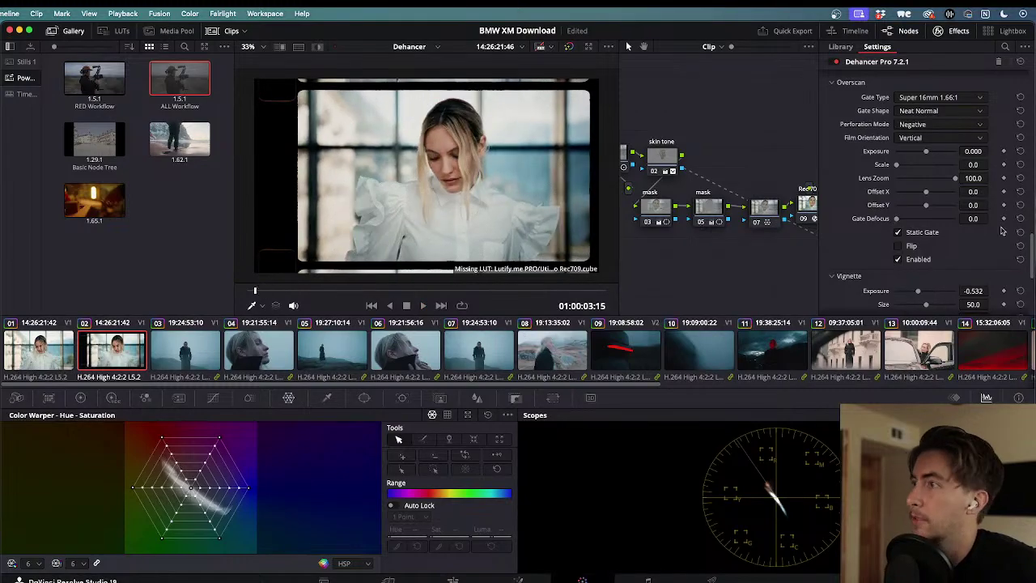
drag(901, 222, 961, 222)
key(space)
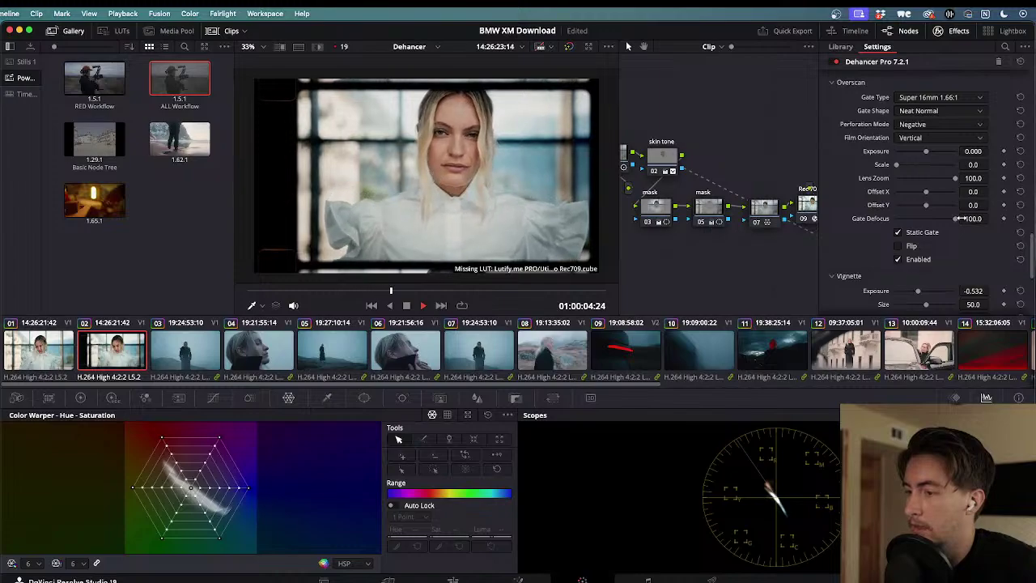
key(space)
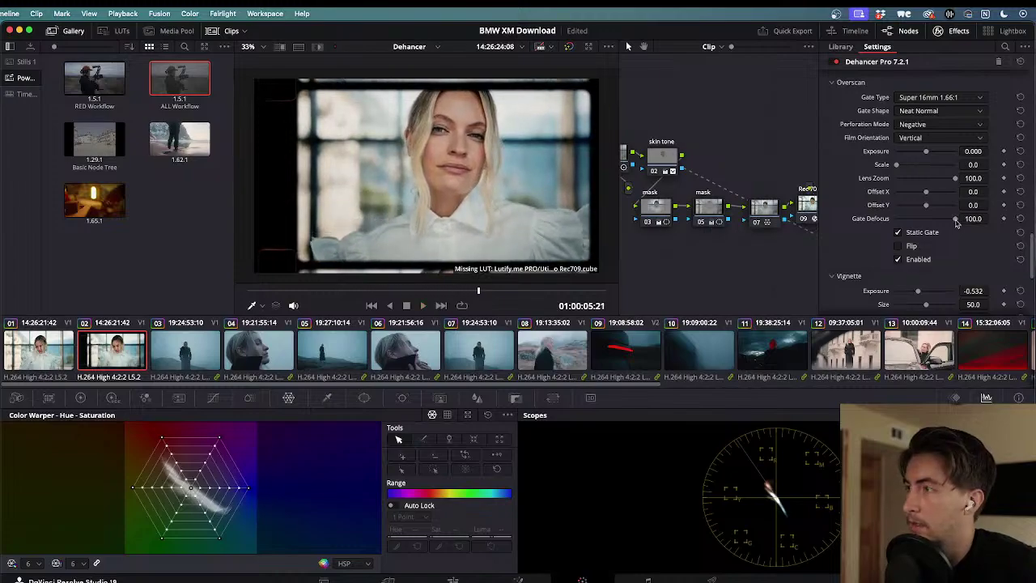
drag(954, 221, 931, 222)
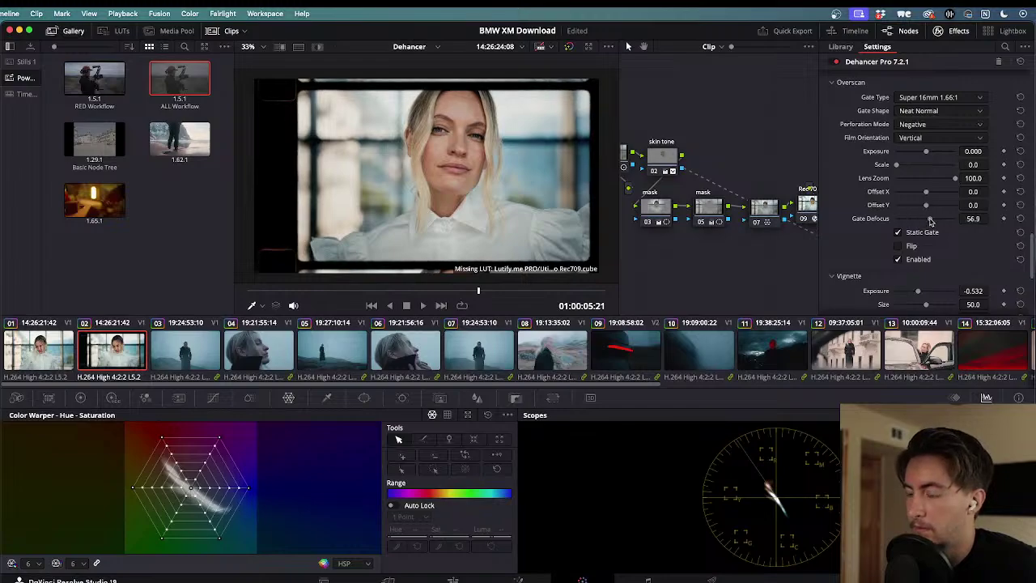
- Enable Film Breath again and replay clip 02 to check it together with the overscan frame
scroll(907, 202, up, 5)
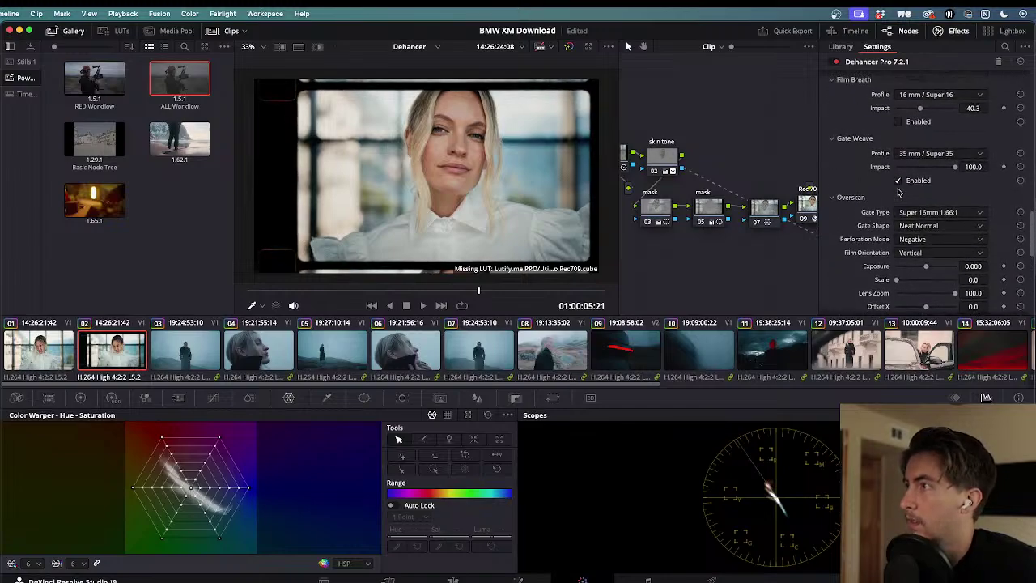
click(898, 191)
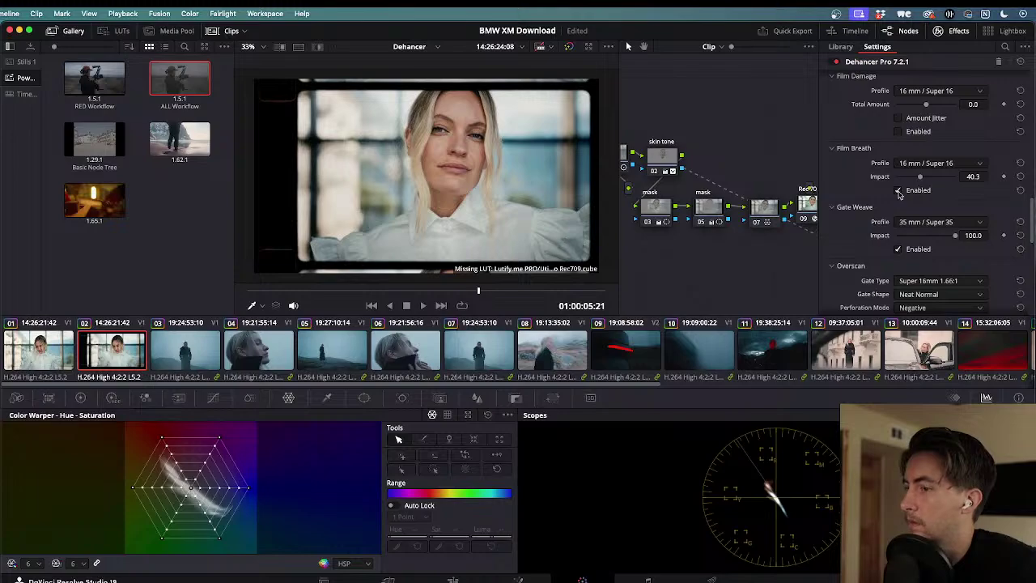
drag(439, 291, 282, 291)
key(space)
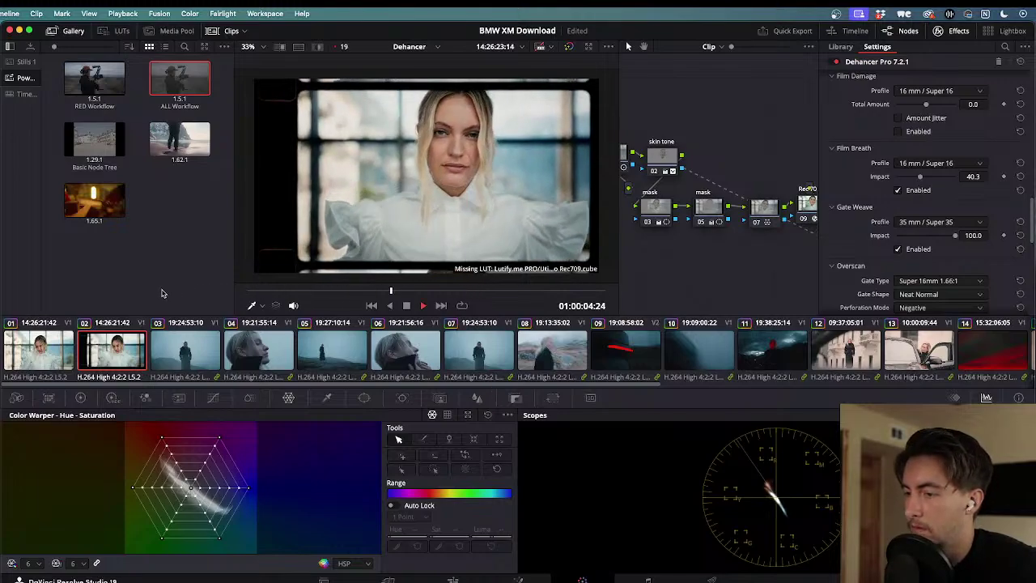
key(space)
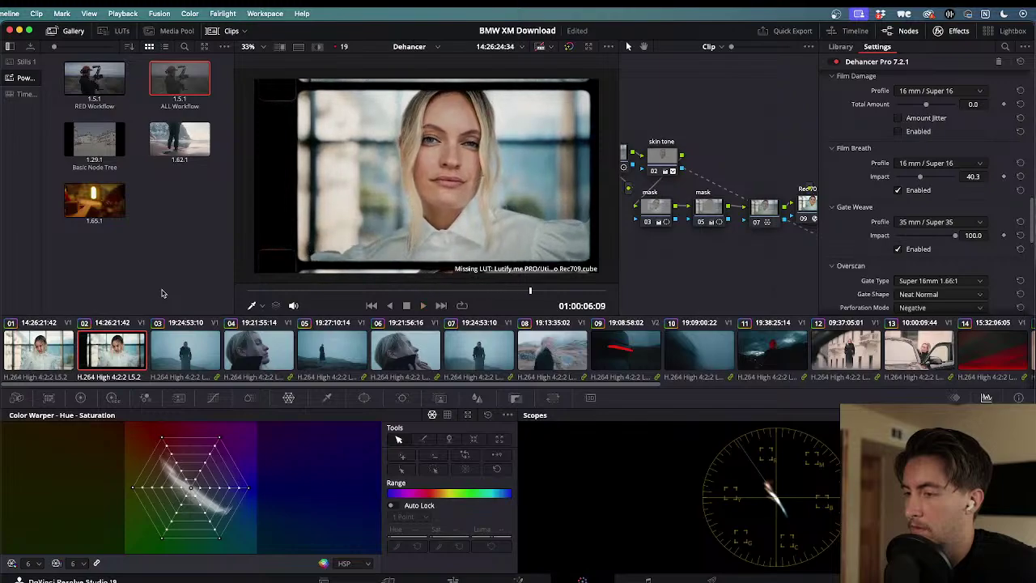
- Toggle Gate Weave to compare and leave it off, and switch off Static Gate in the Overscan settings
click(897, 249)
click(897, 250)
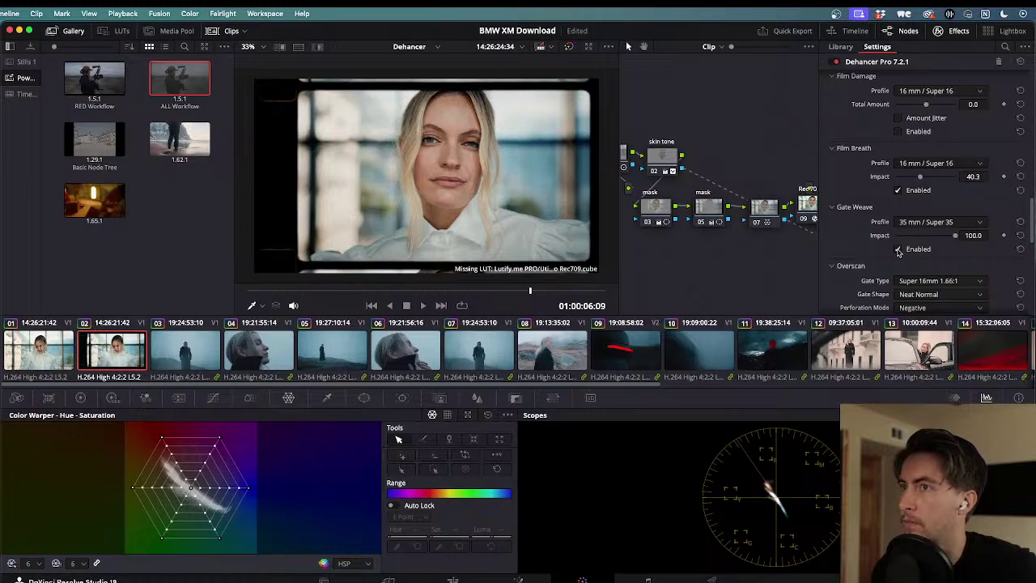
click(897, 249)
scroll(876, 246, down, 1)
scroll(876, 245, down, 5)
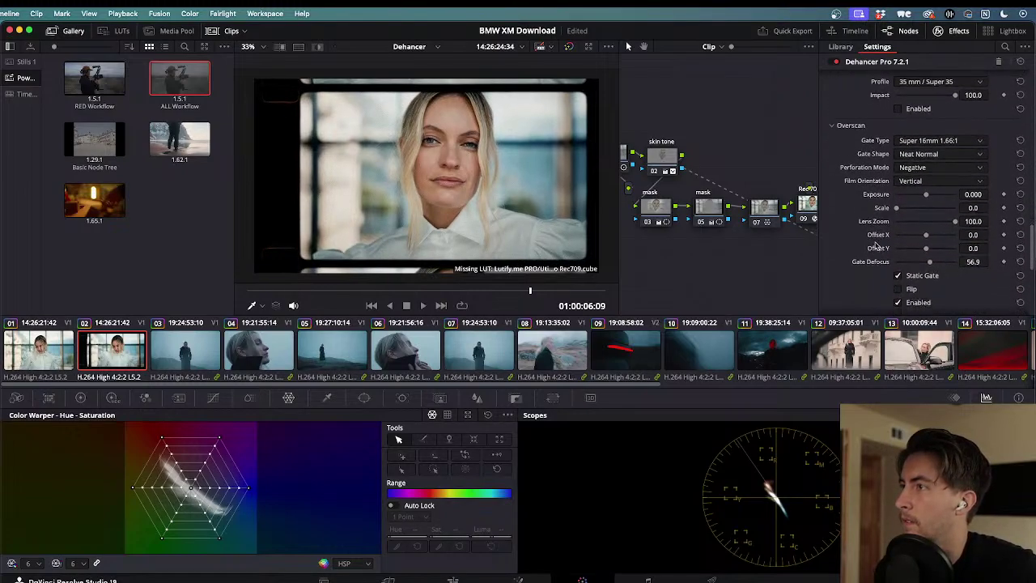
scroll(875, 246, down, 2)
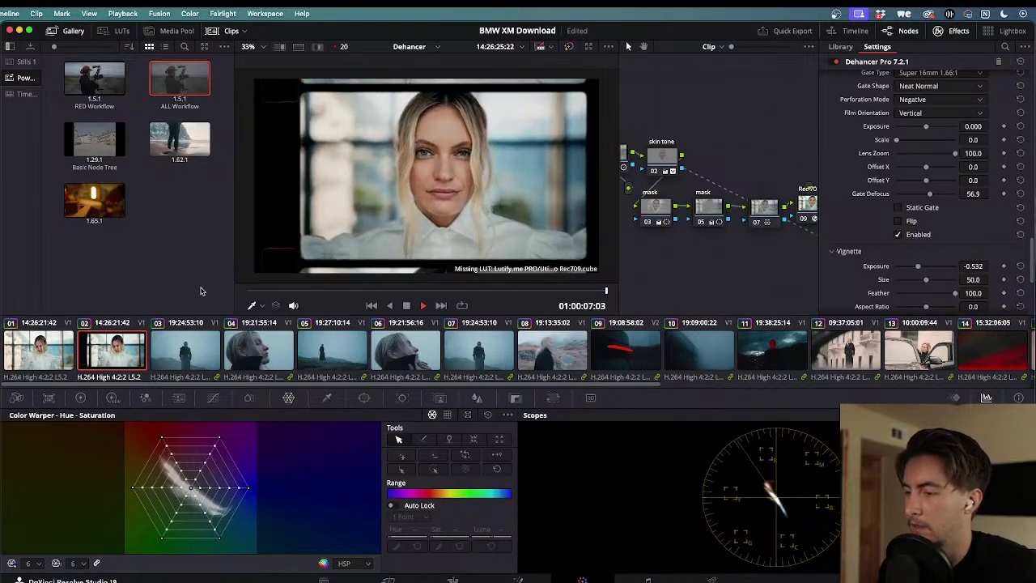
- Replay clip 02 from near its start to check the non-static gate, and switch Static Gate back on
click(262, 292)
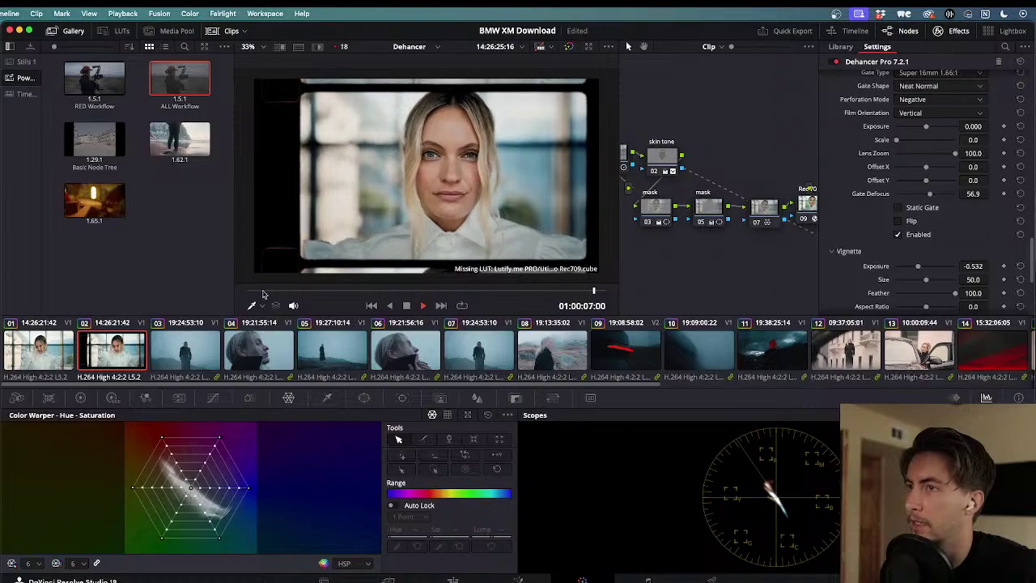
key(space)
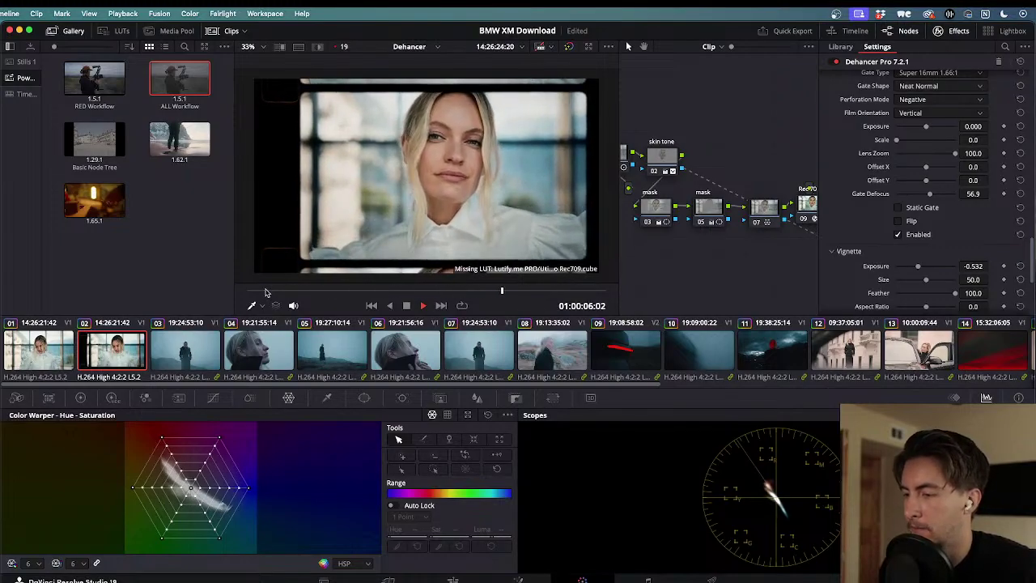
click(266, 291)
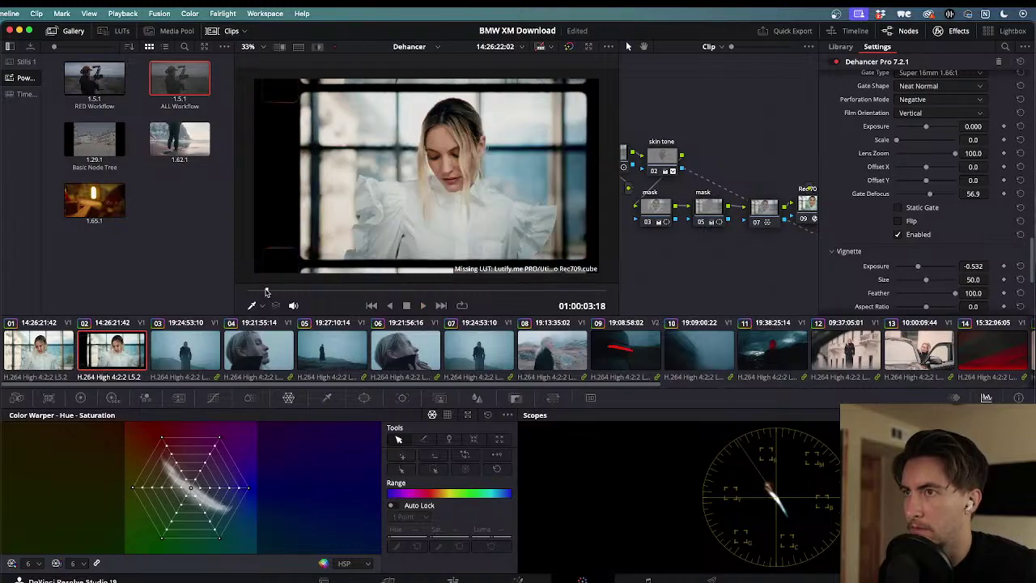
key(space)
key(space)
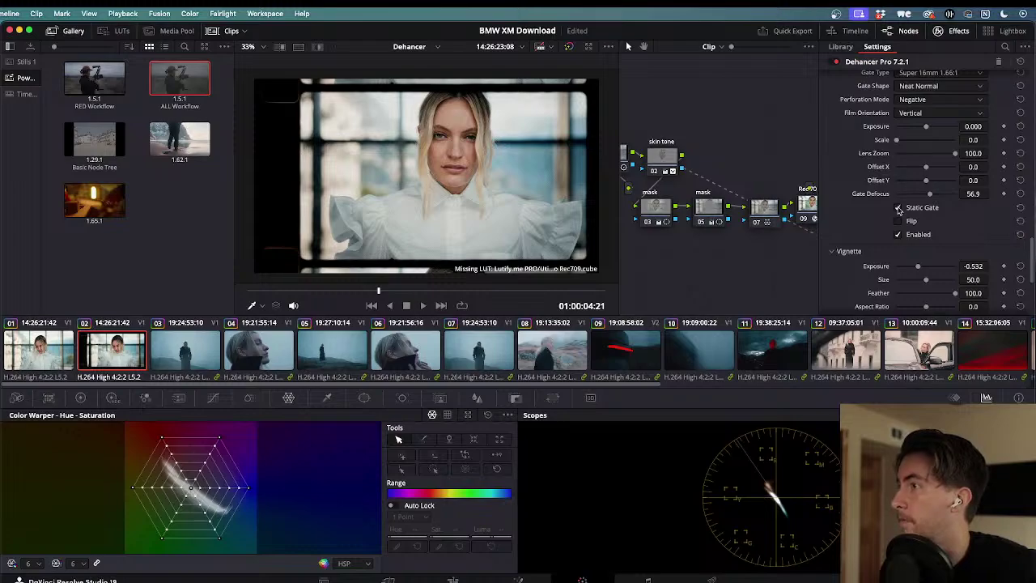
- Try the Overscan Film Orientation as Horizontal and replay clip 02 from its start to preview the frame layout
scroll(852, 206, up, 2)
click(926, 131)
click(928, 169)
click(928, 173)
click(927, 199)
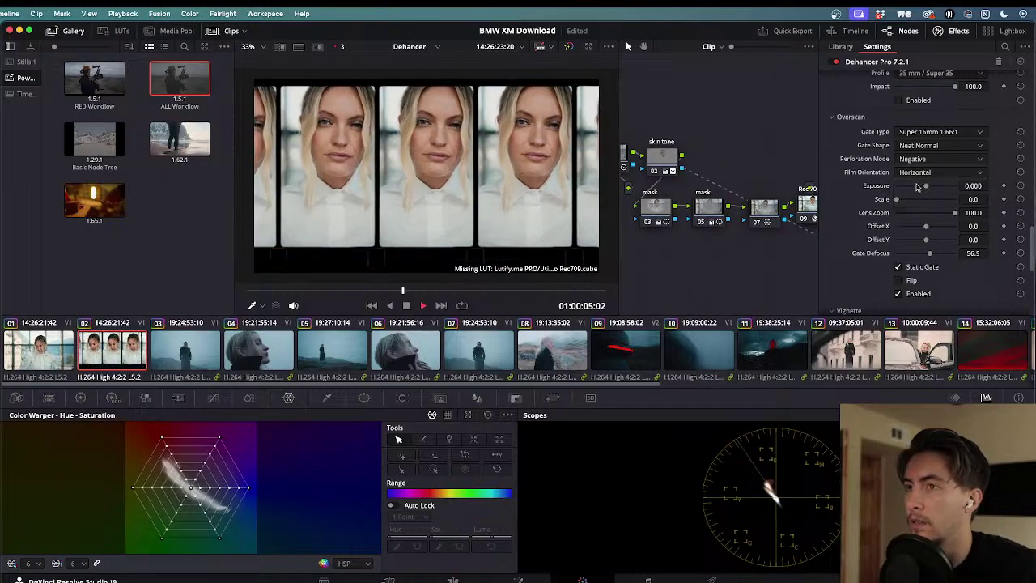
key(space)
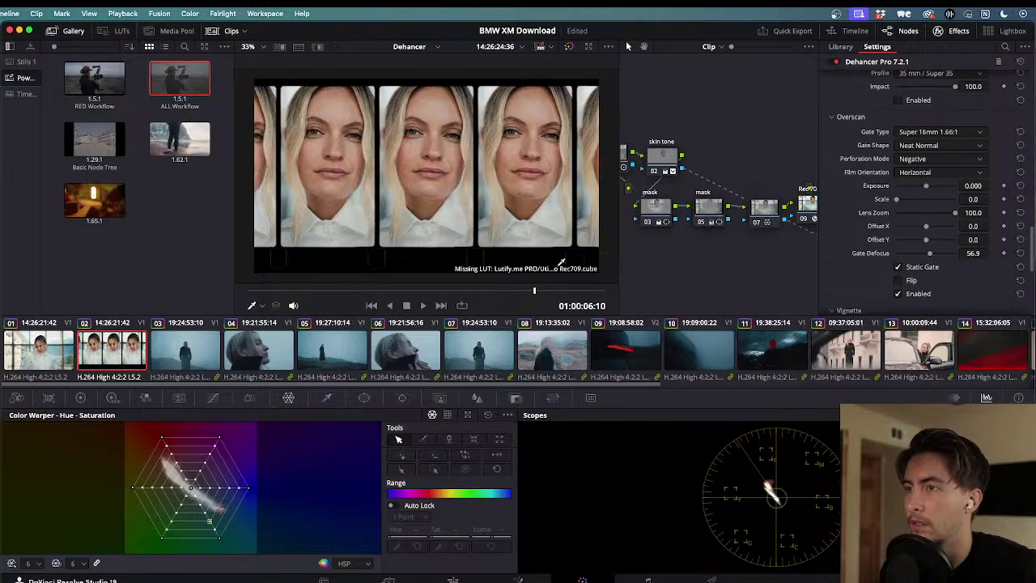
drag(535, 292, 129, 292)
key(space)
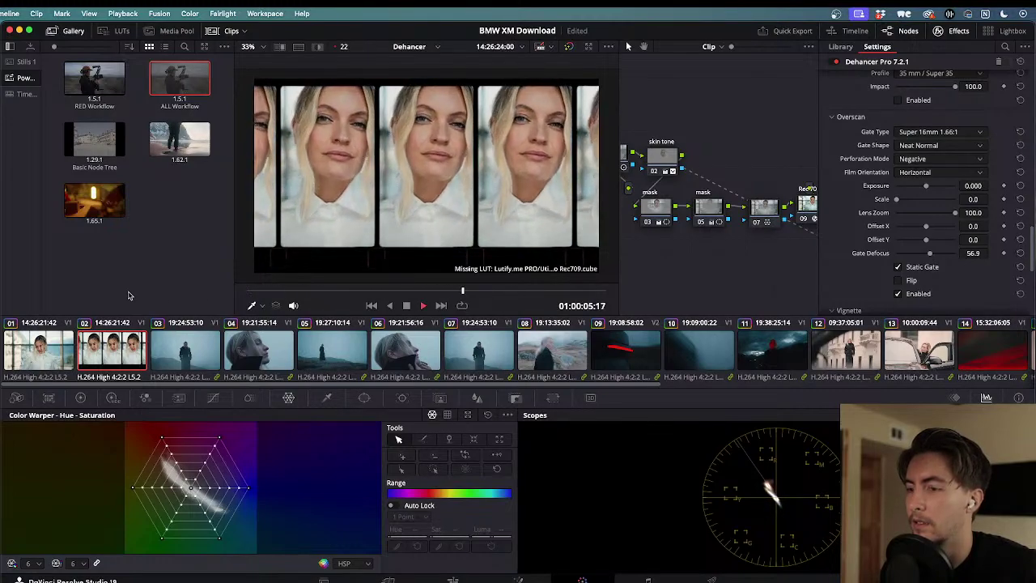
key(space)
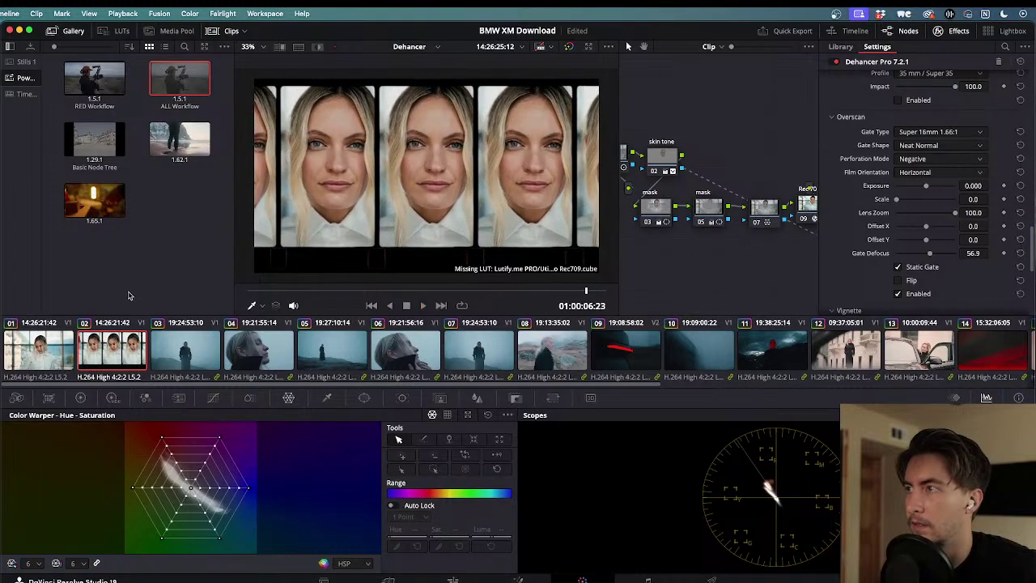
- Return the Overscan Film Orientation to Vertical and replay clip 02 from its start
click(939, 171)
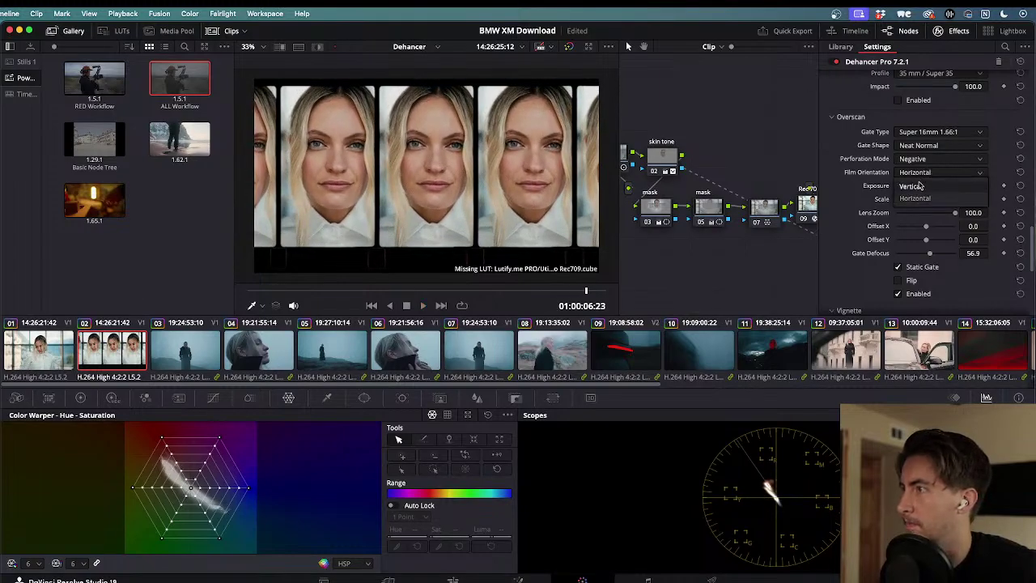
click(923, 198)
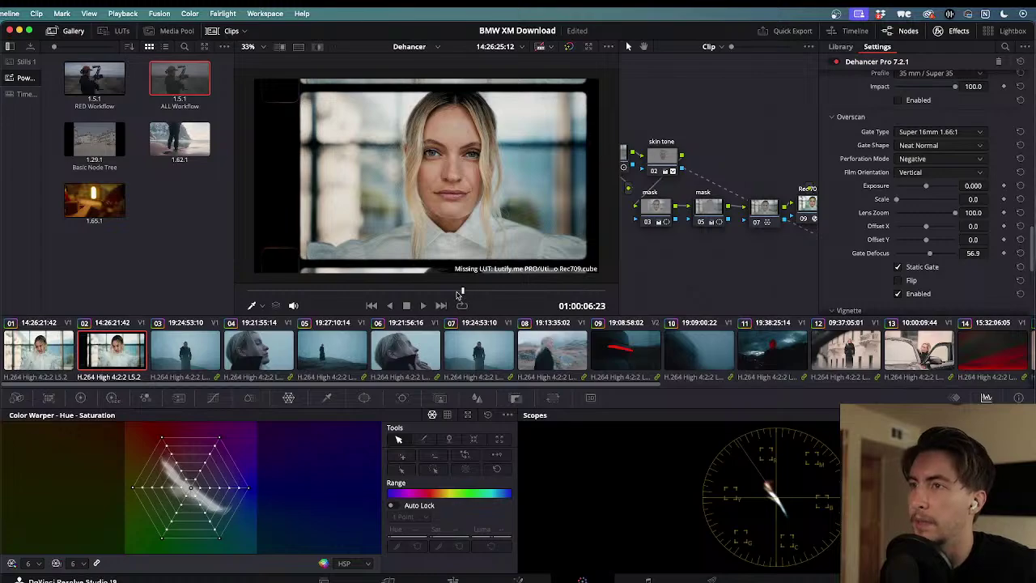
drag(463, 294, 185, 304)
key(space)
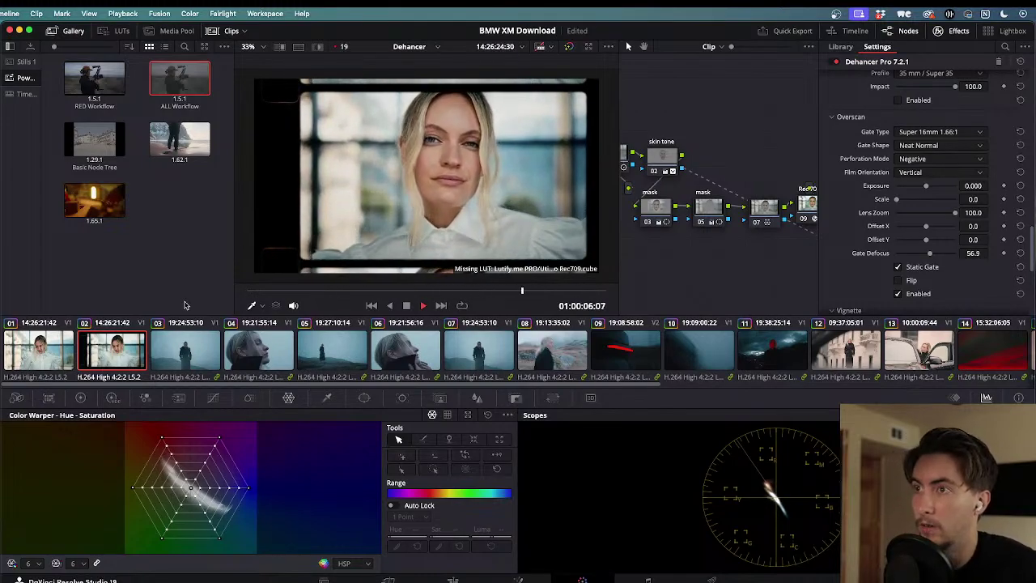
key(space)
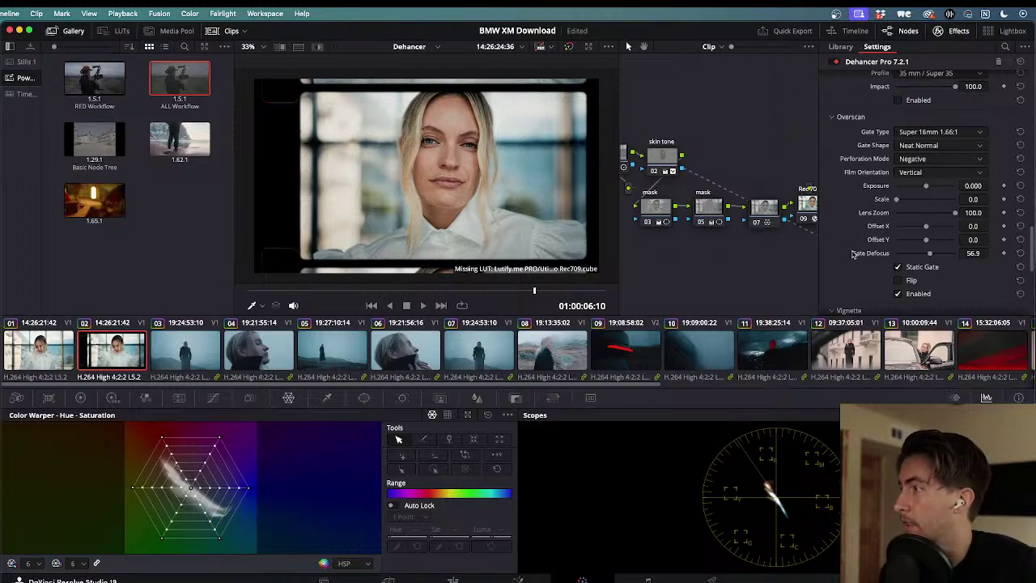
- Look into the Monitor and Output sections, and try Overscan Offset Y at 100.0 before resetting it
scroll(863, 226, down, 8)
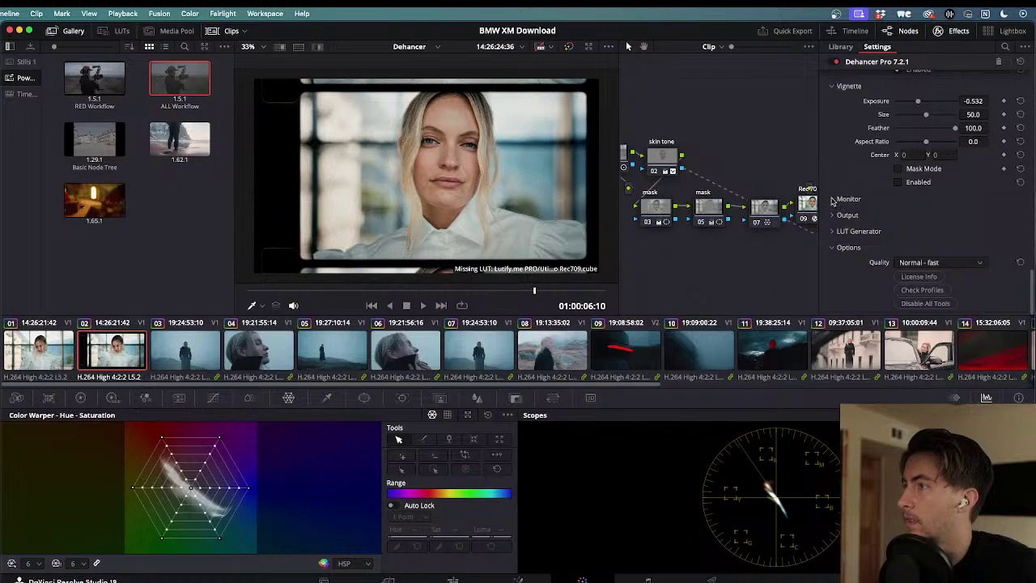
click(832, 200)
click(832, 200)
click(834, 216)
scroll(839, 181, up, 3)
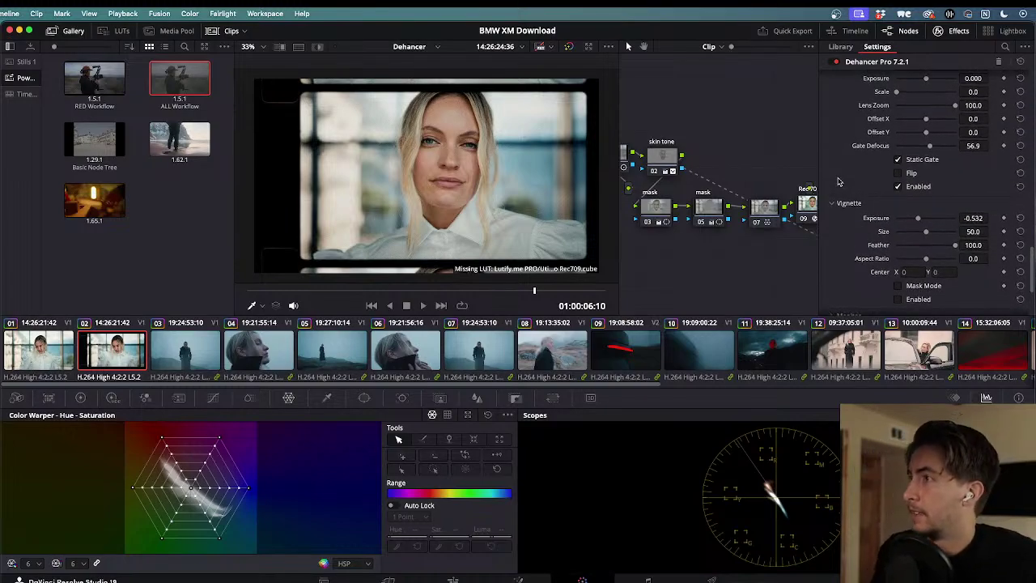
scroll(838, 181, up, 3)
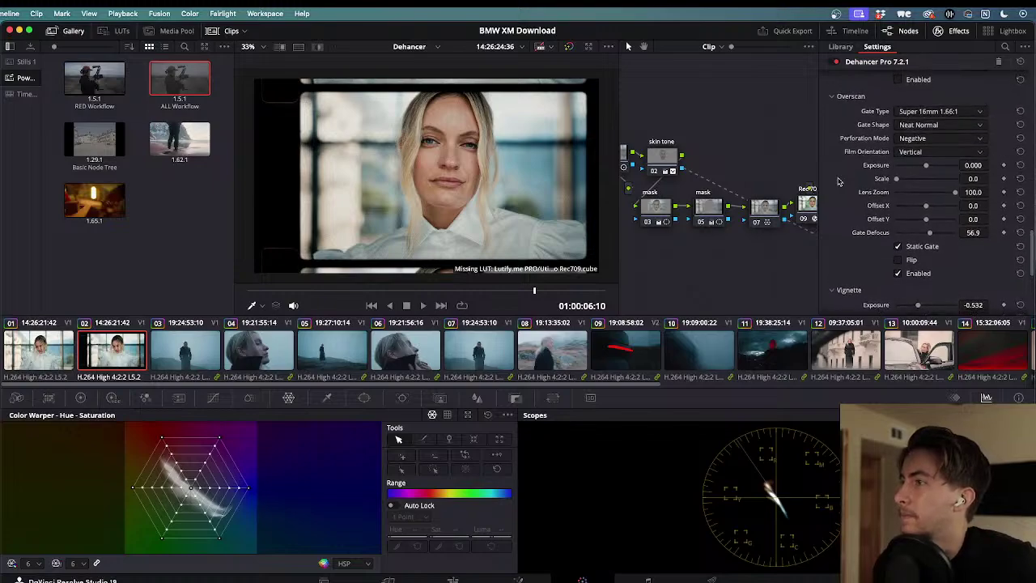
drag(925, 233, 956, 234)
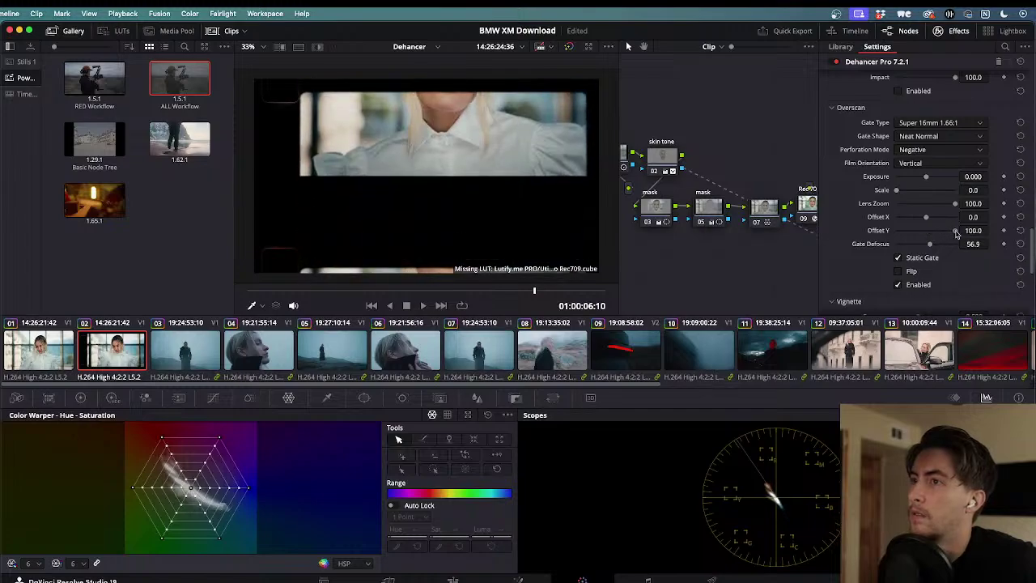
click(1020, 231)
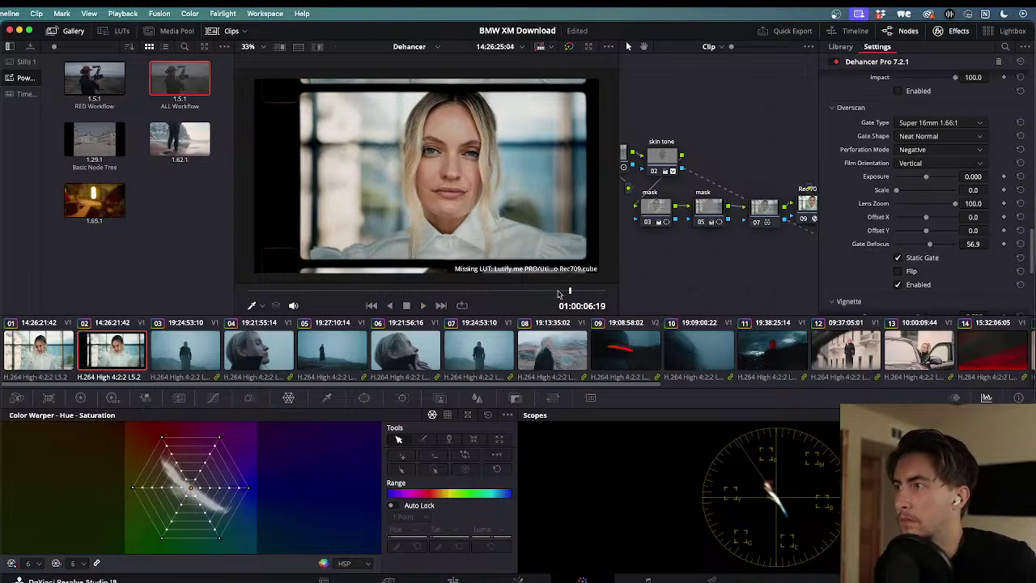
- Preview the Overscan Gate Type as Ultra 16mm 1.85:1, Super 35mm 1.37:1 and Widescreen 35mm 1.85:1, scrubbing clip 02 with the last one
click(960, 122)
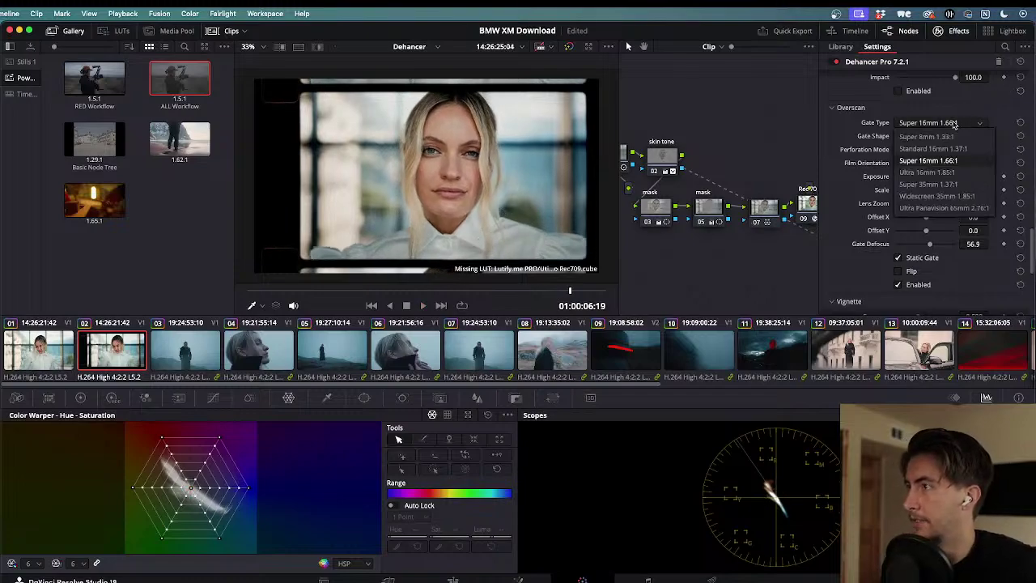
click(943, 166)
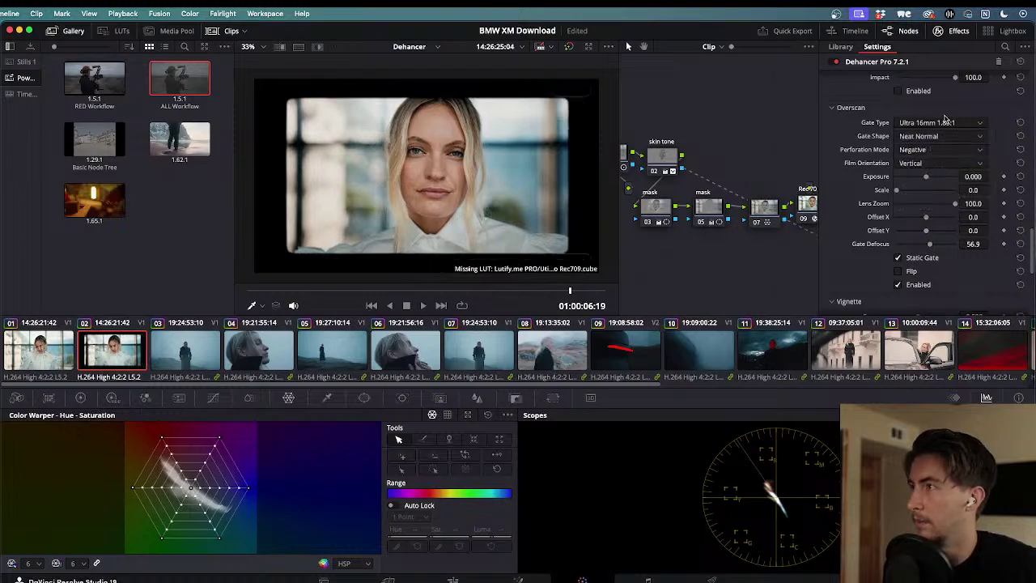
click(949, 122)
click(935, 184)
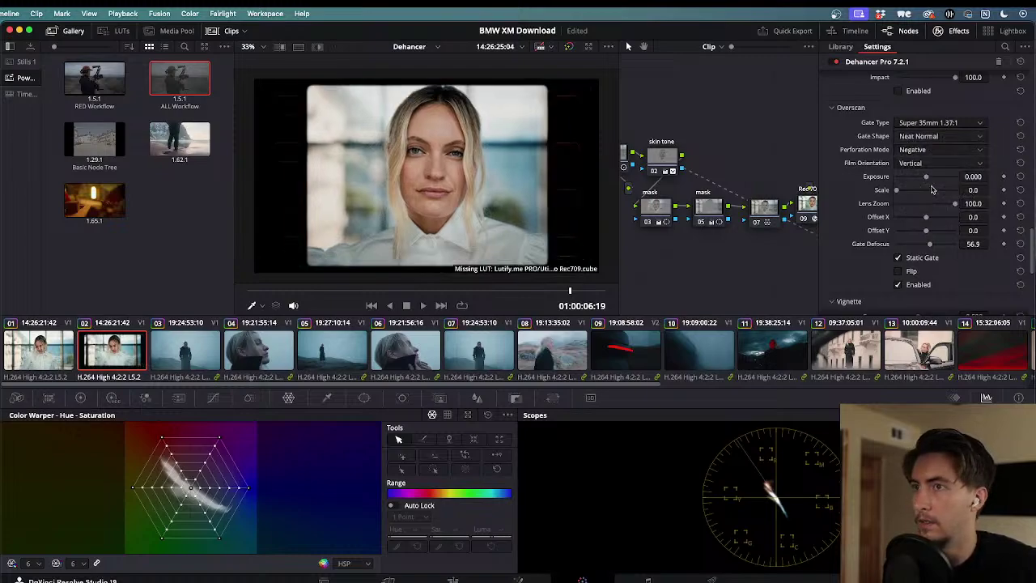
click(950, 124)
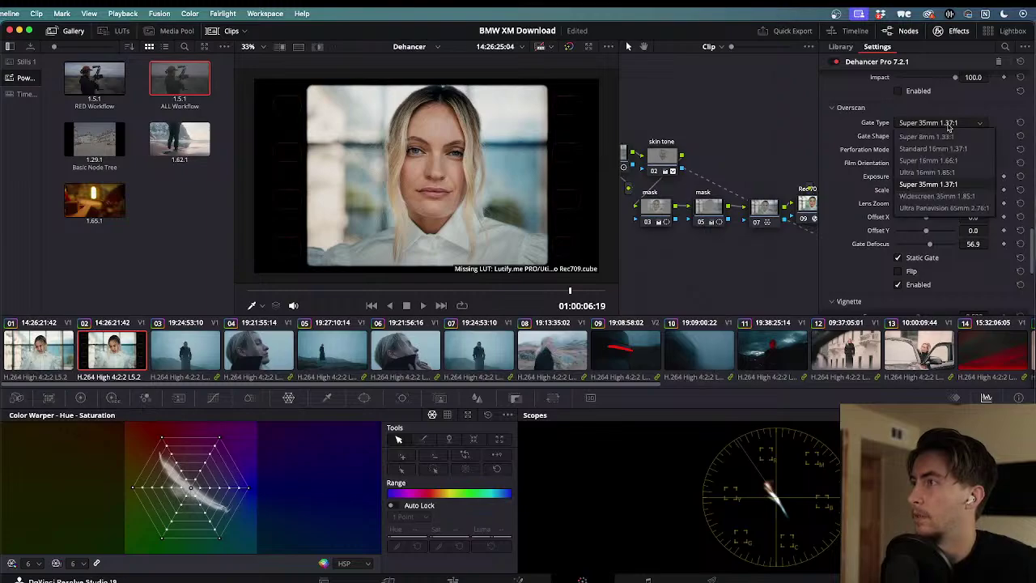
click(943, 196)
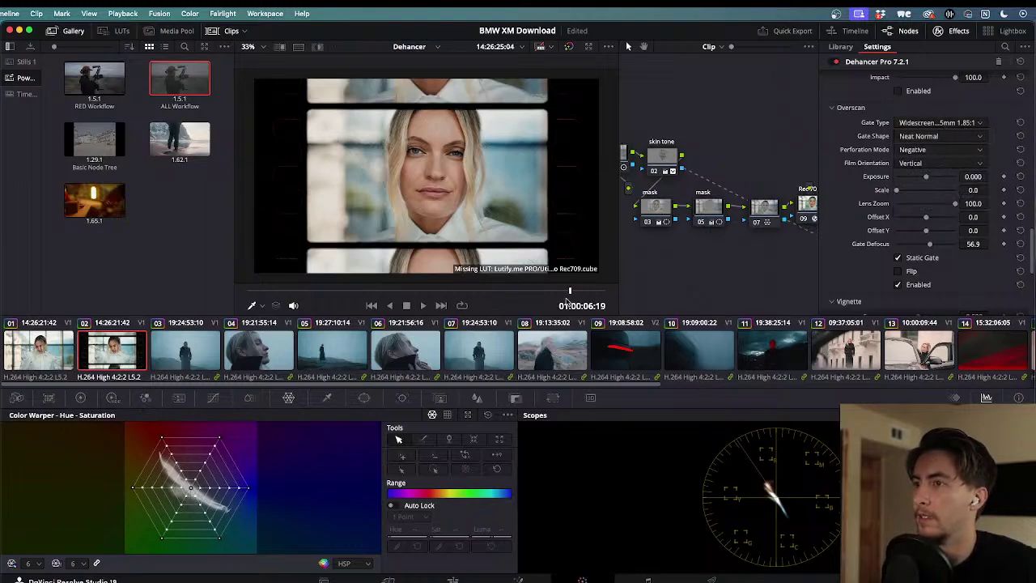
drag(569, 294, 515, 293)
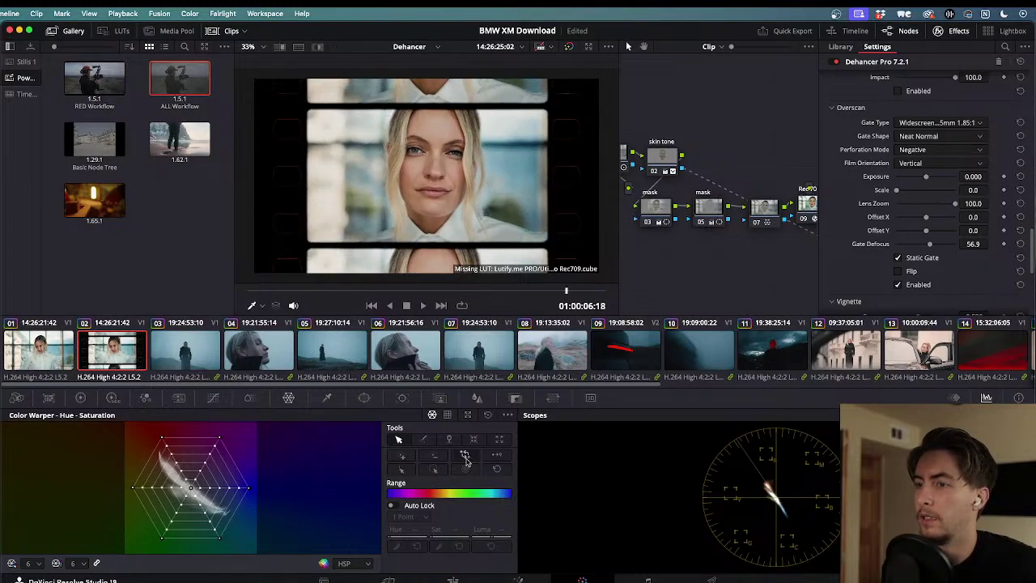
- Switch to the Edit workspace, try a different Zoom on the KOVE0864.MP4 clip, and reset it
click(455, 581)
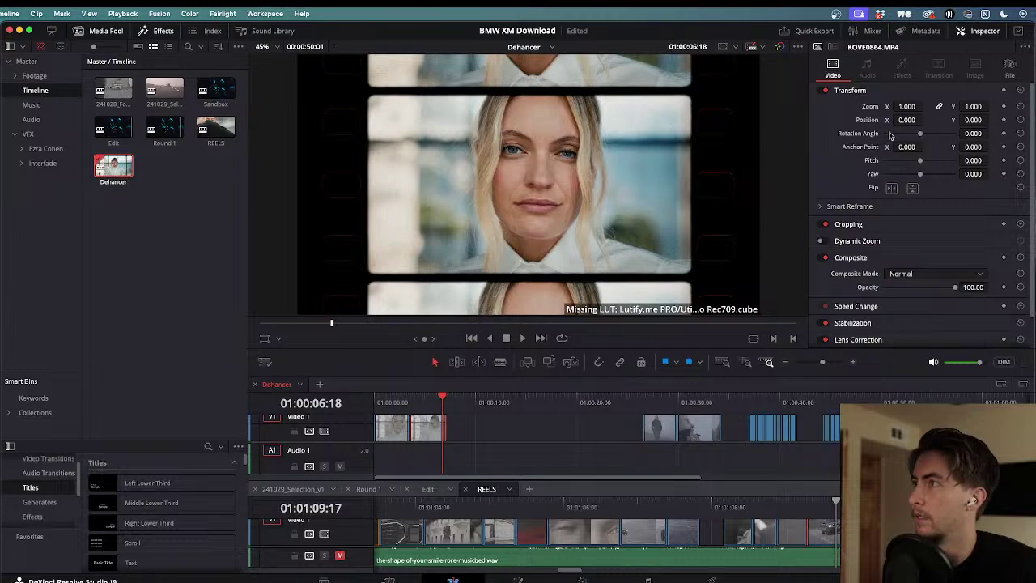
mouse_move(908, 106)
mouse_down()
mouse_move(870, 106)
mouse_move(1012, 107)
mouse_move(879, 106)
mouse_move(913, 106)
mouse_up()
click(1019, 106)
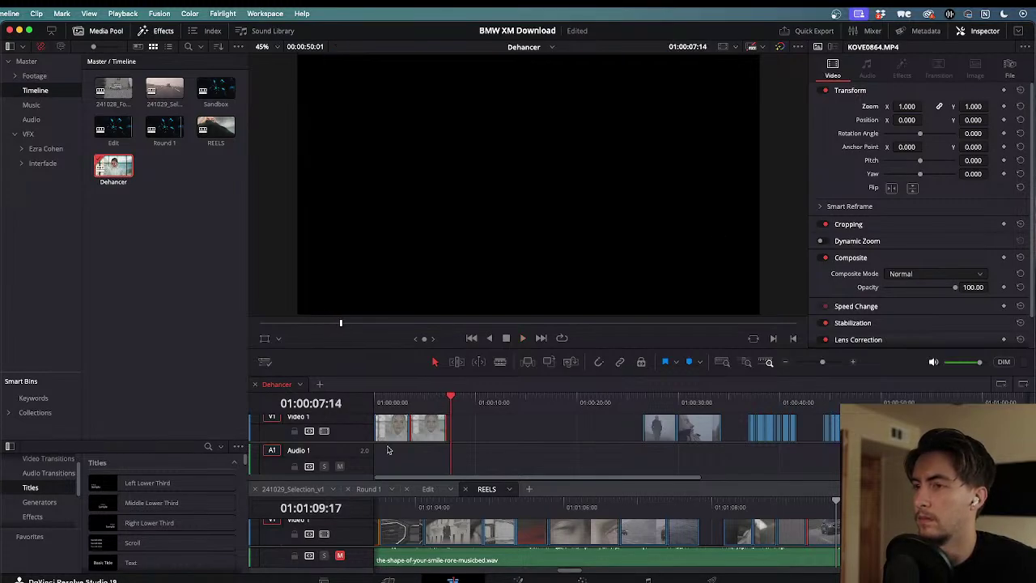
- Play the two portrait clips on the Dehancer timeline to review the Widescreen 35mm frame
drag(451, 396, 417, 396)
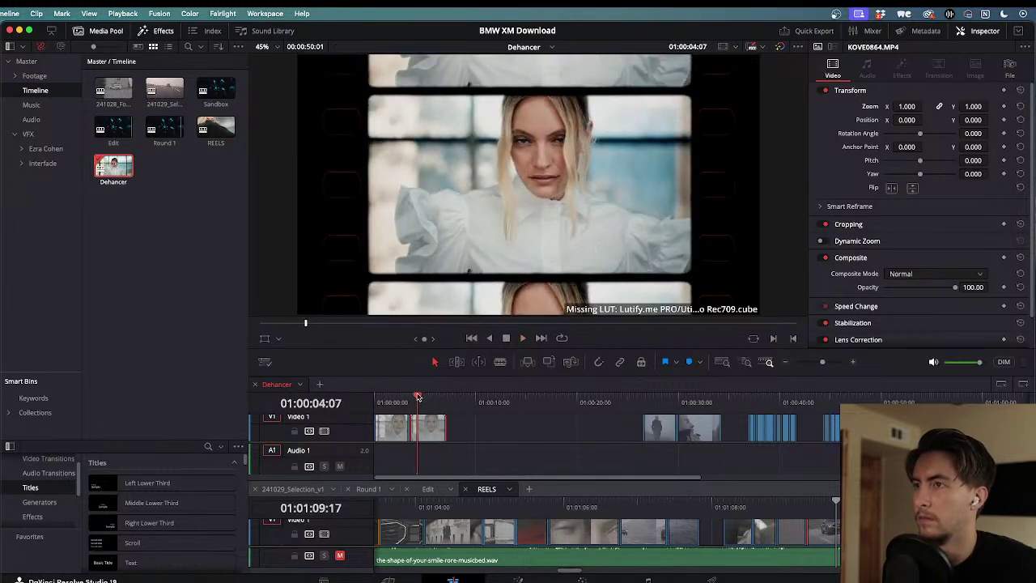
key(space)
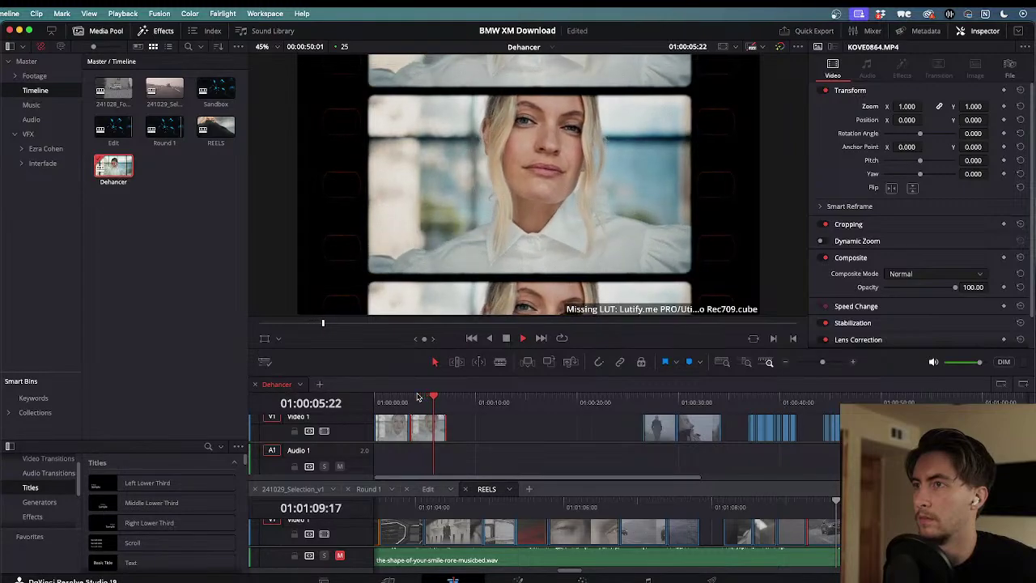
drag(433, 409, 416, 409)
click(377, 403)
key(space)
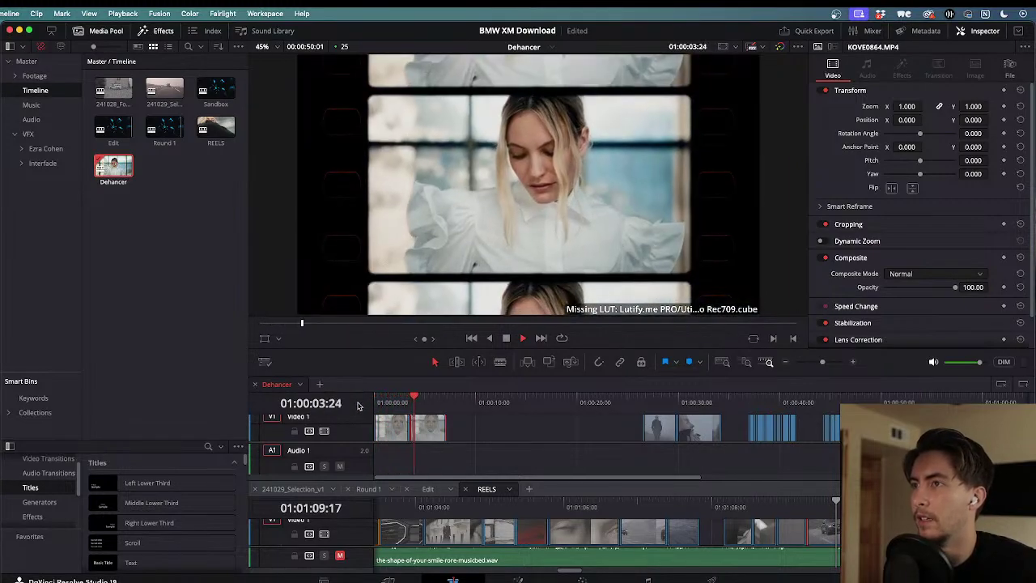
key(space)
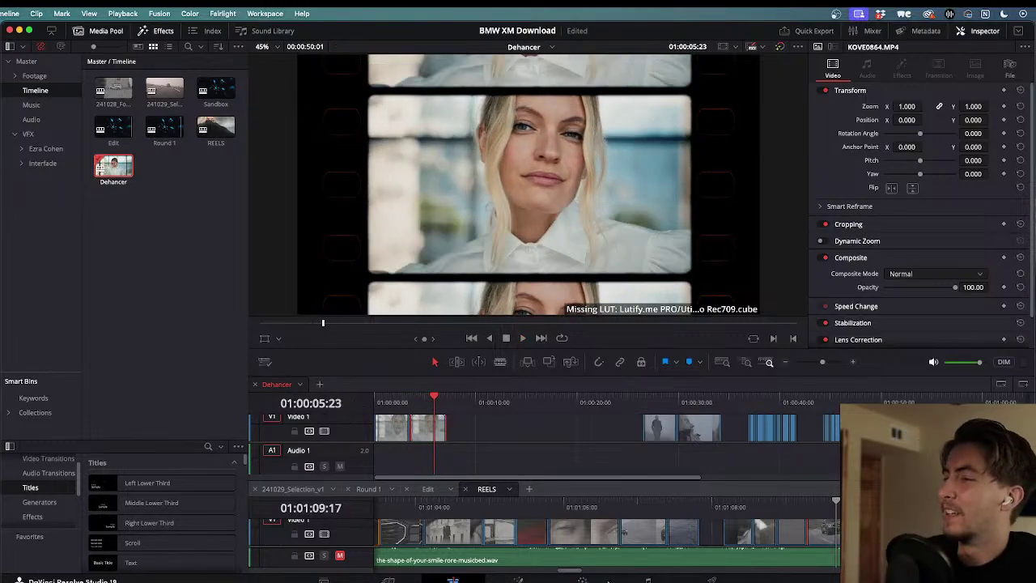
- Back in the Color workspace, set the Overscan Gate Type to Ultra Panavision 65mm 2.76:1 and replay clip 02 from its start
click(581, 578)
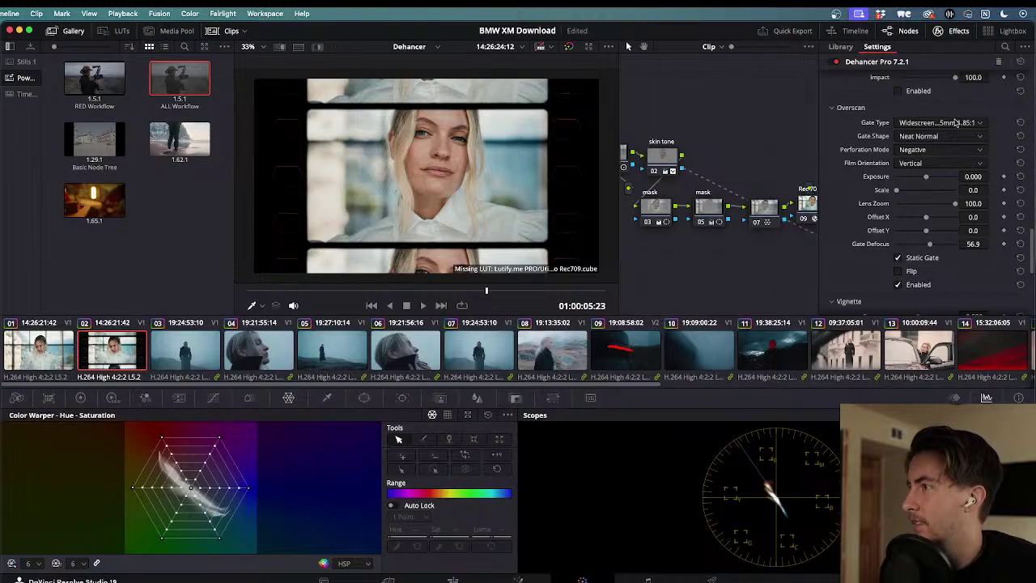
click(958, 122)
click(938, 209)
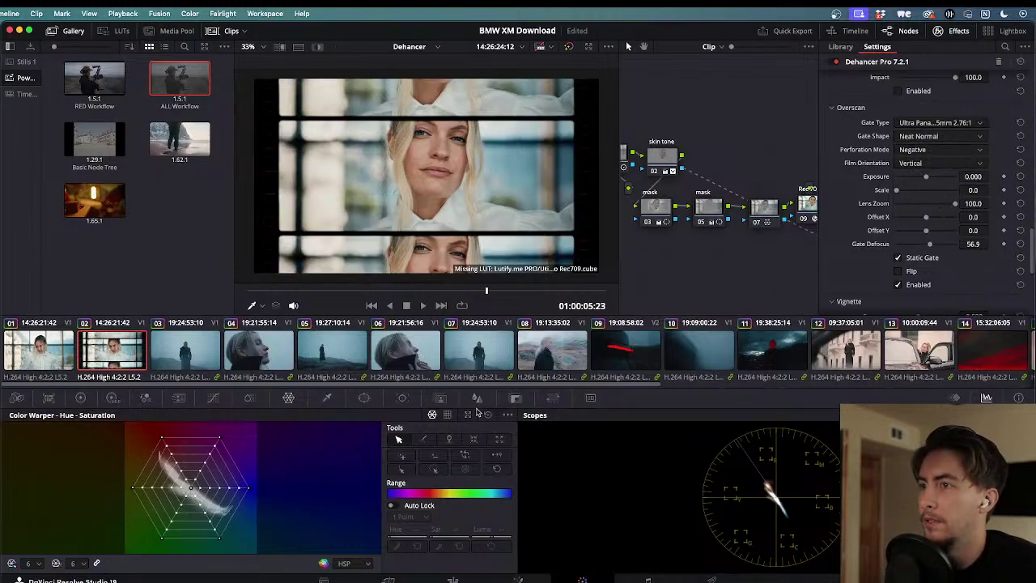
drag(438, 292, 178, 291)
key(space)
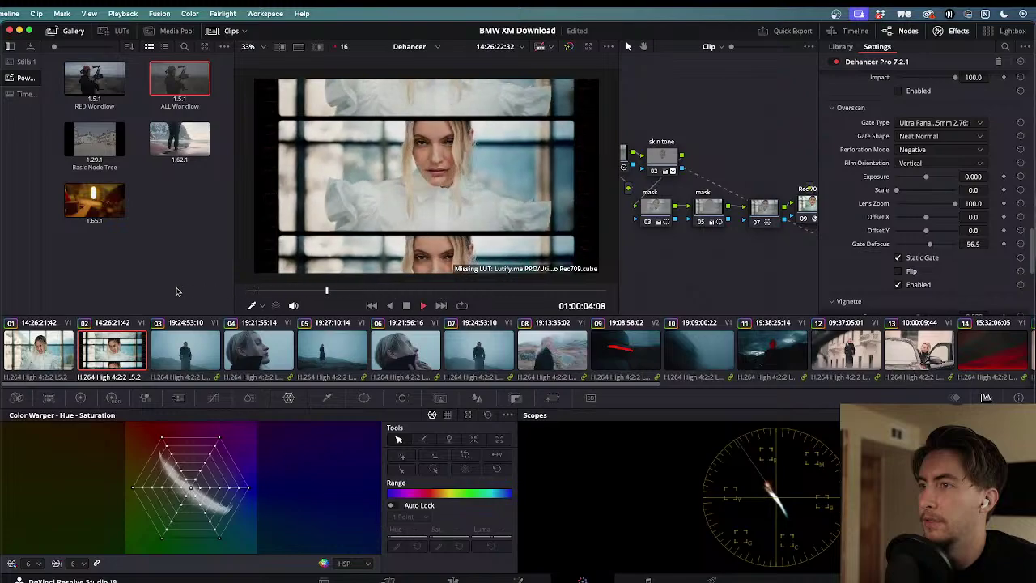
key(space)
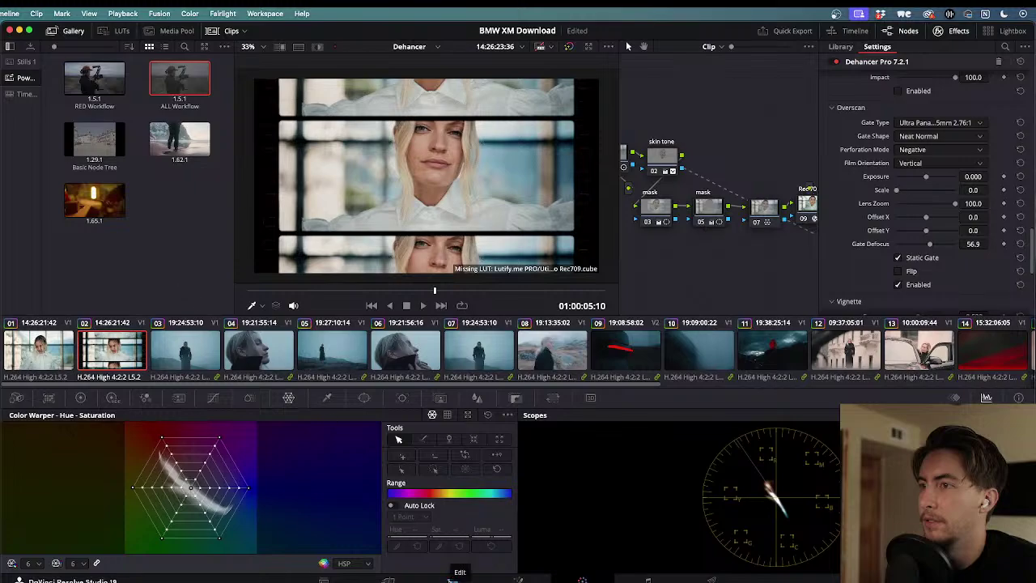
- In the Edit workspace, set the KOVE0864.MP4 clip's Position Y to -210 and Zoom to 1.400, and play it back to check the framing
click(453, 580)
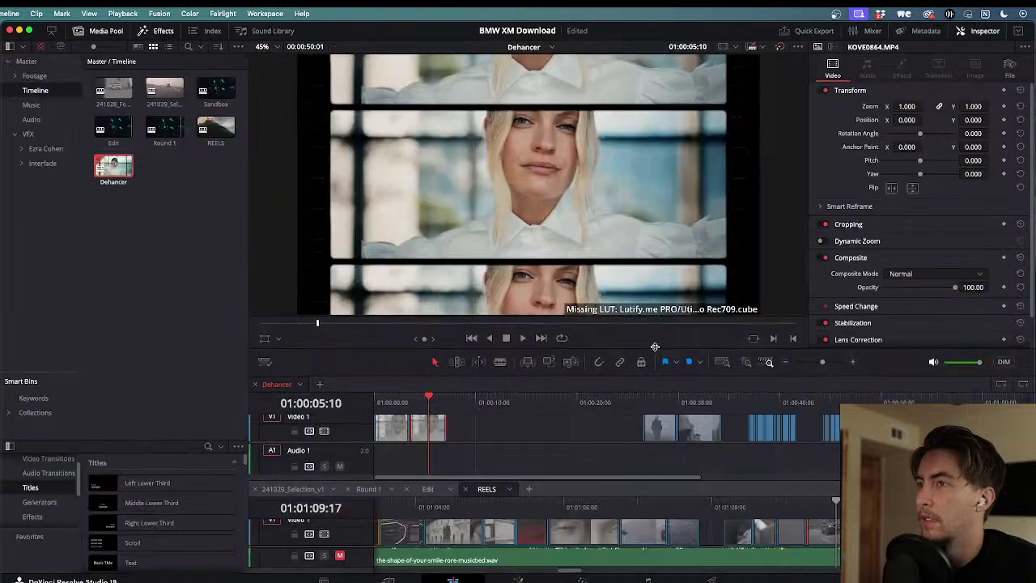
drag(973, 119, 1017, 120)
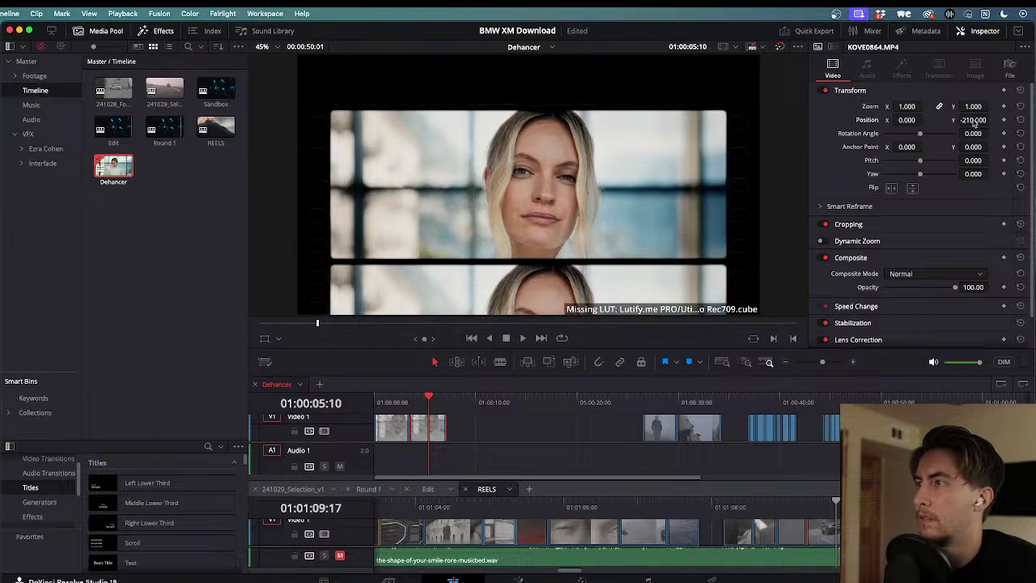
drag(907, 106, 925, 106)
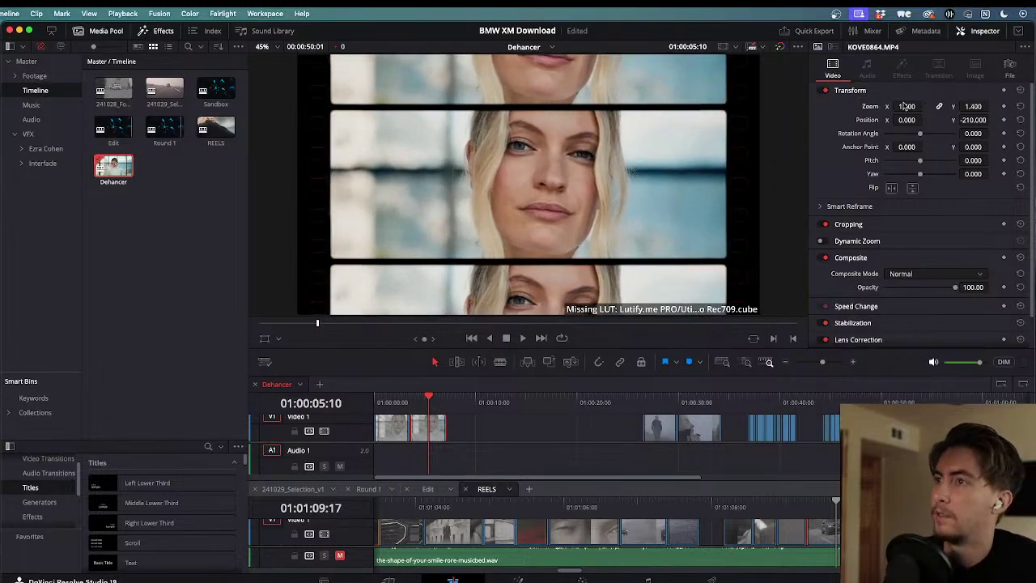
key(space)
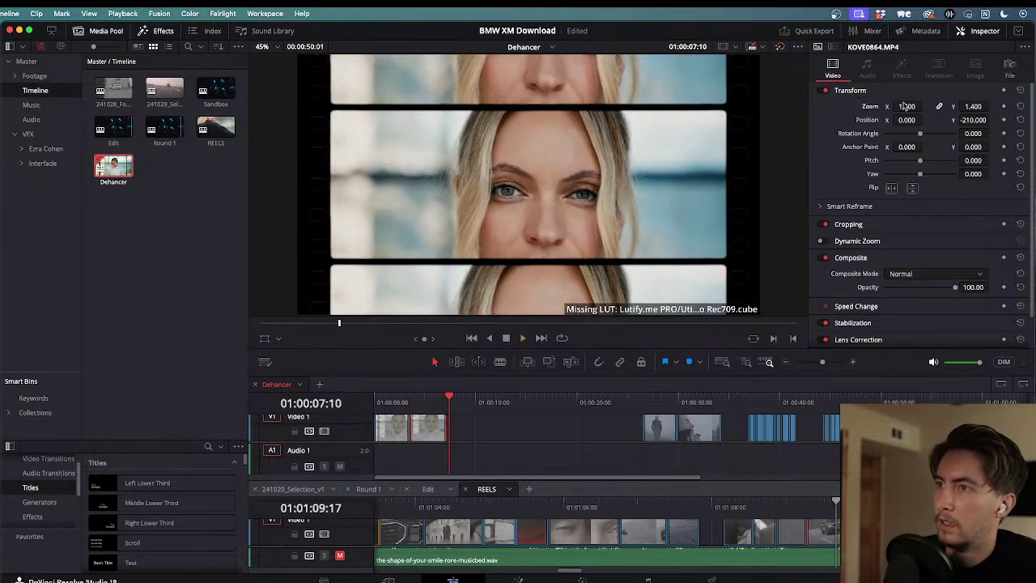
key(j)
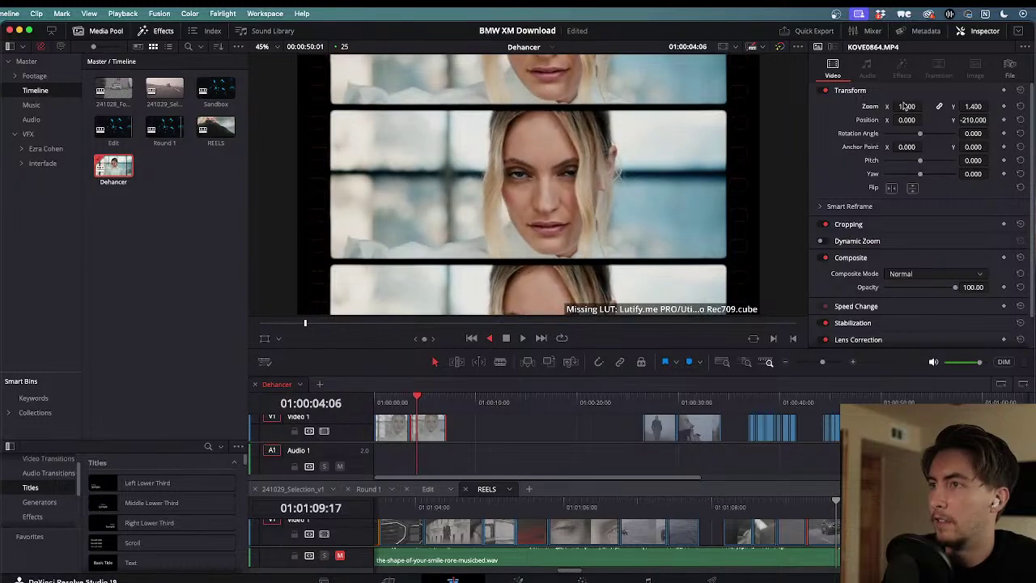
key(l)
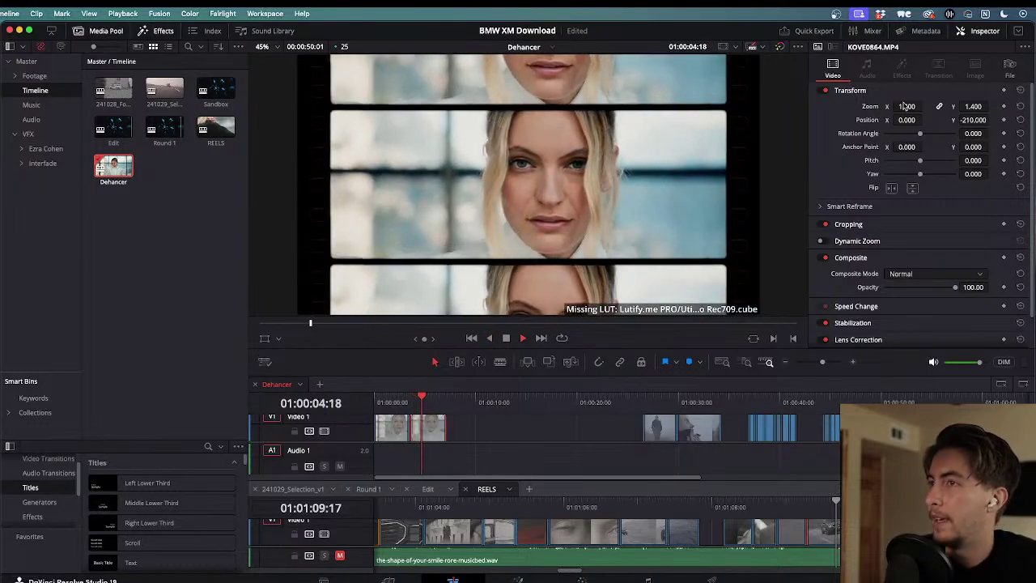
- Stop playback and, back in the Color workspace, set the Dehancer Overscan Gate Type to Super 8mm 1.33:1
key(k)
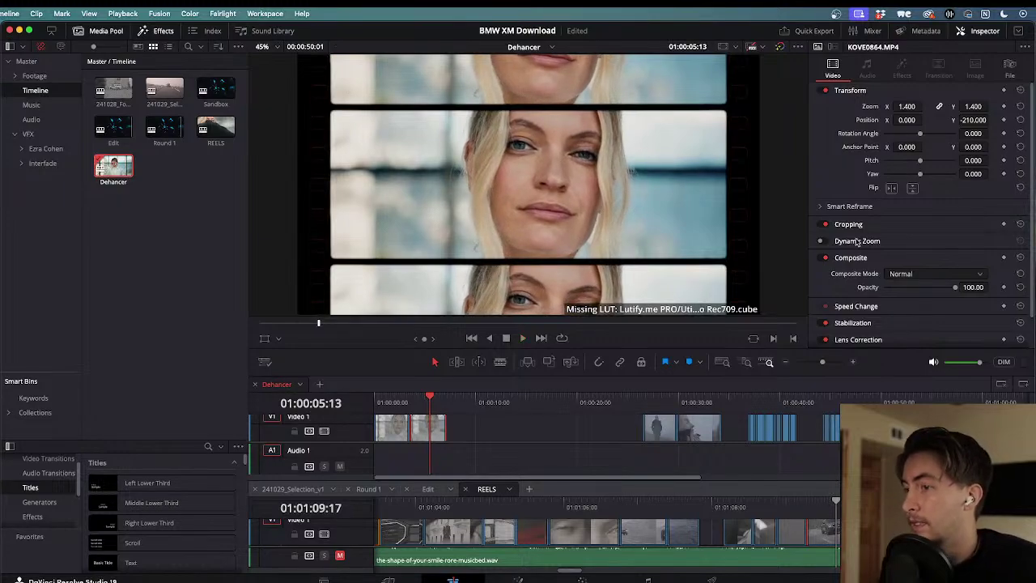
click(580, 580)
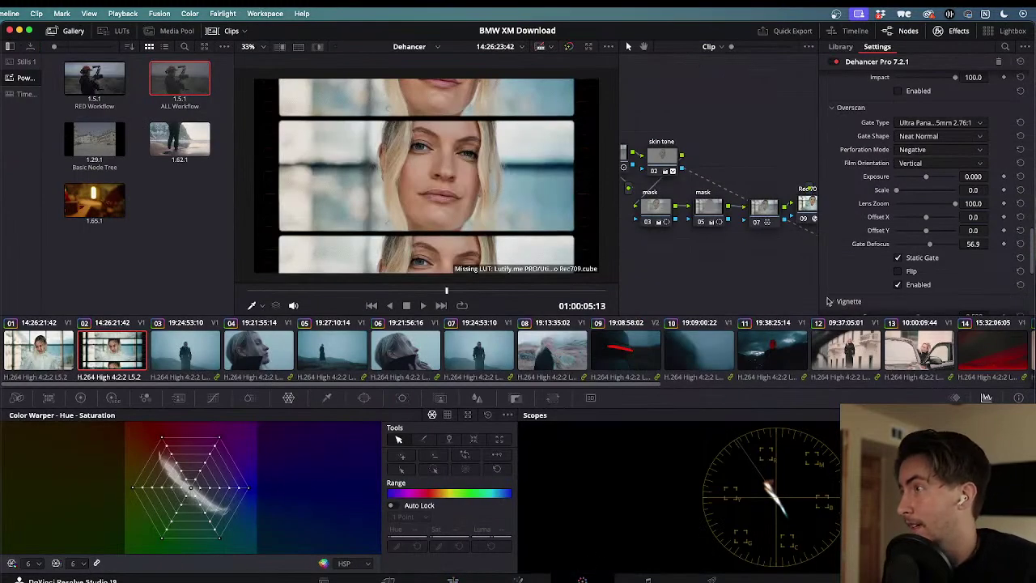
click(953, 124)
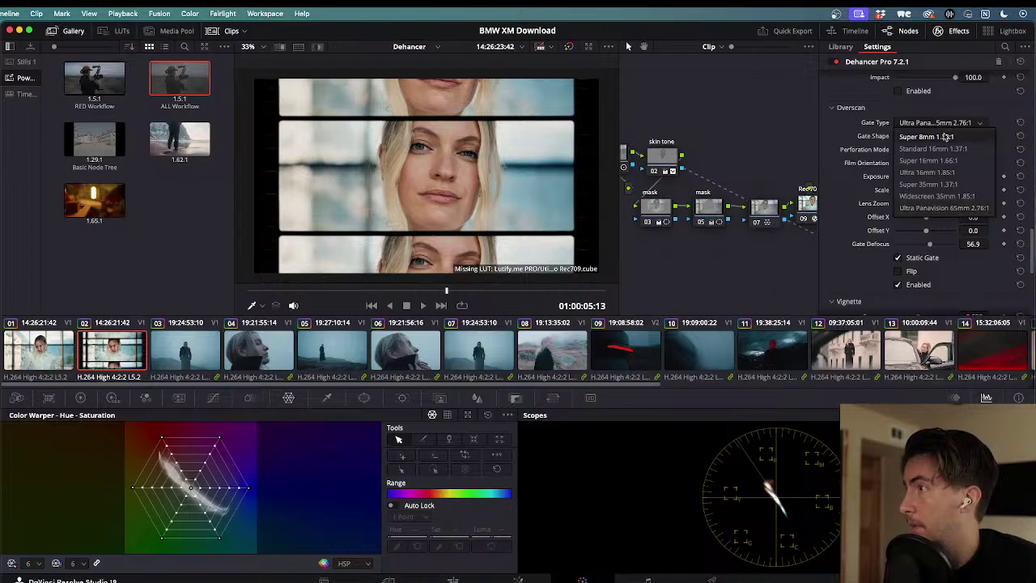
click(943, 132)
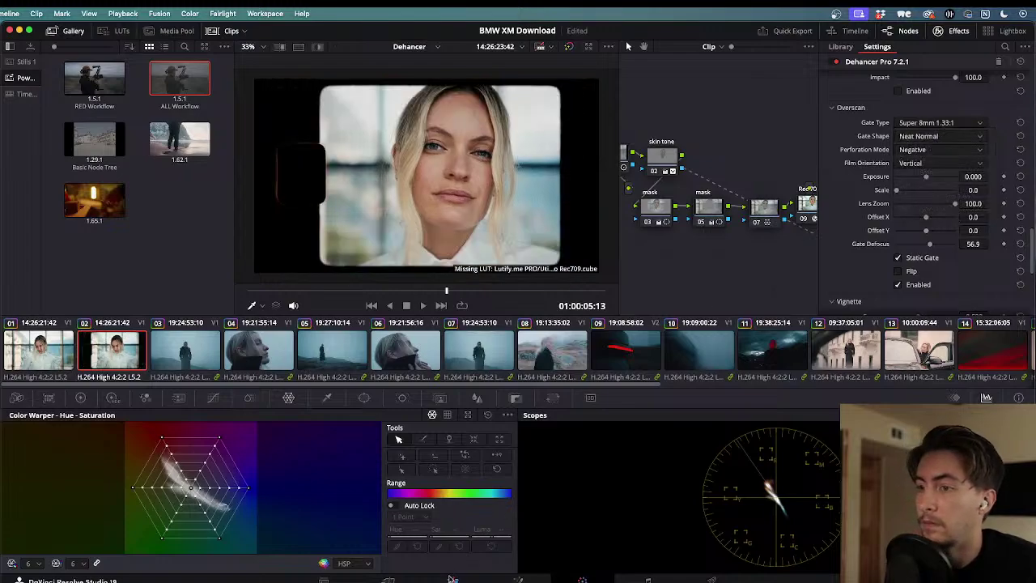
- Reset the KOVE0864.MP4 clip's Zoom and Position in the Edit workspace, and disable the Dehancer Overscan in the Color workspace
click(453, 579)
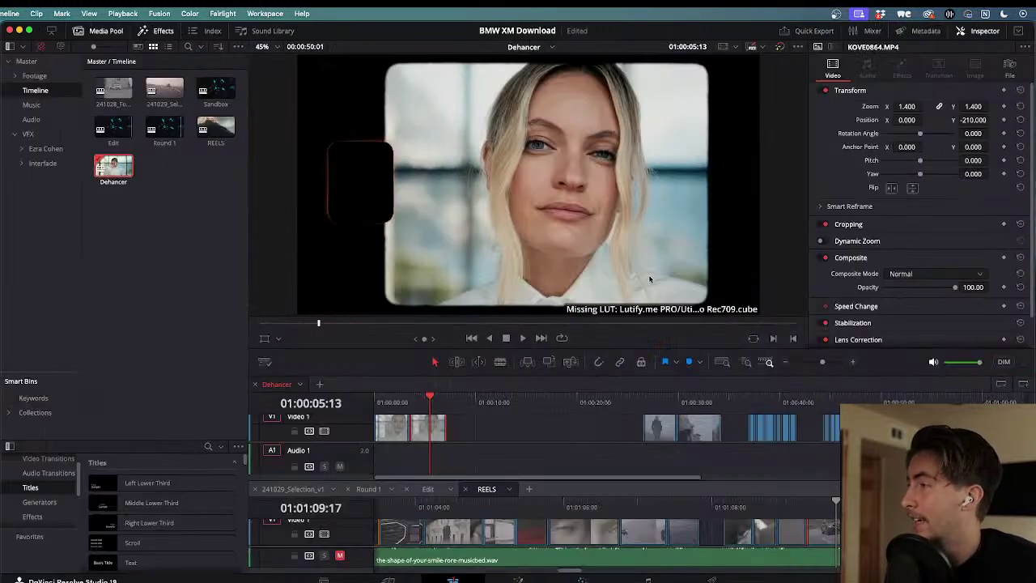
click(1020, 119)
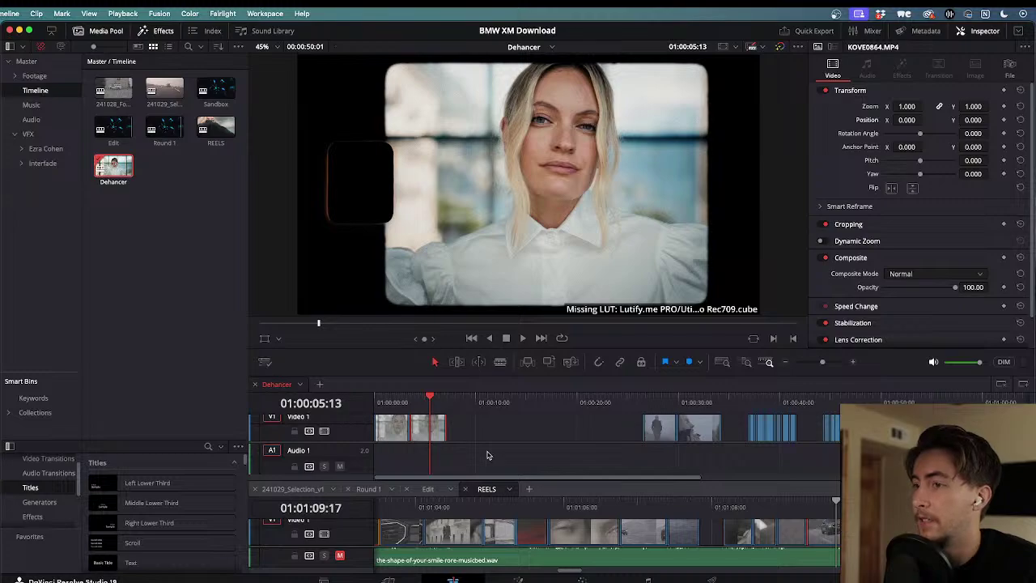
key(shift+6)
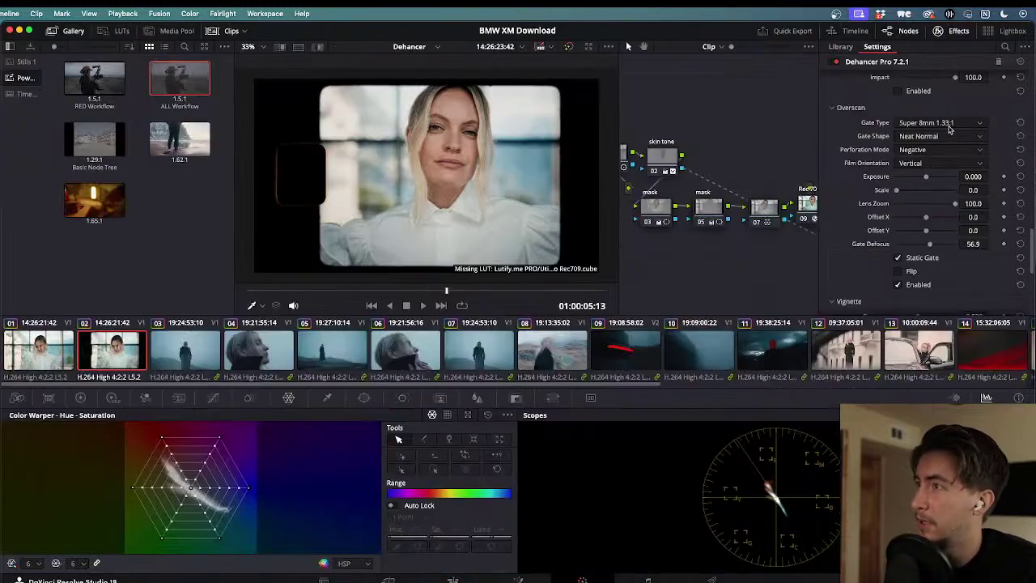
click(897, 285)
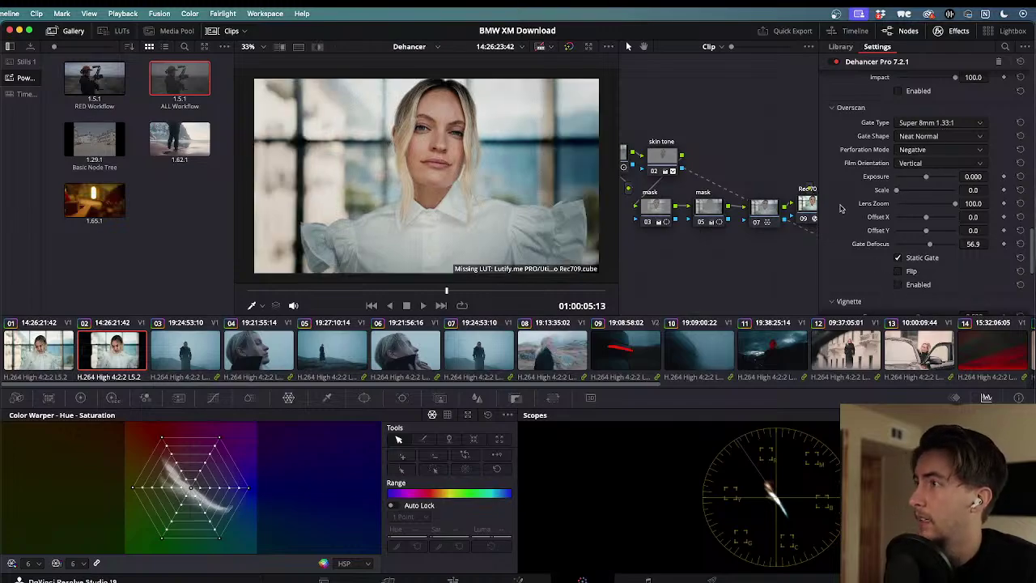
- Toggle the Dehancer Bloom effect off and on to compare its influence on the portrait clip
scroll(838, 201, up, 5)
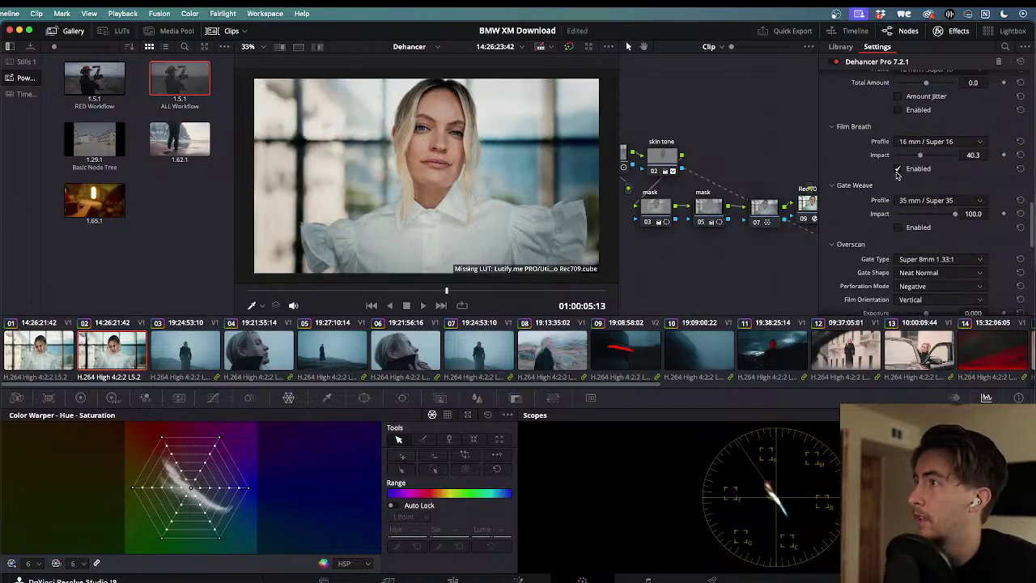
scroll(864, 165, up, 6)
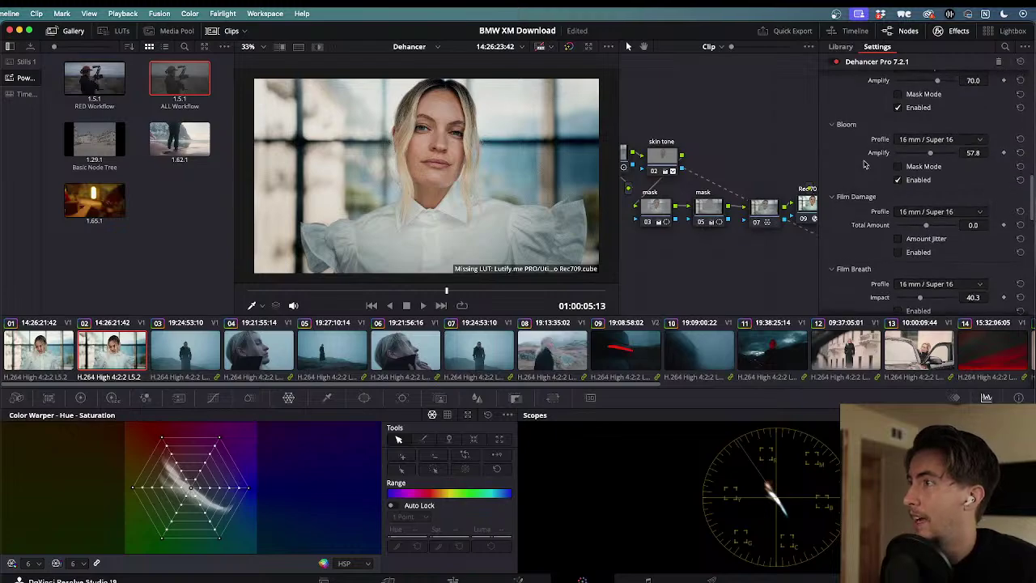
scroll(864, 165, up, 5)
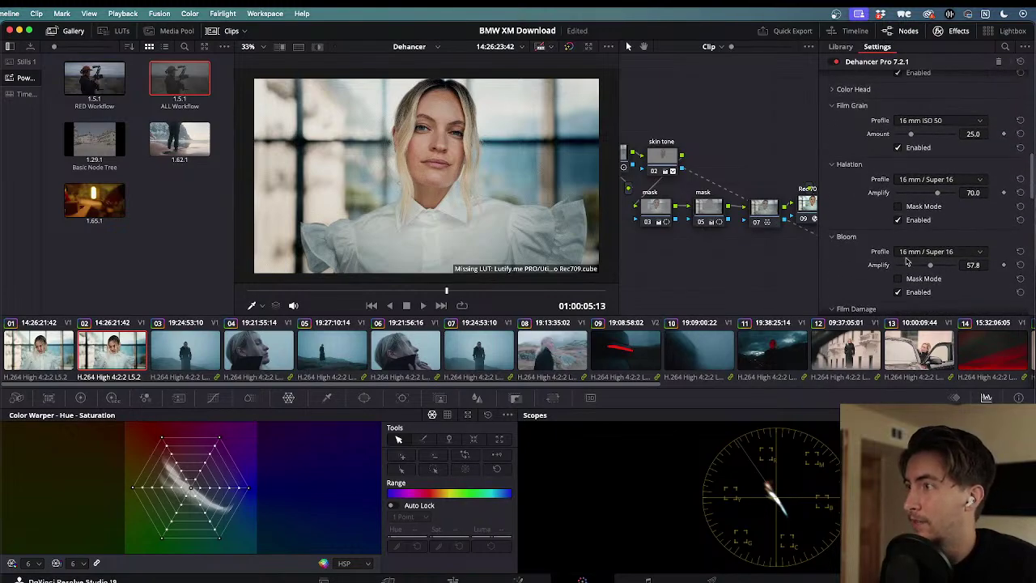
click(897, 293)
click(897, 293)
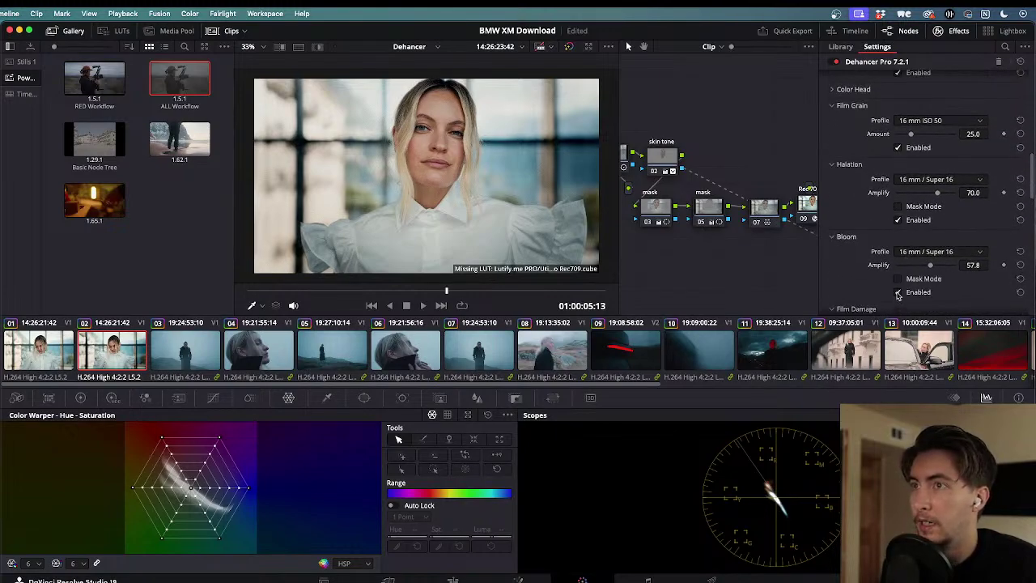
click(897, 294)
click(897, 294)
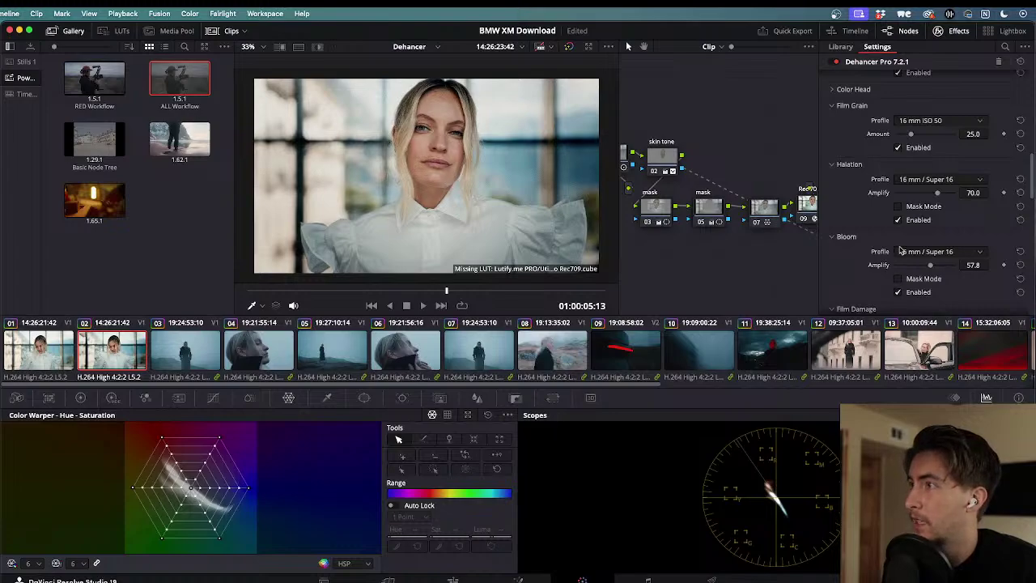
- Toggle the Halation effect off and on to compare the portrait with and without it
click(897, 220)
click(897, 220)
click(898, 220)
click(898, 220)
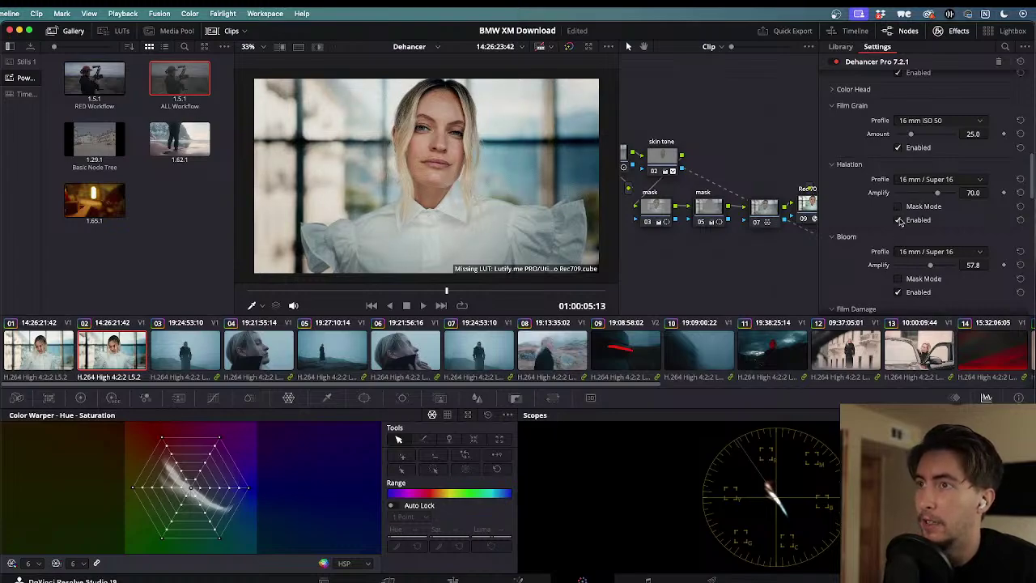
- Compare the portrait with and without Film Grain, and leave Film Grain disabled
click(897, 147)
click(897, 148)
click(897, 148)
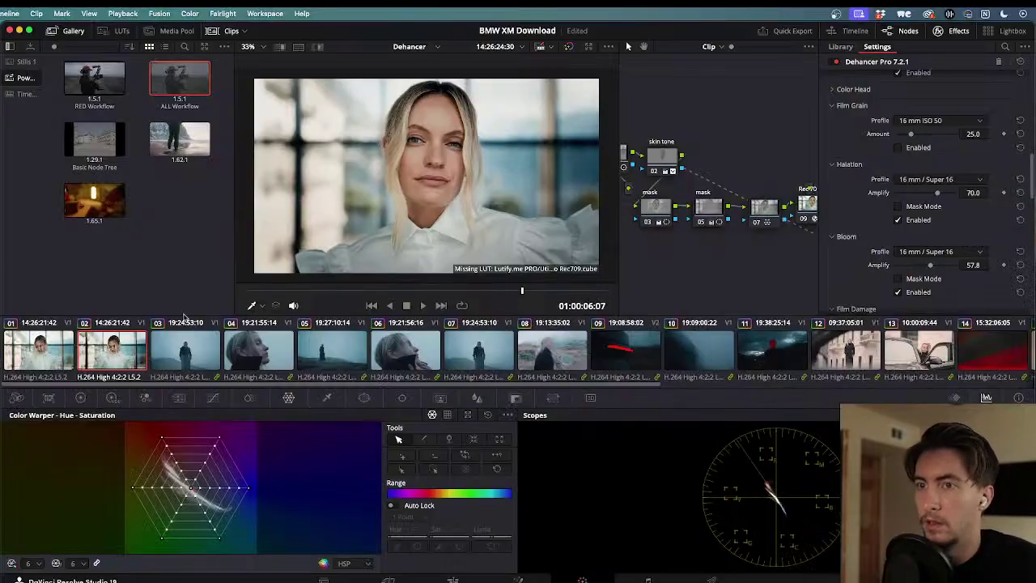
- Play the two portrait clips back and forth in the edit timeline to compare their grades
click(450, 580)
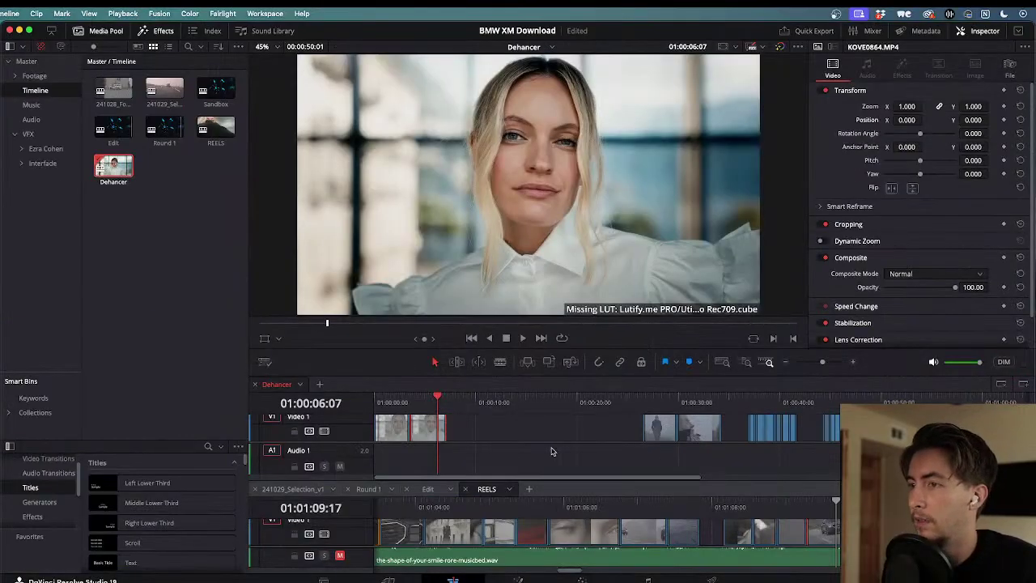
drag(435, 402, 332, 394)
key(space)
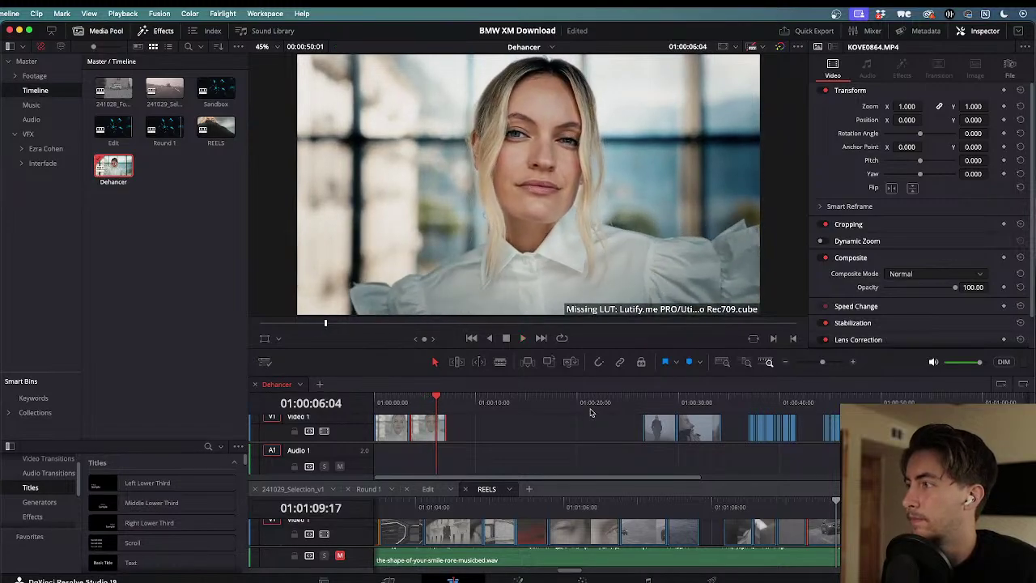
key(j)
key(j)
key(j)
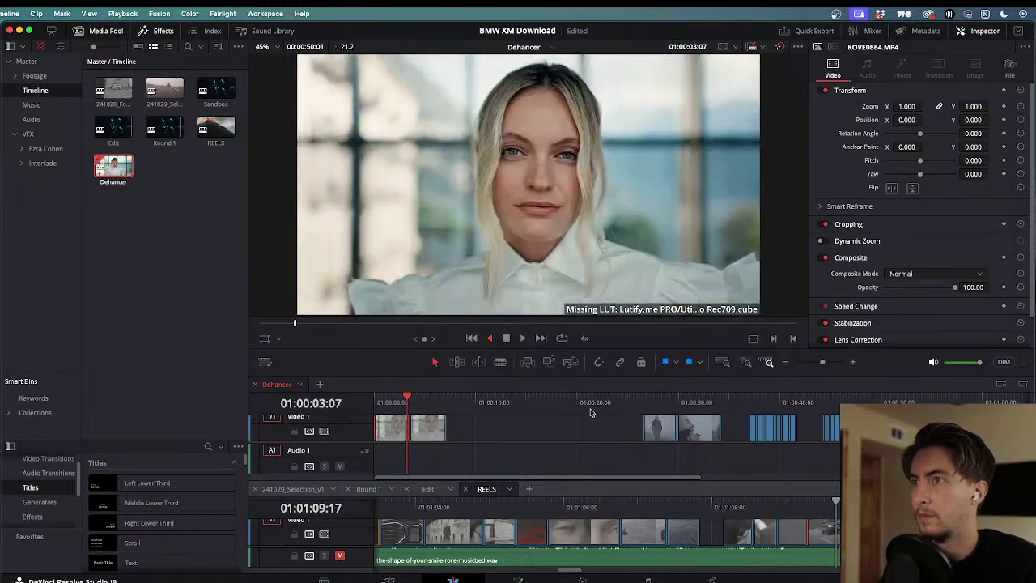
key(l)
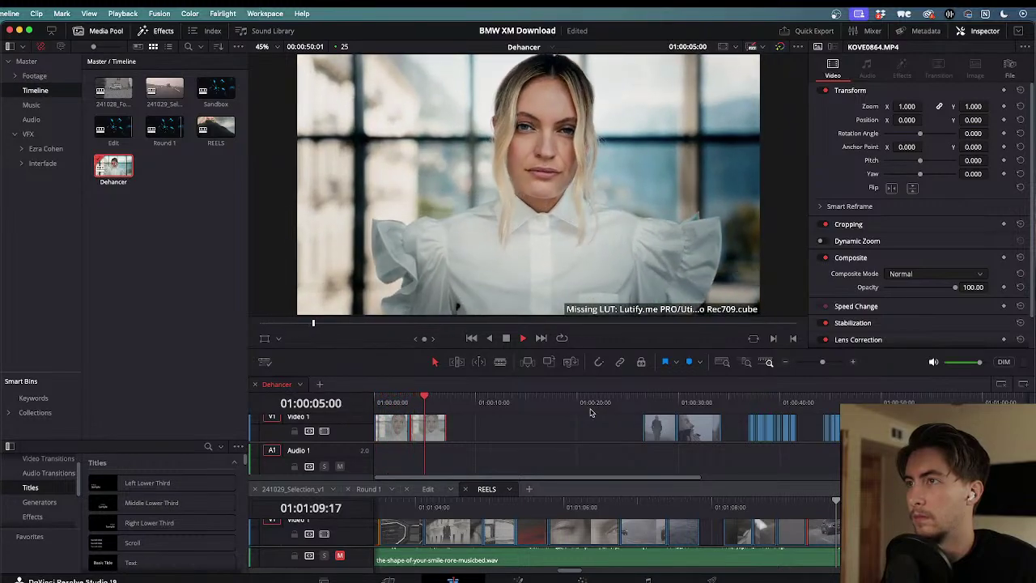
key(k)
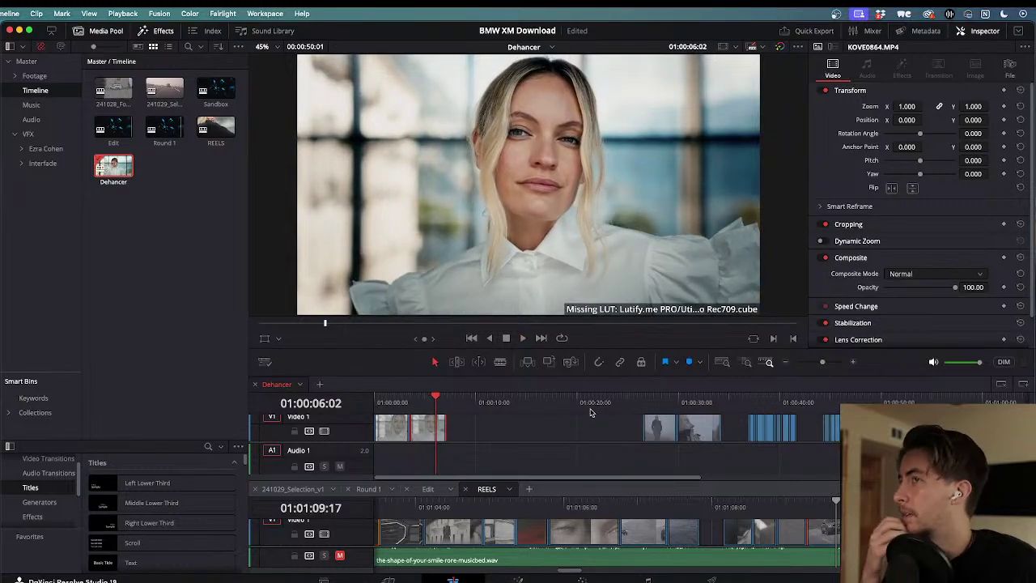
key(j)
key(j)
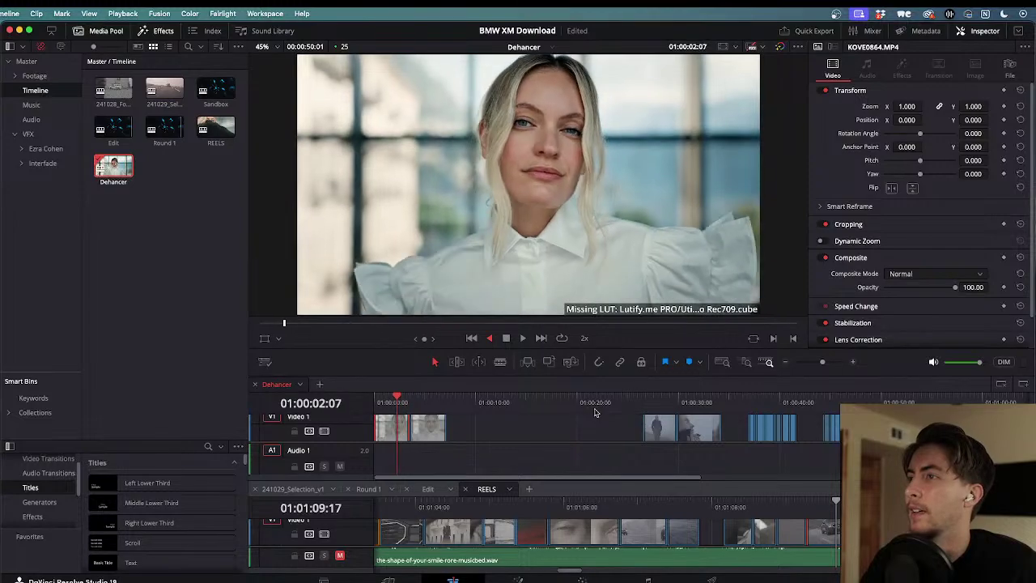
key(l)
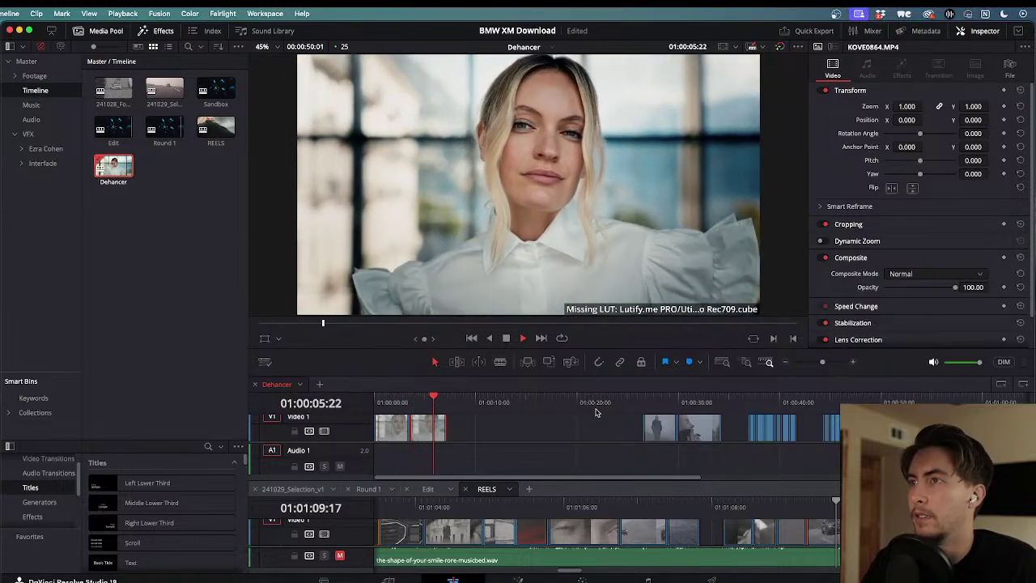
key(k)
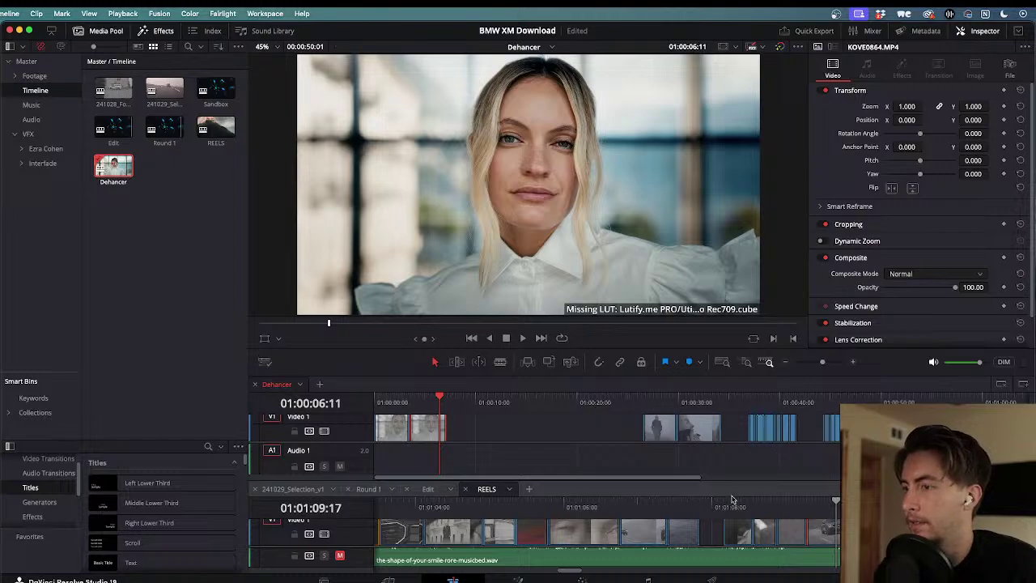
- Enable Film Grain in the second portrait clip's Dehancer effect and review the clip in the edit timeline
click(582, 578)
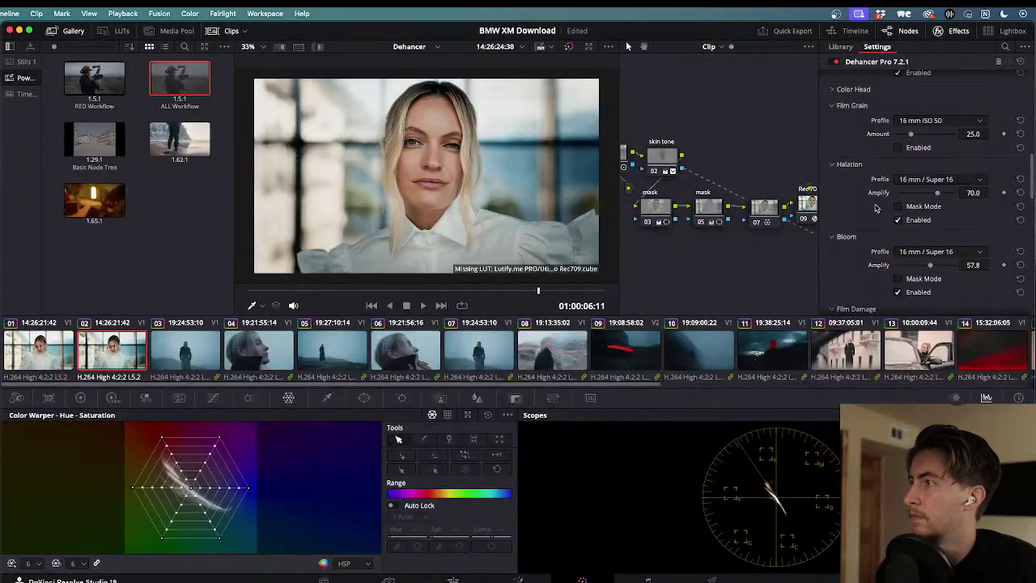
click(897, 147)
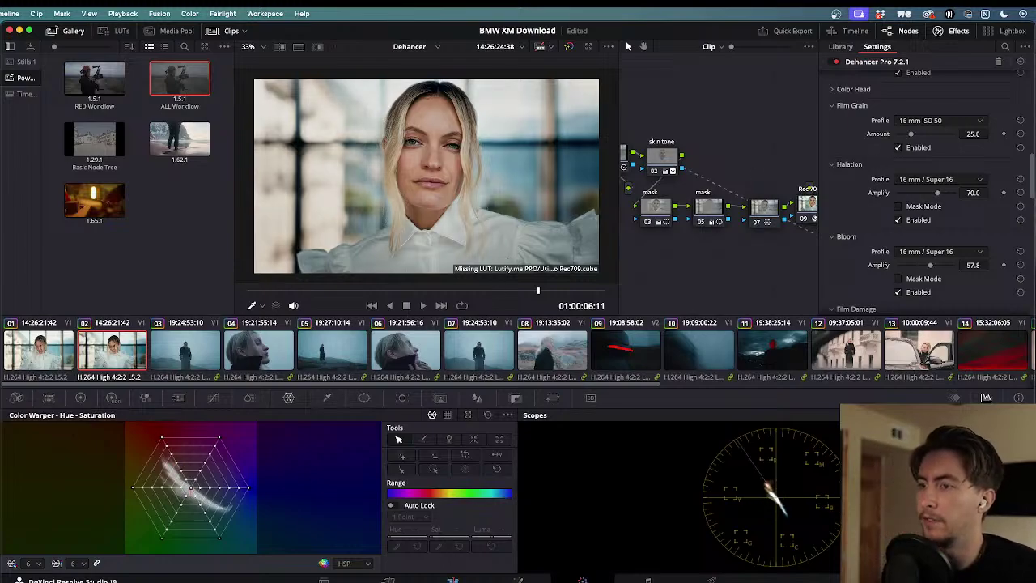
key(shift+4)
key(Home)
key(space)
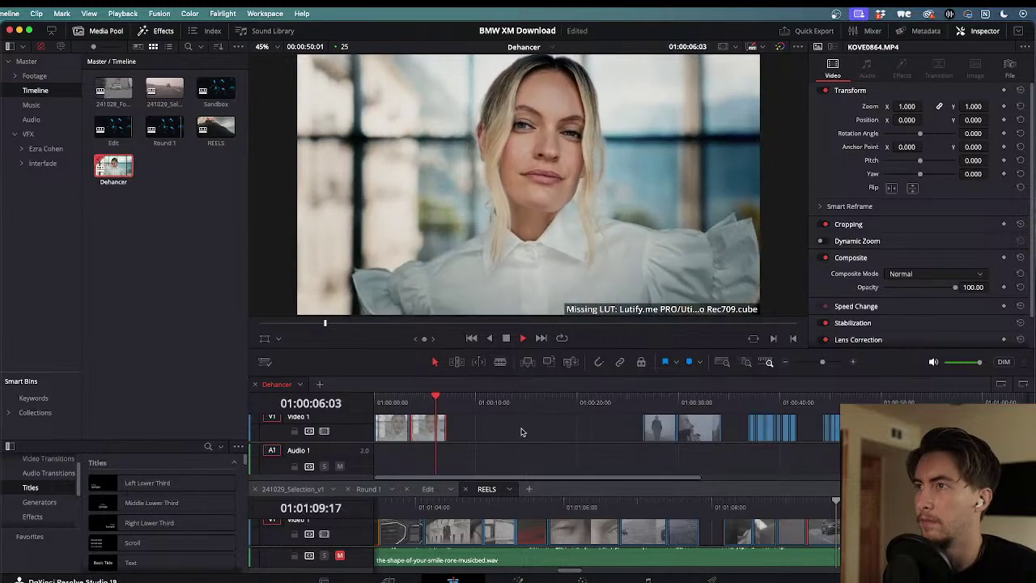
key(space)
drag(441, 397, 413, 395)
key(space)
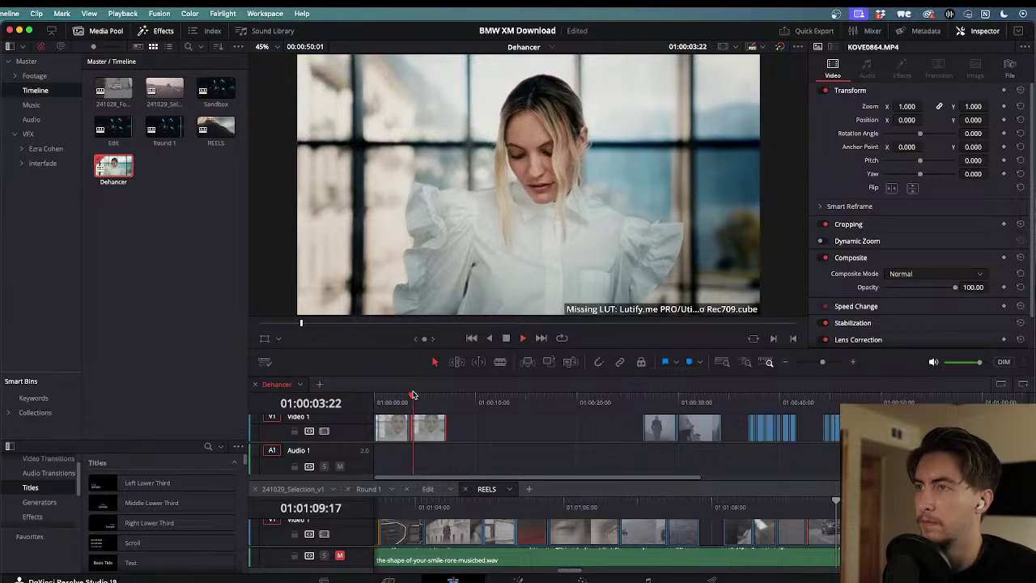
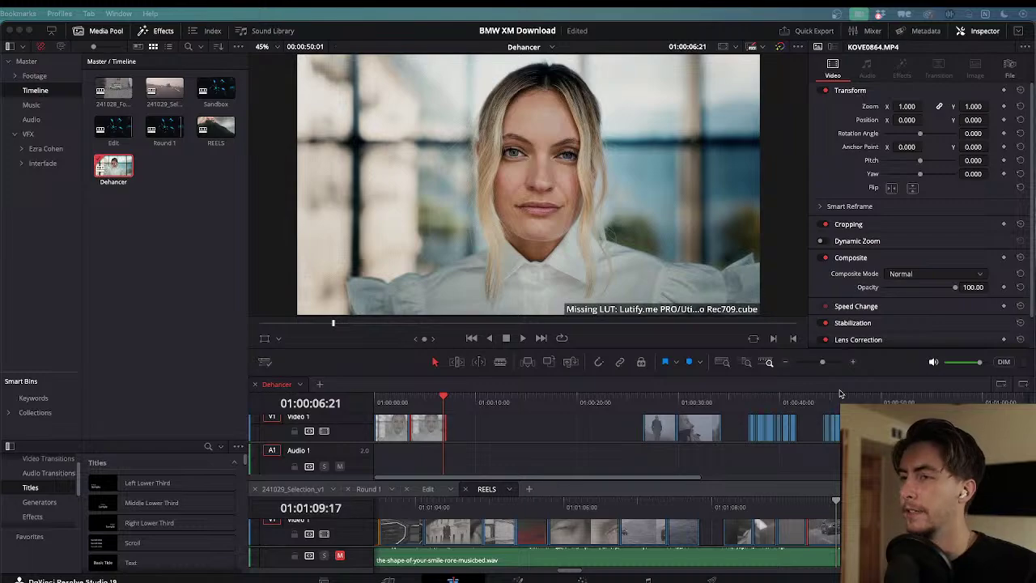
- Replay both portrait clips in the edit timeline, examining the grain, halation and bloom on the second against the first
drag(435, 400, 377, 399)
key(space)
scroll(432, 416, up, 3)
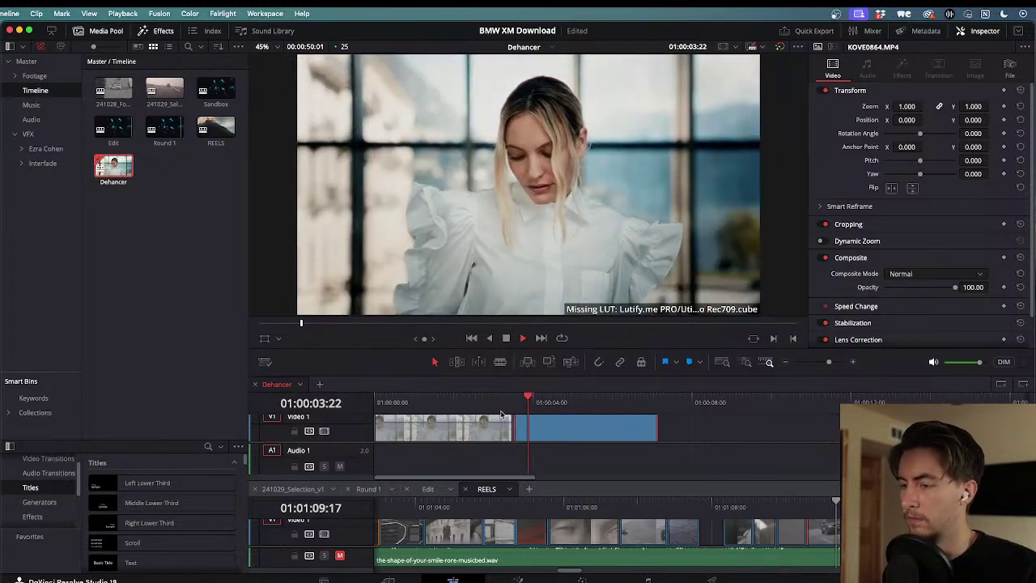
key(space)
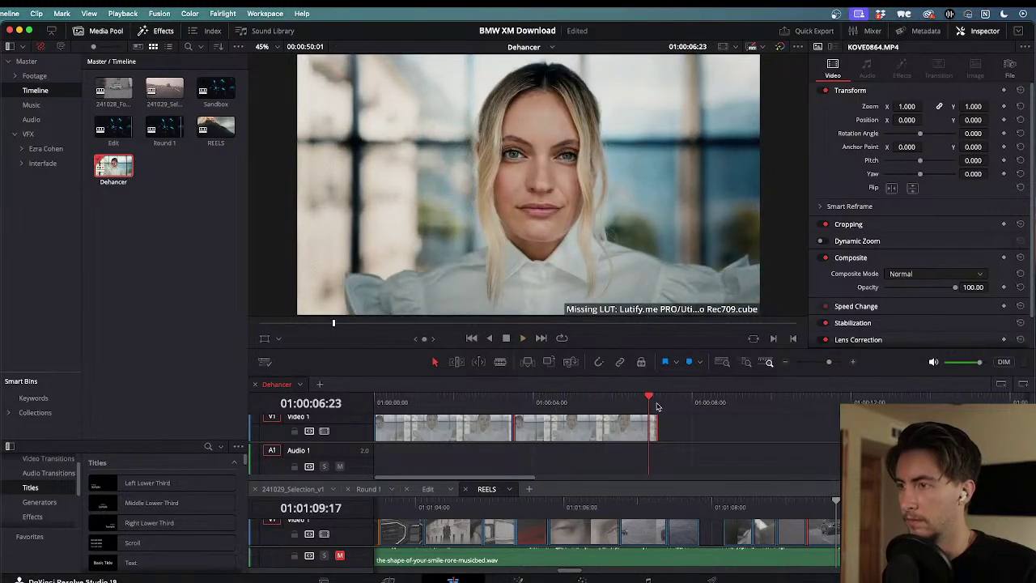
click(399, 397)
key(space)
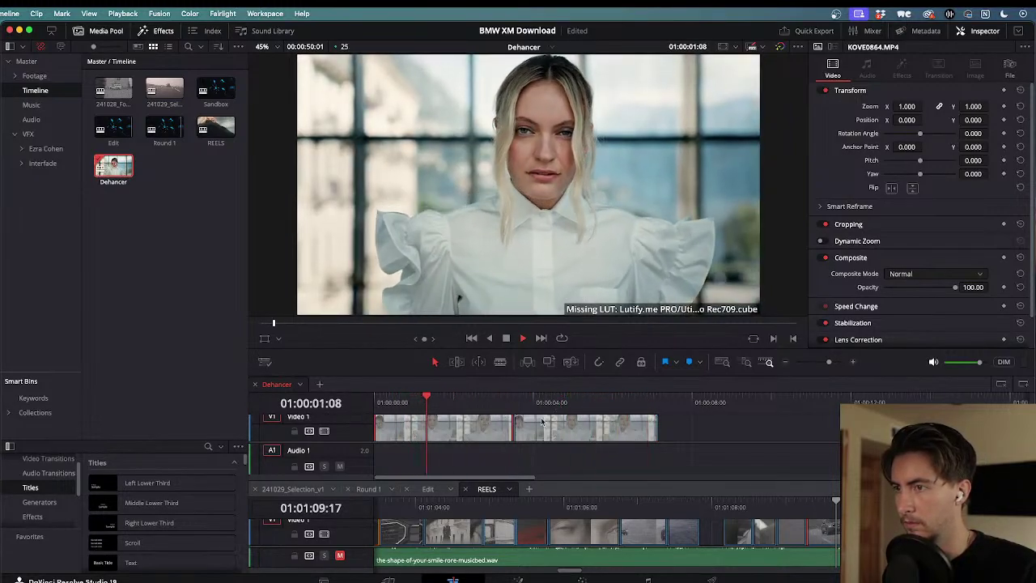
scroll(542, 421, down, 1)
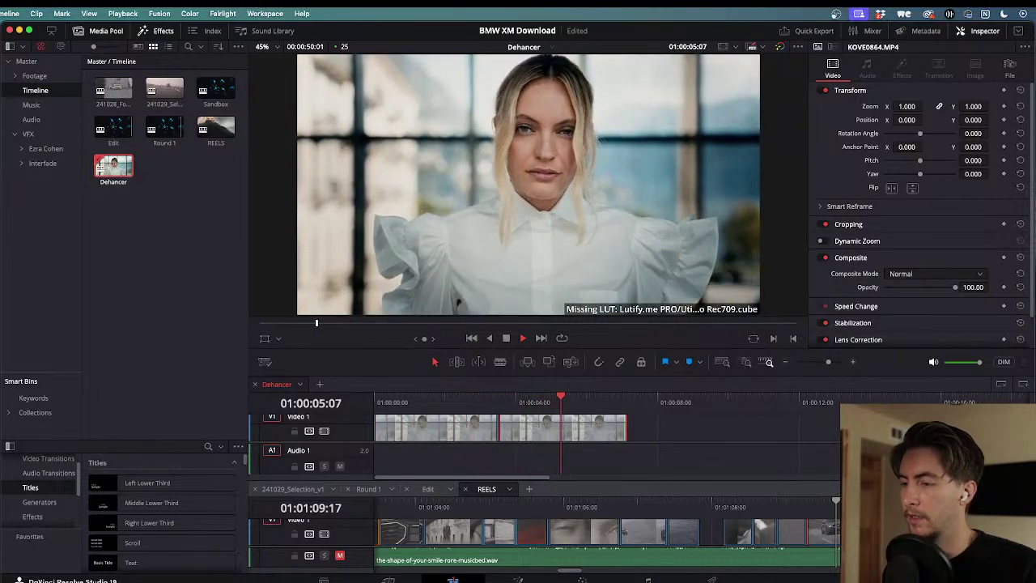
key(j)
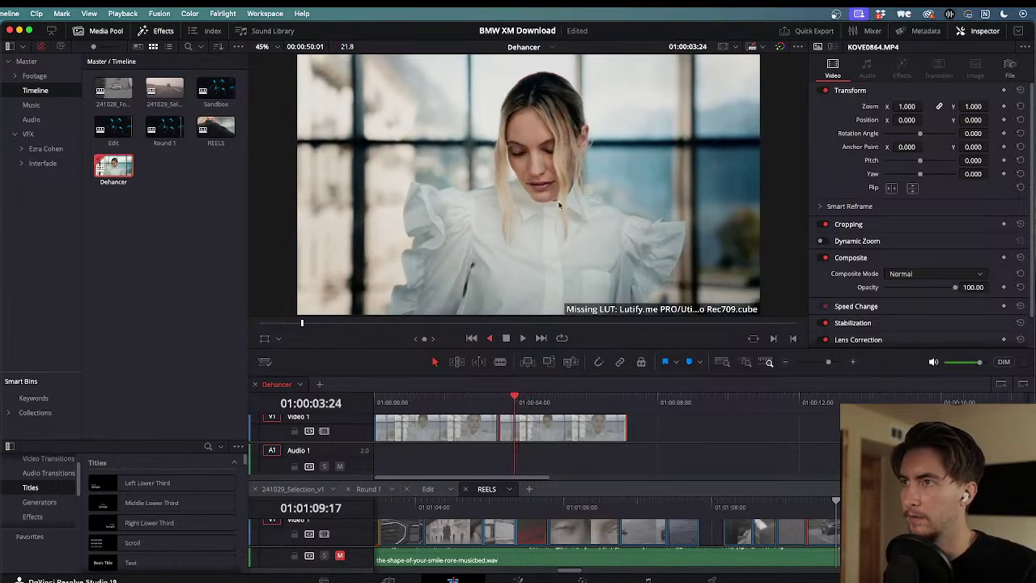
key(k)
key(l)
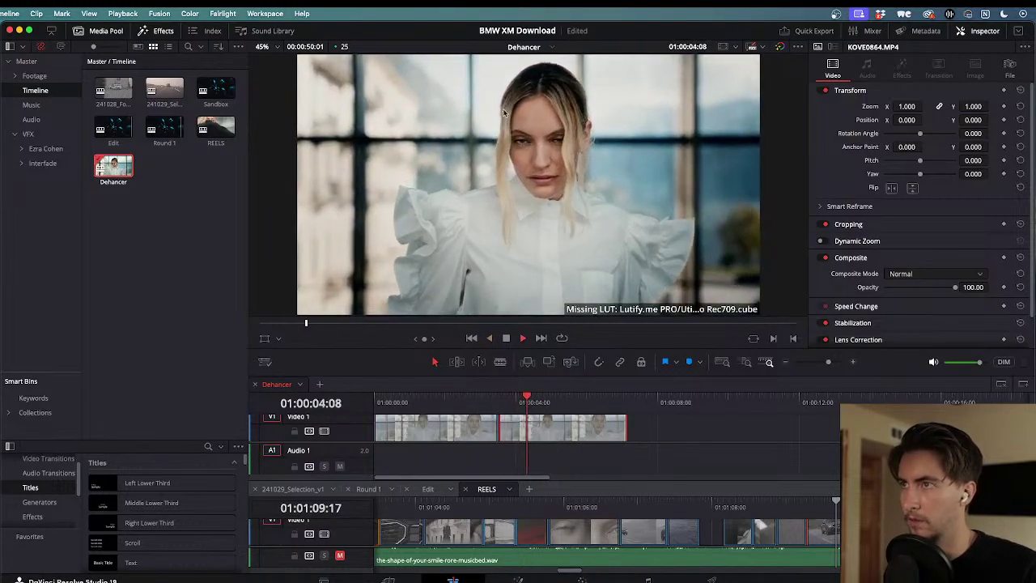
key(j)
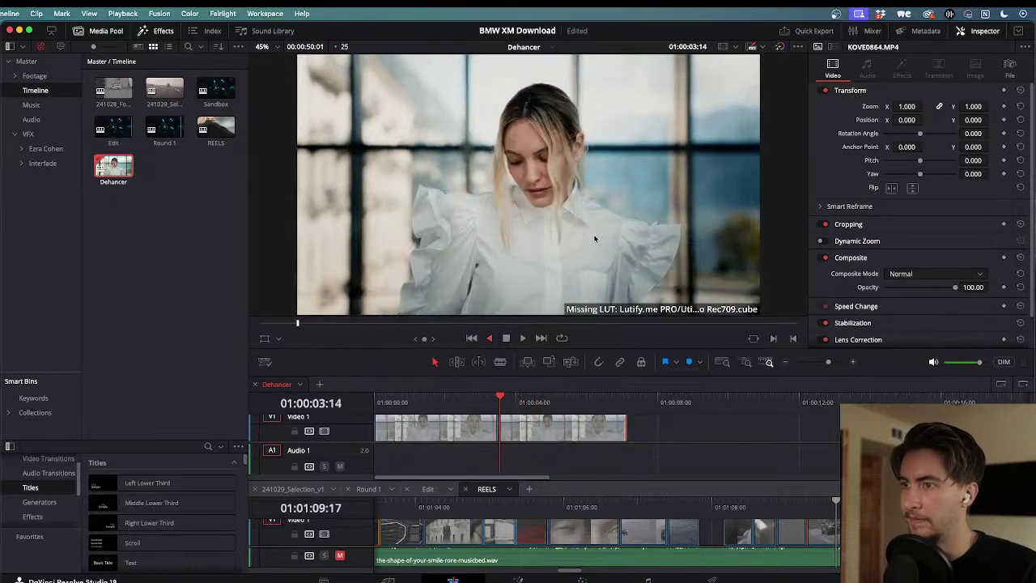
key(l)
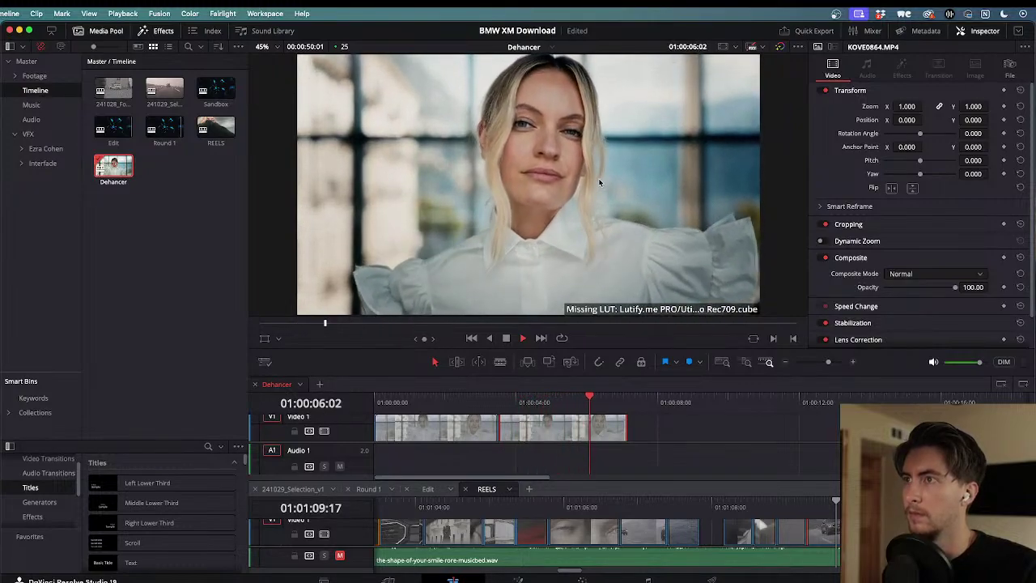
key(j)
key(k)
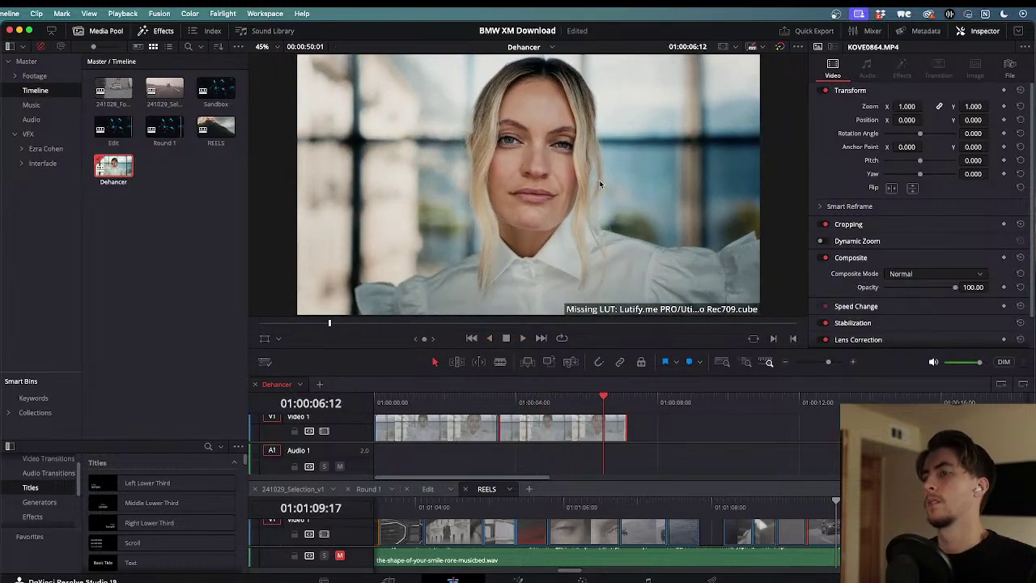
- Paste a copy of the graded portrait clip after the second clip on Video 1 and move it up against that clip's end
click(637, 403)
key(ctrl+v)
click(675, 402)
click(653, 403)
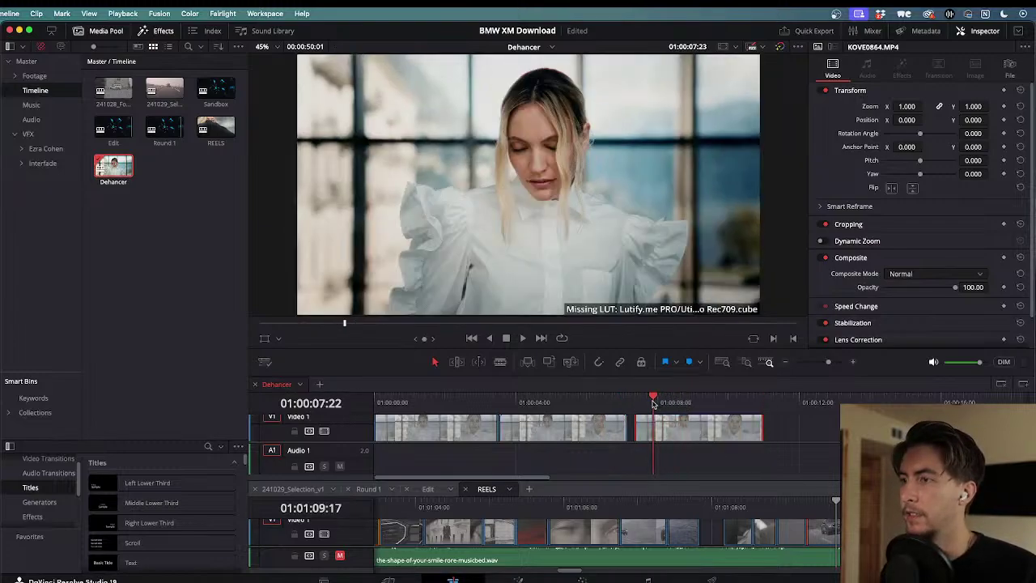
drag(675, 431, 668, 431)
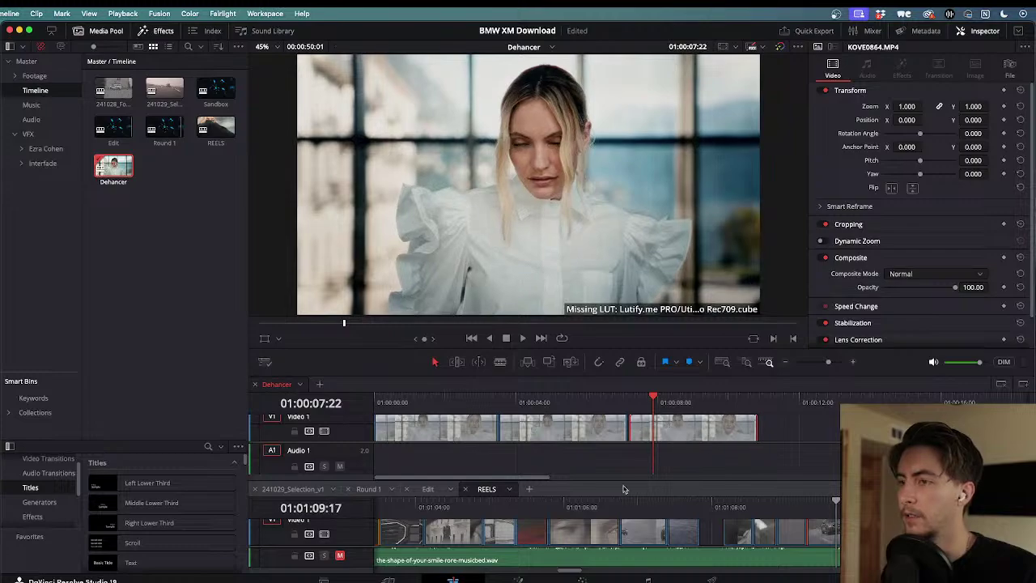
- On the color page, change the Dehancer film profile on the third portrait clip's Look node to Kodak Portra 160VC
key(shift+6)
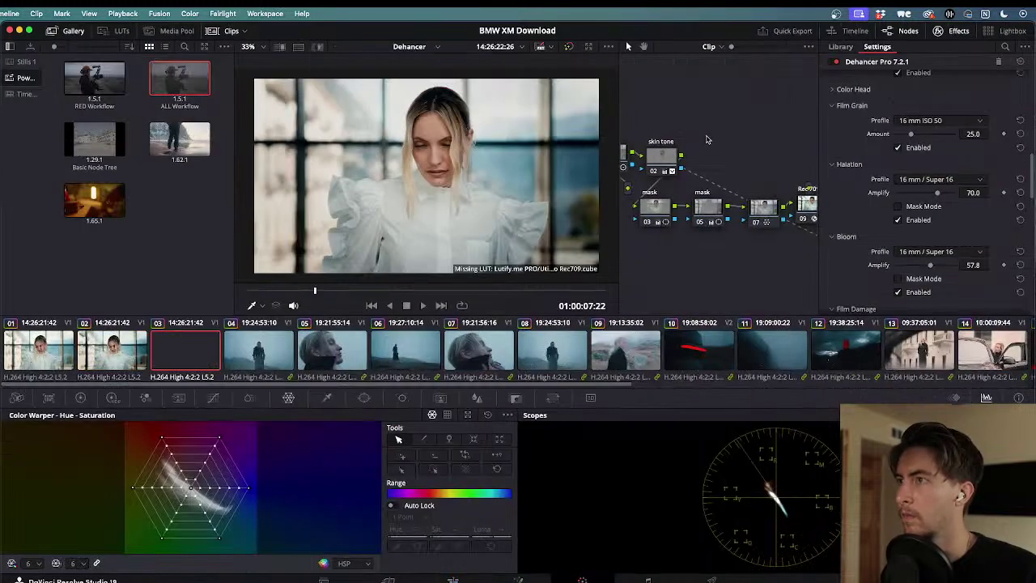
scroll(706, 139, right, 5)
scroll(706, 140, right, 2)
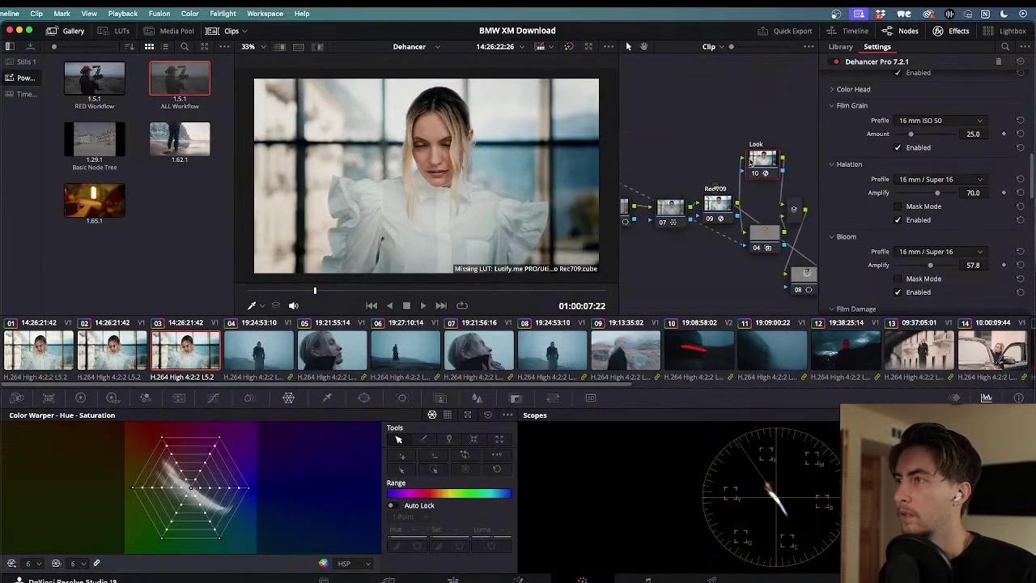
scroll(1005, 131, up, 5)
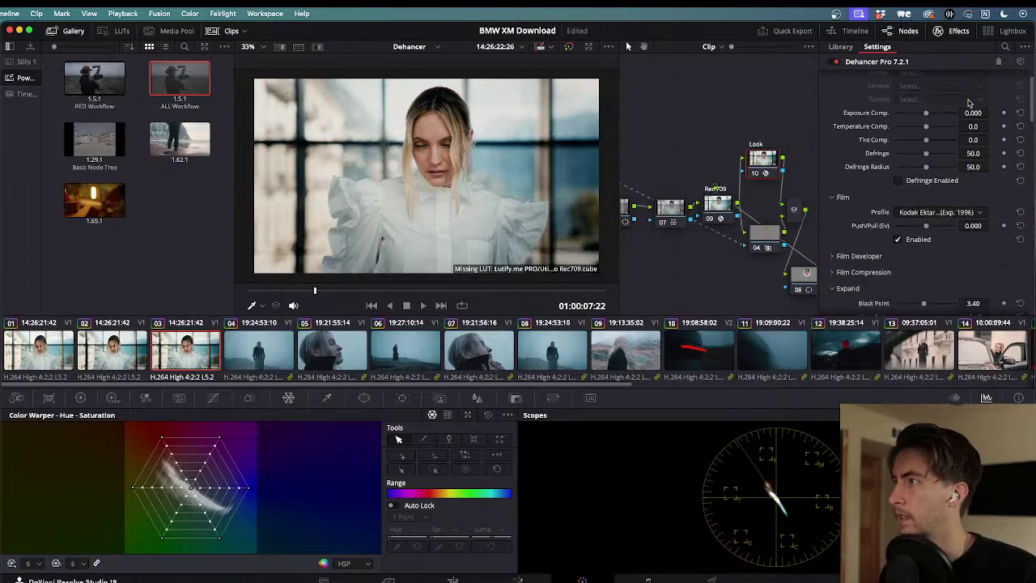
scroll(942, 166, up, 5)
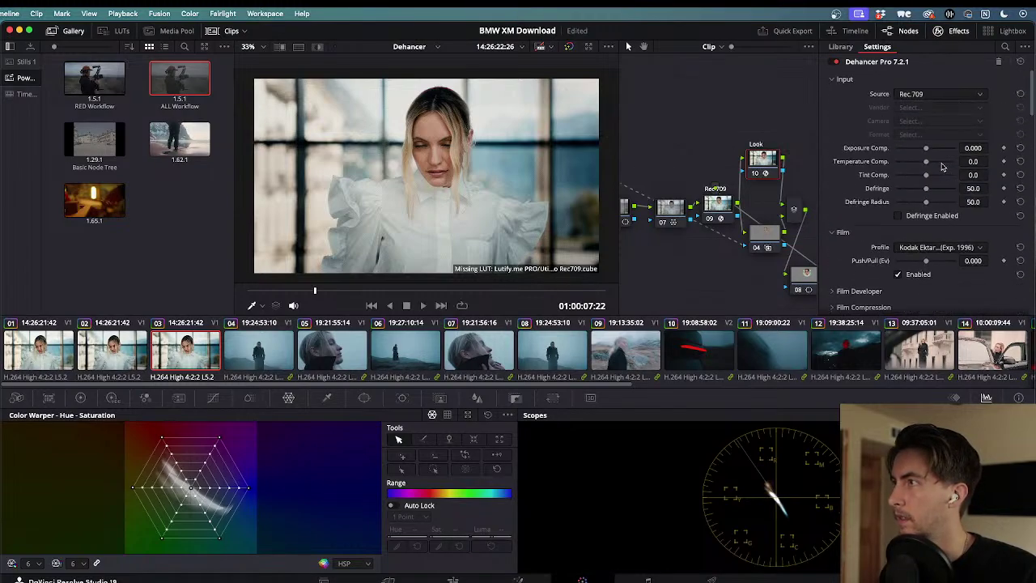
scroll(863, 246, down, 2)
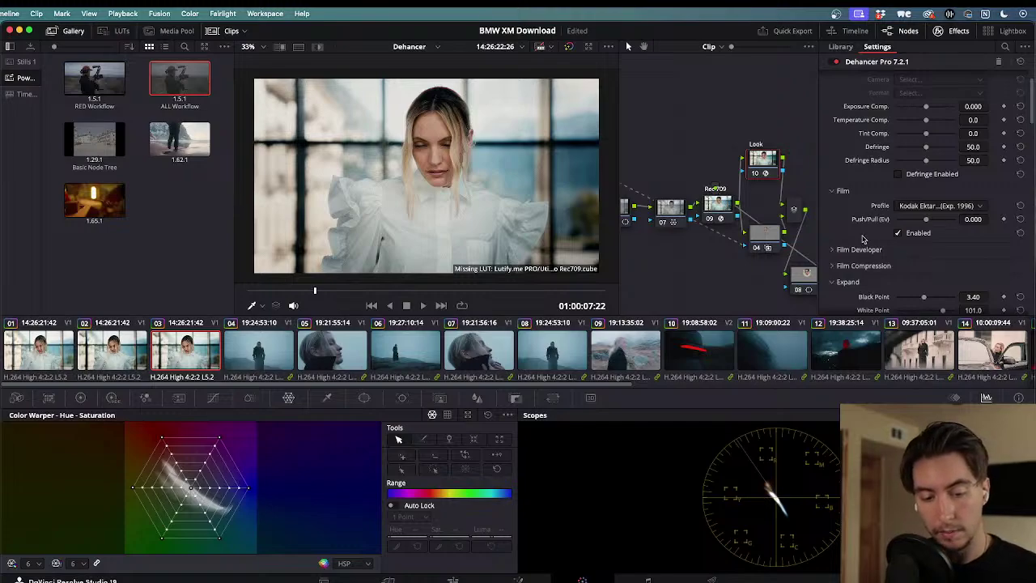
click(938, 205)
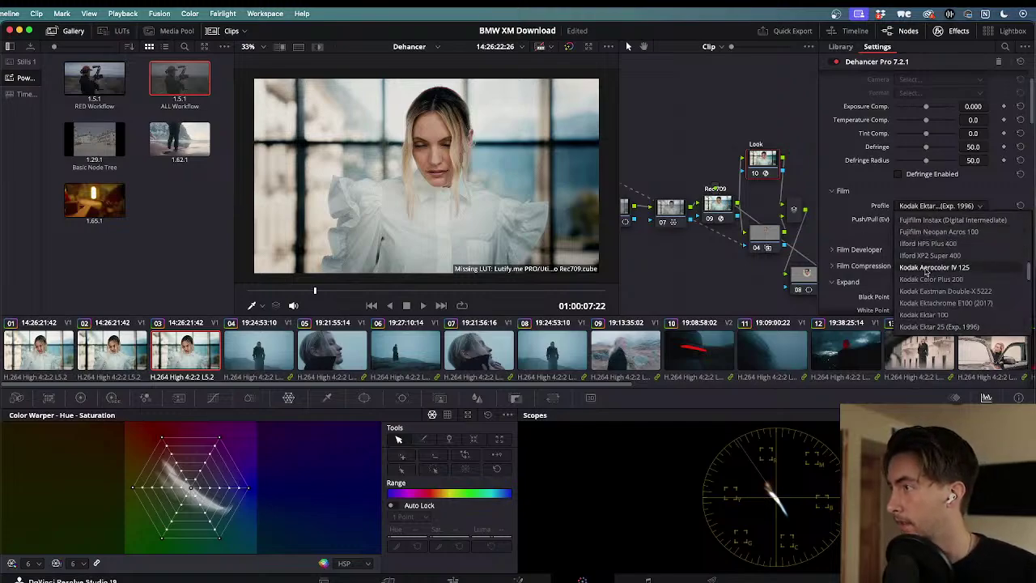
scroll(922, 287, down, 3)
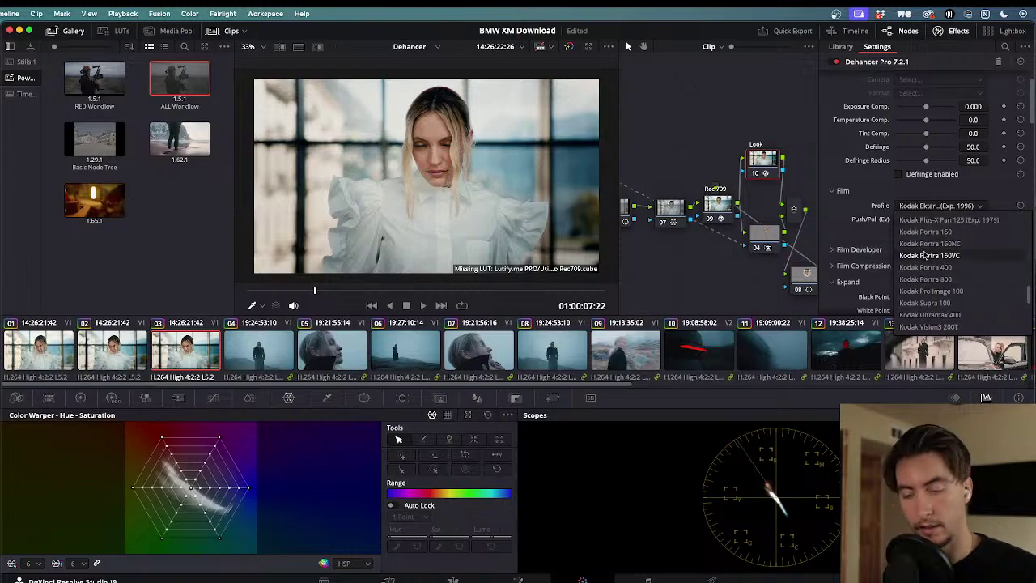
click(925, 256)
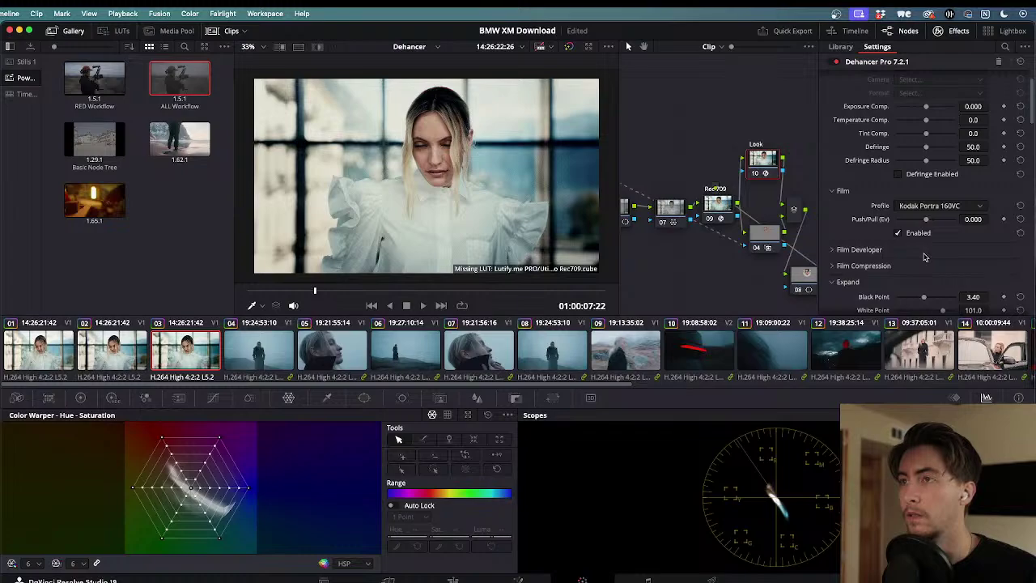
- Raise the film Push/Pull to about 0.862 Ev and play the third portrait clip to review the look
drag(926, 221, 939, 221)
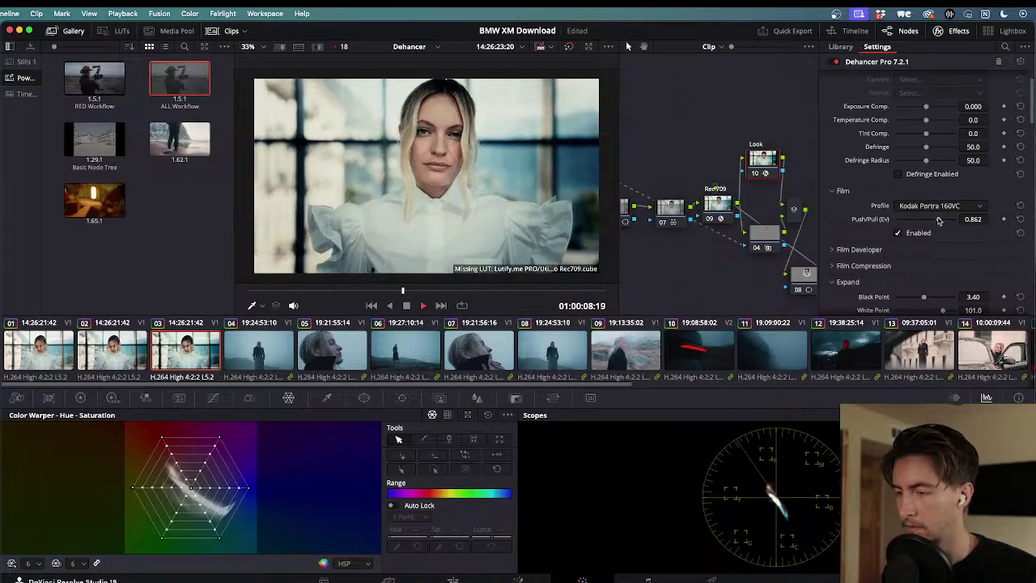
key(j)
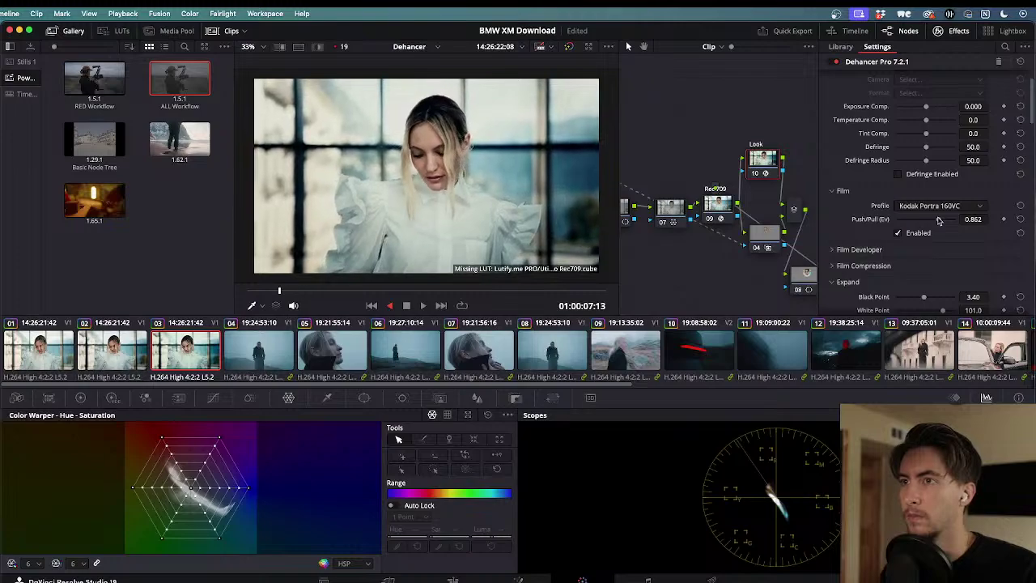
key(l)
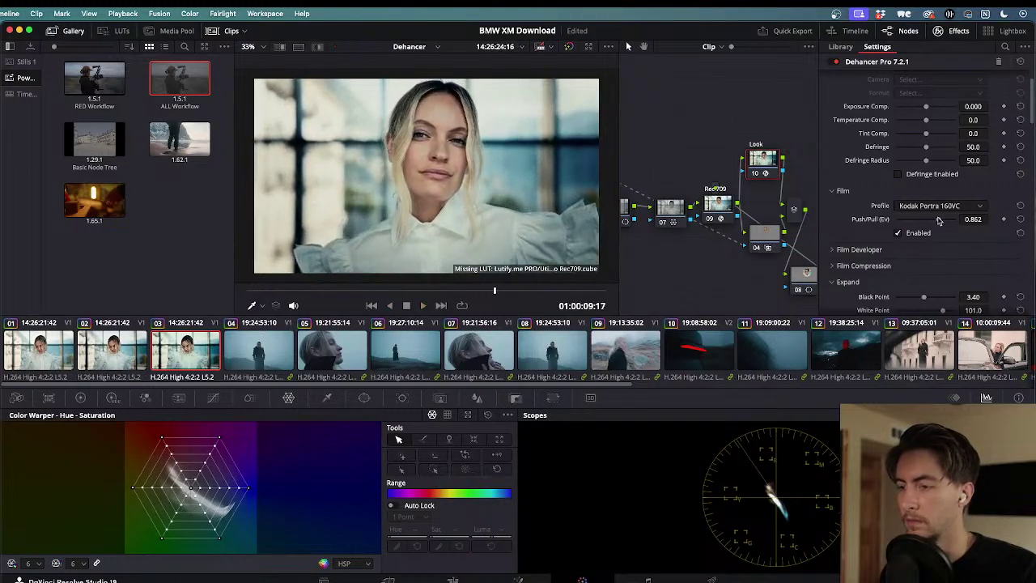
- Run the third portrait clip backwards, then scrub over it in the edit timeline to review its look
key(j)
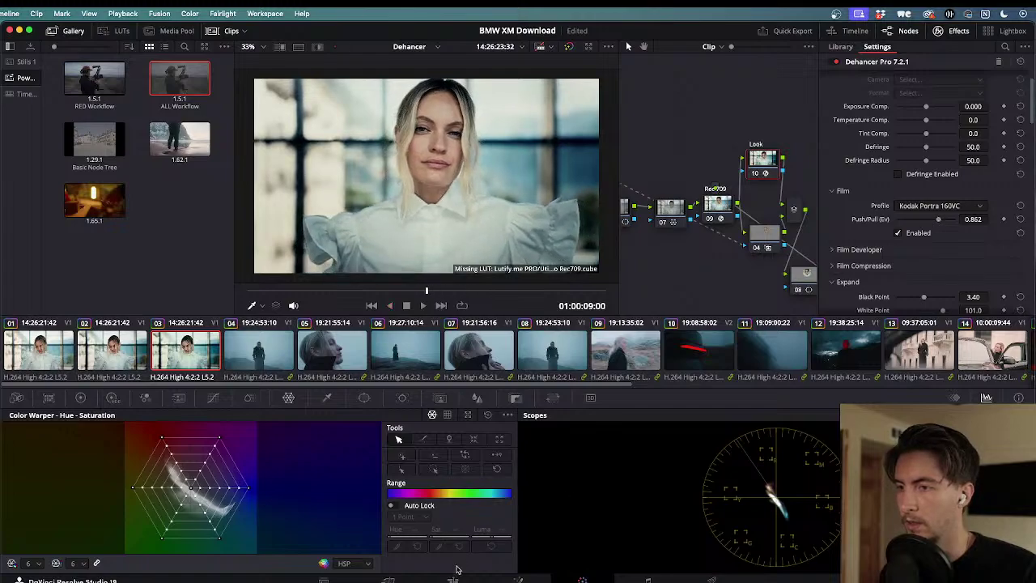
click(453, 579)
drag(692, 397, 663, 409)
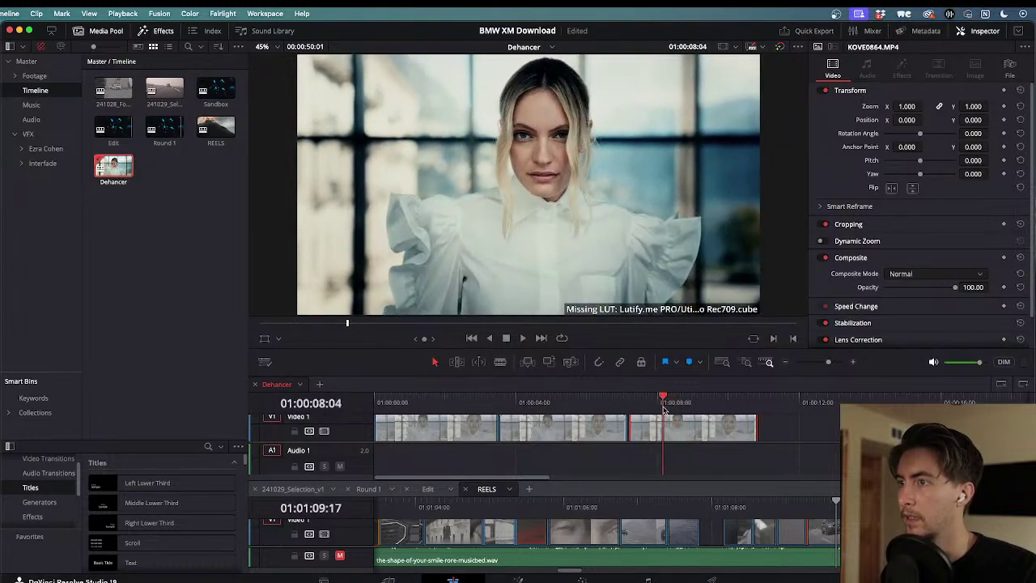
- On the color page, set the primaries Tint to 0 on node 01 of the third portrait clip
click(584, 580)
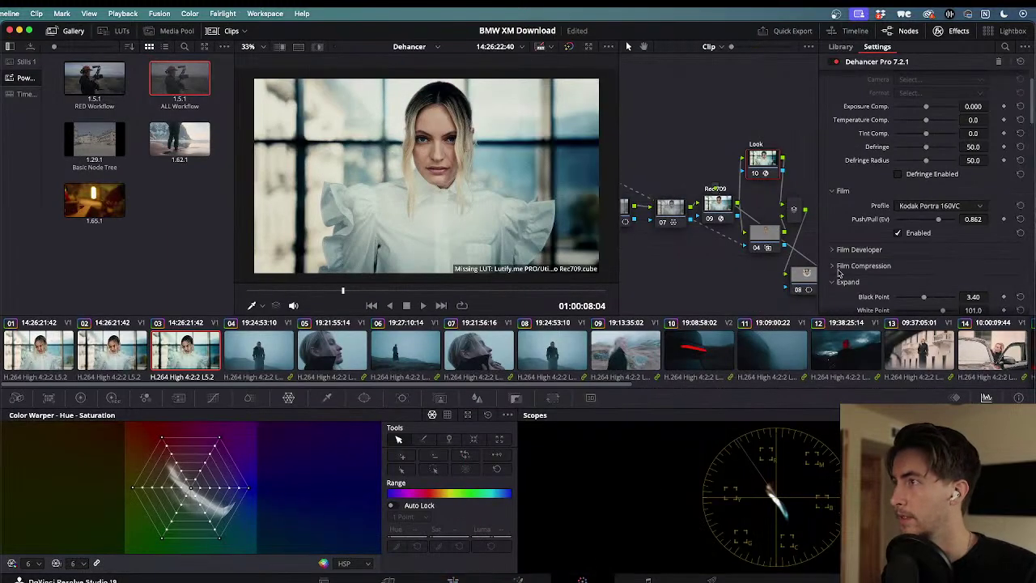
scroll(705, 219, left, 4)
scroll(699, 214, left, 2)
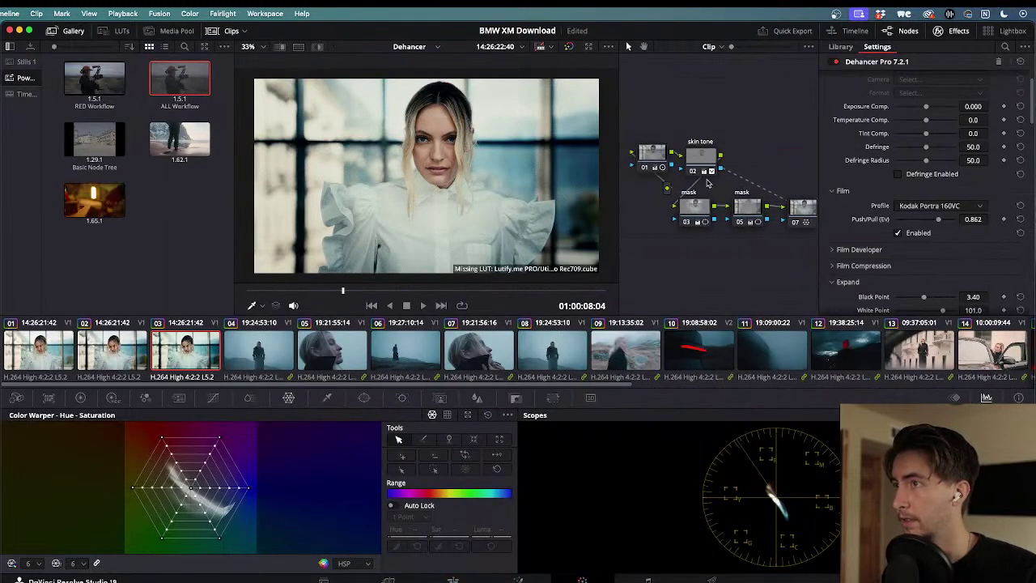
click(703, 162)
click(655, 155)
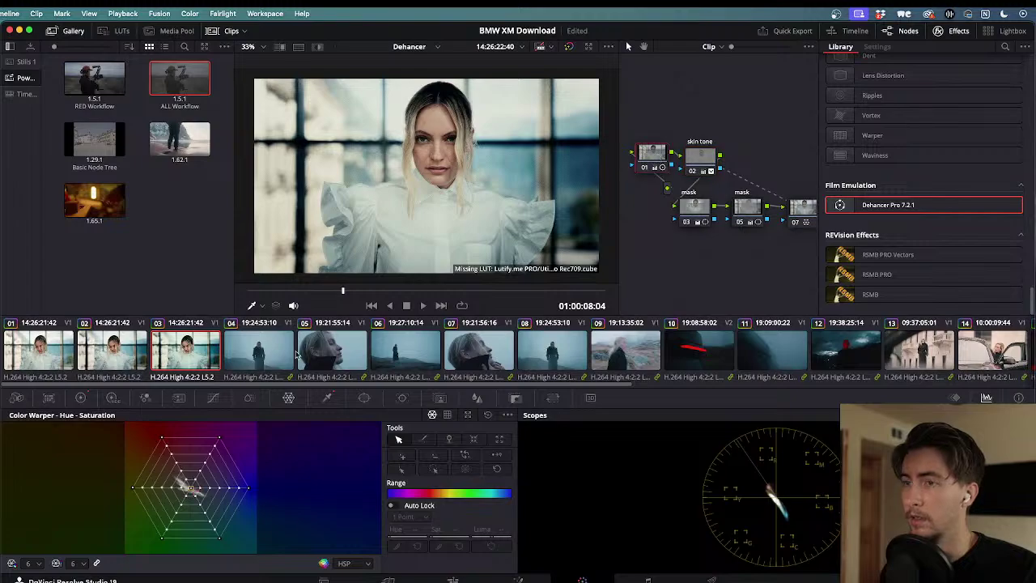
click(81, 399)
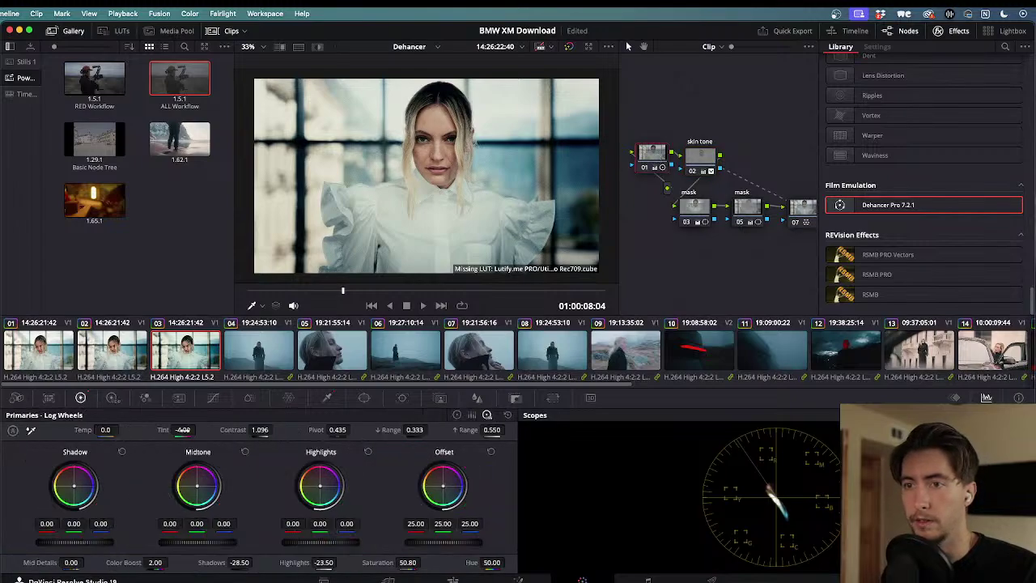
double_click(183, 429)
text(0)
key(Return)
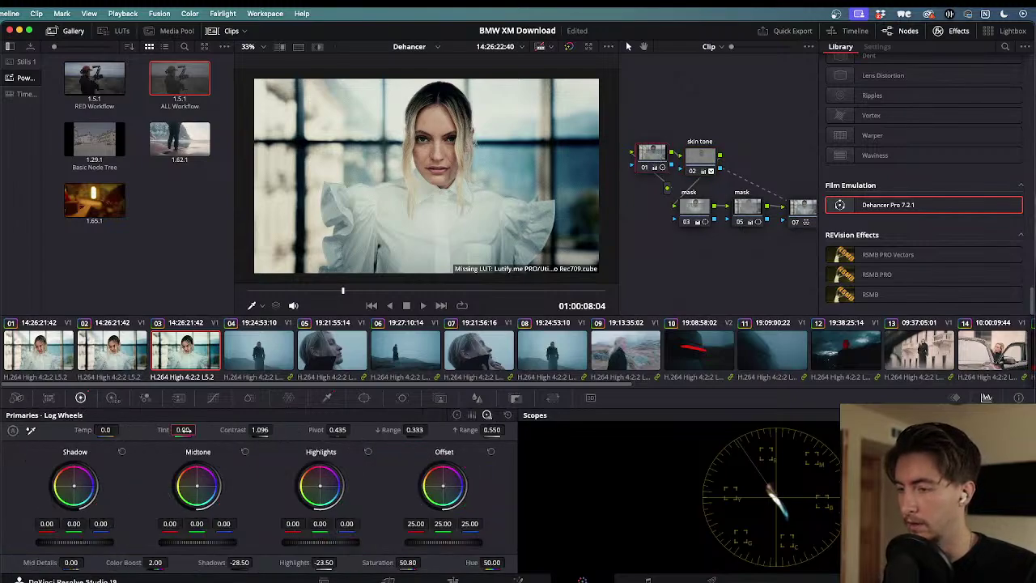
- Play across the second and third portrait clips in the edit timeline to review the neutral tint
click(453, 580)
drag(668, 415, 553, 394)
key(space)
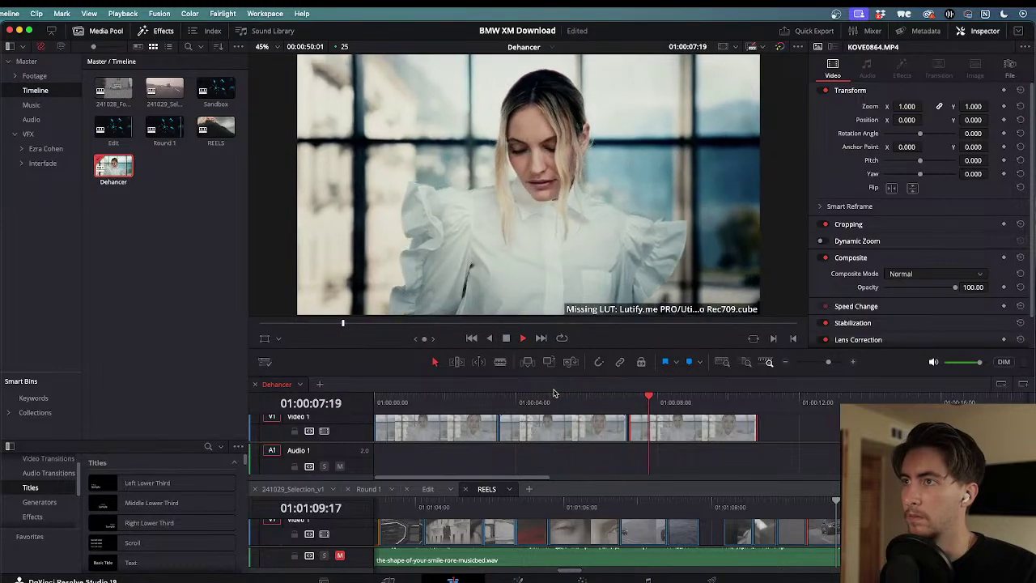
key(space)
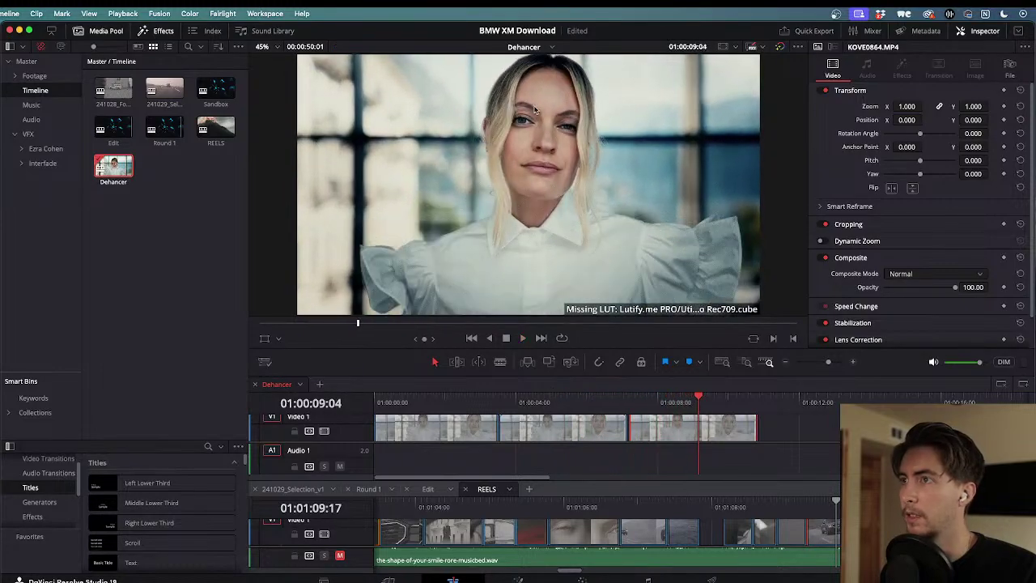
- Close the small gap before the third portrait clip on Video 1 and play from the second clip to compare both
key(j)
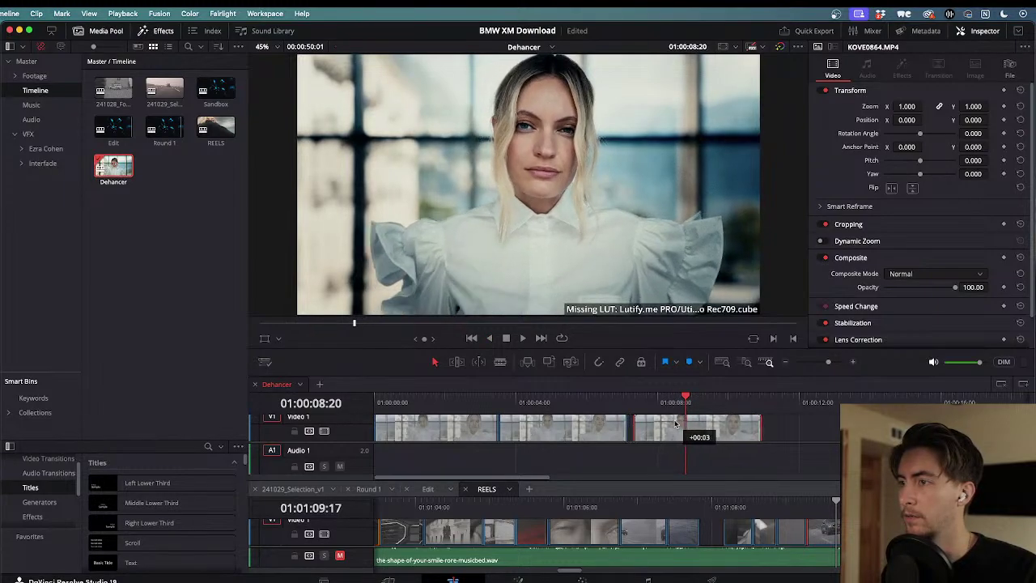
drag(662, 403, 567, 403)
key(space)
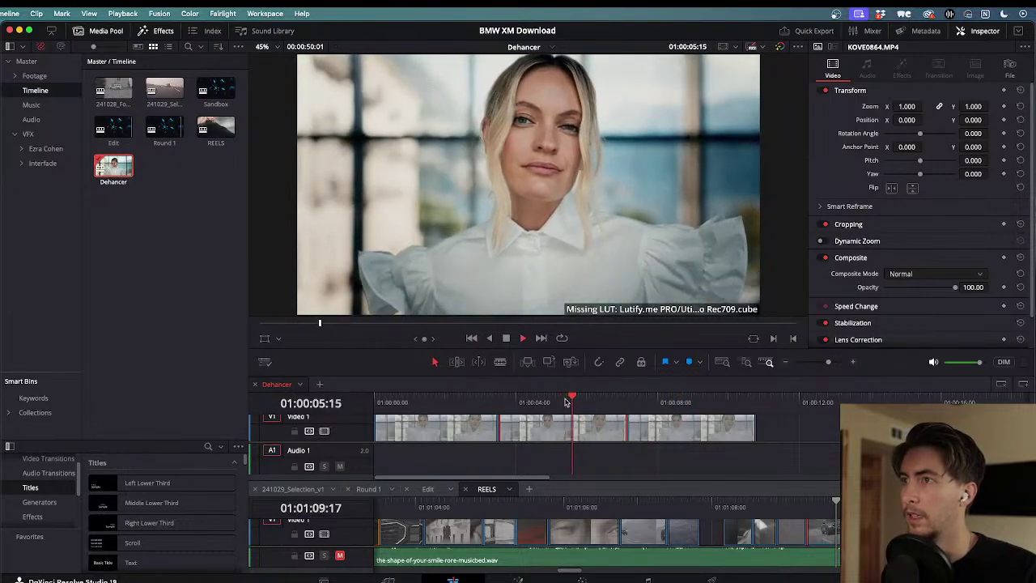
key(space)
- On the third portrait clip's skin tone node, set Saturation to 60.10 and Color Boost to 4.00, switching the node off and on to judge its effect
click(582, 580)
click(702, 152)
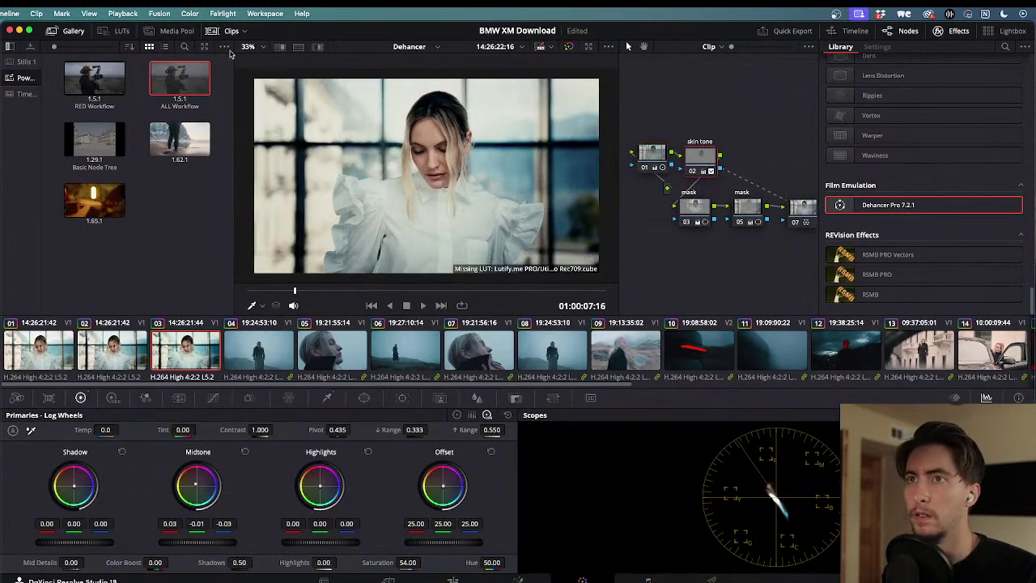
click(318, 47)
click(318, 46)
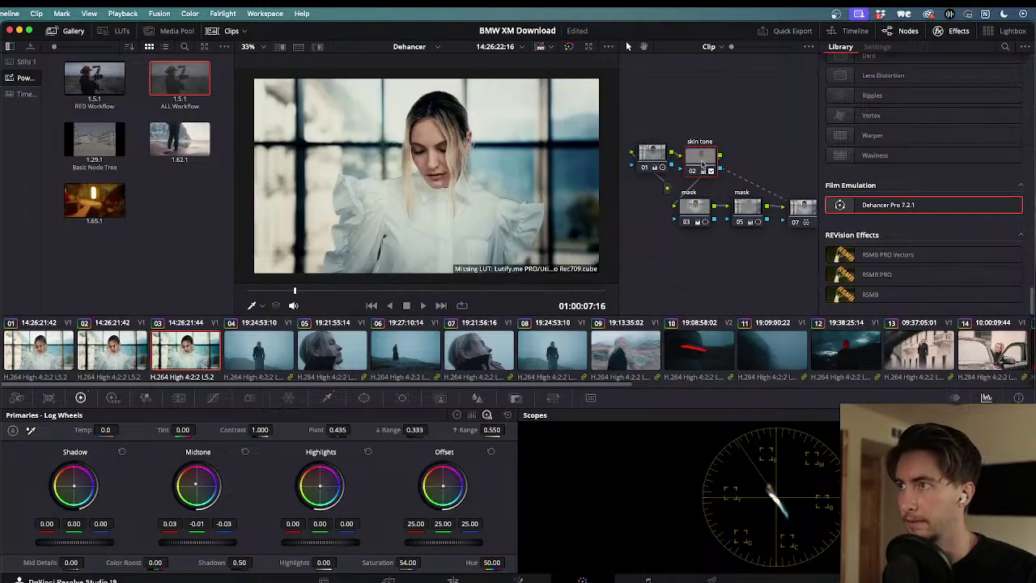
key(super+d)
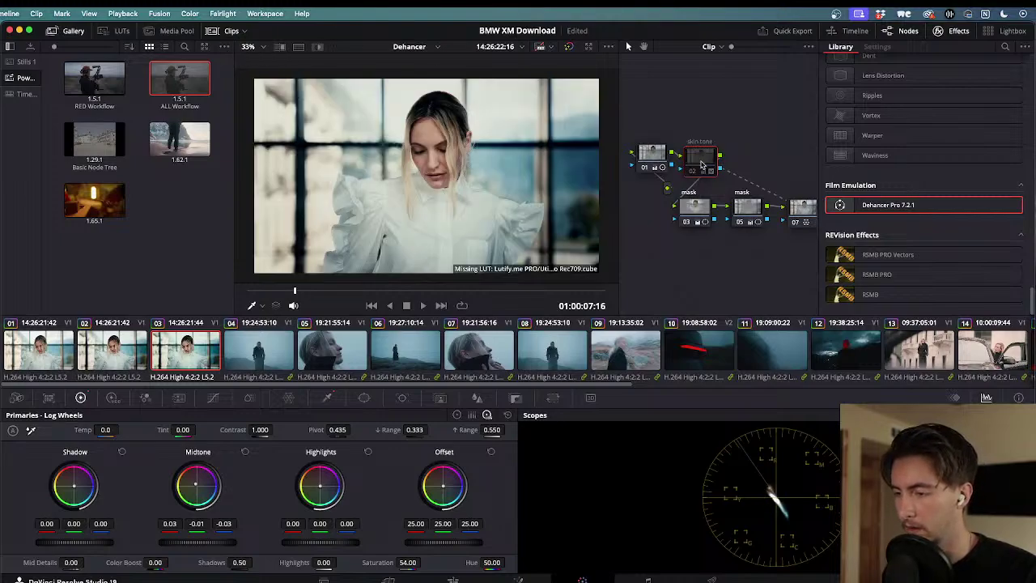
key(super+d)
key(super+d)
key(super+d)
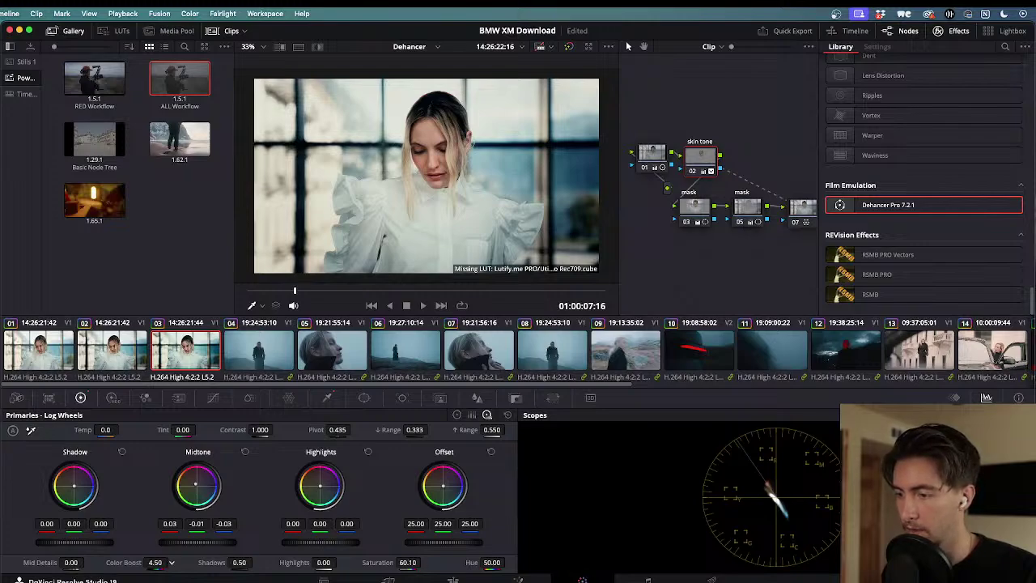
key(space)
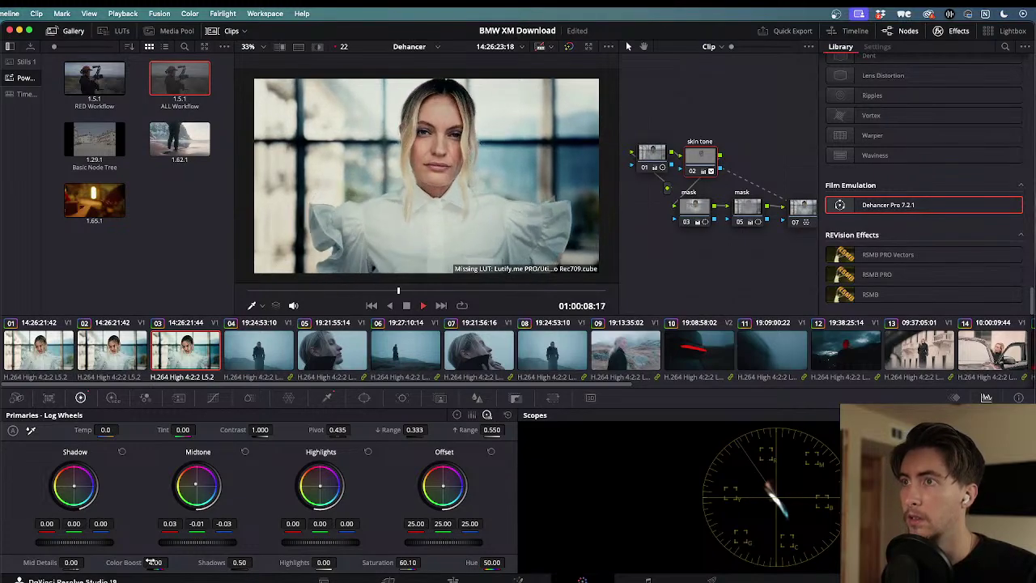
key(space)
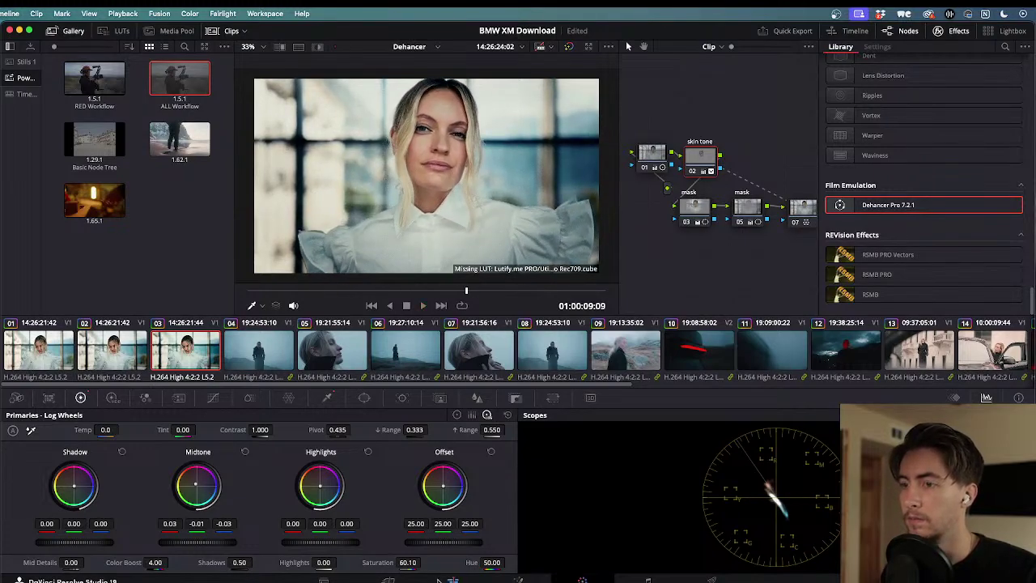
- Play and scrub between the second and third portrait clips in the edit timeline, comparing skin tones and color
click(453, 580)
drag(705, 401, 524, 401)
key(space)
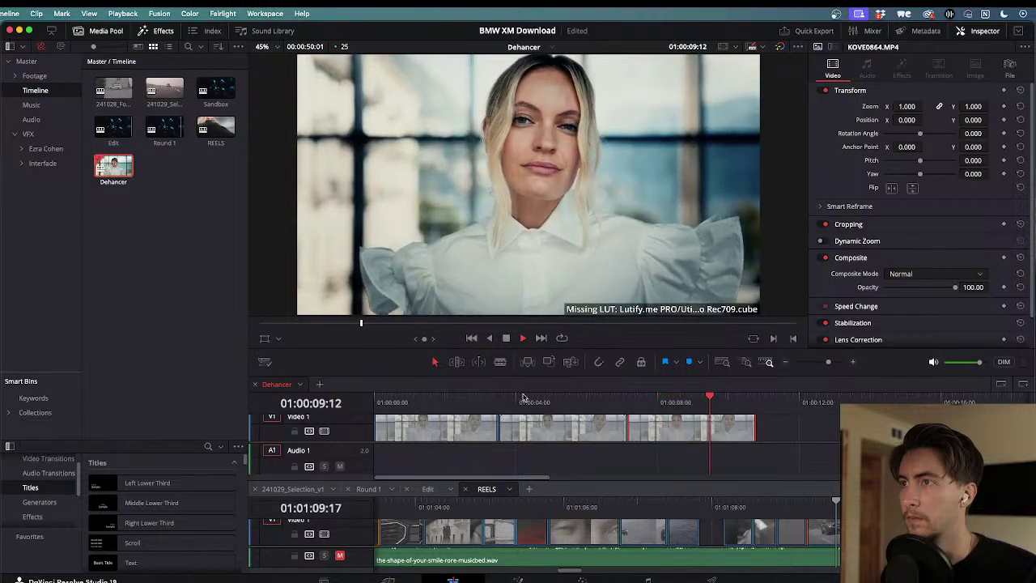
key(j)
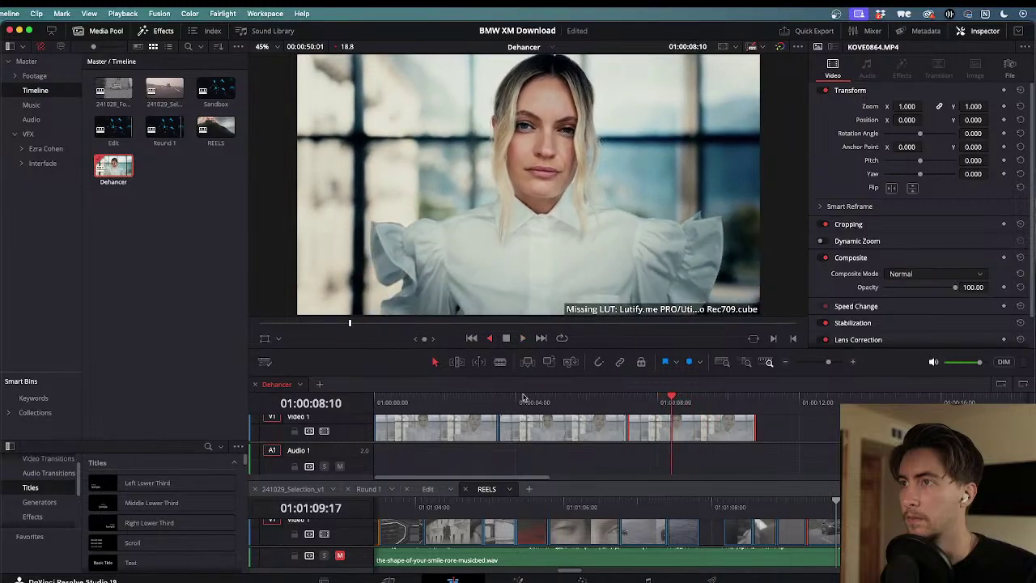
key(k)
drag(623, 409, 583, 409)
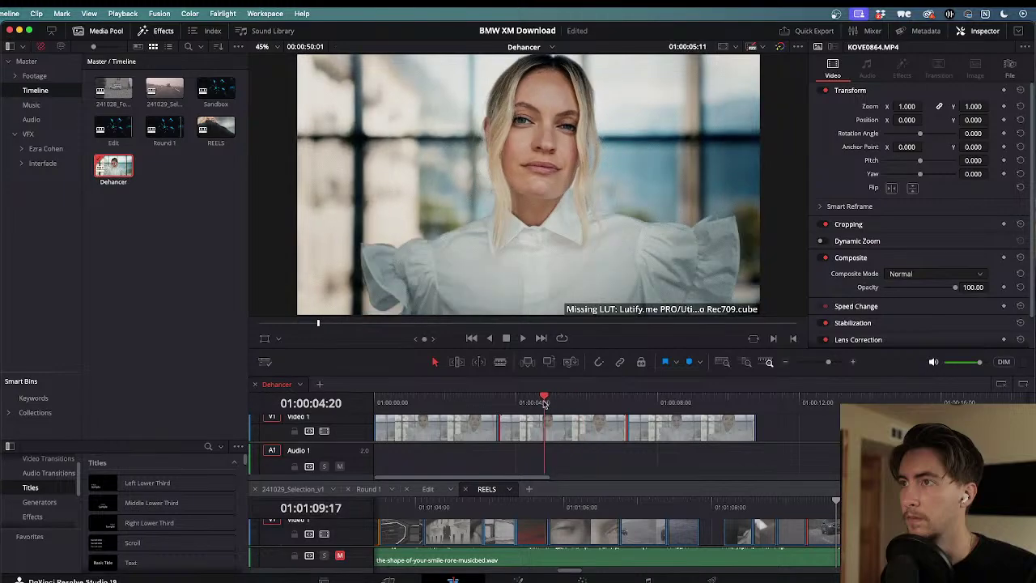
drag(515, 401, 680, 408)
drag(617, 402, 678, 414)
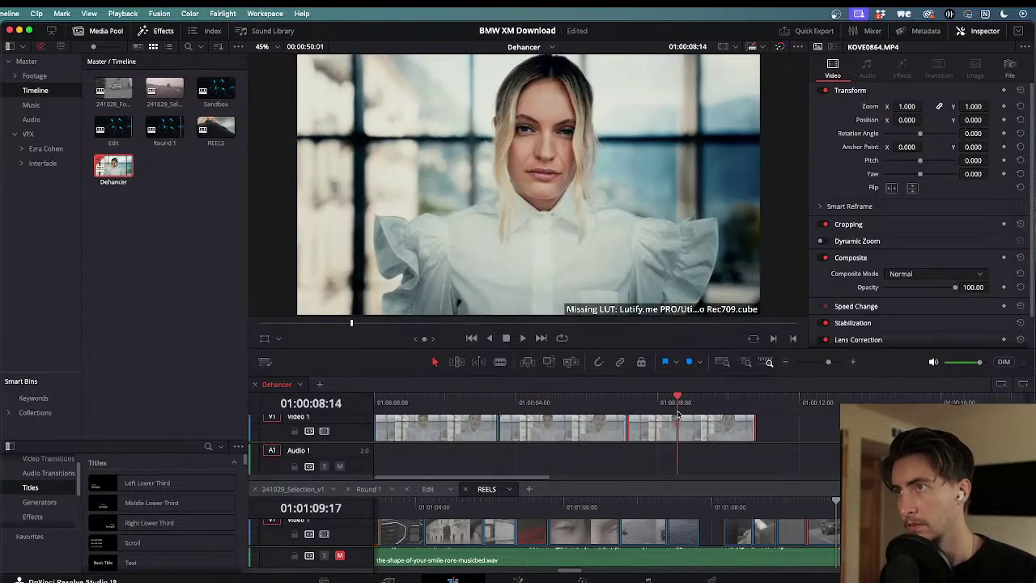
- Paste a copy of the third portrait clip directly after it on Video 1
click(679, 415)
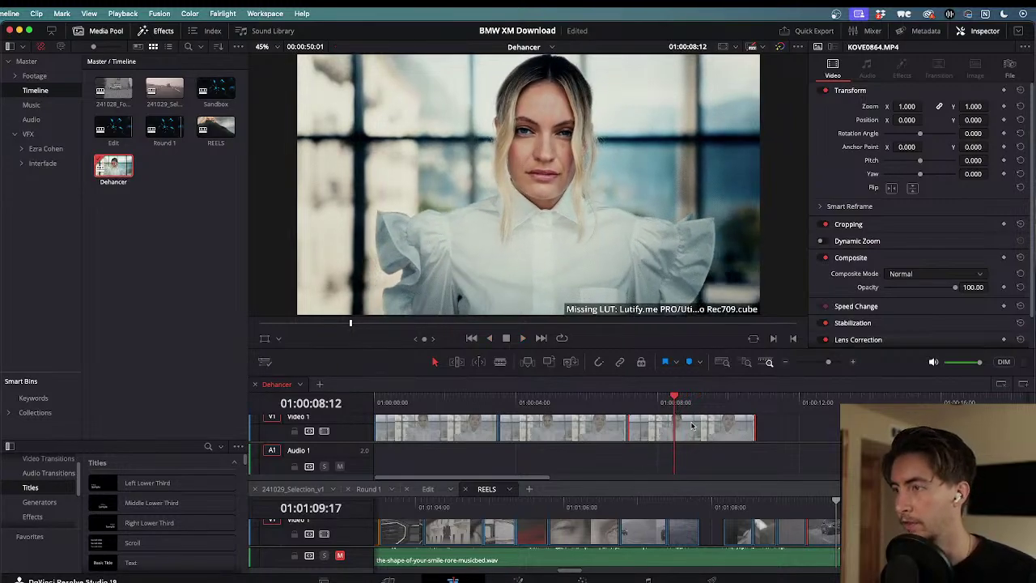
mouse_move(769, 404)
mouse_down()
mouse_move(793, 402)
mouse_move(767, 407)
mouse_up()
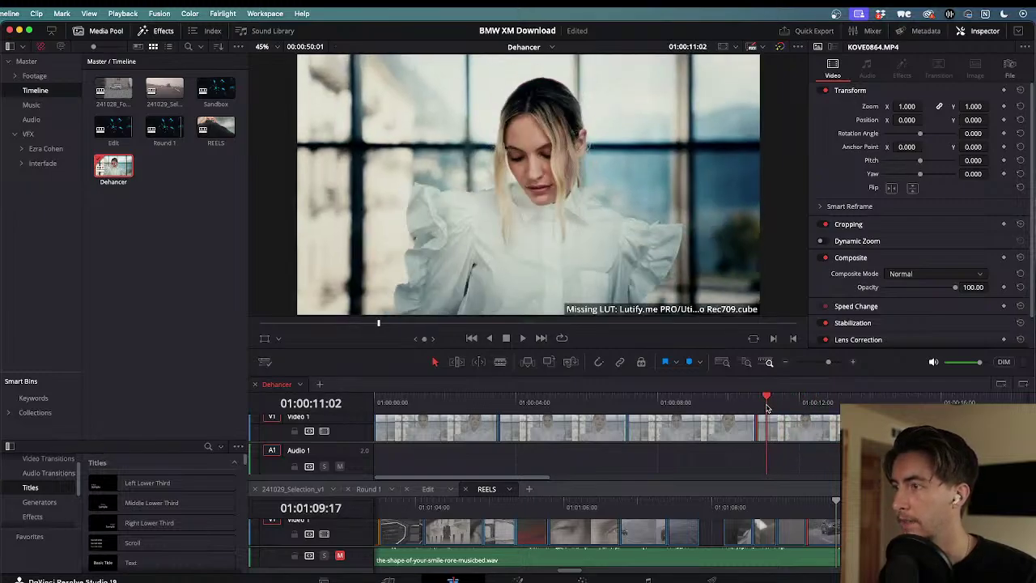
- On the color page, change the Dehancer film profile on the fourth portrait clip's Look node to Kodak Supra 100
key(shift+6)
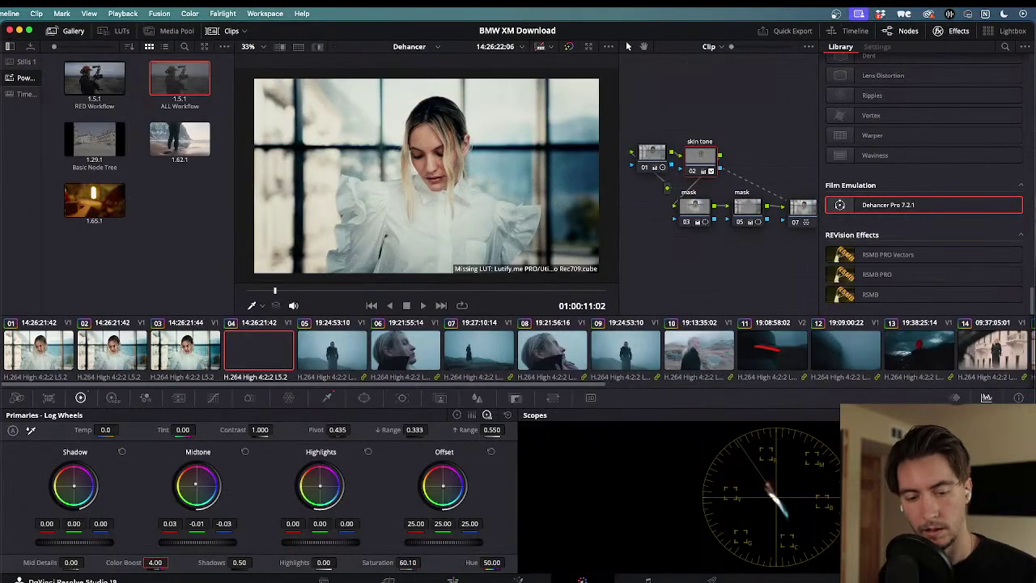
scroll(793, 205, right, 10)
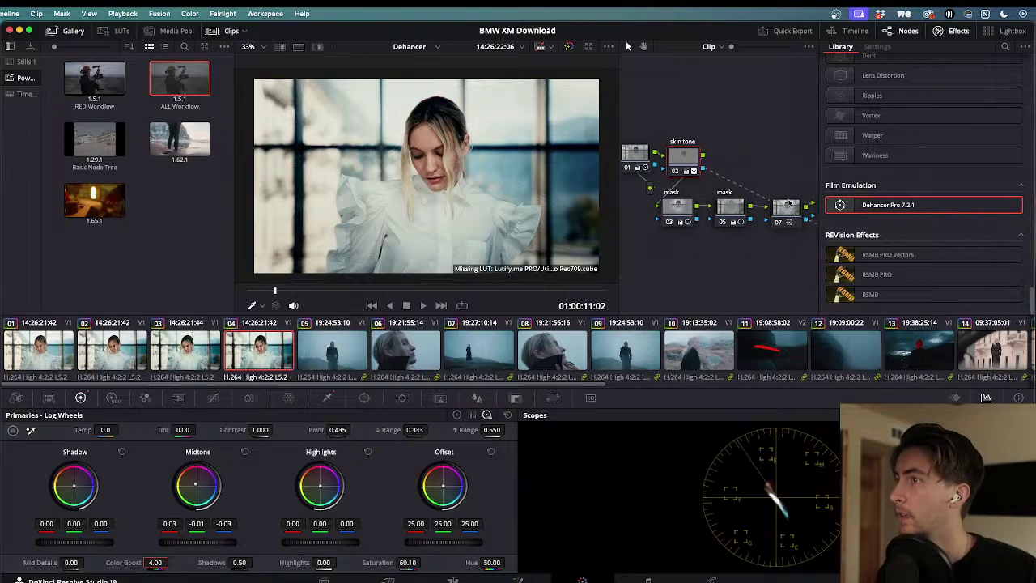
click(767, 158)
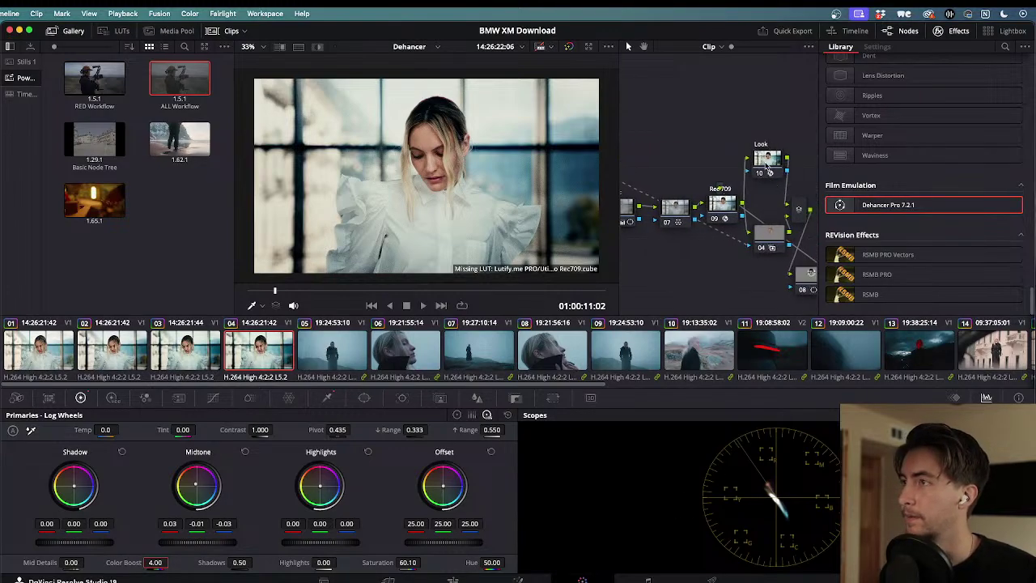
scroll(851, 102, up, 2)
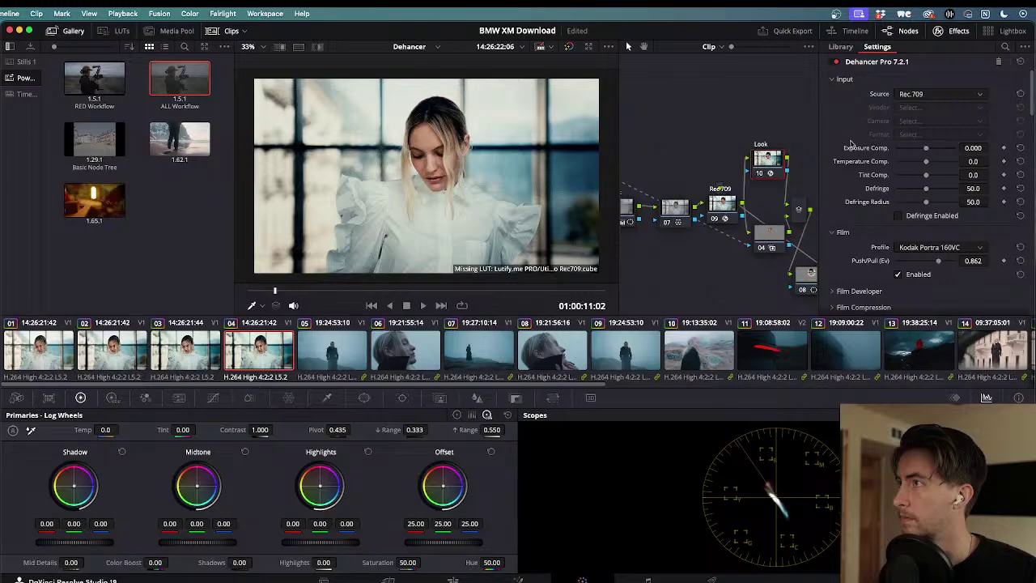
scroll(856, 142, down, 5)
click(941, 131)
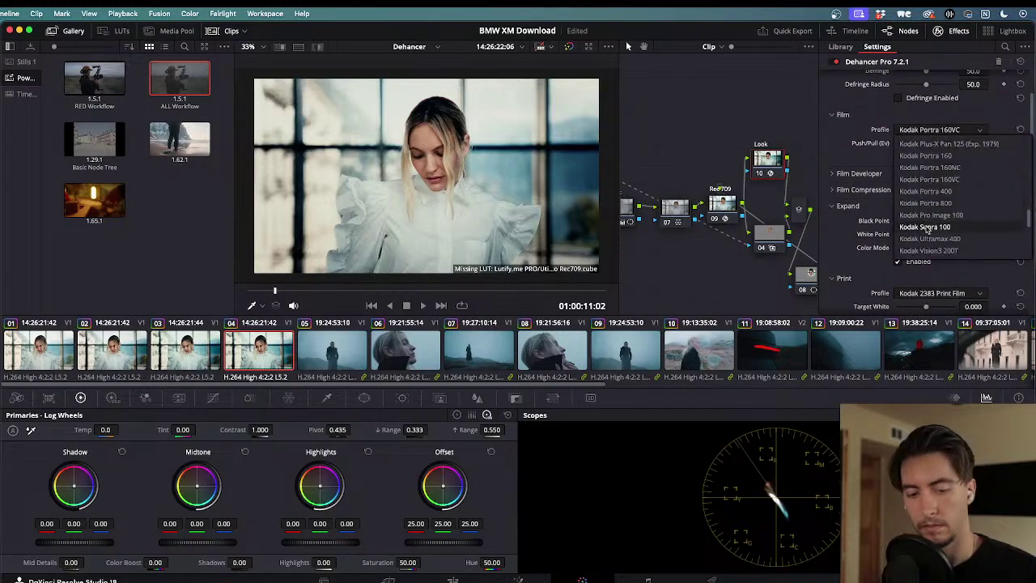
click(926, 227)
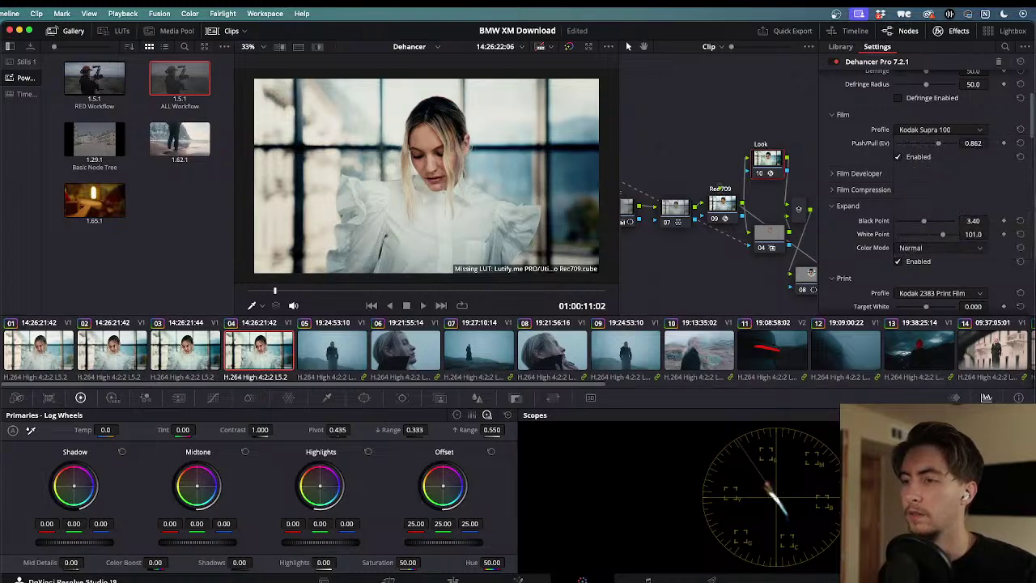
- Play the fourth portrait clip in the edit timeline, then replay from the second clip to compare the film looks
click(434, 580)
mouse_move(768, 399)
mouse_down()
mouse_move(651, 402)
mouse_move(833, 403)
mouse_move(511, 410)
mouse_move(830, 418)
mouse_move(769, 410)
mouse_up()
key(space)
drag(831, 402, 499, 389)
key(space)
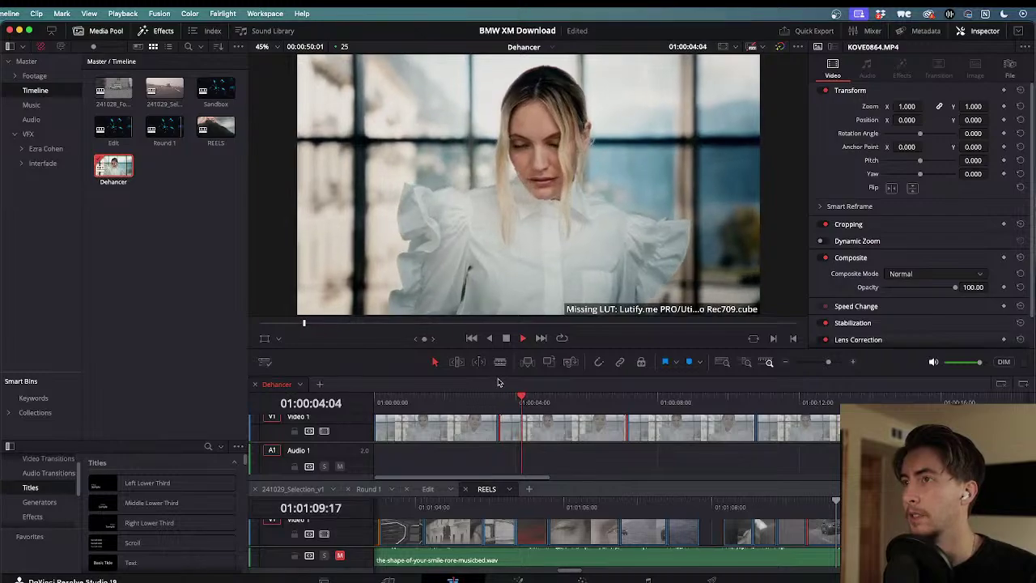
drag(591, 398, 694, 402)
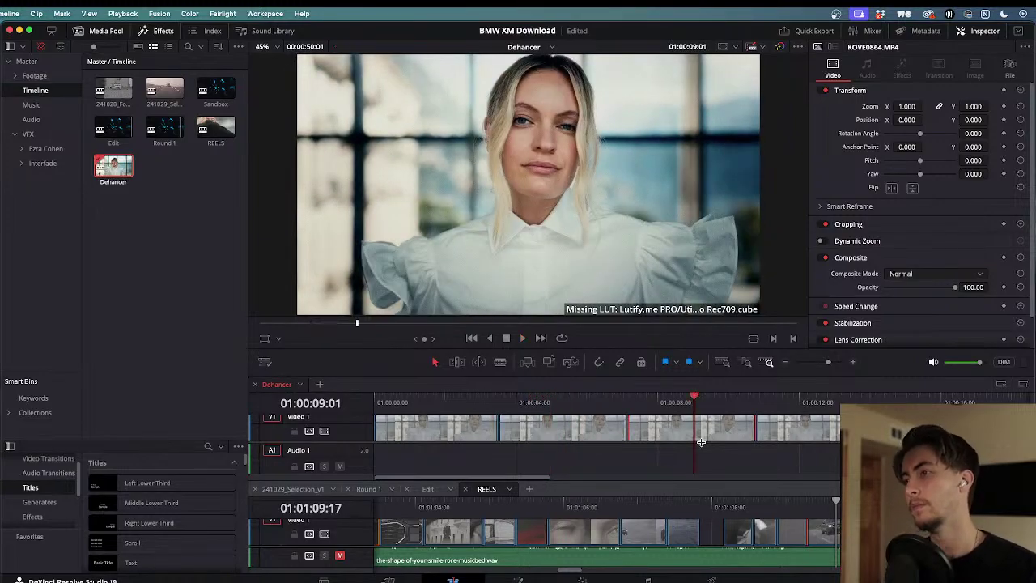
- On the color page, try the Kodak Endura Glossy Paper print profile on the third portrait clip's Look node, and restore Kodak 2383 Print Film
key(shift+6)
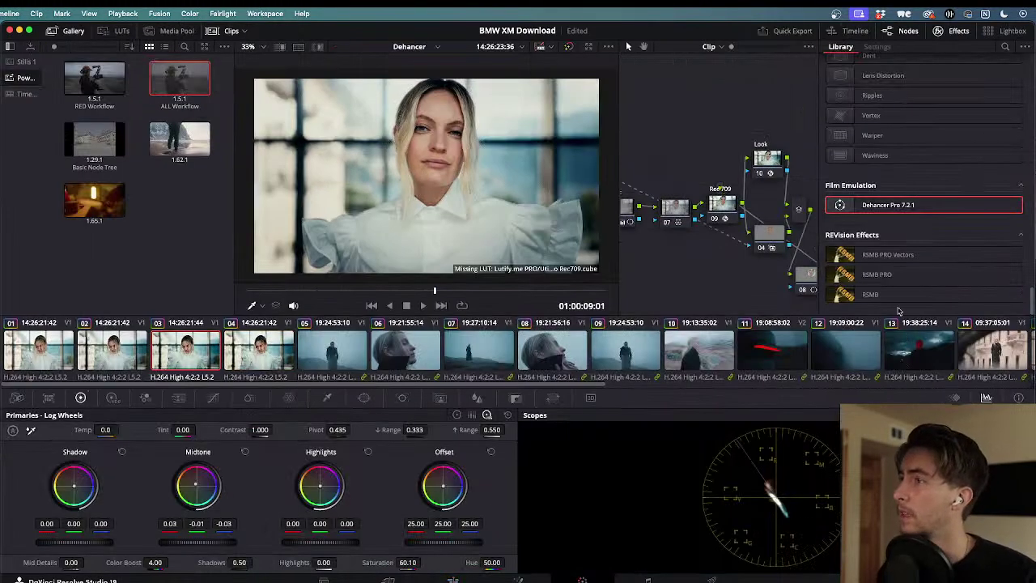
click(751, 165)
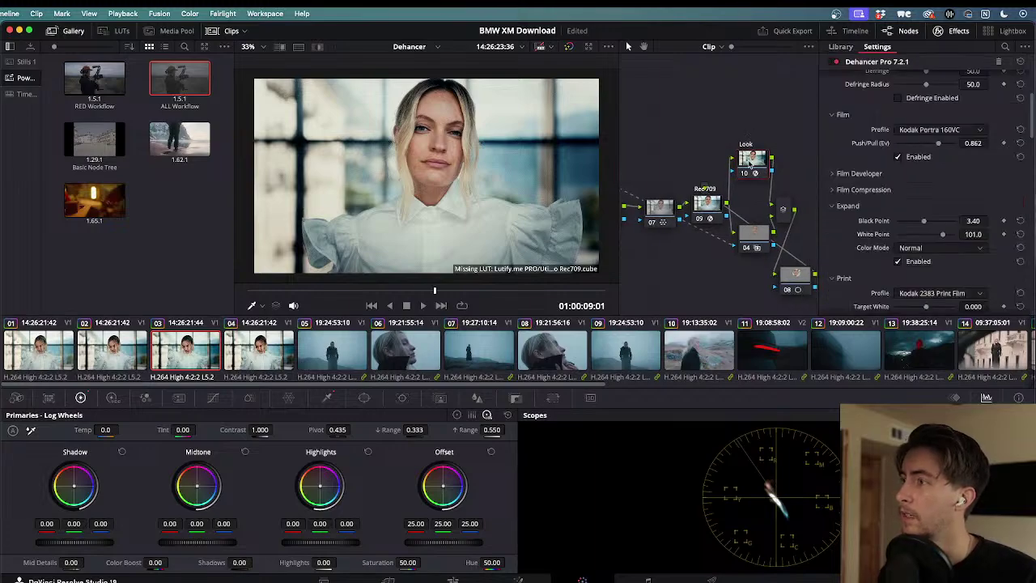
scroll(846, 247, down, 5)
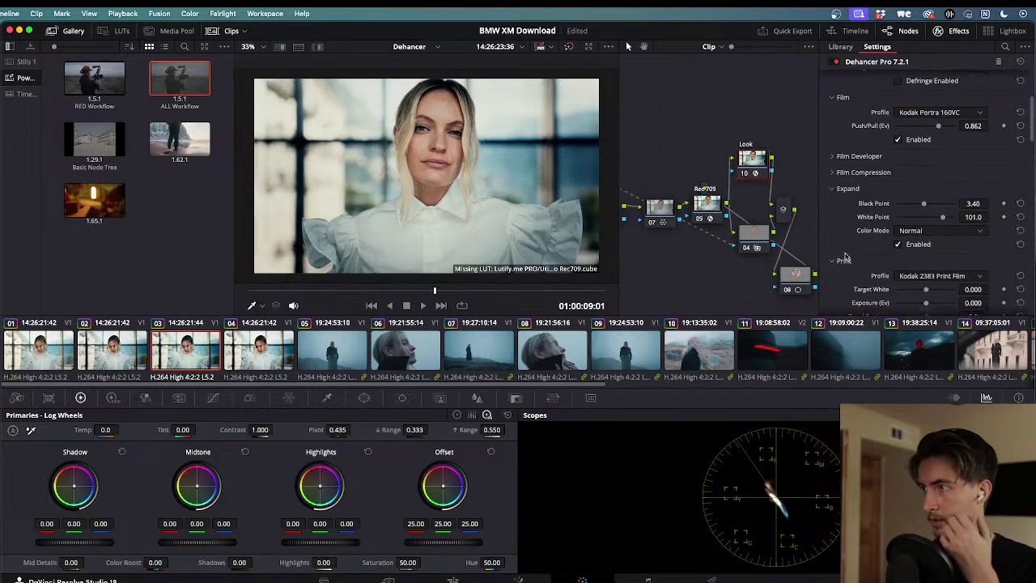
scroll(845, 256, up, 3)
click(924, 252)
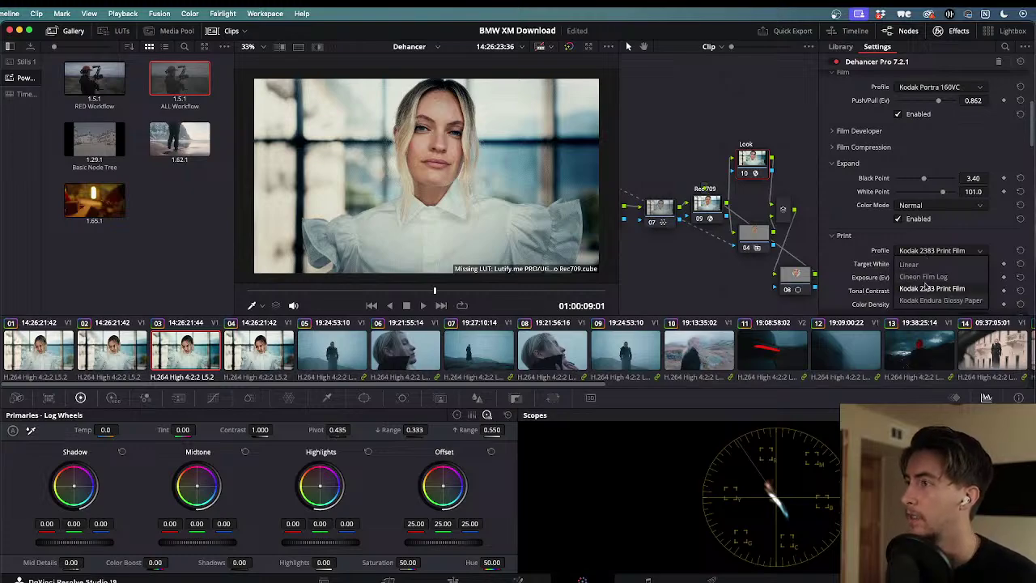
click(925, 300)
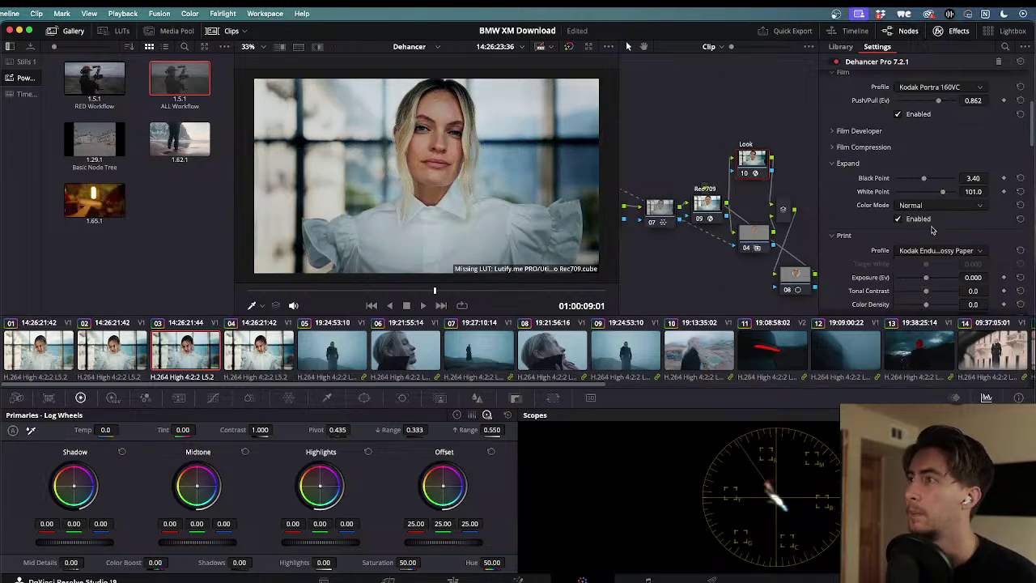
click(931, 253)
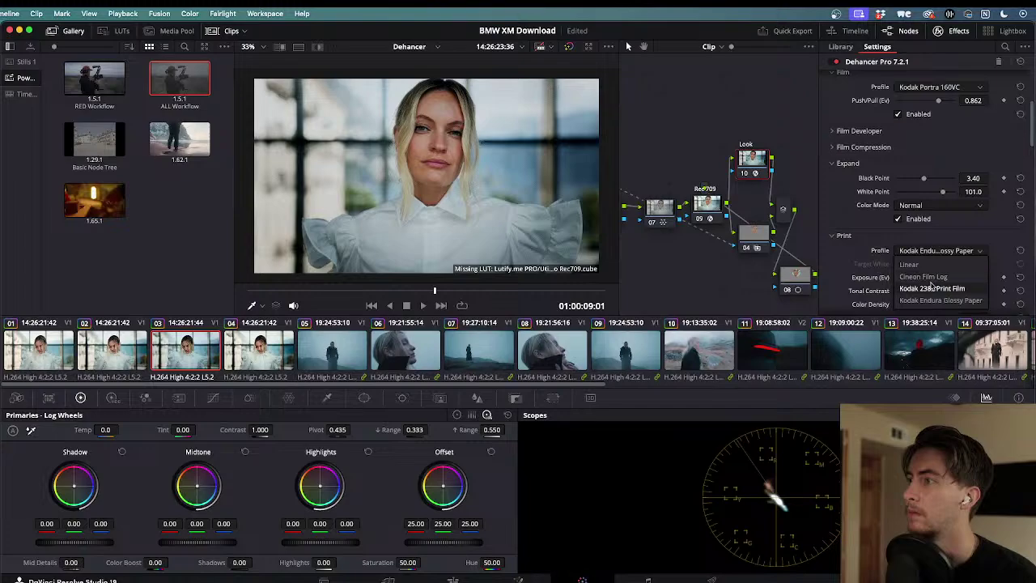
click(931, 288)
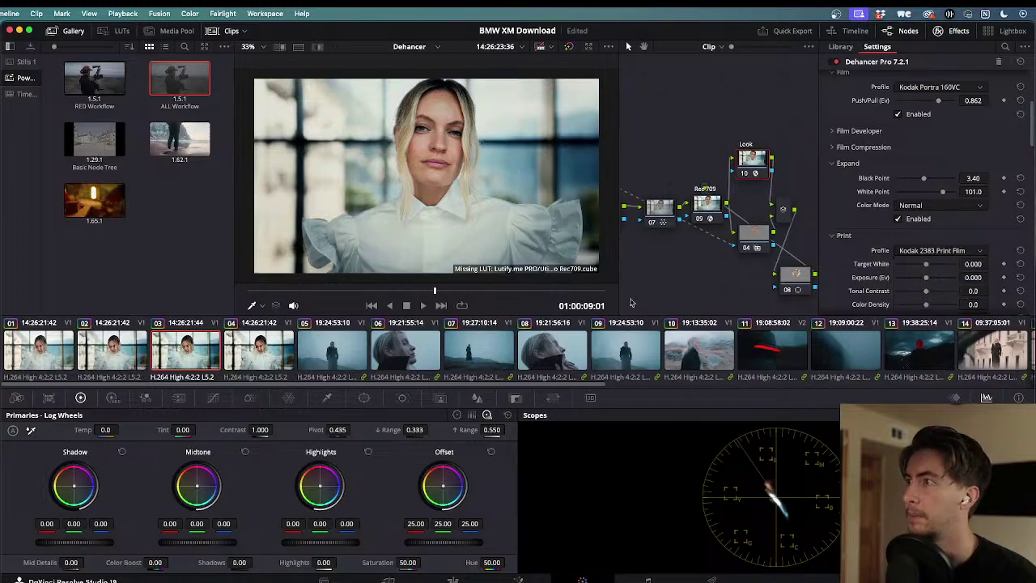
- Check the fourth portrait clip's look on the color page, then play all four portrait clips from the start in the edit timeline
click(267, 345)
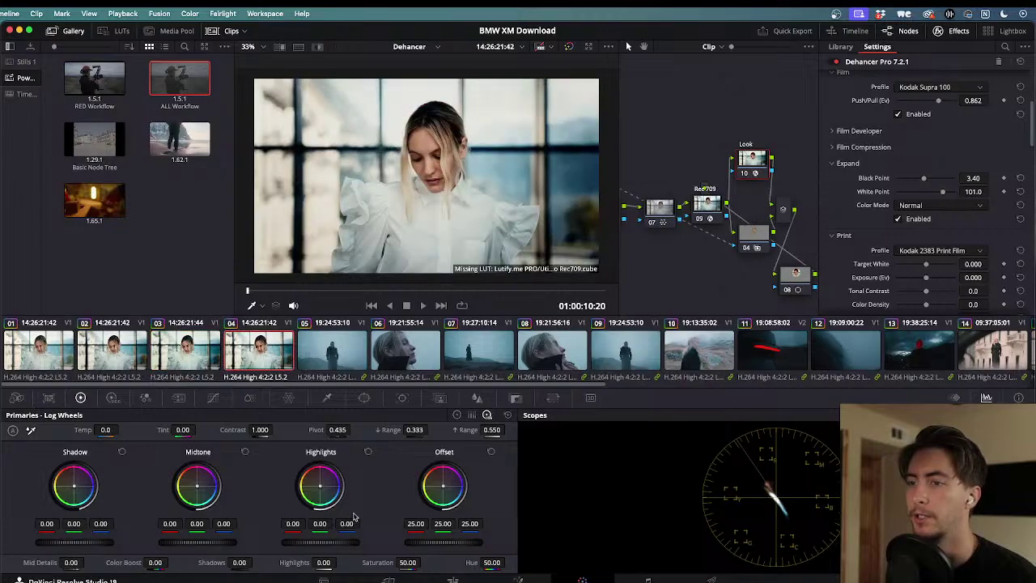
key(shift+4)
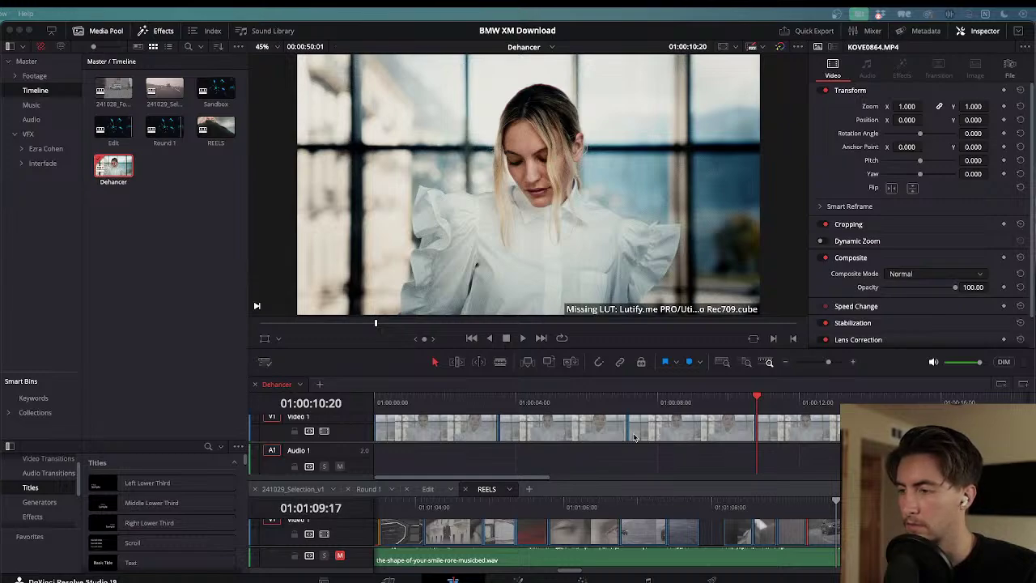
drag(757, 400, 365, 394)
key(space)
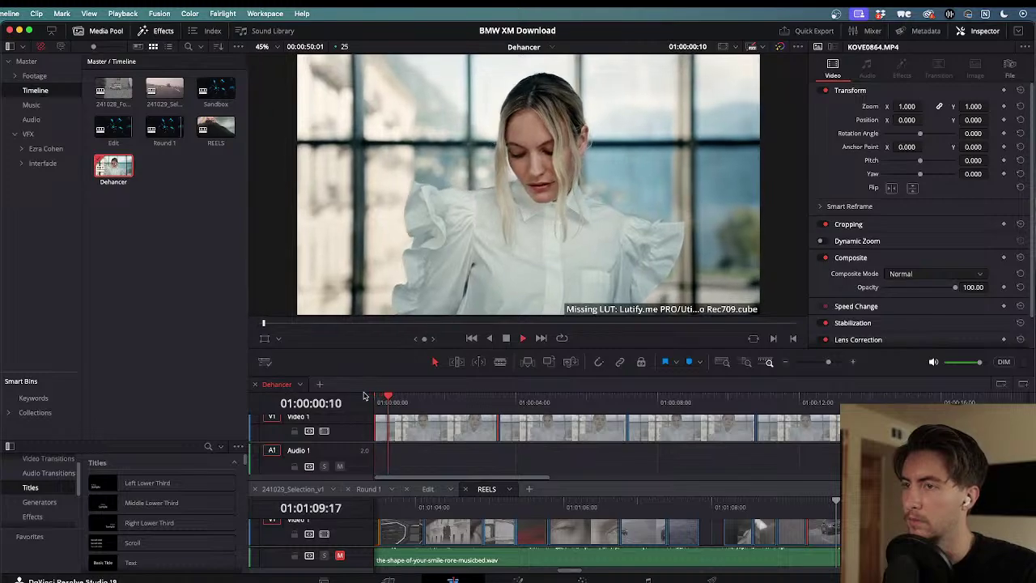
scroll(525, 418, down, 1)
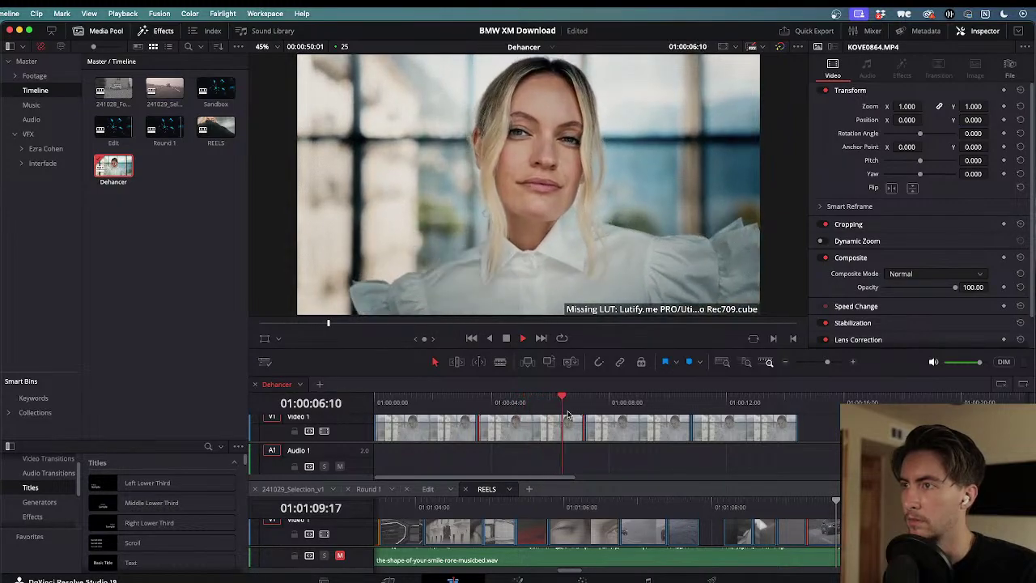
scroll(591, 416, down, 3)
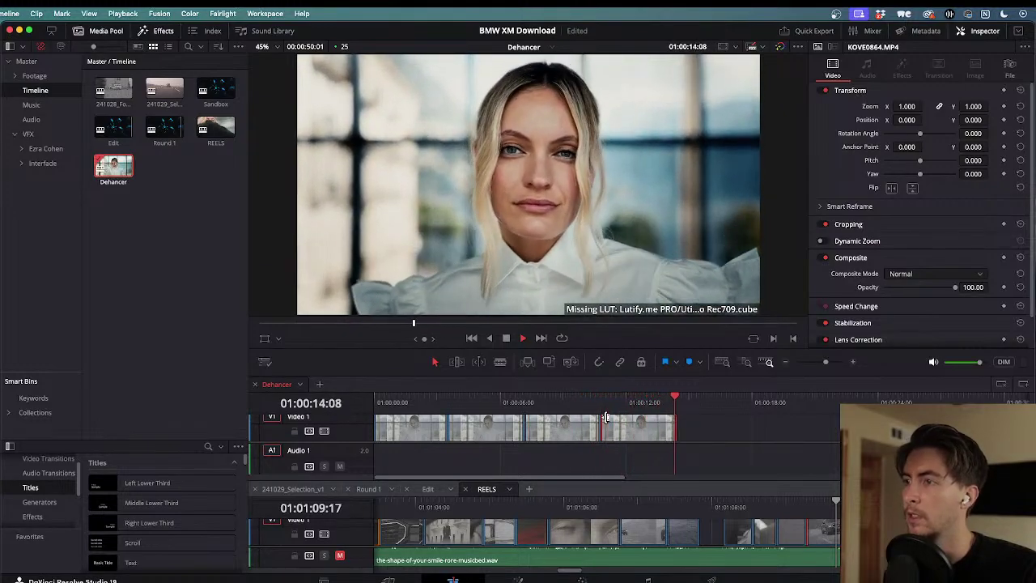
key(space)
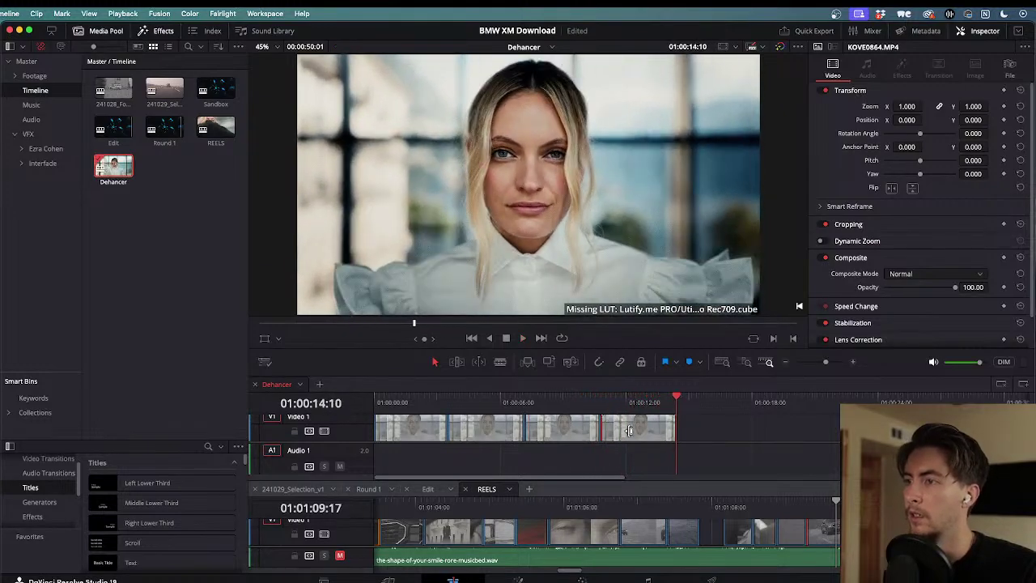
- Paste a copy of the fourth portrait clip directly after it and set the copy's Dehancer film profile to Kodak Vision3 200T
click(712, 424)
key(ctrl+v)
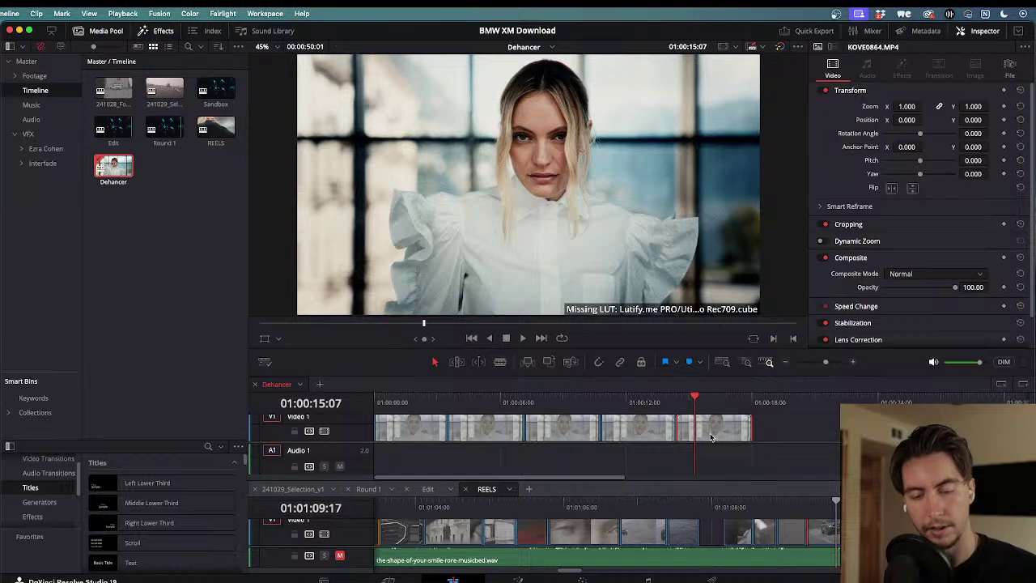
key(shift+6)
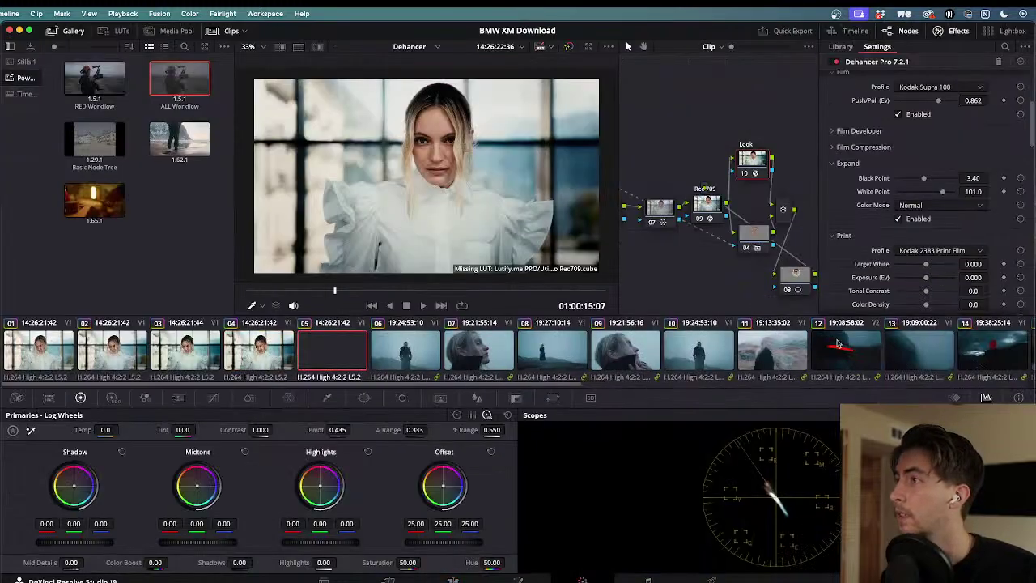
click(908, 89)
scroll(917, 195, down, 1)
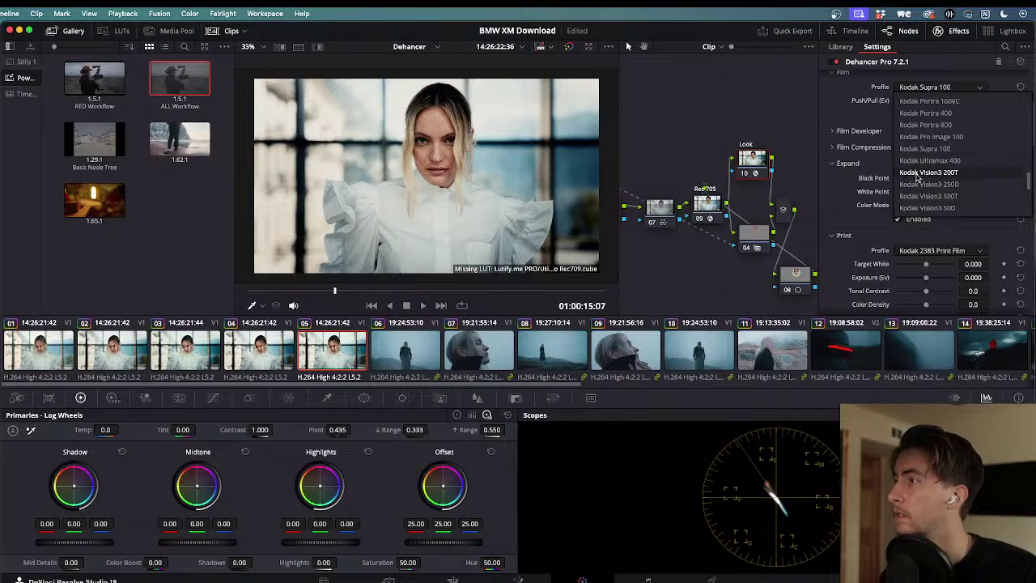
click(919, 176)
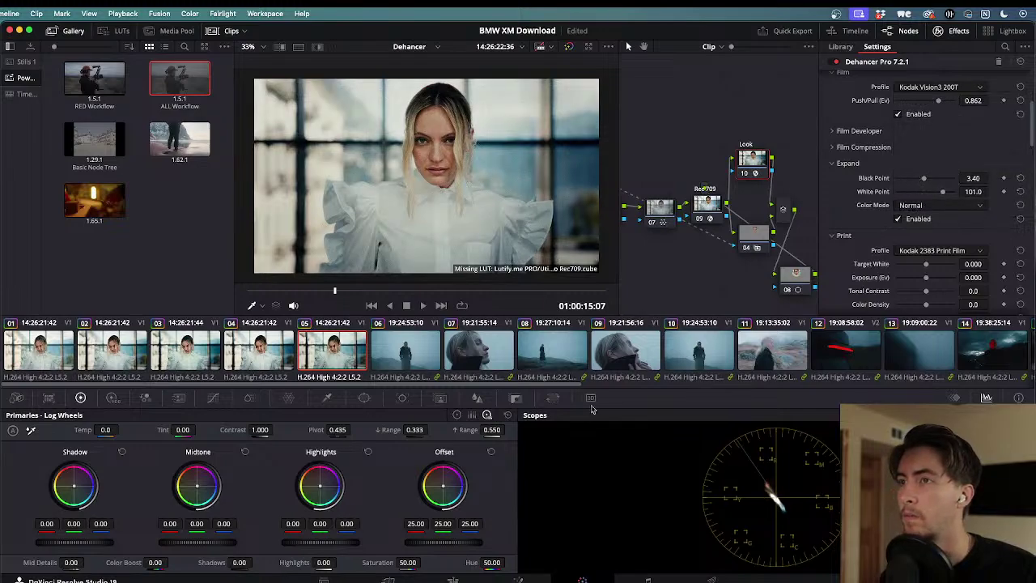
- Play the edit timeline from the second portrait clip through the fifth to compare the film looks
click(453, 580)
drag(707, 397, 449, 395)
key(space)
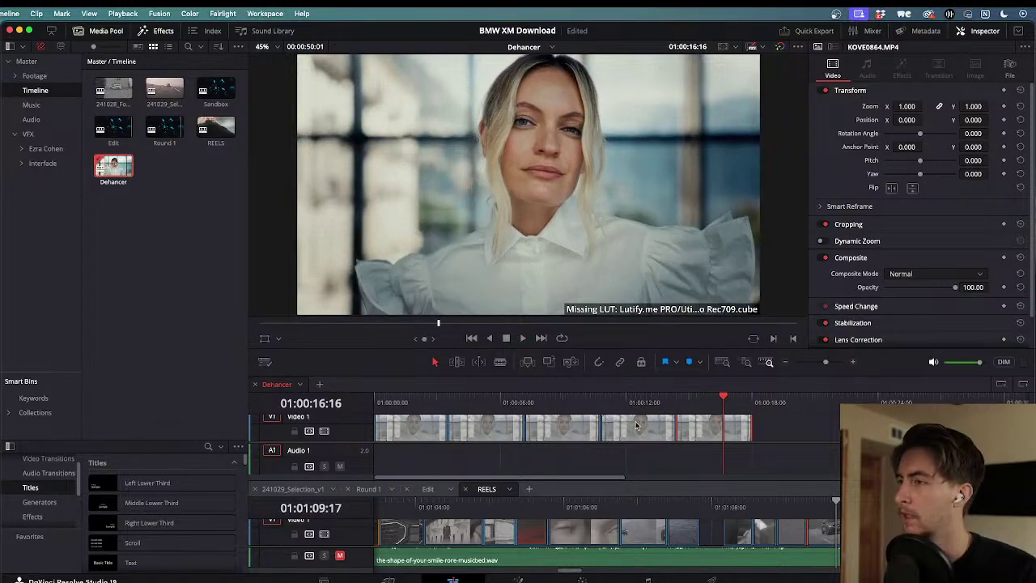
- Paste a copy of the fifth portrait clip directly after it and set the copy's Dehancer film profile to Kodak Vision3 500T
drag(767, 402, 753, 402)
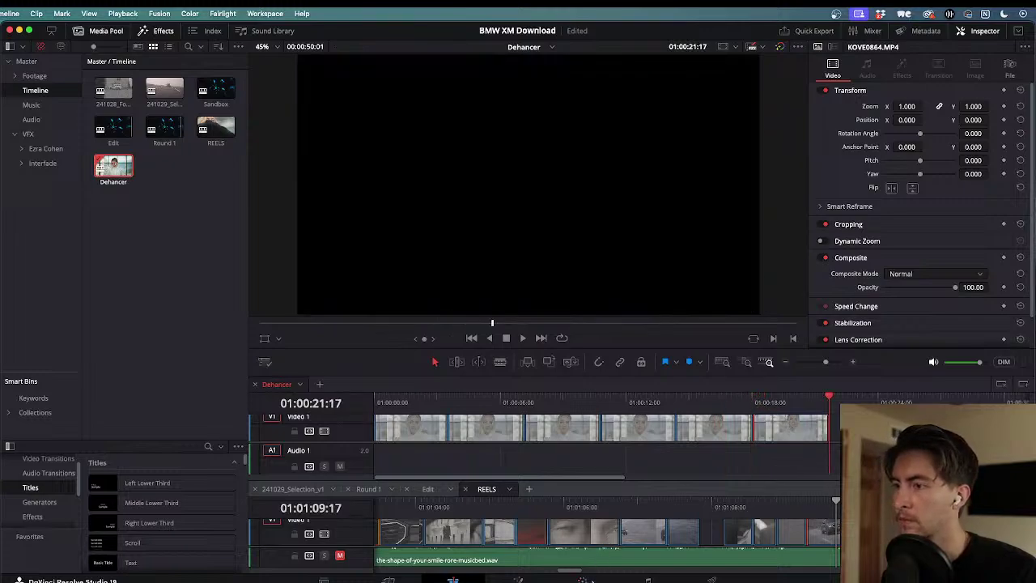
click(583, 580)
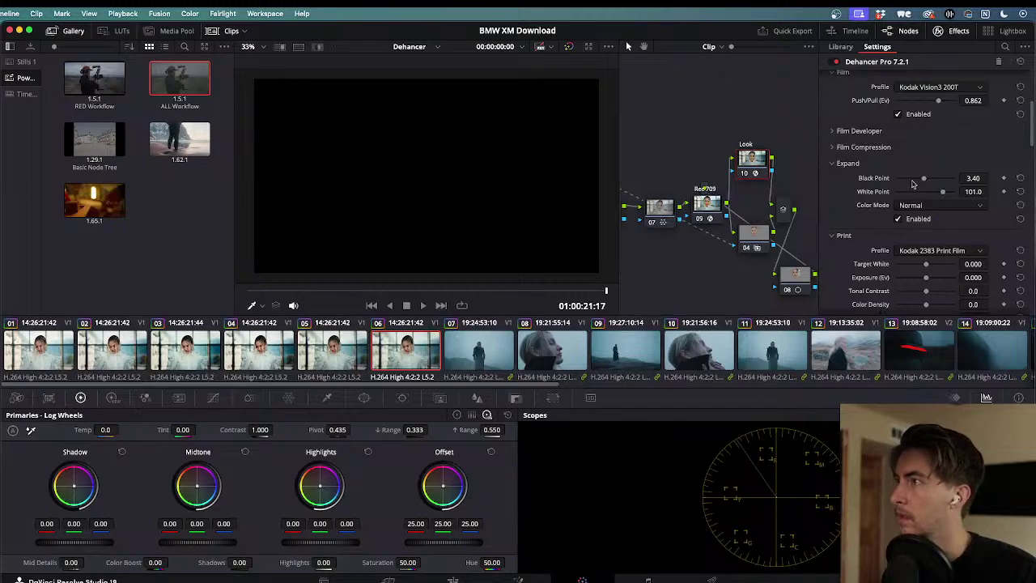
click(940, 88)
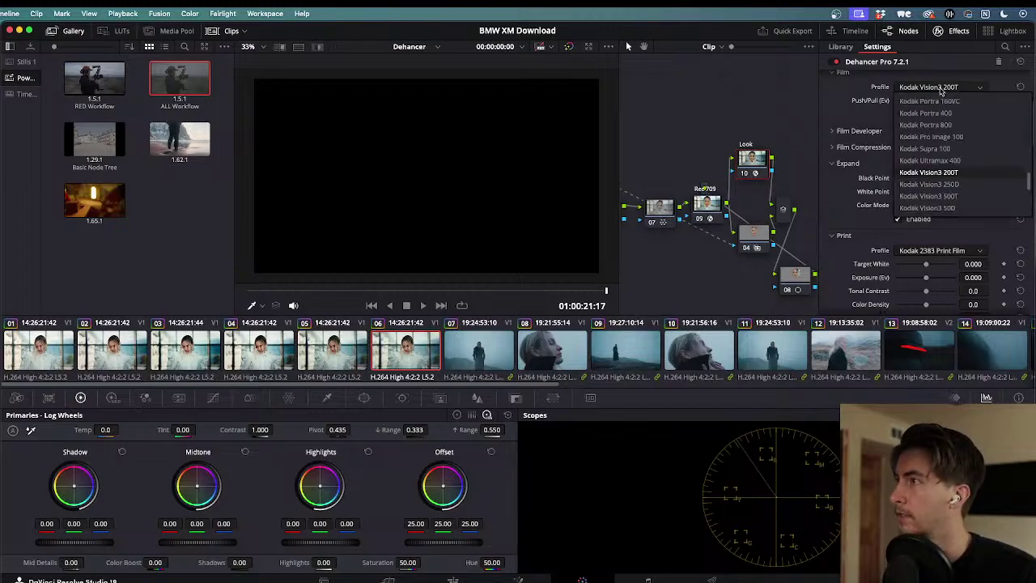
click(939, 196)
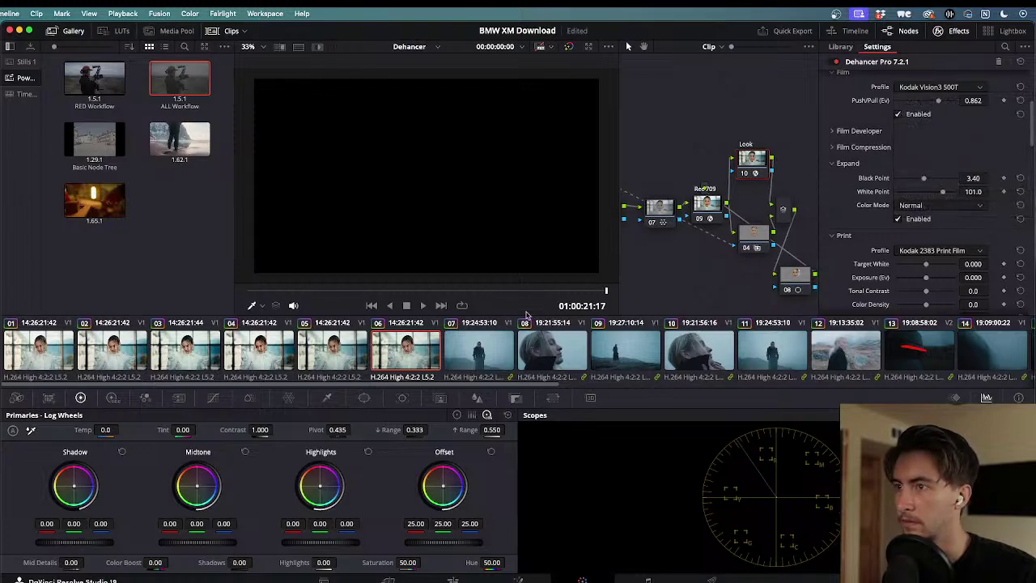
- Play the sixth portrait clip on the color page and alternate with the fifth to compare the Vision3 500T and 200T looks
drag(472, 291, 217, 293)
key(space)
key(space)
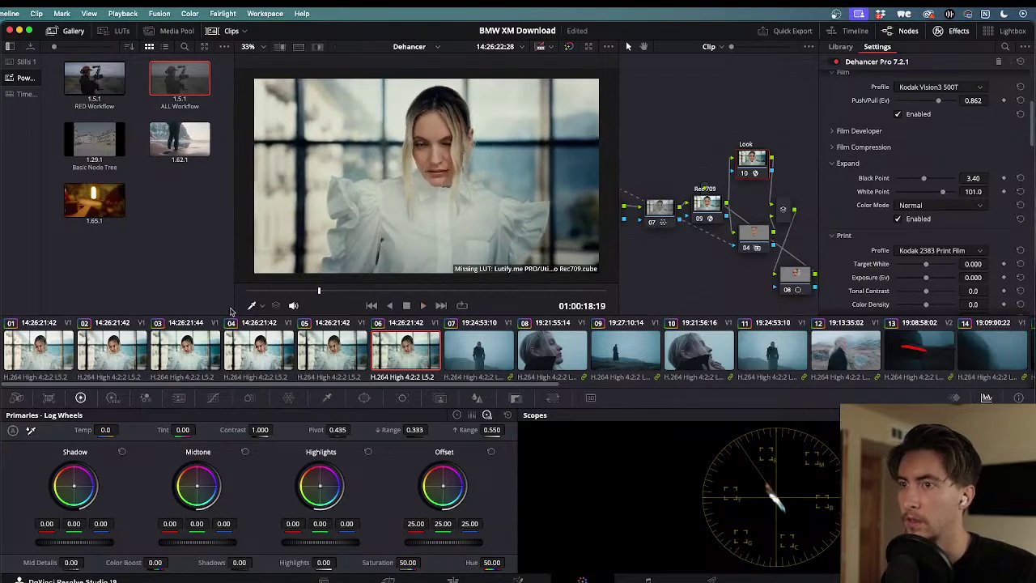
click(337, 349)
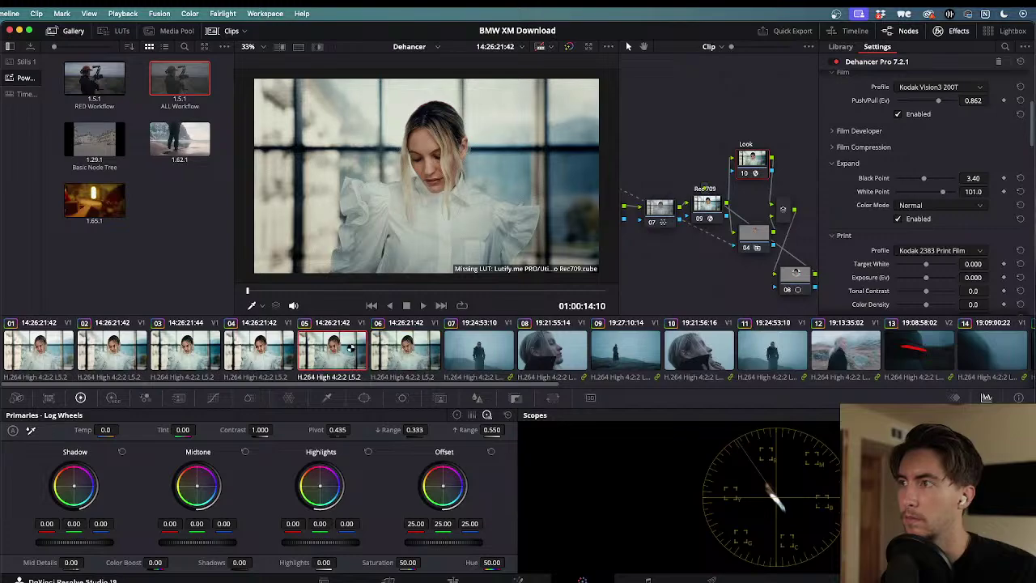
click(397, 345)
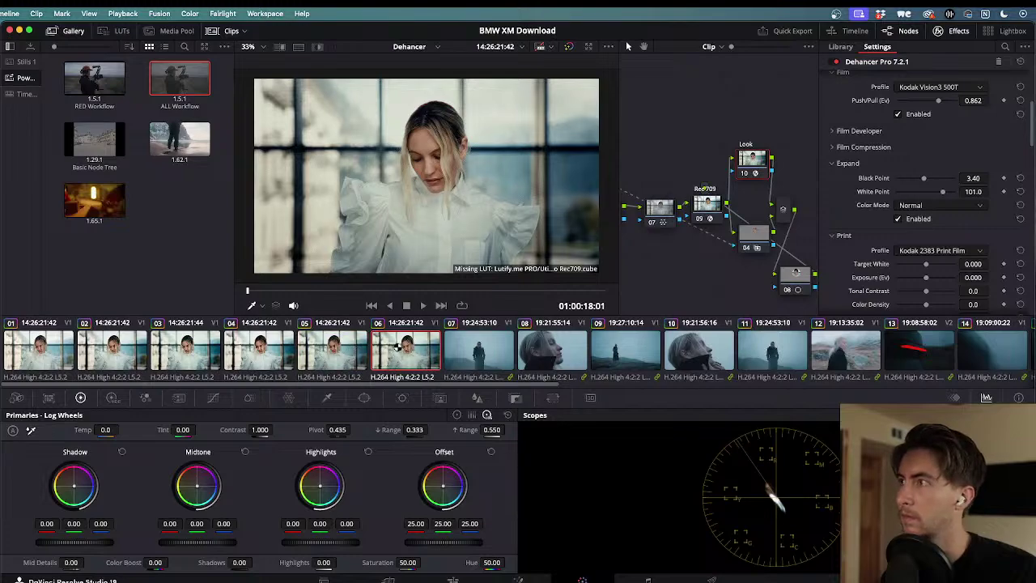
click(353, 355)
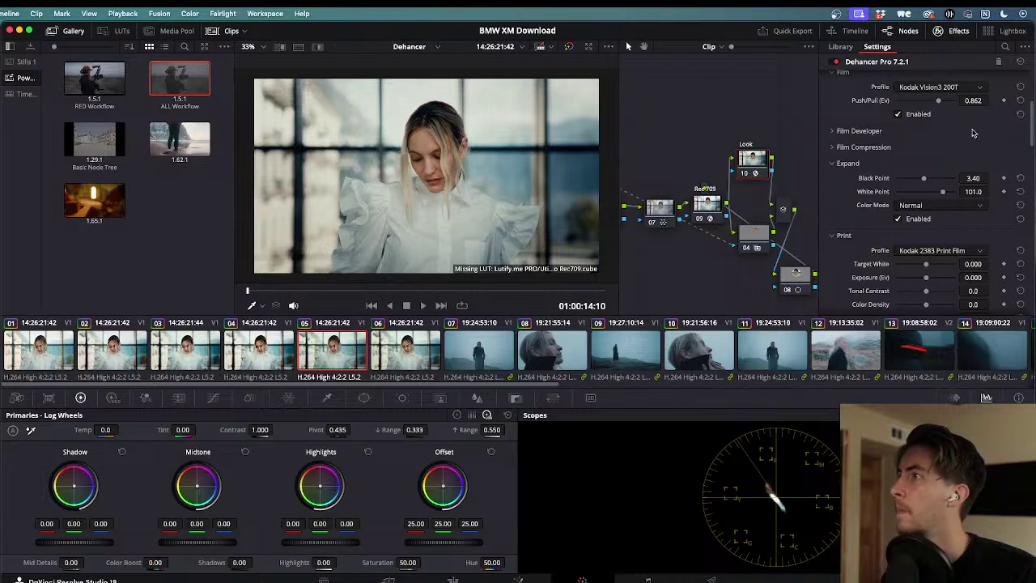
click(413, 356)
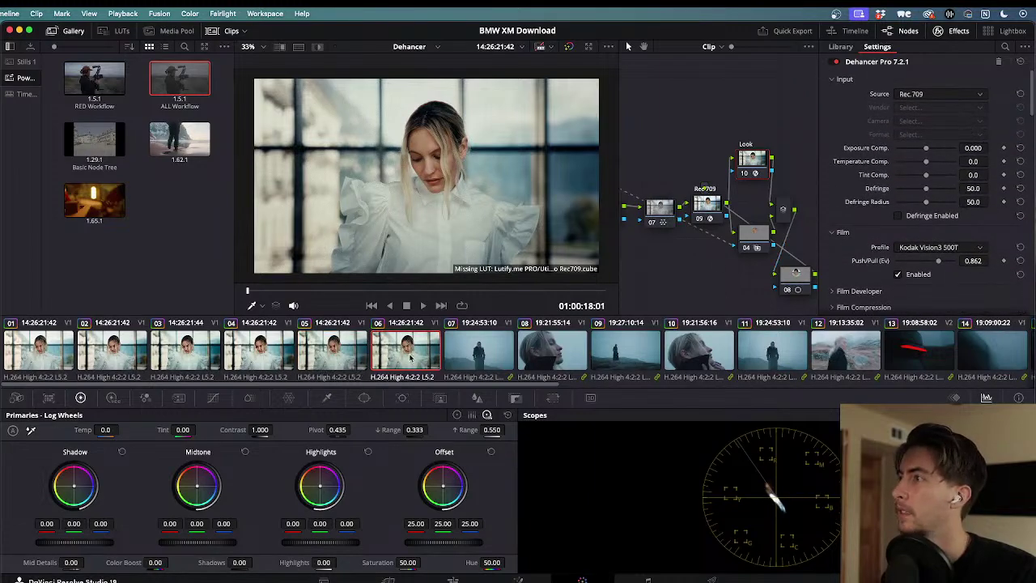
- Go back through the portrait clips on the color page from the fifth to the first, comparing their looks
click(352, 354)
click(286, 354)
click(178, 348)
click(89, 349)
click(28, 349)
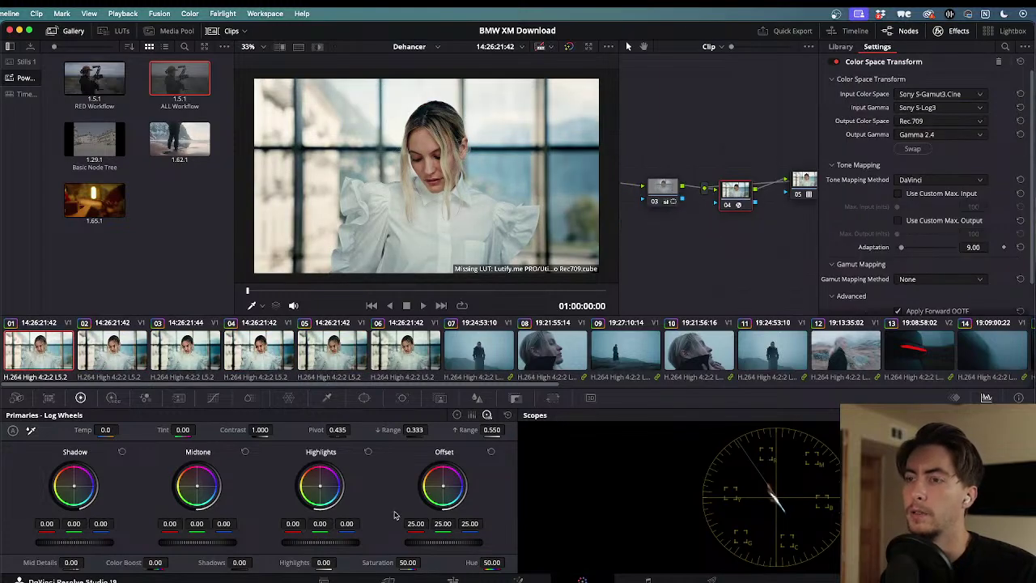
- Play all six portrait clips in the edit timeline and replay the fourth to judge its Supra 100 look
click(453, 580)
key(space)
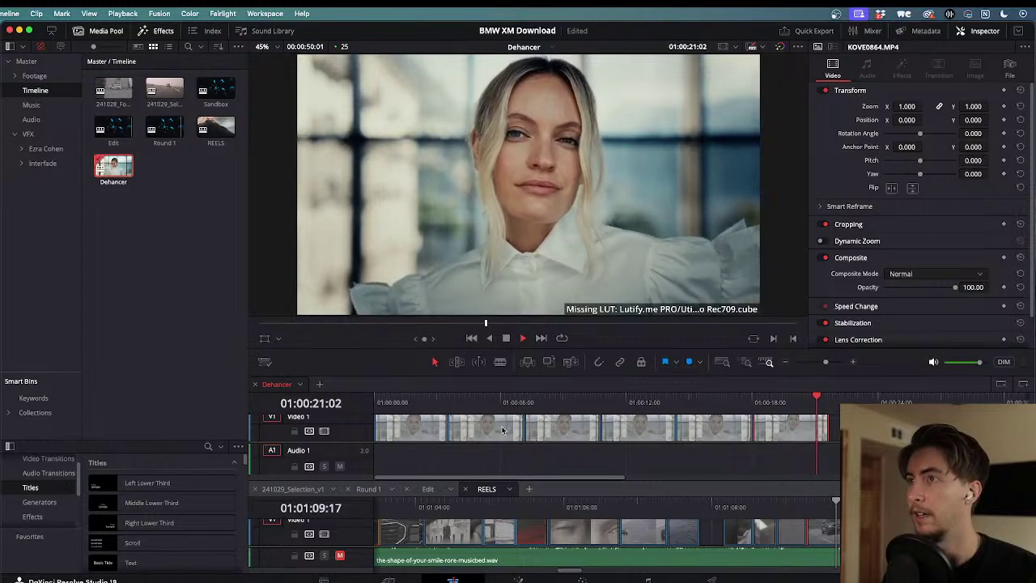
drag(592, 398, 627, 398)
key(space)
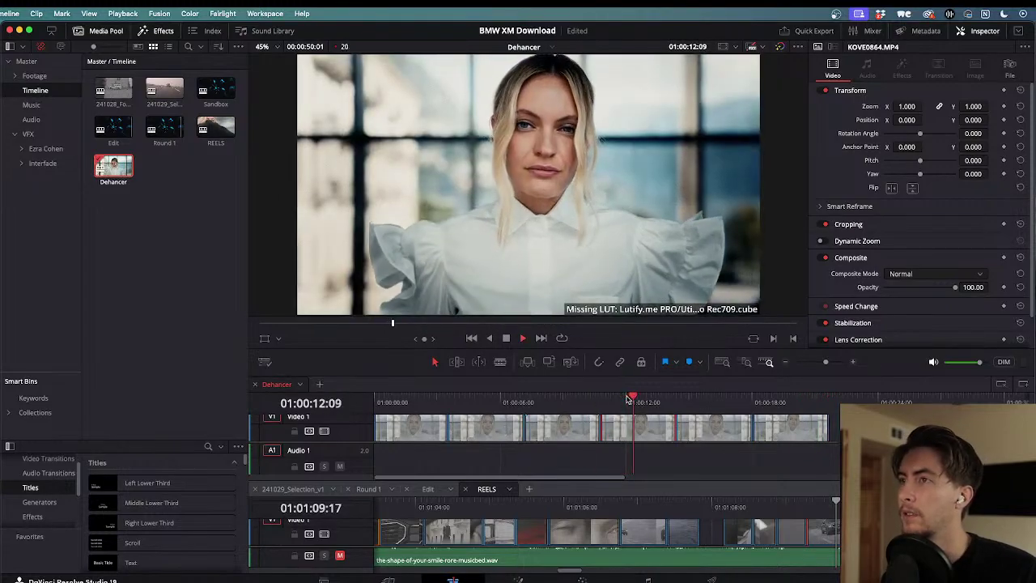
mouse_move(625, 399)
mouse_down()
mouse_move(472, 399)
mouse_move(609, 398)
mouse_up()
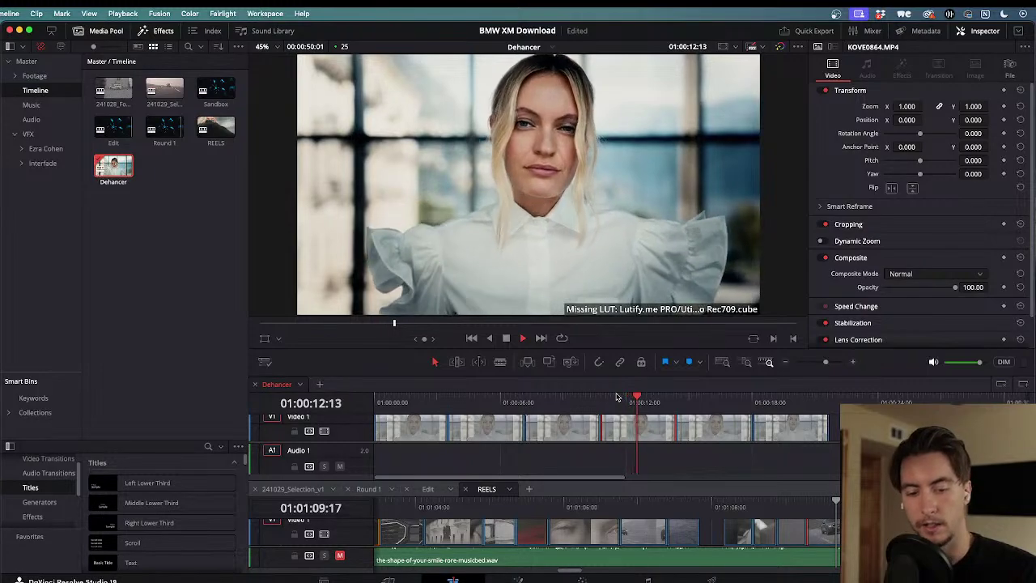
- Alternate playback between the second and fourth portrait clips in the edit timeline, comparing skin tone and color, and stop on the second
drag(616, 398, 456, 410)
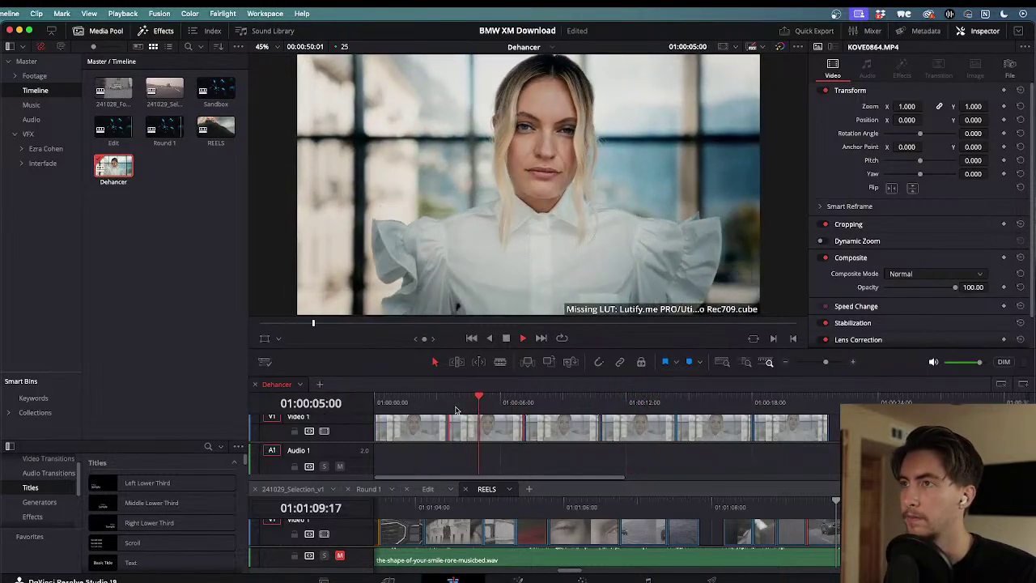
key(space)
click(615, 397)
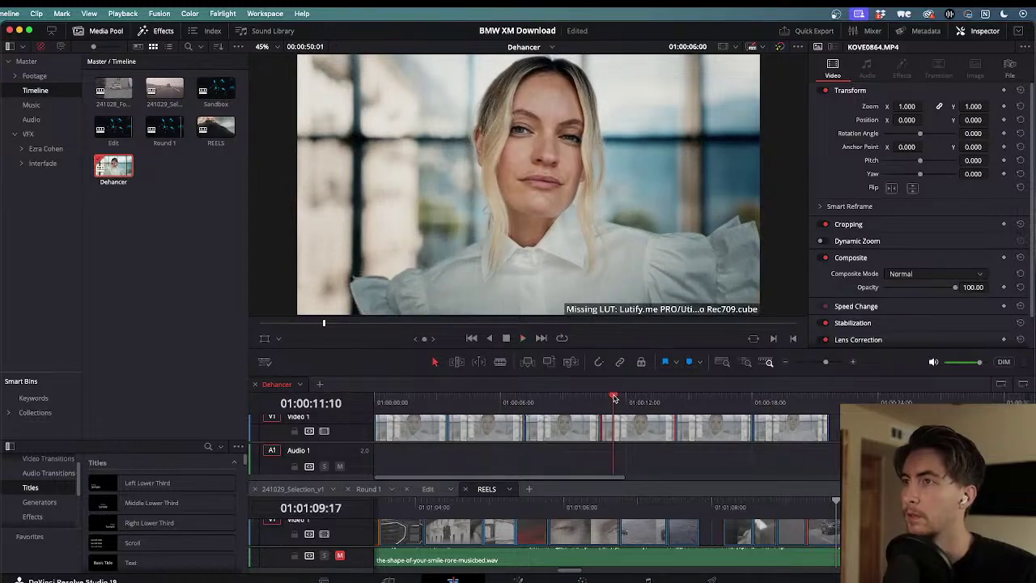
key(space)
drag(662, 402, 455, 373)
key(space)
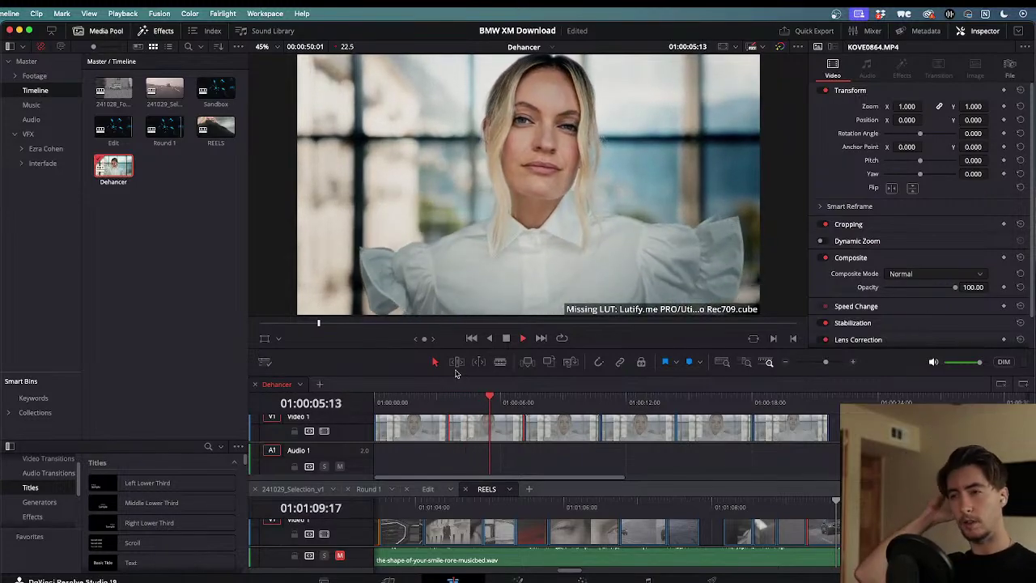
key(space)
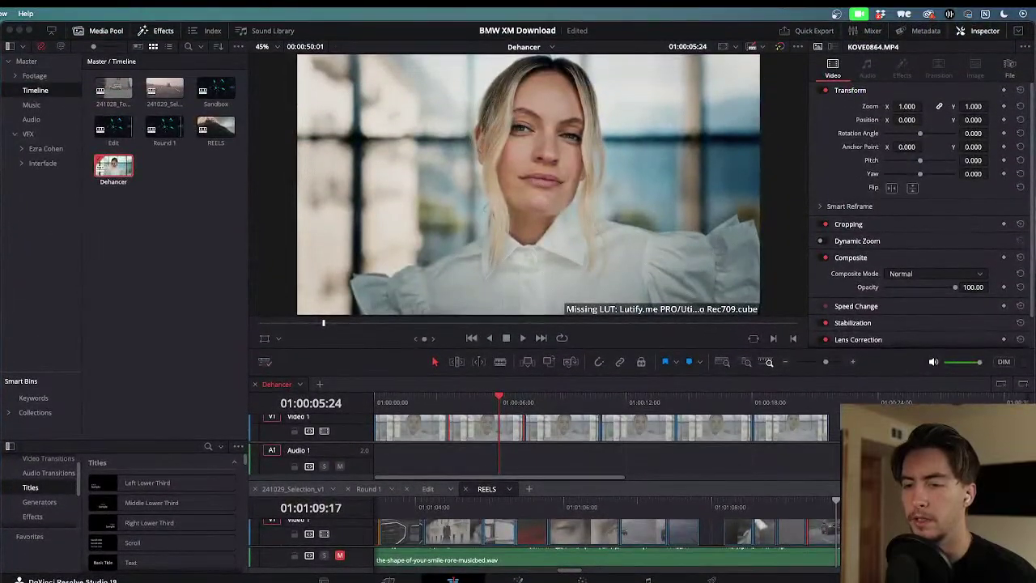
key(super+i)
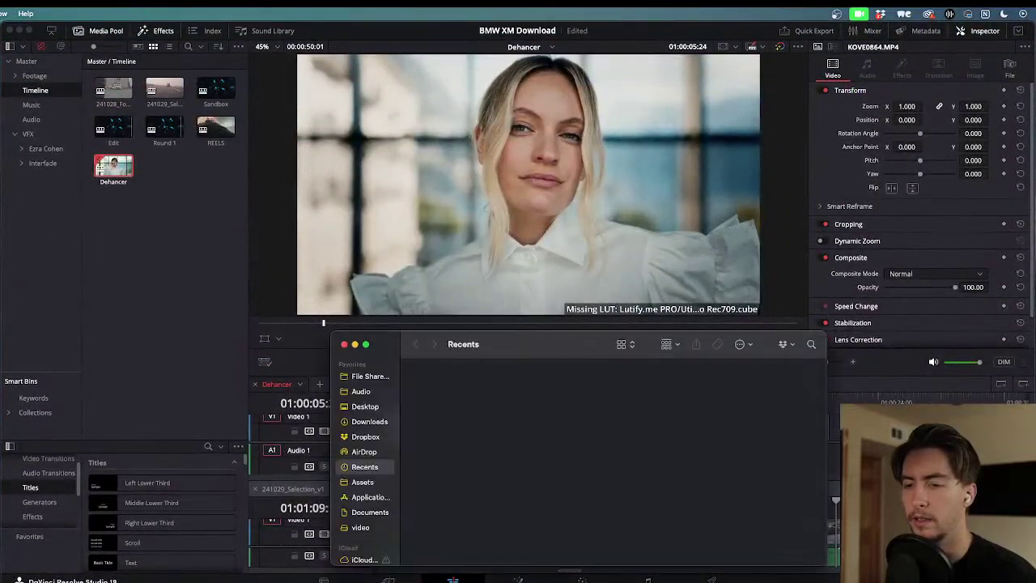
click(344, 345)
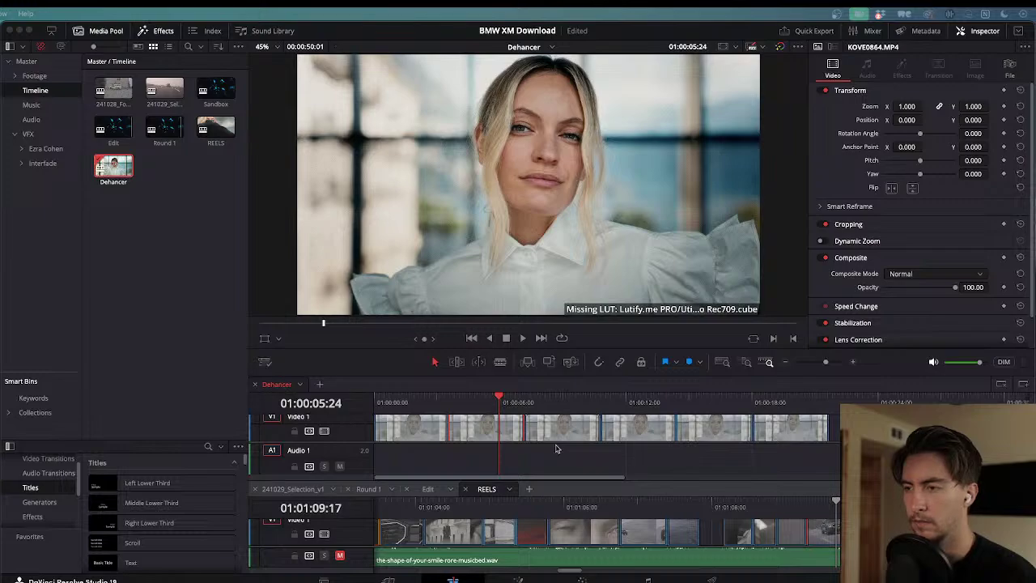
- Play the six portrait clips from the start of the edit timeline and return the playhead to the second clip
drag(498, 398, 366, 399)
key(space)
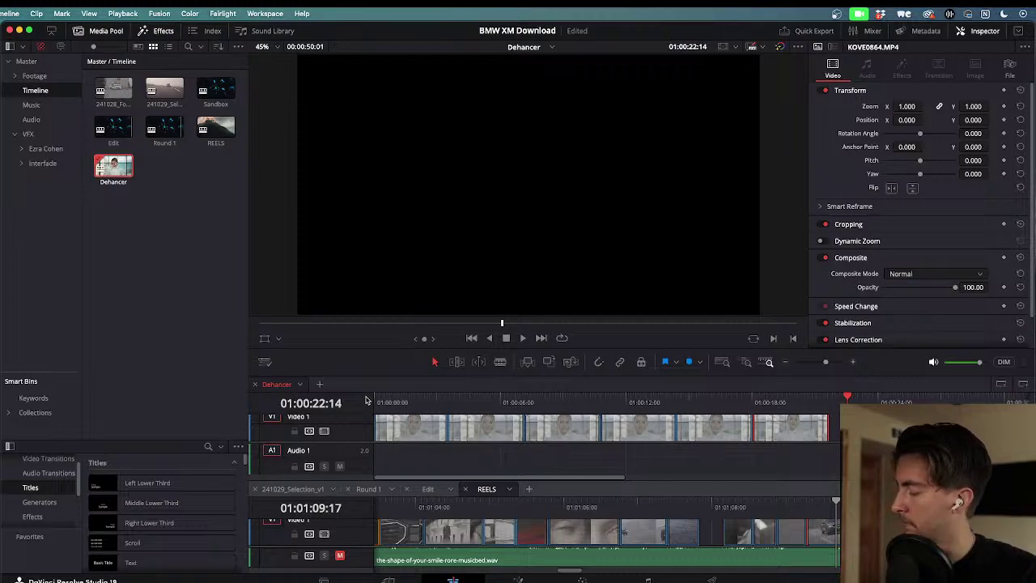
click(486, 402)
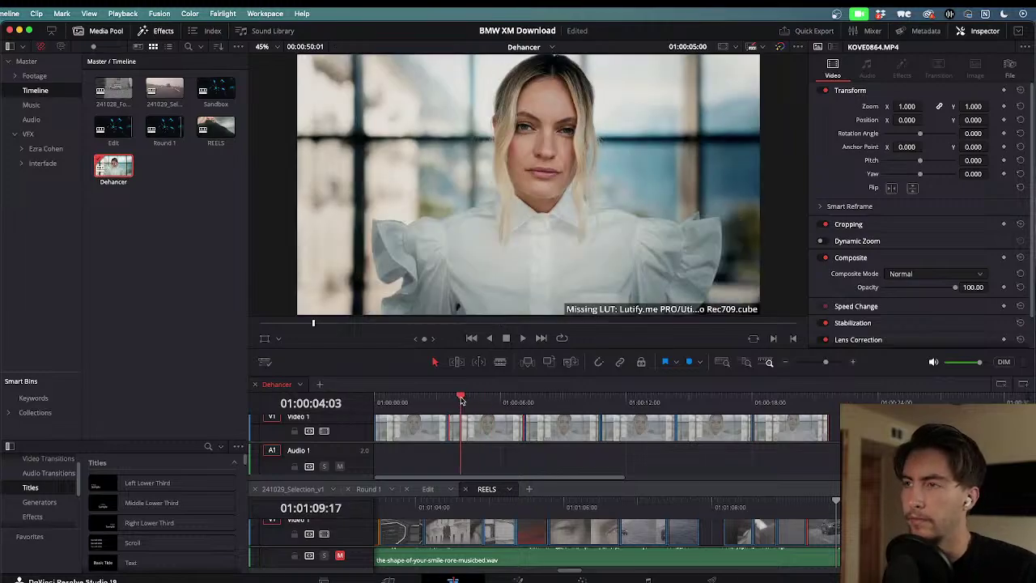
click(583, 574)
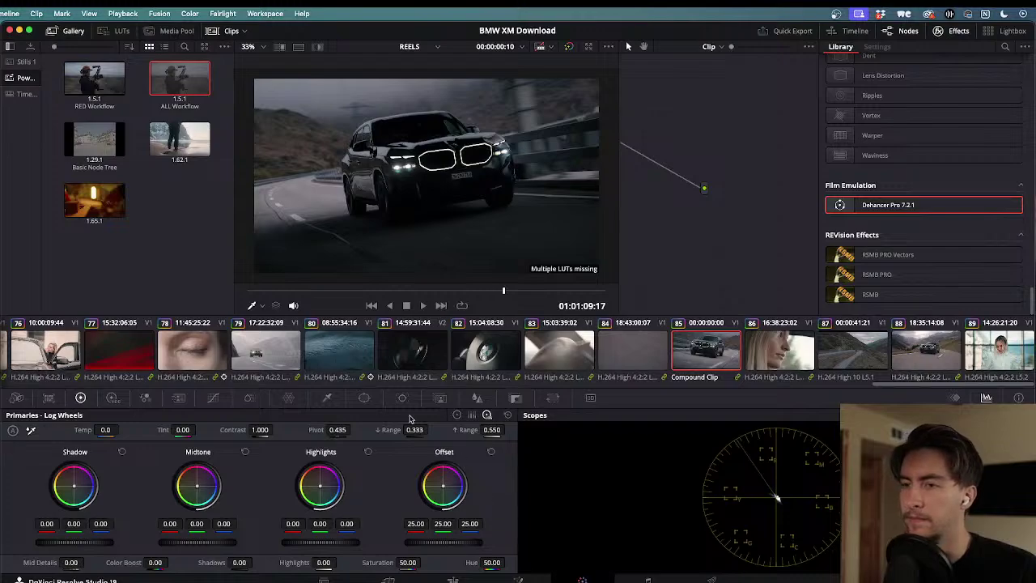
scroll(198, 347, left, 20)
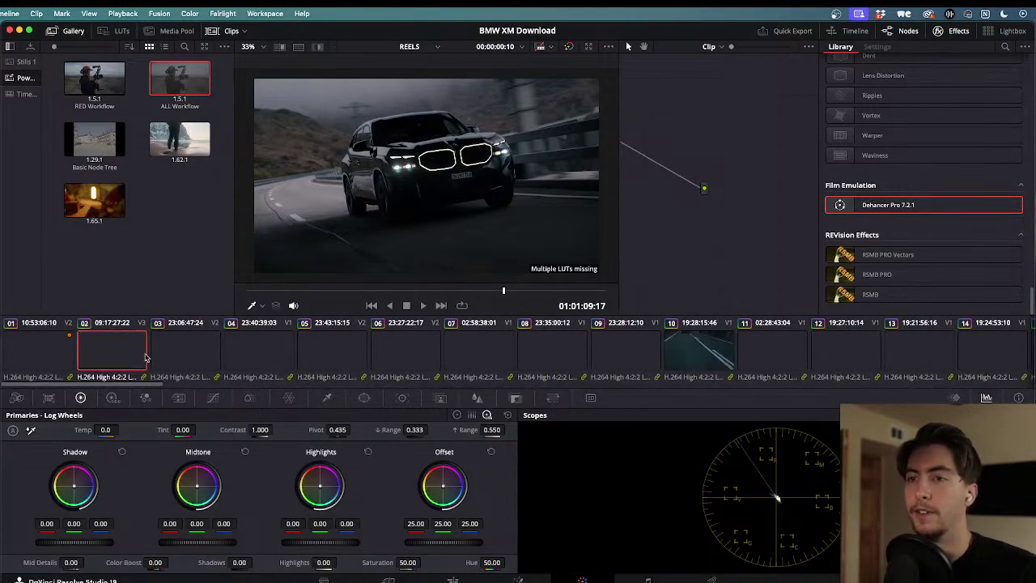
click(453, 580)
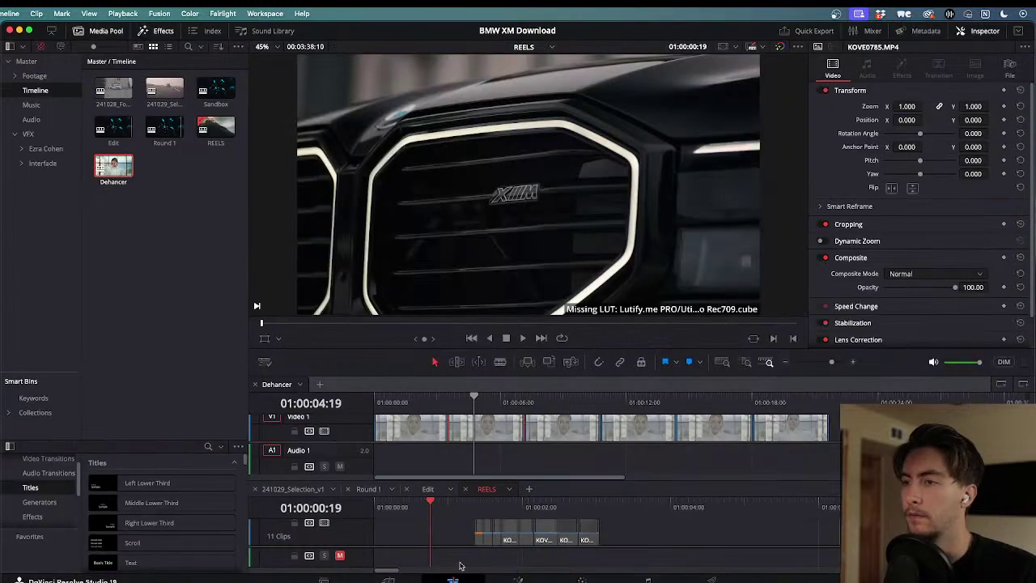
- Make the Dehancer timeline the current one with the playhead on the second portrait clip, and open it on the color page
click(472, 444)
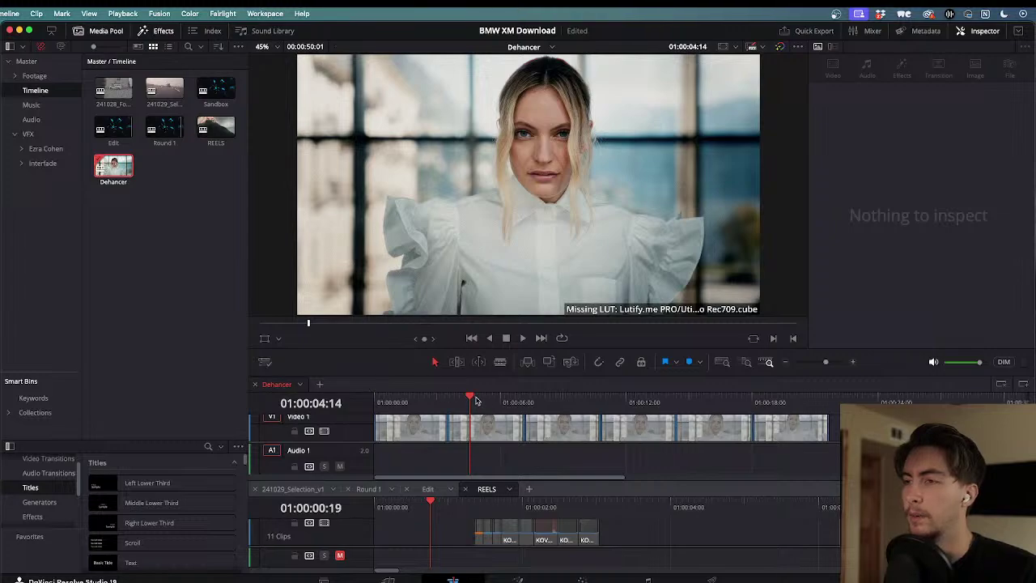
key(space)
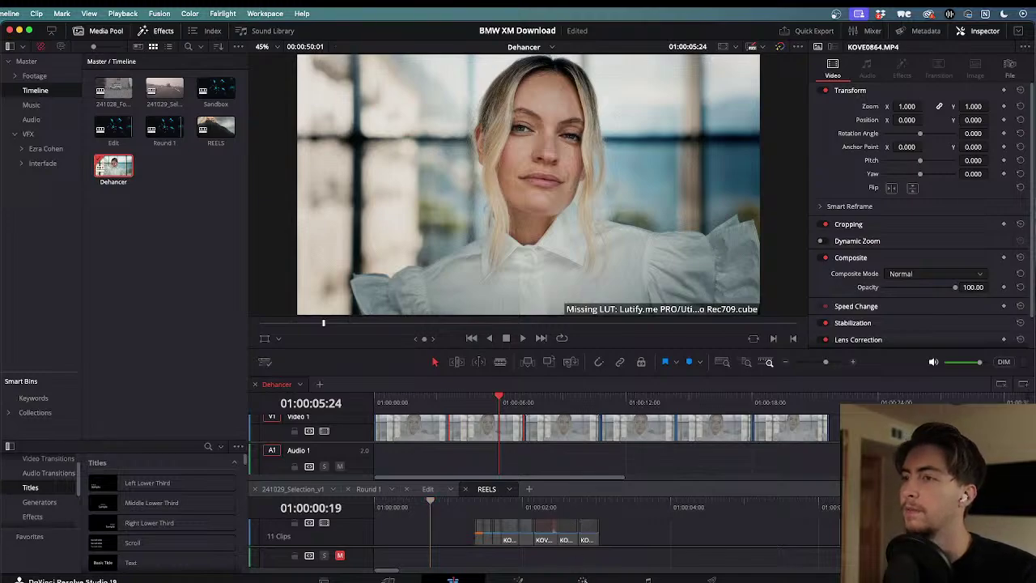
click(582, 579)
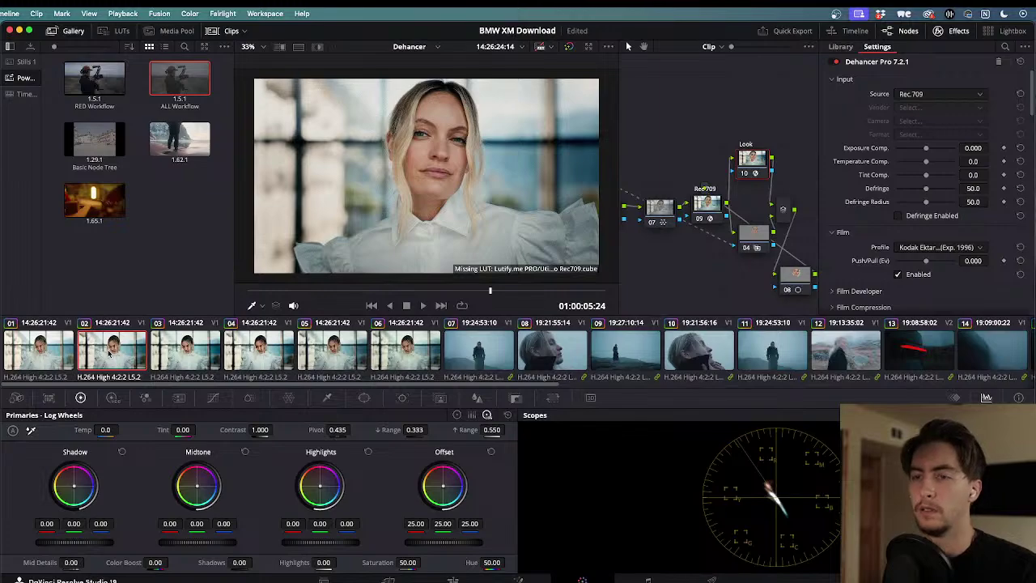
- Select the run of outdoor clips from clip 7 onward and copy the second portrait clip's Kodak Ektar grade onto them
click(498, 350)
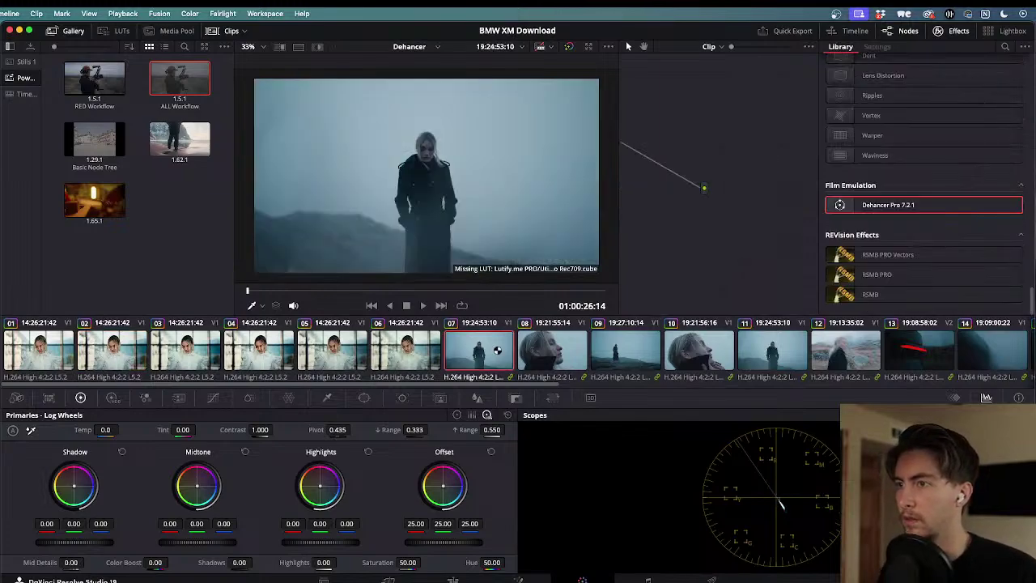
scroll(793, 357, right, 8)
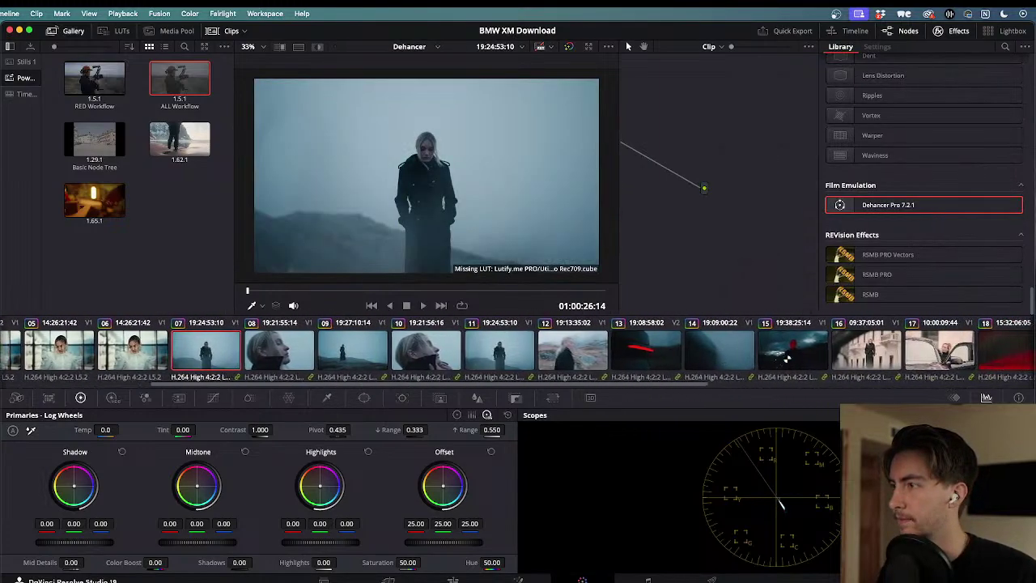
click(753, 348)
scroll(756, 350, left, 6)
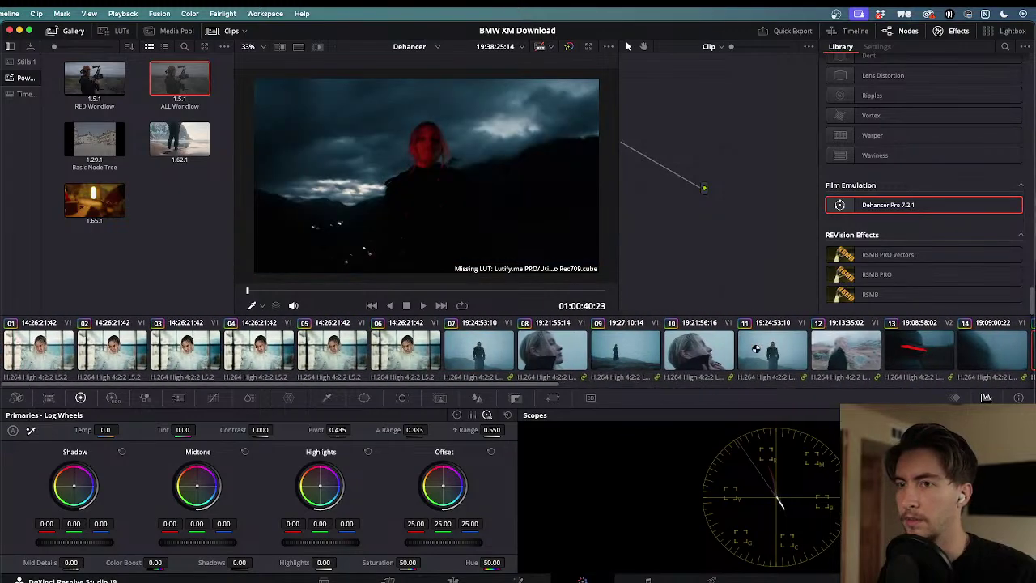
click(489, 356)
scroll(690, 378, right, 3)
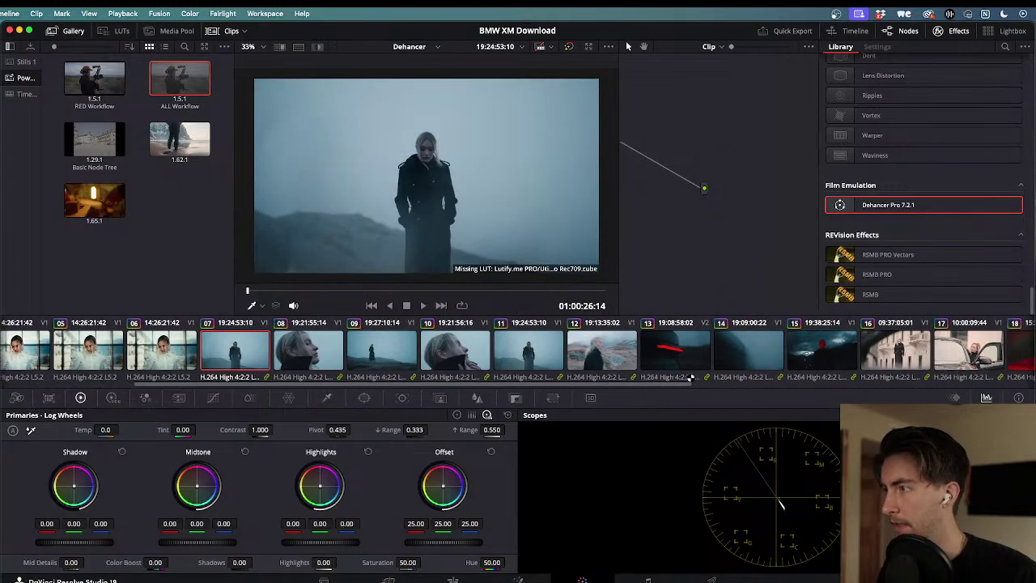
scroll(796, 341, left, 3)
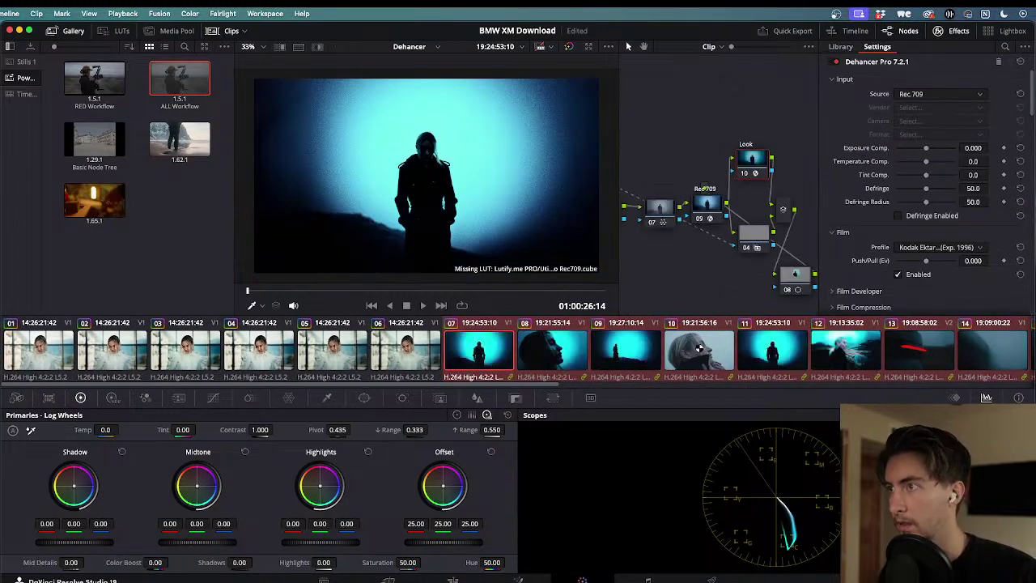
- Disable the skin tone node and both mask nodes in the grade of clip 7
scroll(712, 237, left, 5)
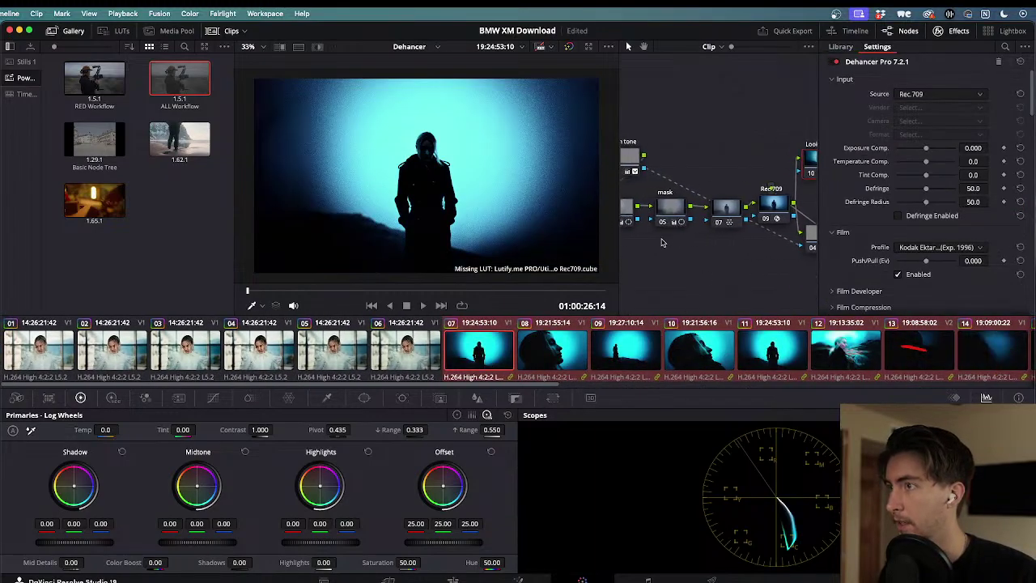
scroll(662, 242, left, 3)
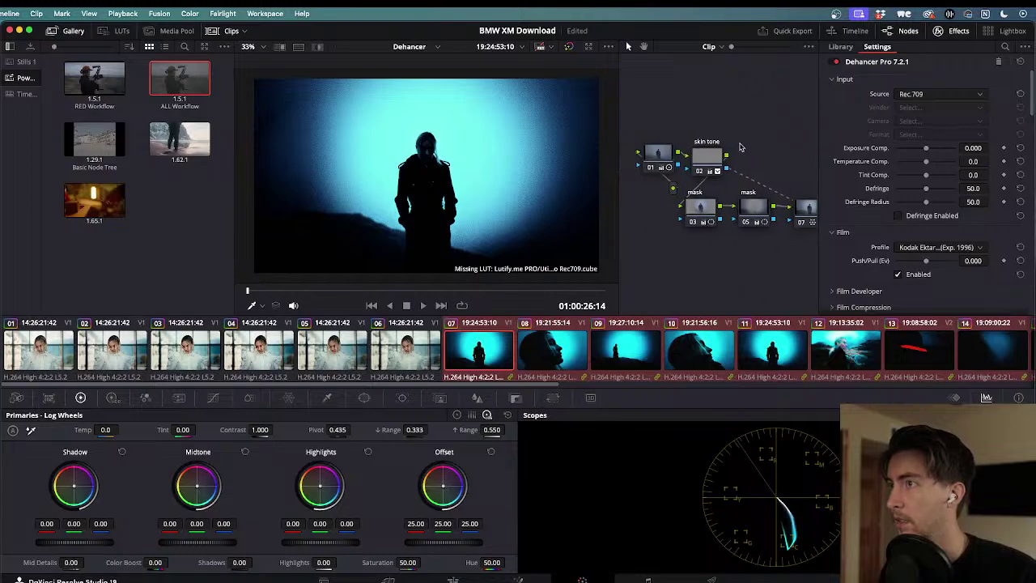
click(705, 162)
scroll(717, 171, right, 3)
click(723, 208)
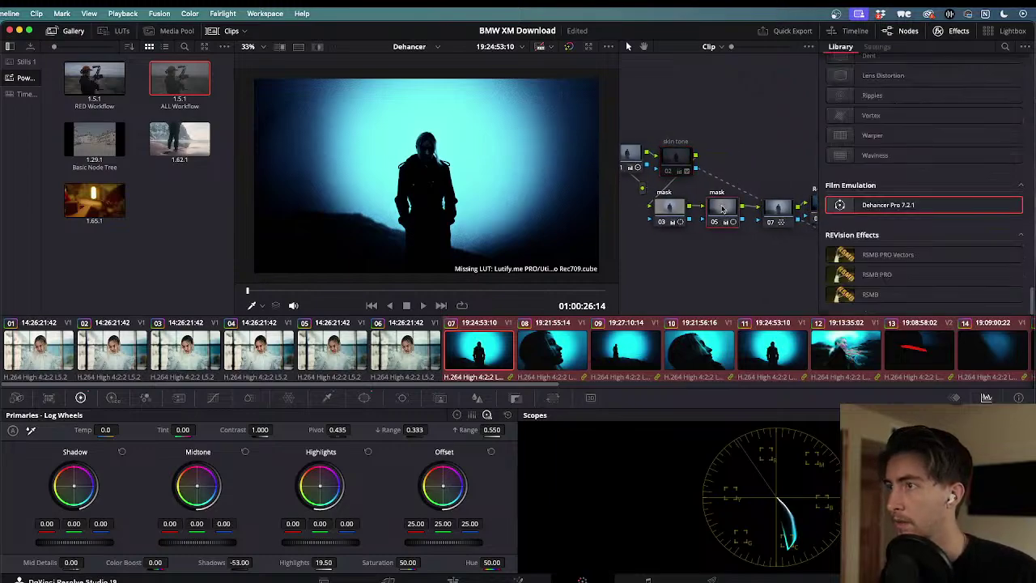
click(671, 207)
scroll(729, 252, right, 6)
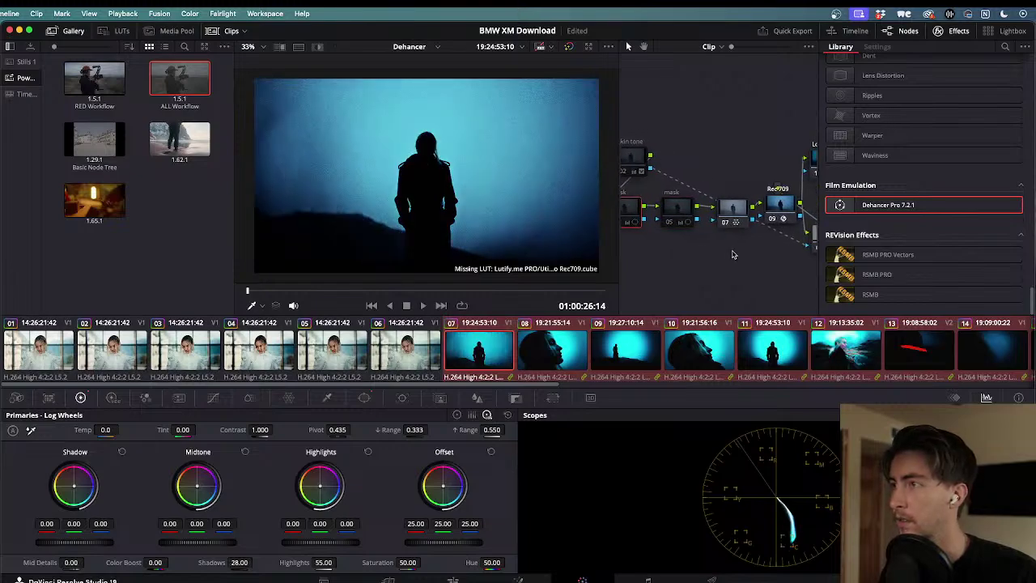
- Reset all primary corrections on node 01 of clip 7
scroll(723, 221, right, 3)
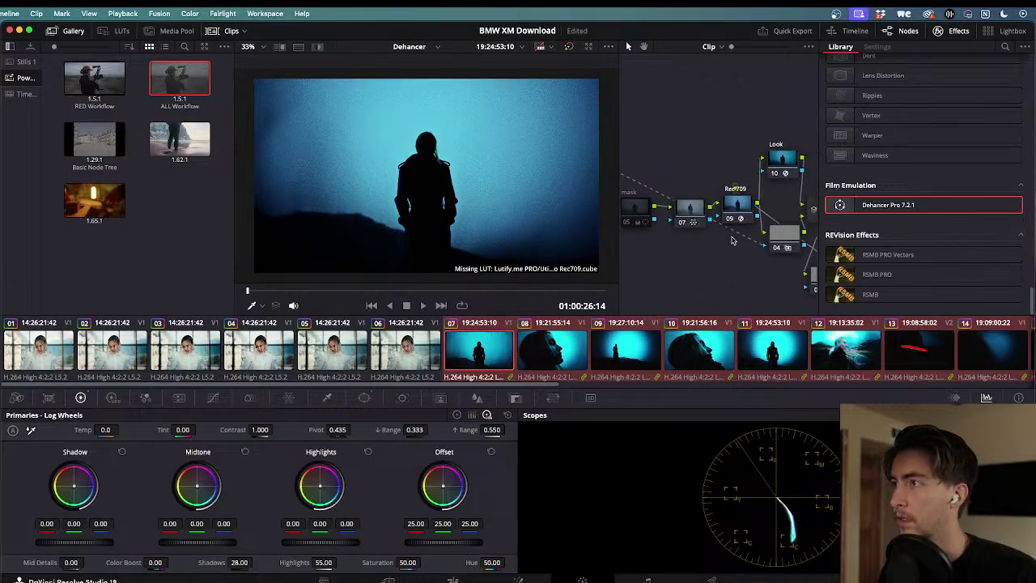
scroll(728, 154, left, 12)
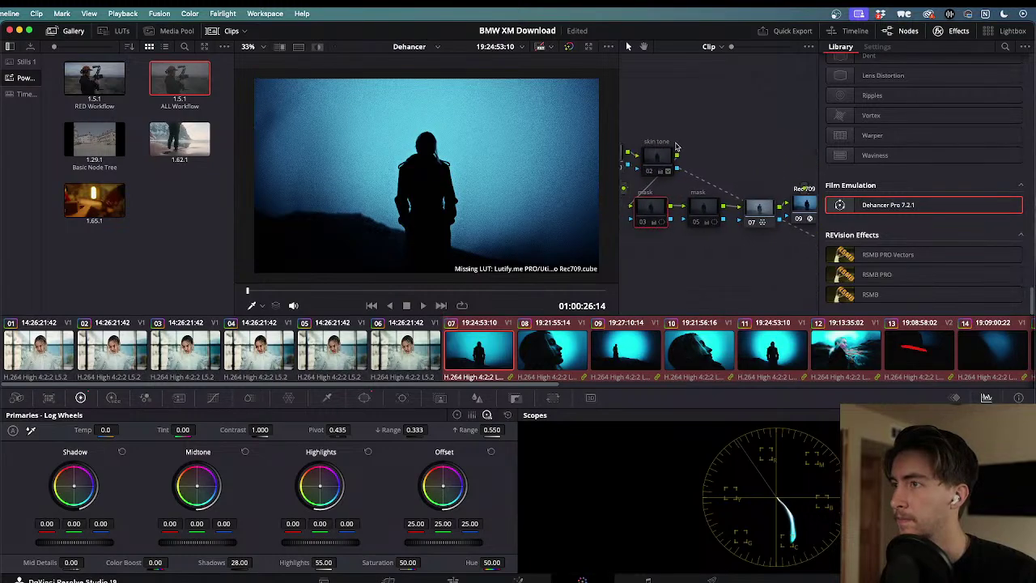
click(680, 158)
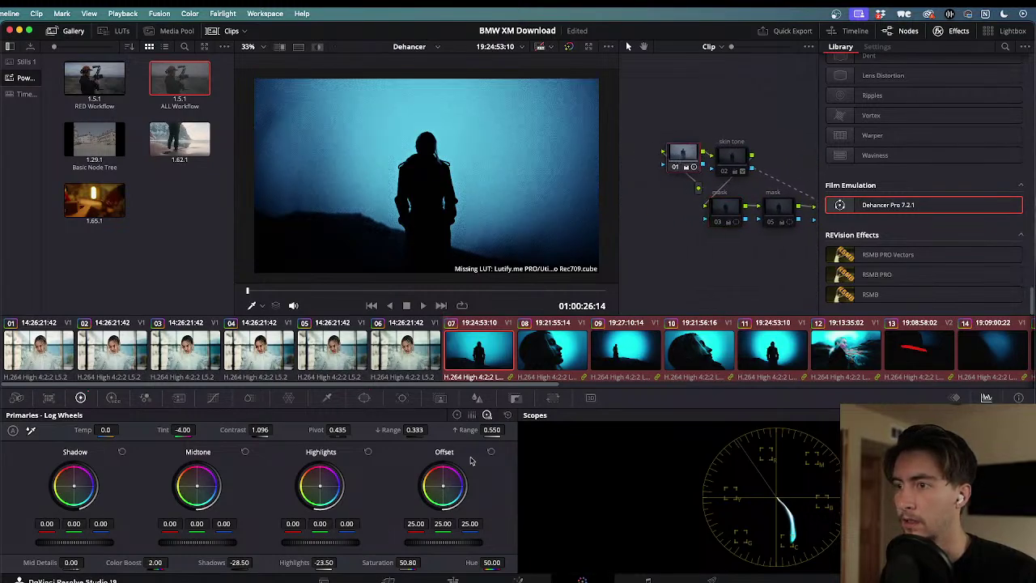
click(507, 414)
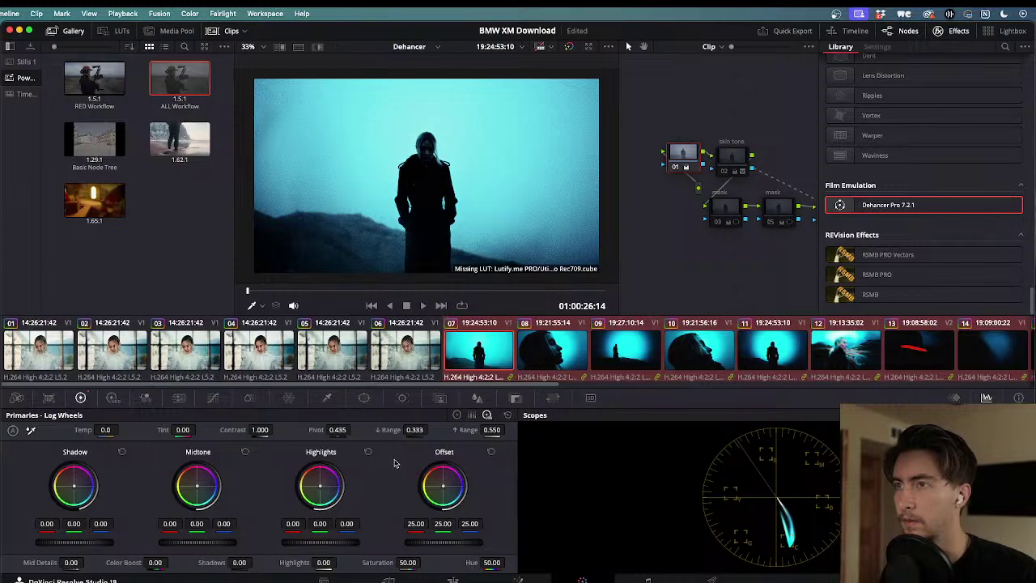
- Hide the effects library to reveal the whole node tree, and set Shadows to 19 on node 01
click(945, 31)
click(910, 31)
click(909, 32)
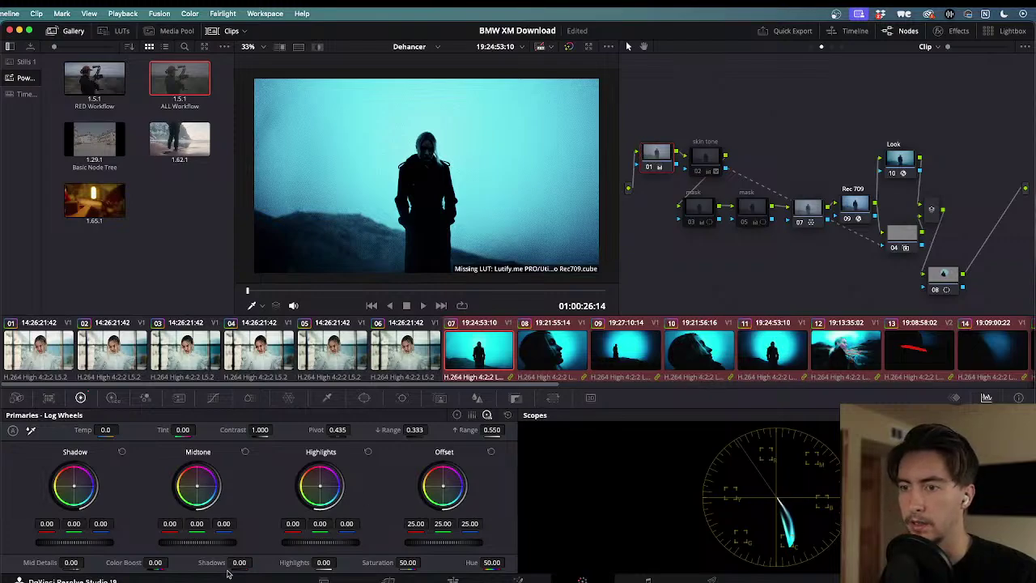
mouse_move(238, 562)
mouse_down()
mouse_move(275, 562)
mouse_move(235, 566)
mouse_up()
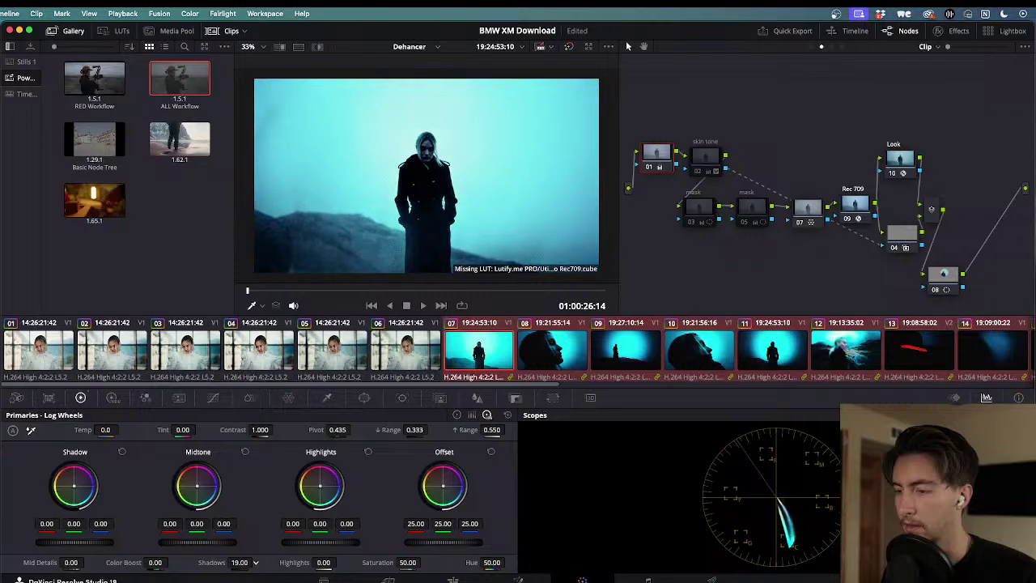
- Disable the Look node and the Rec 709 node of clip 7, checking the image with and without them
click(850, 209)
click(891, 165)
key(ctrl+d)
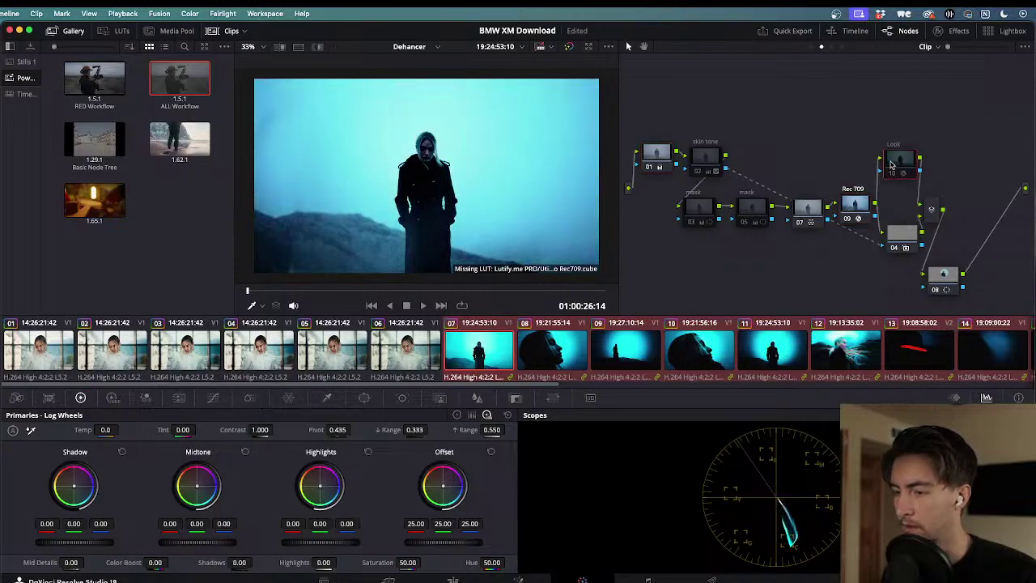
click(853, 204)
key(ctrl+d)
key(ctrl+d)
key(ctrl+d)
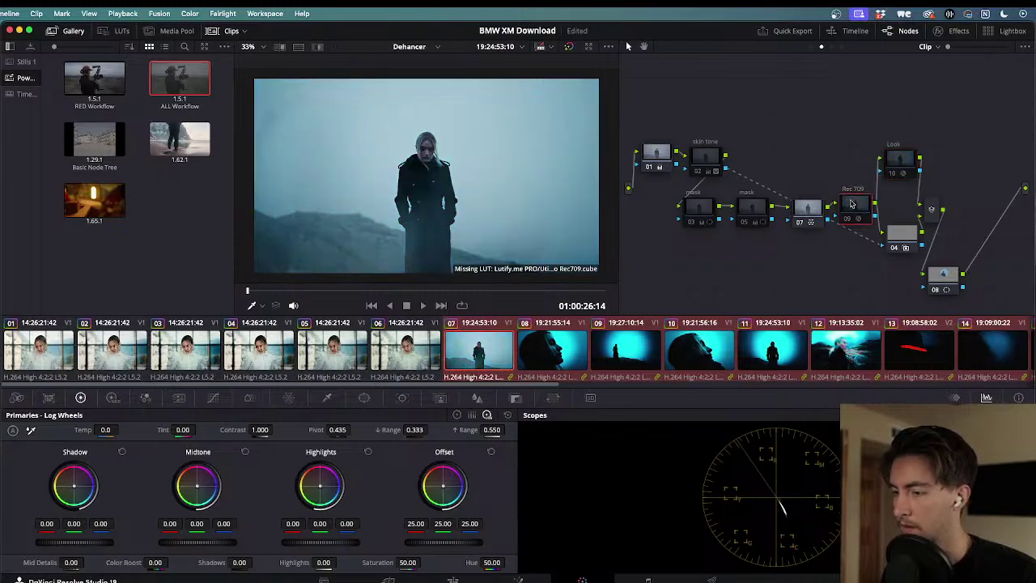
- Disable node 01 and node 07 as well, leaving the Rec 709 node off
key(ctrl+d)
key(ctrl+d)
key(ctrl+d)
key(ctrl+d)
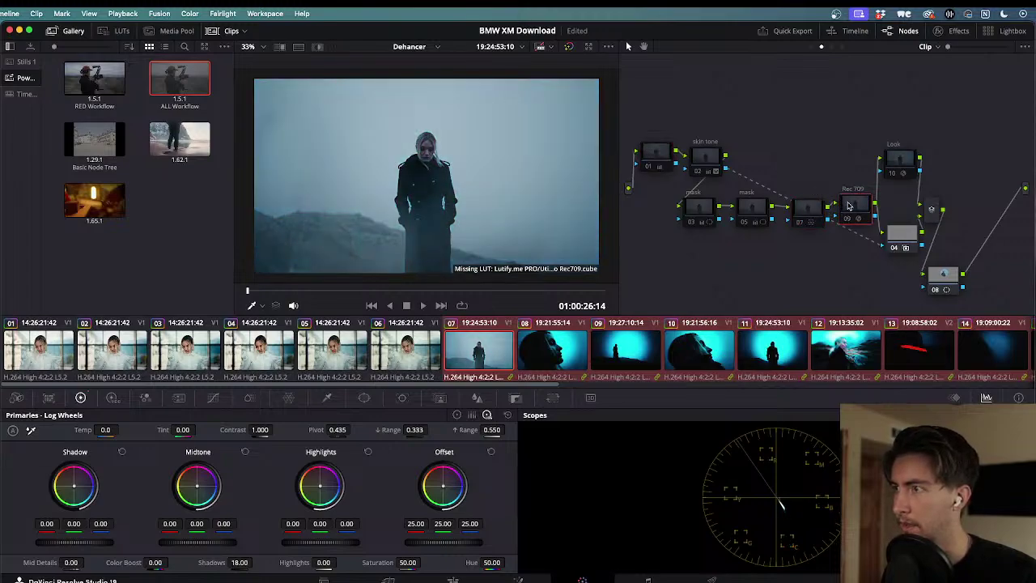
- Switch the Rec 709 node on and off repeatedly to compare its conversion with the untouched image of clip 7
key(ctrl+d)
key(ctrl+d)
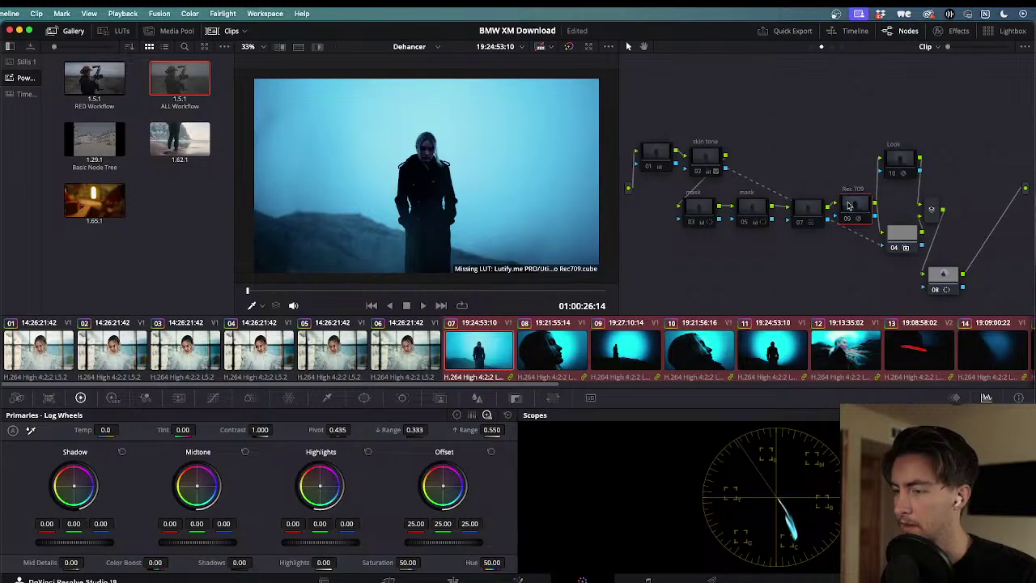
key(ctrl+d)
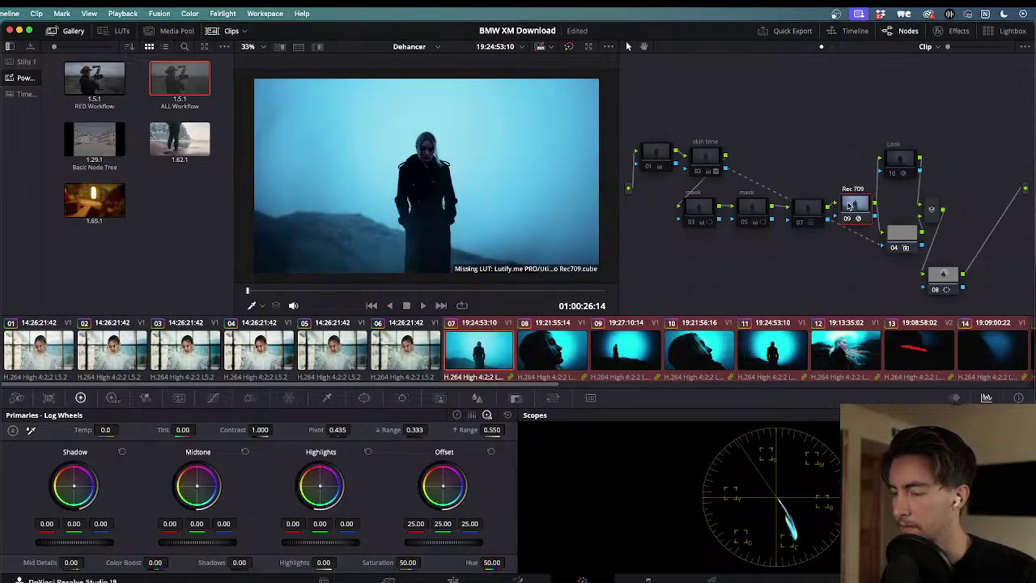
key(ctrl+d)
key(ctrl+d)
key(ctrl+d)
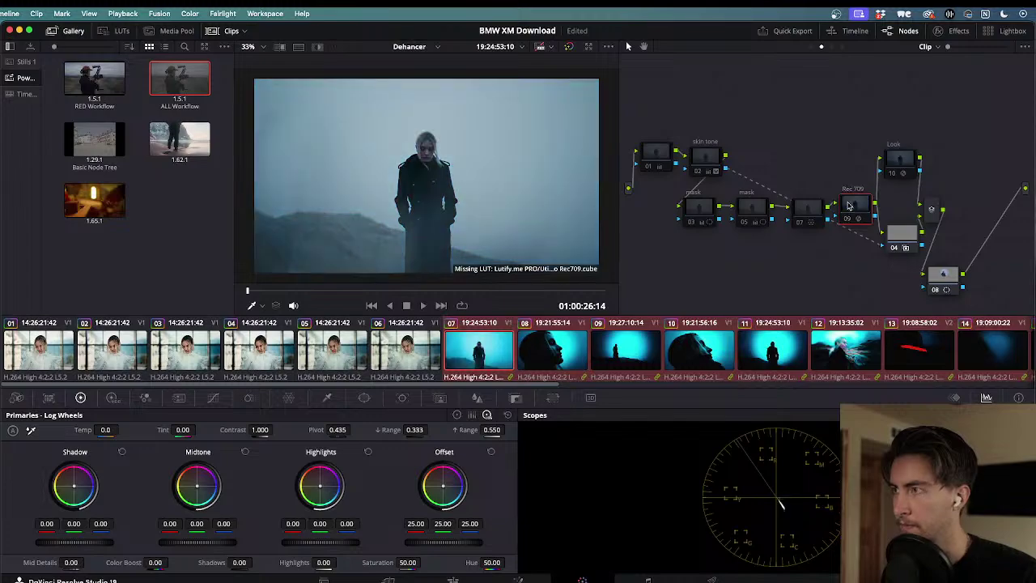
- Delete the Rec 709 node and add a blank node in its place between node 07 and the Look node
key(Delete)
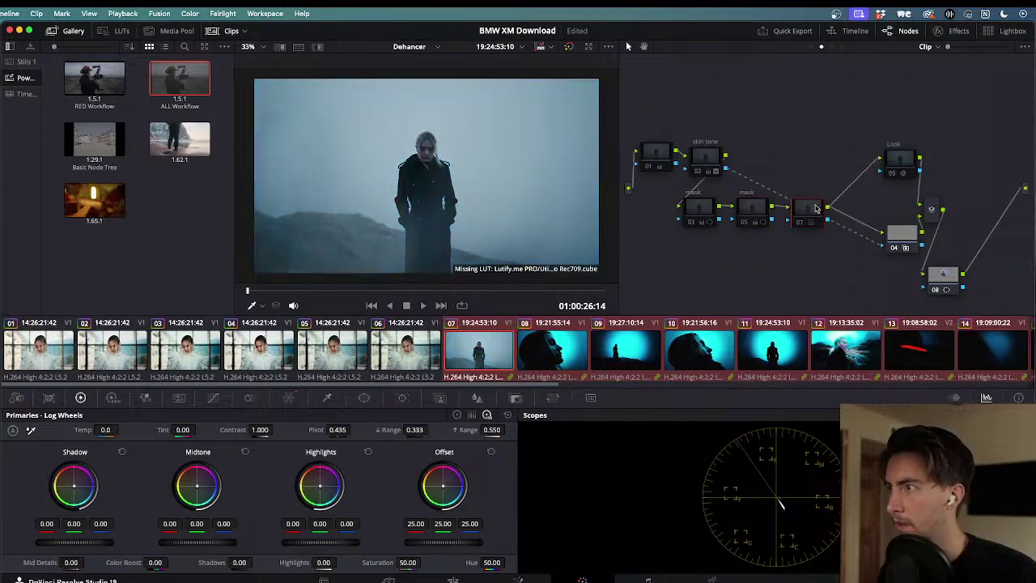
key(alt+o)
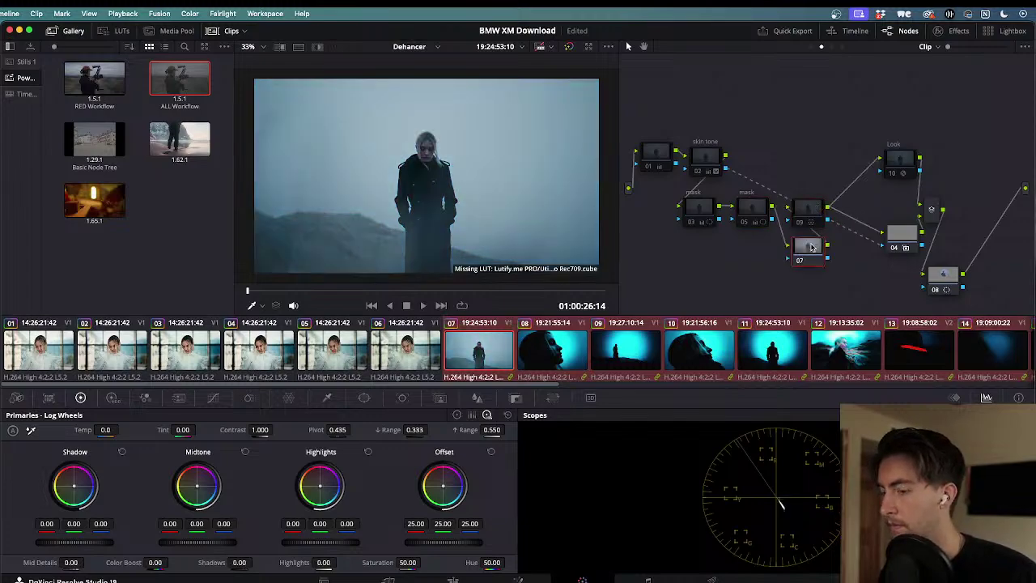
key(Delete)
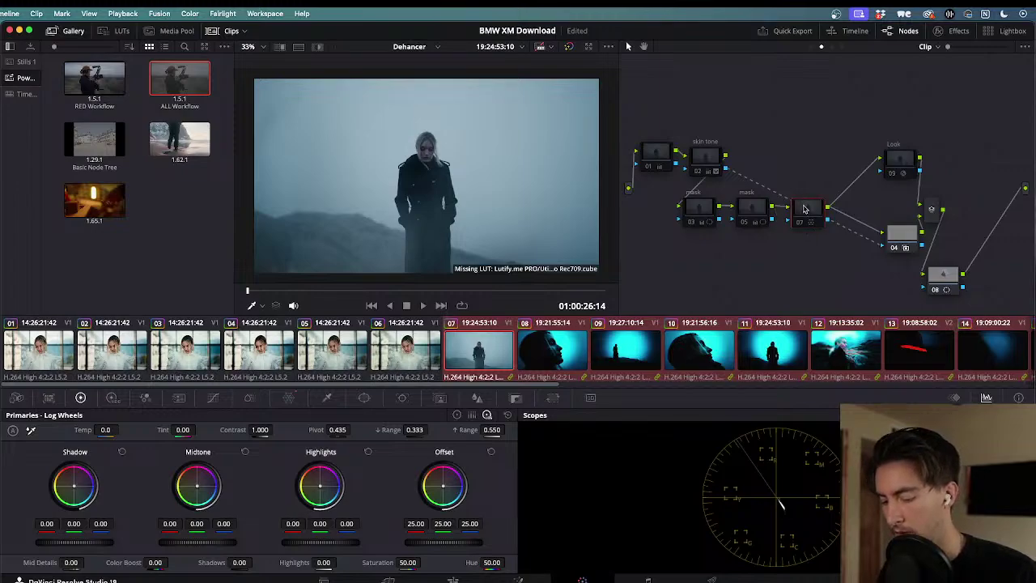
key(alt+o)
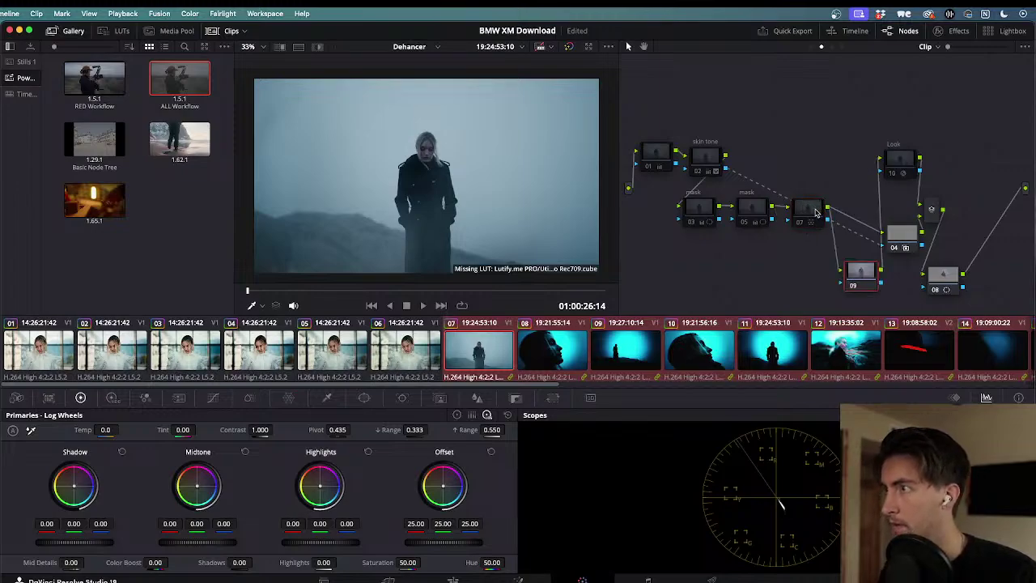
- Apply the Sony S-Gamut3 Cine - S-Log3 to Rec709 LUT from the BMW folder to node 09 of clip 7
drag(860, 275, 860, 254)
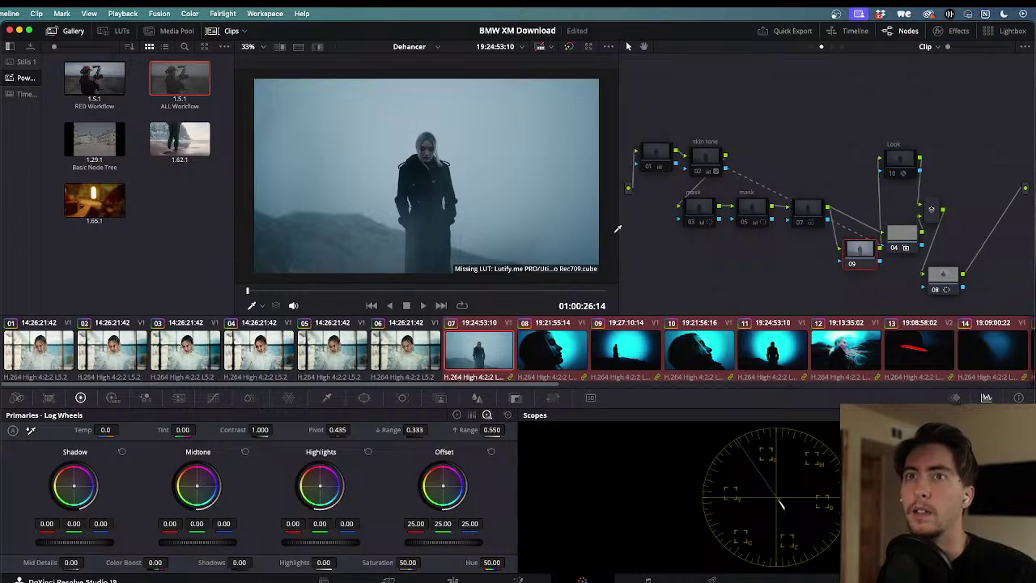
click(117, 31)
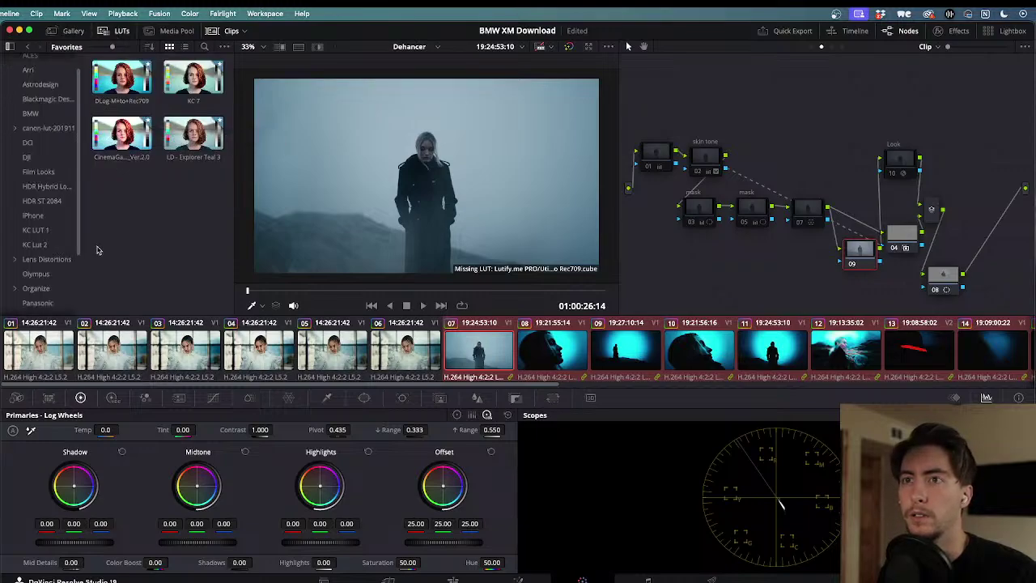
scroll(39, 204, down, 3)
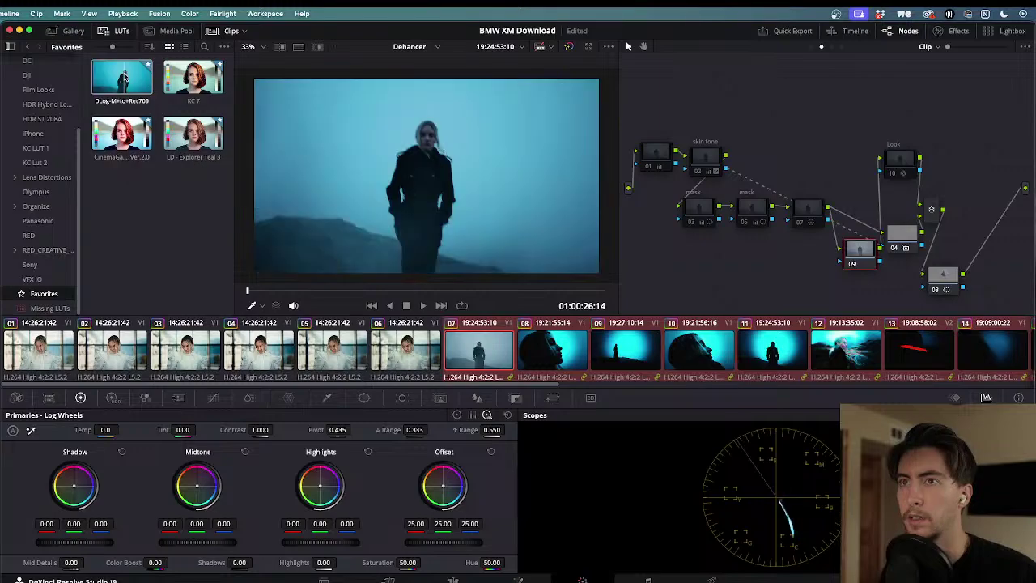
scroll(26, 128, up, 4)
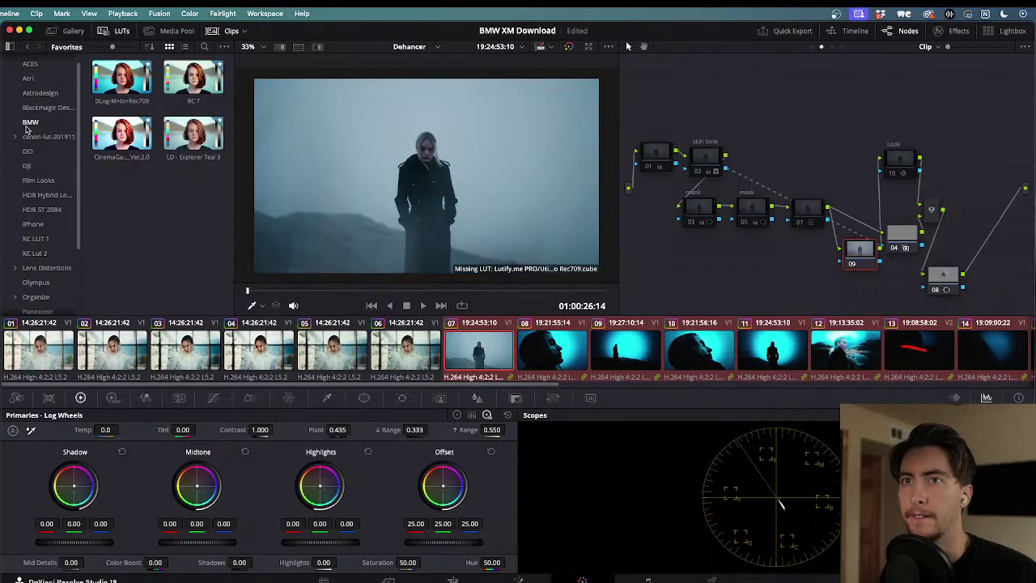
scroll(33, 247, down, 4)
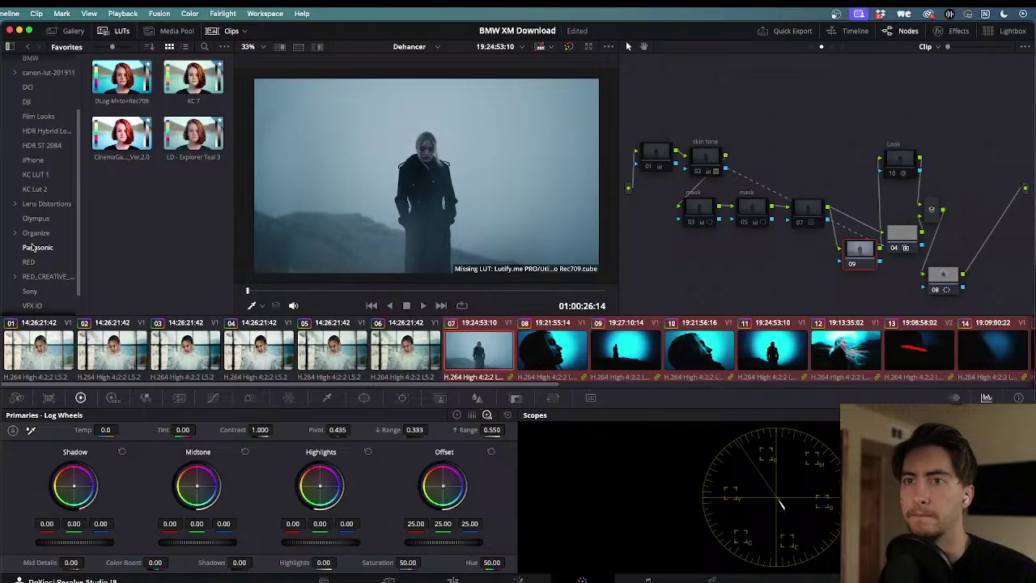
scroll(32, 203, up, 3)
click(30, 106)
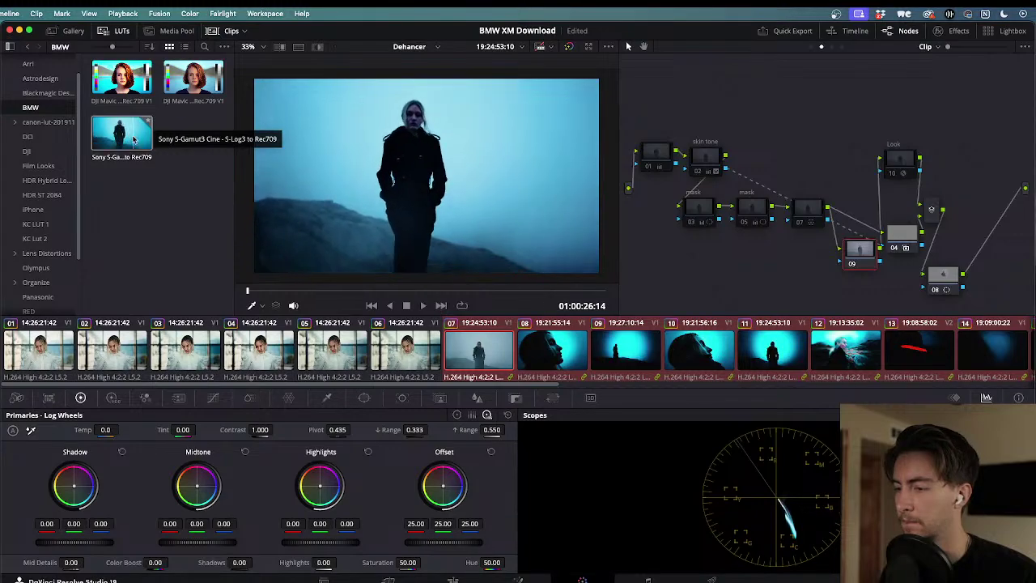
drag(134, 140, 864, 223)
- Enable the Look node of clip 7 and play the clip to review the converted image
click(904, 166)
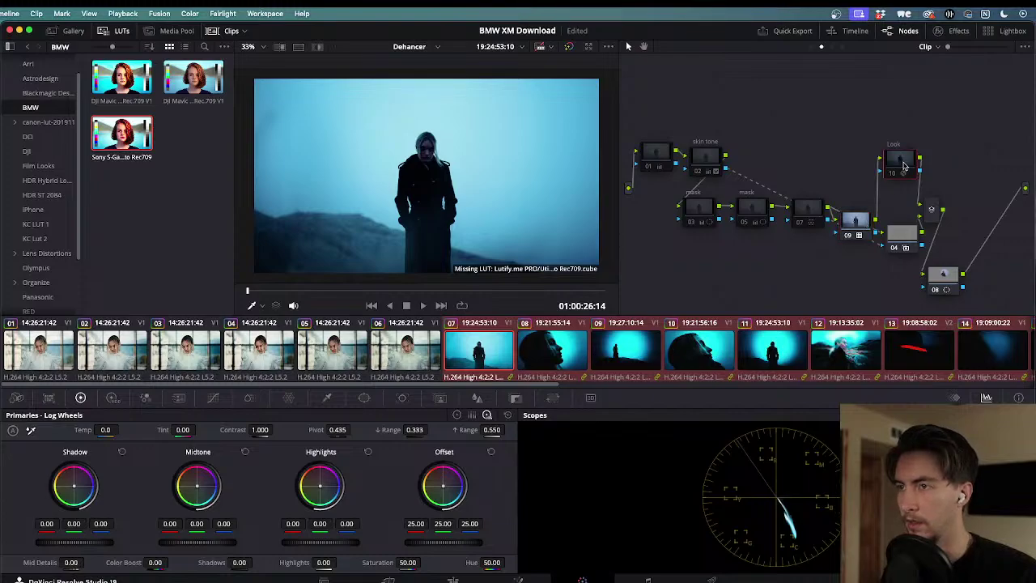
key(ctrl+d)
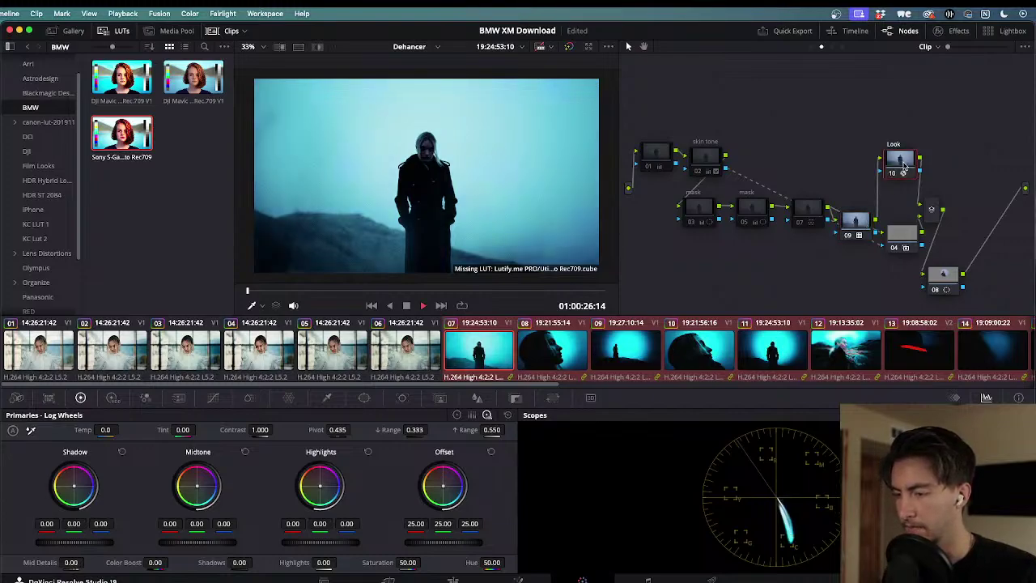
key(j)
key(l)
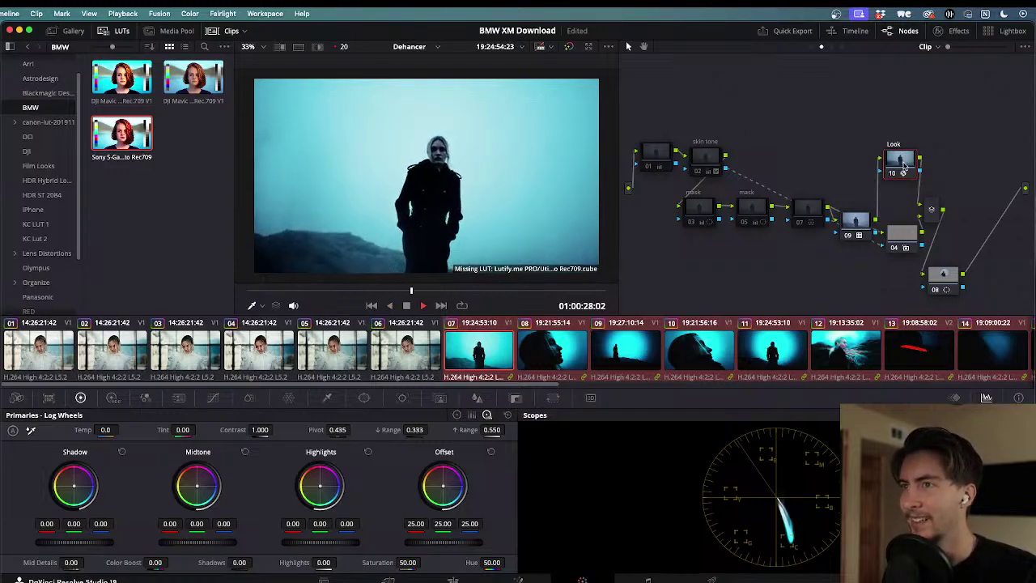
key(j)
key(k)
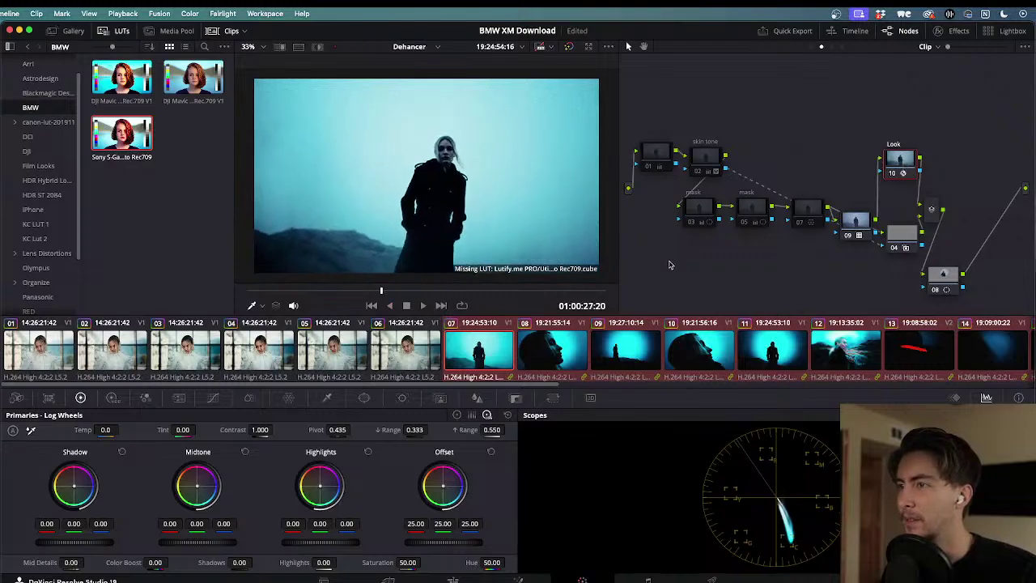
- Undo the enabling of the Look node and the repositioning of node 09
key(super+z)
key(super+z)
key(super+z)
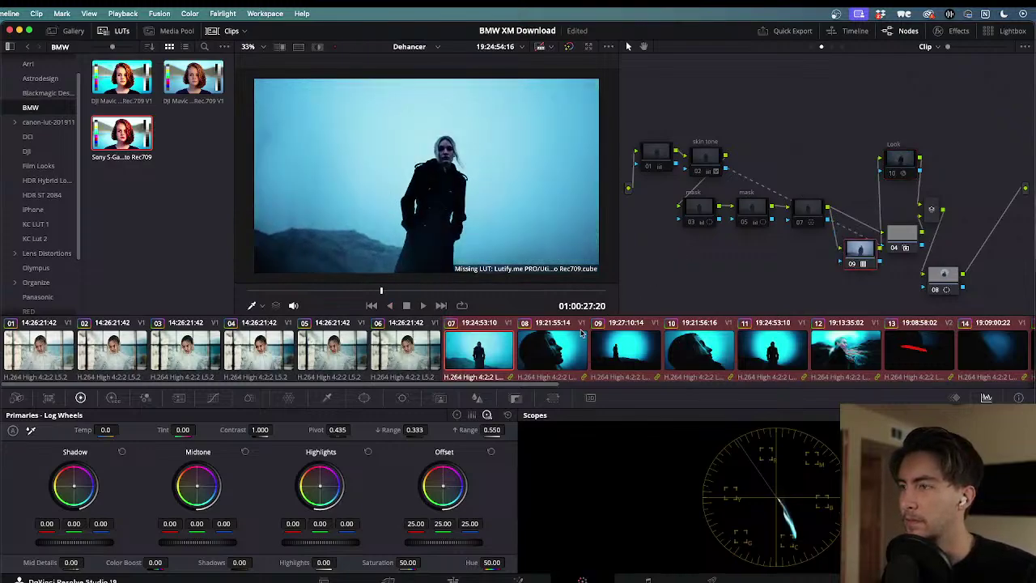
- Try to delete all grade versions of clips 8 to 15 at once
click(578, 345)
scroll(648, 349, right, 5)
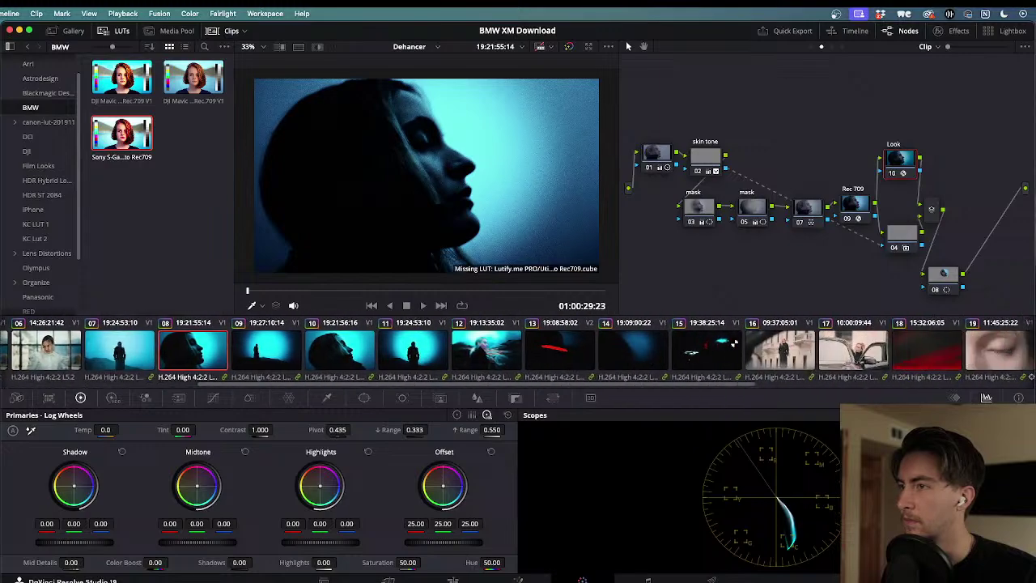
right_click(708, 345)
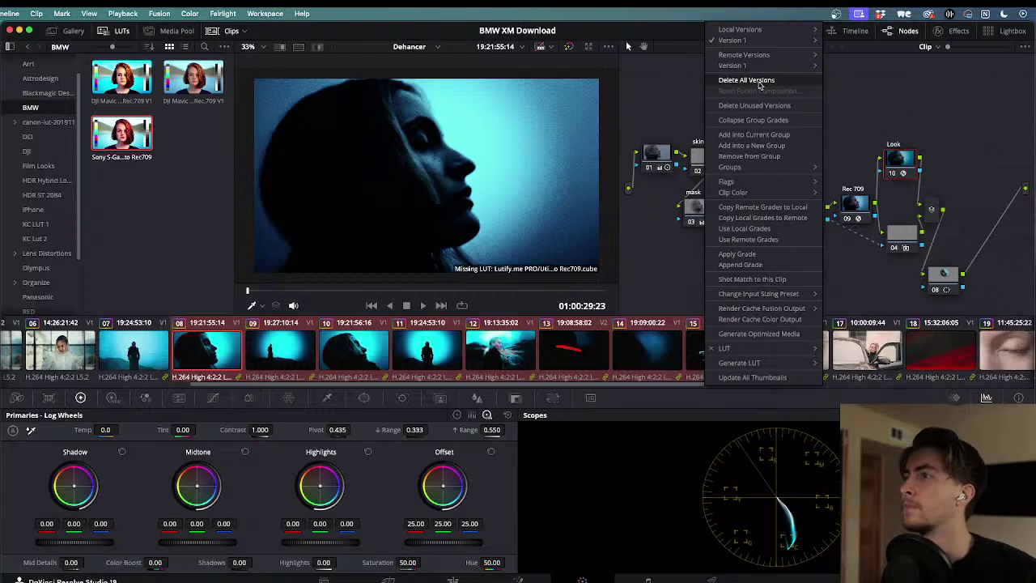
click(759, 84)
click(542, 346)
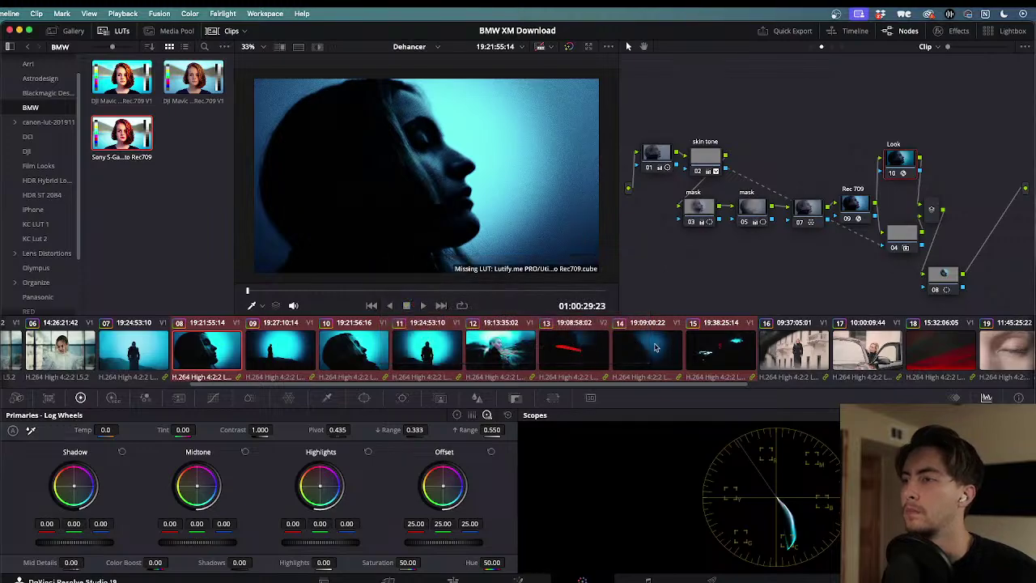
right_click(720, 347)
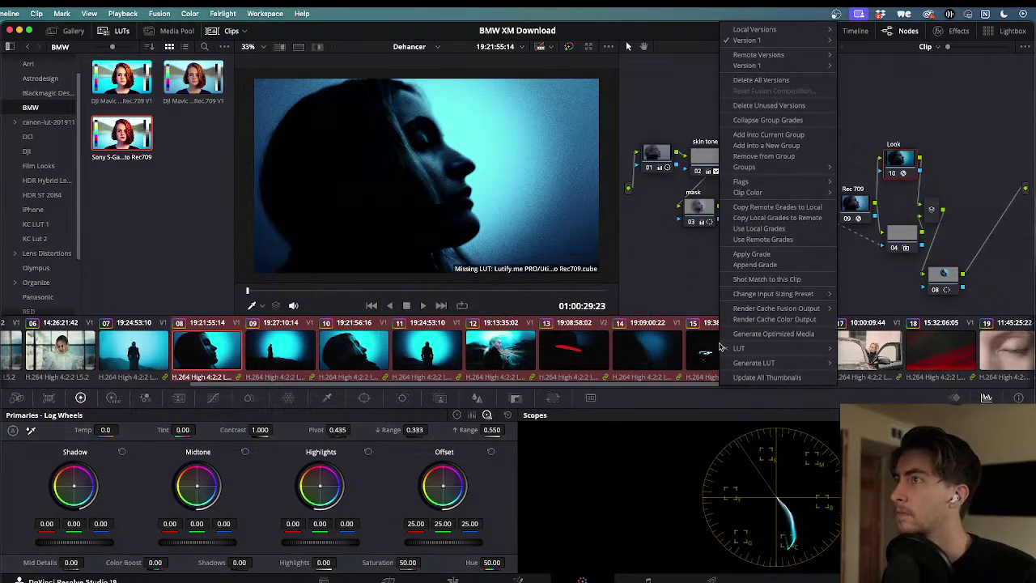
click(694, 262)
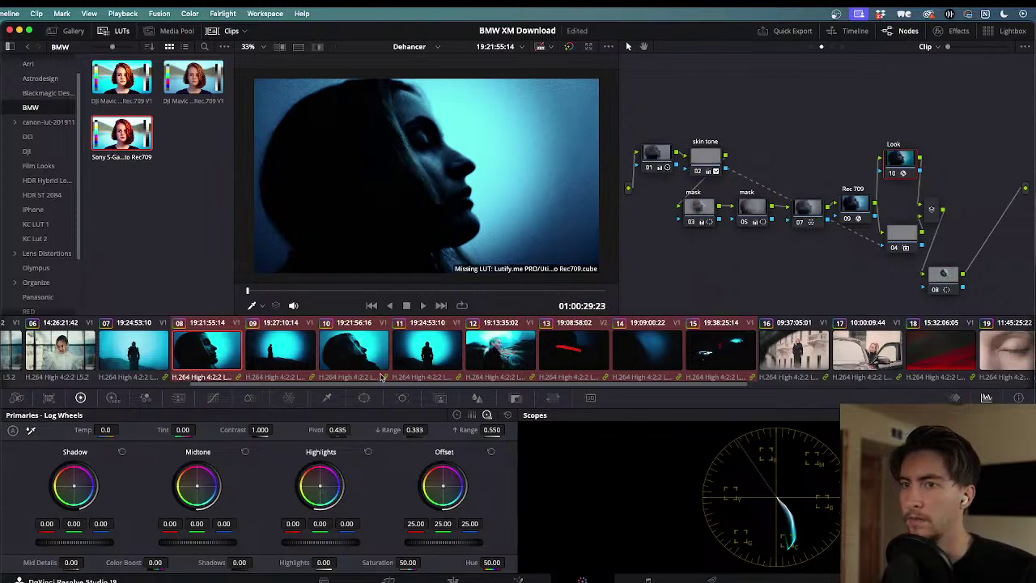
- Delete all nodes from the grades of clips 8 and 9
scroll(377, 376, left, 5)
click(568, 349)
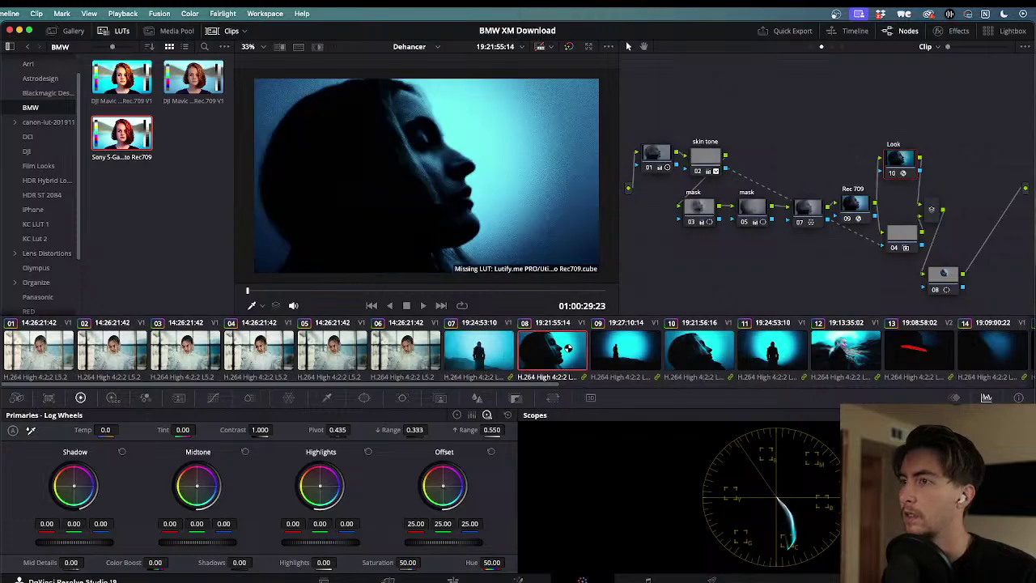
key(Delete)
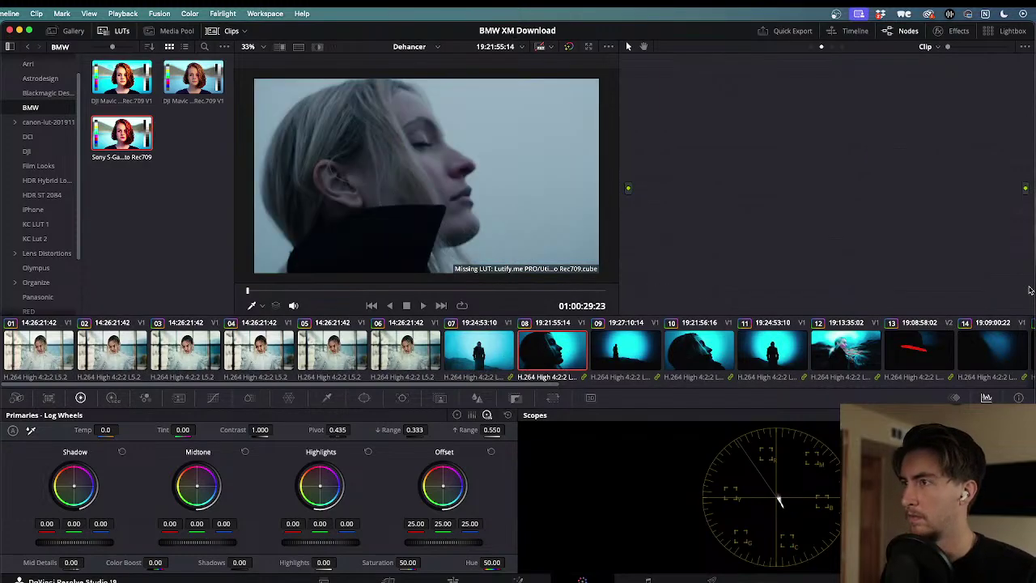
click(611, 351)
drag(631, 102, 1020, 295)
key(Delete)
- Delete all nodes from the grades of clips 10 and 11
click(720, 356)
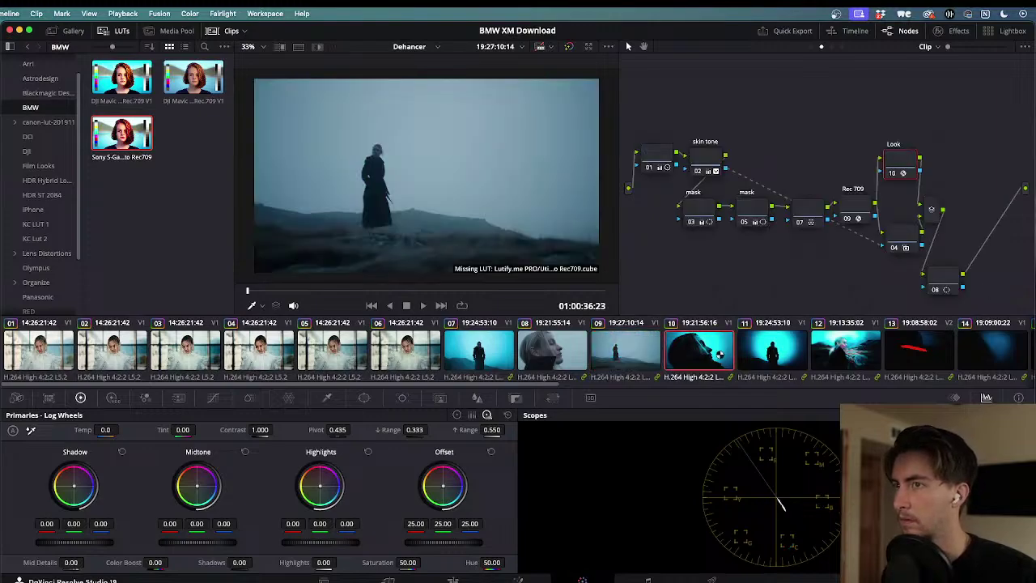
drag(639, 98, 958, 285)
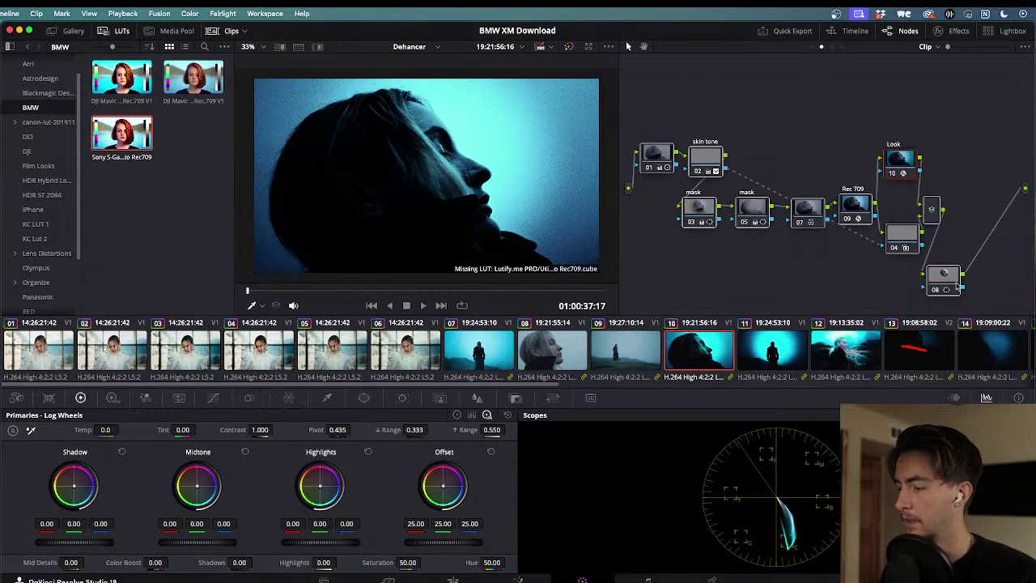
key(Delete)
click(765, 348)
drag(638, 96, 1017, 314)
key(Delete)
- Delete all nodes from the grades of clips 12 and 13
click(846, 348)
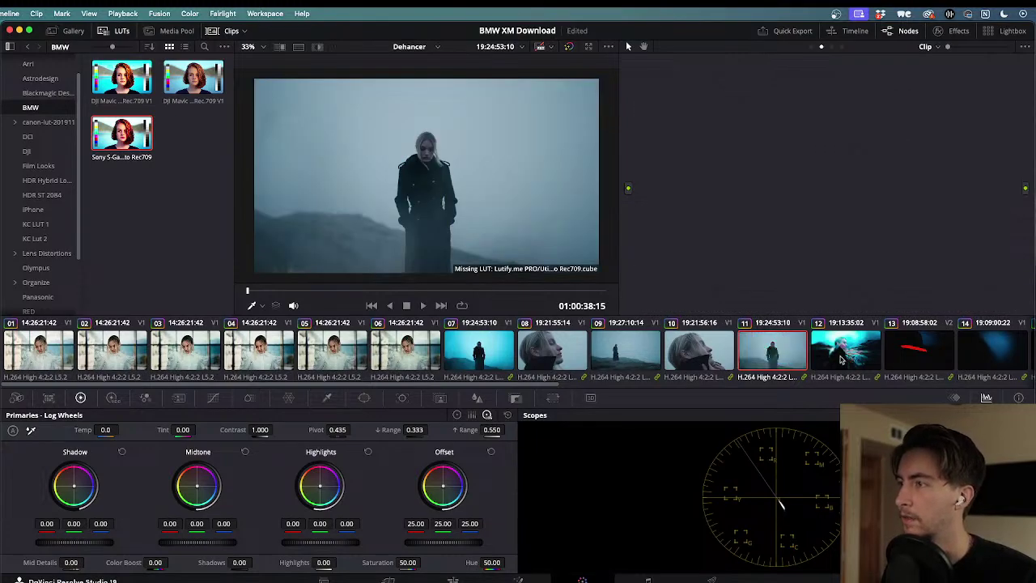
drag(639, 103, 971, 297)
key(Delete)
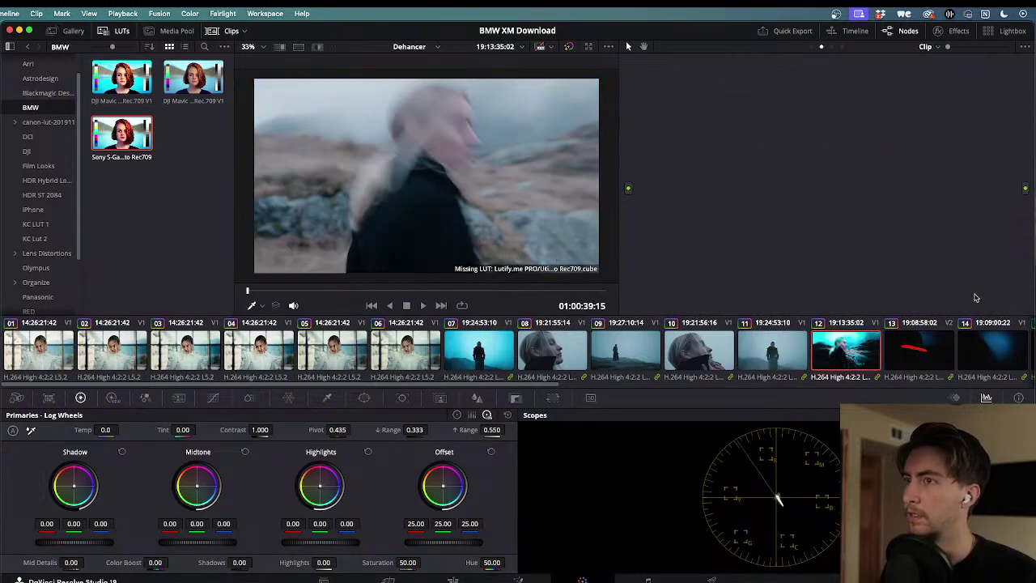
scroll(667, 346, right, 5)
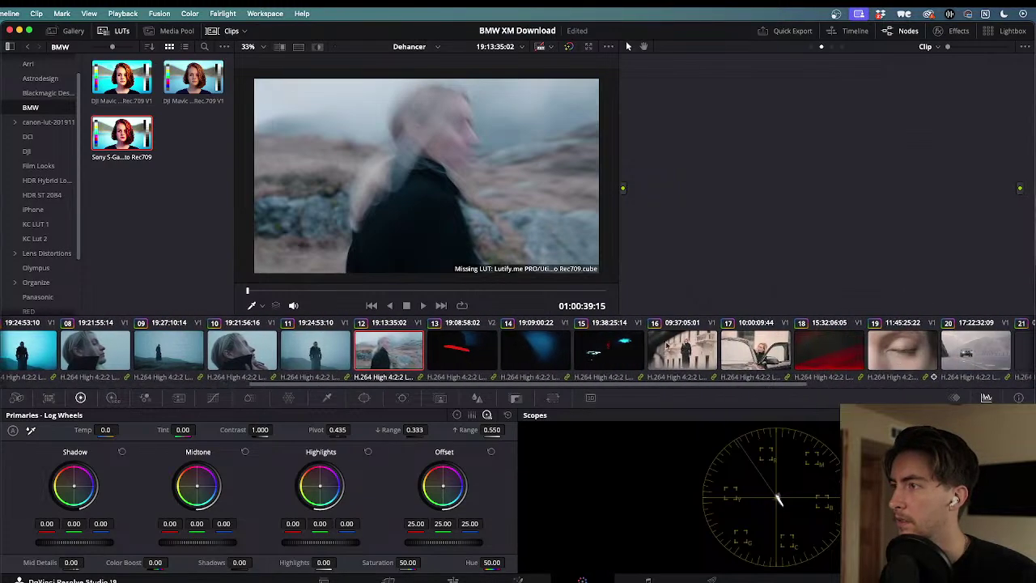
click(457, 352)
drag(645, 101, 1004, 290)
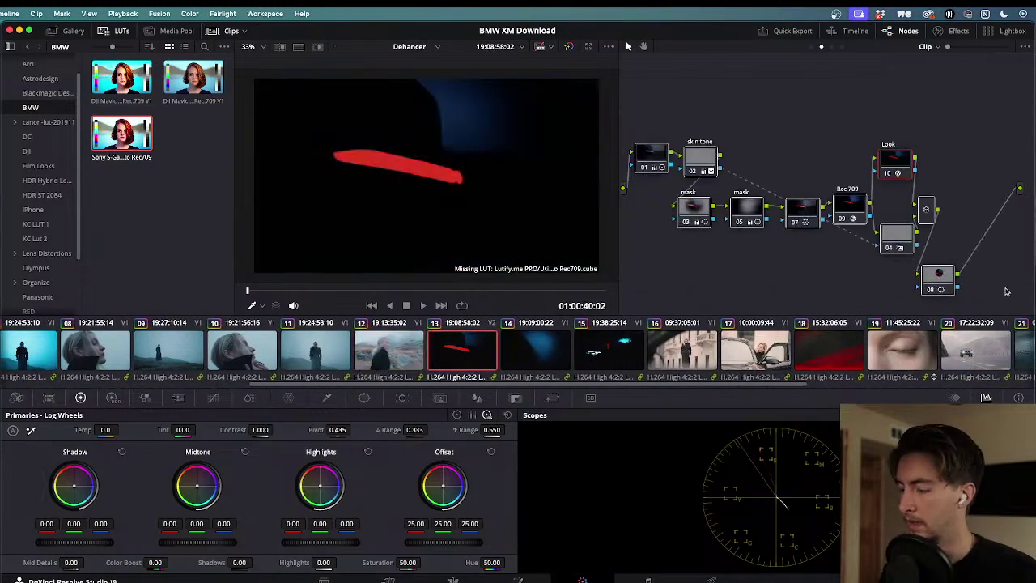
key(Delete)
- Delete all nodes from the grades of clips 14 and 15
key(Down)
drag(631, 107, 978, 317)
key(Delete)
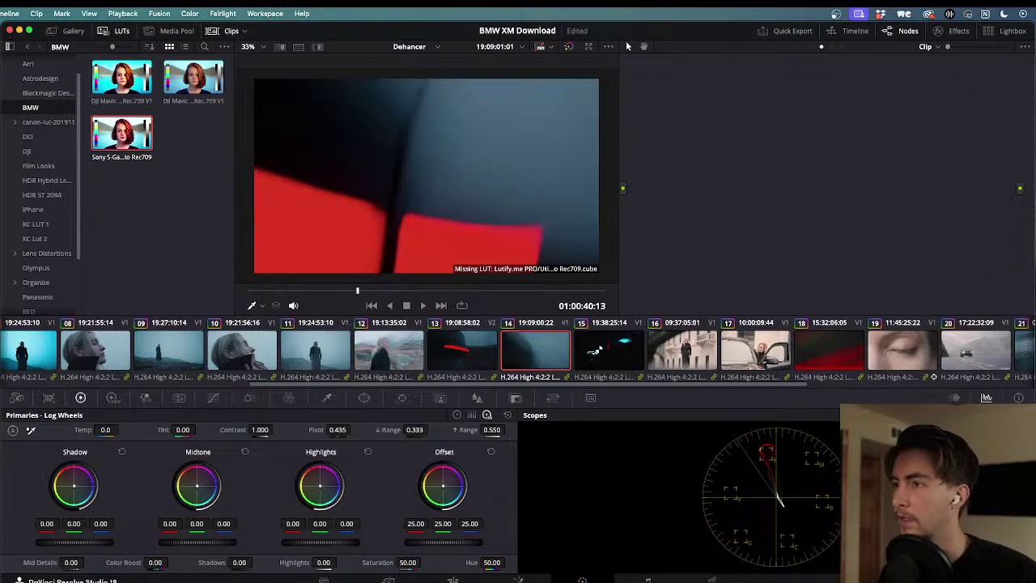
click(599, 350)
drag(650, 101, 999, 316)
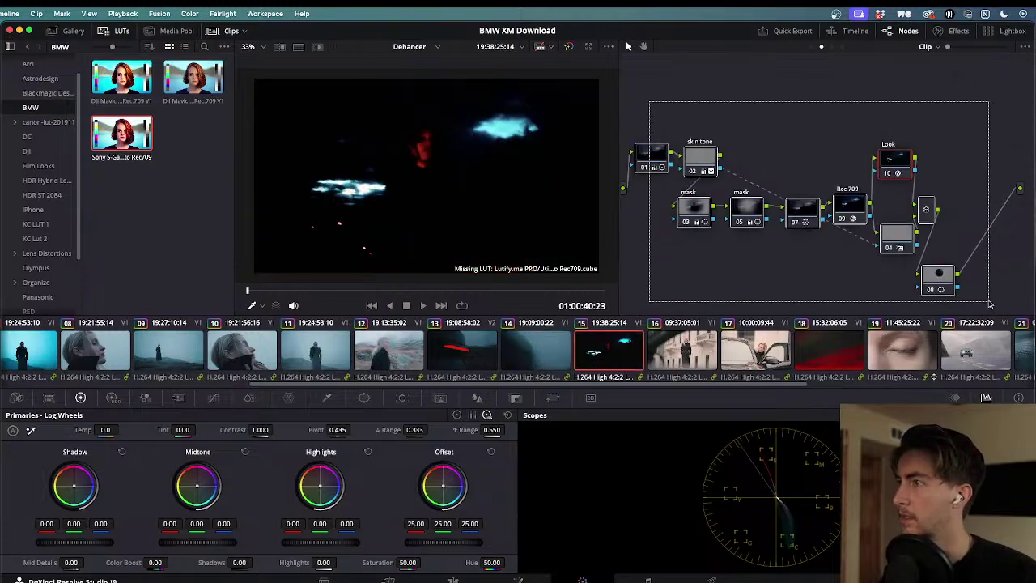
key(Delete)
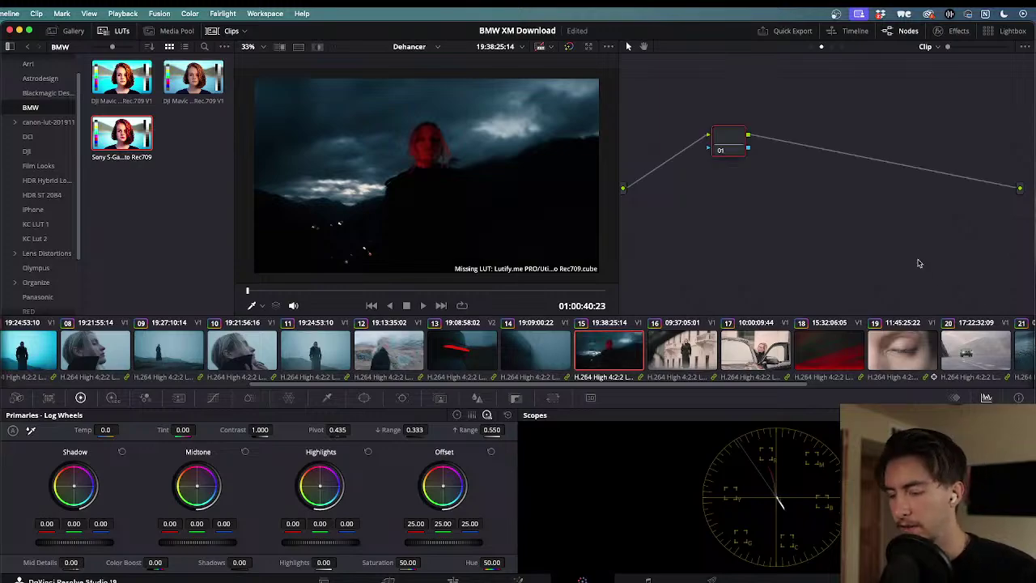
- Review the ungraded images and node graphs of clips 14 back to 8 one by one
click(526, 353)
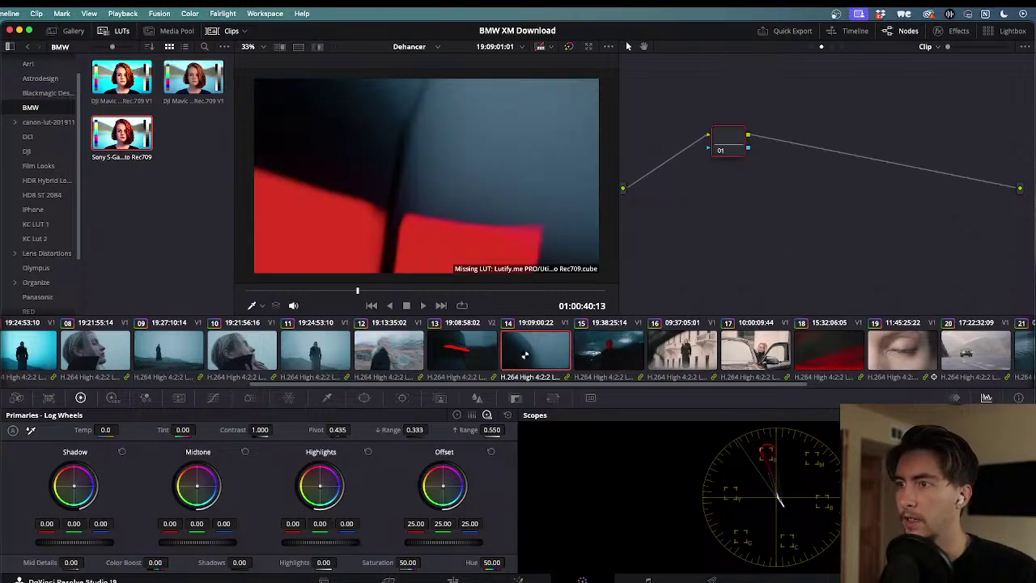
click(467, 353)
click(388, 352)
click(314, 348)
click(244, 350)
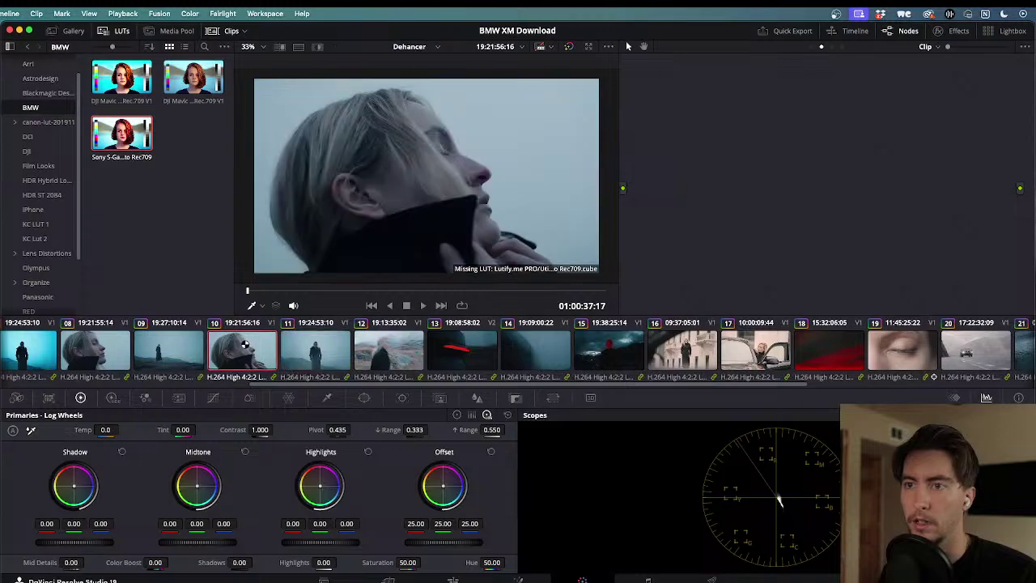
click(162, 352)
click(96, 353)
- Delete the whole node tree of clip 7 to start its grade over
scroll(95, 353, up, 5)
click(374, 350)
drag(630, 118, 981, 296)
key(Delete)
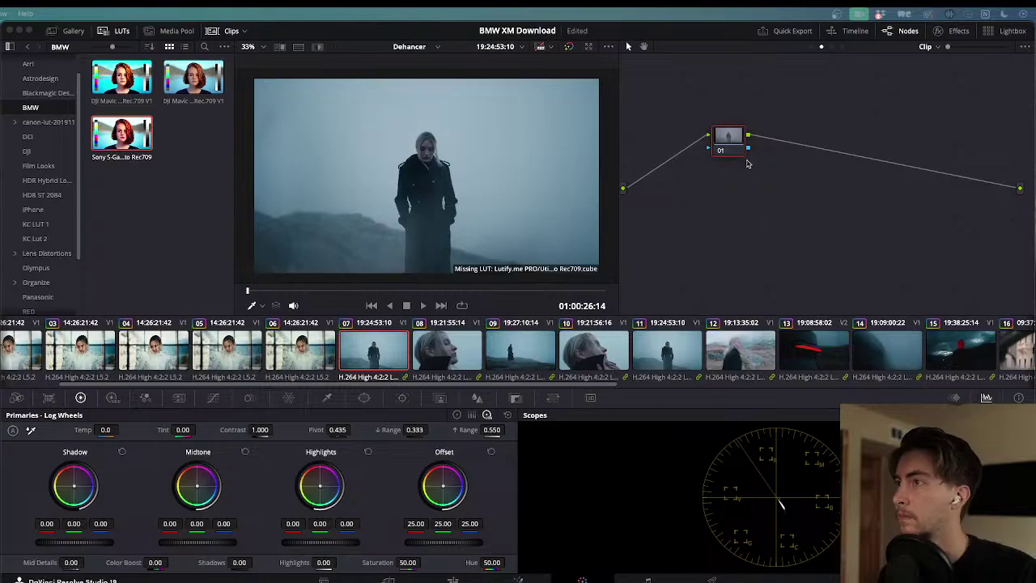
- Add three serial nodes after node 01 of clip 7
key(alt+s)
key(alt+s)
key(alt+s)
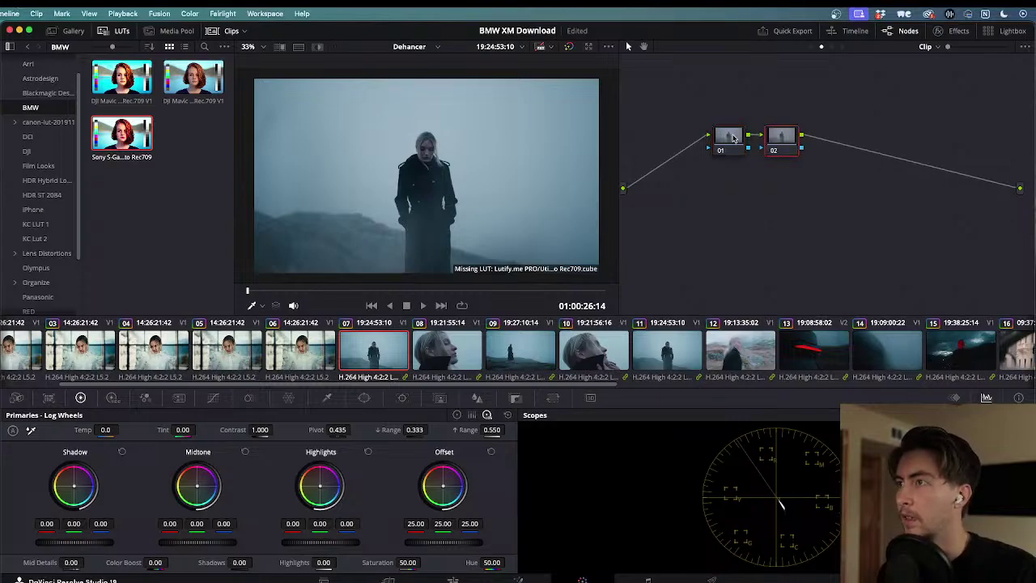
click(956, 32)
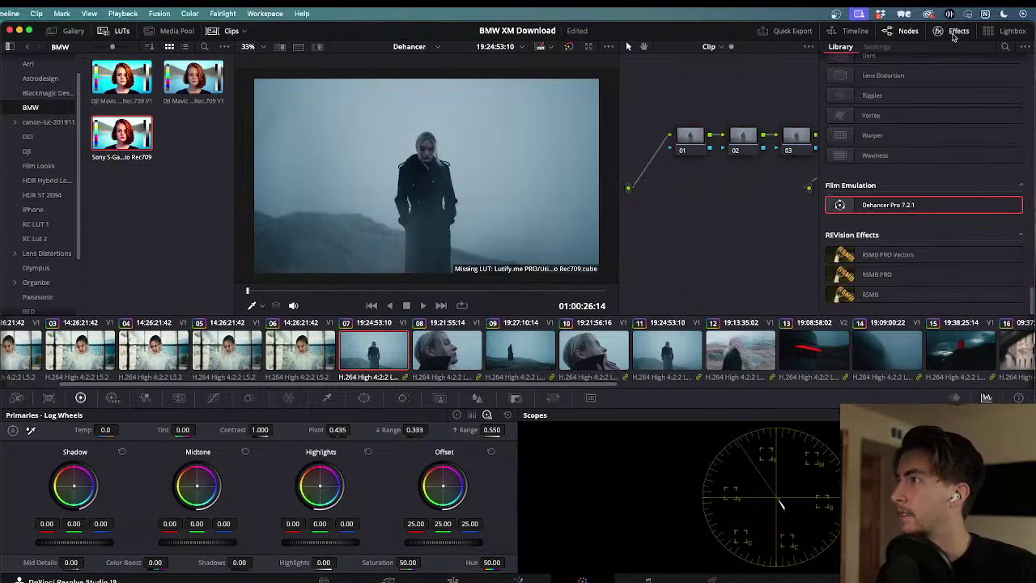
click(955, 32)
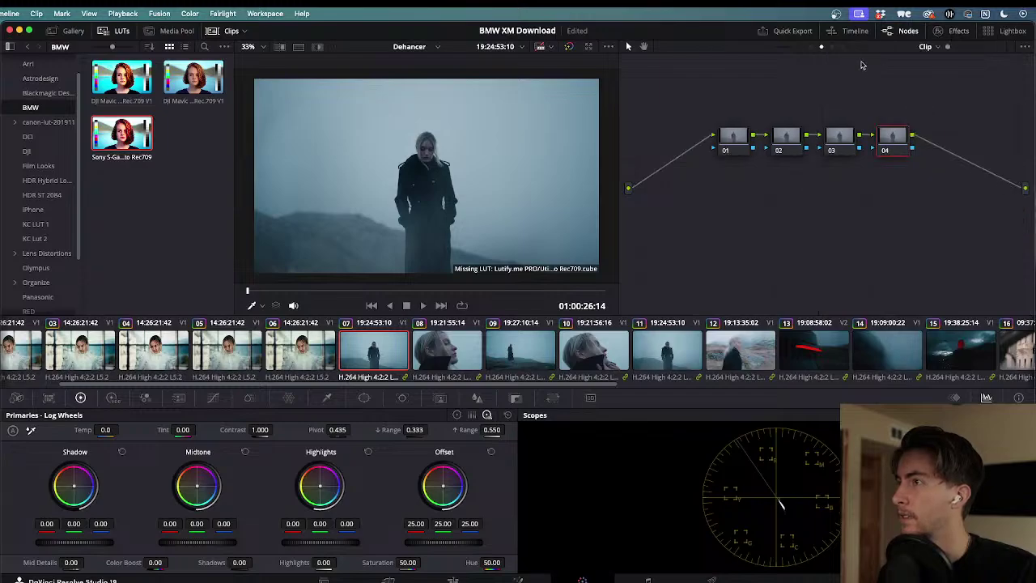
- Copy the Look node's Dehancer grade from clip 2 onto node 04 of clip 7
click(299, 357)
scroll(299, 357, left, 3)
click(110, 353)
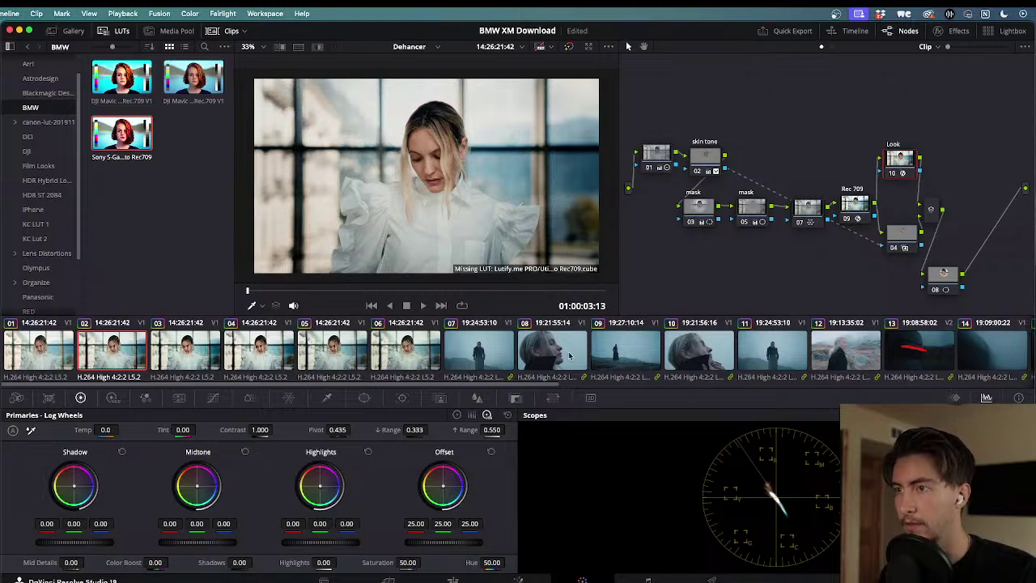
click(482, 354)
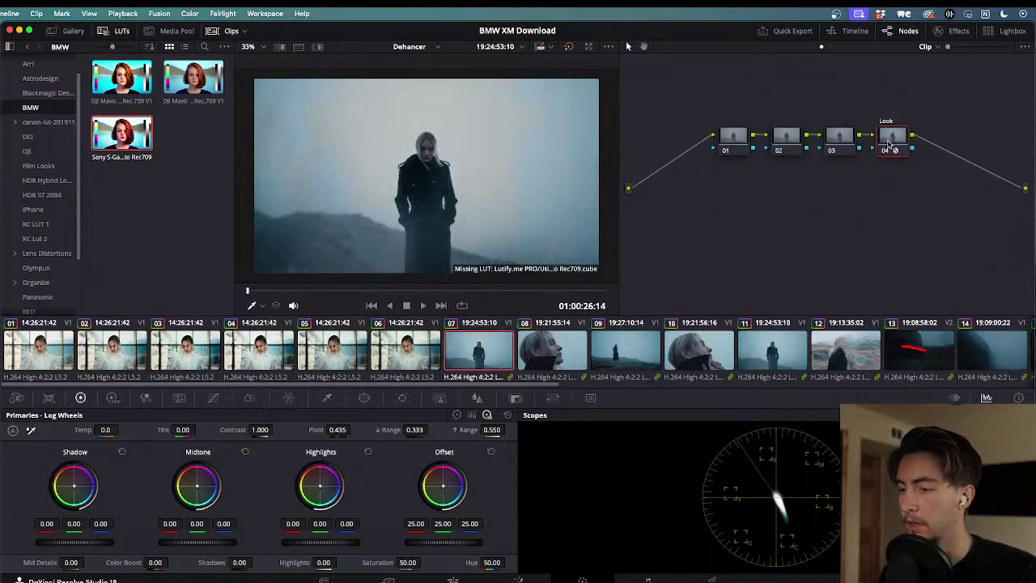
- Disable bloom, halation and film grain in the Look node's Dehancer Pro settings on clip 7
click(941, 32)
scroll(854, 219, down, 10)
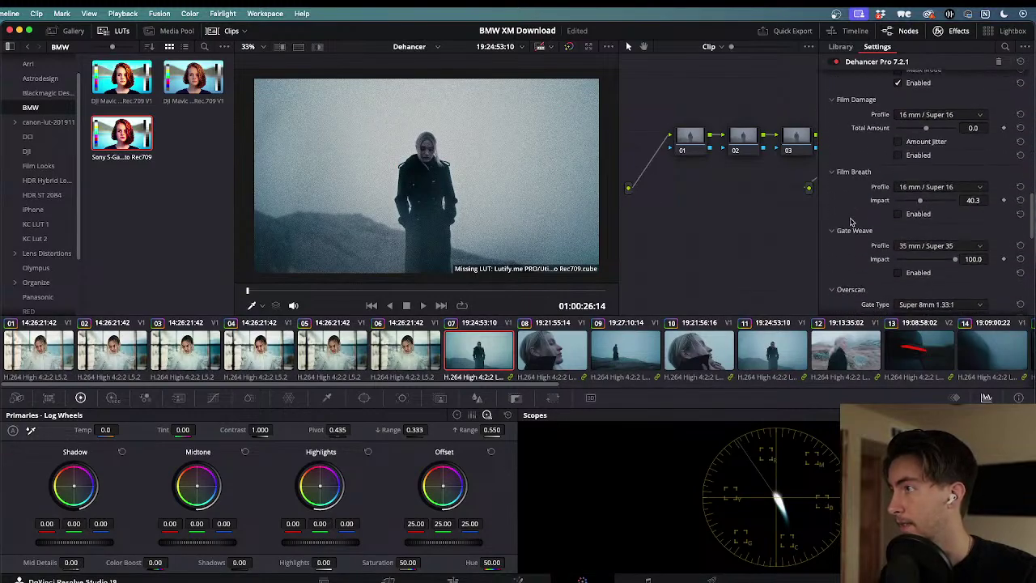
scroll(851, 220, up, 5)
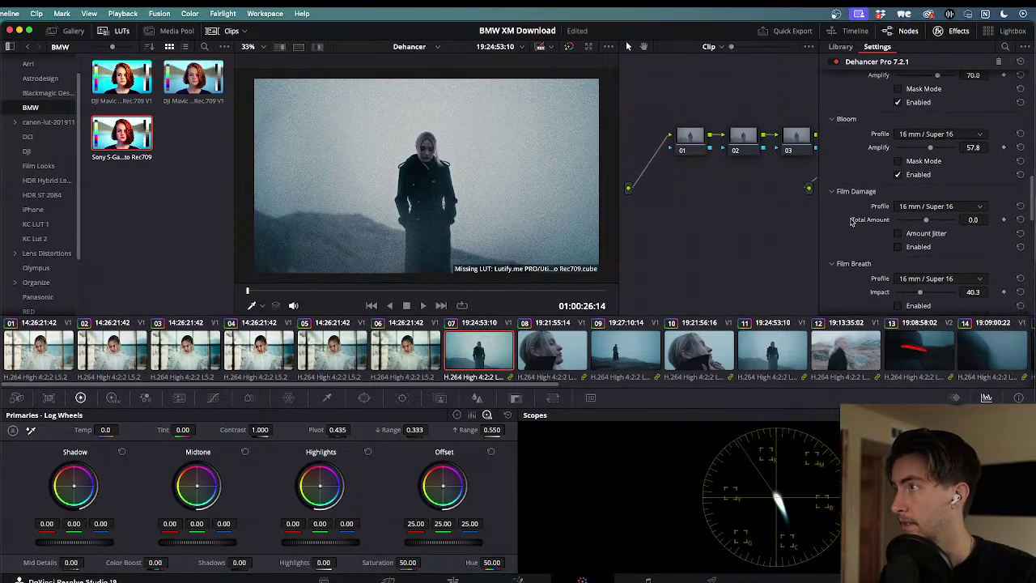
scroll(891, 182, up, 1)
click(897, 182)
click(897, 111)
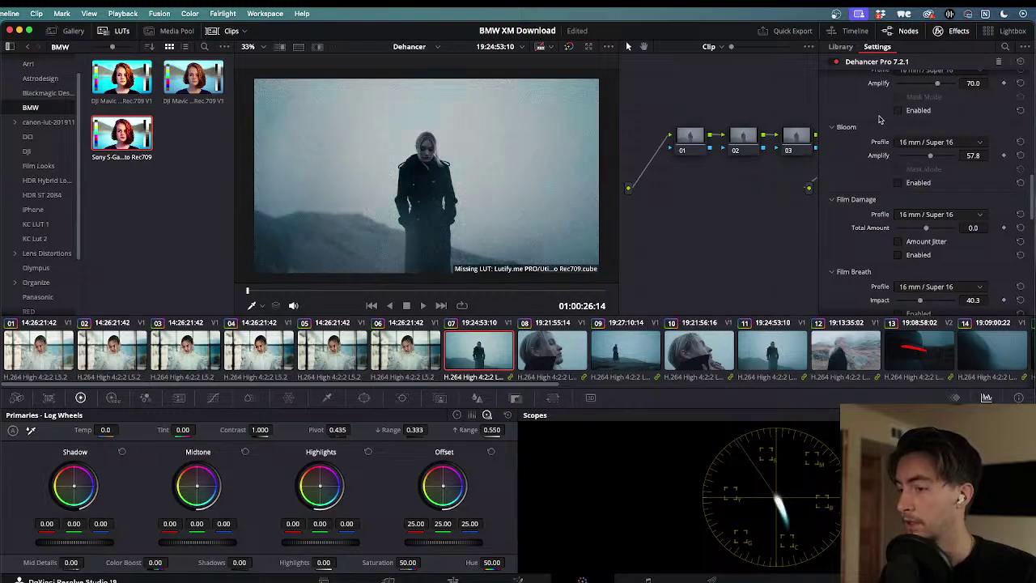
scroll(880, 119, up, 2)
scroll(880, 119, up, 2)
click(897, 149)
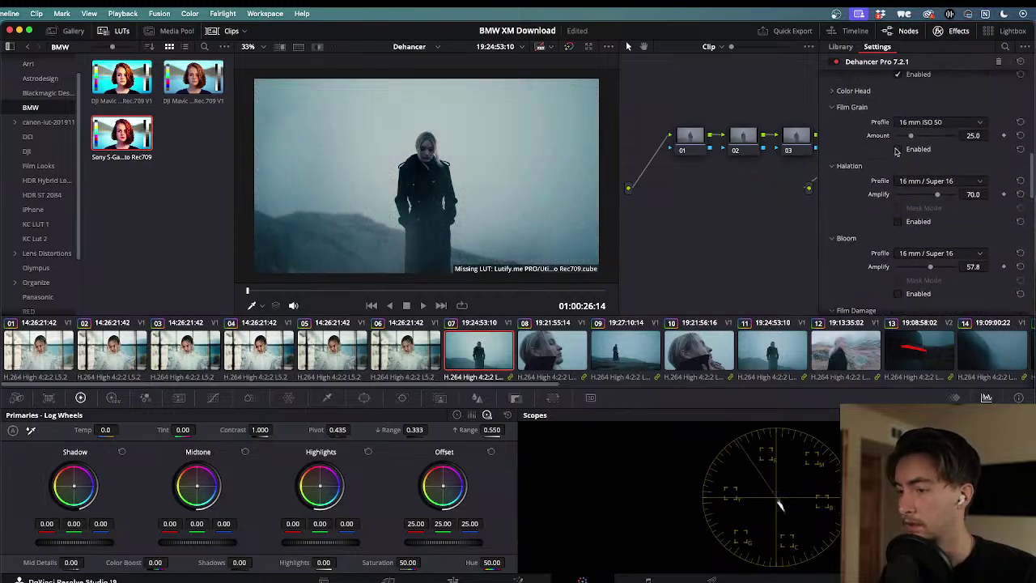
- Play clip 7 and compare its image with Dehancer's halation and bloom each switched on and off
key(space)
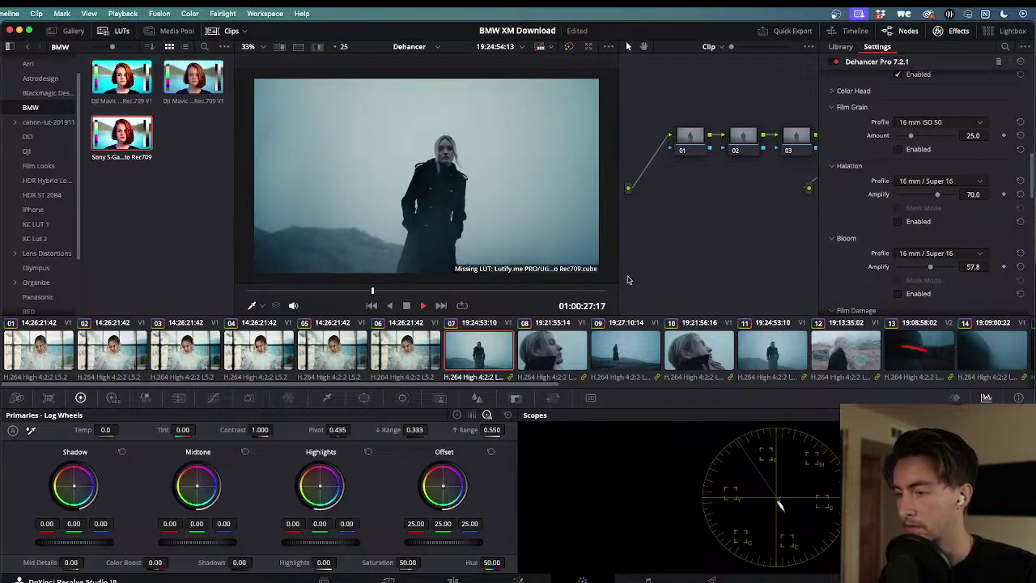
key(space)
drag(476, 291, 381, 290)
scroll(865, 175, up, 1)
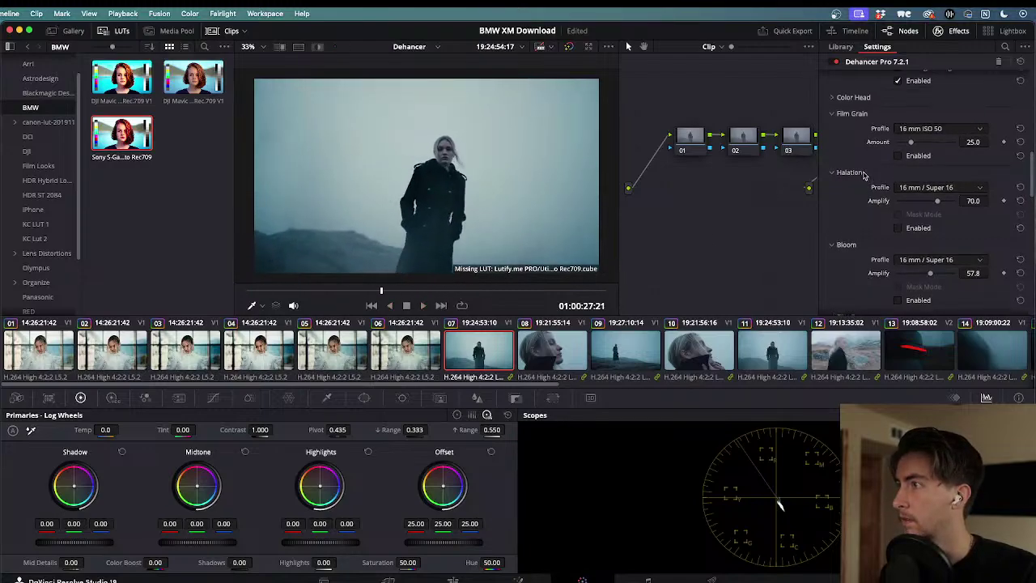
click(897, 228)
click(898, 229)
click(898, 229)
click(898, 229)
scroll(888, 295, down, 3)
click(897, 263)
click(898, 263)
click(898, 264)
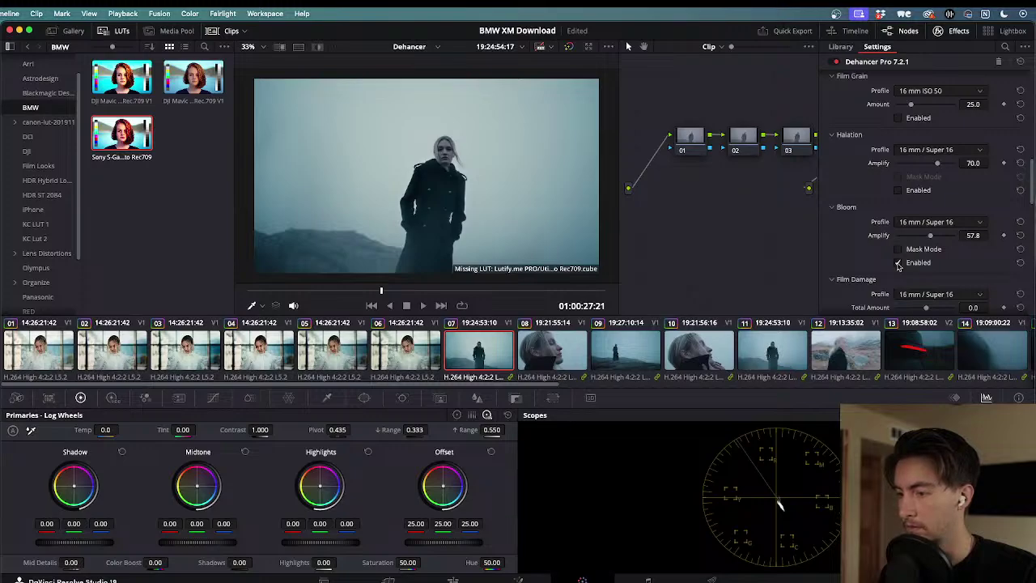
click(898, 264)
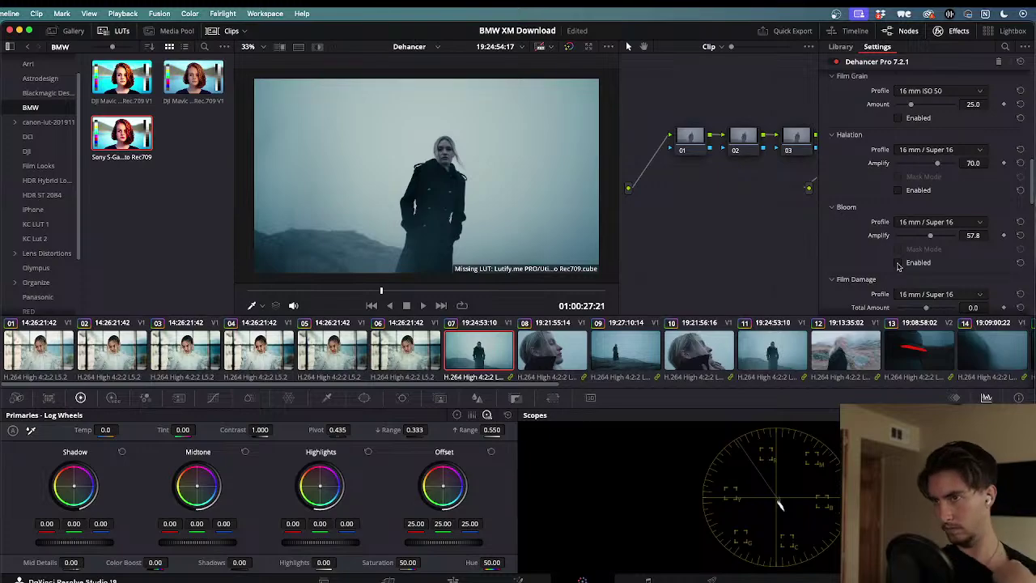
key(space)
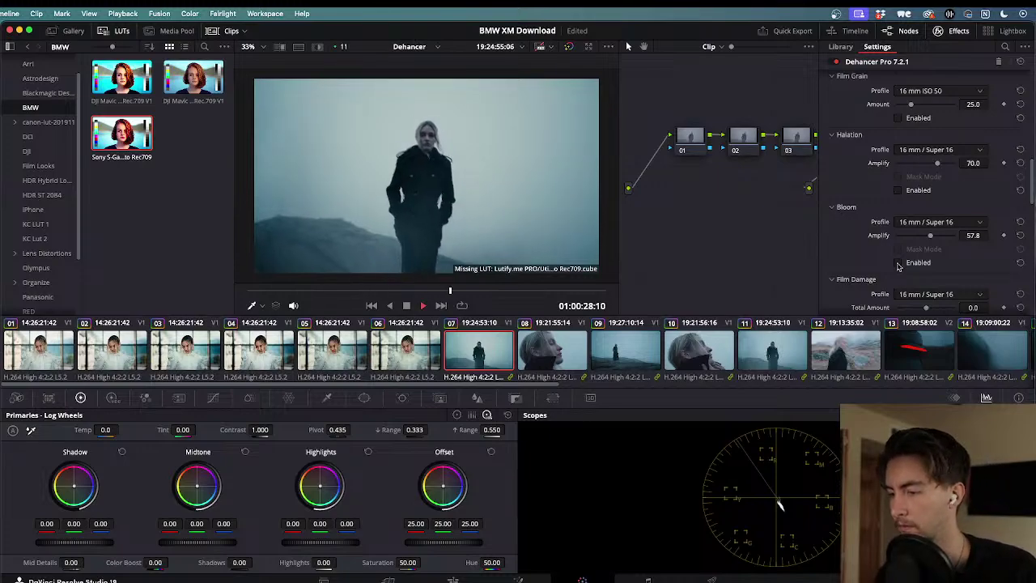
- Raise the contrast of node 01 on clip 7 to 1.072
click(691, 133)
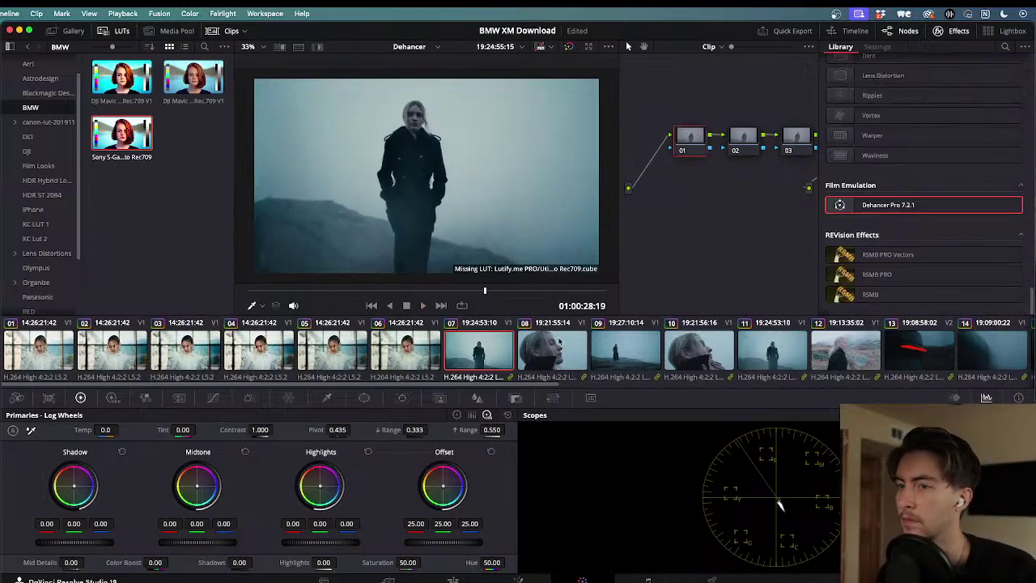
mouse_move(260, 430)
mouse_down()
mouse_move(276, 430)
mouse_move(263, 432)
mouse_up()
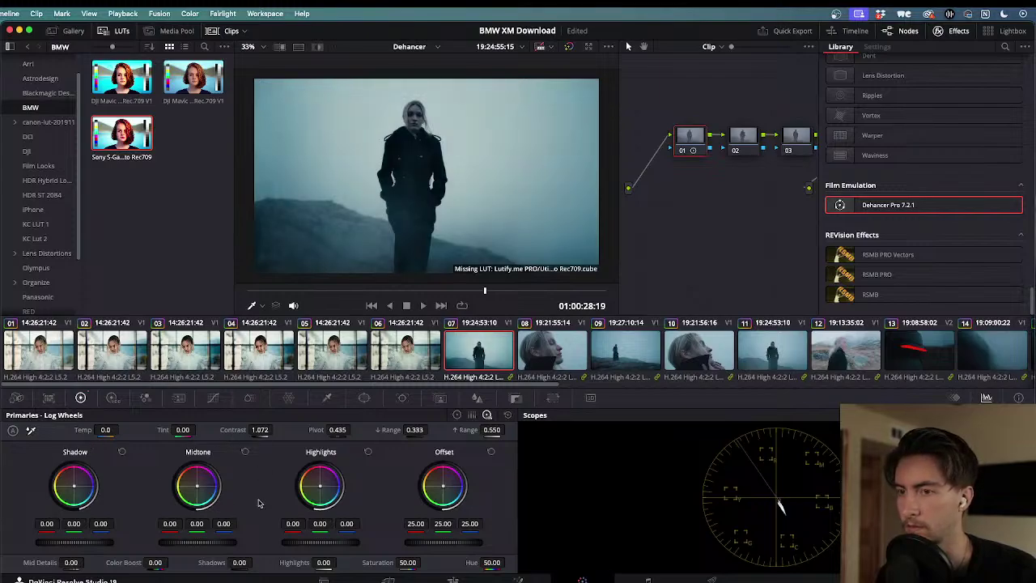
- Try shadows of -4.50 and saturation of about 70 on node 01, and undo both changes
drag(243, 566, 239, 565)
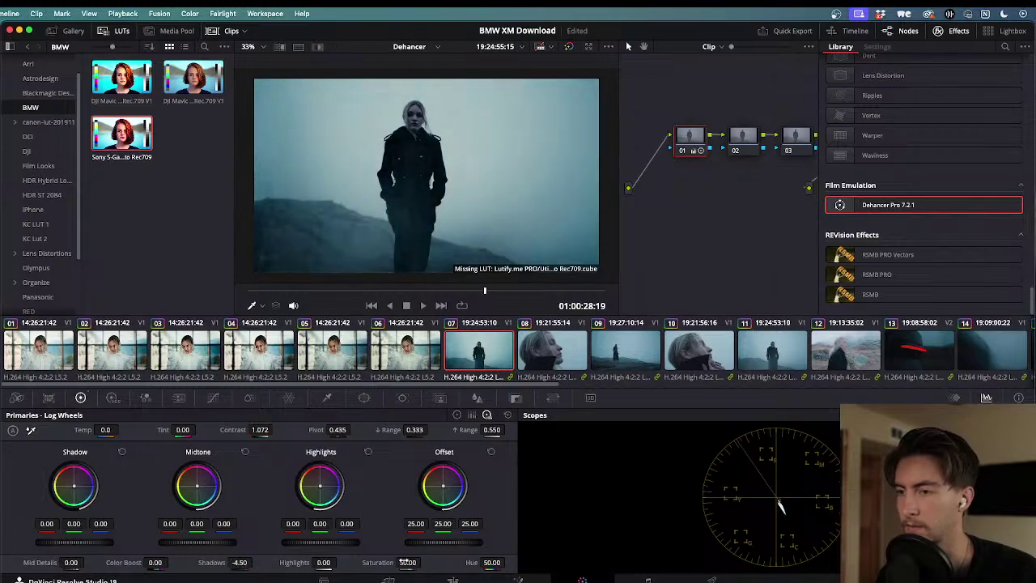
drag(423, 562, 424, 562)
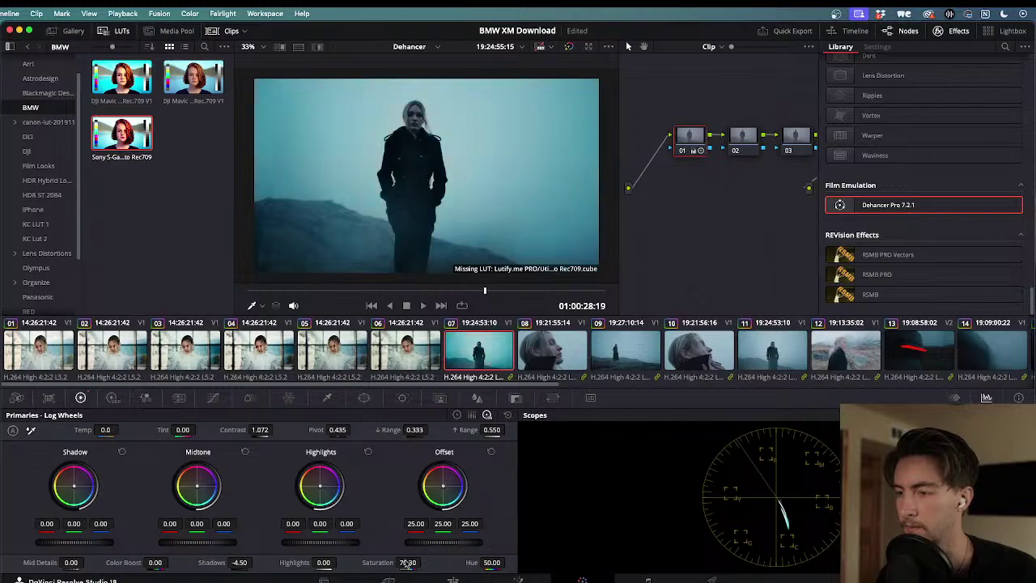
key(super+z)
key(super+z)
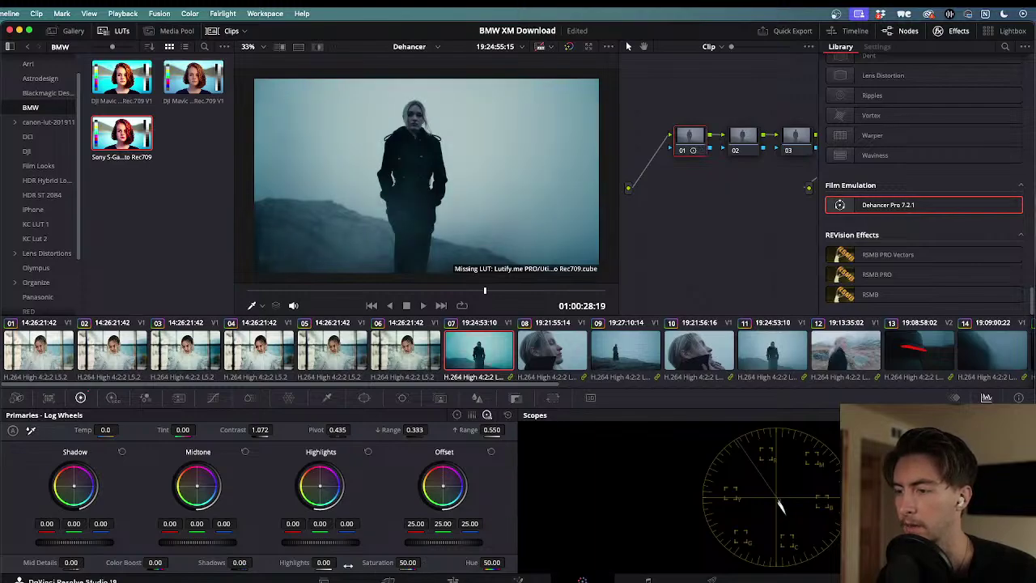
- Set node 01's highlights to 6.00 and play the clip back and forth to check it
drag(301, 558, 311, 558)
key(space)
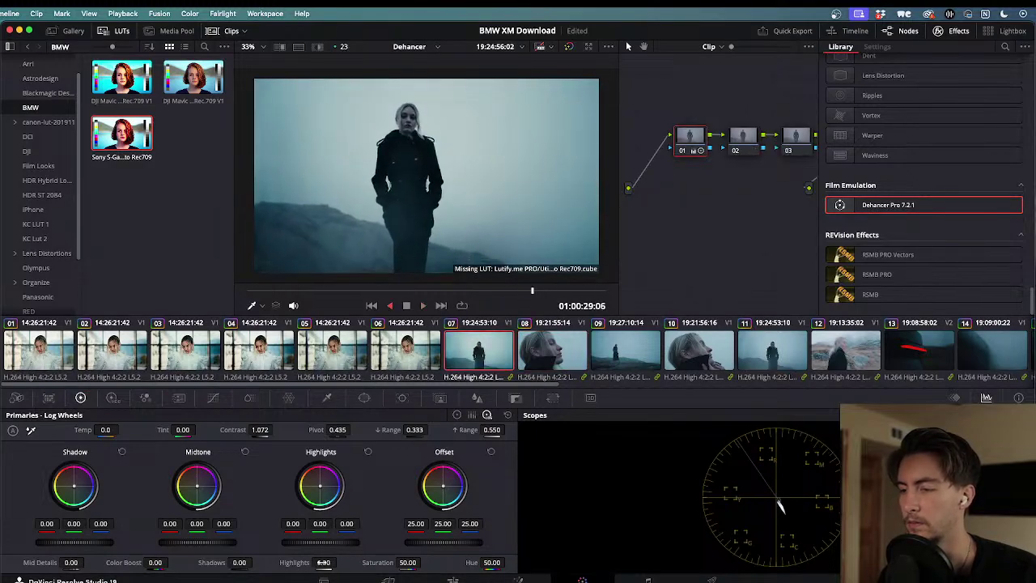
key(l)
key(space)
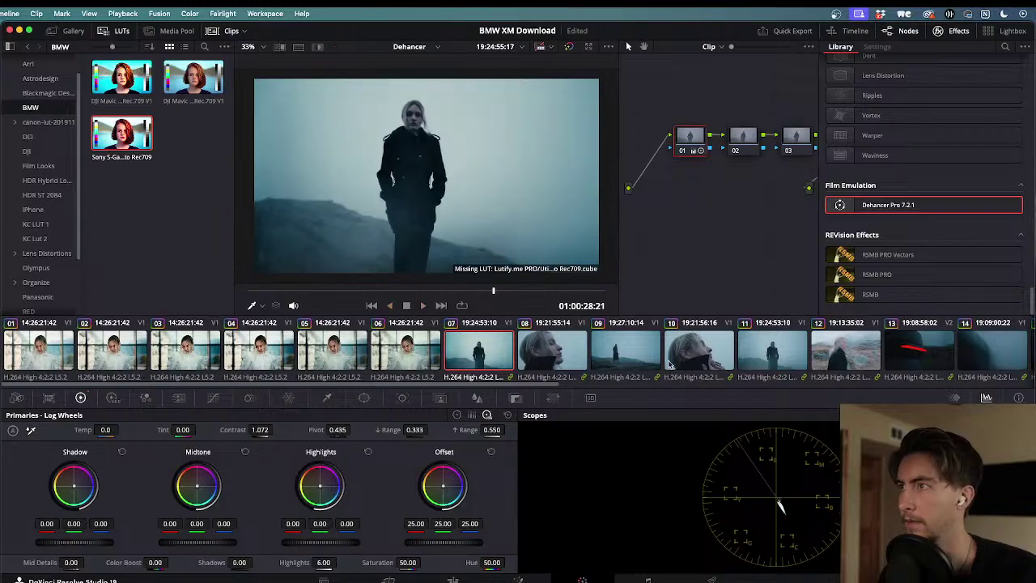
- Try the Fujicolor Superia 200 film profile in the Look node's Dehancer settings
scroll(746, 136, right, 1)
scroll(745, 137, right, 2)
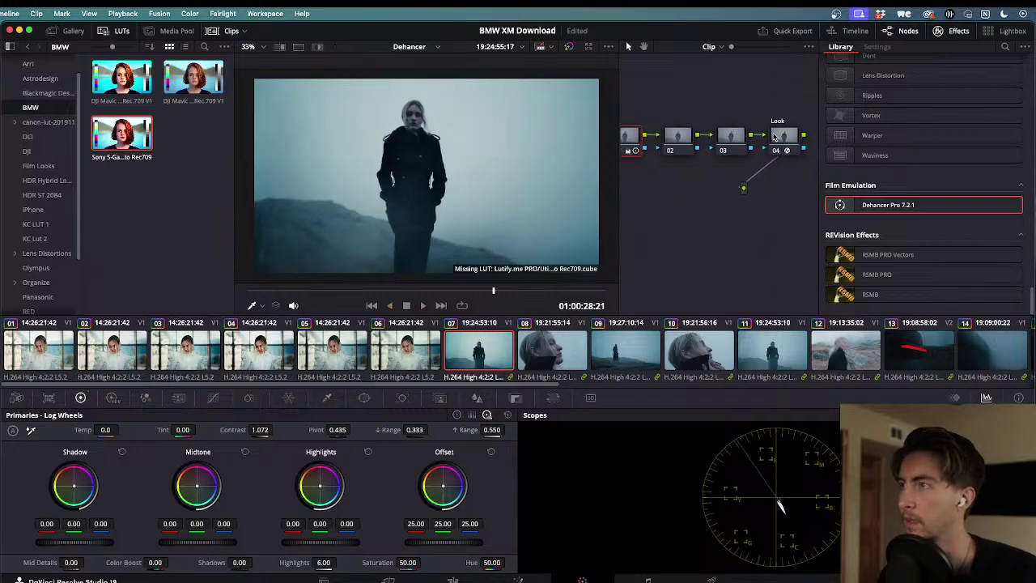
click(783, 138)
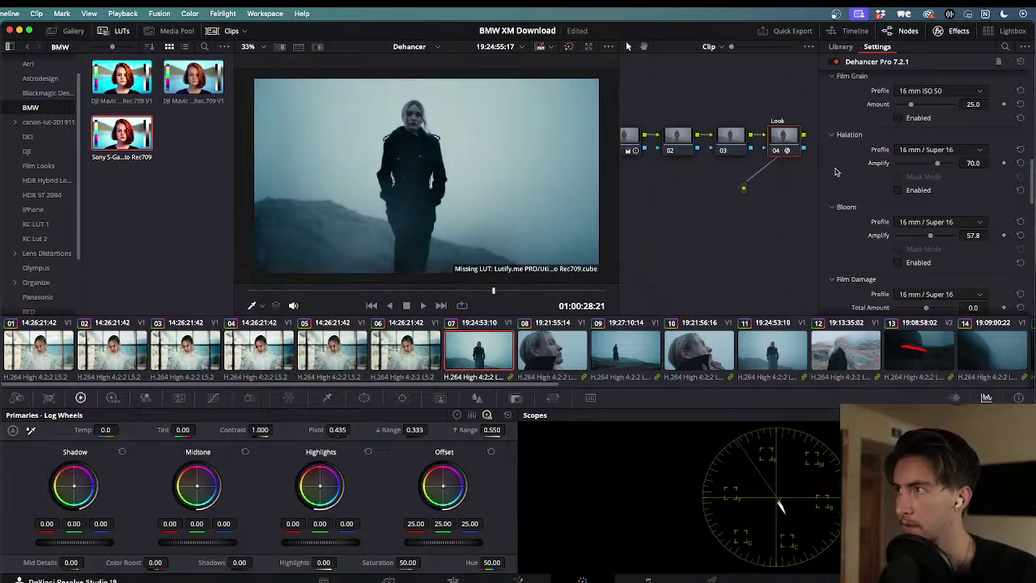
scroll(838, 170, up, 5)
click(918, 247)
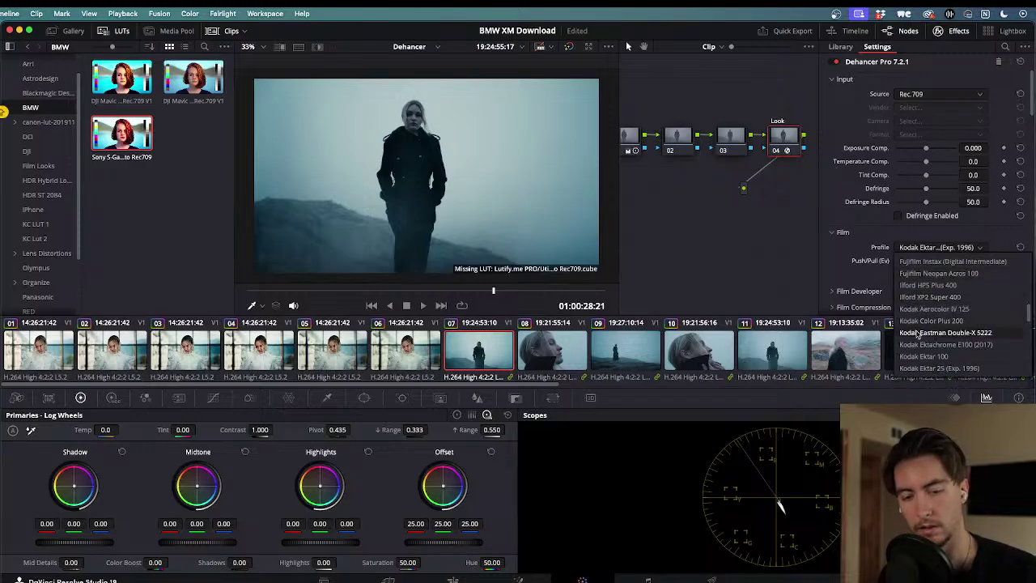
scroll(919, 334, up, 5)
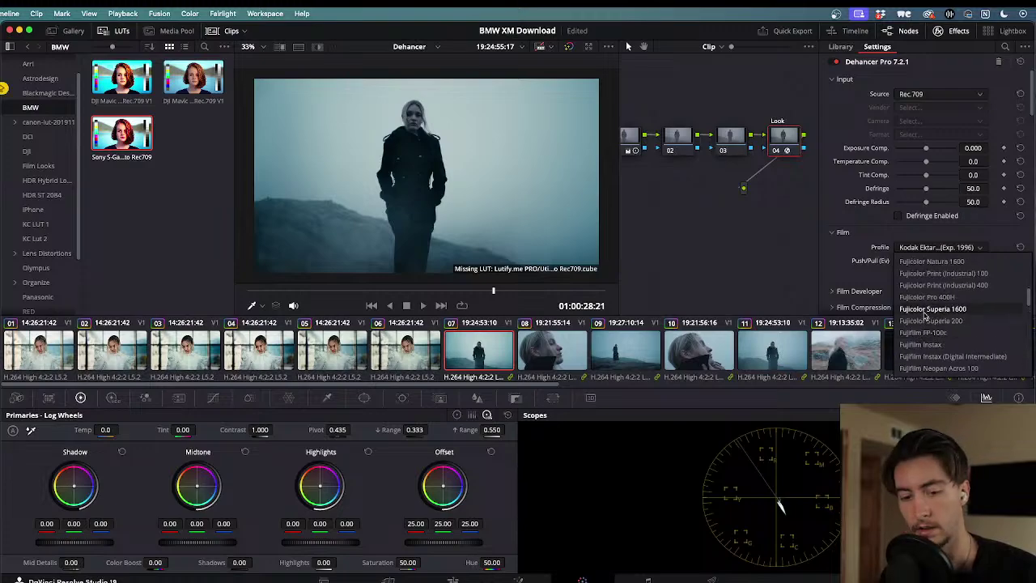
click(929, 321)
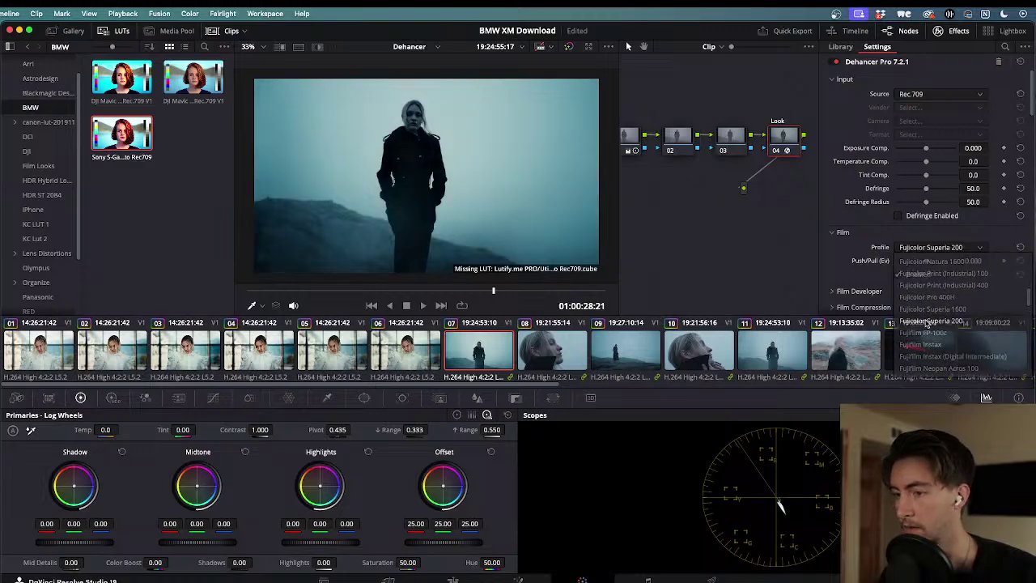
- Try the Kodak Gold 200 and Kodak Supra 100 film profiles on the Look node
click(933, 250)
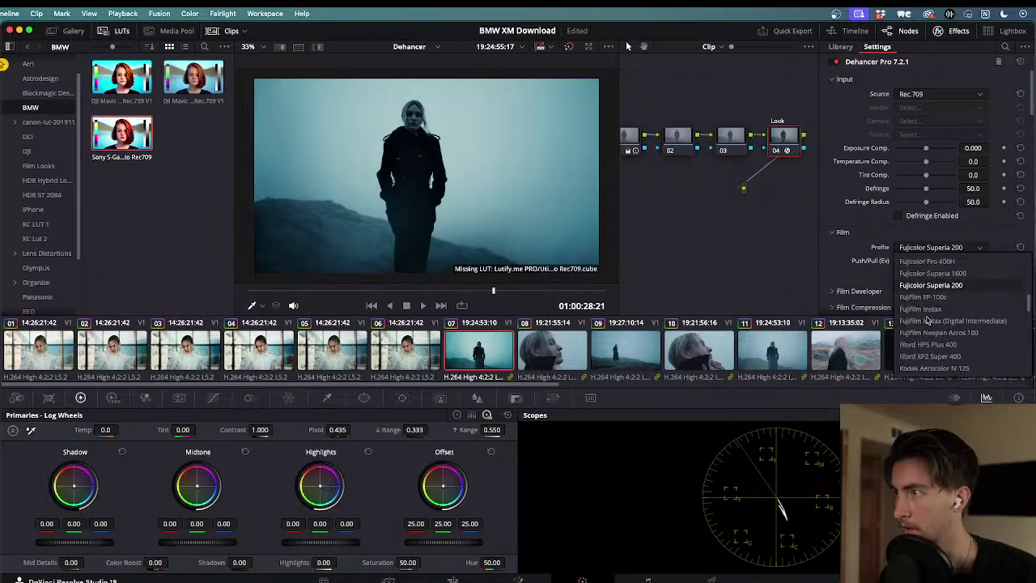
scroll(928, 322, down, 5)
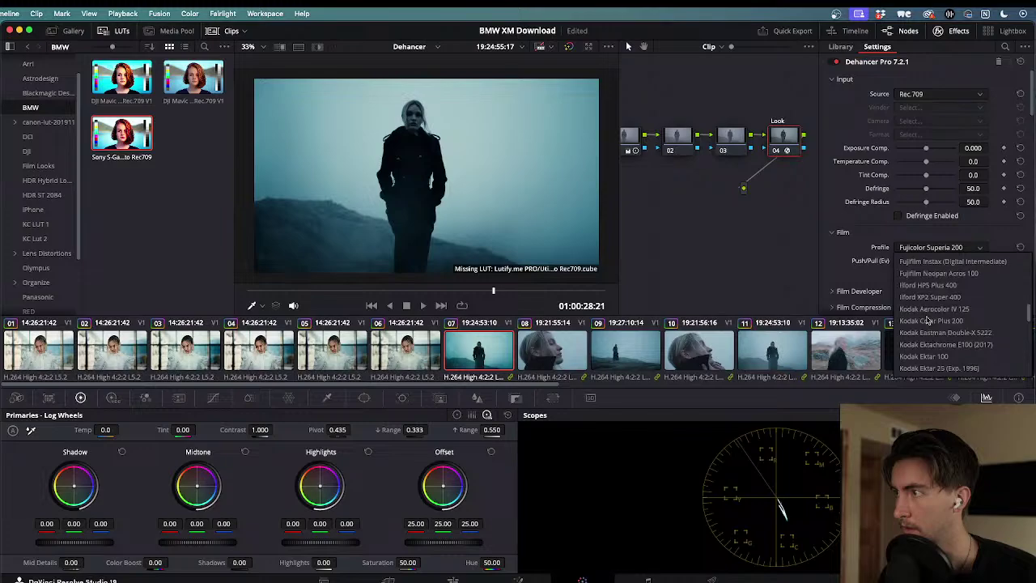
scroll(931, 344, down, 2)
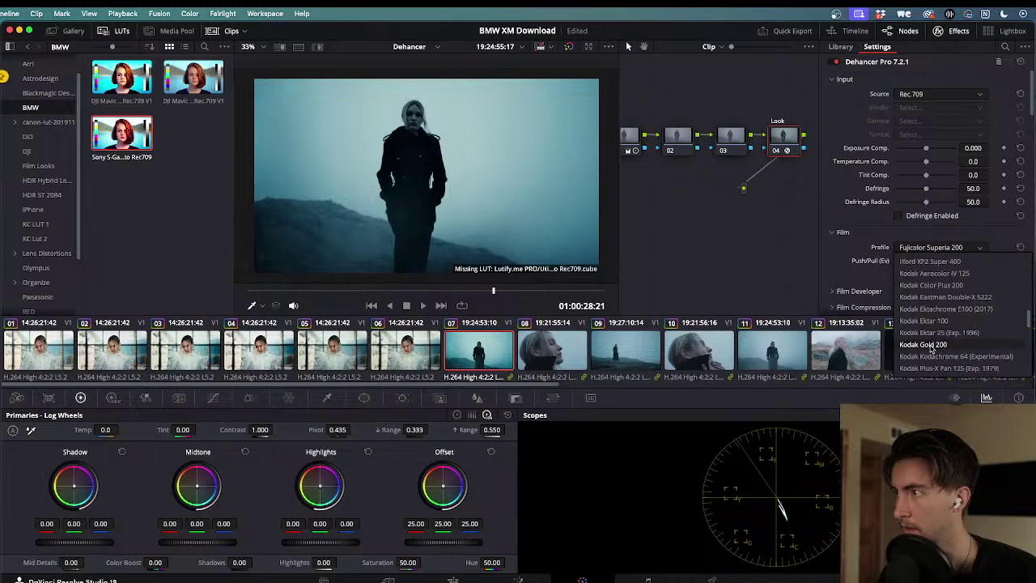
click(931, 347)
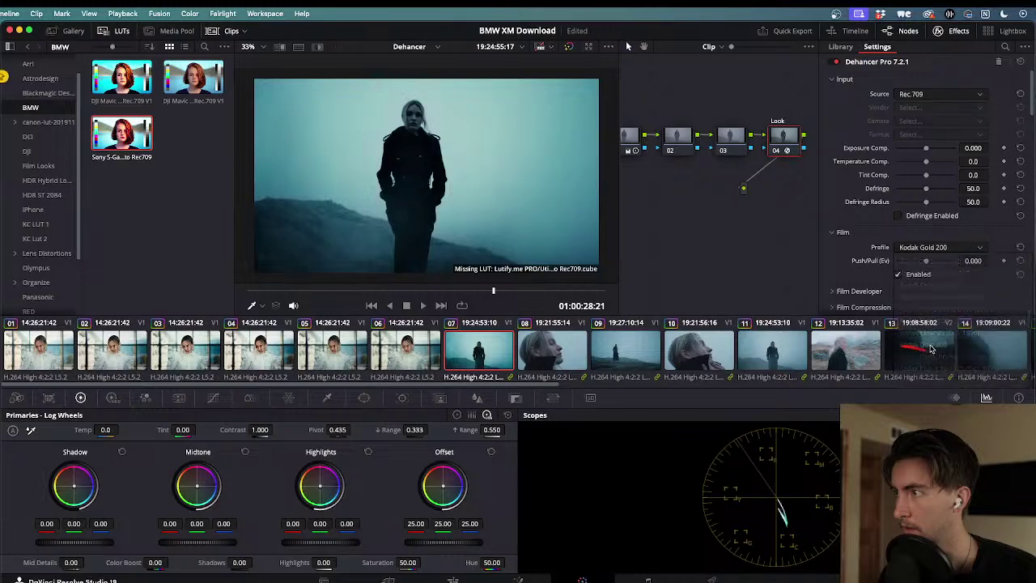
click(927, 245)
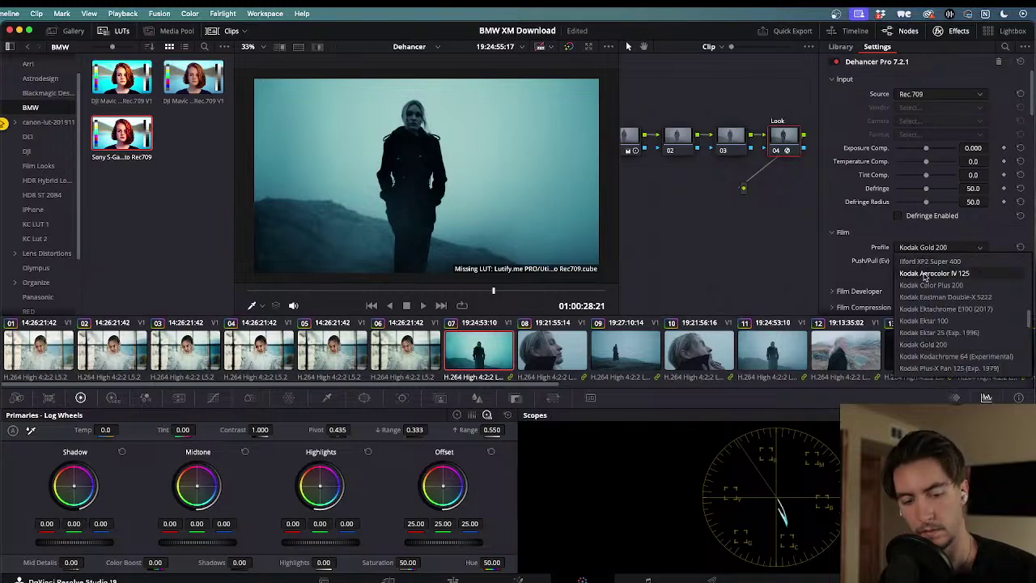
scroll(943, 368, down, 3)
scroll(943, 368, down, 7)
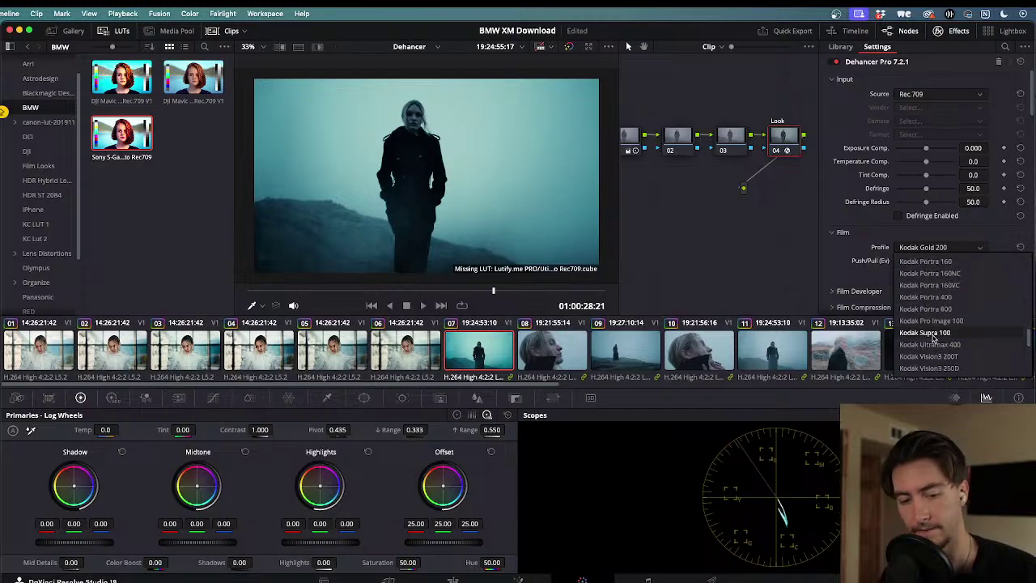
click(932, 335)
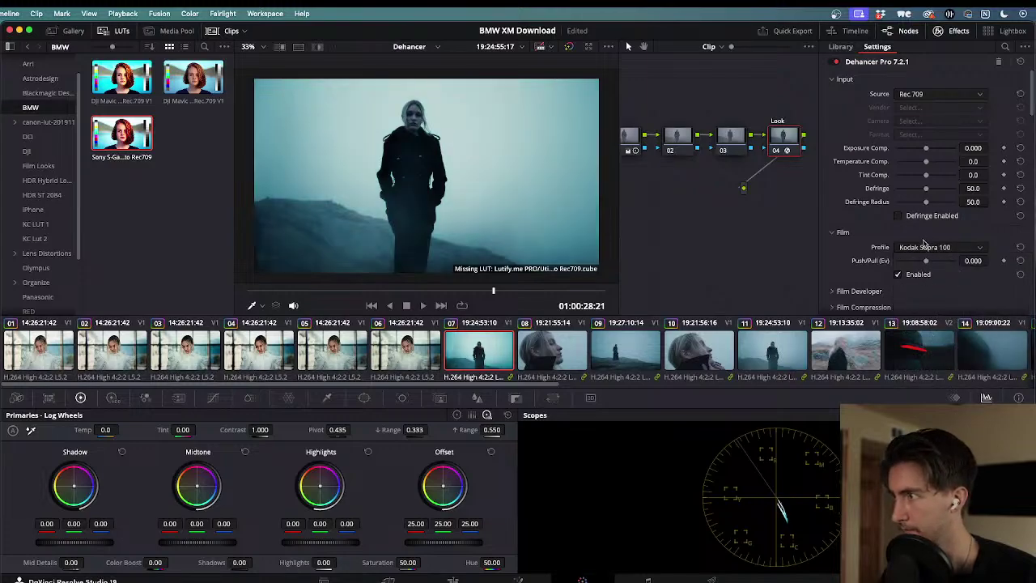
- Apply the Kodak Vision3 200T film profile with Push/Pull at 0.458 to the Look node and play the result
click(923, 244)
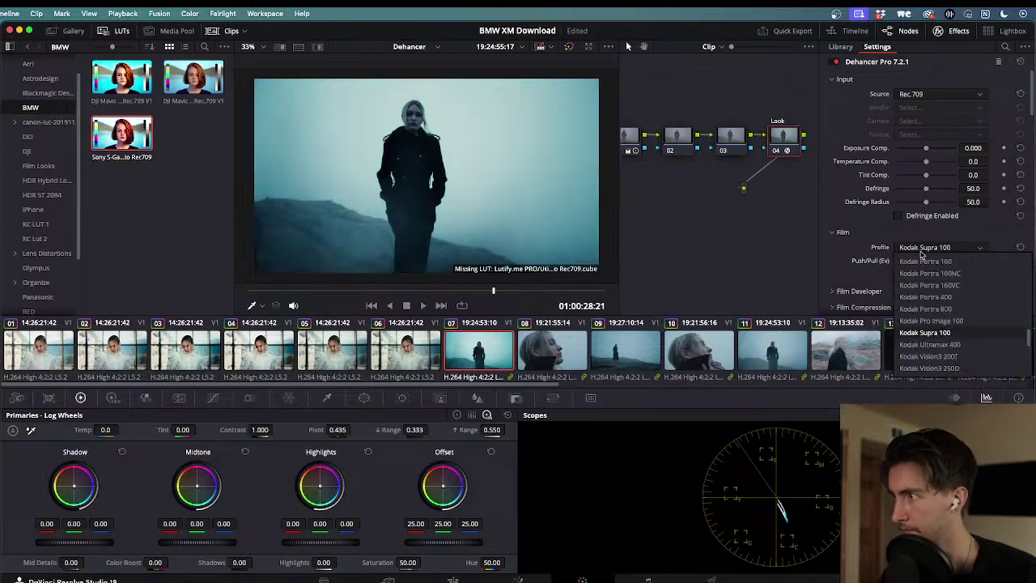
click(921, 357)
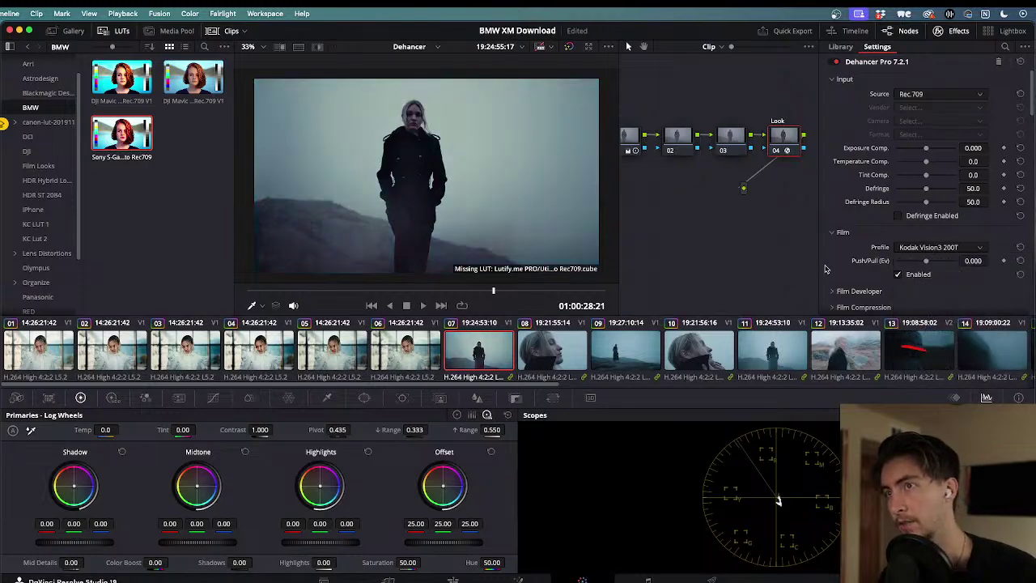
mouse_move(926, 263)
mouse_down()
mouse_move(906, 262)
mouse_move(944, 264)
mouse_move(933, 264)
mouse_up()
key(space)
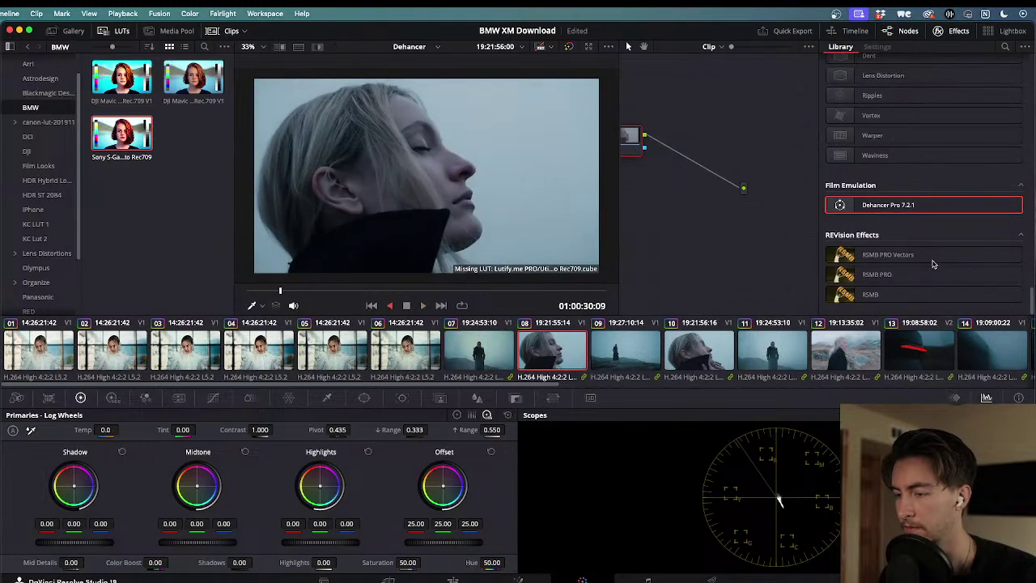
key(space)
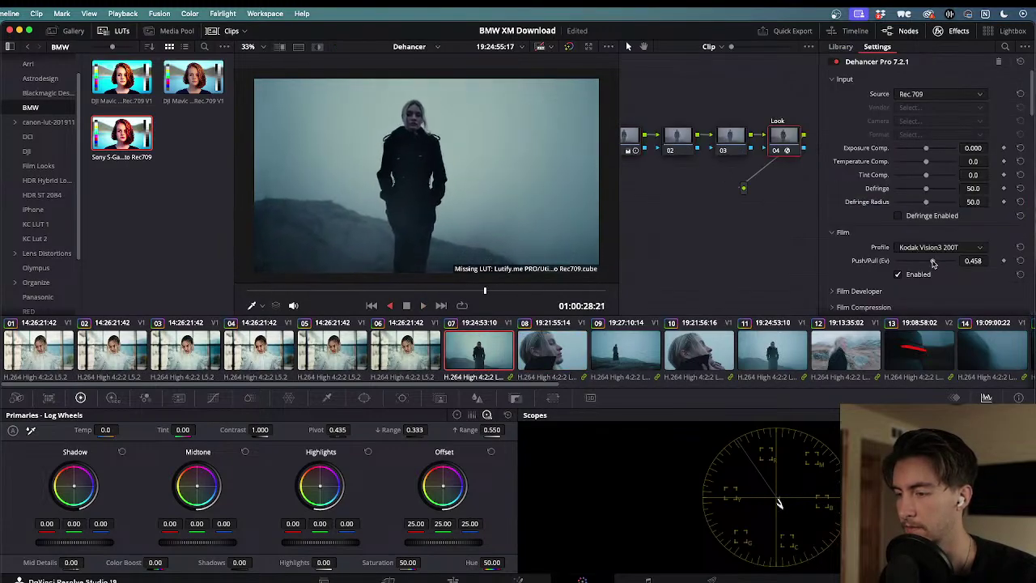
key(space)
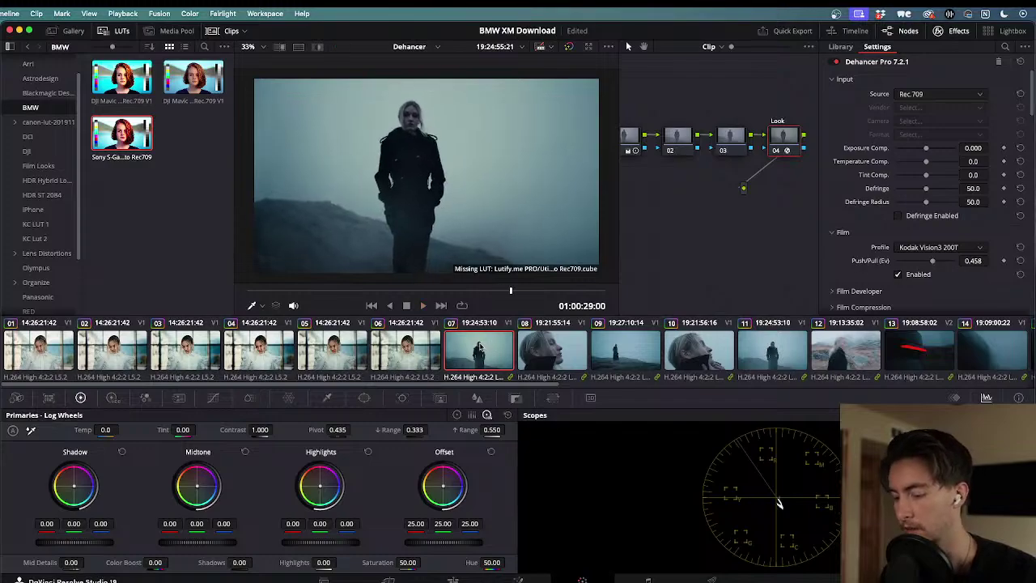
- Copy clip 7's grade to clip 8 and compare the image with the Look node off and on
click(555, 348)
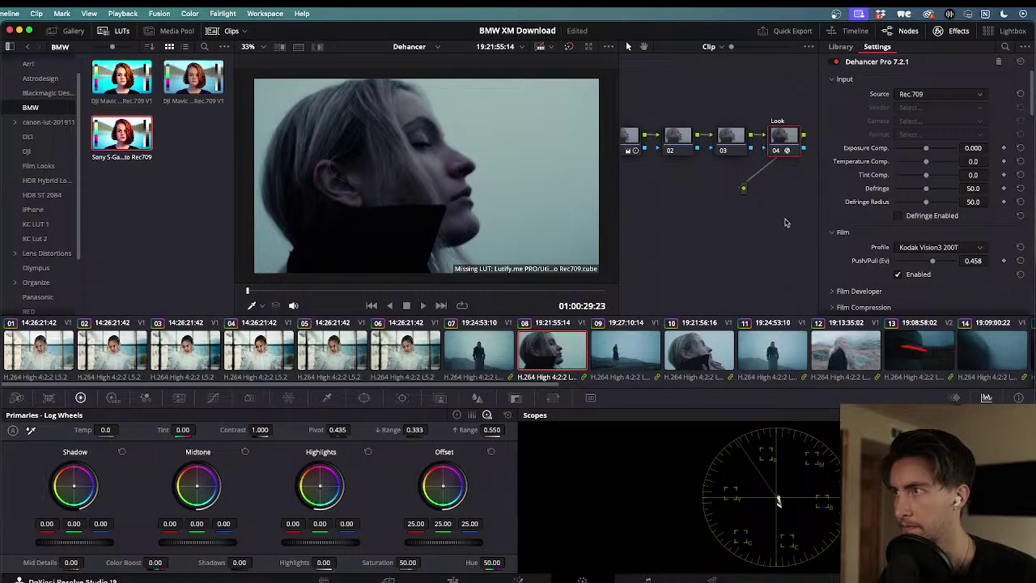
key(ctrl+d)
key(ctrl+d)
key(ctrl+d)
key(ctrl+d)
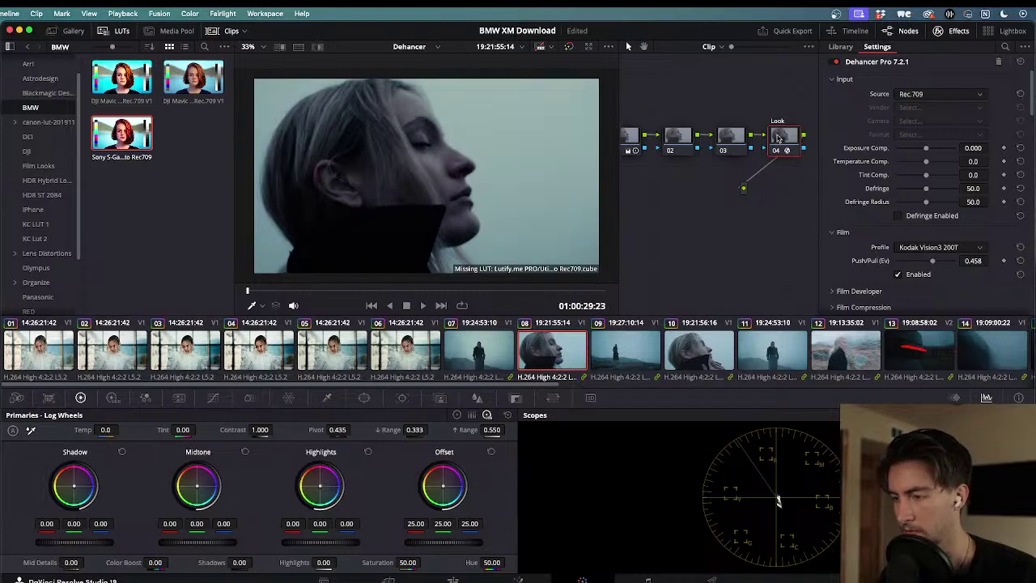
- Play clips 7 and 8 forward and in reverse to compare their graded looks
key(space)
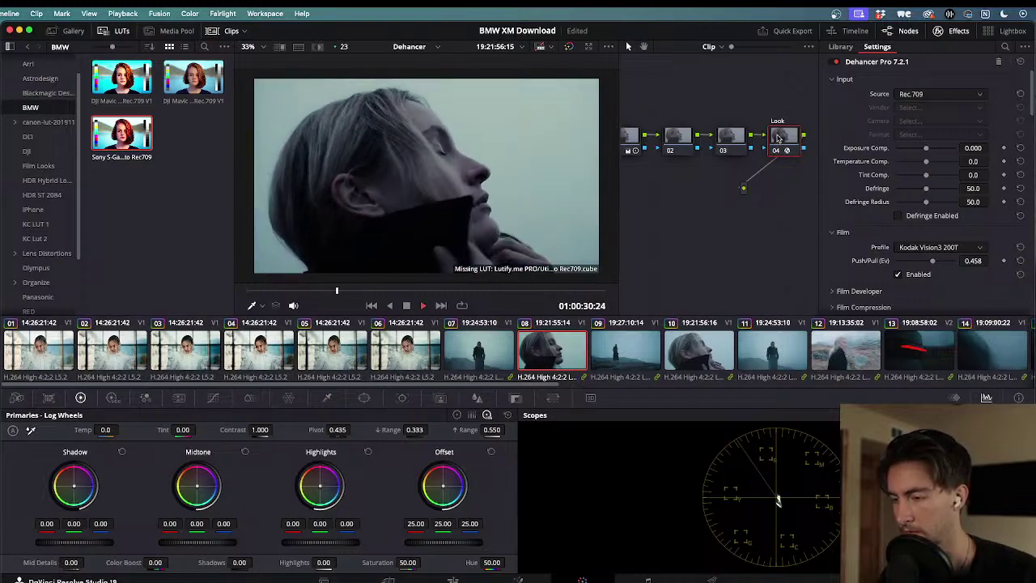
key(j)
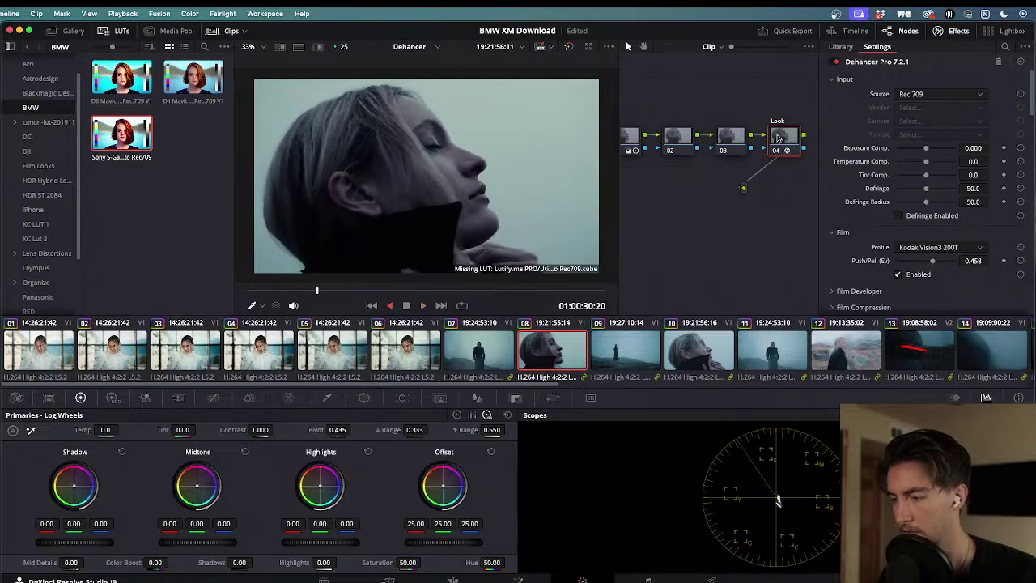
key(l)
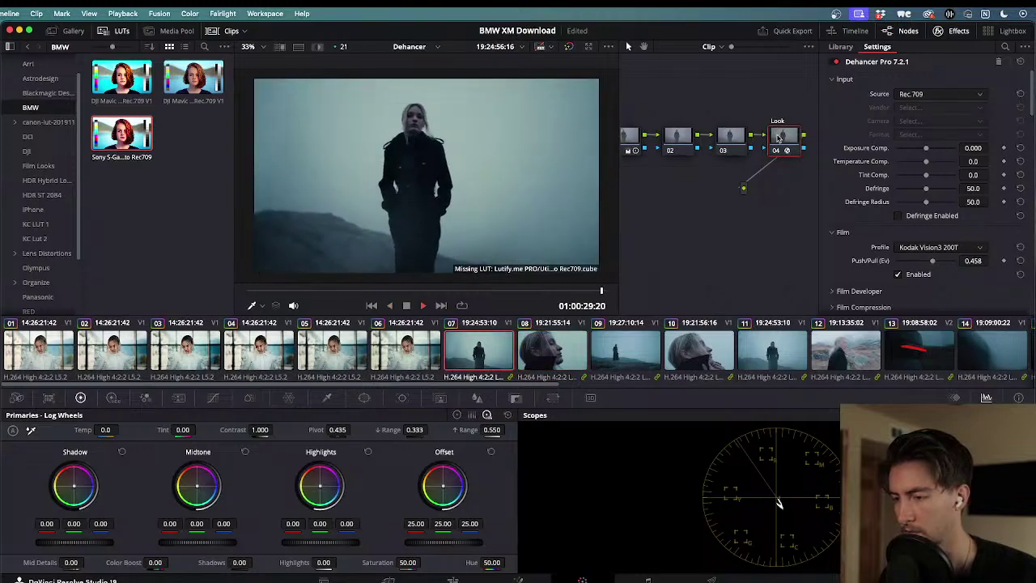
- Paste clip 7's copied grade onto clips 9 through 15
click(657, 345)
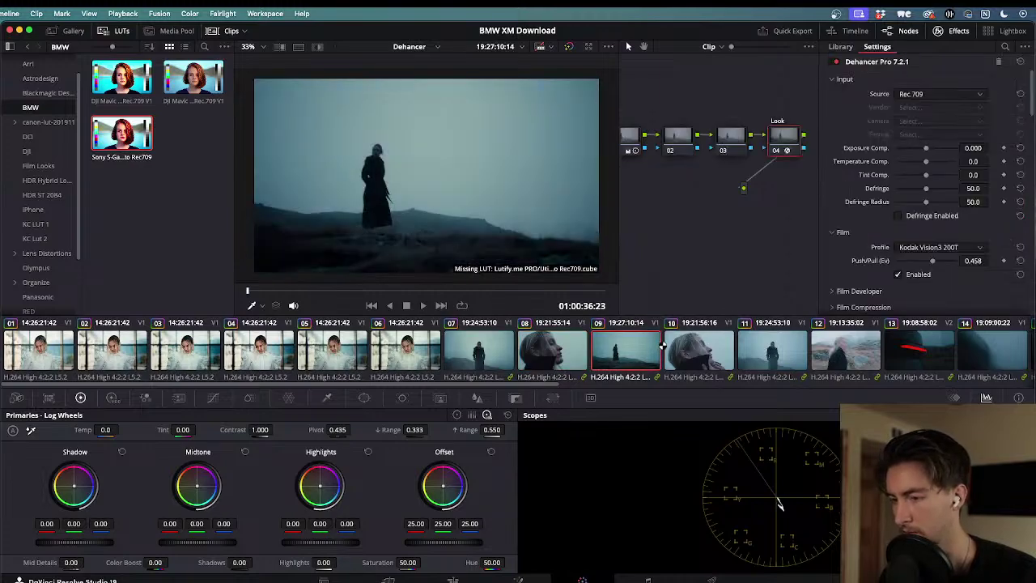
click(706, 354)
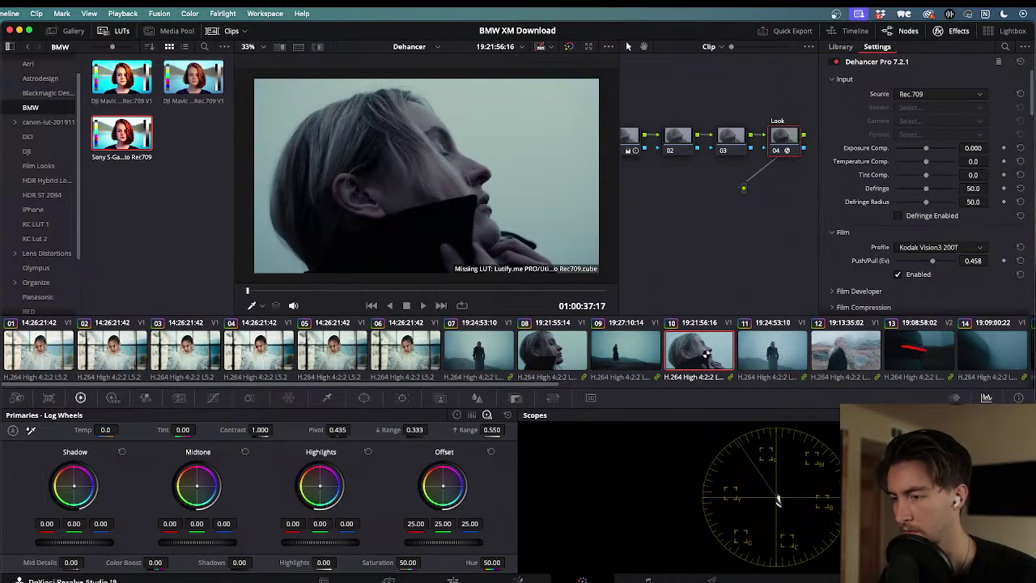
click(760, 354)
key(super+v)
click(840, 355)
key(super+v)
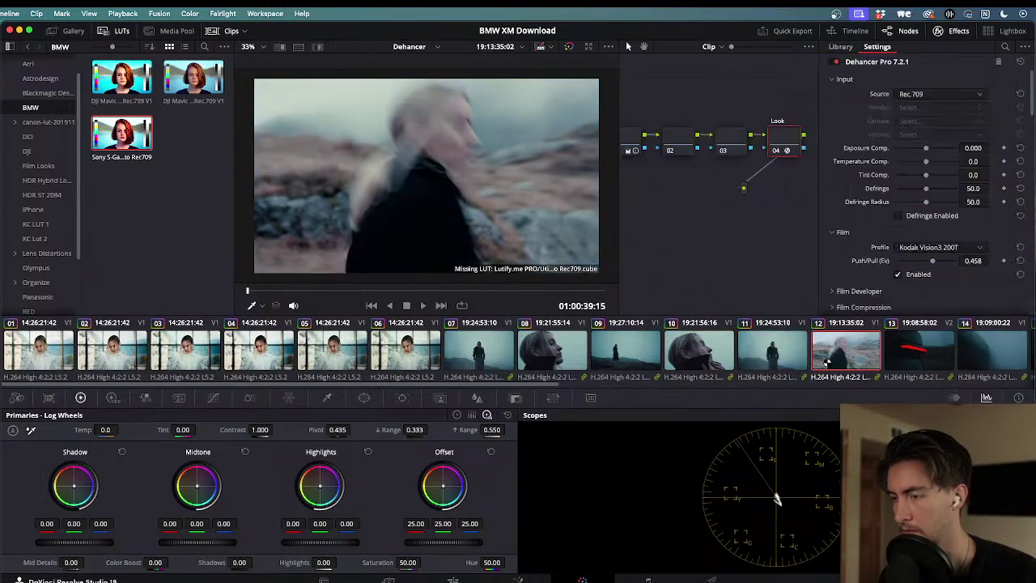
scroll(810, 357, right, 3)
click(681, 362)
key(super+v)
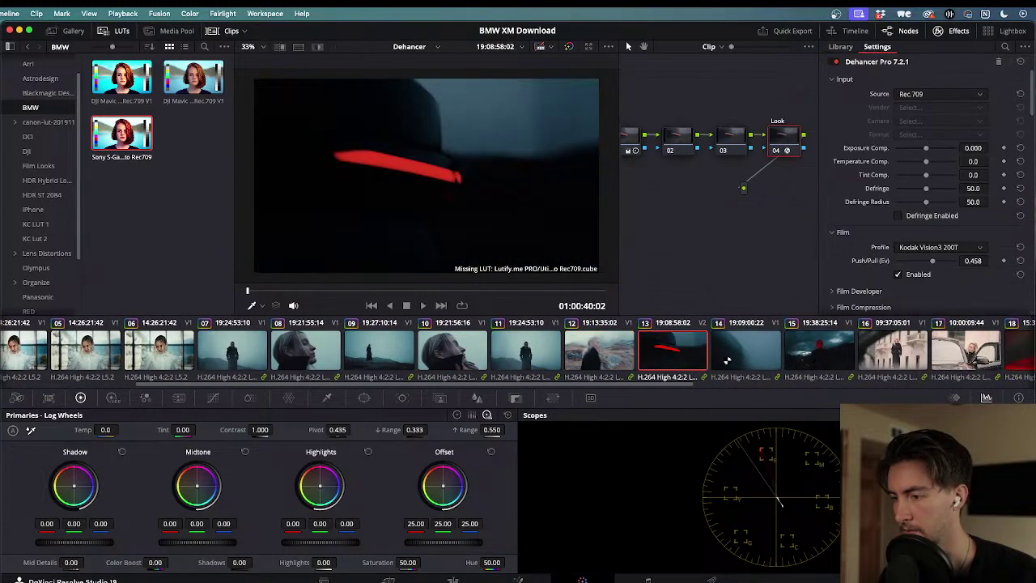
click(757, 362)
key(super+v)
scroll(757, 362, right, 2)
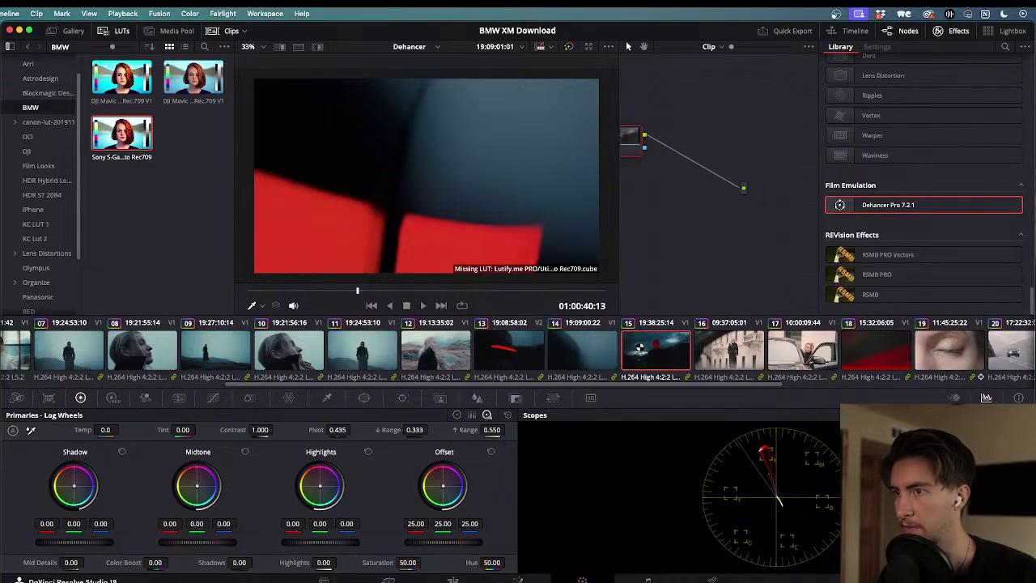
- Go to clip 12 and compare its image with the Look node off and on
click(456, 350)
key(k)
key(j)
key(k)
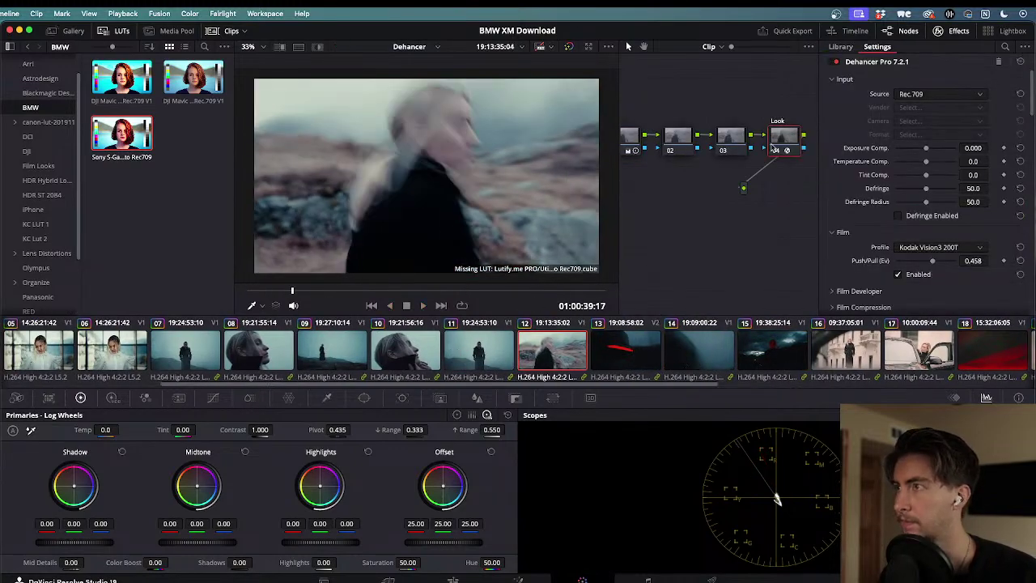
key(ctrl+d)
key(ctrl+d)
key(ctrl+d)
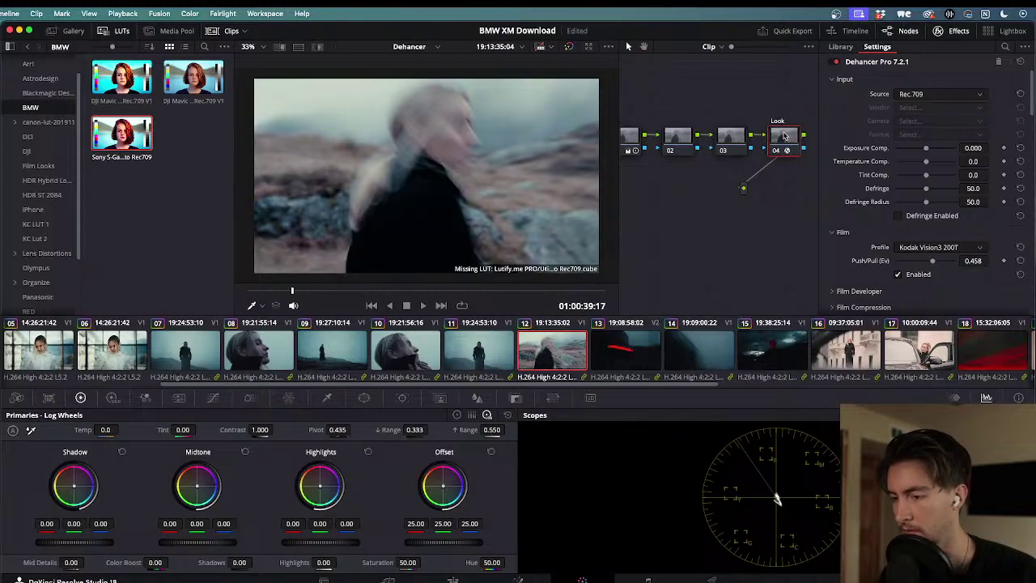
key(ctrl+d)
key(ctrl+d)
key(ctrl+d)
- Shuttle back to clip 10 and raise the Shadows on its first node
key(l)
key(j)
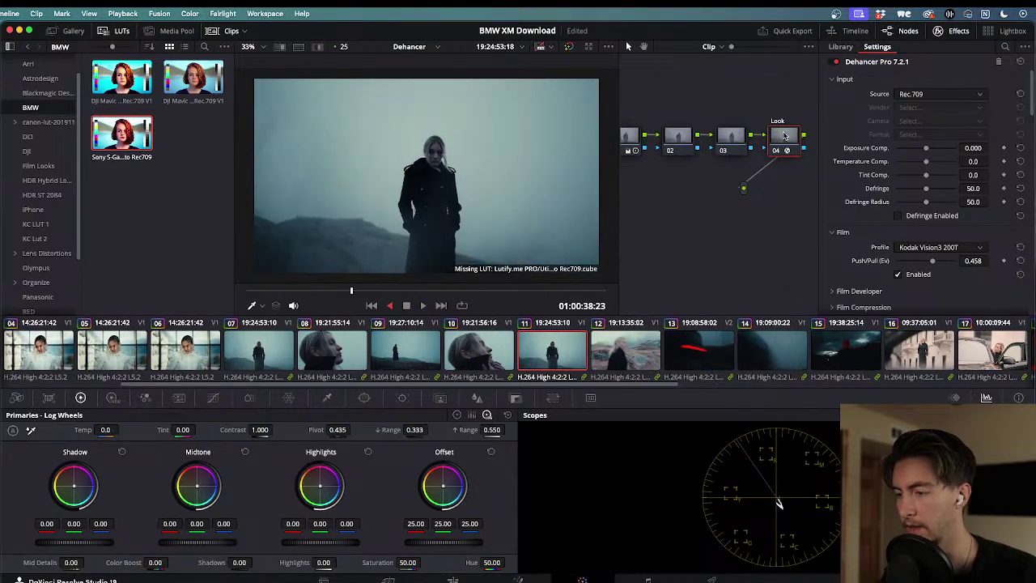
key(k)
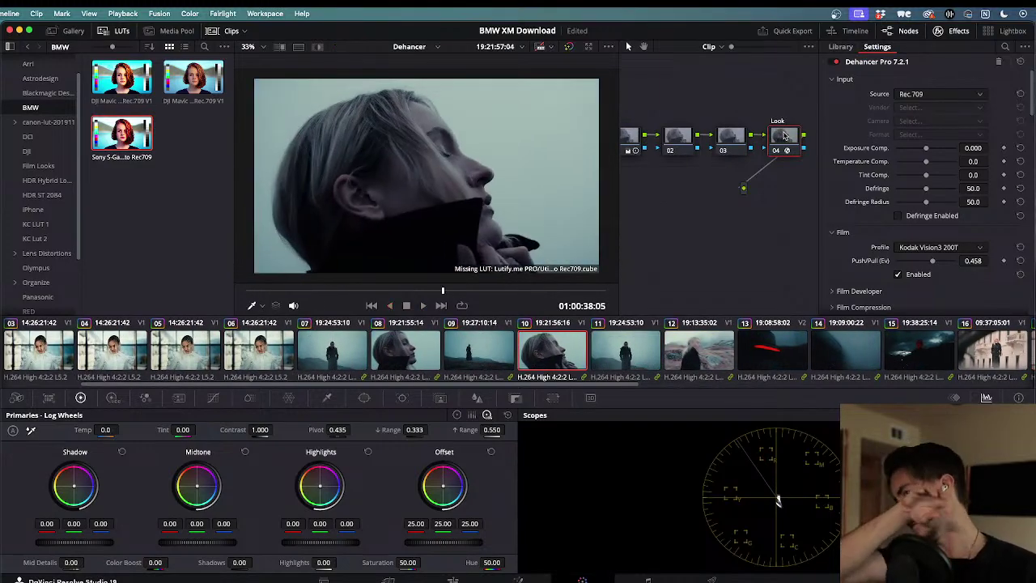
click(632, 143)
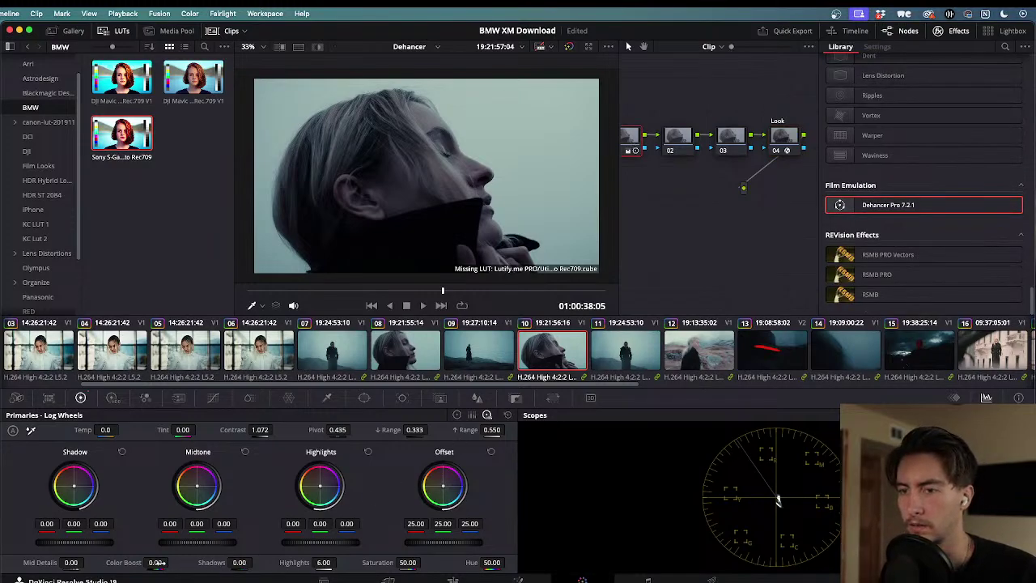
drag(239, 562, 256, 562)
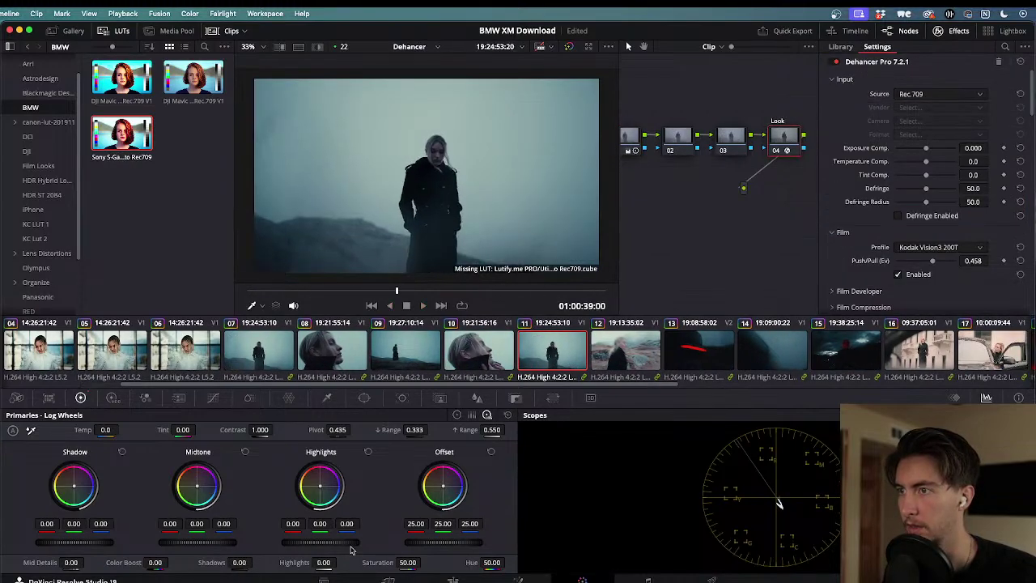
- Set the Shadows on clip 11's first node to 3.50
click(633, 141)
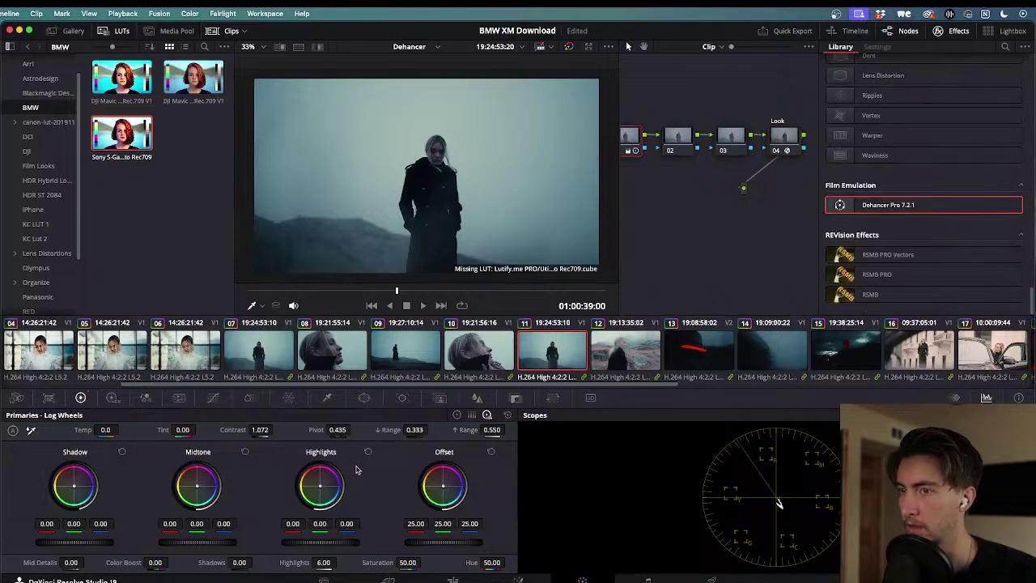
drag(256, 561, 256, 562)
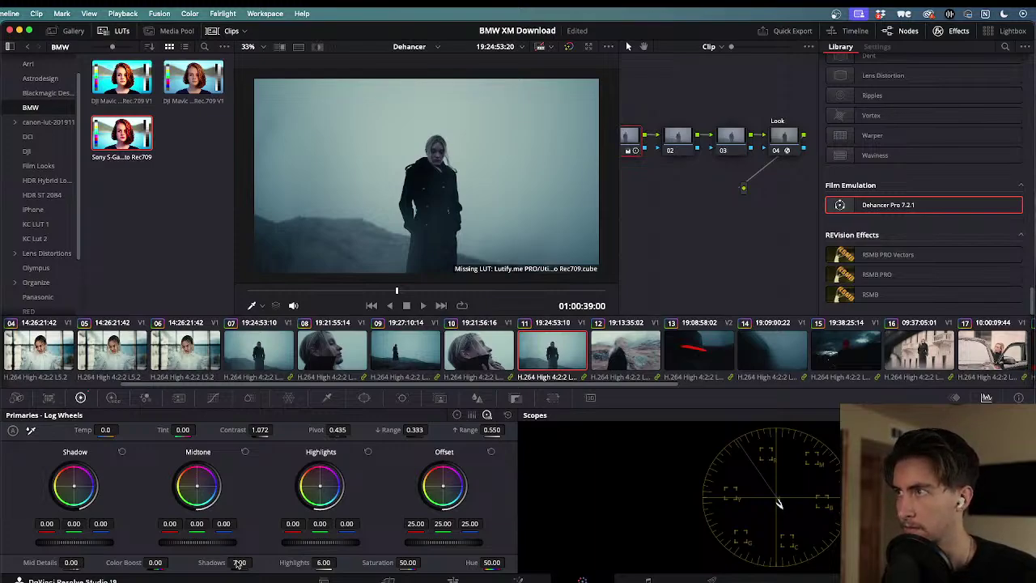
drag(240, 562, 230, 563)
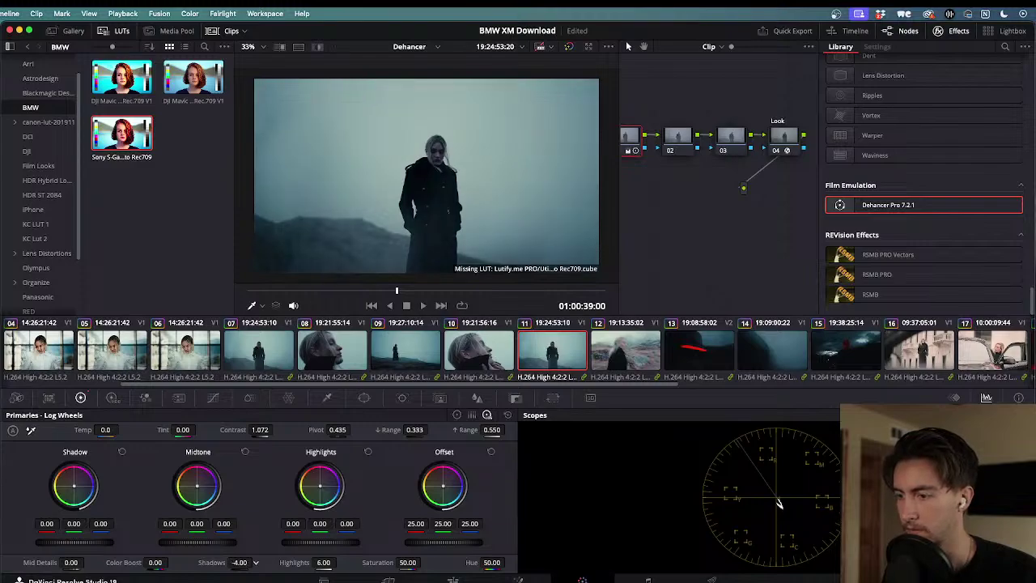
- Set Shadows to -12.50 and Highlights to 5.00 on clip 12's first node
key(l)
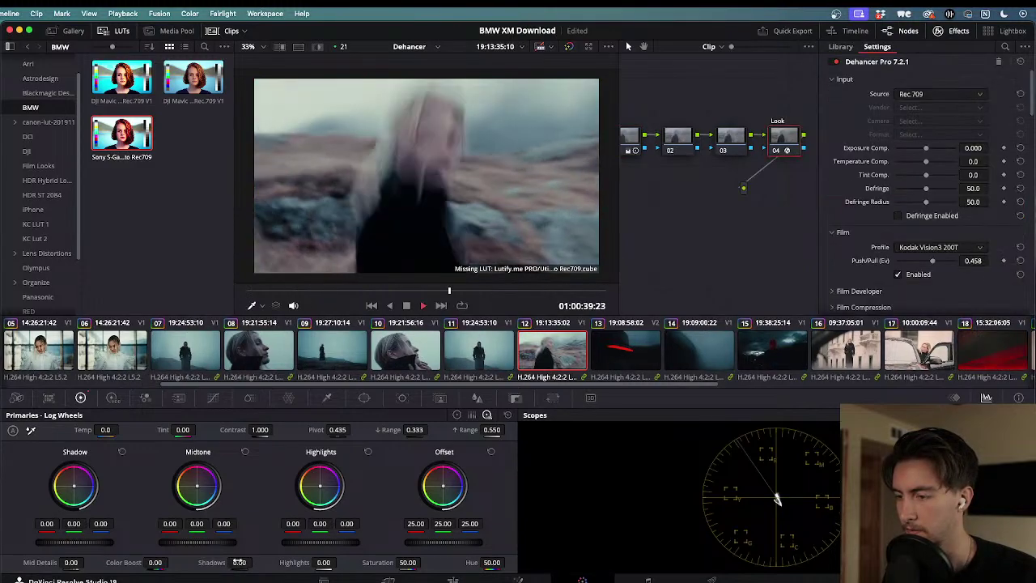
key(j)
key(k)
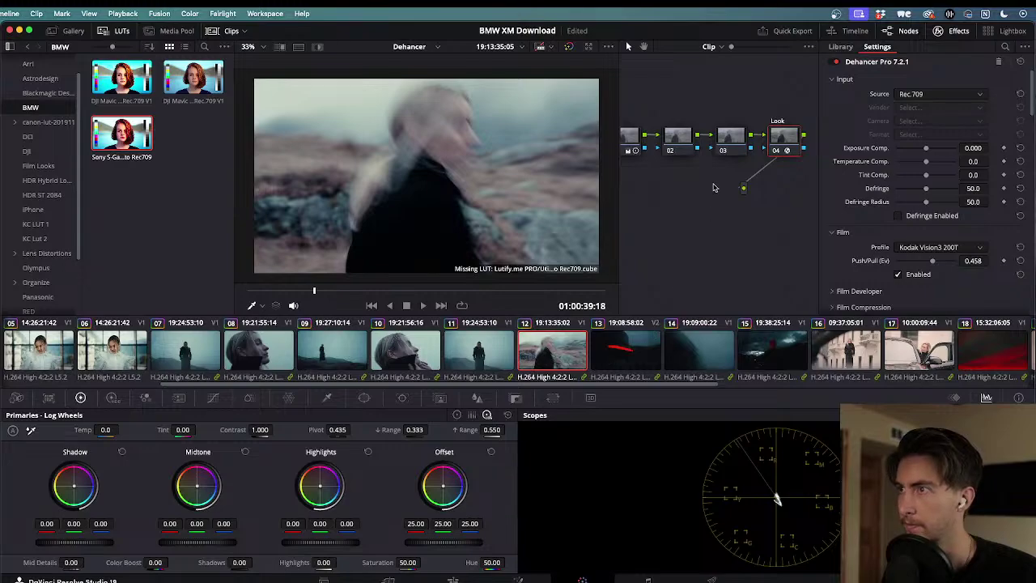
click(632, 142)
drag(247, 561, 218, 562)
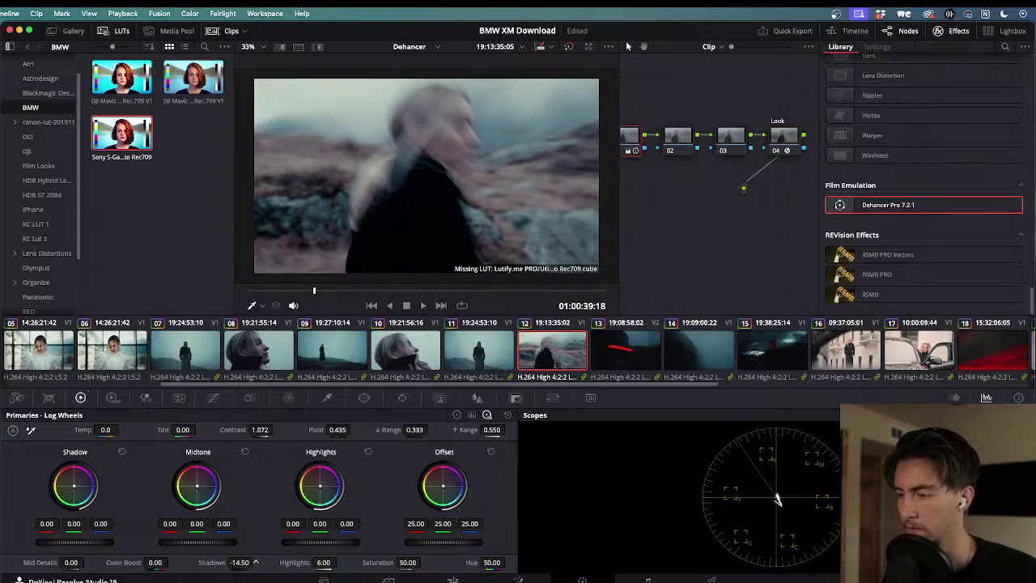
mouse_move(324, 562)
mouse_down()
mouse_move(340, 562)
mouse_move(316, 562)
mouse_up()
- Play clips 11 through 15 back and forth to check how the grades match, stopping on clip 15
key(l)
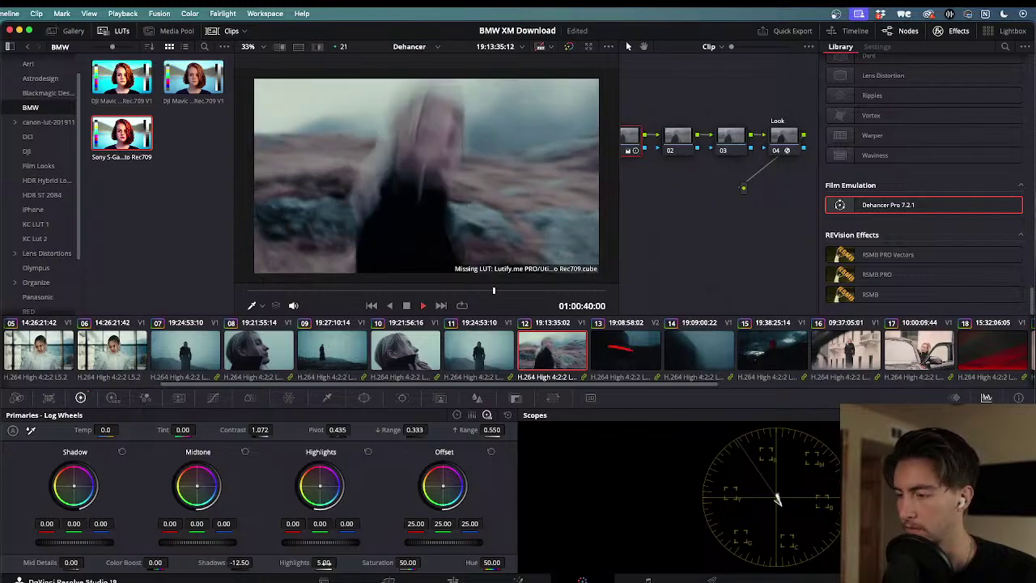
key(j)
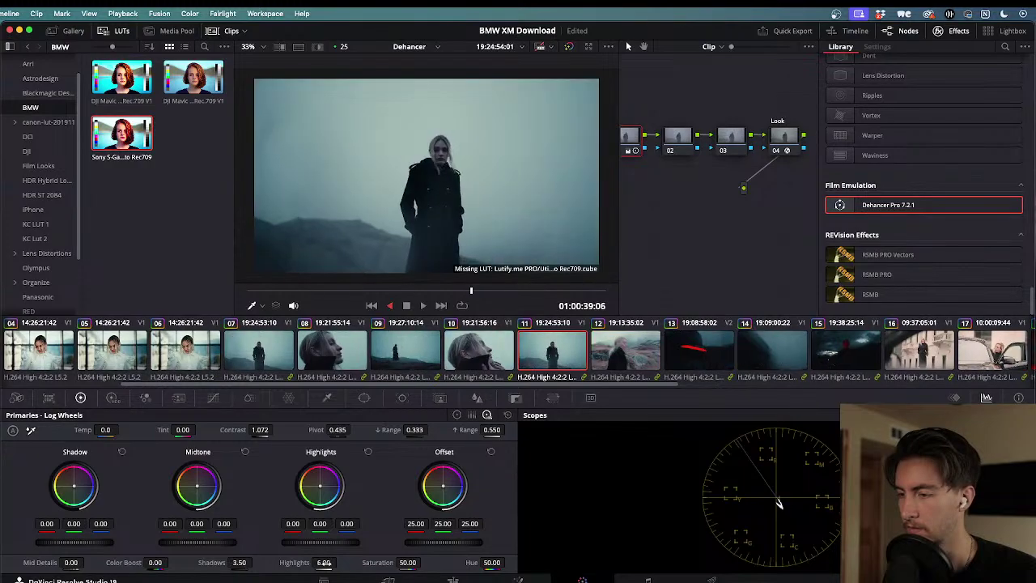
key(l)
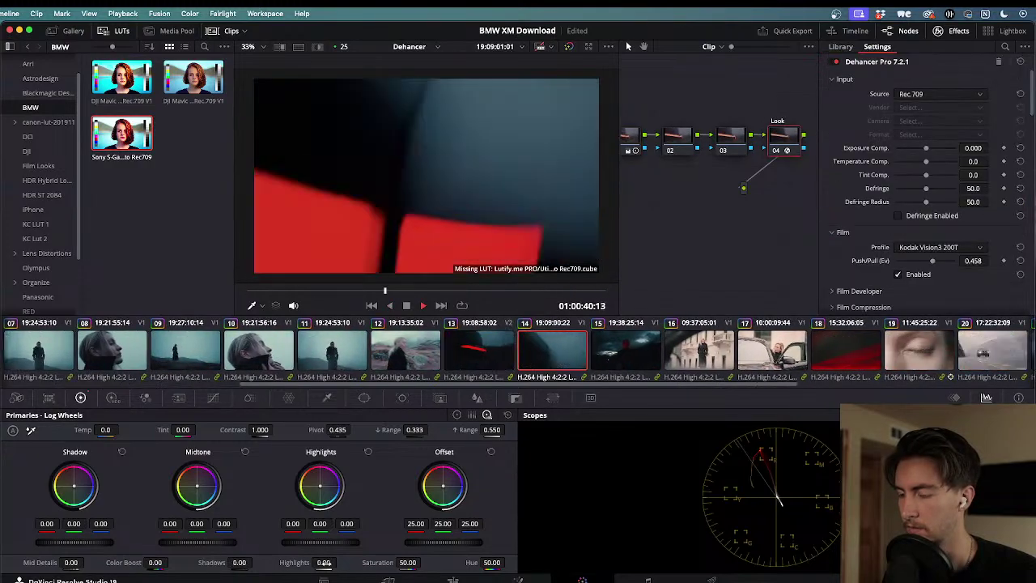
key(j)
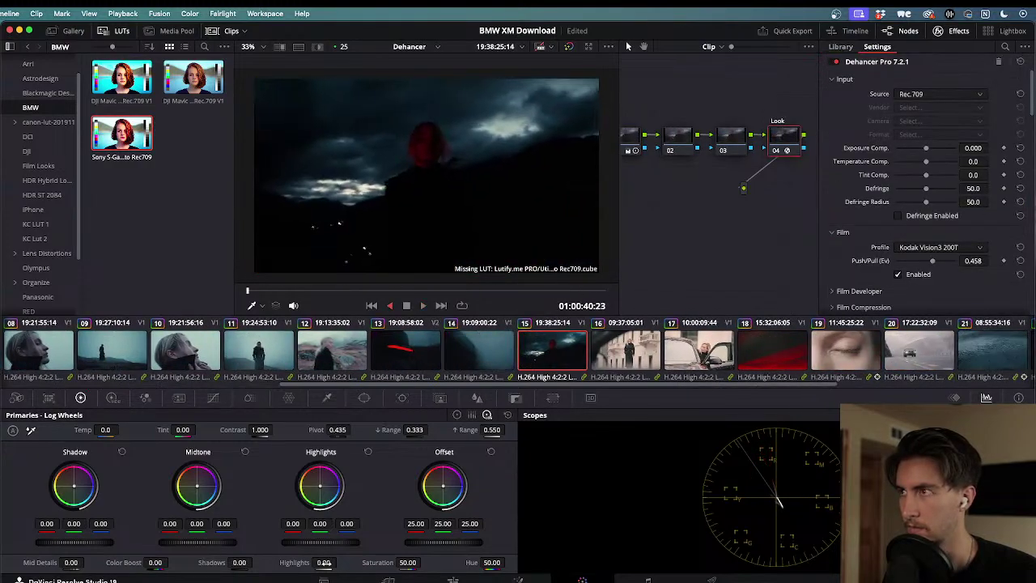
key(l)
key(k)
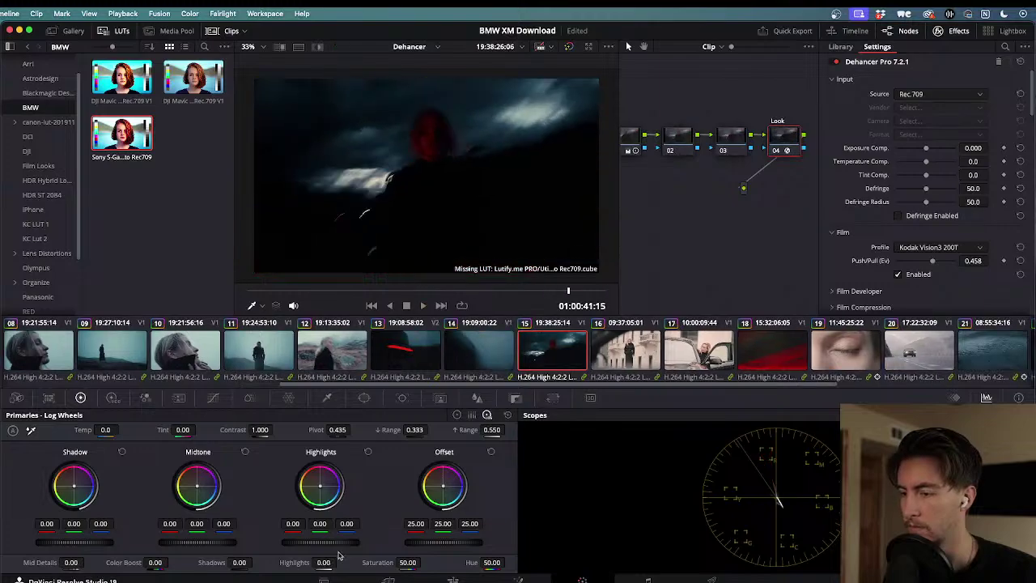
- Raise the Shadows on clip 15's first node to 25.50, play the sequence back and save the project
click(636, 139)
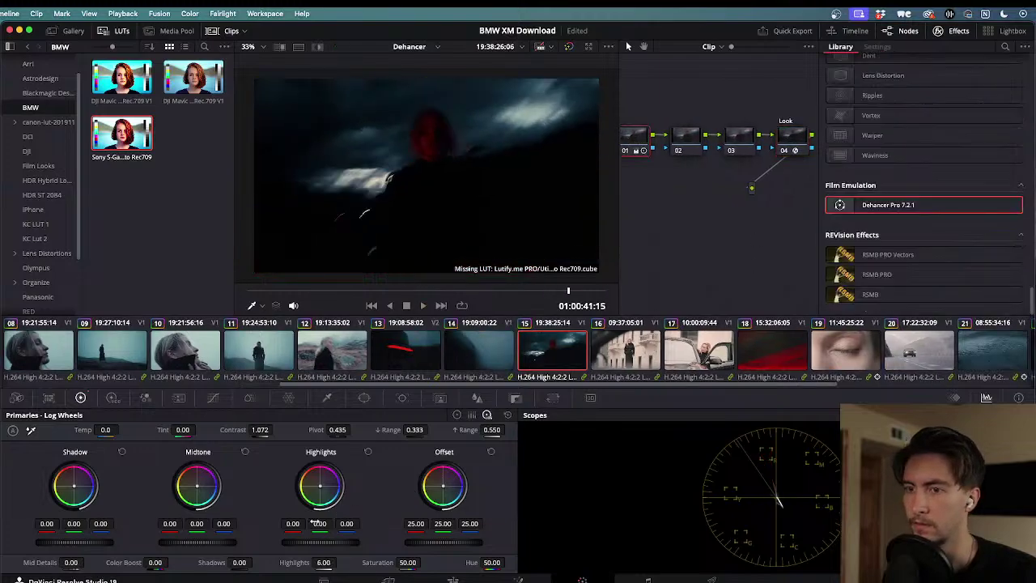
drag(237, 562, 258, 562)
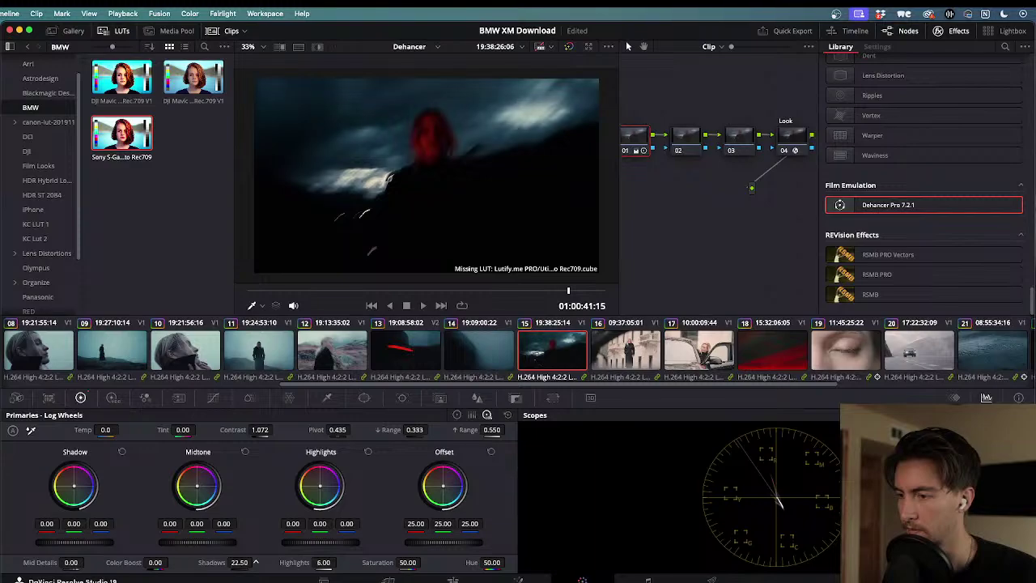
key(space)
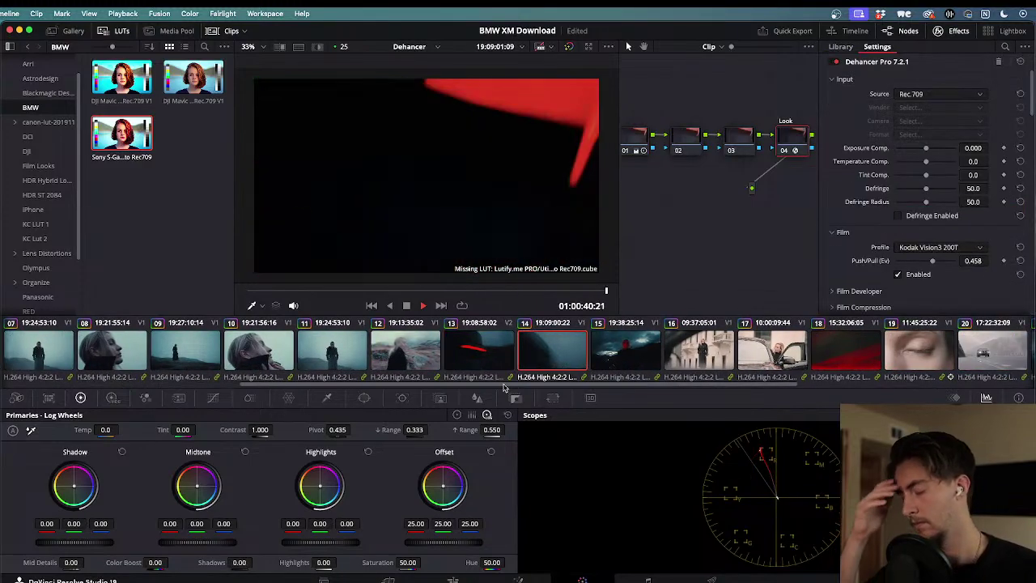
key(space)
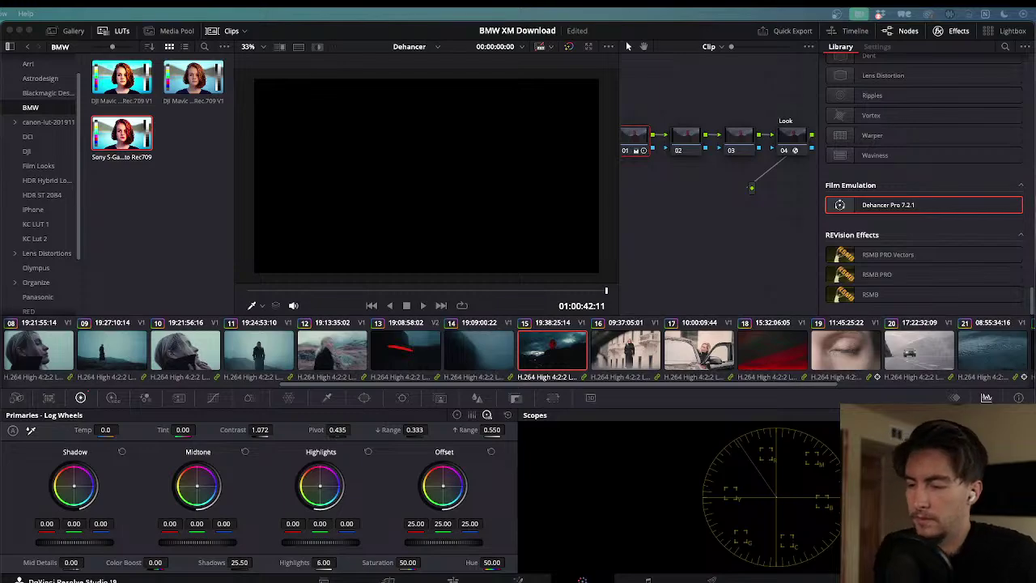
key(super+s)
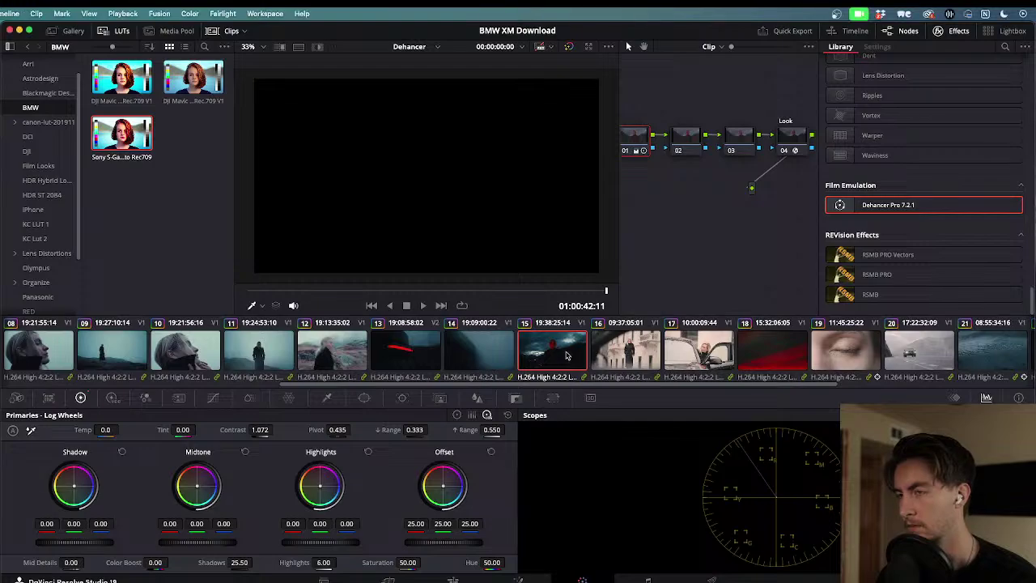
- Review the graded clips on the Dehancer timeline in the Edit workspace, pause on clip 9 and return to the Color workspace
click(308, 358)
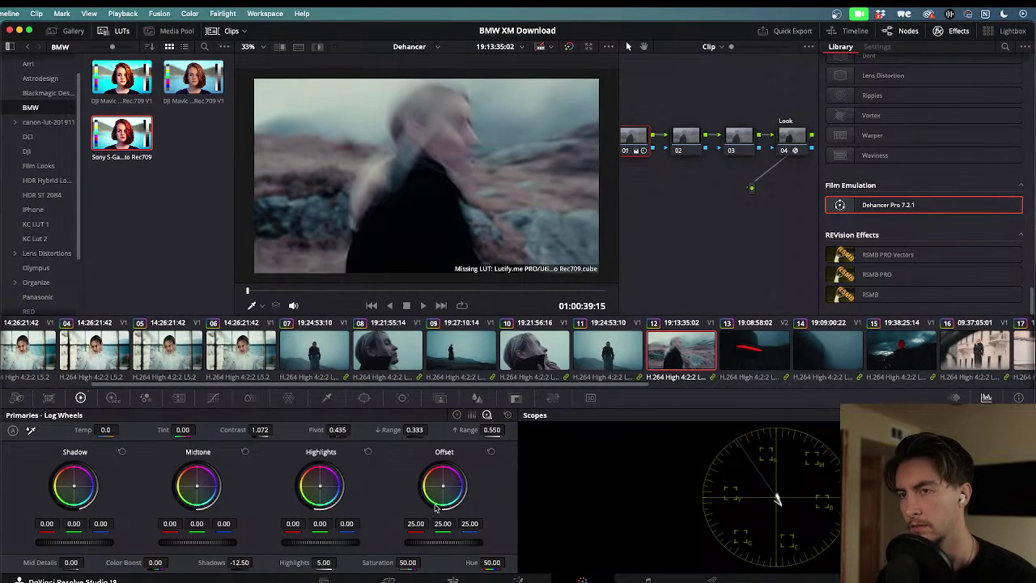
key(shift+4)
click(739, 396)
click(698, 396)
key(space)
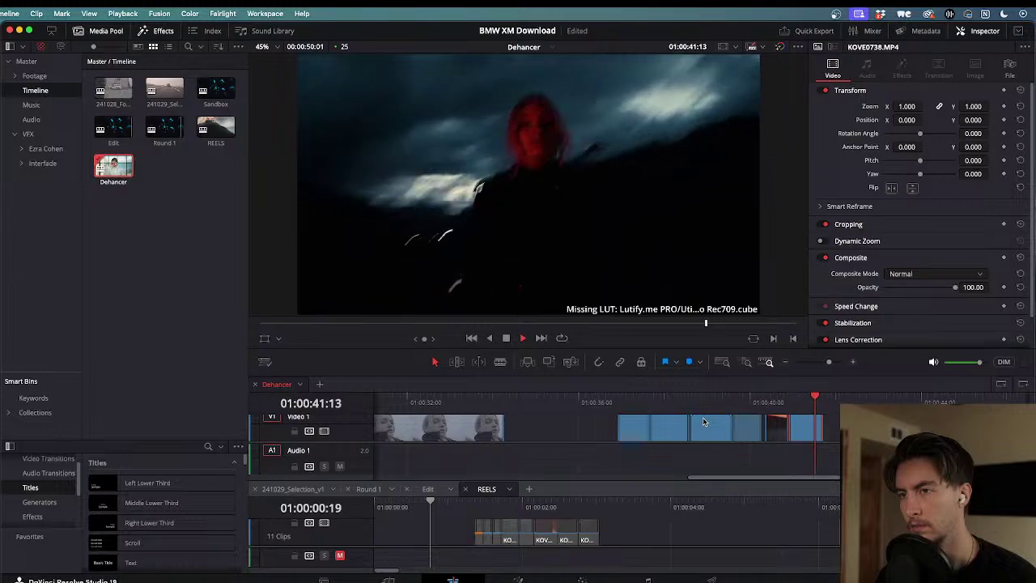
key(j)
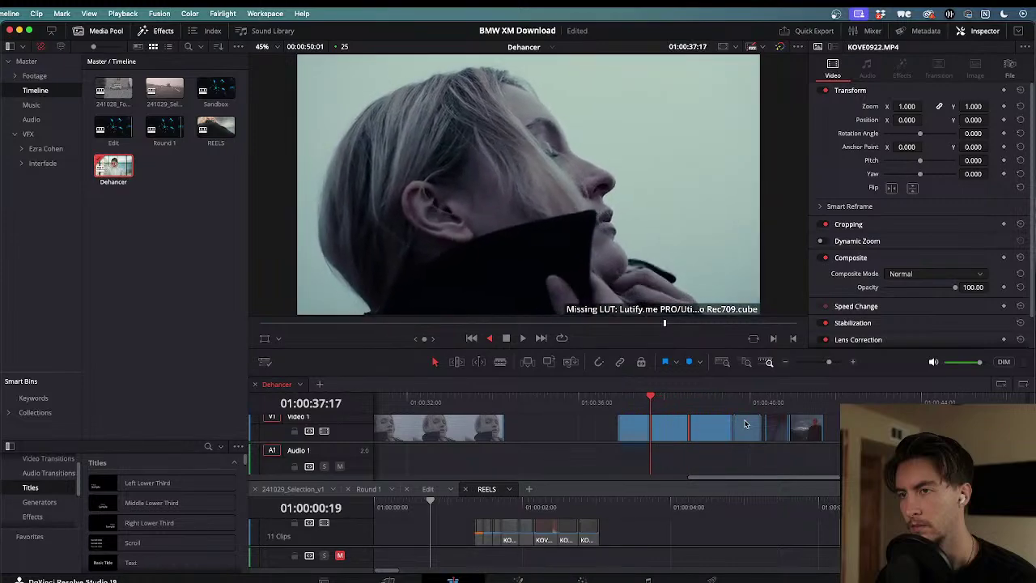
key(l)
key(k)
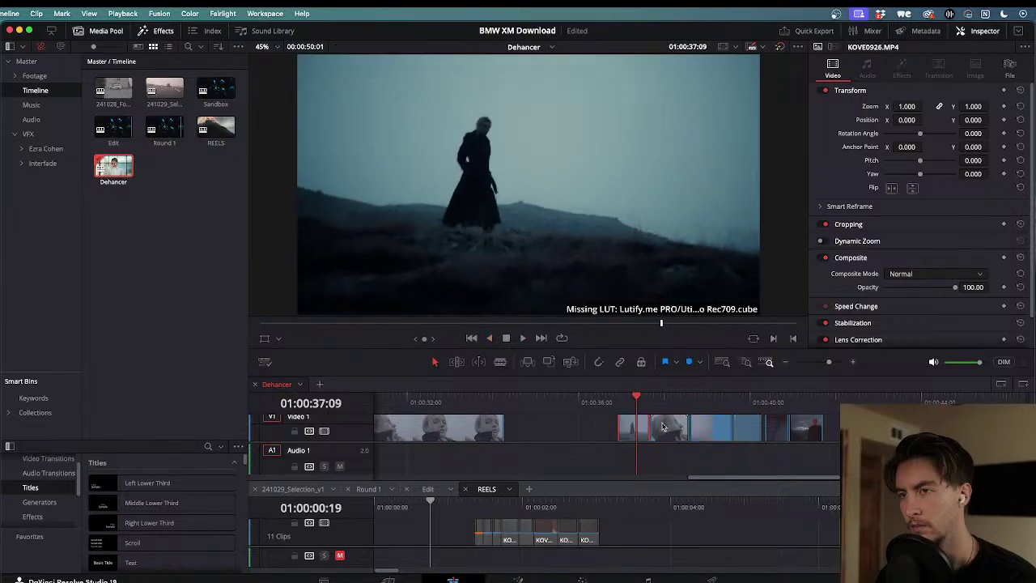
key(shift+6)
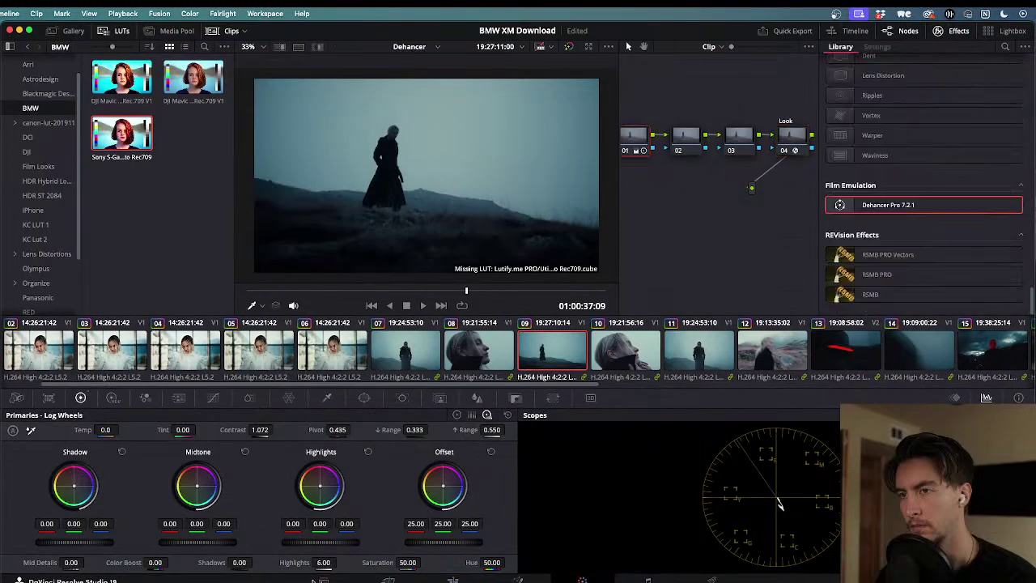
- Raise the Shadows on clip 9's first node and play on into clip 10
drag(256, 562, 280, 563)
key(space)
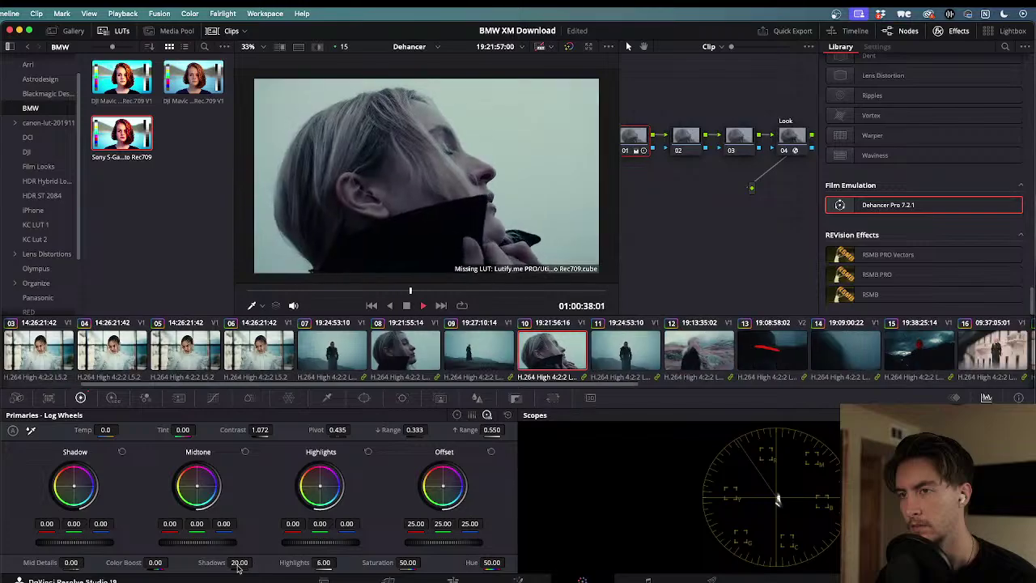
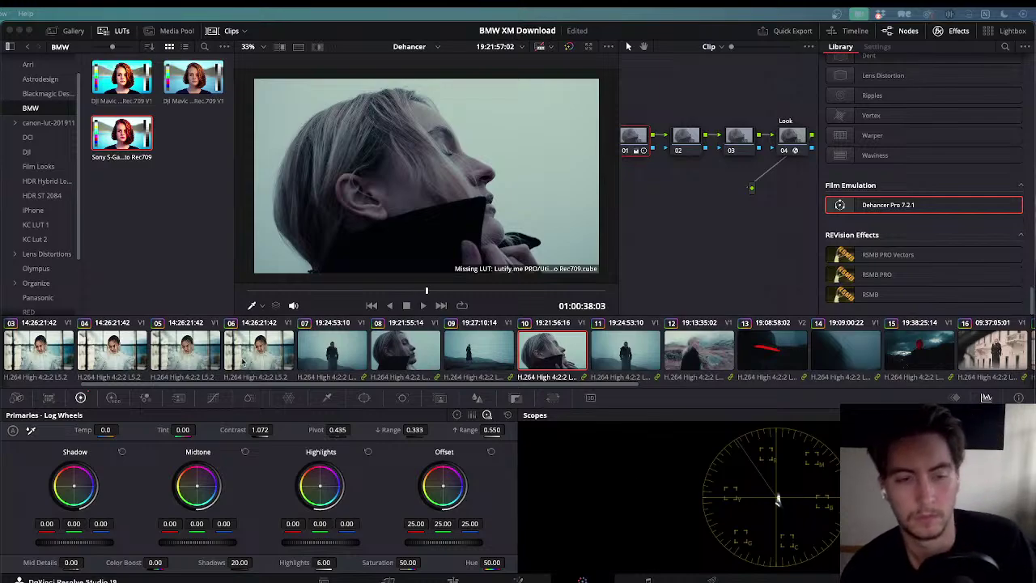
- Compare the grades of clips 1 through 4 and clips 7 through 10, pausing playback on clip 7
scroll(137, 361, left, 2)
click(40, 349)
key(space)
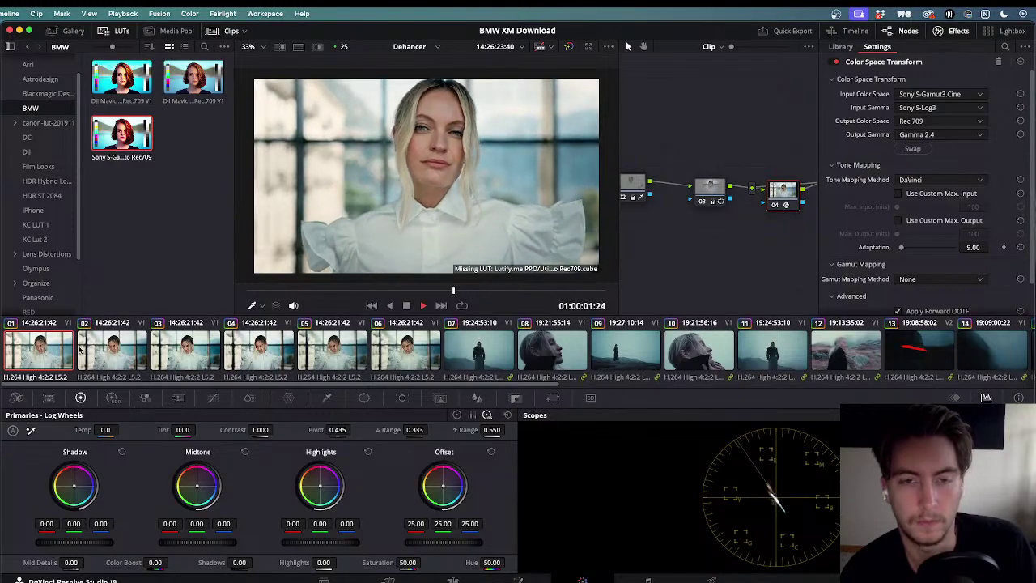
click(81, 349)
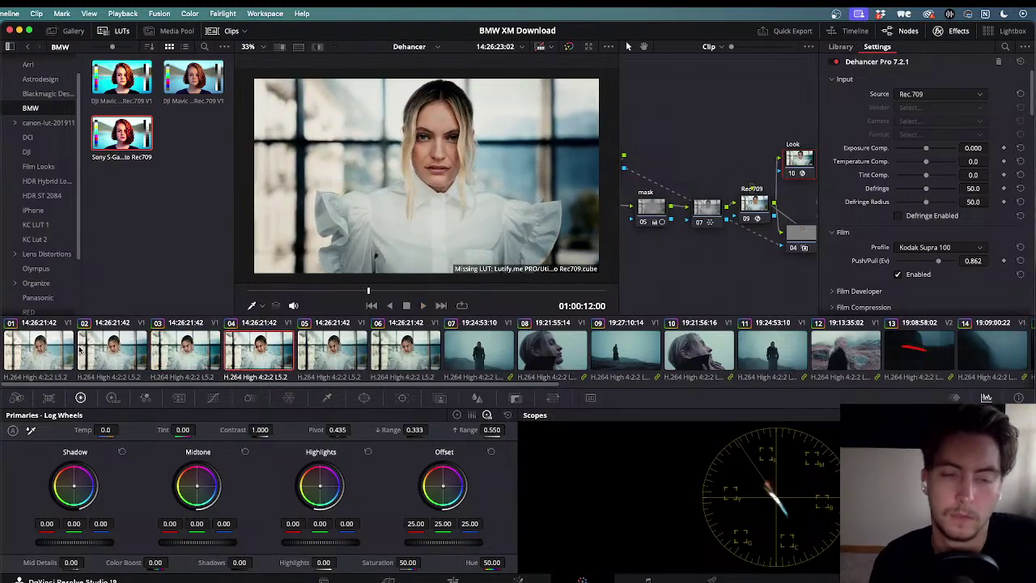
click(188, 364)
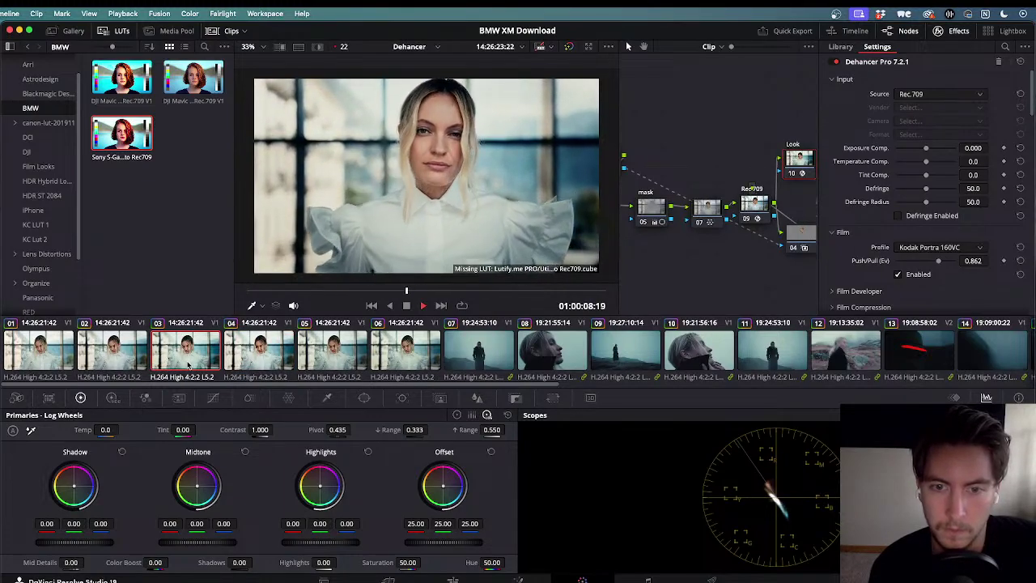
click(485, 344)
click(549, 351)
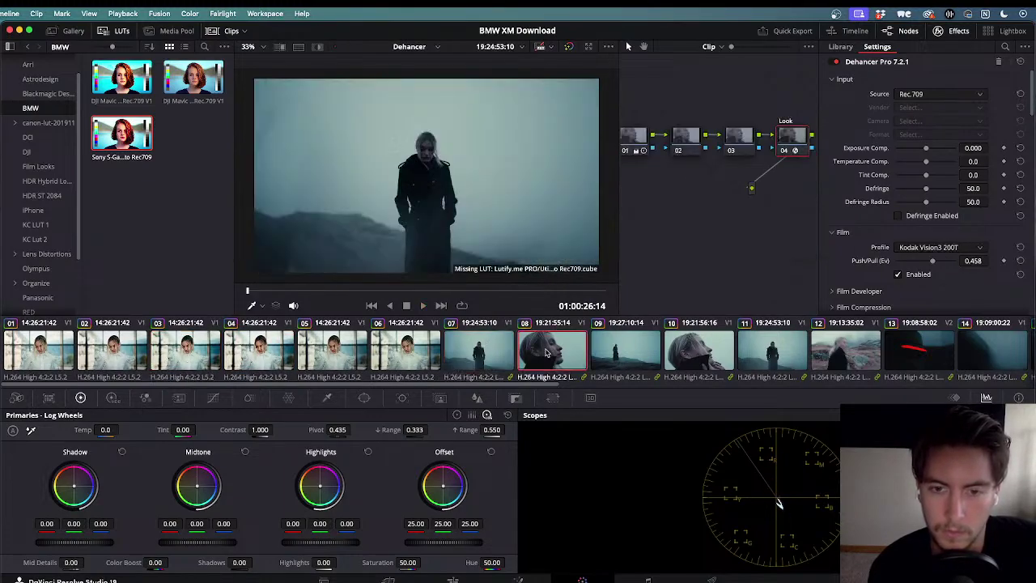
click(626, 352)
click(701, 362)
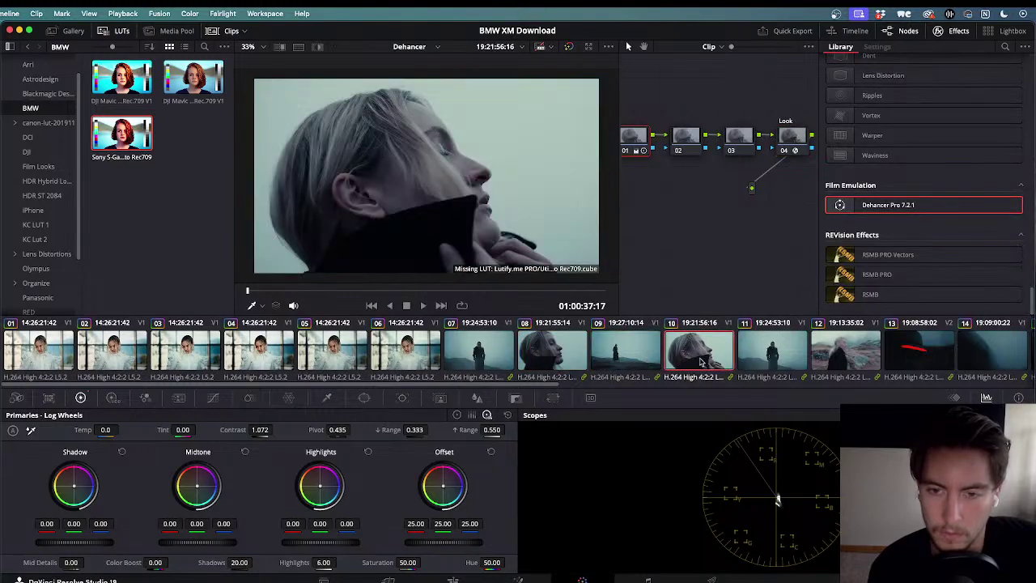
click(493, 354)
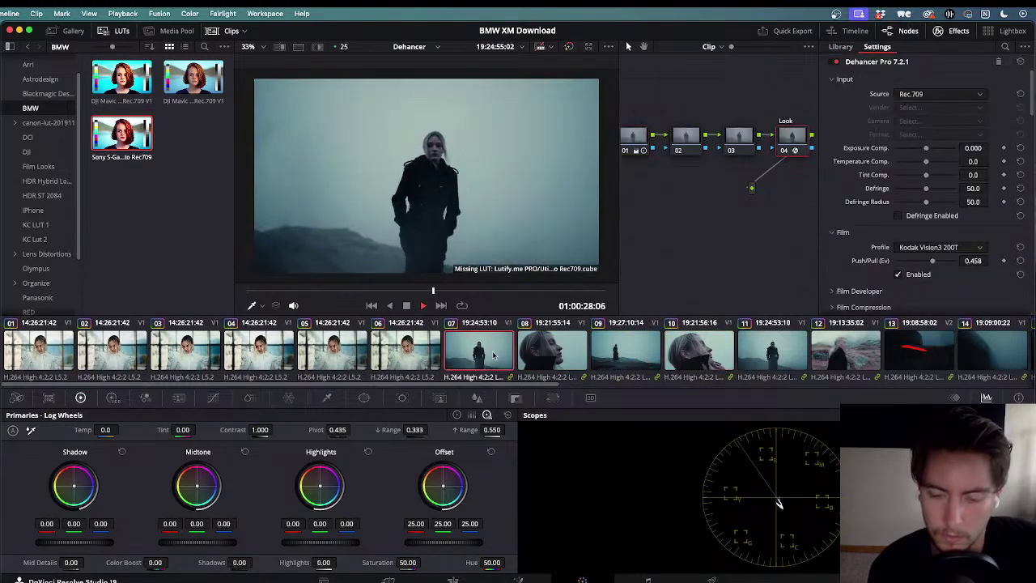
key(space)
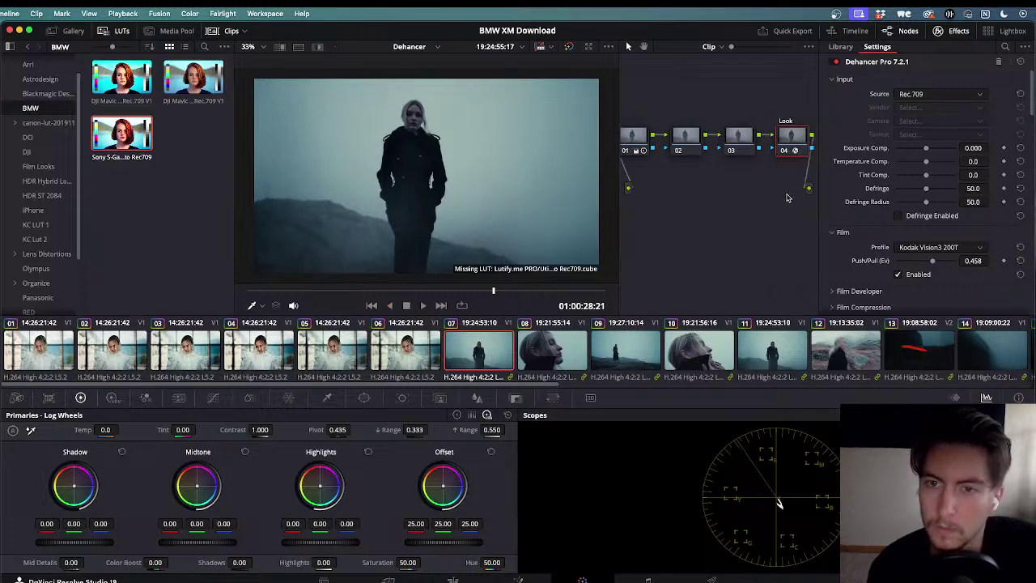
- Compare clip 7 with and without its grade by repeatedly disabling and re-enabling all of its nodes
drag(635, 106, 817, 170)
key(super+d)
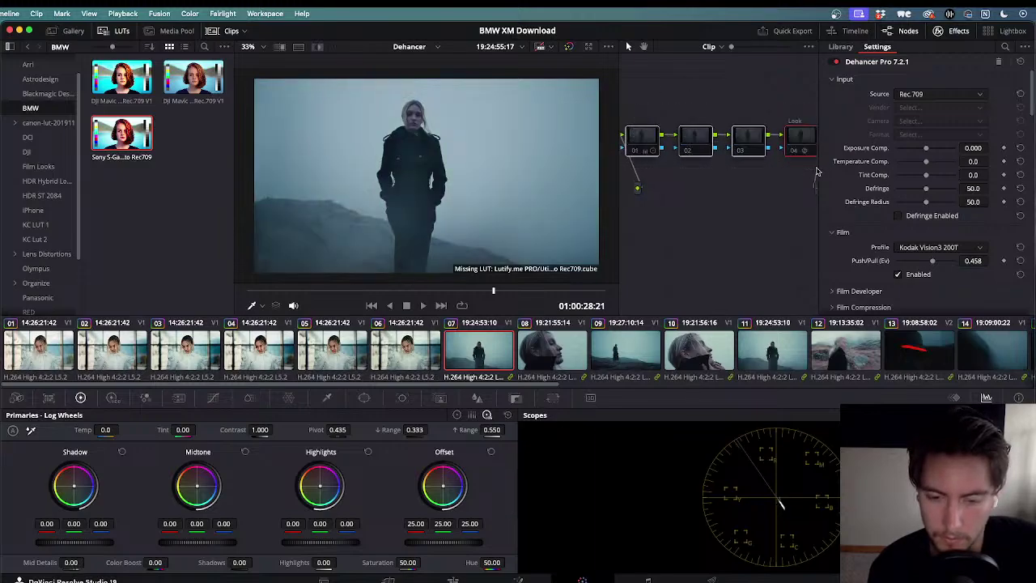
key(super+d)
key(super+d)
key(super+d)
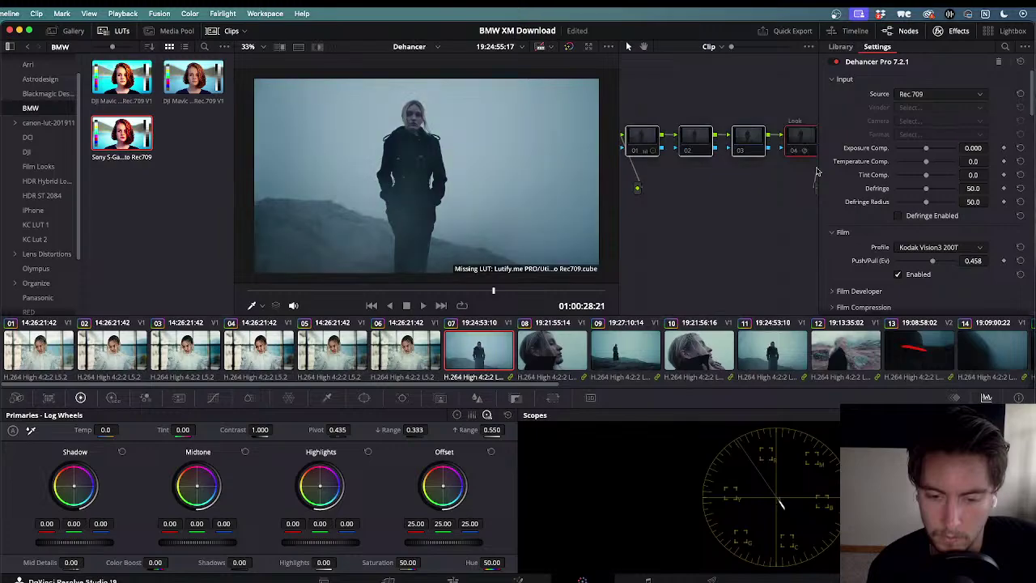
key(super+d)
key(super+d)
key(super+d)
key(super+d)
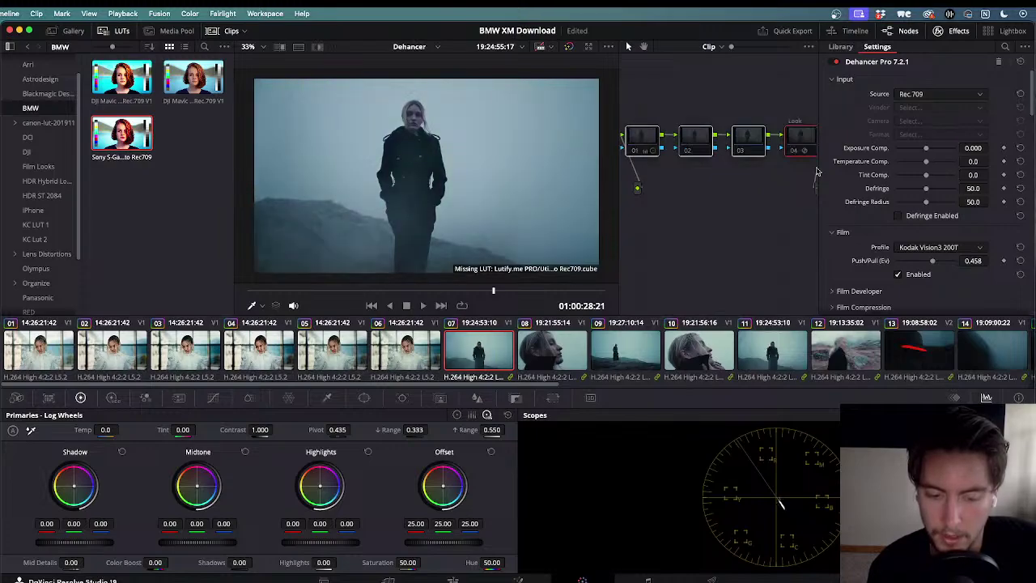
key(super+d)
key(super+d)
- Play on into clip 8 and try the Bloom effect in its Look node's Dehancer settings
key(space)
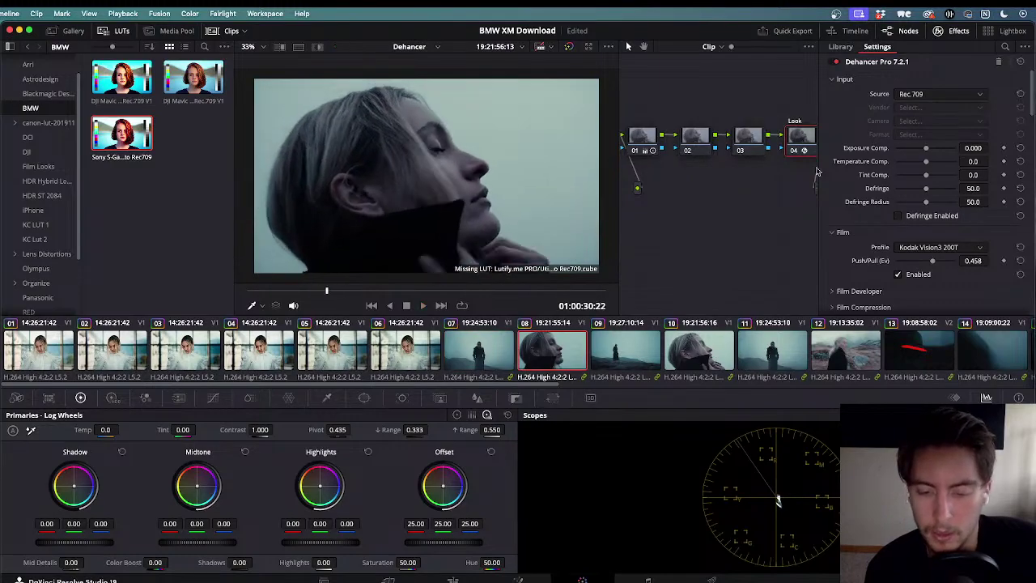
key(space)
key(shift+Left)
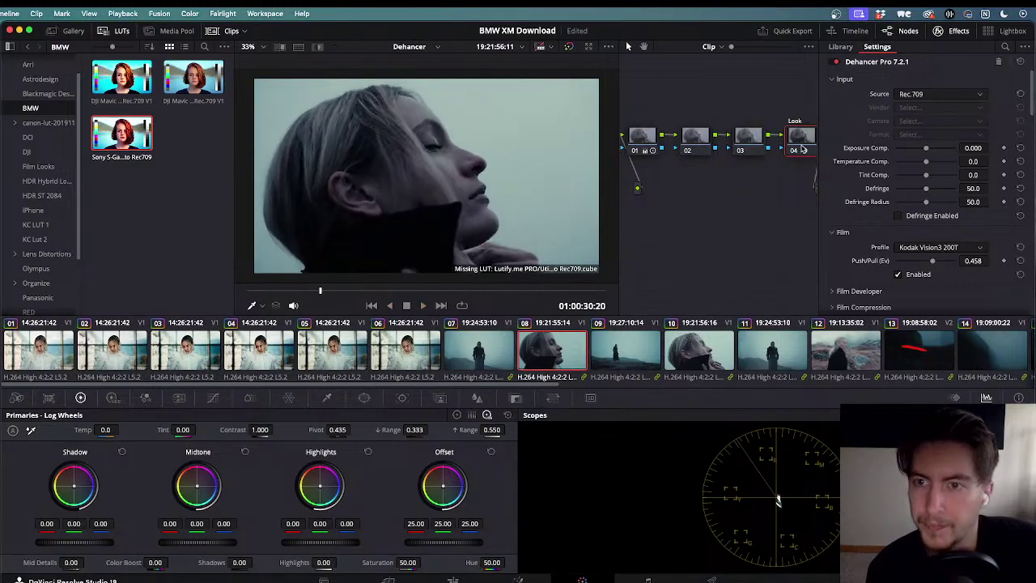
scroll(883, 190, down, 10)
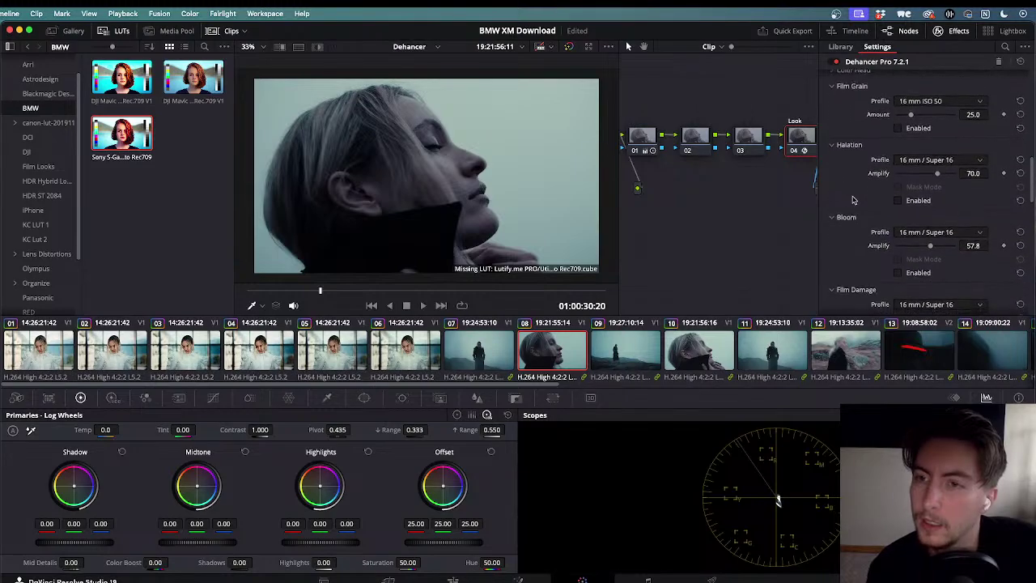
scroll(853, 199, up, 3)
click(897, 195)
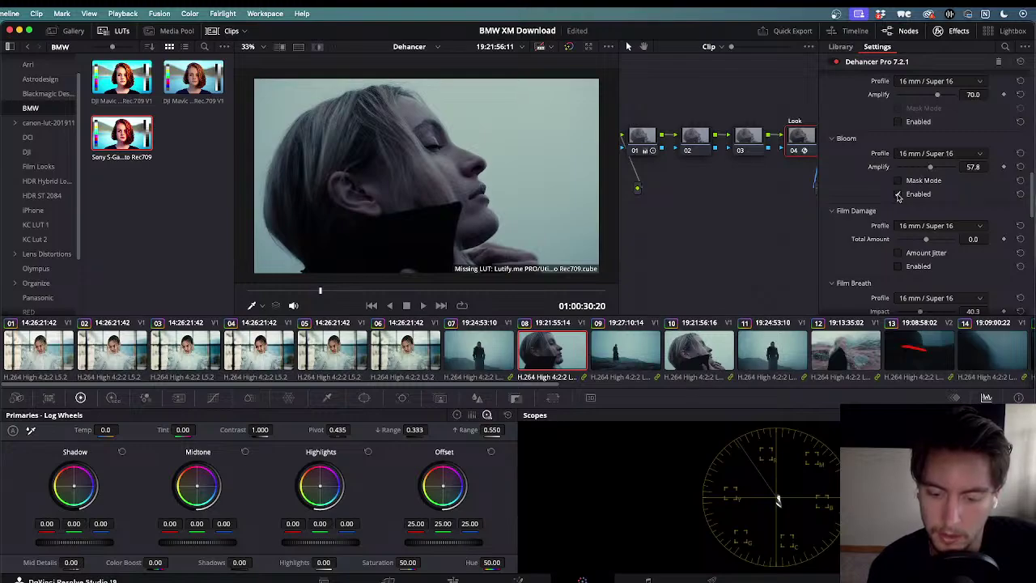
click(898, 195)
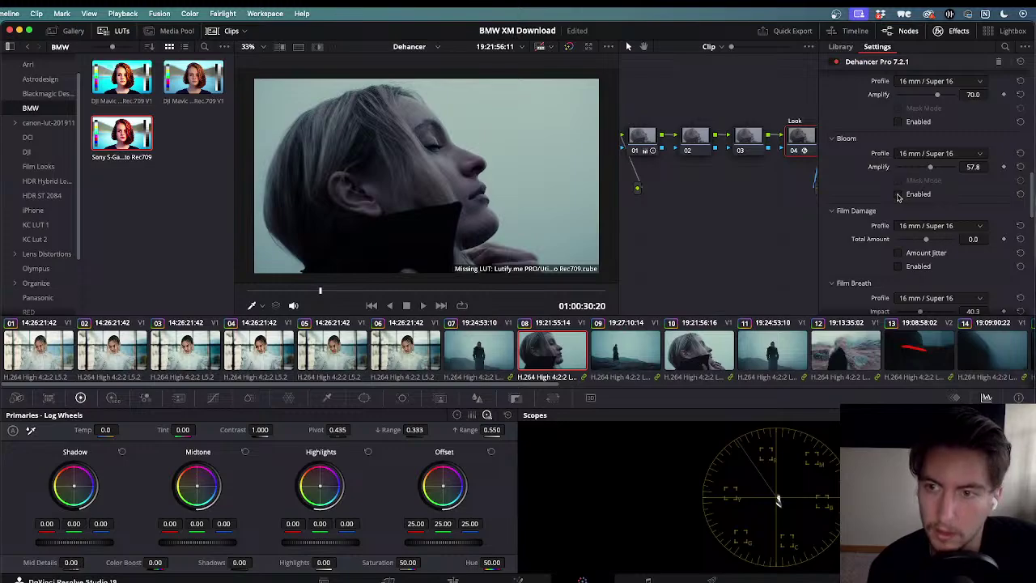
- Try the Halation effect on clip 8's Look node, toggling it repeatedly to compare the image
scroll(898, 196, up, 2)
click(898, 177)
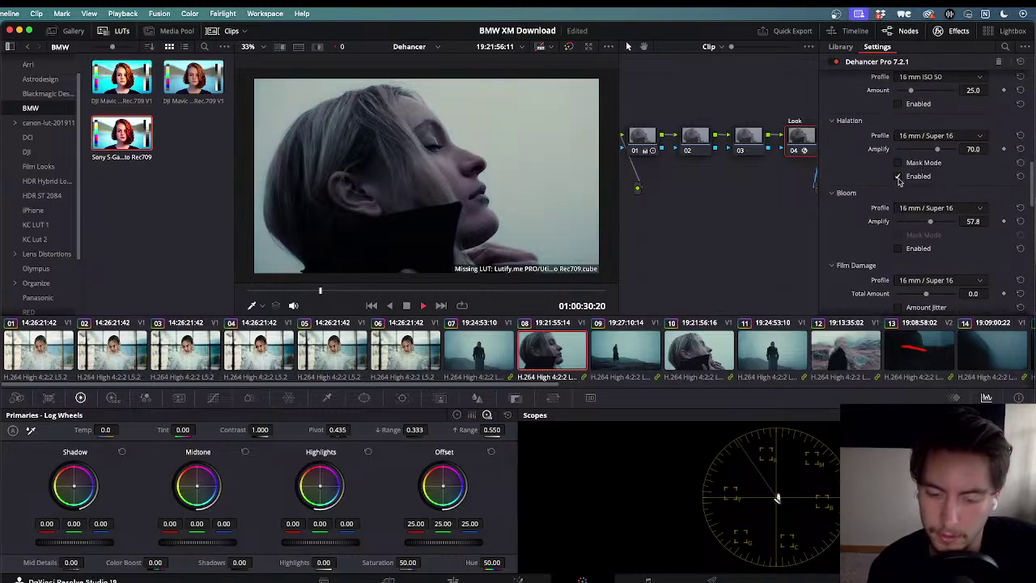
key(j)
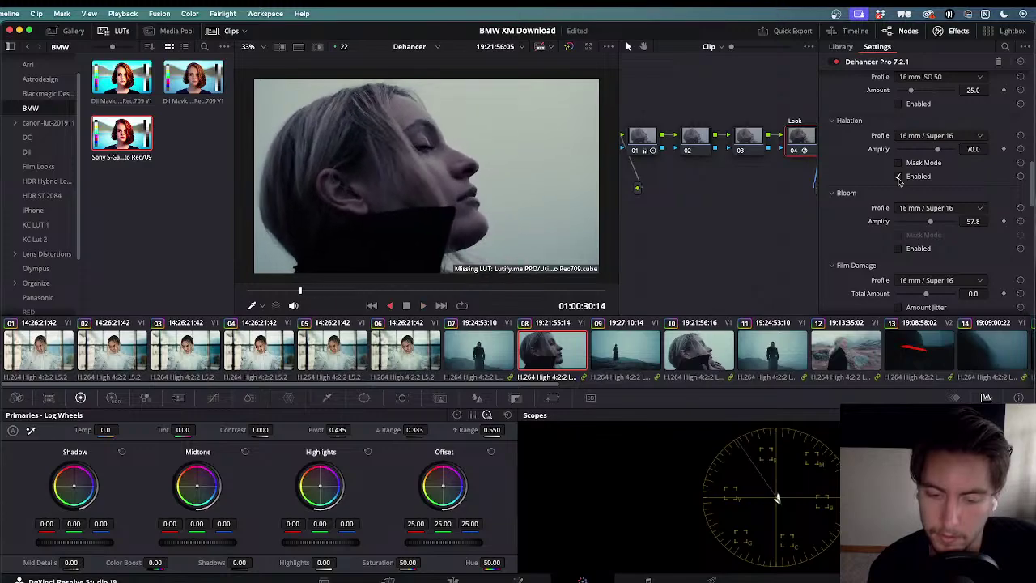
key(l)
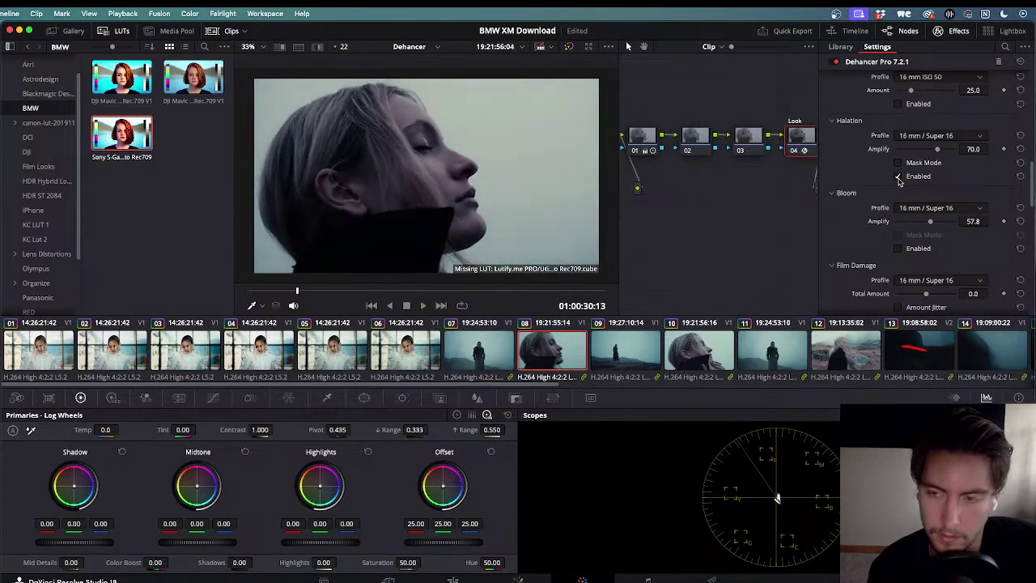
click(897, 177)
click(897, 177)
click(897, 177)
click(897, 177)
click(897, 176)
click(897, 176)
click(896, 176)
scroll(899, 181, up, 1)
scroll(899, 182, up, 2)
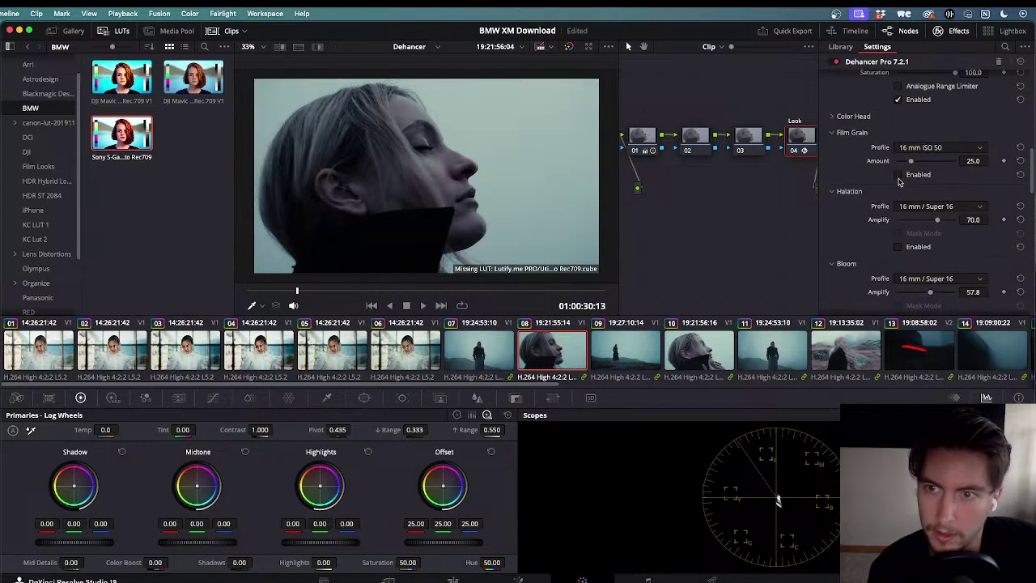
- Enable 16 mm ISO 50 Film Grain on clip 8's Look node with Amount 5.5 and play the clip to check it
click(897, 175)
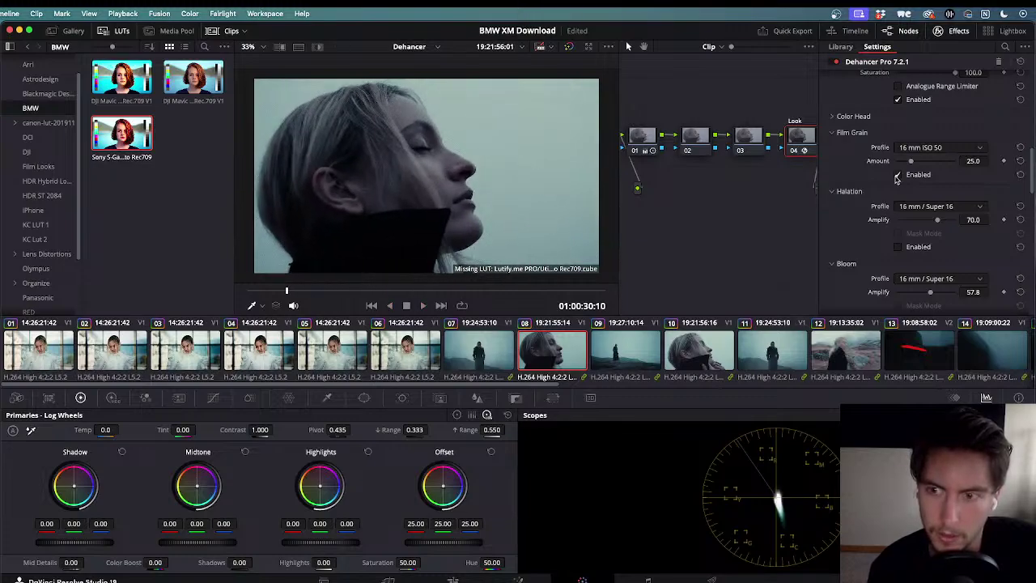
click(916, 149)
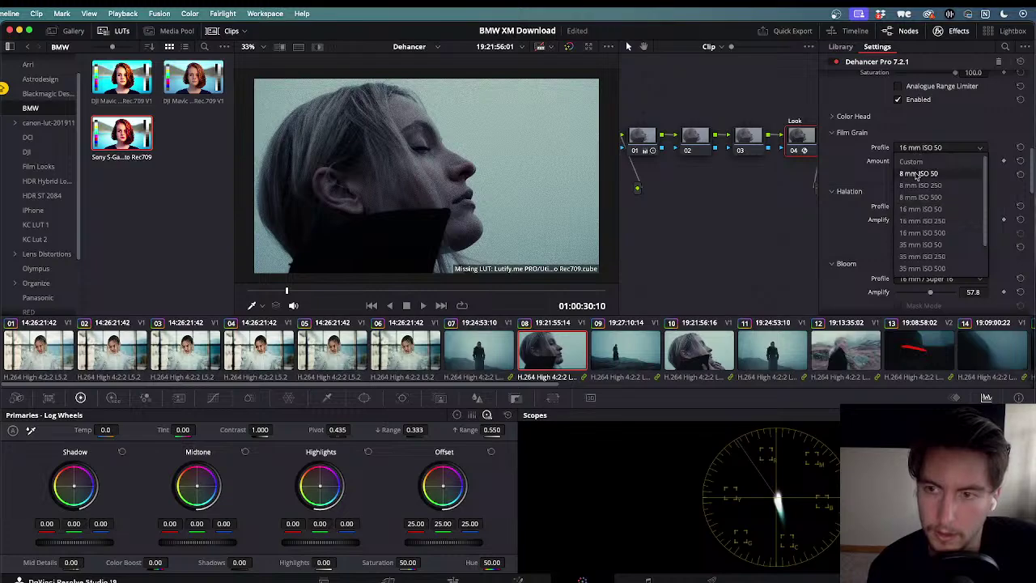
click(917, 150)
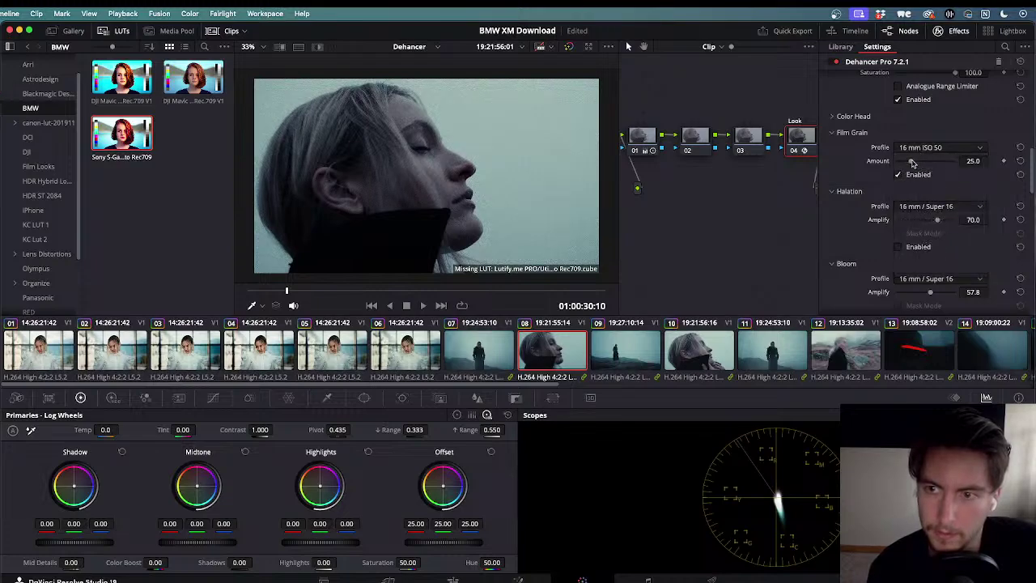
drag(911, 163, 896, 162)
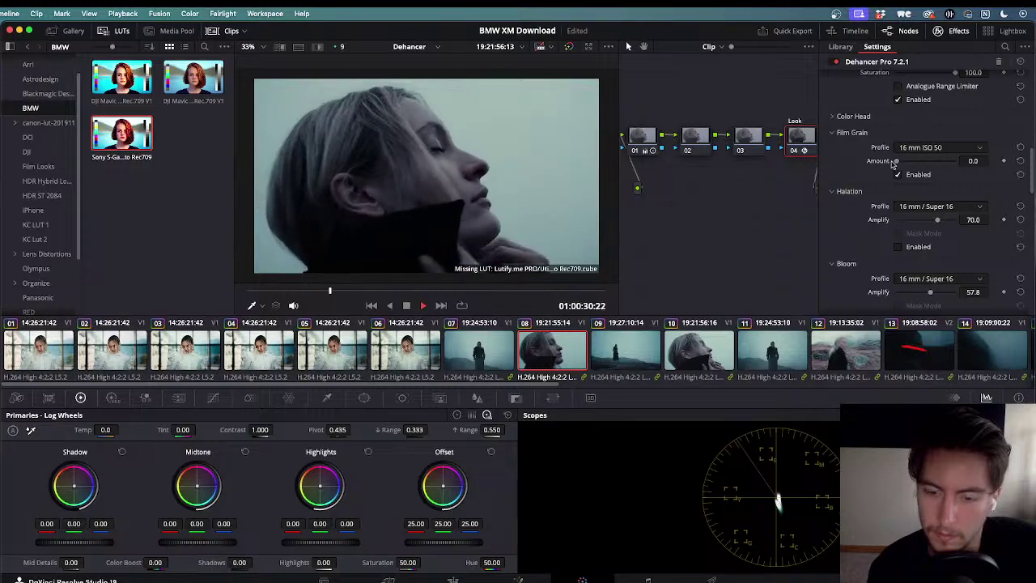
key(space)
mouse_move(897, 165)
mouse_down()
mouse_move(949, 167)
mouse_move(901, 164)
mouse_up()
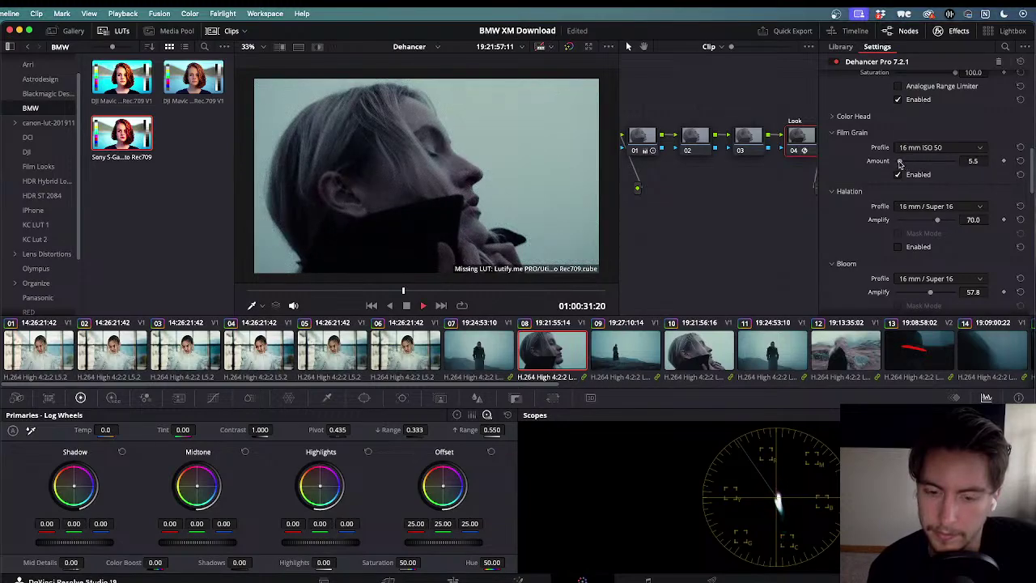
key(j)
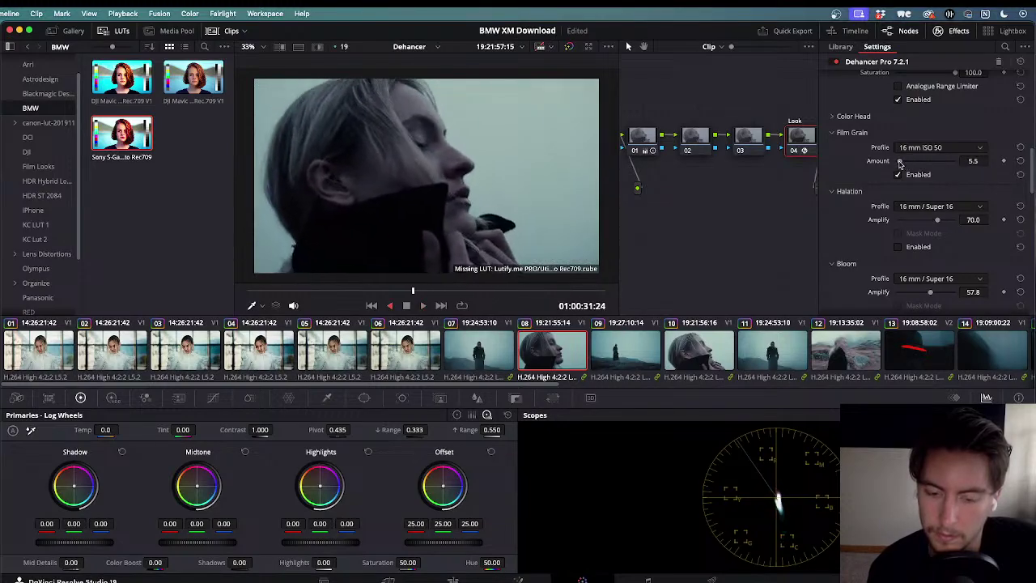
key(l)
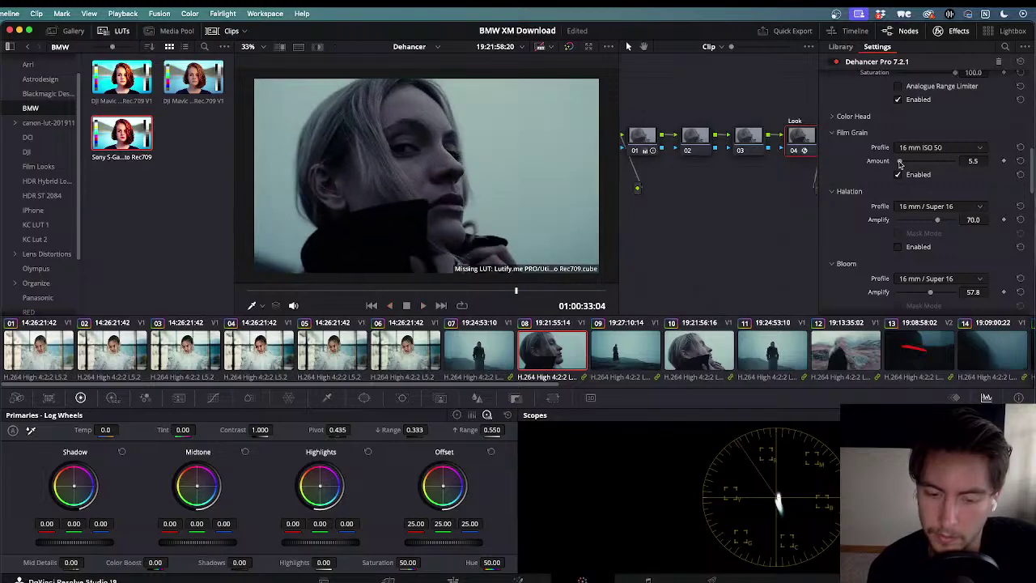
key(j)
key(l)
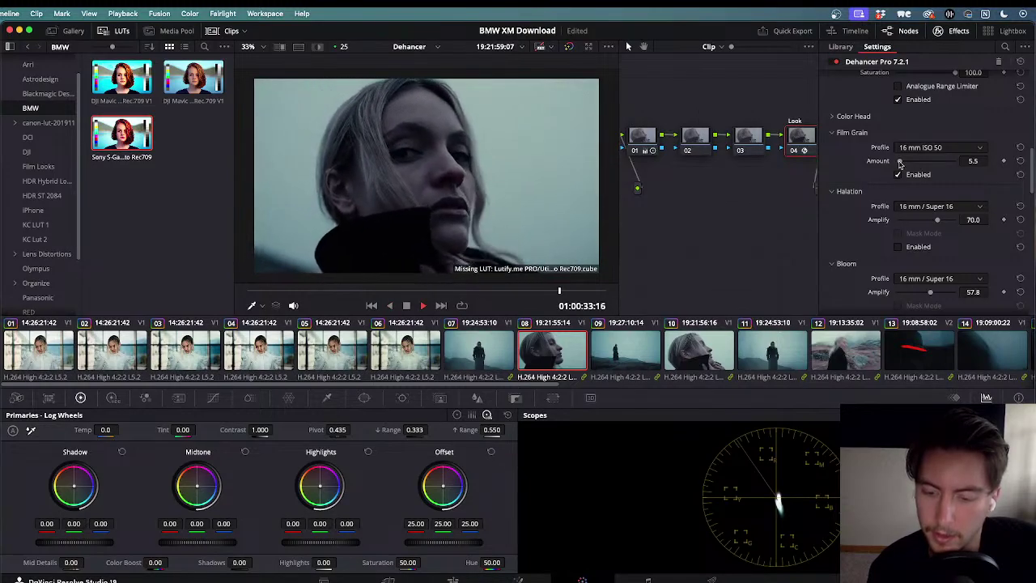
key(j)
key(k)
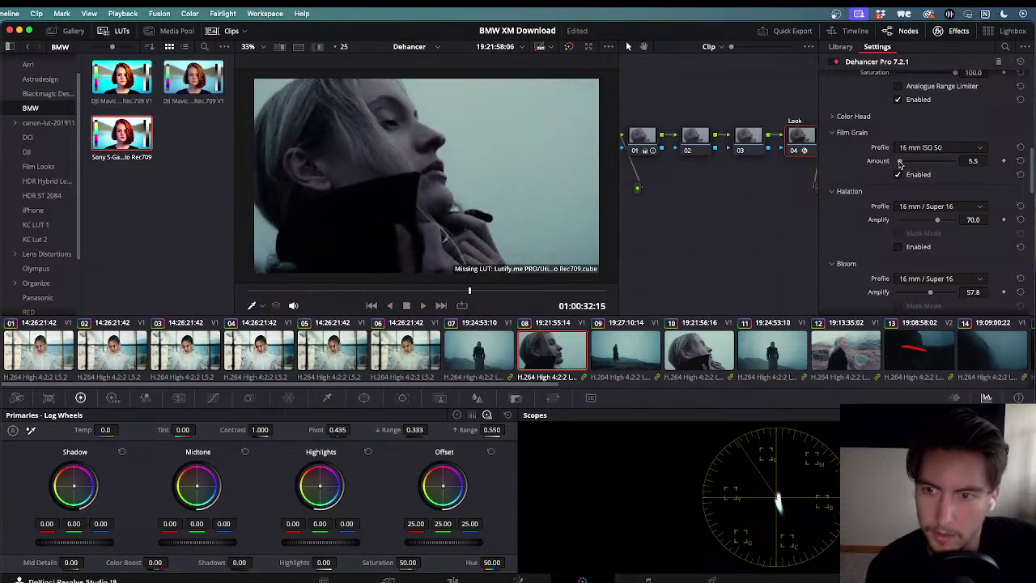
- Enable Halation on clip 8's Look node, play the clip and compare the image with the node off and on
click(897, 247)
key(l)
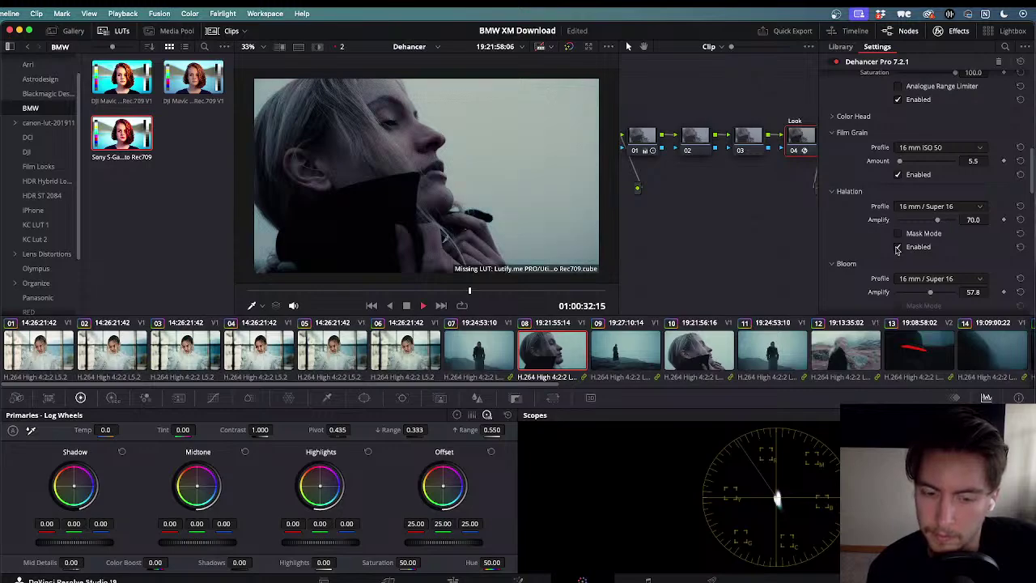
key(j)
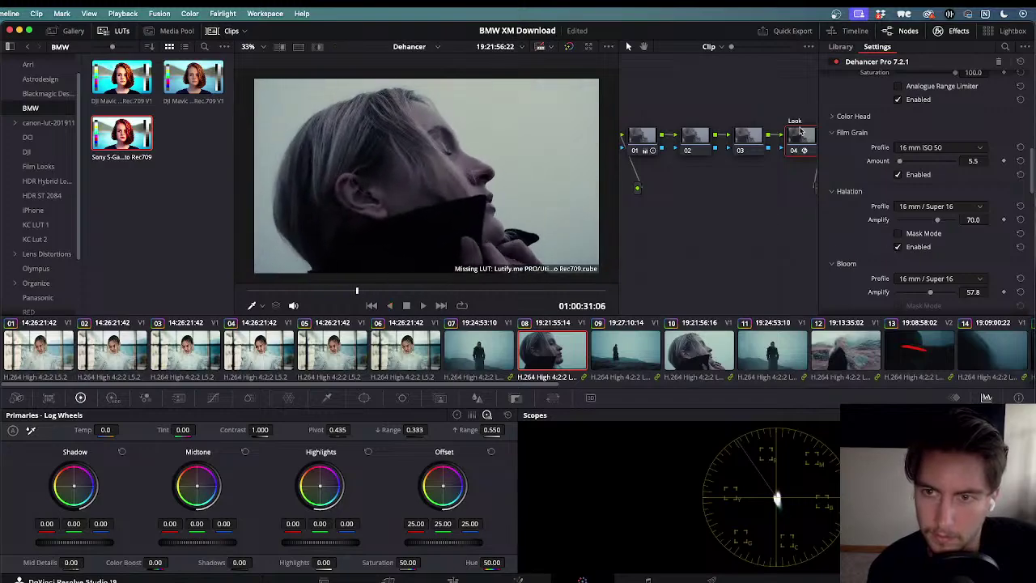
key(ctrl+d)
key(ctrl+d)
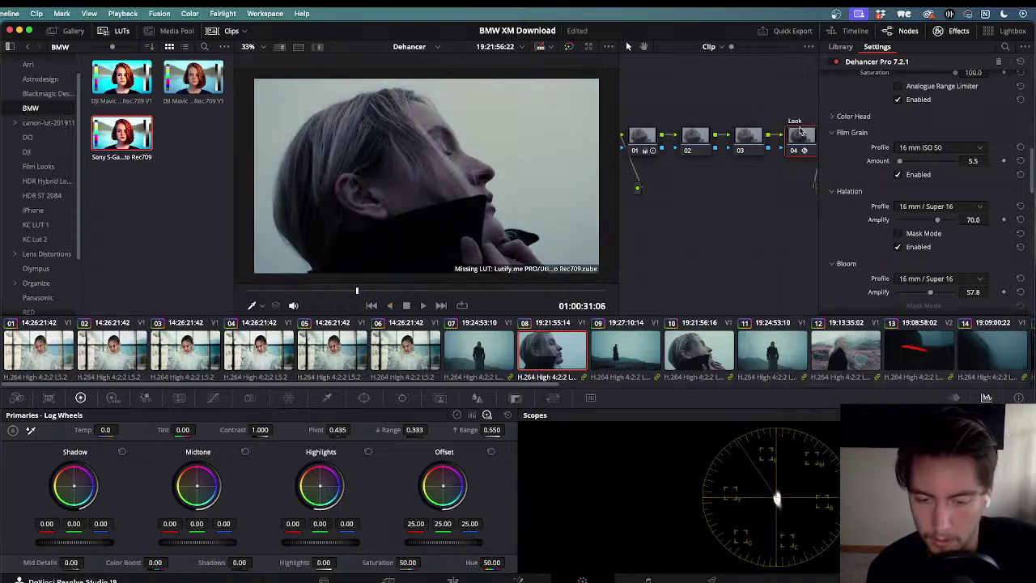
- Set the Tint on clip 8's first node to -10.00
click(644, 136)
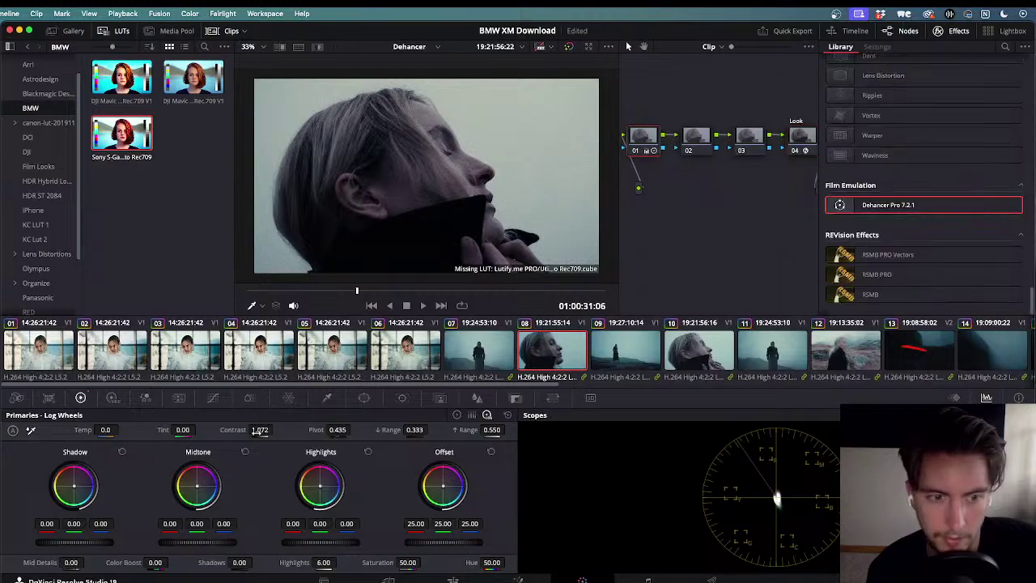
drag(183, 430, 176, 430)
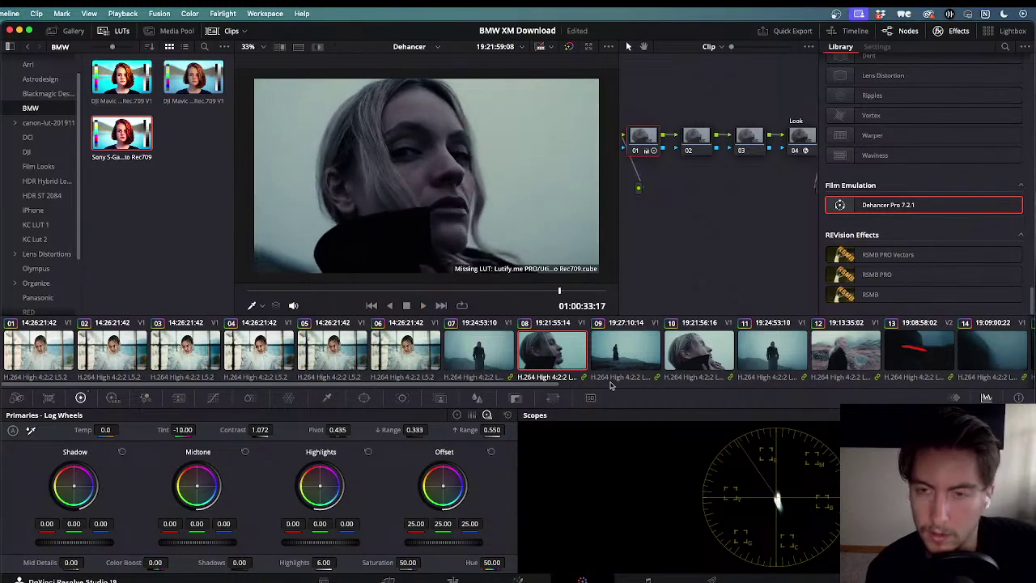
- Compare clip 8 with all of its nodes off and on, and play the clip backward and forward to review it
drag(635, 102, 801, 189)
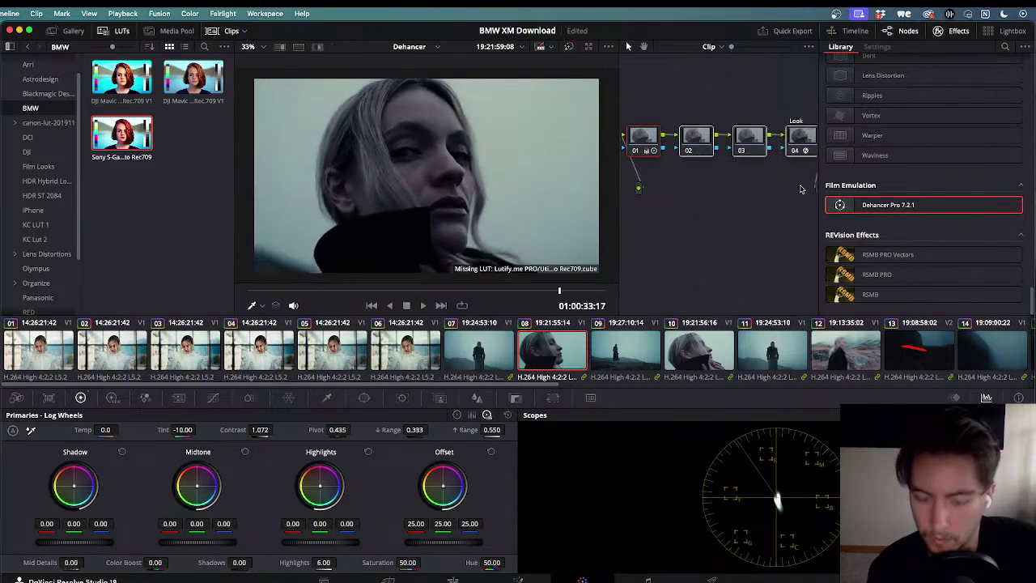
key(ctrl+d)
key(ctrl+d)
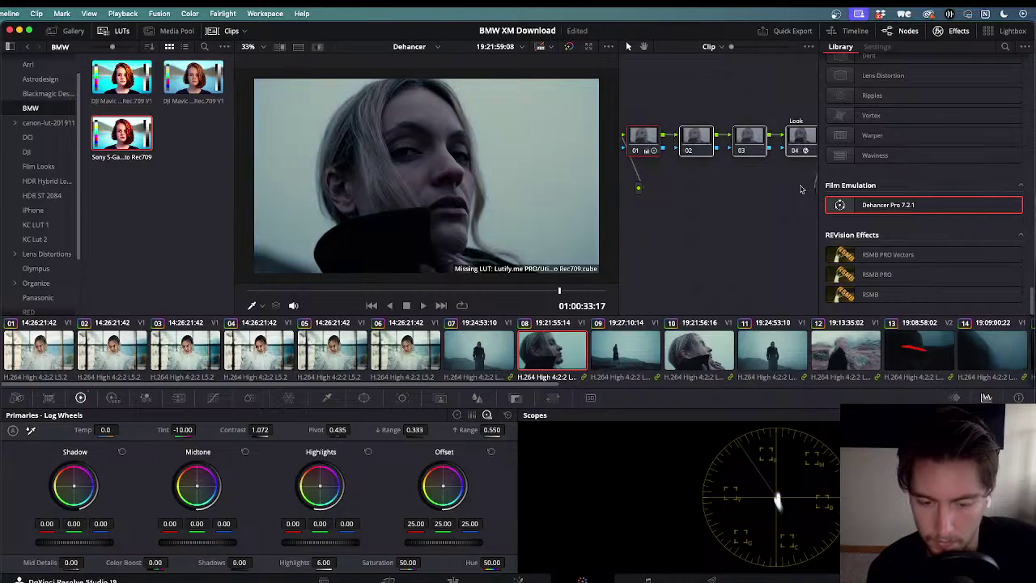
key(j)
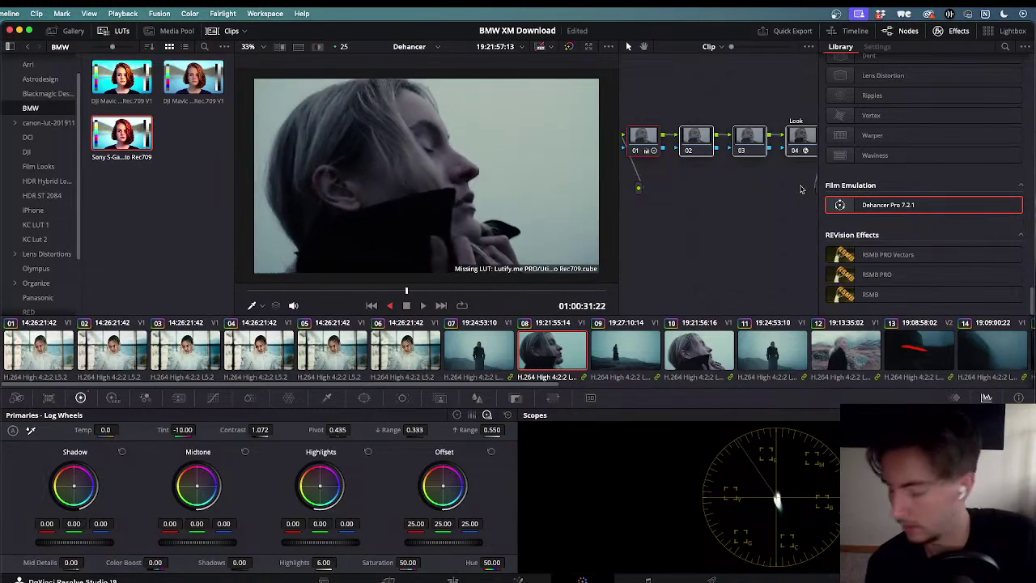
key(l)
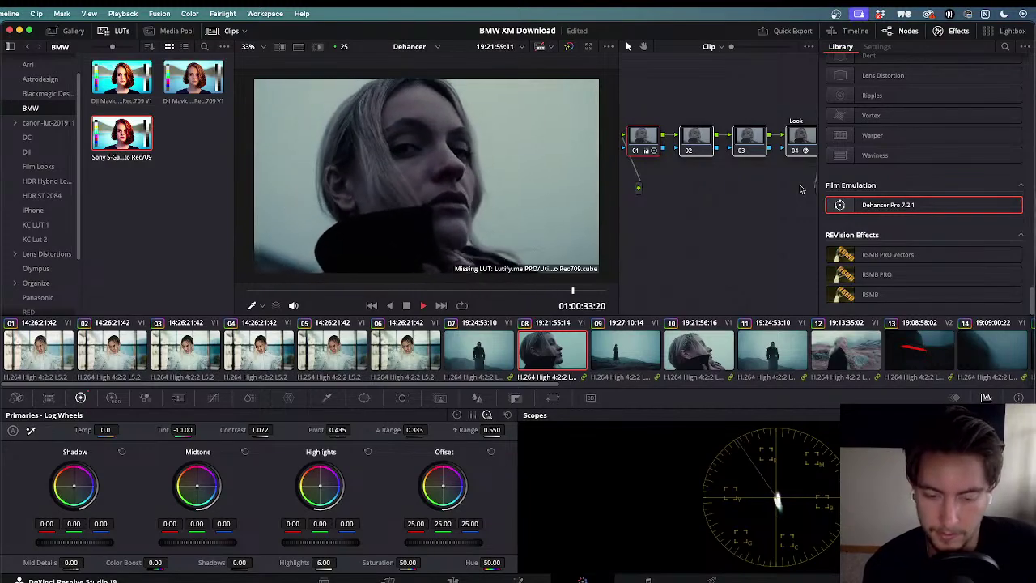
key(j)
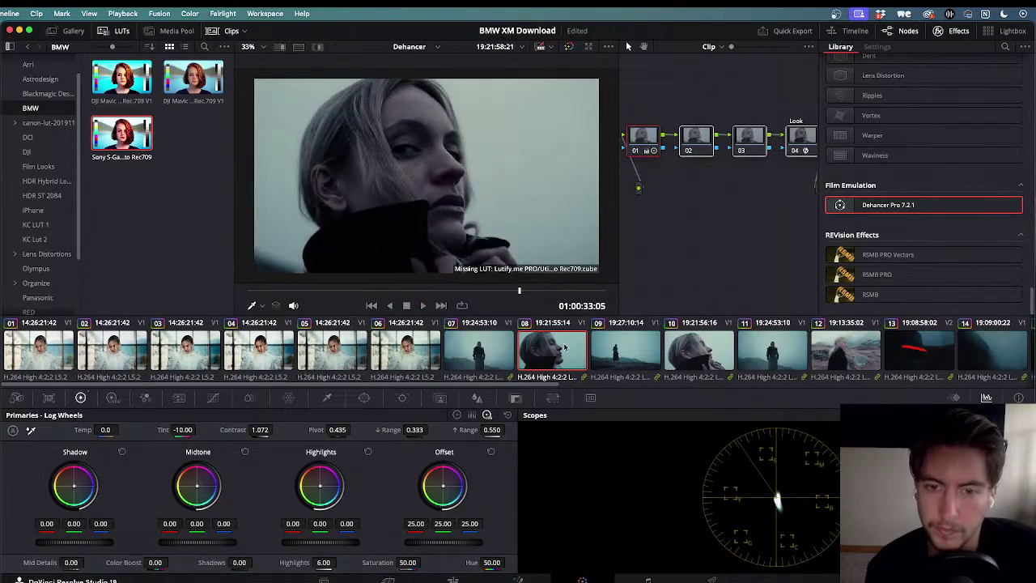
- Apply clip 8's finished grade to clip 7 after playing through both shots
click(458, 353)
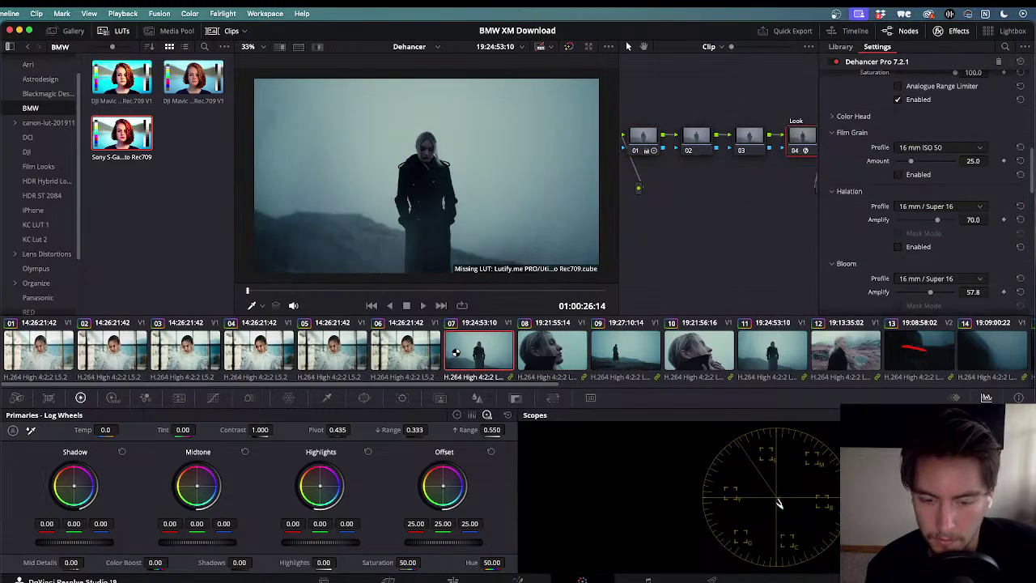
key(space)
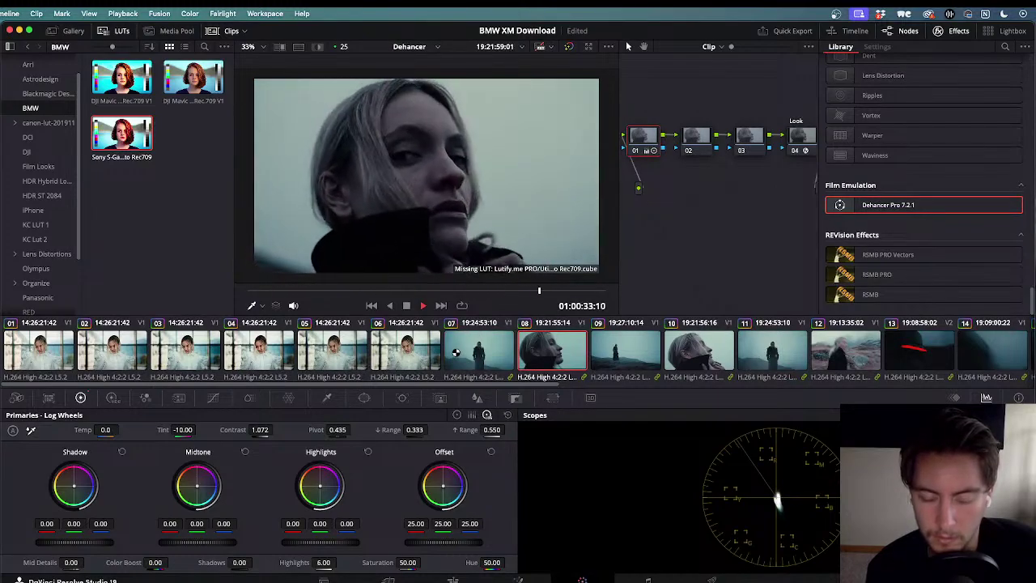
key(j)
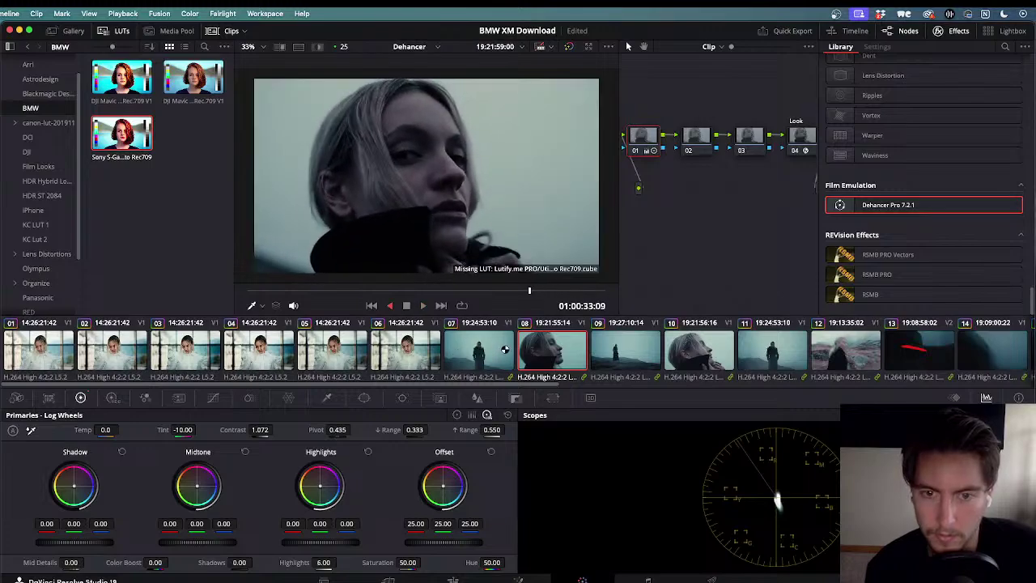
click(488, 349)
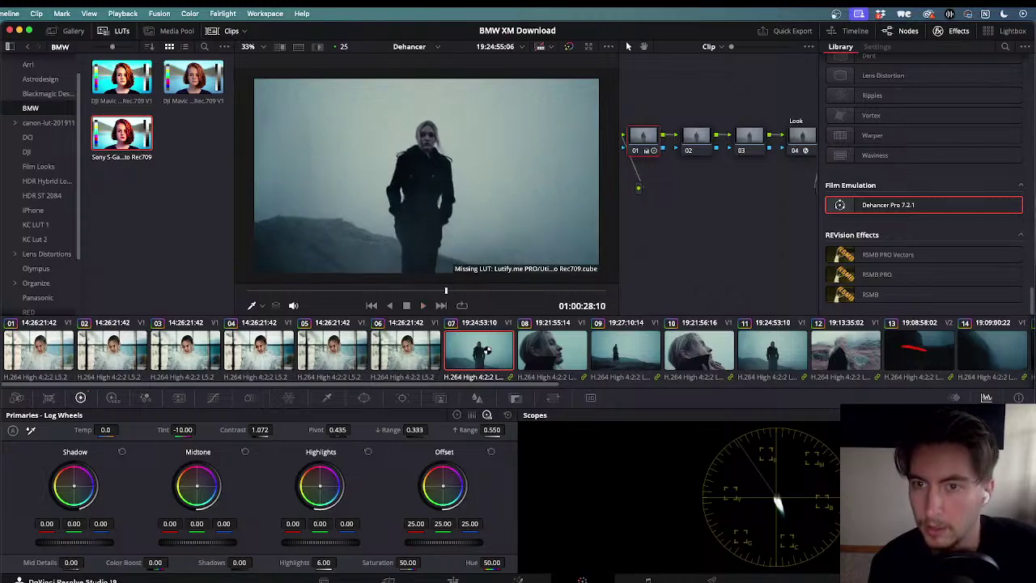
- Compare clip 7 with its Look node off and on, play it in both directions, and return to clip 8
click(802, 150)
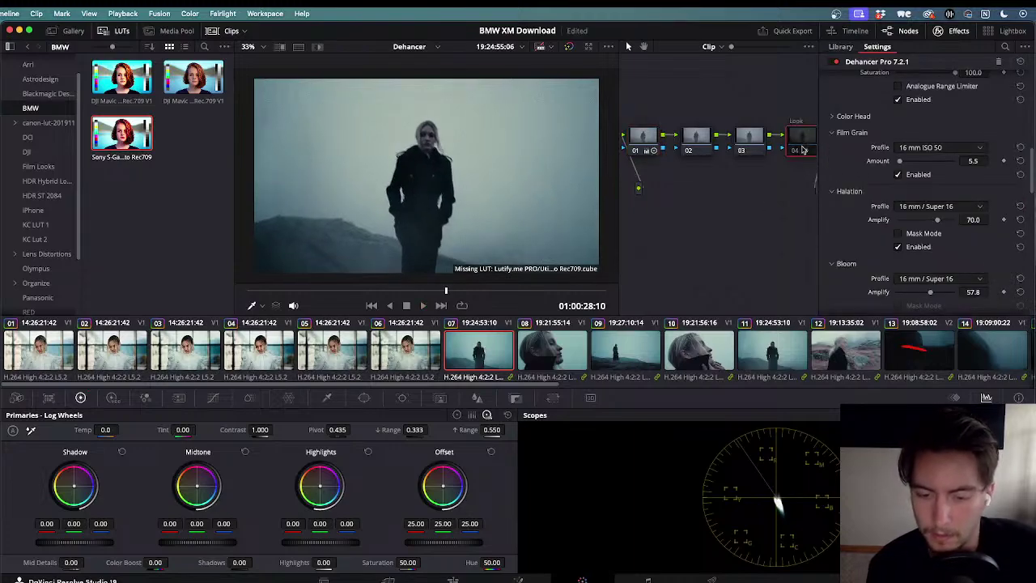
key(super+d)
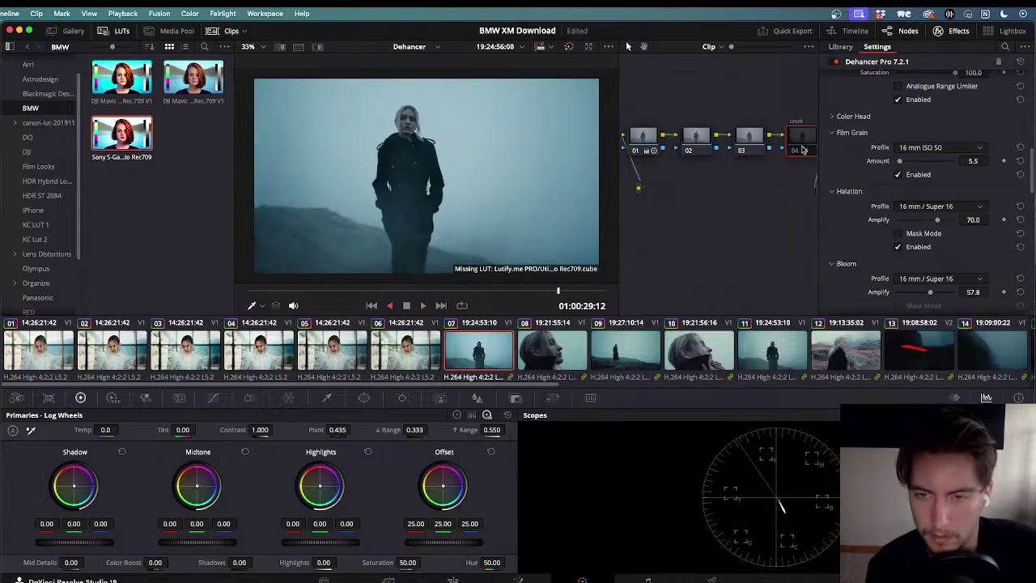
key(super+d)
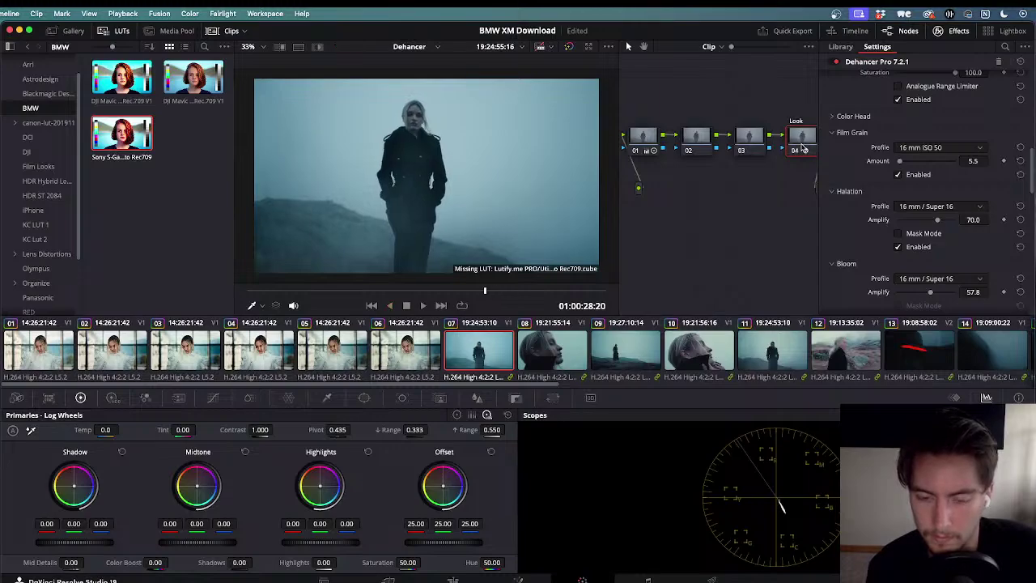
key(j)
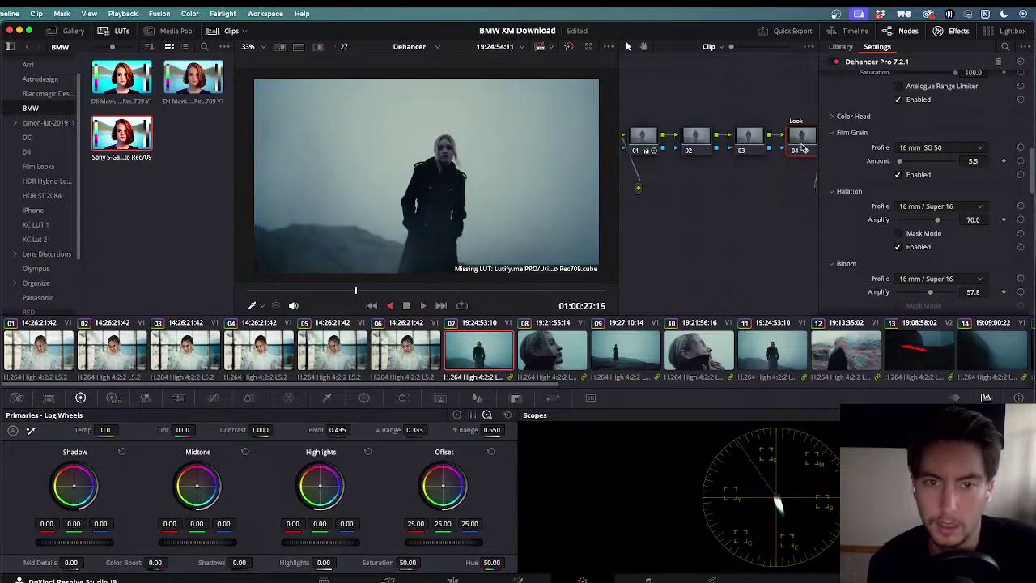
key(l)
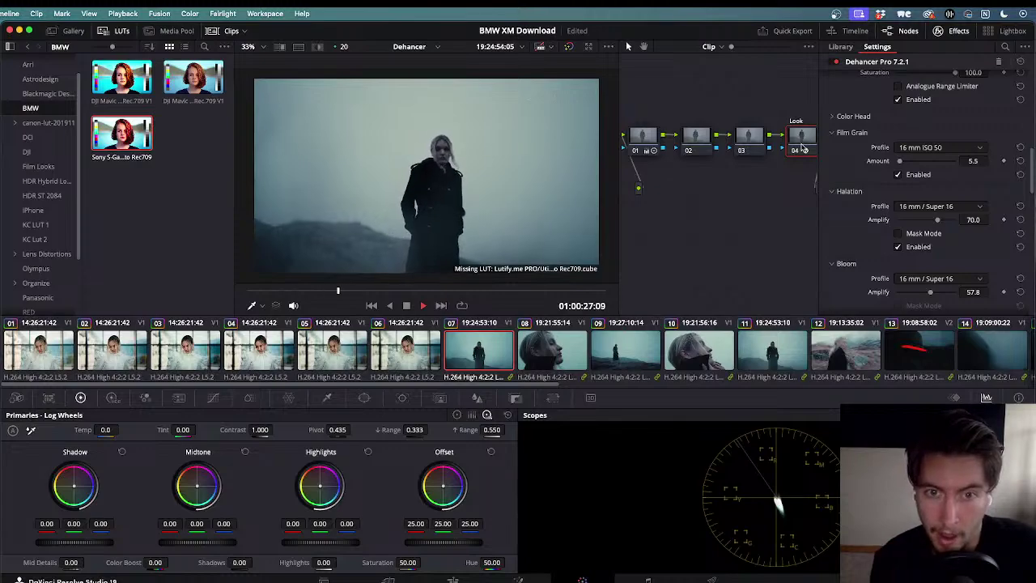
key(k)
click(557, 349)
key(l)
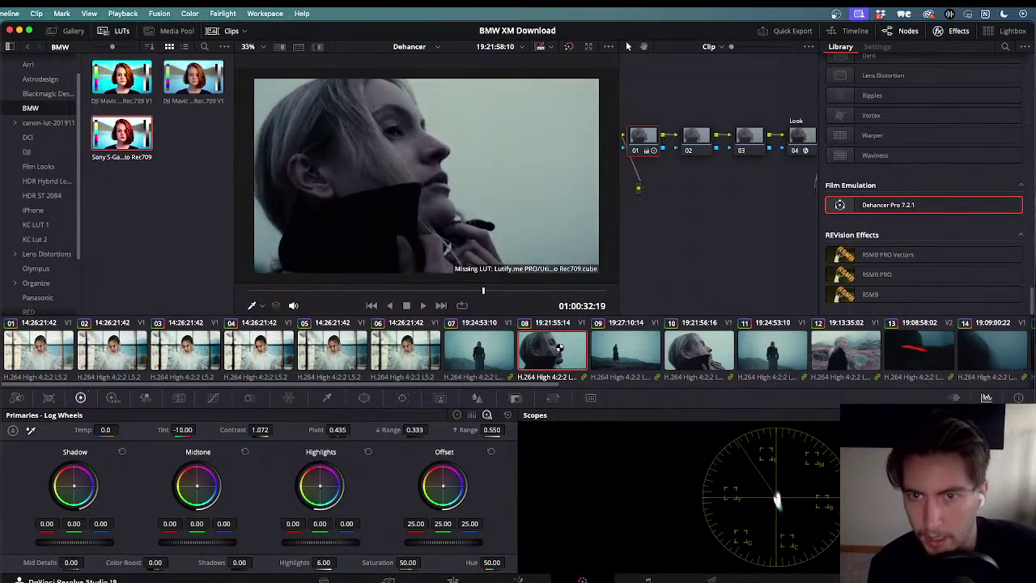
drag(239, 562, 255, 562)
double_click(212, 562)
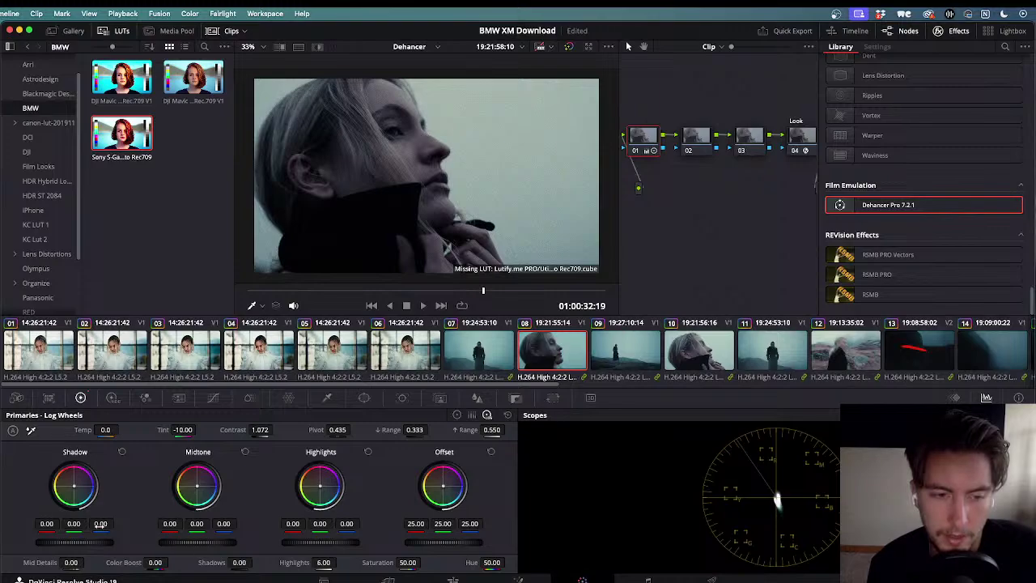
drag(74, 542, 74, 542)
click(122, 453)
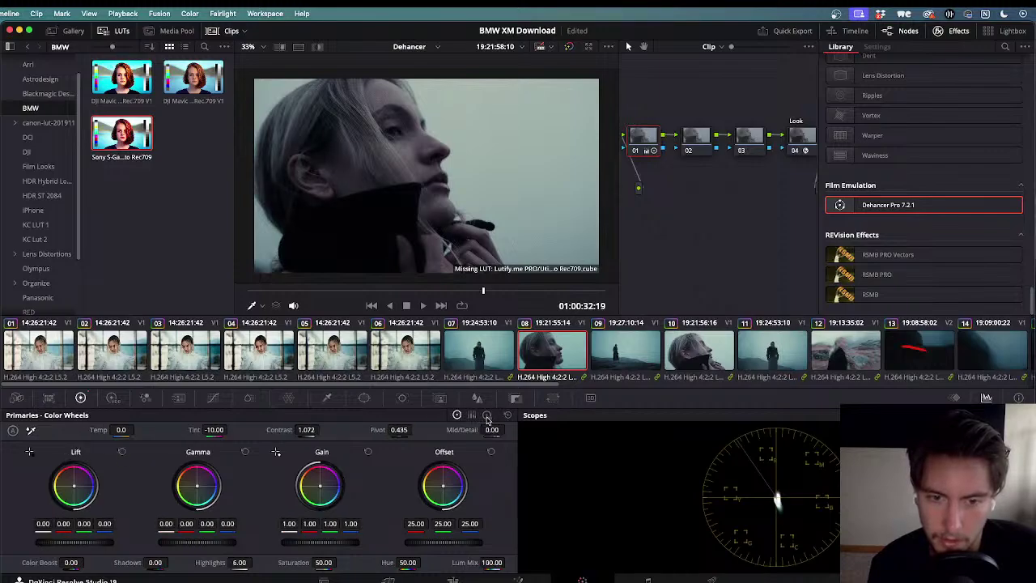
- Set the Midtone log wheel on clip 8's first node to 0.22, review the clip, and switch the scopes to an RGB parade
drag(196, 543, 195, 543)
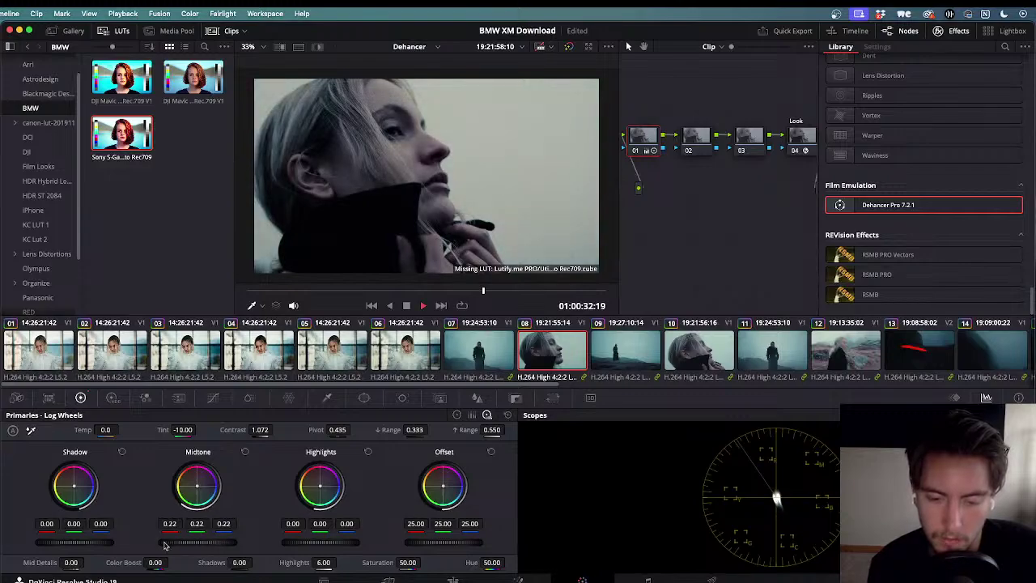
key(j)
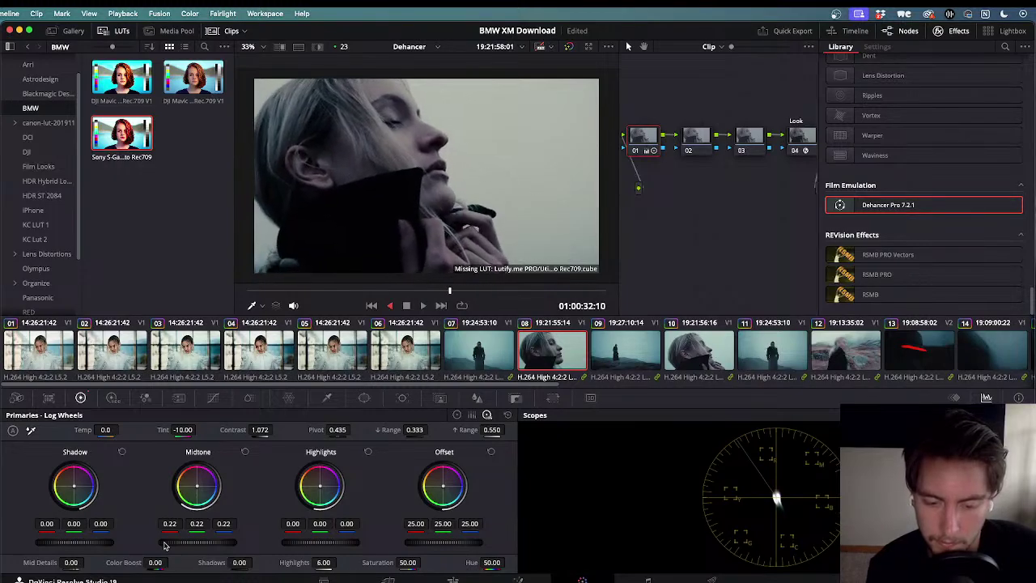
key(l)
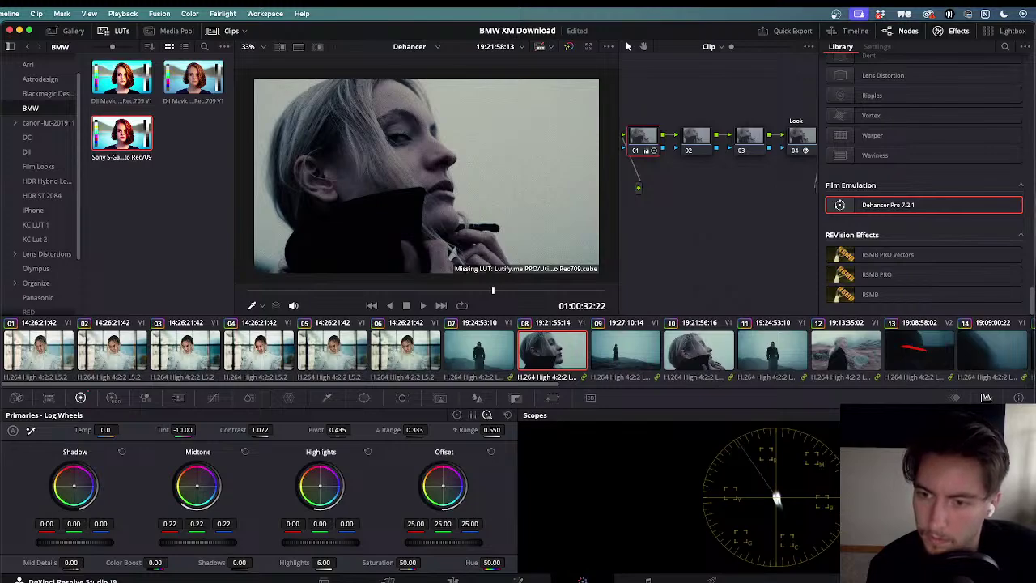
click(955, 430)
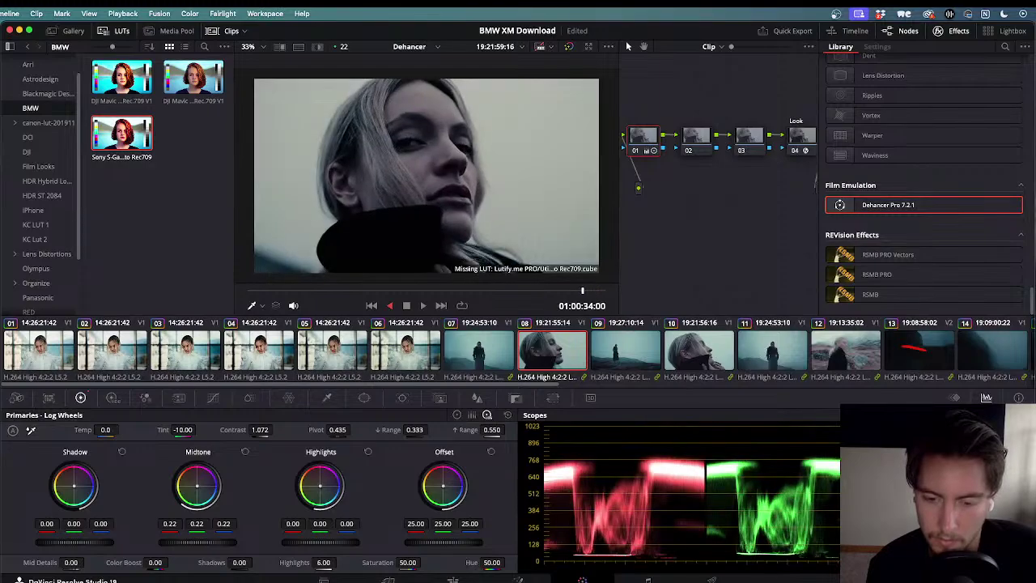
- Pause clip 8 and toggle its Look node off and on repeatedly to compare the image
key(space)
click(799, 139)
key(super+d)
key(super+d)
key(super+d)
key(super+d)
- Play the sequence full screen from clip 8 and stop it at the start of clip 10
key(space)
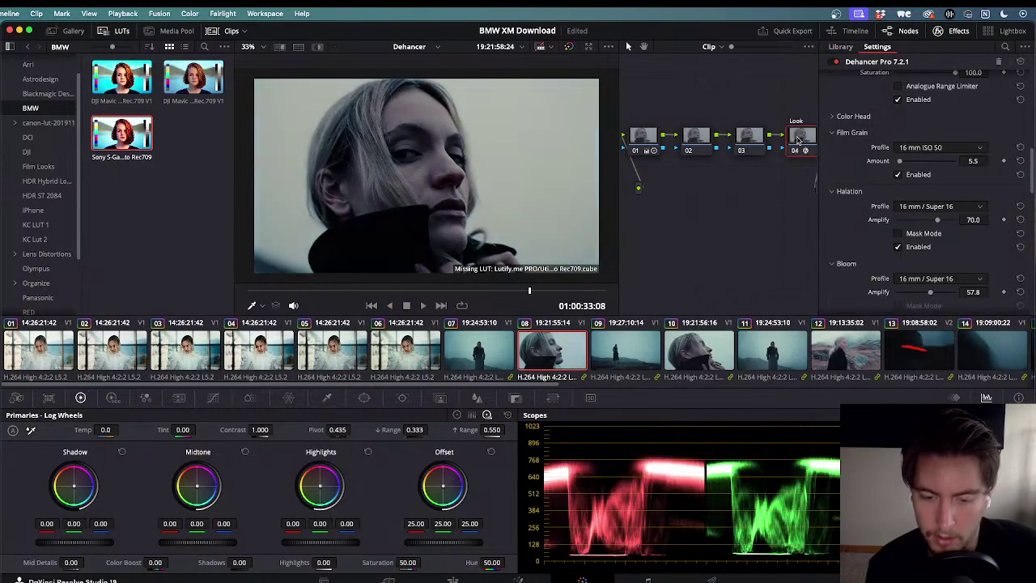
key(ctrl+super+f)
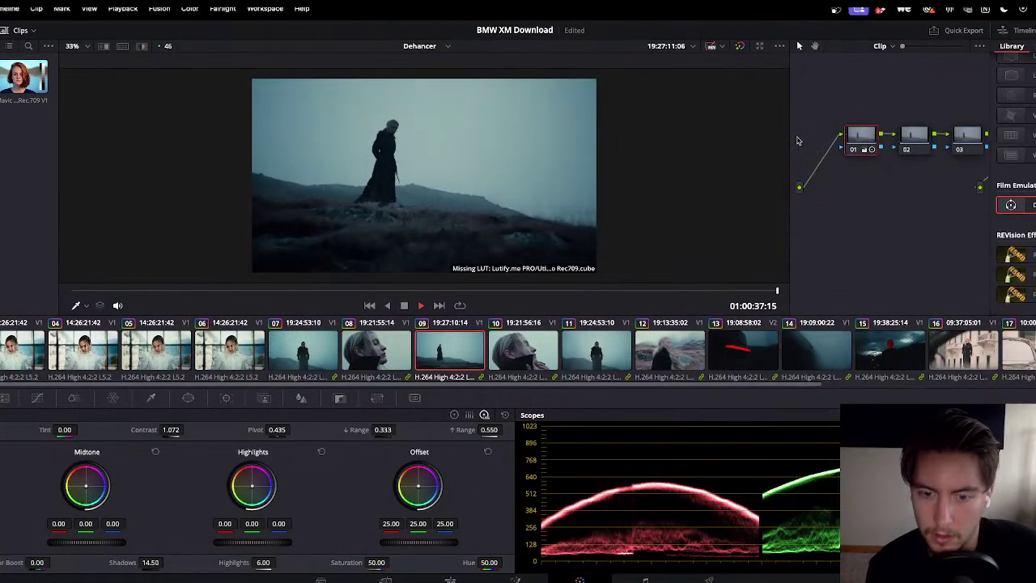
key(space)
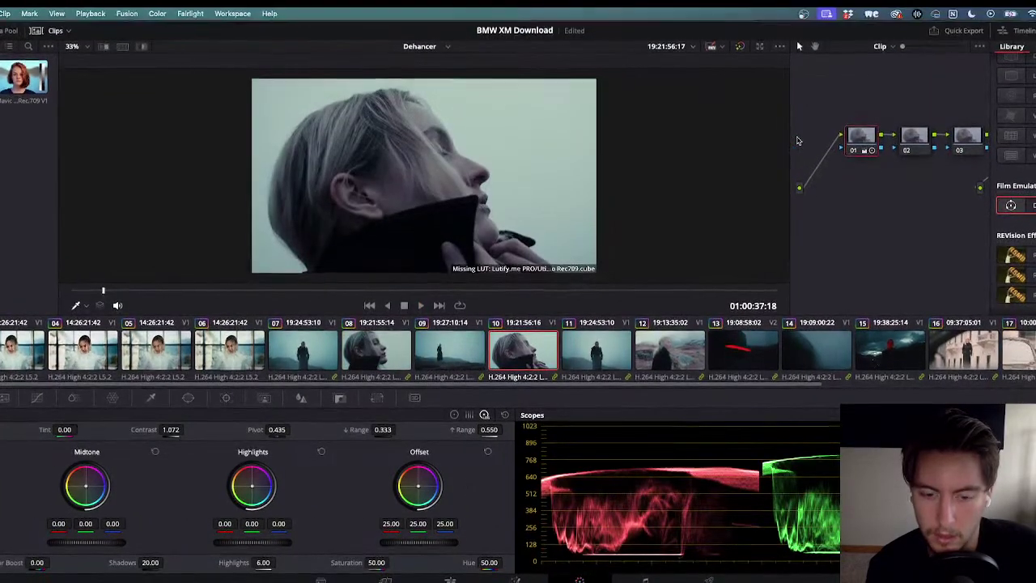
- Resize the program window so the viewer, node graph and effects library all fit on the display
drag(0, 147, 51, 147)
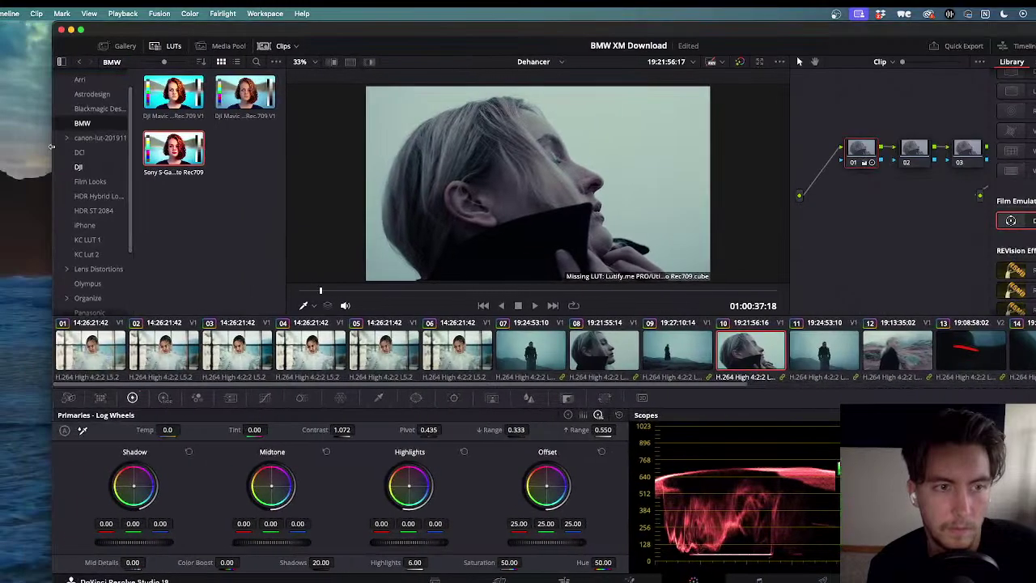
click(41, 147)
click(41, 147)
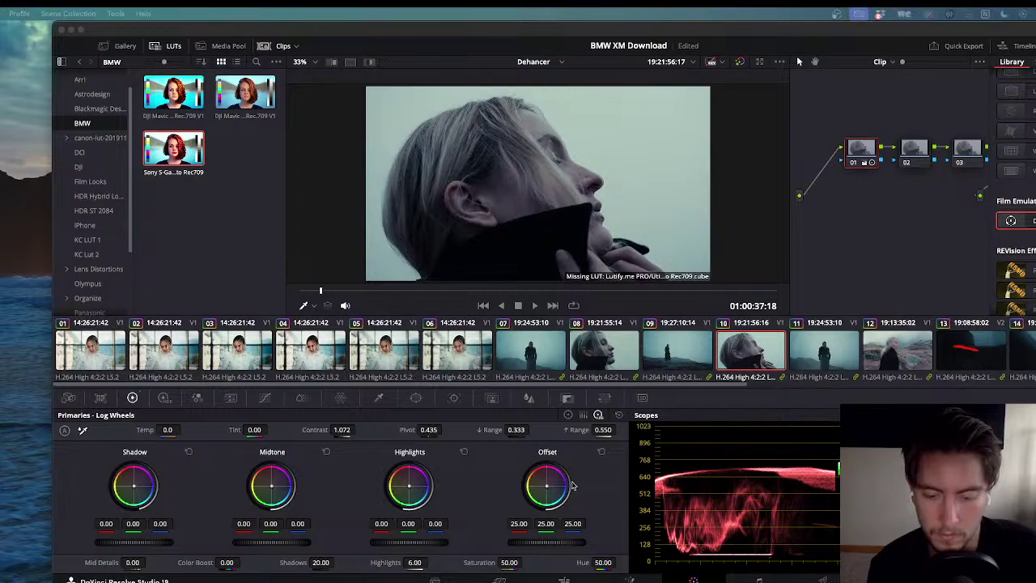
mouse_move(1035, 167)
mouse_down()
mouse_move(1021, 166)
mouse_move(1035, 167)
mouse_up()
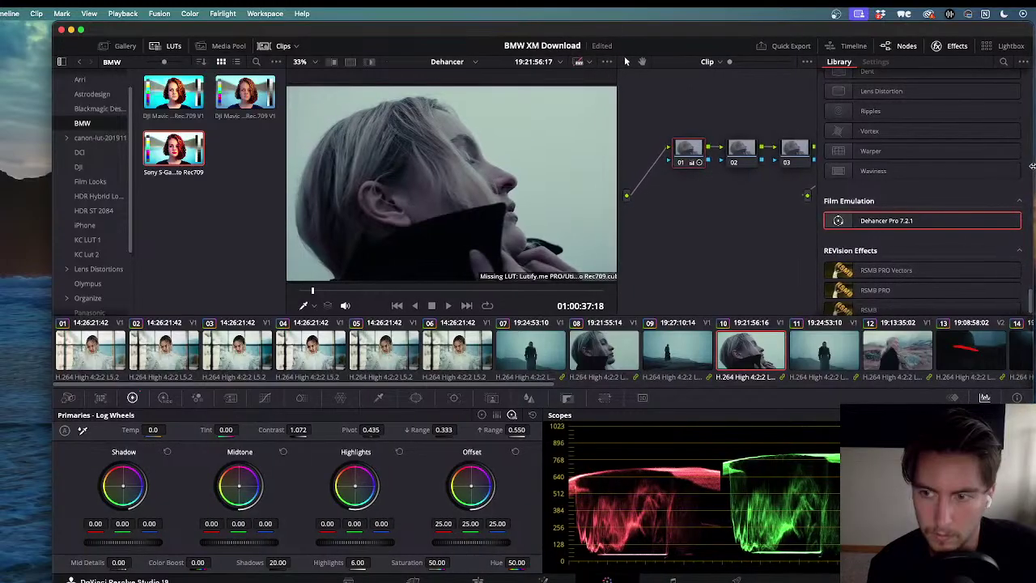
click(26, 282)
click(623, 55)
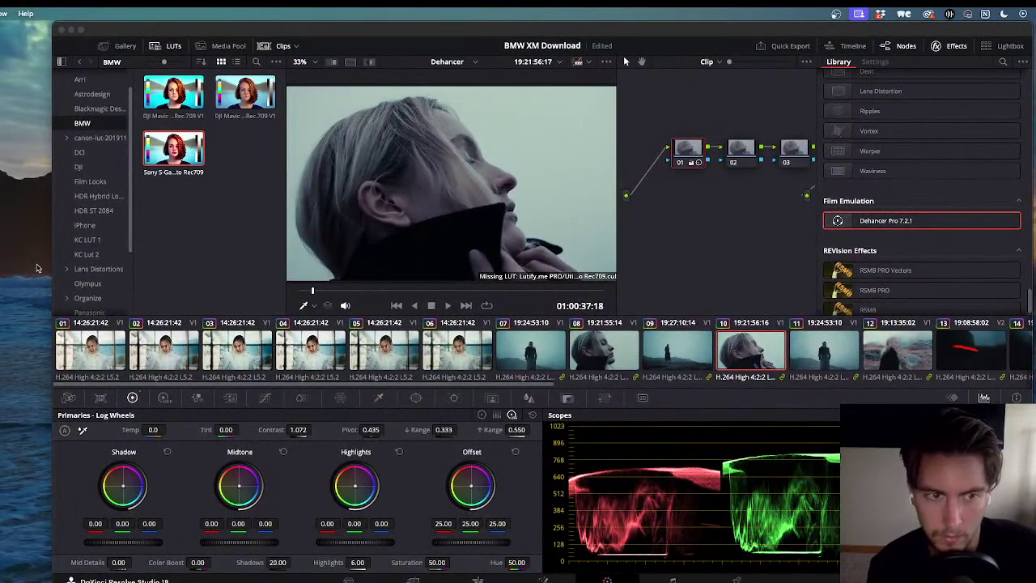
drag(54, 262, 15, 261)
- Choose a Video Clean Feed option and widen the program window to fill the display's width
click(275, 13)
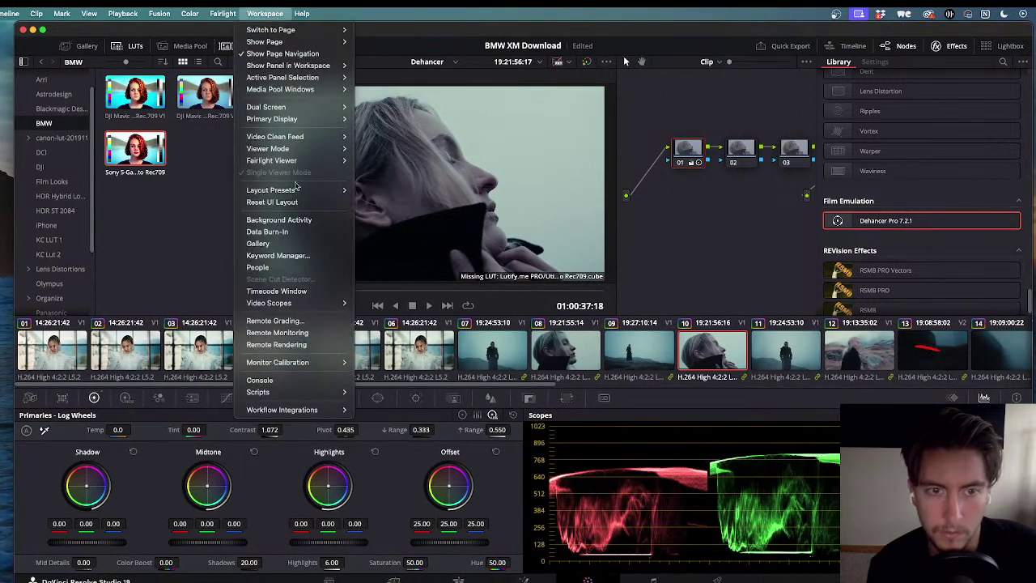
mouse_move(297, 114)
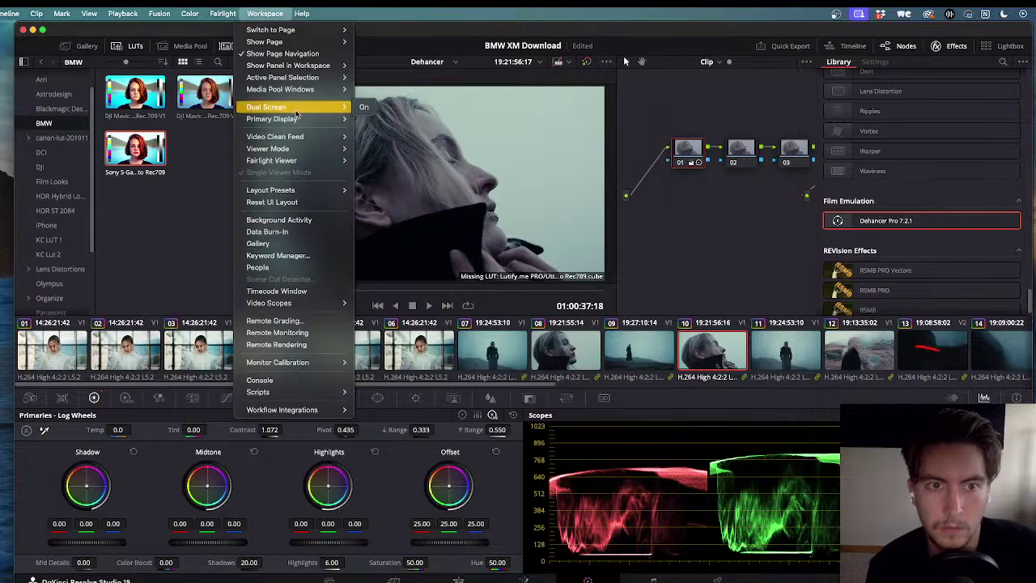
mouse_move(280, 136)
click(393, 144)
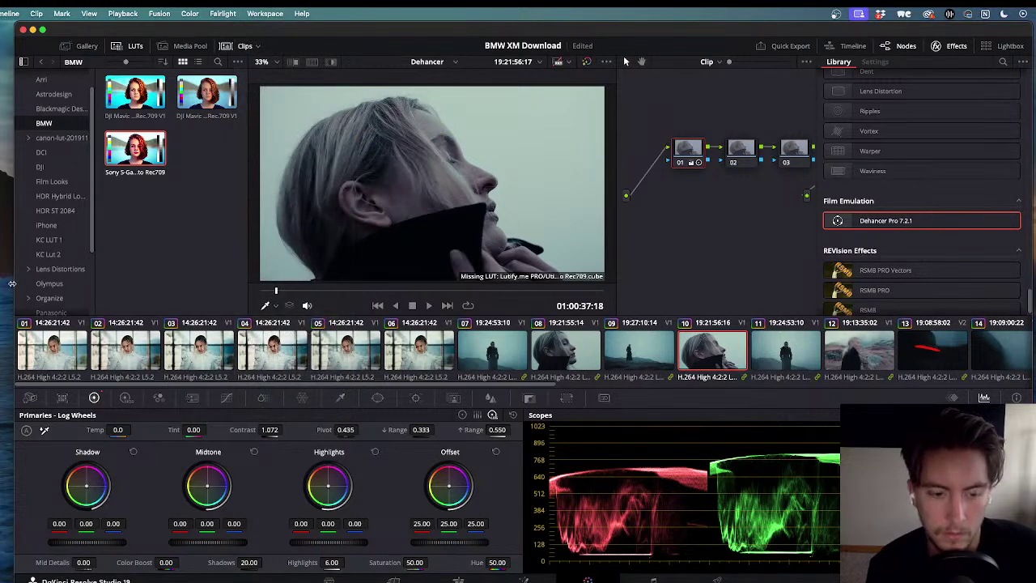
drag(17, 285, 2, 284)
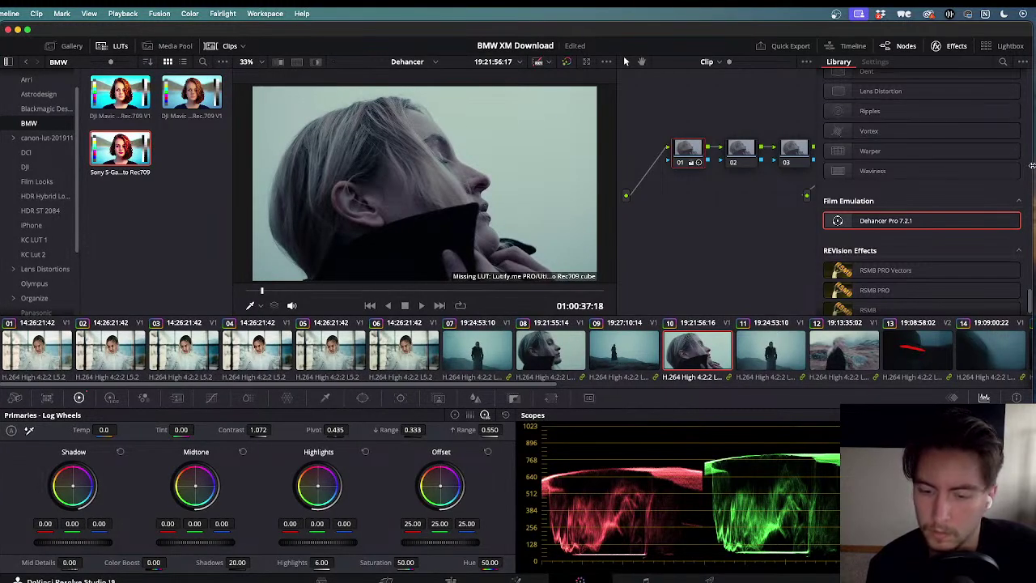
drag(1032, 166, 1034, 166)
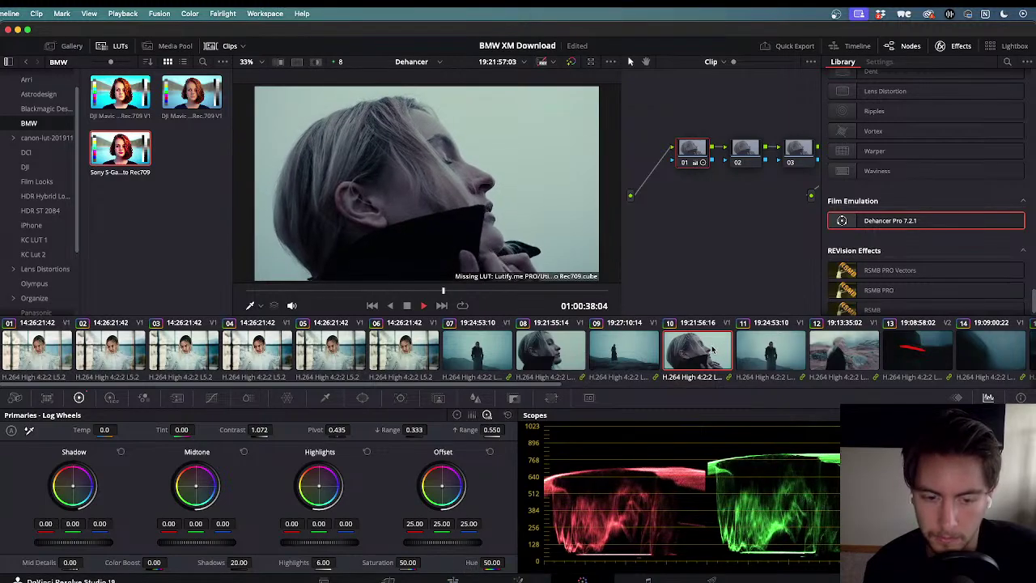
- Play the sequence full screen through clip 15 and refit the program window to the display's width
key(ctrl+super+f)
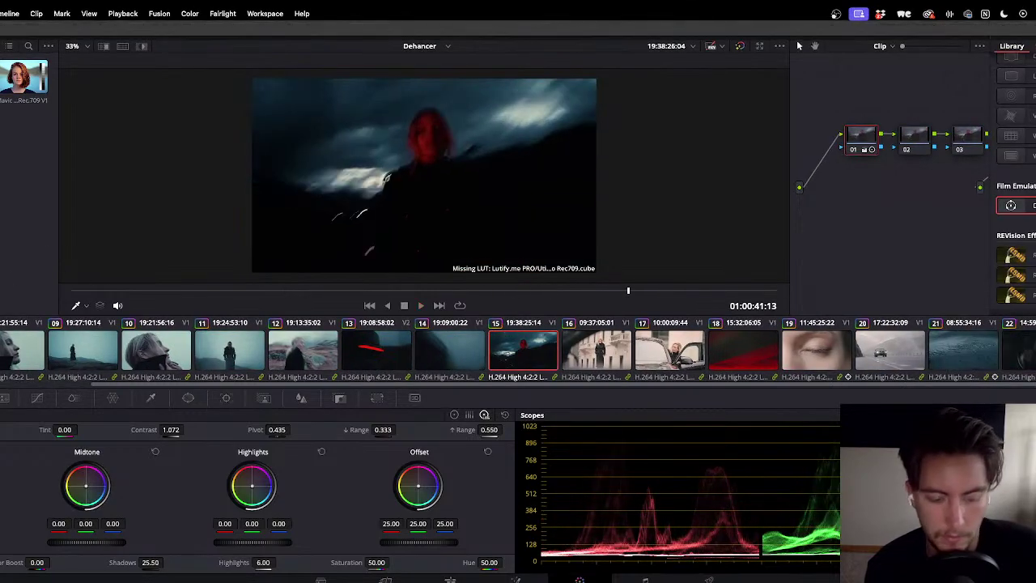
mouse_move(0, 166)
mouse_down()
mouse_move(80, 172)
mouse_move(2, 166)
mouse_up()
mouse_move(1035, 166)
mouse_down()
mouse_move(1004, 166)
mouse_move(1034, 154)
mouse_up()
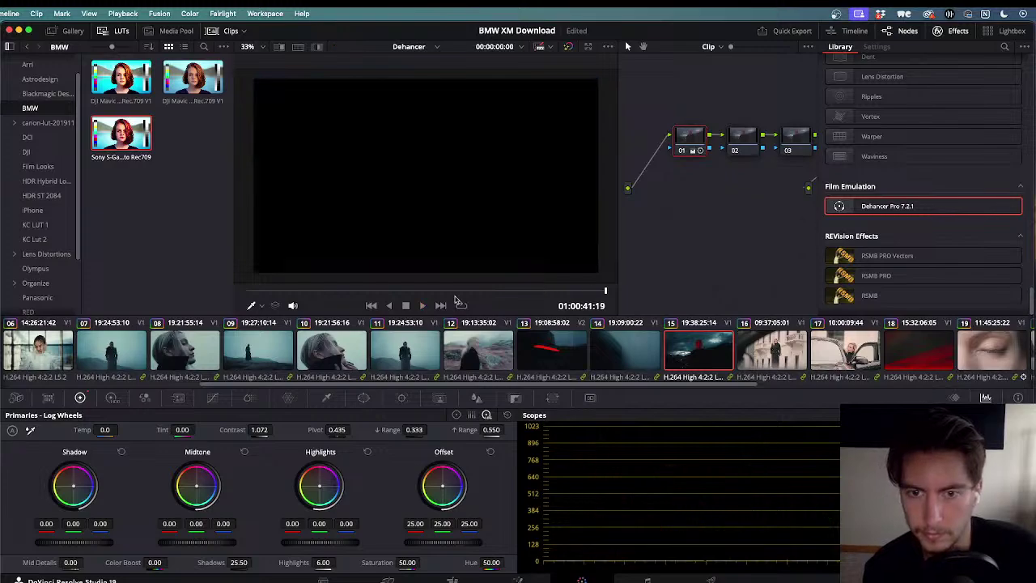
- Review the graded shots by viewing clips 15, 10 and 8, then play back in reverse to clip 7
click(615, 348)
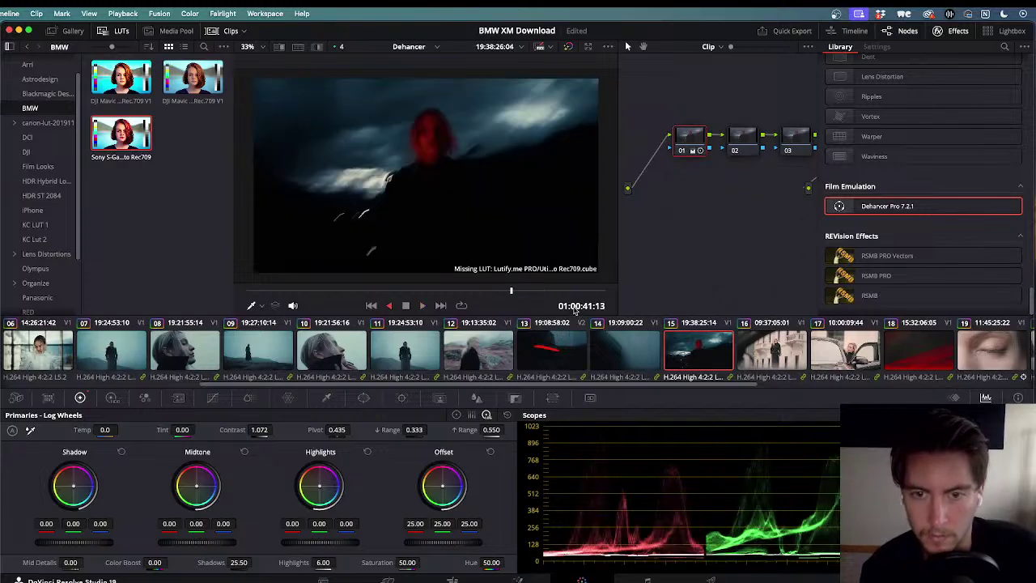
click(255, 357)
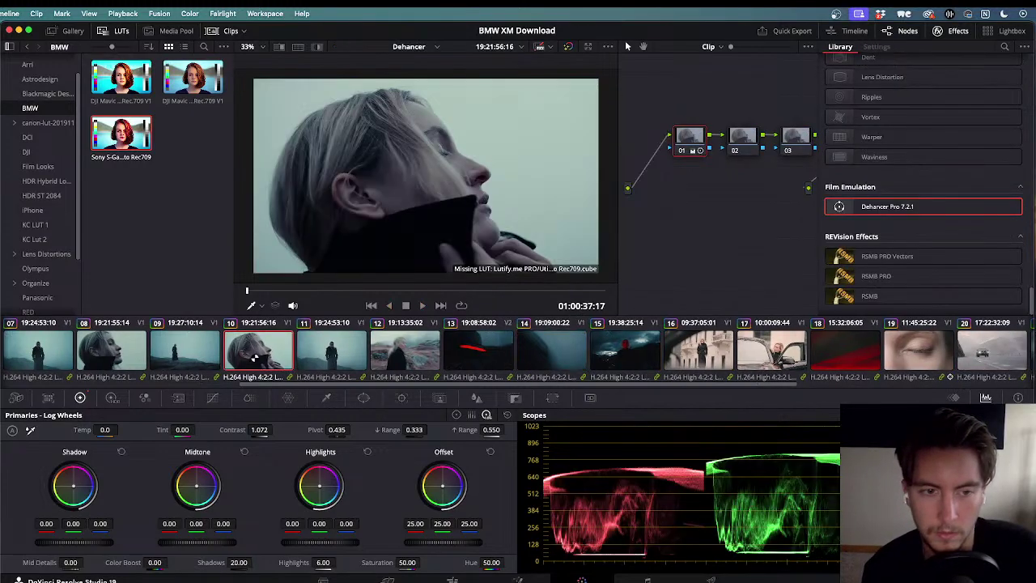
click(477, 348)
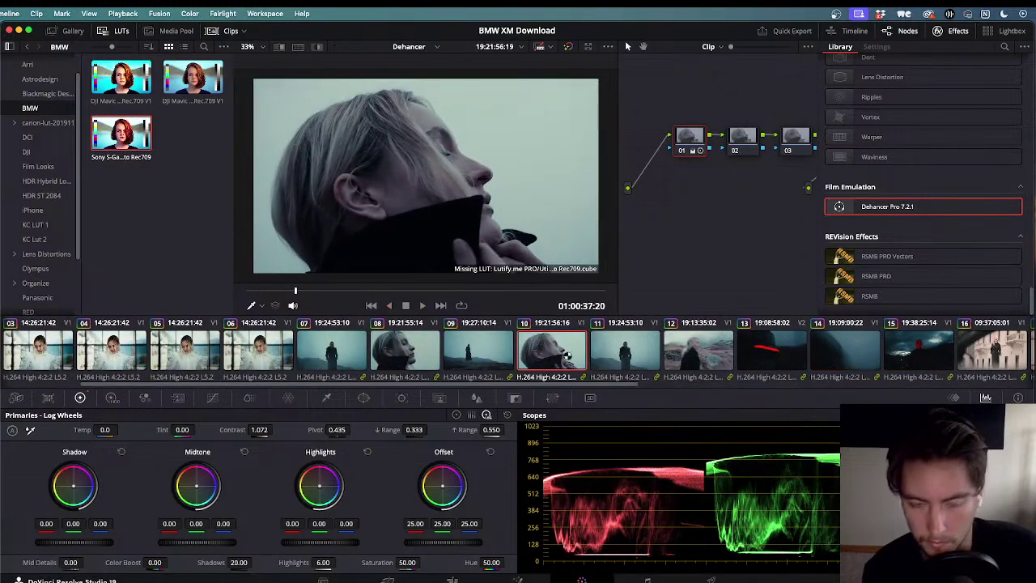
click(414, 343)
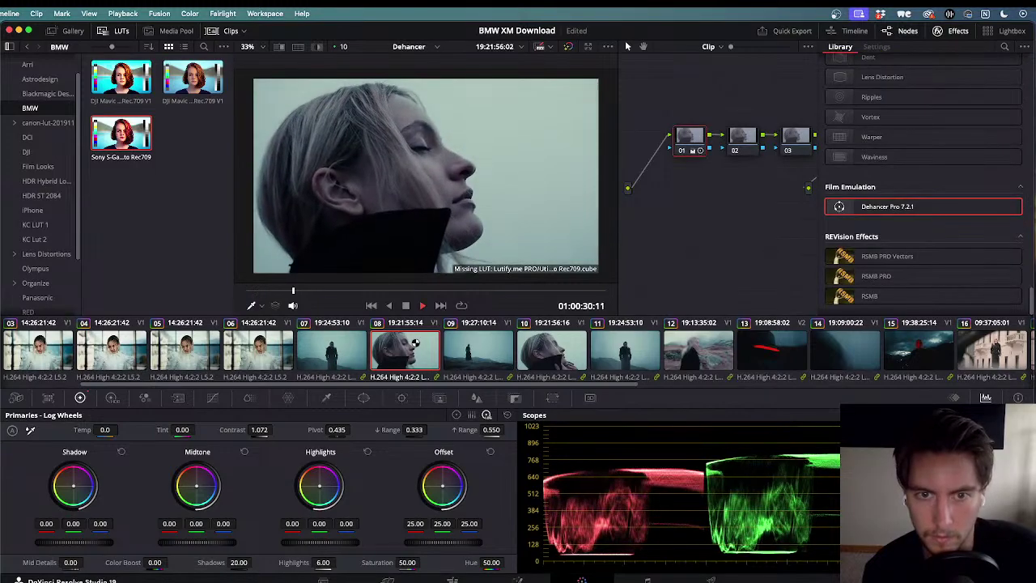
key(j)
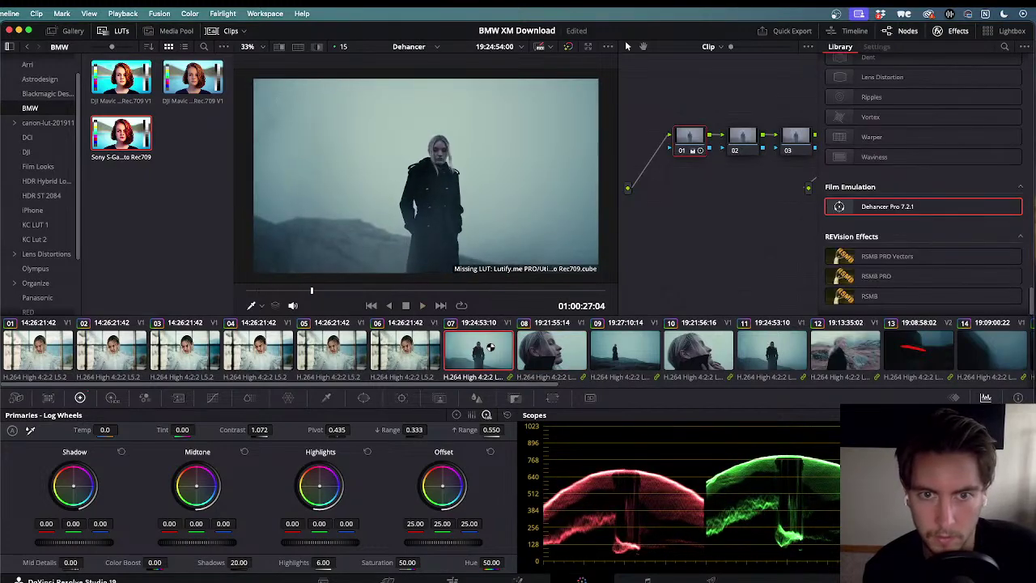
- Enable Film Grain in the Dehancer effect on clip 7's Look node
drag(819, 236, 810, 172)
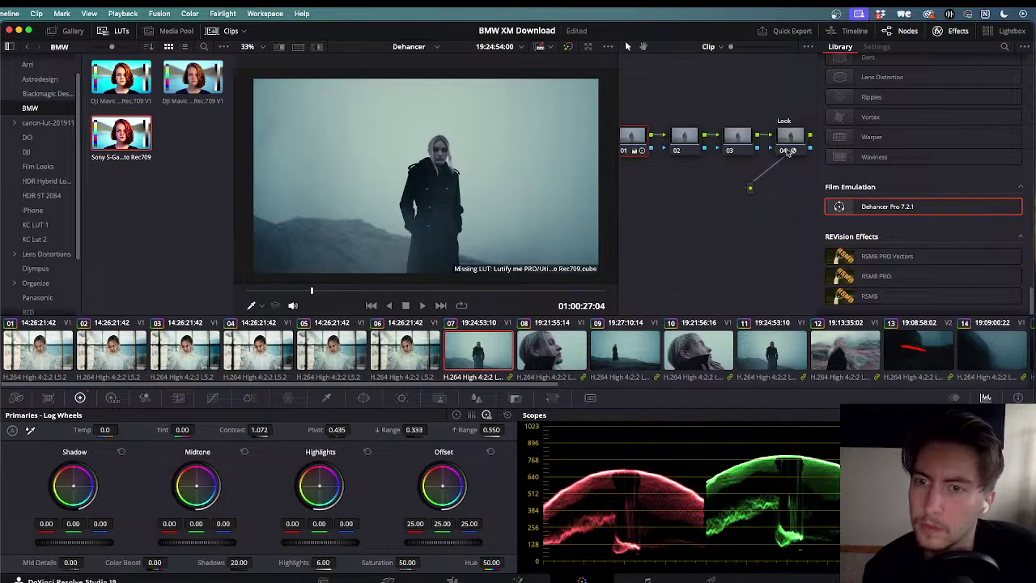
click(787, 144)
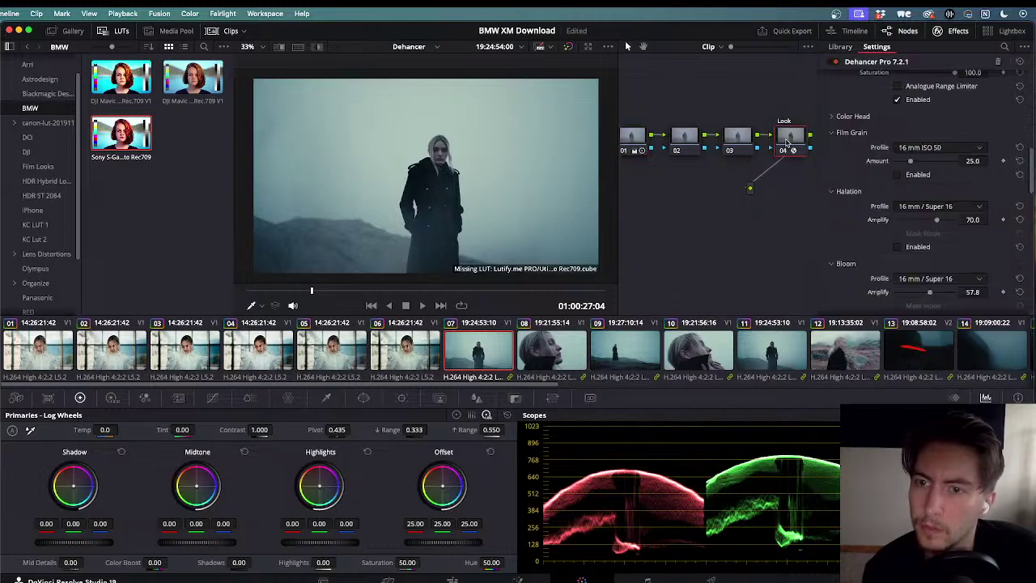
click(898, 175)
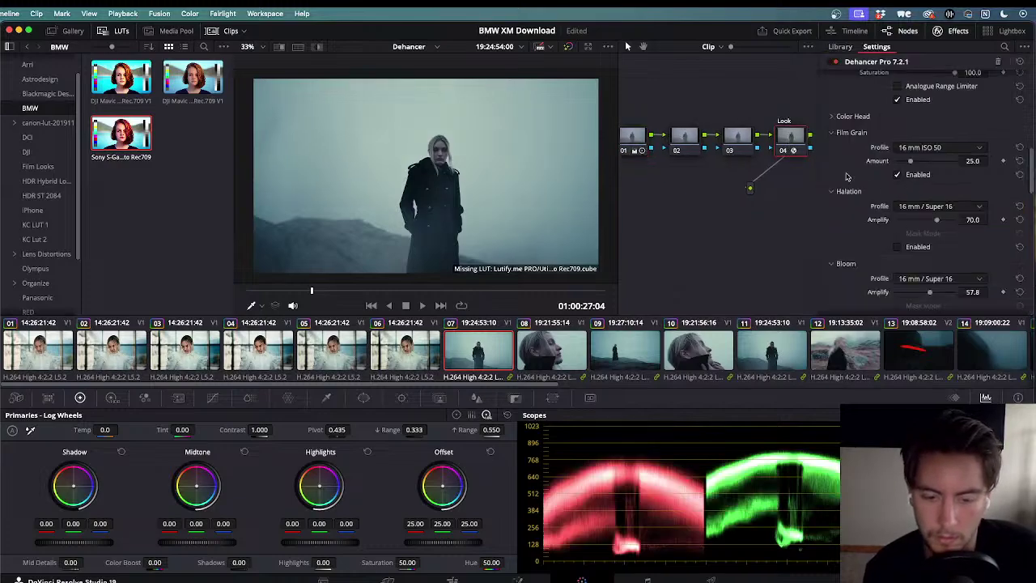
- Send the Video Clean Feed to the Built-in Retina Display
click(259, 15)
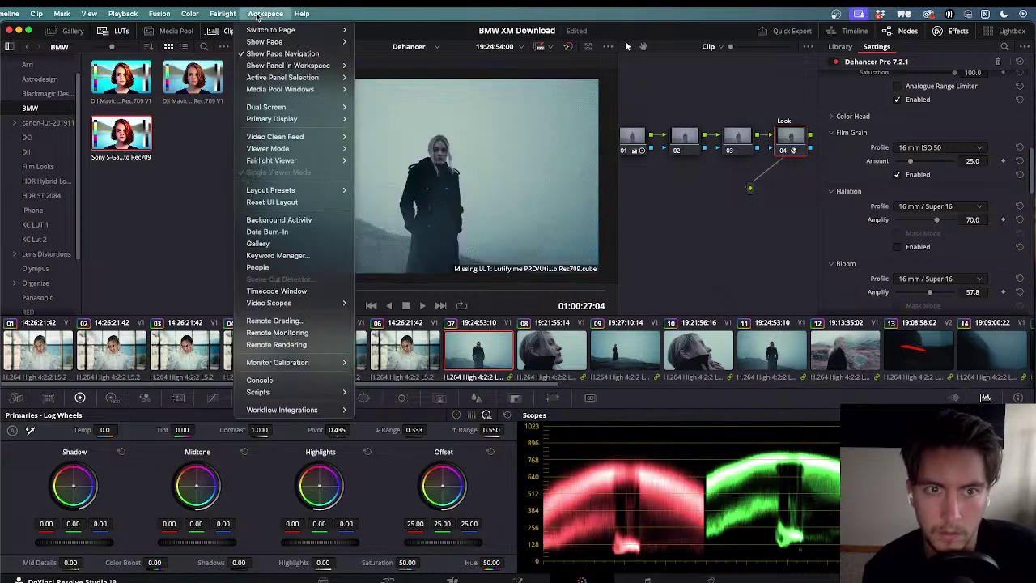
mouse_move(290, 137)
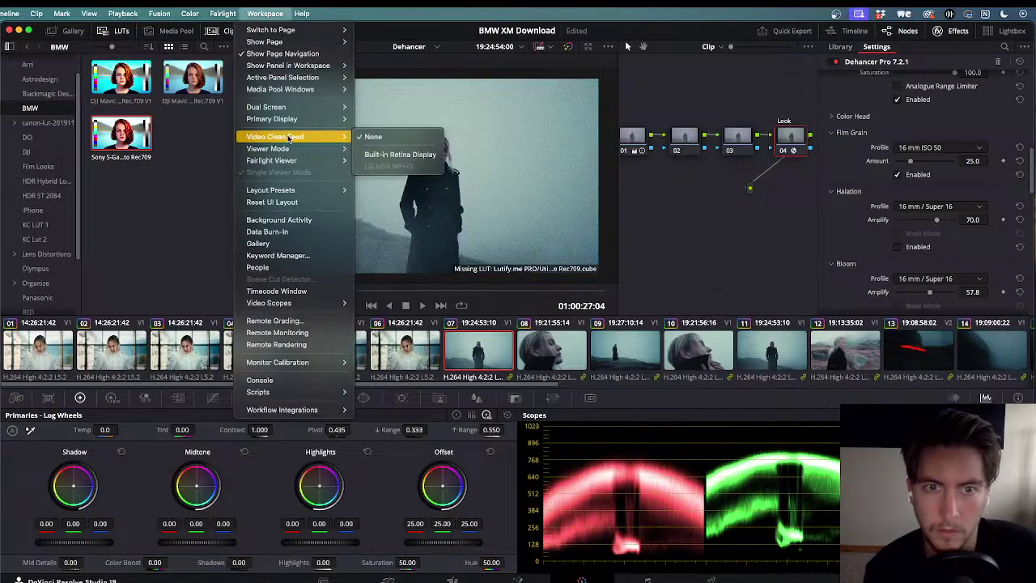
click(382, 154)
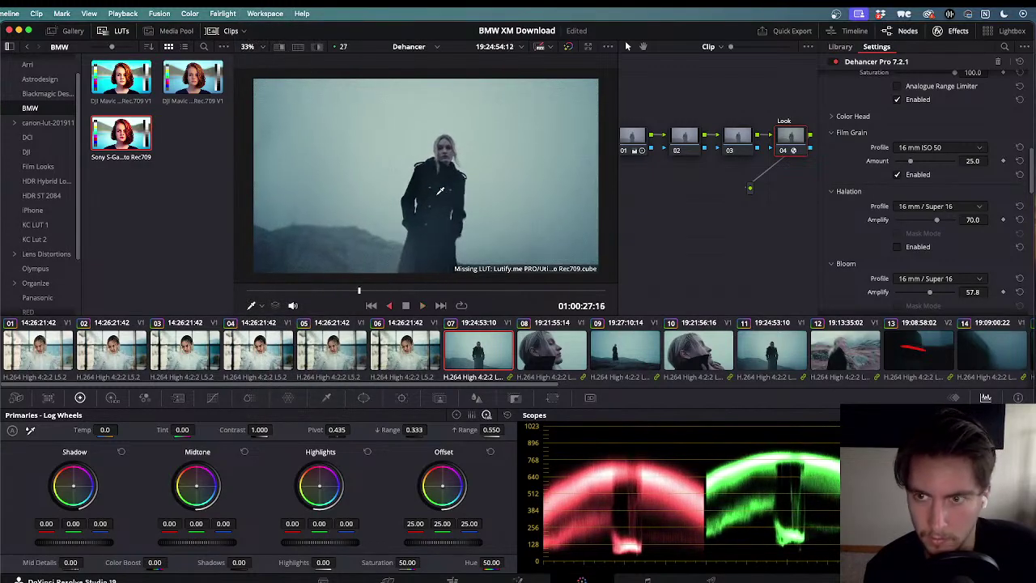
- Reduce clip 7's Film Grain amount to 0.0 and play the clip in reverse to judge the image
drag(911, 164, 865, 163)
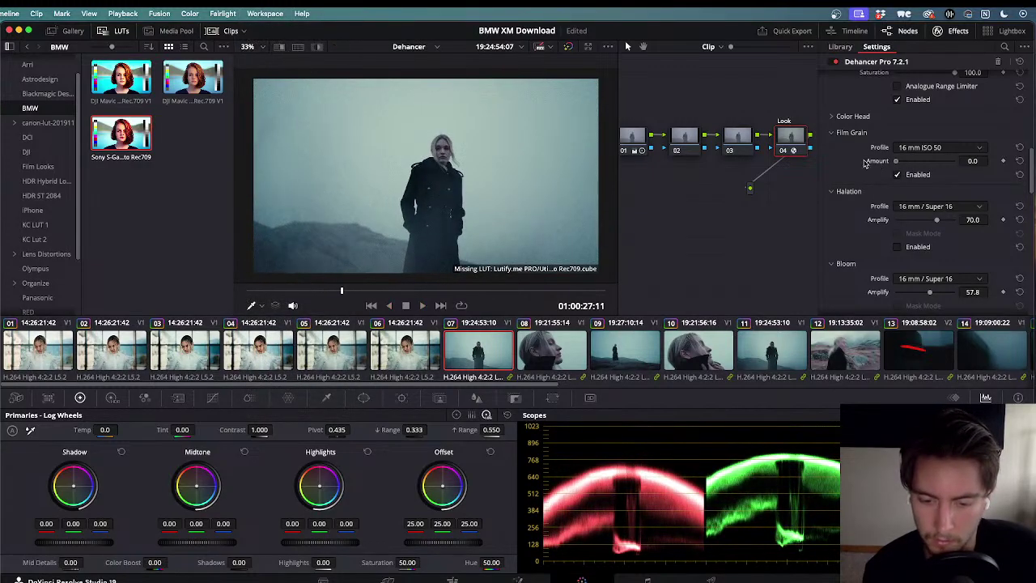
key(j)
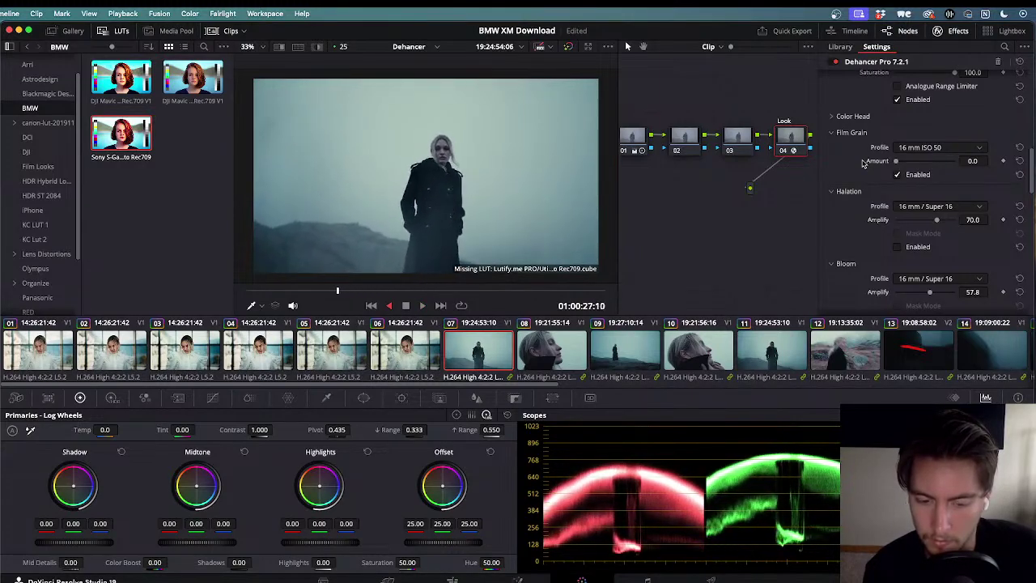
- Stop playback on clip 8 and toggle its Look node off and on repeatedly to compare the image with and without Dehancer
click(544, 357)
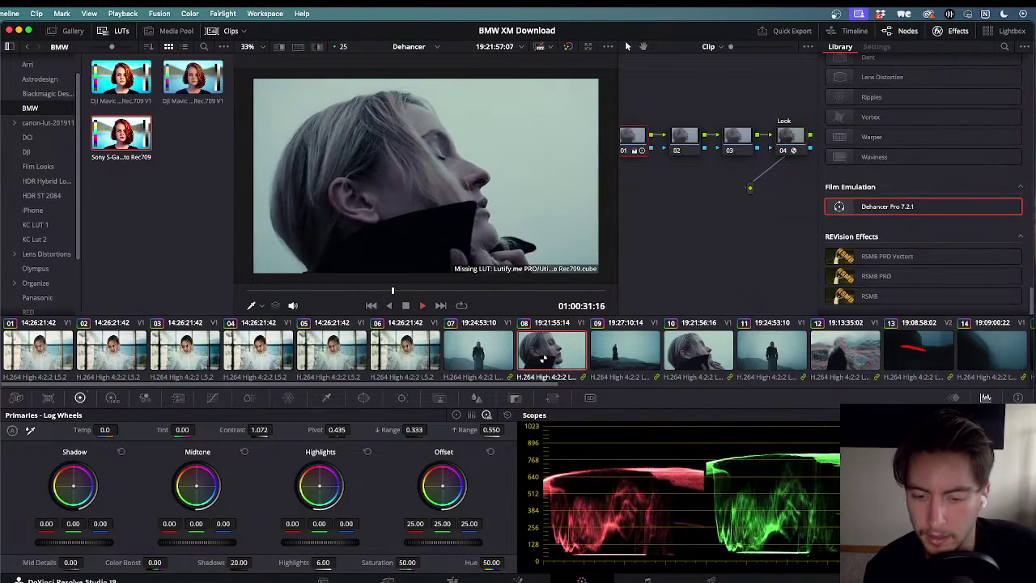
key(space)
click(784, 138)
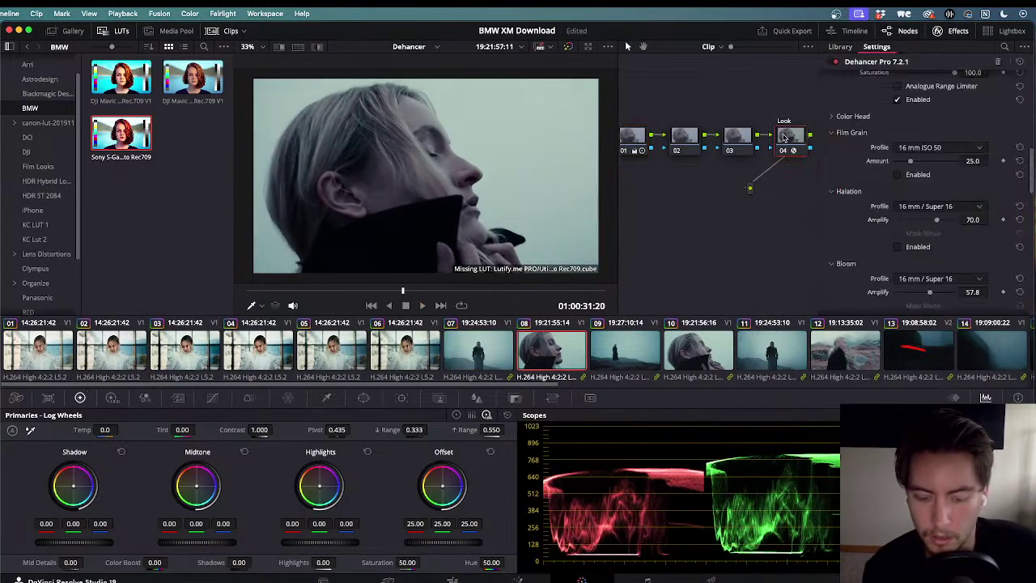
key(ctrl+d)
key(ctrl+d)
key(ctrl+d)
key(ctrl+d)
key(ctrl+d)
key(ctrl+d)
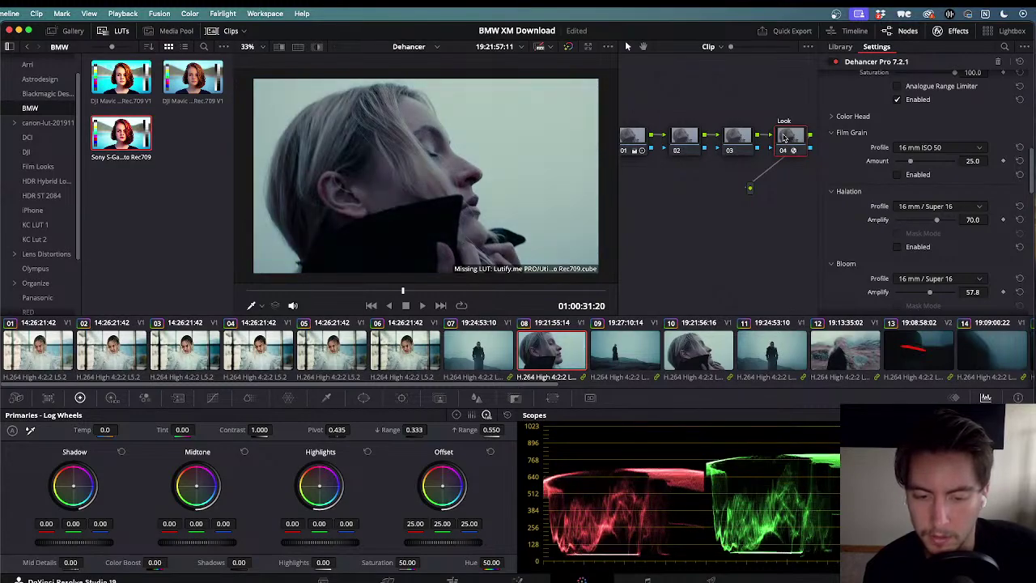
- Disable nodes 01 through 04 of clip 8 together to check the ungraded image
scroll(679, 115, left, 1)
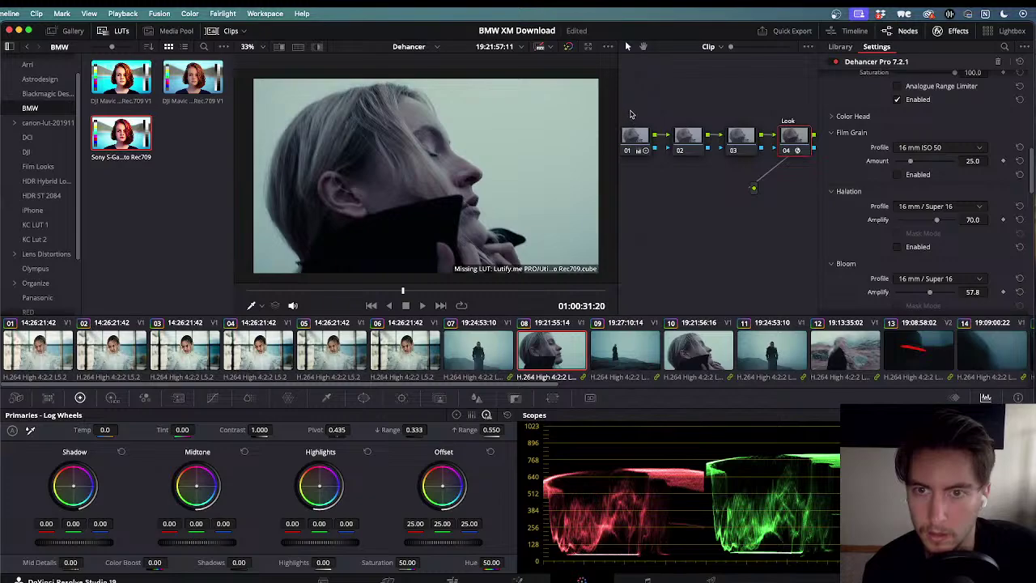
drag(705, 144, 801, 170)
key(ctrl+d)
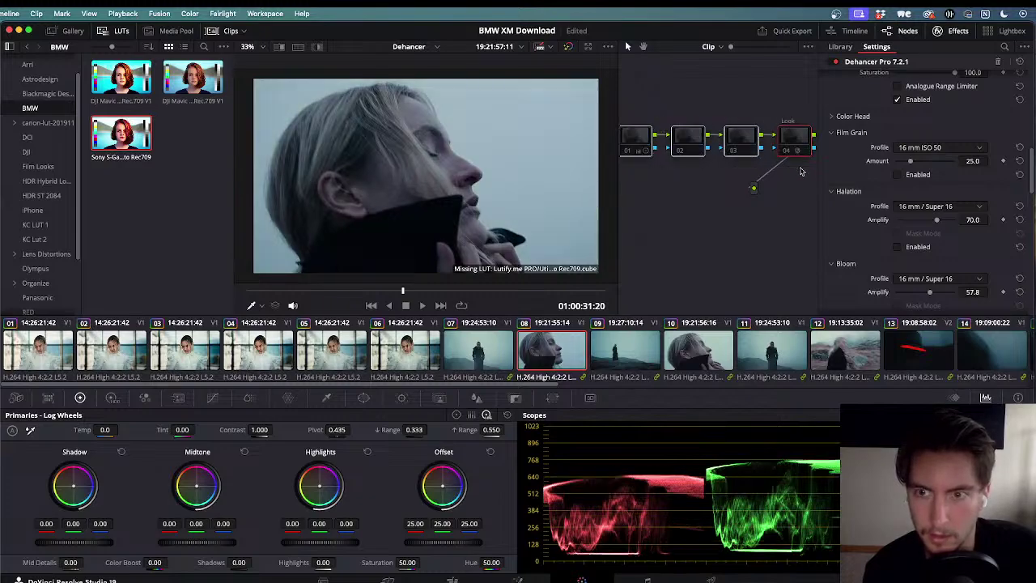
- Toggle the selected nodes of clip 08 off and on to compare the image before and after grading
key(ctrl+d)
key(ctrl+d)
key(ctrl+d)
key(ctrl+d)
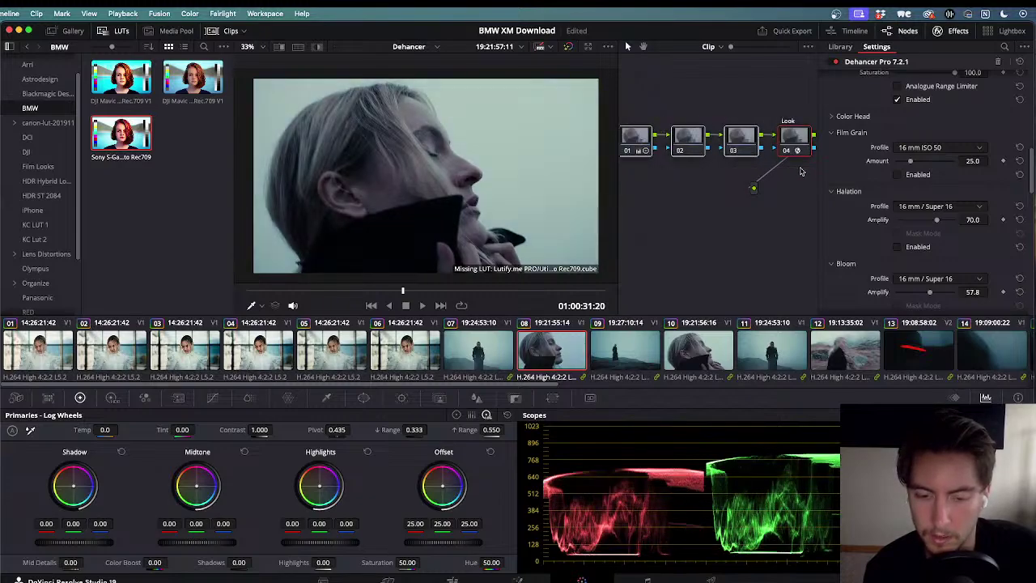
key(ctrl+d)
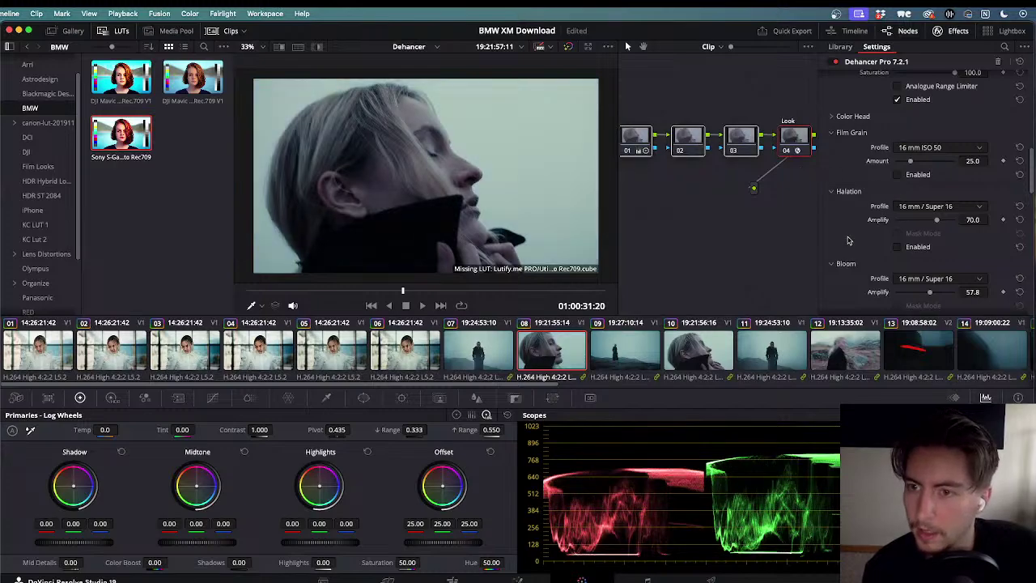
- On clip 08's Look node, set the Dehancer Film Grain amount to 0.0 and leave Film Grain enabled
scroll(846, 241, down, 5)
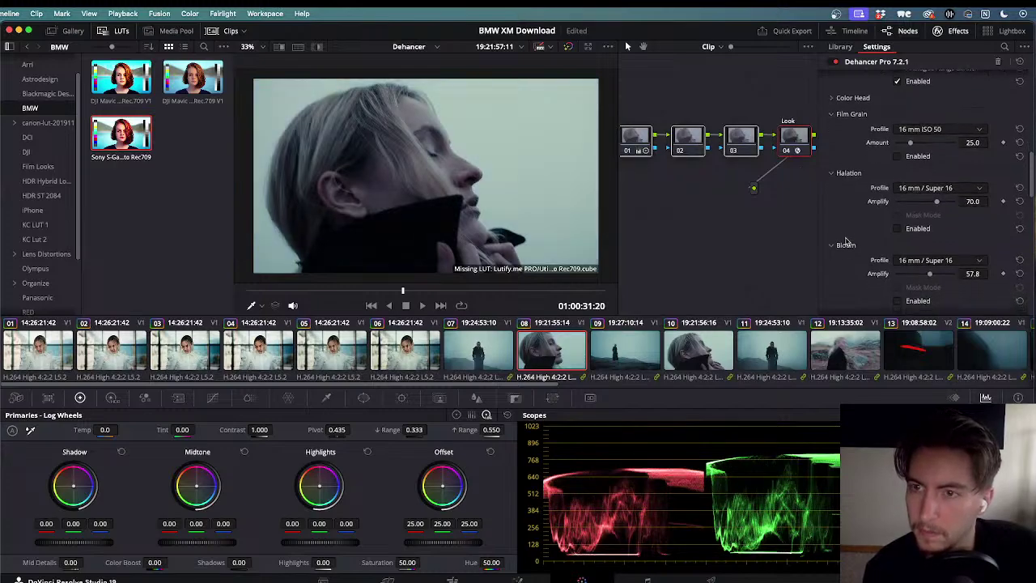
scroll(846, 242, up, 5)
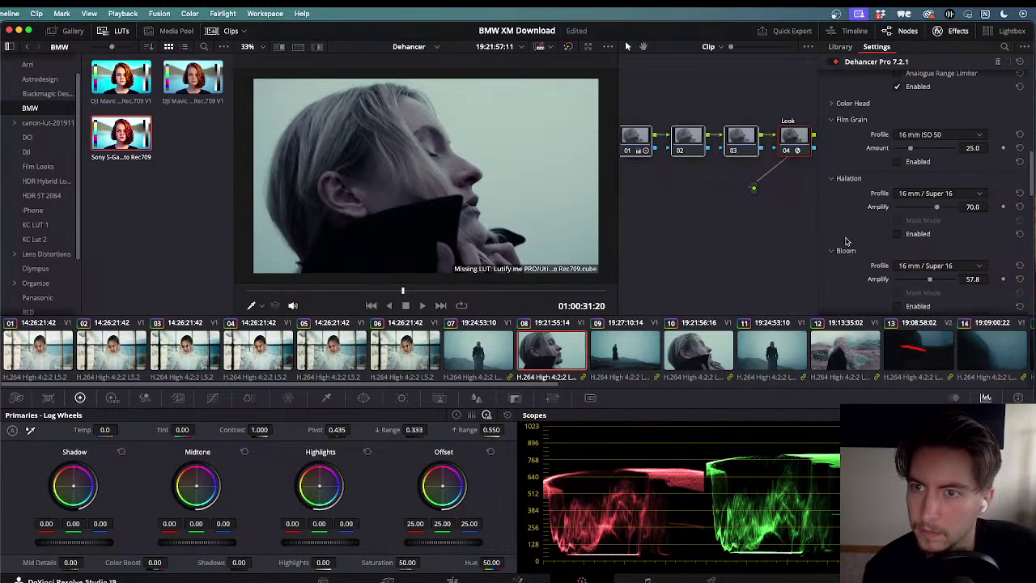
click(897, 176)
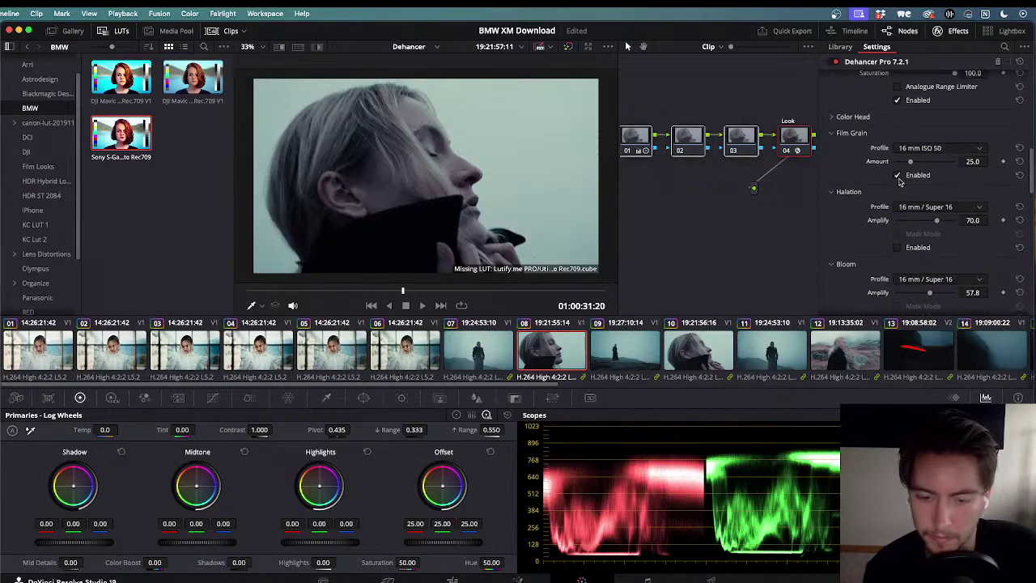
click(897, 176)
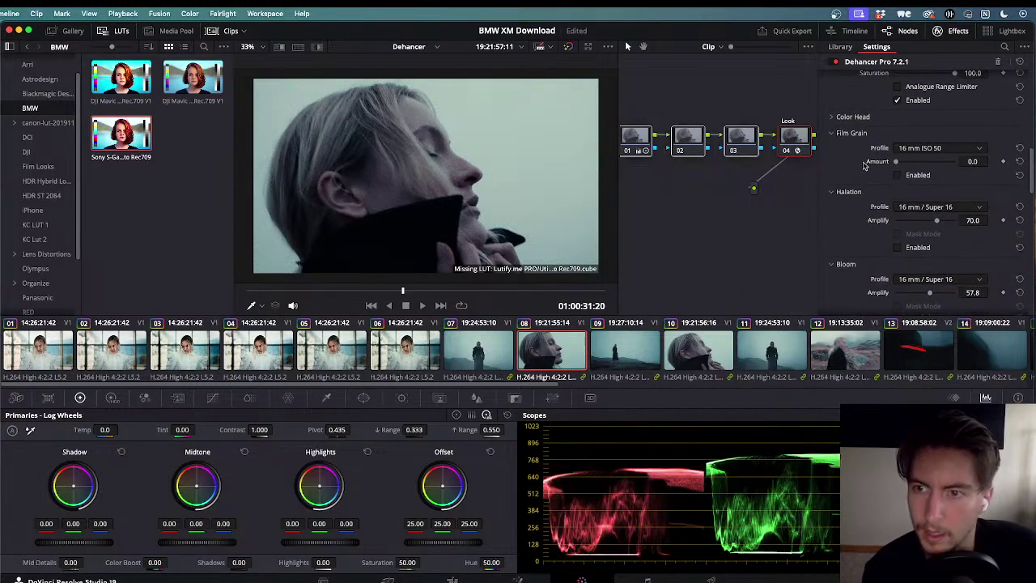
click(897, 176)
- Play clip 08 forward and in reverse to review the image with Film Grain enabled
key(space)
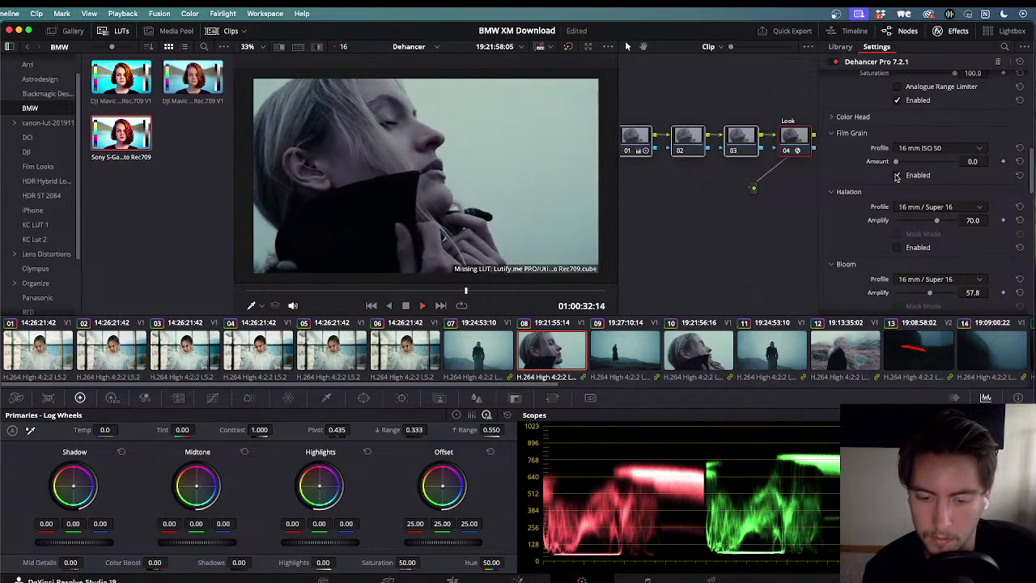
key(j)
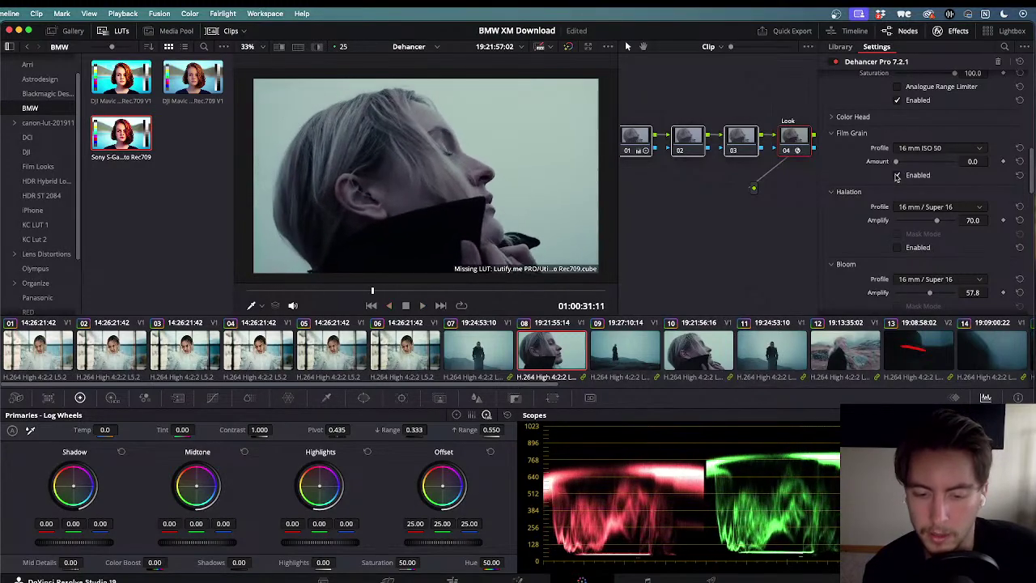
key(l)
key(j)
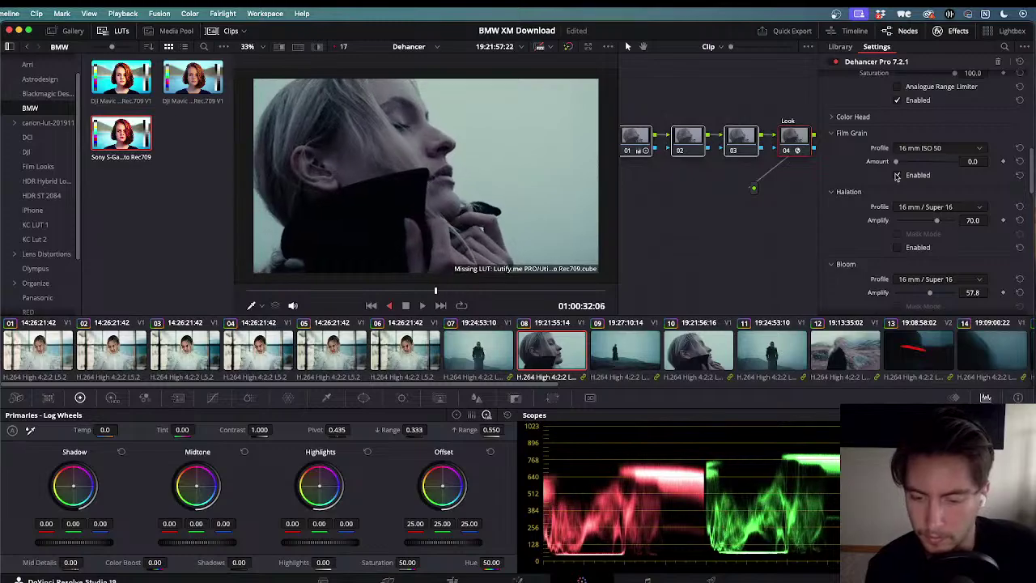
key(l)
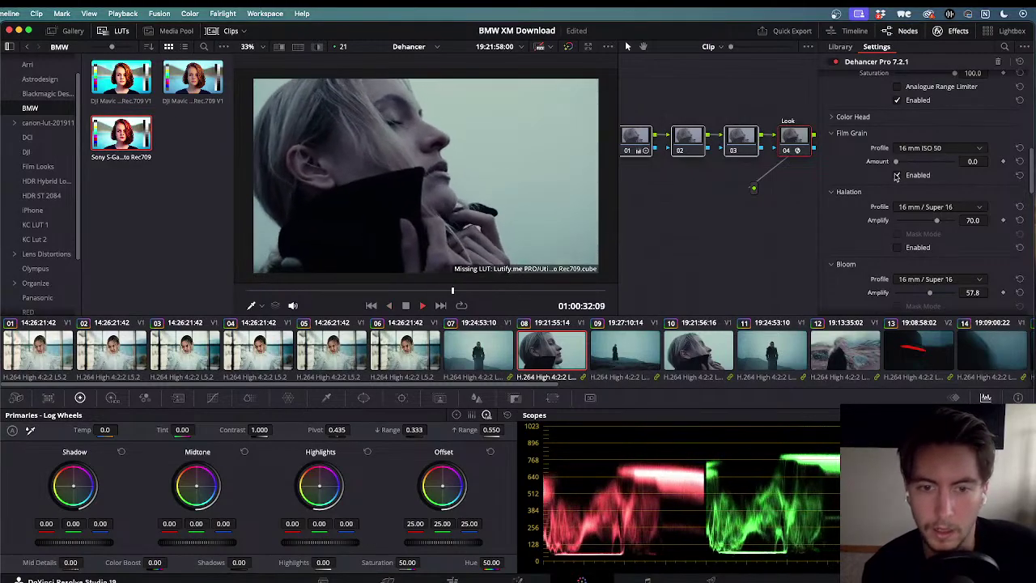
key(j)
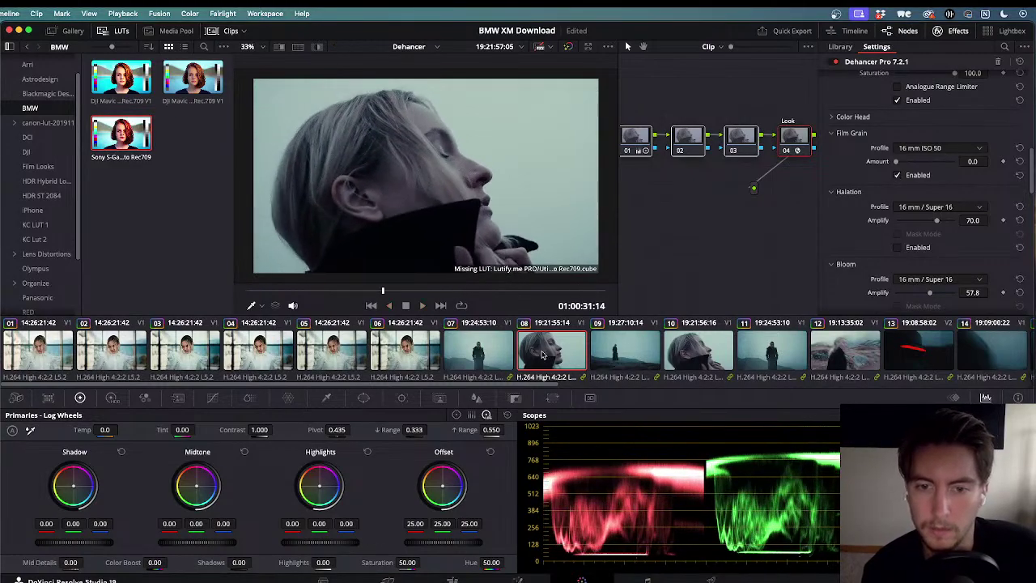
- Carry the updated grade with Film Grain enabled at 0.0 over to the landscape clips 07, 09 and 11
click(488, 353)
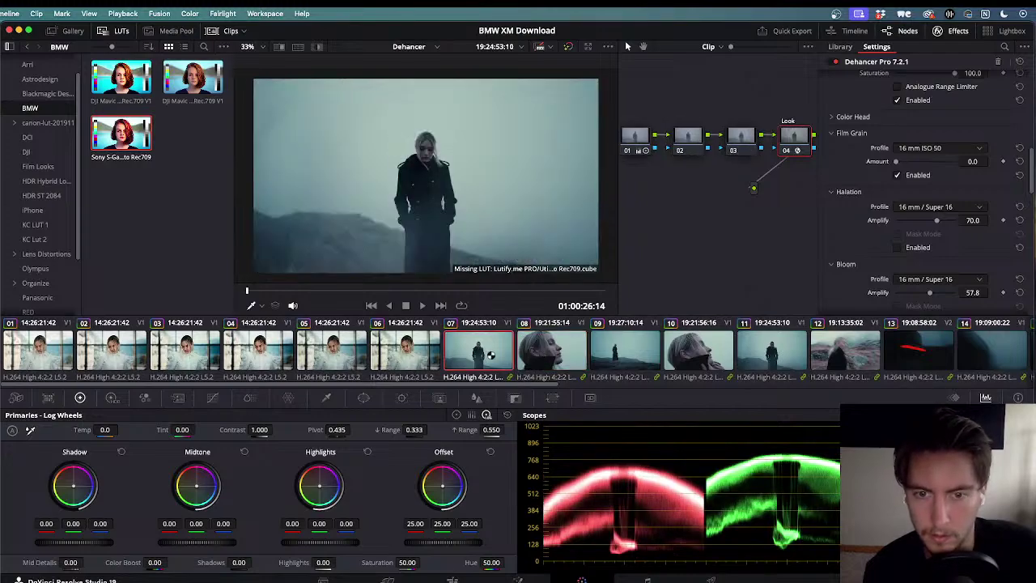
click(645, 354)
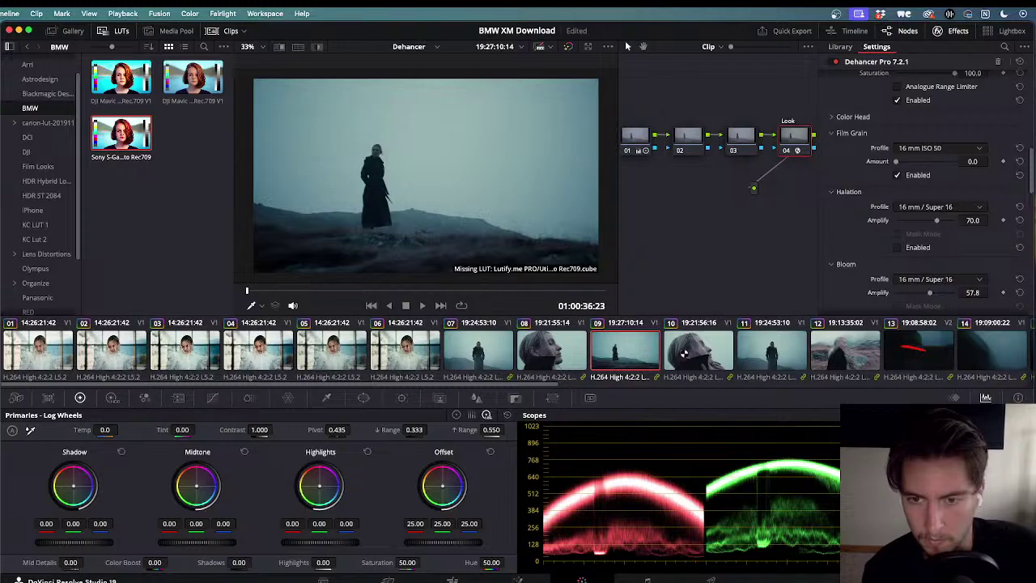
click(680, 354)
click(770, 350)
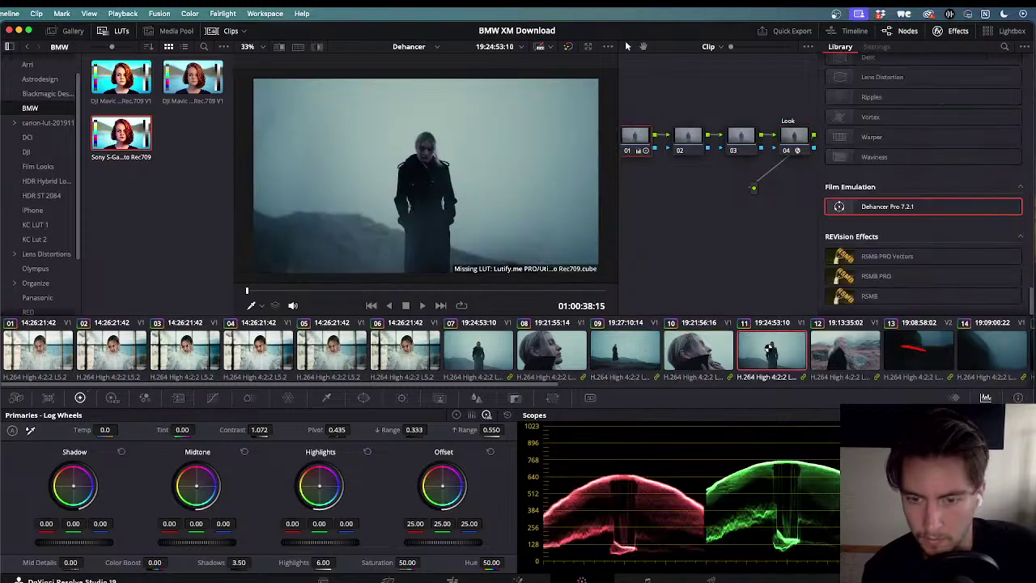
- Step back and forth through clips 09 to 15 to compare how their grades match
key(Down)
key(Down)
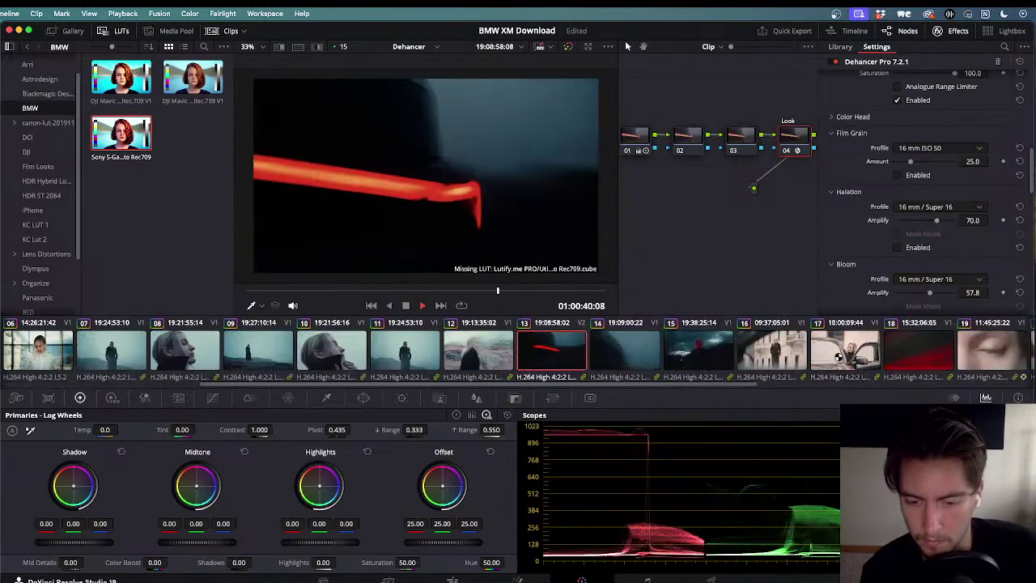
key(Up)
key(Up)
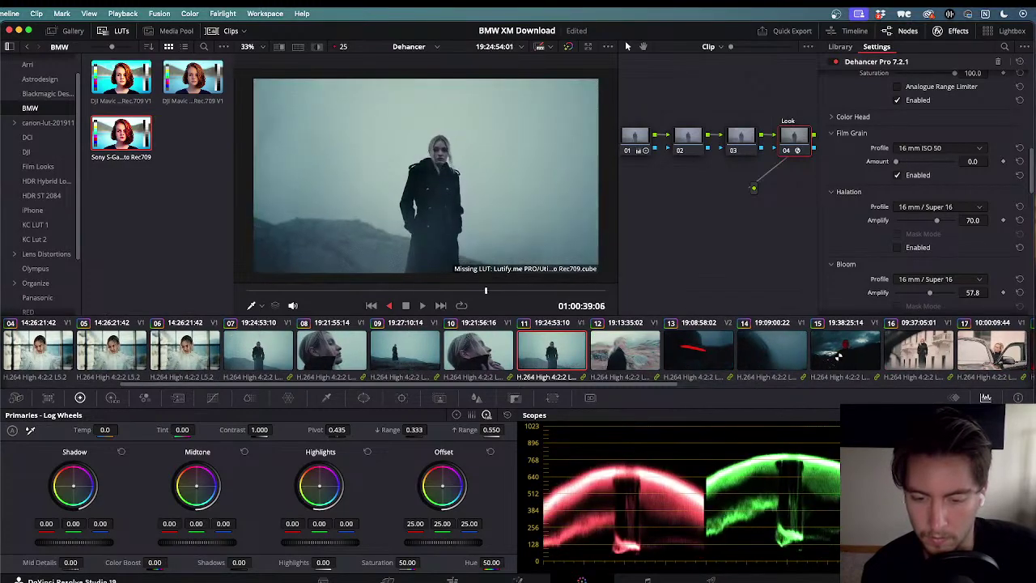
key(Up)
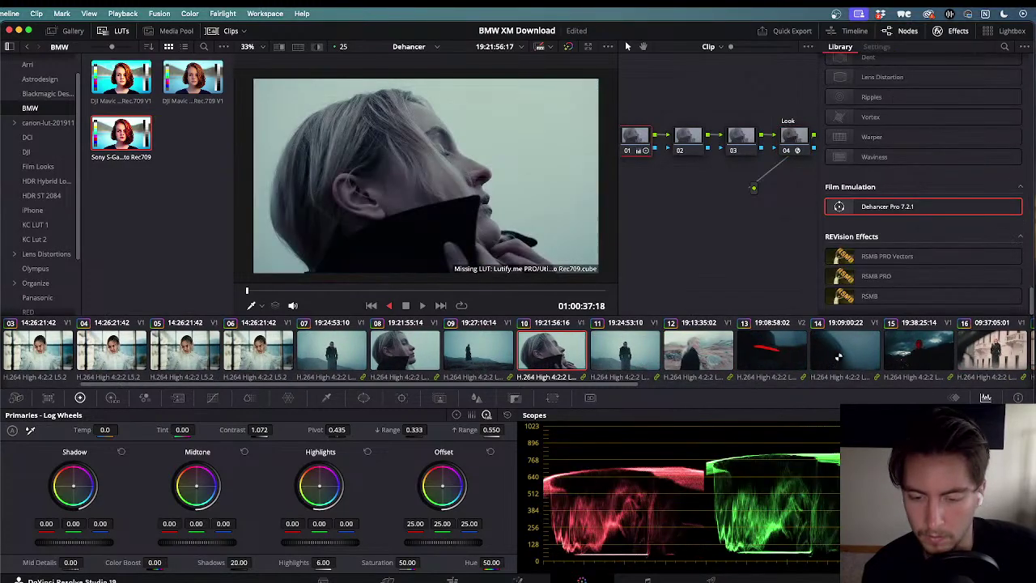
key(Up)
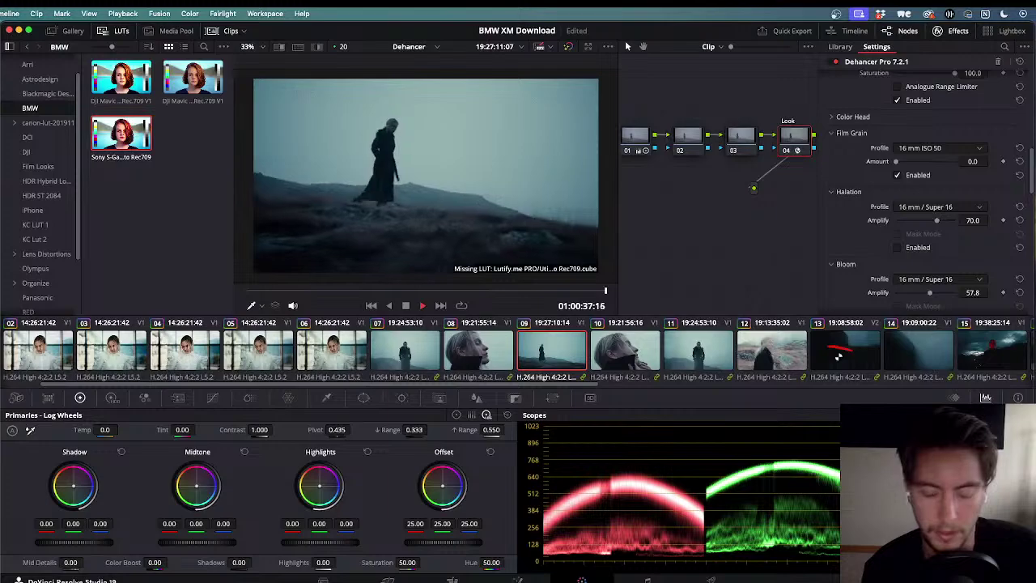
key(Down)
key(Down)
key(Down)
key(Down)
key(Down)
key(Down)
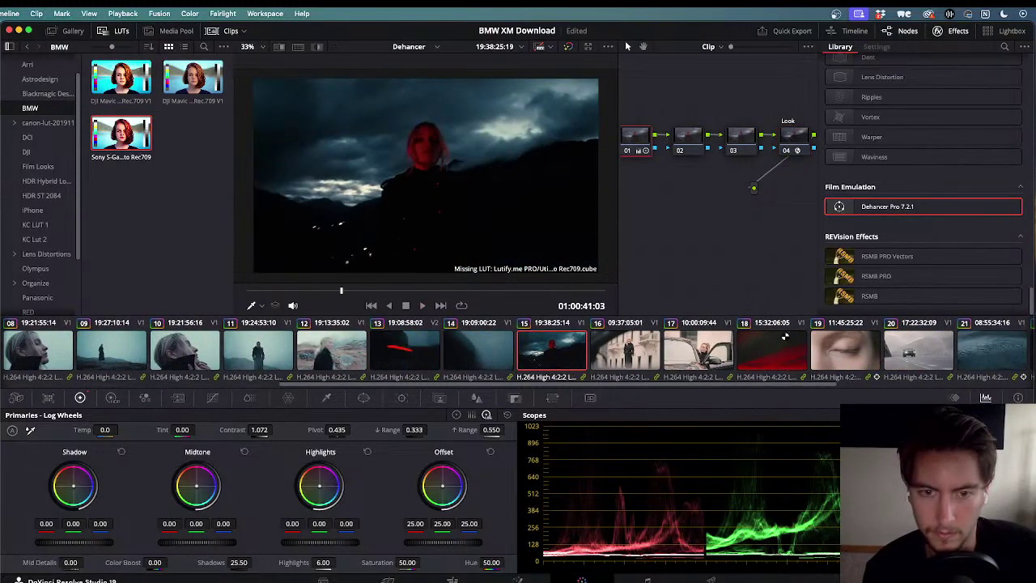
- Carry the grade with Film Grain enabled at 0.0 over to the dark clips 13, 14 and 15
click(404, 353)
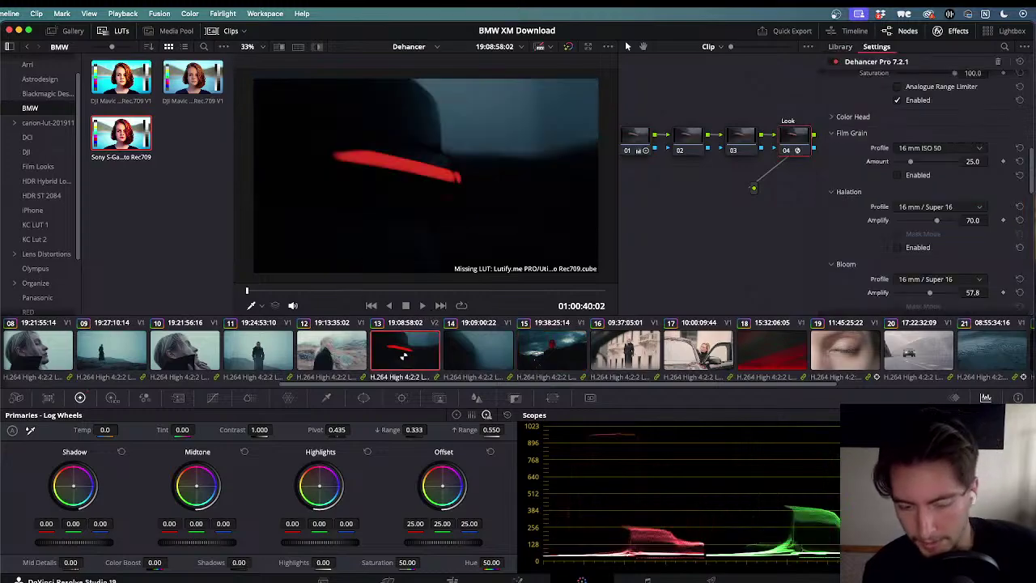
click(484, 365)
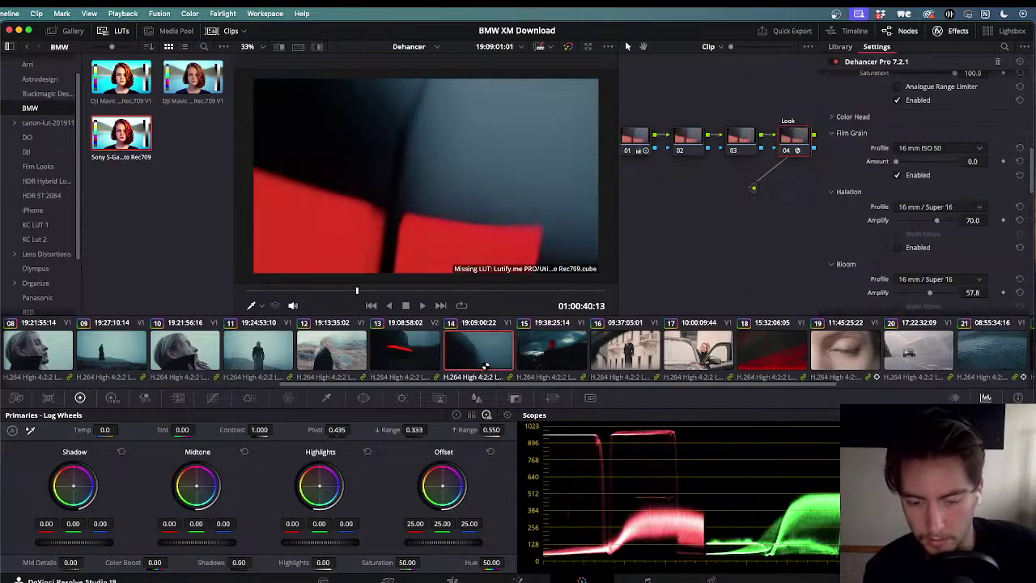
click(563, 364)
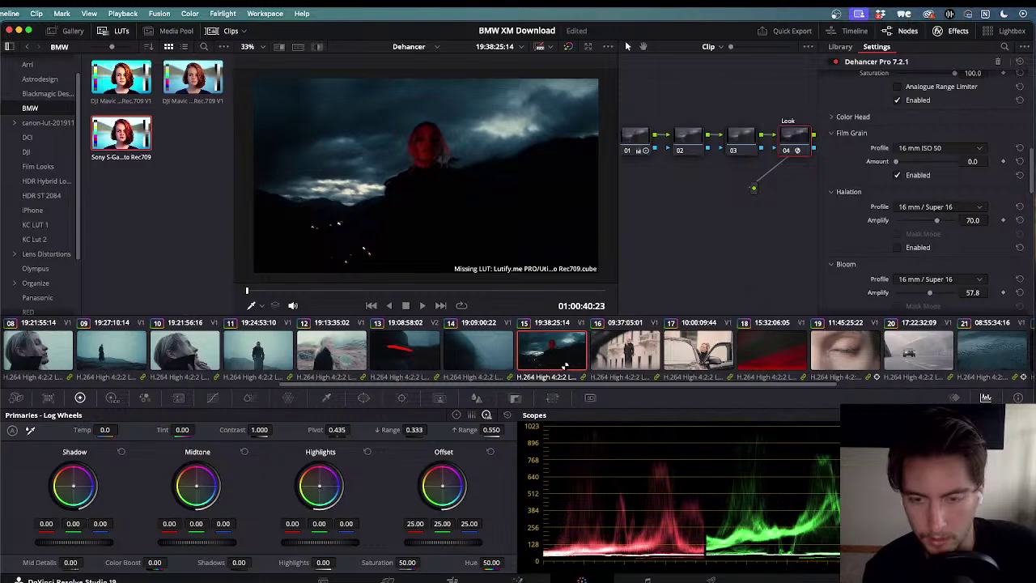
click(467, 361)
click(412, 359)
scroll(407, 358, left, 4)
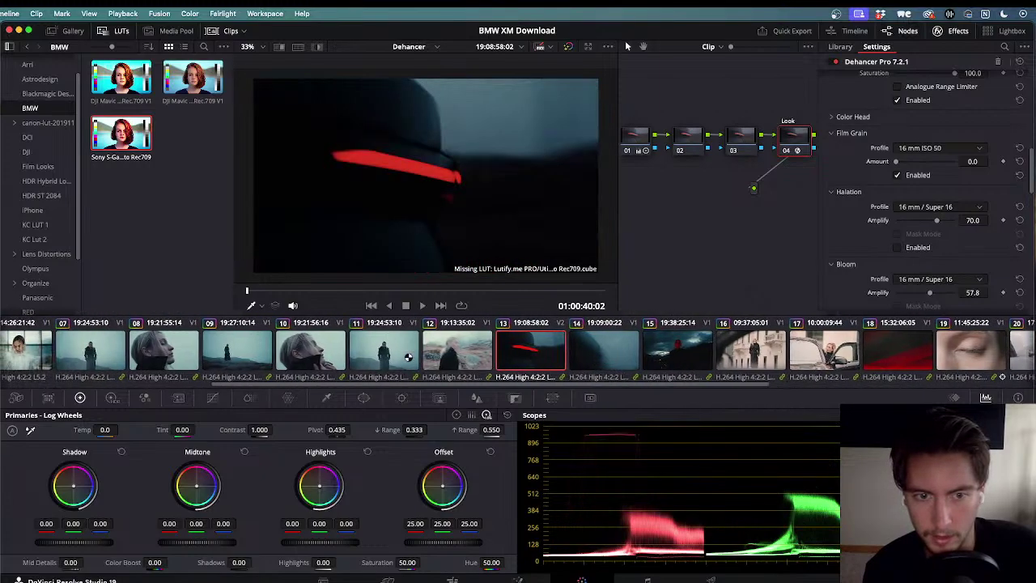
- Play clip 12 and compare its image with all grading nodes on and off
click(436, 352)
key(space)
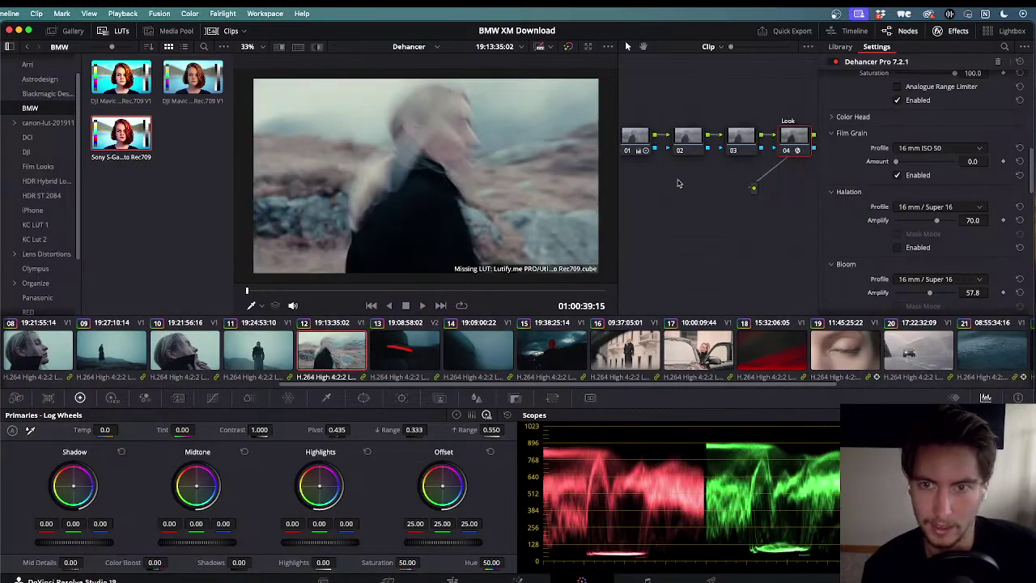
scroll(669, 152, left, 1)
drag(647, 107, 800, 192)
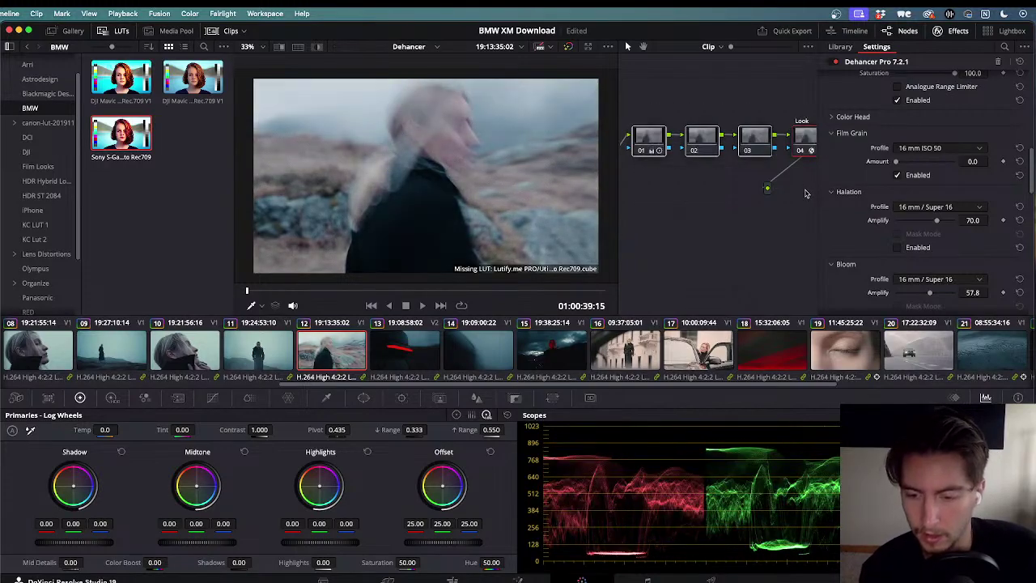
- On node 01 of clip 12, set Shadows to 0.50, Highlights to 17.00 and Contrast to 1.128
click(649, 139)
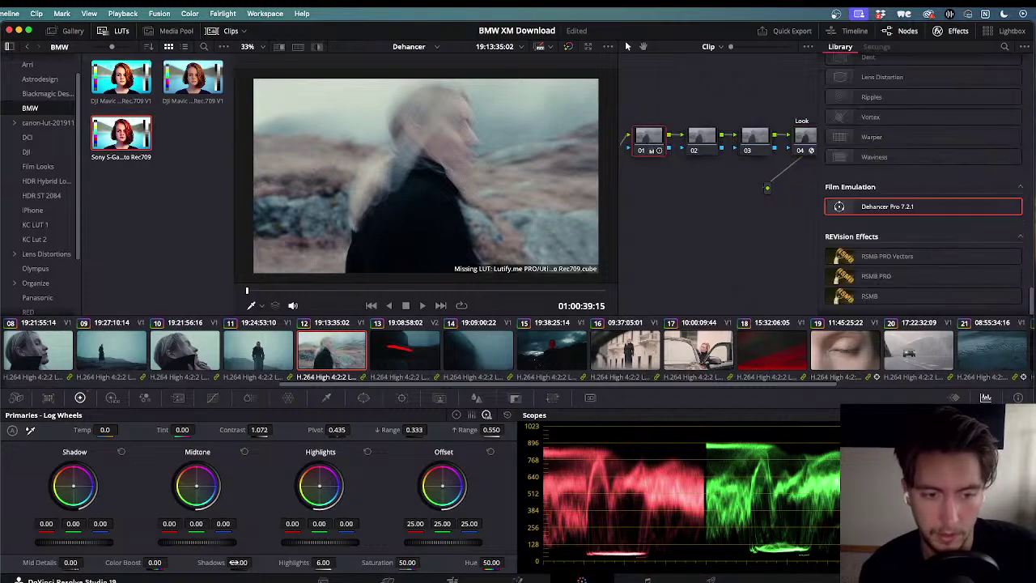
drag(255, 562, 247, 561)
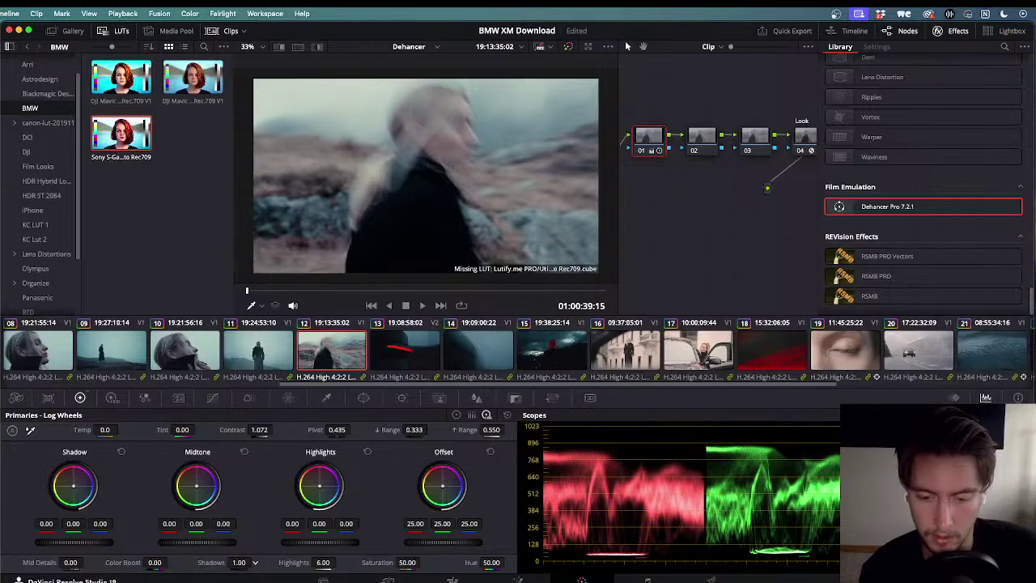
mouse_move(340, 562)
mouse_down()
mouse_move(321, 562)
mouse_move(369, 562)
mouse_move(339, 562)
mouse_up()
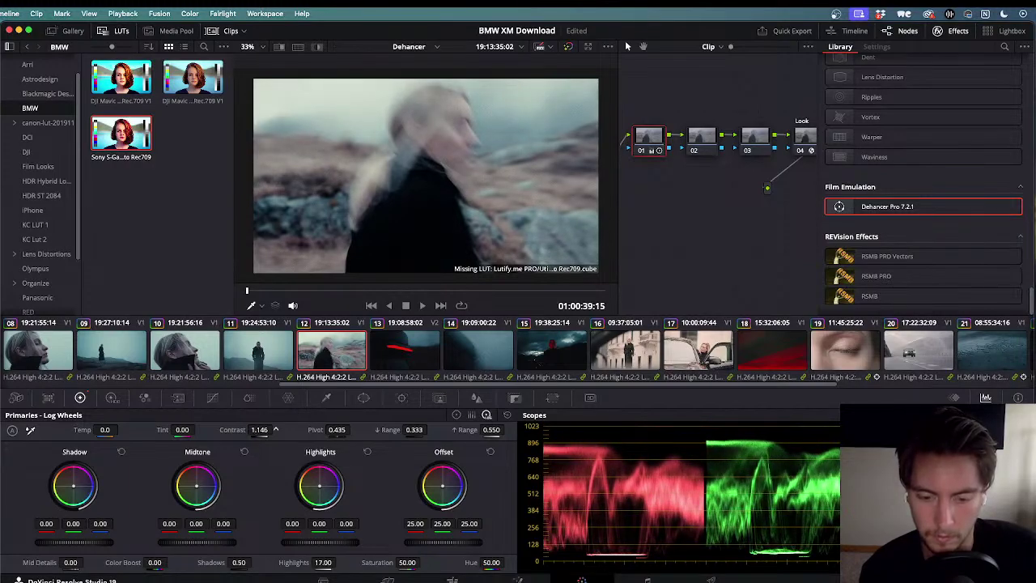
drag(260, 430, 249, 430)
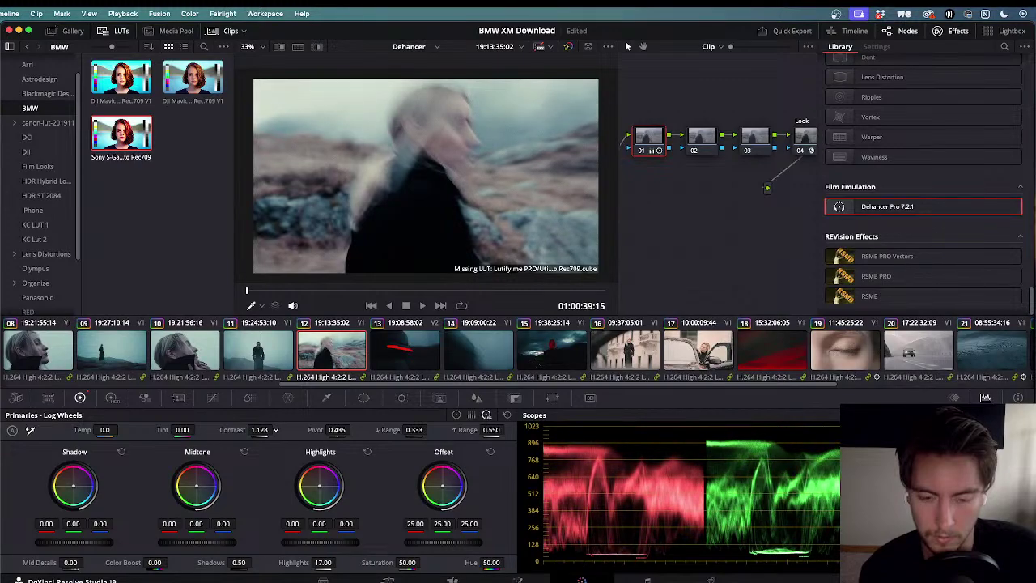
- Switch to the Edit page and play the Dehancer timeline back and forth from 01:00:38:15 to review the graded shots
key(shift+4)
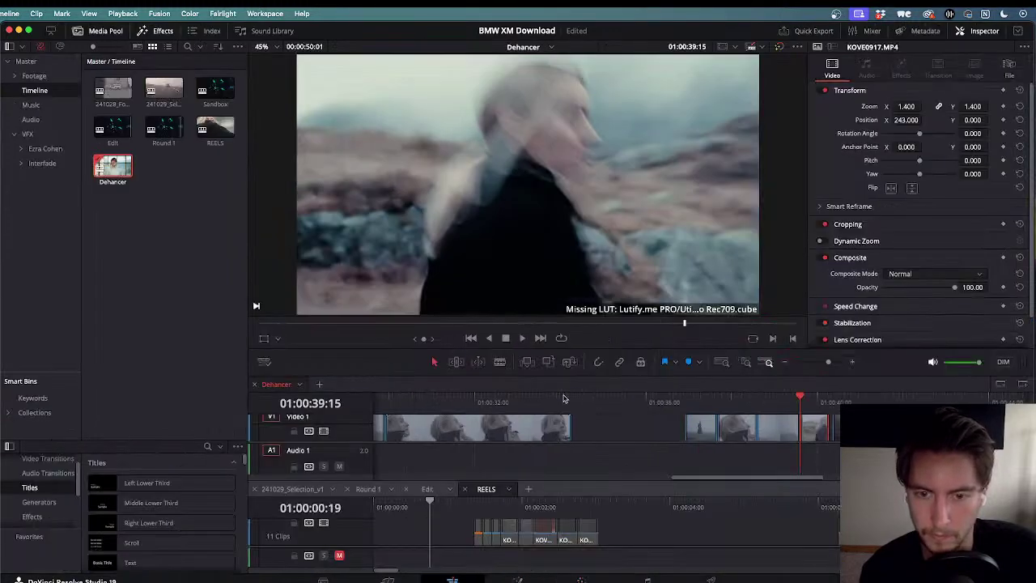
drag(782, 403, 757, 401)
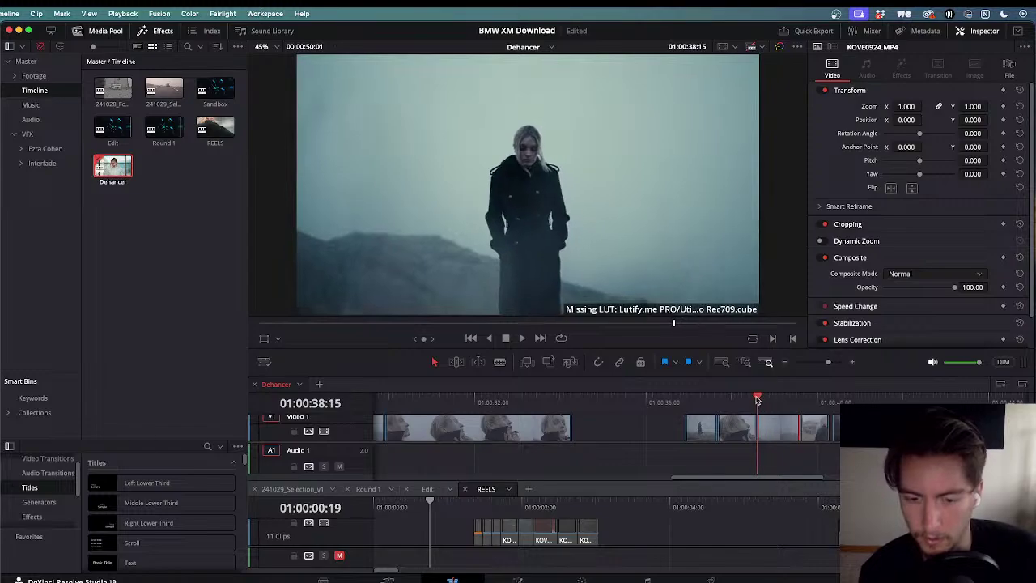
key(space)
key(j)
key(l)
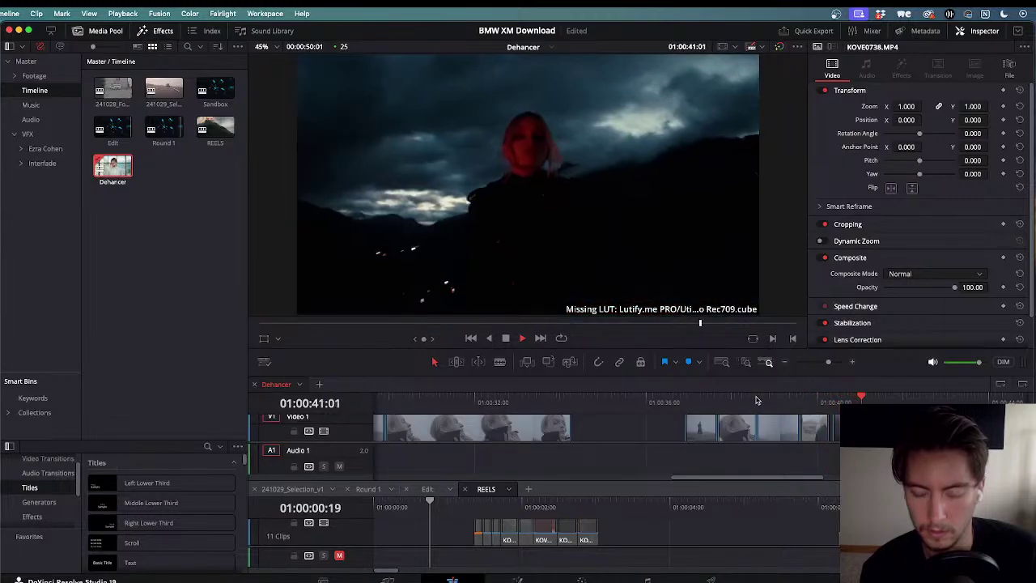
key(j)
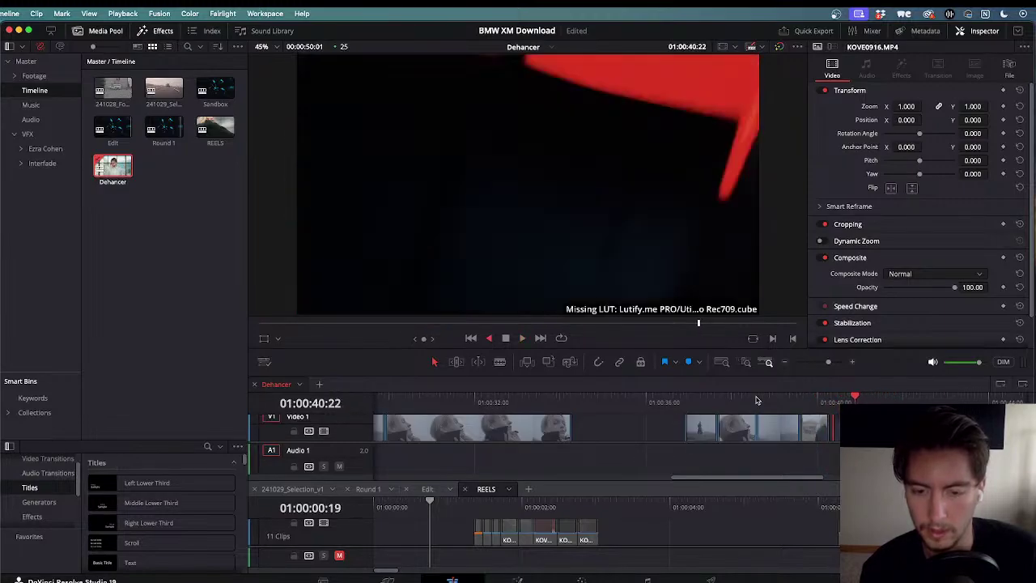
key(l)
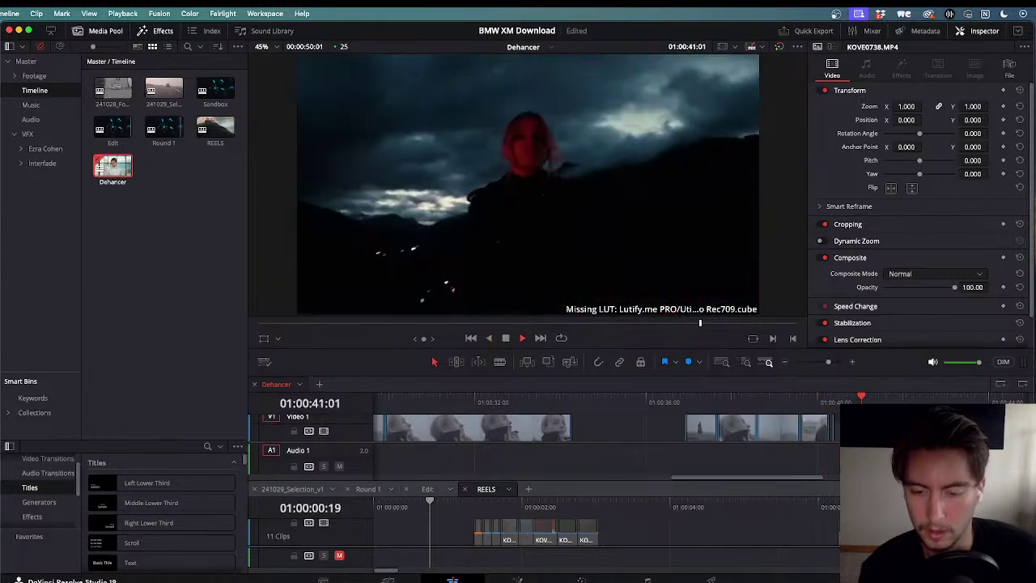
scroll(651, 416, down, 3)
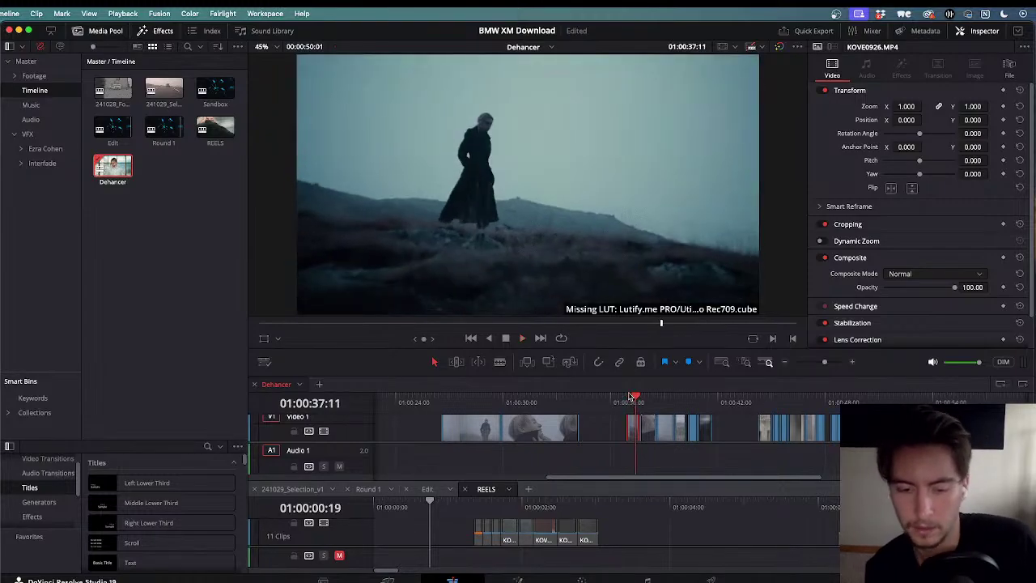
- Return to the Color page and enable Dehancer's Halation in the Look node of clip 10, comparing with clip 11
key(j)
key(k)
click(582, 580)
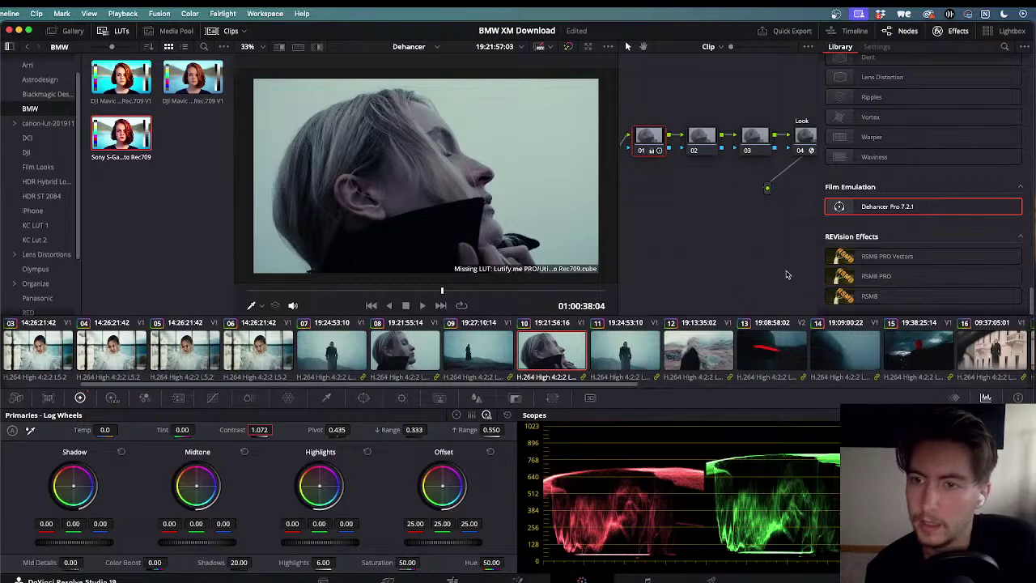
drag(808, 135, 807, 136)
scroll(877, 241, down, 10)
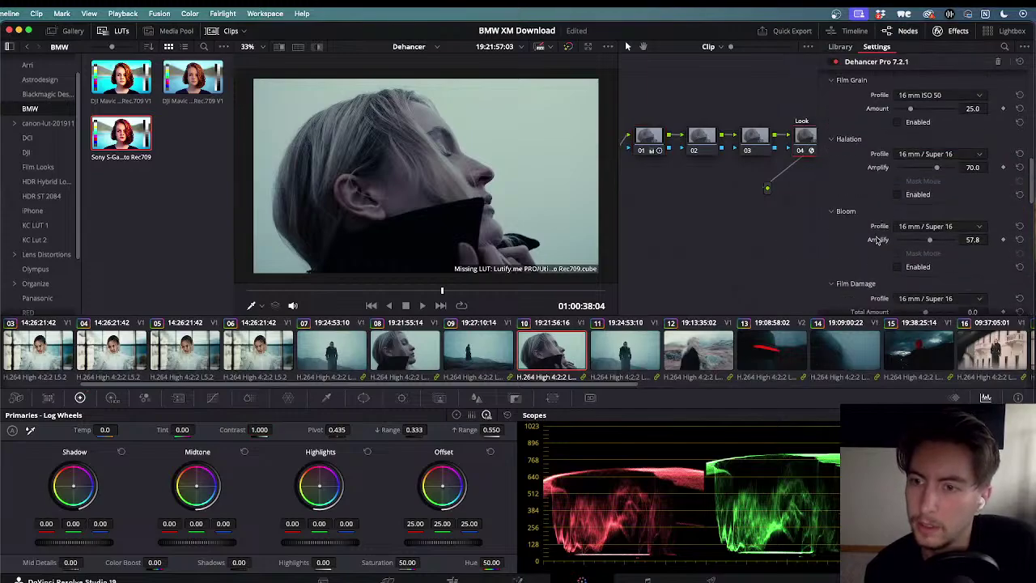
scroll(877, 241, up, 5)
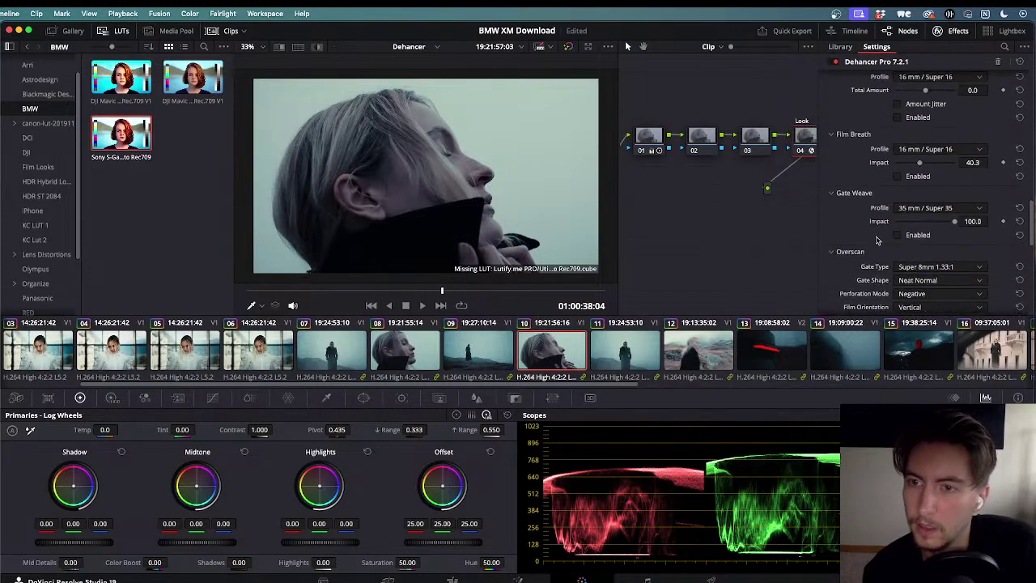
scroll(877, 240, up, 5)
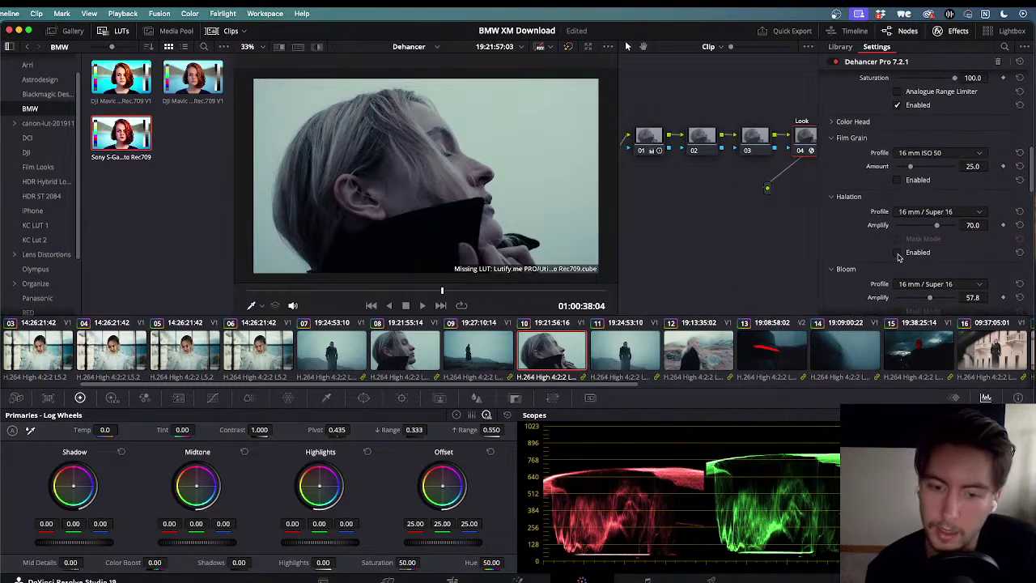
click(897, 253)
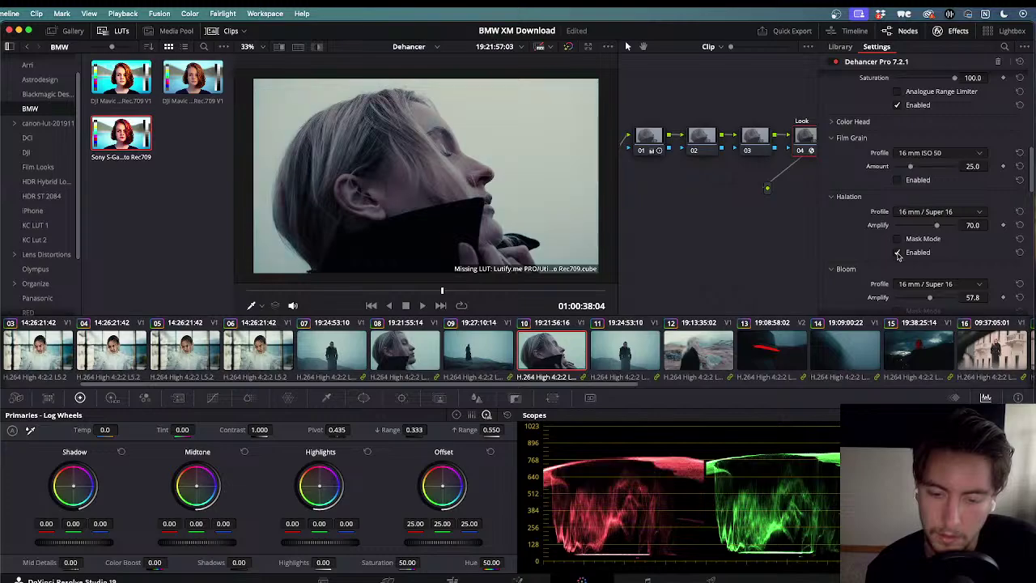
key(Down)
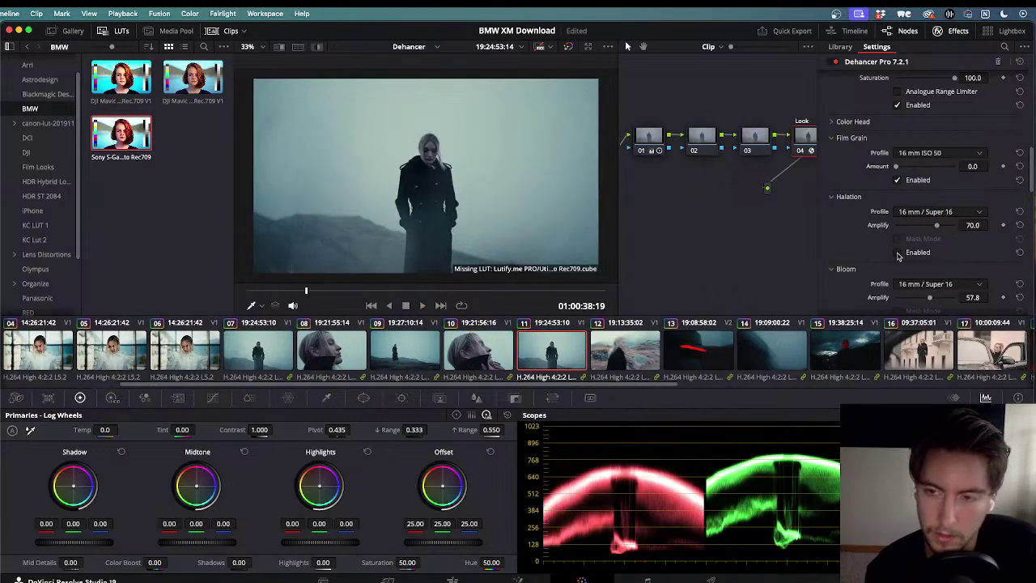
key(Up)
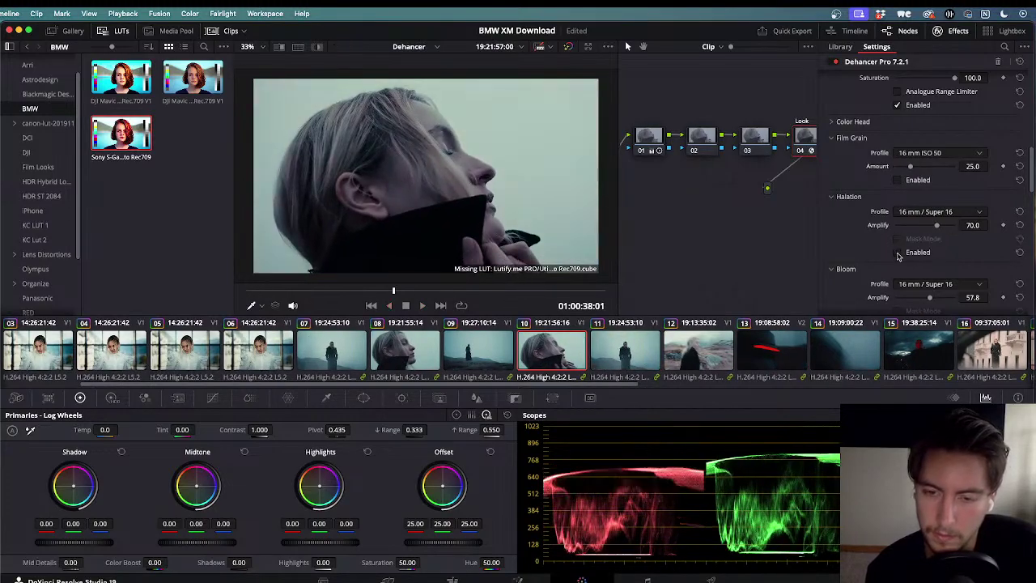
click(898, 254)
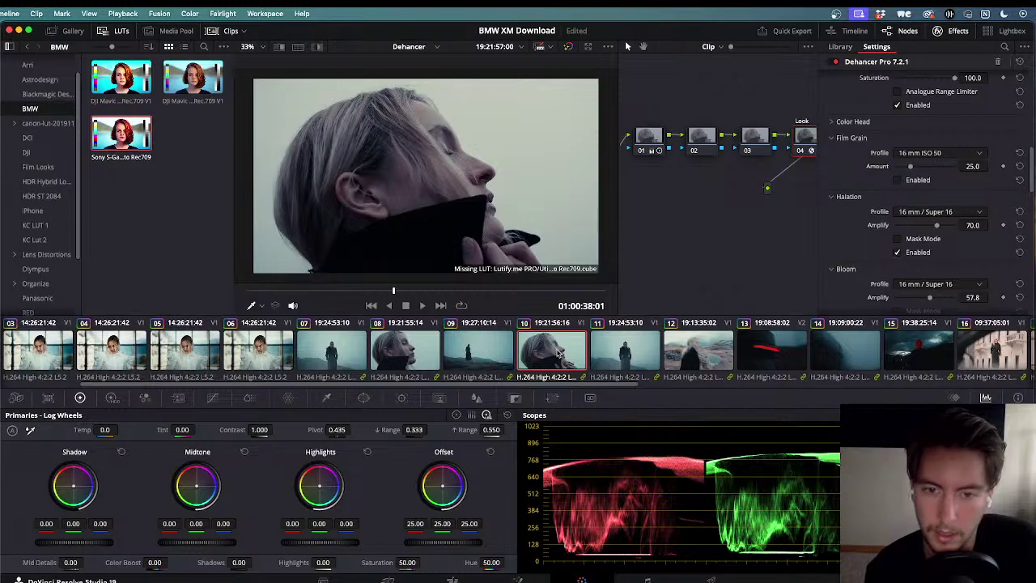
- Play the shots from clip 9 and compare clip 12 with Halation on and off in its Look node
click(492, 344)
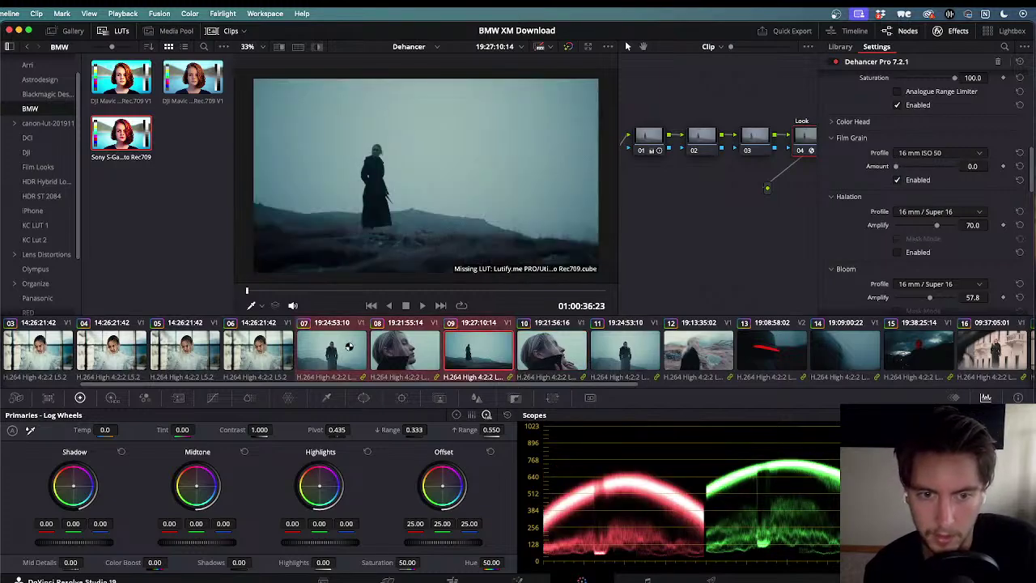
key(space)
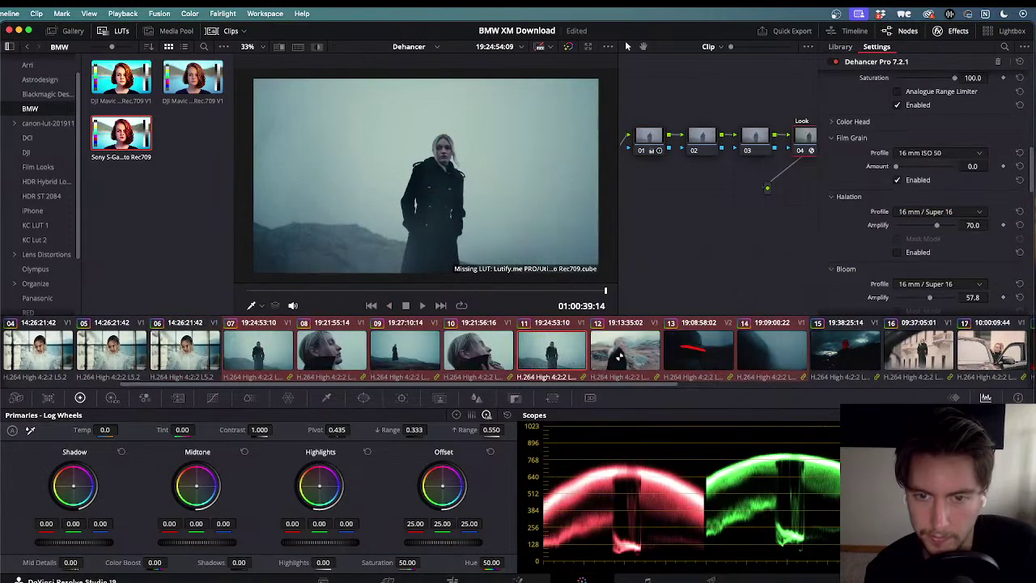
click(622, 356)
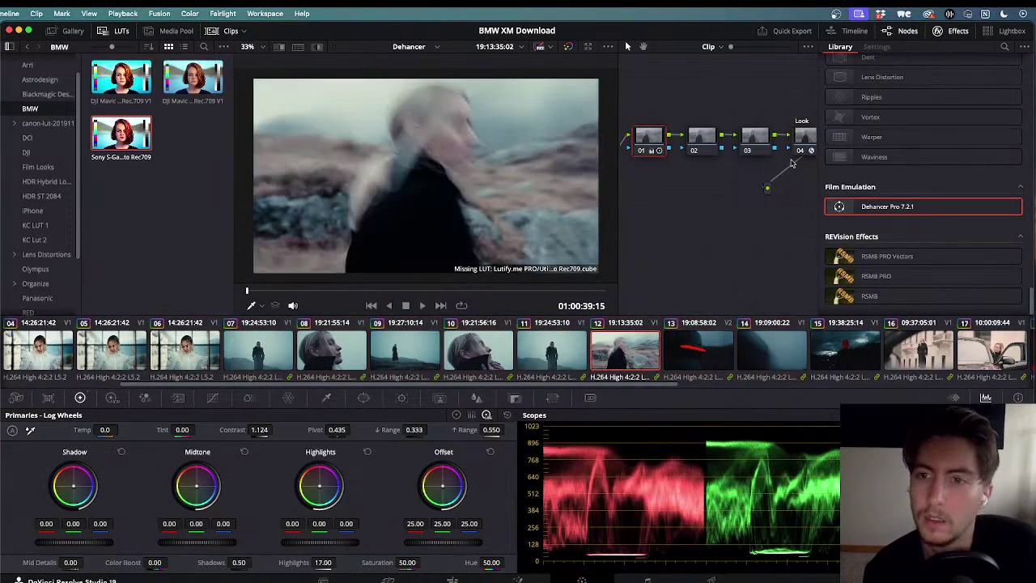
drag(791, 166, 804, 137)
scroll(839, 241, down, 3)
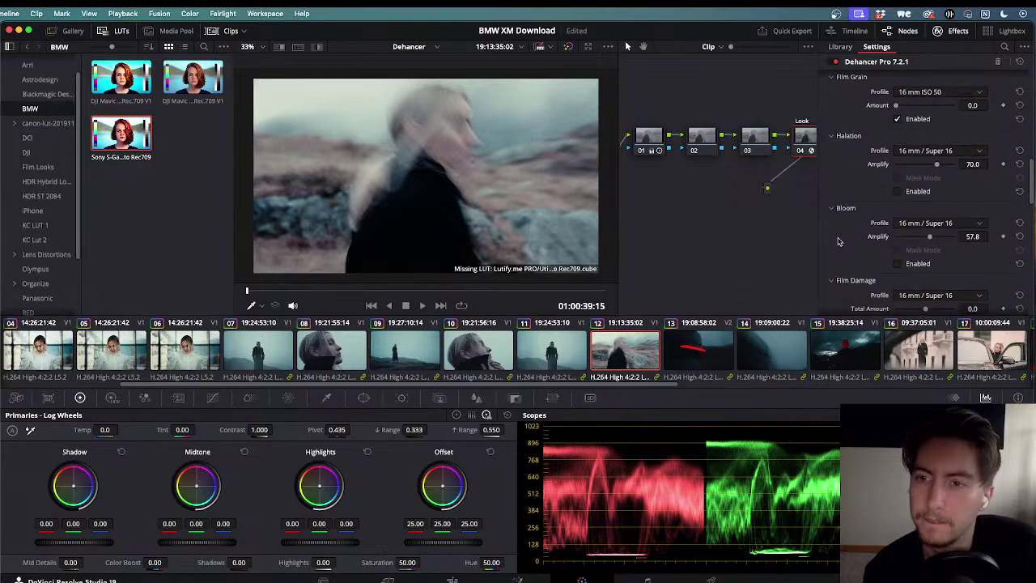
click(895, 192)
click(894, 192)
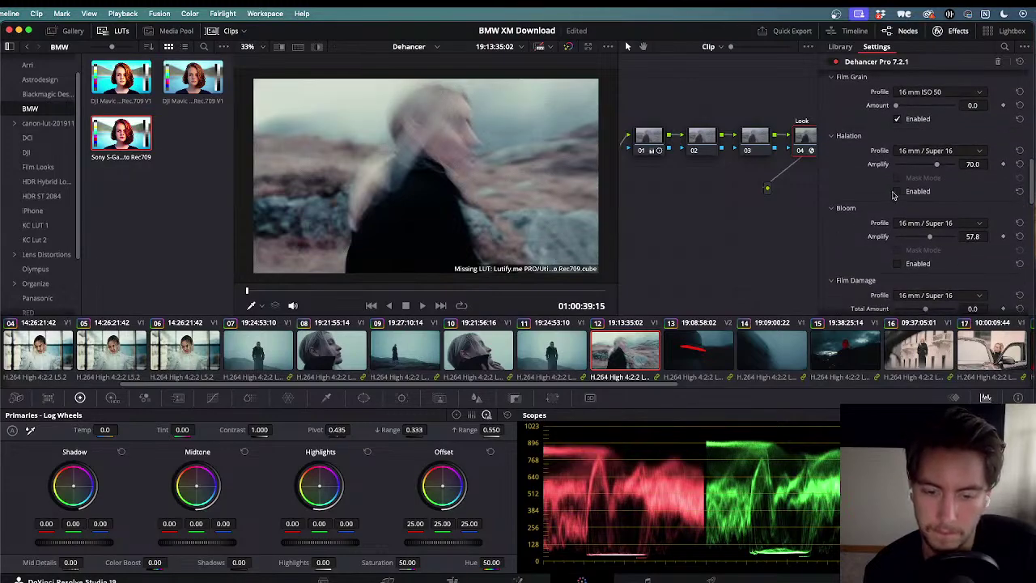
click(895, 193)
click(895, 194)
click(895, 194)
click(894, 193)
click(895, 193)
click(894, 192)
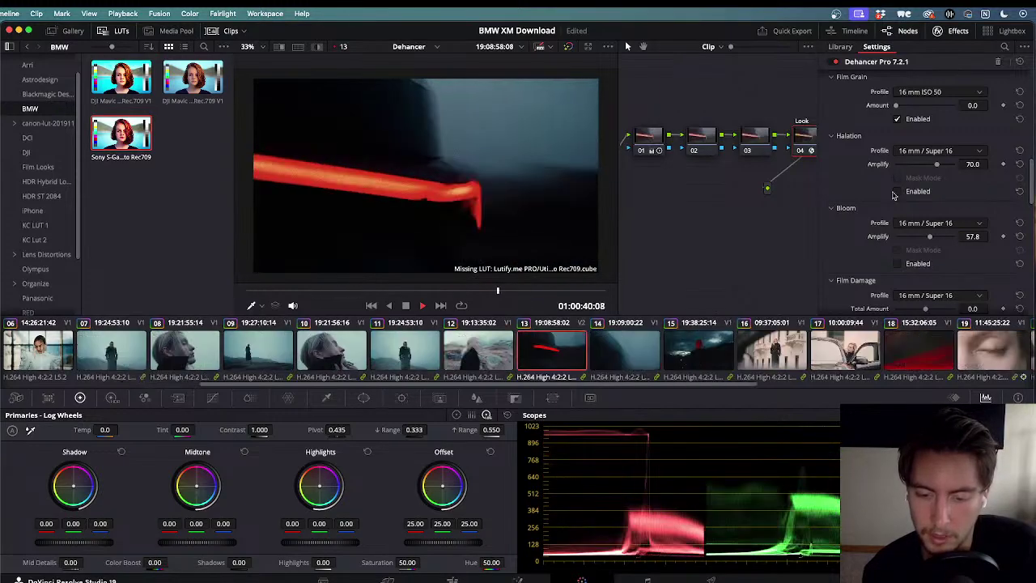
- Play back and forth through the neighbouring shots and disable Halation in the Look node of clip 7
key(j)
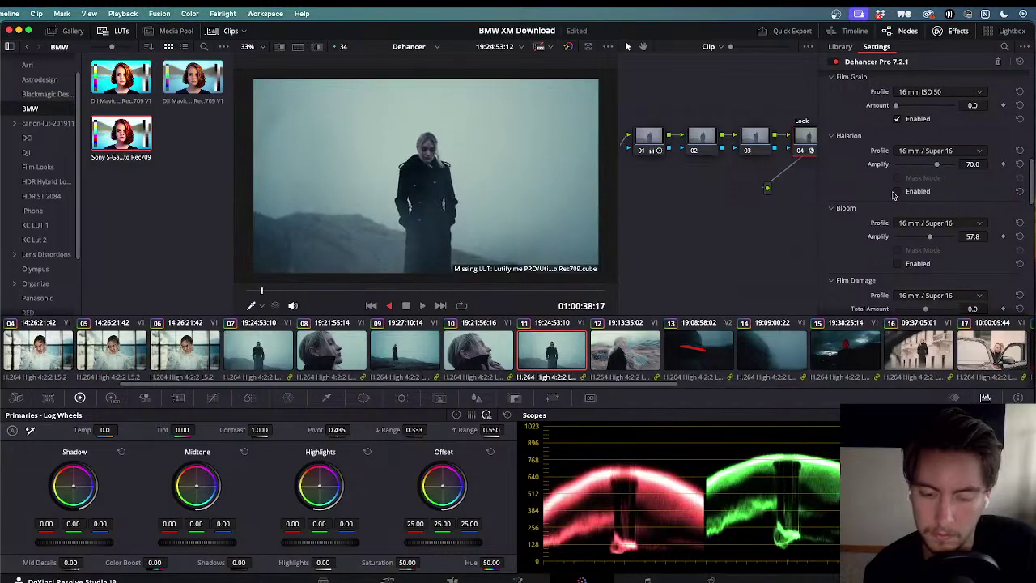
key(l)
key(j)
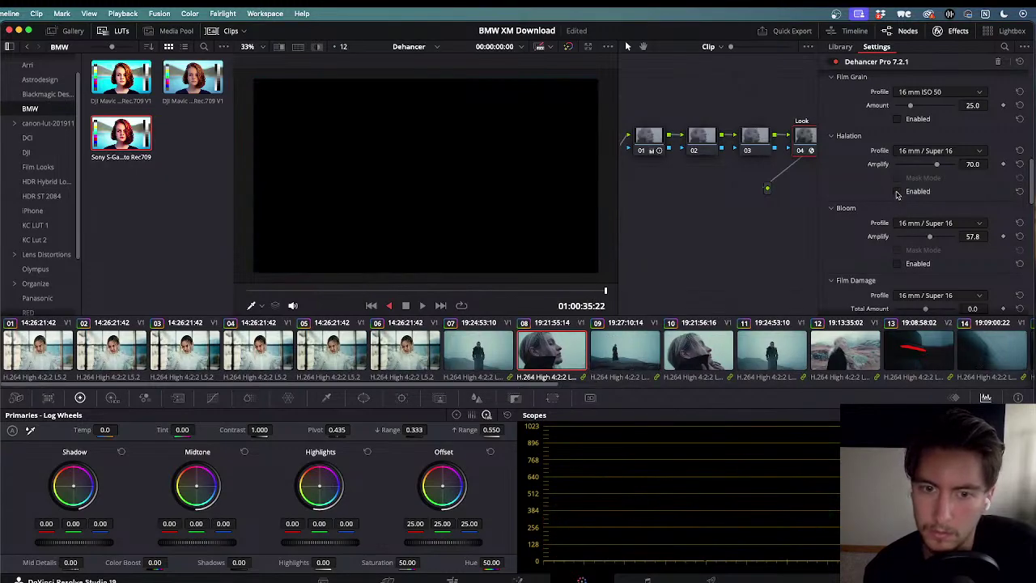
click(486, 354)
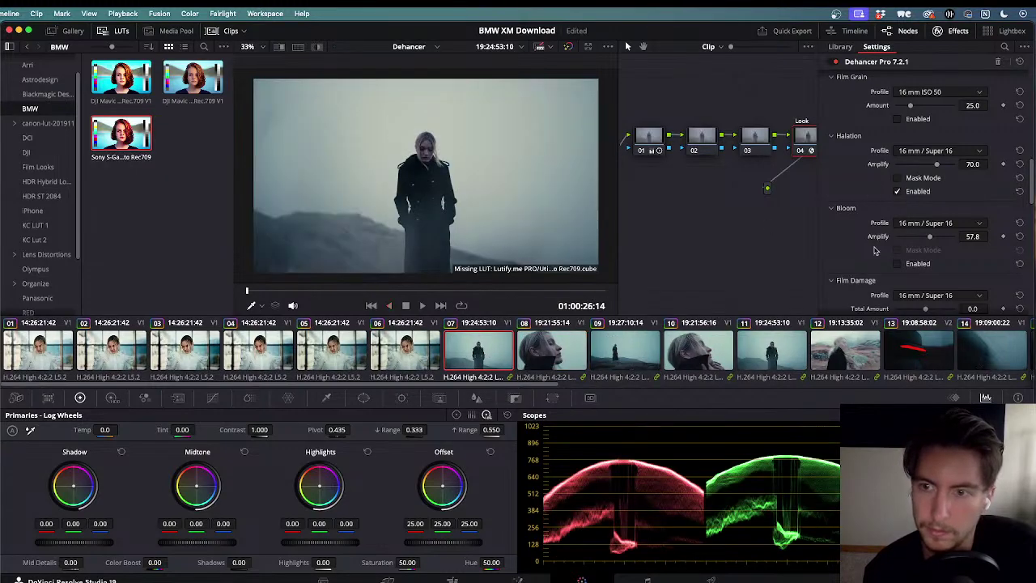
click(897, 192)
- Switch to the Edit page and play the Dehancer timeline from 01:00:26:14 to review clips 7 and 8
click(452, 580)
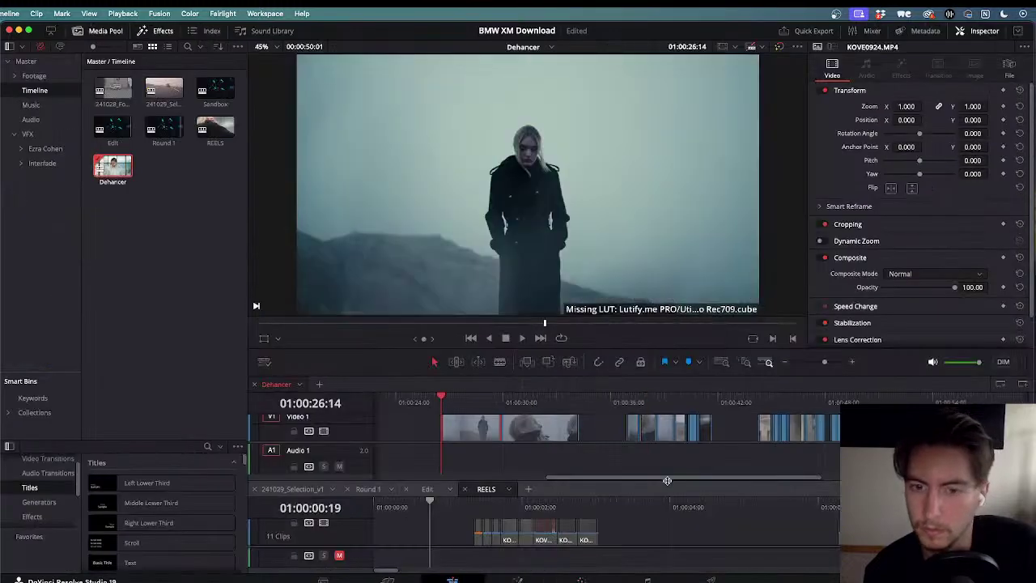
key(space)
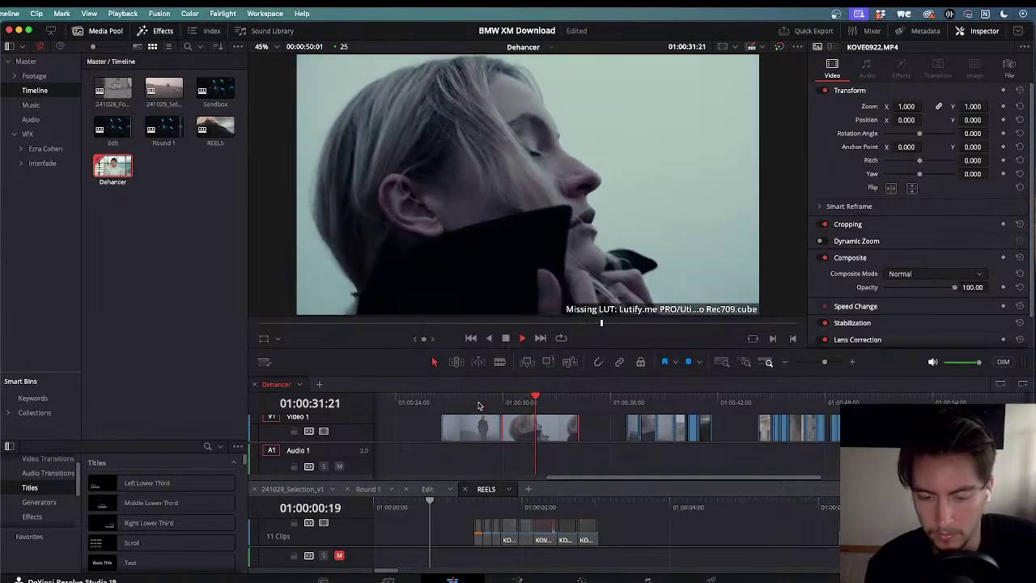
key(j)
key(k)
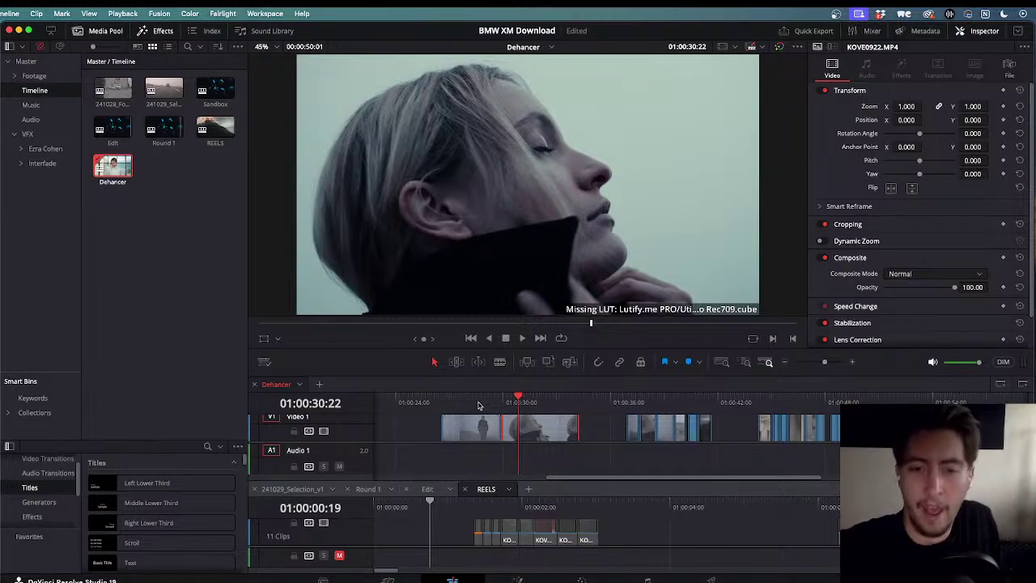
- On the Color page, enable Film Grain in the Look node of clip 8 and set its Amount to 0.0
key(shift+6)
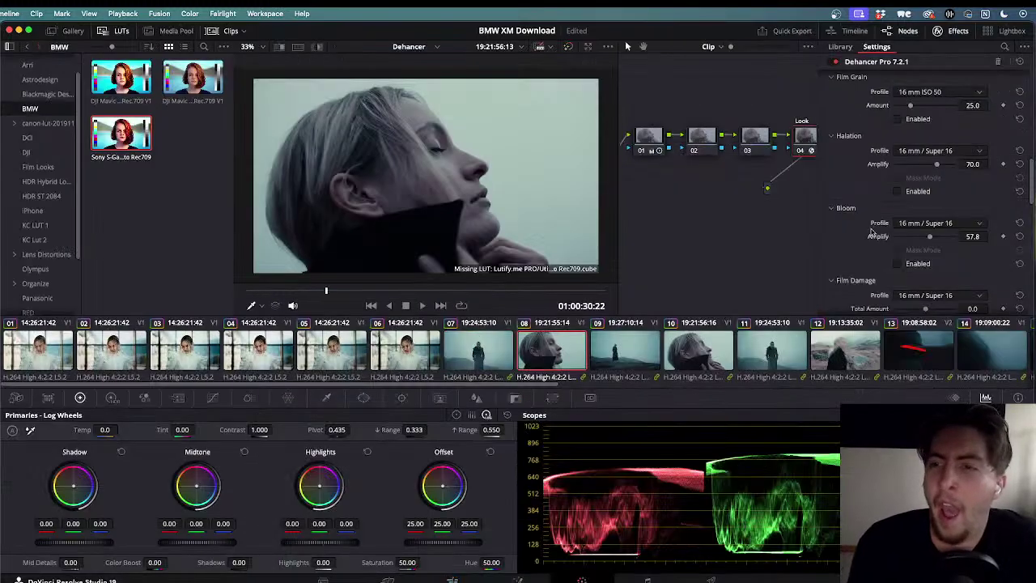
scroll(838, 177, up, 2)
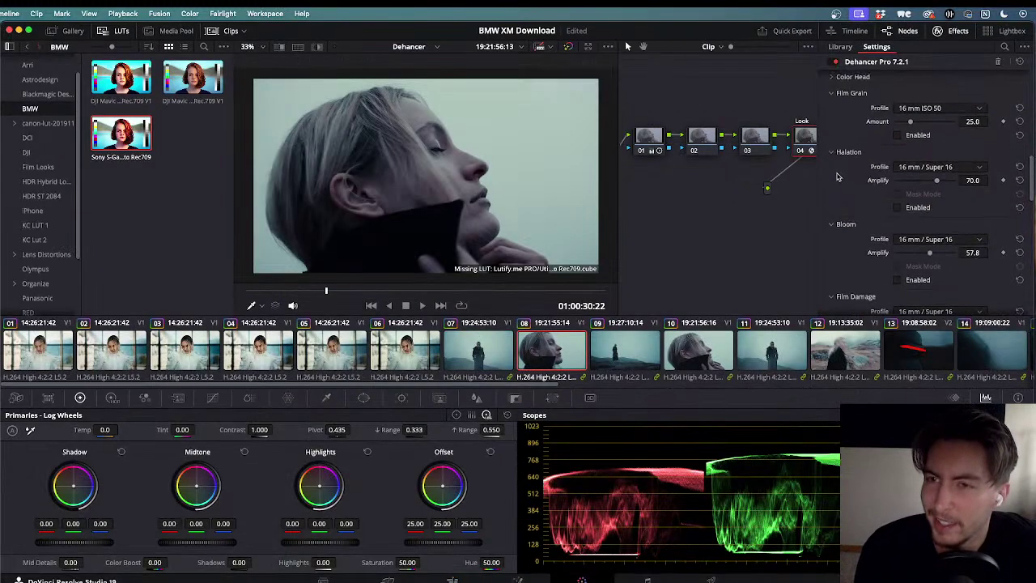
click(897, 176)
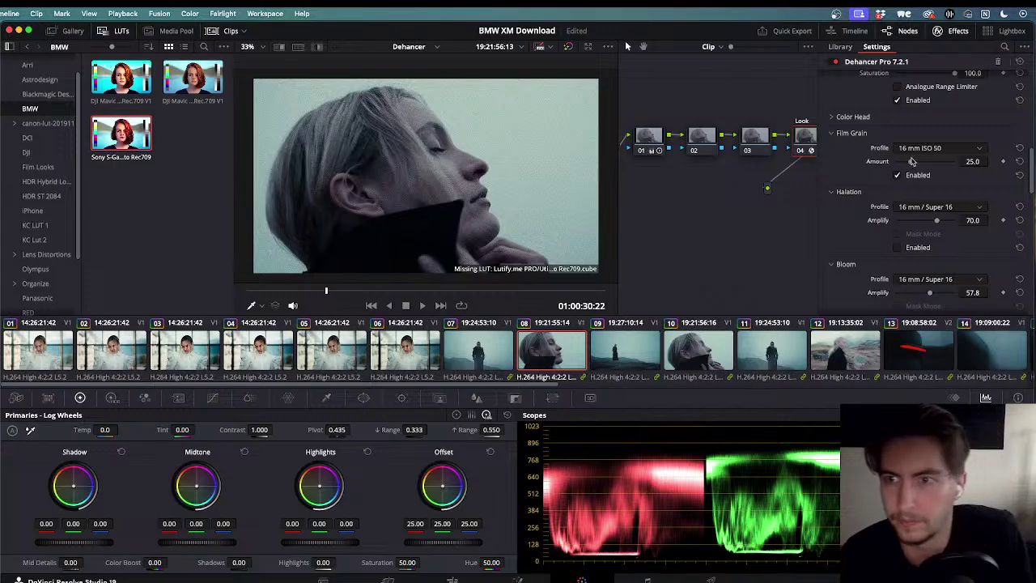
drag(912, 161, 864, 163)
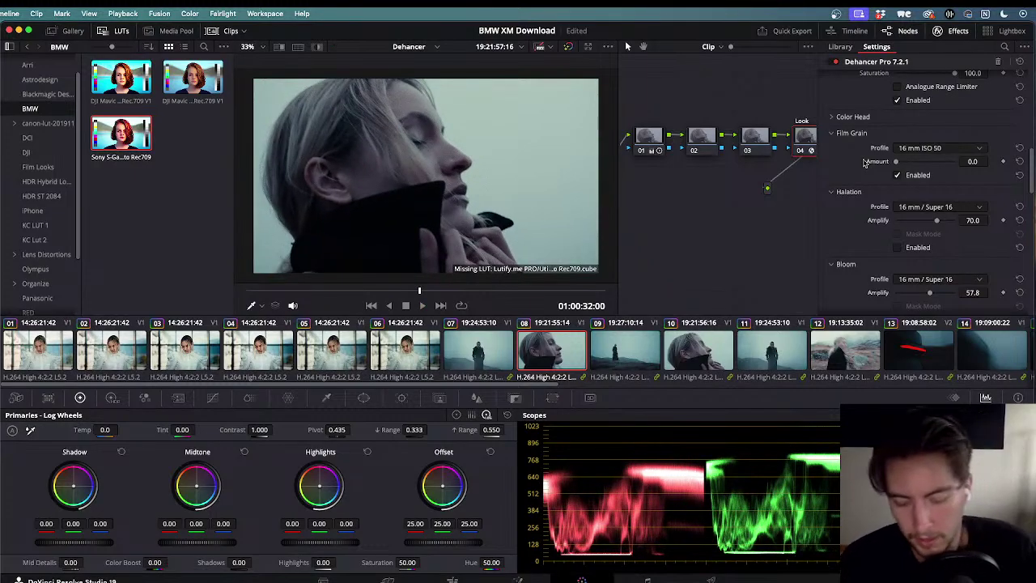
- Replay the side-profile close-up and the standing shot before it on the Edit page to check the grain setting
click(457, 580)
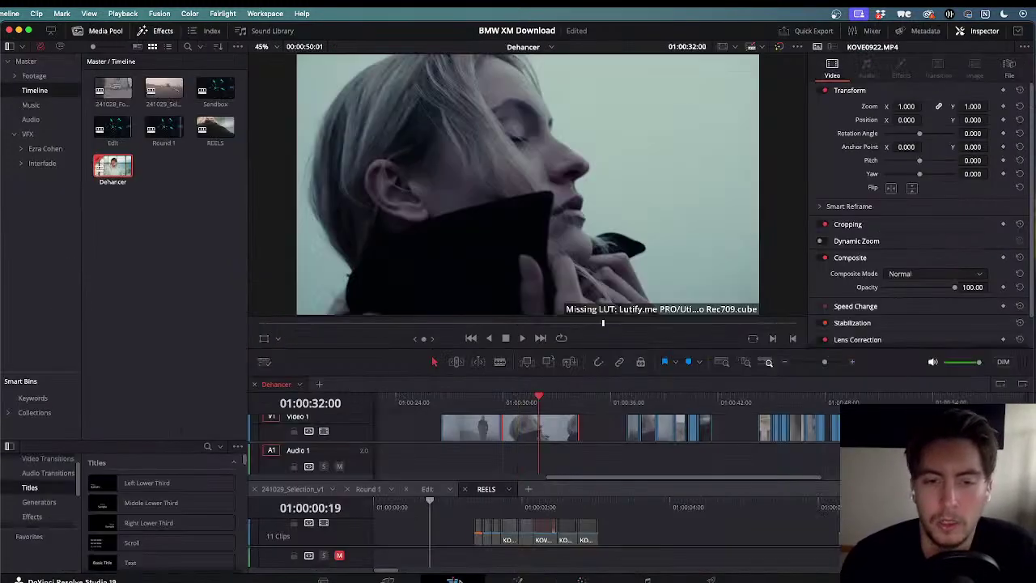
click(519, 398)
key(space)
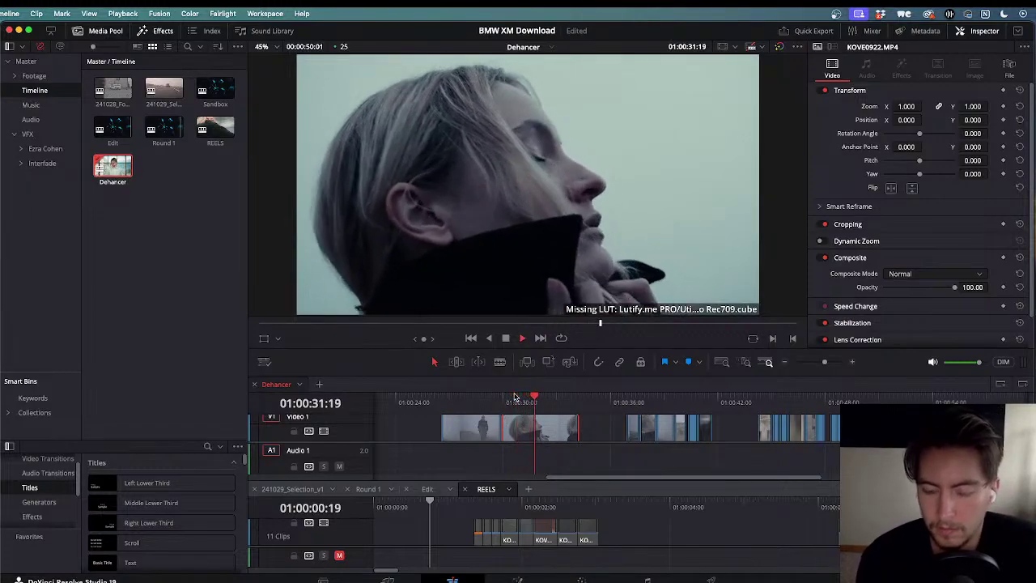
click(468, 396)
click(442, 394)
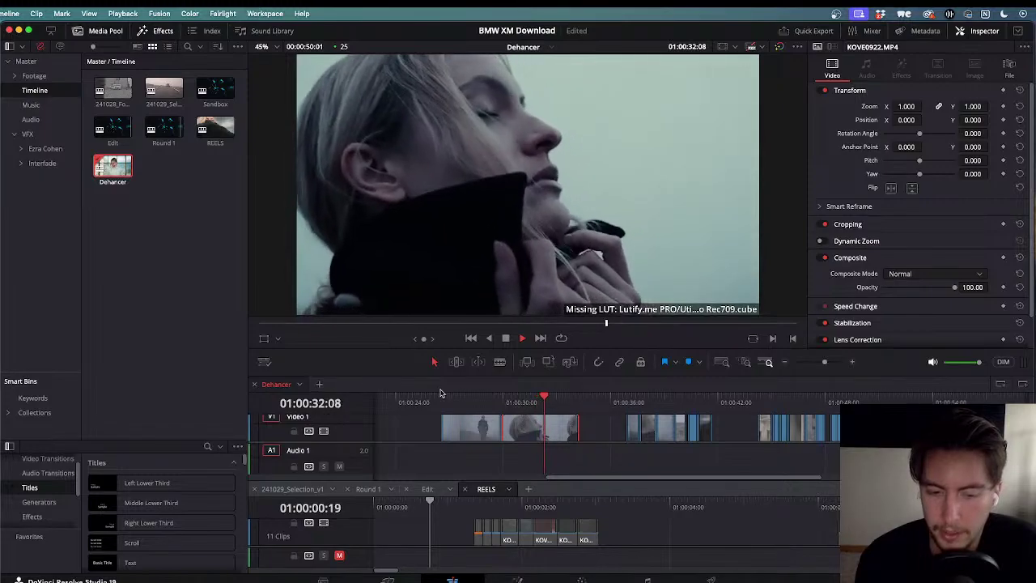
click(521, 397)
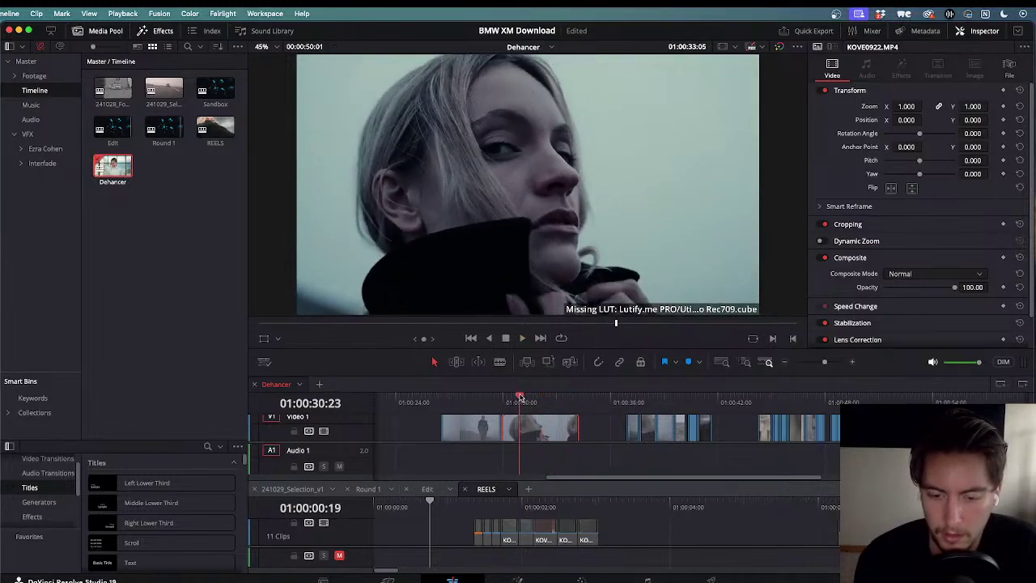
- Move the playhead back to the end of the standing shot and play the close-up in full screen
drag(520, 397, 497, 396)
key(space)
key(super+f)
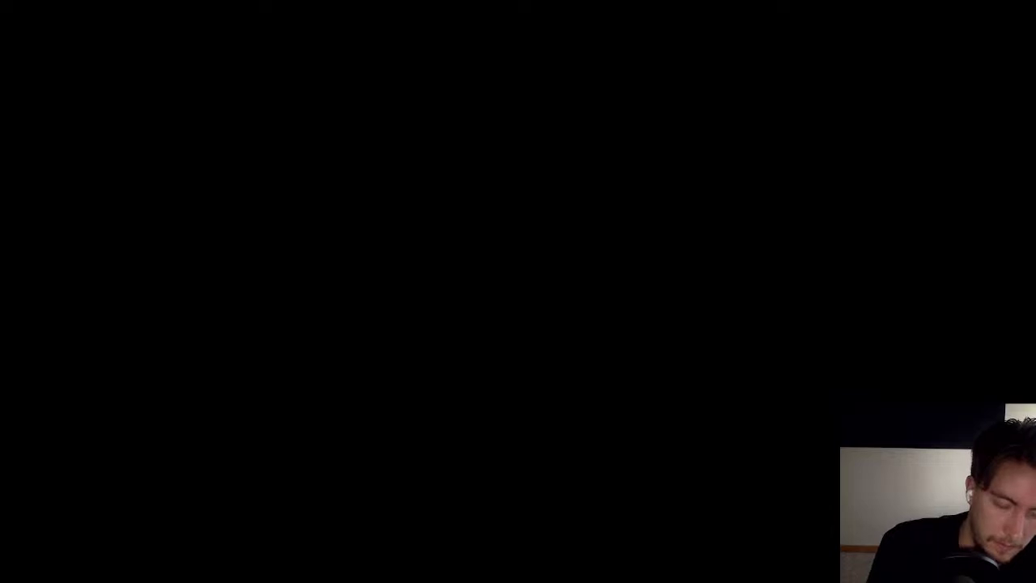
key(Escape)
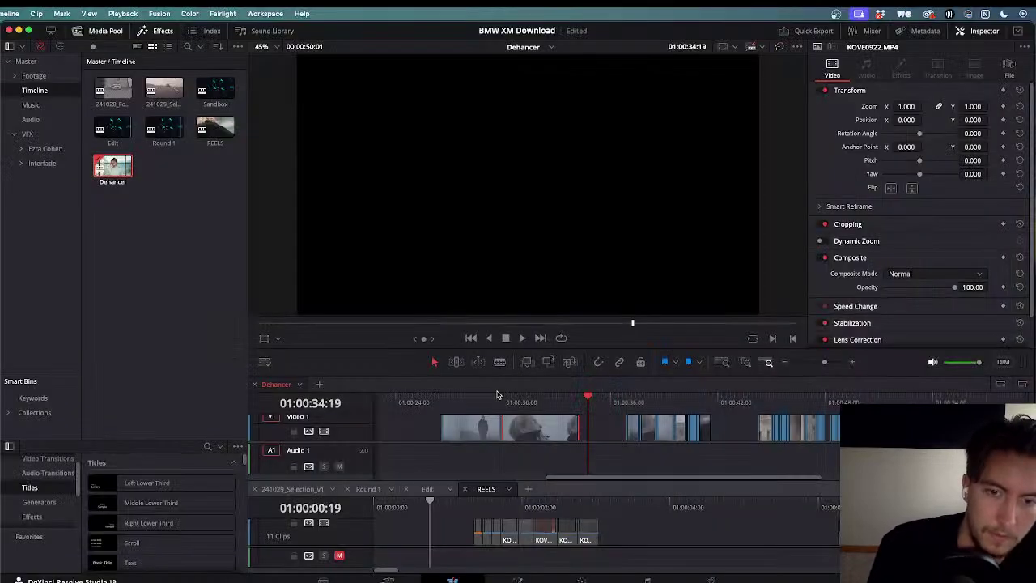
- Go to clip 16 at 01:00:44:17 and copy the complete grade of clip 02 onto it on the Color page
drag(623, 398, 765, 415)
key(shift+6)
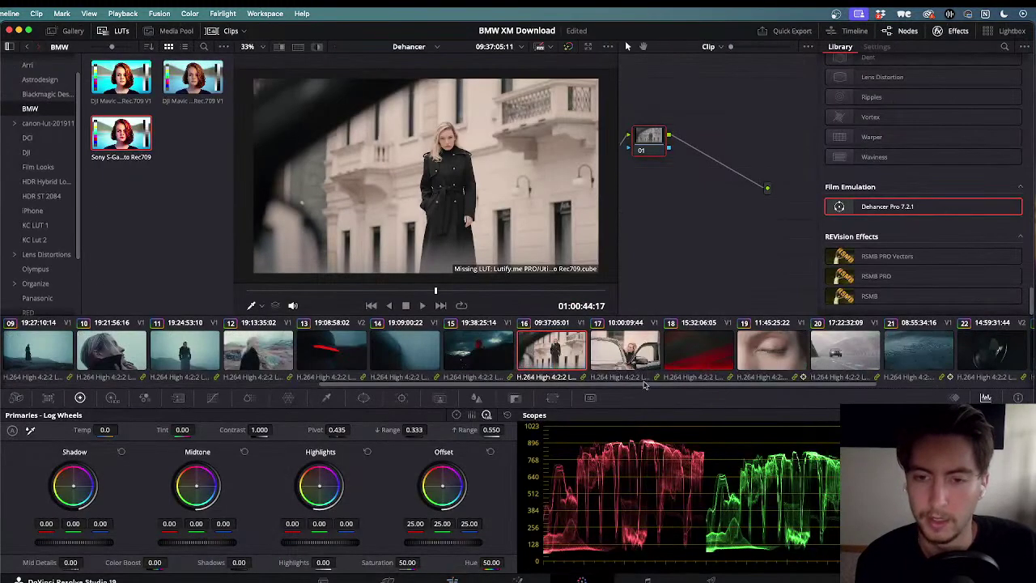
scroll(528, 346, left, 8)
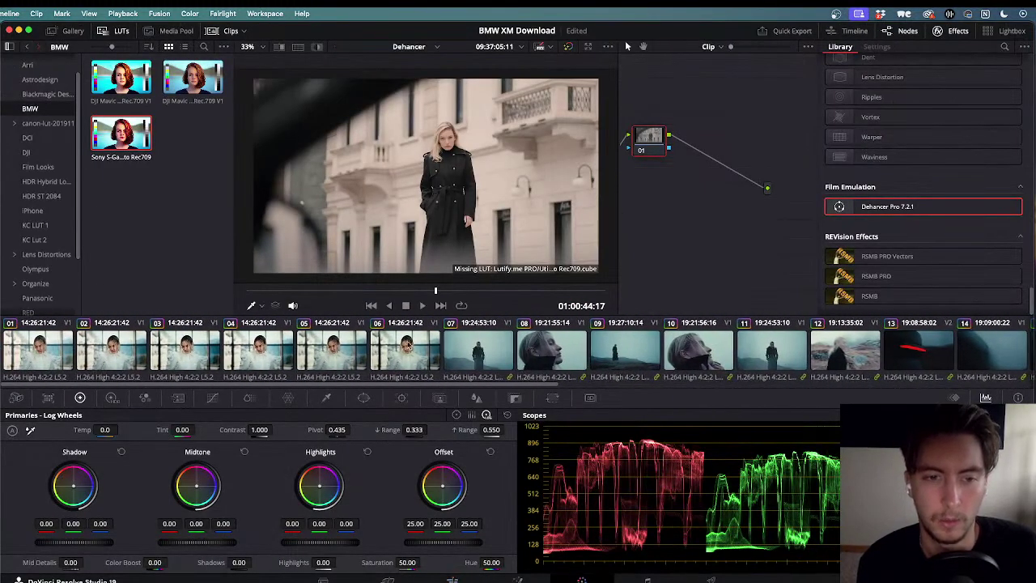
click(117, 356)
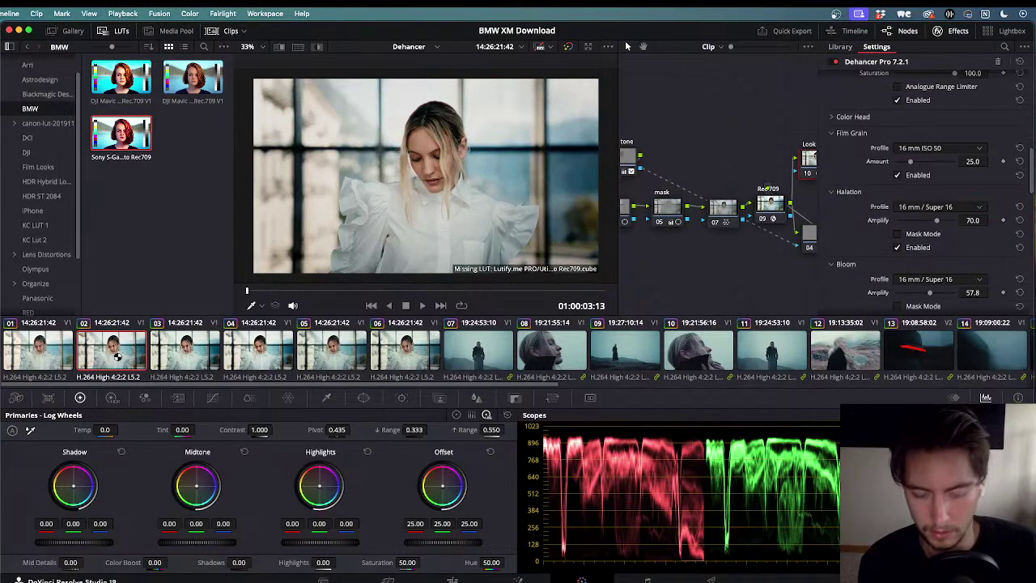
scroll(381, 353, right, 8)
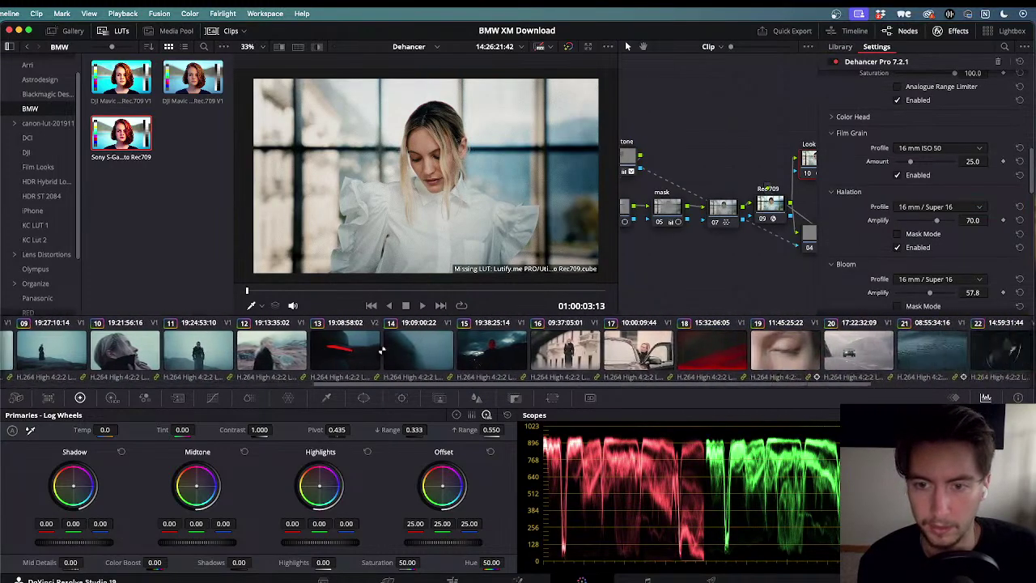
click(358, 354)
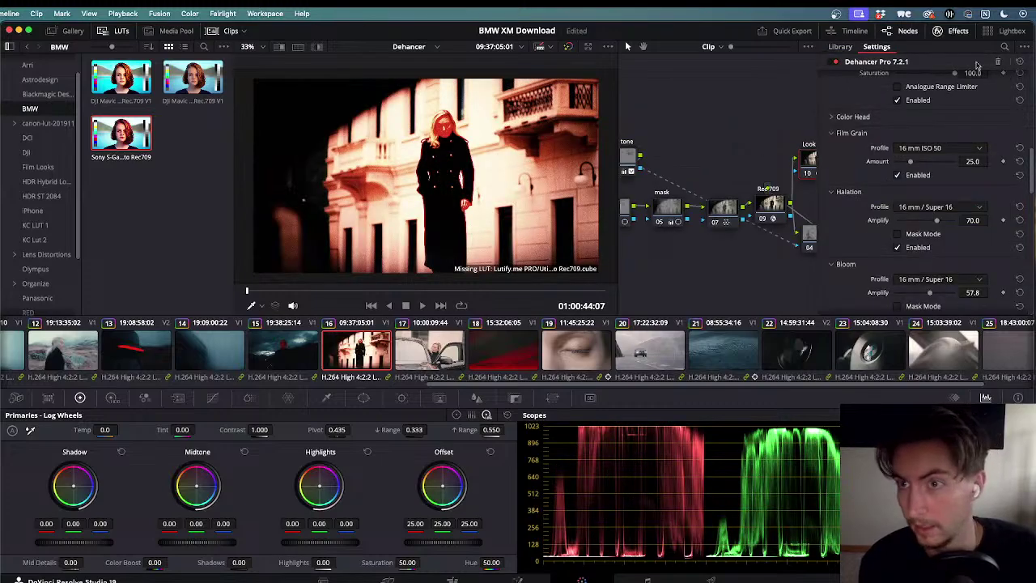
- Hide the effect settings and disable the skin tone node and both mask nodes of clip 16
click(913, 32)
click(952, 34)
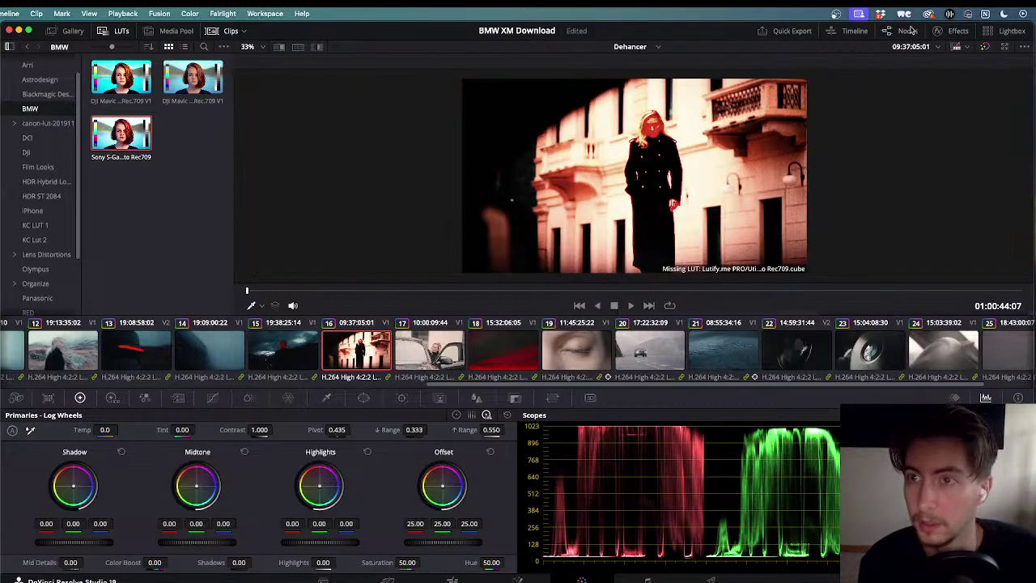
click(910, 31)
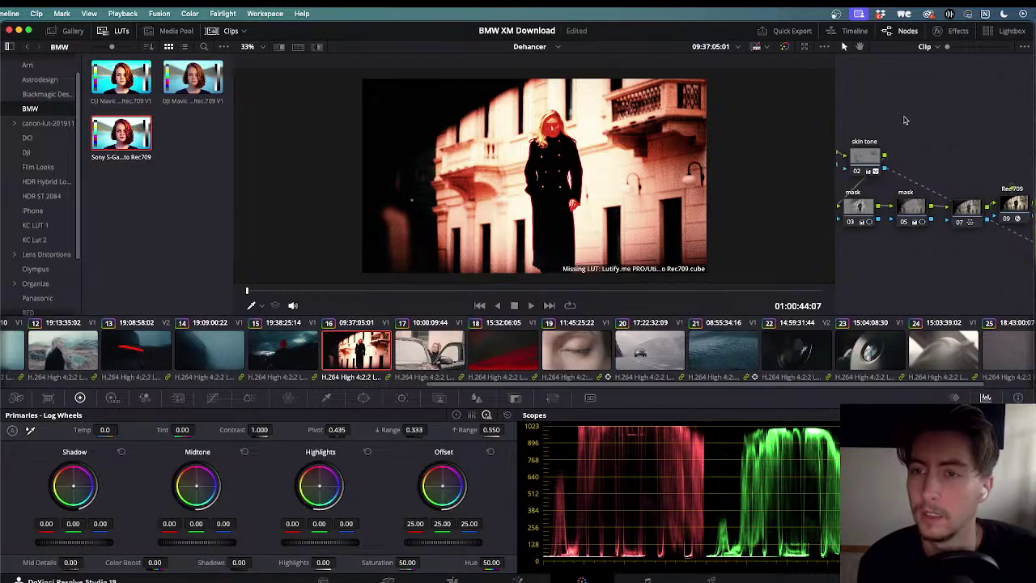
click(877, 159)
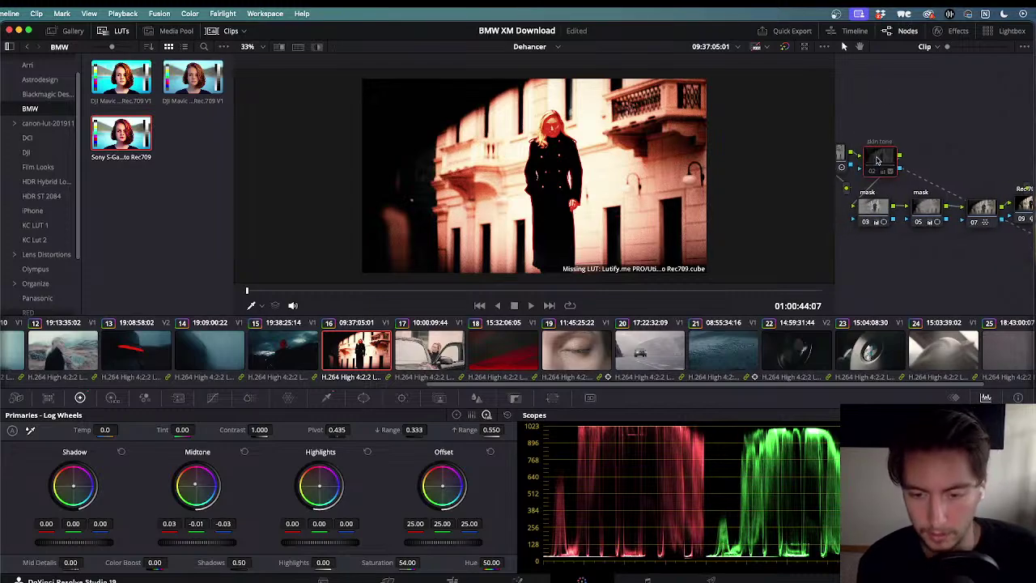
click(866, 202)
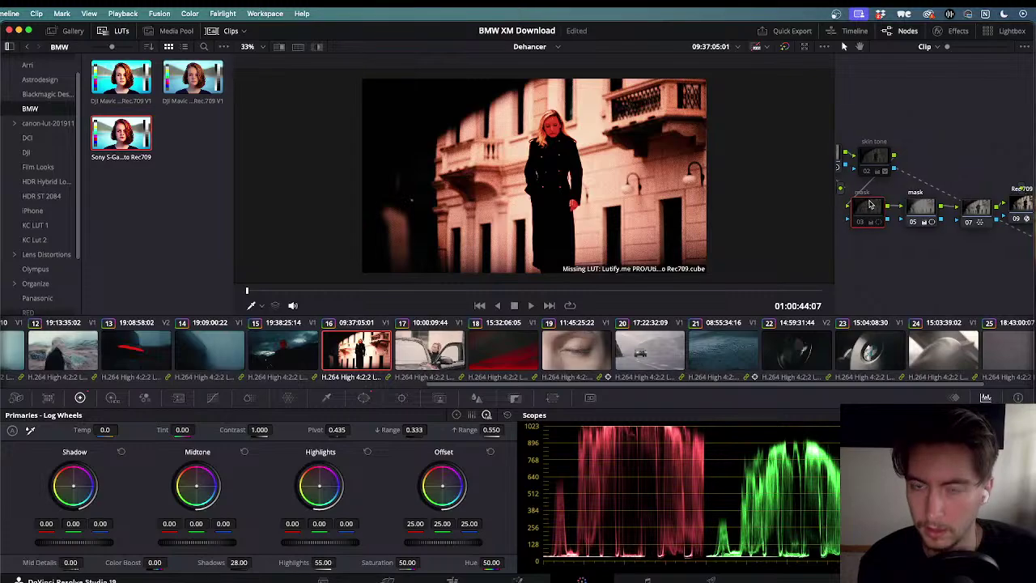
click(903, 212)
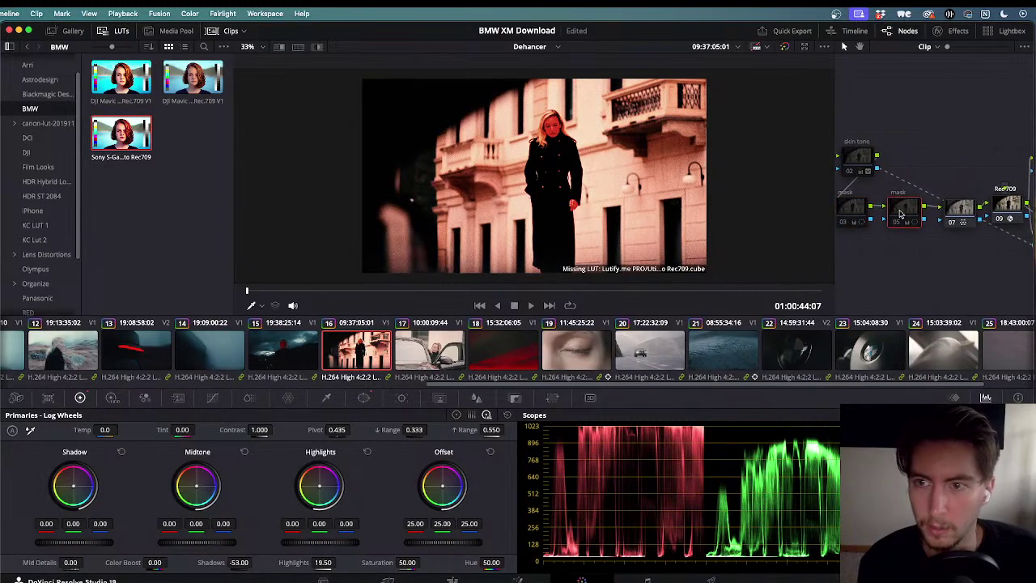
- Disable the Rec709 node and the Look node of clip 16
scroll(900, 214, right, 1)
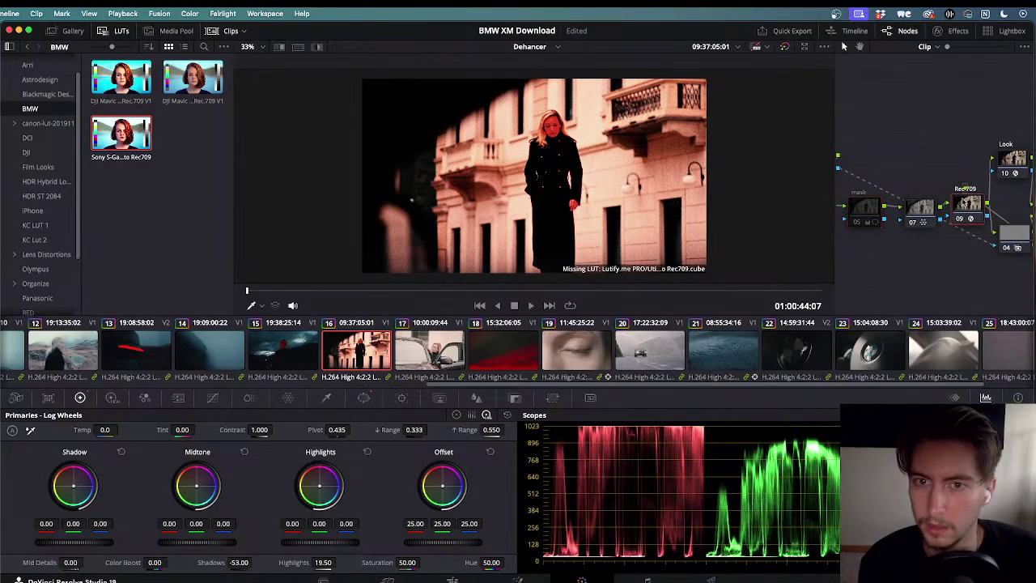
click(964, 204)
key(ctrl+d)
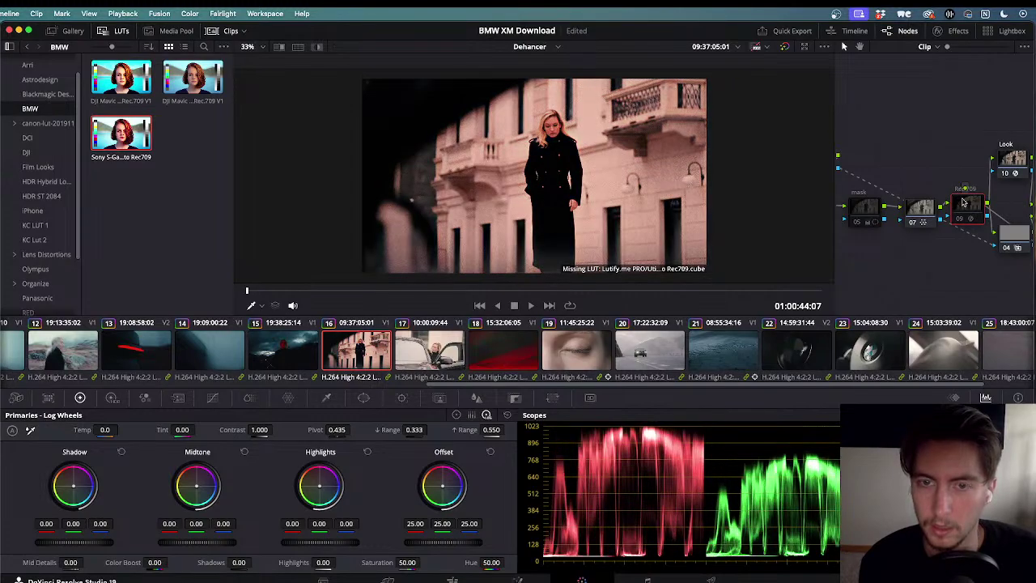
scroll(963, 202, right, 2)
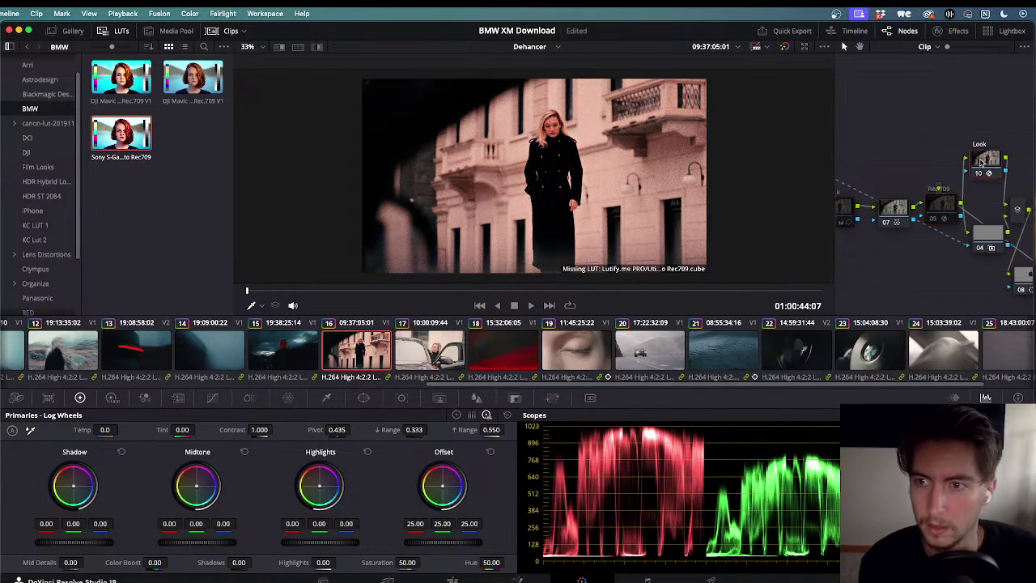
click(982, 163)
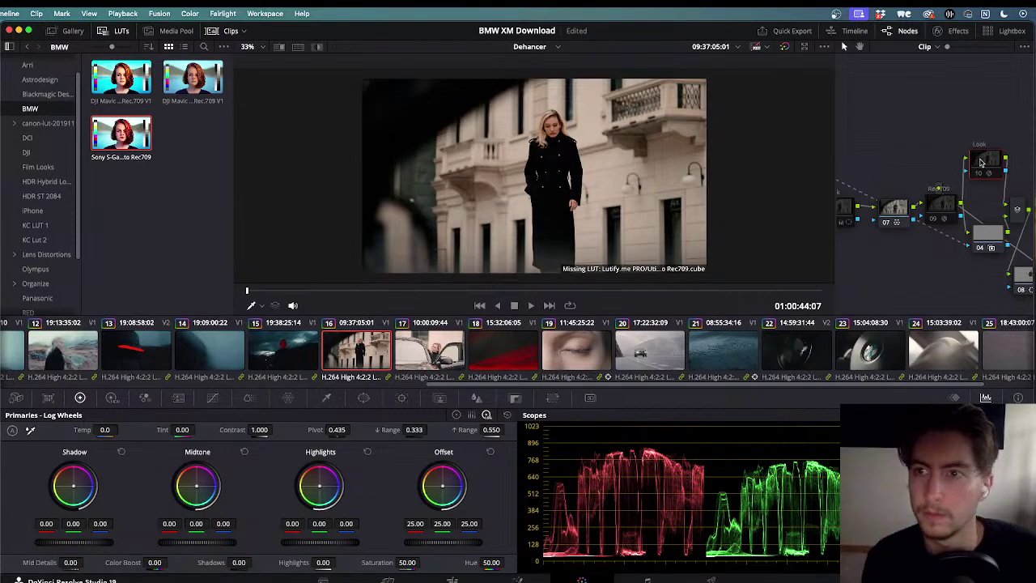
- Delete both nodes from the Group Post-Clip node graph of clip 16
click(927, 47)
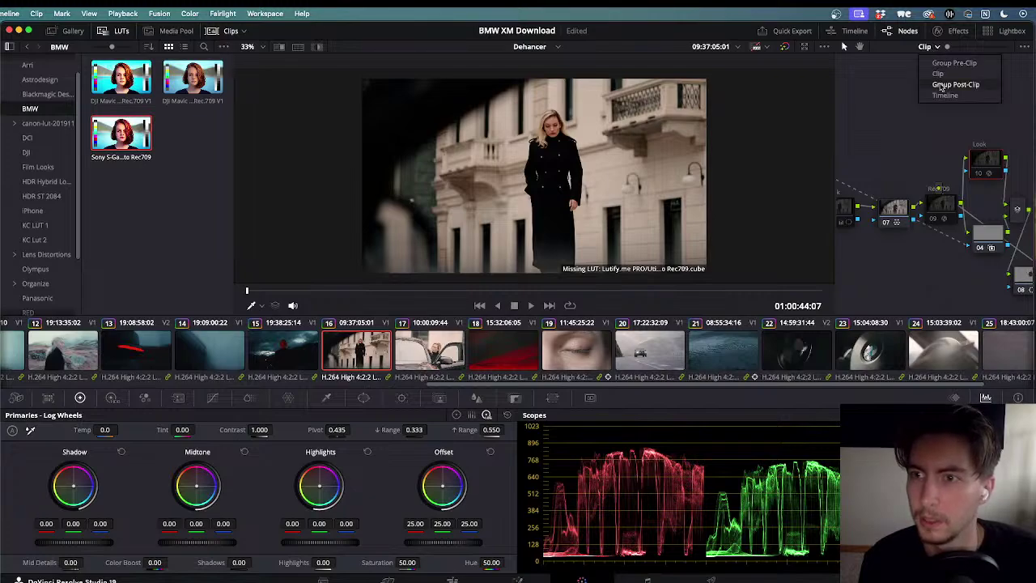
click(943, 84)
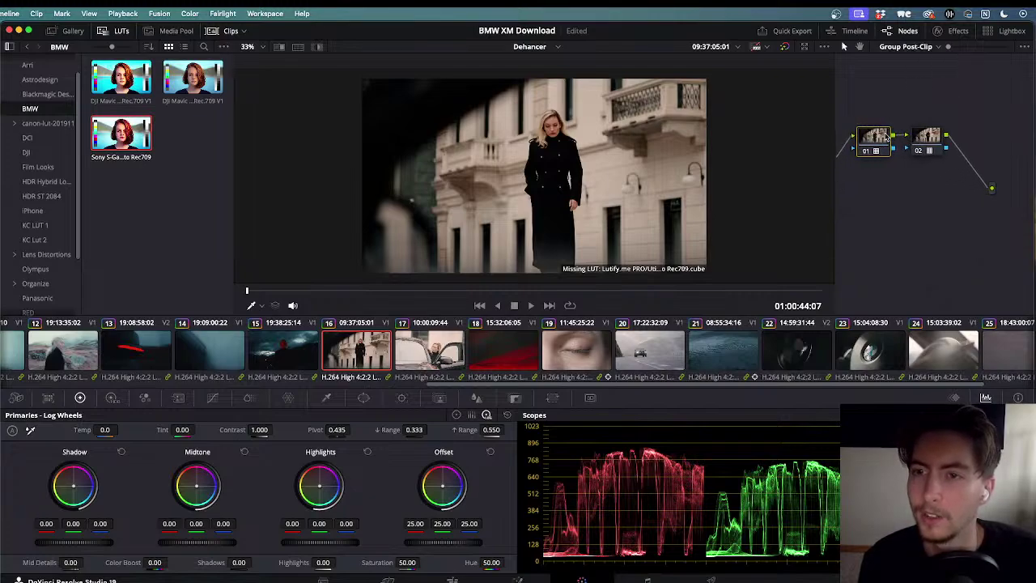
drag(871, 122, 951, 184)
key(Delete)
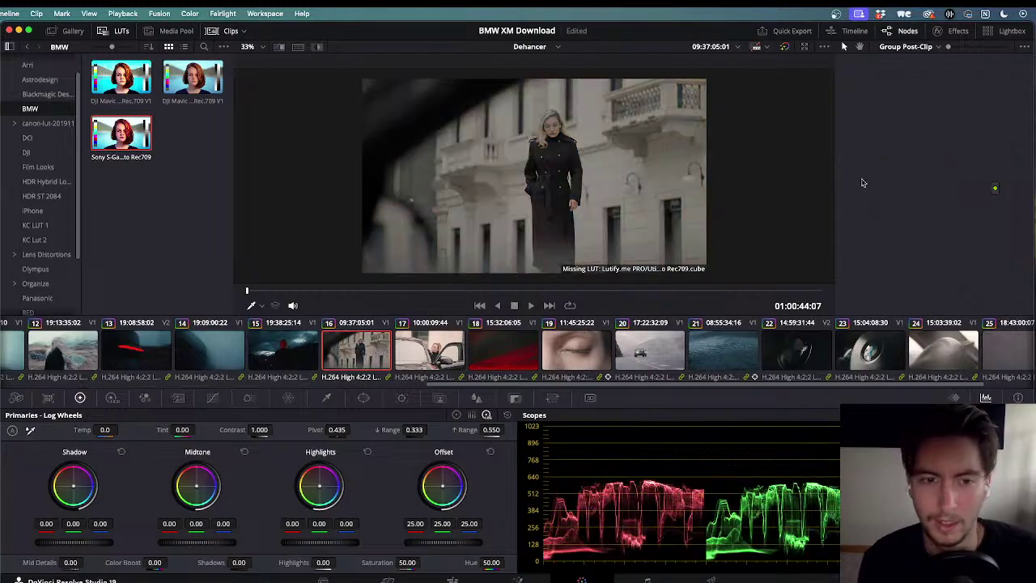
- Select clip 07, widen the node graph area and show its clip-level nodes
scroll(226, 358, left, 10)
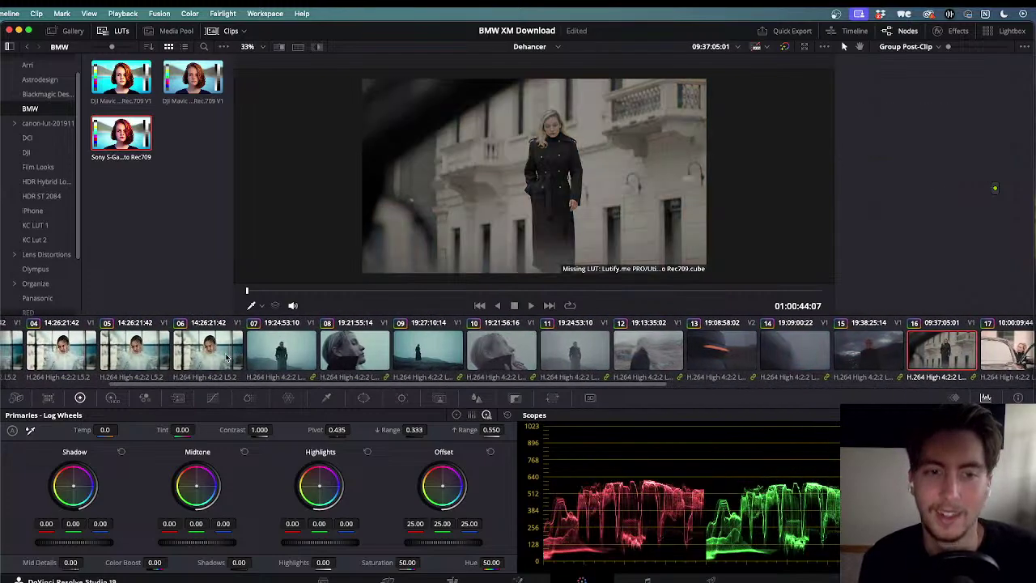
click(298, 357)
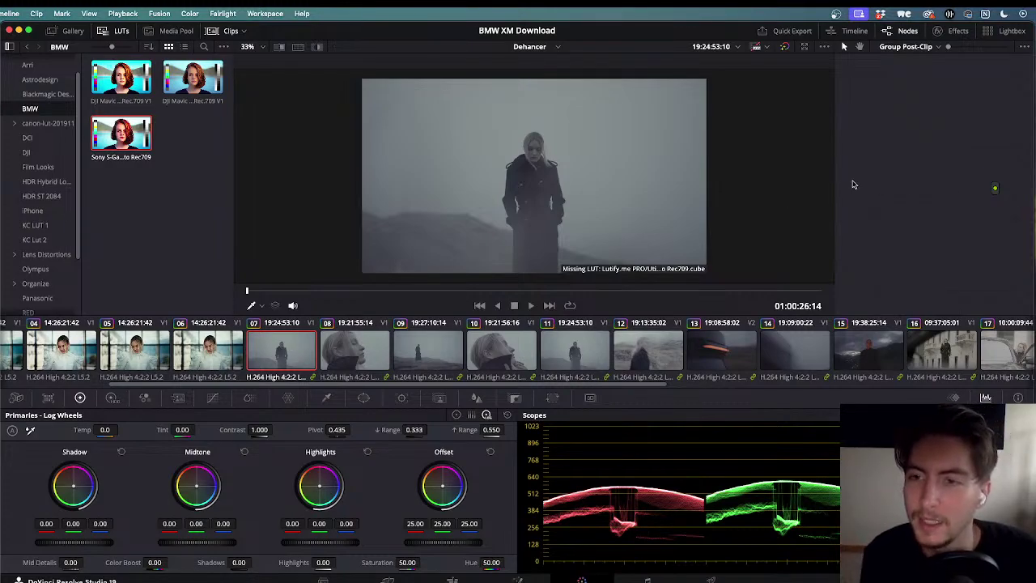
drag(834, 181, 660, 167)
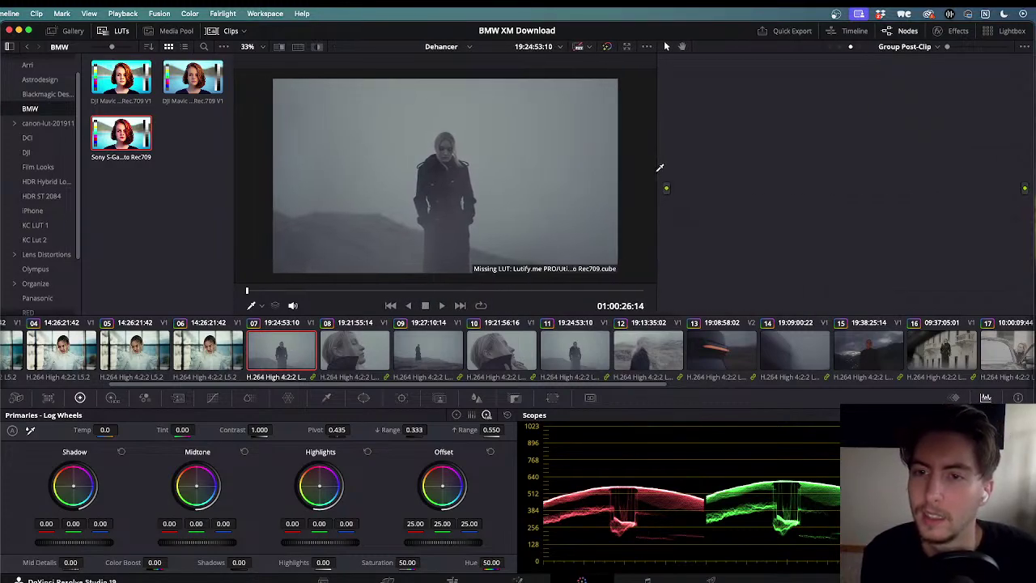
click(897, 48)
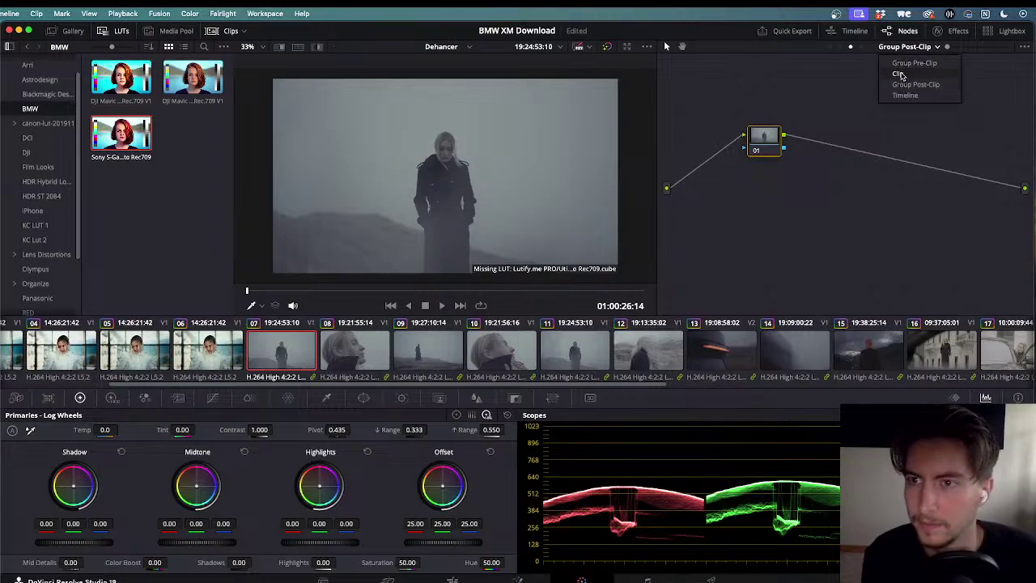
click(899, 75)
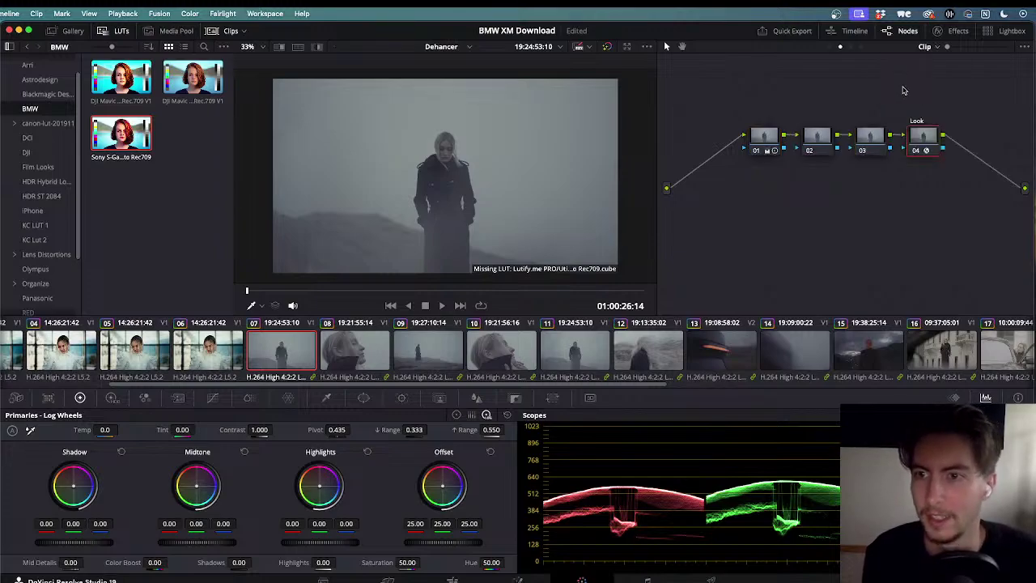
- Add a serial node before clip 07's Look node and apply the Sony S-Gamut3 Cine - S-Log3 to Rec709 LUT to it
drag(921, 139, 952, 138)
drag(871, 139, 881, 204)
key(alt+s)
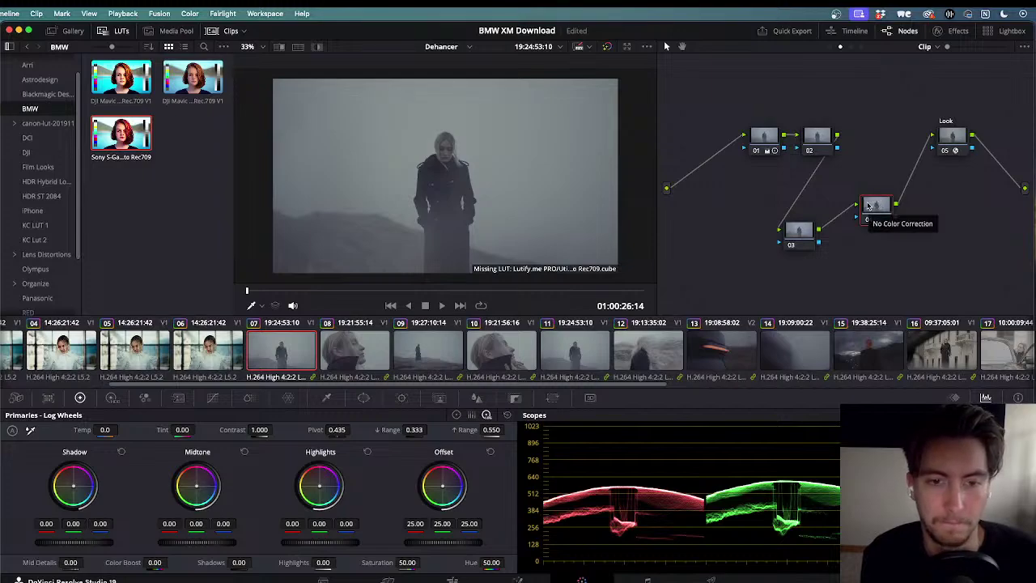
drag(867, 205, 889, 138)
mouse_move(139, 129)
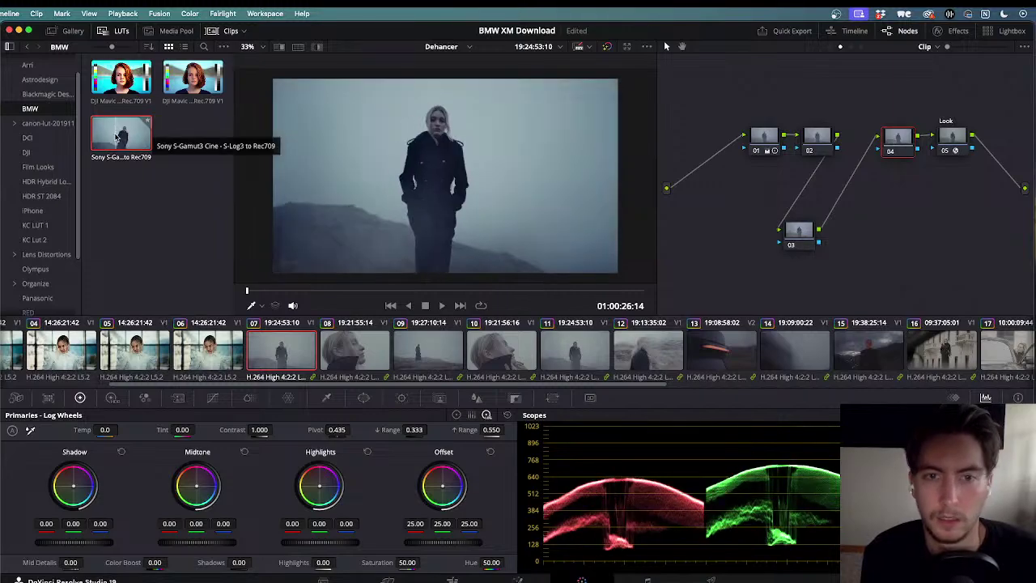
key(space)
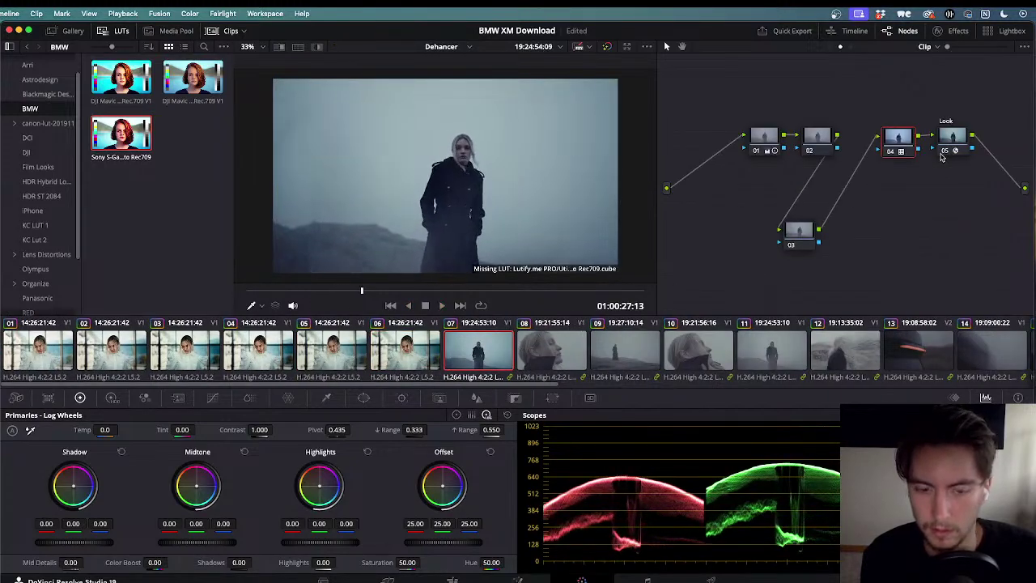
- Toggle the LUT node 04 off and on to compare its effect on clip 07
key(super+d)
key(super+d)
key(super+d)
key(super+d)
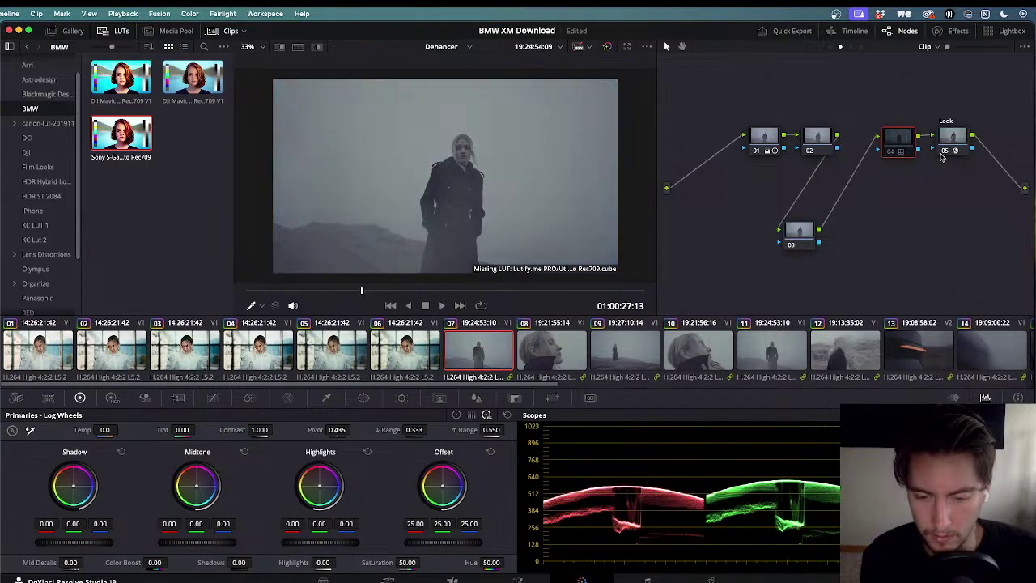
- Toggle the Look node off and on to compare clip 07 with and without the Dehancer look
click(948, 144)
key(super+d)
key(super+d)
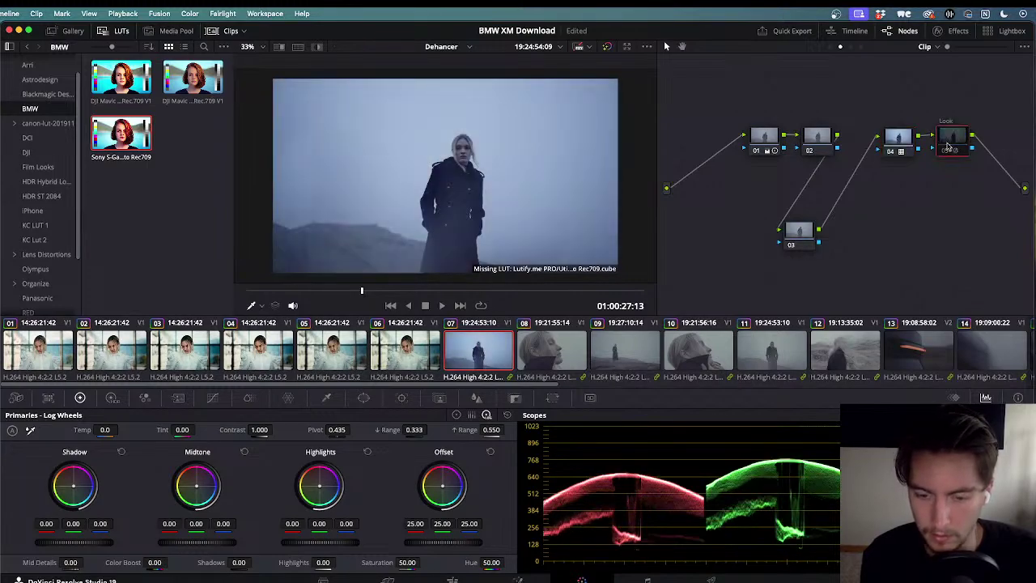
click(952, 149)
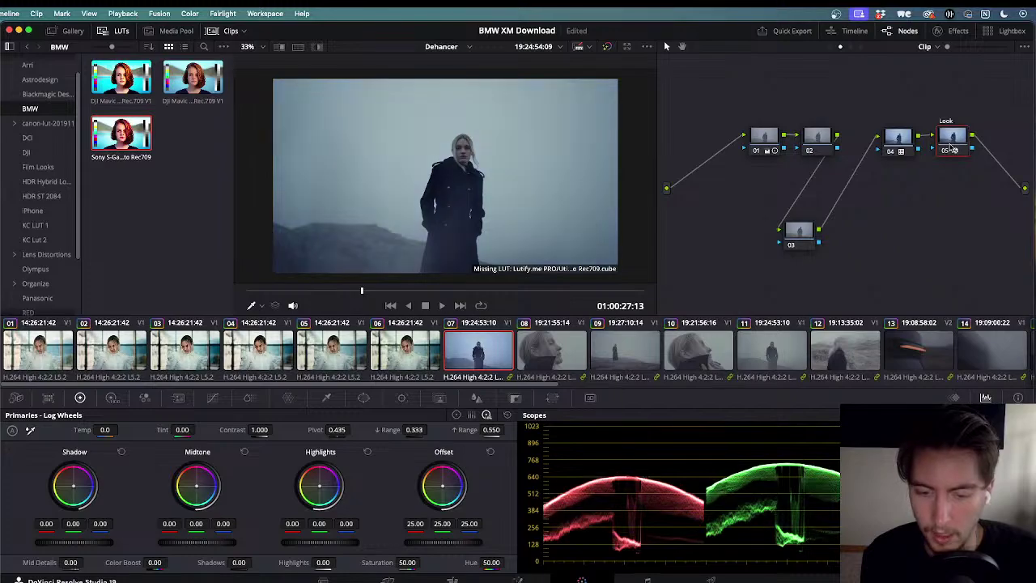
click(951, 147)
click(951, 147)
click(951, 148)
click(952, 147)
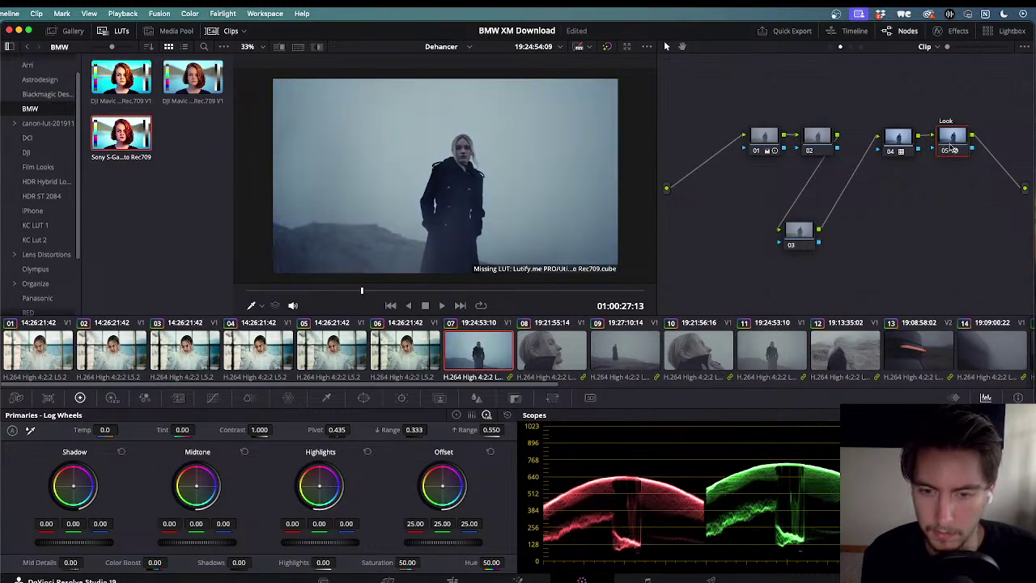
- Set node 01's Contrast to 1.196 in clip 07 and play the shot to check it
click(766, 137)
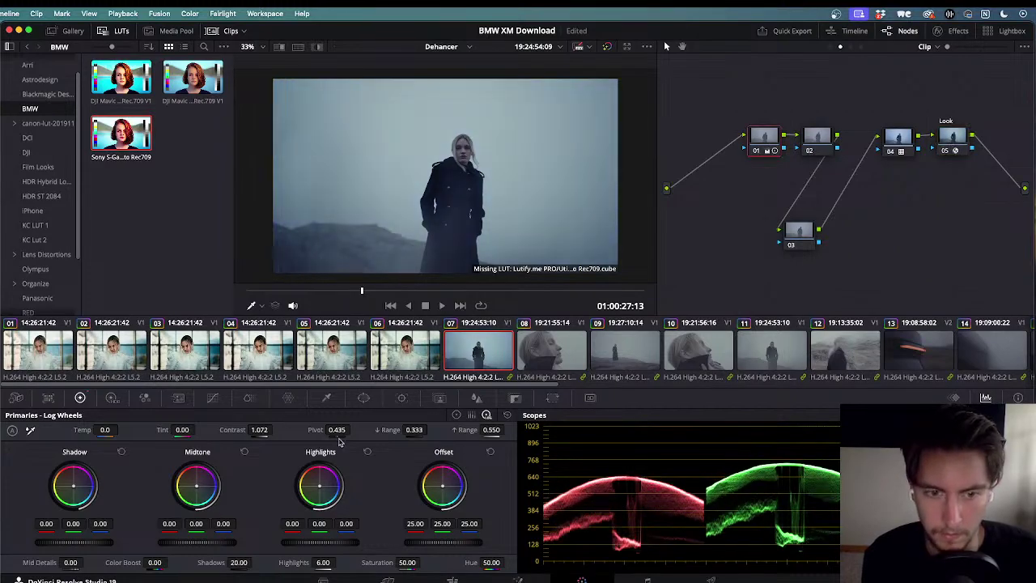
drag(276, 429, 288, 430)
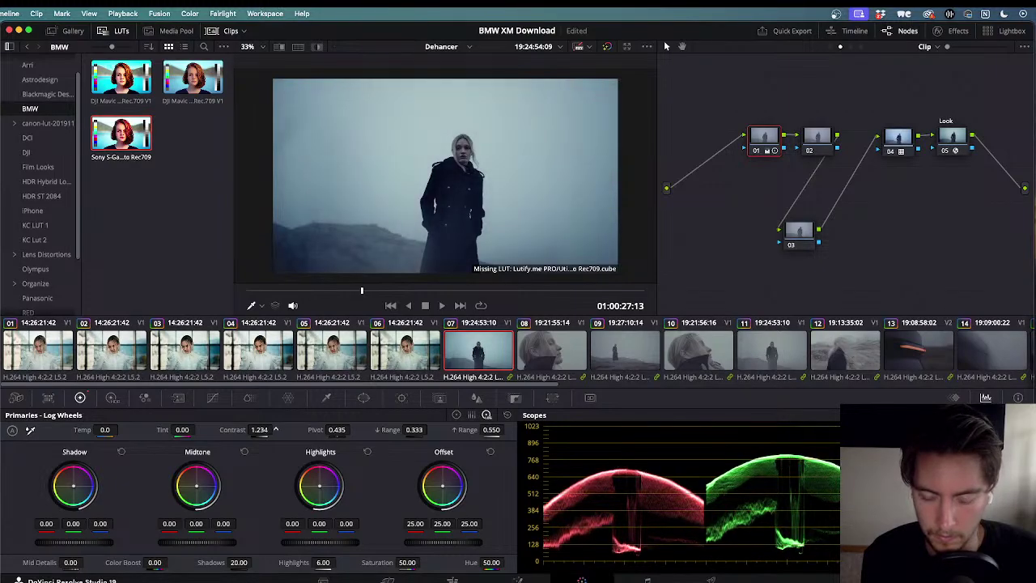
key(space)
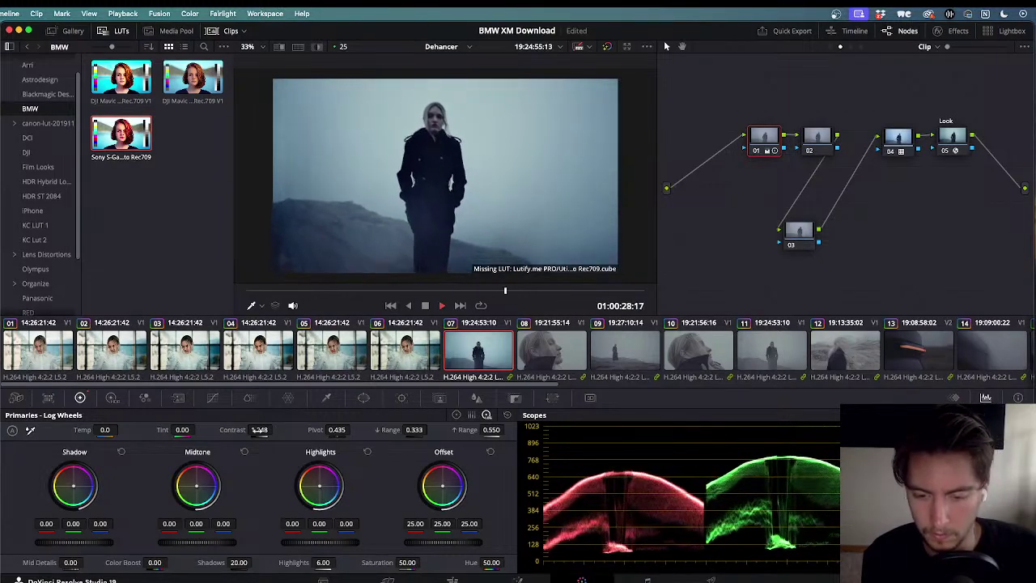
key(j)
mouse_move(276, 430)
mouse_down()
mouse_move(40, 430)
mouse_move(413, 430)
mouse_move(261, 435)
mouse_up()
key(space)
key(space)
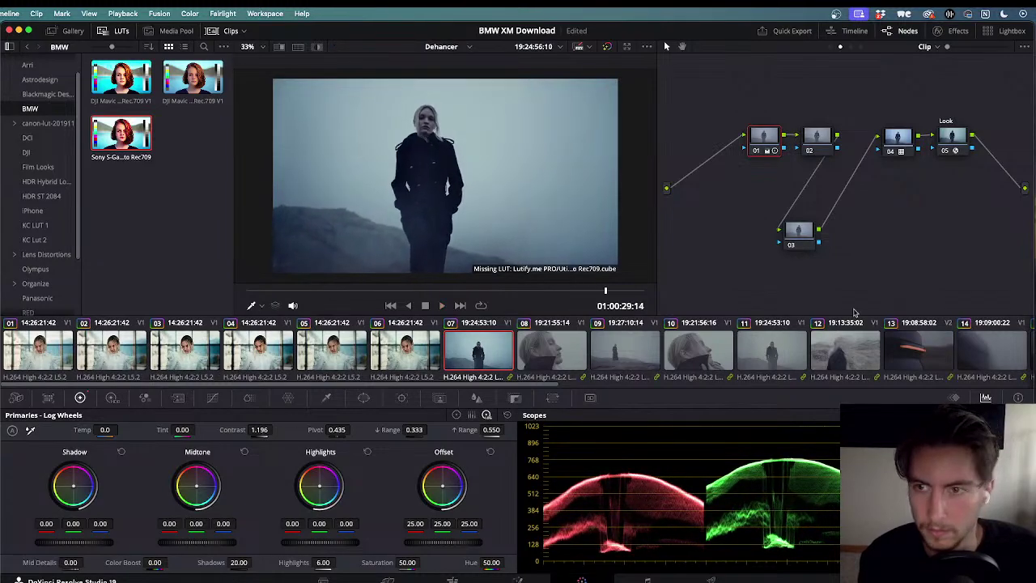
- Compare the higher-contrast image of clip 07 with the Look node disabled and enabled at 01:00:29:14
click(954, 146)
key(ctrl+d)
key(ctrl+d)
key(ctrl+d)
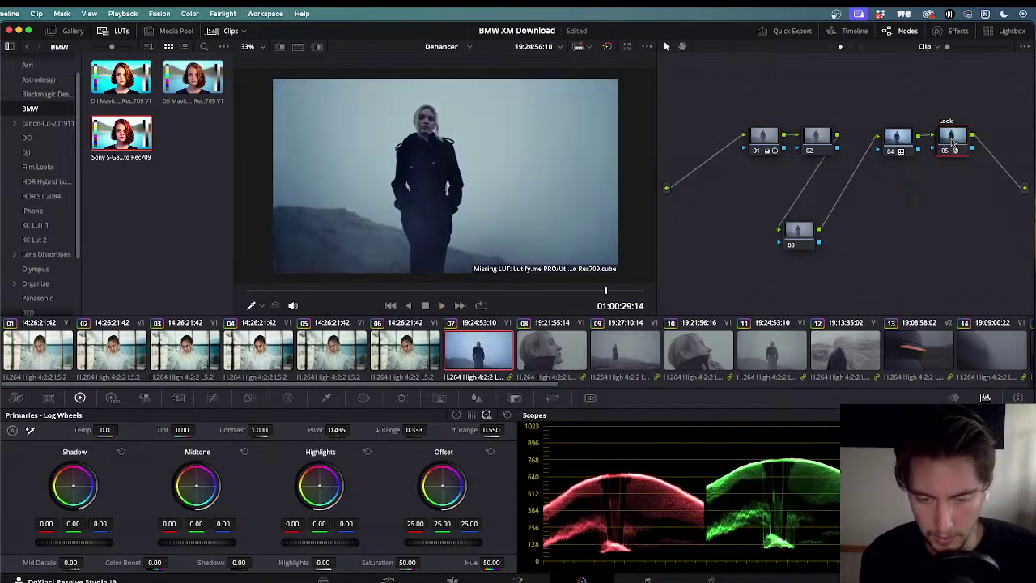
key(ctrl+d)
key(ctrl+d)
key(ctrl+d)
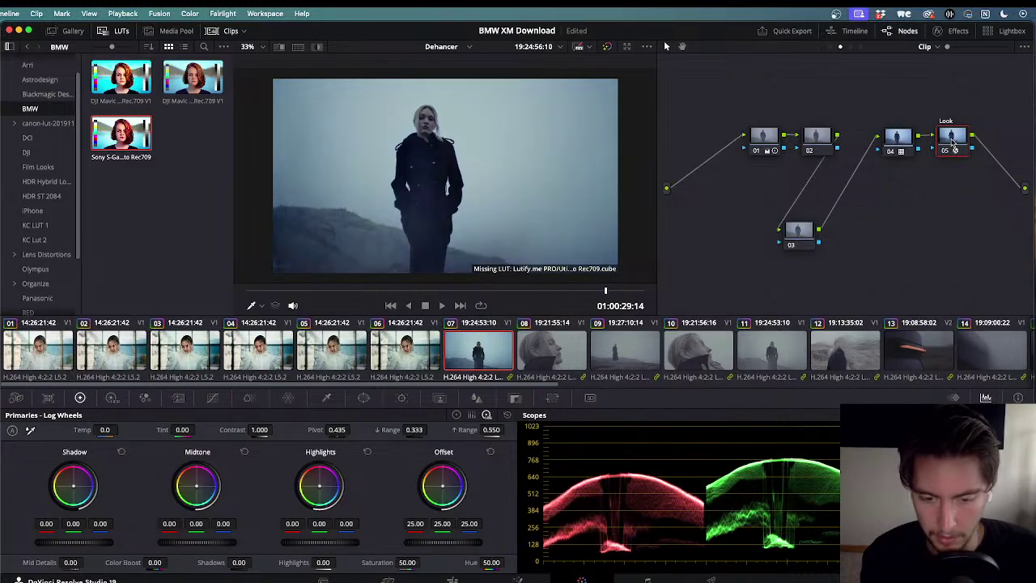
- Try the Kodak Supra 100 film profile in clip 07's Dehancer Look node, and undo the profile change
click(958, 31)
scroll(963, 127, up, 10)
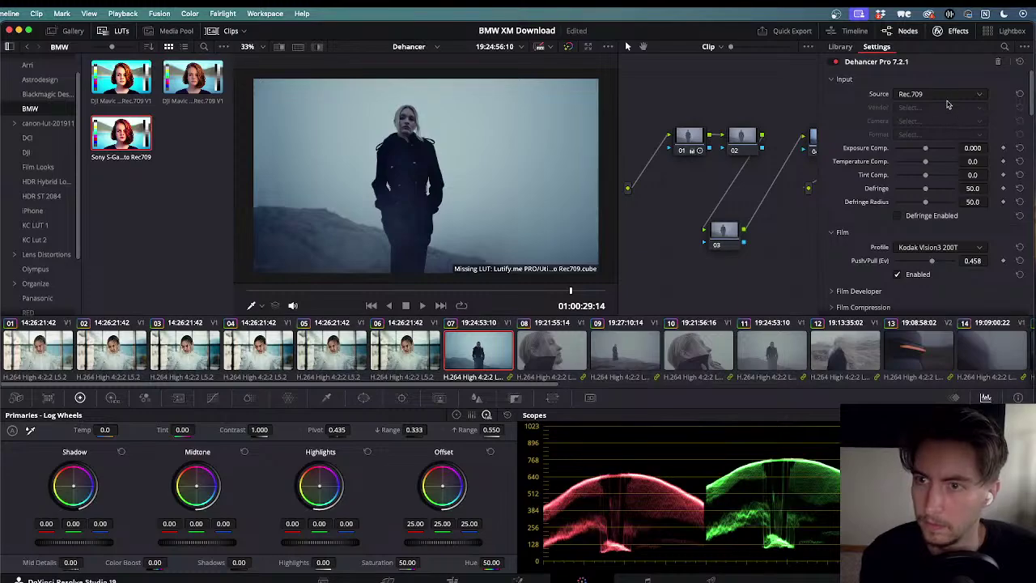
click(918, 248)
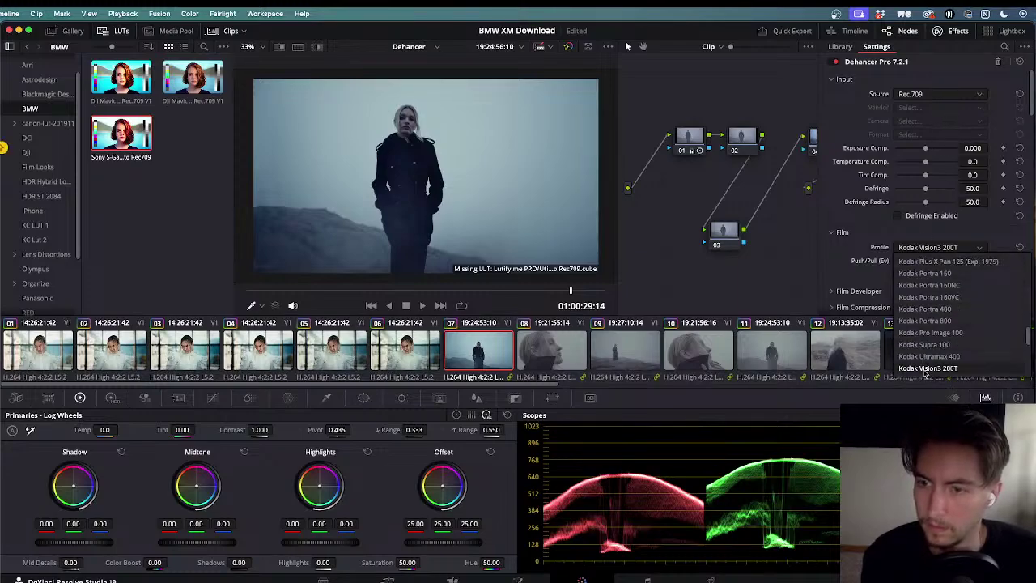
scroll(919, 357, down, 5)
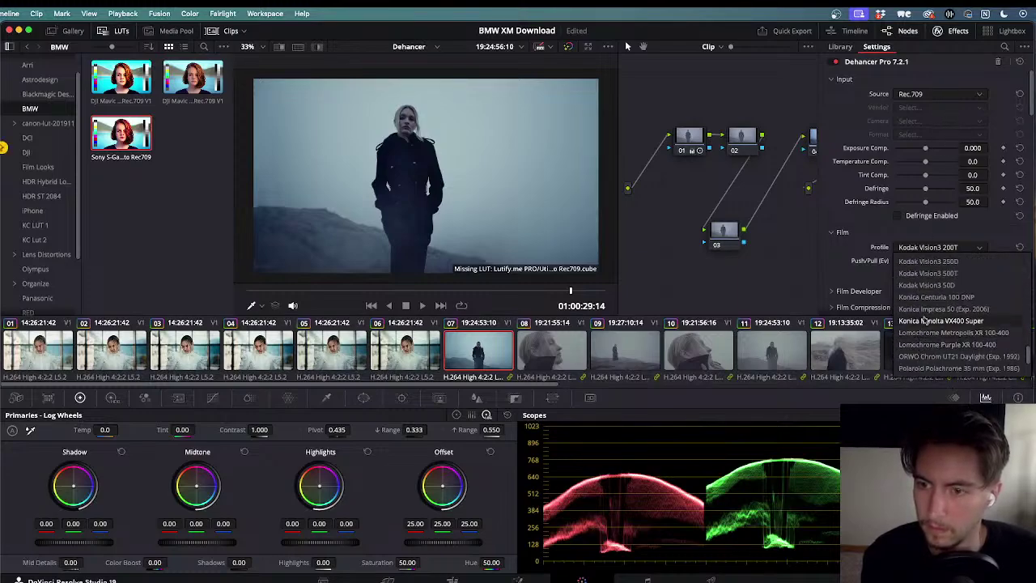
scroll(924, 312, up, 4)
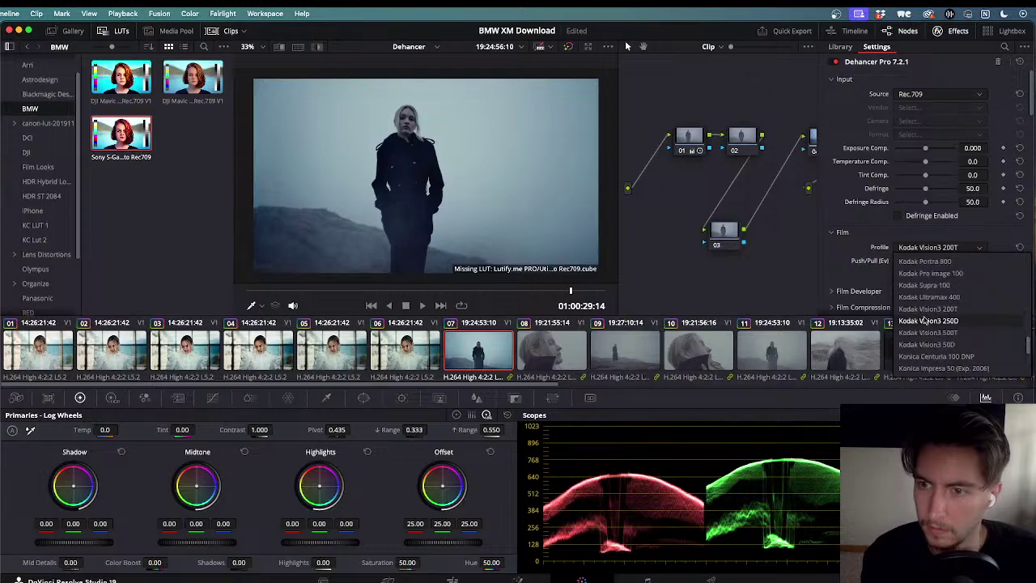
scroll(921, 292, up, 3)
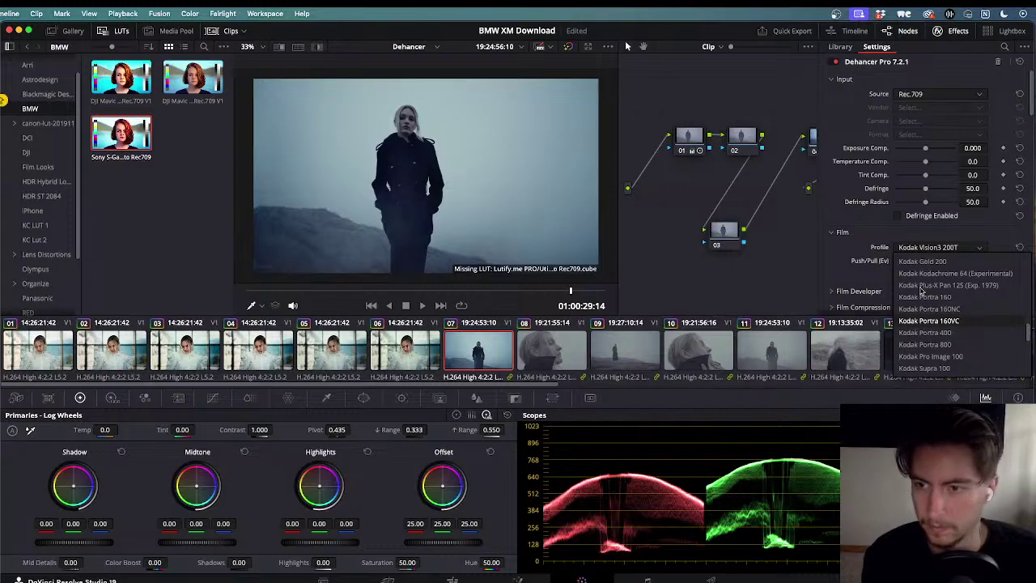
scroll(921, 291, down, 3)
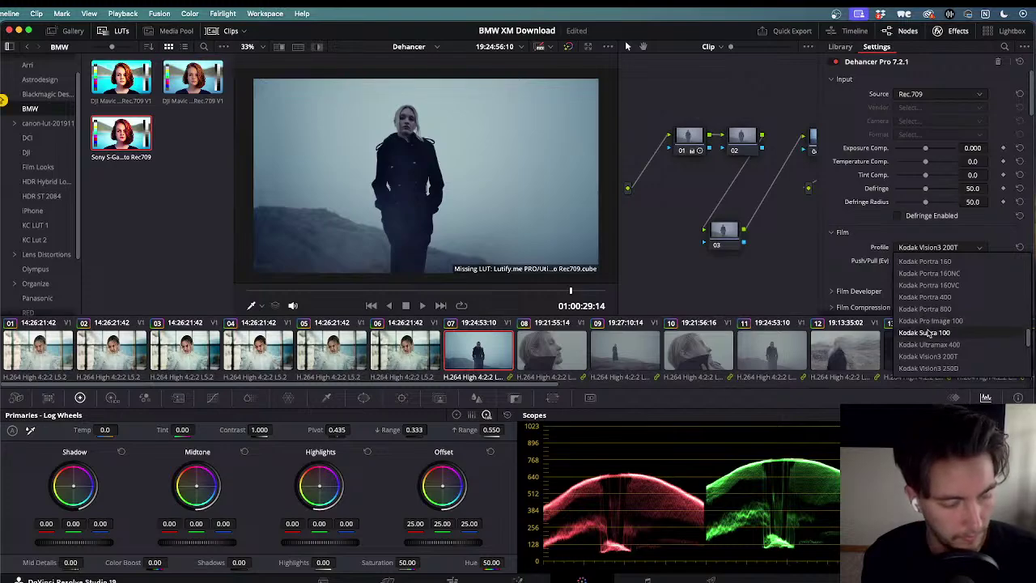
click(927, 332)
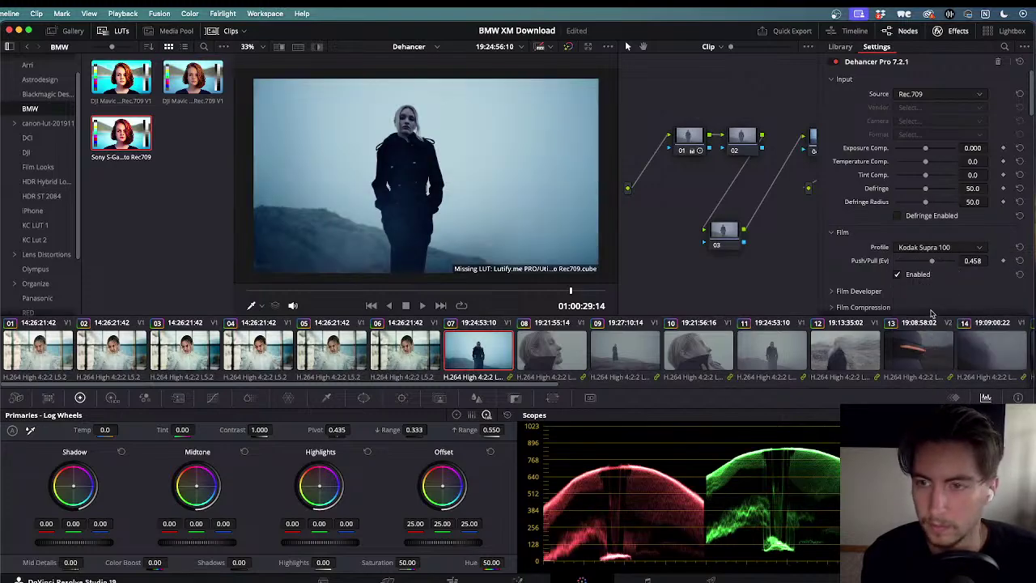
key(super+z)
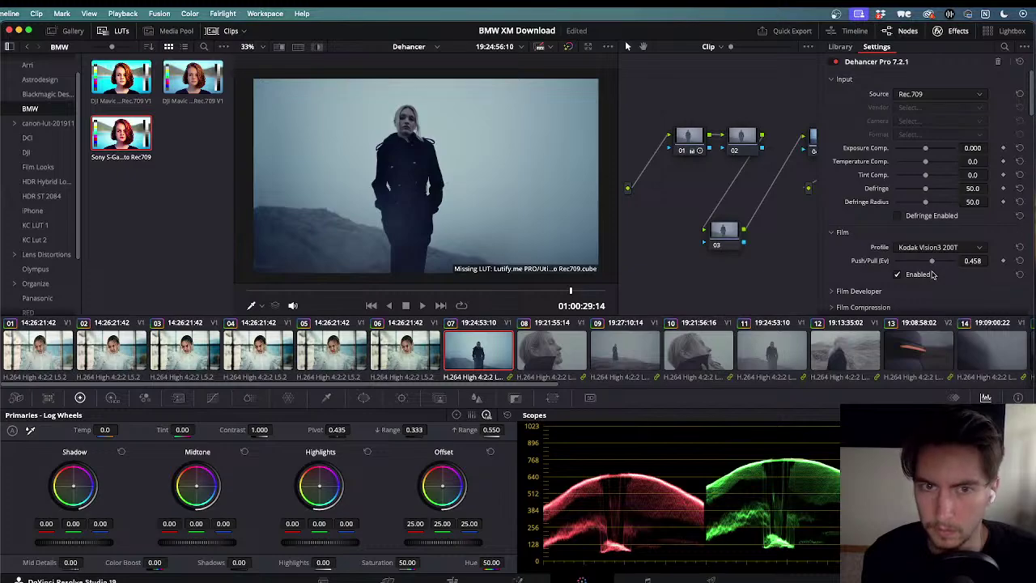
- Copy the grade of clip 07 and paste it onto clips 08 through 15
click(496, 354)
click(561, 350)
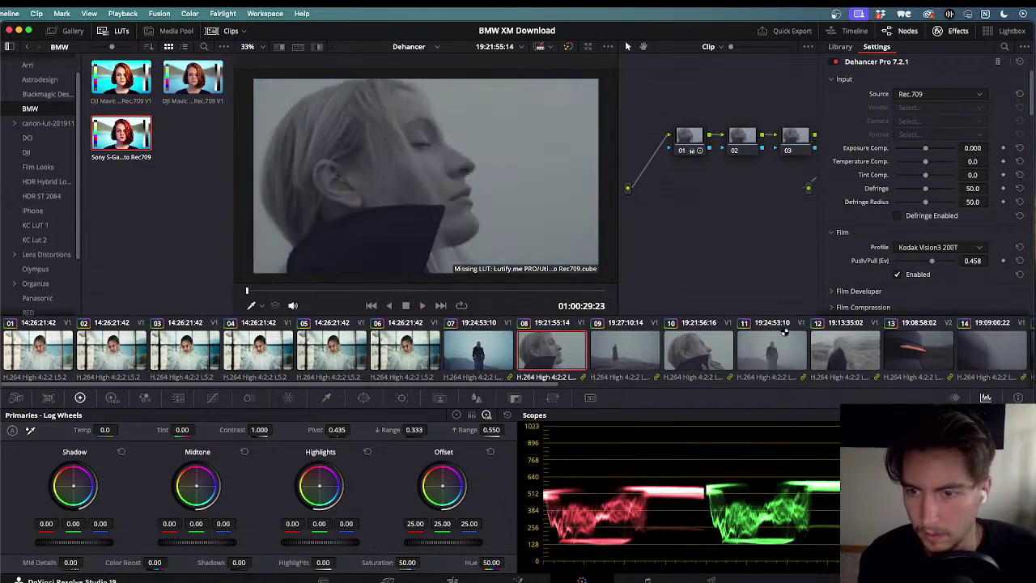
scroll(870, 354, right, 10)
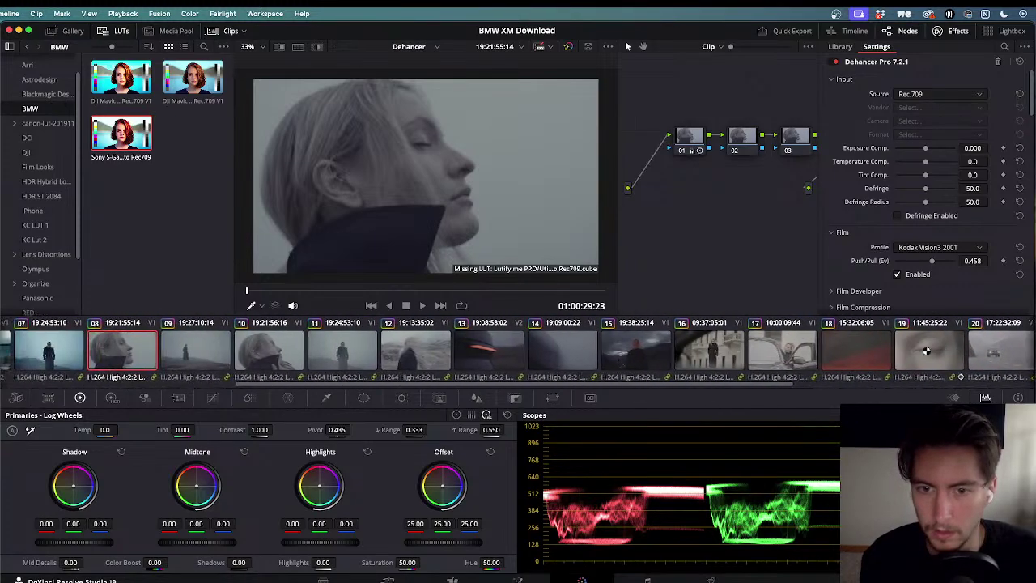
shift+click(687, 353)
key(super+v)
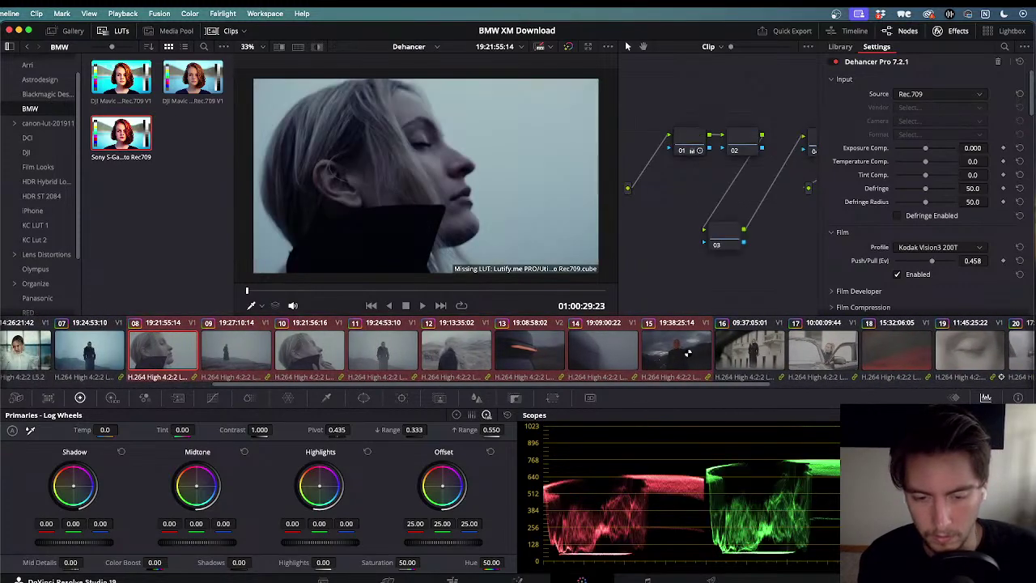
scroll(687, 353, left, 5)
scroll(687, 353, left, 2)
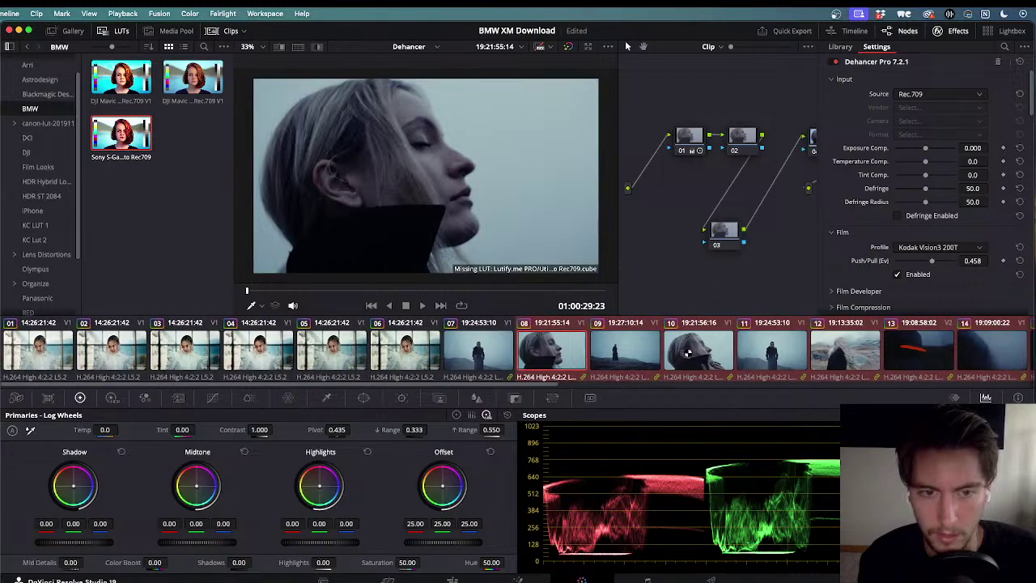
- Apply the grade of clip 02 to clips 16 through 26
click(116, 351)
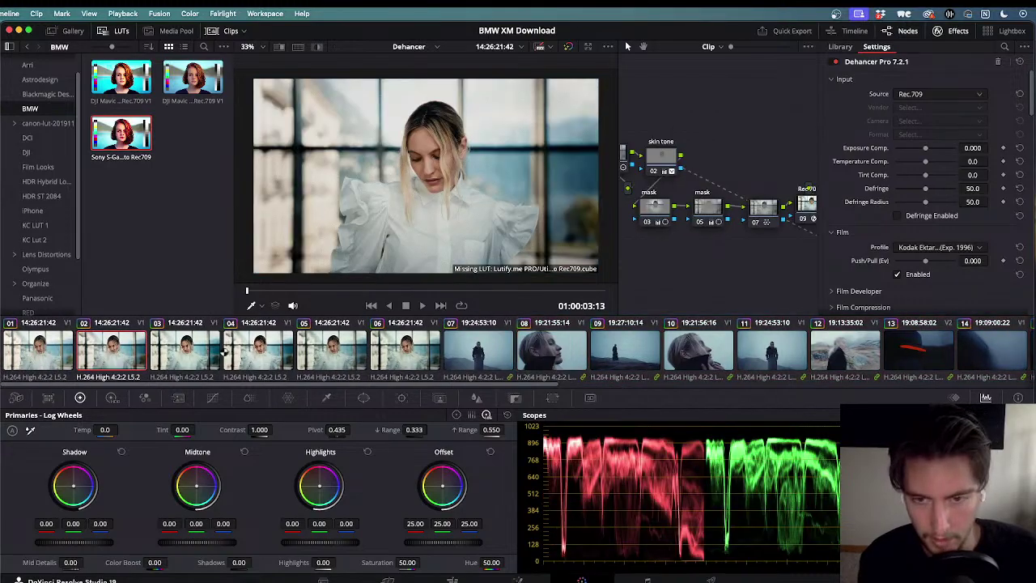
scroll(348, 357, right, 20)
click(435, 349)
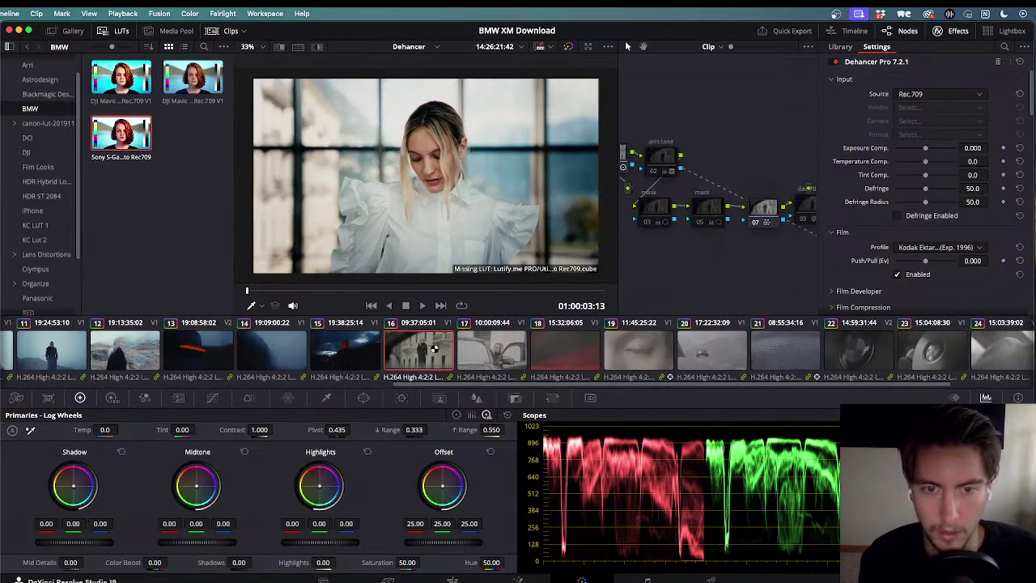
scroll(665, 346, right, 6)
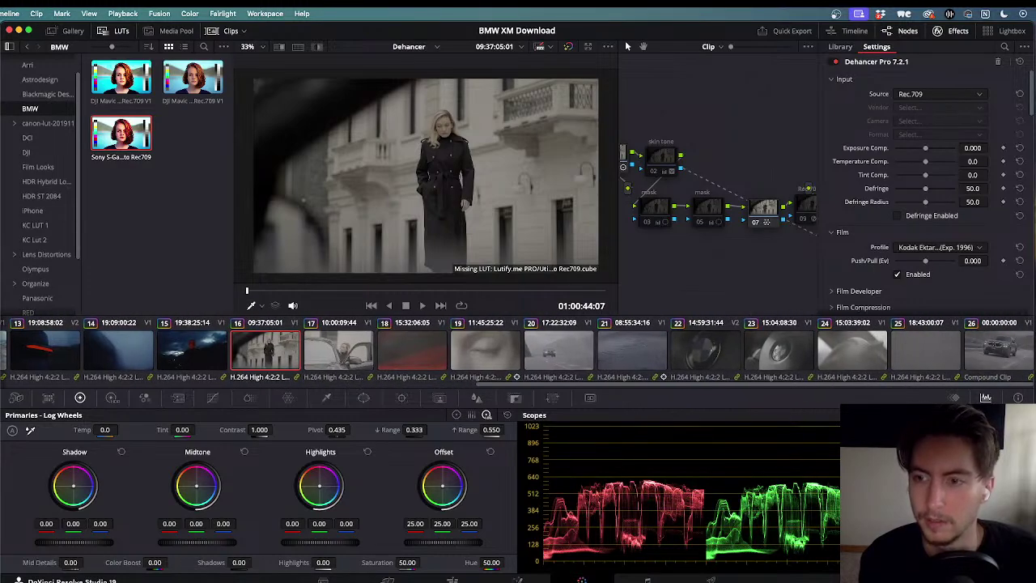
shift+click(1004, 348)
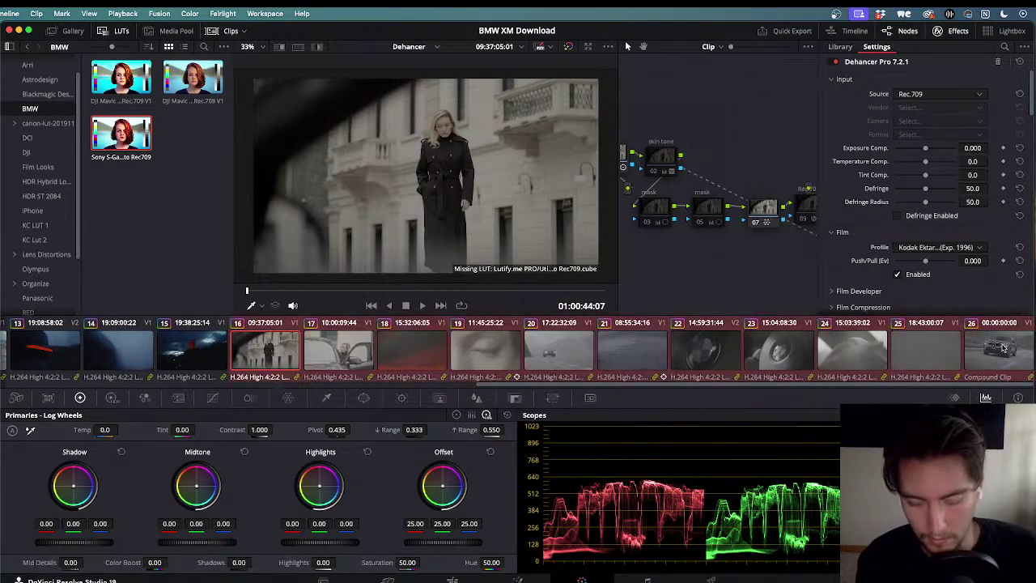
key(alt+d)
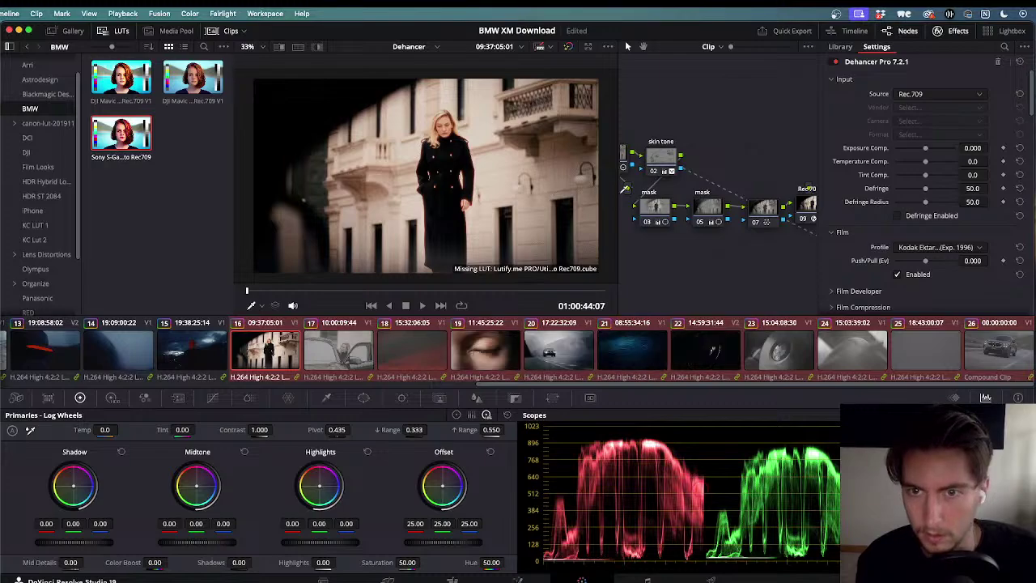
scroll(624, 199, left, 5)
- Play clips 16 to 19 forward and backward to examine the pasted grade, especially on the eye close-up
key(j)
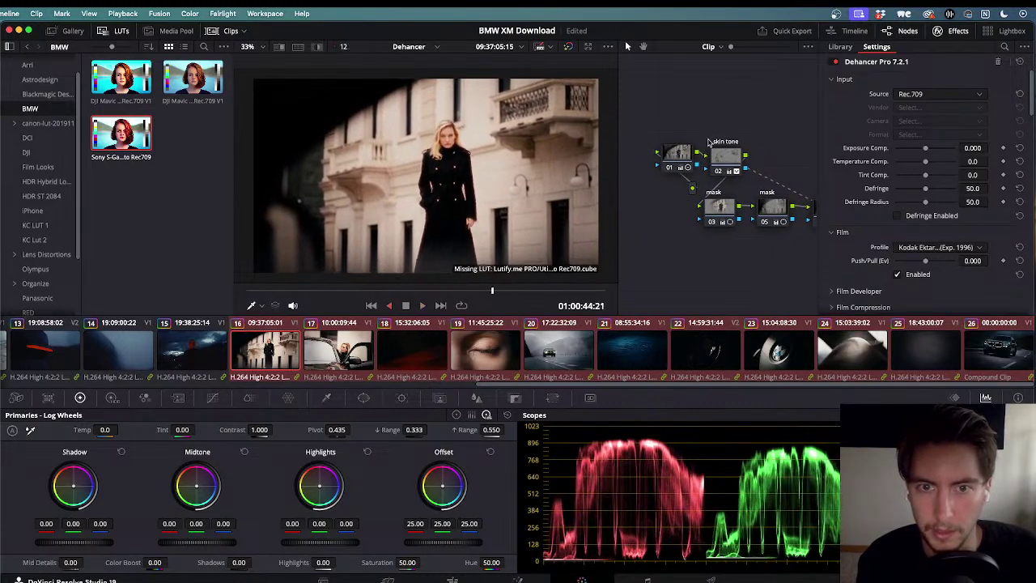
key(l)
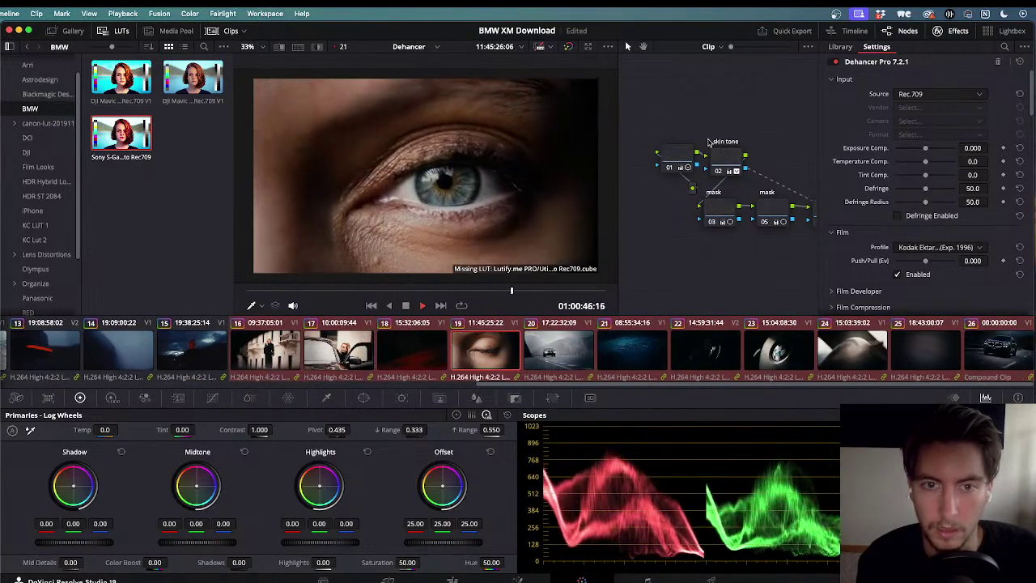
key(j)
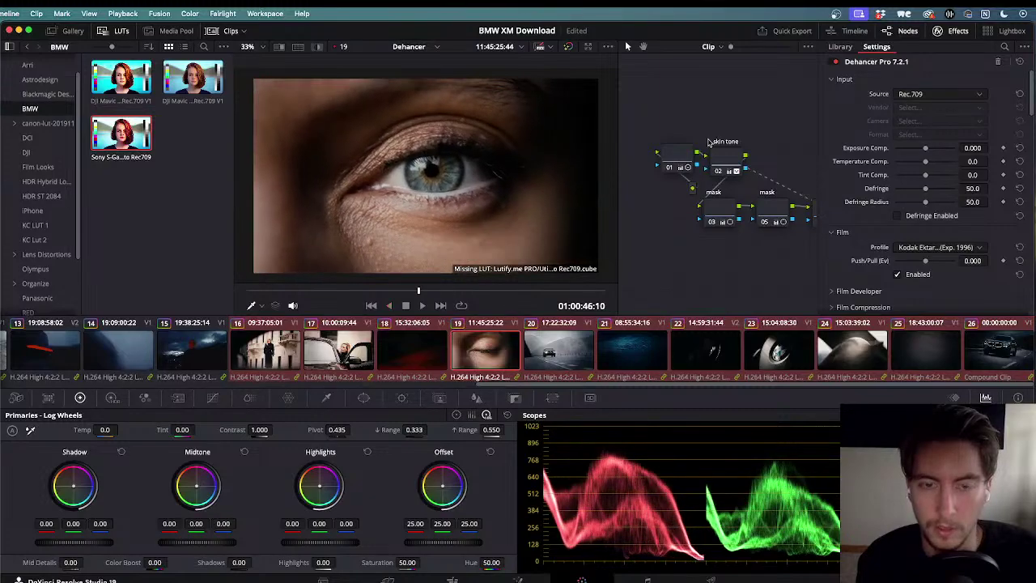
key(l)
key(j)
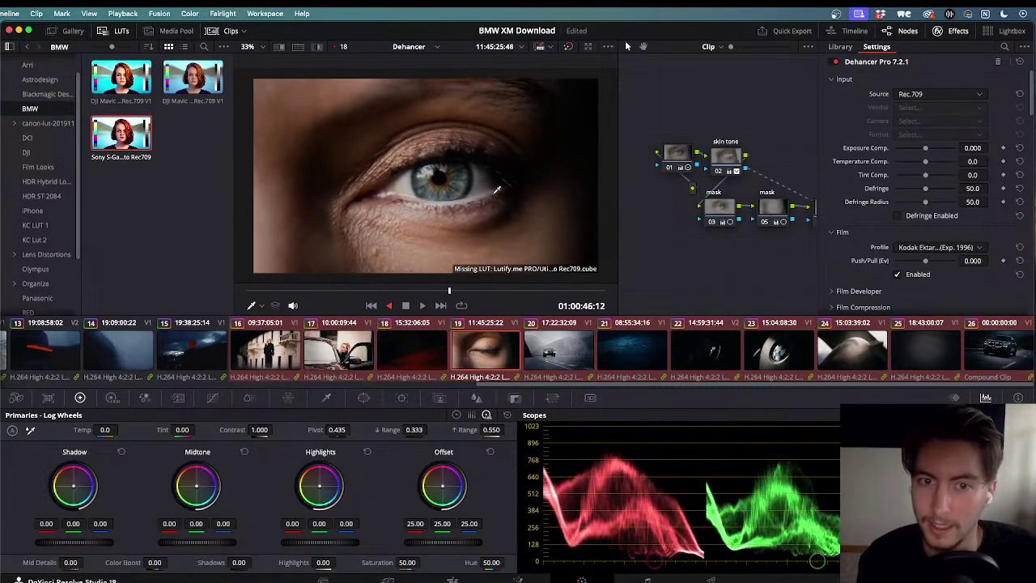
key(l)
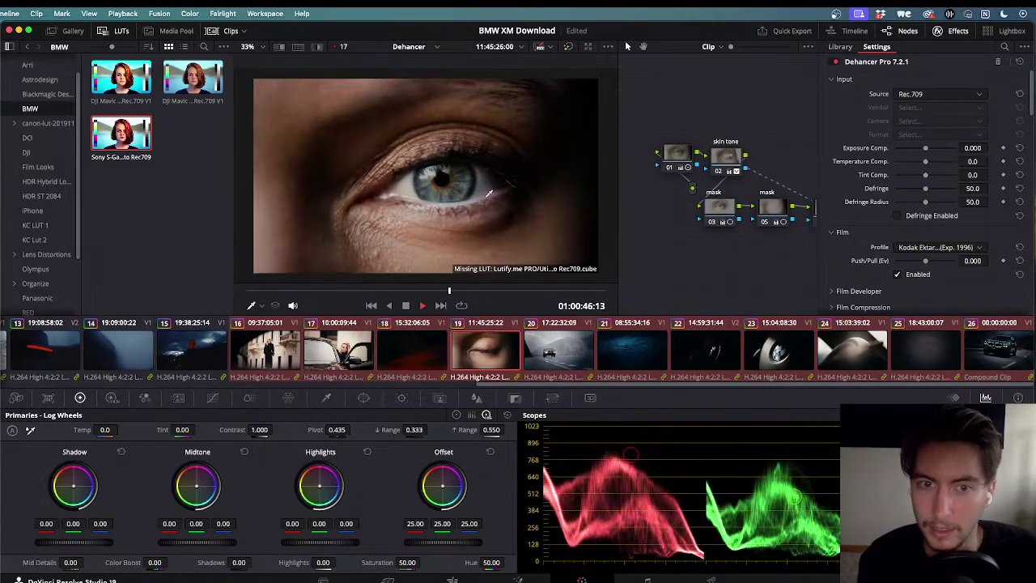
key(j)
key(k)
key(j)
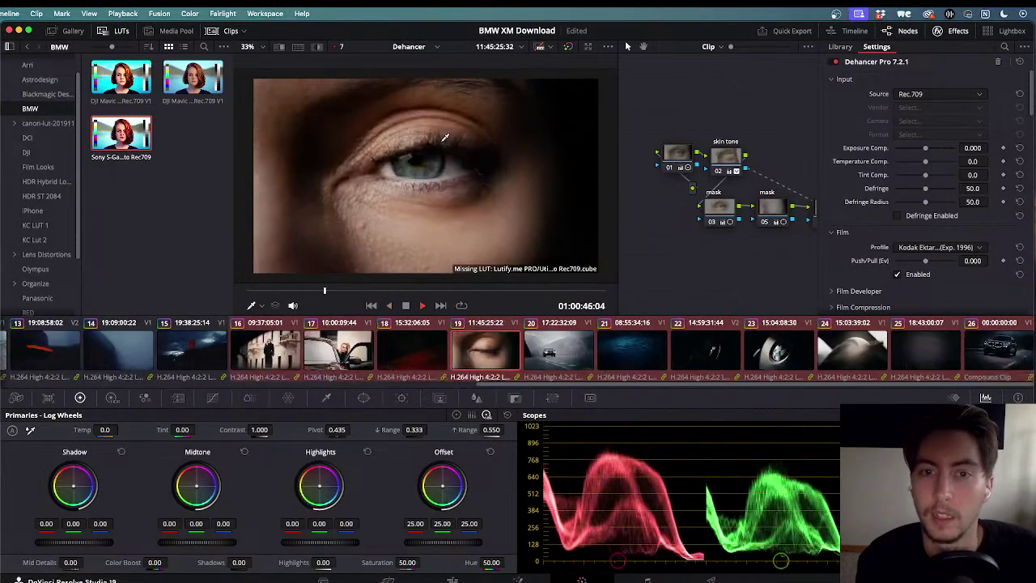
key(k)
- Toggle the skin tone node 02 off and on to compare its effect on the eye close-up in clip 19
click(728, 162)
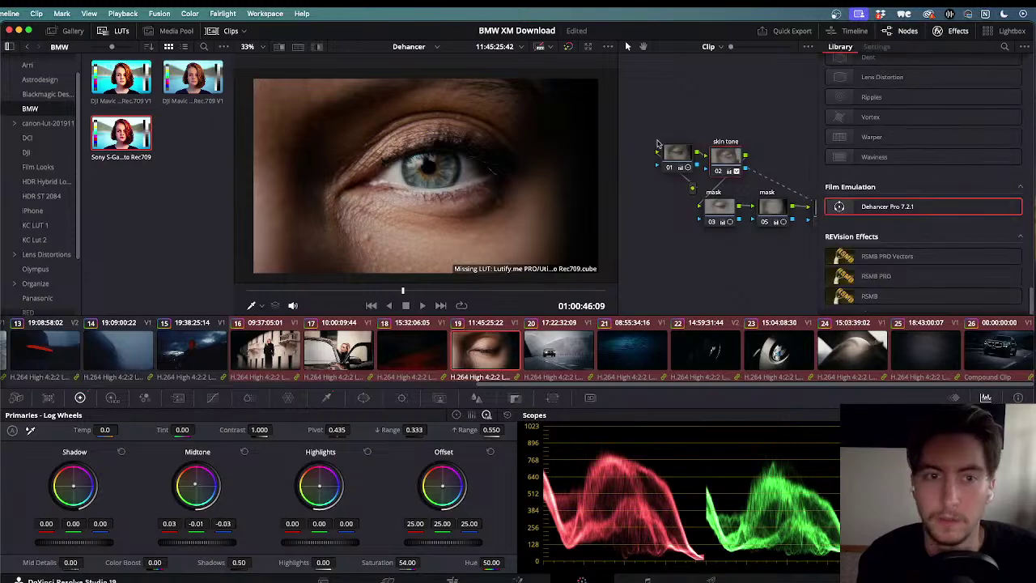
click(317, 47)
click(317, 48)
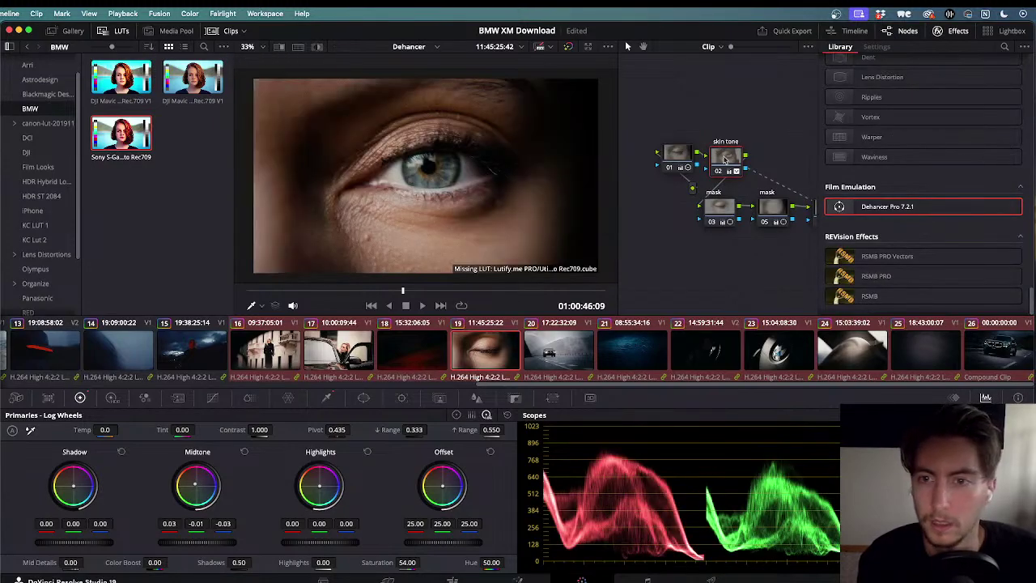
key(super+d)
key(super+d)
key(super+d)
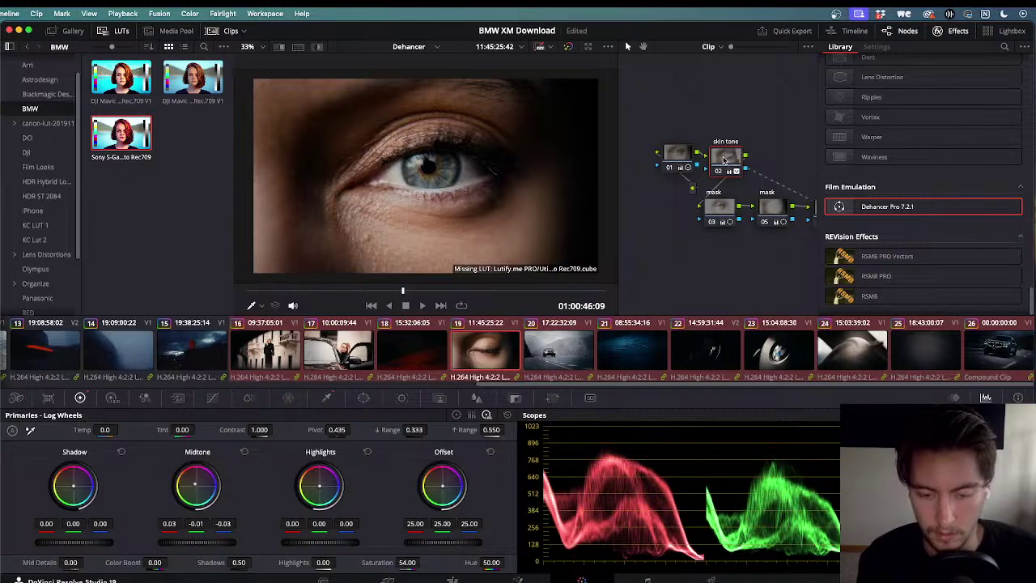
key(super+d)
key(j)
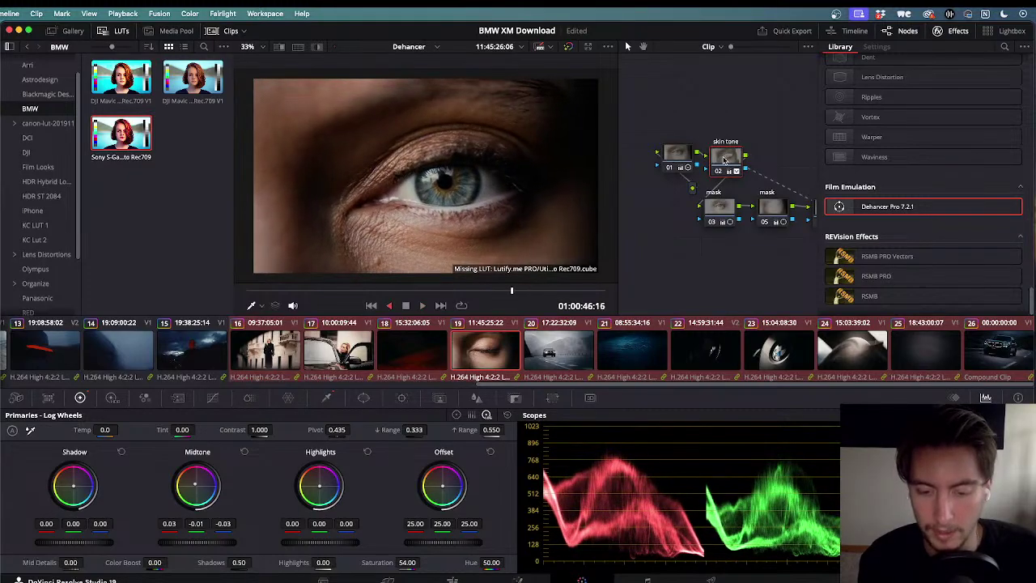
key(l)
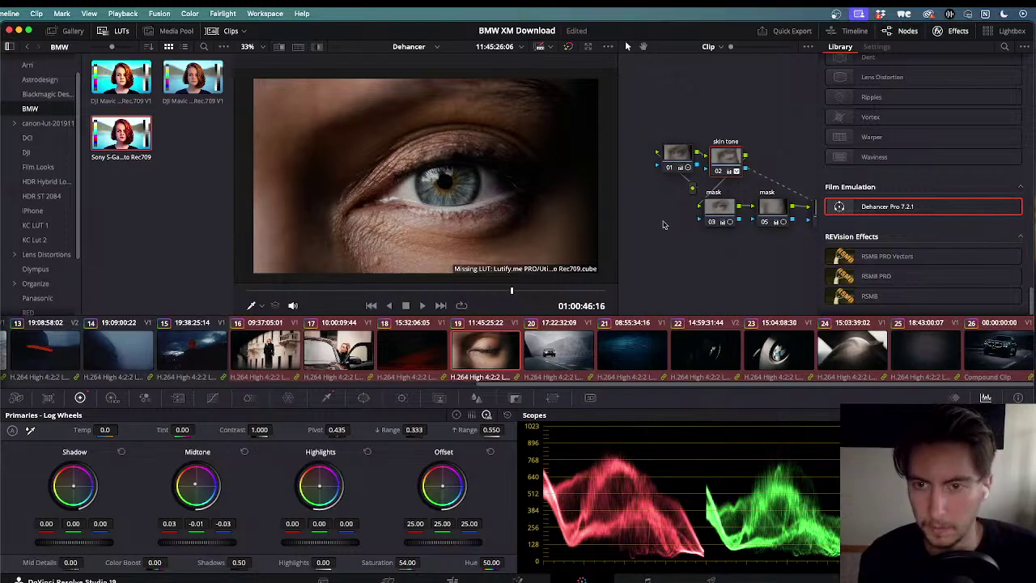
- Step and play through the shots up to clip 24 to review how the pasted grade suits them
key(Right)
key(Right)
key(Right)
key(Right)
key(Right)
key(Right)
key(Right)
key(Right)
key(Left)
key(Left)
key(Left)
key(Left)
key(Left)
key(Left)
key(Left)
key(Left)
key(Left)
key(space)
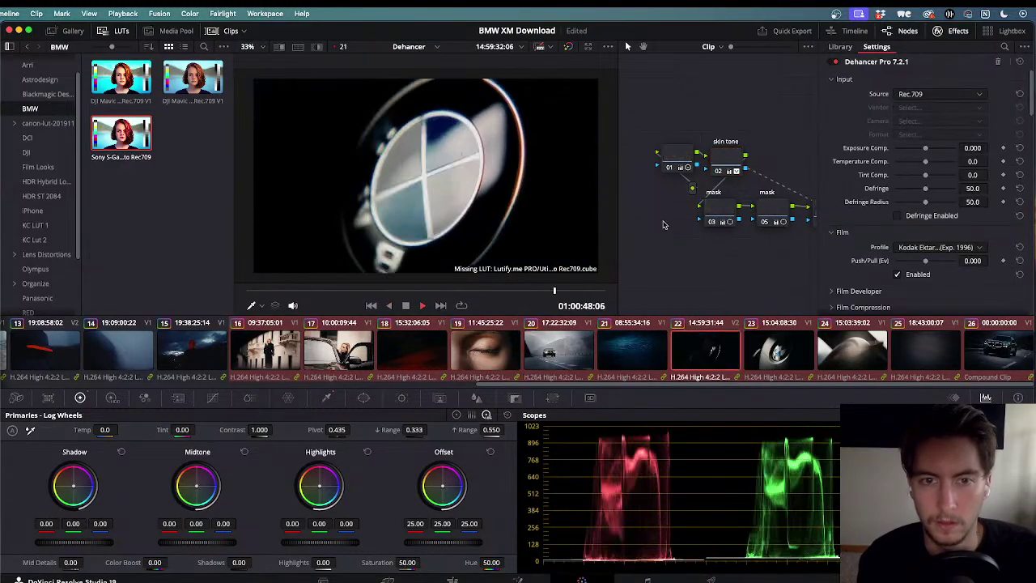
key(j)
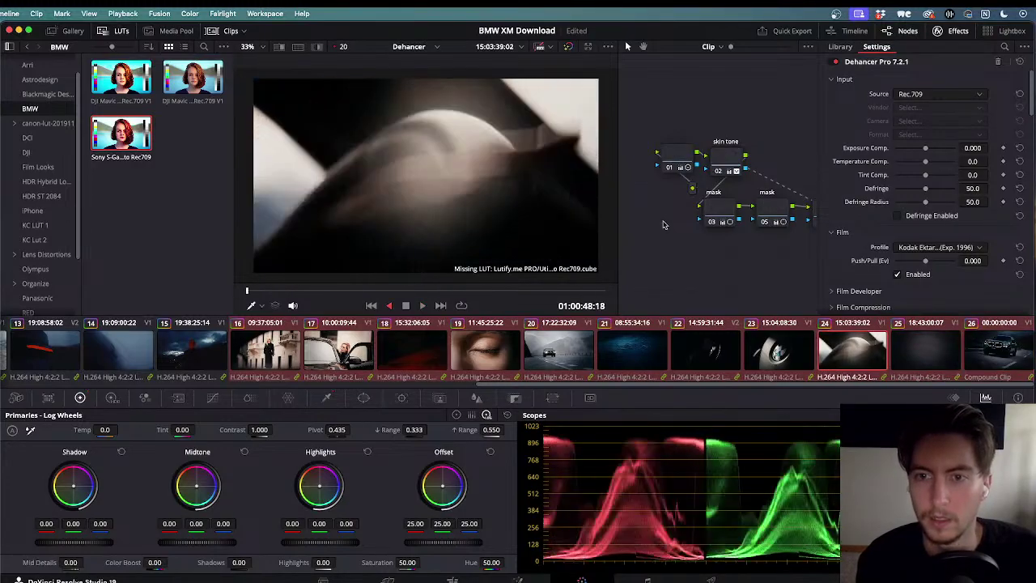
key(k)
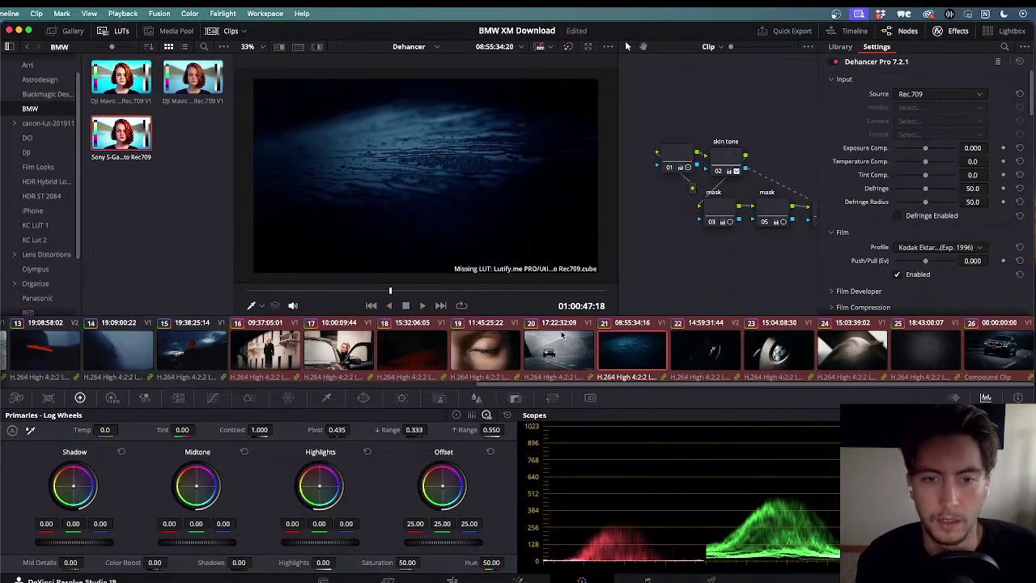
- Show the full node graph of clip 16 and disable the mask nodes 03 and 05 together with the Look node
click(280, 356)
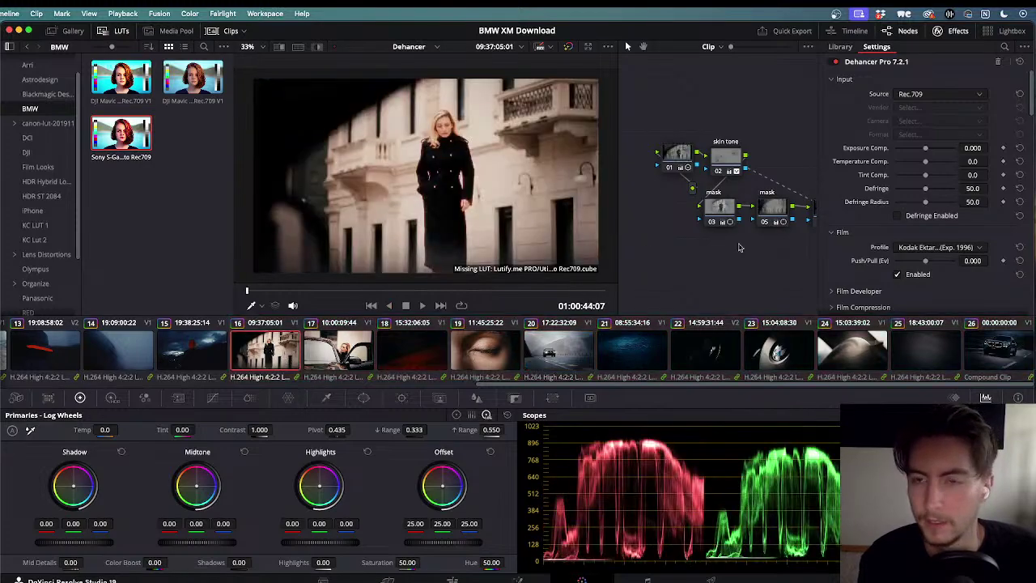
right_click(740, 247)
click(957, 31)
click(957, 31)
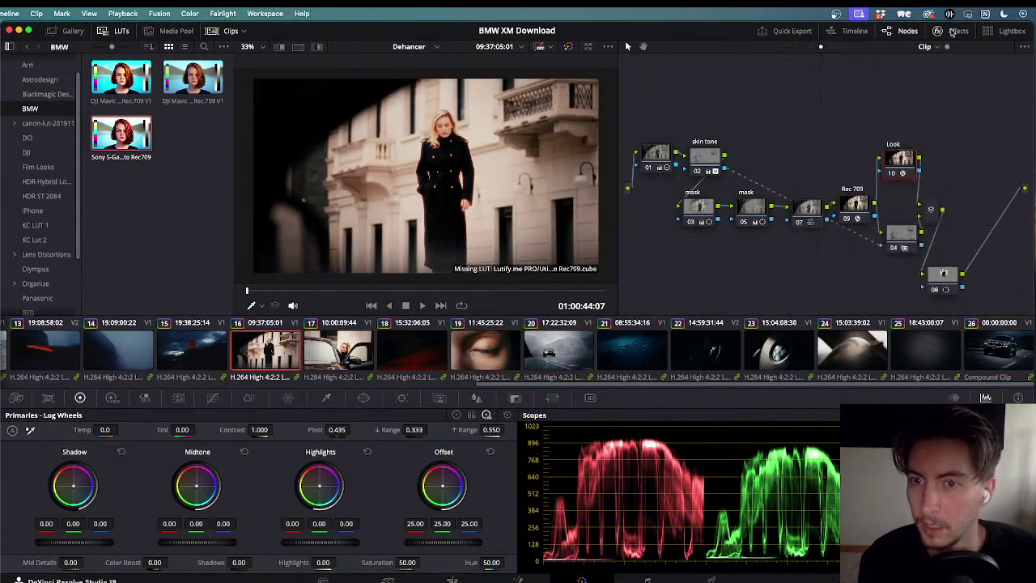
drag(668, 206, 761, 216)
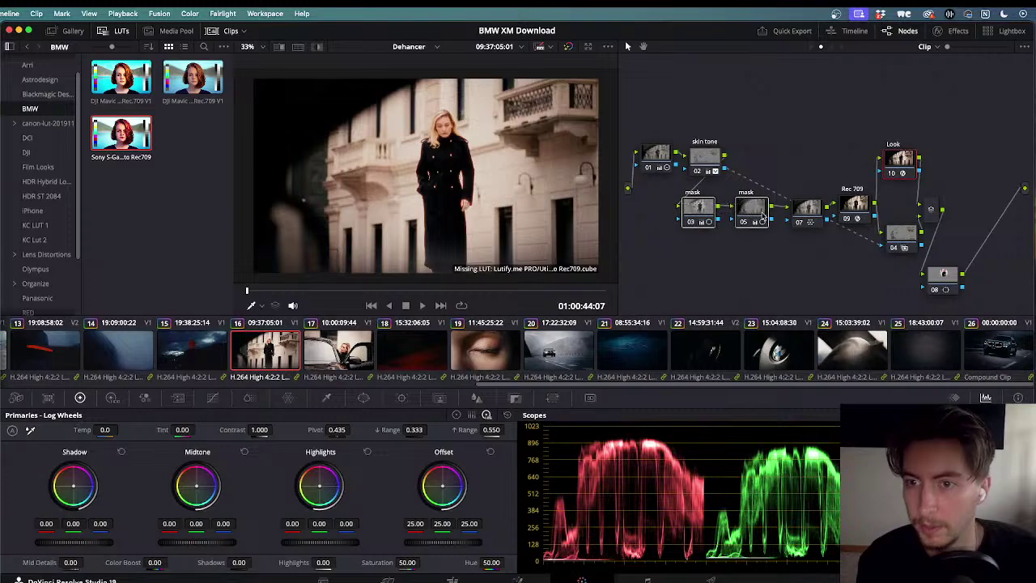
key(super+d)
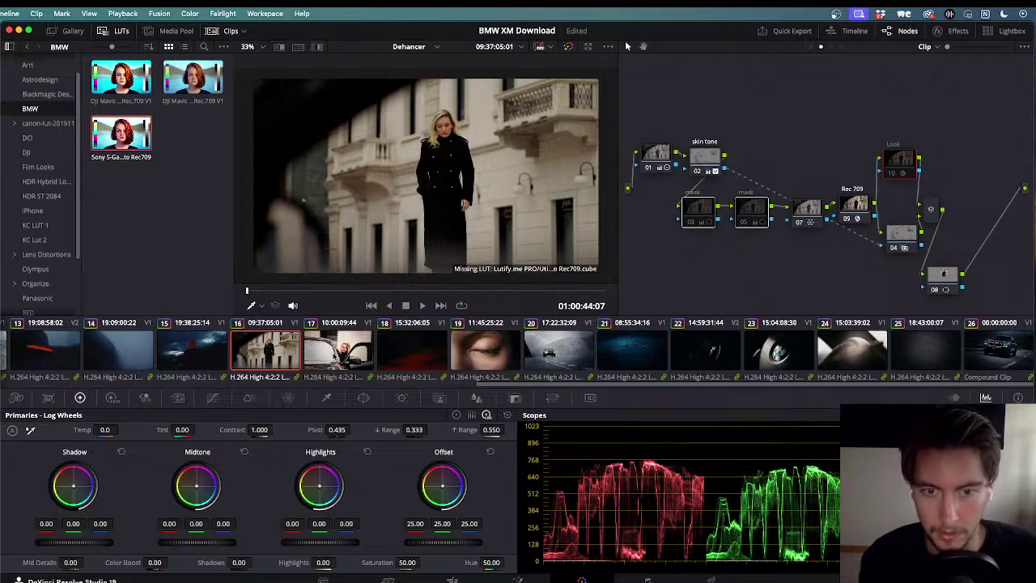
- Apply clip 16's grade, with the mask and Look nodes disabled, to clips 17 through 26
click(336, 356)
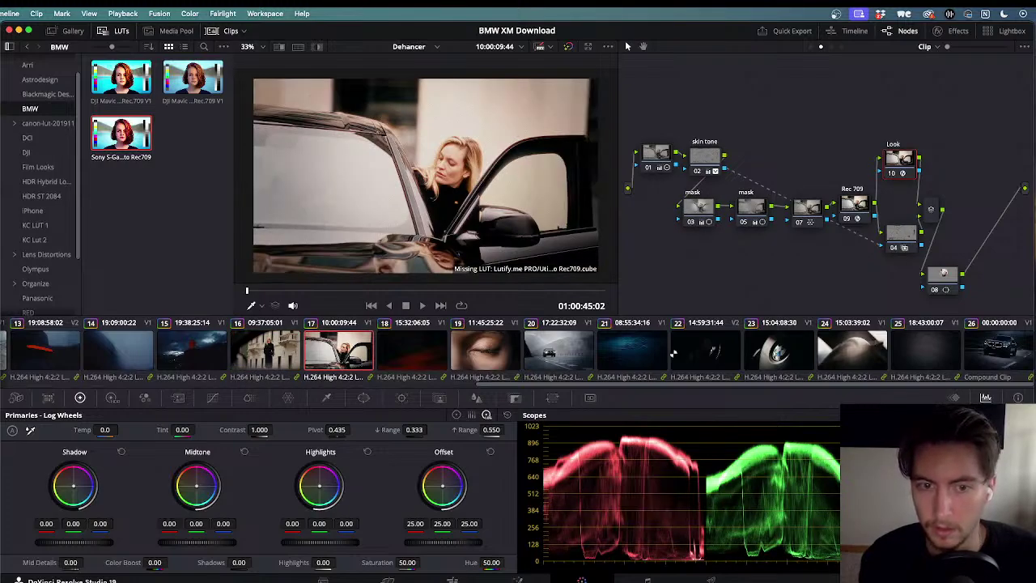
shift+click(982, 356)
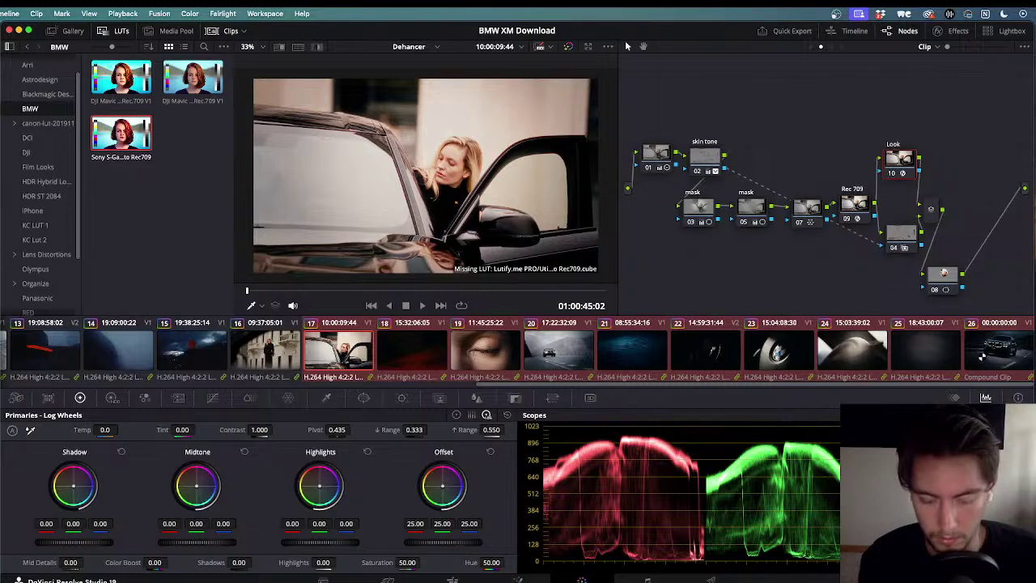
click(424, 357)
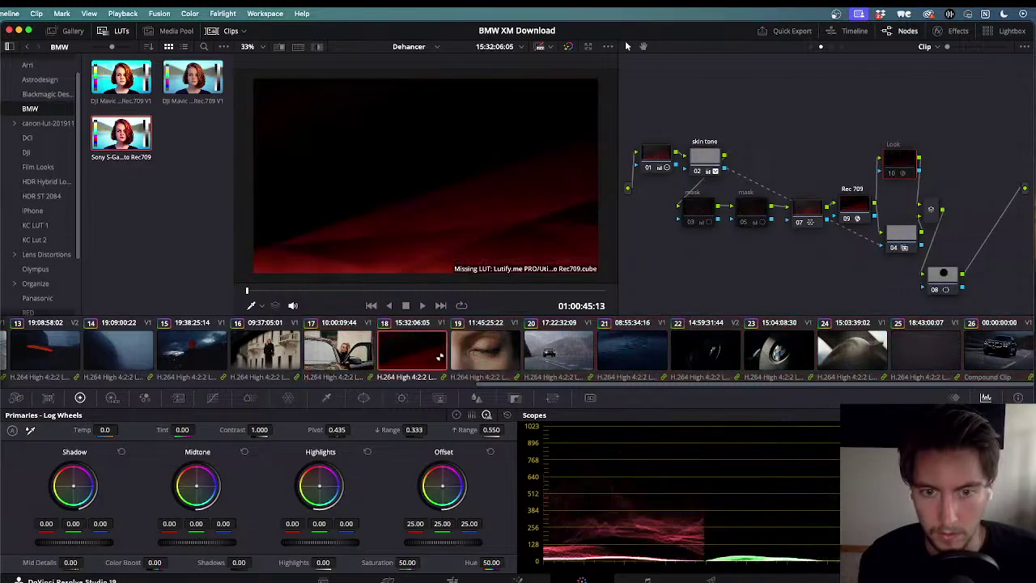
- Re-enable the mask nodes 03 and 05 together with the Look node in clip 19
click(484, 356)
click(709, 217)
shift+click(761, 212)
key(ctrl+d)
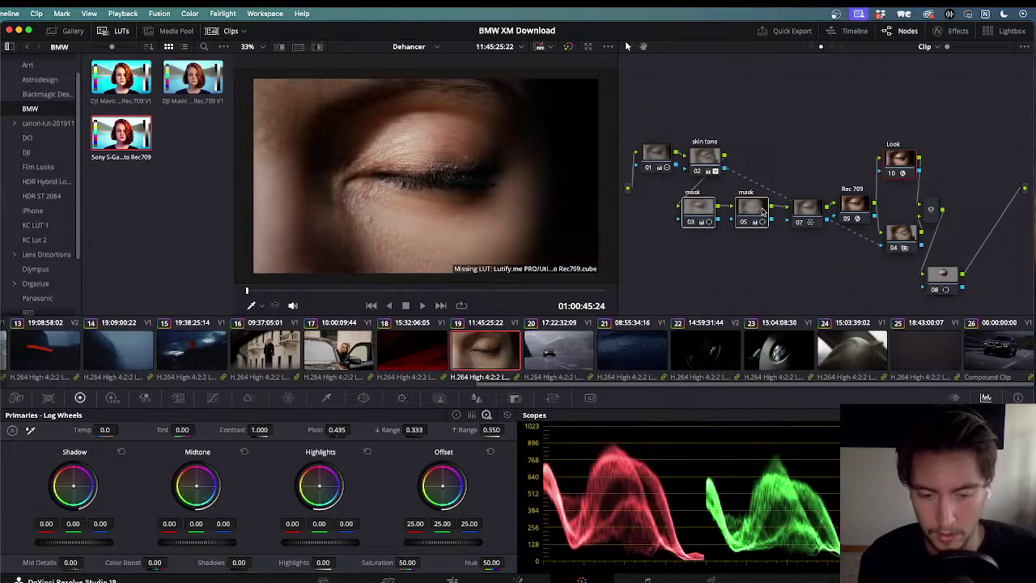
- Toggle the mask and Look nodes of clip 19 off and on and play the eye close-up to judge their combined effect
key(ctrl+d)
key(ctrl+d)
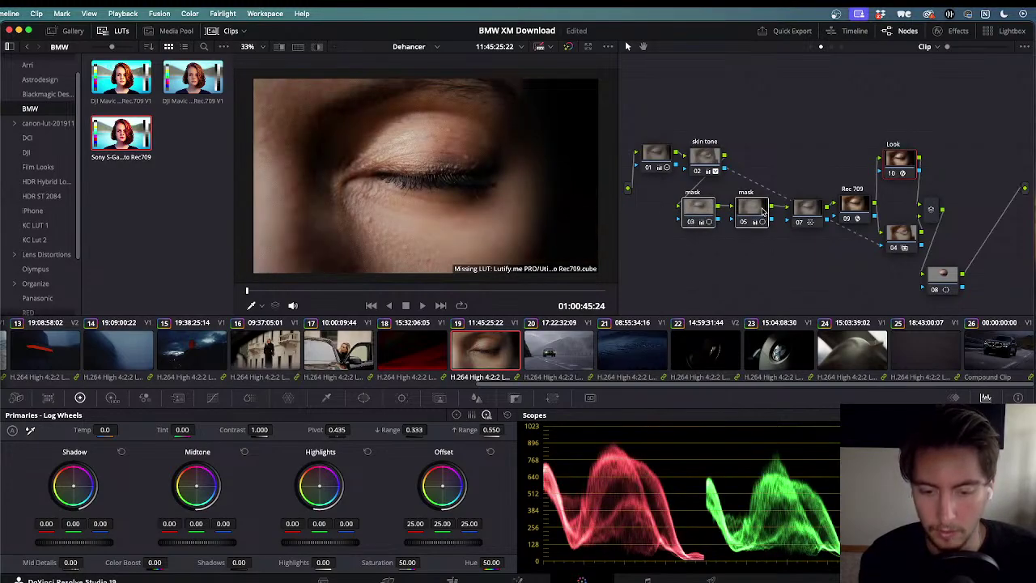
key(ctrl+d)
key(ctrl+d)
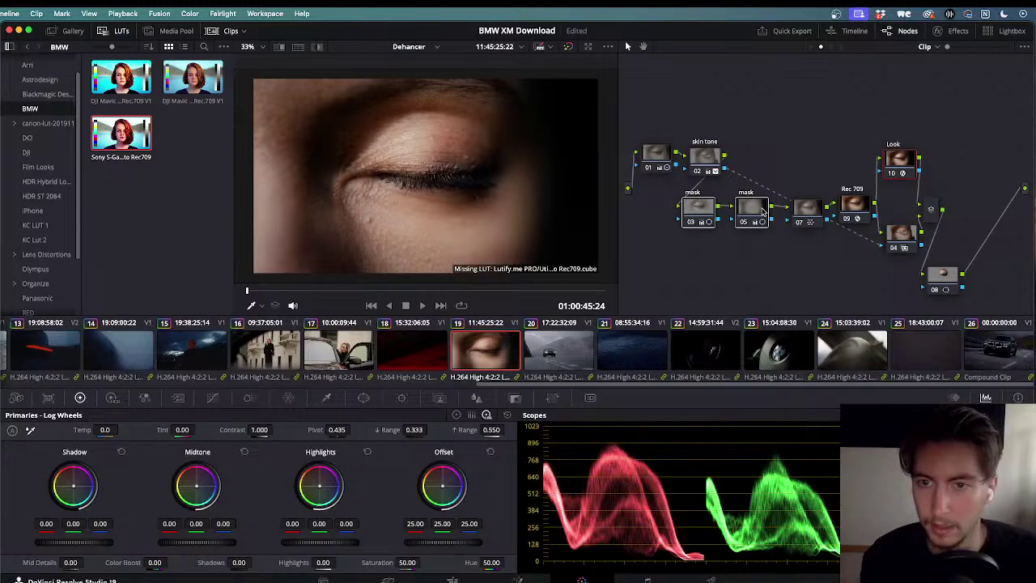
key(ctrl+d)
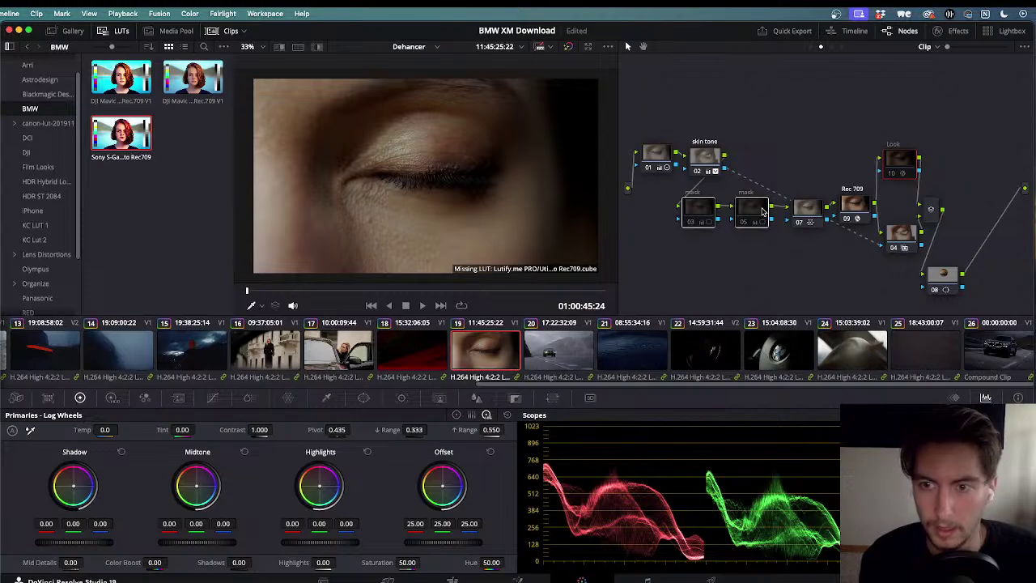
key(ctrl+d)
key(ctrl+d)
key(ctrl+d)
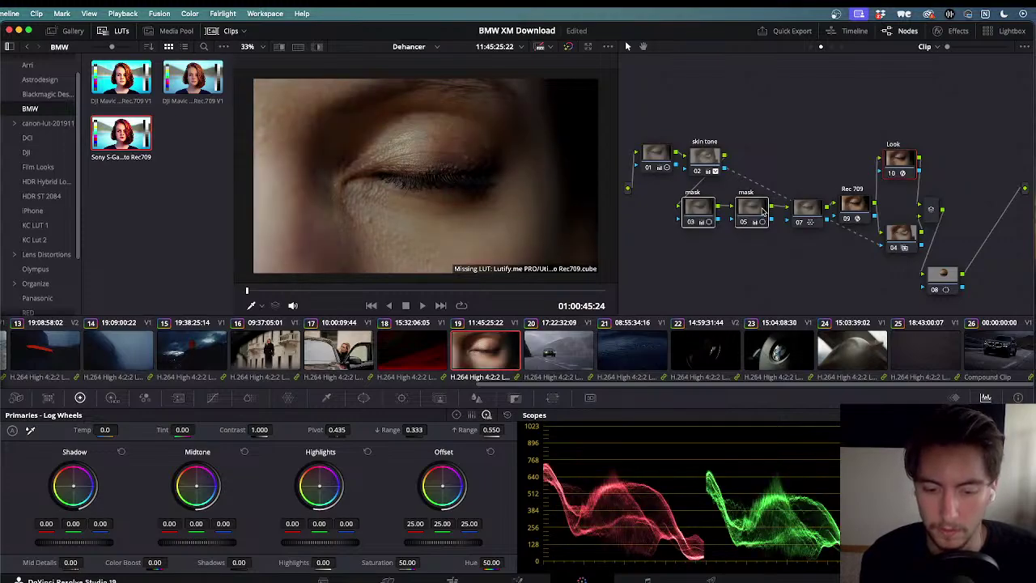
key(space)
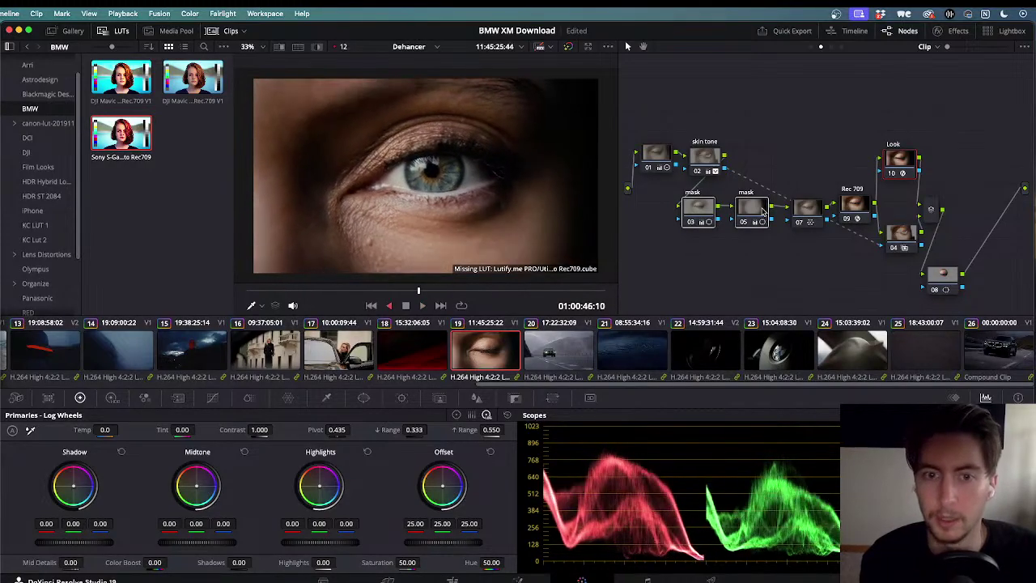
key(space)
- Compare clip 16 with its mask and Look nodes on and off, and re-enable only the Look node
click(268, 350)
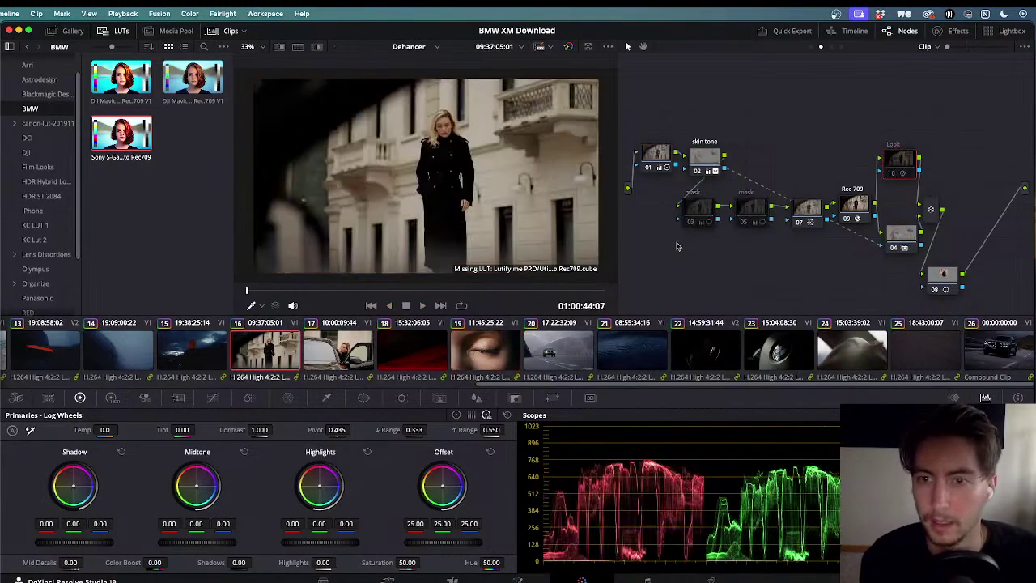
drag(670, 208, 755, 212)
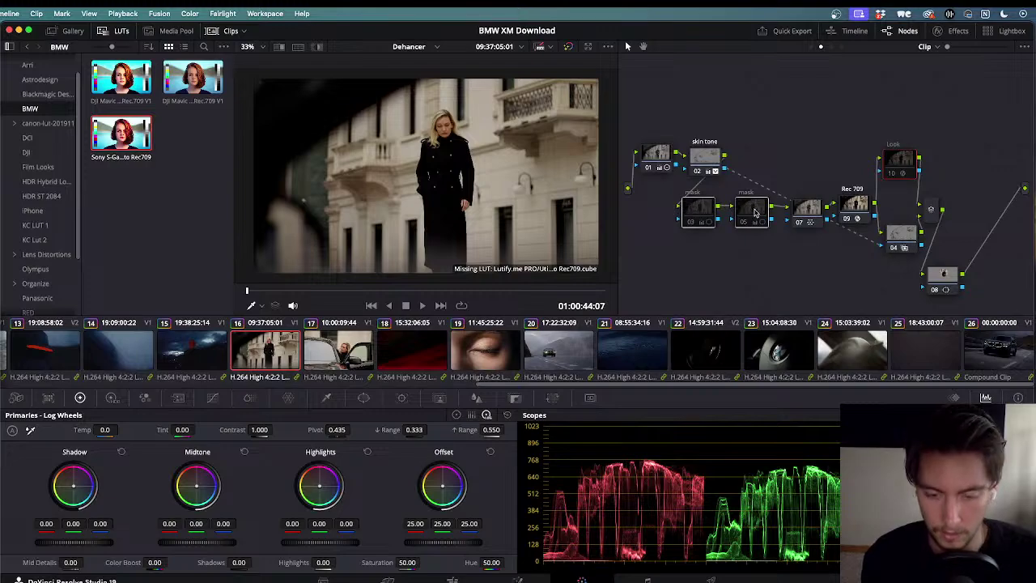
key(ctrl+d)
key(ctrl+d)
key(ctrl+d)
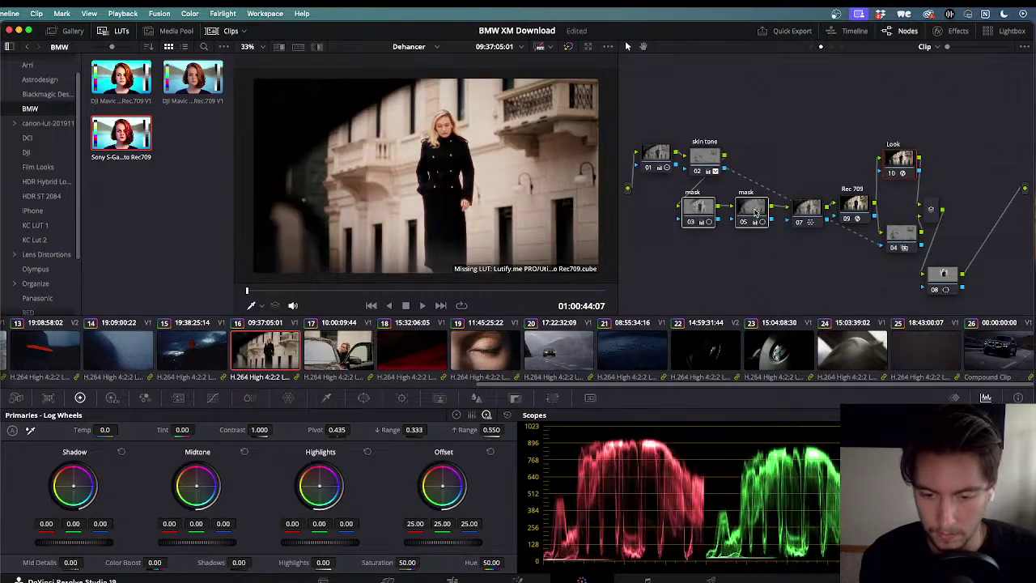
key(ctrl+d)
key(ctrl+d)
key(ctrl+d)
click(905, 156)
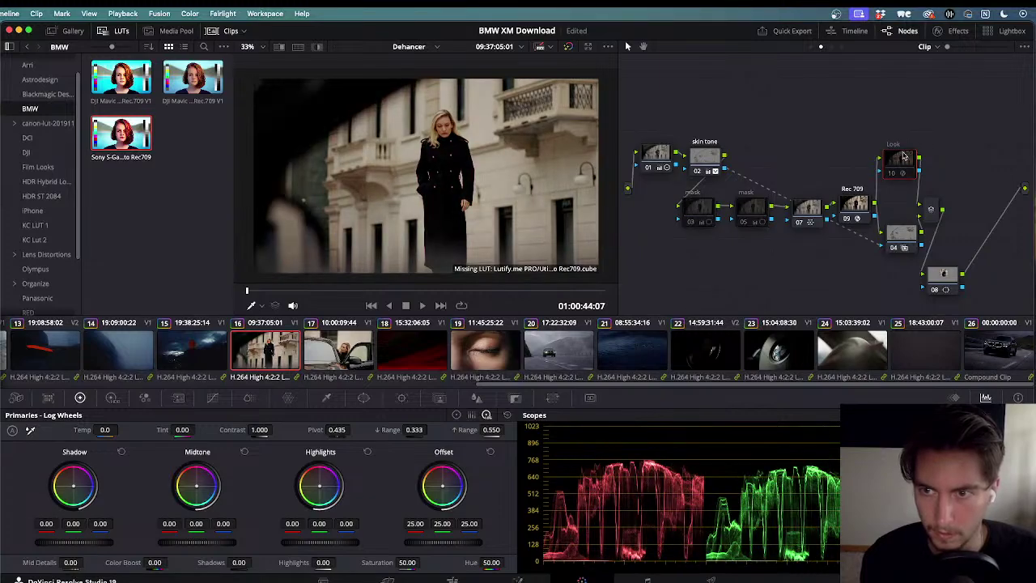
key(ctrl+d)
- Toggle the Look node of clip 19, alone and together with the mask nodes, to compare the closed-eye frame
click(501, 350)
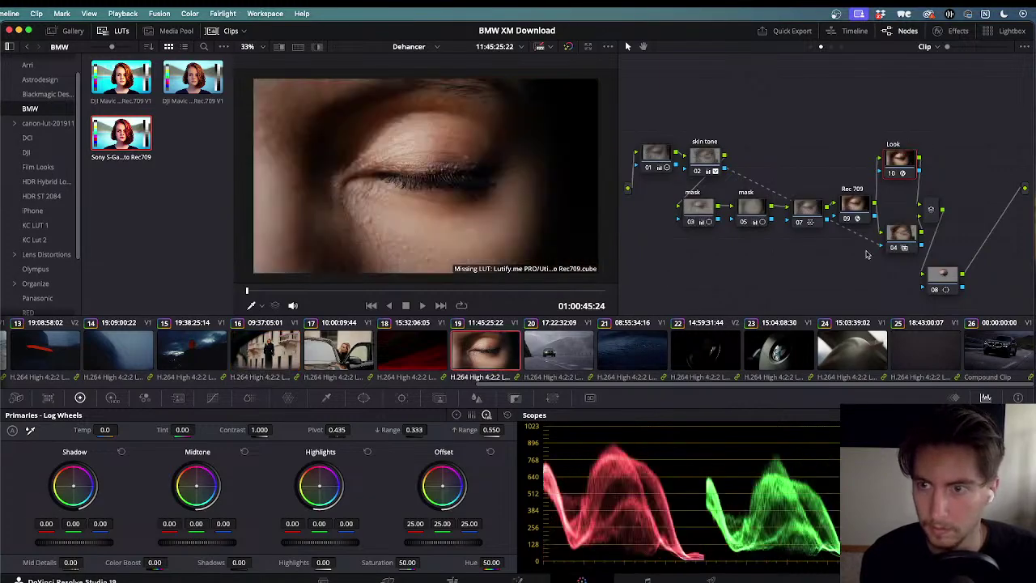
key(ctrl+d)
key(ctrl+d)
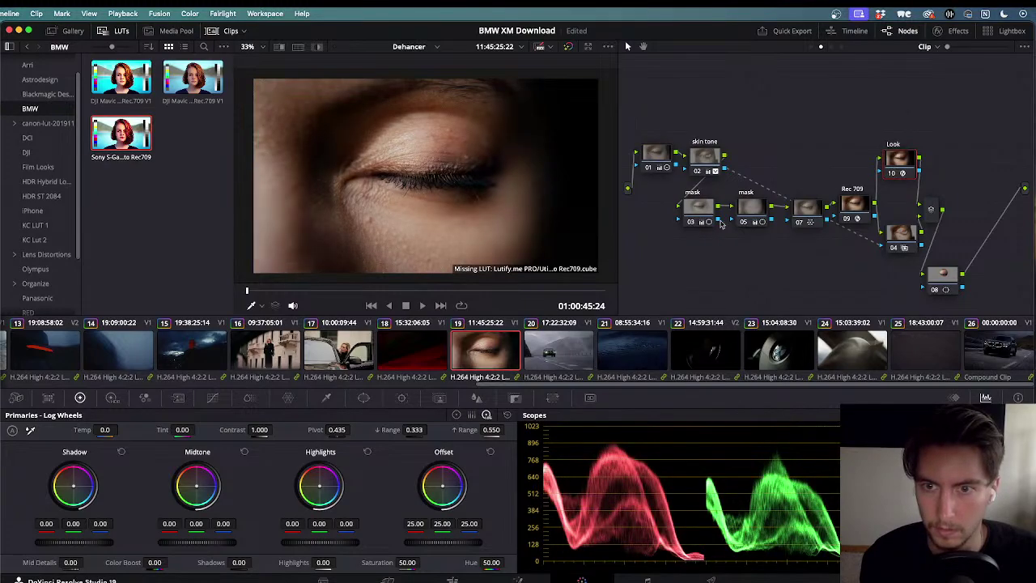
drag(665, 212, 765, 219)
key(ctrl+d)
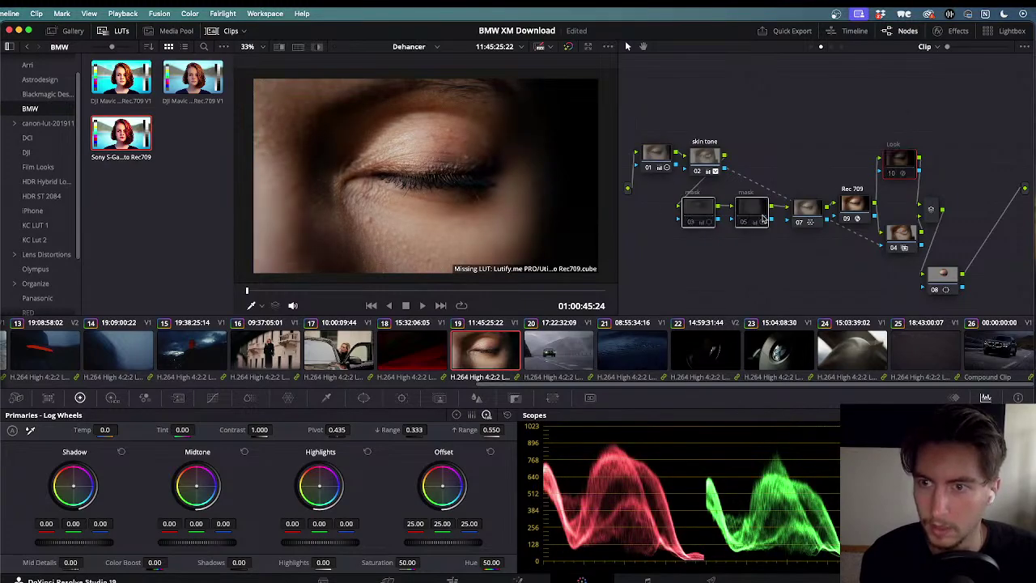
key(ctrl+d)
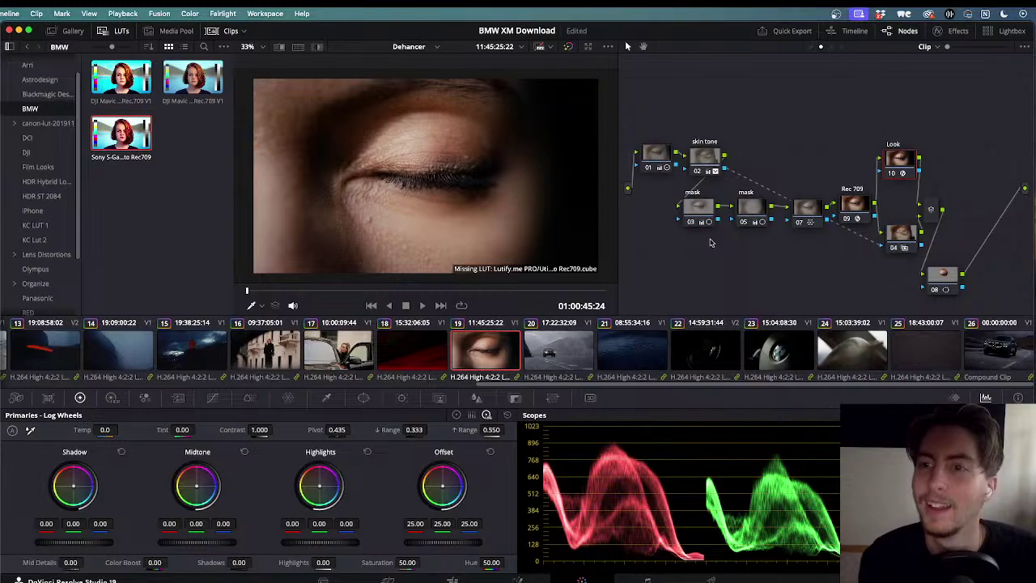
- Toggle only the mask nodes 03 and 05 of clip 19 off and on repeatedly to examine their effect on the skin
click(697, 214)
drag(660, 213, 761, 219)
key(ctrl+d)
key(ctrl+d)
key(ctrl+d)
key(ctrl+d)
key(ctrl+d)
key(ctrl+d)
key(ctrl+d)
key(ctrl+d)
key(ctrl+d)
key(ctrl+d)
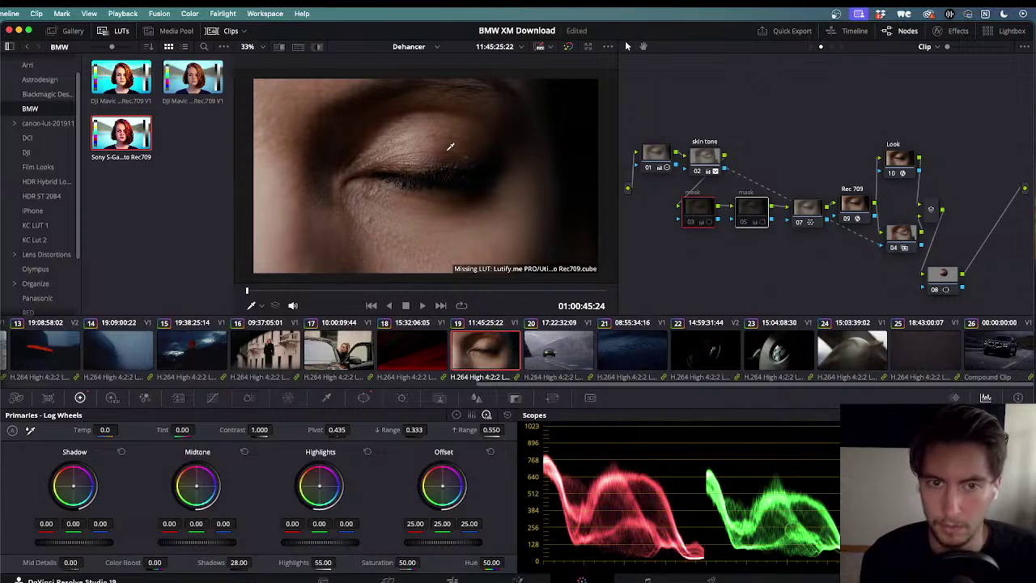
key(ctrl+d)
- Play clip 19 forward and backward to examine the masks while the eye opens
key(space)
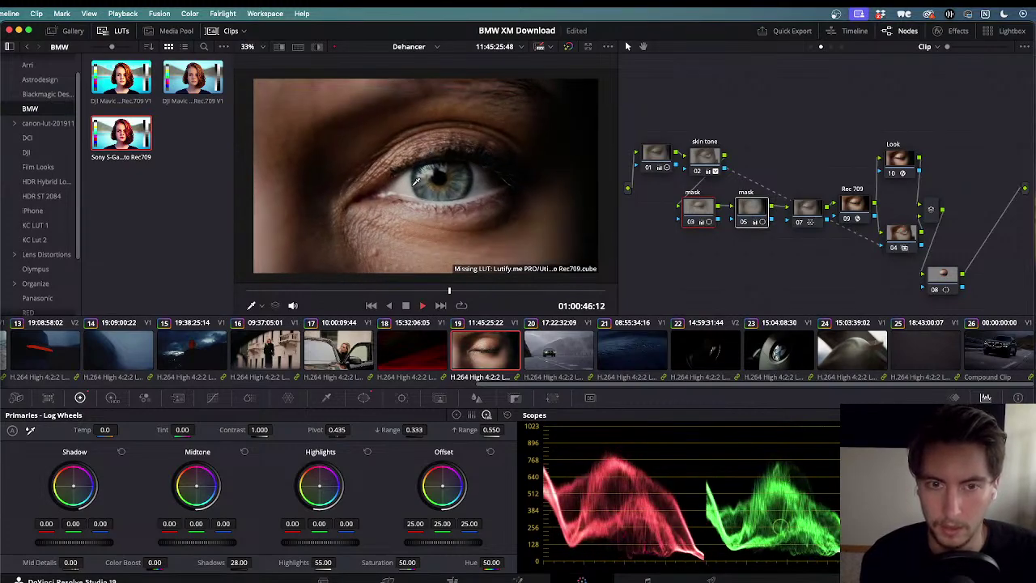
key(j)
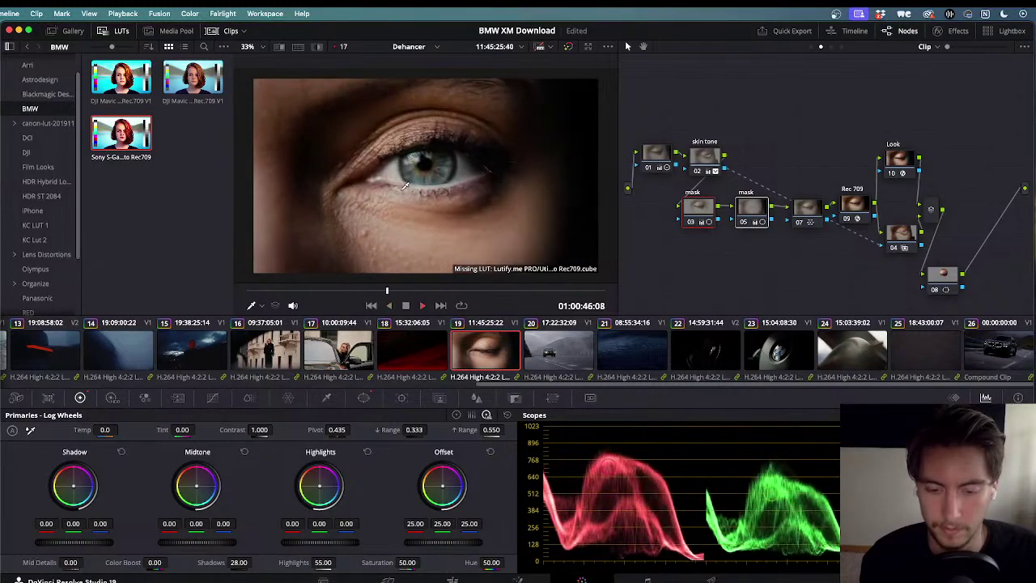
key(j)
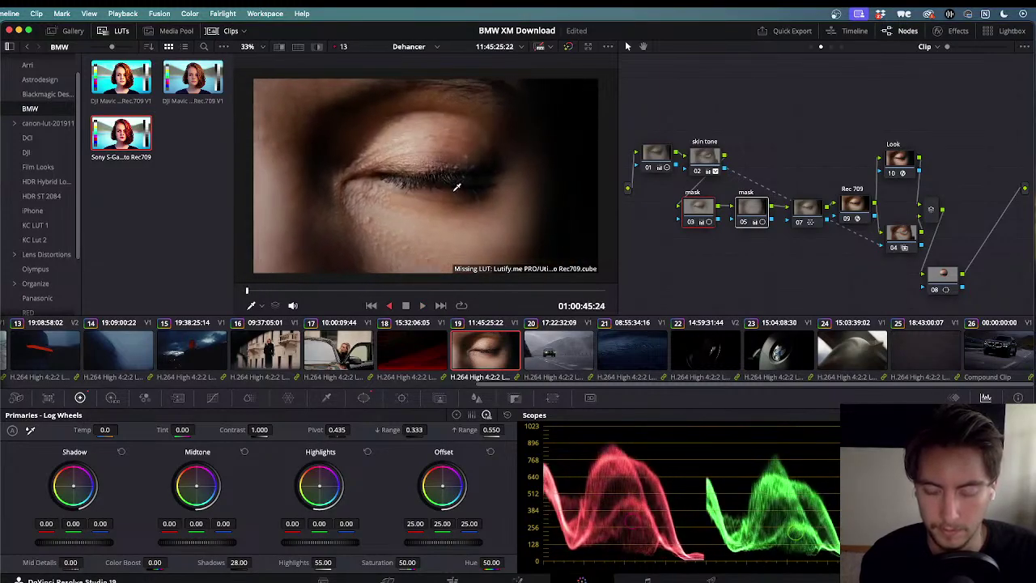
key(l)
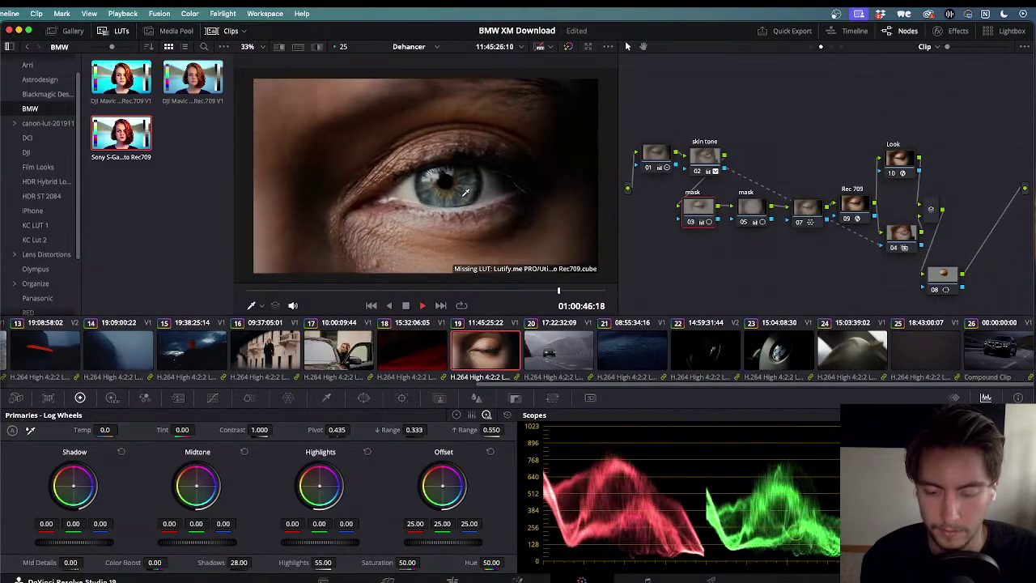
key(k)
- Enable the Look node in clip 17, comparing it on and off, and check its Dehancer Pro settings
click(357, 349)
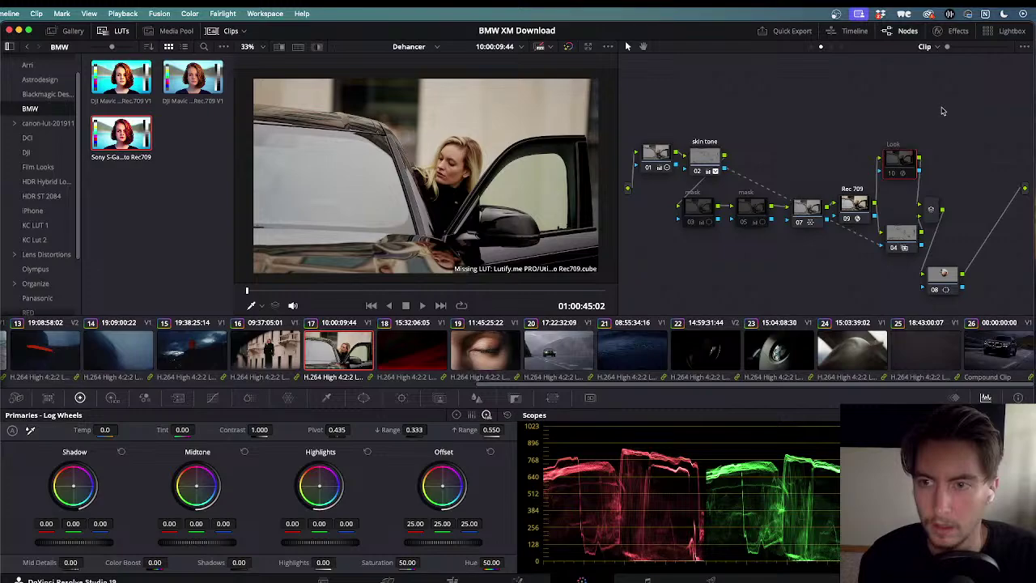
key(super+d)
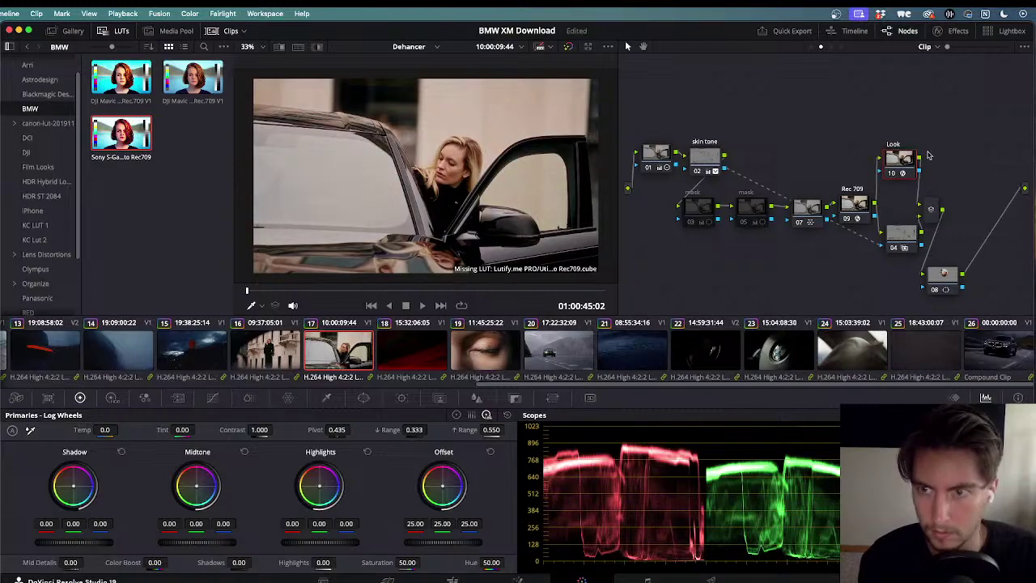
key(super+d)
key(super+d)
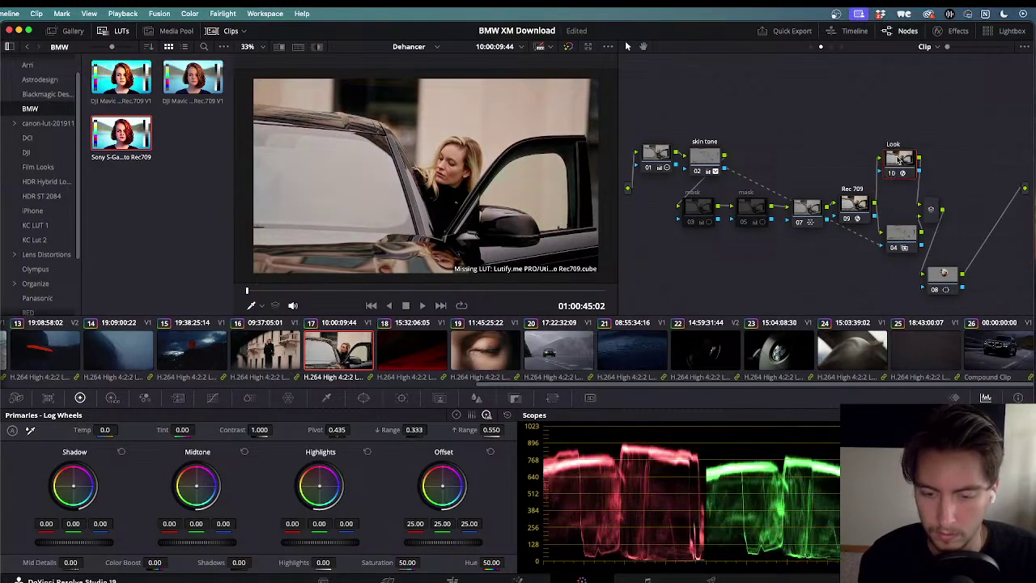
key(super+d)
key(super+d)
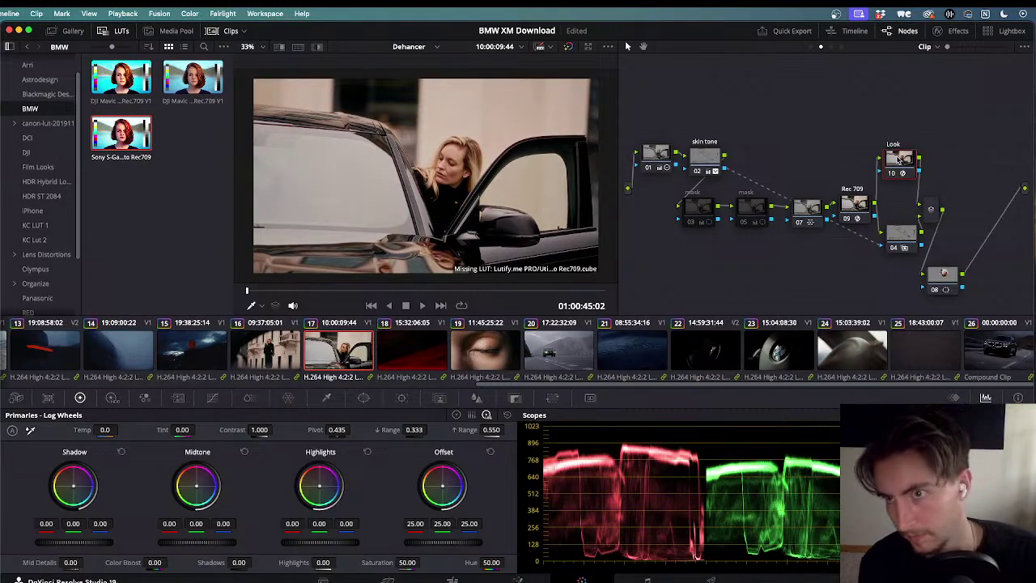
click(954, 32)
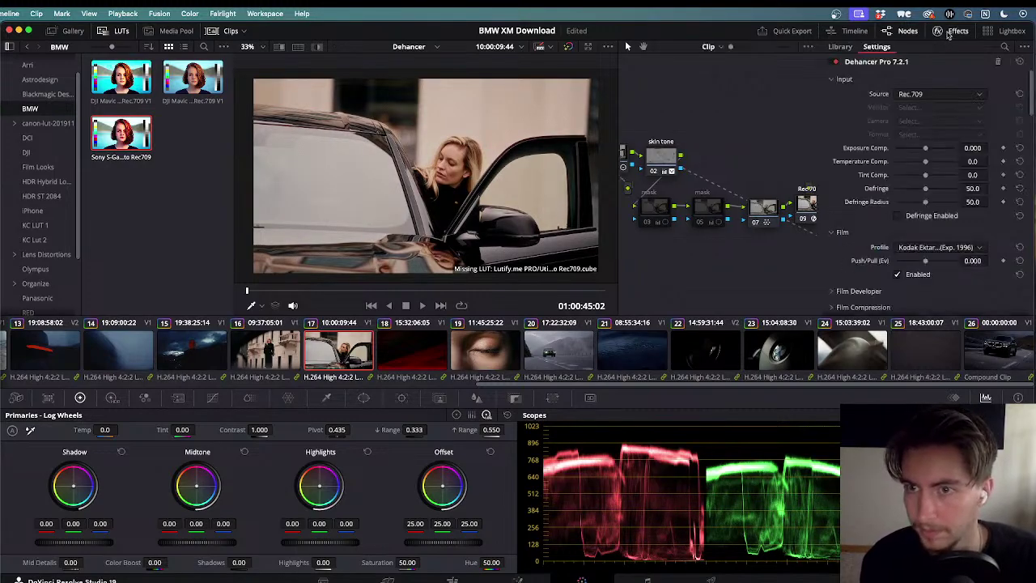
click(944, 36)
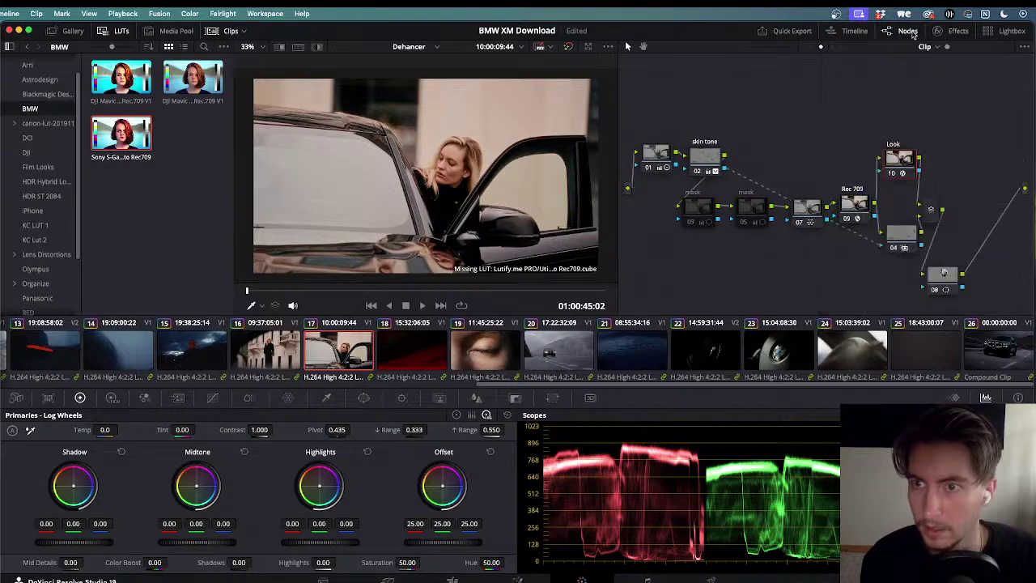
- Set node 01 of clip 17 to a tint of -4.00 and a temperature of -350
click(660, 156)
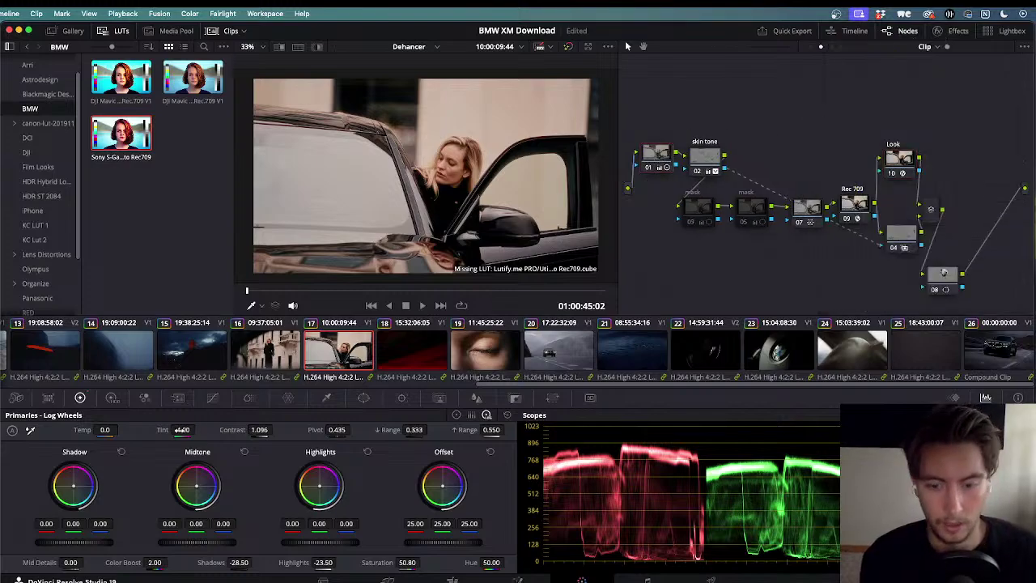
drag(182, 430, 235, 430)
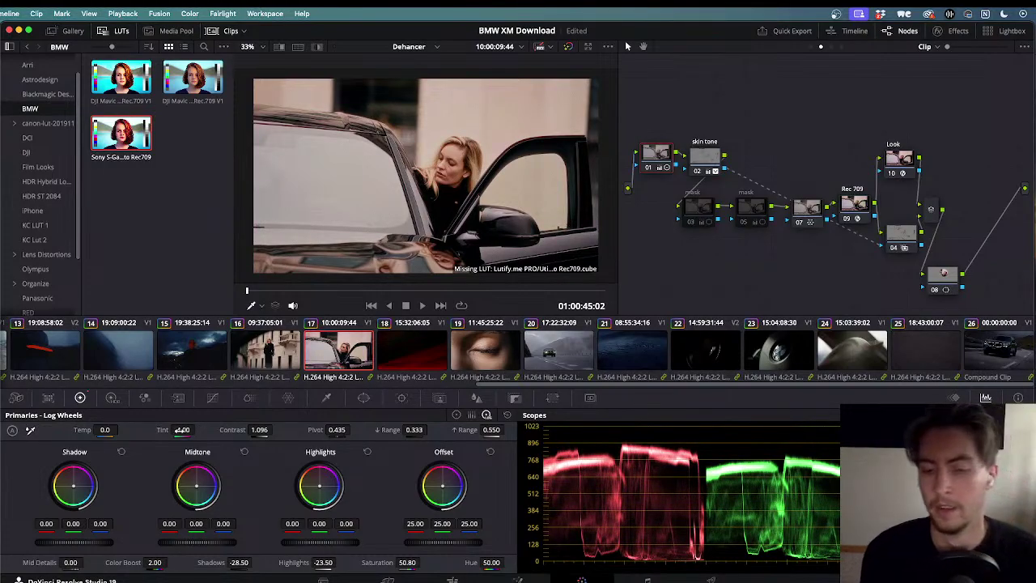
drag(104, 429, 73, 430)
- Copy clip 17's grade onto clip 16 and play the neighbouring shots forward and backward to compare them
key(Down)
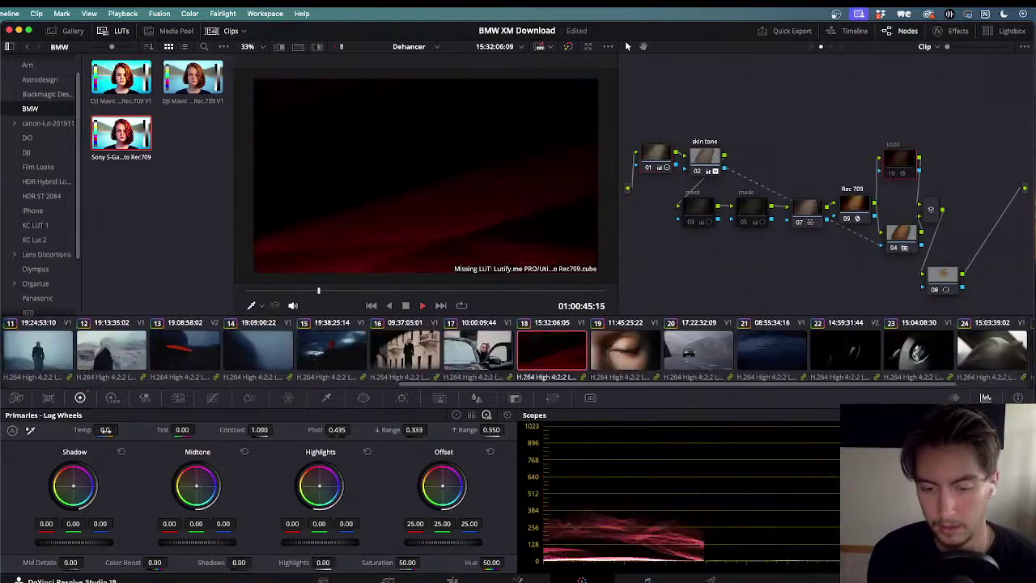
key(Up)
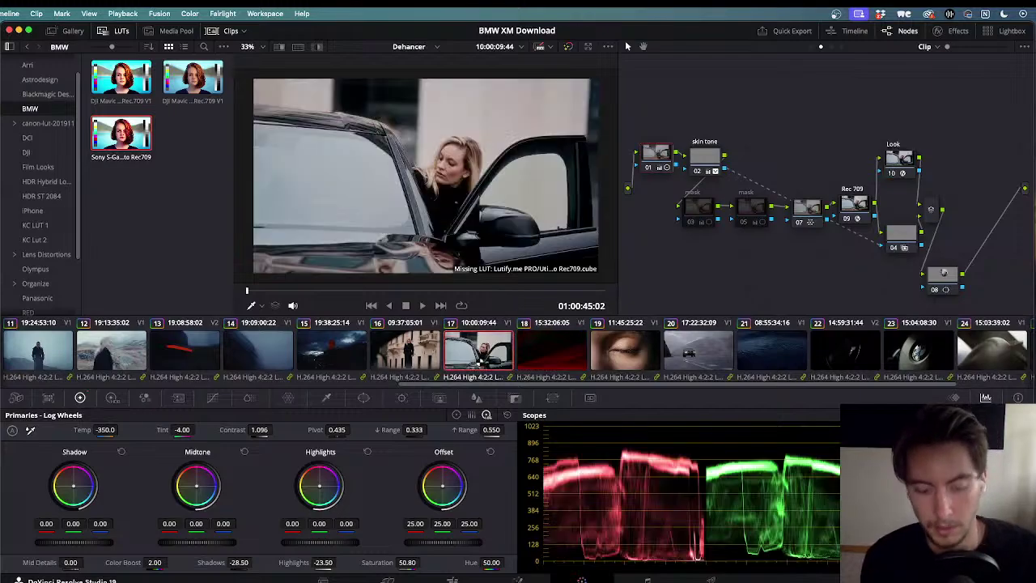
key(Up)
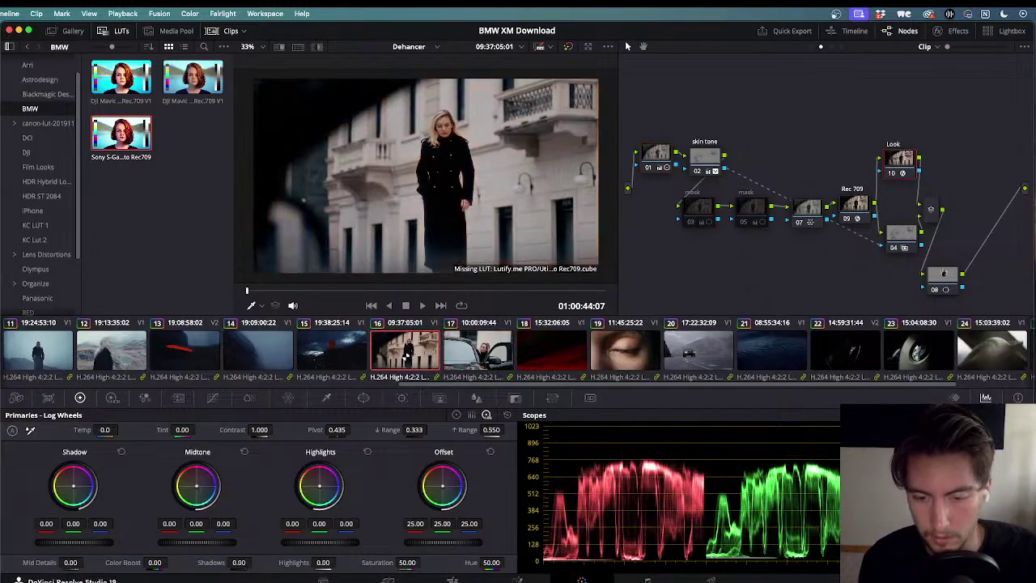
key(space)
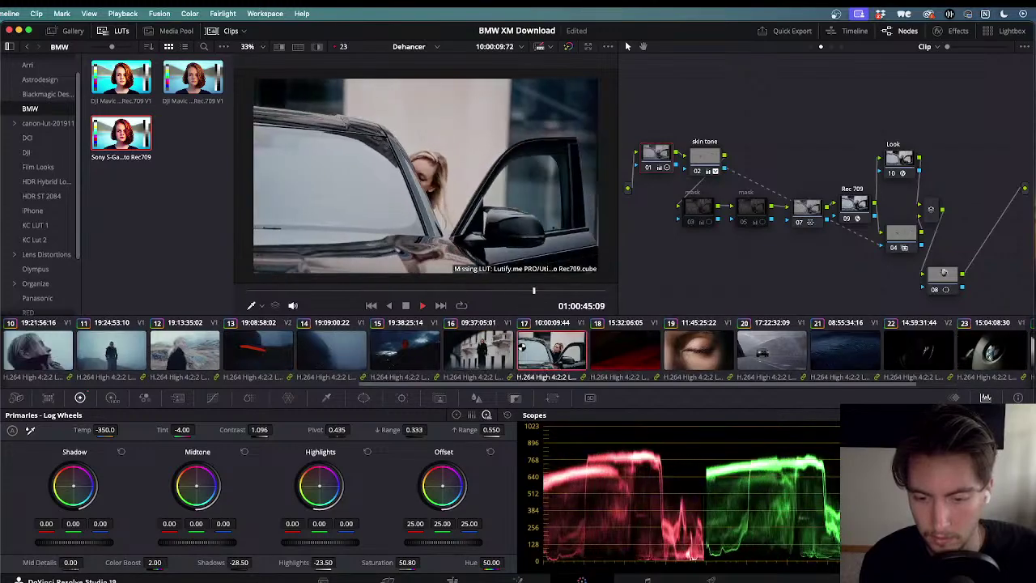
key(j)
key(space)
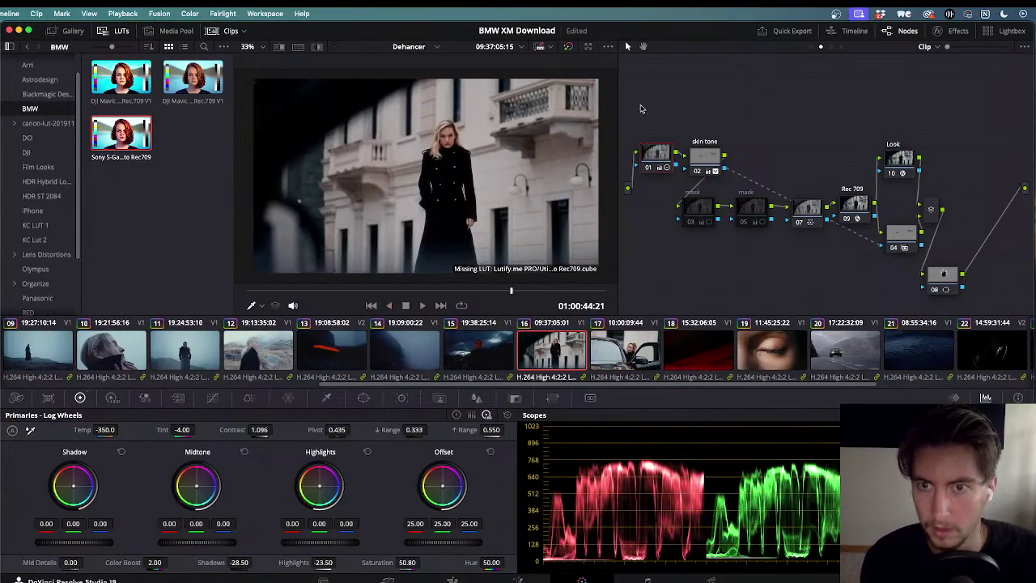
- Compare clip 16 with and without its grade, disable mask nodes 03 and 05, and review the shot
key(shift+d)
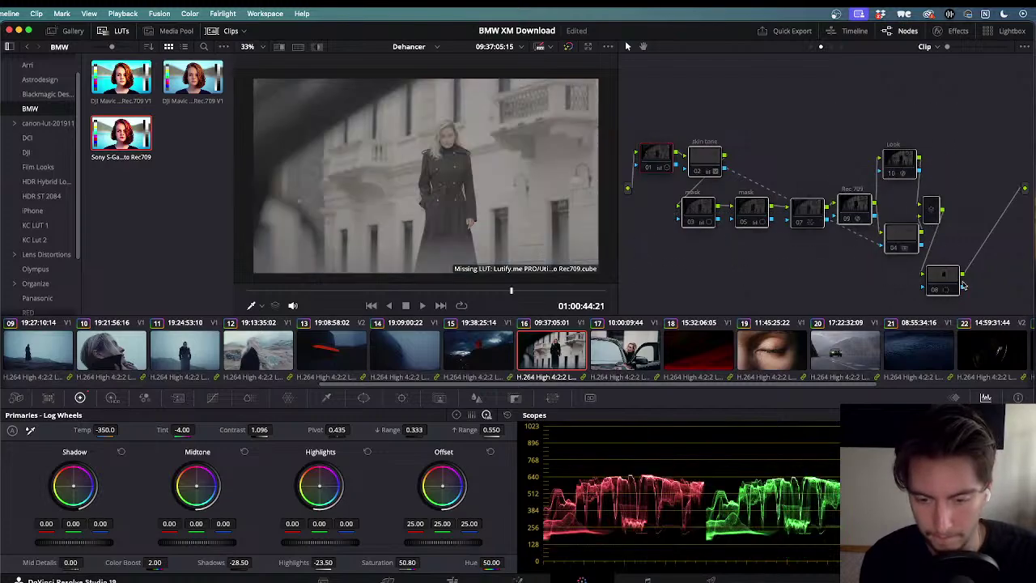
key(shift+d)
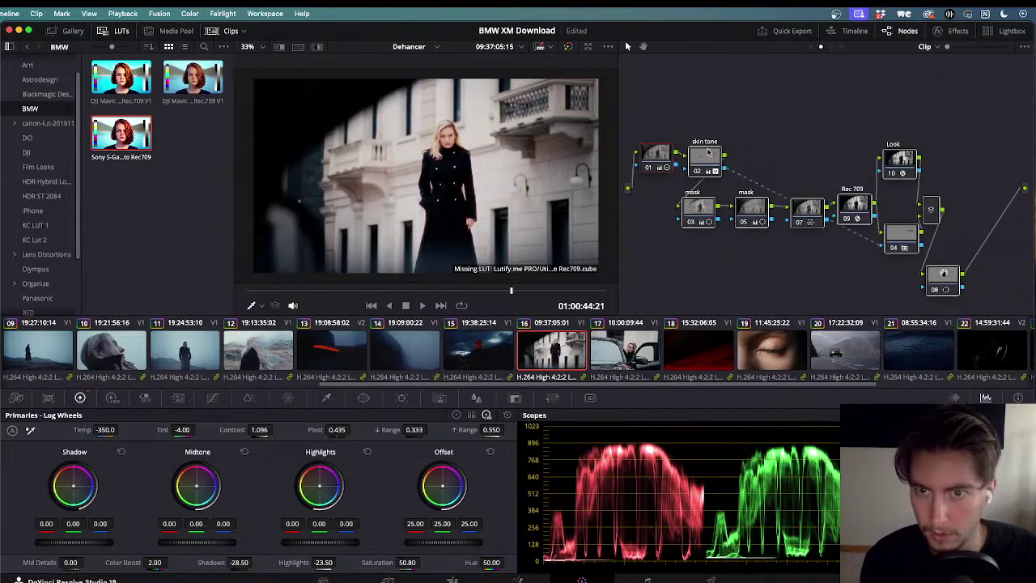
click(701, 208)
key(shift+d)
key(shift+d)
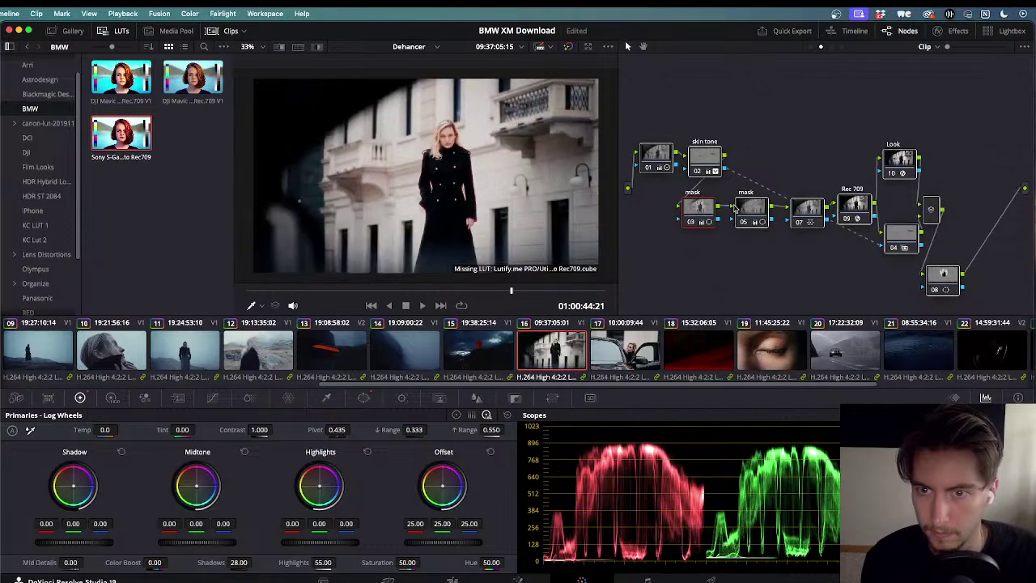
key(ctrl+d)
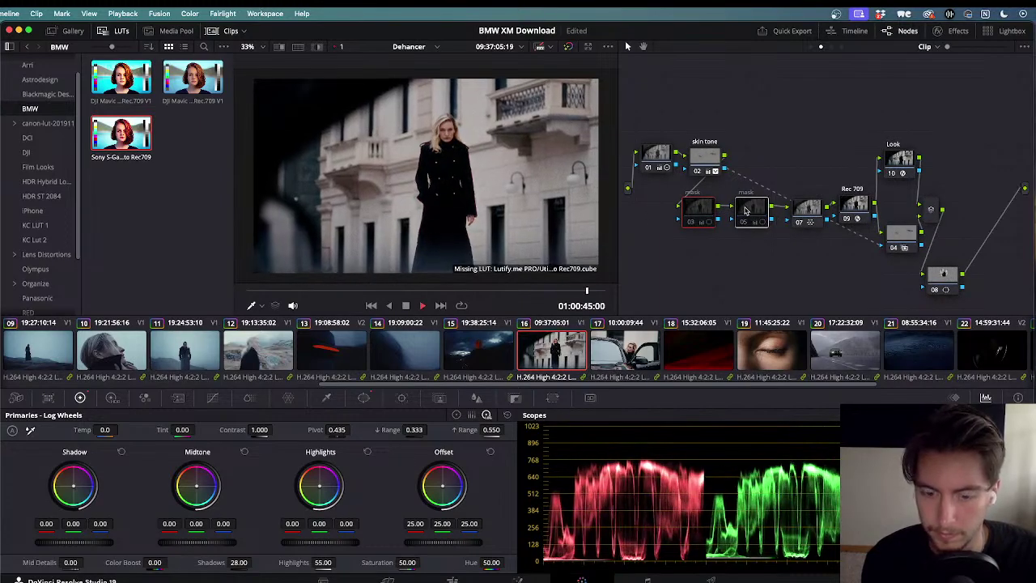
key(Down)
key(Up)
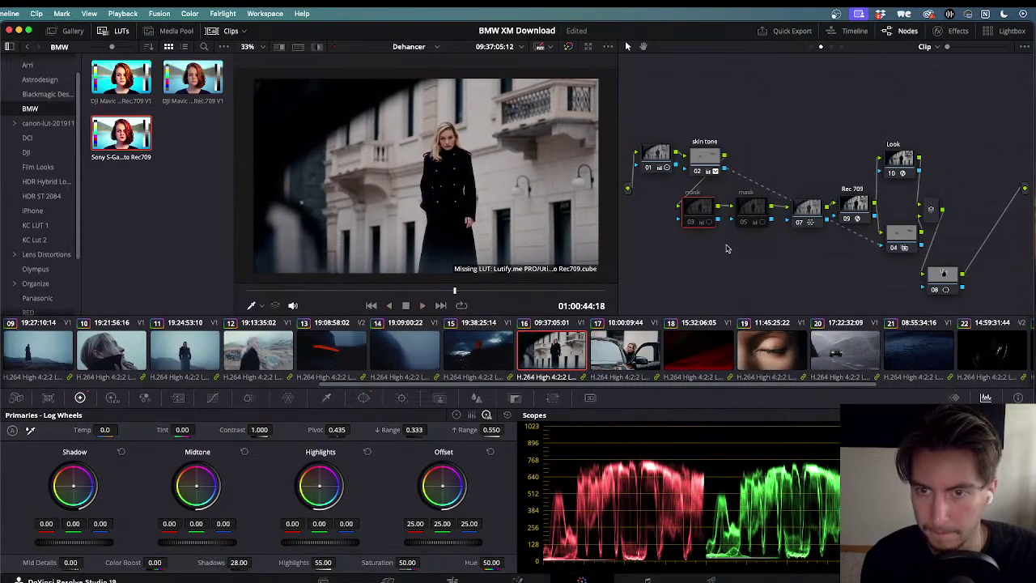
- Highlight the skin tone node's selection in clip 16 to check which areas it affects
click(701, 159)
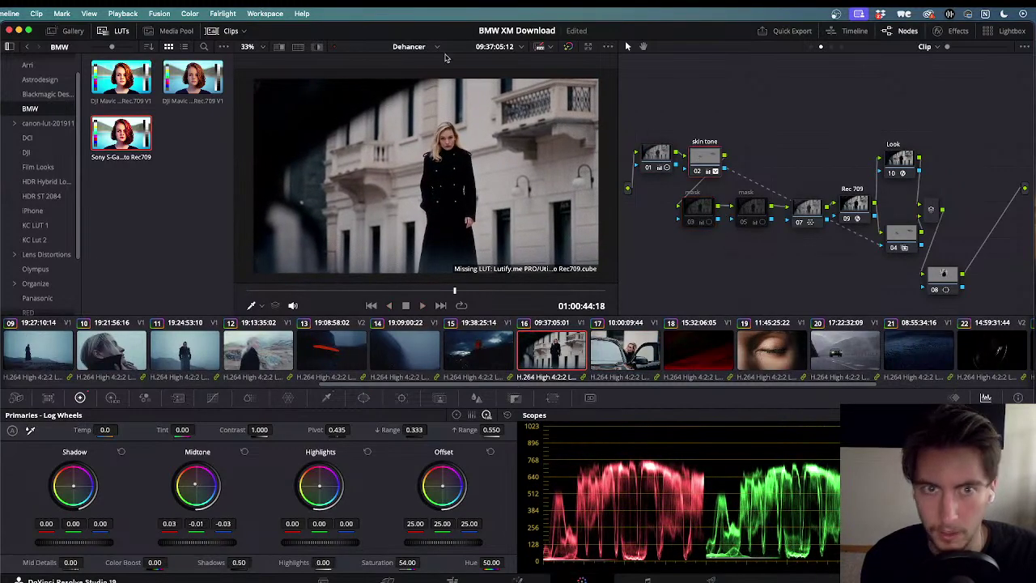
click(317, 47)
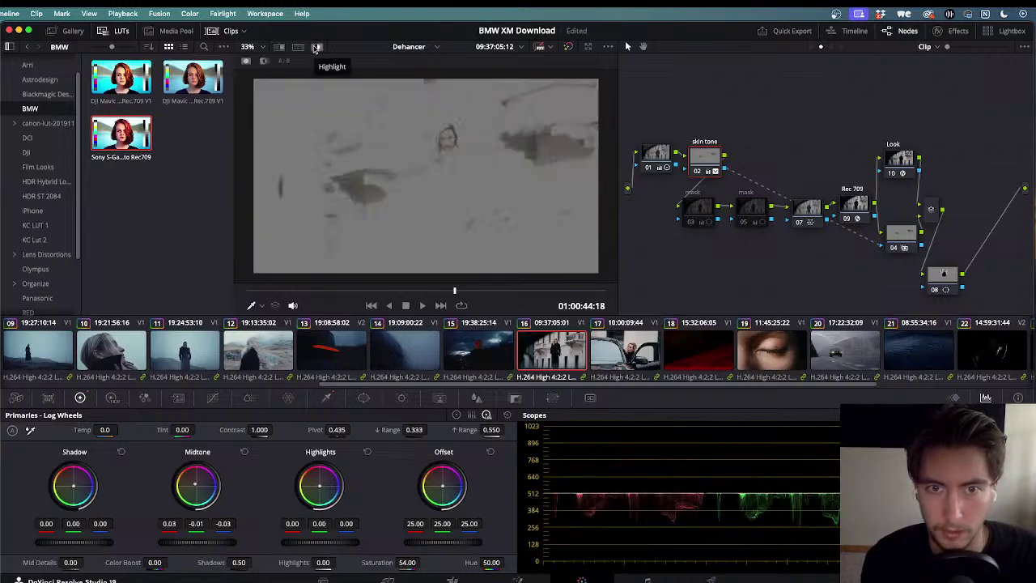
click(317, 47)
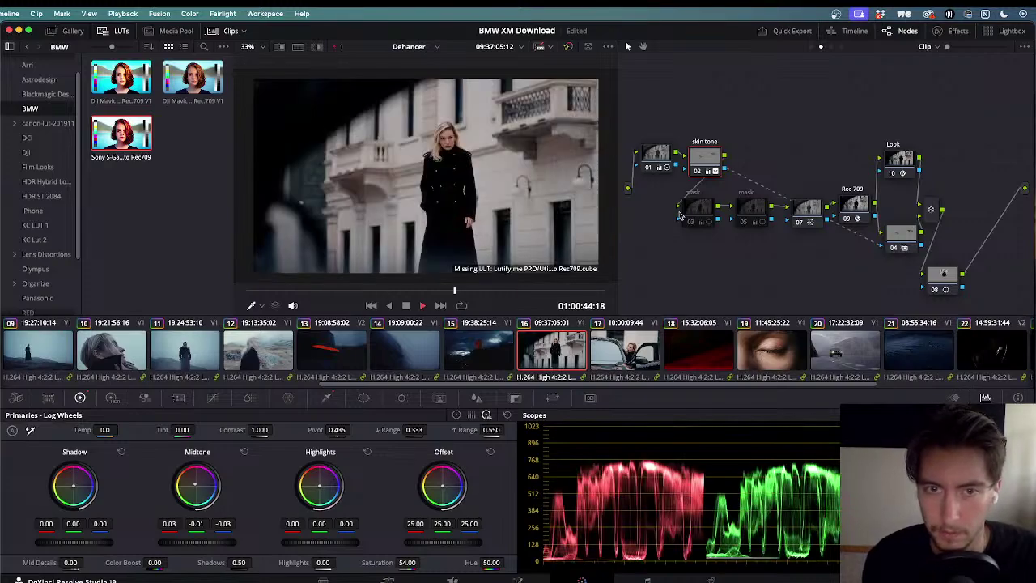
- Play clips 16 to 19 forward and backward, also in full screen, to judge how the shots match
key(j)
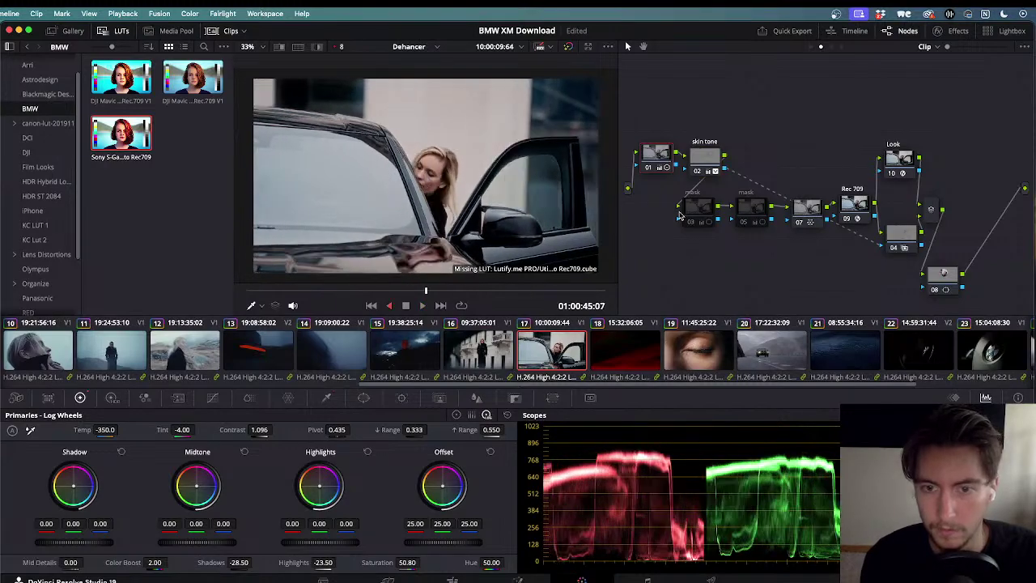
key(l)
key(j)
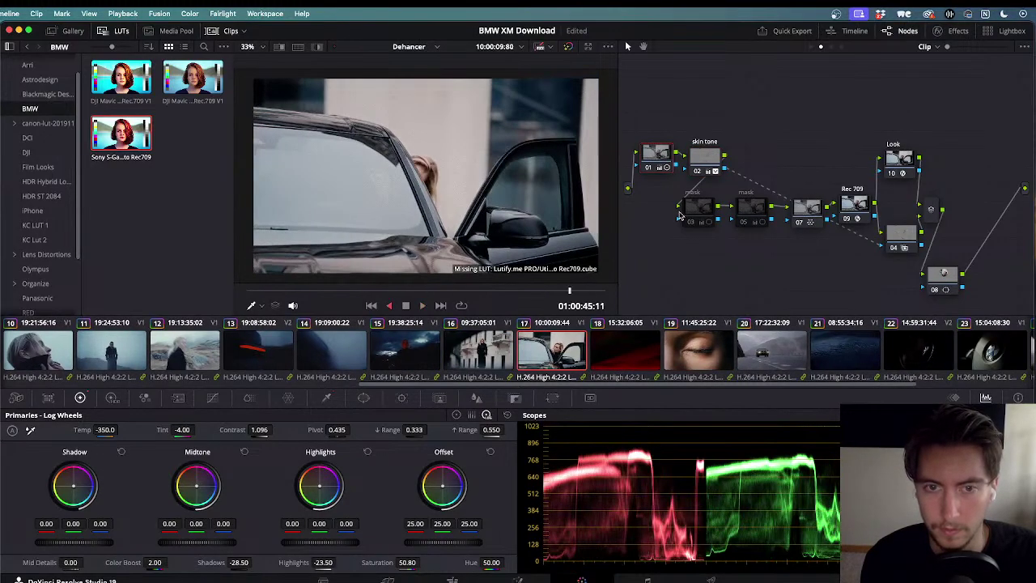
key(super+f)
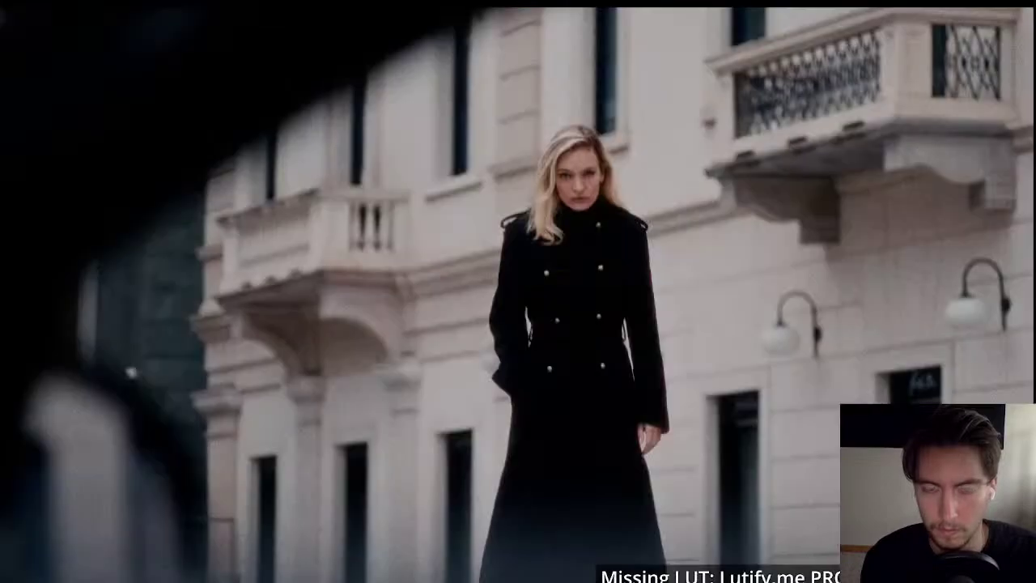
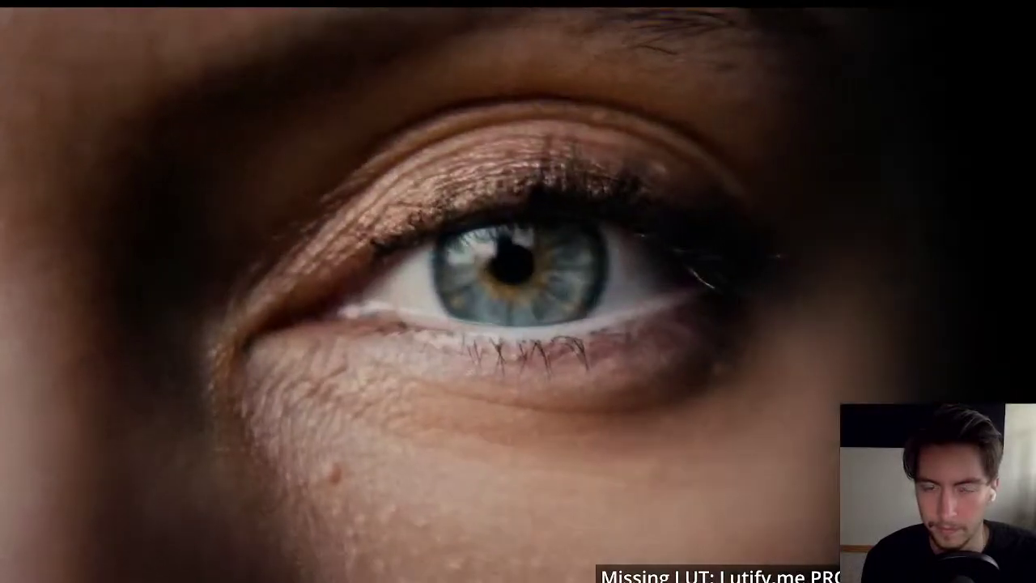
key(Escape)
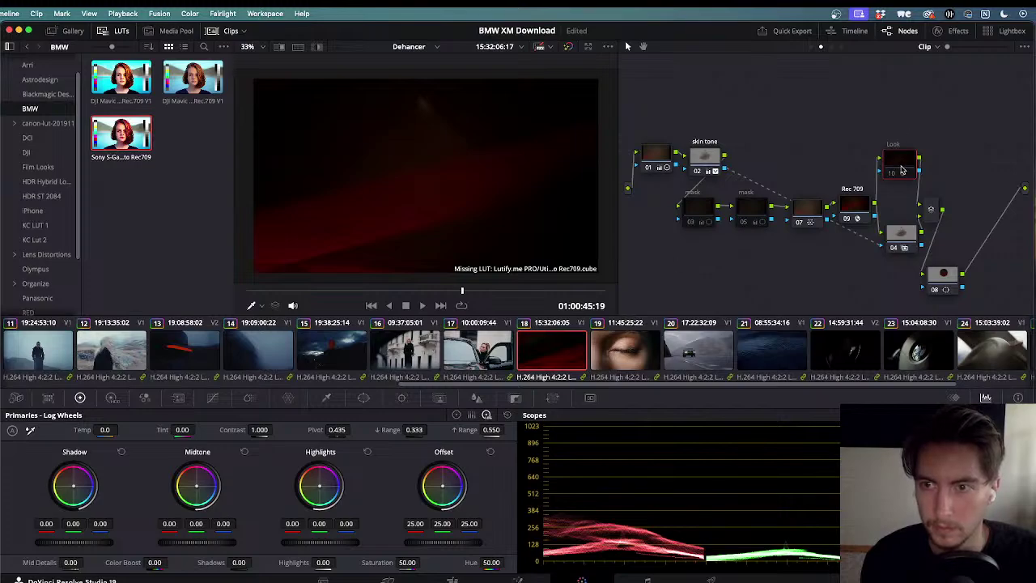
- Enable the Look node in clip 18 and play the shots through clip 20 forward and backward to compare them
key(ctrl+d)
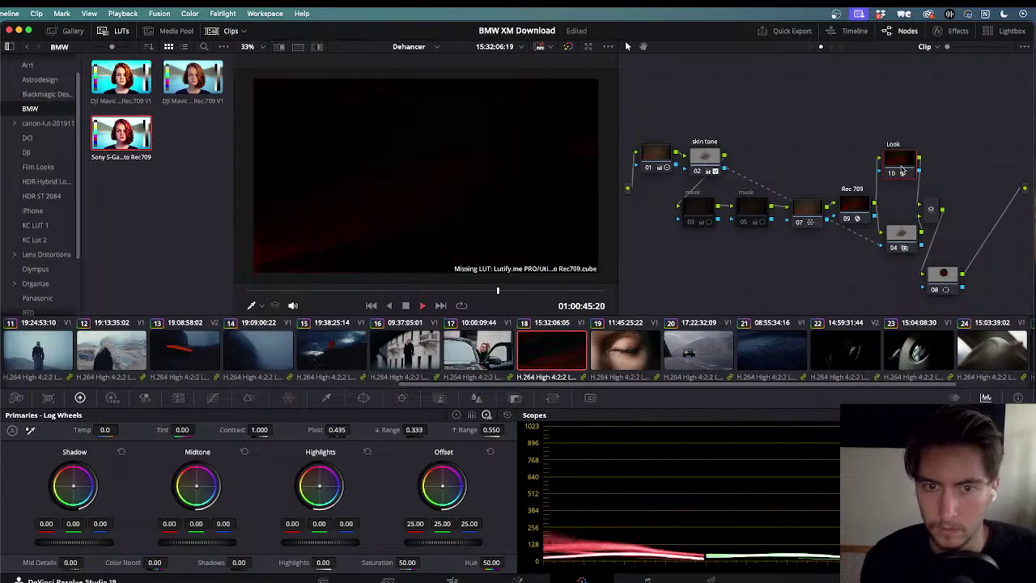
key(l)
key(j)
key(l)
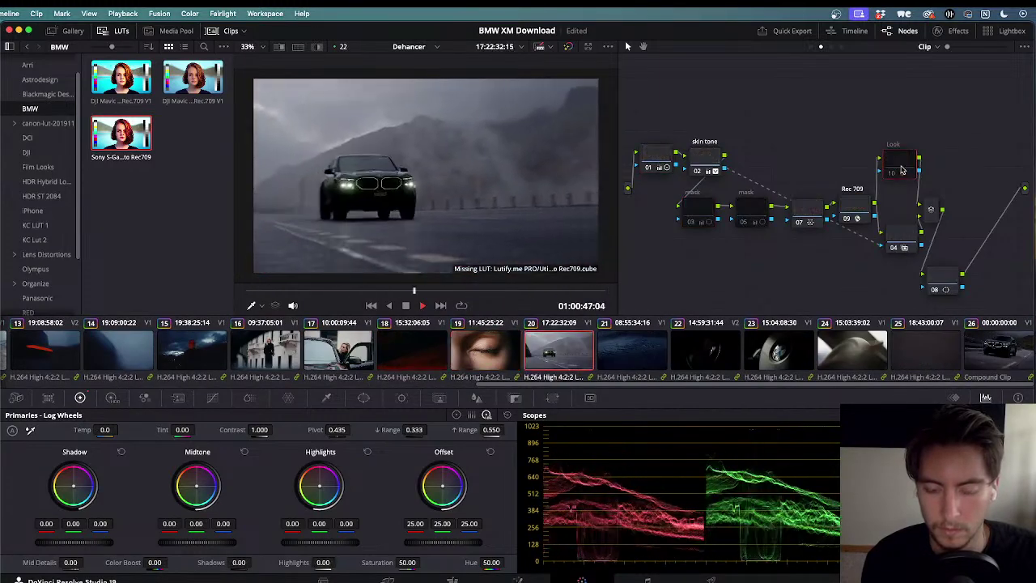
key(j)
key(l)
key(j)
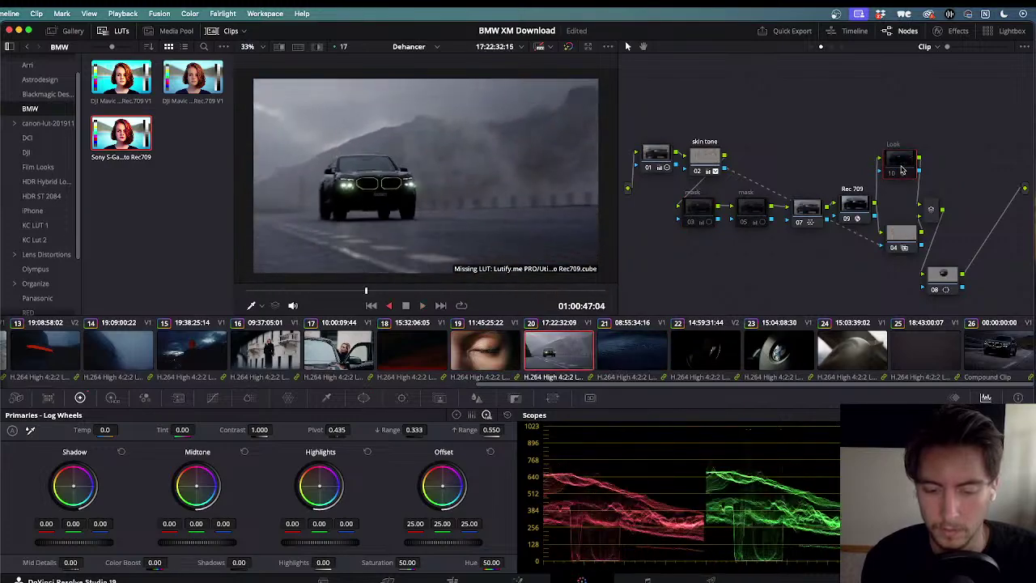
- Enable the Look node in clip 20 and compare the shot with it on and off during playback
key(k)
key(ctrl+d)
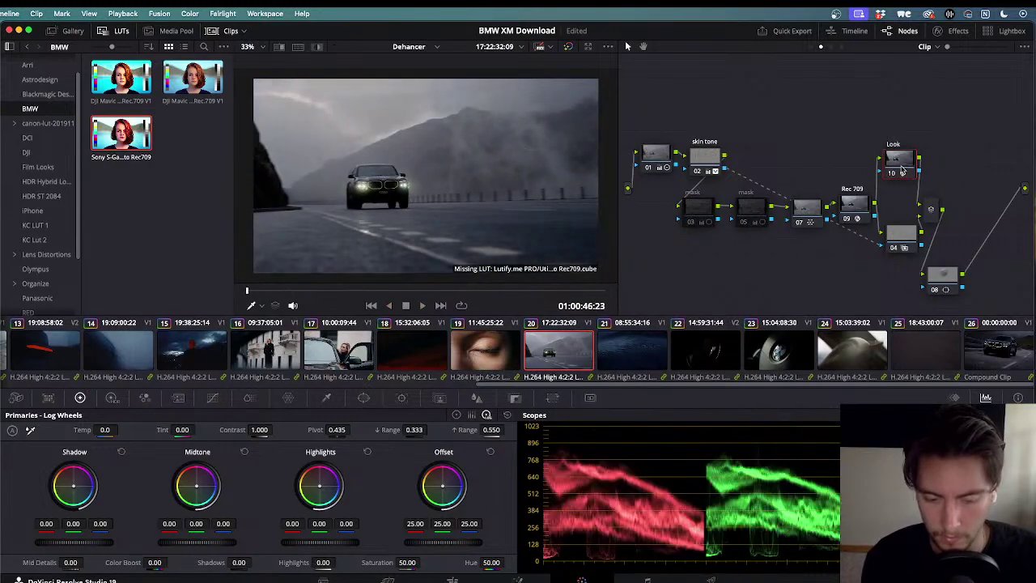
key(j)
key(l)
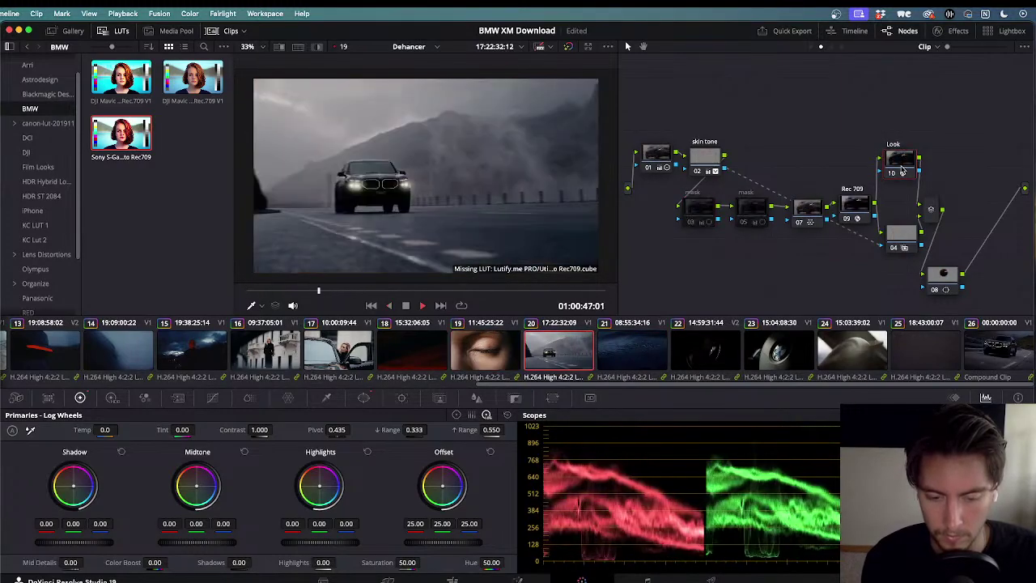
key(ctrl+d)
key(ctrl+d)
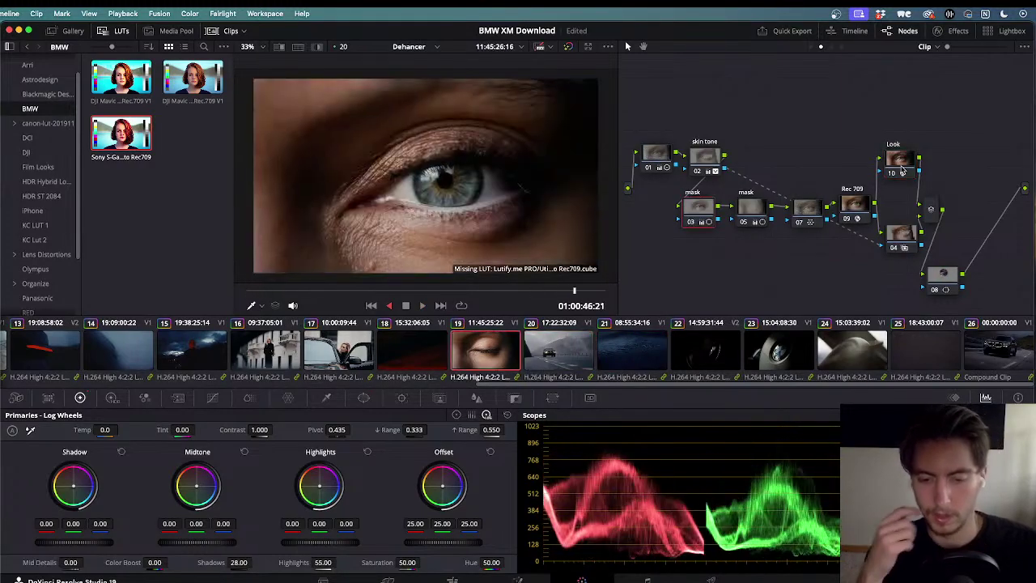
- Play through the shots after the eye close-up and enable the Look node in clip 21
key(l)
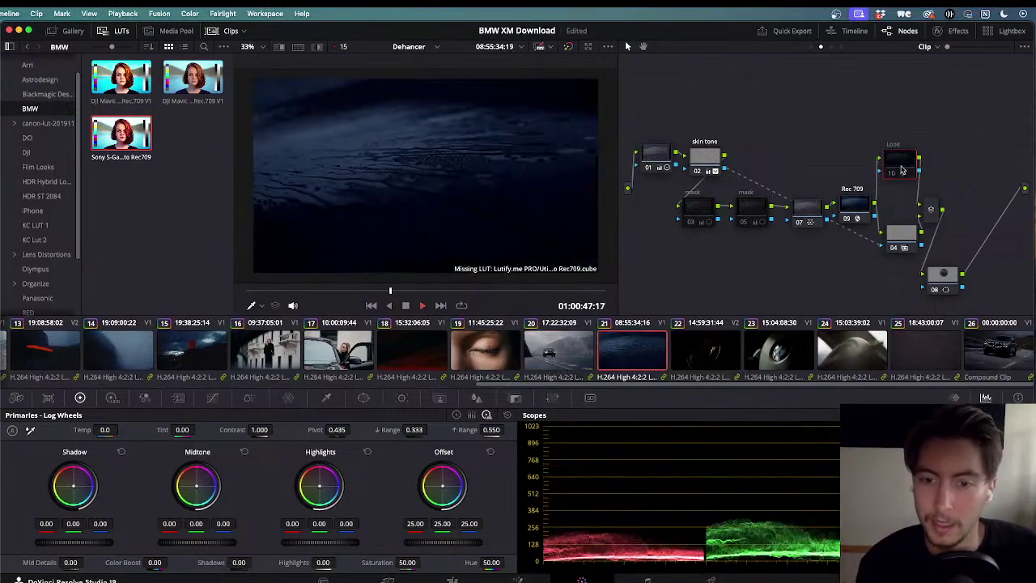
key(j)
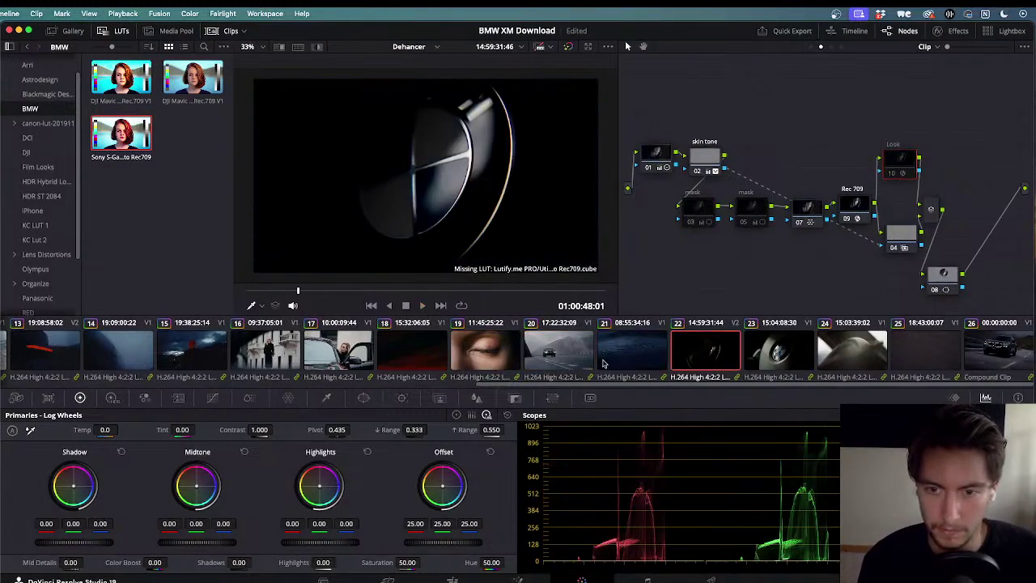
key(k)
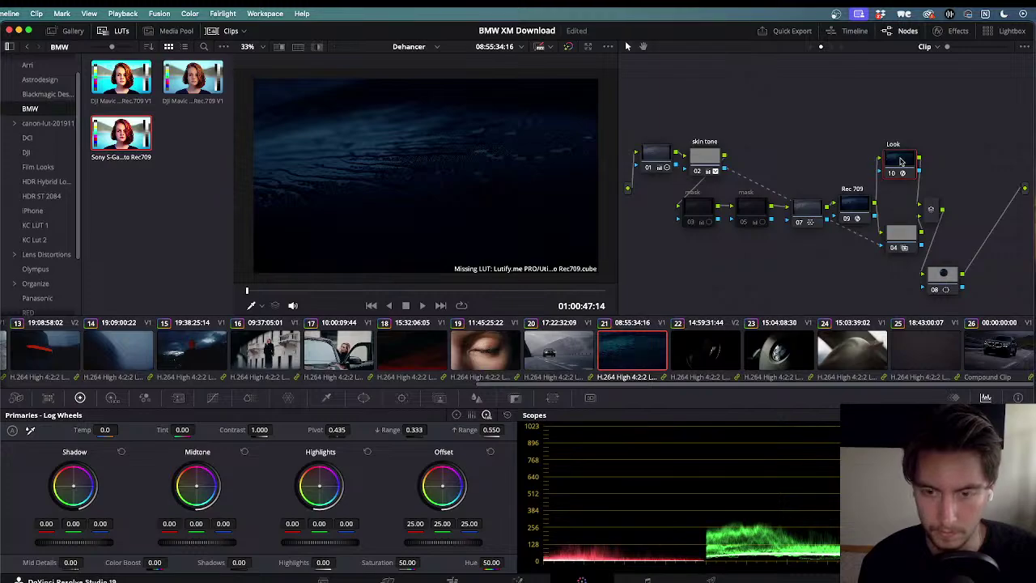
- Set node 01 of clip 21 to shadows 16.00 and highlights 43.50, and play the neighbouring shots to check it
click(648, 166)
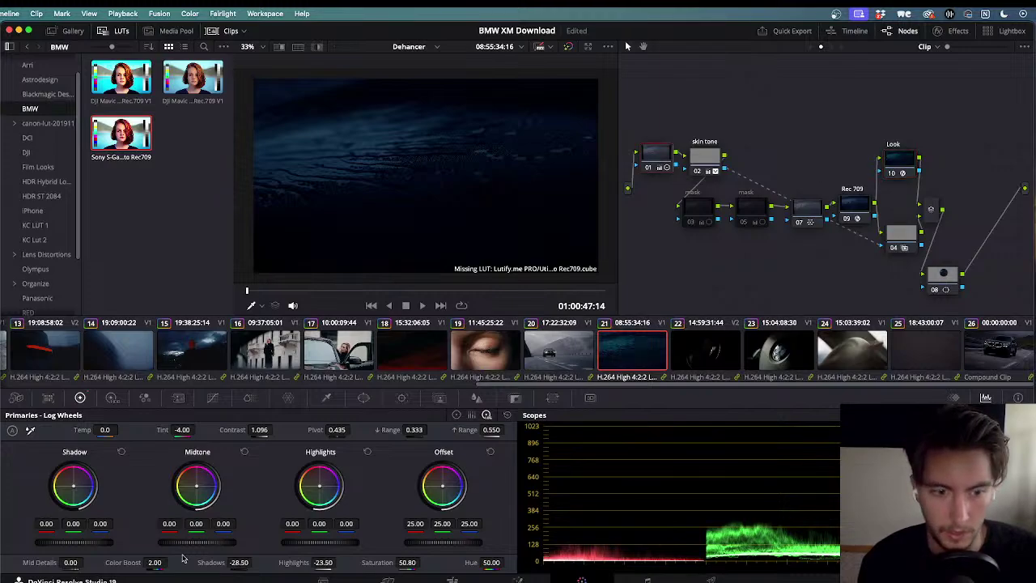
drag(255, 562, 306, 562)
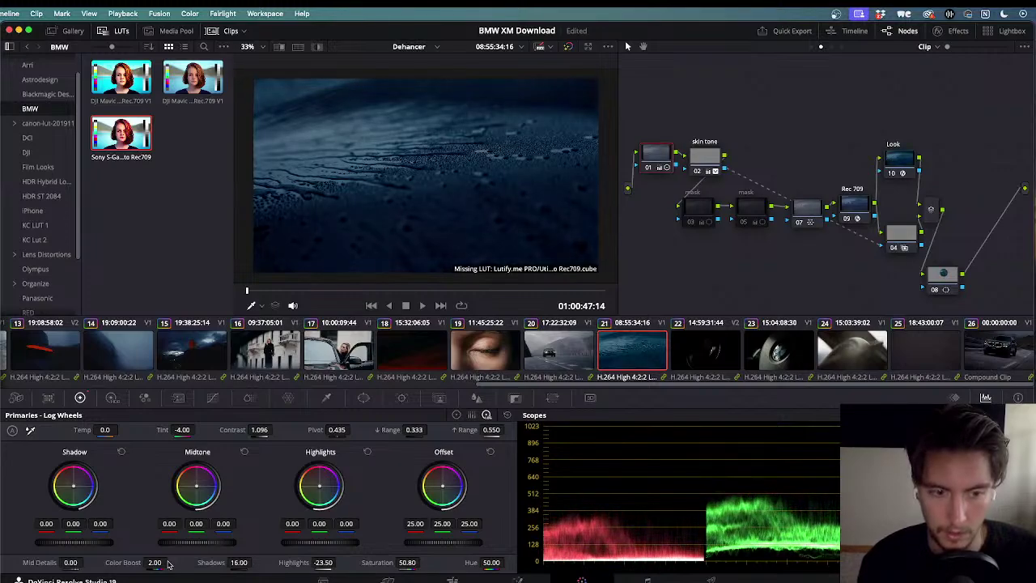
drag(323, 561, 339, 562)
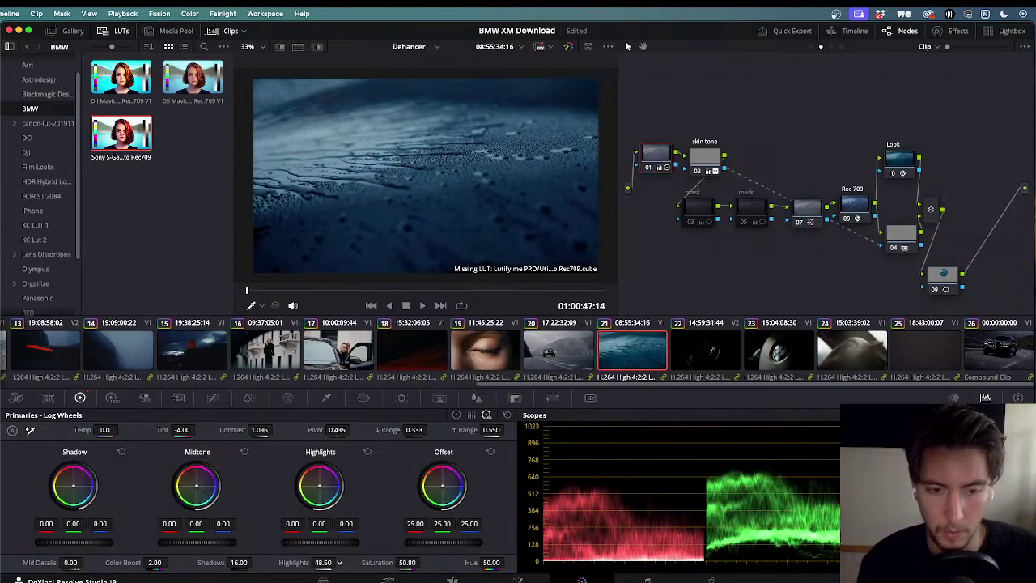
key(j)
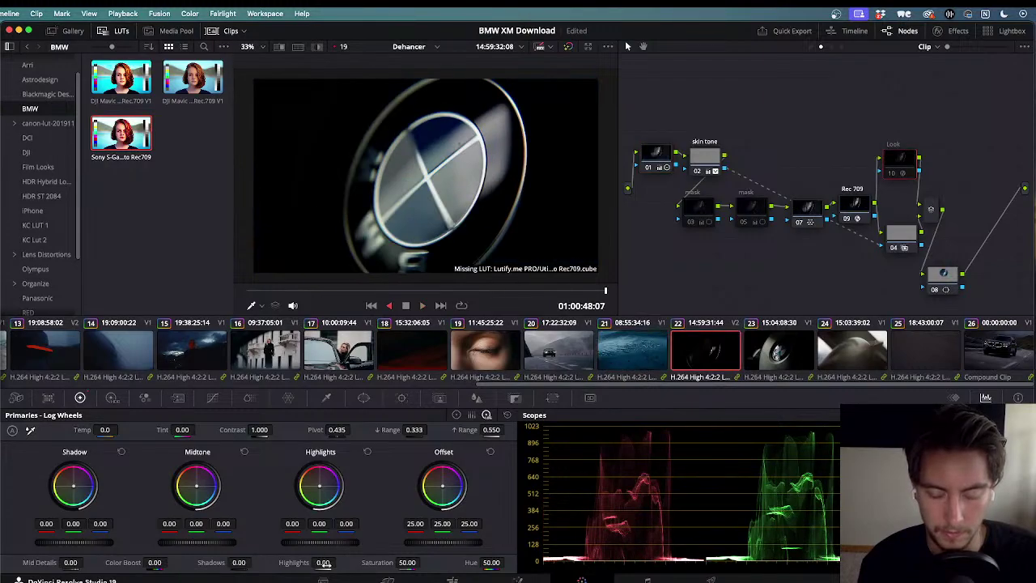
key(l)
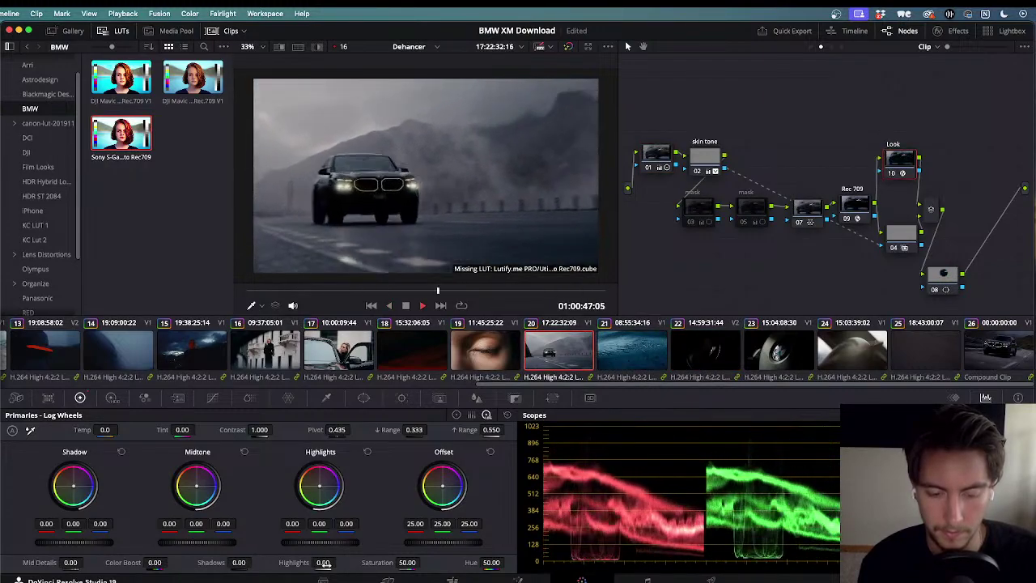
- Set node 01 of clip 16 to shadows -18.50 and highlights -18.00, and play the following shots
scroll(548, 340, left, 4)
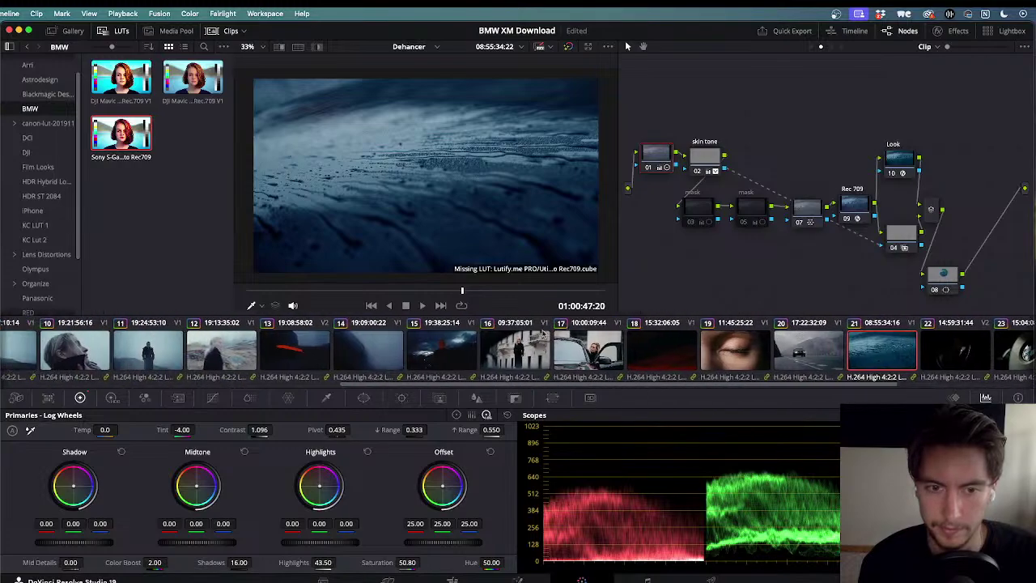
click(541, 348)
click(655, 164)
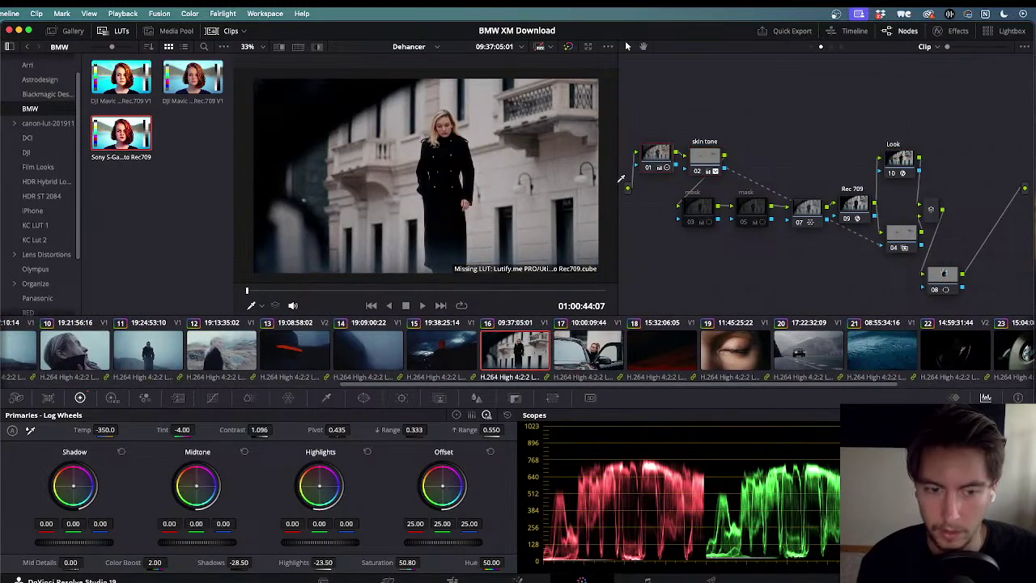
drag(238, 562, 250, 562)
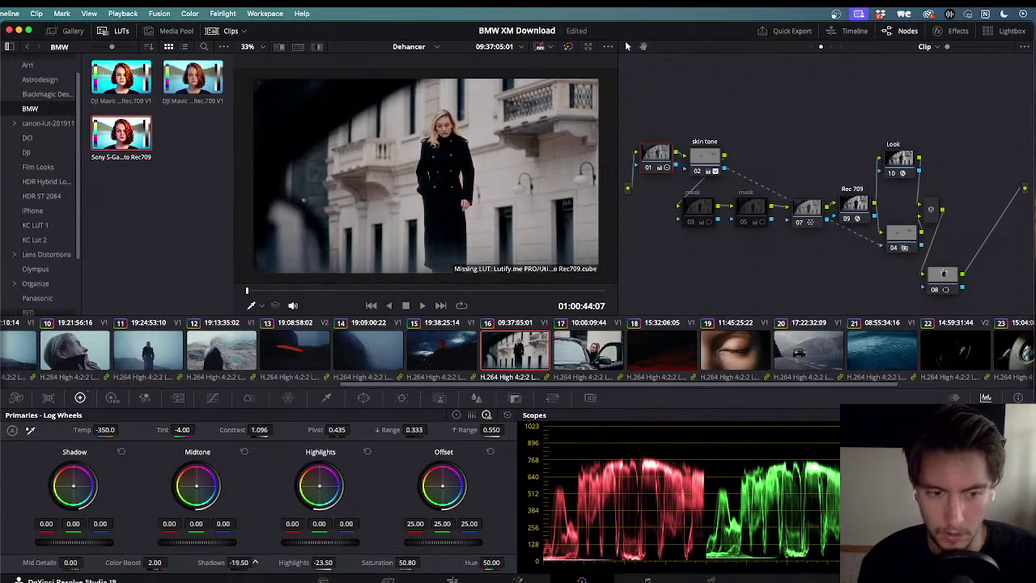
drag(340, 562, 340, 562)
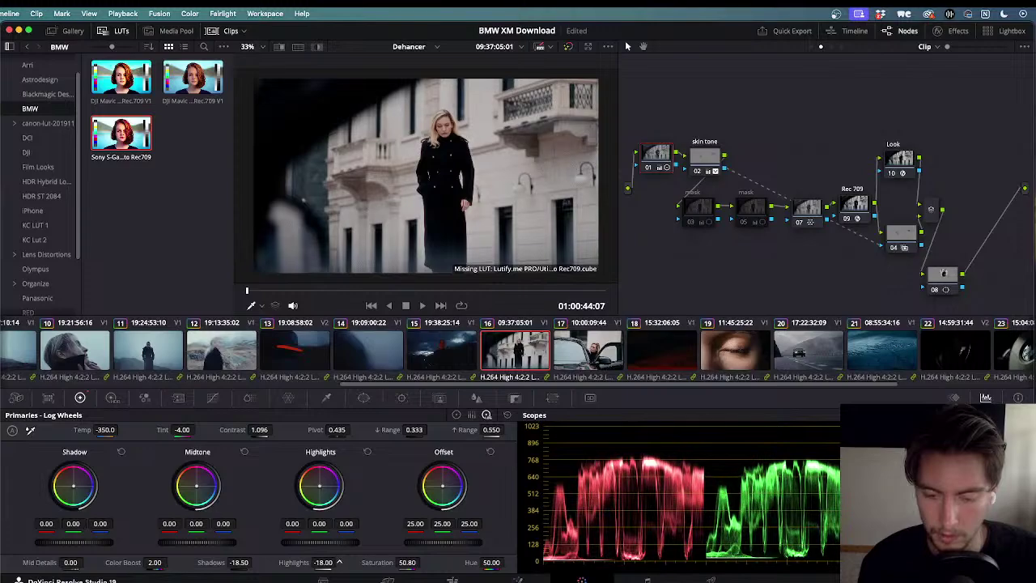
key(space)
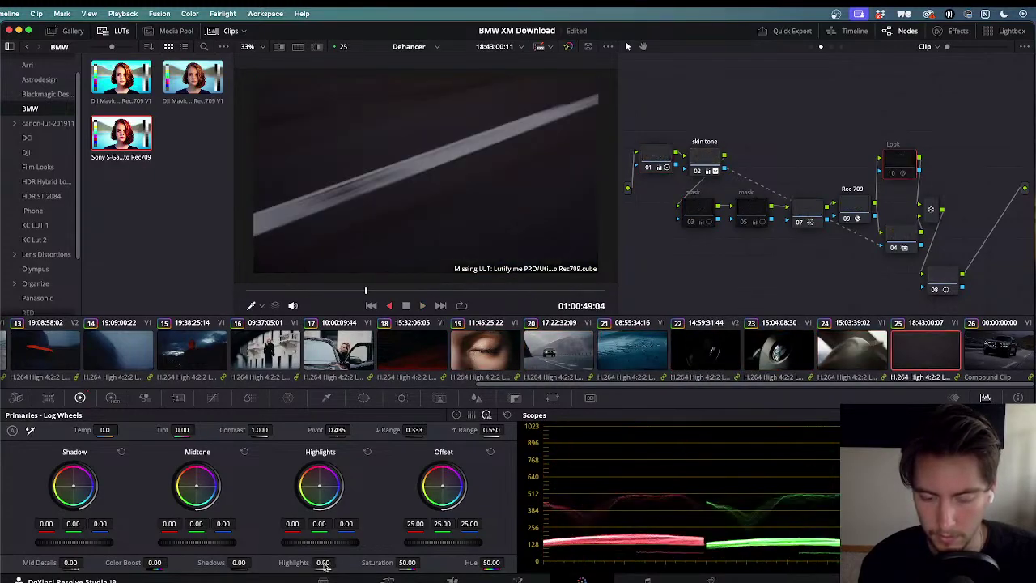
- Raise the shadows in node 01 of clip 22 and play on into clip 23 to compare the shots
click(721, 352)
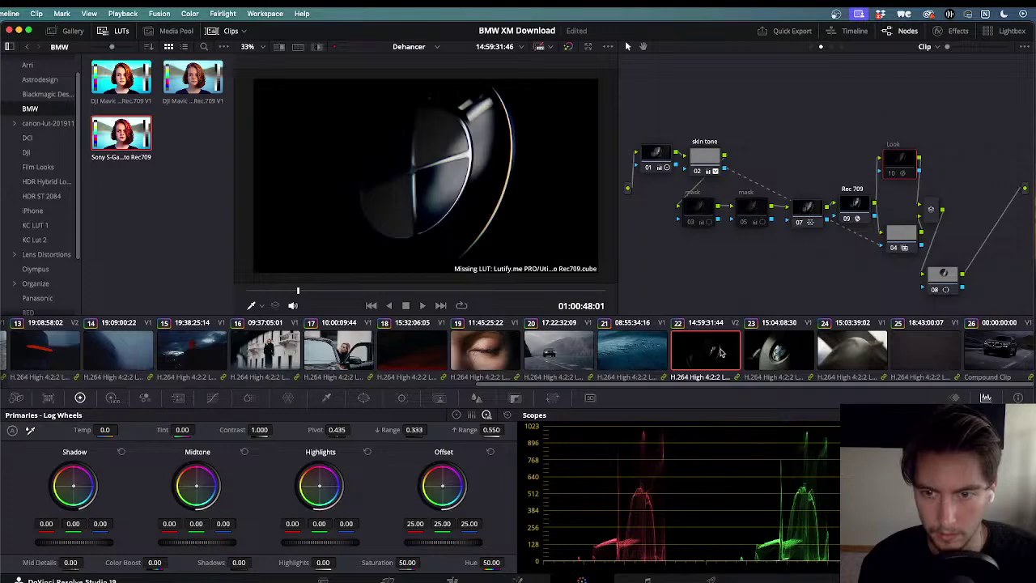
click(658, 152)
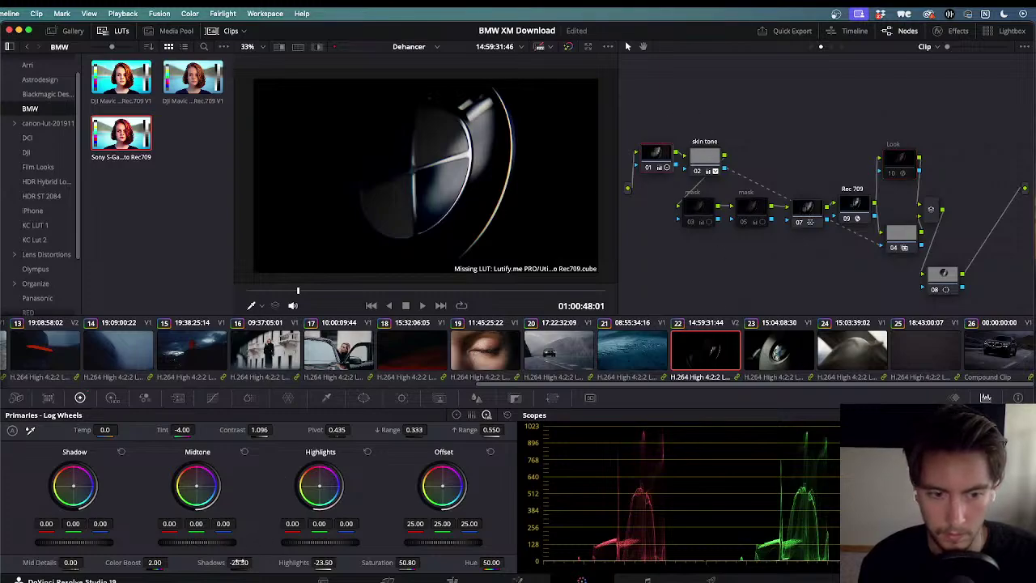
drag(253, 563, 256, 563)
key(Down)
key(space)
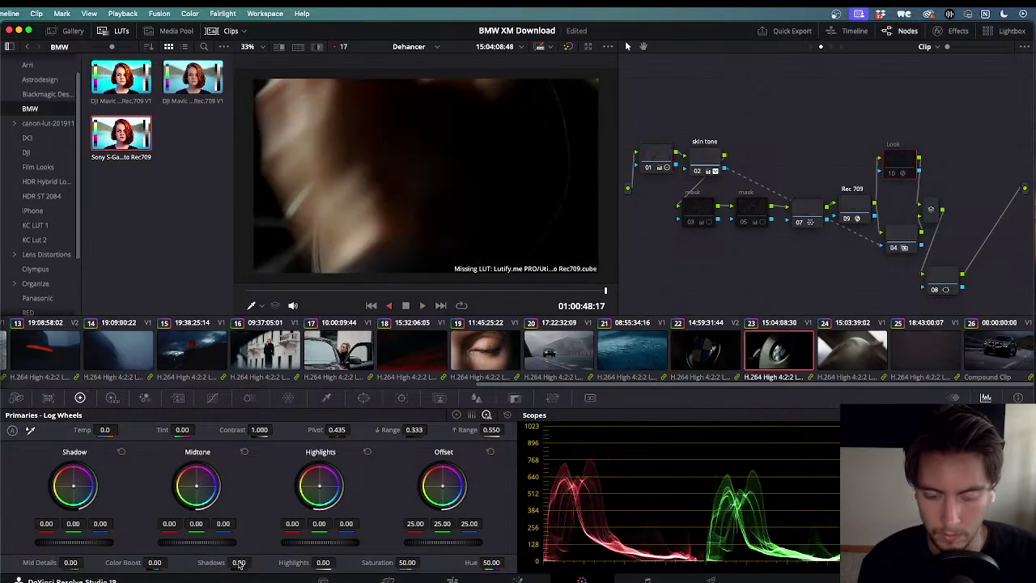
- Play back and forth through clips 20 to 24 to compare their grades, stopping on the driving car shot
key(l)
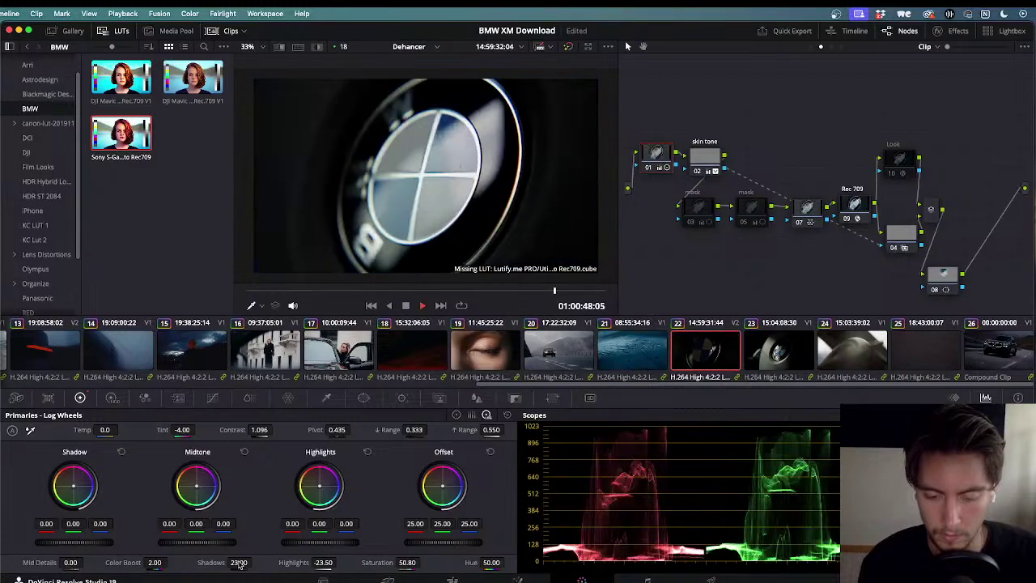
key(Up)
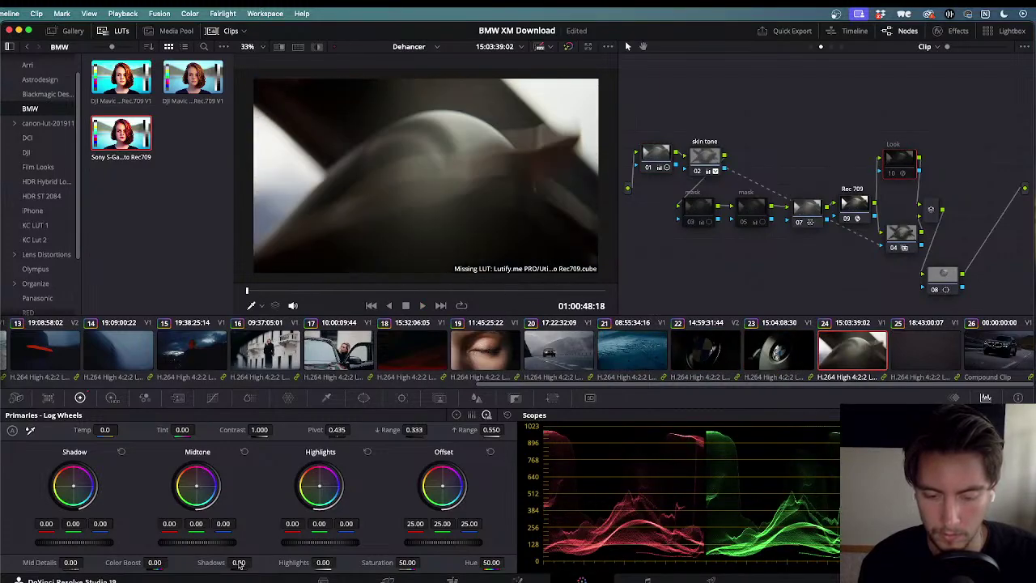
key(l)
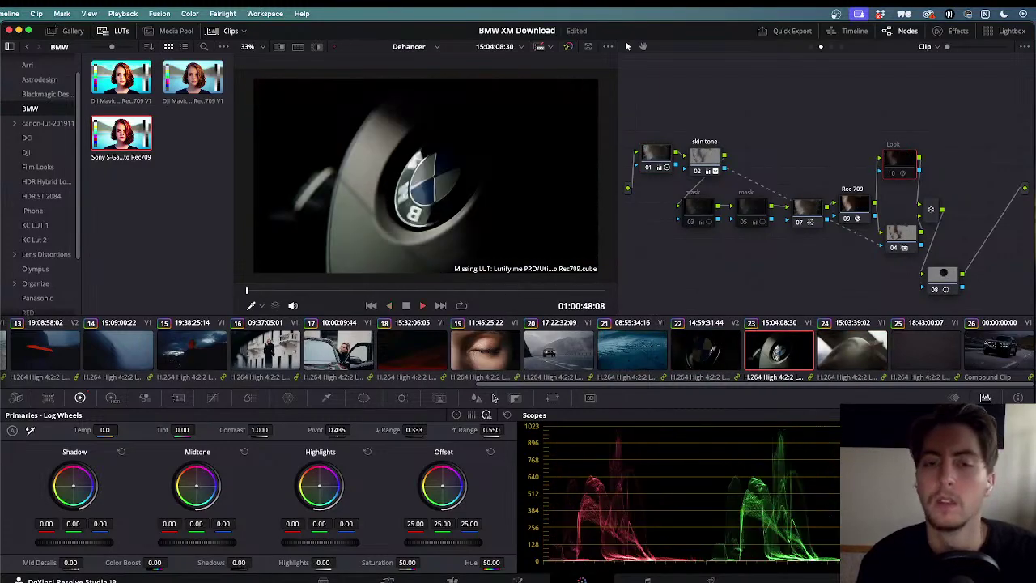
key(j)
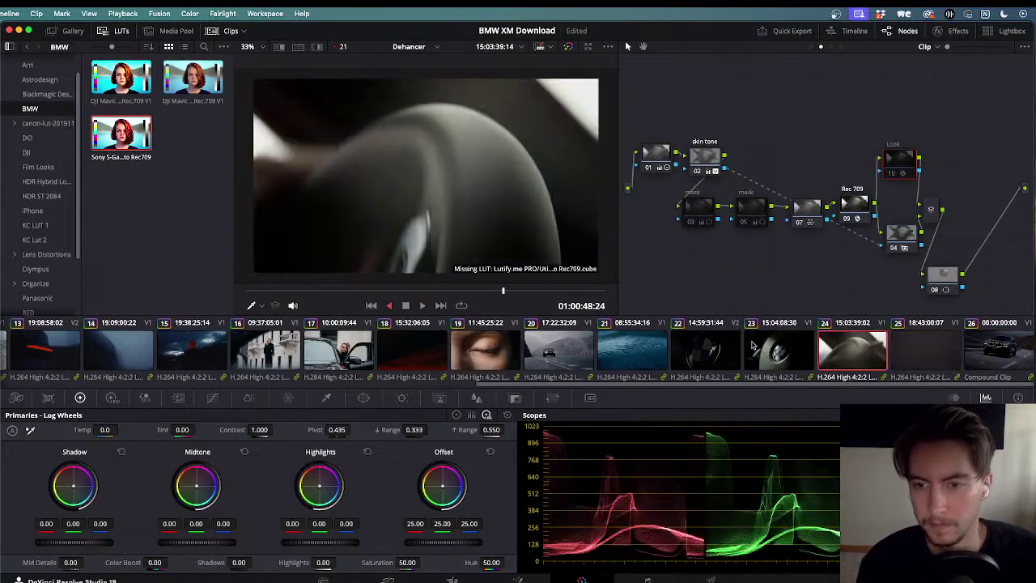
key(l)
key(j)
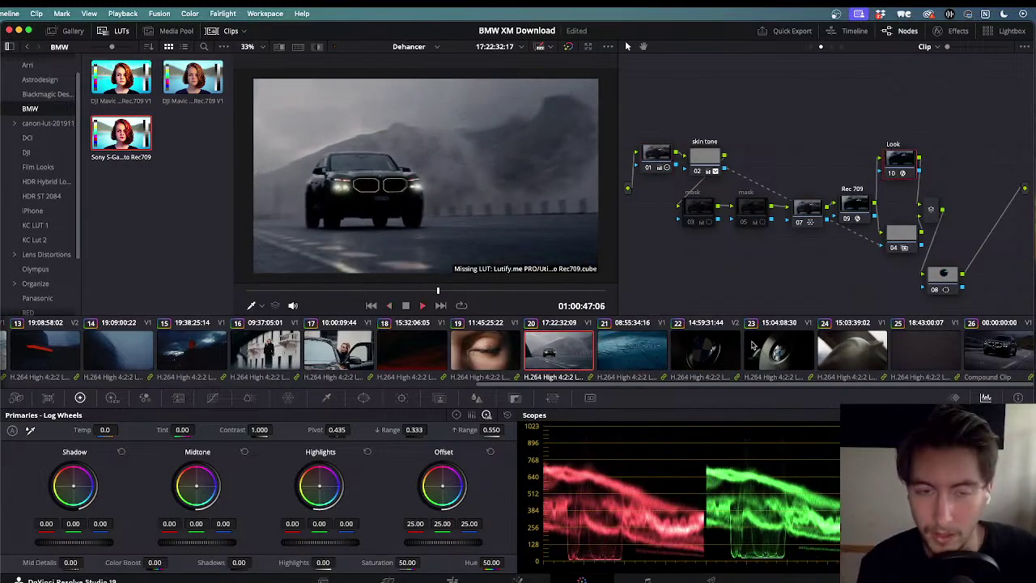
key(l)
key(l)
key(l)
key(k)
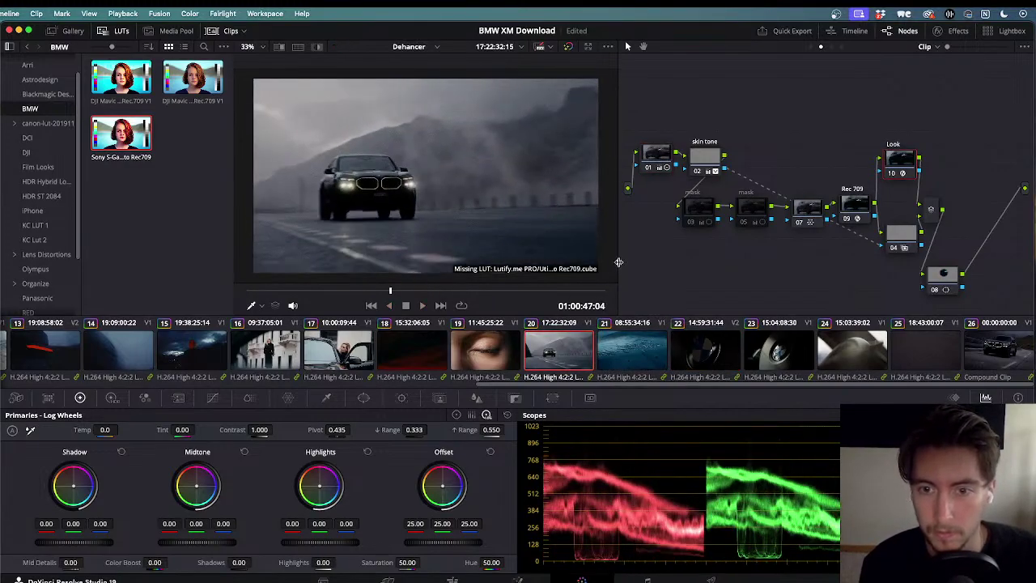
- Widen the viewer, enlarge the image to fill it, and play the shots around clip 20
drag(617, 251, 634, 251)
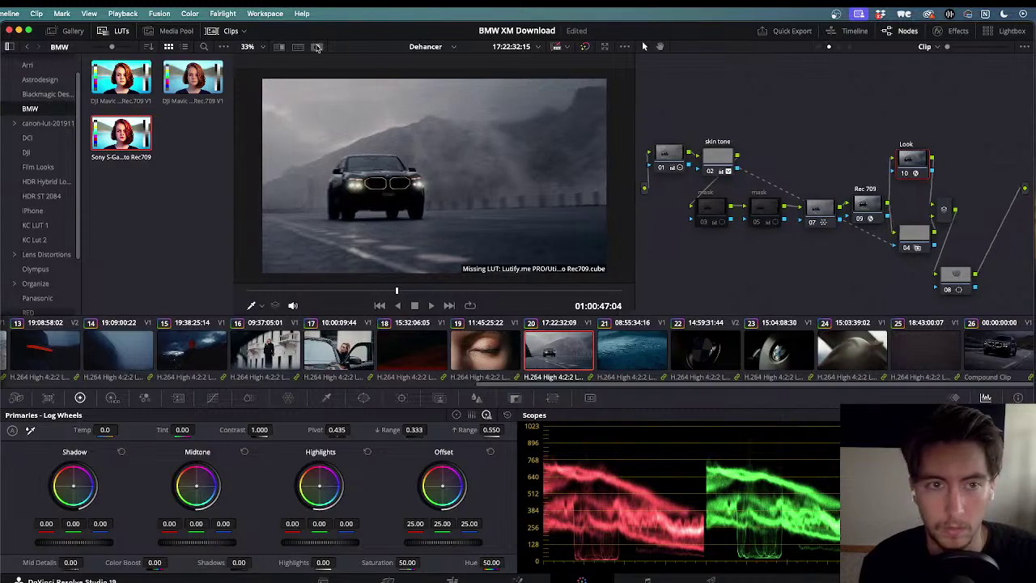
click(261, 46)
click(264, 68)
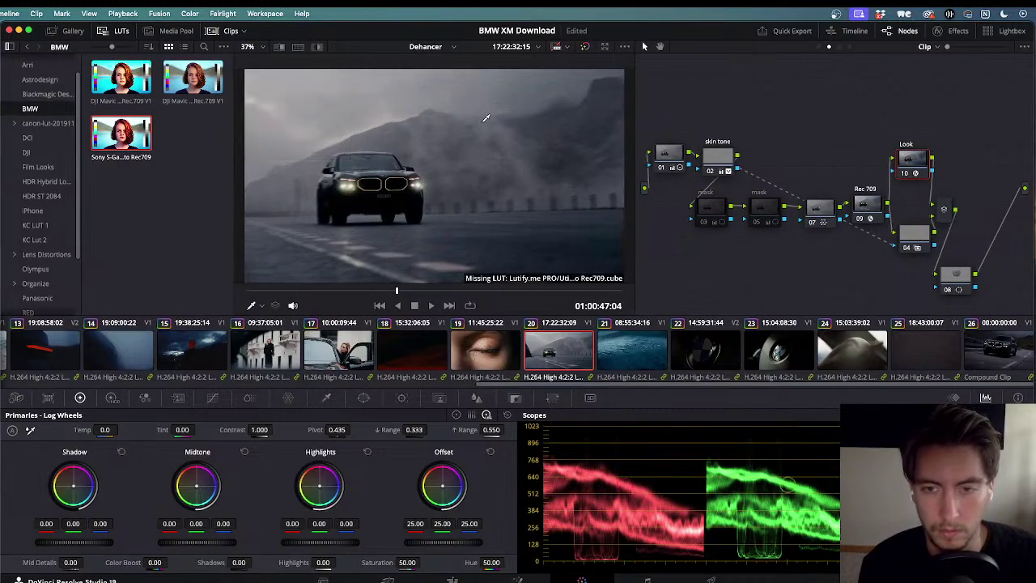
key(l)
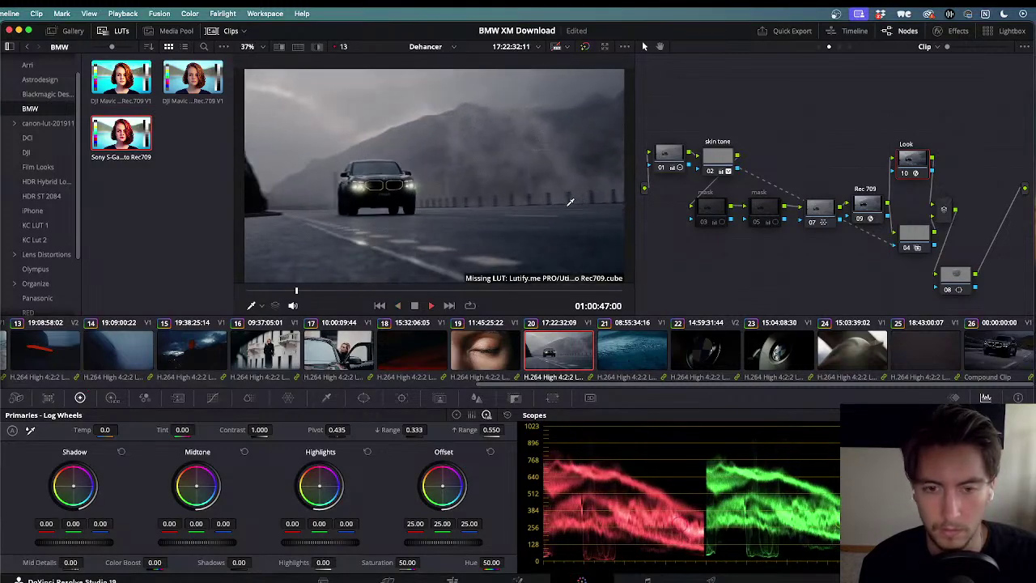
key(j)
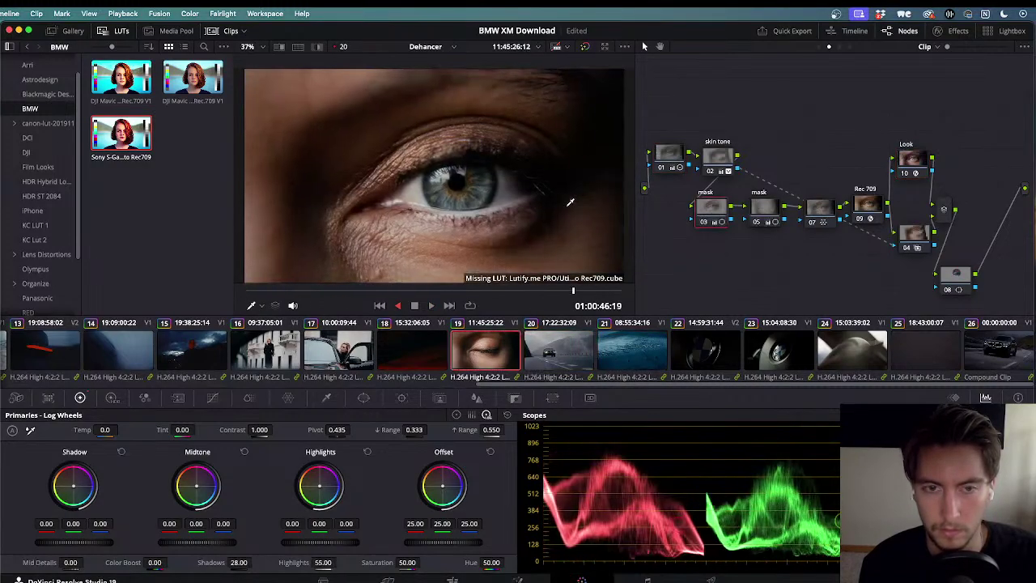
key(l)
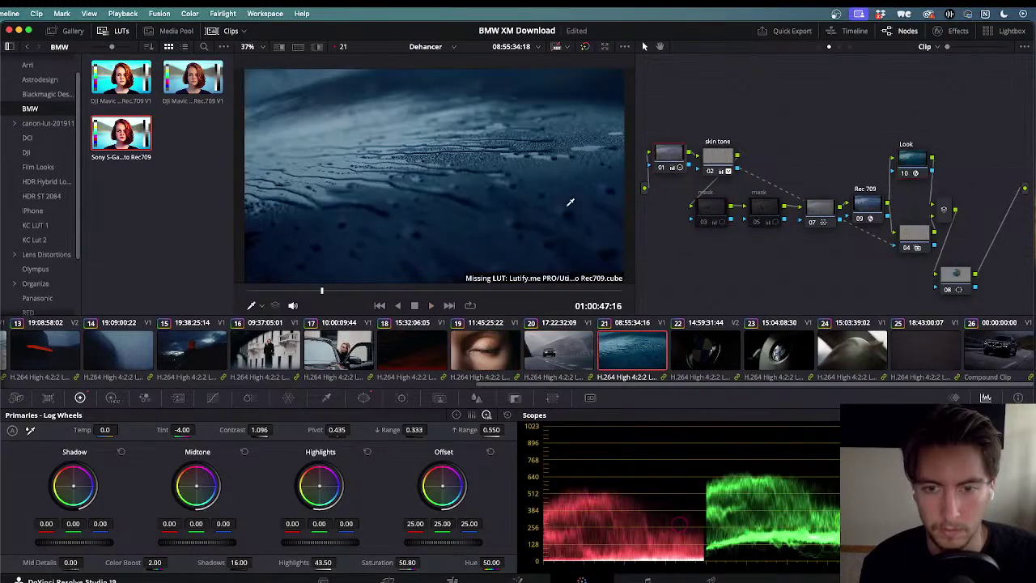
- In node 07 of clip 21, warp the blue point to hue 0.35 and saturation 0.69, and play the following shots
click(820, 213)
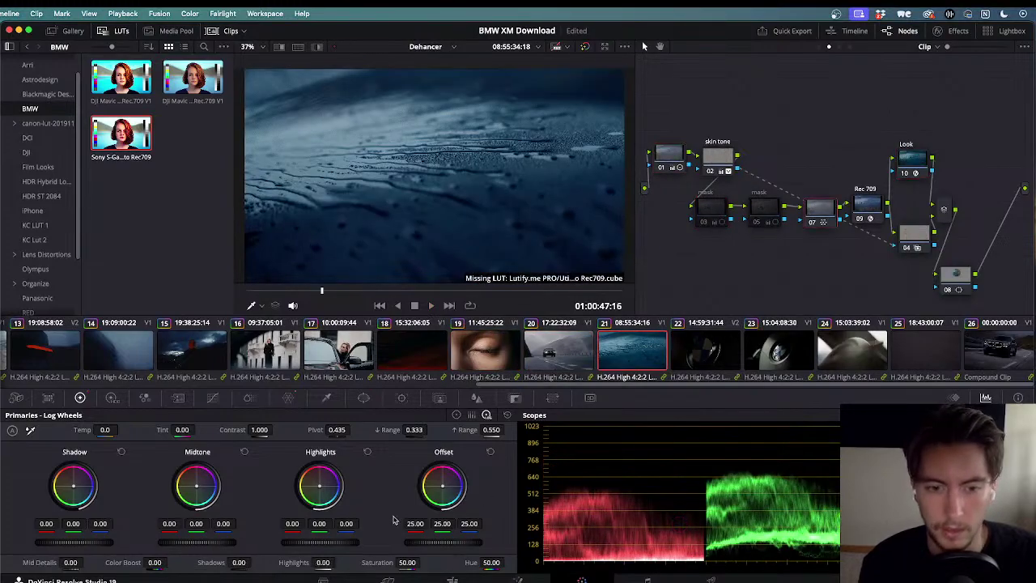
click(288, 398)
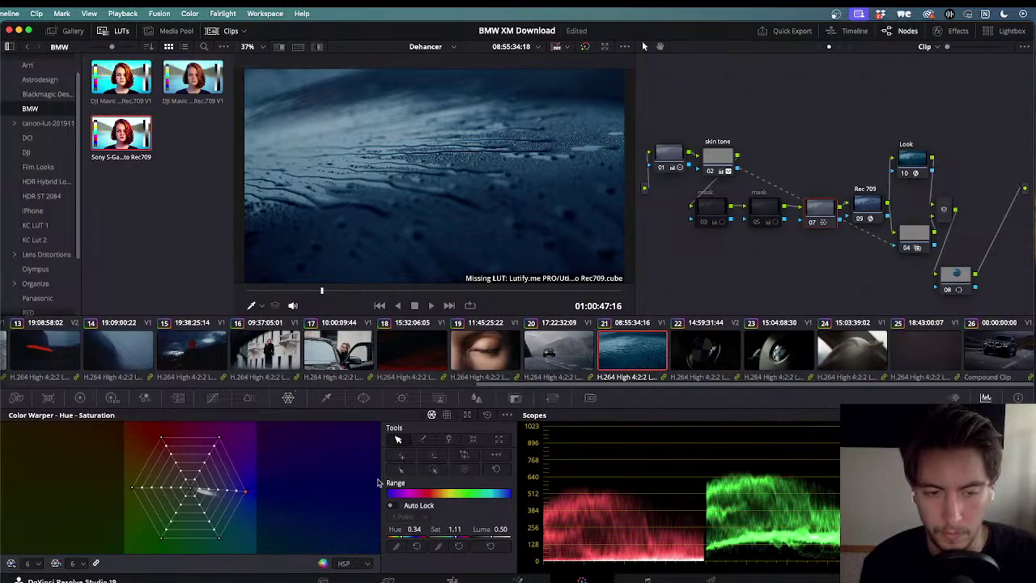
drag(247, 495, 152, 454)
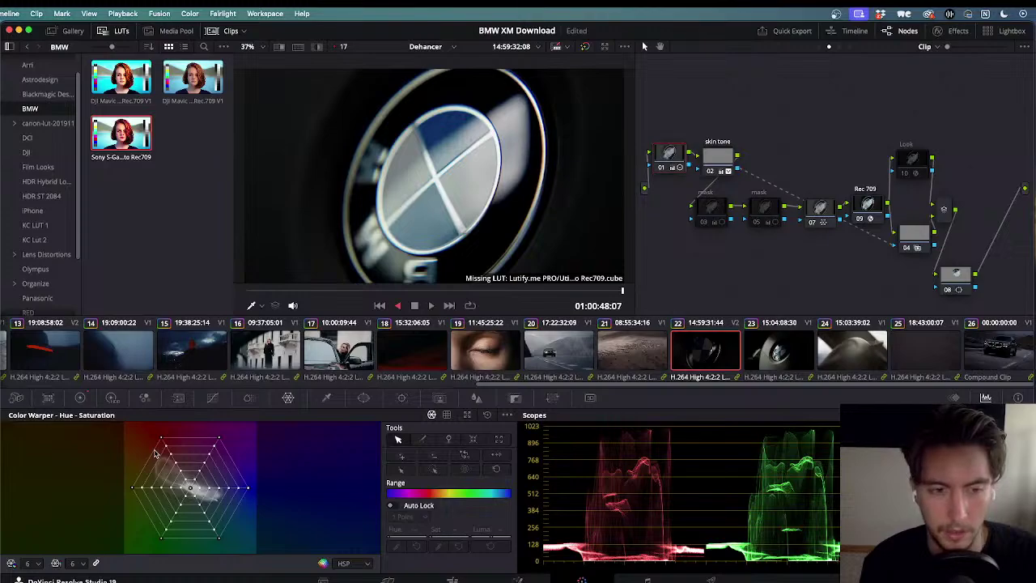
key(Up)
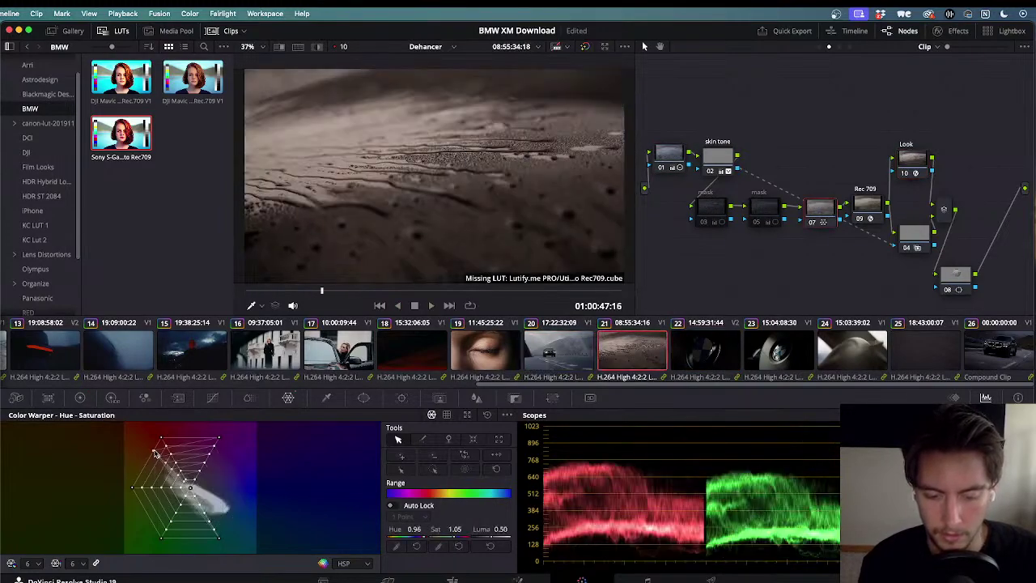
drag(161, 459, 239, 490)
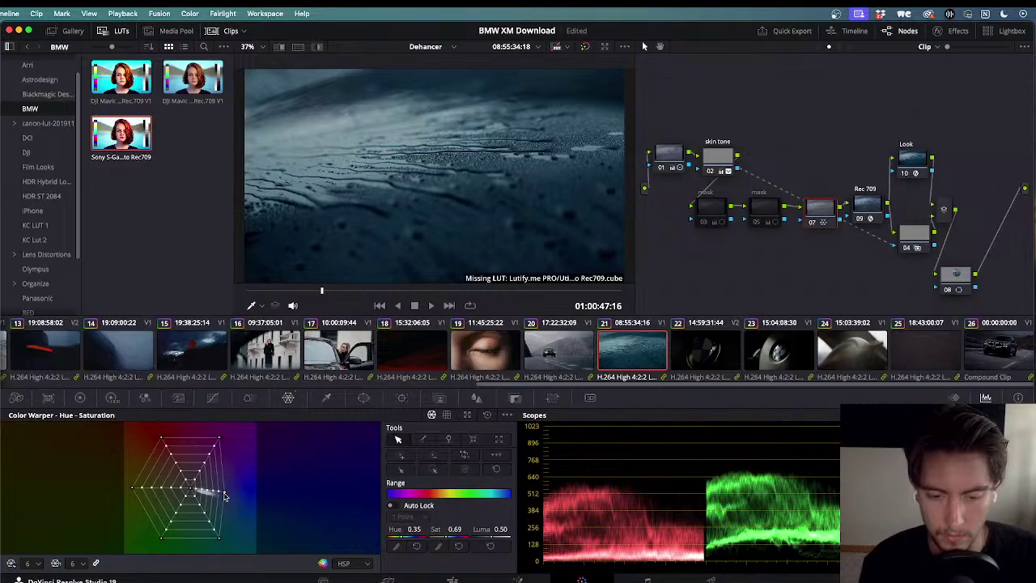
key(j)
key(l)
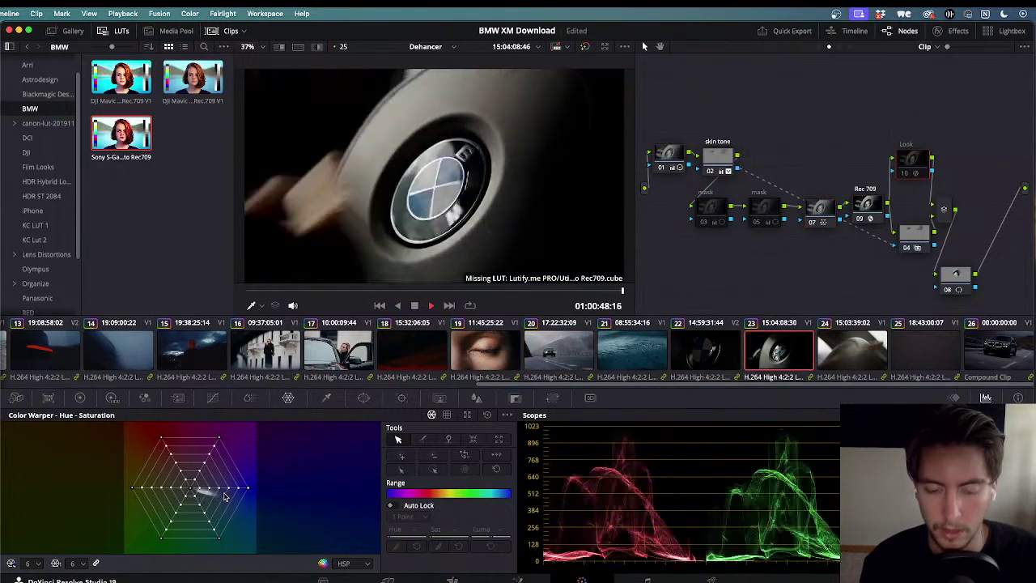
- Set the shadows in node 01 of compound clip 26 to 43.00
key(j)
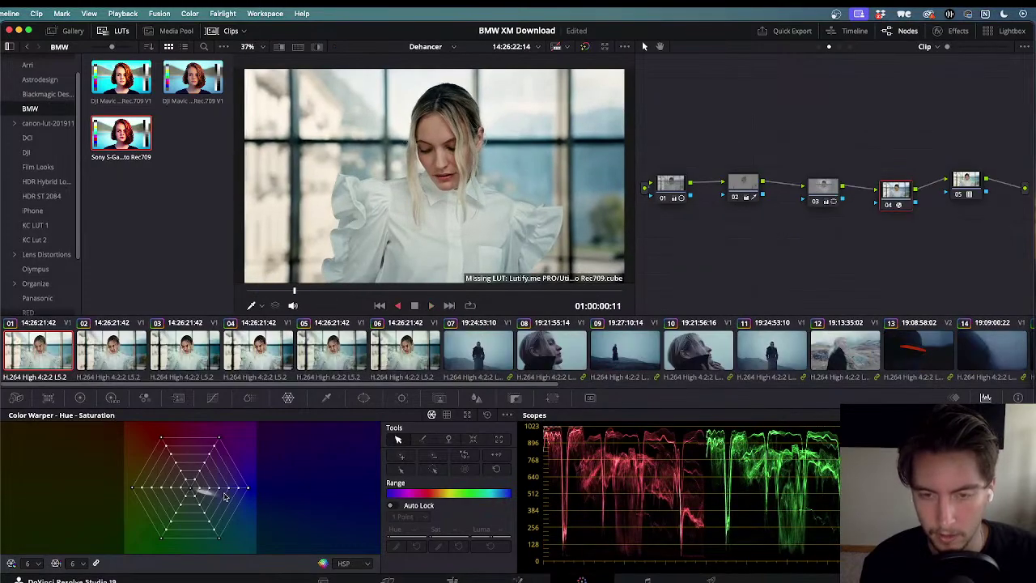
key(k)
click(668, 162)
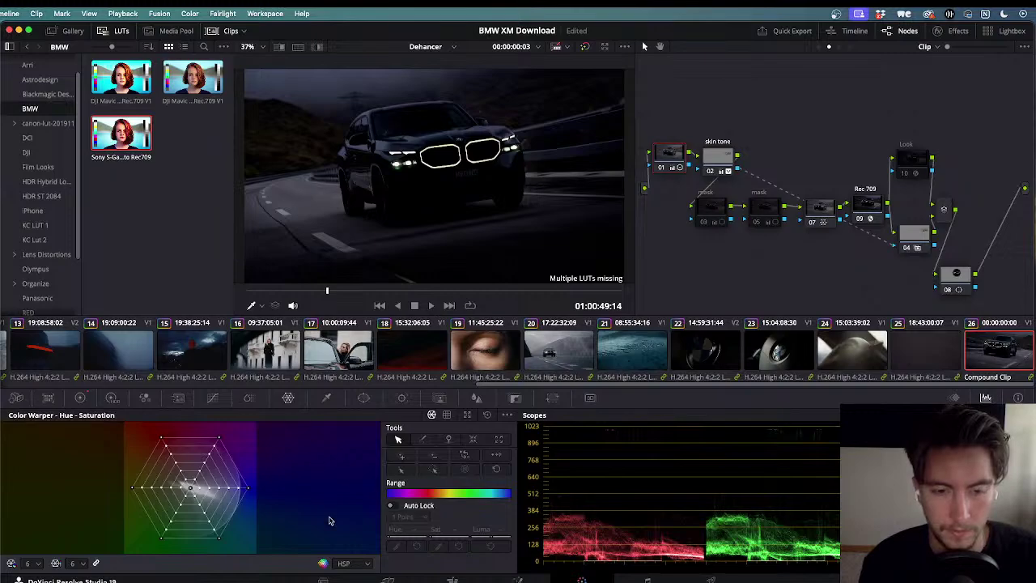
key(shift+4)
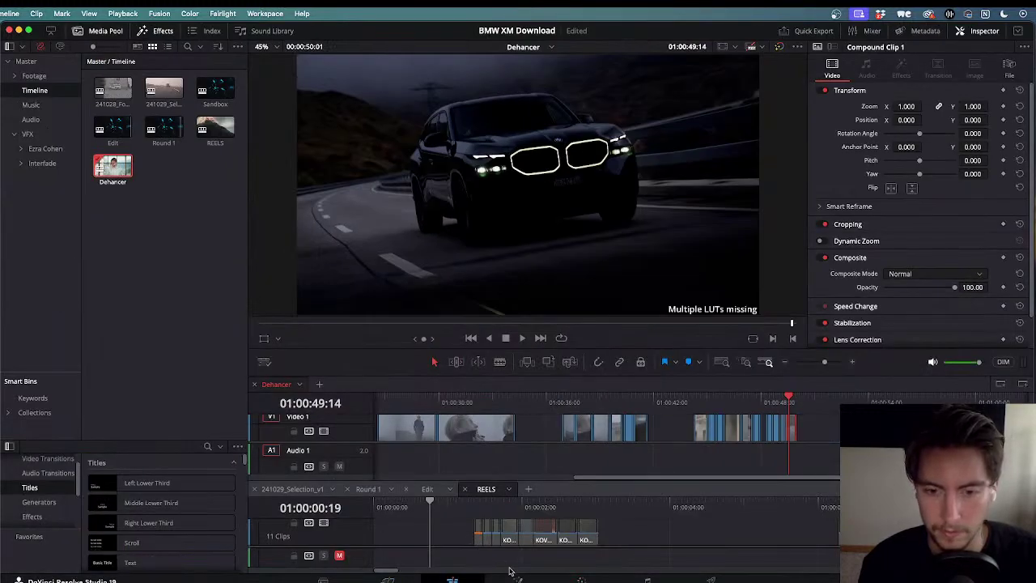
key(shift+6)
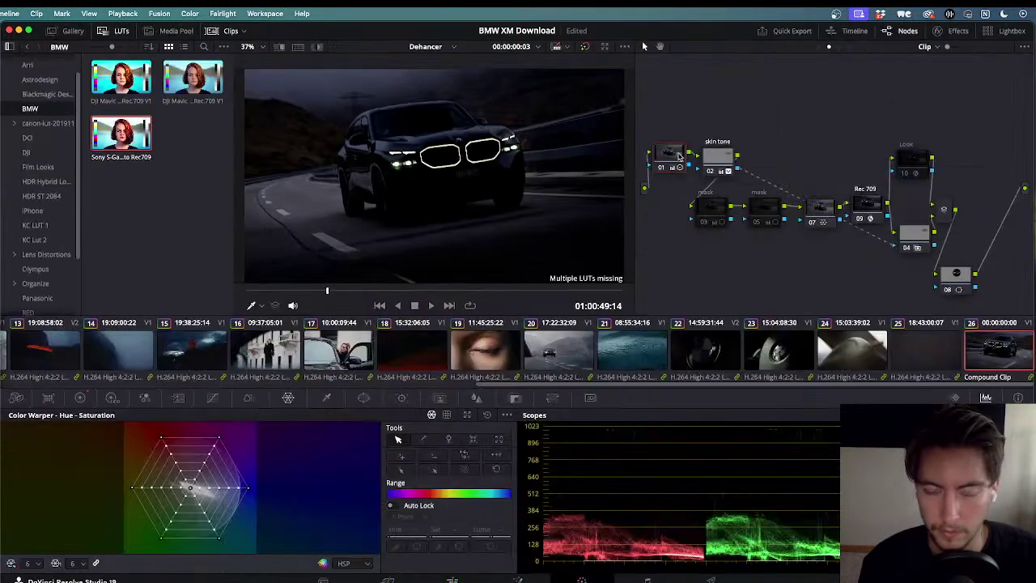
click(80, 397)
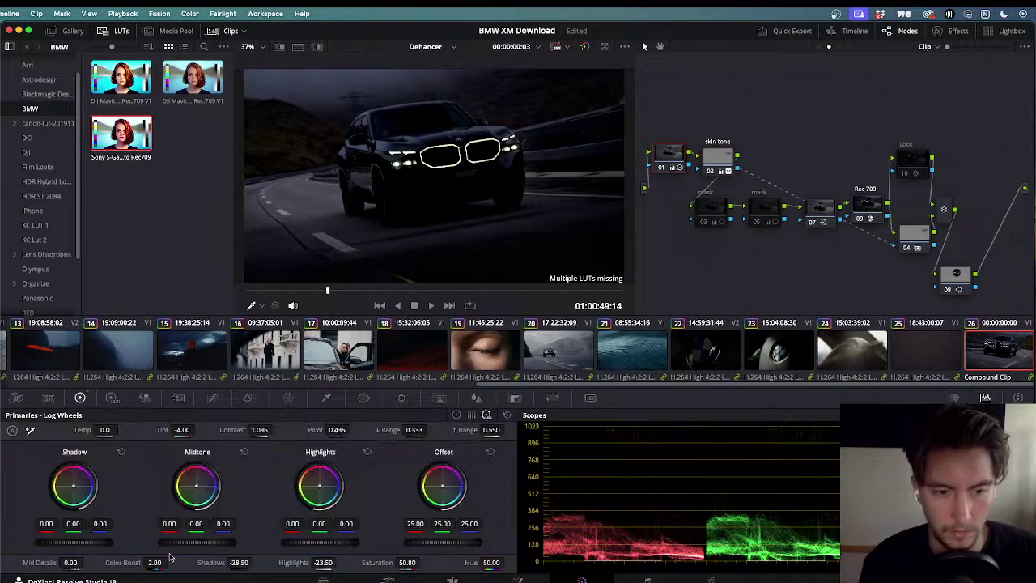
mouse_move(239, 562)
mouse_down()
mouse_move(254, 562)
mouse_move(240, 567)
mouse_up()
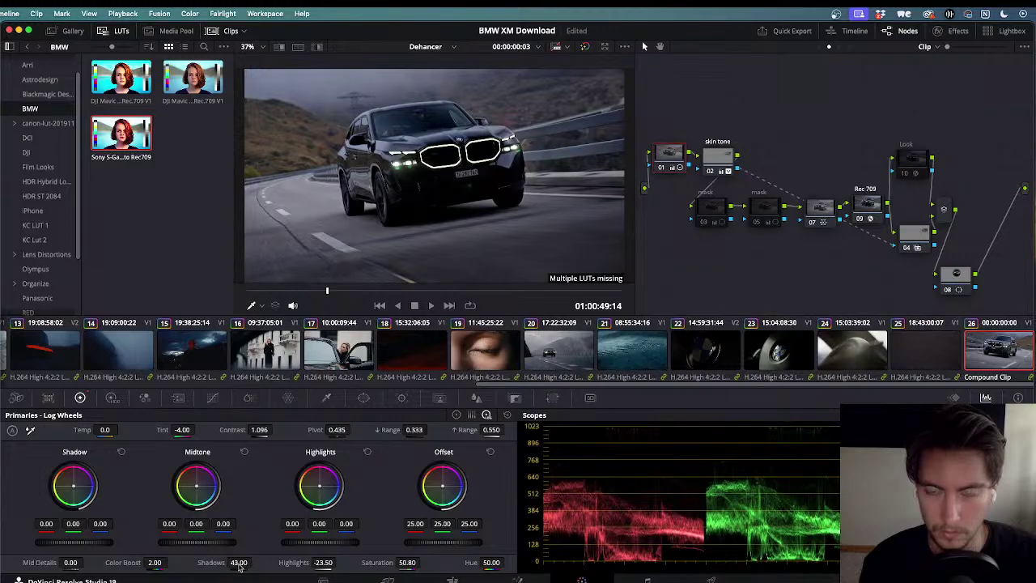
- Enable the Look node in compound clip 26 and play the shot to check it
click(917, 157)
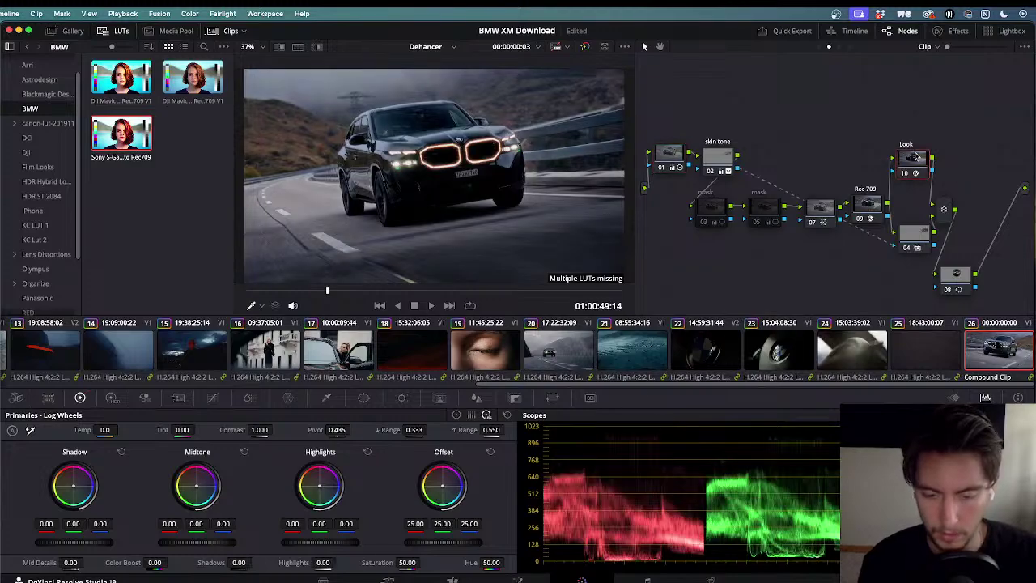
key(j)
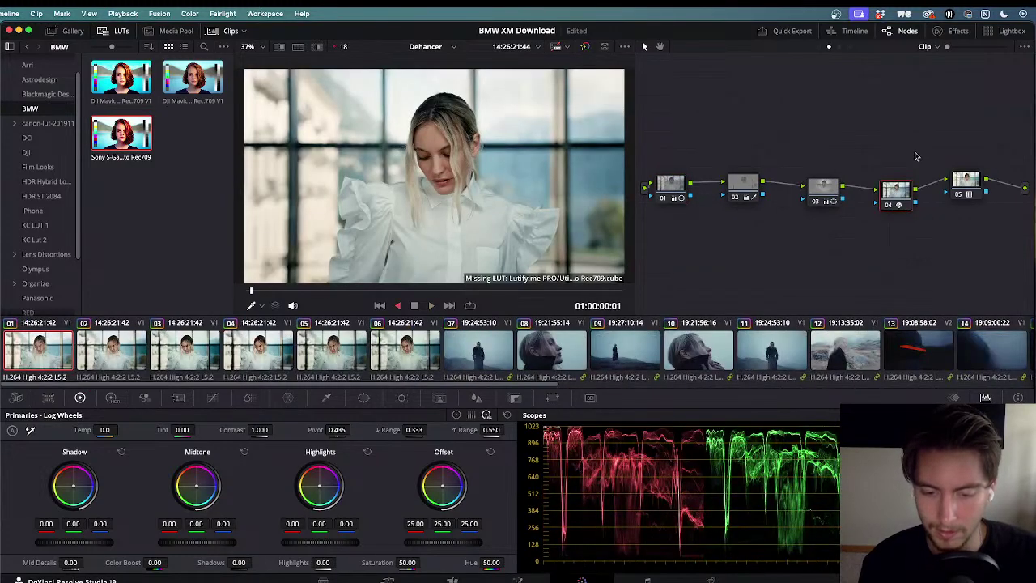
key(l)
key(super+d)
key(j)
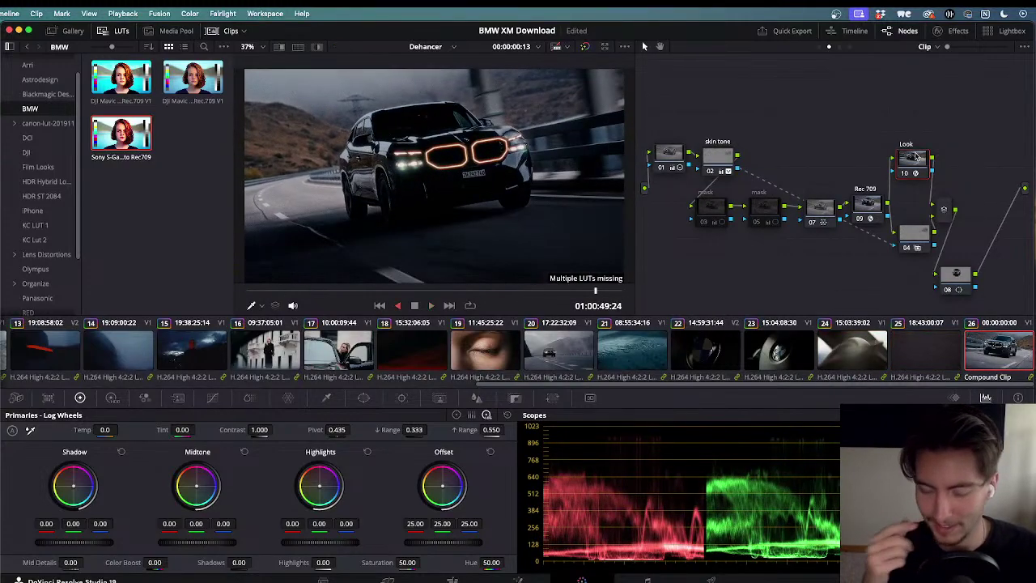
- Enable the Look node in clips 24 and 23
key(k)
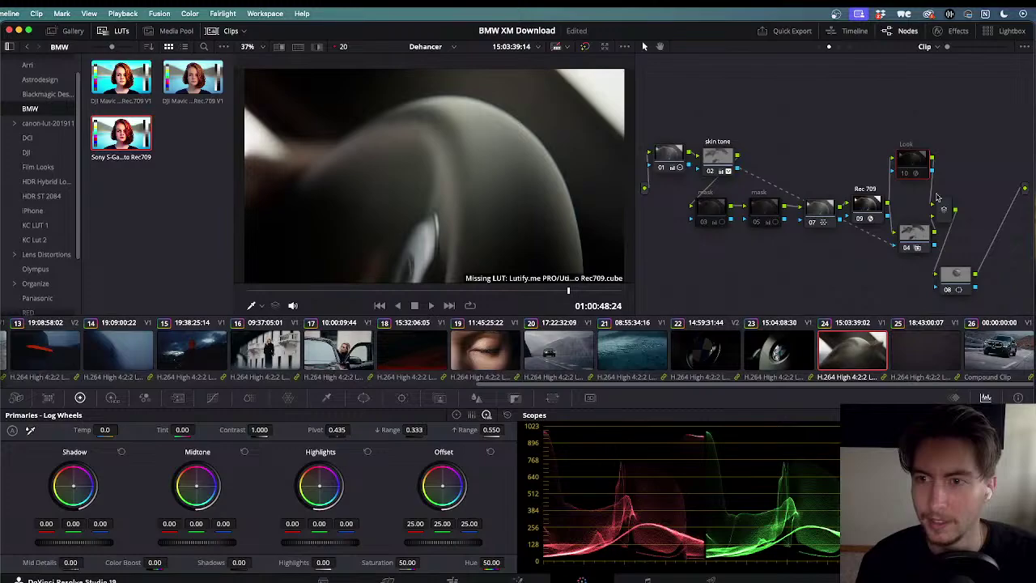
key(super+d)
click(785, 341)
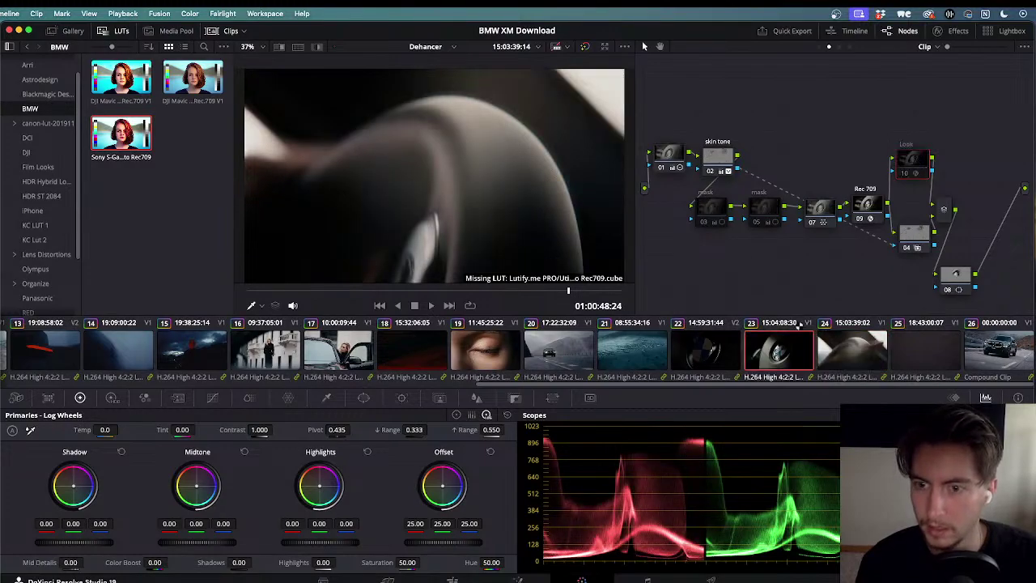
key(super+d)
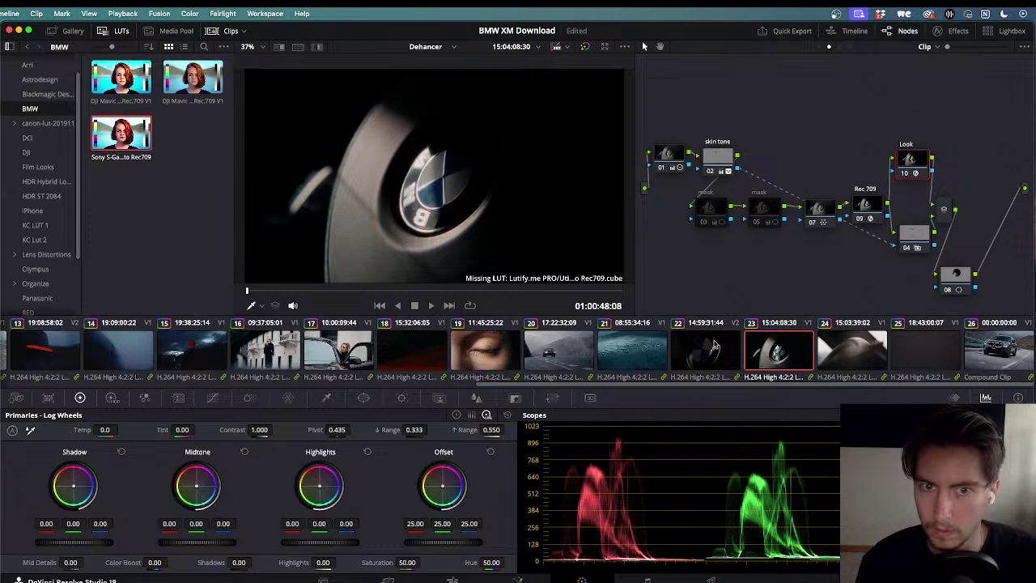
- Play clips 19 to 26 forwards and backwards to check that the graded sequence matches
key(j)
key(l)
key(j)
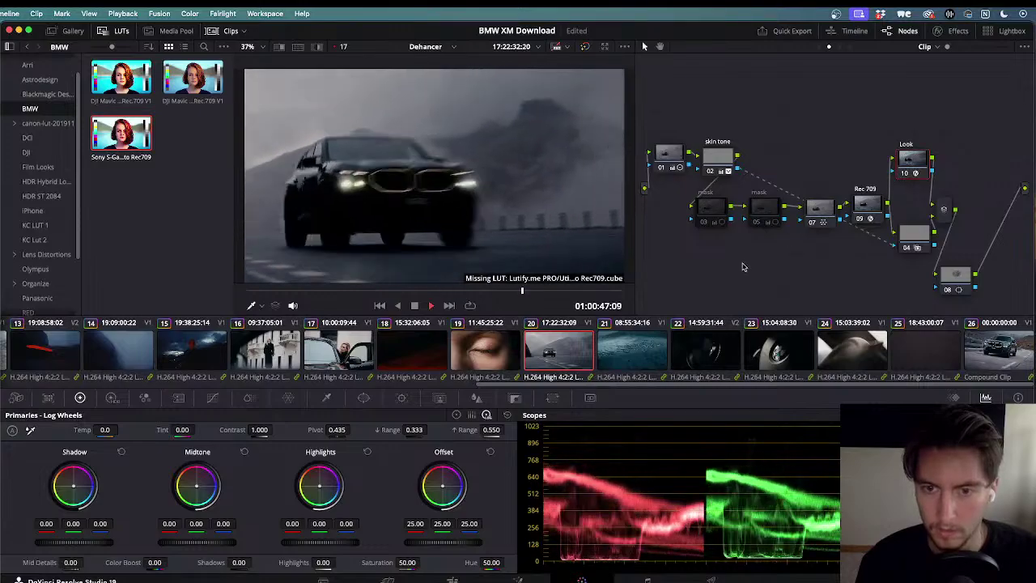
key(space)
click(631, 346)
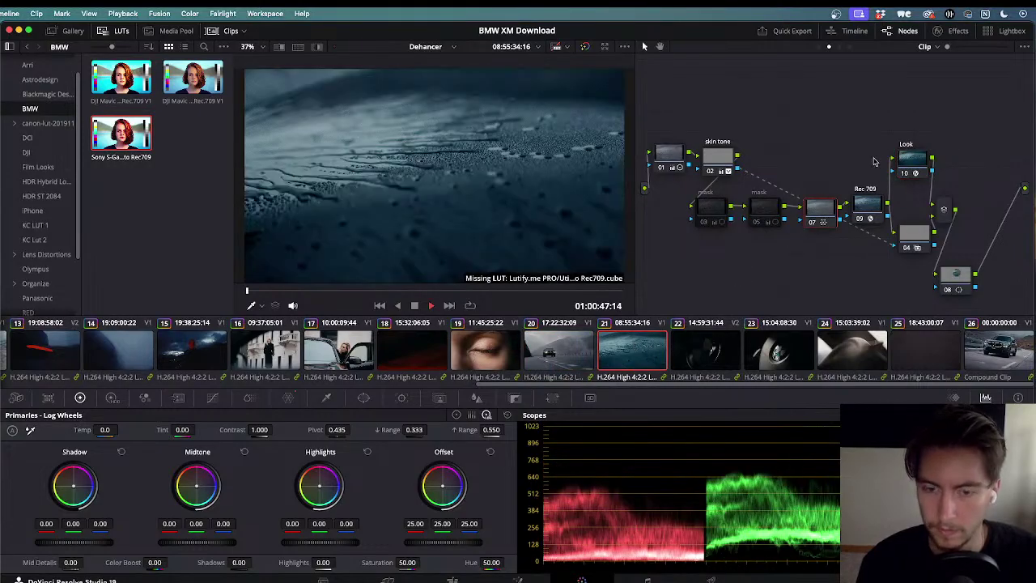
key(space)
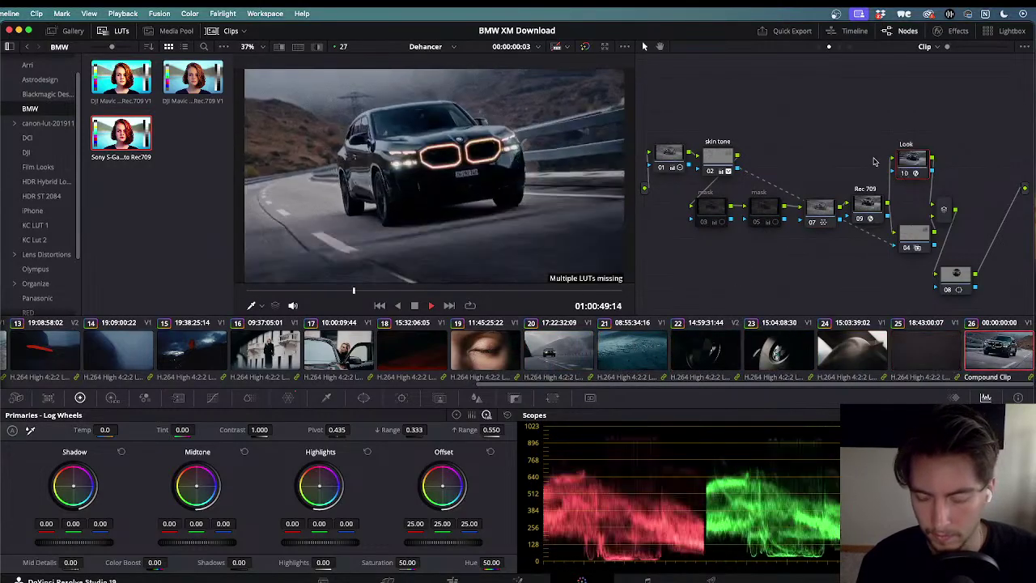
key(j)
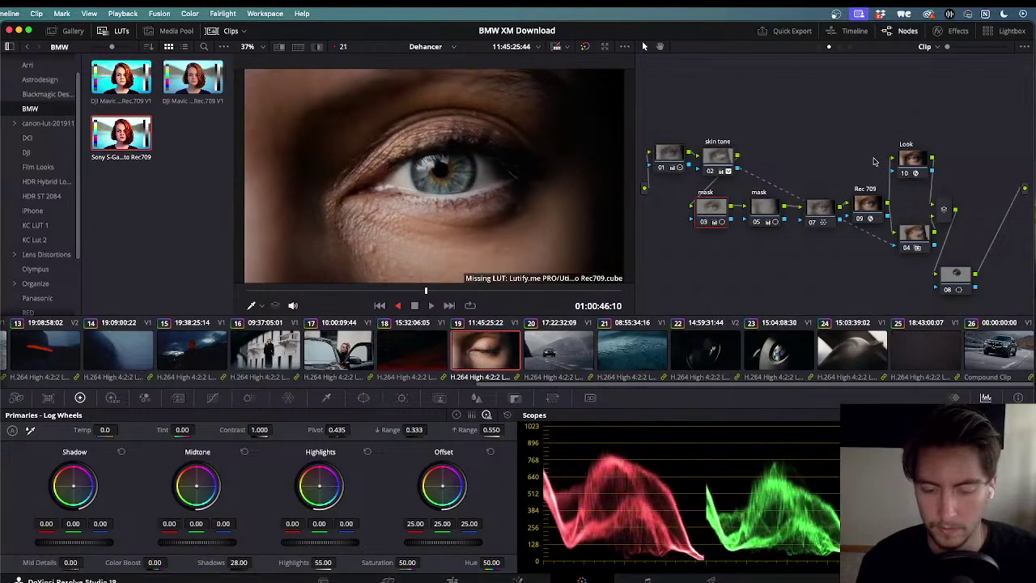
- Turn off Halation in the Dehancer settings of clip 16's Look node, comparing the shot with and without it
key(space)
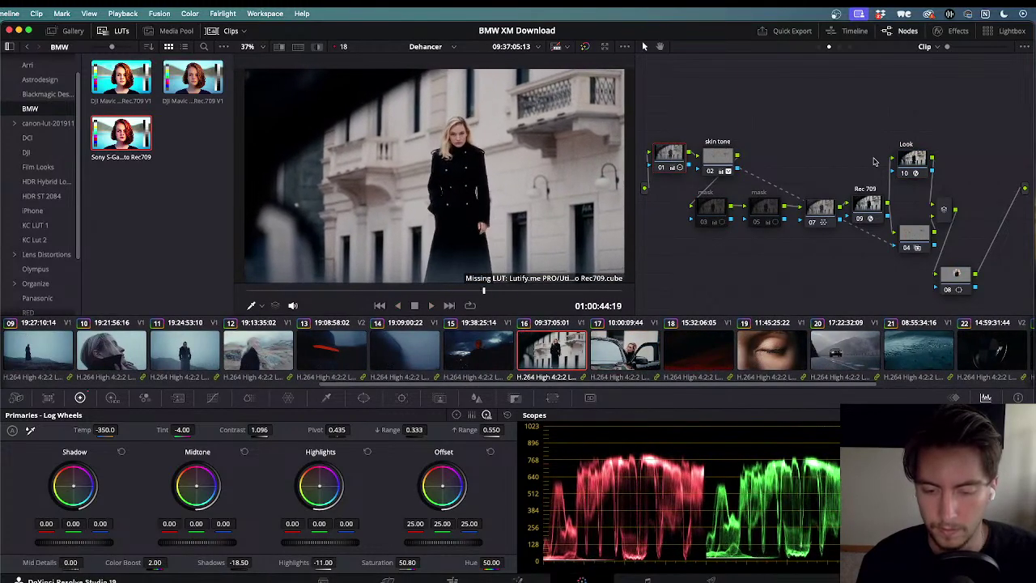
click(913, 159)
click(955, 31)
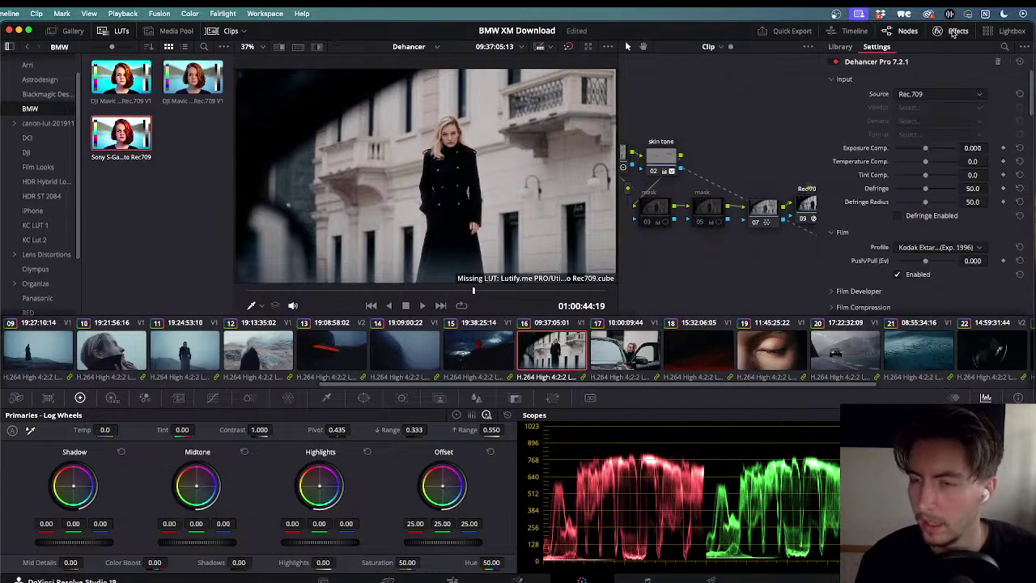
scroll(860, 238, down, 10)
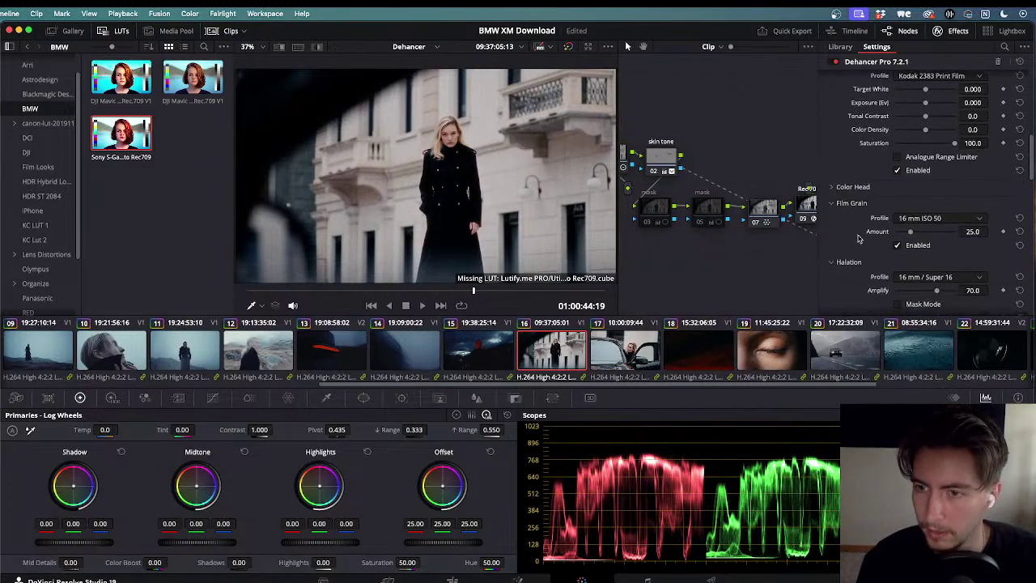
scroll(859, 239, down, 5)
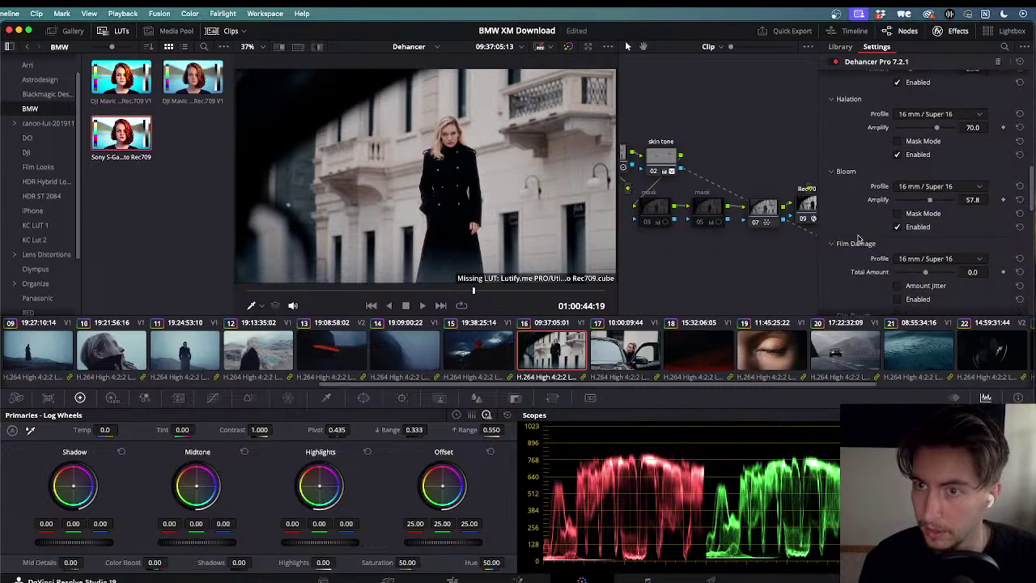
click(897, 163)
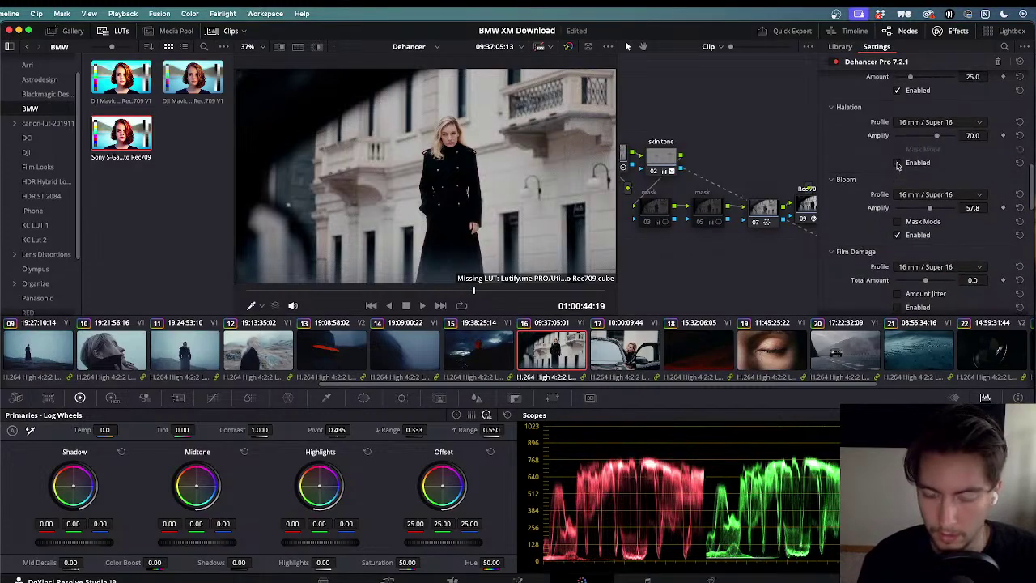
click(897, 165)
click(897, 165)
- Turn off Halation in clip 17's Look node and try a Bloom Amplify value of 0.0
key(space)
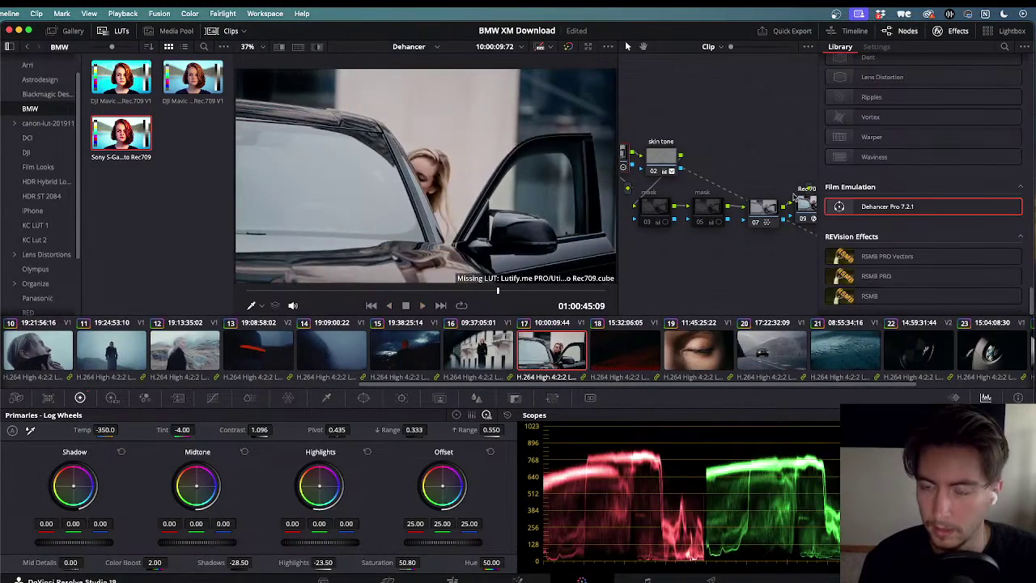
scroll(783, 183, right, 3)
click(773, 159)
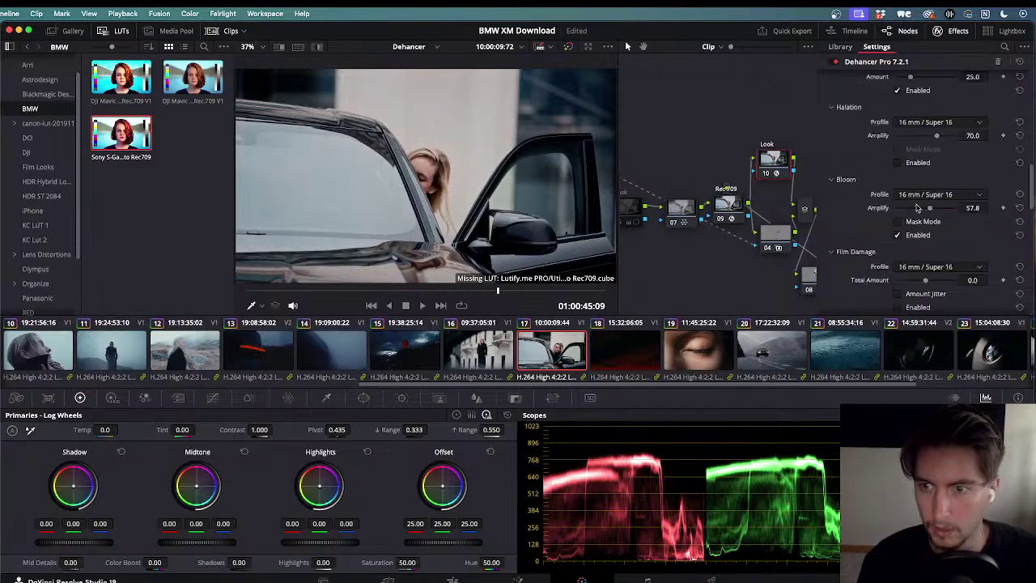
drag(931, 210, 900, 210)
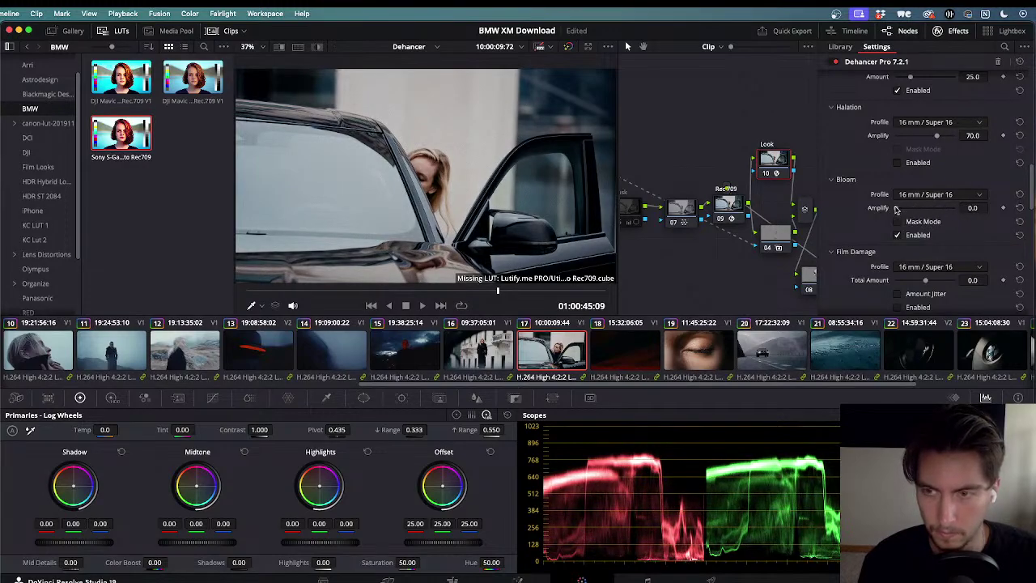
double_click(897, 209)
- Play through clip 18 and toggle Halation in clip 19's Look node to compare the eye close-up
key(j)
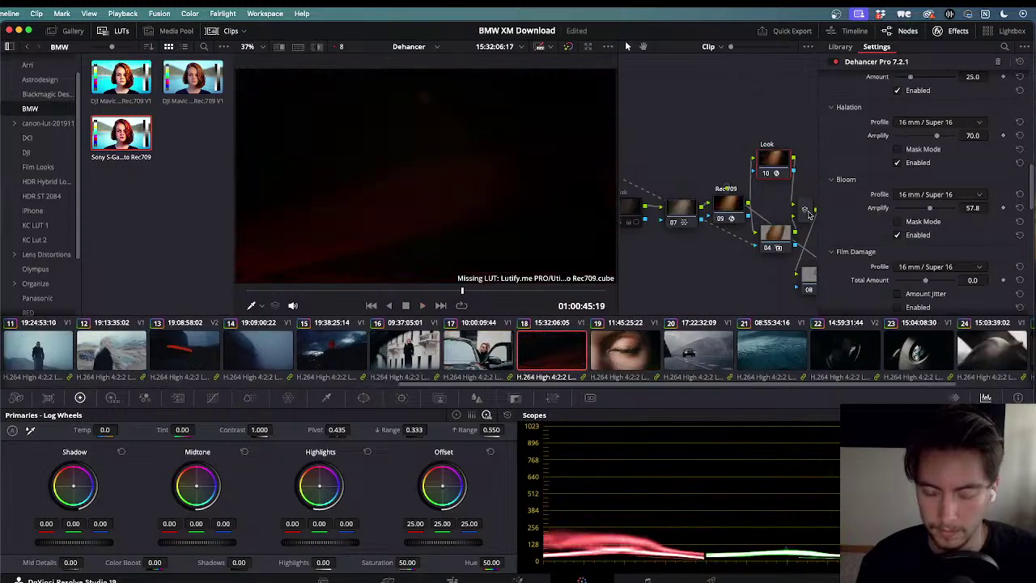
key(l)
key(j)
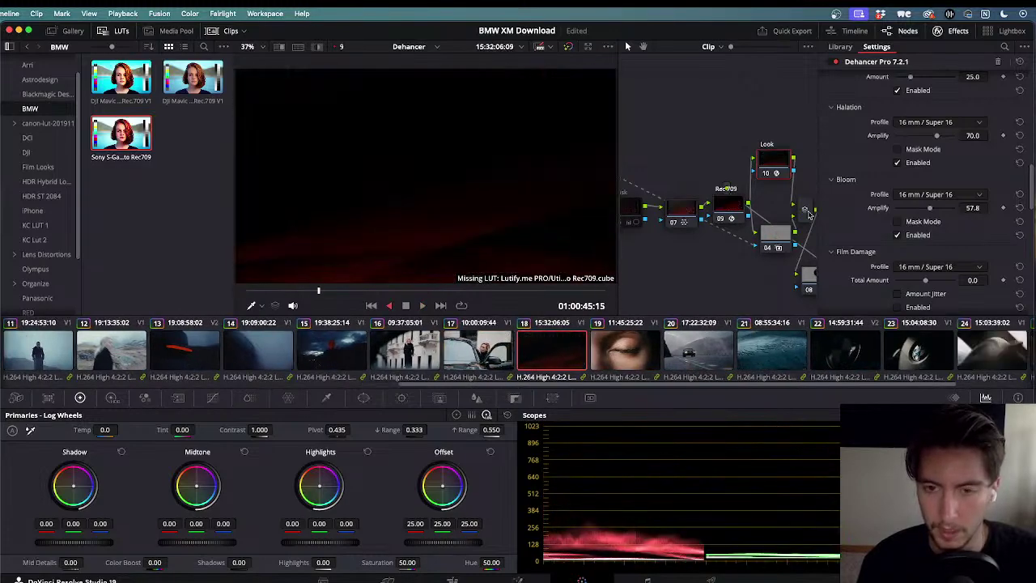
key(Down)
drag(813, 213, 765, 156)
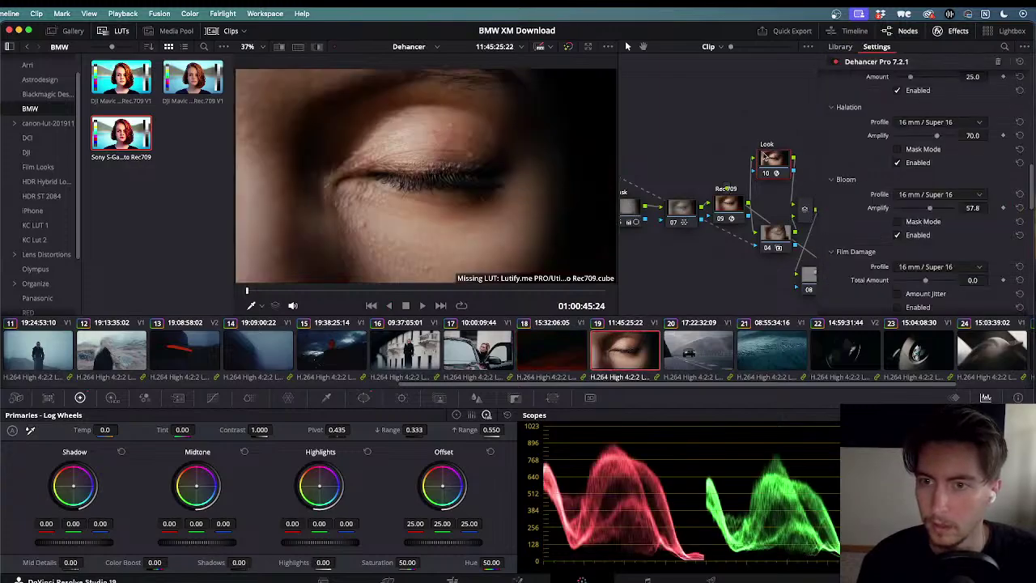
scroll(873, 236, down, 5)
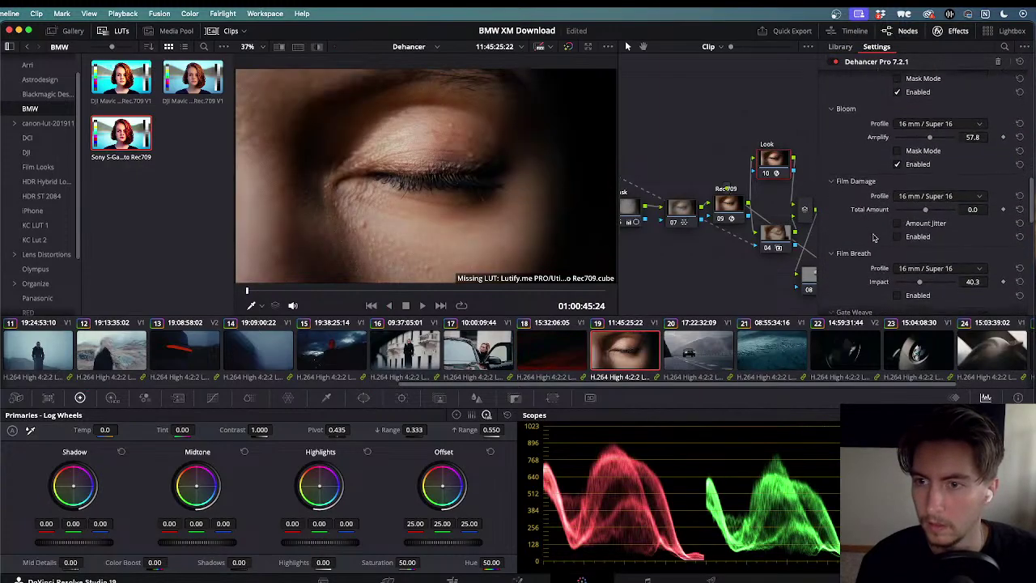
scroll(874, 237, up, 5)
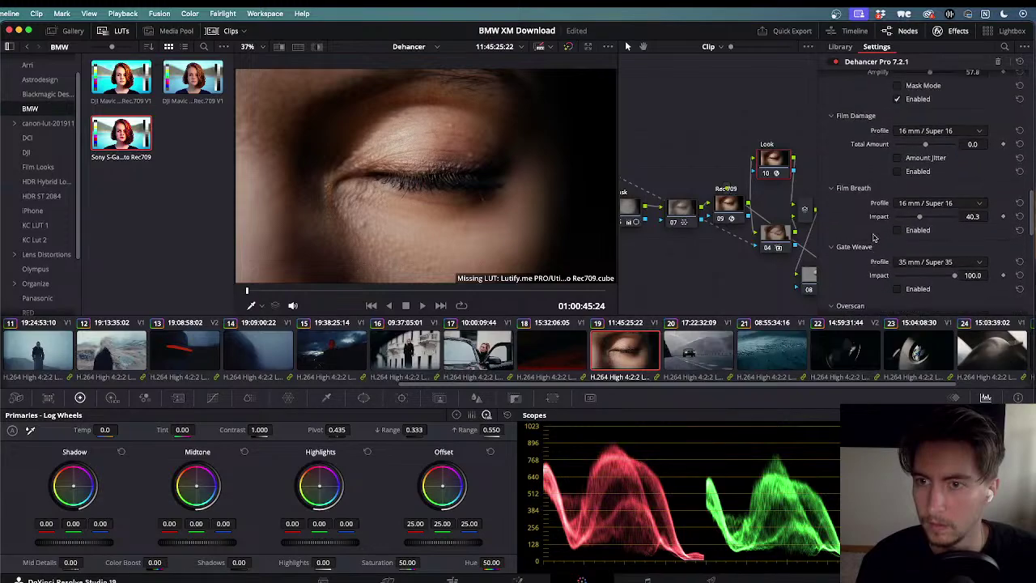
click(897, 180)
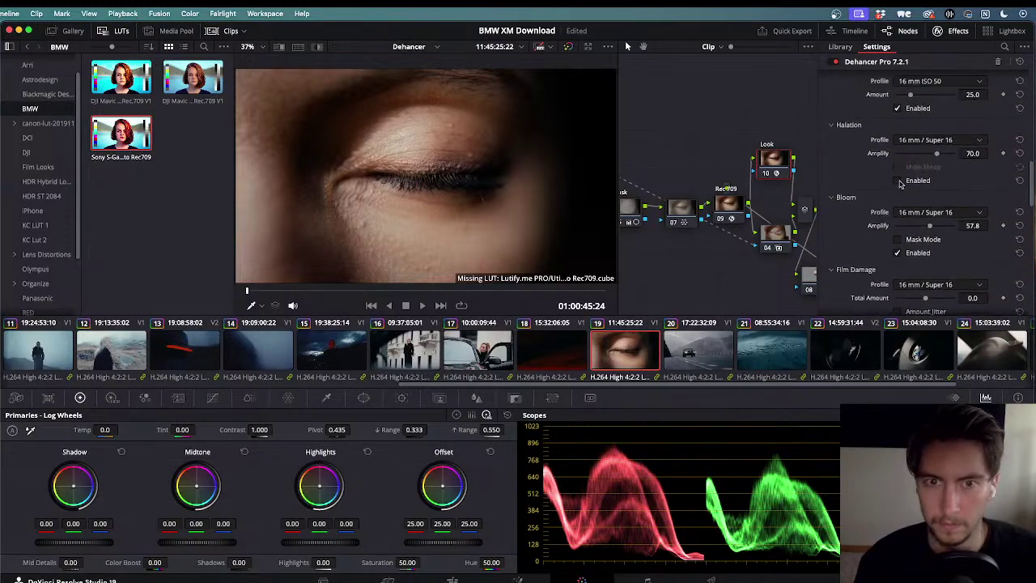
click(898, 181)
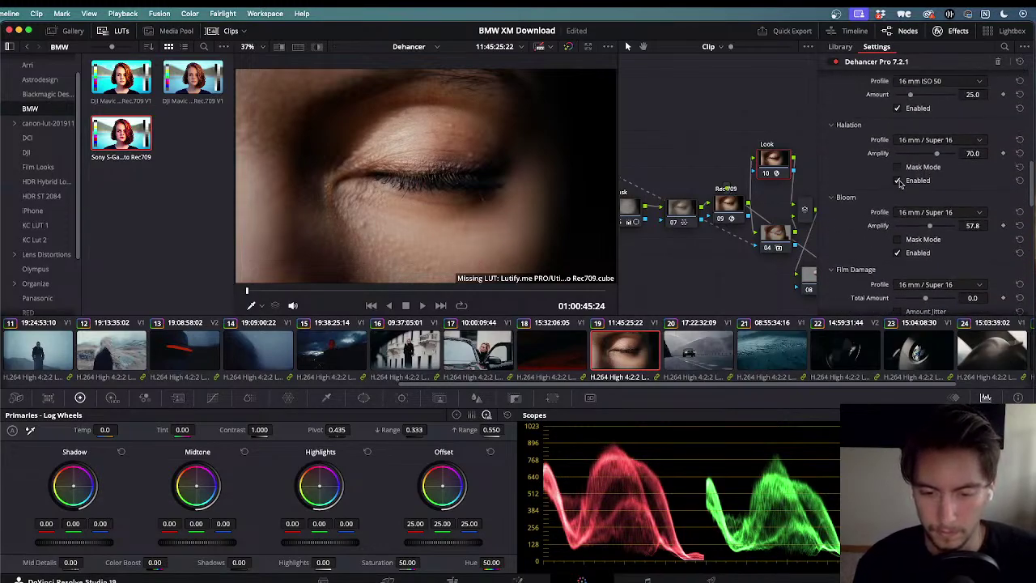
click(899, 181)
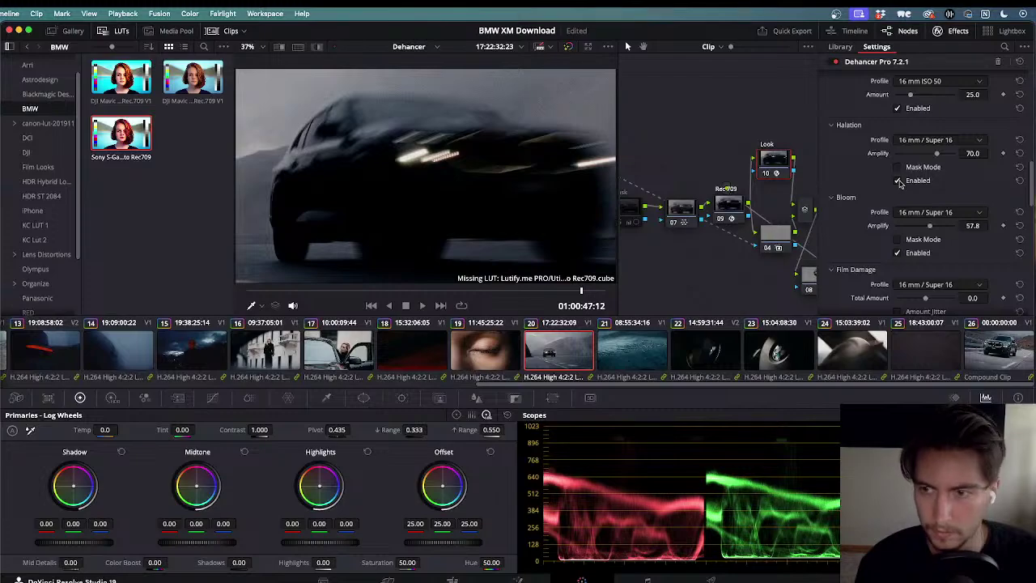
- Toggle Halation in clip 20's Look node and play clips 19 to 26 forwards and backwards to check the sequence
click(899, 181)
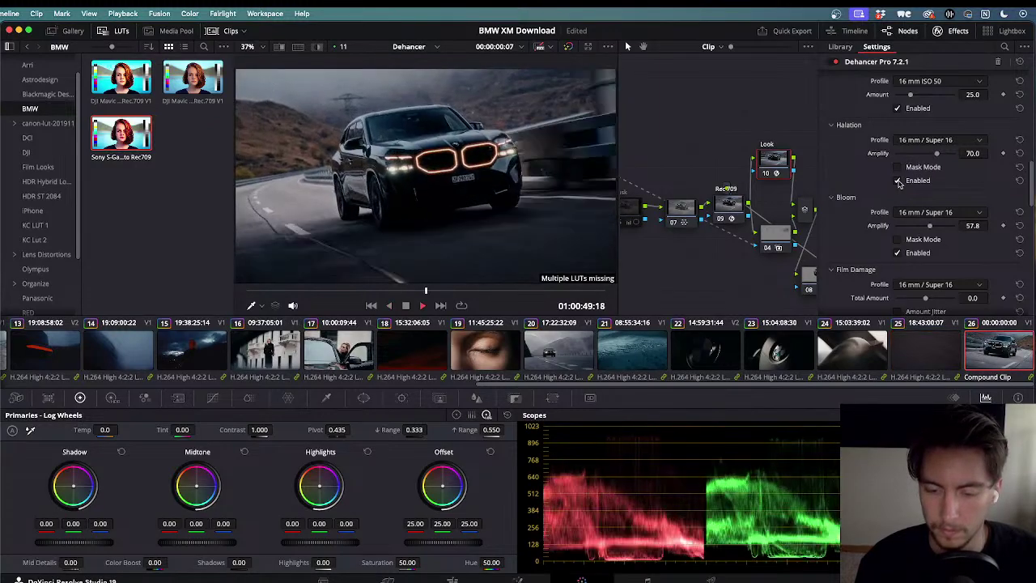
key(j)
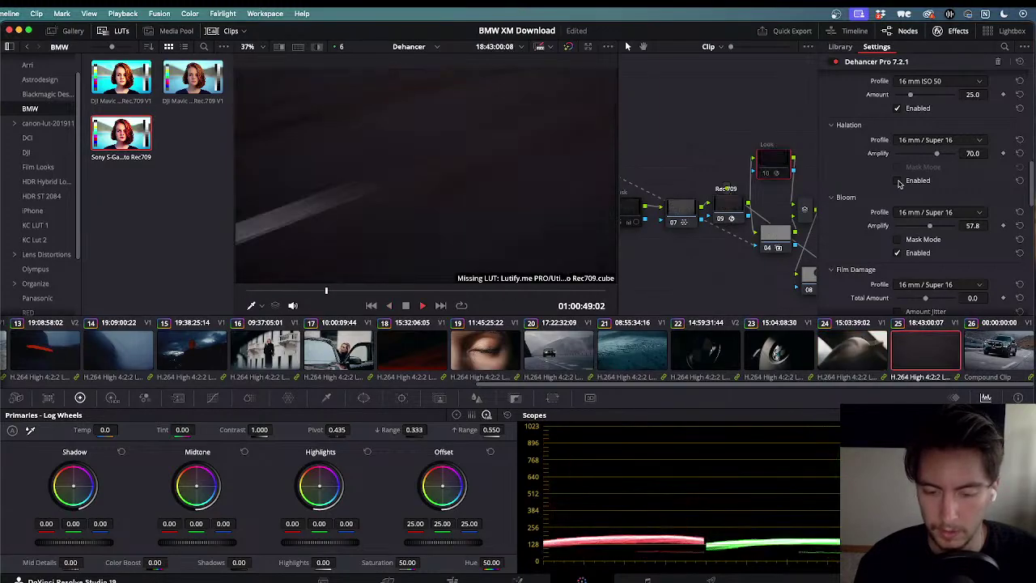
key(space)
key(j)
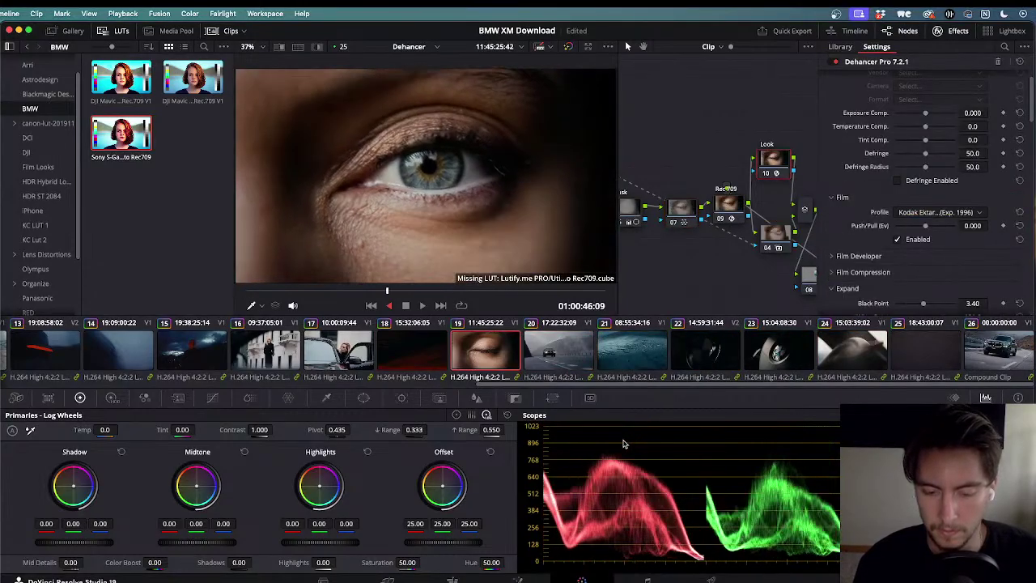
key(l)
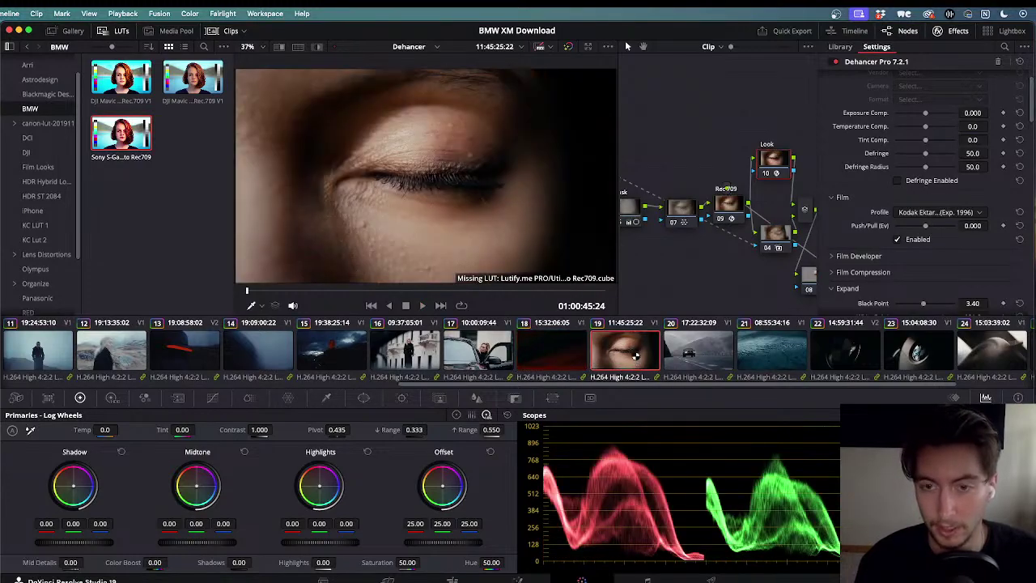
click(453, 580)
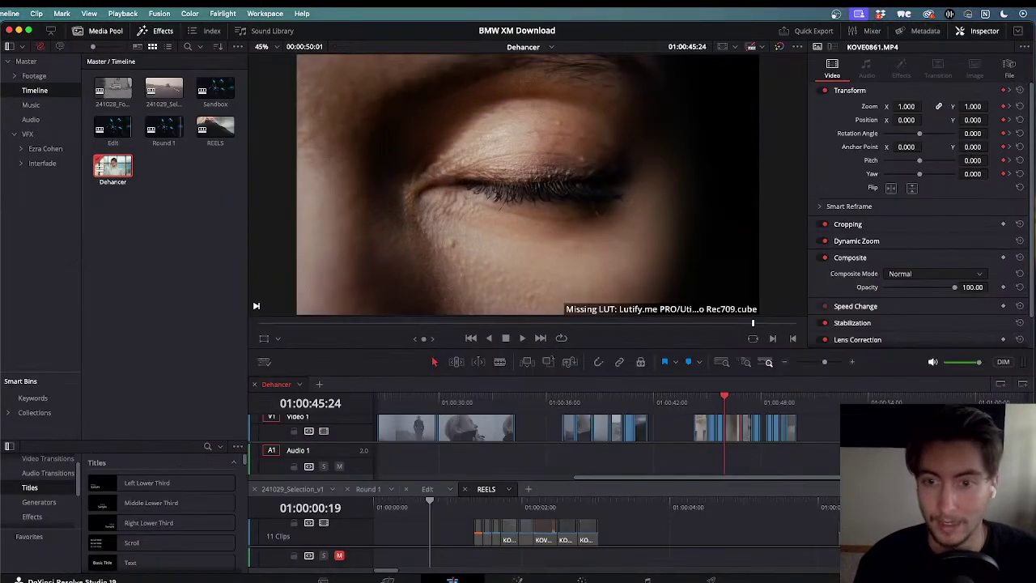
click(576, 578)
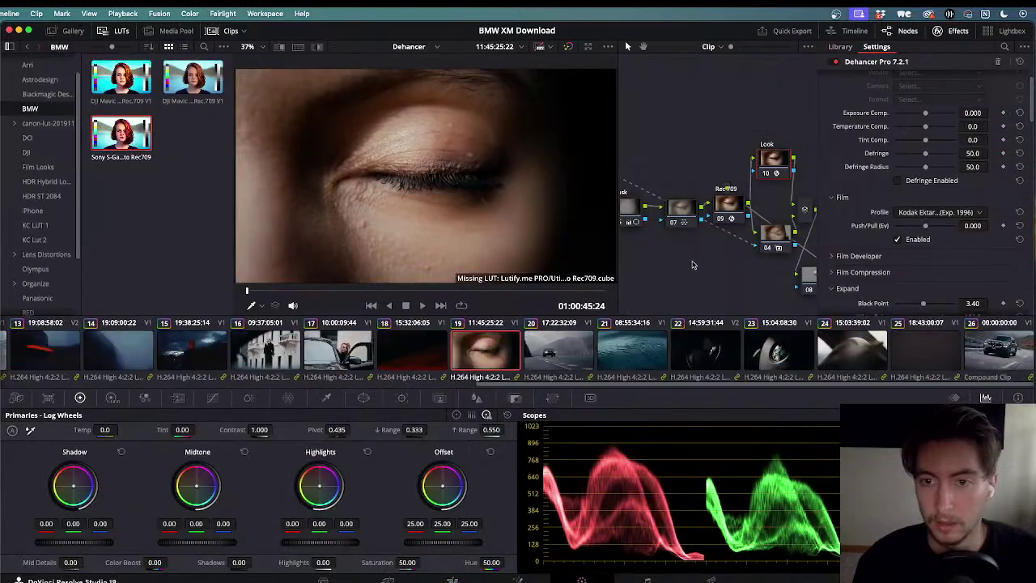
- Switch all of clip 19's nodes off and on repeatedly to compare the eye shot before and after grading
click(947, 31)
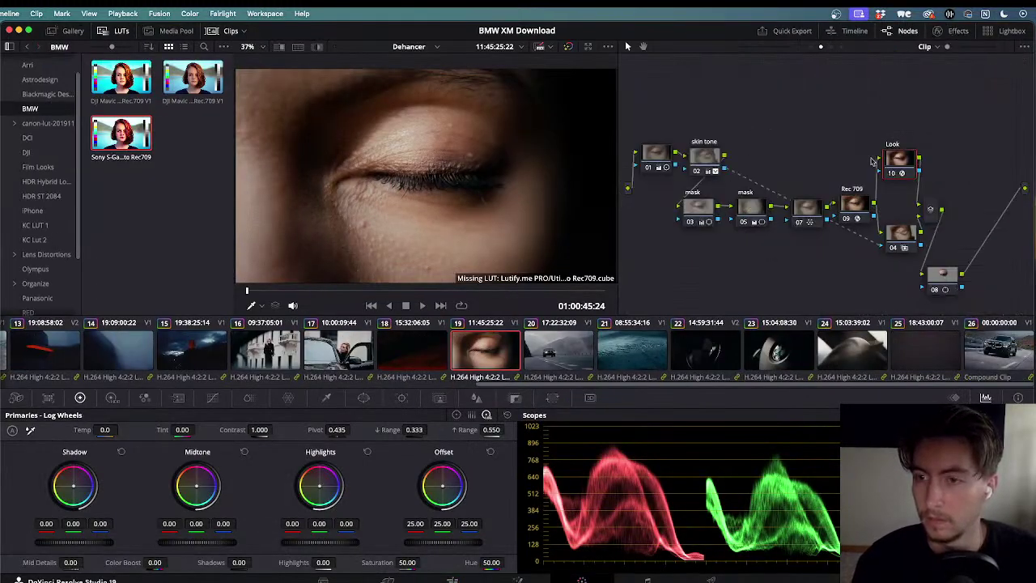
drag(630, 112, 995, 283)
key(super+d)
key(super+d)
key(super+d)
key(super+d)
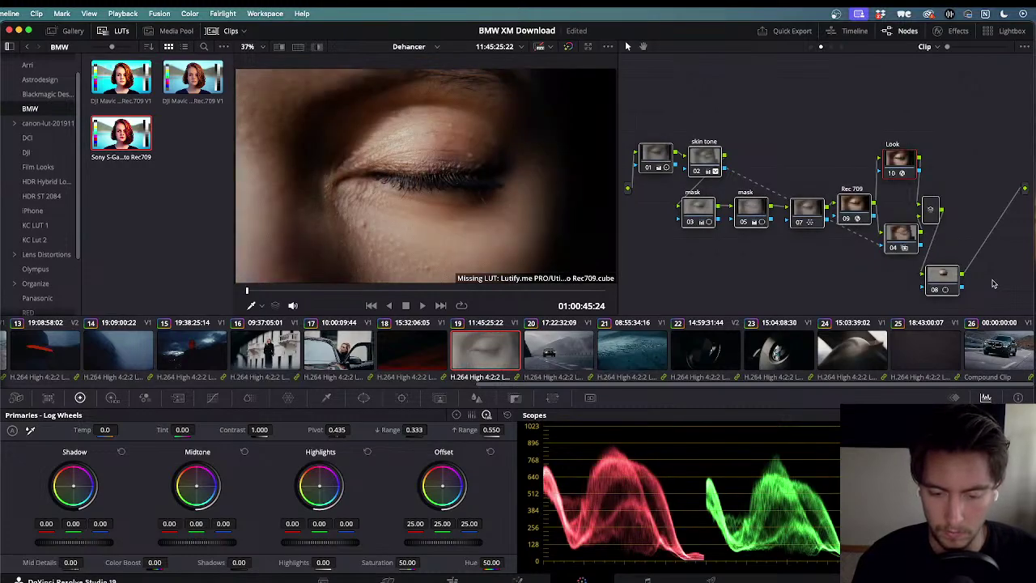
key(super+d)
key(super+d)
key(super+d)
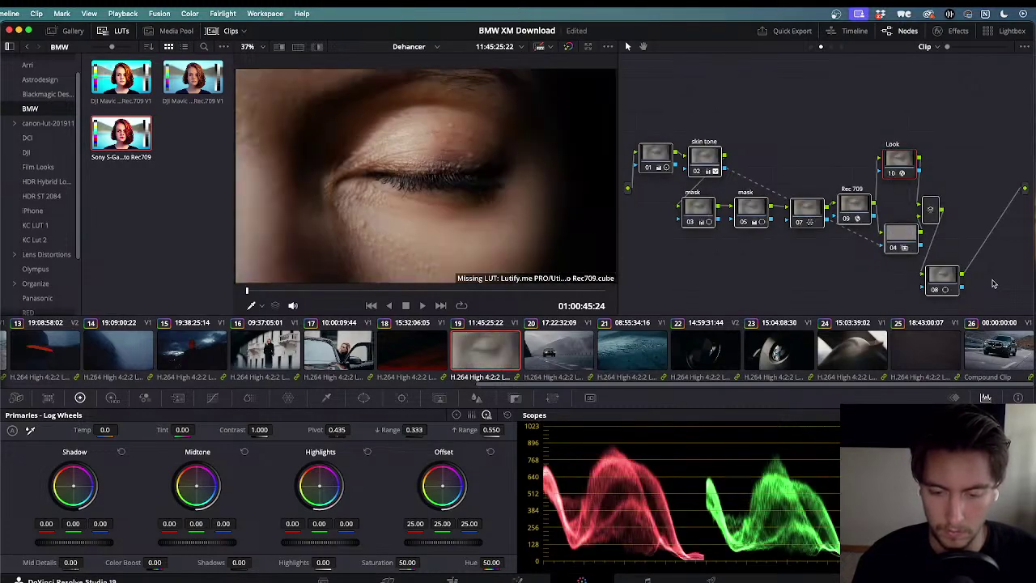
key(super+d)
key(super+d)
key(super+d)
key(super+d)
key(super+d)
key(super+d)
key(super+d)
key(super+d)
- Toggle clip 19's skin tone node off and on to judge its effect on the eye shot
click(706, 153)
key(super+d)
key(super+d)
key(super+d)
key(super+d)
- Compare the eye shot with the Look node off and on, checking the skin tone node in between
click(900, 158)
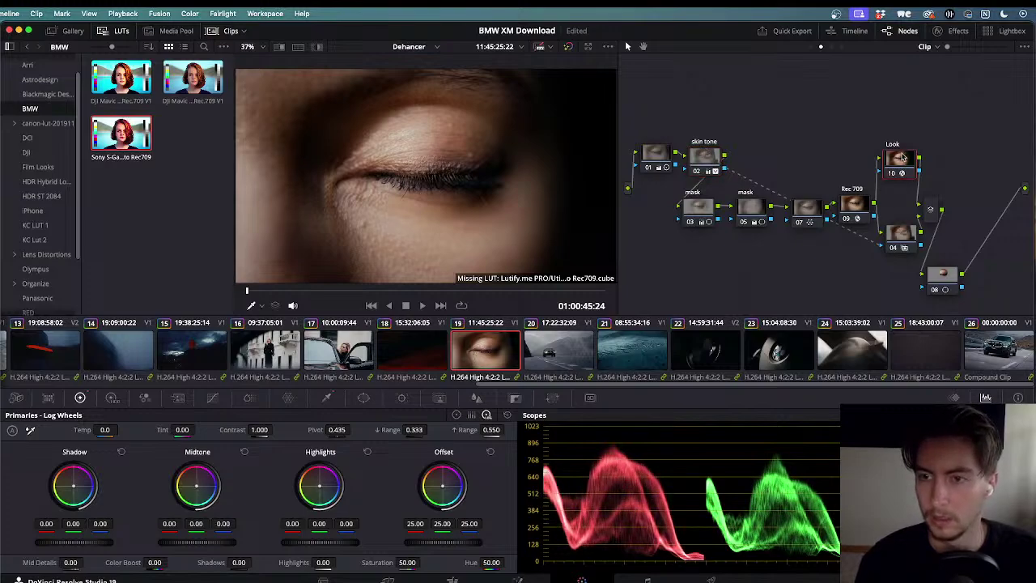
key(super+d)
key(super+d)
key(super+d)
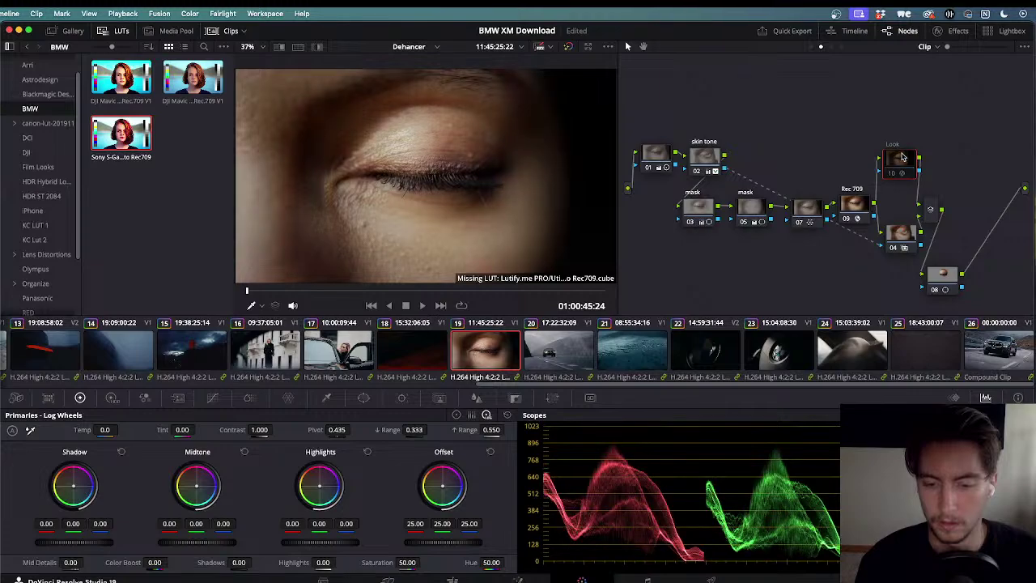
click(700, 160)
key(super+d)
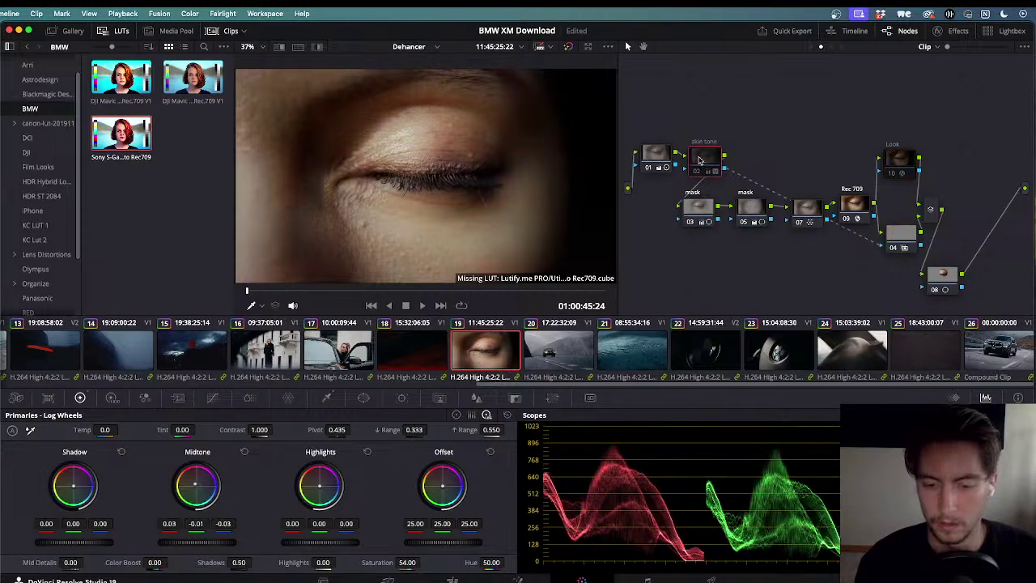
key(super+d)
click(897, 159)
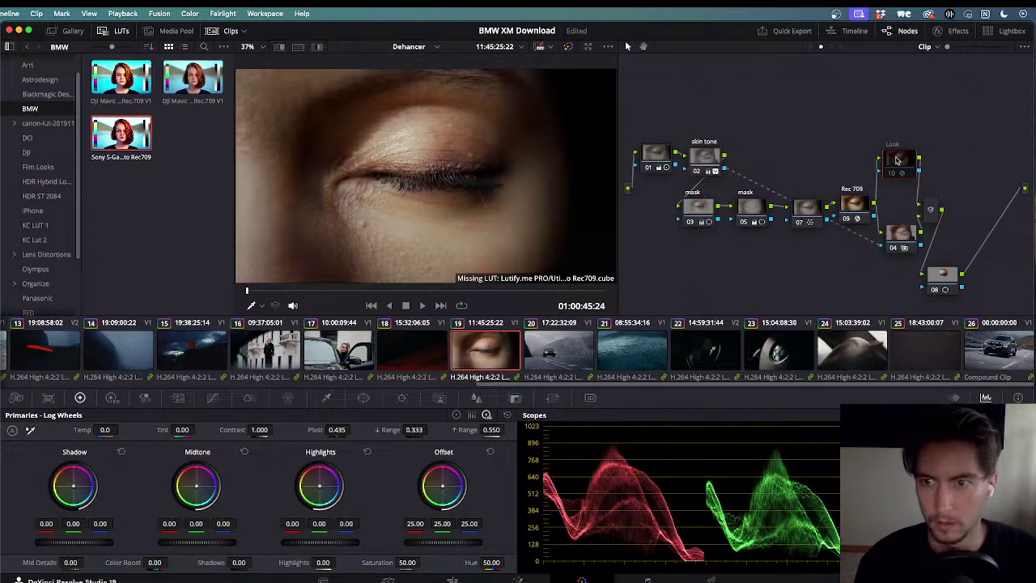
key(super+d)
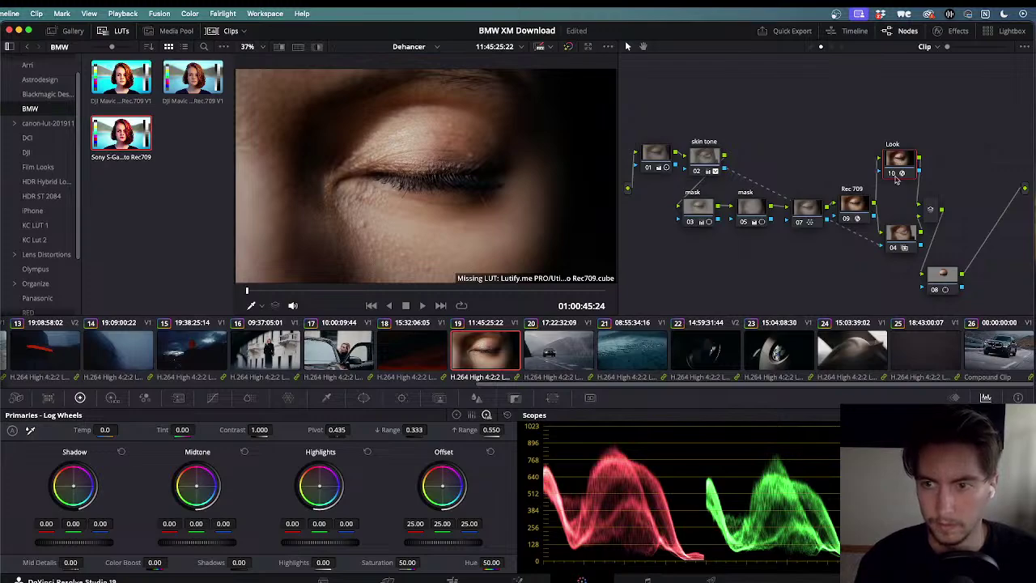
- Toggle node 04 in clip 19 off and on to check what it contributes to the grade
click(896, 232)
key(super+d)
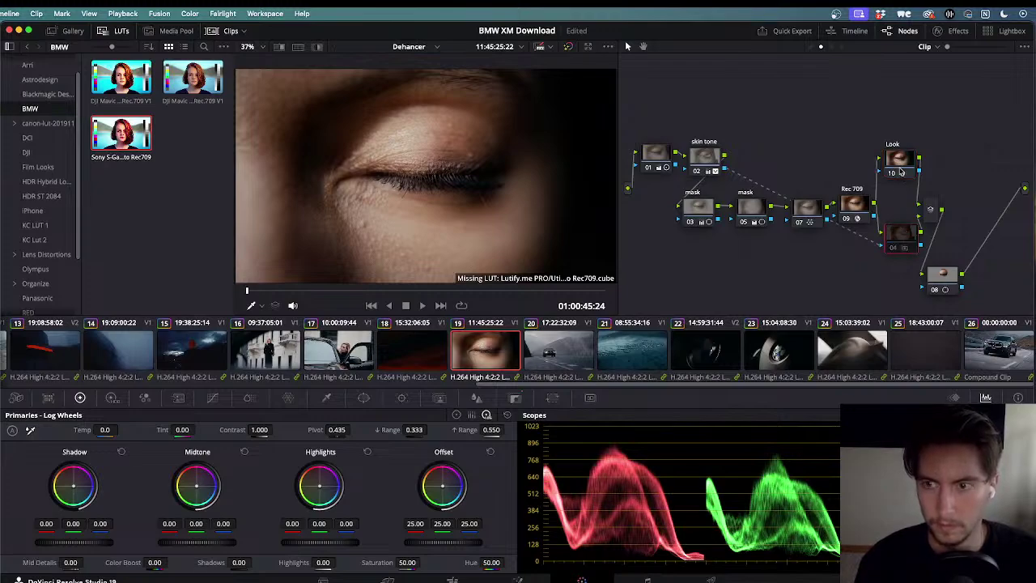
key(super+d)
key(super+d)
key(super+d)
key(super+d)
- Delete node 08 after the layer mixer in clip 19's node graph
click(899, 232)
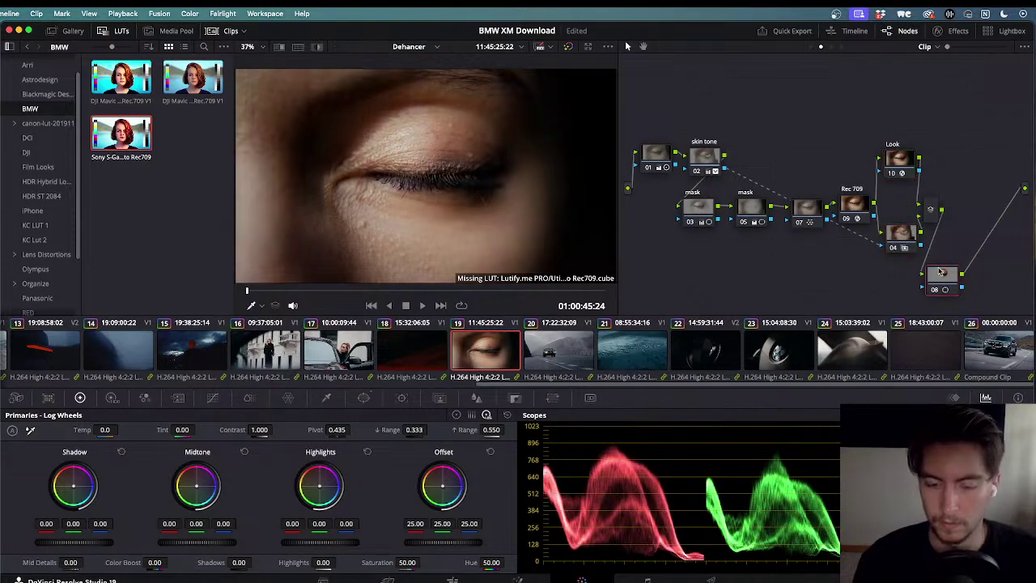
key(Delete)
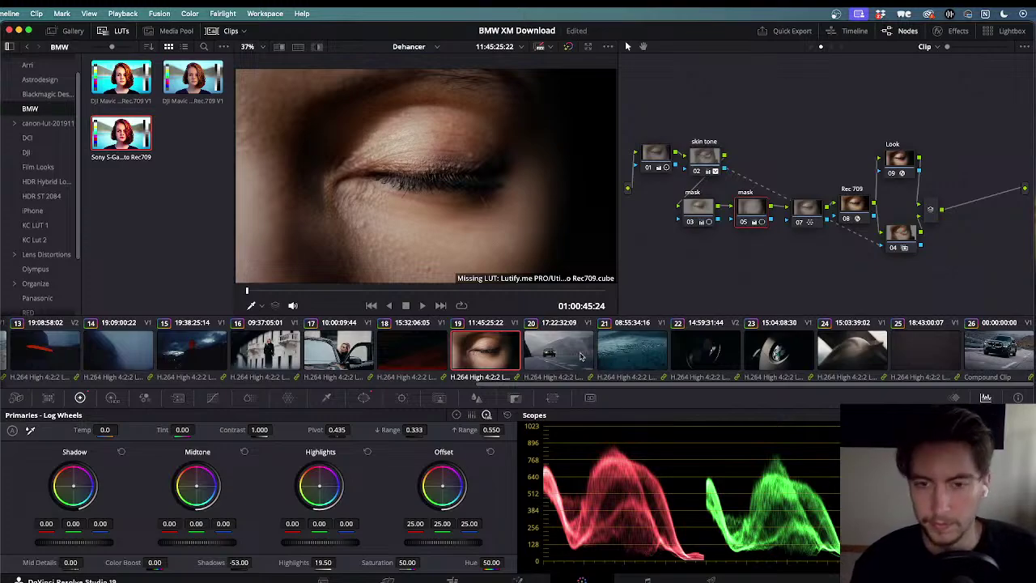
scroll(580, 356, left, 2)
- Return to the Edit page and play the Dehancer timeline from the start of the last clip group
click(452, 580)
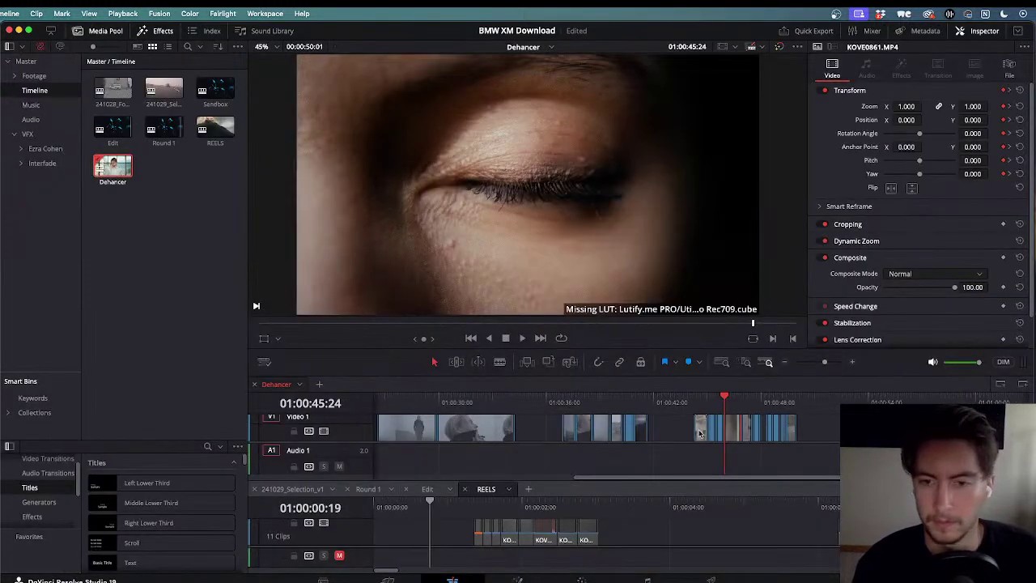
drag(726, 398, 695, 398)
key(space)
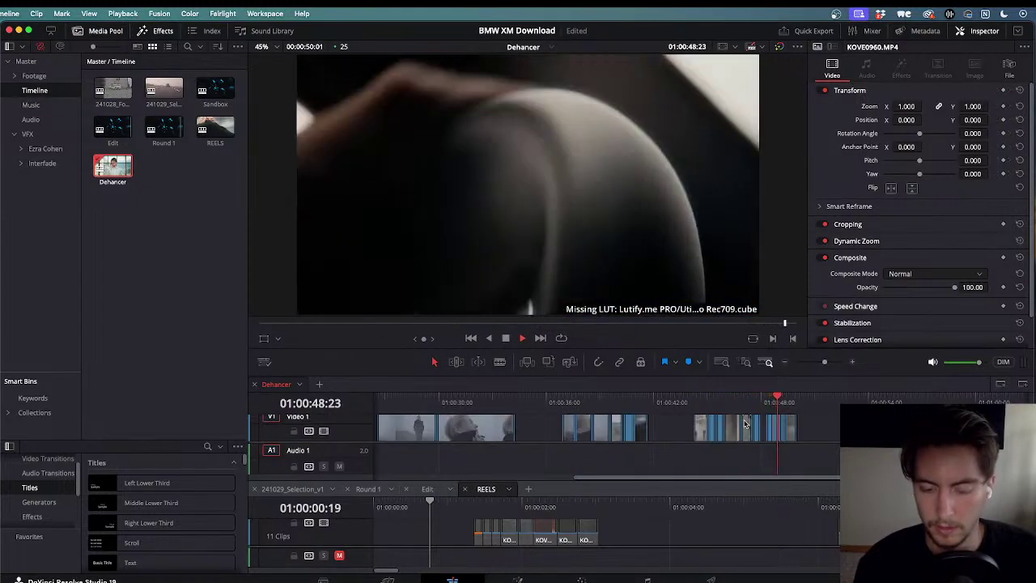
- Shuttle backward and forward through the last clip group to the BMW emblem shot at 01:00:48:02
key(j)
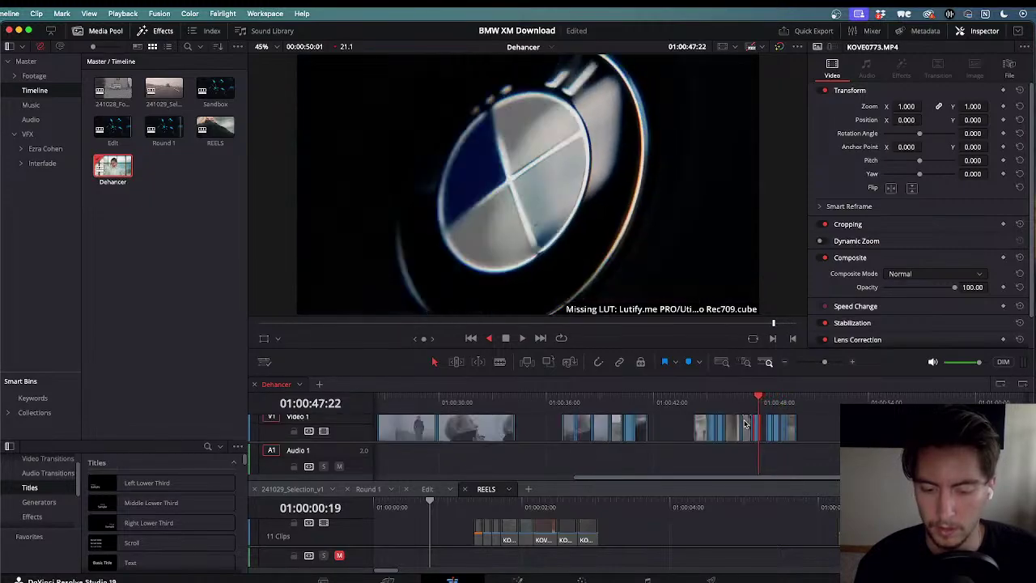
key(l)
scroll(745, 423, up, 2)
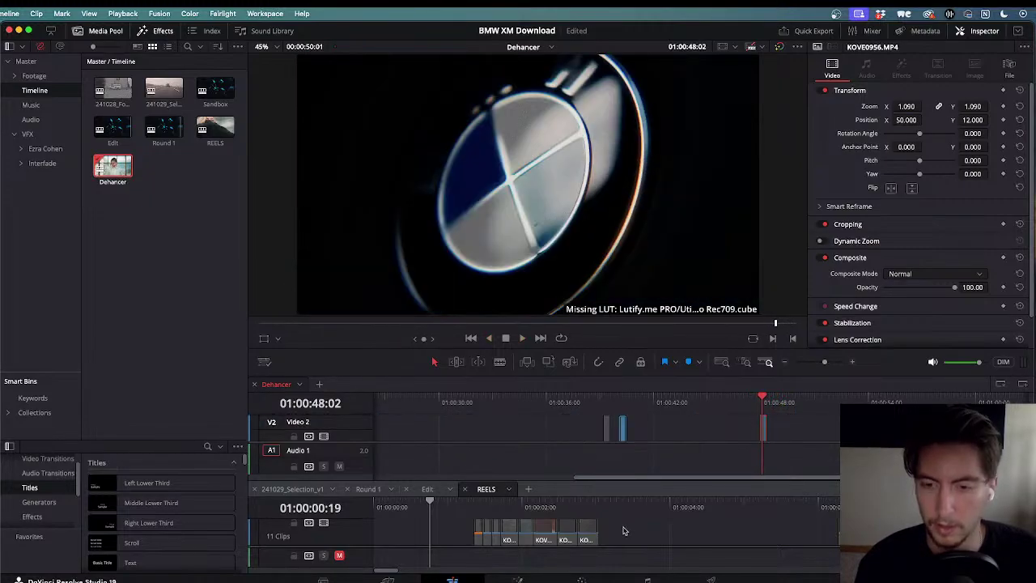
- Examine the Dehancer Pro film grain, Halation and Bloom settings of the BMW emblem shot on the Color page
click(581, 580)
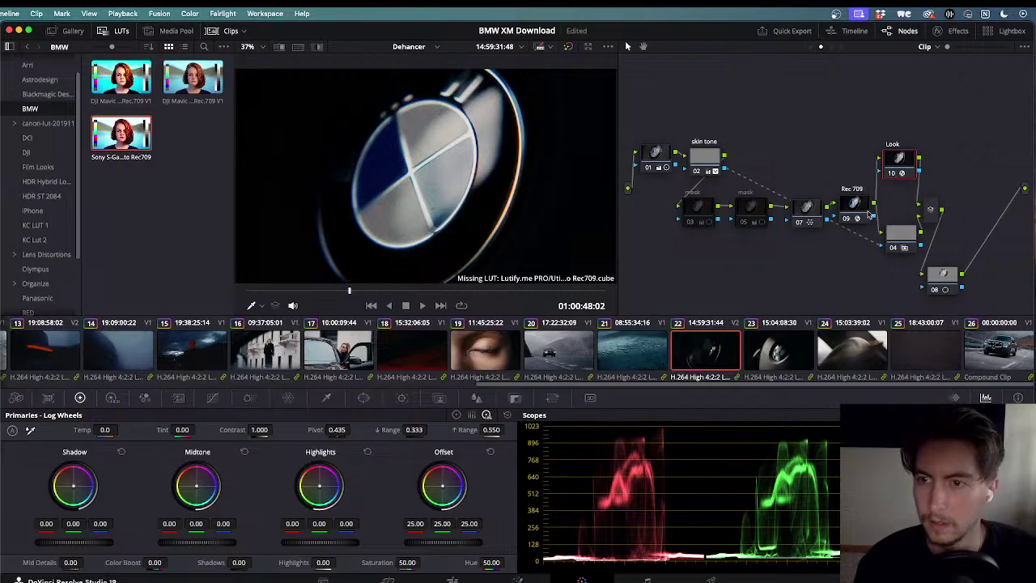
click(959, 31)
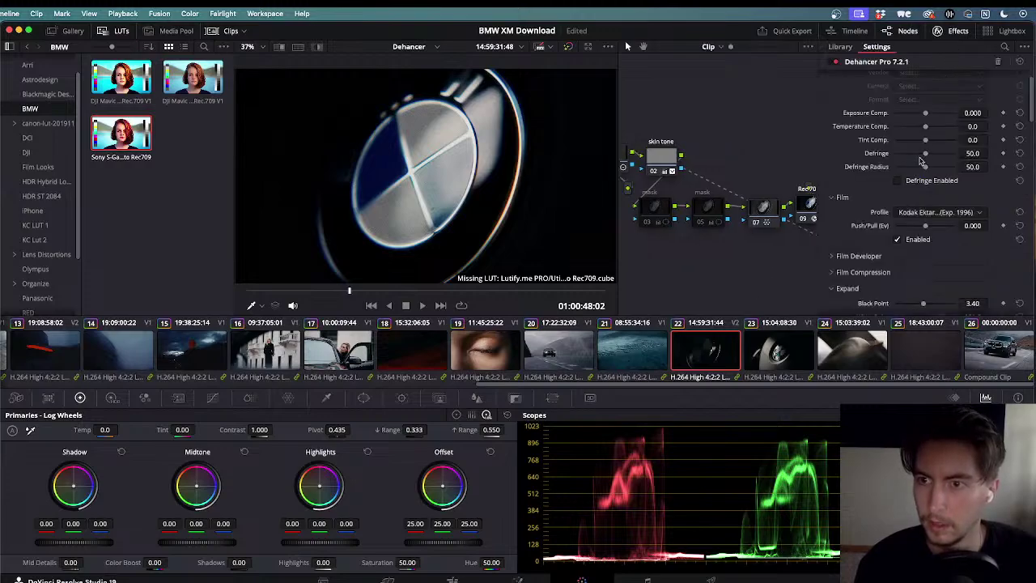
scroll(873, 189, down, 10)
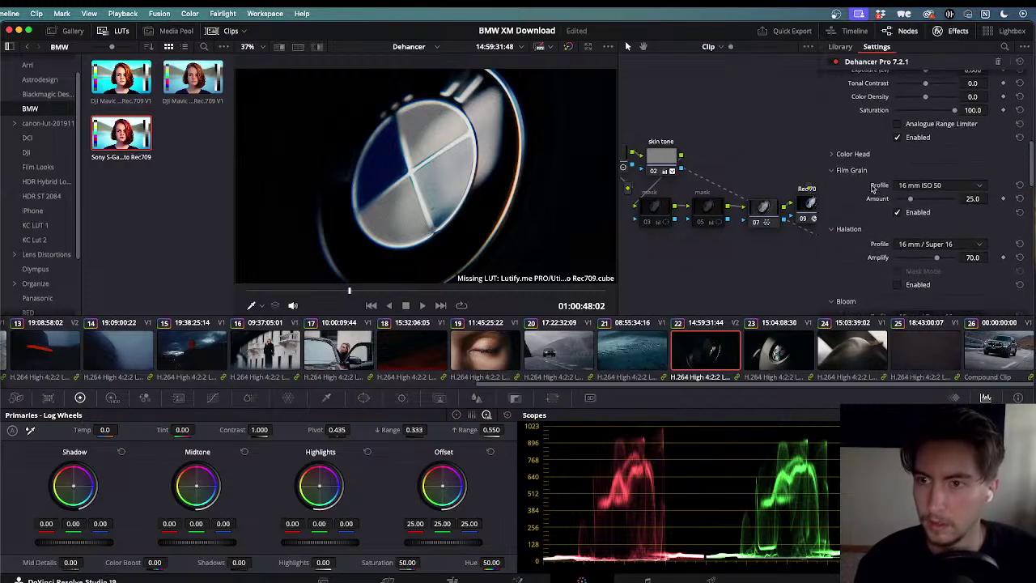
scroll(873, 189, down, 3)
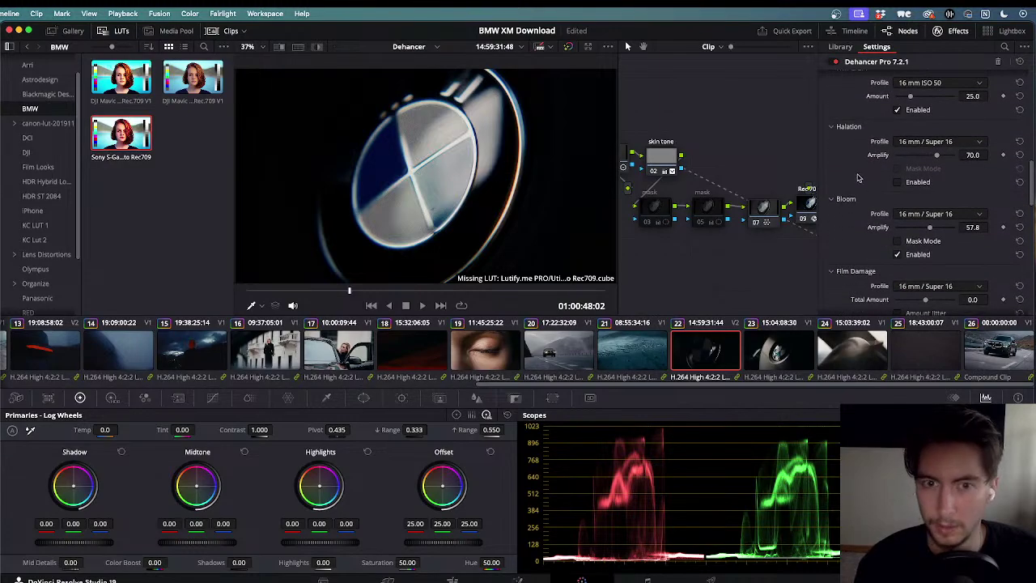
- Return to the Edit page and replay the Dehancer timeline from just before the last clip group
key(space)
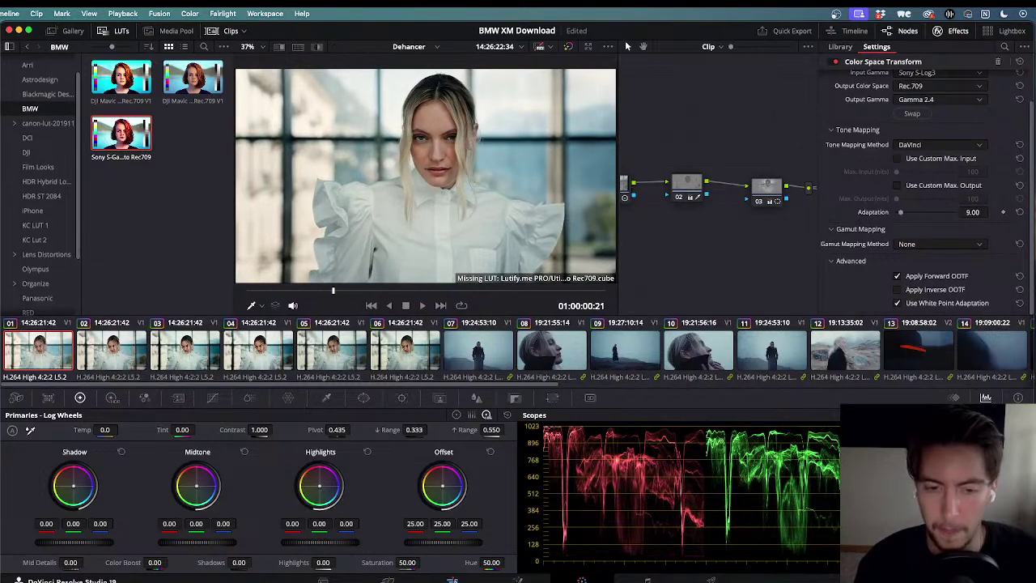
key(shift+4)
scroll(740, 435, down, 3)
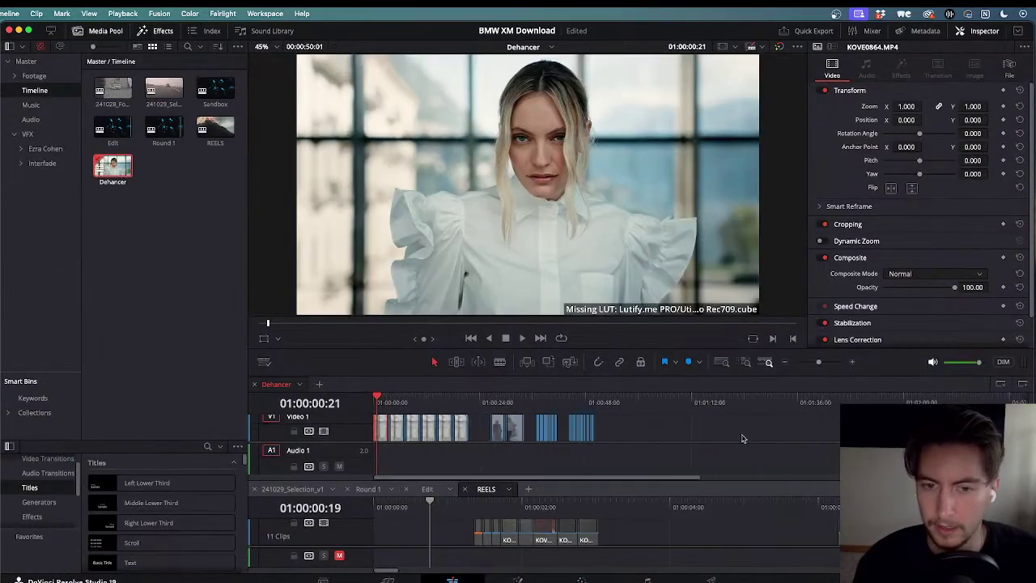
click(595, 402)
key(space)
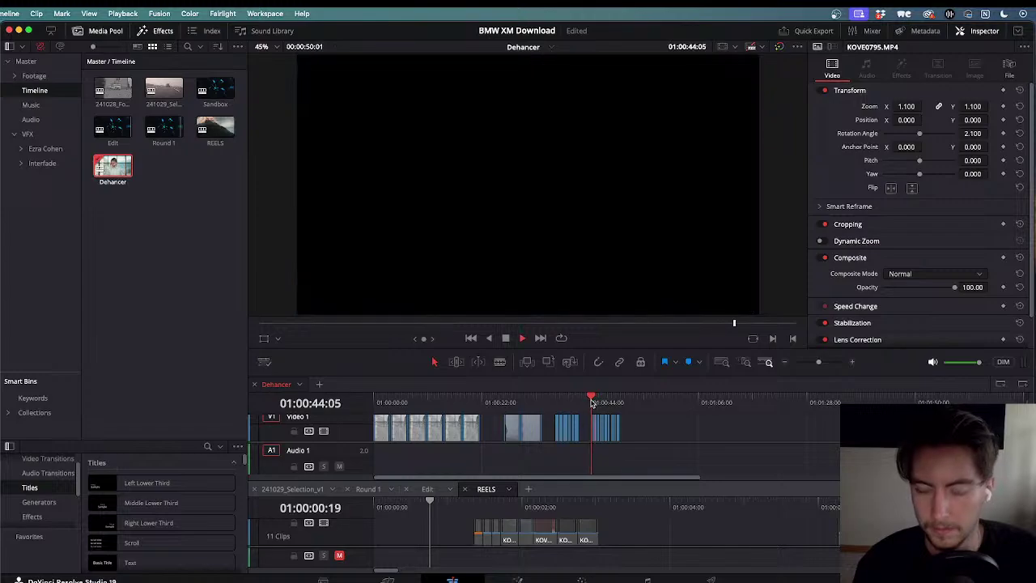
- Shuttle back from the eye shot and stop on the dark red shot at 01:00:45:15
scroll(614, 435, up, 3)
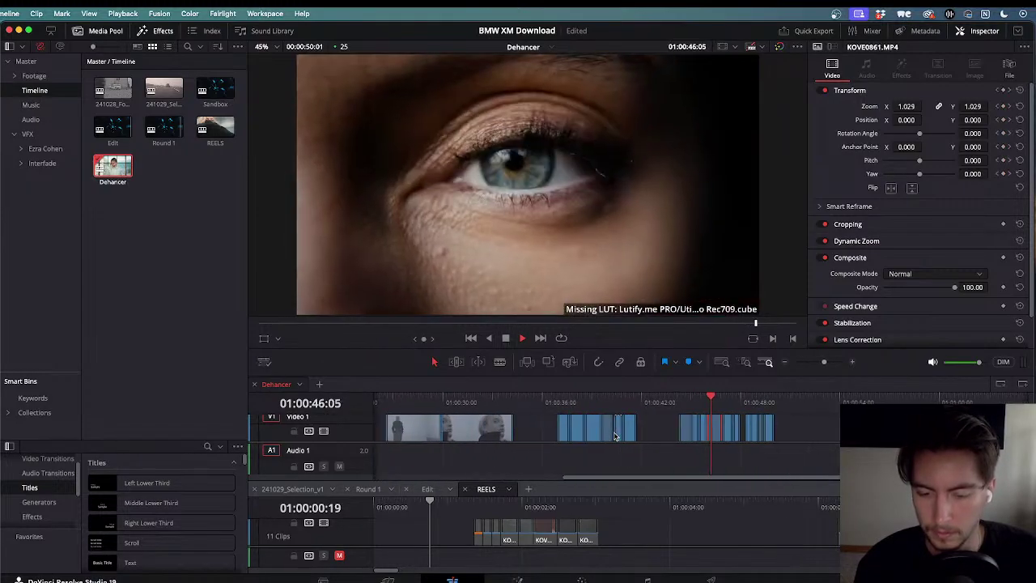
key(j)
key(k)
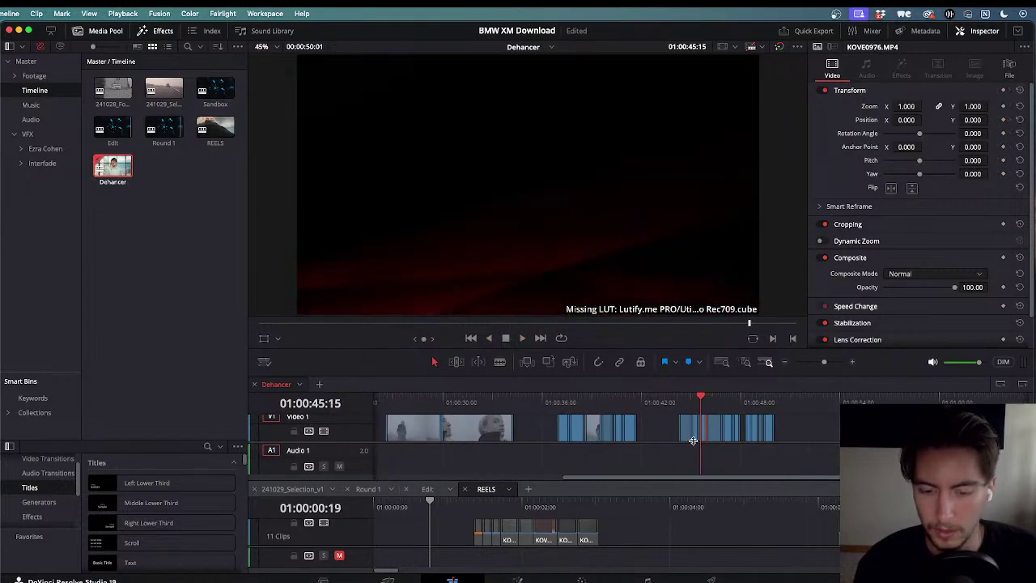
scroll(713, 437, up, 3)
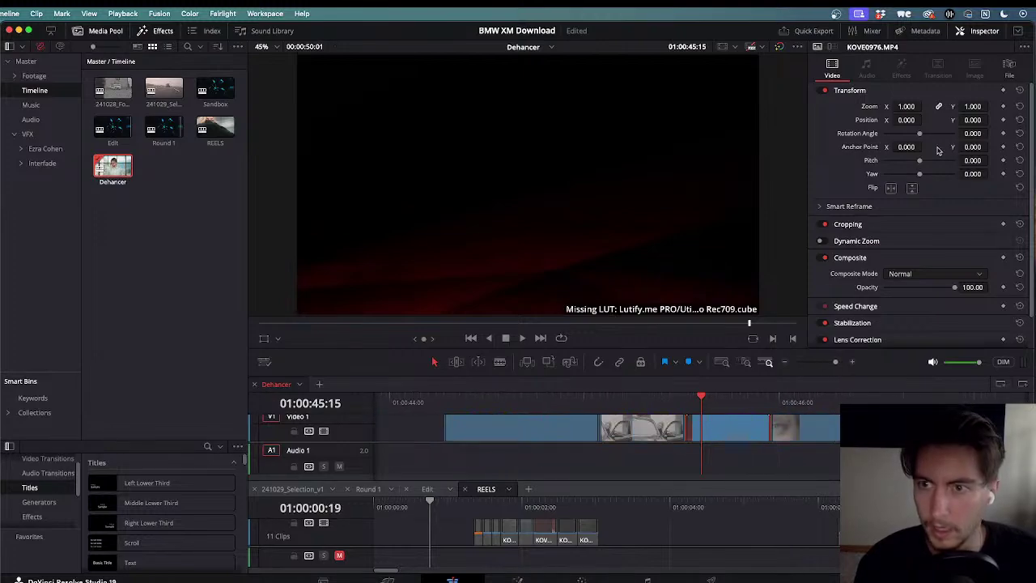
- Try reframing the dark red shot with its zoom and a vertical position of 430, undoing each change
drag(939, 107, 926, 106)
key(super+z)
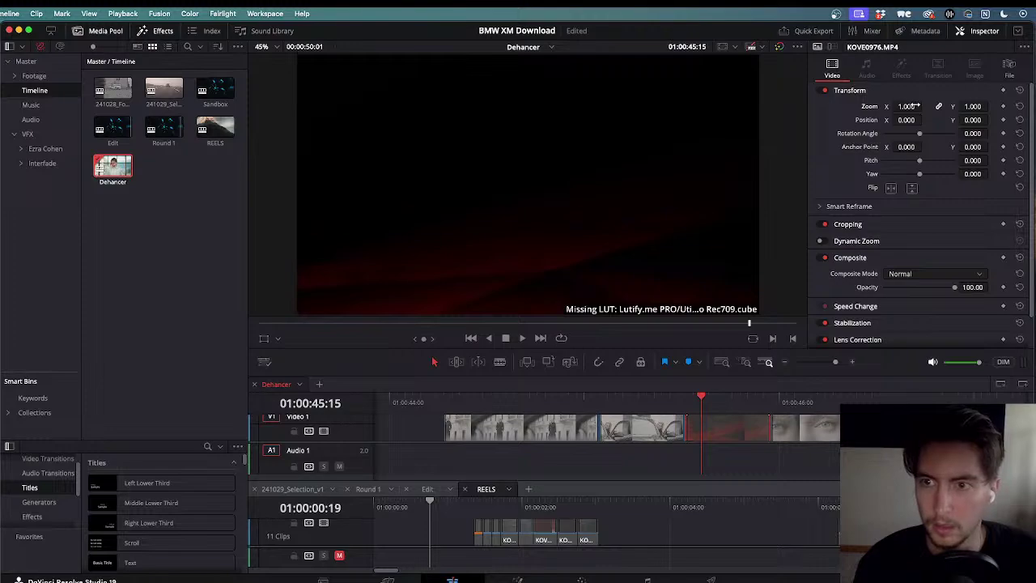
drag(991, 119, 992, 120)
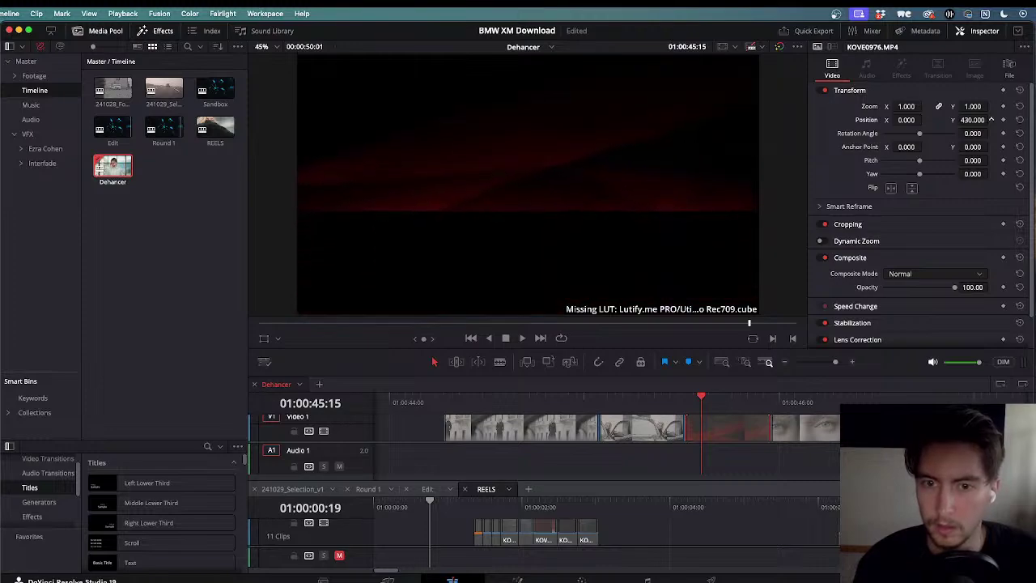
key(super+z)
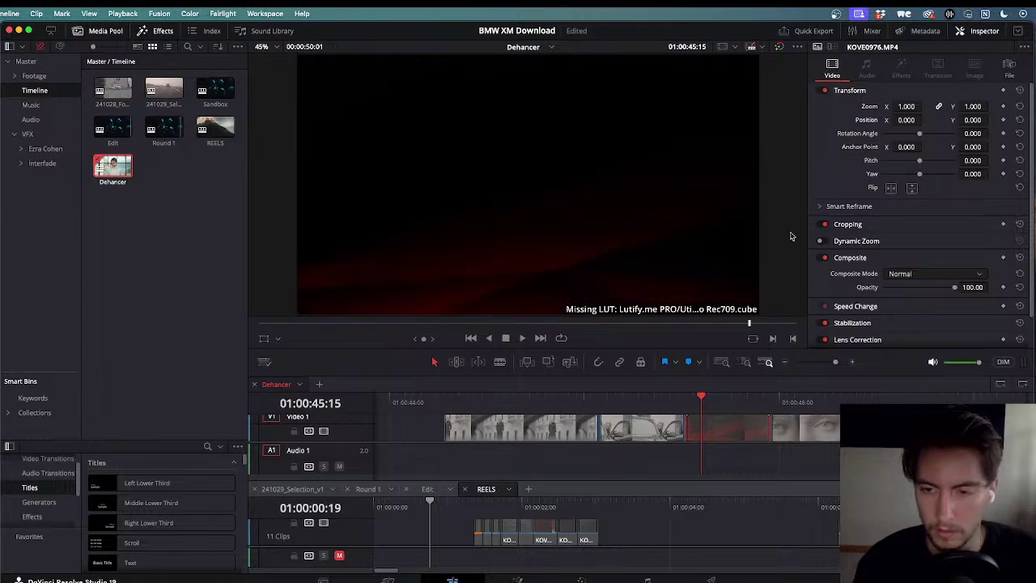
- Step frame by frame through the dark red shot to 01:00:45:21
key(Right)
key(Right)
key(Right)
key(Right)
key(Right)
key(Right)
key(Right)
key(Right)
key(Right)
key(Left)
key(Left)
key(Left)
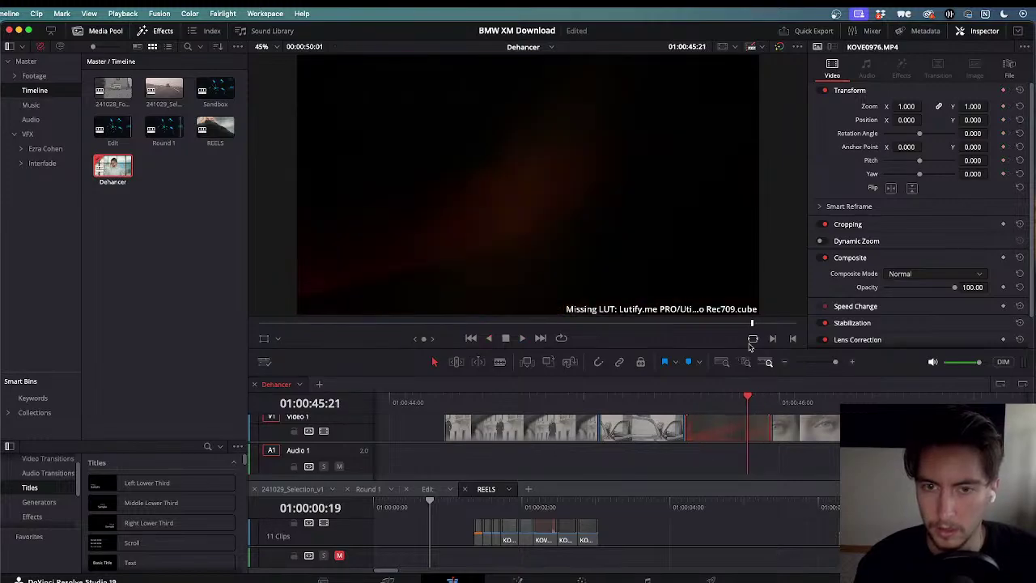
- In node 01 of clip 18 on the Color page, reset all primary adjustments and set Highlights to 53.50
key(shift+6)
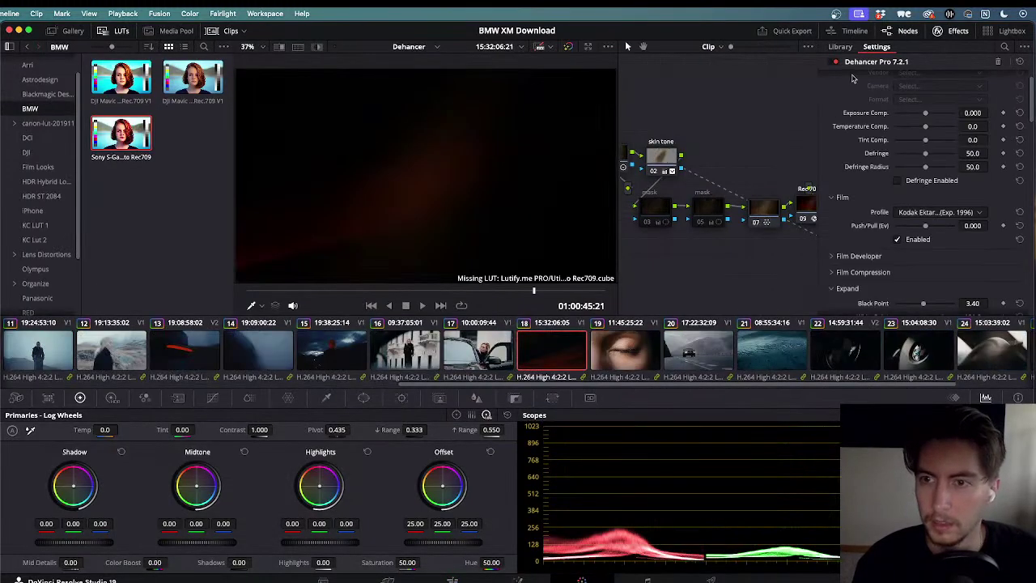
click(629, 162)
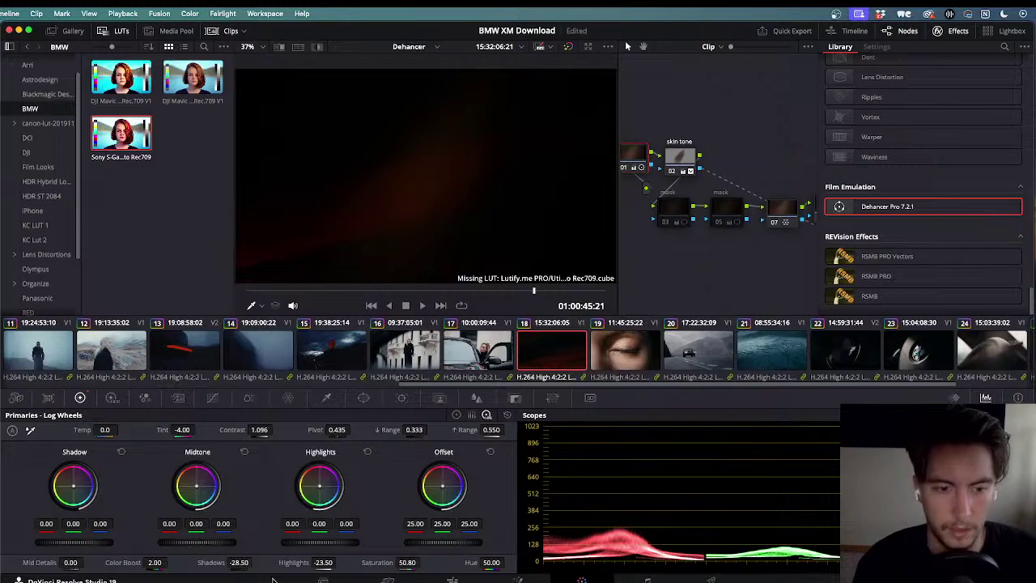
drag(238, 562, 263, 562)
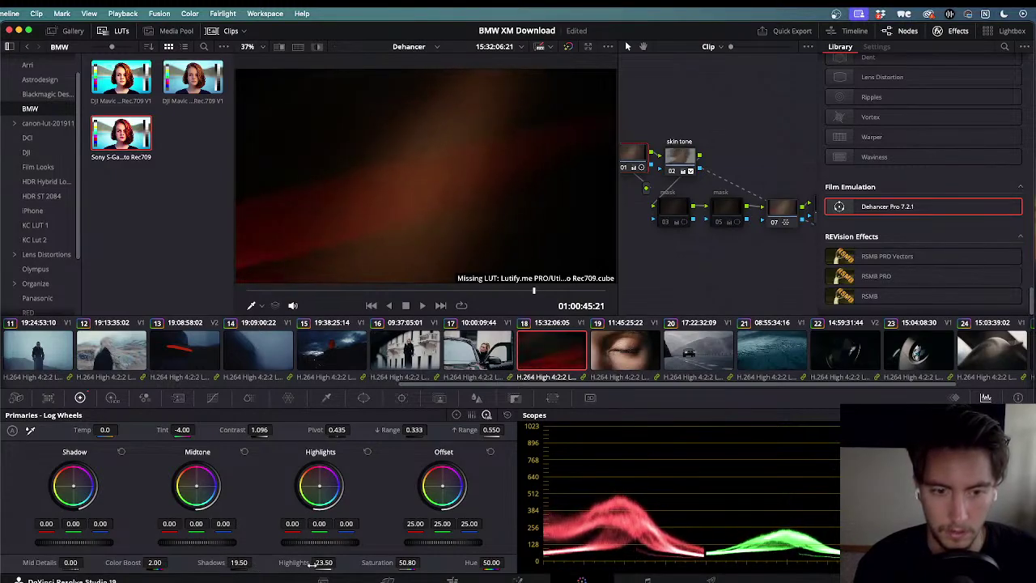
drag(338, 562, 323, 562)
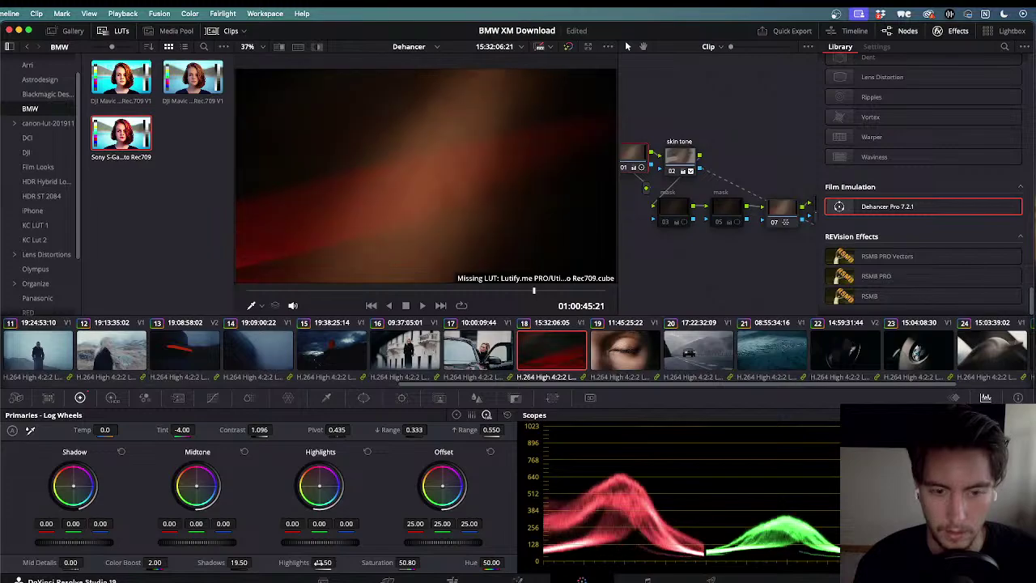
double_click(295, 560)
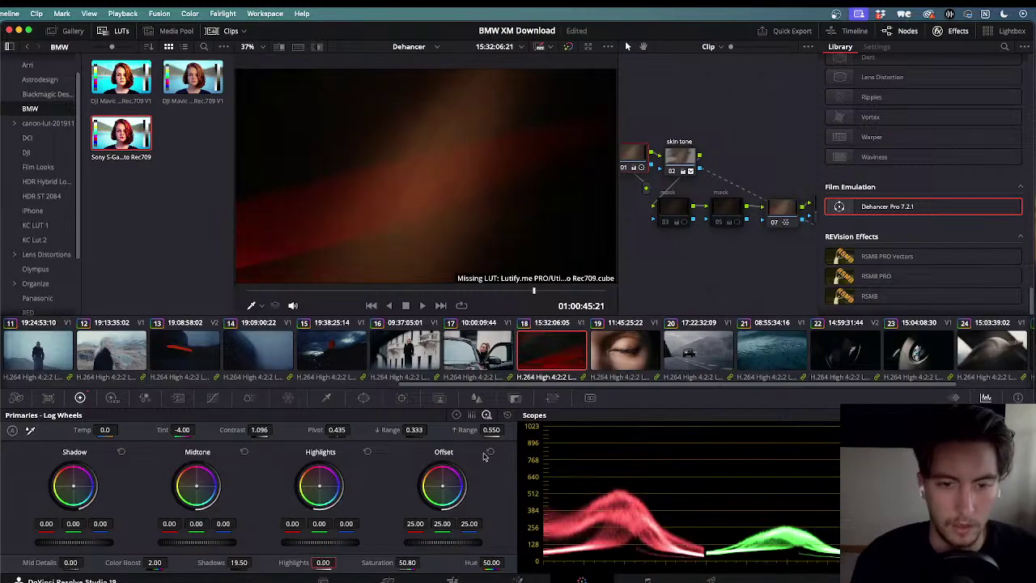
click(507, 415)
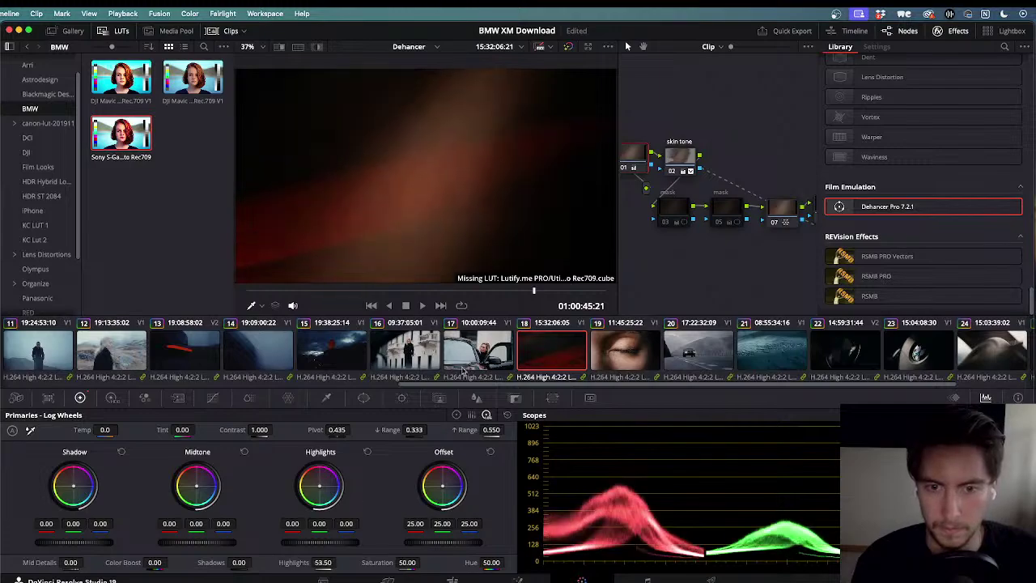
- Play the sequence onward from clip 17 on the Color page to check clip 18 in context
click(474, 357)
key(Down)
key(Down)
key(Down)
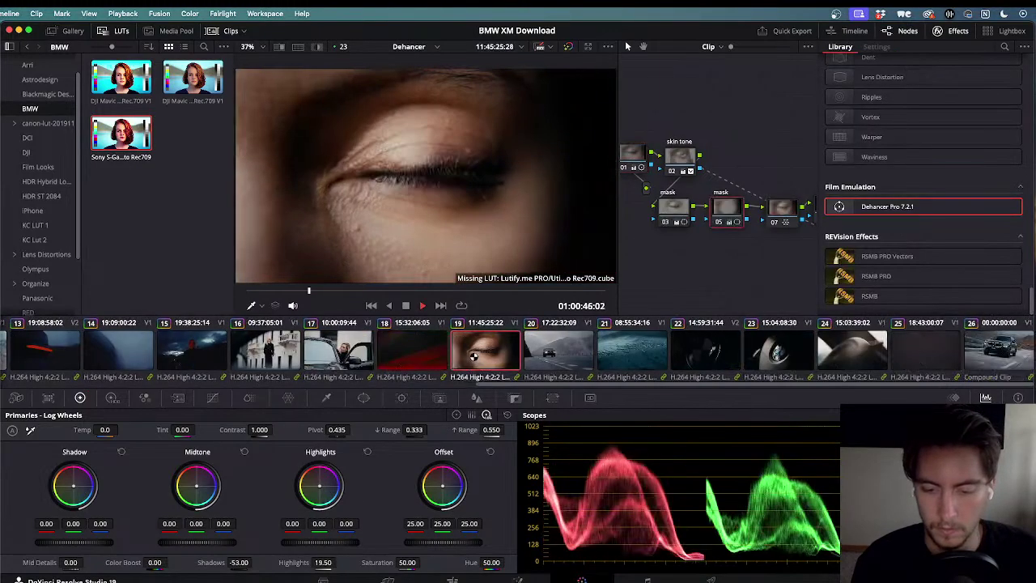
key(Down)
key(Down)
key(Down)
key(Down)
key(Down)
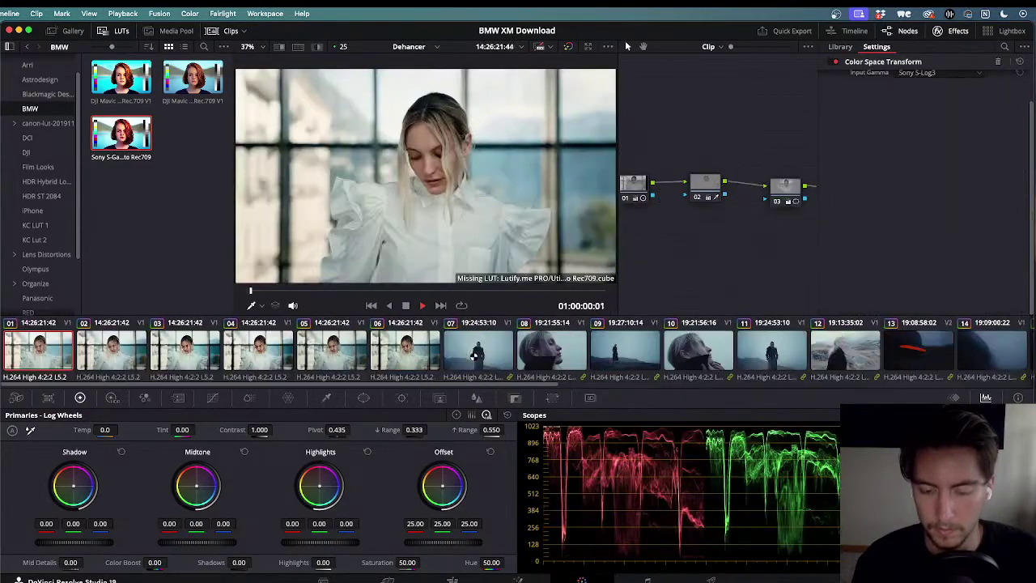
key(space)
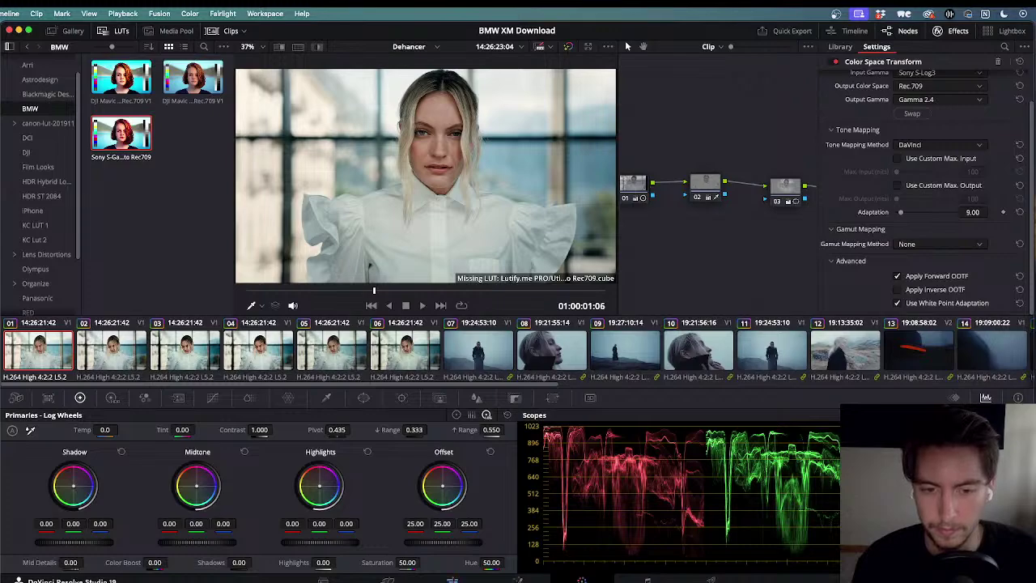
- Go back to the Edit page and play the last clip group of the Dehancer timeline through once
key(shift+4)
scroll(720, 459, down, 10)
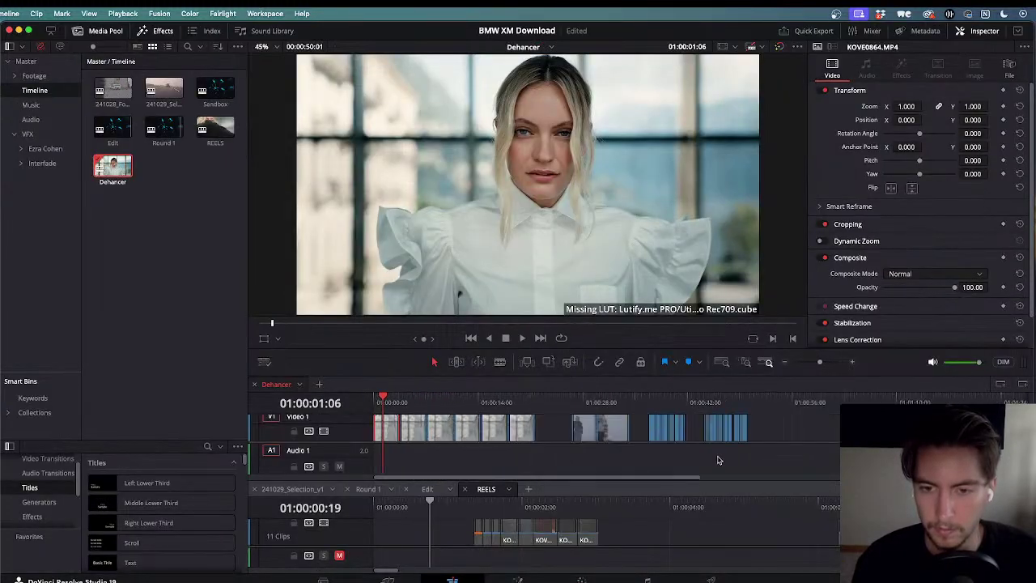
scroll(718, 460, down, 3)
click(594, 402)
key(space)
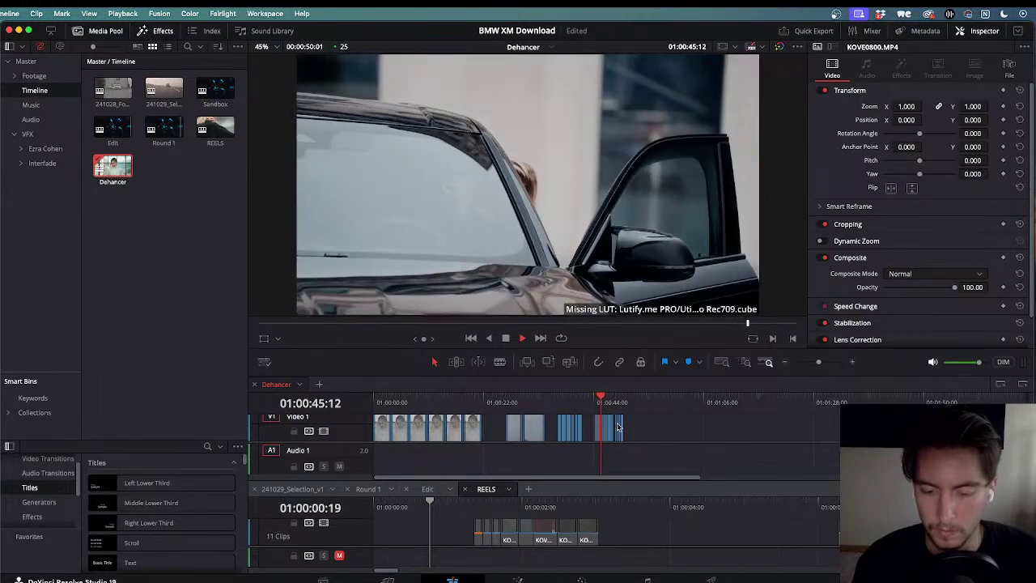
scroll(619, 428, up, 3)
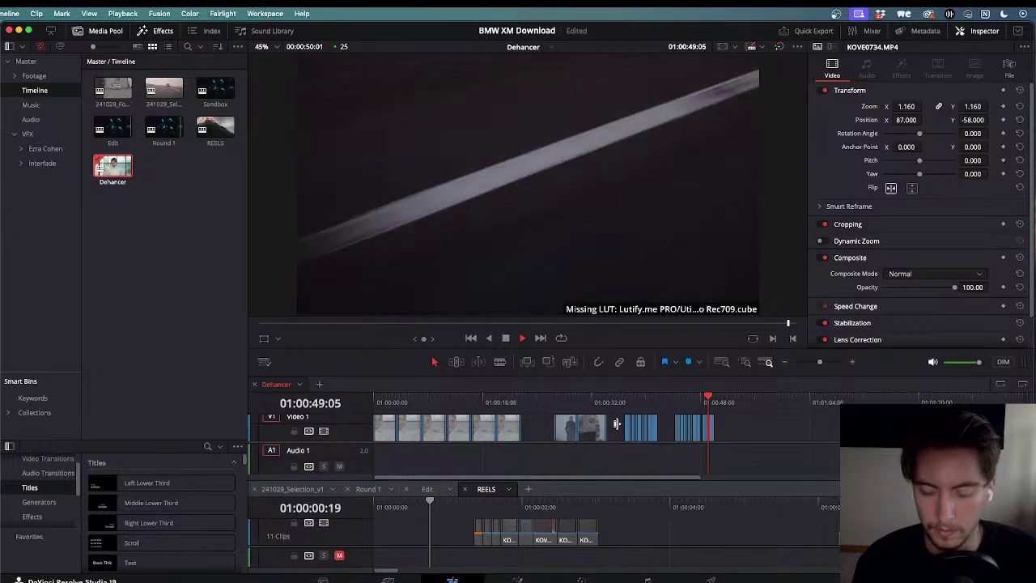
- Replay the last clip group from just before the eye shot, shuttling backward and forward through the driving and wheel shots
click(688, 404)
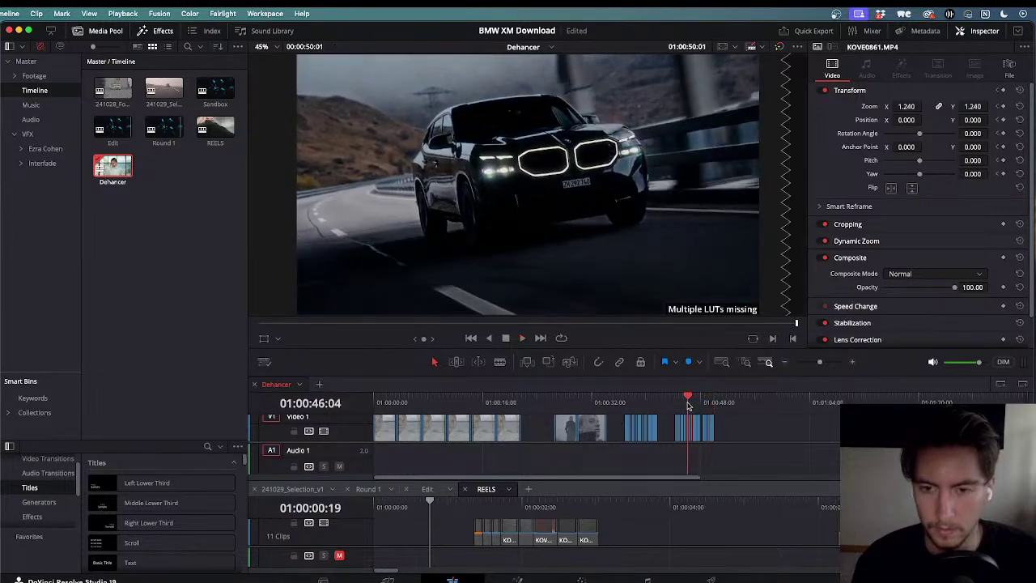
drag(688, 405, 683, 403)
key(space)
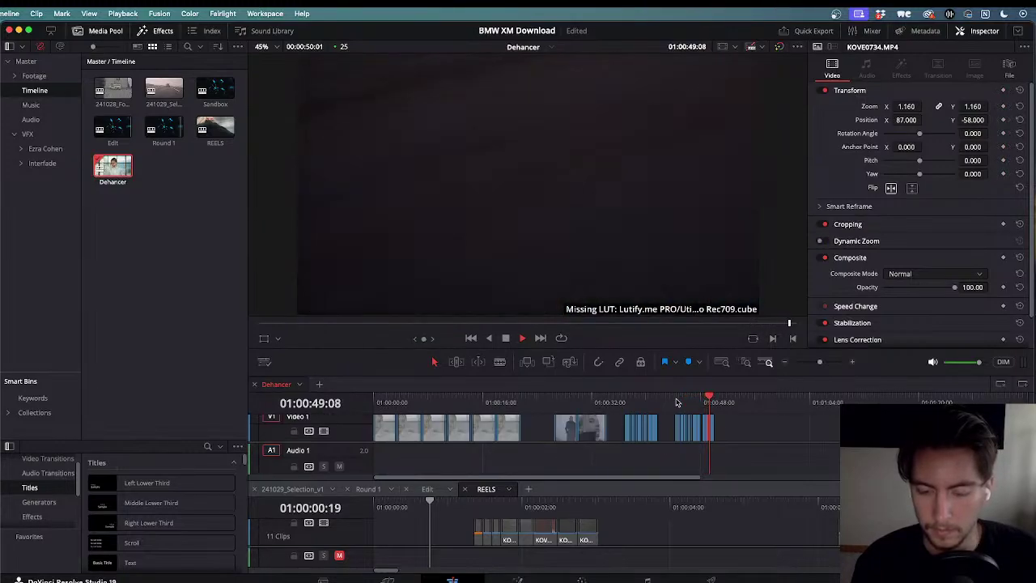
key(j)
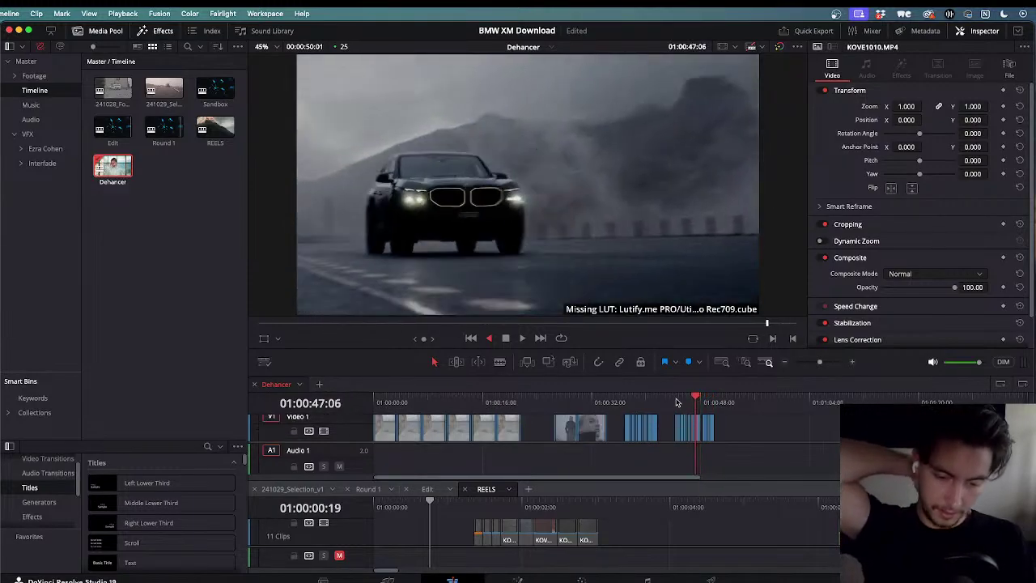
key(k)
key(l)
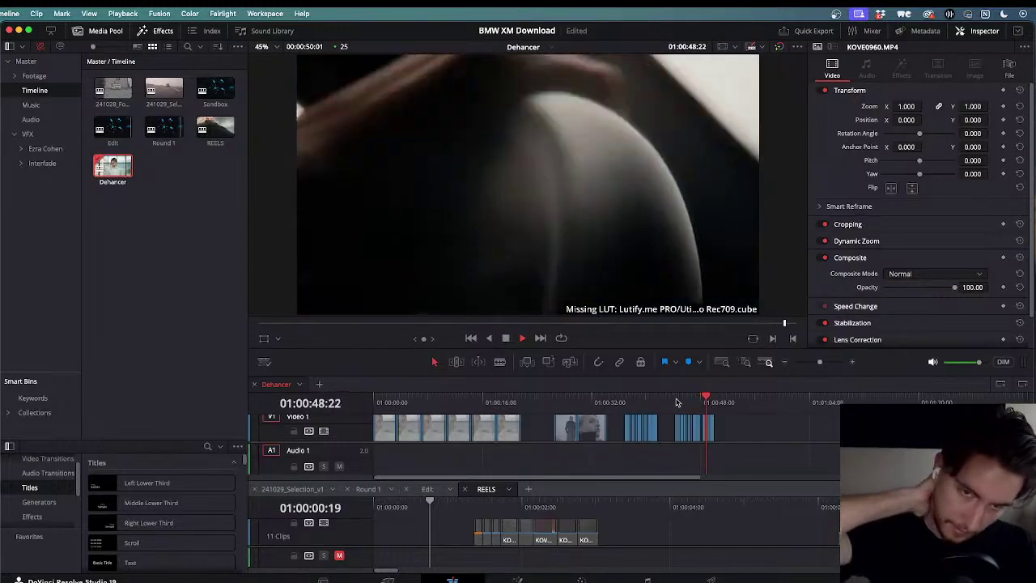
- Play the last clip group from its start and stop on the BMW emblem shot at 01:00:48:02
drag(712, 403, 678, 410)
key(space)
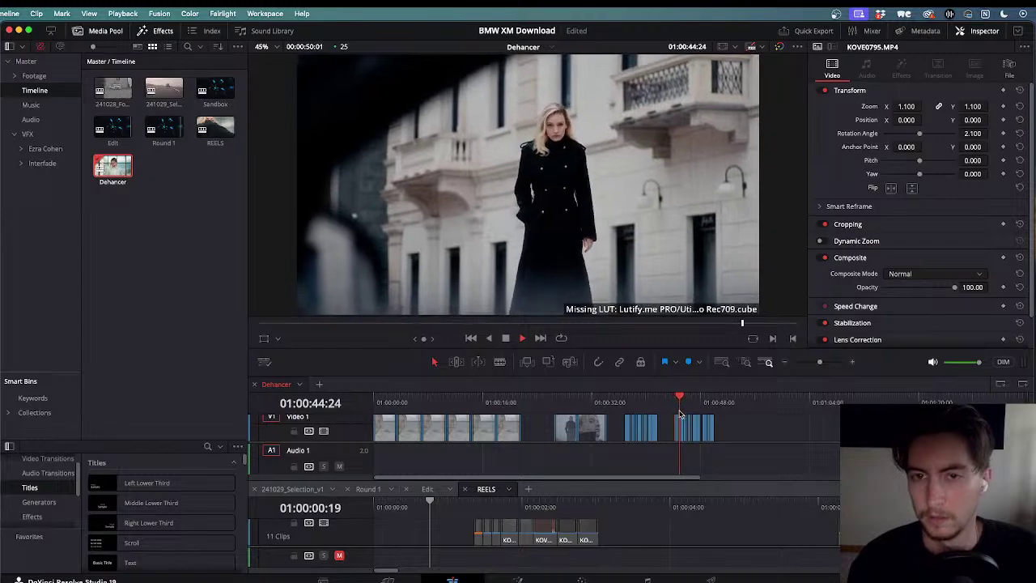
scroll(680, 415, up, 3)
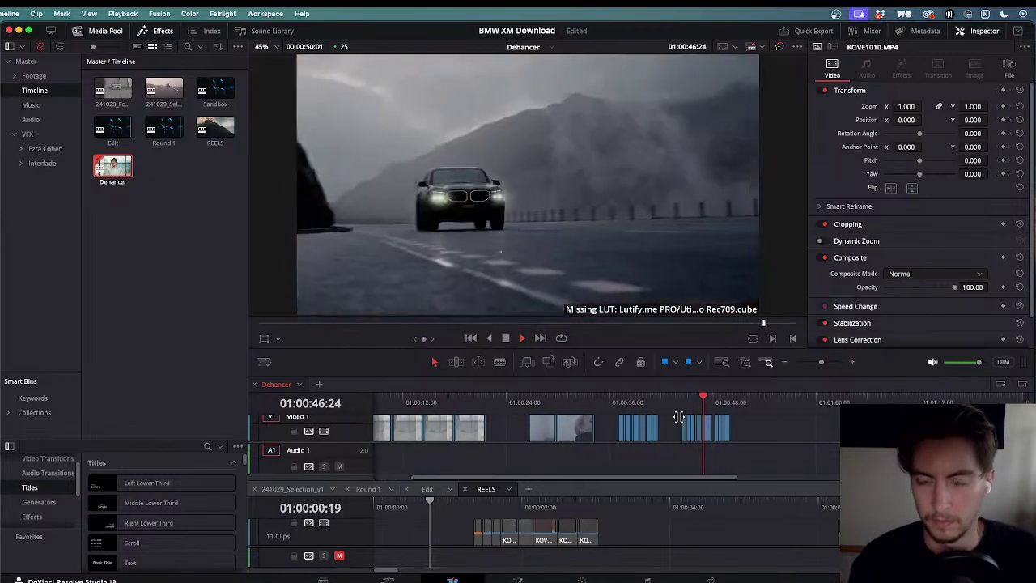
scroll(679, 418, up, 2)
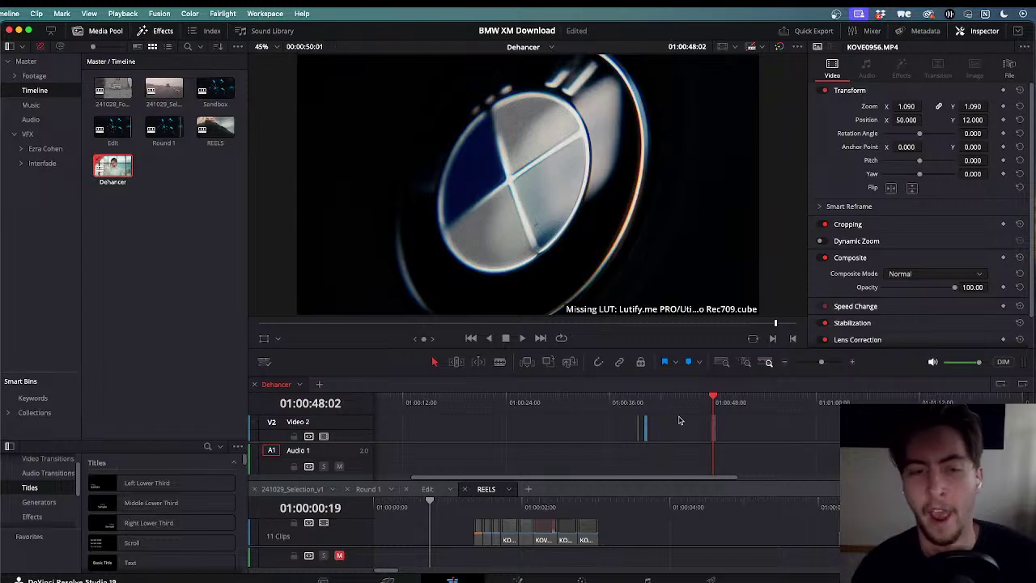
- Replay the last clip group of the Dehancer timeline from its start, shuttling backward after the dark KOVE0734.MP4 shot
scroll(688, 423, up, 8)
scroll(688, 424, down, 3)
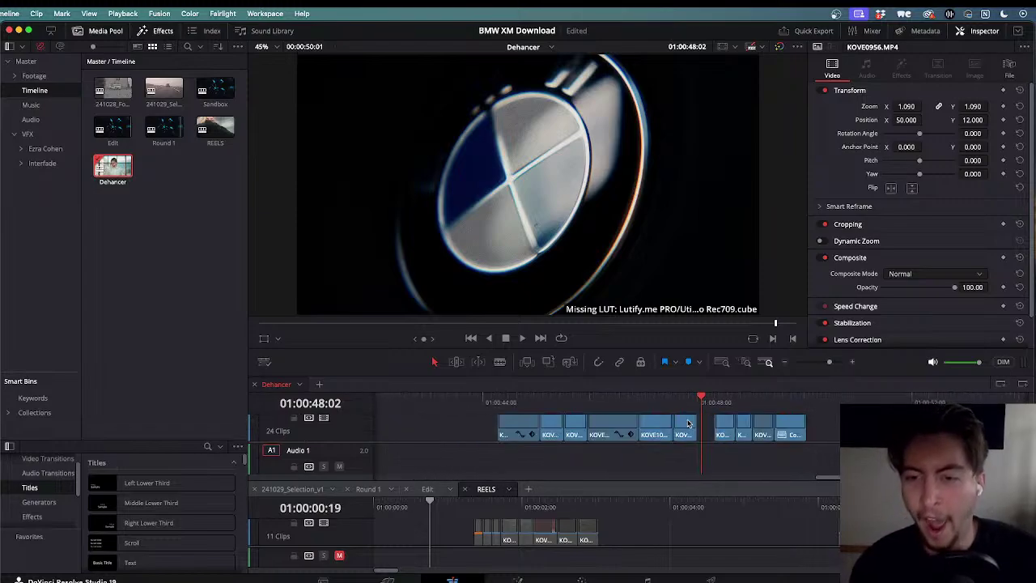
click(503, 396)
key(space)
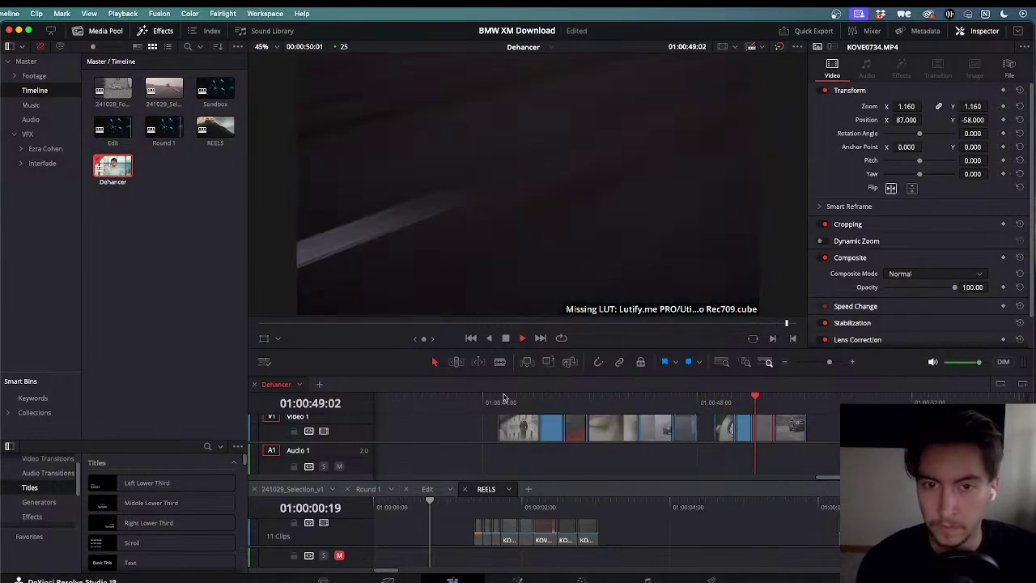
key(j)
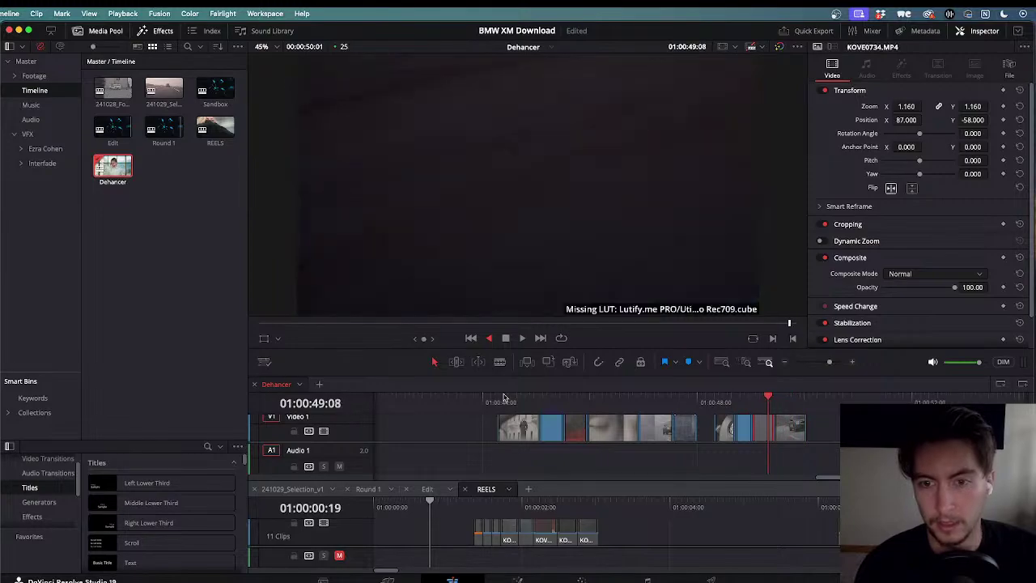
- Return the playhead to 01:00:00:00 and play the first clip group with the woman in the white blouse
click(415, 399)
scroll(416, 413, down, 8)
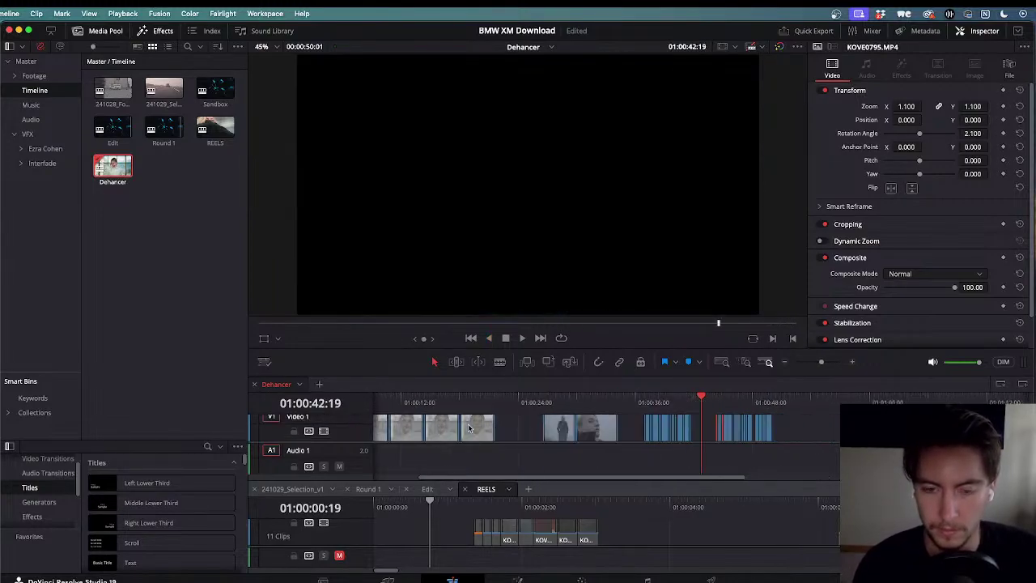
drag(476, 397, 336, 393)
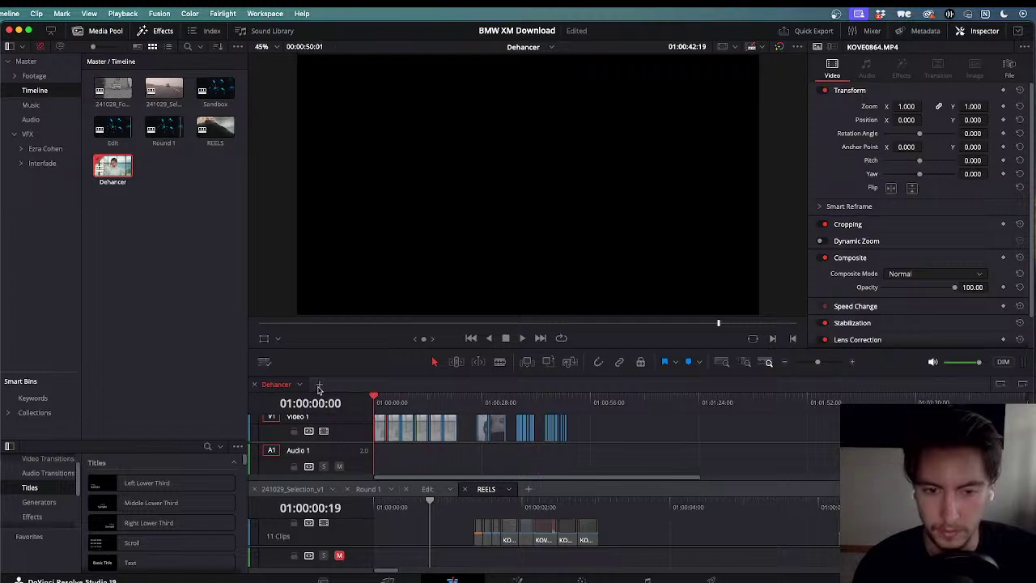
key(space)
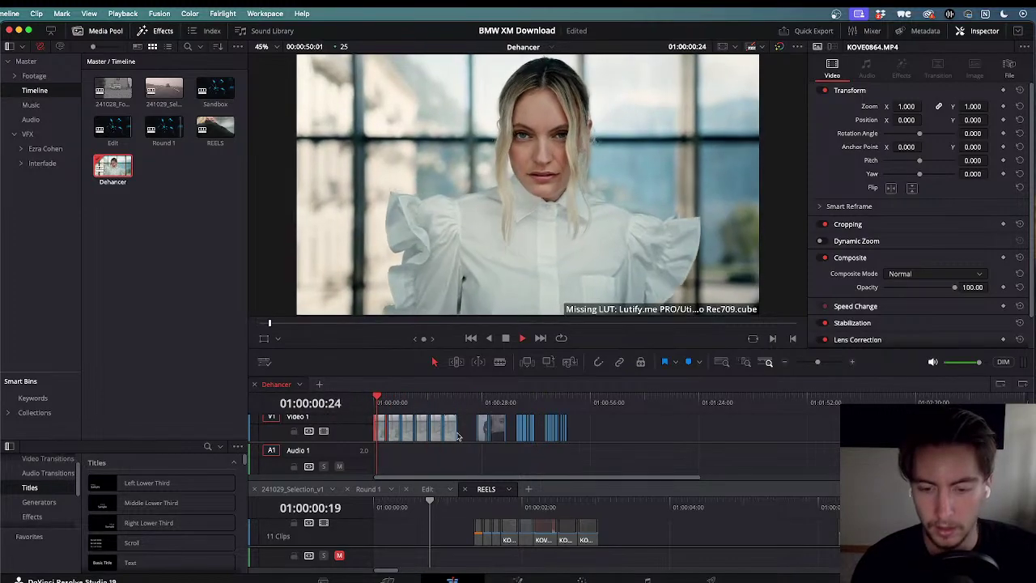
scroll(453, 436, up, 2)
scroll(460, 438, up, 2)
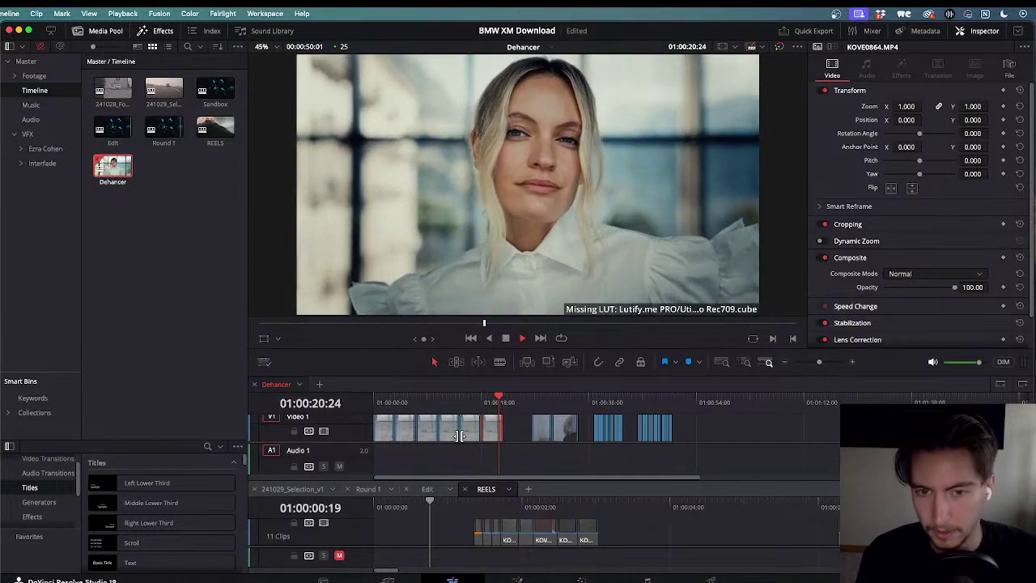
- Play the second, third and last clip groups of the Dehancer timeline, each from its own start
click(537, 402)
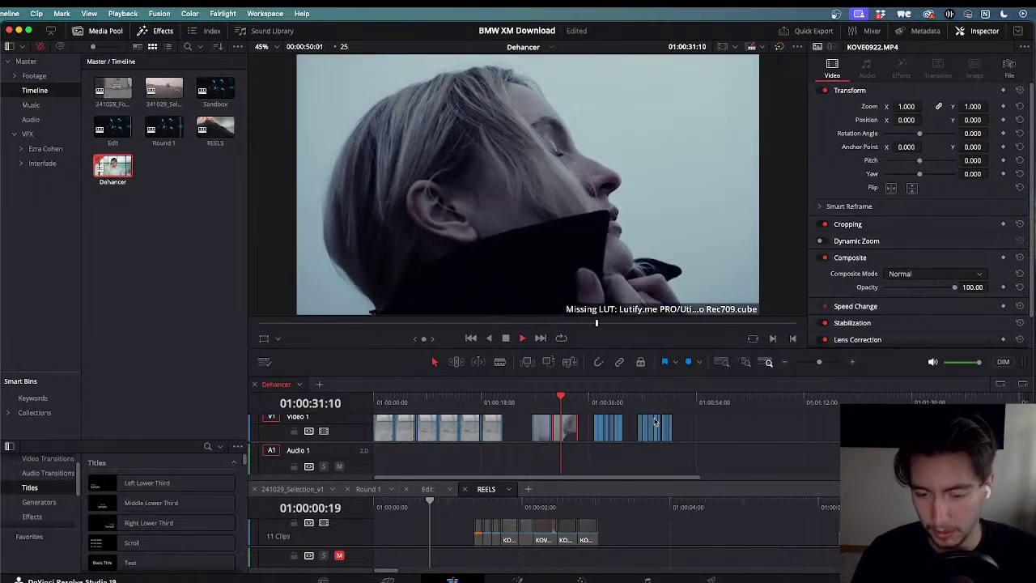
click(594, 402)
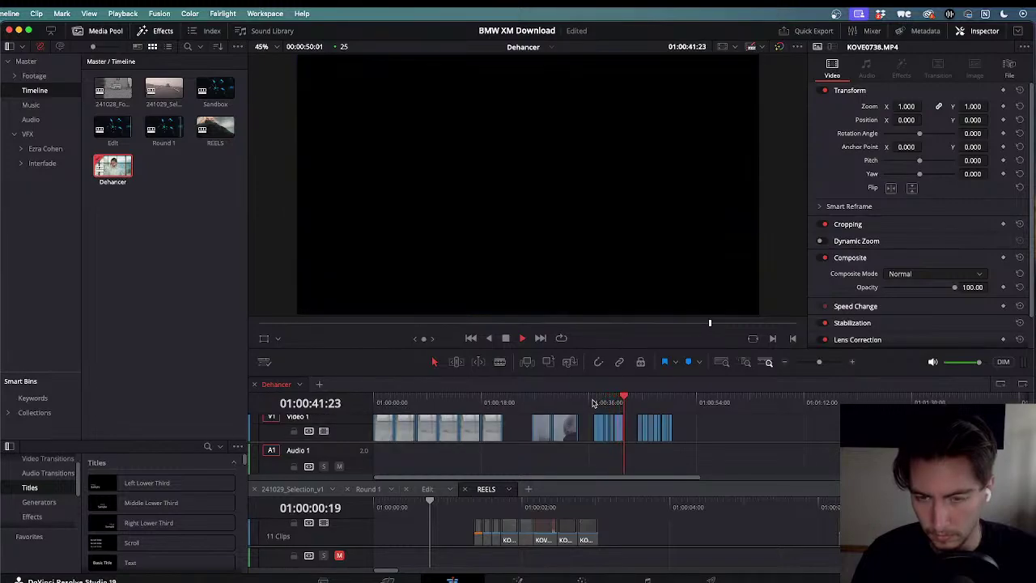
click(637, 402)
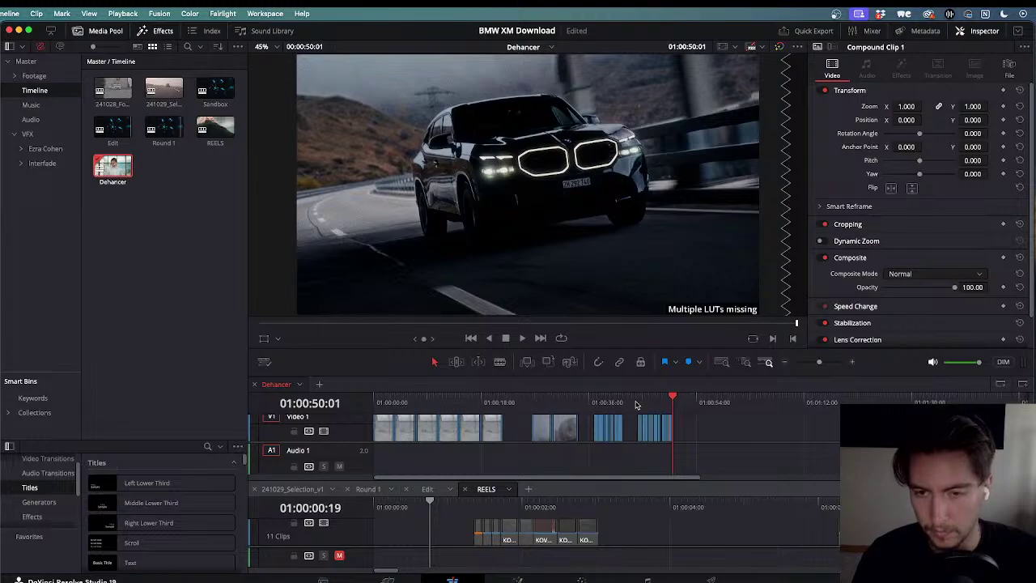
key(j)
- Replay the opening of the last clip group, stop at 01:00:45:09 with nothing selected and save the project
drag(665, 397, 634, 395)
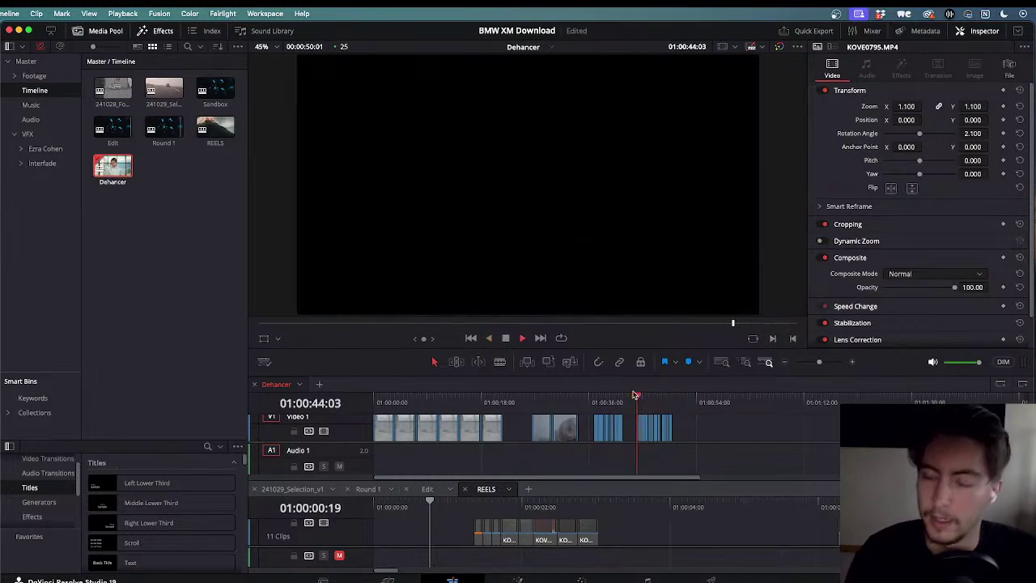
click(738, 435)
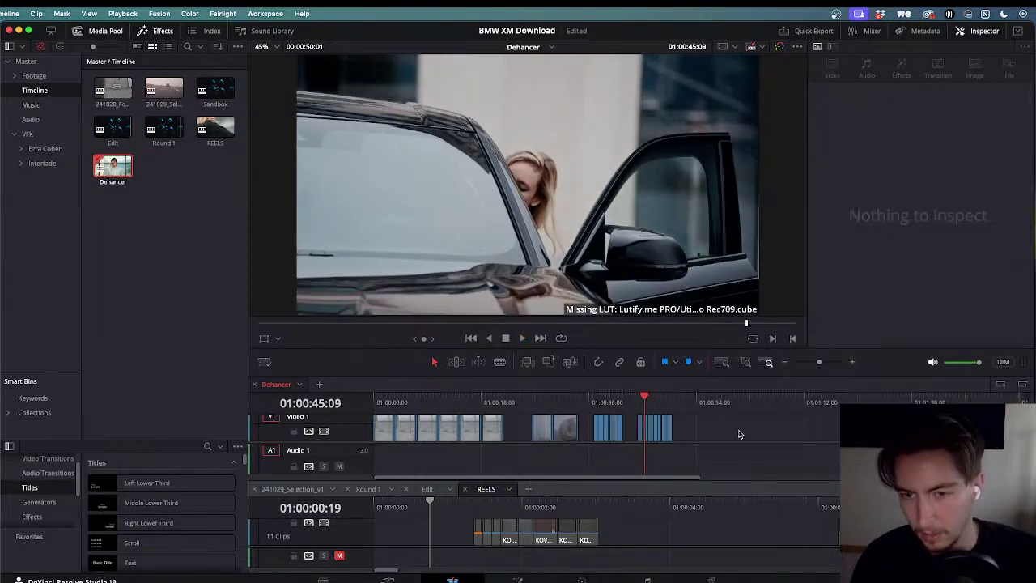
key(super+s)
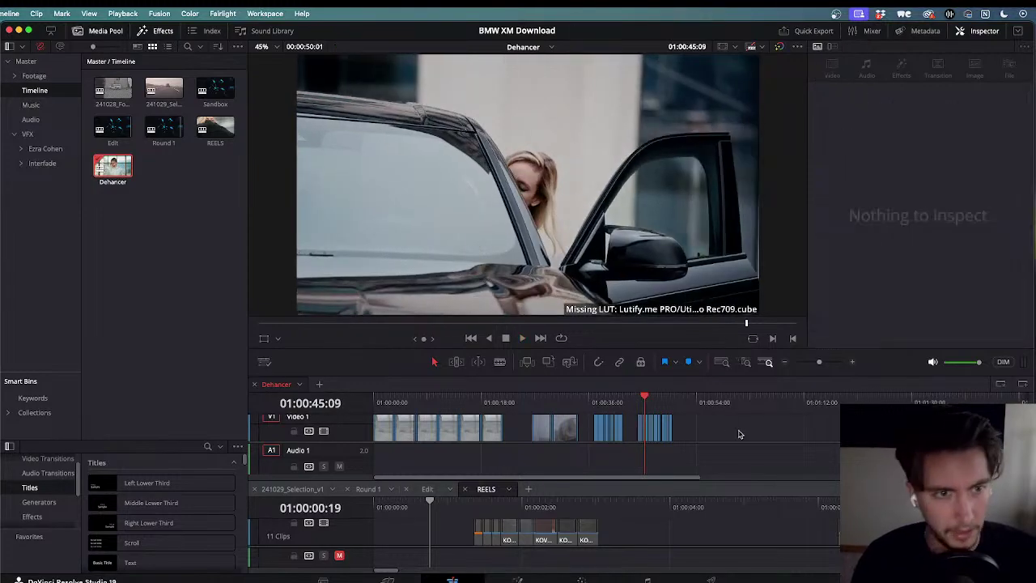
click(1, 281)
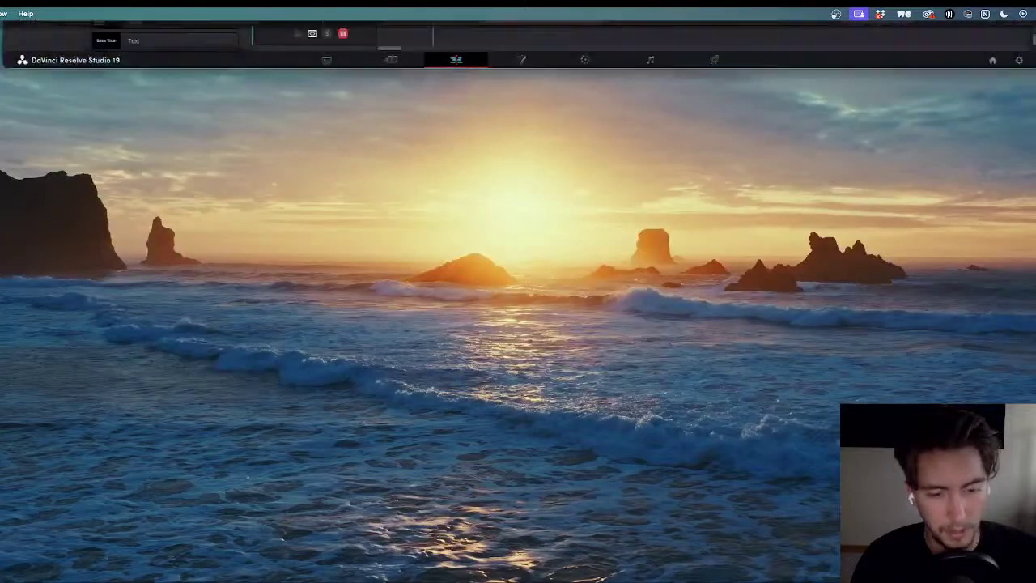
click(0, 281)
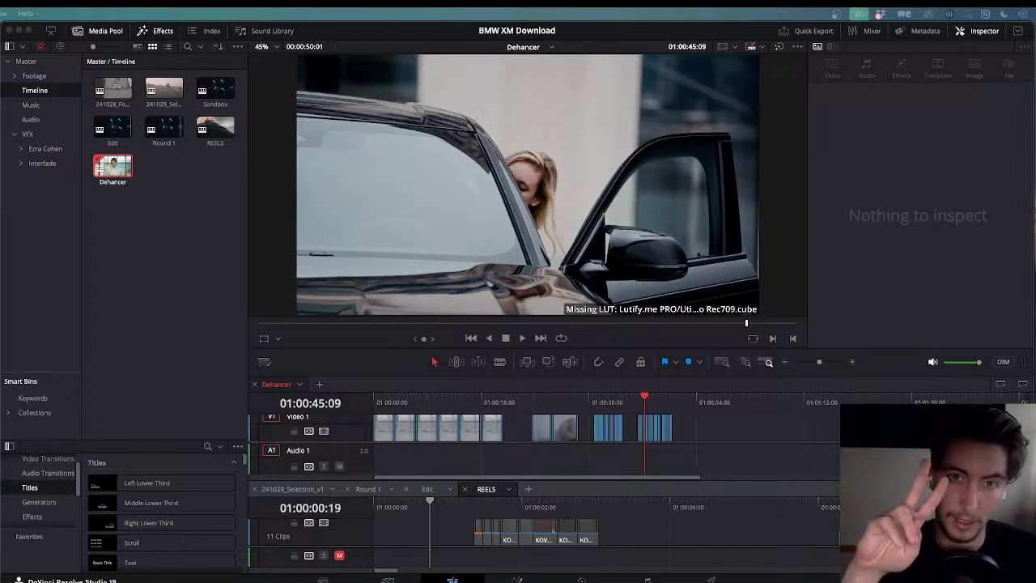
- Look through the Downloads and Desktop folders in a new Finder window, then close that window
click(781, 455)
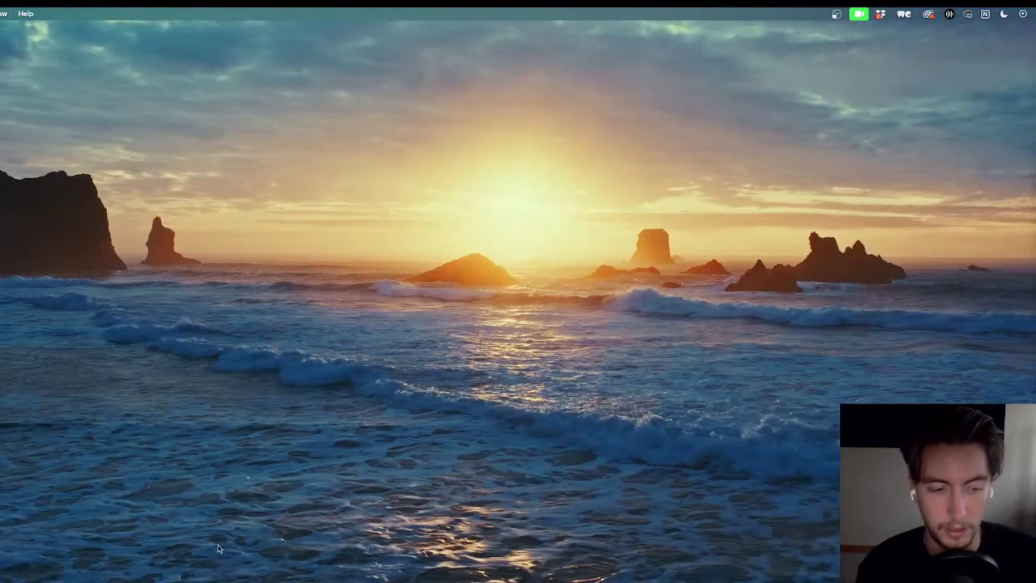
key(super+n)
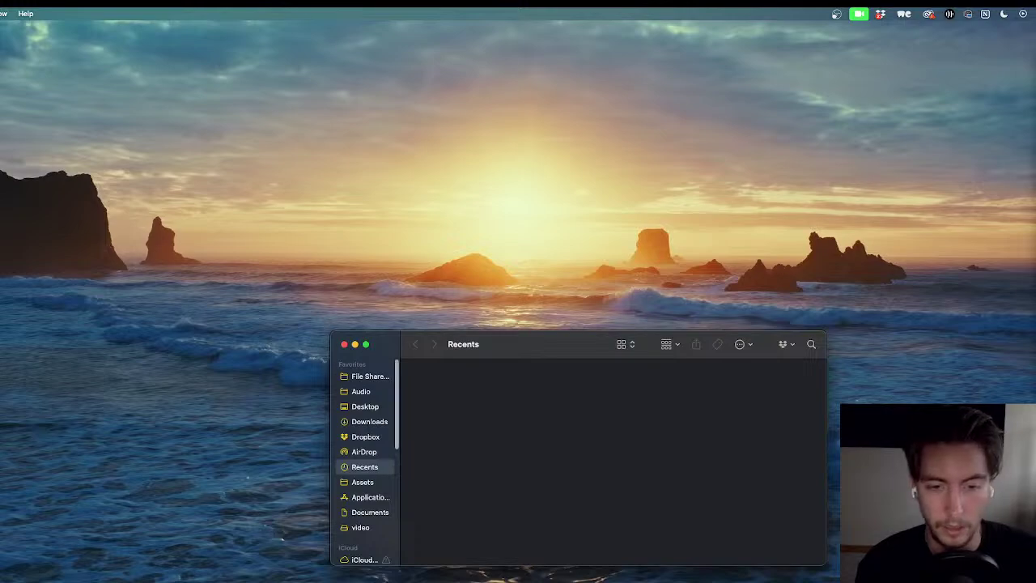
click(366, 420)
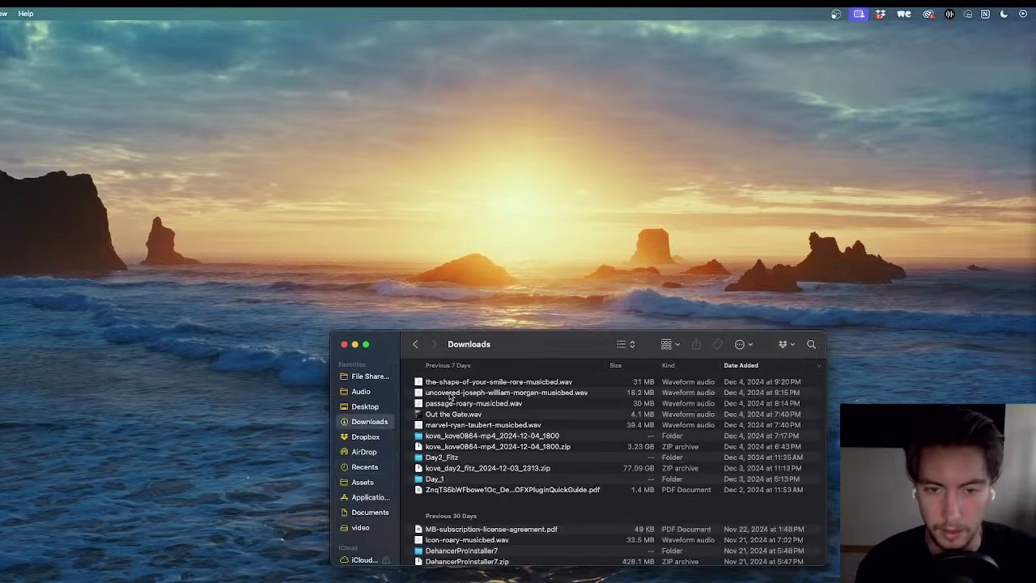
click(370, 407)
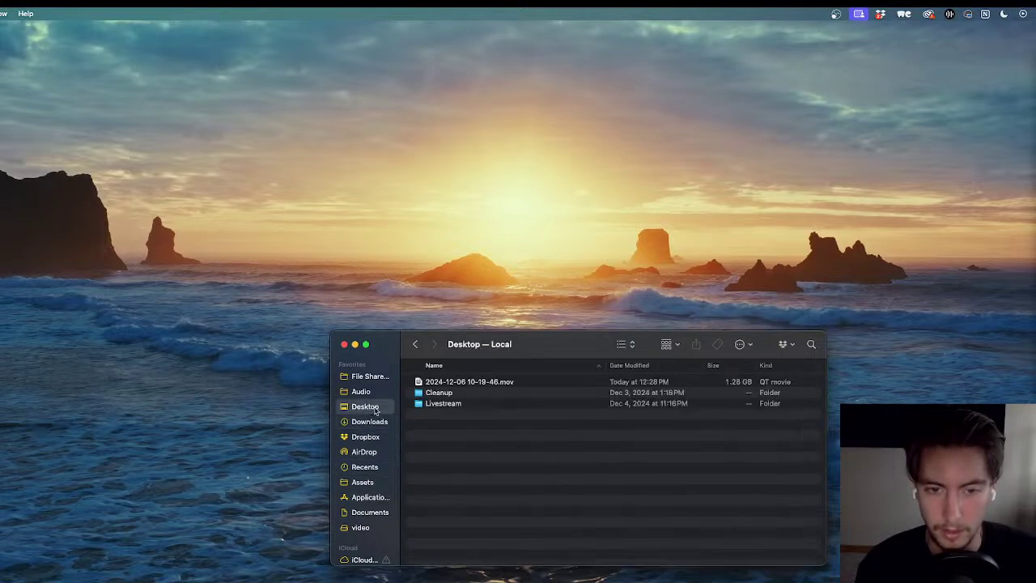
key(super+w)
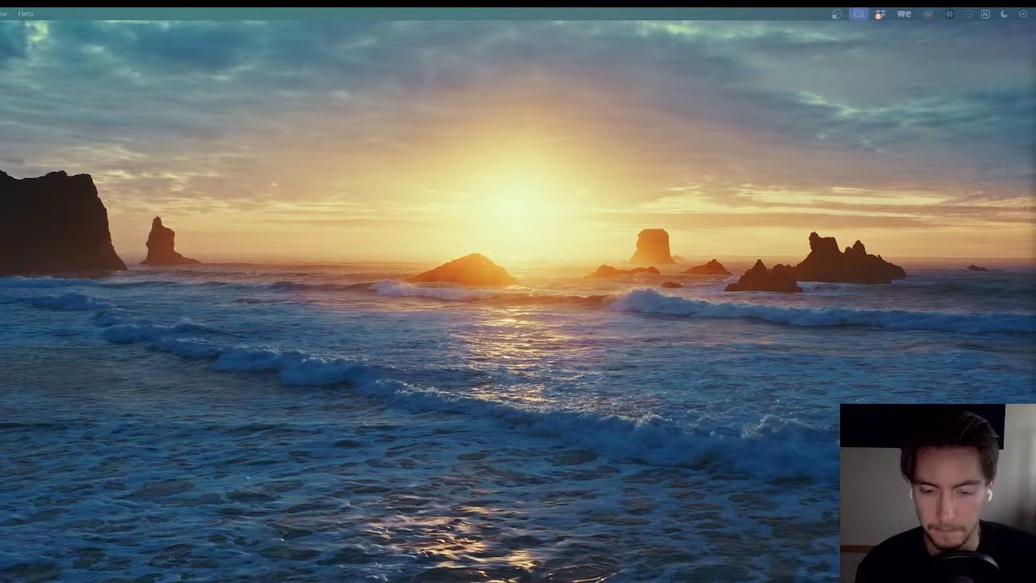
- Open the Stream OUTRO video in the media player and switch it to full screen
drag(548, 581, 542, 39)
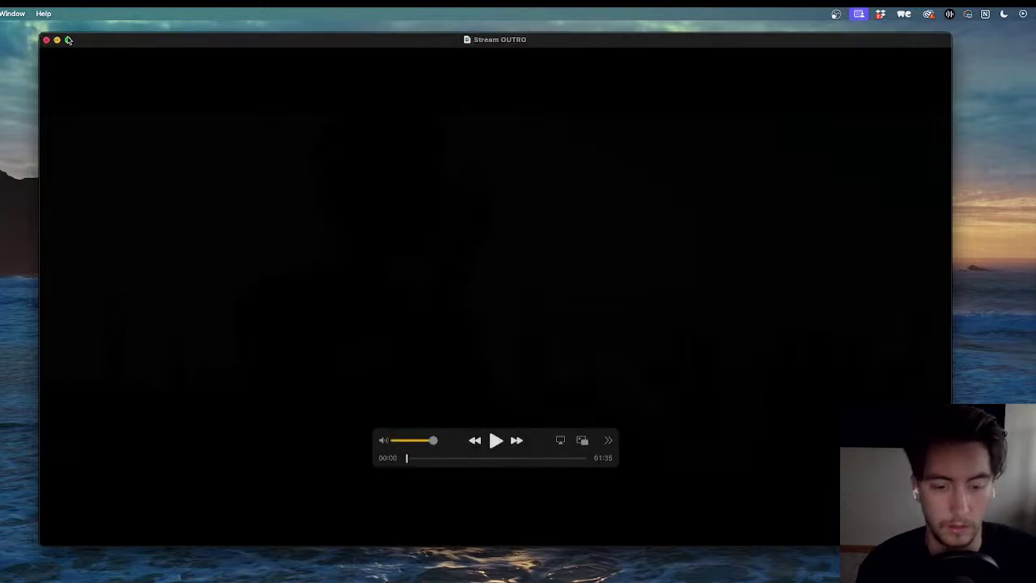
click(70, 41)
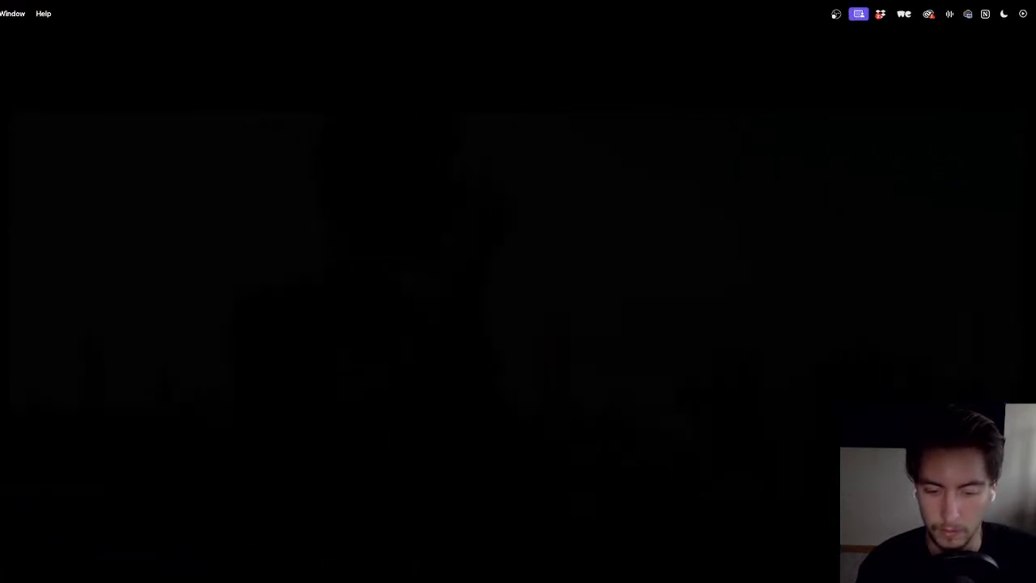